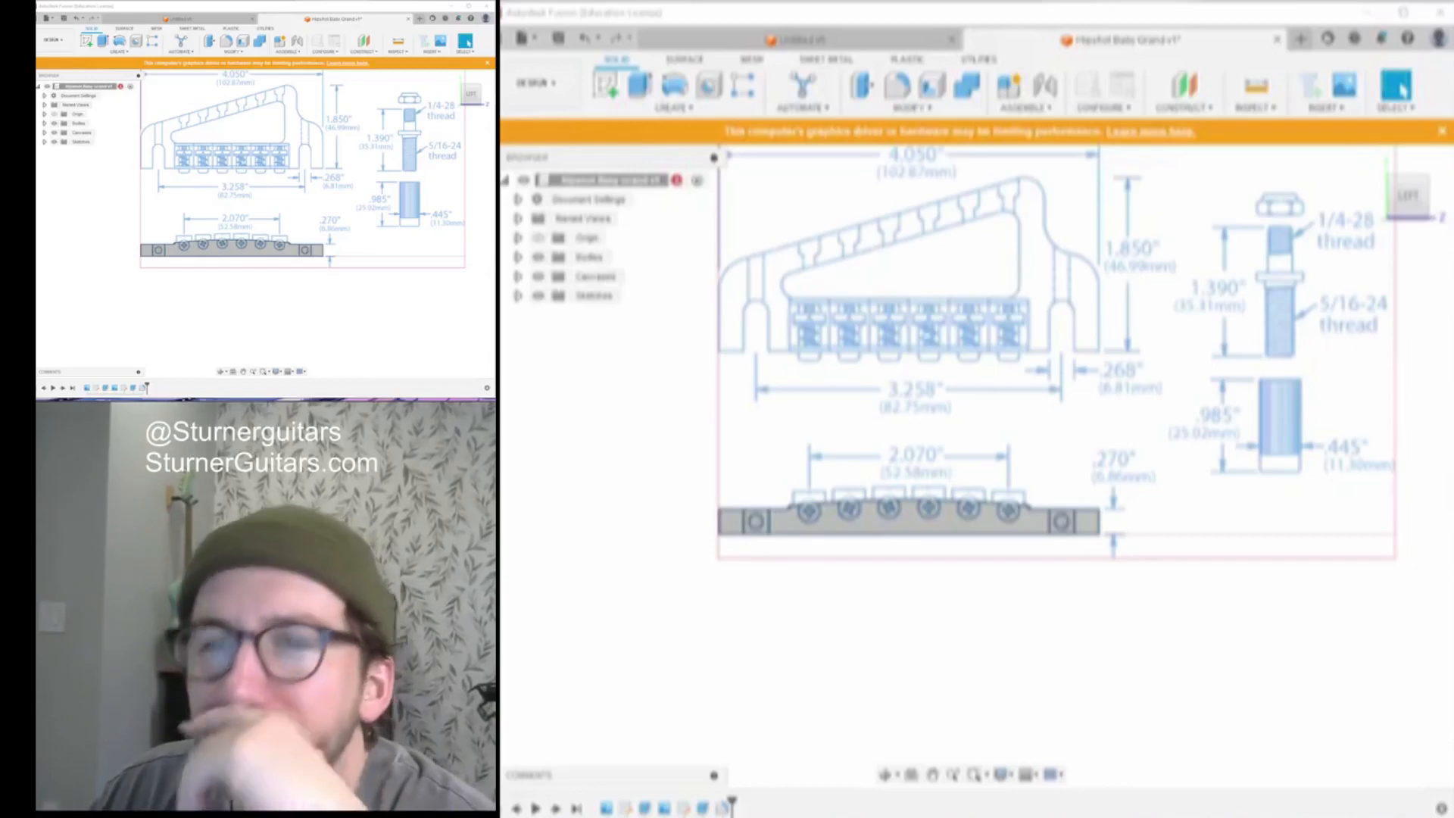
Switch to the Untitled guitar model document
{"action": "left_click", "coordinate": [803, 40]}
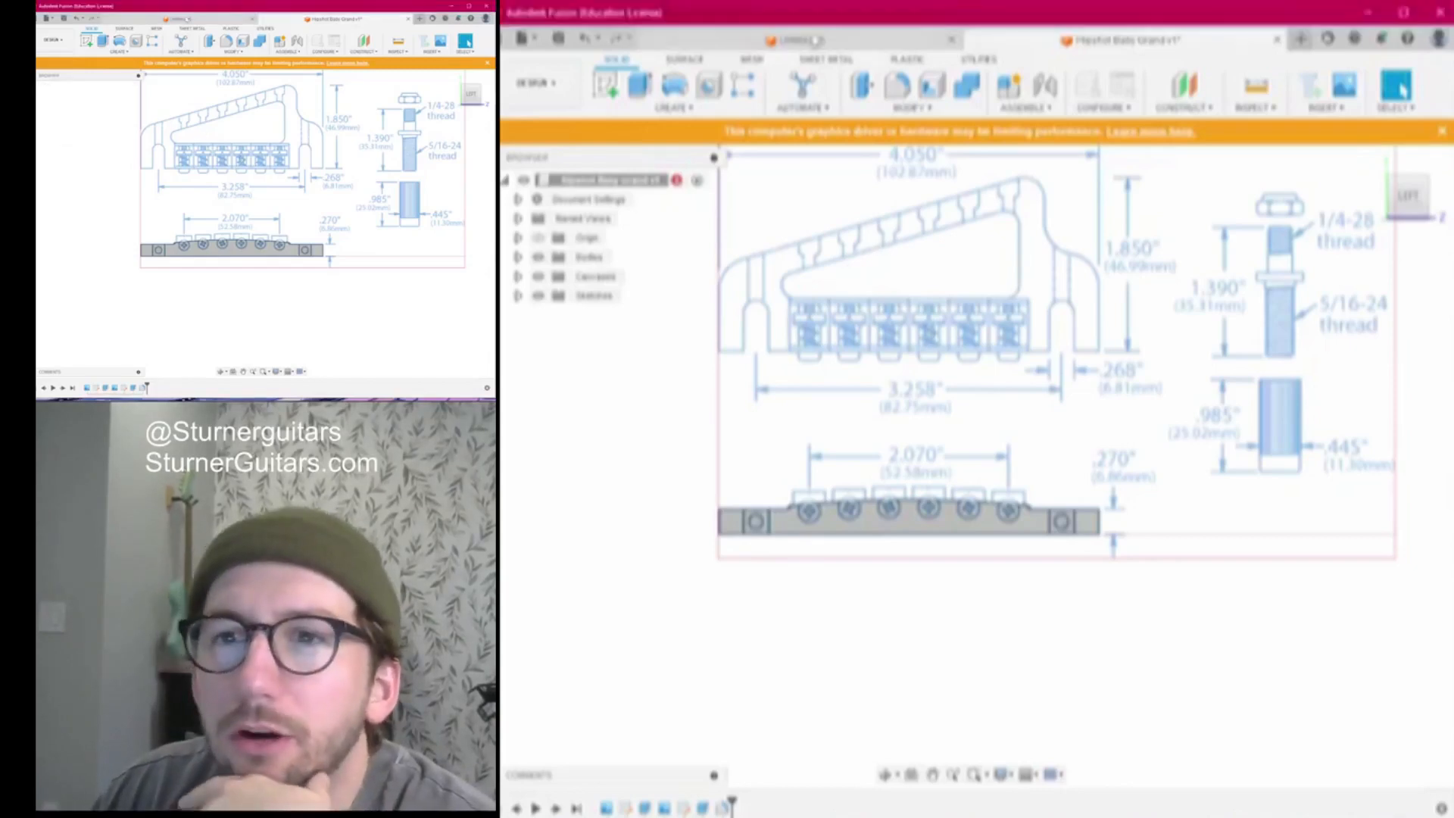
{"action": "scroll", "coordinate": [1107, 429], "scroll_direction": "down", "scroll_amount": 2}
{"action": "scroll", "coordinate": [1034, 401], "scroll_direction": "up", "scroll_amount": 1}
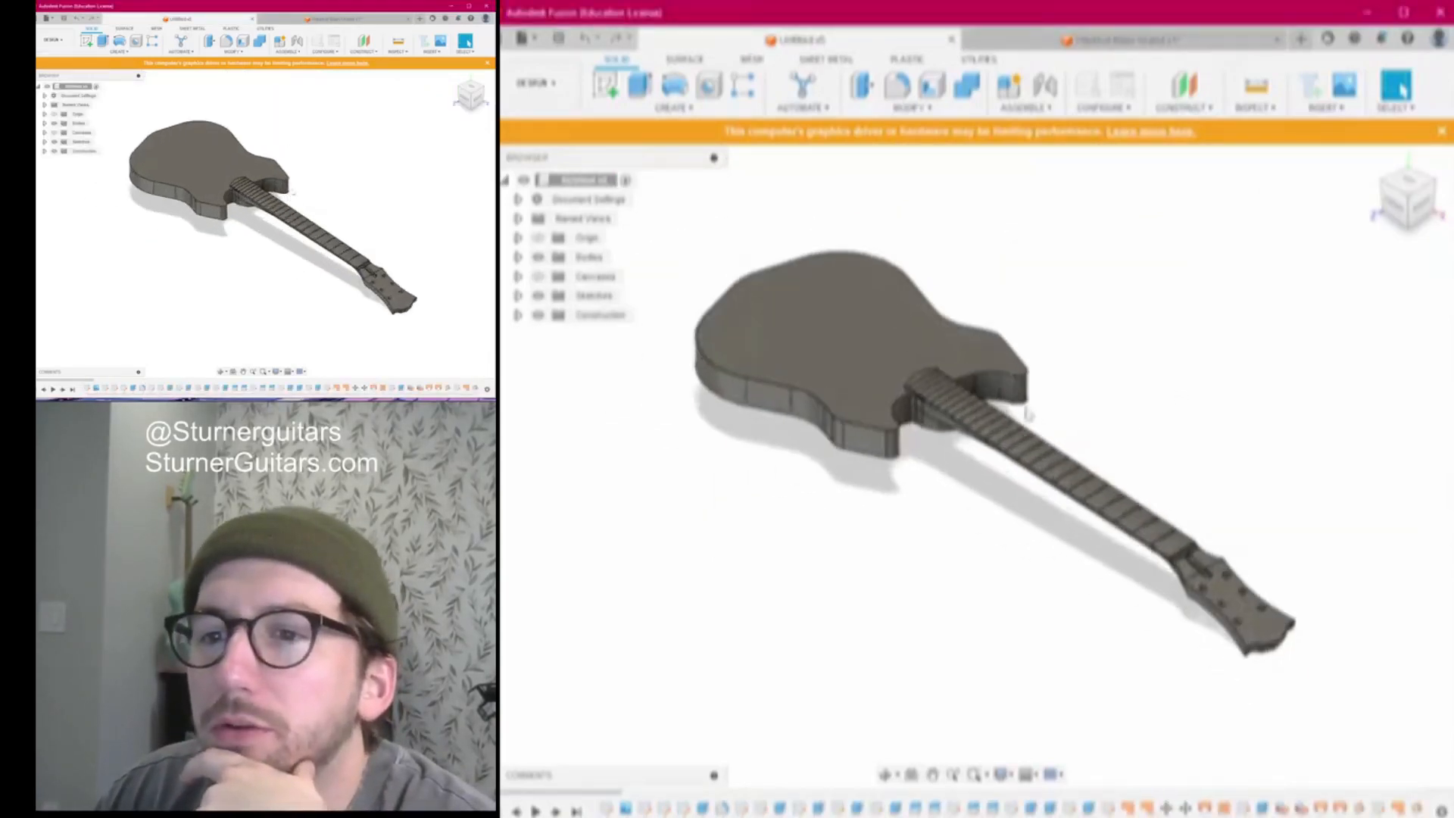
Orbit and zoom around the guitar body and neck from behind, the side, underneath and above
{"action": "left_click", "coordinate": [1408, 184]}
{"action": "left_click_drag", "start_coordinate": [1407, 183], "coordinate": [1241, 156]}
{"action": "middle_click_drag", "start_coordinate": [936, 428], "coordinate": [930, 454], "text": "shift"}
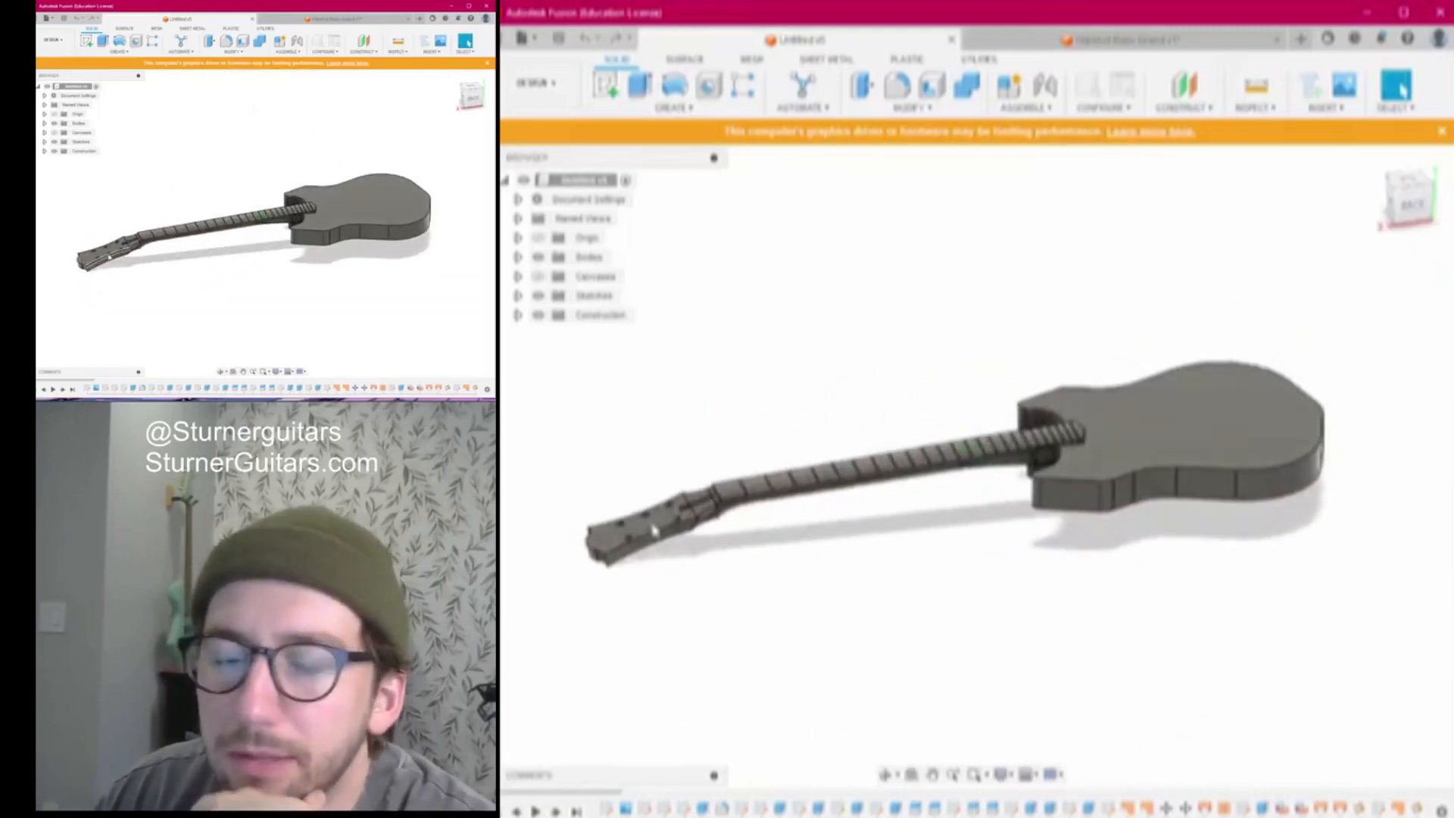
{"action": "middle_click_drag", "start_coordinate": [656, 532], "coordinate": [712, 448], "text": "shift"}
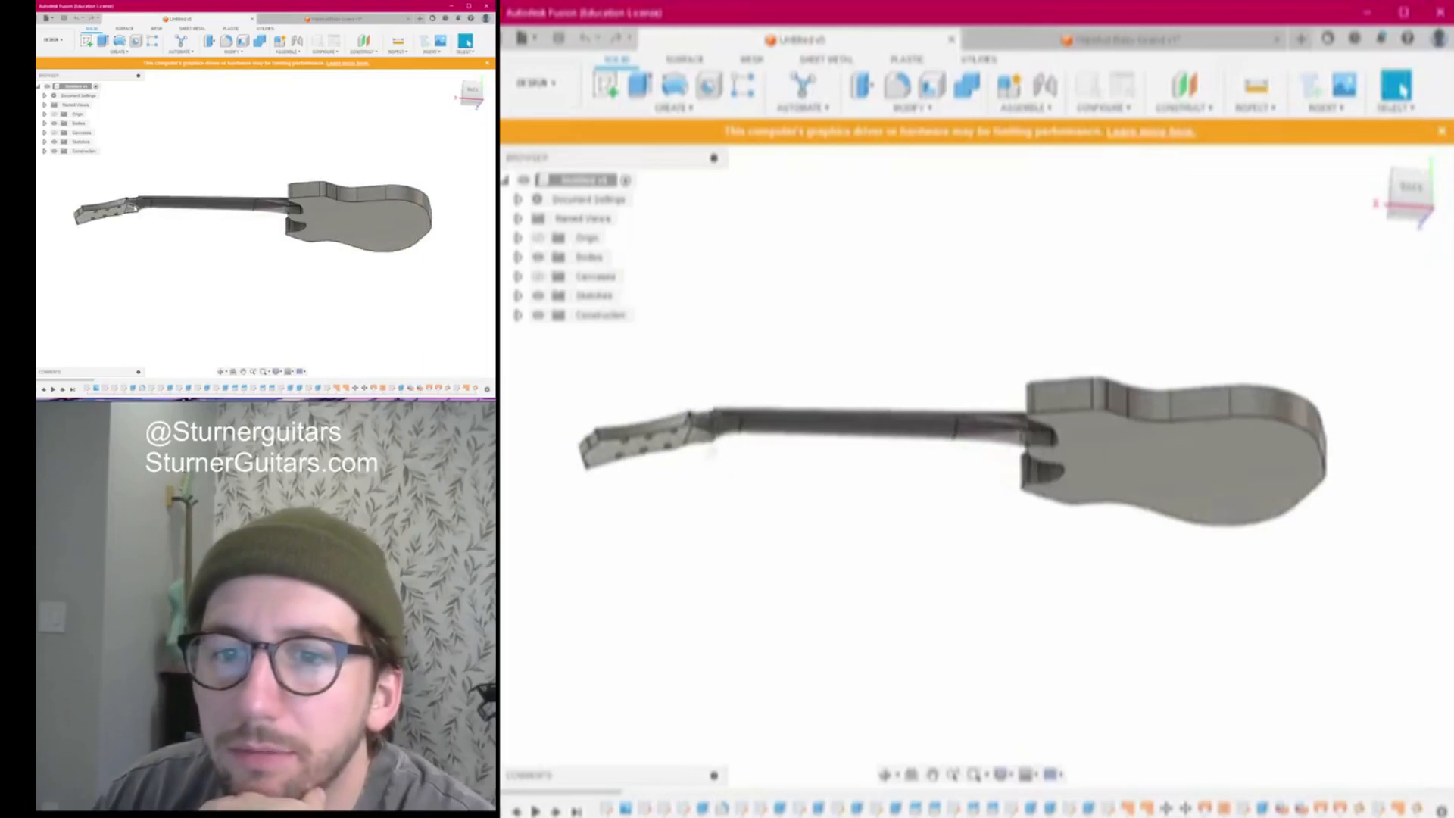
{"action": "left_click_drag", "start_coordinate": [1410, 191], "coordinate": [1389, 241]}
{"action": "scroll", "coordinate": [1048, 482], "scroll_direction": "up", "scroll_amount": 5}
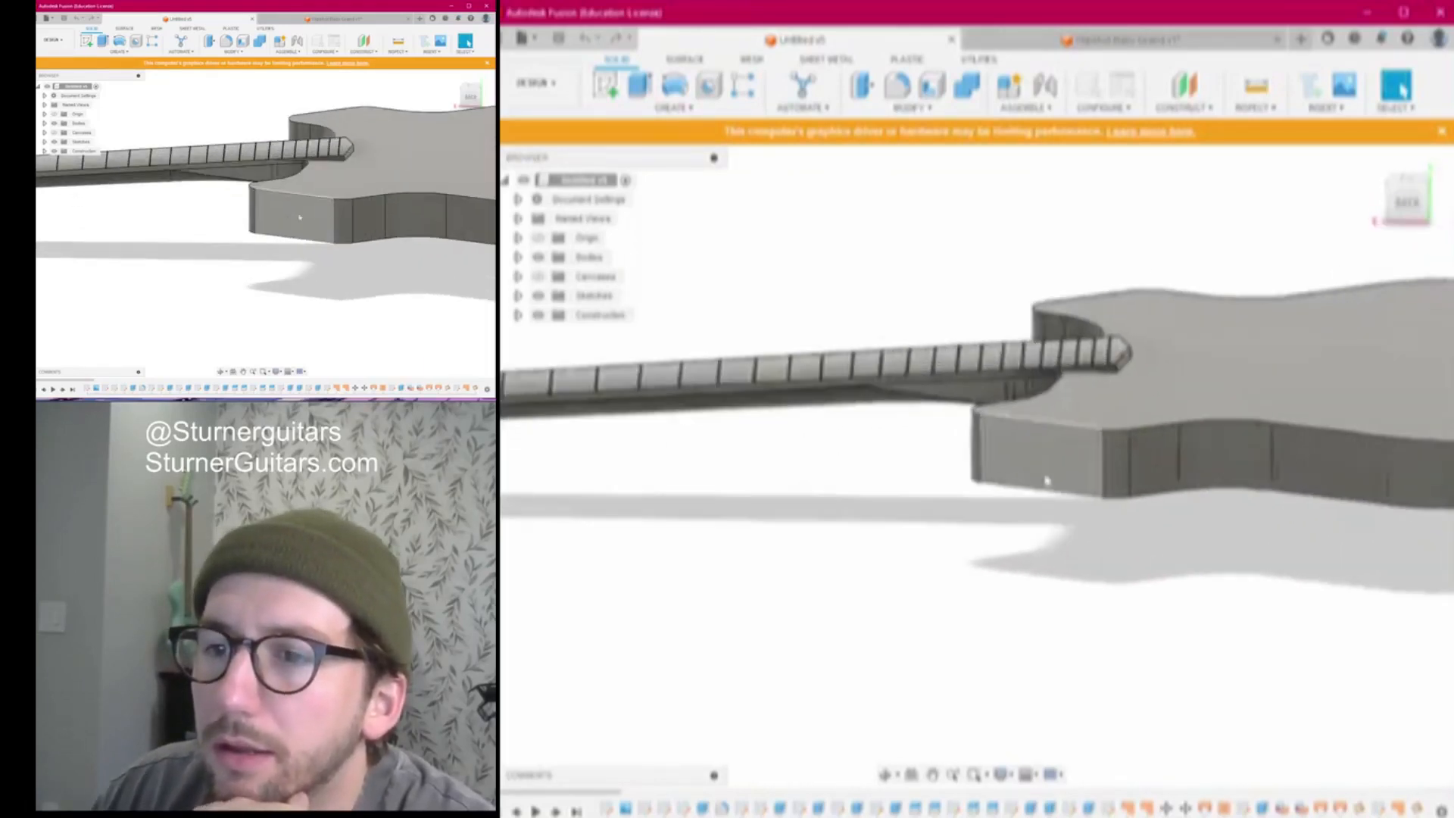
{"action": "scroll", "coordinate": [1045, 480], "scroll_direction": "down", "scroll_amount": 5}
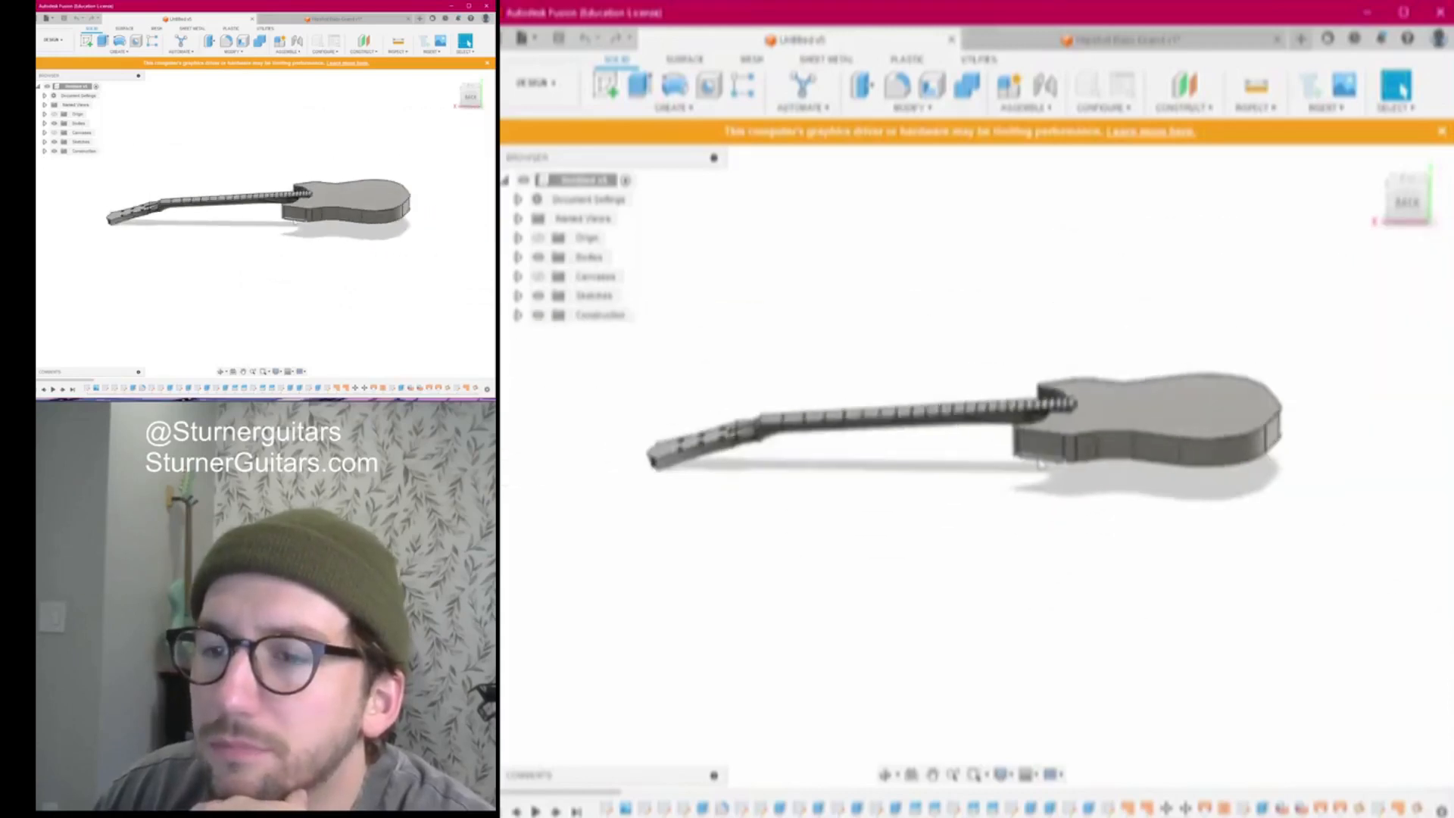
{"action": "scroll", "coordinate": [1044, 463], "scroll_direction": "down", "scroll_amount": 4}
{"action": "mouse_move", "coordinate": [1411, 201]}
{"action": "left_mouse_down"}
{"action": "mouse_move", "coordinate": [1363, 229]}
{"action": "mouse_move", "coordinate": [1395, 187]}
{"action": "left_mouse_up"}
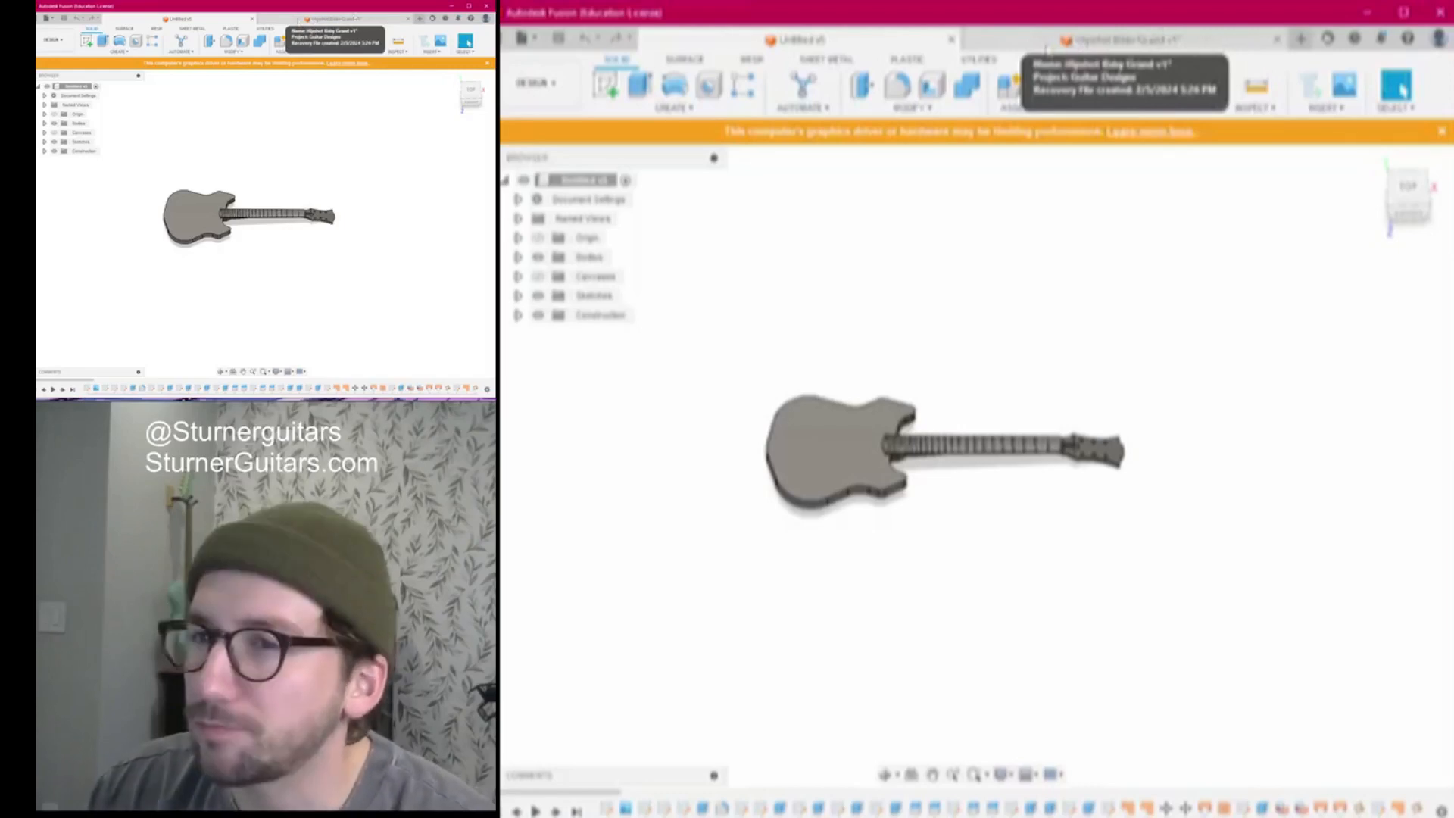
{"action": "left_click", "coordinate": [1082, 40]}
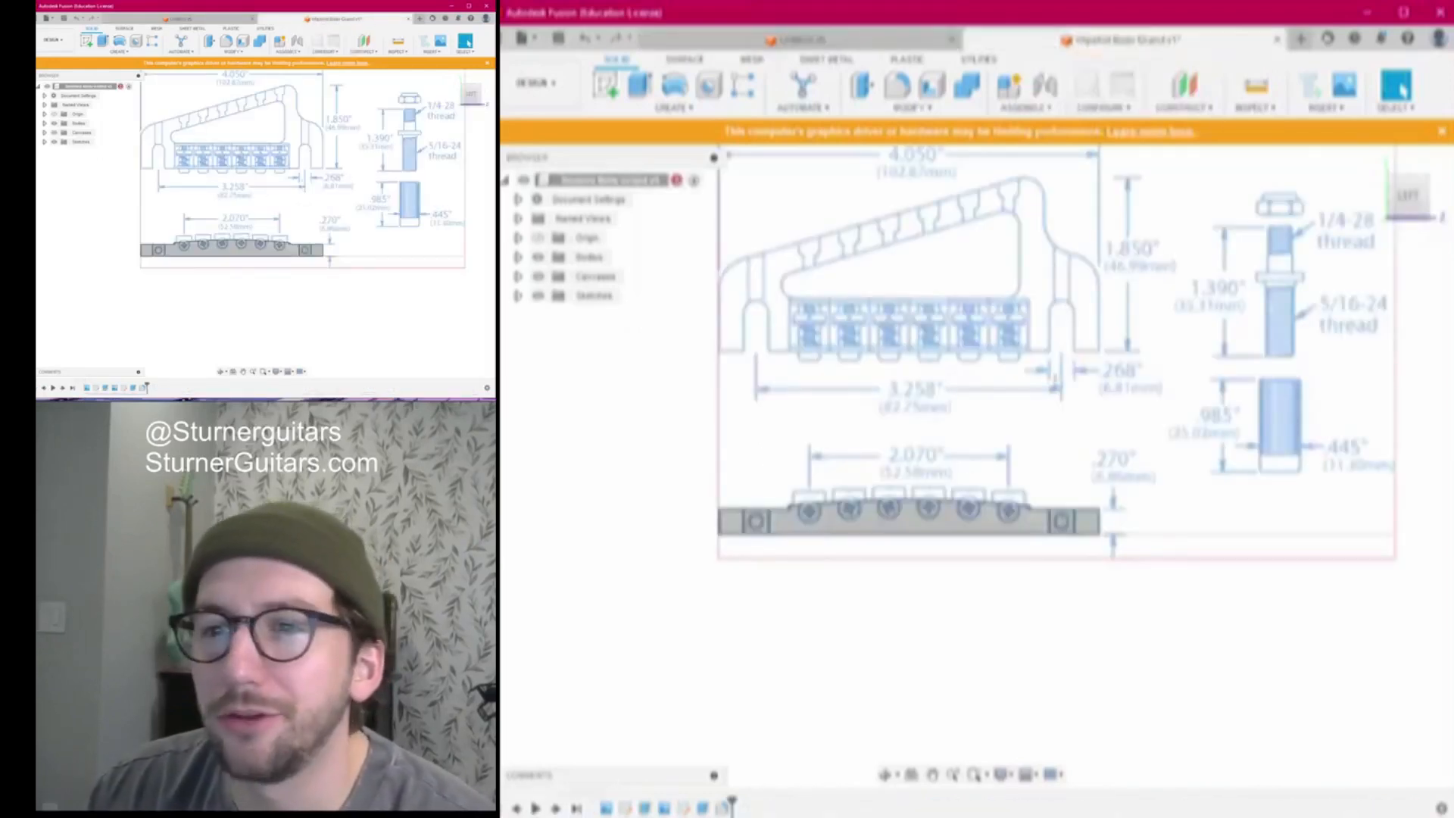
{"action": "mouse_move", "coordinate": [1410, 205]}
{"action": "left_mouse_down"}
{"action": "mouse_move", "coordinate": [1443, 280]}
{"action": "mouse_move", "coordinate": [1442, 193]}
{"action": "mouse_move", "coordinate": [1314, 269]}
{"action": "mouse_move", "coordinate": [1406, 191]}
{"action": "left_mouse_up"}
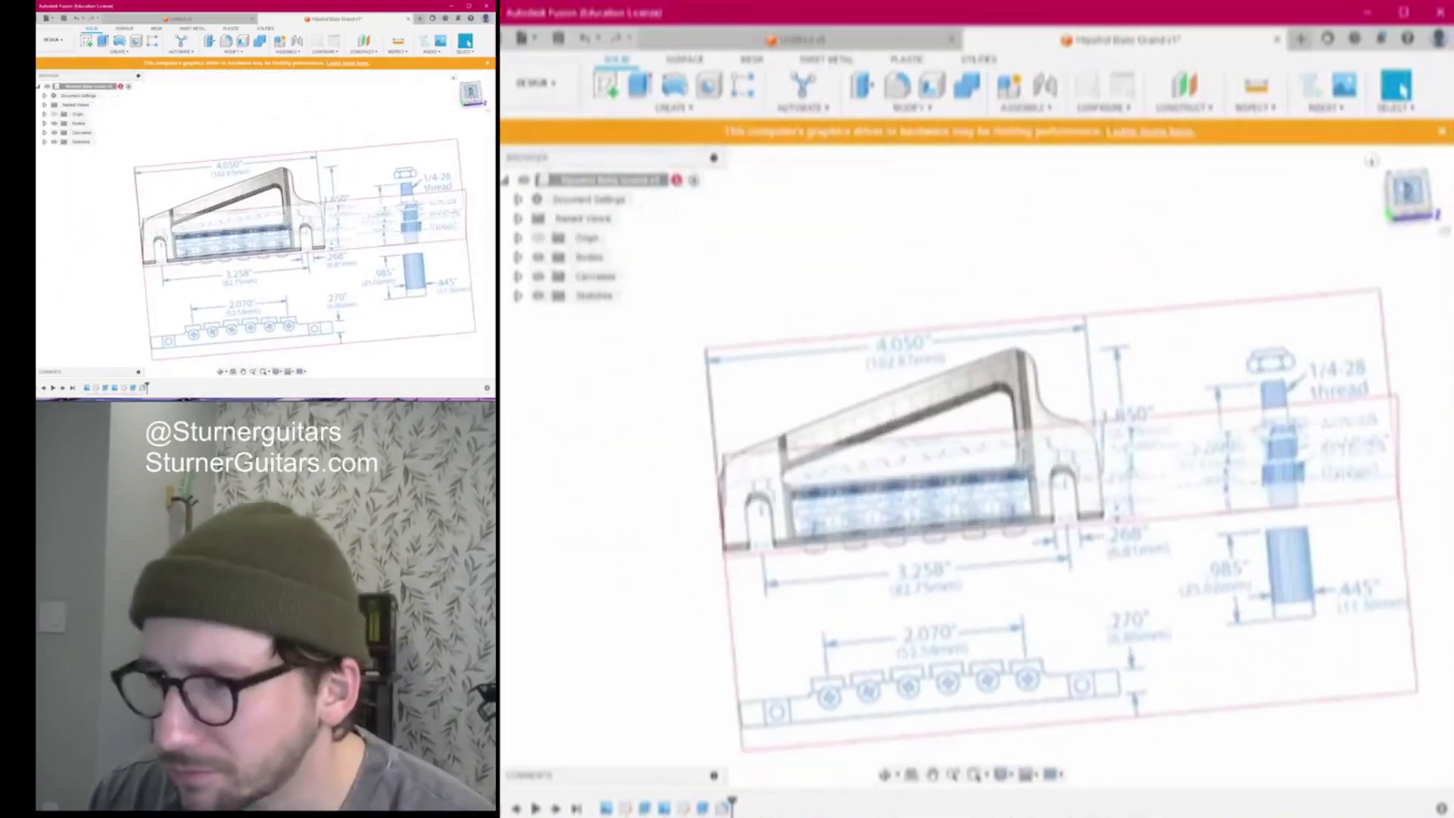
{"action": "left_click", "coordinate": [1406, 193]}
{"action": "scroll", "coordinate": [1000, 421], "scroll_direction": "up", "scroll_amount": 3}
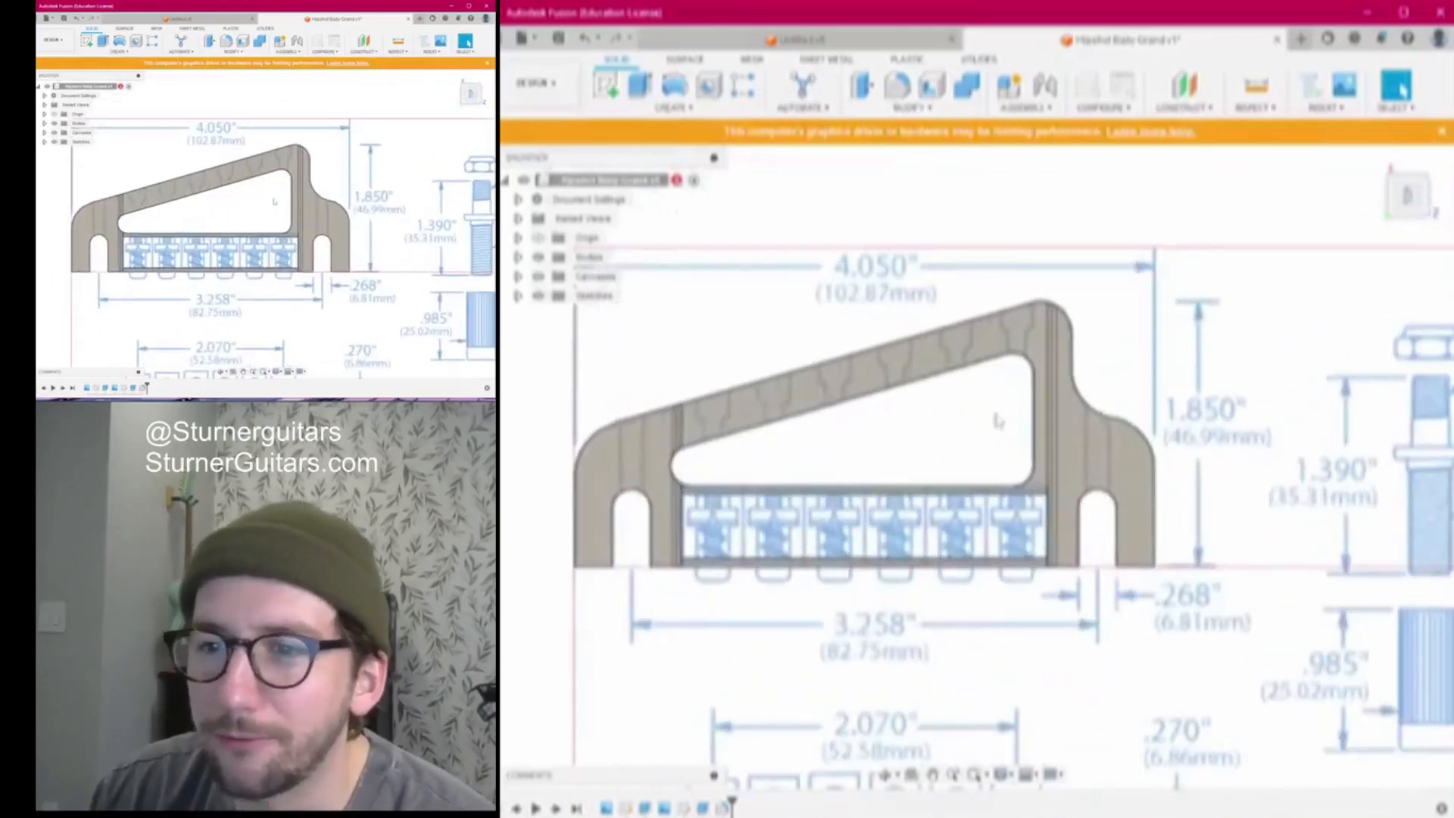
{"action": "scroll", "coordinate": [900, 435], "scroll_direction": "down", "scroll_amount": 3}
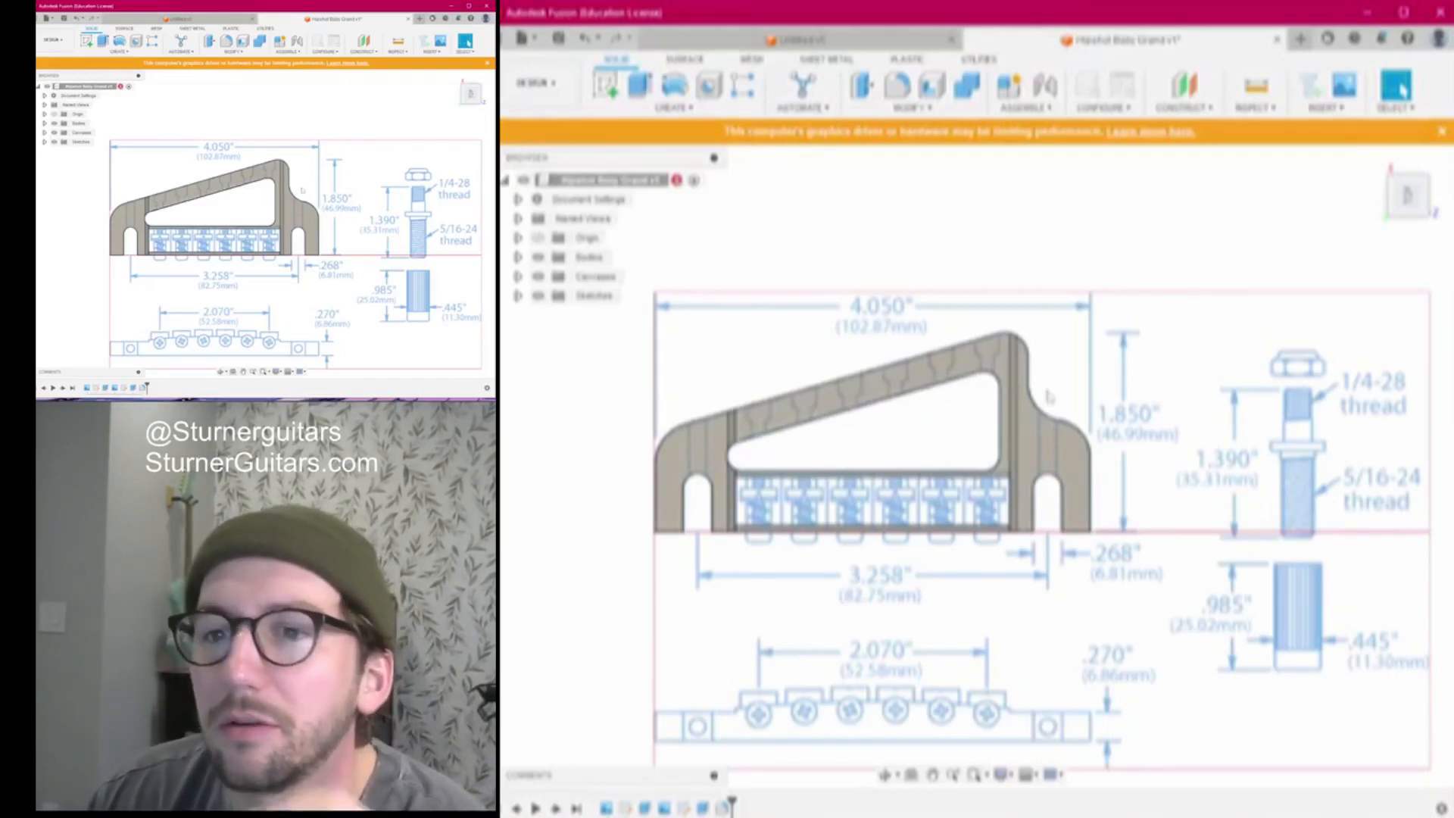
{"action": "middle_click_drag", "start_coordinate": [970, 465], "coordinate": [1007, 455], "text": "shift"}
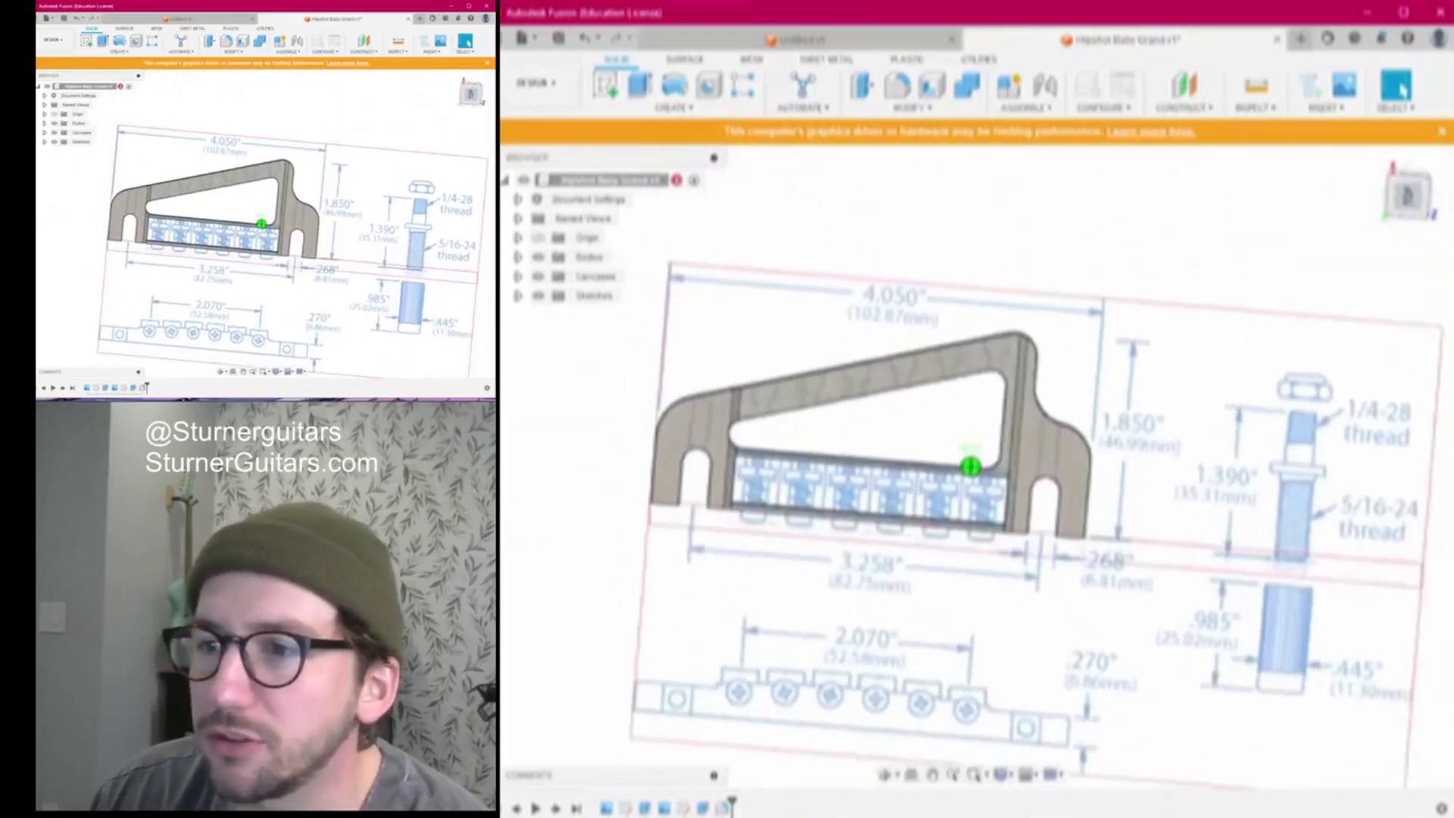
{"action": "left_click", "coordinate": [1407, 198]}
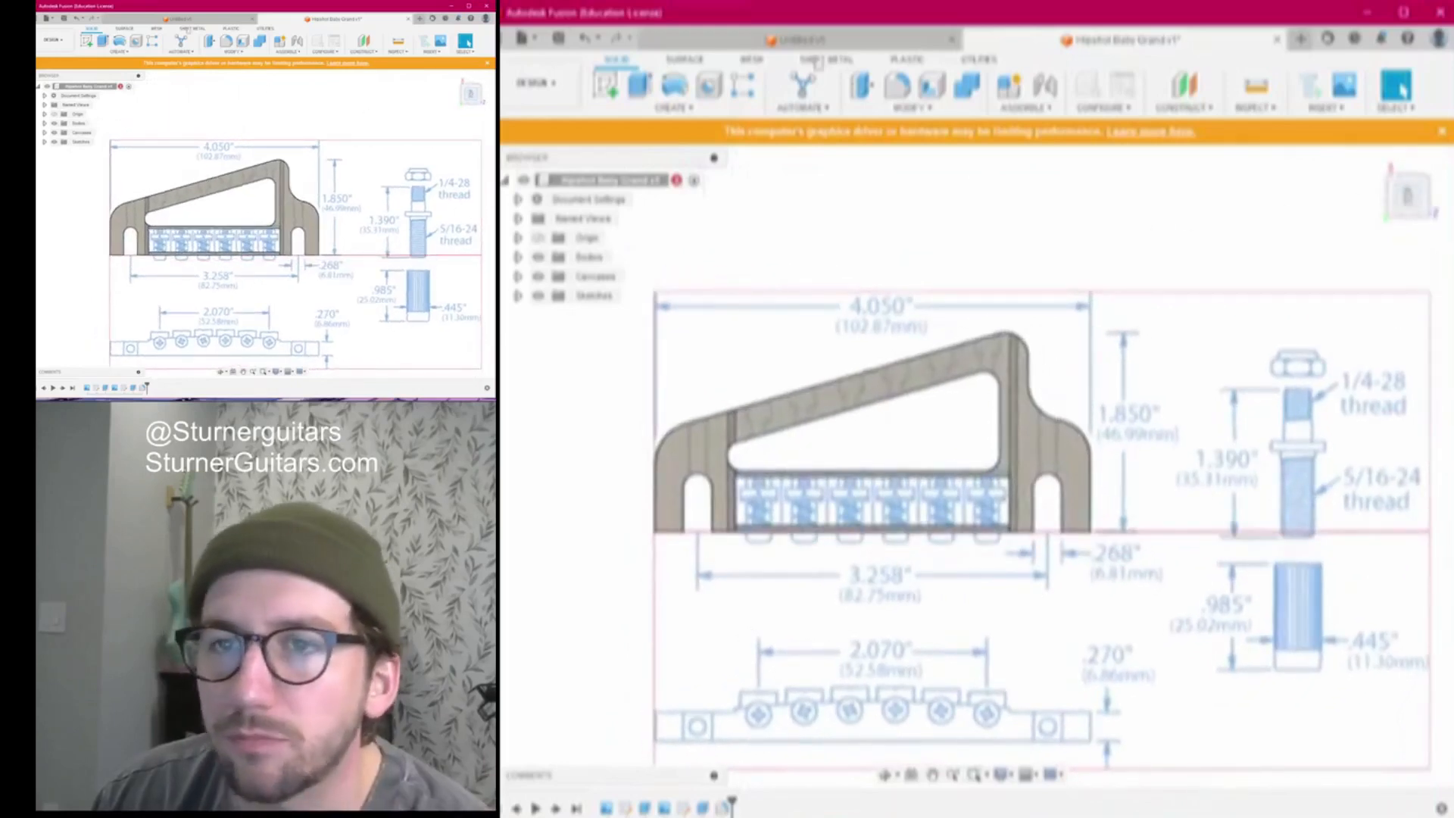
{"action": "left_click", "coordinate": [795, 39]}
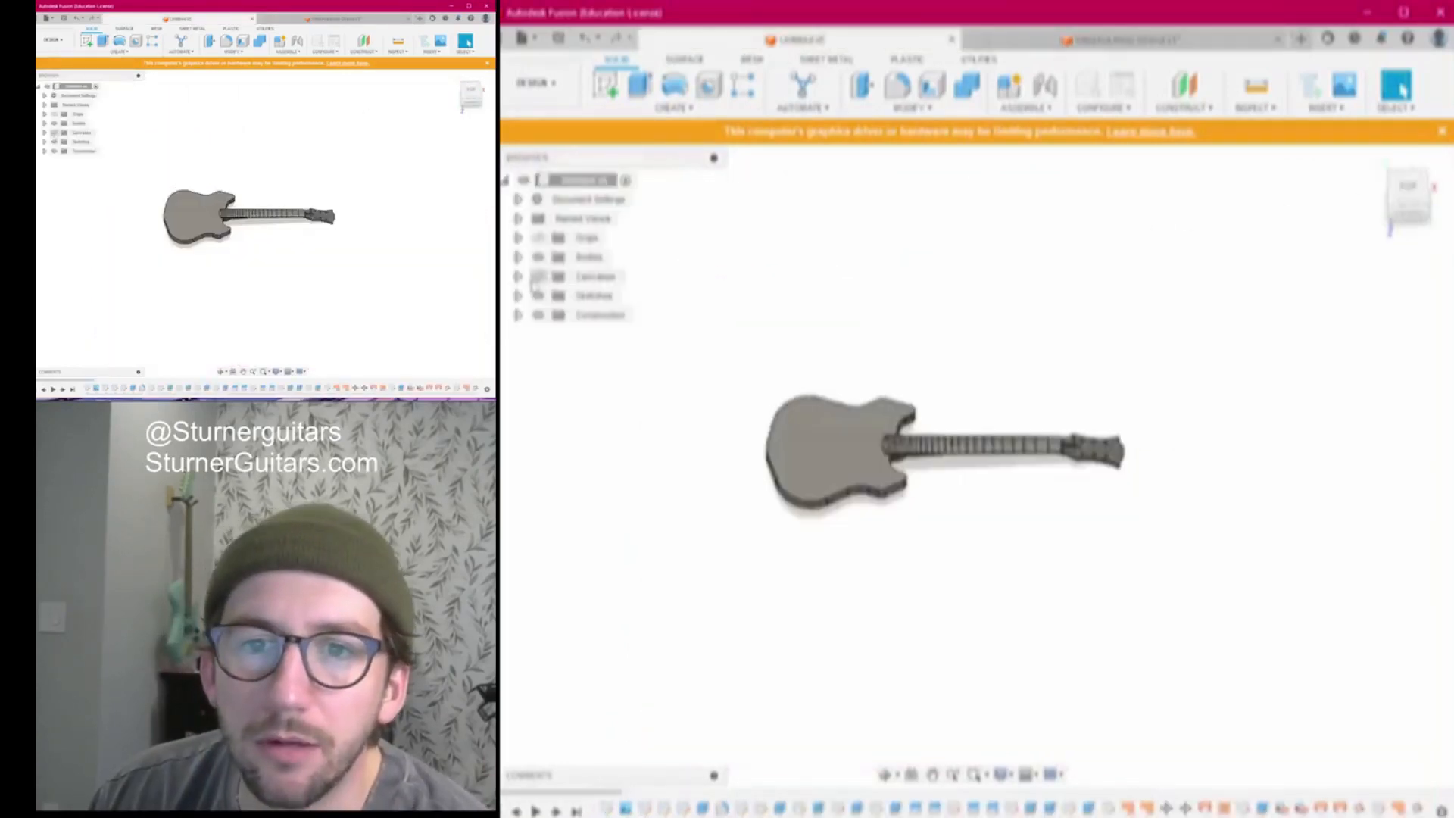
Turn on the Canvases folder to show the reference guitar photo behind the model
{"action": "left_click", "coordinate": [539, 278]}
{"action": "scroll", "coordinate": [1043, 464], "scroll_direction": "up", "scroll_amount": 4}
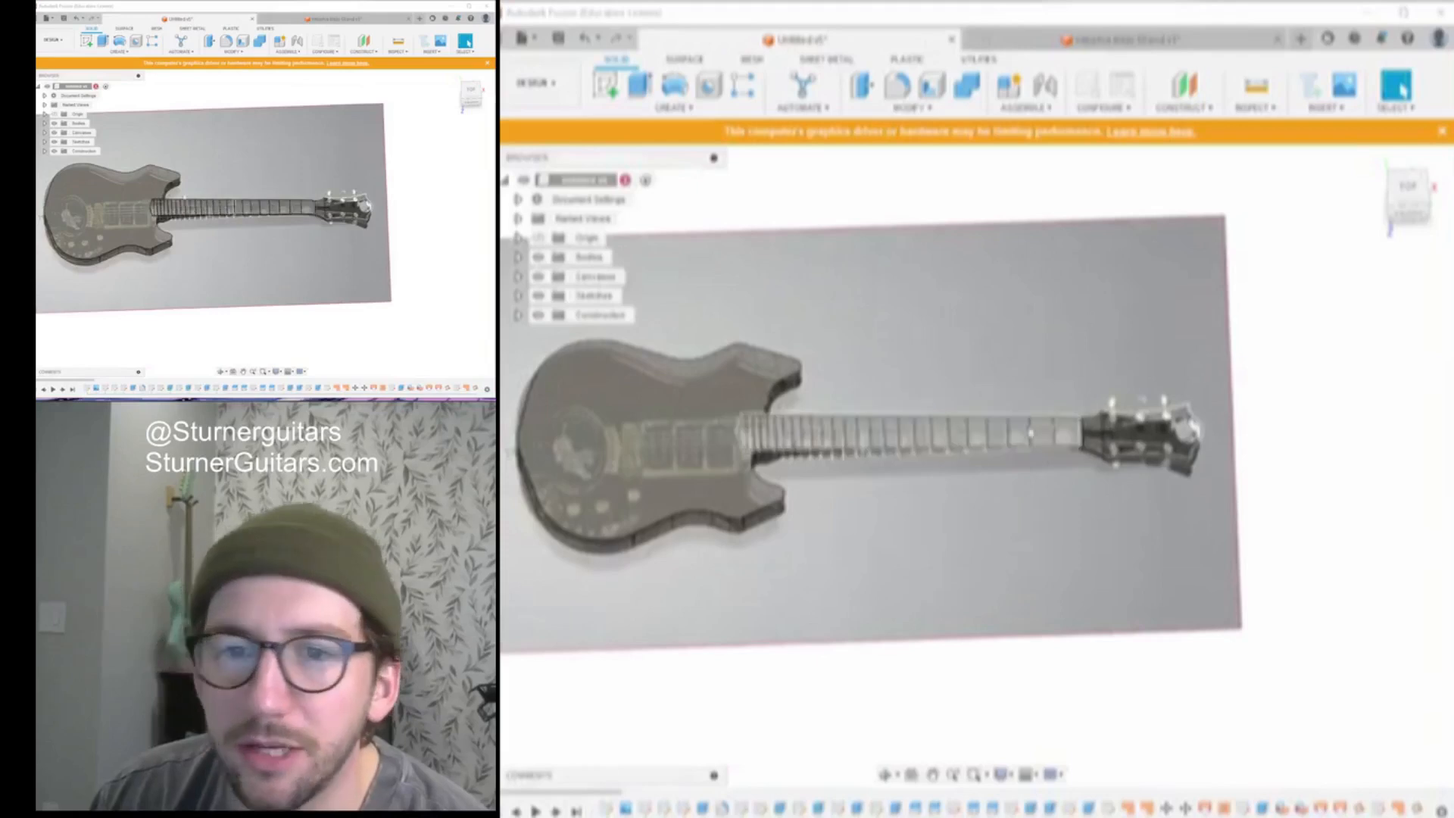
{"action": "scroll", "coordinate": [735, 383], "scroll_direction": "down", "scroll_amount": 4}
Switch to the Hipshot Baby Grand v1 document, orbit the bridge, then face it straight on
{"action": "left_click", "coordinate": [1068, 47]}
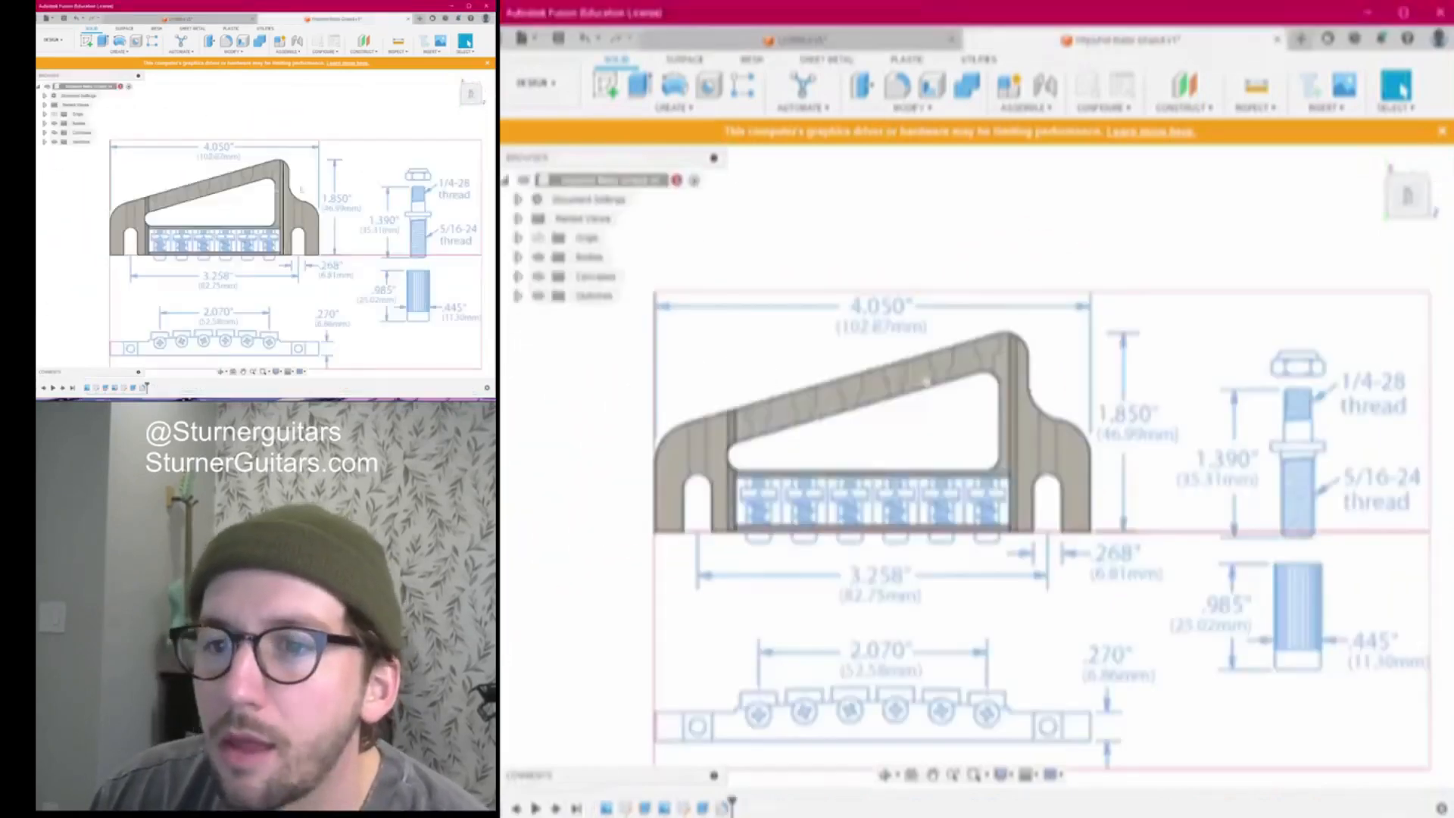
{"action": "scroll", "coordinate": [1146, 453], "scroll_direction": "down", "scroll_amount": 3}
{"action": "scroll", "coordinate": [1148, 440], "scroll_direction": "up", "scroll_amount": 5}
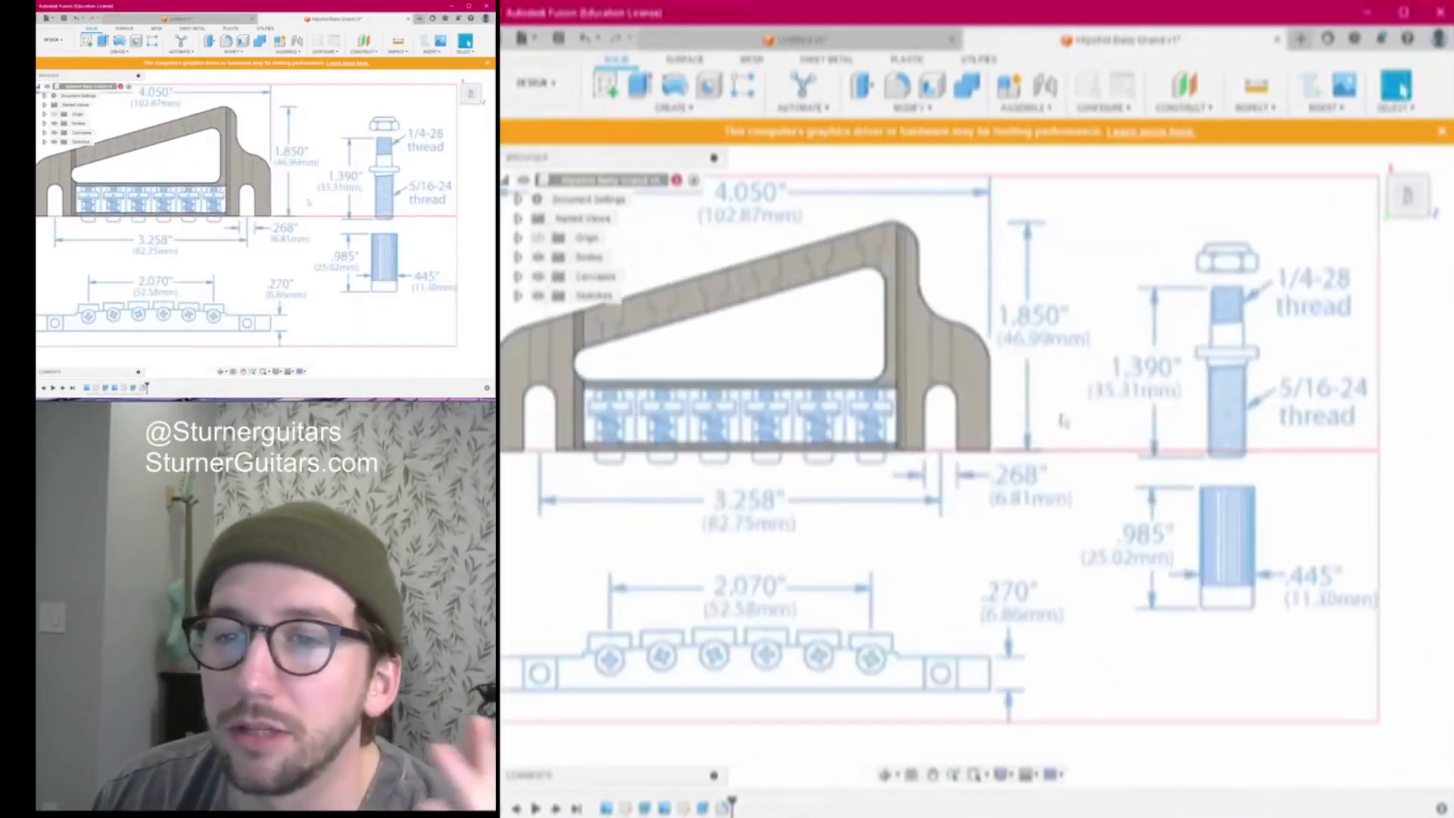
{"action": "middle_click_drag", "start_coordinate": [1149, 422], "coordinate": [1281, 449]}
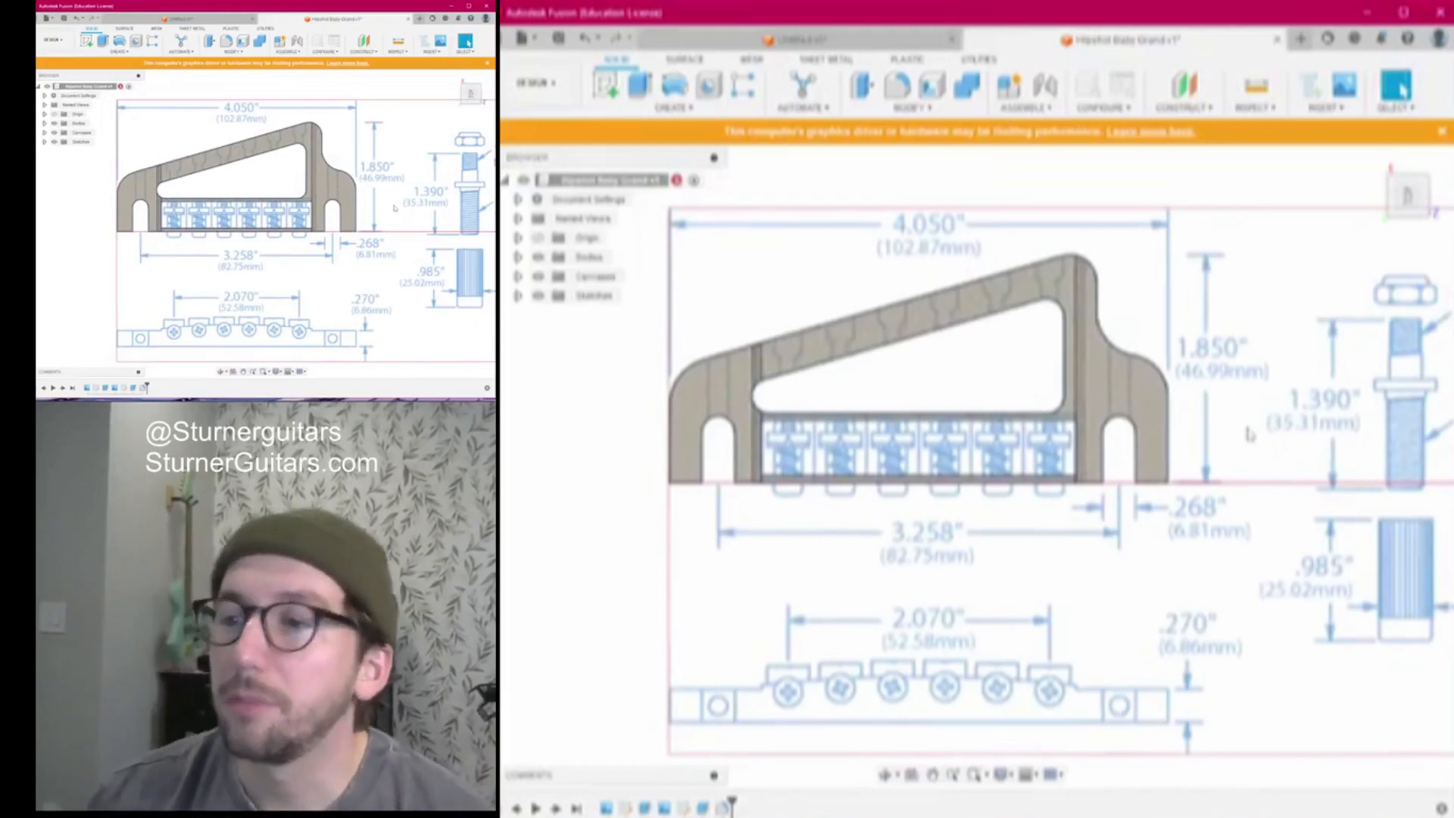
{"action": "mouse_move", "coordinate": [1406, 198]}
{"action": "left_mouse_down"}
{"action": "mouse_move", "coordinate": [1382, 246]}
{"action": "mouse_move", "coordinate": [1390, 280]}
{"action": "mouse_move", "coordinate": [1348, 219]}
{"action": "mouse_move", "coordinate": [1406, 203]}
{"action": "left_mouse_up"}
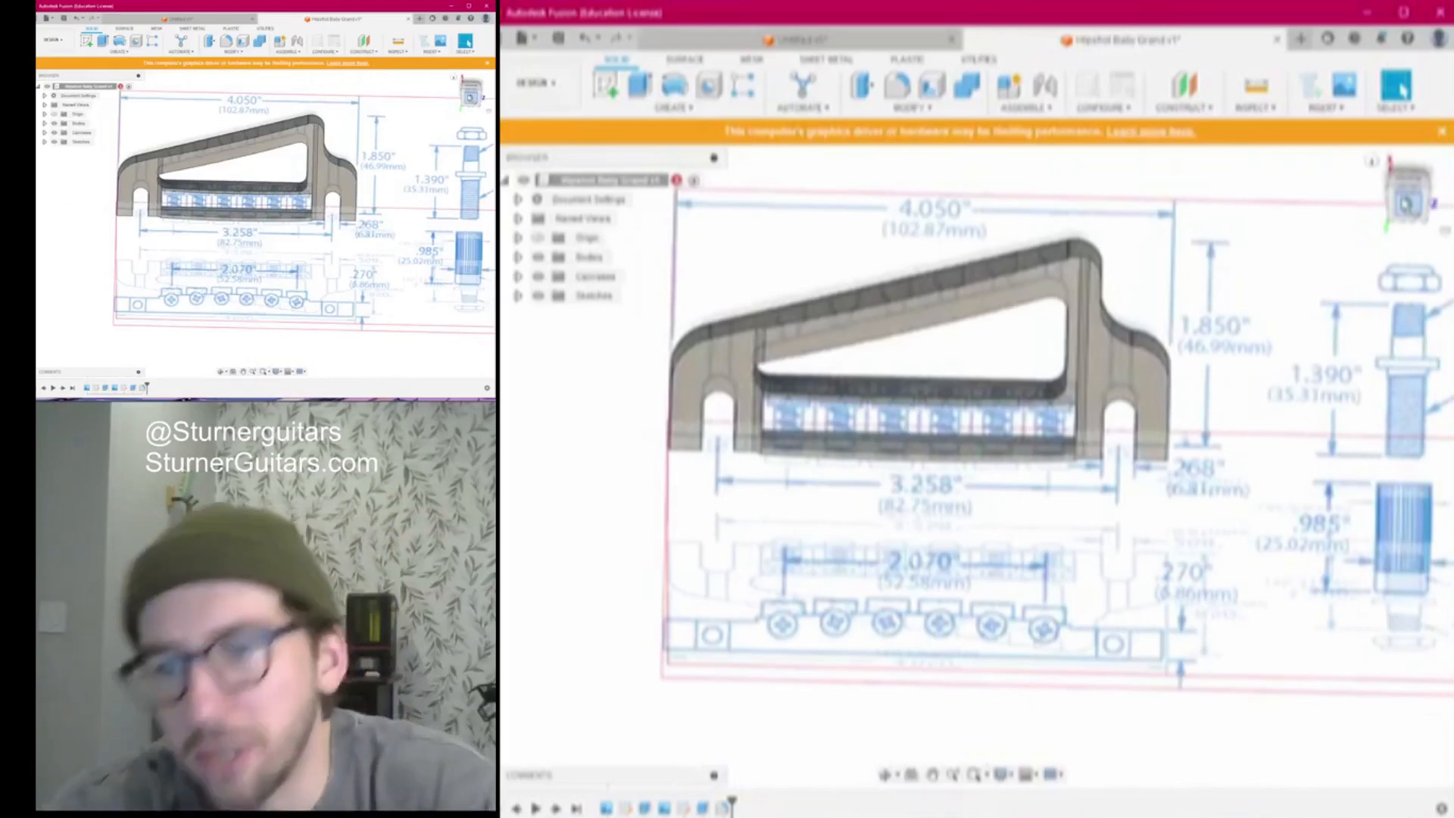
{"action": "mouse_move", "coordinate": [1407, 206]}
{"action": "left_mouse_down"}
{"action": "mouse_move", "coordinate": [1408, 236]}
{"action": "mouse_move", "coordinate": [1407, 199]}
{"action": "mouse_move", "coordinate": [1414, 218]}
{"action": "left_mouse_up"}
{"action": "left_click", "coordinate": [1407, 206]}
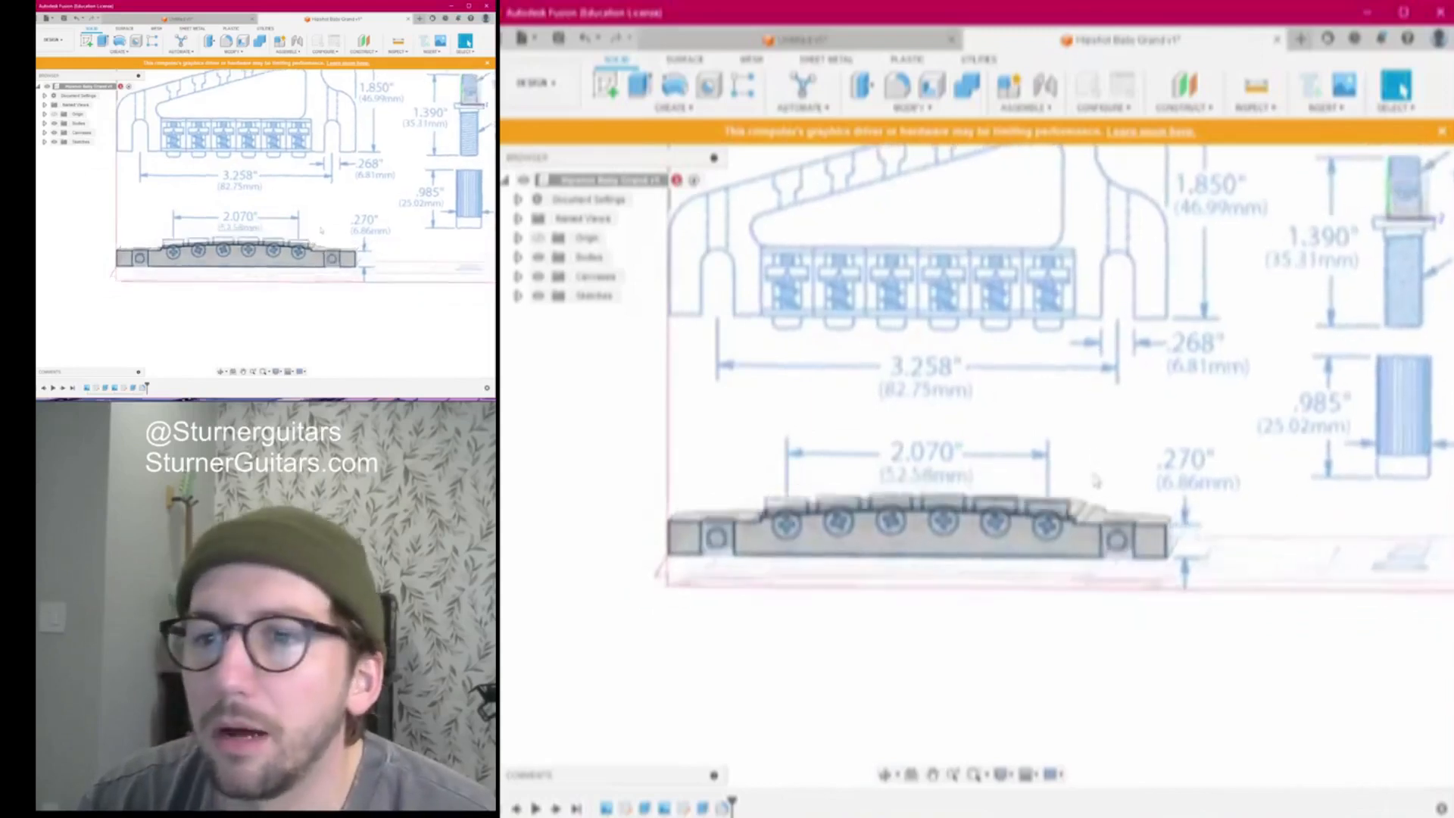
Pan and zoom onto the lower bridge side view and start a new sketch
{"action": "scroll", "coordinate": [1083, 507], "scroll_direction": "down", "scroll_amount": 2}
{"action": "middle_click_drag", "start_coordinate": [992, 507], "coordinate": [947, 562]}
{"action": "scroll", "coordinate": [947, 562], "scroll_direction": "up", "scroll_amount": 3}
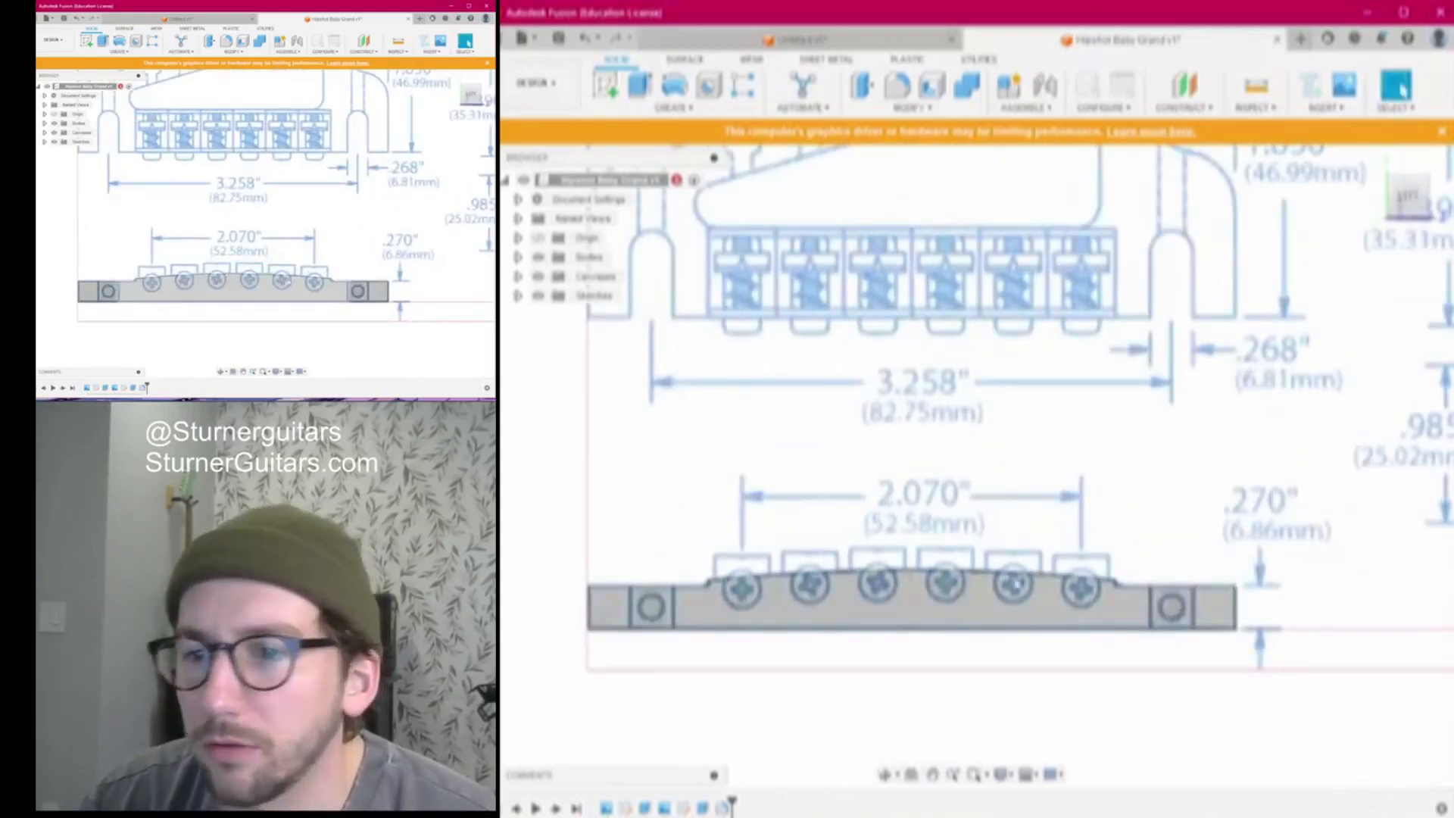
{"action": "scroll", "coordinate": [1106, 574], "scroll_direction": "down", "scroll_amount": 3}
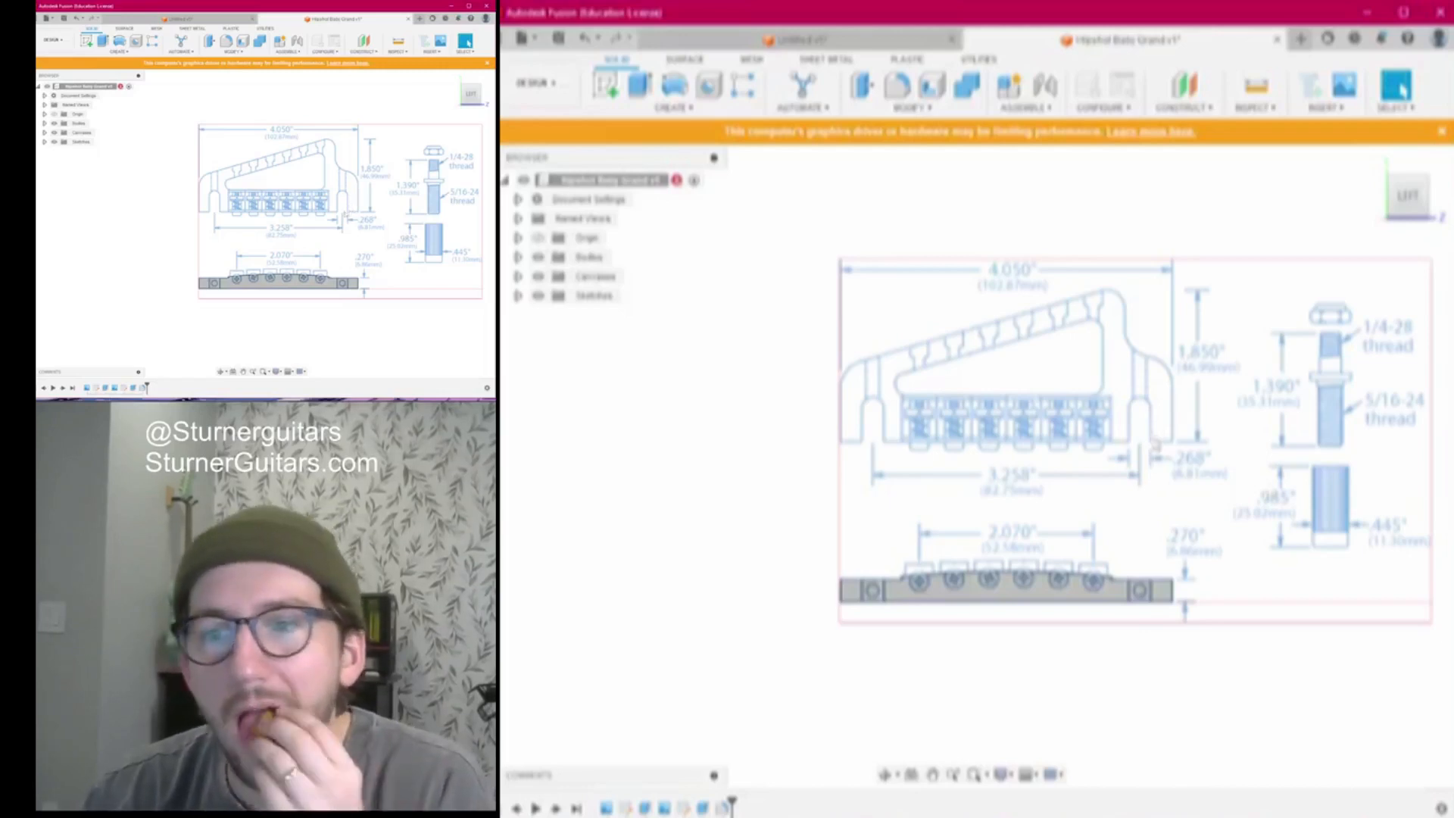
{"action": "scroll", "coordinate": [1156, 443], "scroll_direction": "up", "scroll_amount": 4}
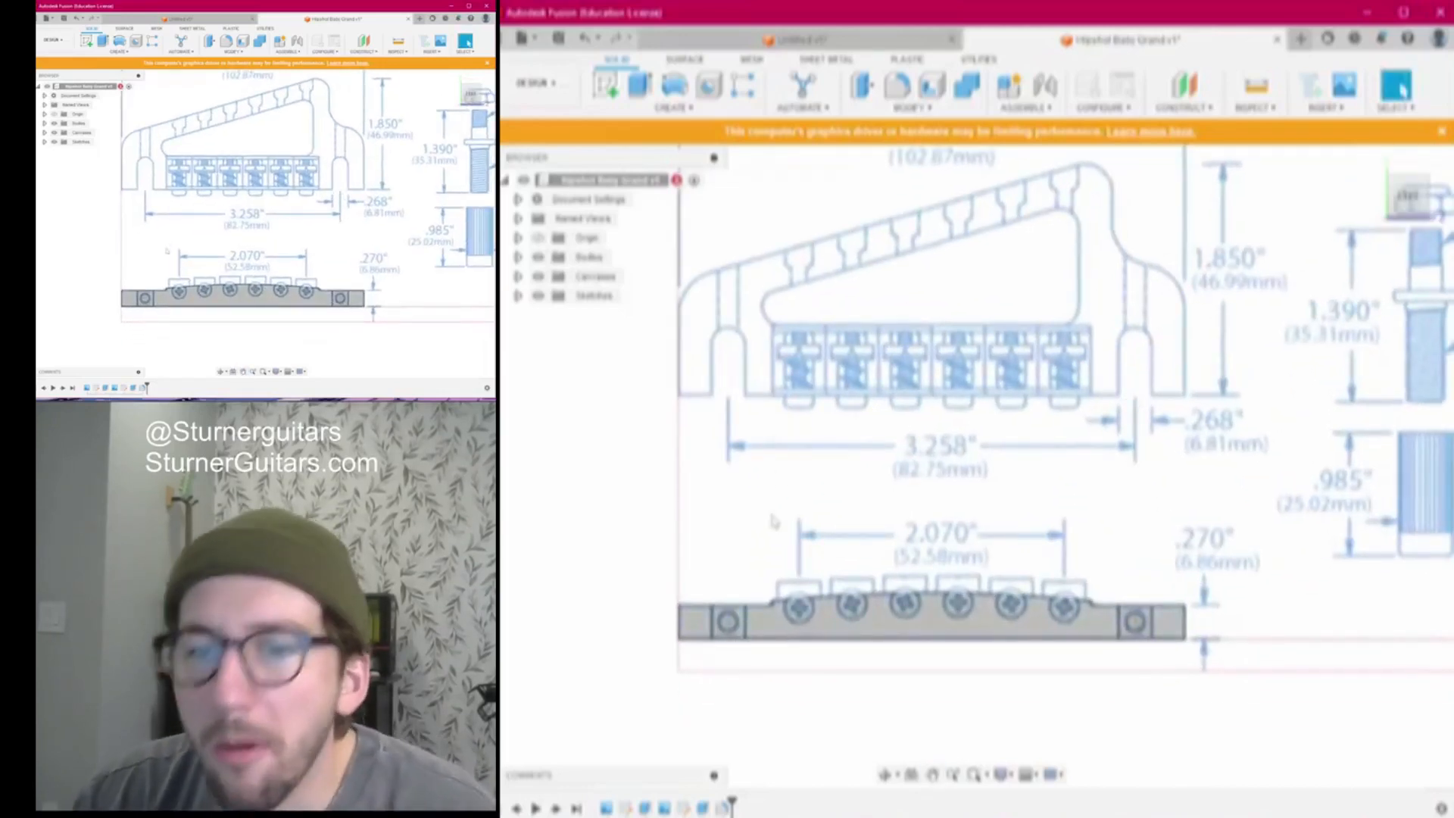
{"action": "scroll", "coordinate": [772, 493], "scroll_direction": "up", "scroll_amount": 4}
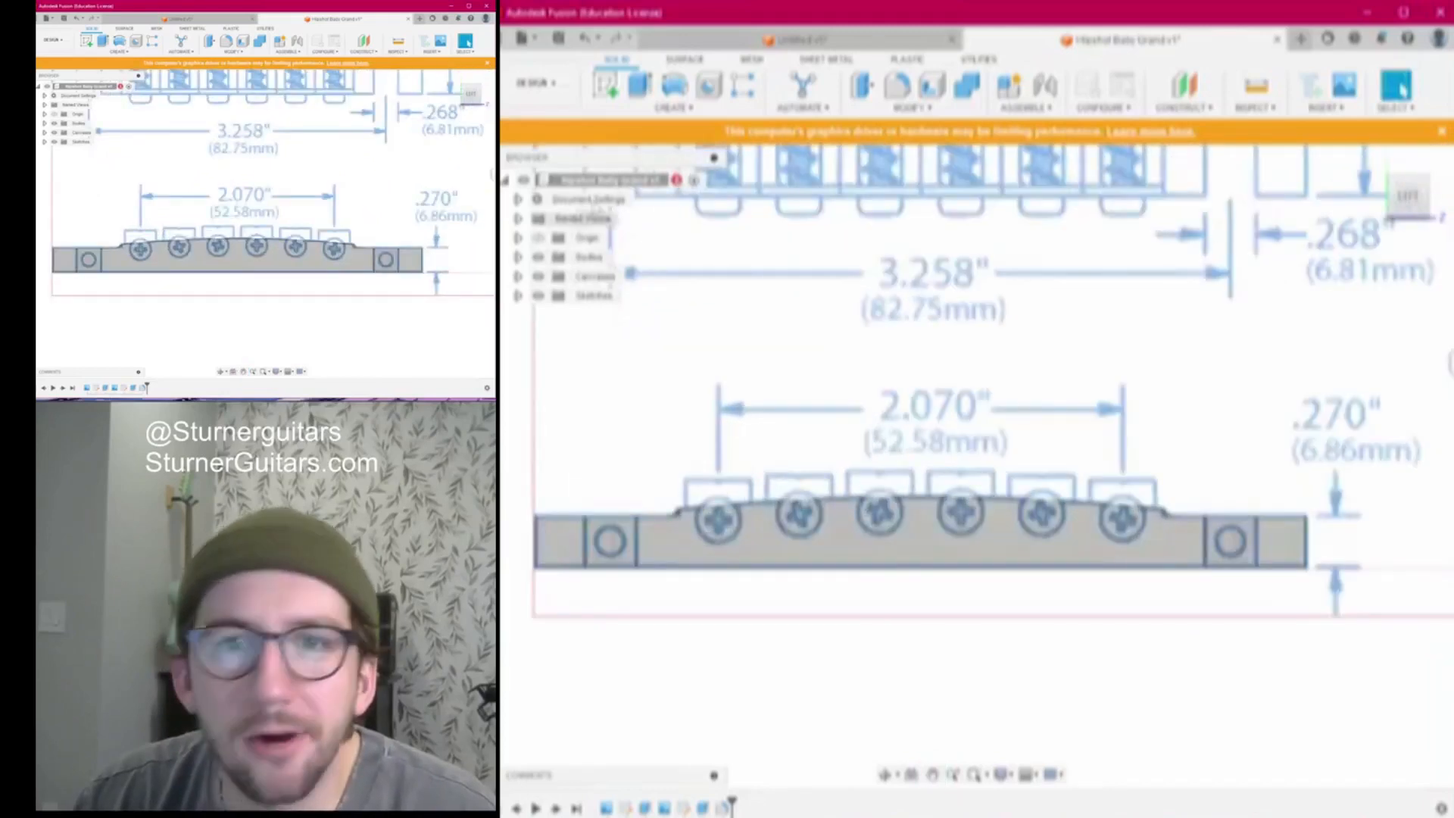
{"action": "scroll", "coordinate": [1104, 320], "scroll_direction": "down", "scroll_amount": 2}
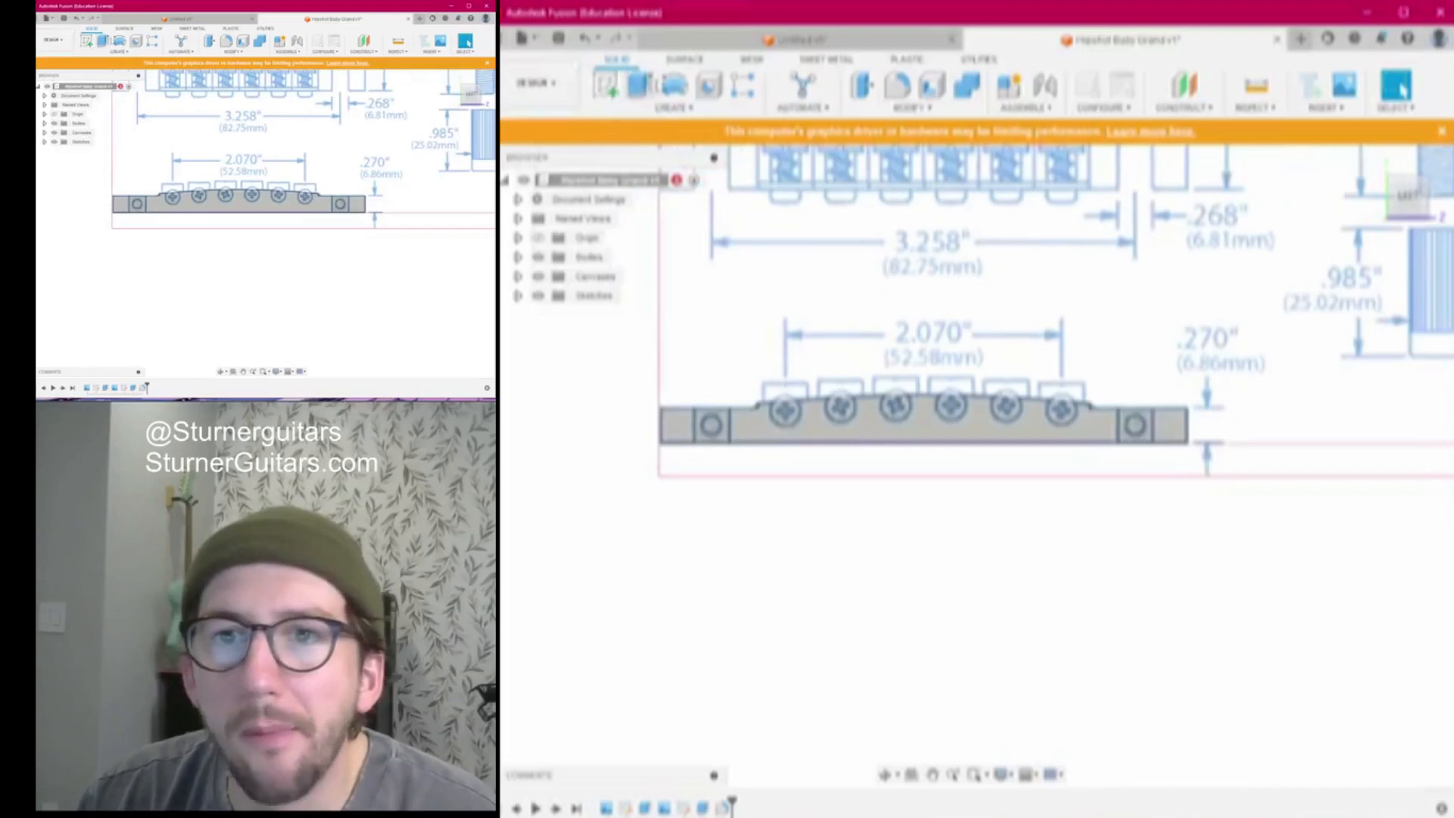
{"action": "left_click", "coordinate": [606, 87]}
Place the sketch on the bridge drawing's plane
{"action": "left_click", "coordinate": [1231, 398]}
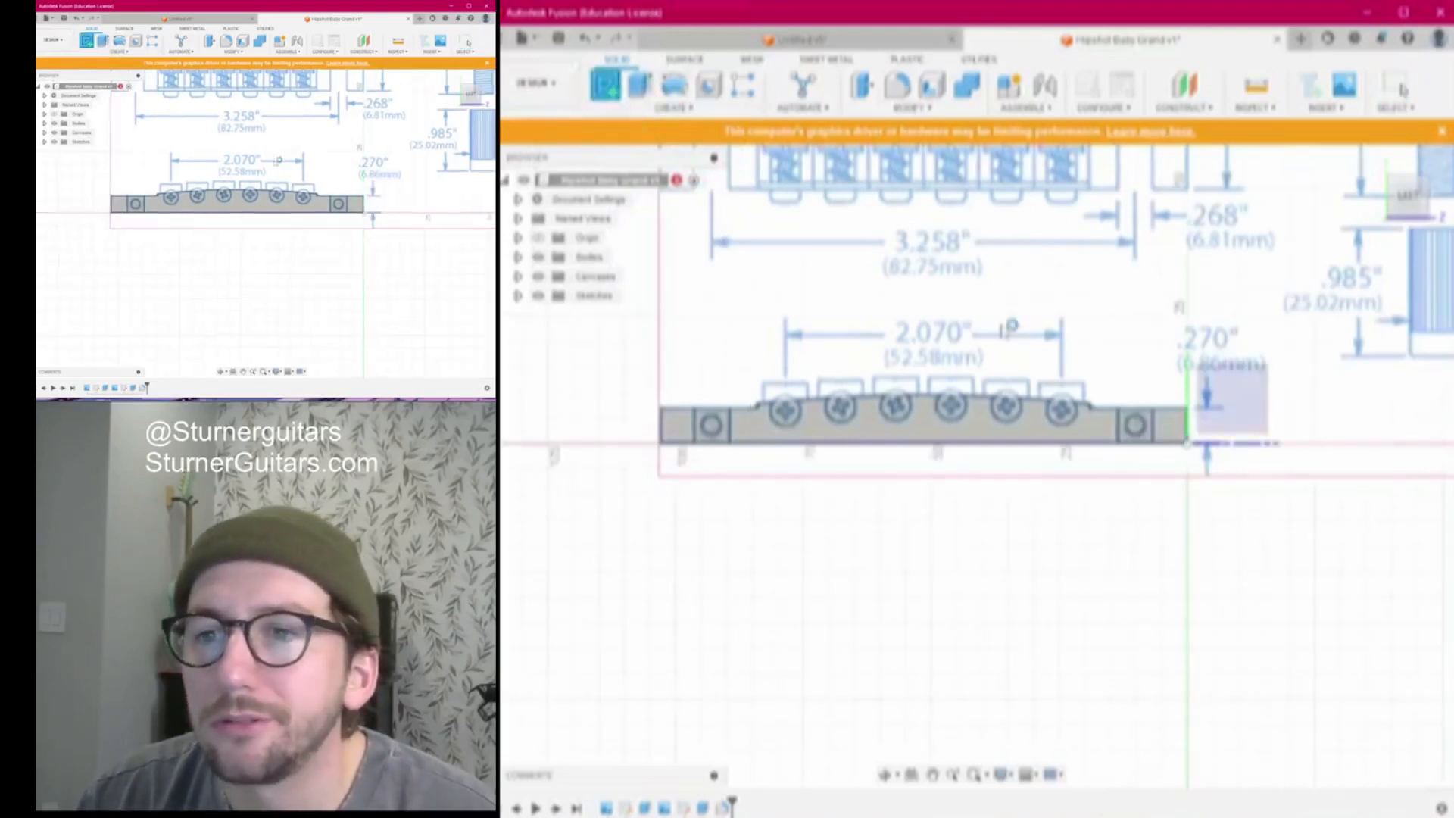
{"action": "scroll", "coordinate": [982, 407], "scroll_direction": "up", "scroll_amount": 5}
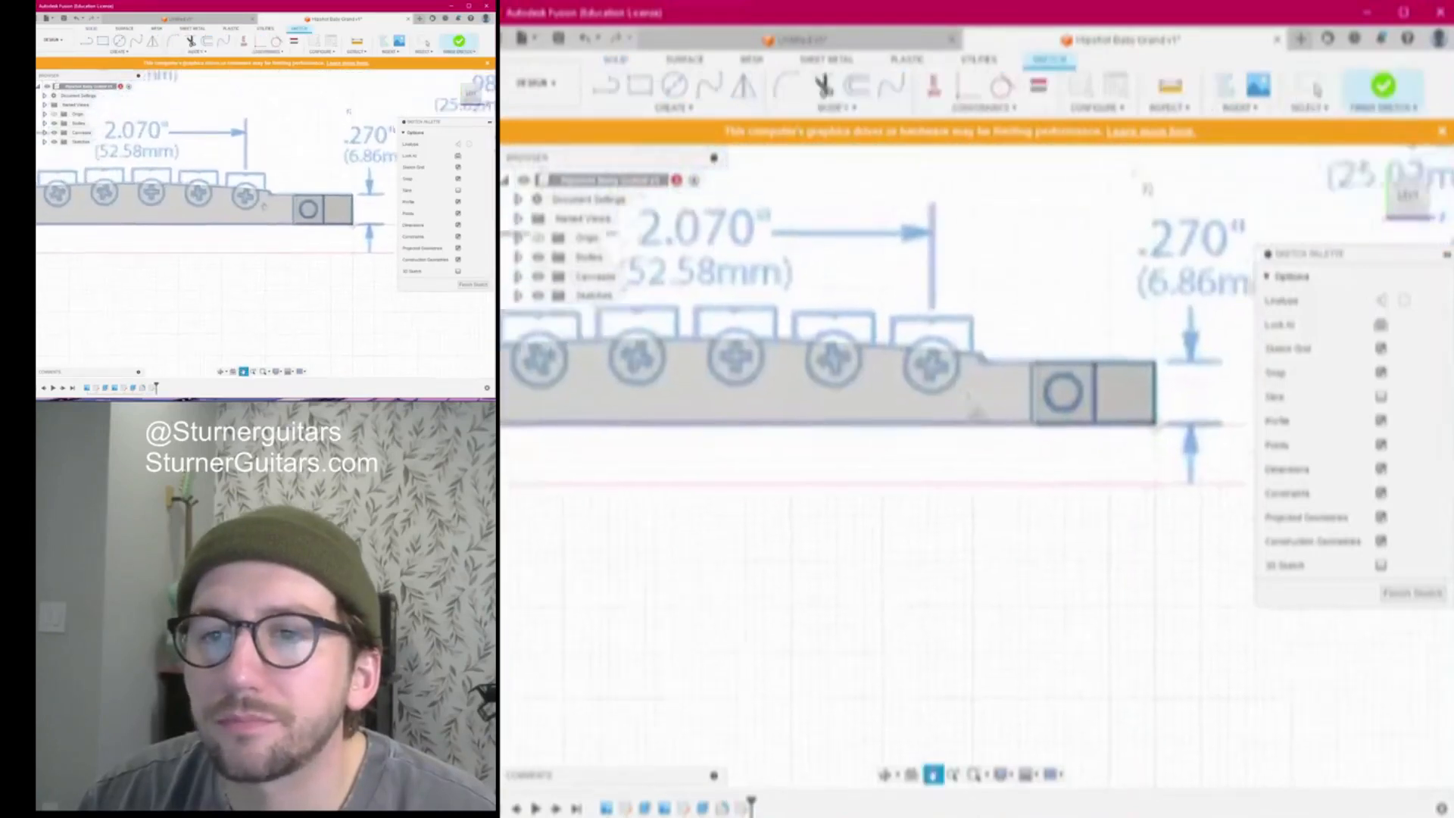
{"action": "scroll", "coordinate": [963, 311], "scroll_direction": "down", "scroll_amount": 3}
{"action": "mouse_move", "coordinate": [974, 308]}
{"action": "middle_mouse_down"}
{"action": "mouse_move", "coordinate": [1094, 299]}
{"action": "mouse_move", "coordinate": [981, 311]}
{"action": "middle_mouse_up"}
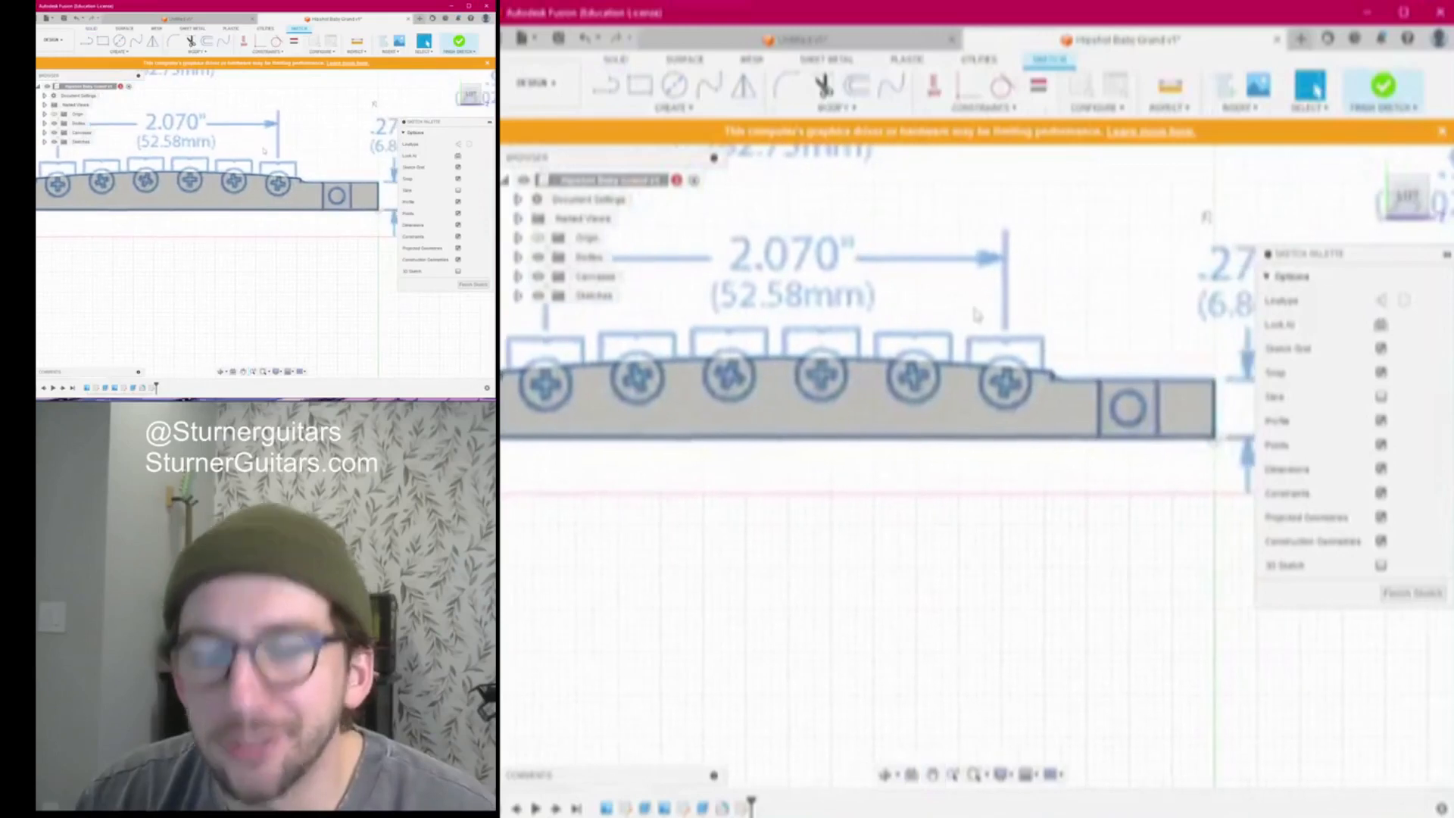
Draw a rectangle around the right saddle outline
{"action": "key", "text": "r"}
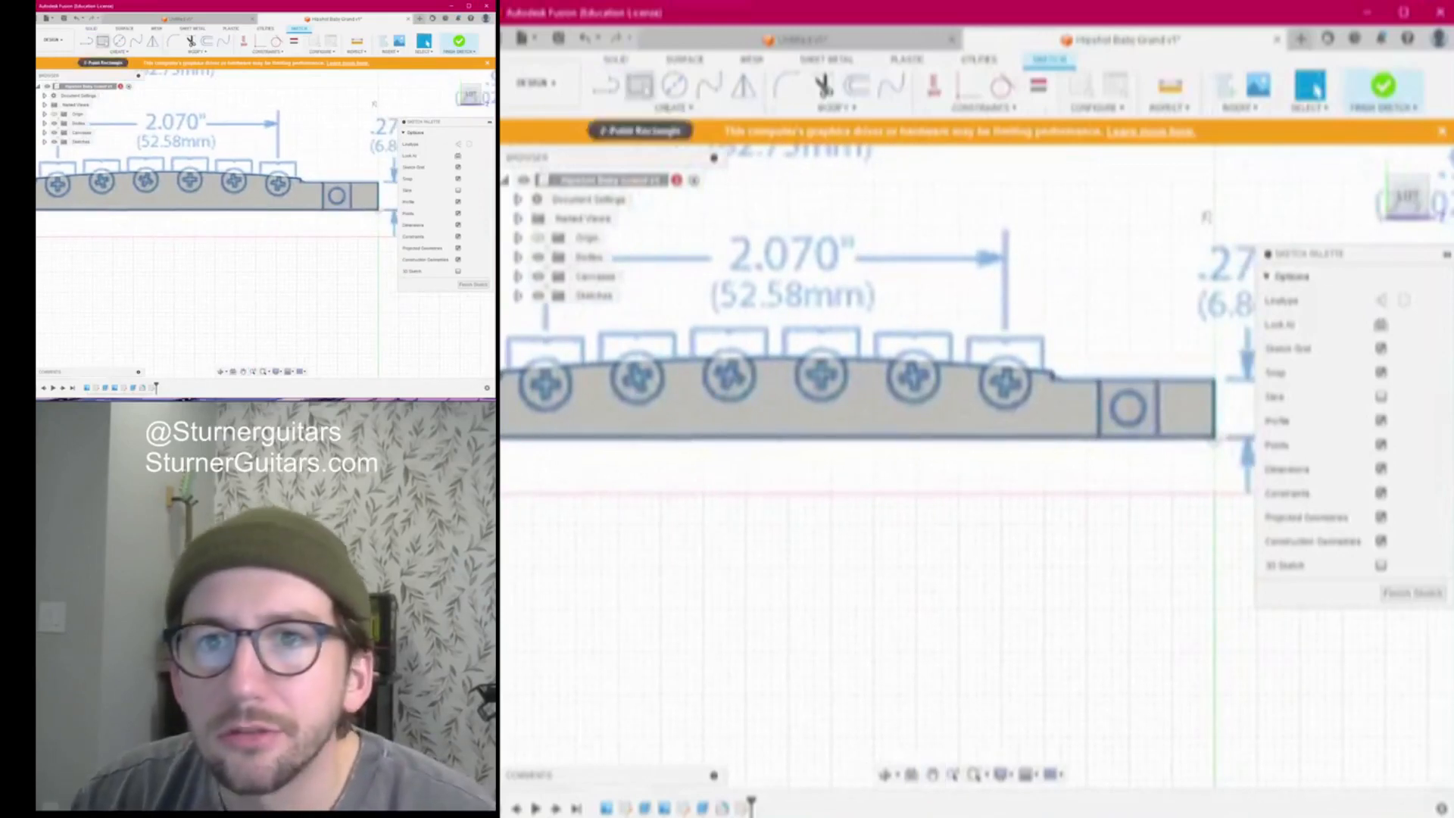
{"action": "scroll", "coordinate": [1048, 325], "scroll_direction": "up", "scroll_amount": 3}
{"action": "scroll", "coordinate": [897, 322], "scroll_direction": "up", "scroll_amount": 2}
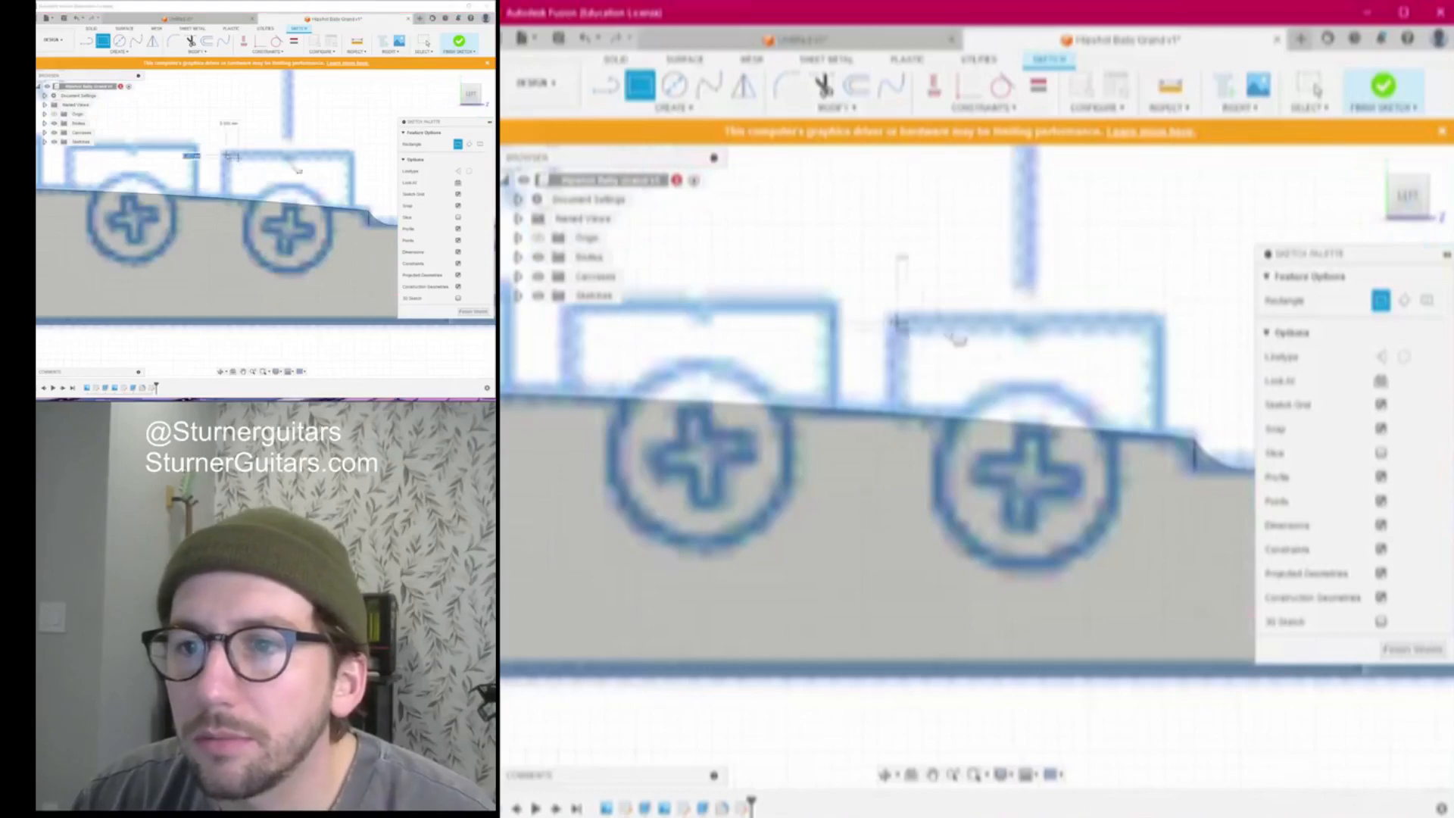
{"action": "left_click", "coordinate": [896, 257]}
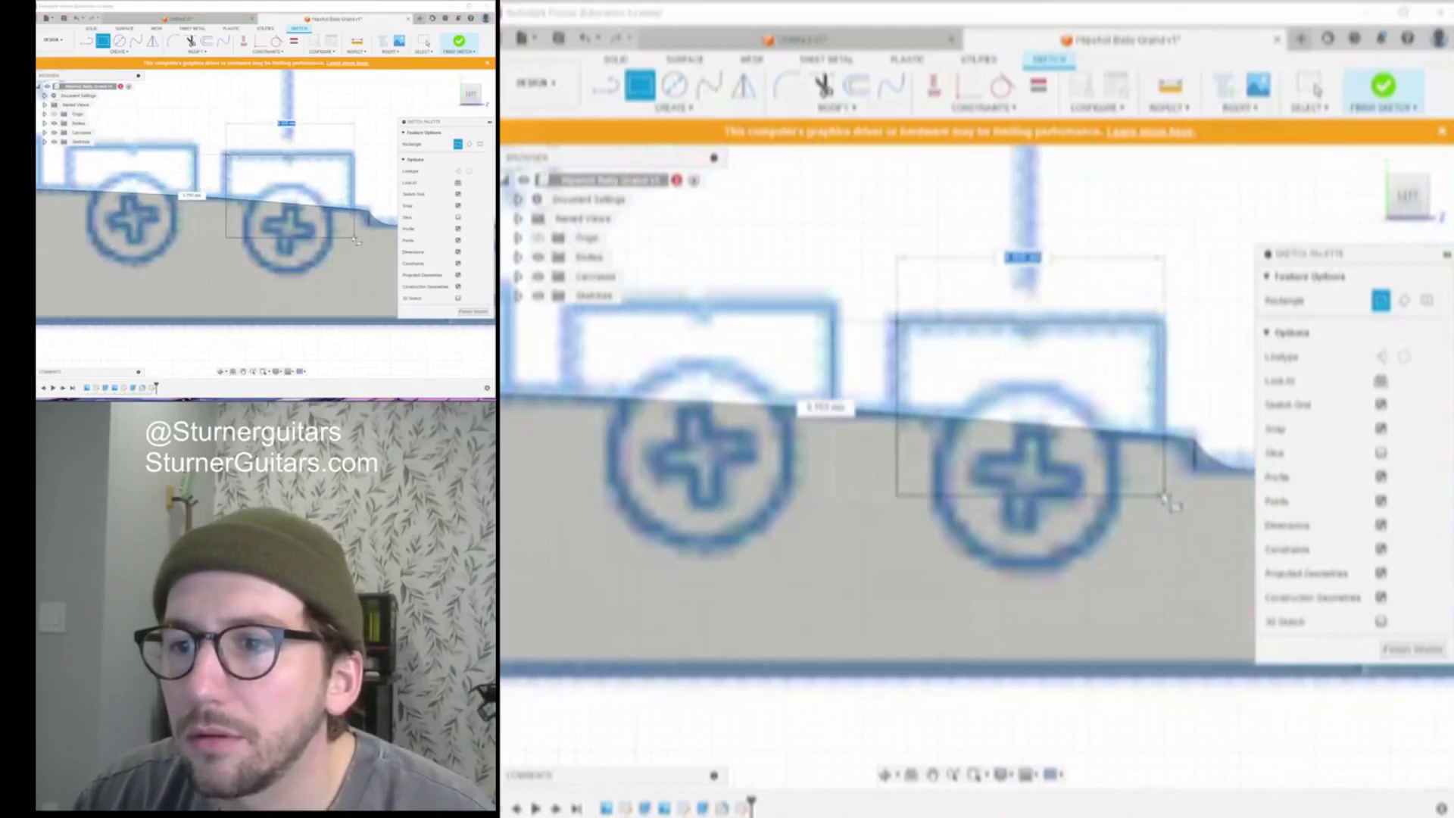
{"action": "left_click", "coordinate": [1159, 496]}
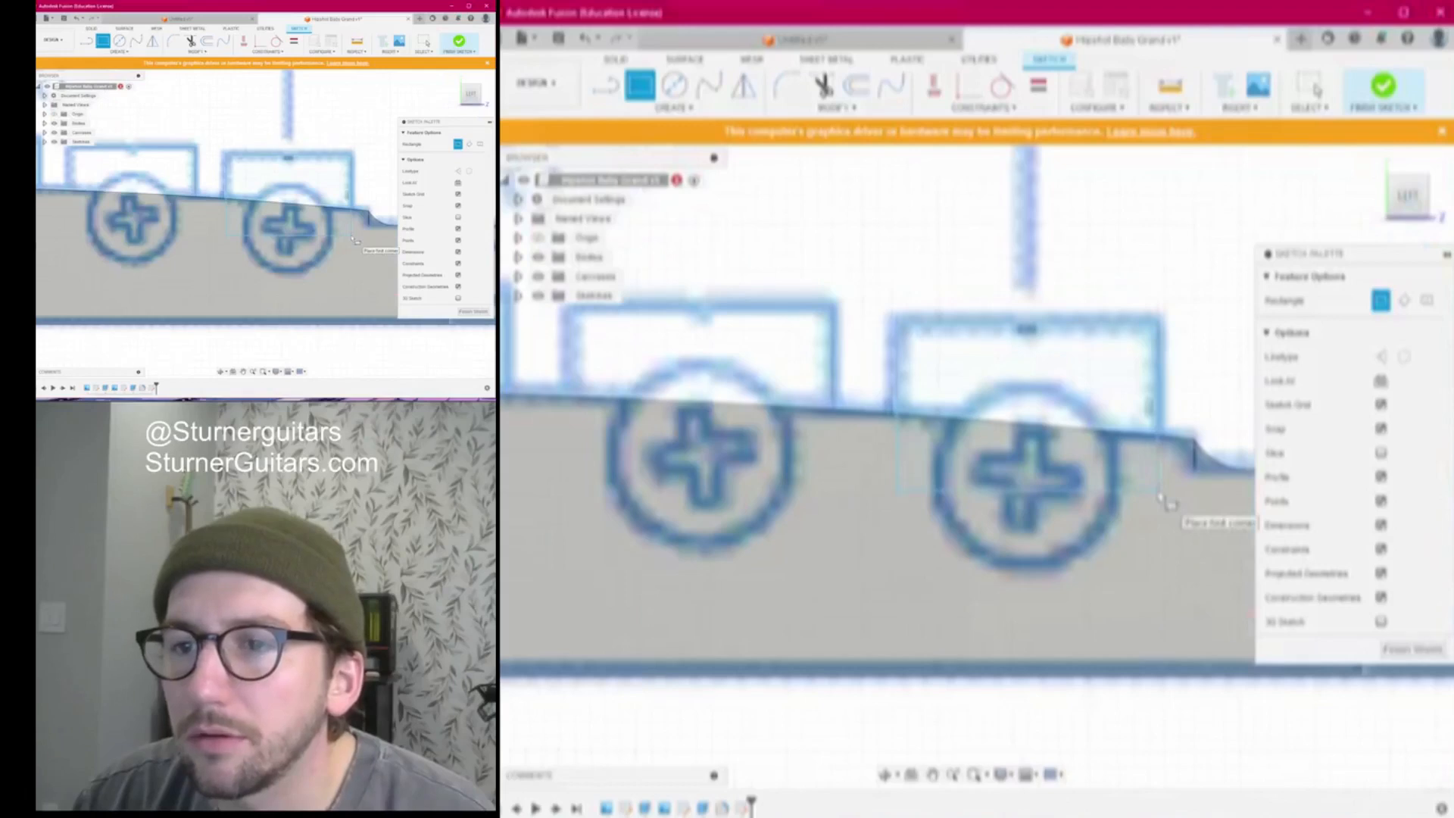
{"action": "scroll", "coordinate": [1162, 498], "scroll_direction": "down", "scroll_amount": 1}
{"action": "key", "text": "Escape"}
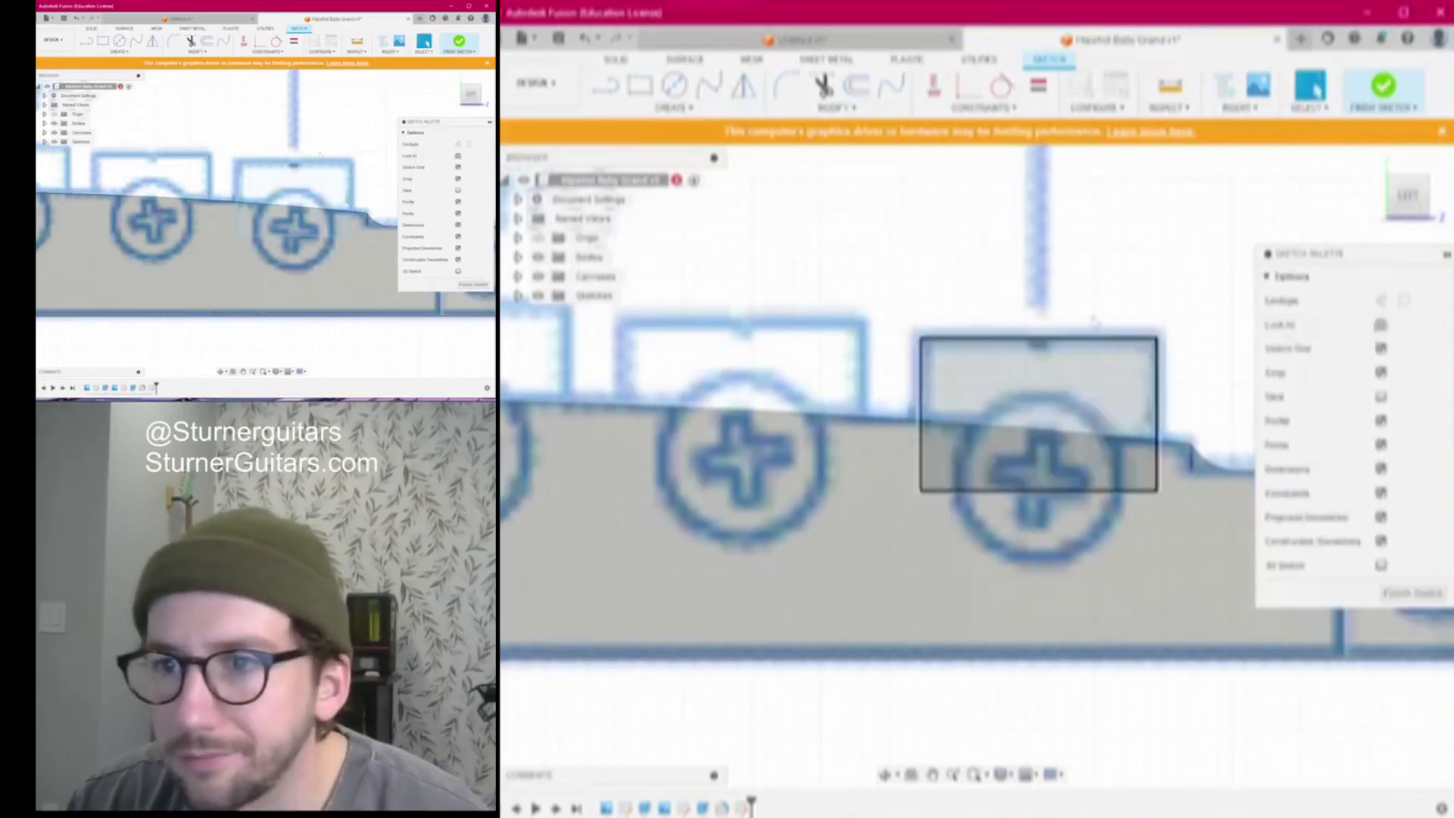
Draw an 8.5-wide rectangle from the saddle outline's top-left corner
{"action": "key", "text": "r"}
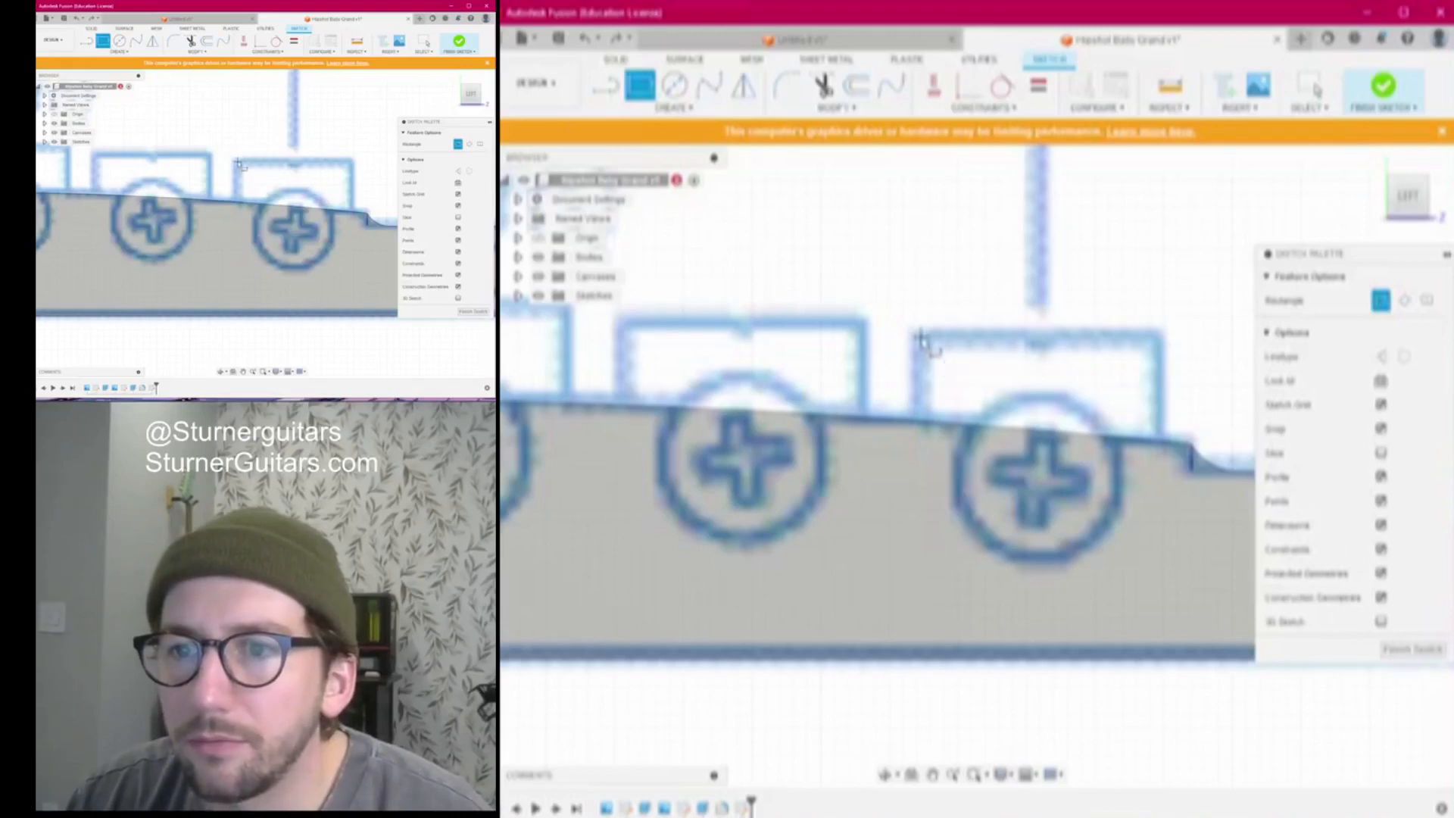
{"action": "left_click", "coordinate": [921, 338]}
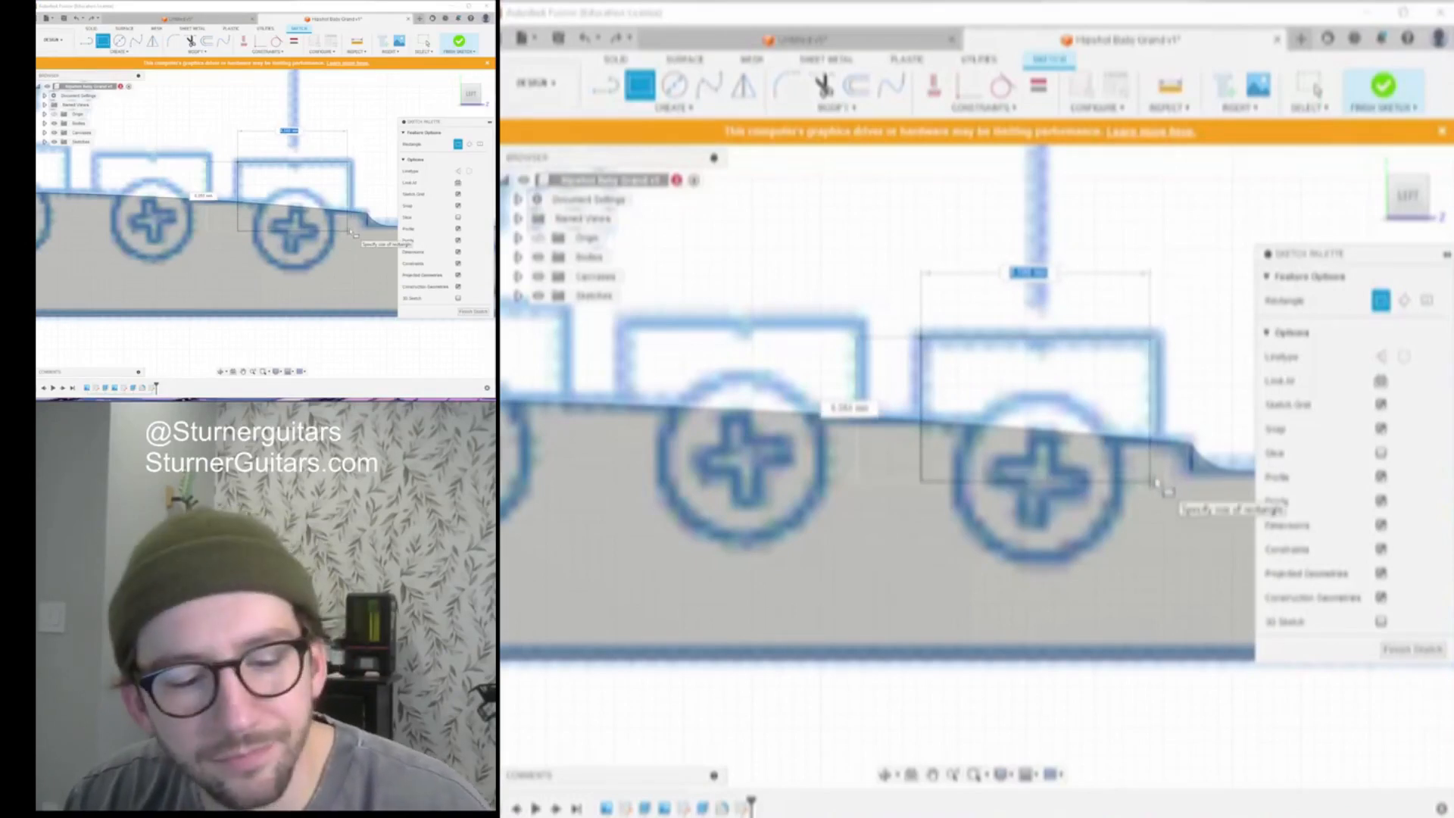
{"action": "type", "text": "8"}
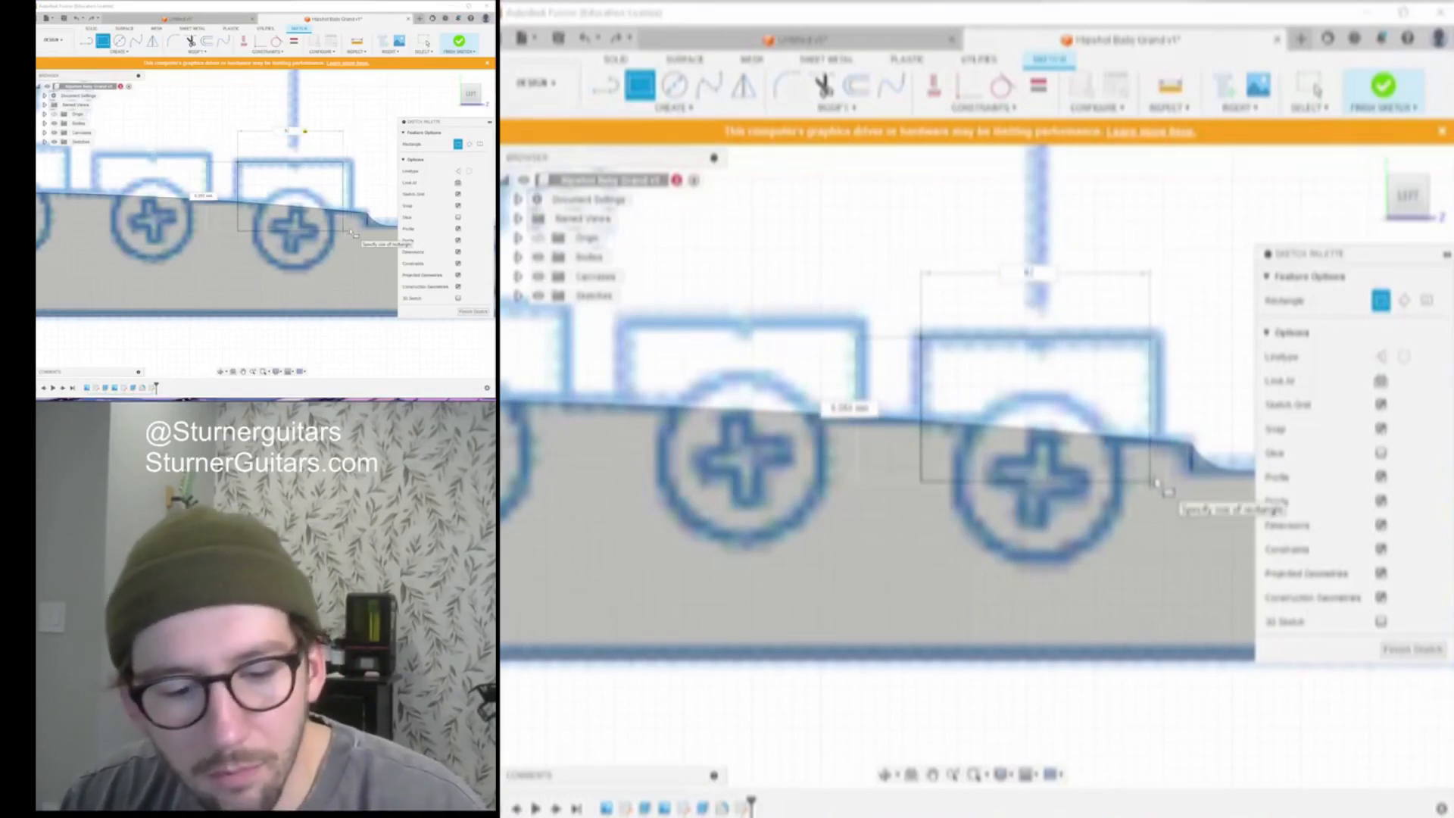
{"action": "type", "text": ".5"}
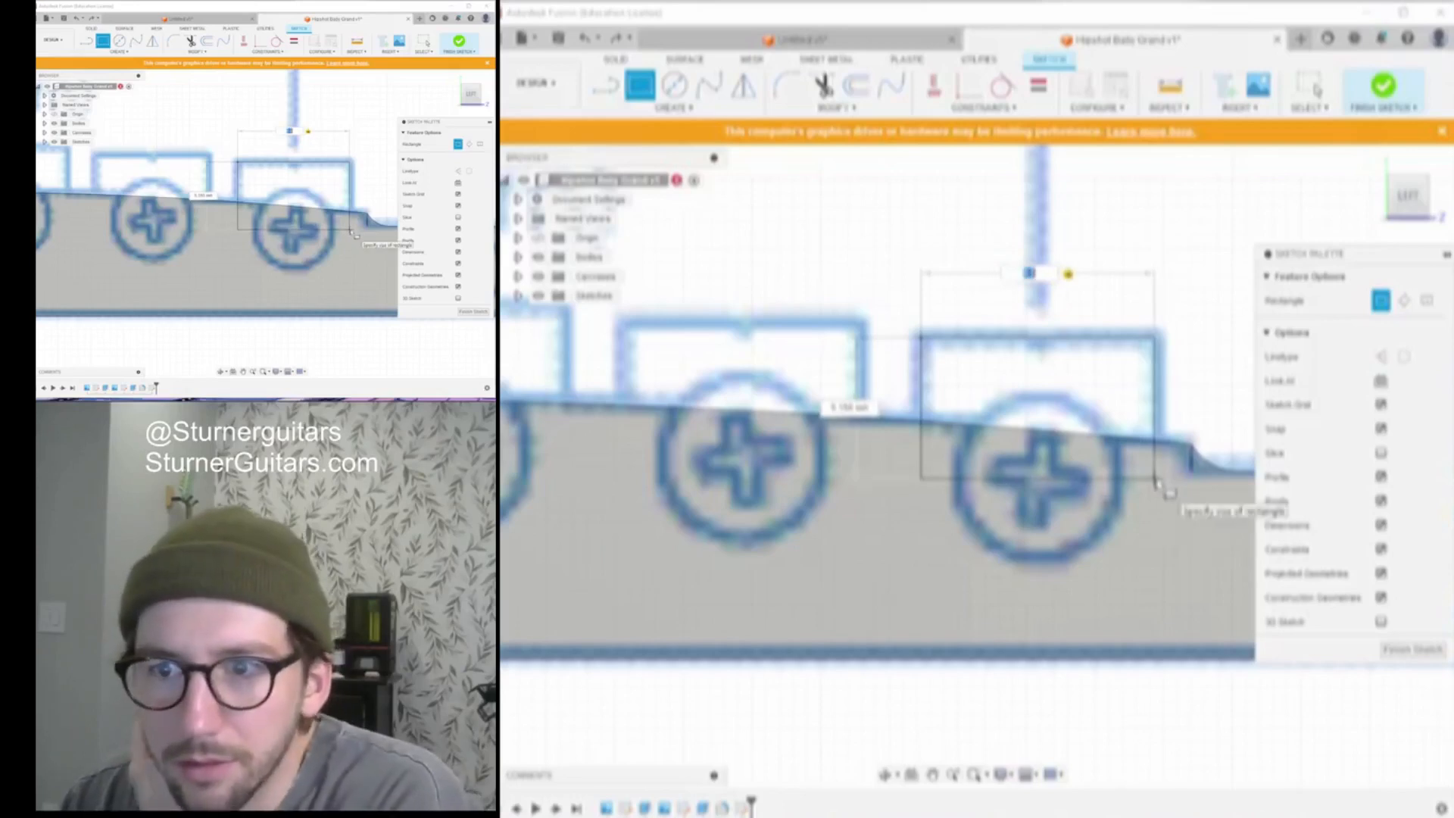
{"action": "key", "text": "Return"}
{"action": "scroll", "coordinate": [1156, 484], "scroll_direction": "down", "scroll_amount": 5}
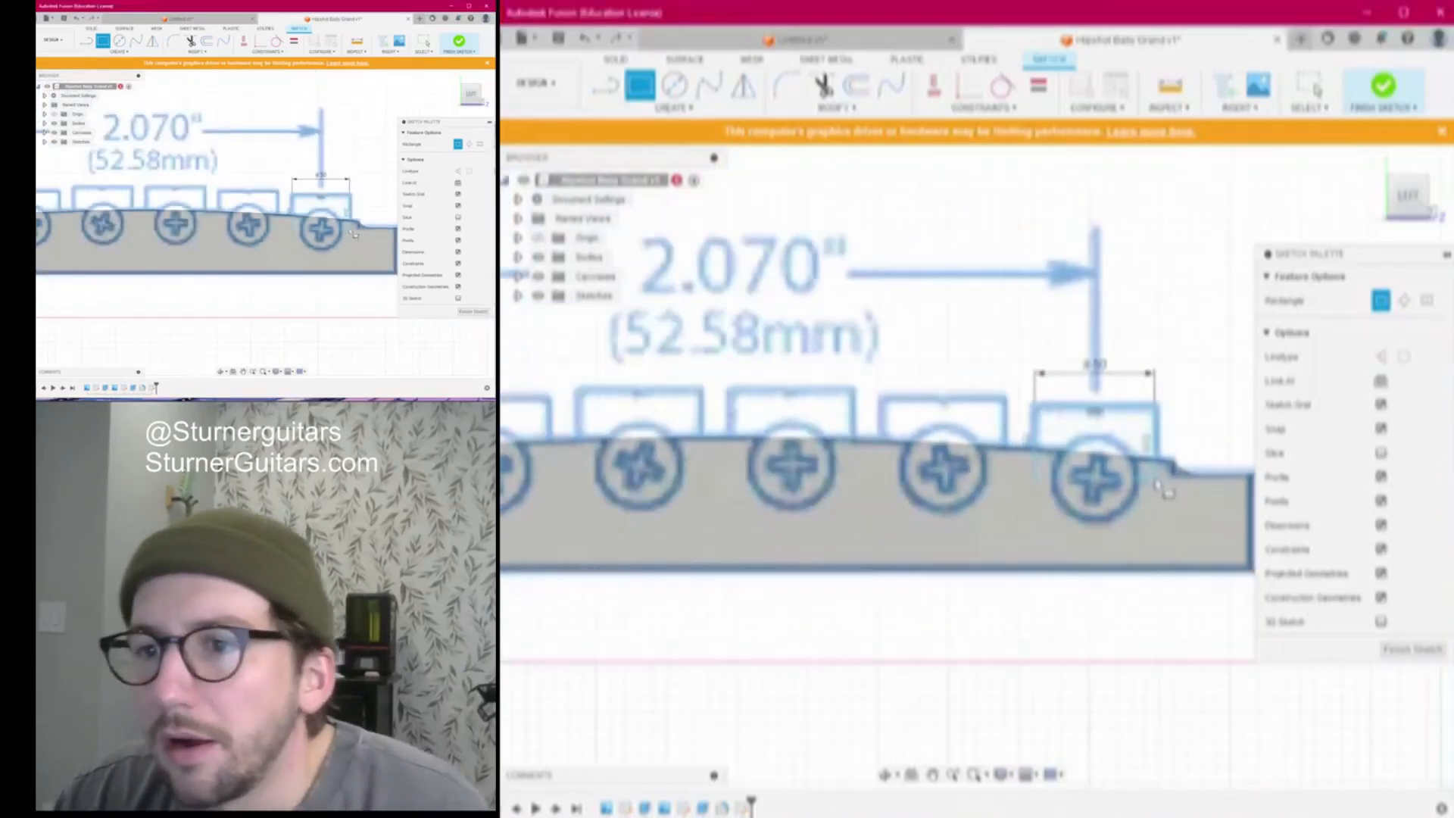
Check the sketch in 3D, finish it, and view the model from the top
{"action": "mouse_move", "coordinate": [1404, 200]}
{"action": "left_mouse_down"}
{"action": "mouse_move", "coordinate": [1359, 249]}
{"action": "mouse_move", "coordinate": [1396, 220]}
{"action": "left_mouse_up"}
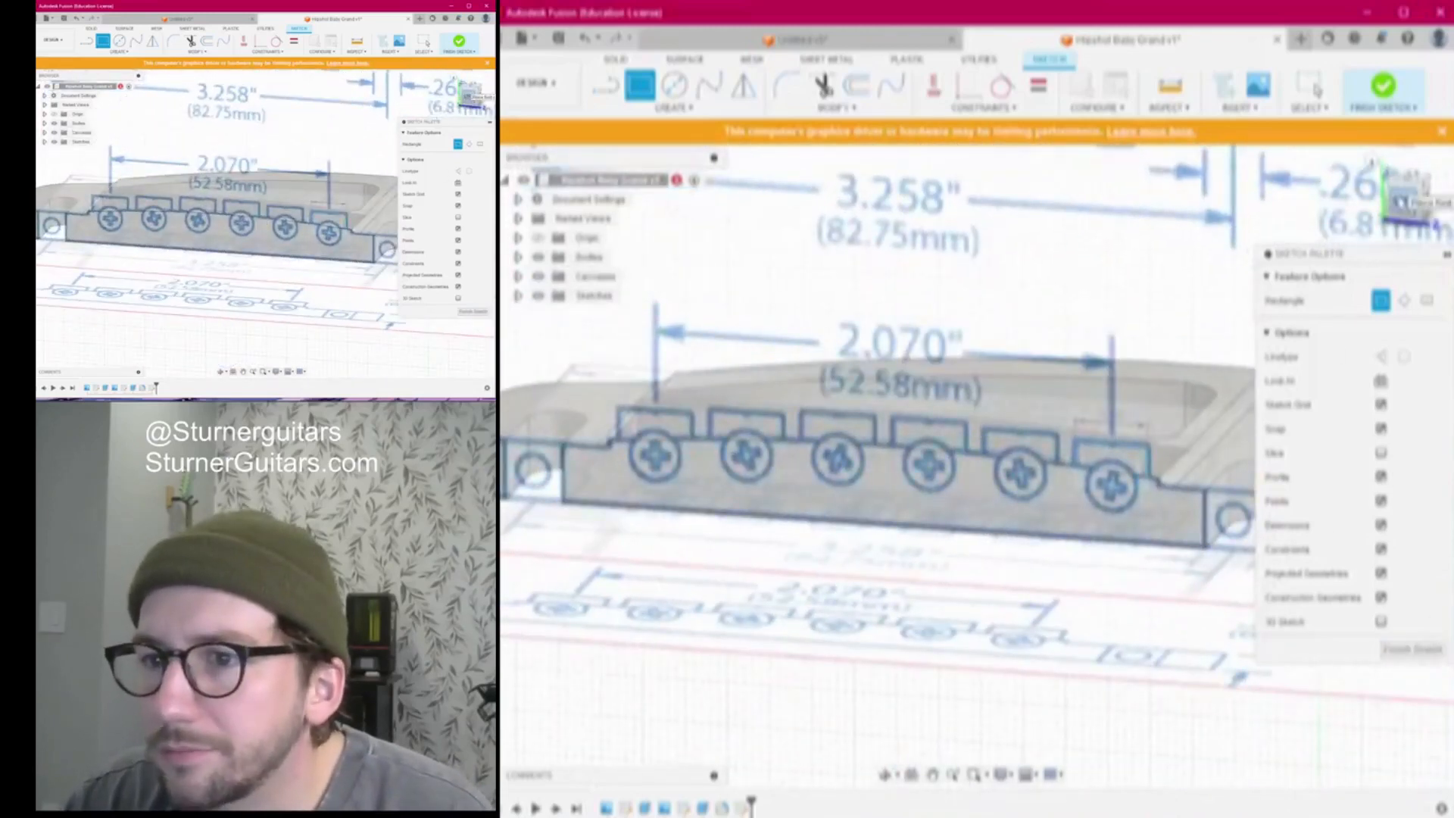
{"action": "left_click", "coordinate": [1399, 202]}
{"action": "scroll", "coordinate": [1094, 484], "scroll_direction": "up", "scroll_amount": 6}
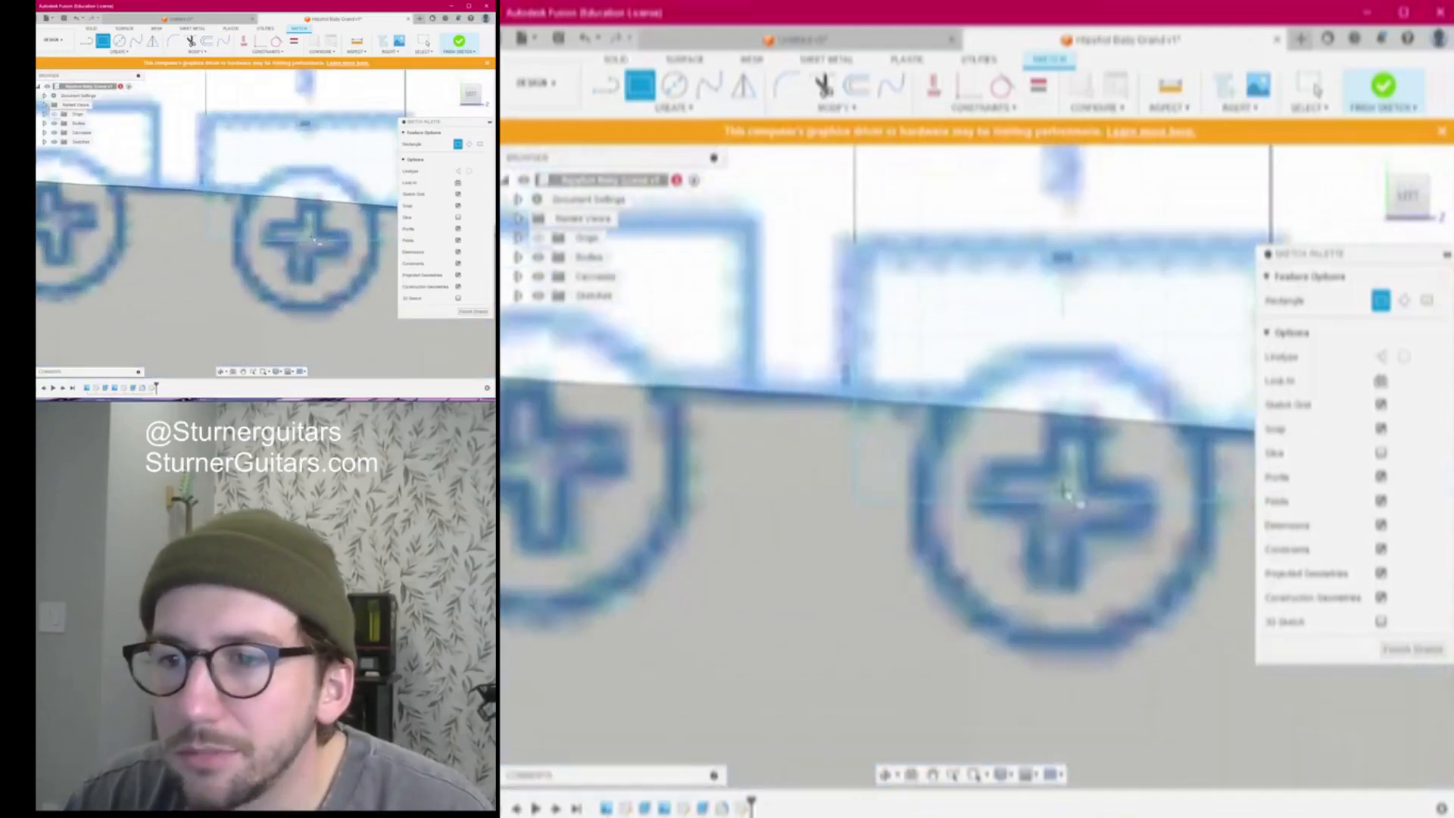
{"action": "scroll", "coordinate": [1132, 509], "scroll_direction": "down", "scroll_amount": 5}
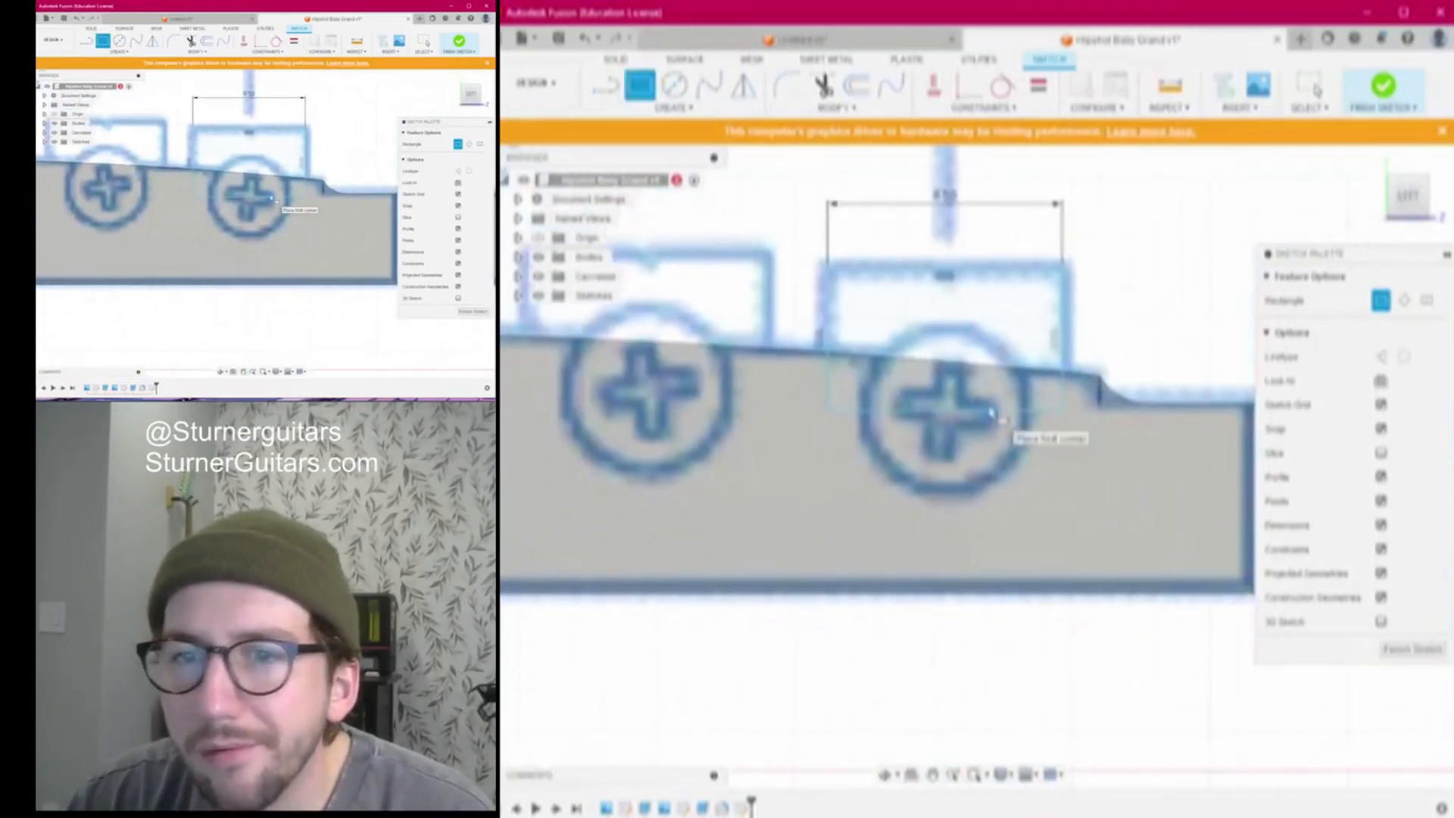
{"action": "left_click", "coordinate": [1425, 649]}
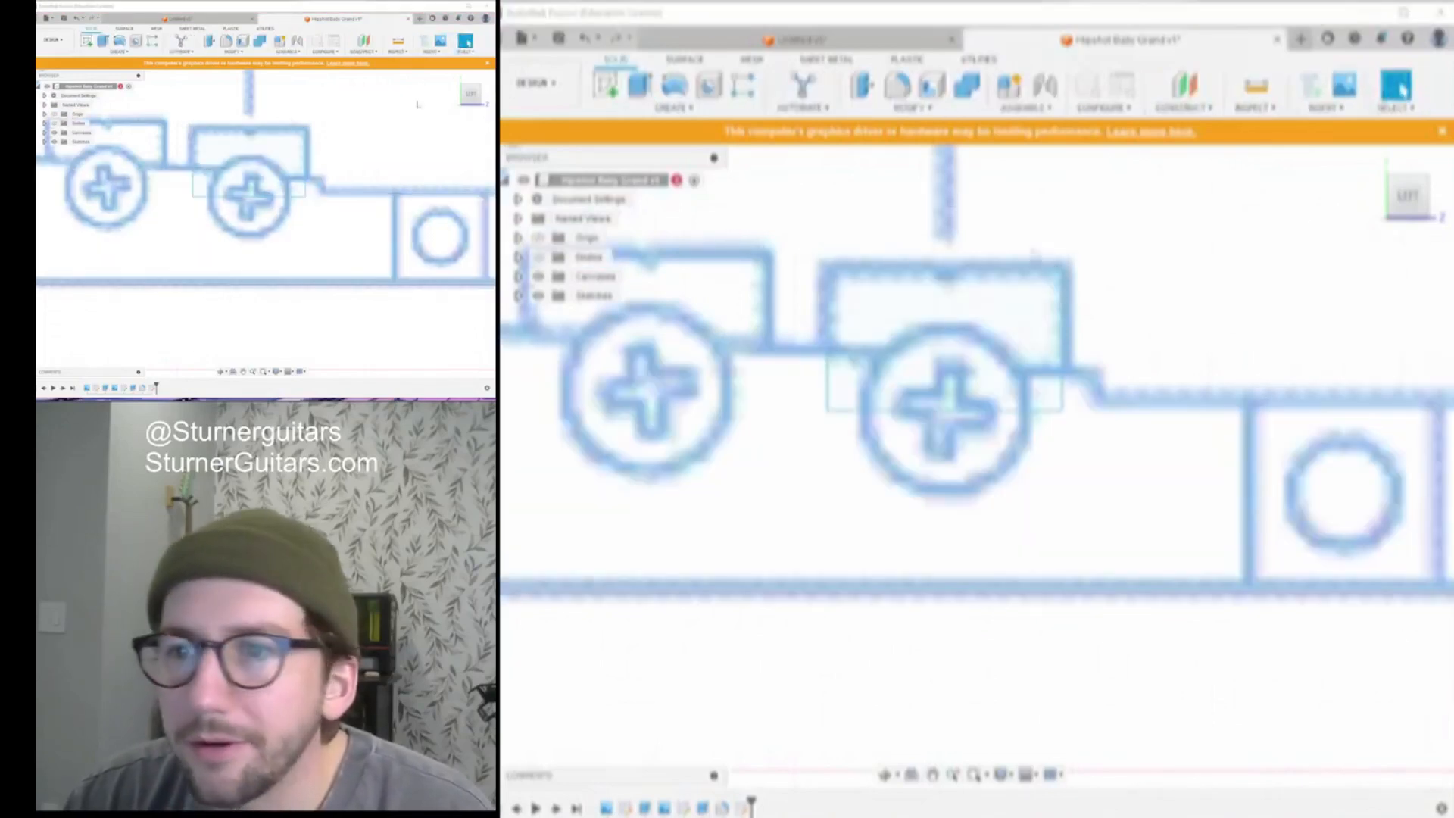
{"action": "left_click", "coordinate": [1424, 182]}
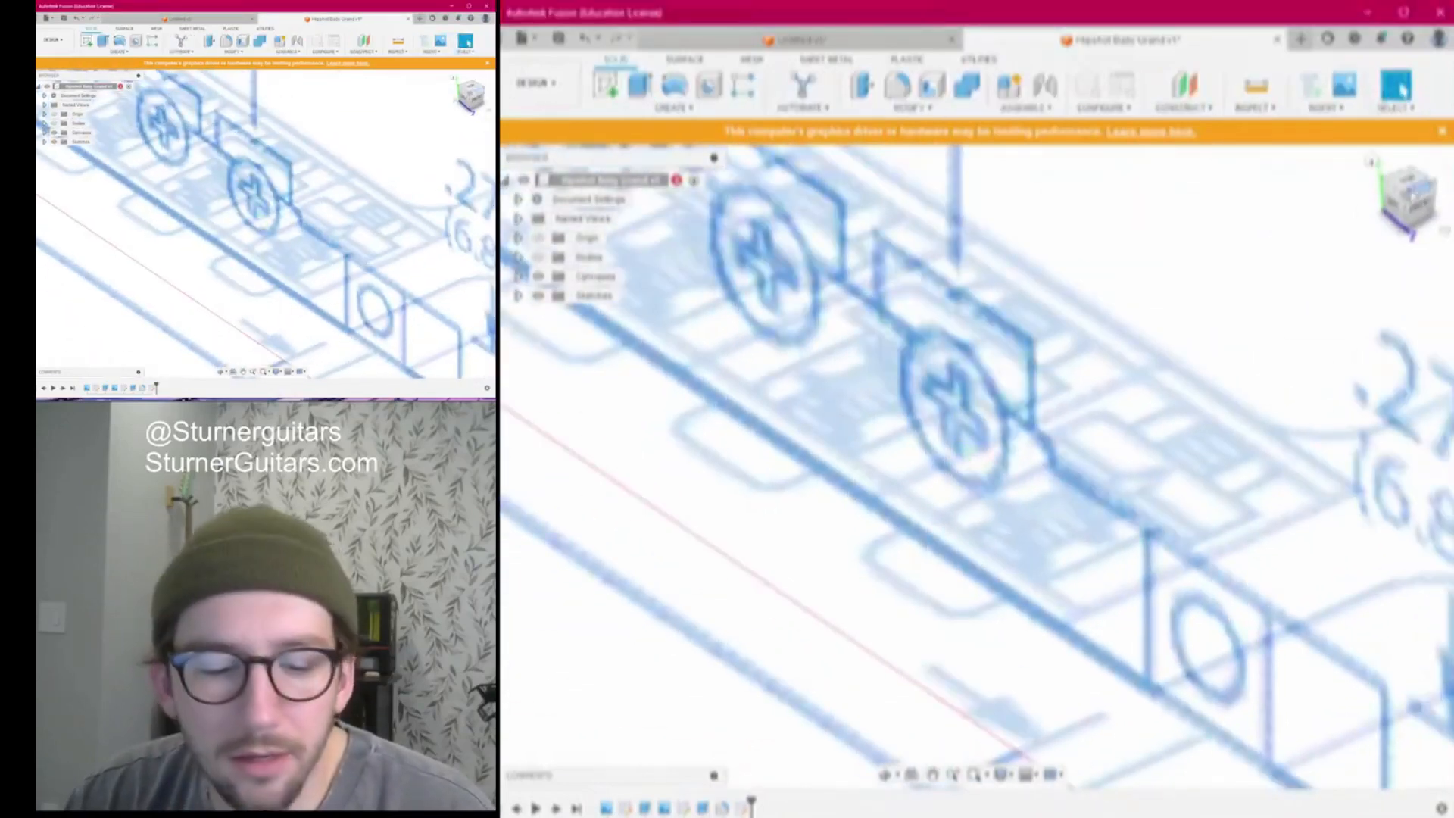
{"action": "left_click", "coordinate": [1410, 185]}
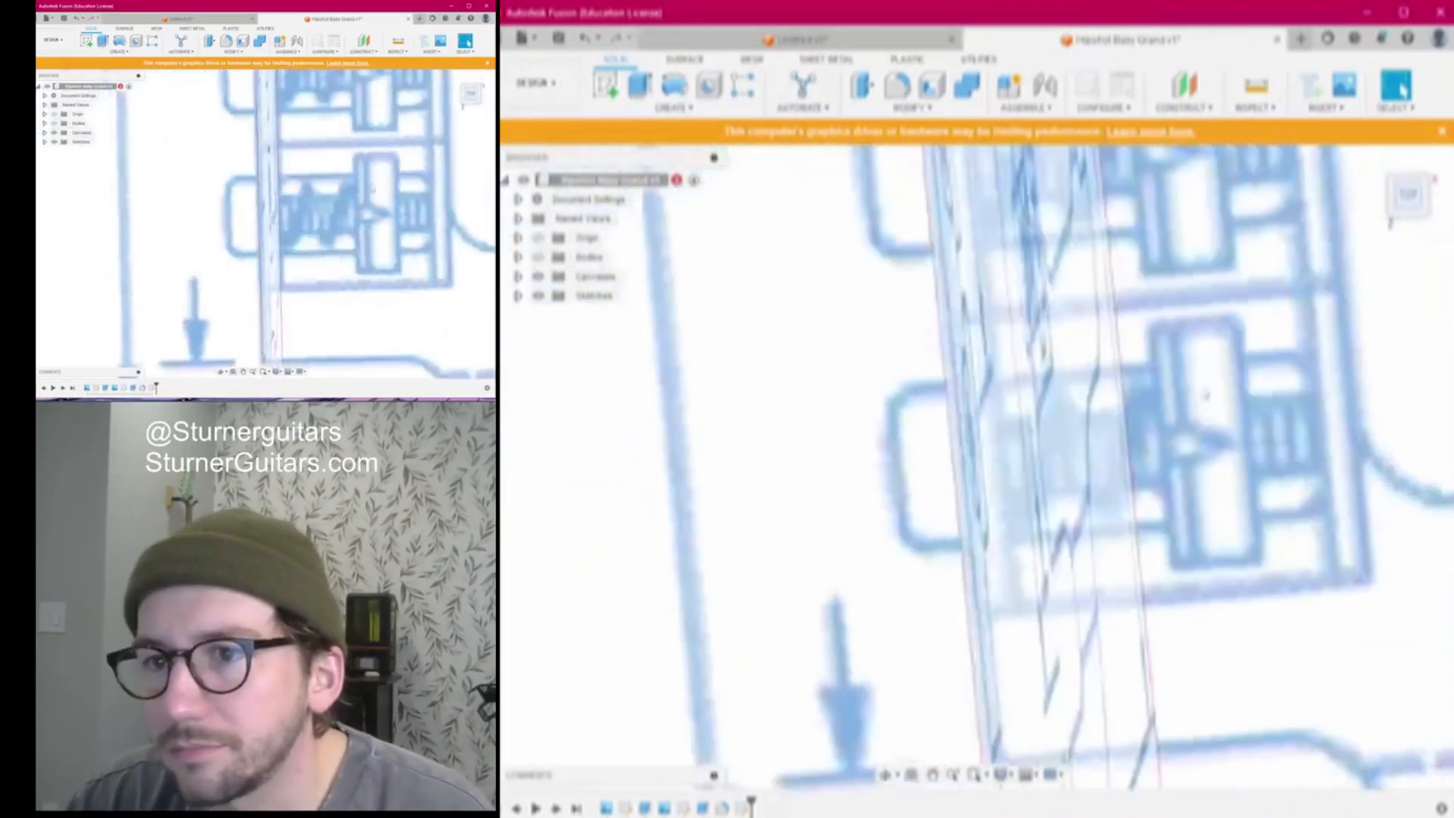
Extrude the saddle rectangle to a 2 mm height
{"action": "scroll", "coordinate": [1205, 393], "scroll_direction": "down", "scroll_amount": 5}
{"action": "middle_click_drag", "start_coordinate": [1206, 393], "coordinate": [1139, 346]}
{"action": "left_click_drag", "start_coordinate": [1408, 200], "coordinate": [1285, 241]}
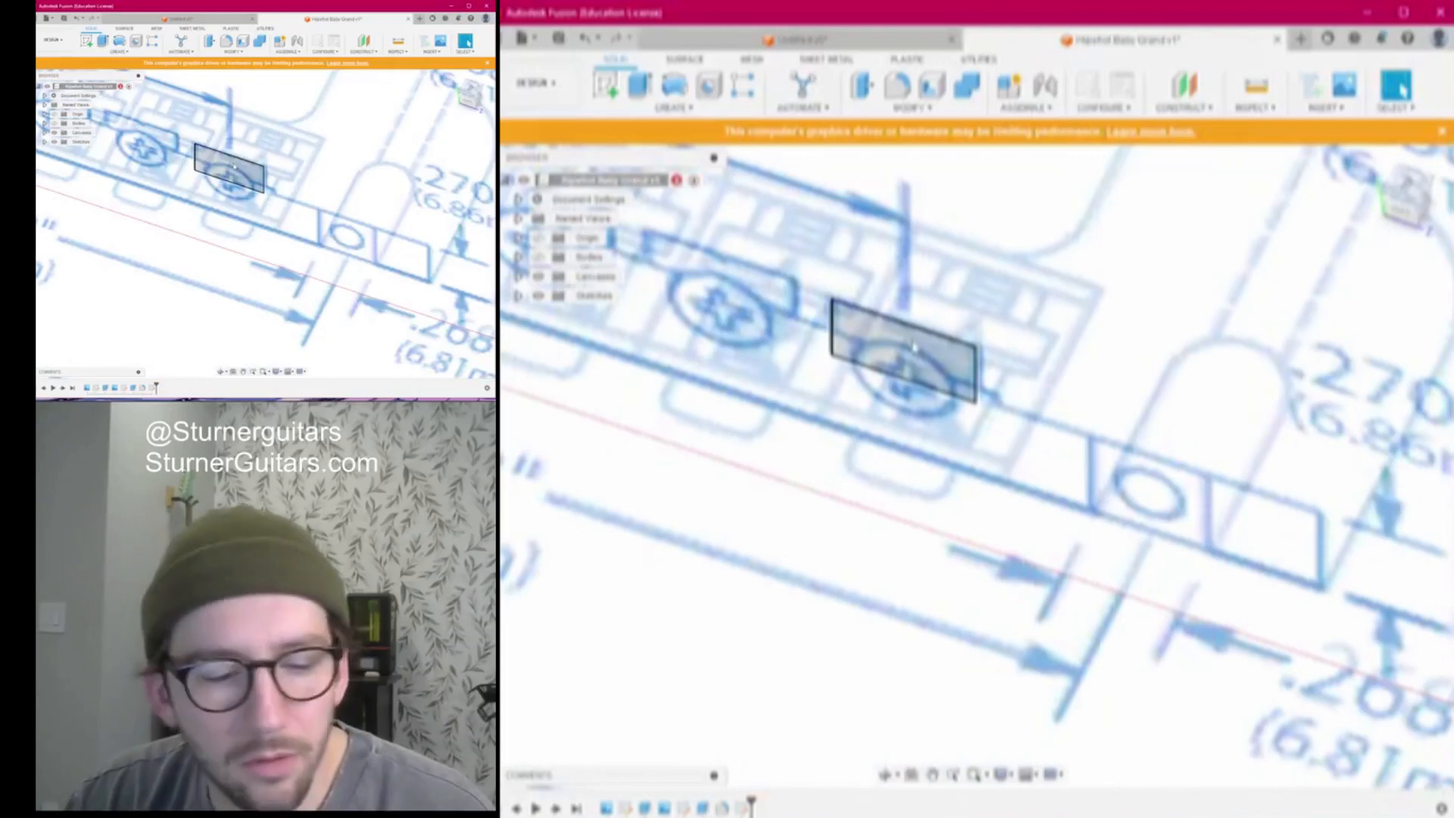
{"action": "key", "text": "e"}
{"action": "left_click_drag", "start_coordinate": [909, 341], "coordinate": [925, 310]}
Hide Body1, confirm the extrusion as new body Body2, and center it in front view
{"action": "left_click", "coordinate": [519, 257]}
{"action": "left_click", "coordinate": [539, 258]}
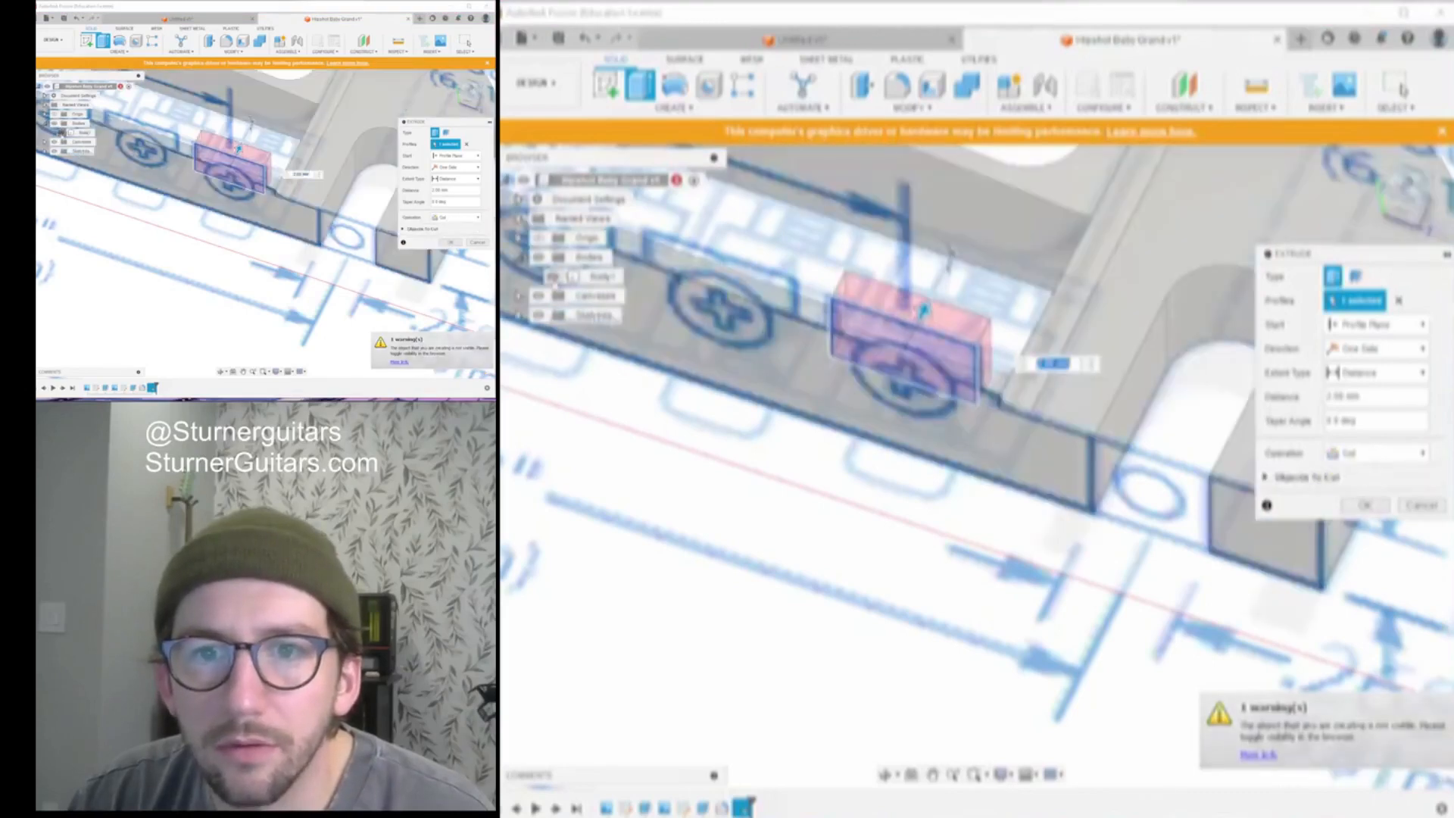
{"action": "left_click", "coordinate": [555, 277]}
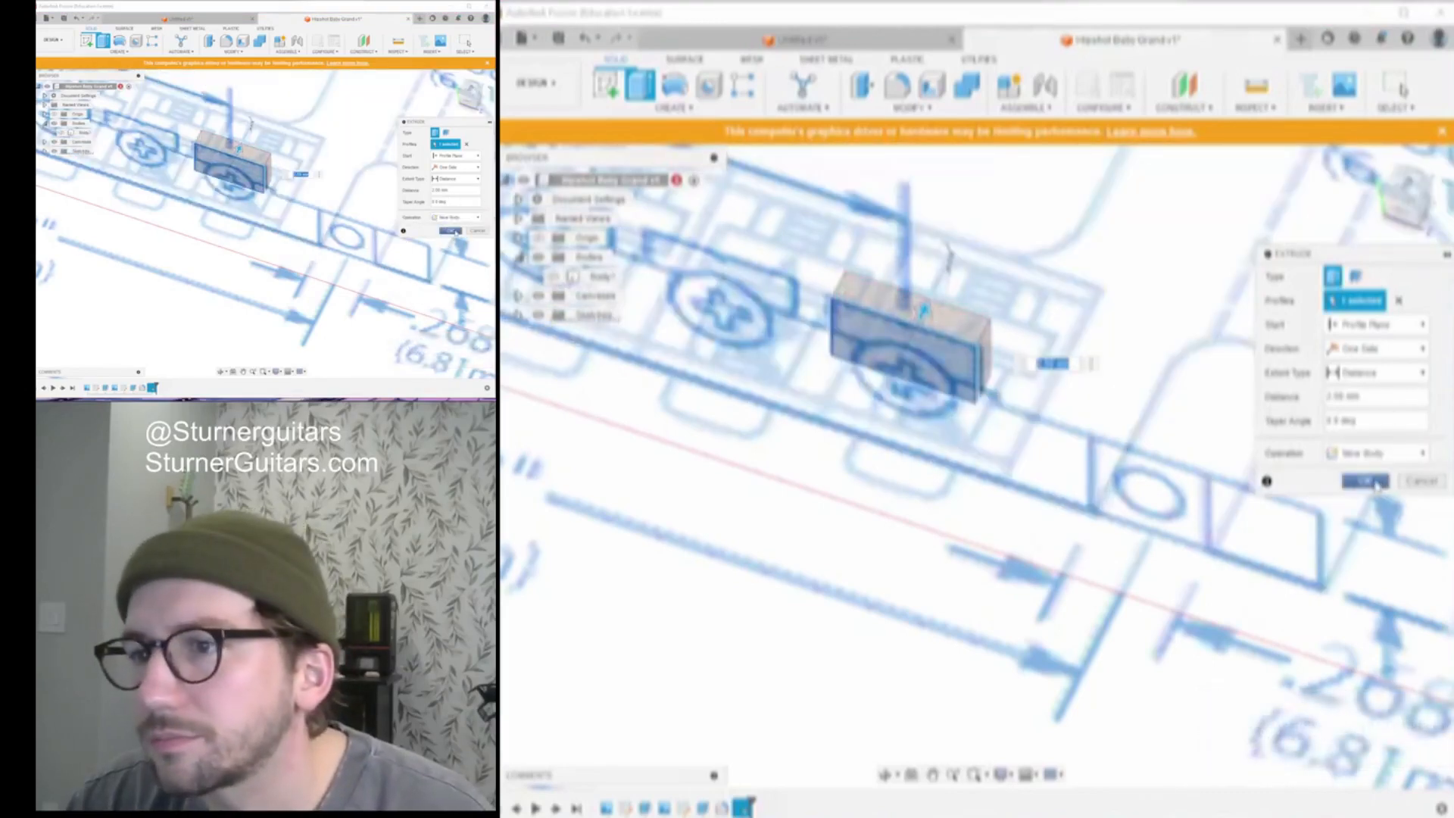
{"action": "left_click", "coordinate": [1364, 480]}
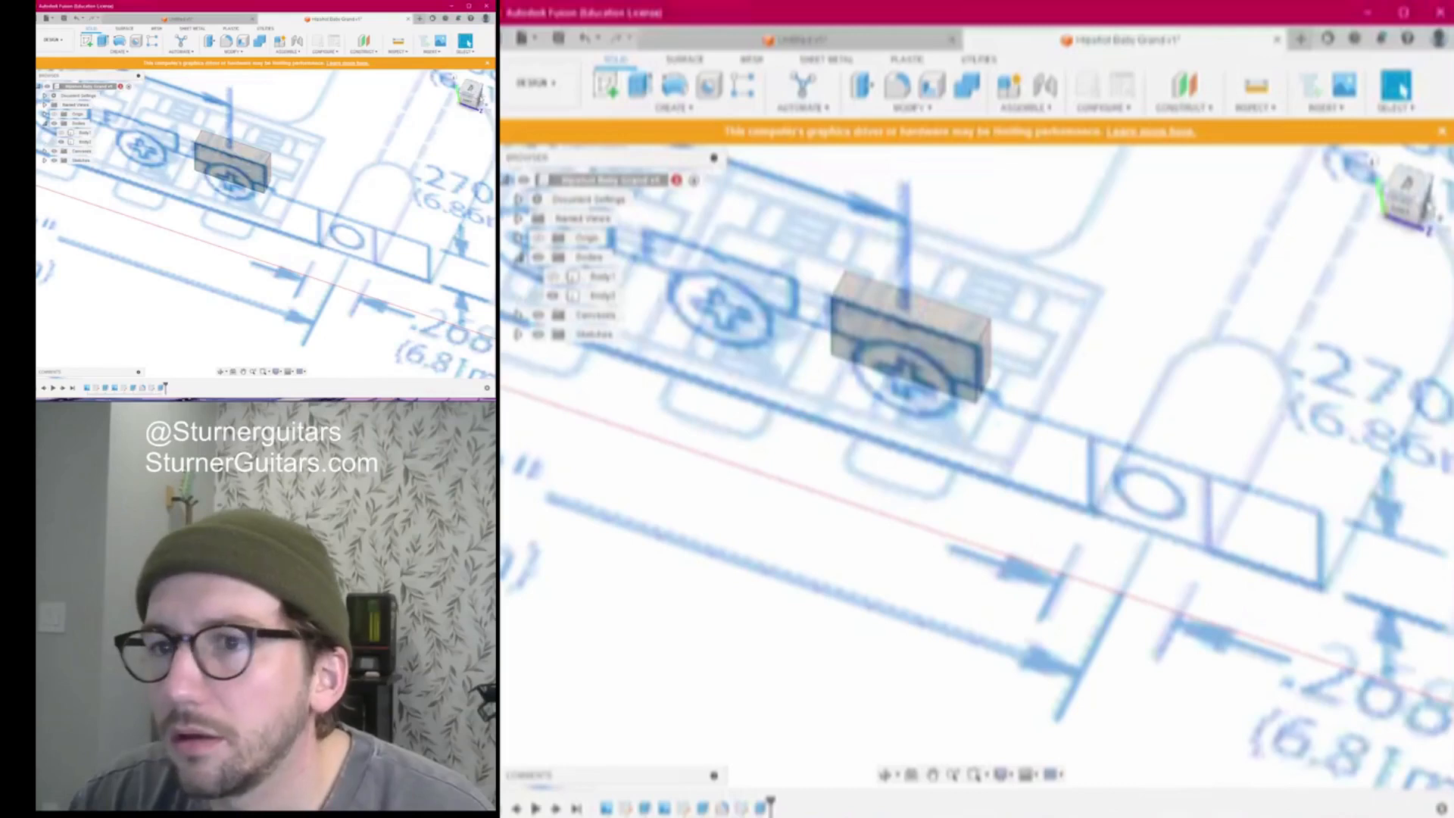
{"action": "left_click", "coordinate": [1425, 205]}
{"action": "scroll", "coordinate": [1004, 274], "scroll_direction": "up", "scroll_amount": 3}
{"action": "middle_click_drag", "start_coordinate": [1003, 274], "coordinate": [1077, 288]}
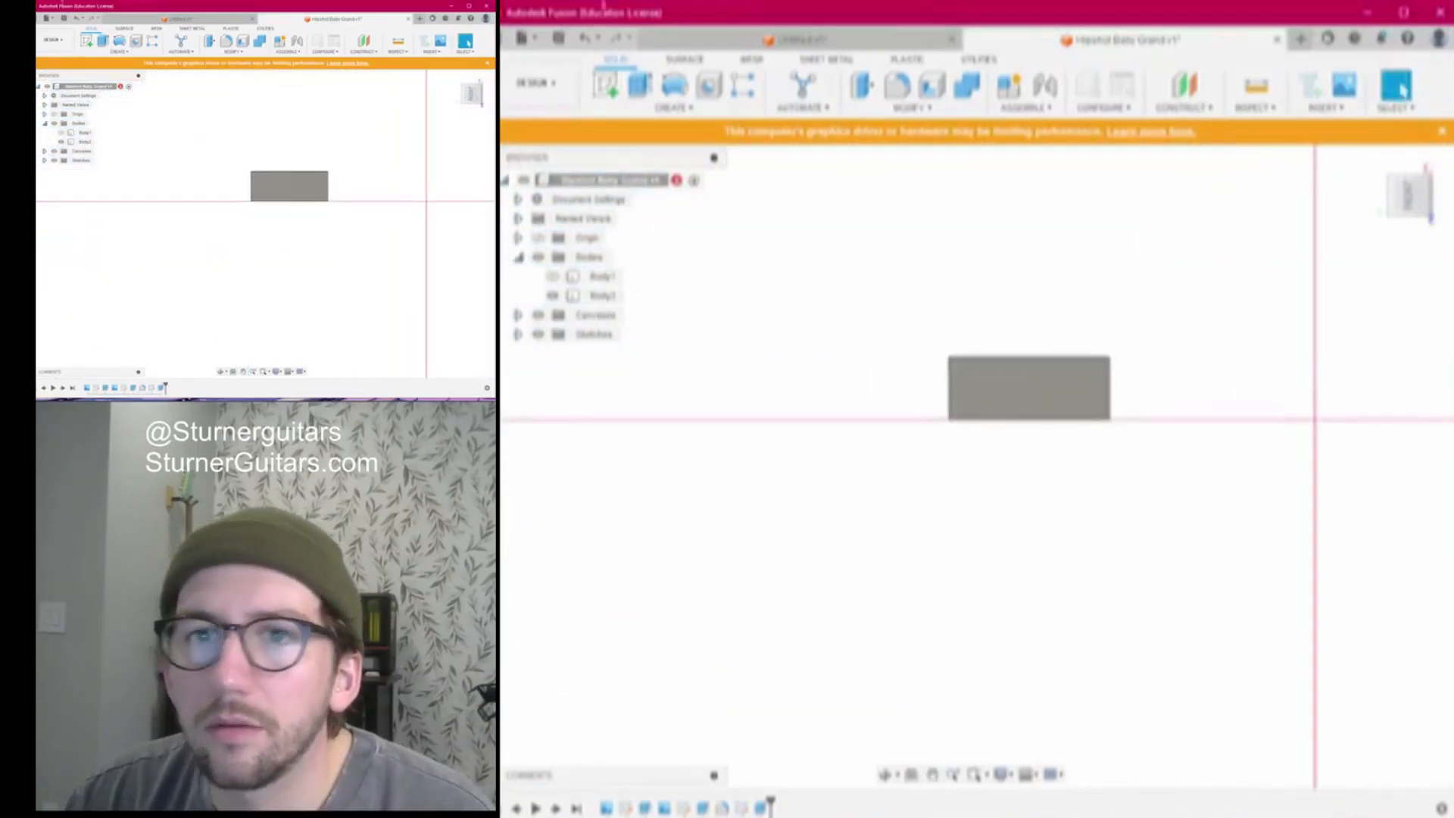
Sketch a diagonal line on Body2's front face from its top-left corner to the right edge
{"action": "left_click", "coordinate": [606, 84]}
{"action": "left_click", "coordinate": [1011, 383]}
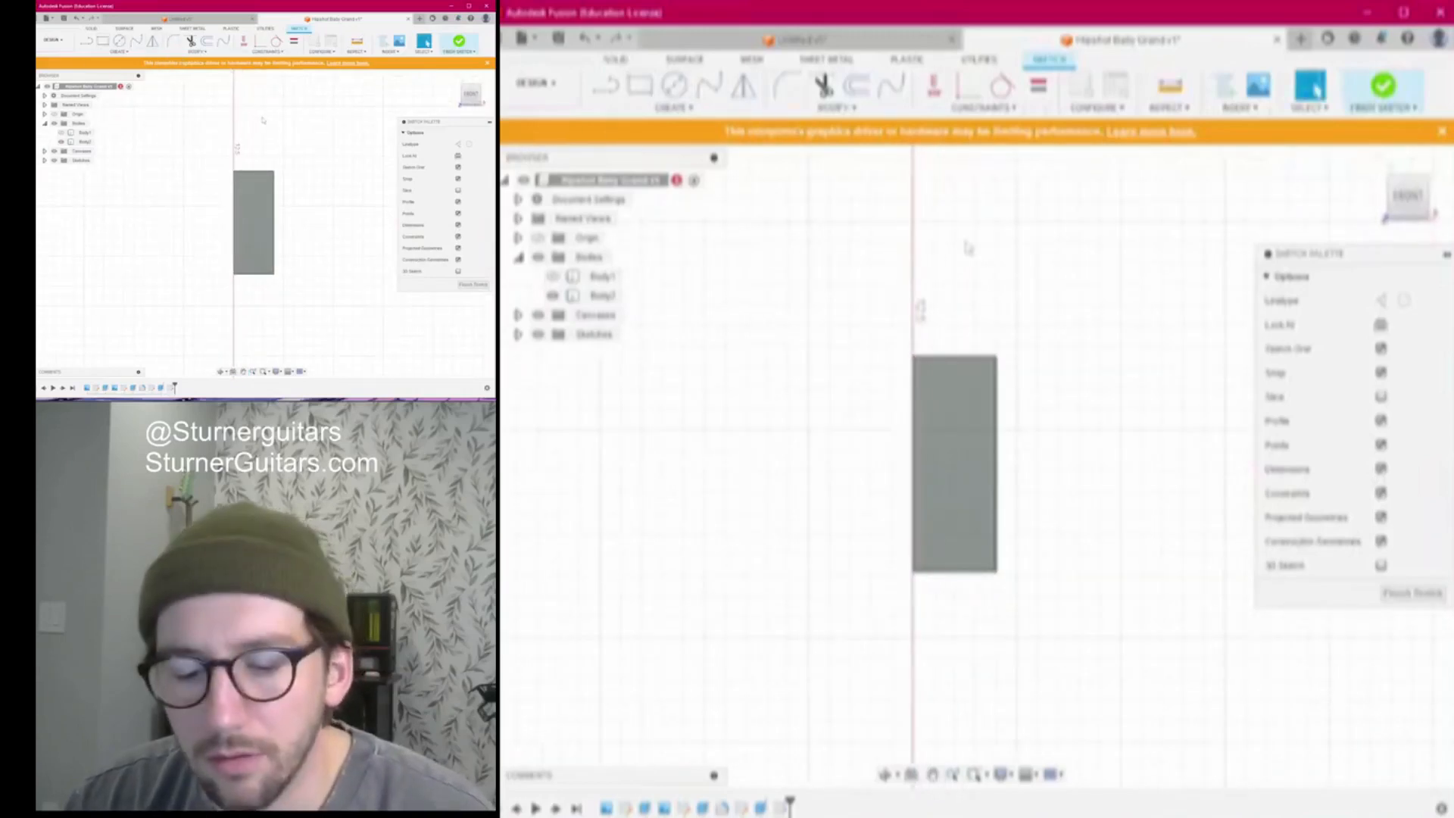
{"action": "key", "text": "l"}
{"action": "left_click", "coordinate": [913, 357]}
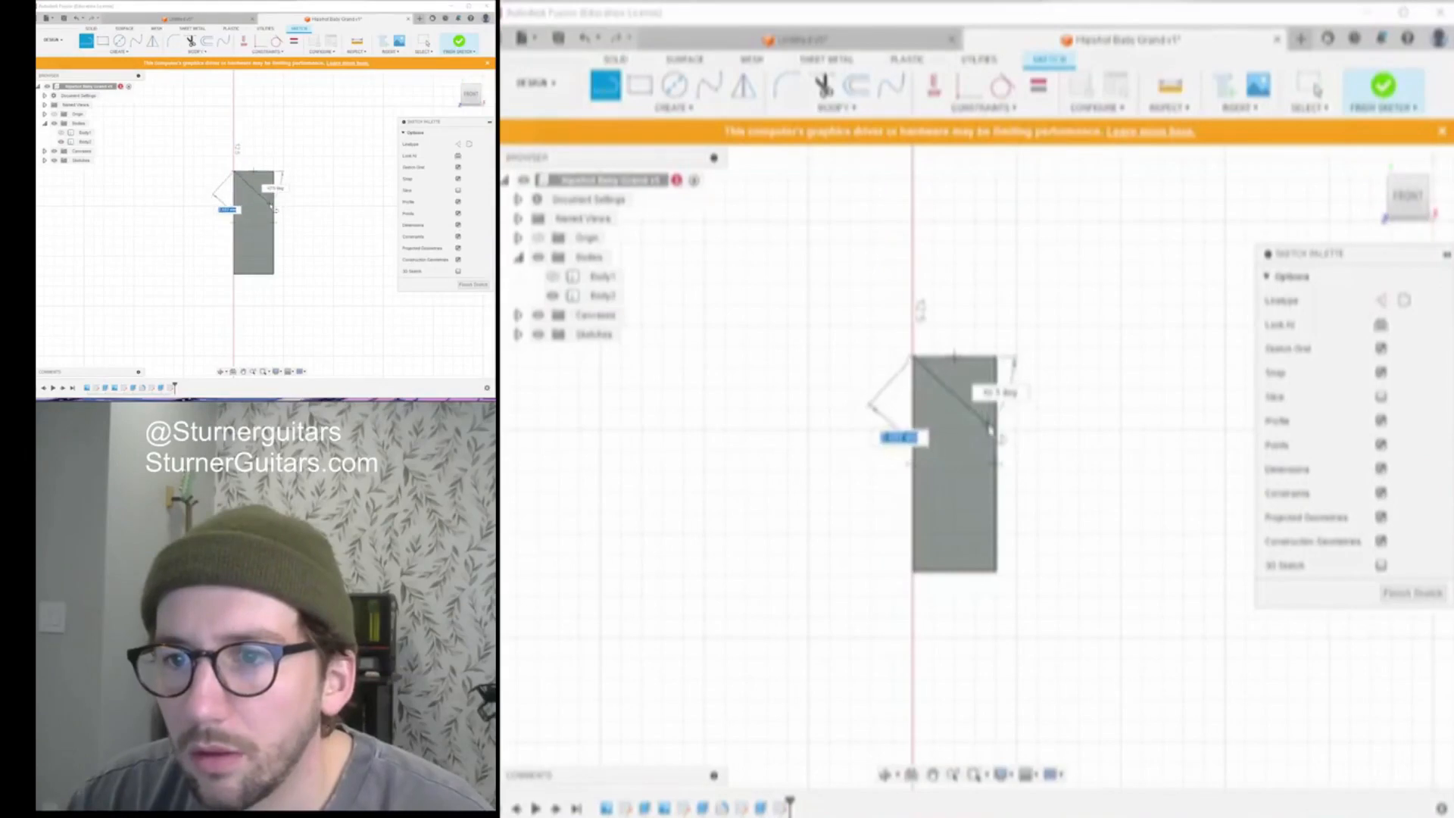
{"action": "left_click", "coordinate": [997, 425]}
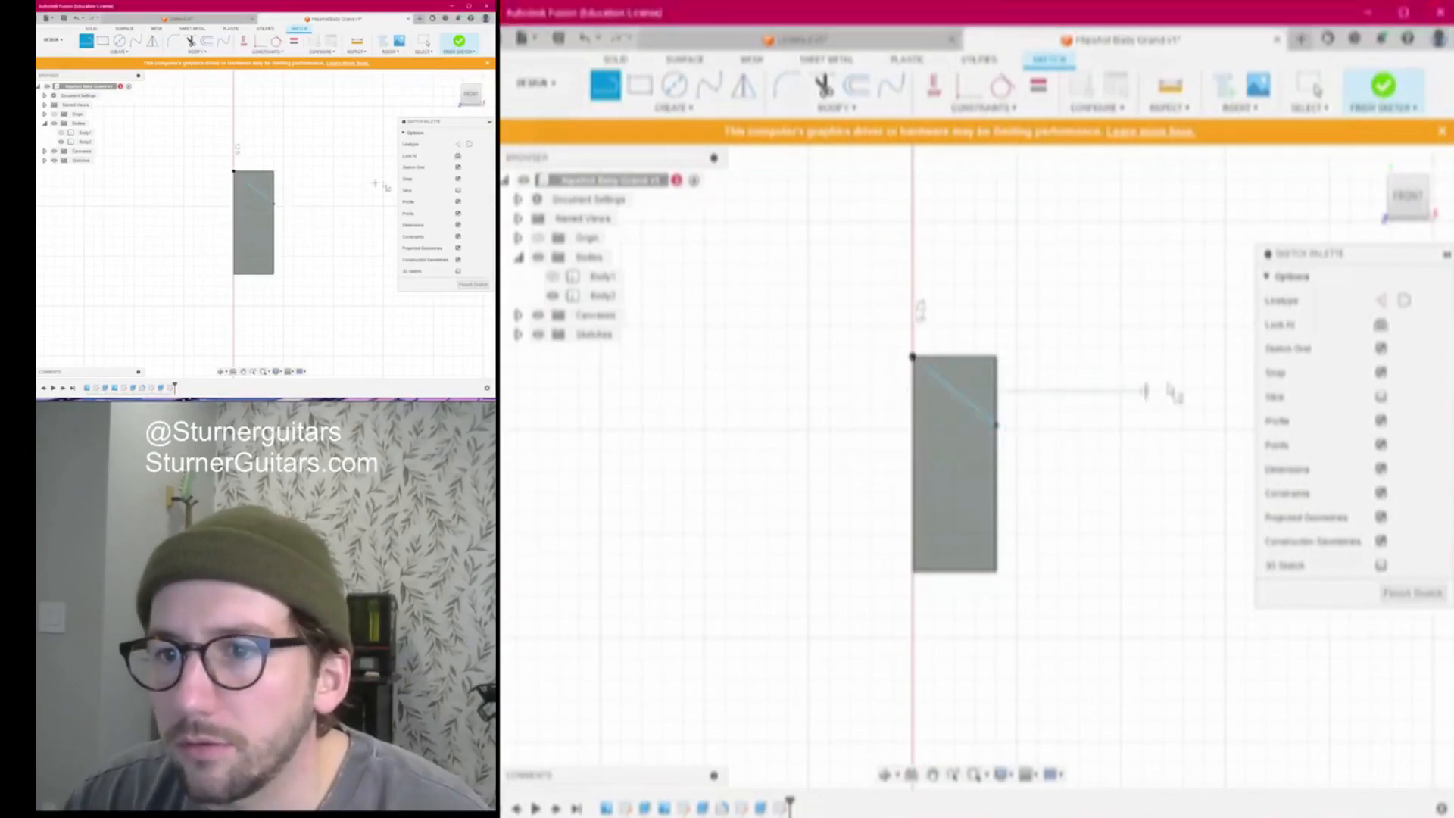
{"action": "left_click", "coordinate": [1410, 592]}
Extrude the triangular corner profile as a cut through the block, then view from the left
{"action": "key", "text": "e"}
{"action": "left_click", "coordinate": [964, 383]}
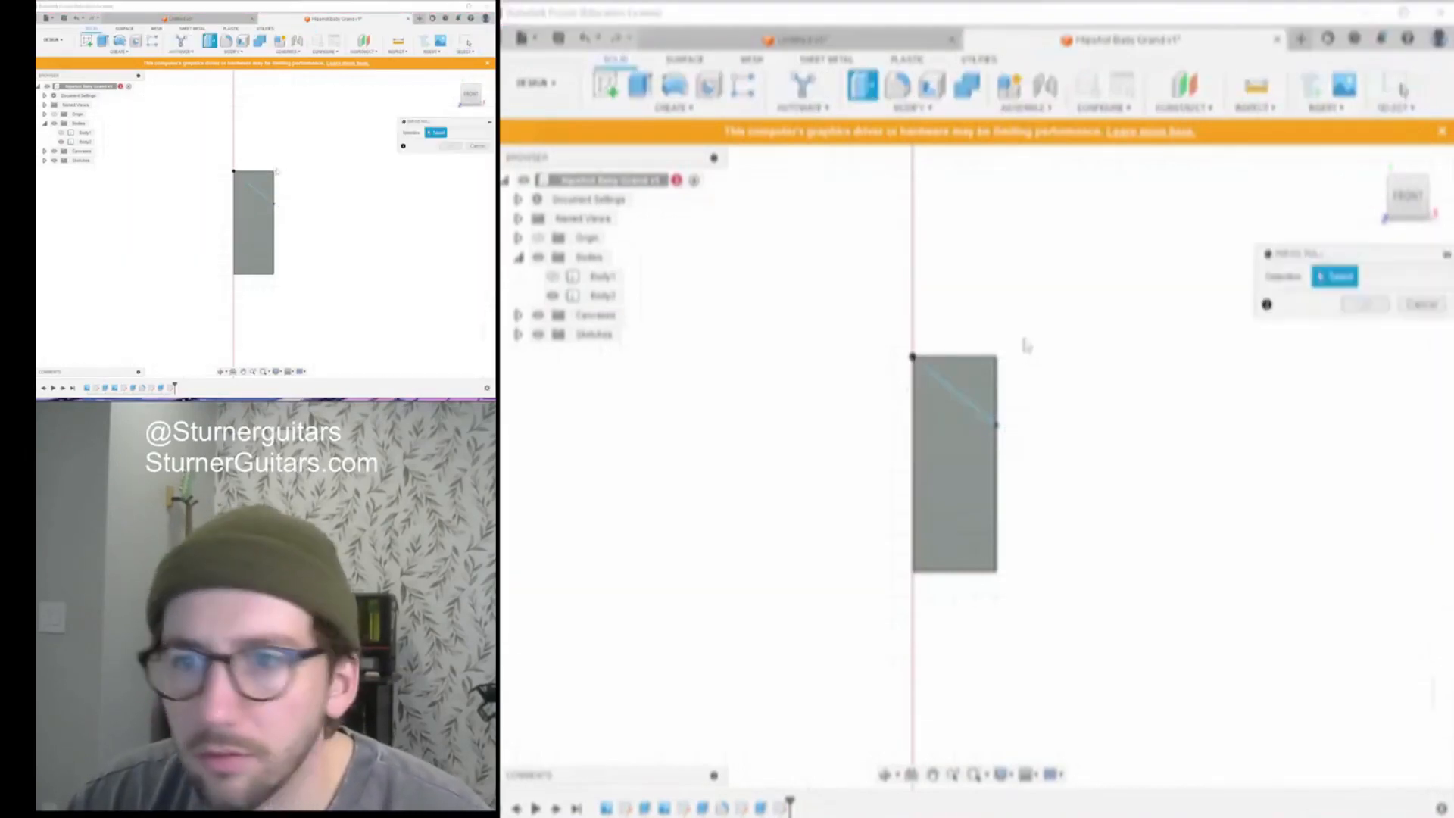
{"action": "scroll", "coordinate": [1106, 321], "scroll_direction": "down", "scroll_amount": 3}
{"action": "left_click_drag", "start_coordinate": [1408, 196], "coordinate": [1359, 246]}
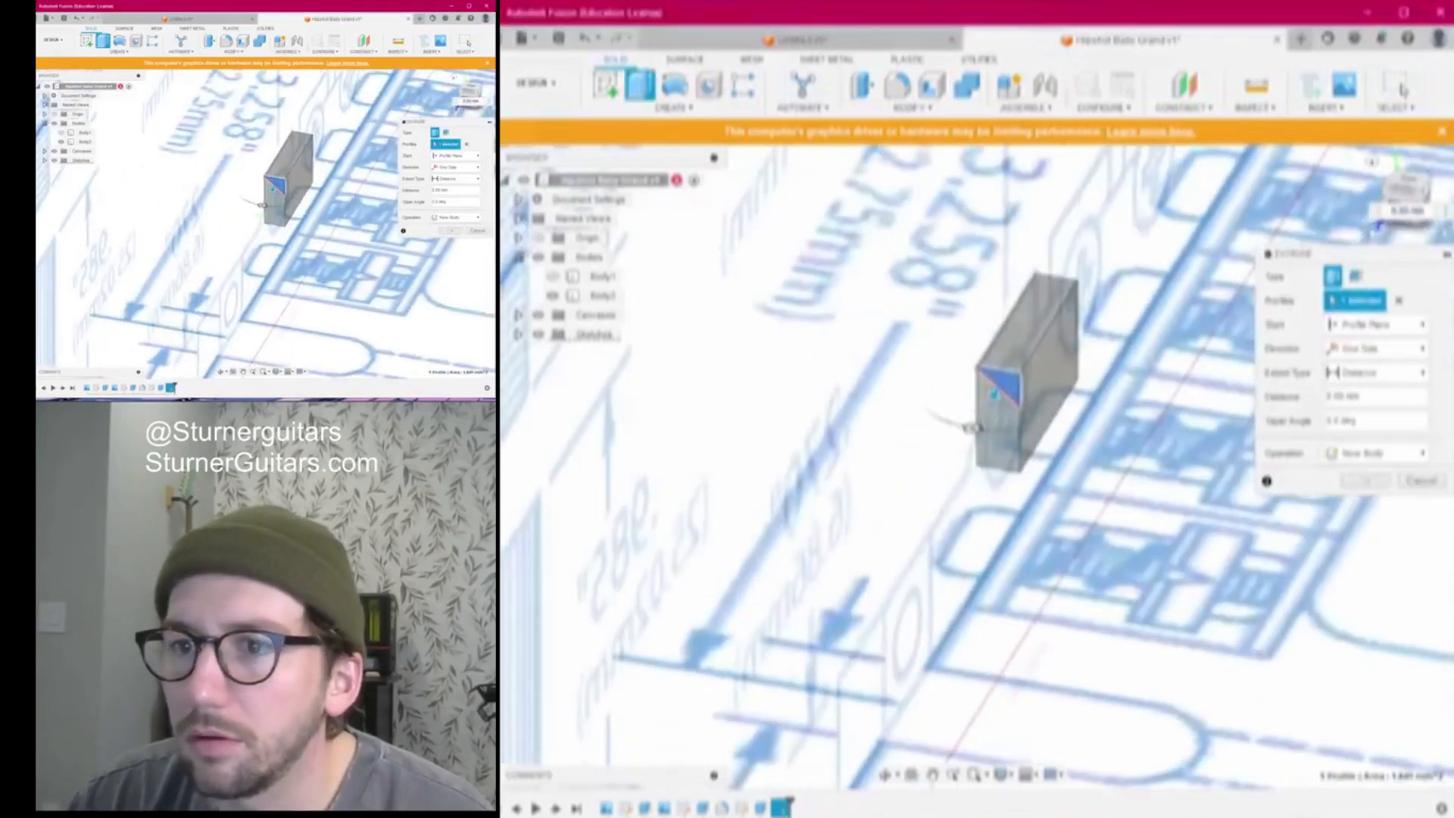
{"action": "left_click_drag", "start_coordinate": [992, 395], "coordinate": [1122, 173]}
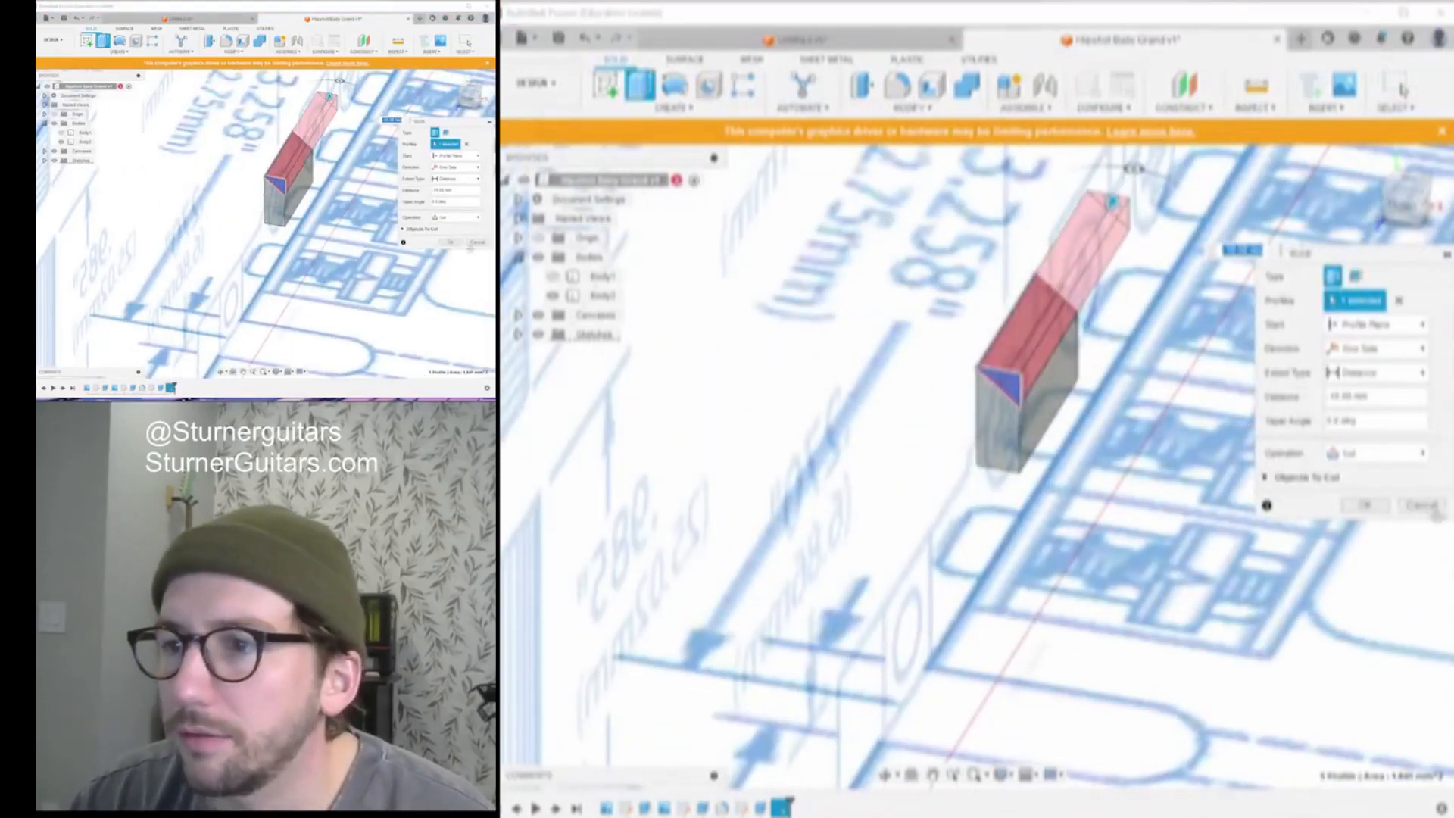
{"action": "left_click", "coordinate": [1366, 505]}
{"action": "left_click_drag", "start_coordinate": [1406, 206], "coordinate": [1442, 196]}
{"action": "left_click", "coordinate": [1401, 205]}
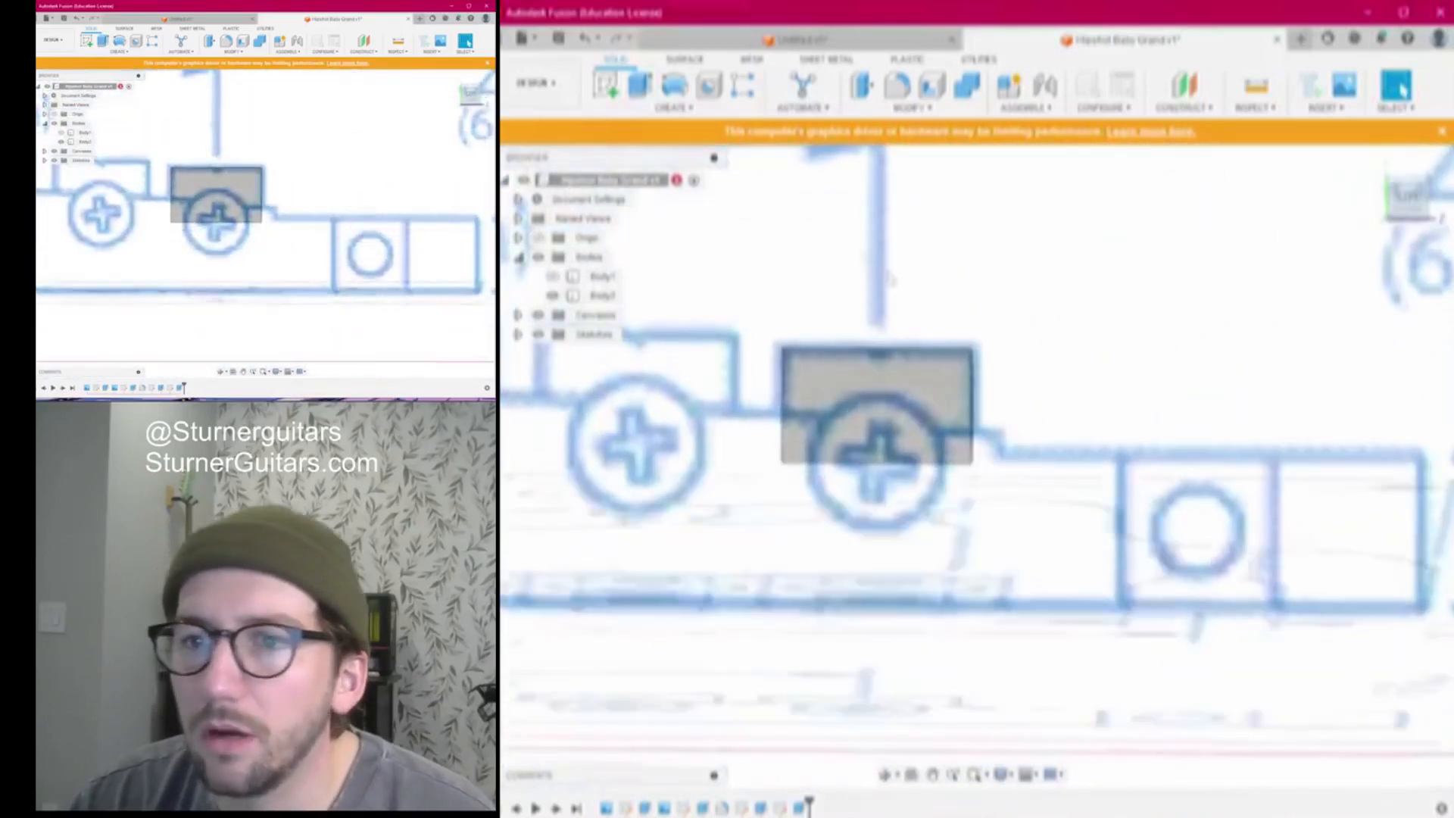
Create a sketch on the block's side face, cancelling an attempted circle
{"action": "left_click", "coordinate": [607, 85]}
{"action": "left_click", "coordinate": [871, 386]}
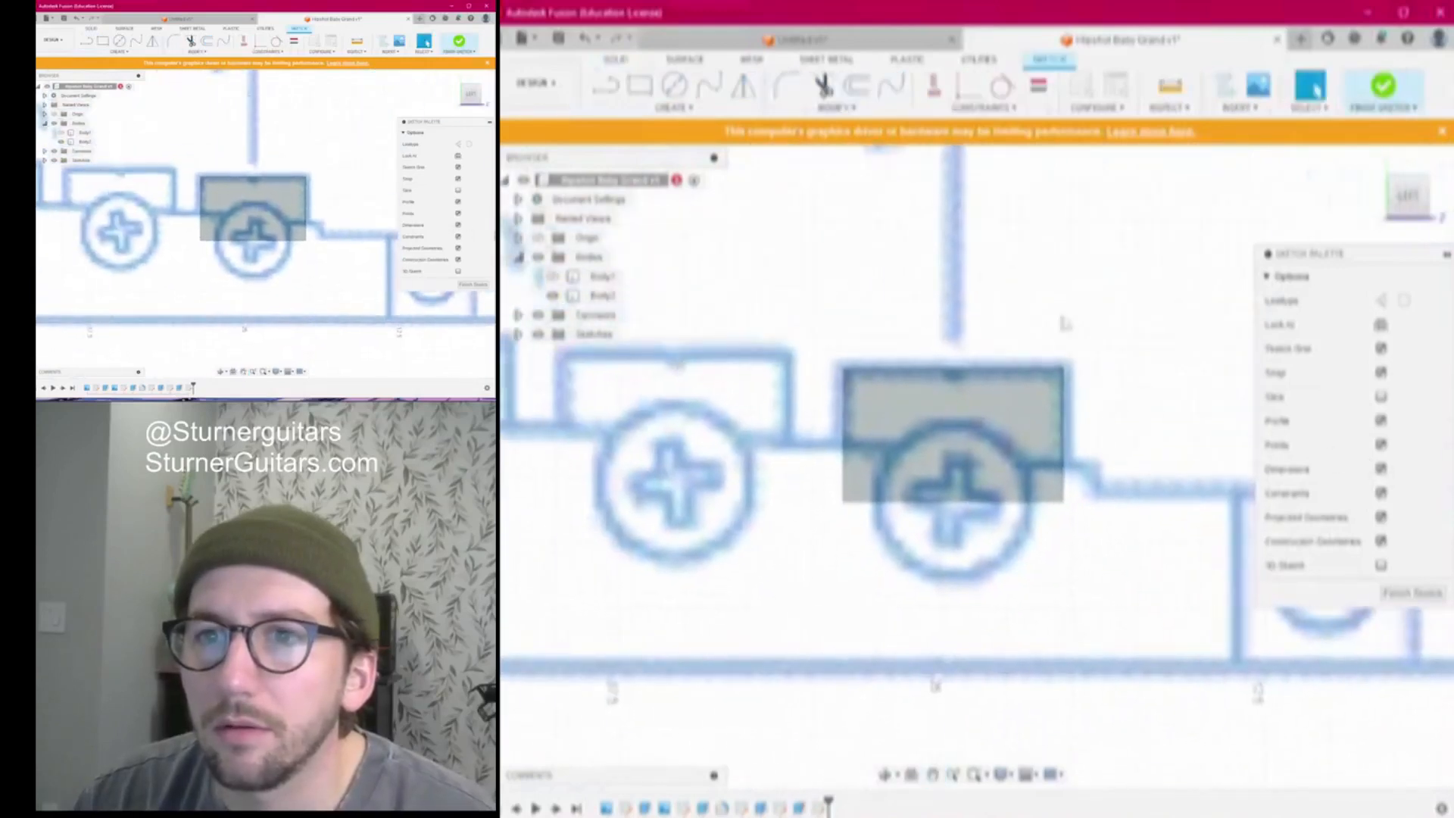
{"action": "key", "text": "c"}
{"action": "scroll", "coordinate": [977, 375], "scroll_direction": "up", "scroll_amount": 3}
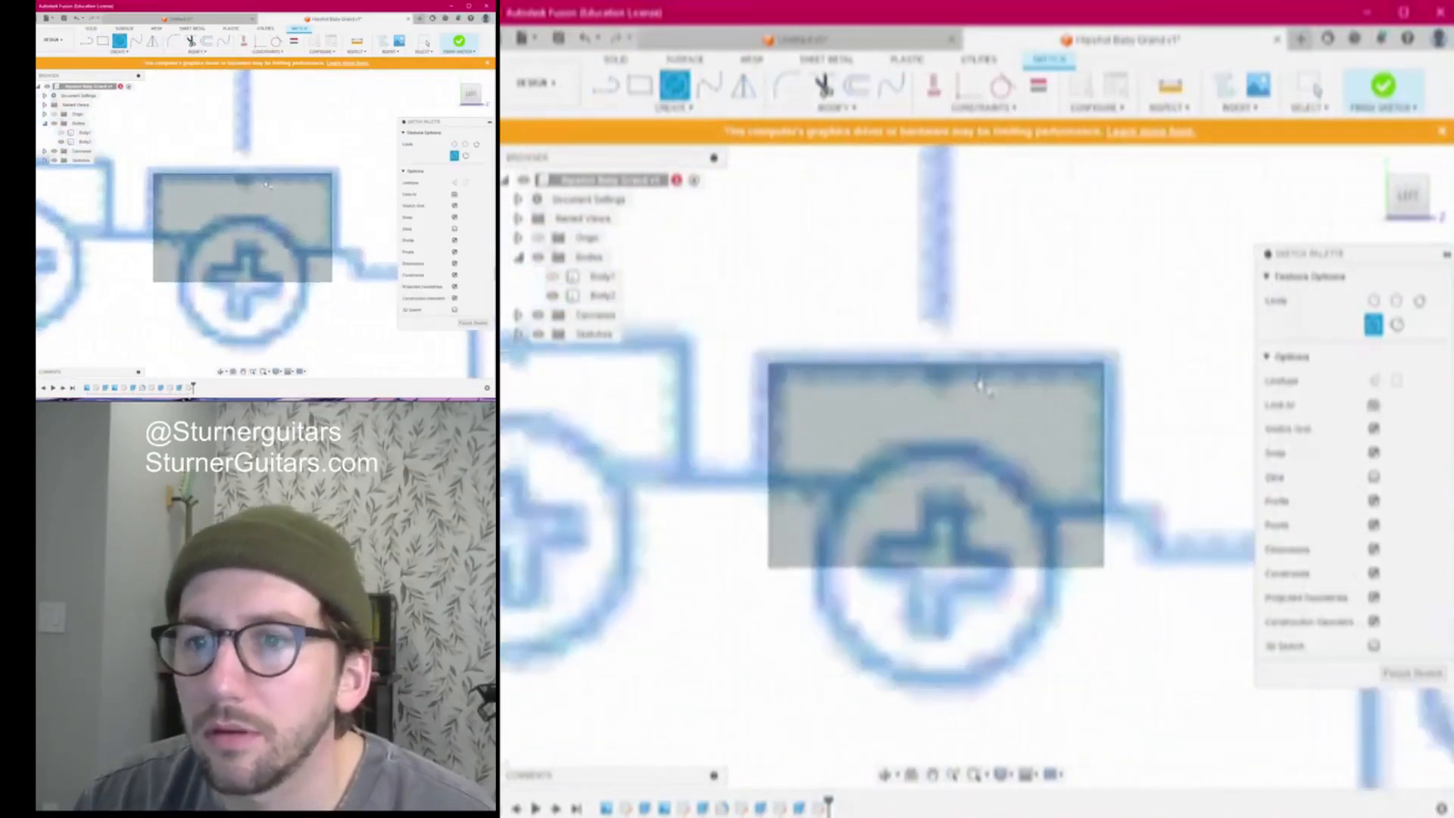
{"action": "left_click", "coordinate": [931, 358]}
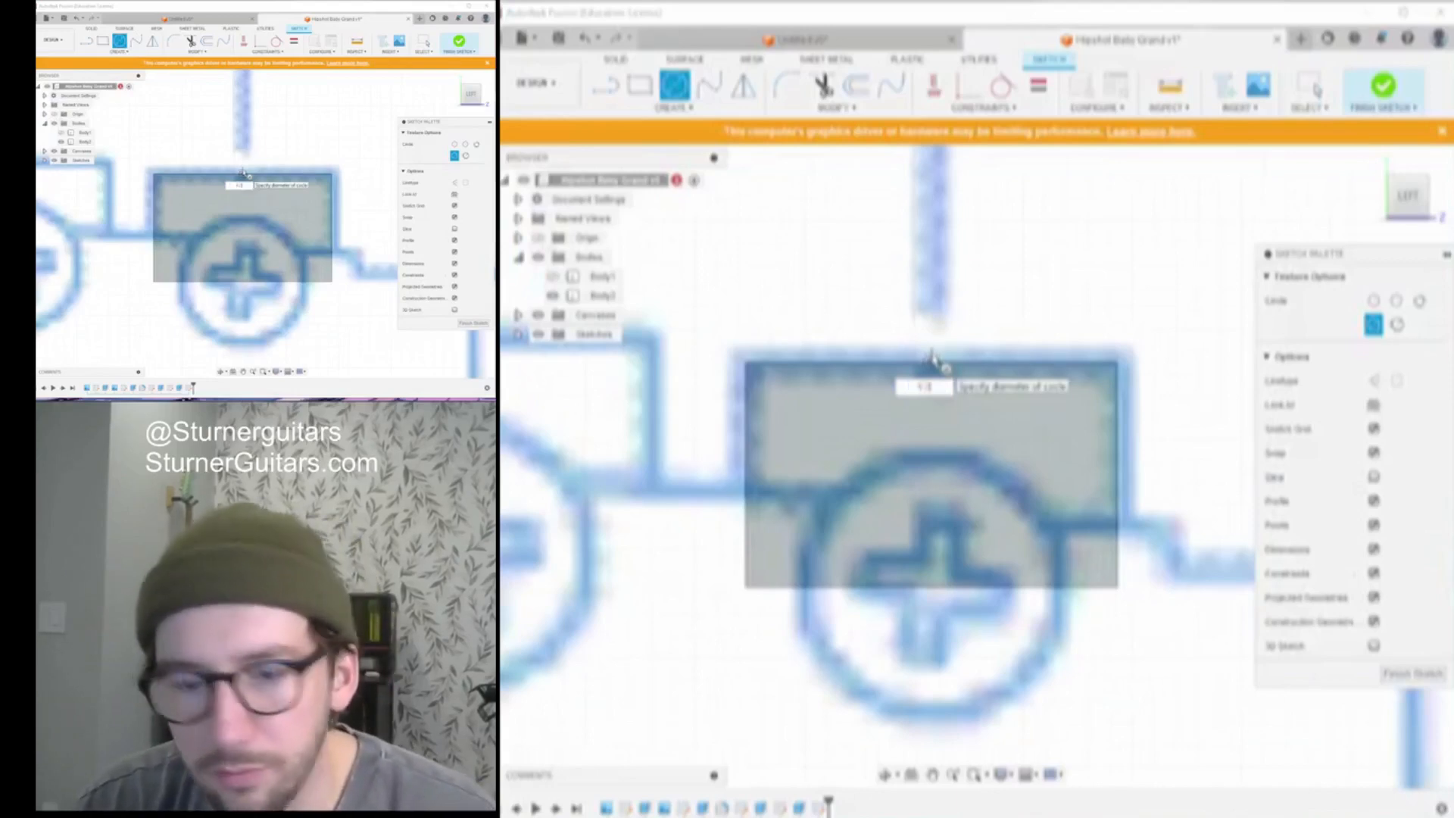
{"action": "key", "text": "Escape"}
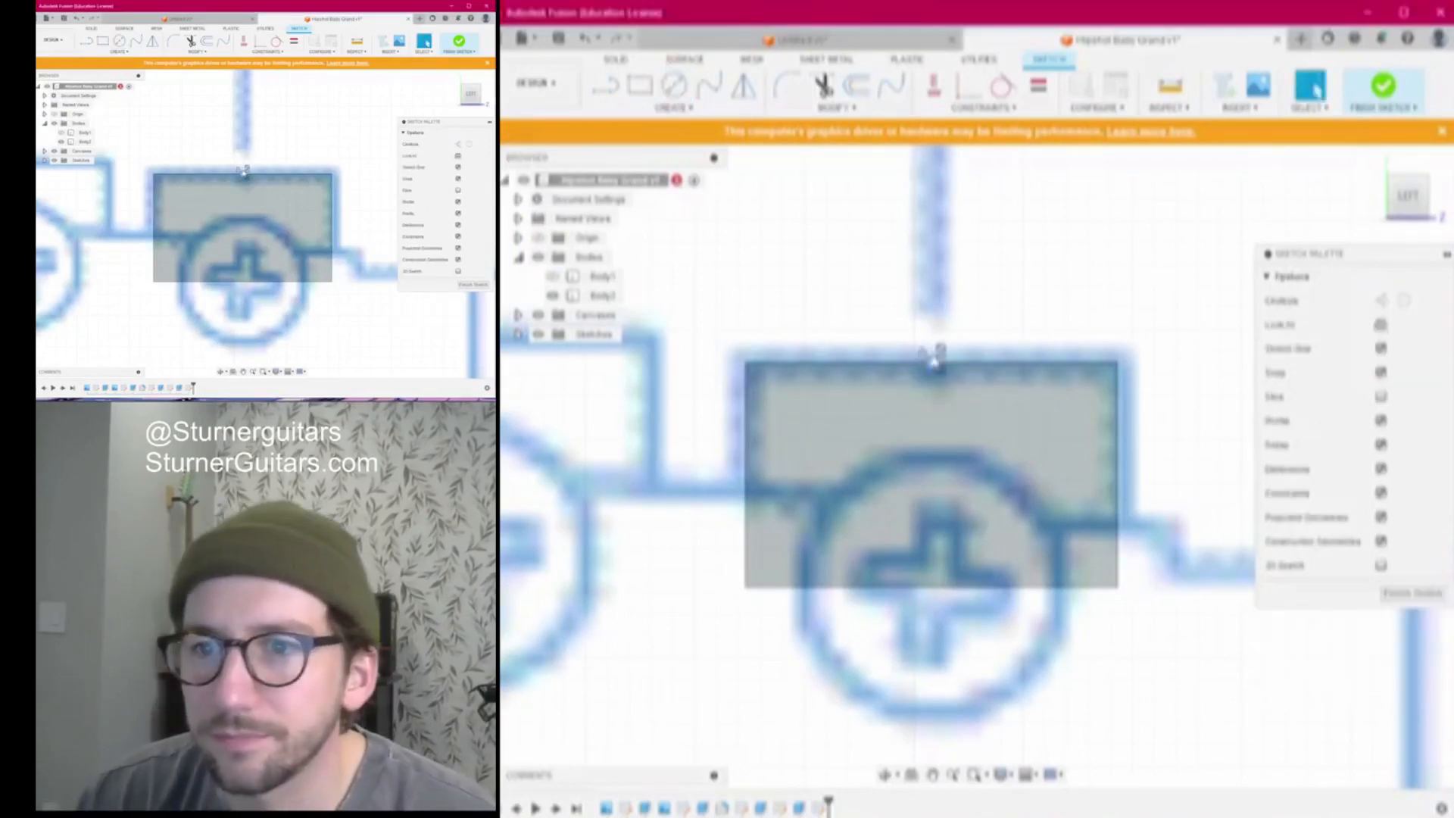
{"action": "scroll", "coordinate": [867, 330], "scroll_direction": "up", "scroll_amount": 5}
{"action": "scroll", "coordinate": [868, 324], "scroll_direction": "down", "scroll_amount": 4}
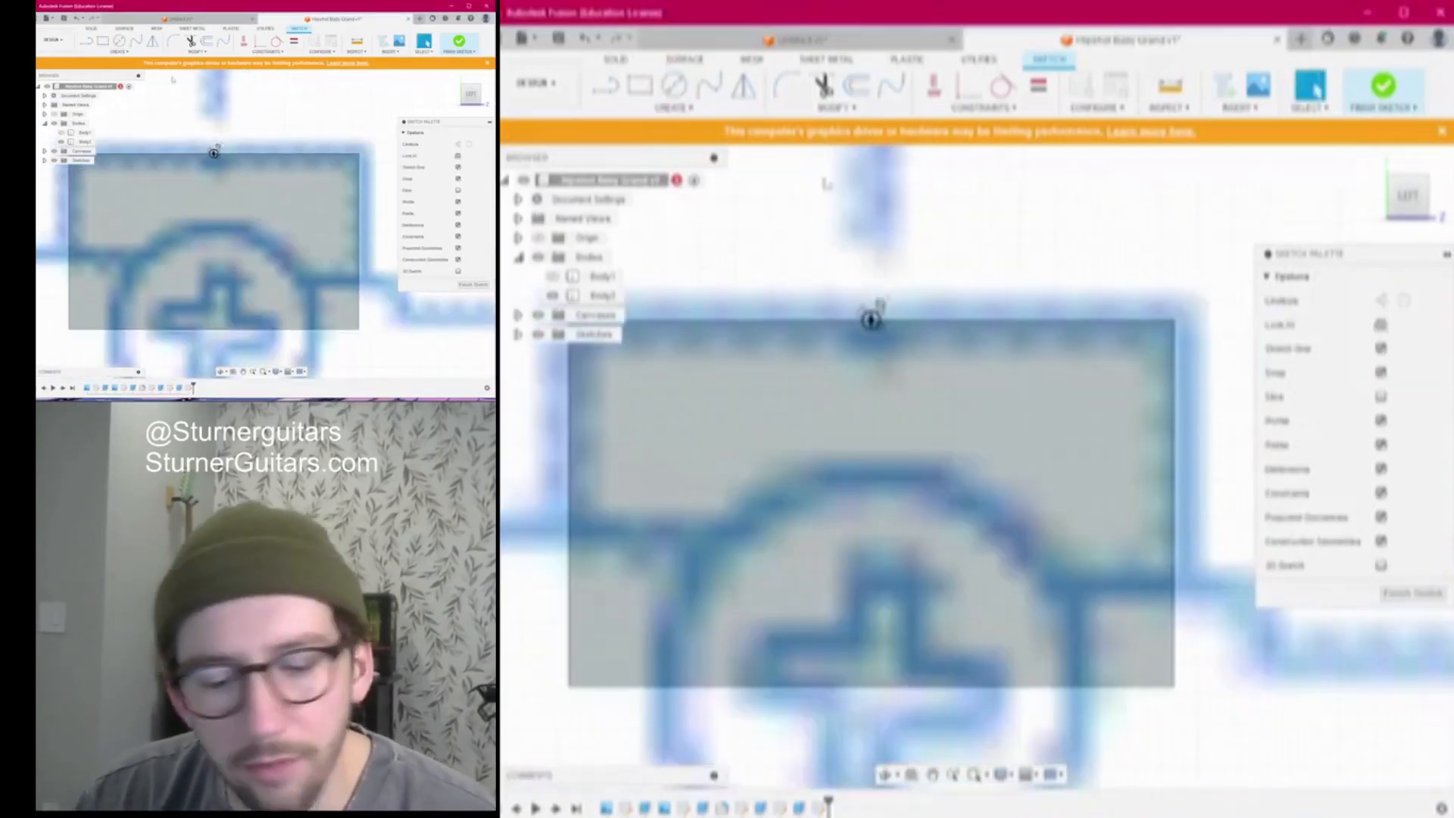
Extrude the rectangle profile as a cut into the bridge and orbit to inspect it
{"action": "key", "text": "e"}
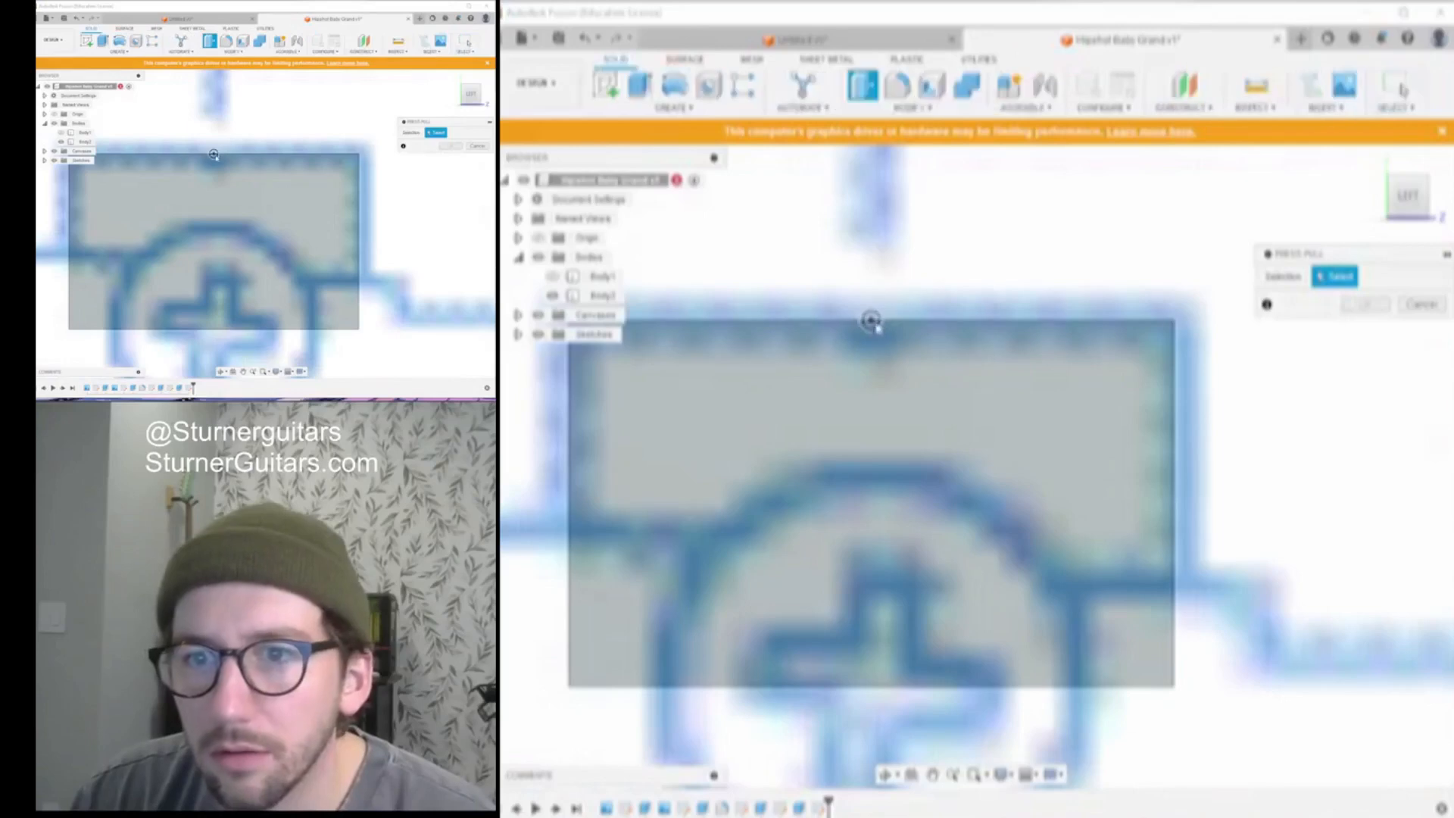
{"action": "left_click", "coordinate": [870, 322]}
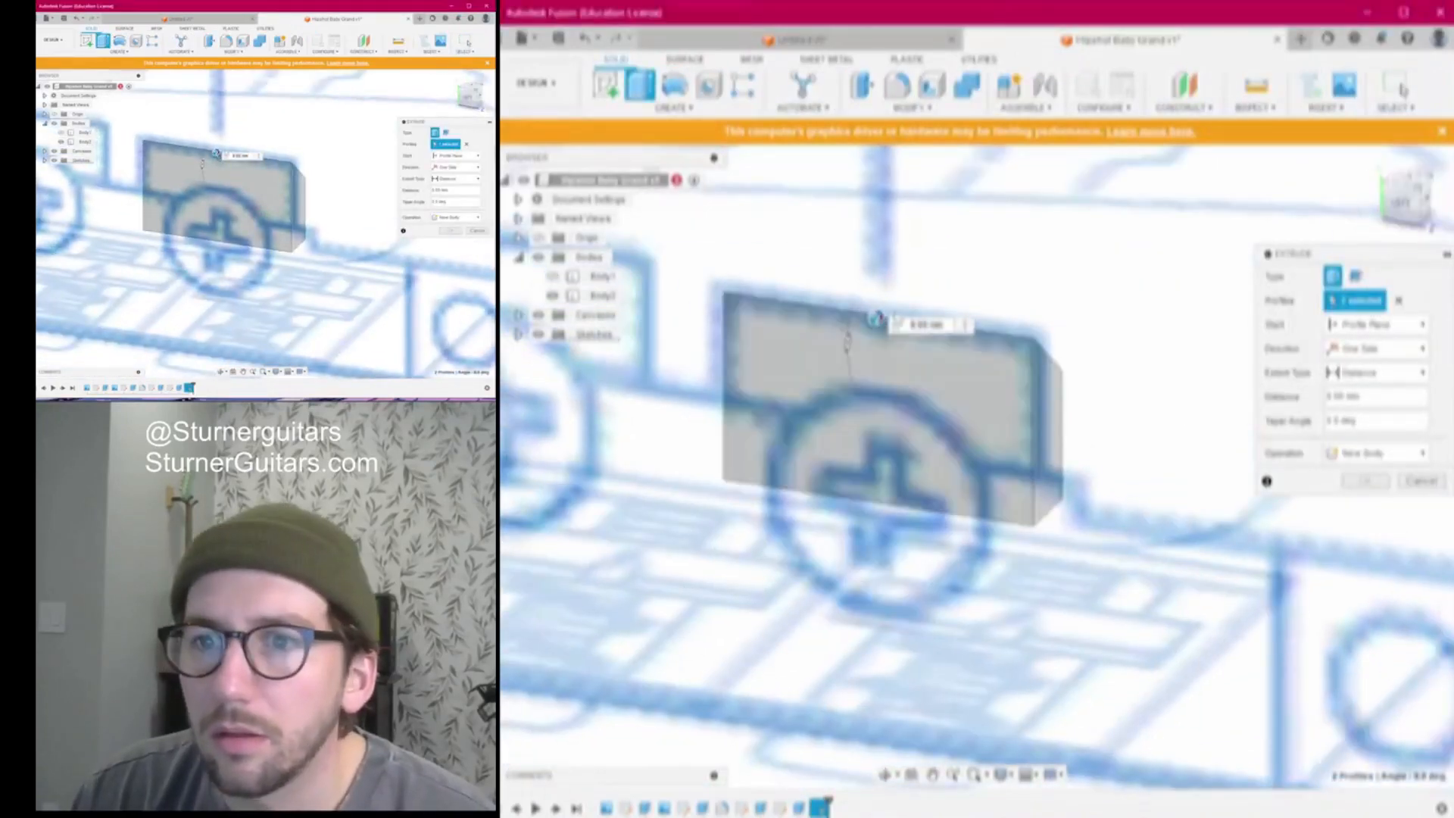
{"action": "left_click_drag", "start_coordinate": [875, 318], "coordinate": [1029, 171]}
{"action": "left_click", "coordinate": [1365, 505]}
{"action": "mouse_move", "coordinate": [971, 467]}
{"action": "middle_mouse_down", "text": "shift"}
{"action": "mouse_move", "coordinate": [1060, 424]}
{"action": "mouse_move", "coordinate": [1116, 292]}
{"action": "mouse_move", "coordinate": [1016, 316]}
{"action": "mouse_move", "coordinate": [1263, 229]}
{"action": "middle_mouse_up", "text": "shift"}
{"action": "scroll", "coordinate": [1090, 299], "scroll_direction": "down", "scroll_amount": 3}
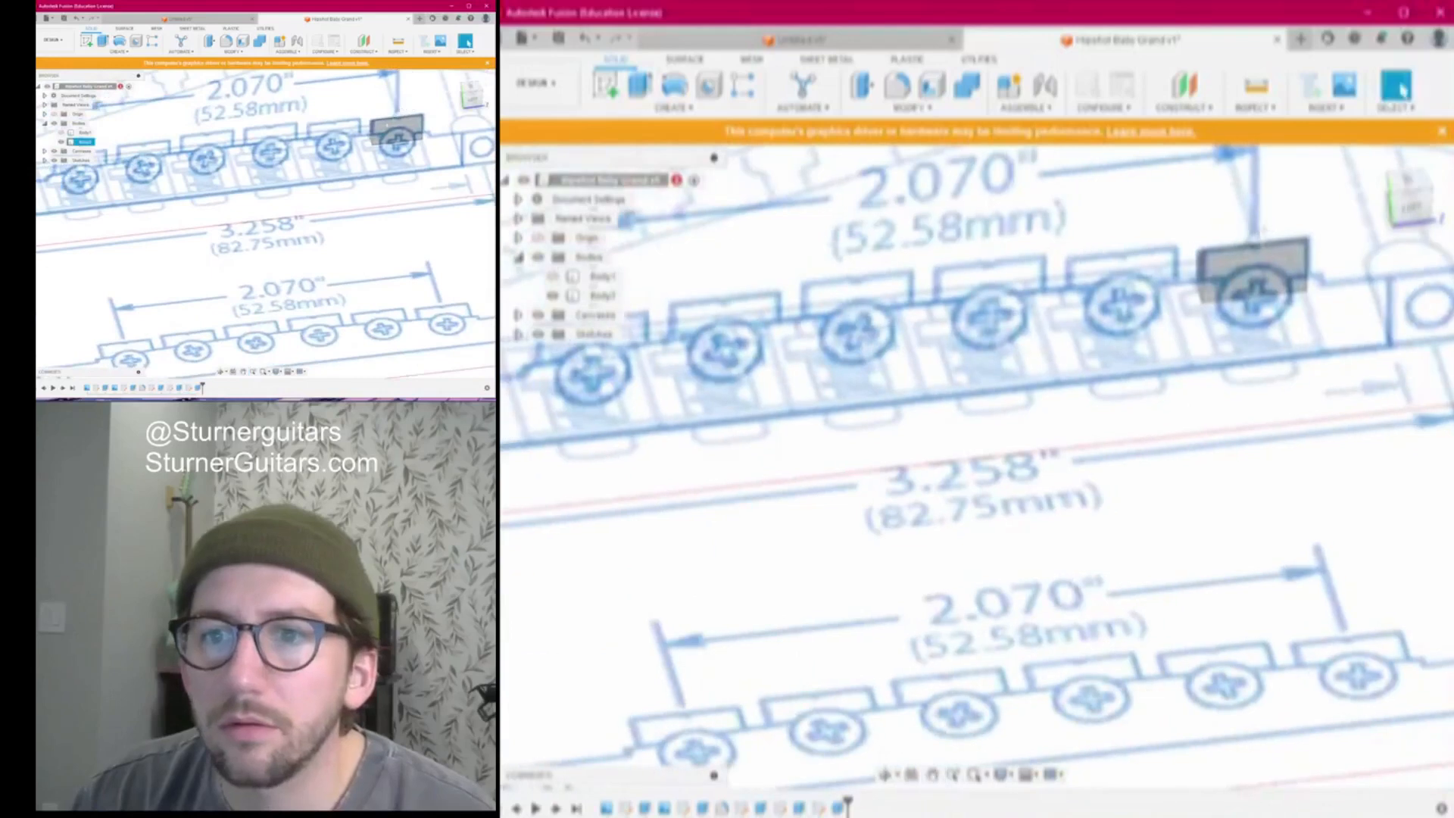
Hide Body2 and switch to a straight-on front view
{"action": "left_click", "coordinate": [564, 277]}
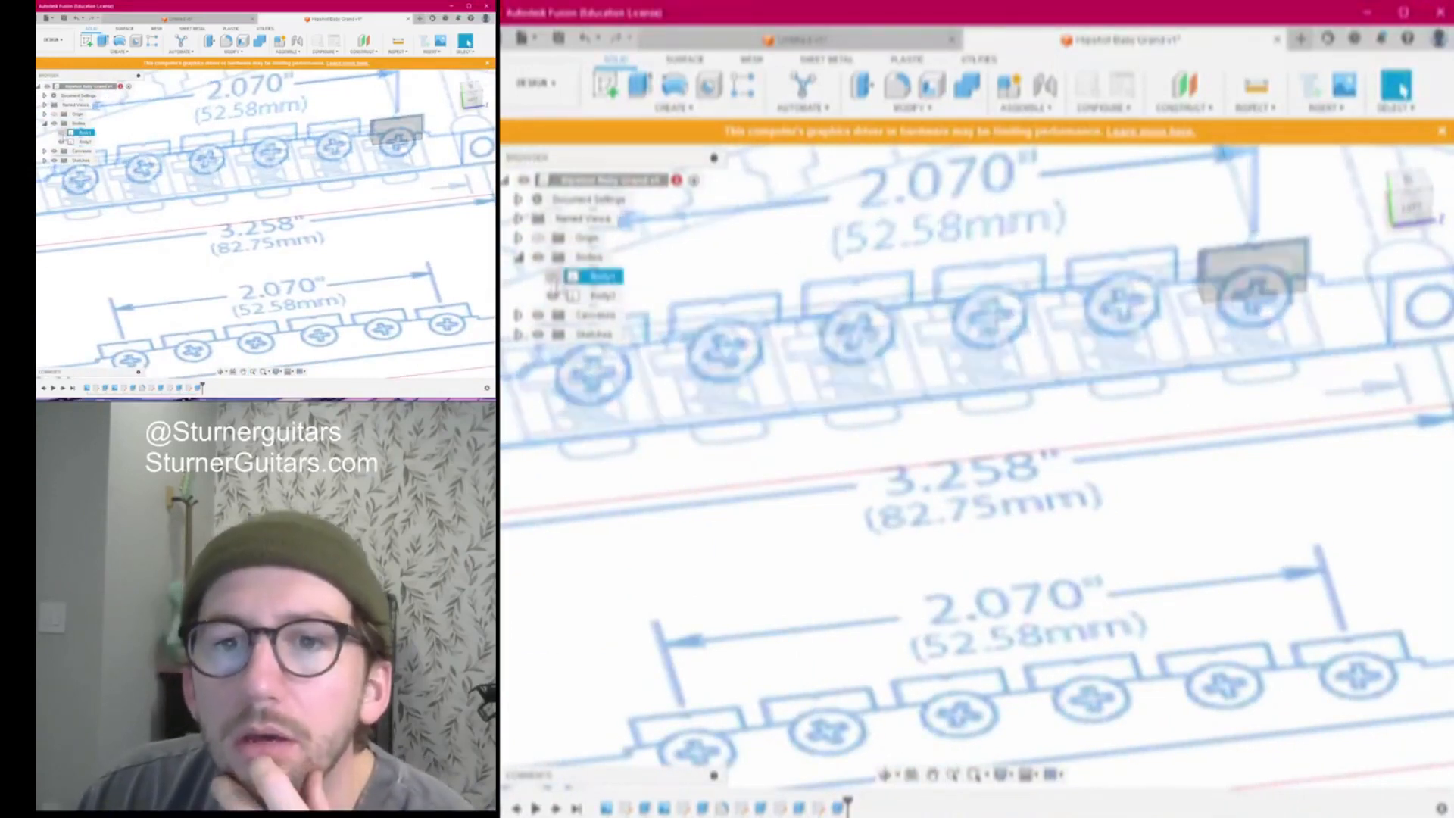
{"action": "left_click", "coordinate": [553, 278]}
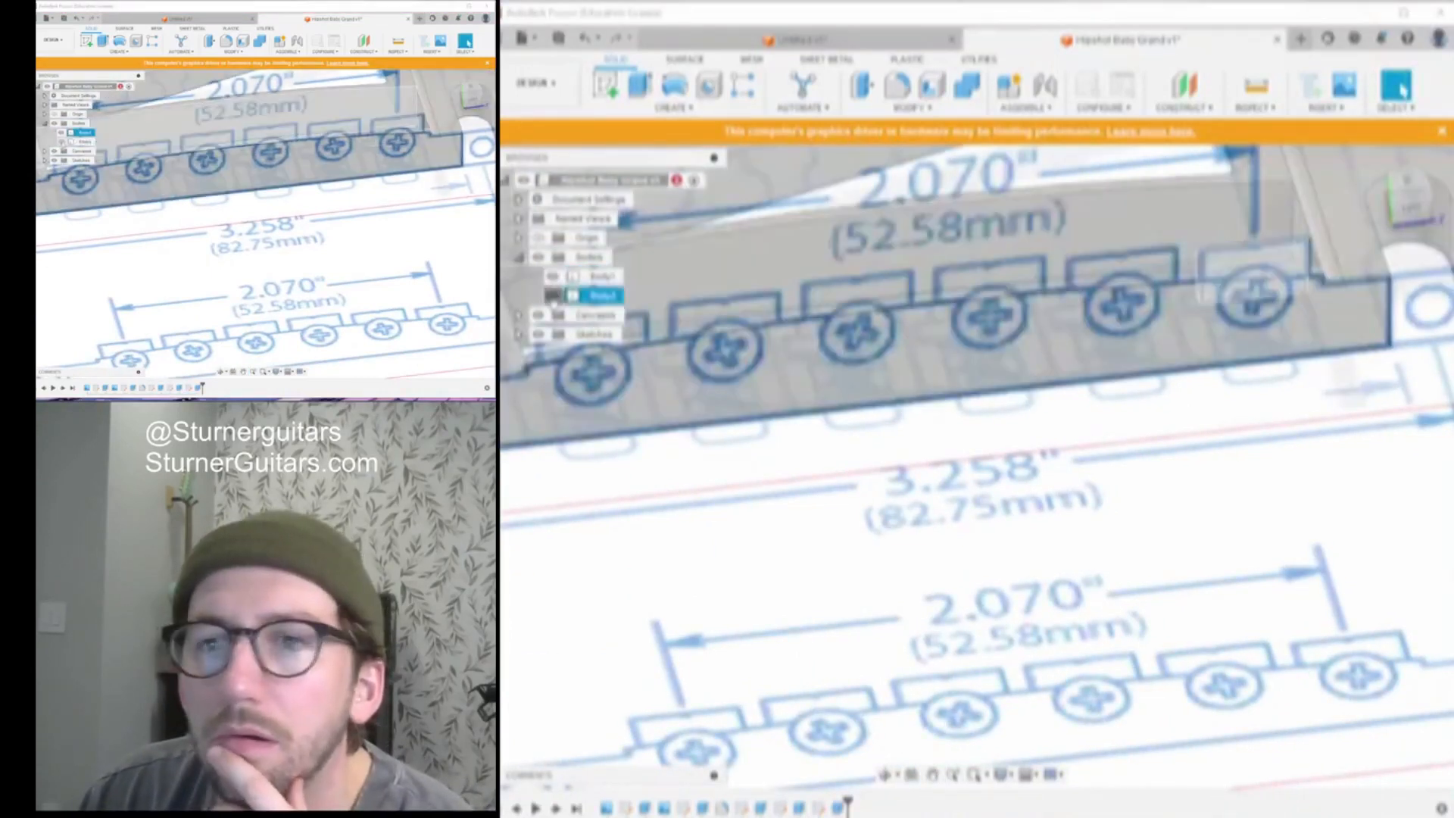
{"action": "left_click", "coordinate": [553, 296]}
{"action": "left_click", "coordinate": [1410, 206]}
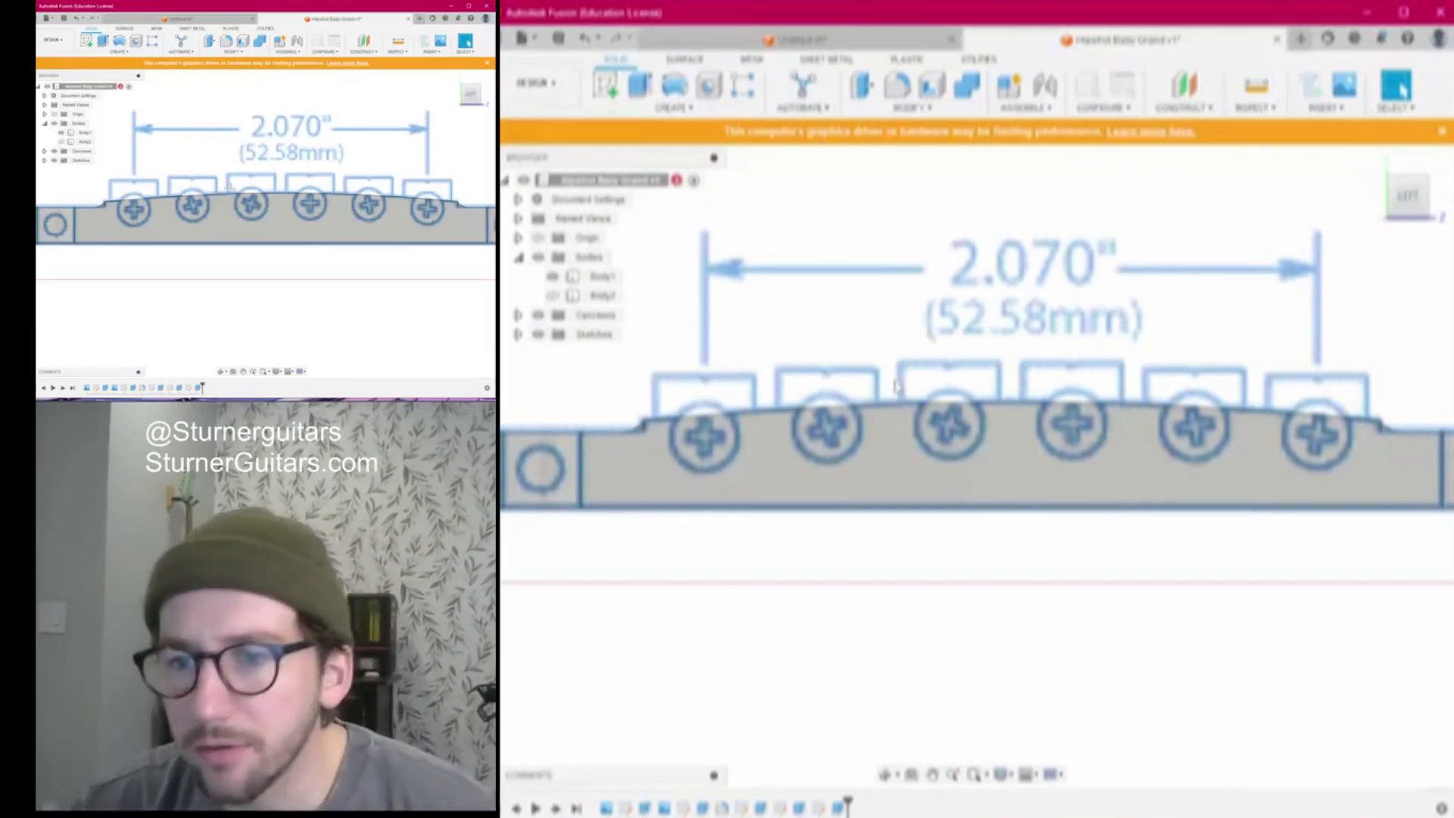
Center the bridge plate and create a new sketch on its front face
{"action": "scroll", "coordinate": [897, 386], "scroll_direction": "down", "scroll_amount": 2}
{"action": "middle_click_drag", "start_coordinate": [904, 382], "coordinate": [847, 384]}
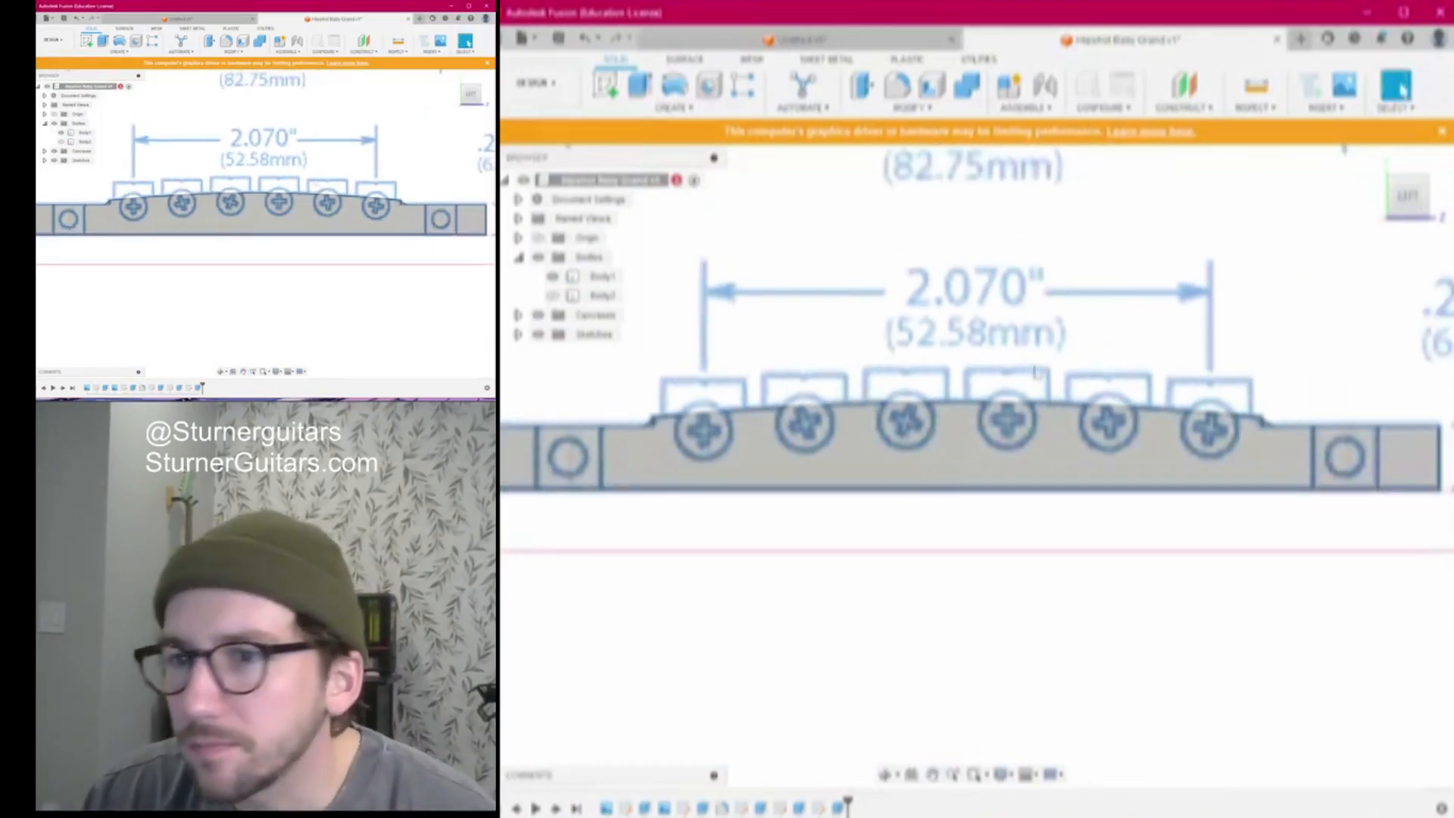
{"action": "scroll", "coordinate": [1030, 367], "scroll_direction": "up", "scroll_amount": 2}
{"action": "middle_click_drag", "start_coordinate": [1135, 375], "coordinate": [1219, 390]}
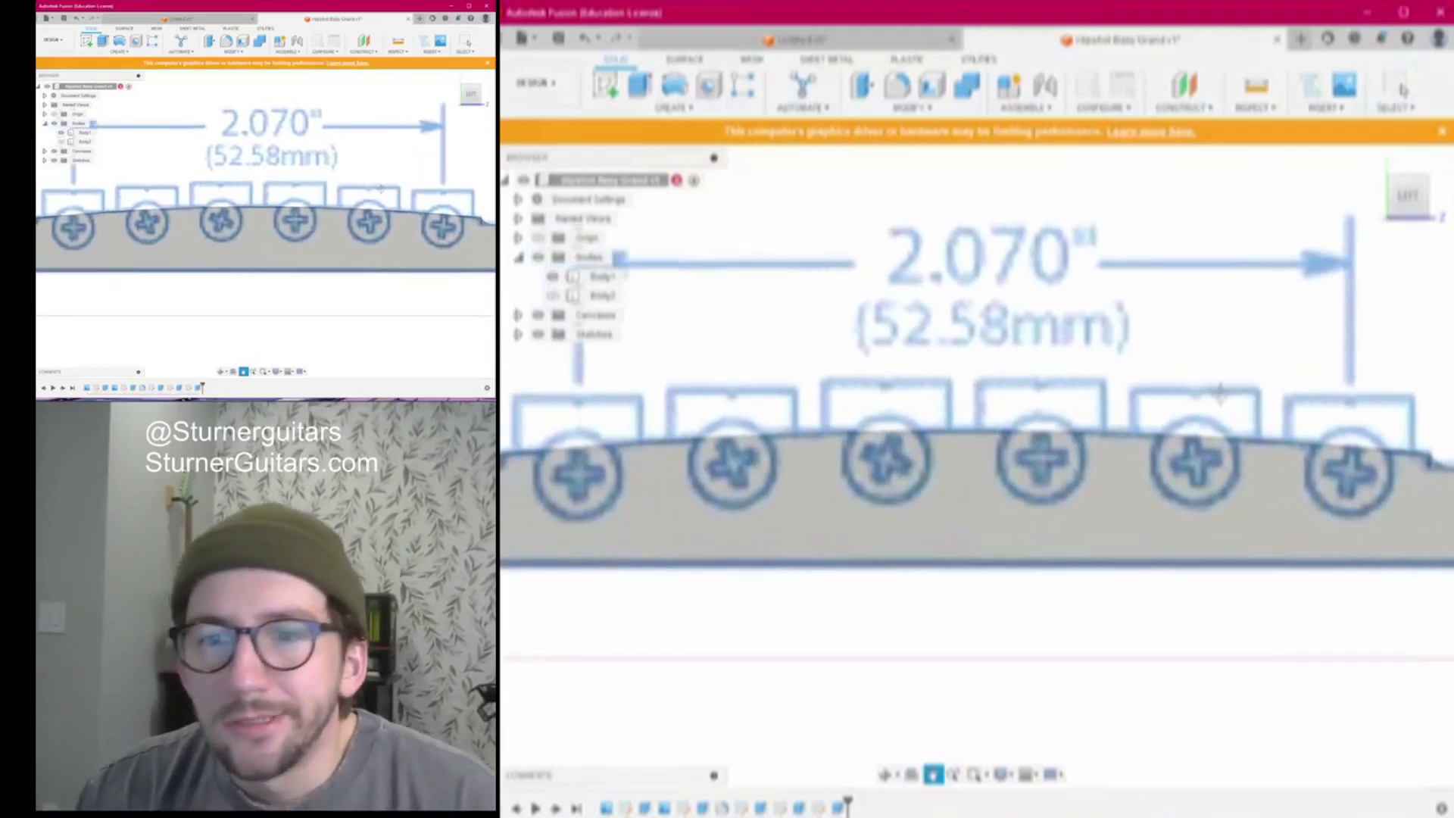
{"action": "left_click", "coordinate": [607, 86]}
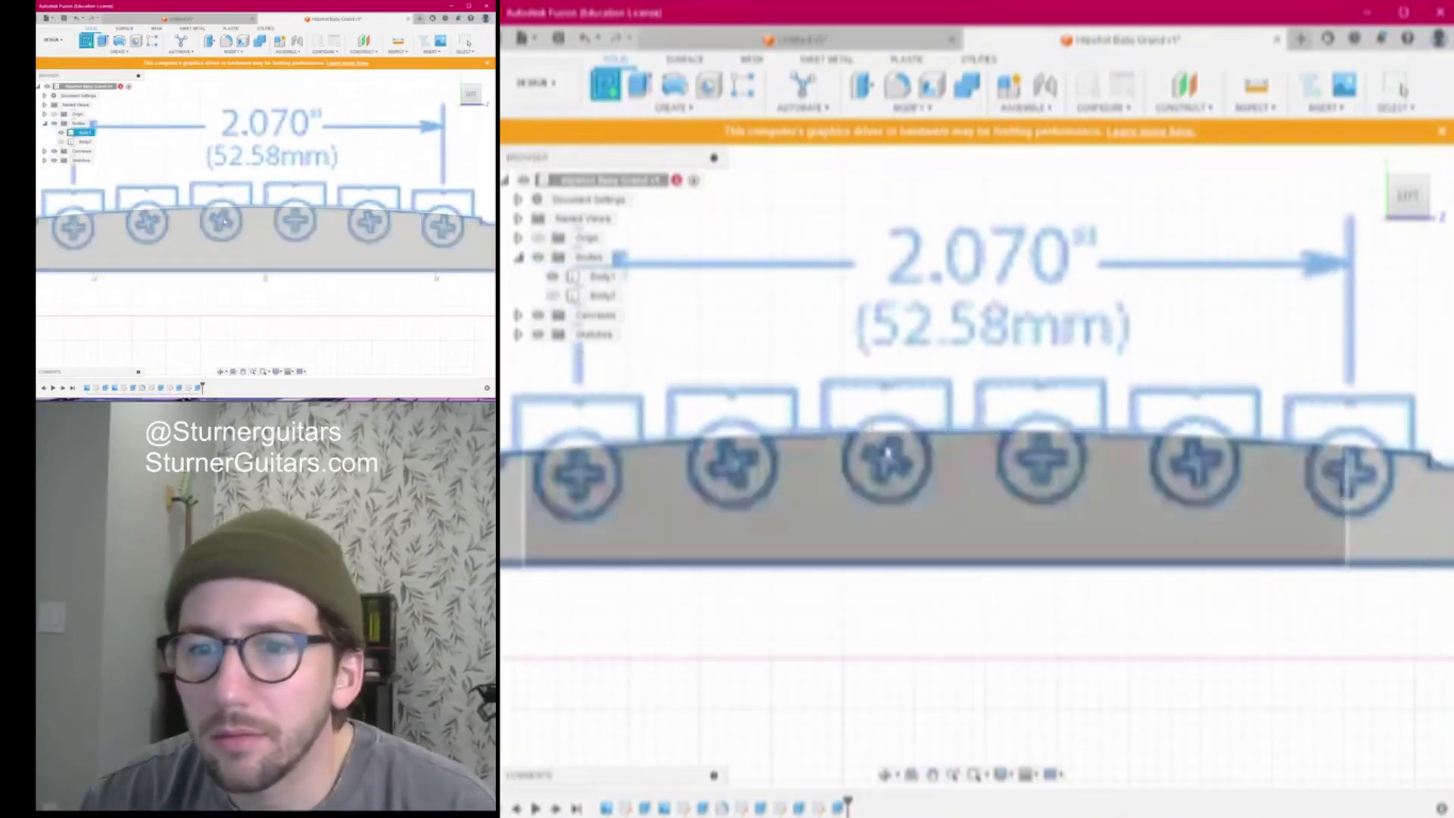
{"action": "middle_click_drag", "start_coordinate": [1324, 562], "coordinate": [608, 467]}
{"action": "left_click", "coordinate": [901, 465]}
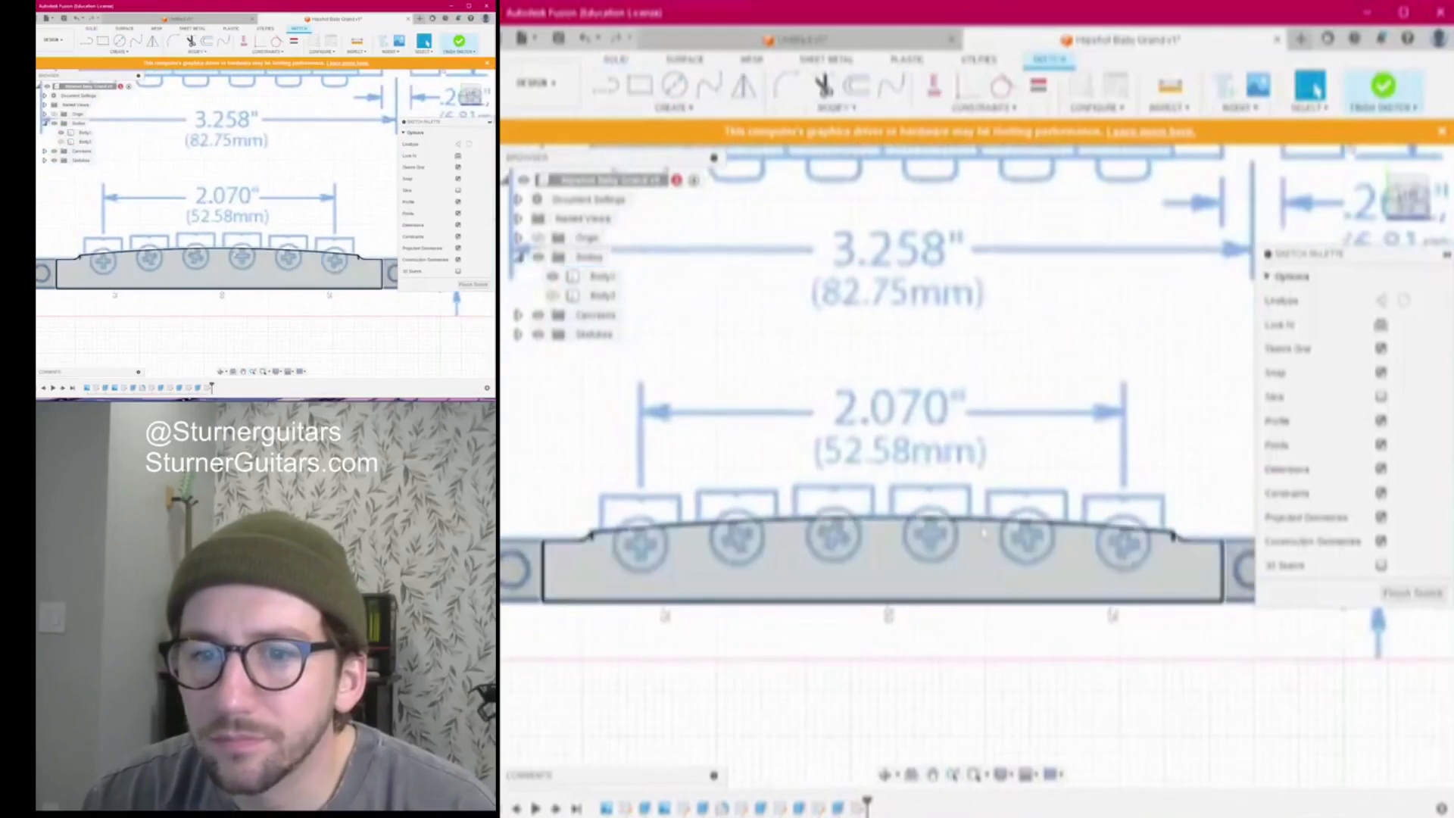
Project the bridge face edges into the sketch
{"action": "key", "text": "p"}
{"action": "left_click", "coordinate": [872, 546]}
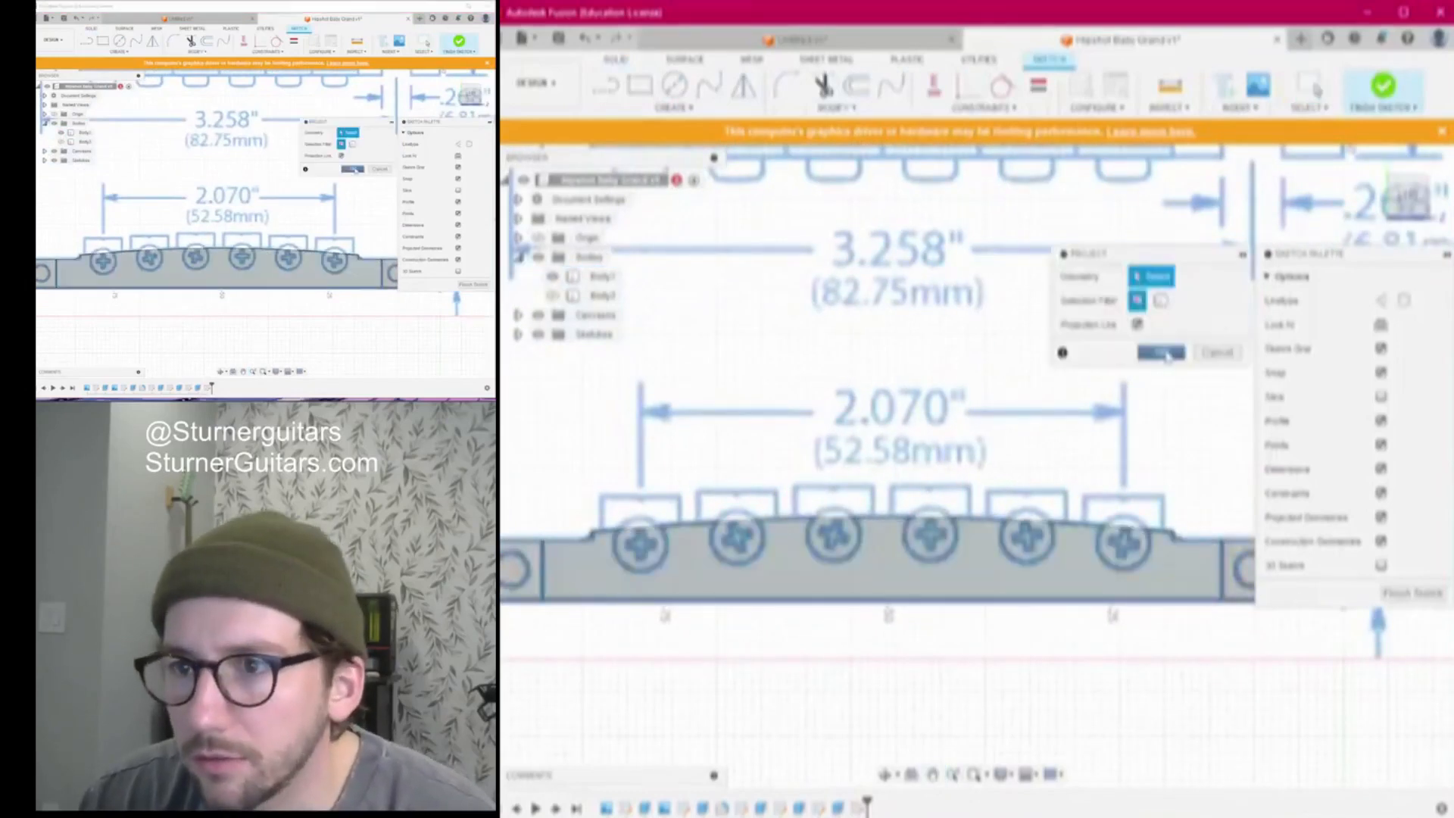
{"action": "left_click", "coordinate": [1164, 352]}
{"action": "scroll", "coordinate": [982, 441], "scroll_direction": "up", "scroll_amount": 1}
{"action": "scroll", "coordinate": [982, 441], "scroll_direction": "up", "scroll_amount": 2}
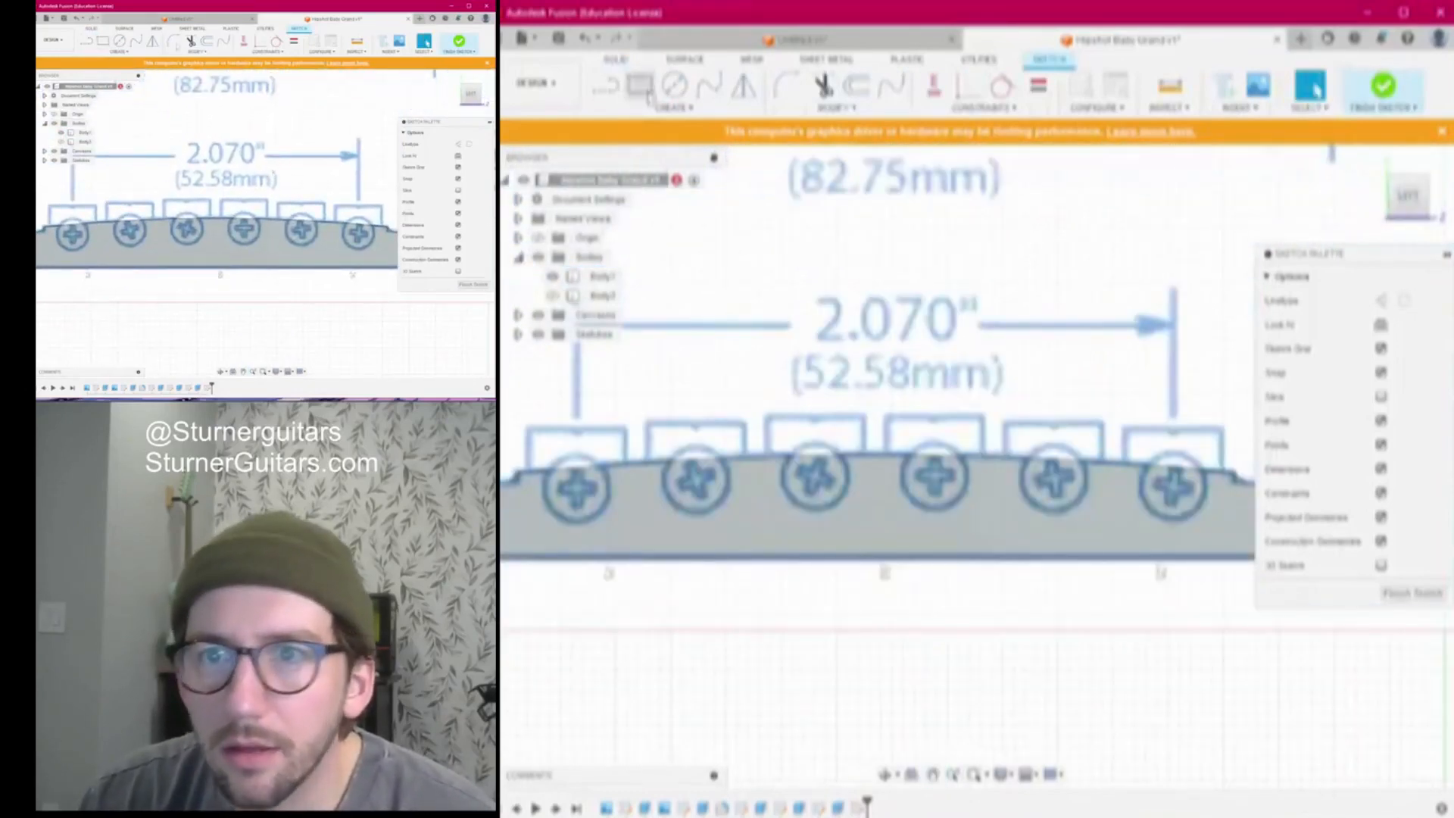
Offset the bridge's curved top edge upward
{"action": "left_click", "coordinate": [856, 84]}
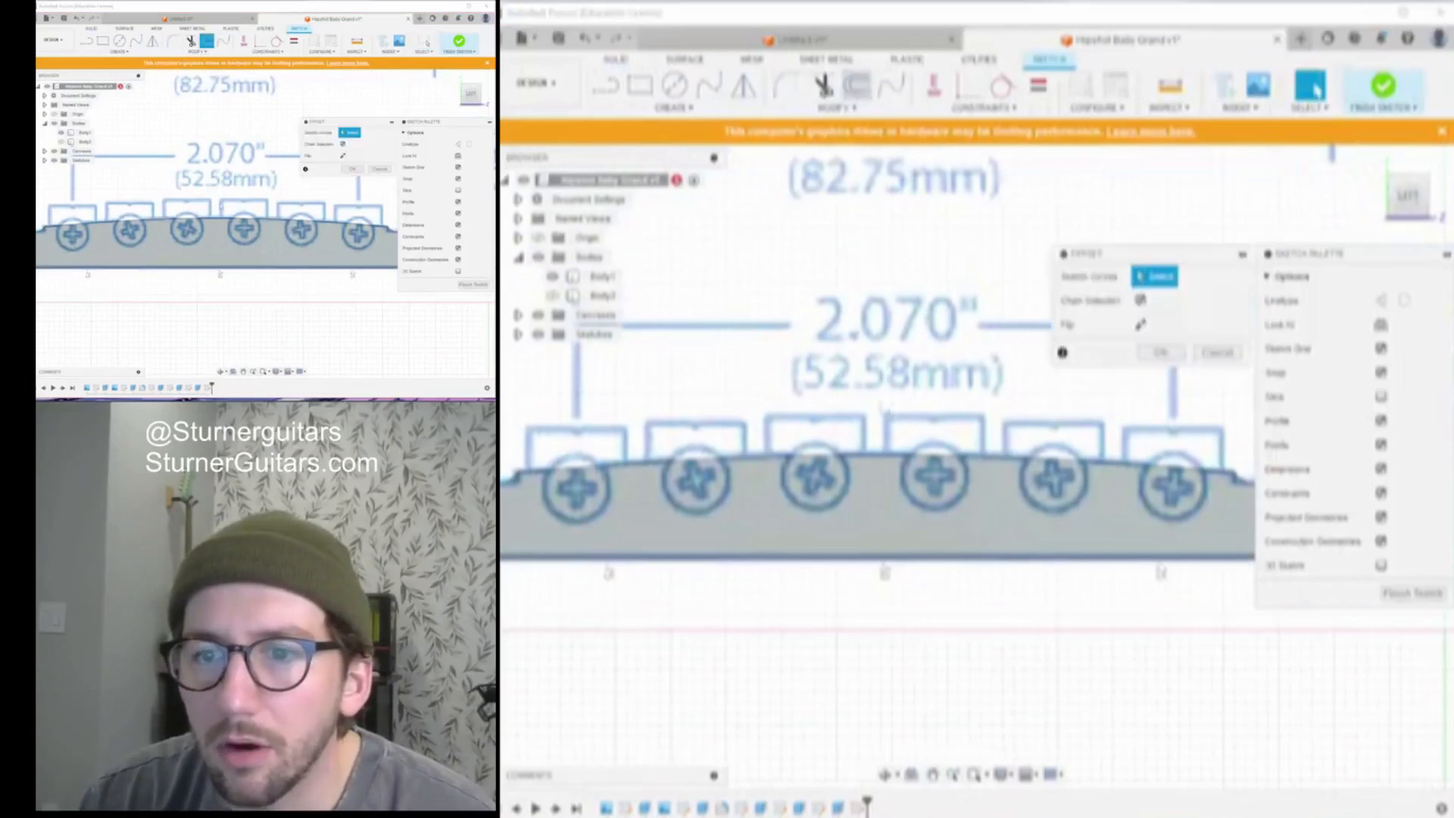
{"action": "left_click", "coordinate": [898, 458]}
{"action": "left_click_drag", "start_coordinate": [898, 448], "coordinate": [897, 425]}
{"action": "left_click", "coordinate": [1176, 377]}
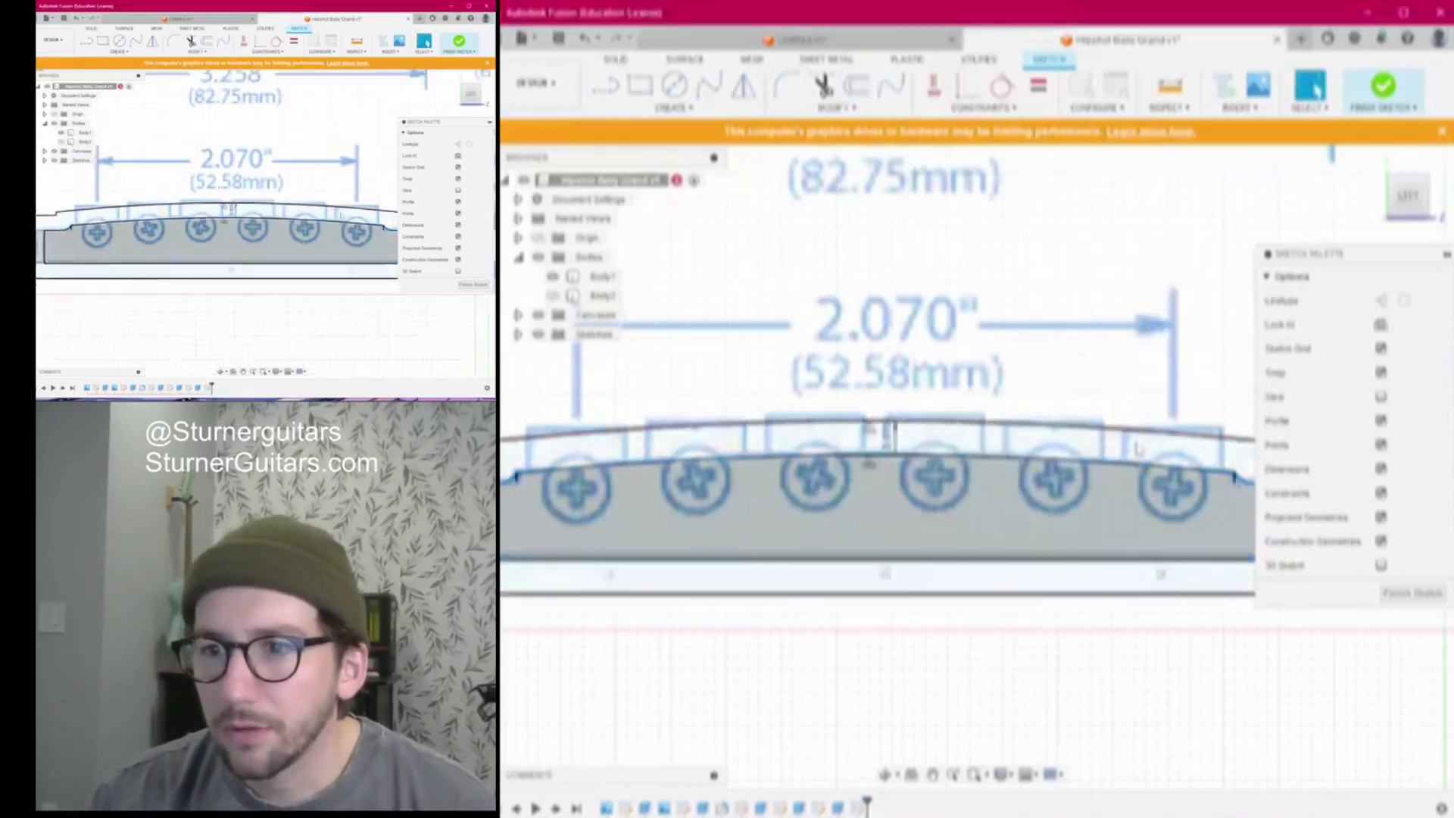
{"action": "scroll", "coordinate": [1067, 349], "scroll_direction": "up", "scroll_amount": 5}
{"action": "scroll", "coordinate": [1063, 350], "scroll_direction": "down", "scroll_amount": 5}
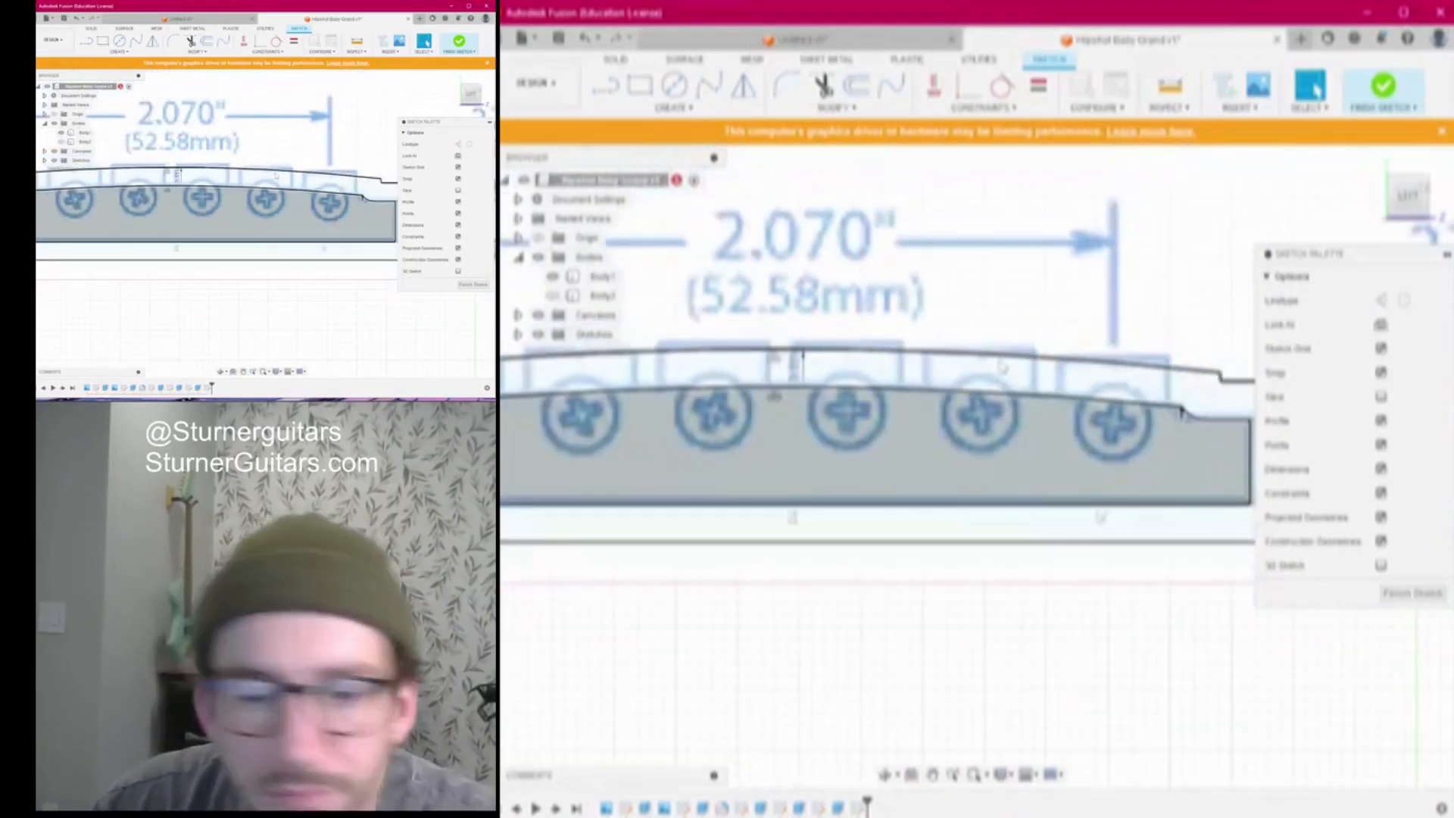
{"action": "scroll", "coordinate": [892, 341], "scroll_direction": "down", "scroll_amount": 5}
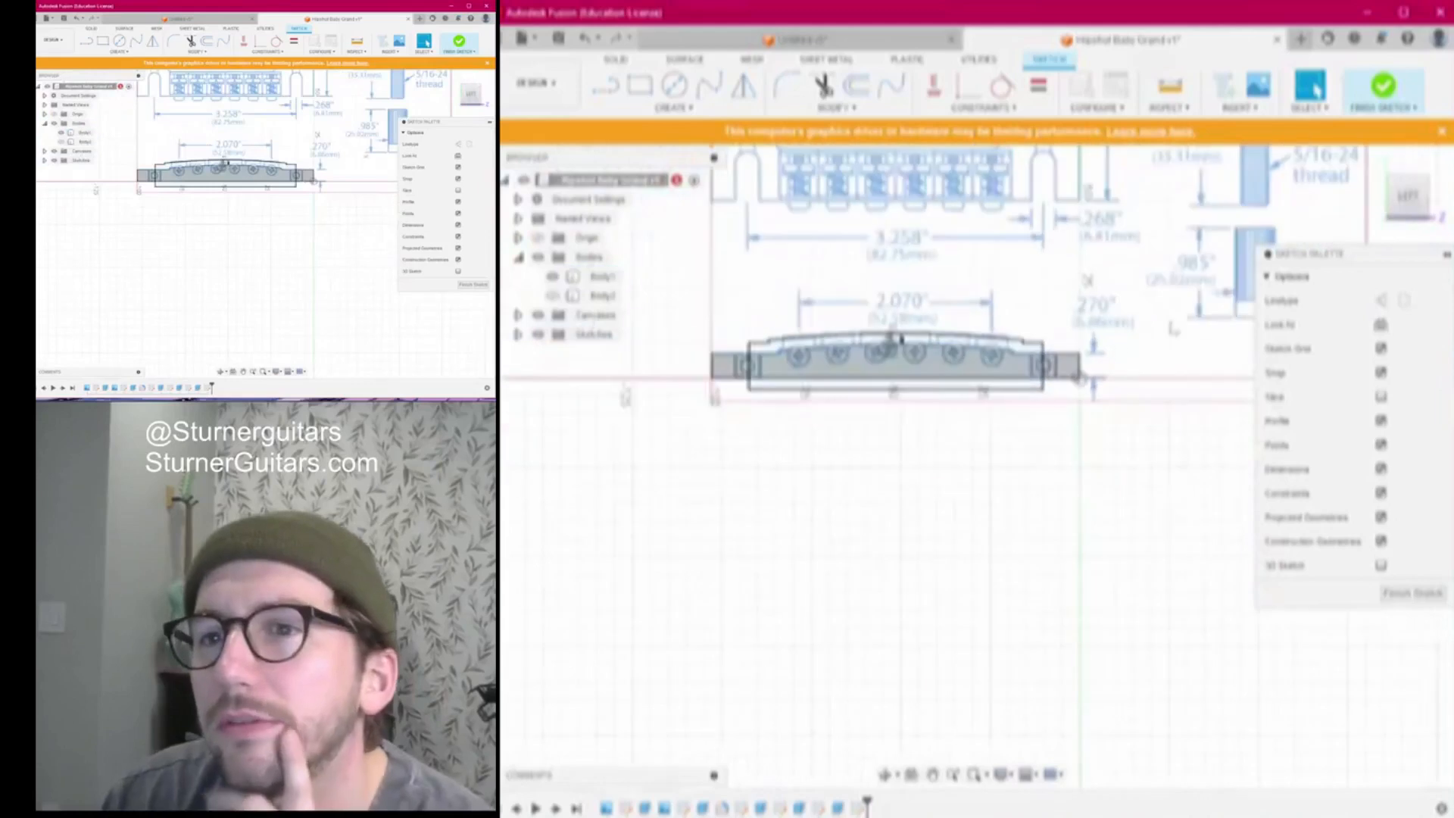
{"action": "middle_click_drag", "start_coordinate": [897, 337], "coordinate": [886, 527], "text": "shift"}
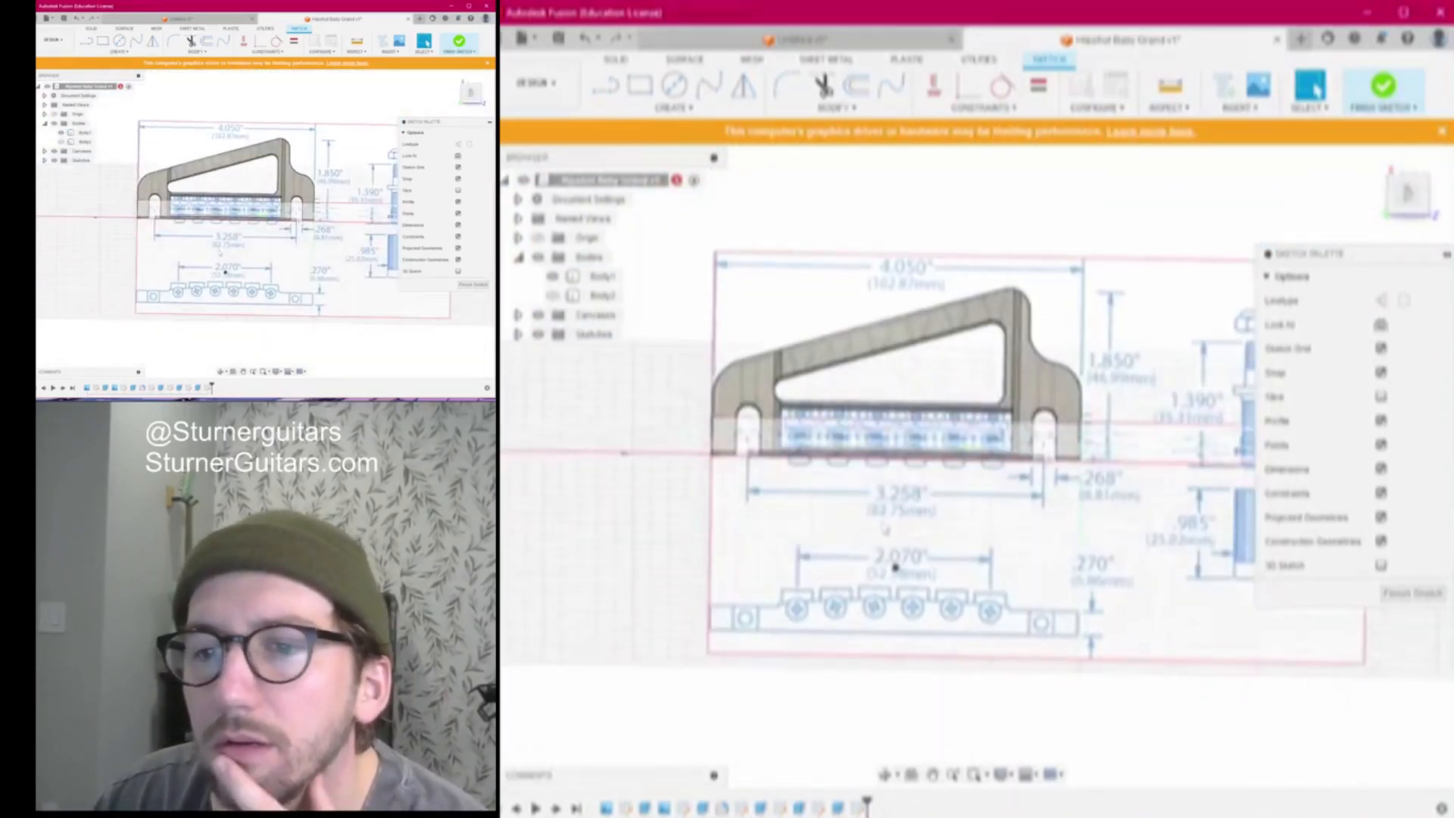
{"action": "scroll", "coordinate": [885, 524], "scroll_direction": "down", "scroll_amount": 2}
{"action": "scroll", "coordinate": [885, 513], "scroll_direction": "up", "scroll_amount": 3}
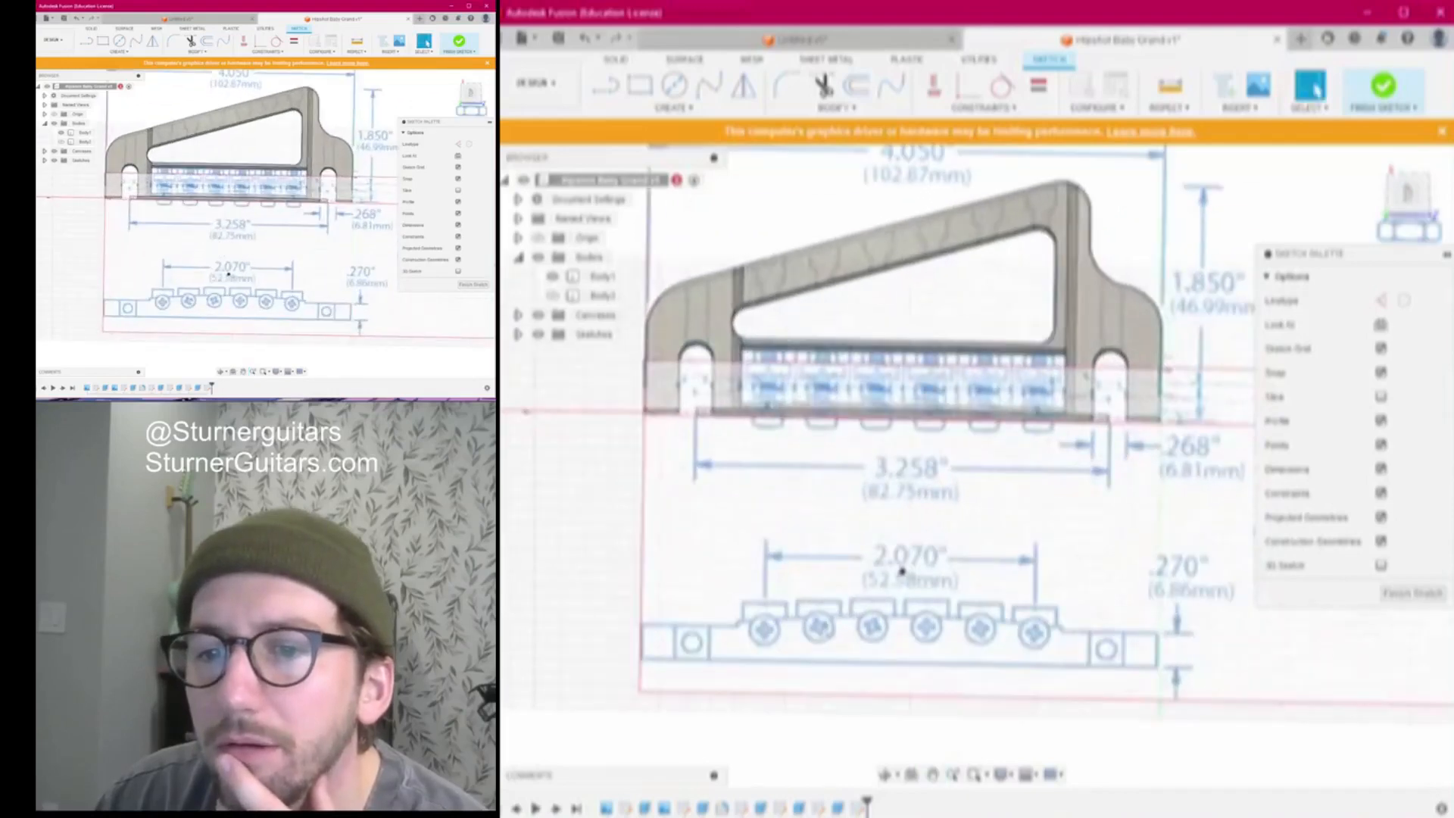
{"action": "scroll", "coordinate": [902, 570], "scroll_direction": "up", "scroll_amount": 2}
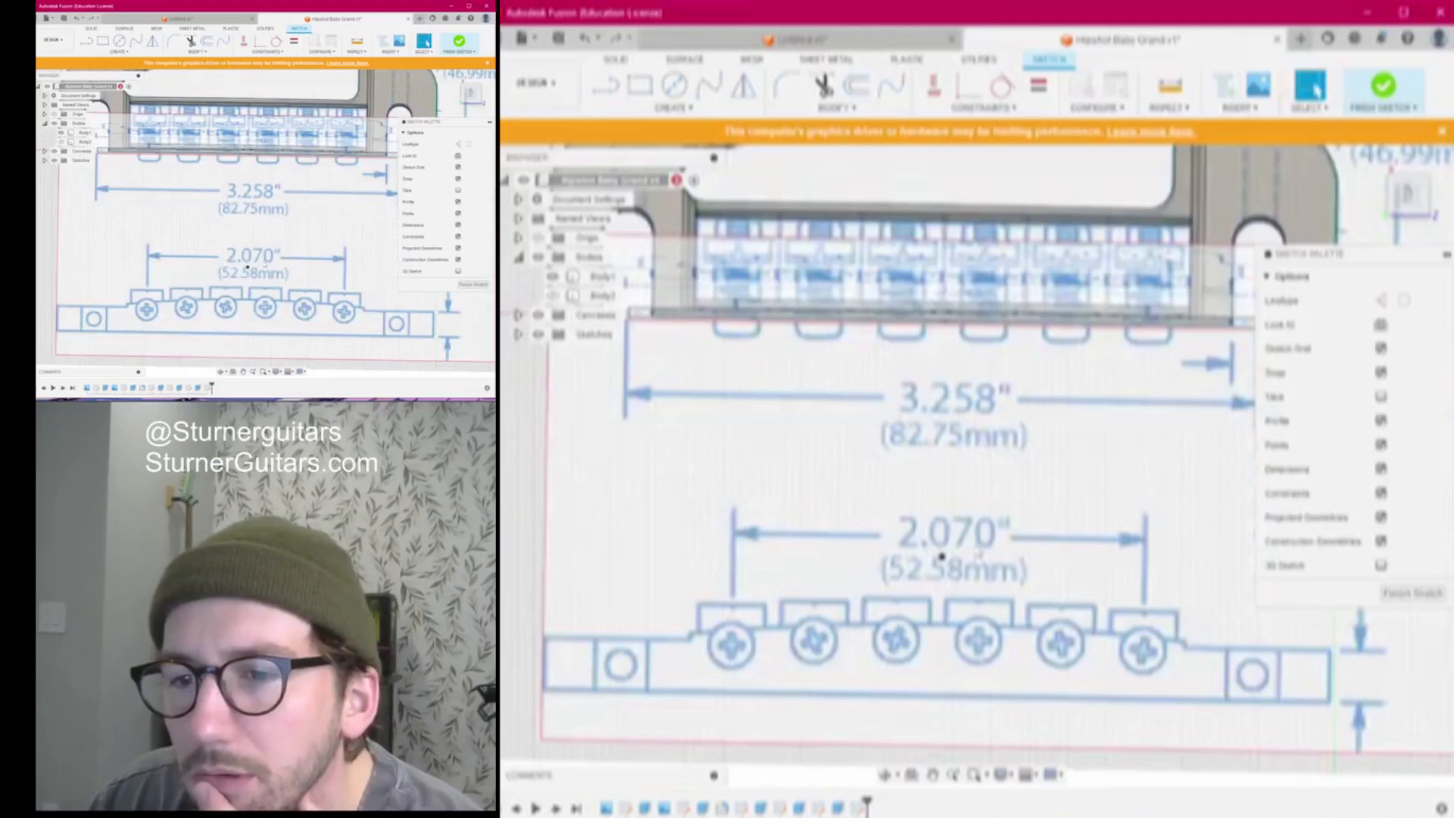
{"action": "scroll", "coordinate": [943, 556], "scroll_direction": "down", "scroll_amount": 1}
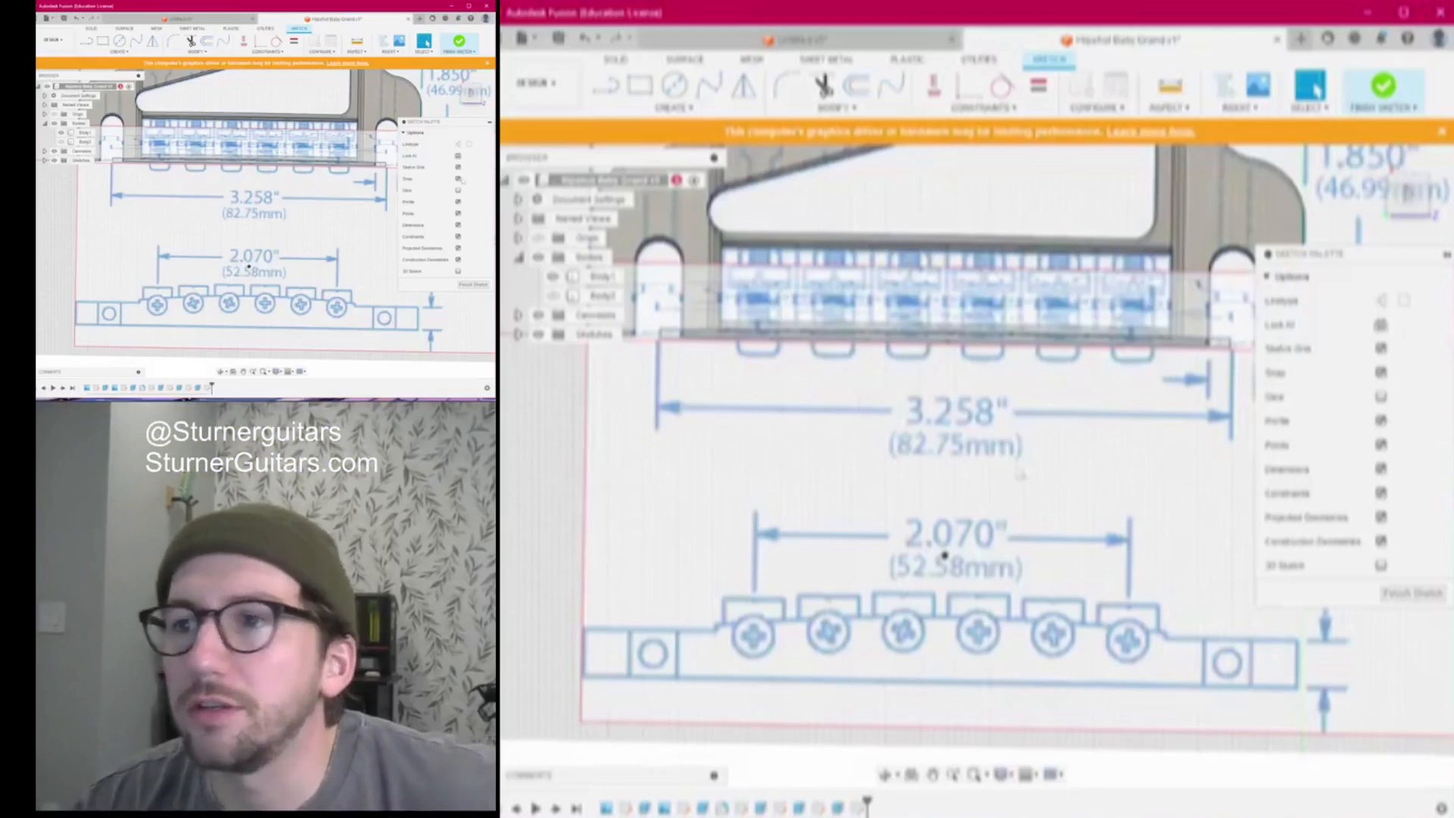
{"action": "left_click", "coordinate": [1410, 204]}
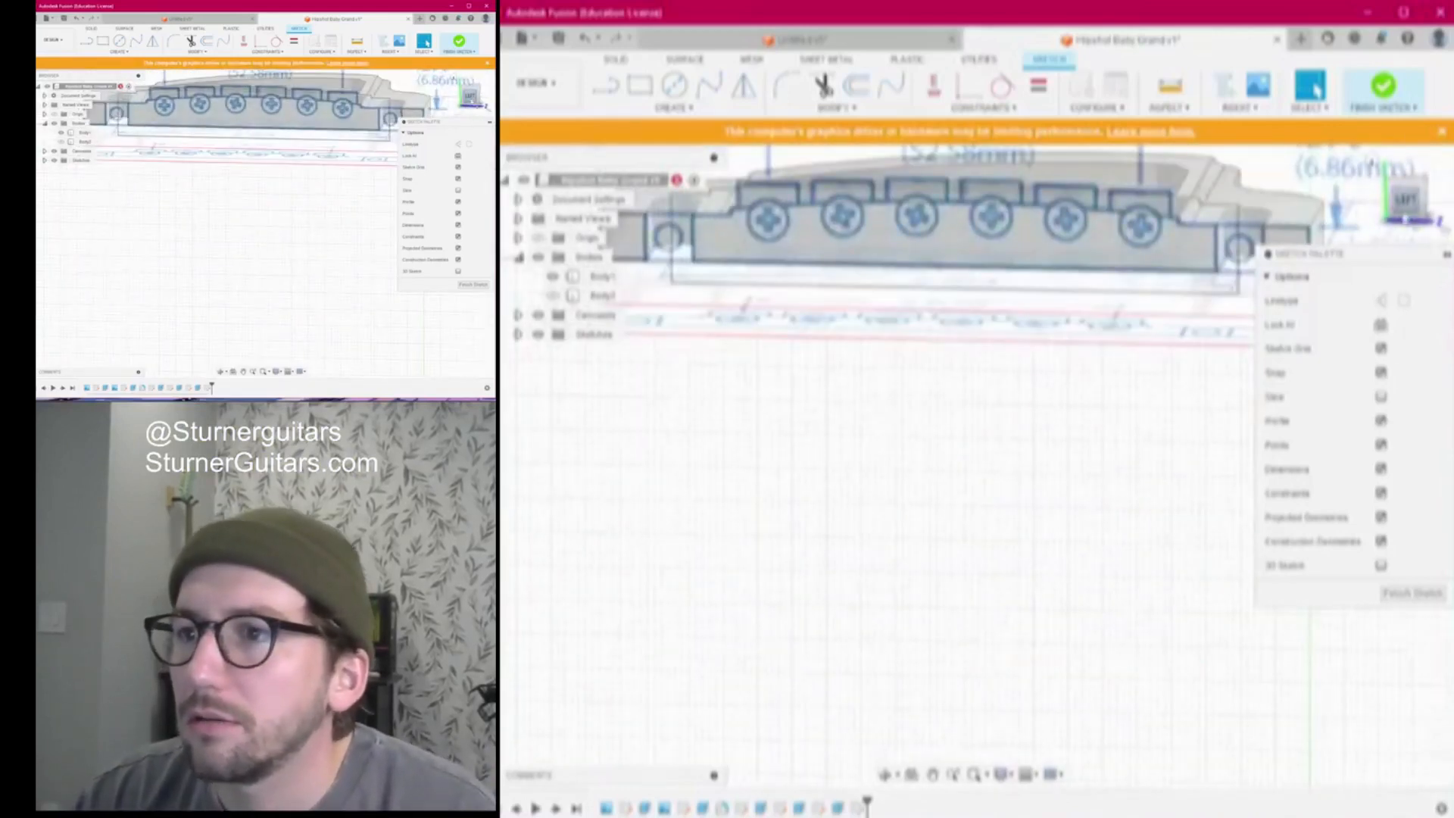
Make Body2 visible again in the browser
{"action": "middle_click_drag", "start_coordinate": [1000, 493], "coordinate": [919, 746]}
{"action": "scroll", "coordinate": [947, 597], "scroll_direction": "up", "scroll_amount": 4}
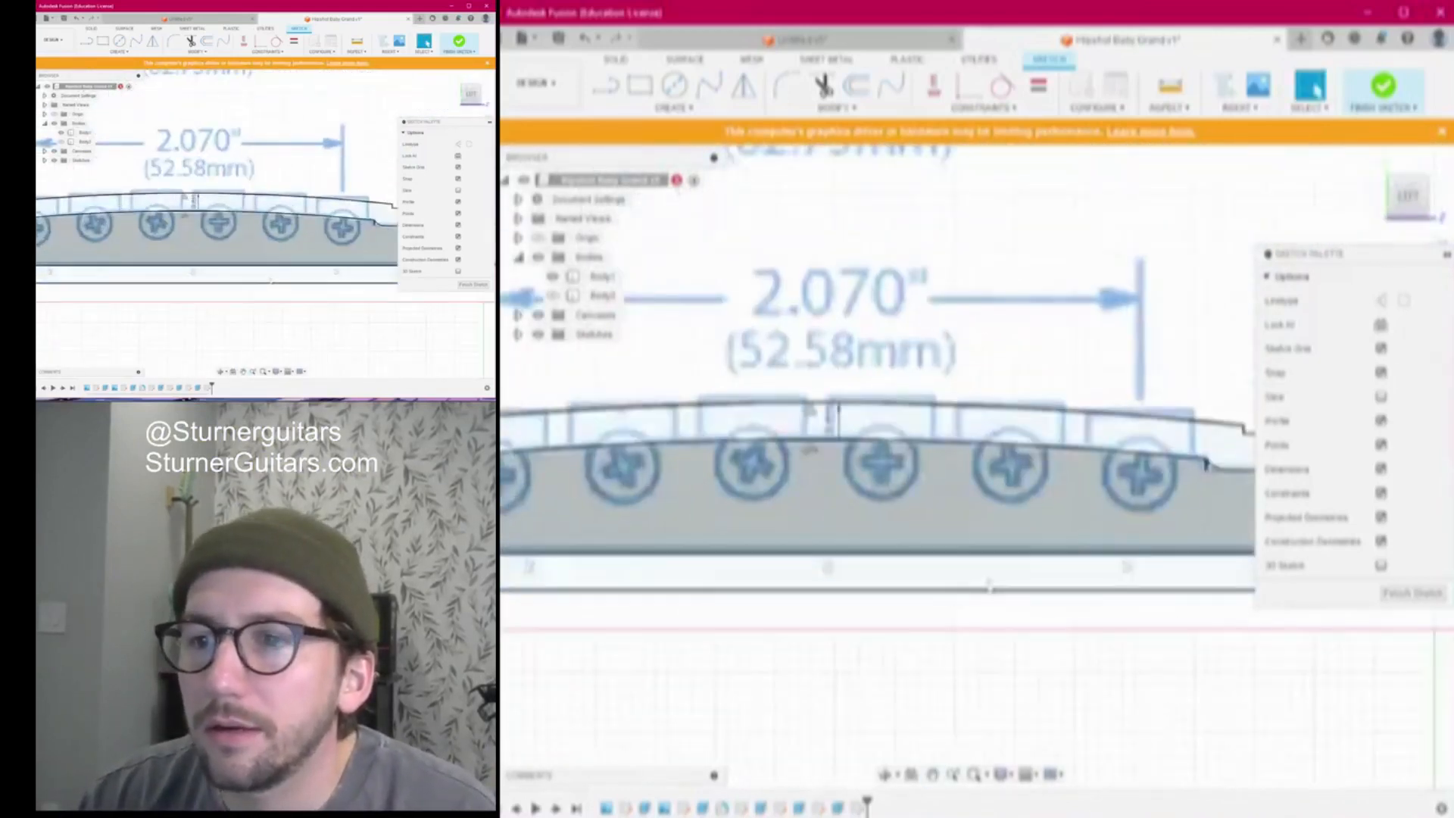
{"action": "scroll", "coordinate": [1151, 534], "scroll_direction": "down", "scroll_amount": 3}
{"action": "scroll", "coordinate": [1159, 535], "scroll_direction": "up", "scroll_amount": 3}
{"action": "left_click", "coordinate": [556, 296]}
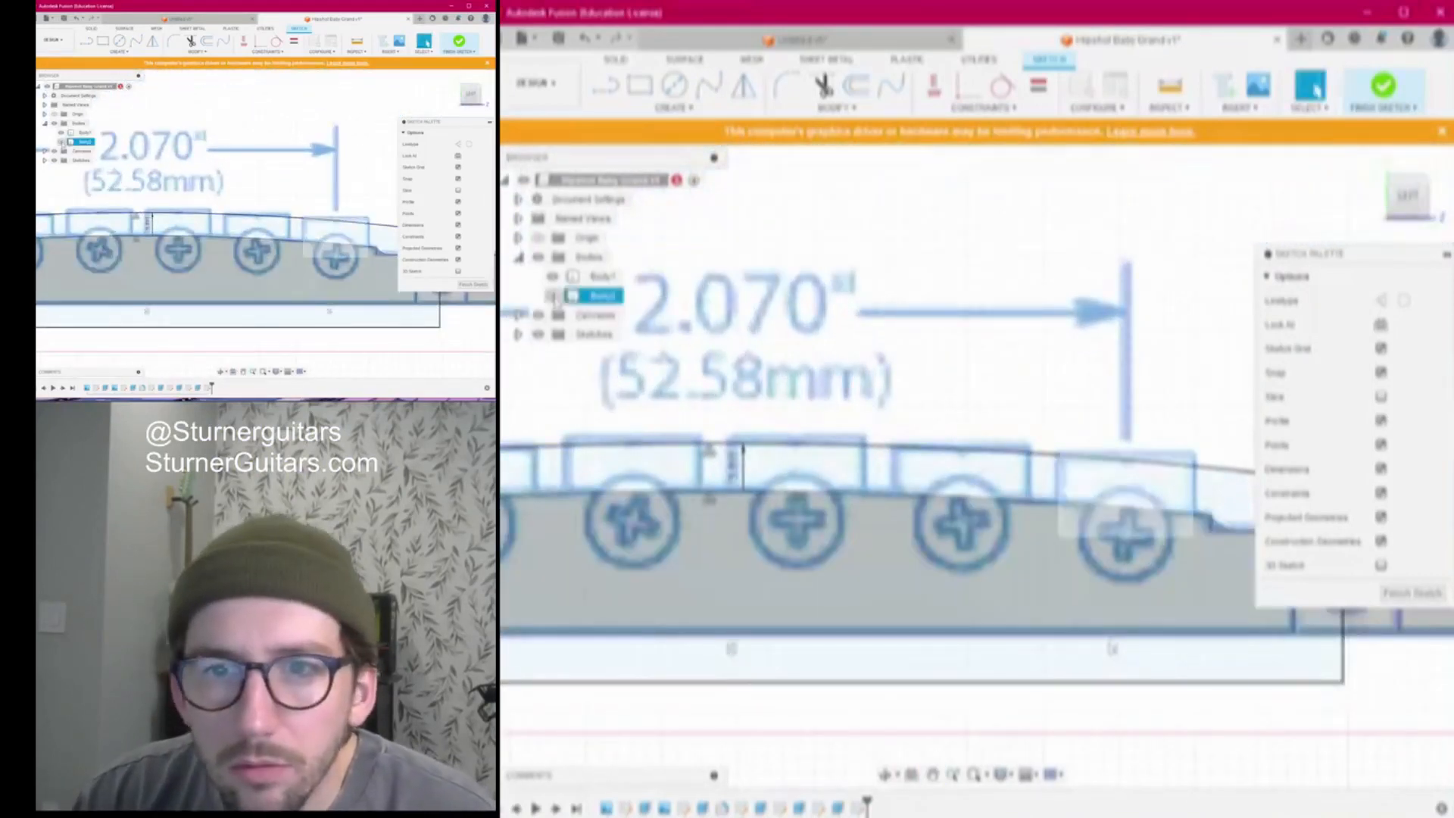
{"action": "left_click", "coordinate": [556, 297]}
Zoom onto a saddle and pick its rectangular face for projection
{"action": "scroll", "coordinate": [1122, 504], "scroll_direction": "down", "scroll_amount": 2}
{"action": "mouse_move", "coordinate": [1122, 504]}
{"action": "middle_mouse_down"}
{"action": "mouse_move", "coordinate": [1036, 537]}
{"action": "mouse_move", "coordinate": [1106, 453]}
{"action": "mouse_move", "coordinate": [1114, 468]}
{"action": "mouse_move", "coordinate": [901, 598]}
{"action": "middle_mouse_up"}
{"action": "scroll", "coordinate": [1106, 453], "scroll_direction": "up", "scroll_amount": 4}
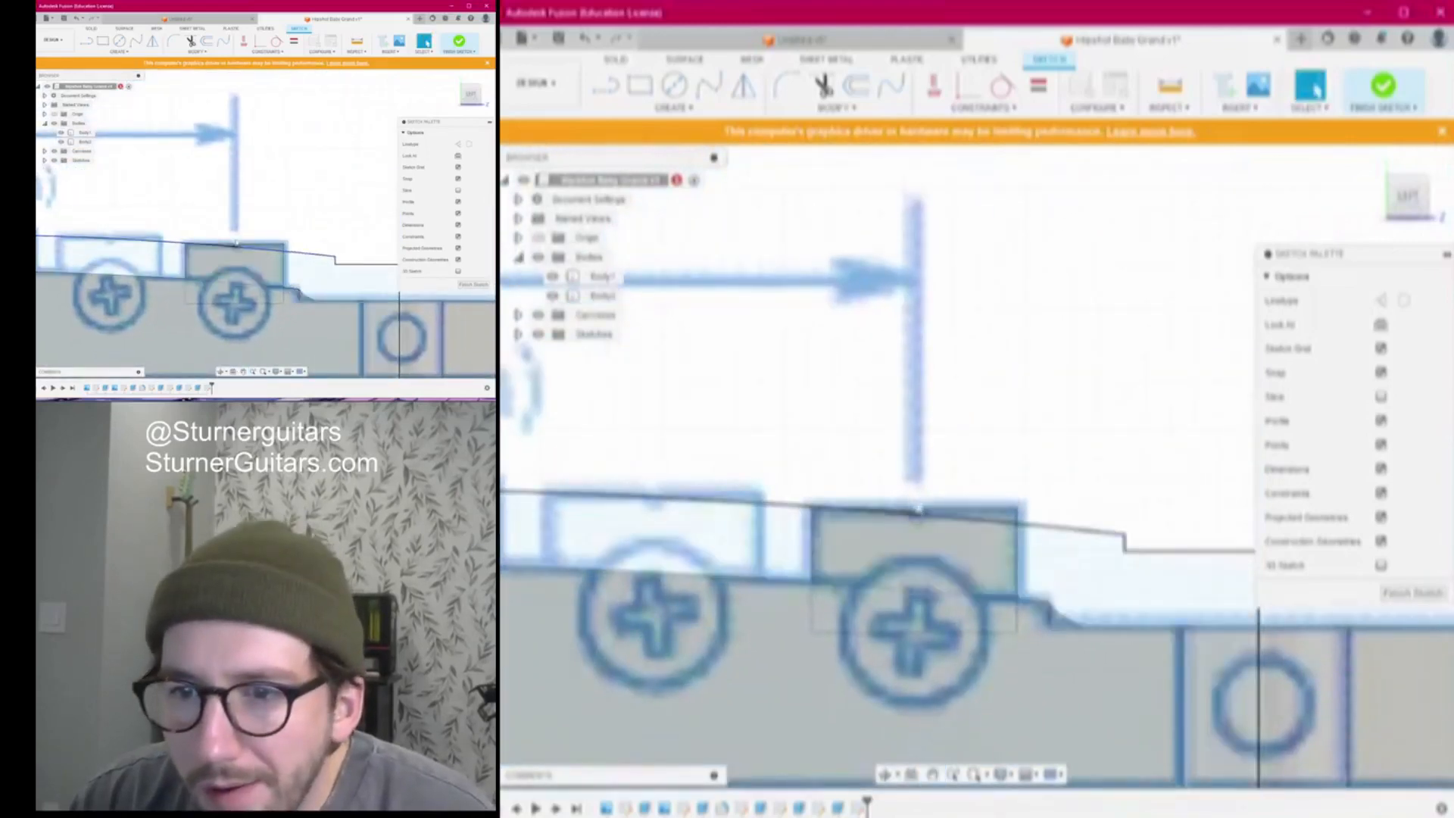
{"action": "scroll", "coordinate": [918, 553], "scroll_direction": "up", "scroll_amount": 5}
{"action": "mouse_move", "coordinate": [939, 485]}
{"action": "middle_mouse_down"}
{"action": "mouse_move", "coordinate": [1025, 393]}
{"action": "mouse_move", "coordinate": [1071, 396]}
{"action": "middle_mouse_up"}
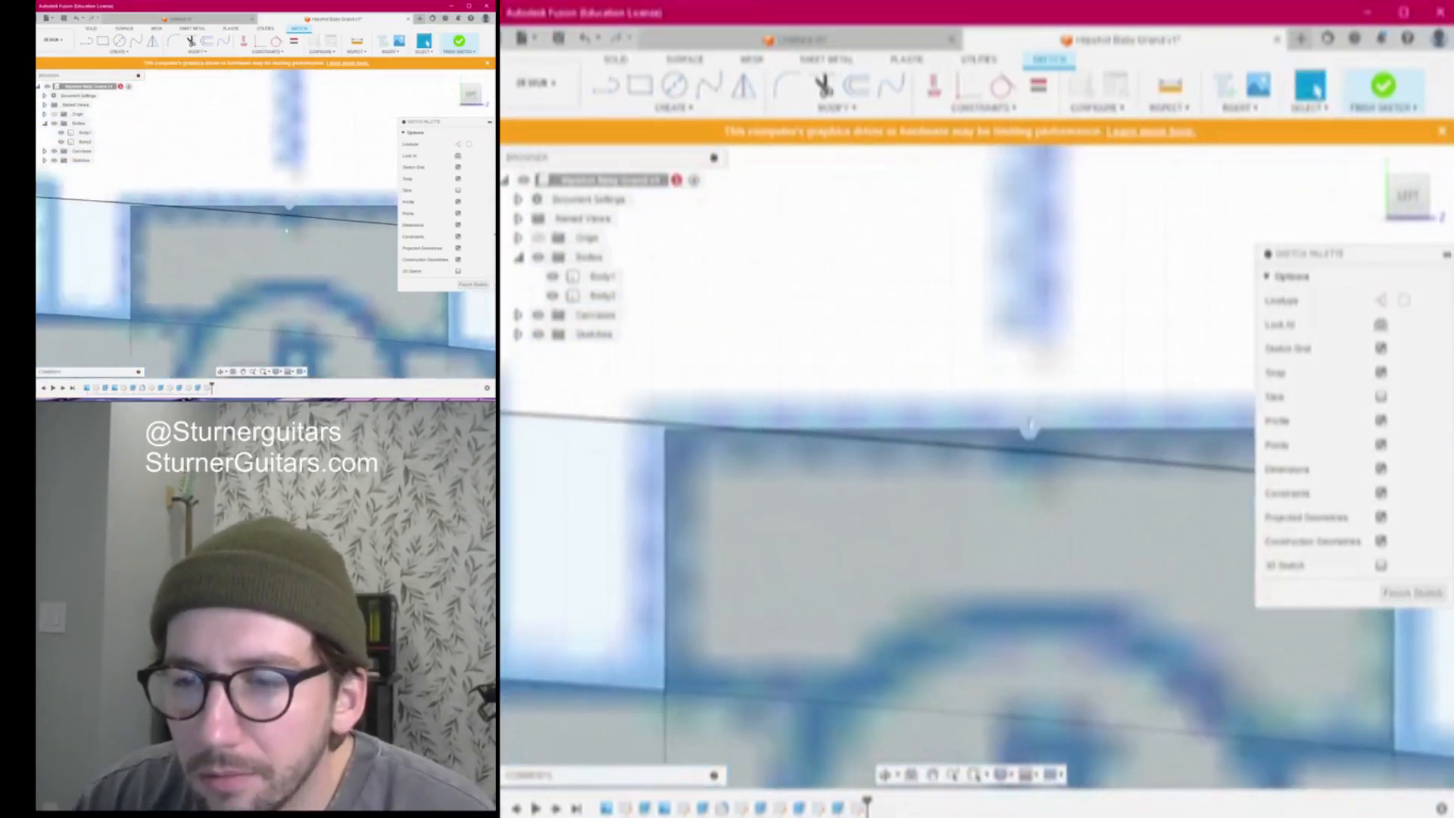
{"action": "scroll", "coordinate": [984, 522], "scroll_direction": "down", "scroll_amount": 4}
{"action": "scroll", "coordinate": [985, 522], "scroll_direction": "up", "scroll_amount": 5}
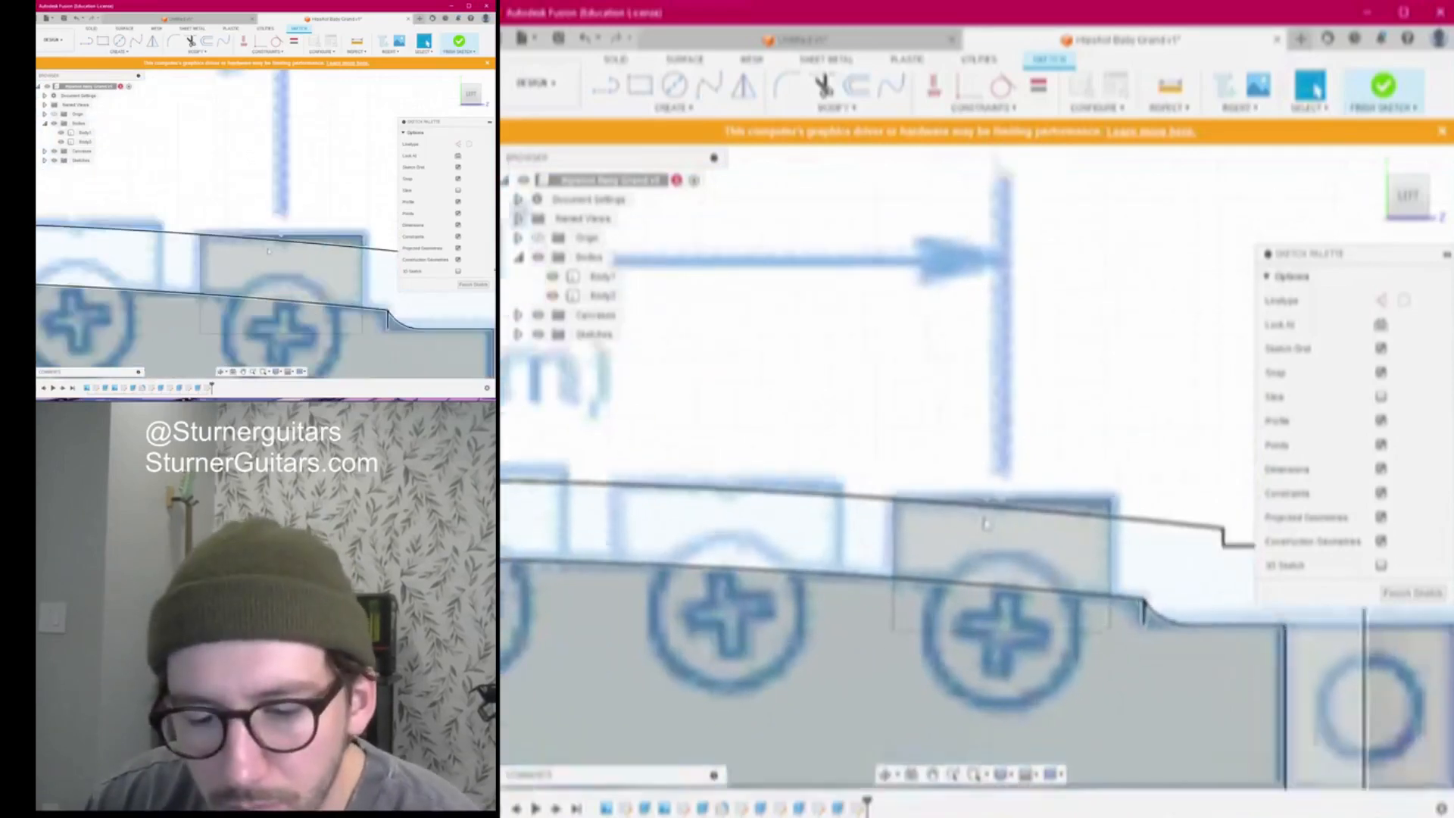
{"action": "key", "text": "p"}
{"action": "left_click", "coordinate": [1116, 477]}
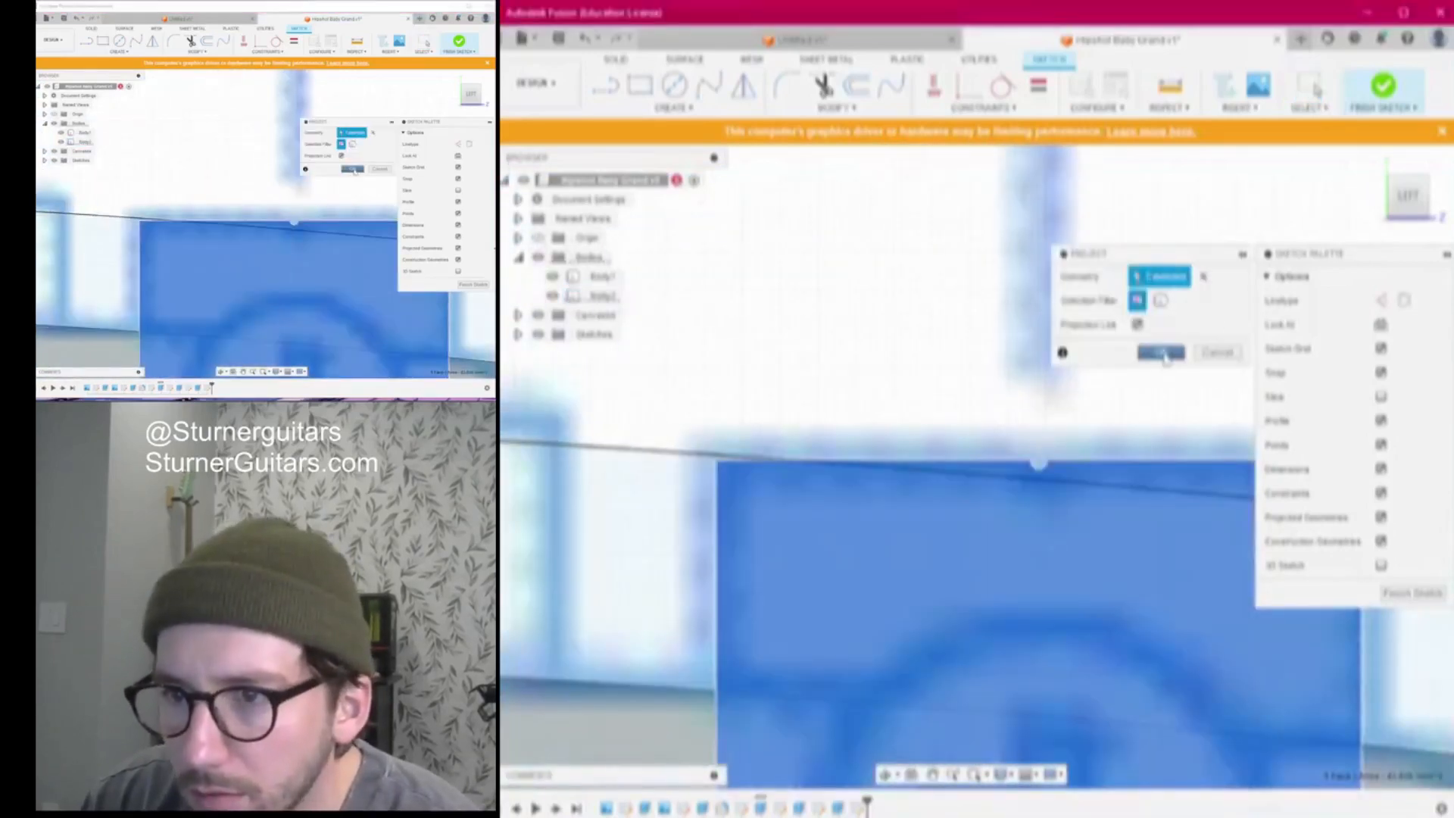
Confirm the saddle face projection and start a line on the bridge plate's top edge
{"action": "left_click", "coordinate": [1160, 352]}
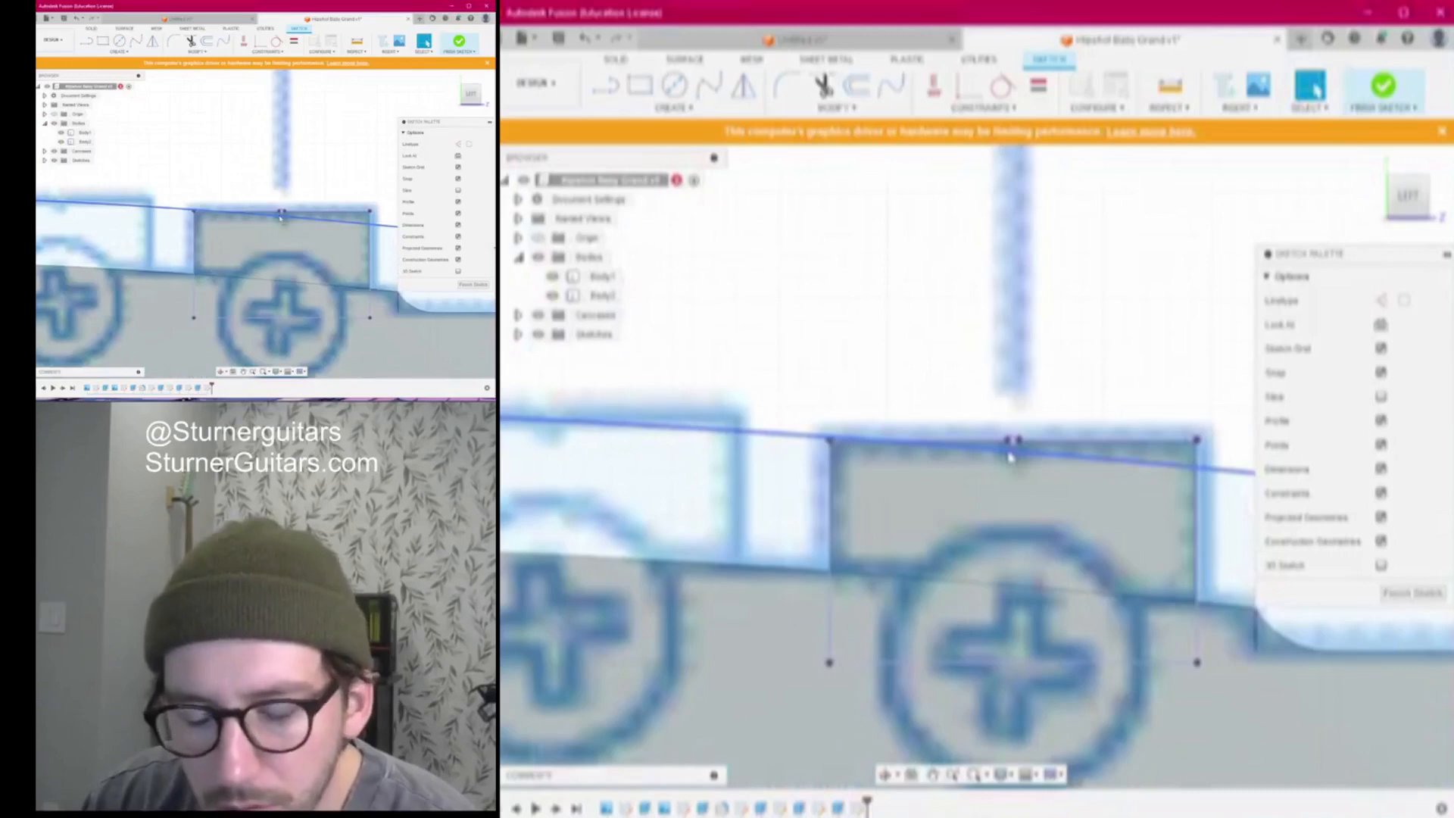
{"action": "key", "text": "l"}
{"action": "scroll", "coordinate": [1010, 455], "scroll_direction": "up", "scroll_amount": 6}
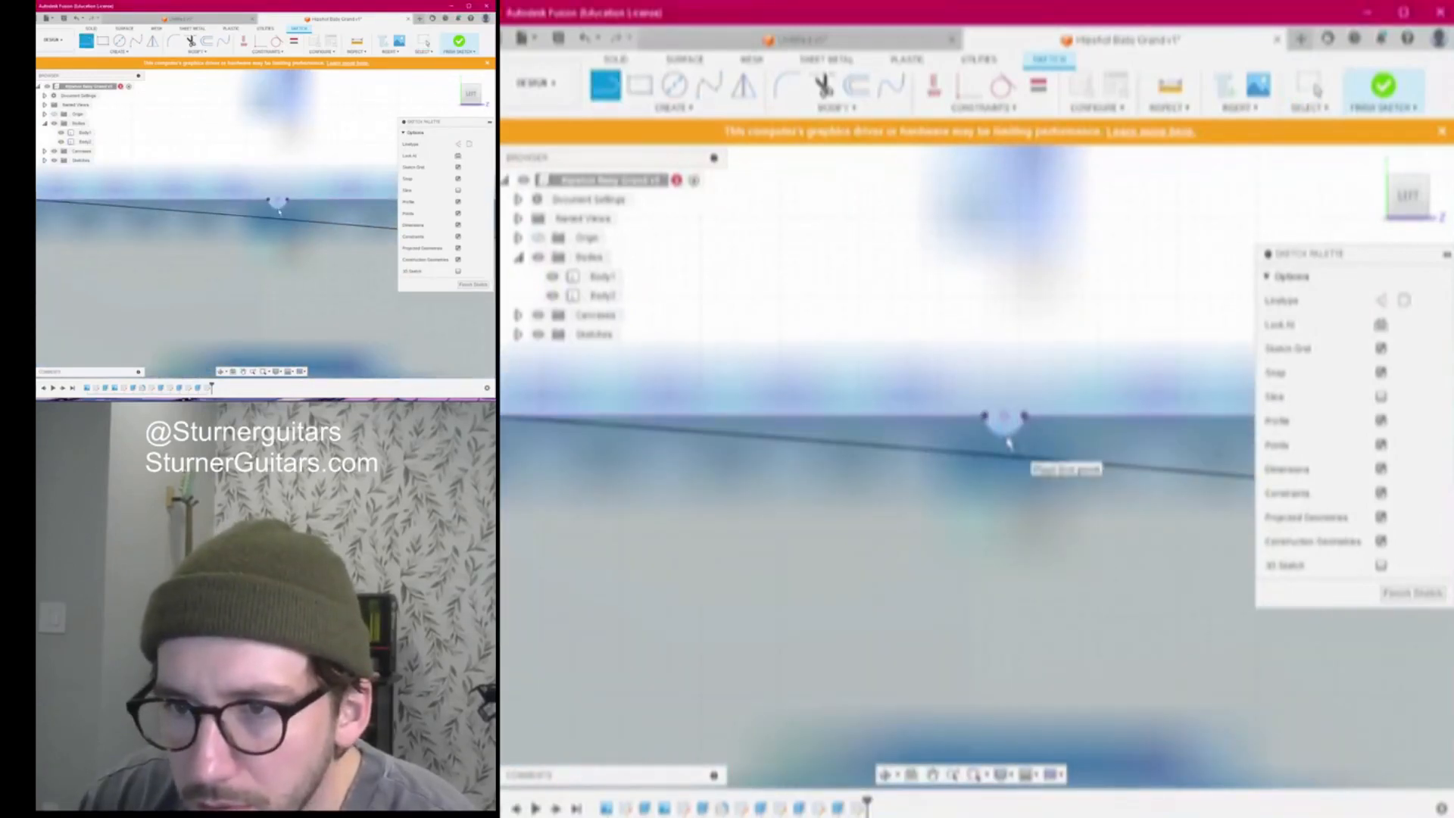
{"action": "left_click", "coordinate": [1007, 446]}
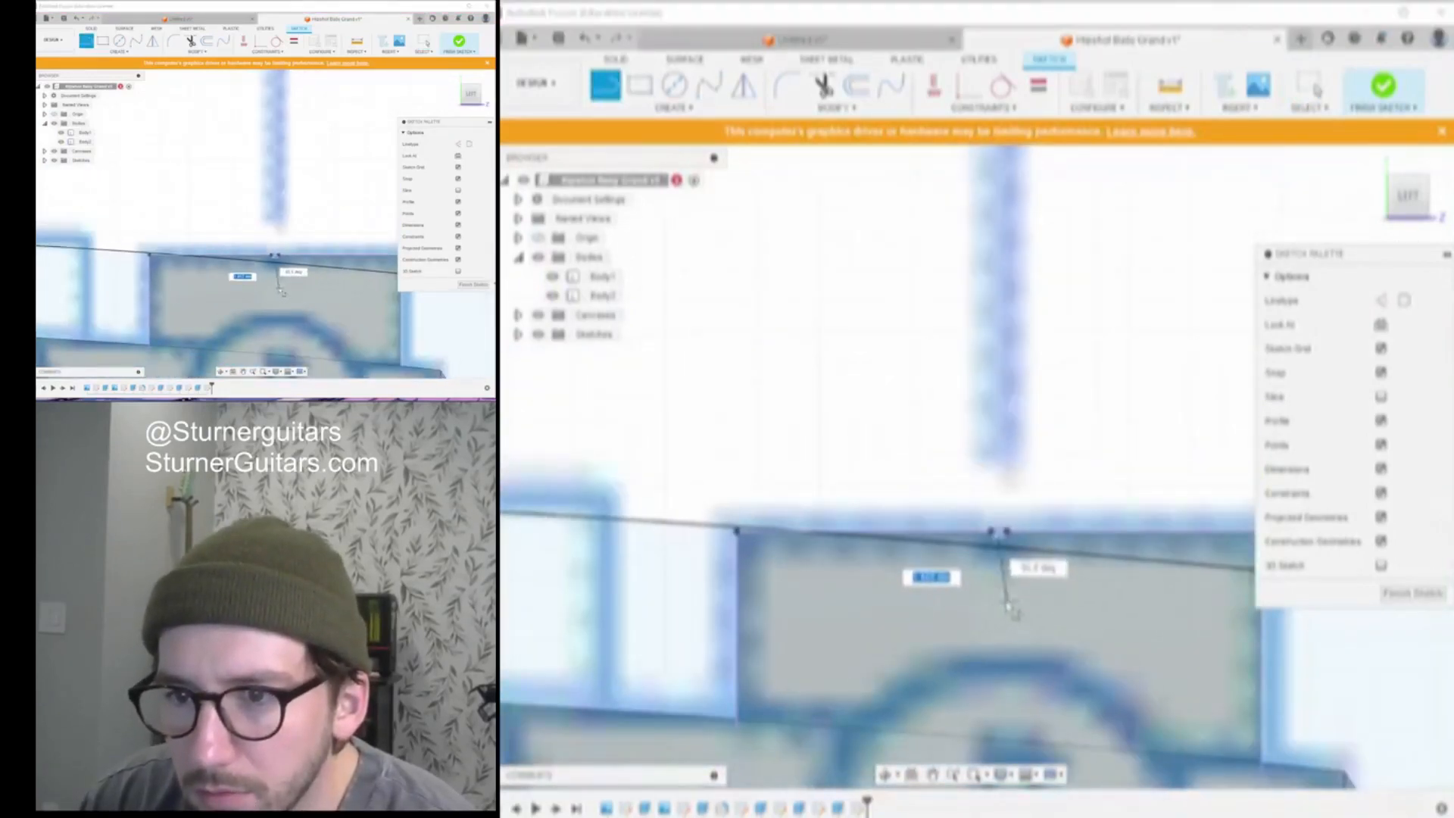
{"action": "scroll", "coordinate": [1005, 609], "scroll_direction": "down", "scroll_amount": 4}
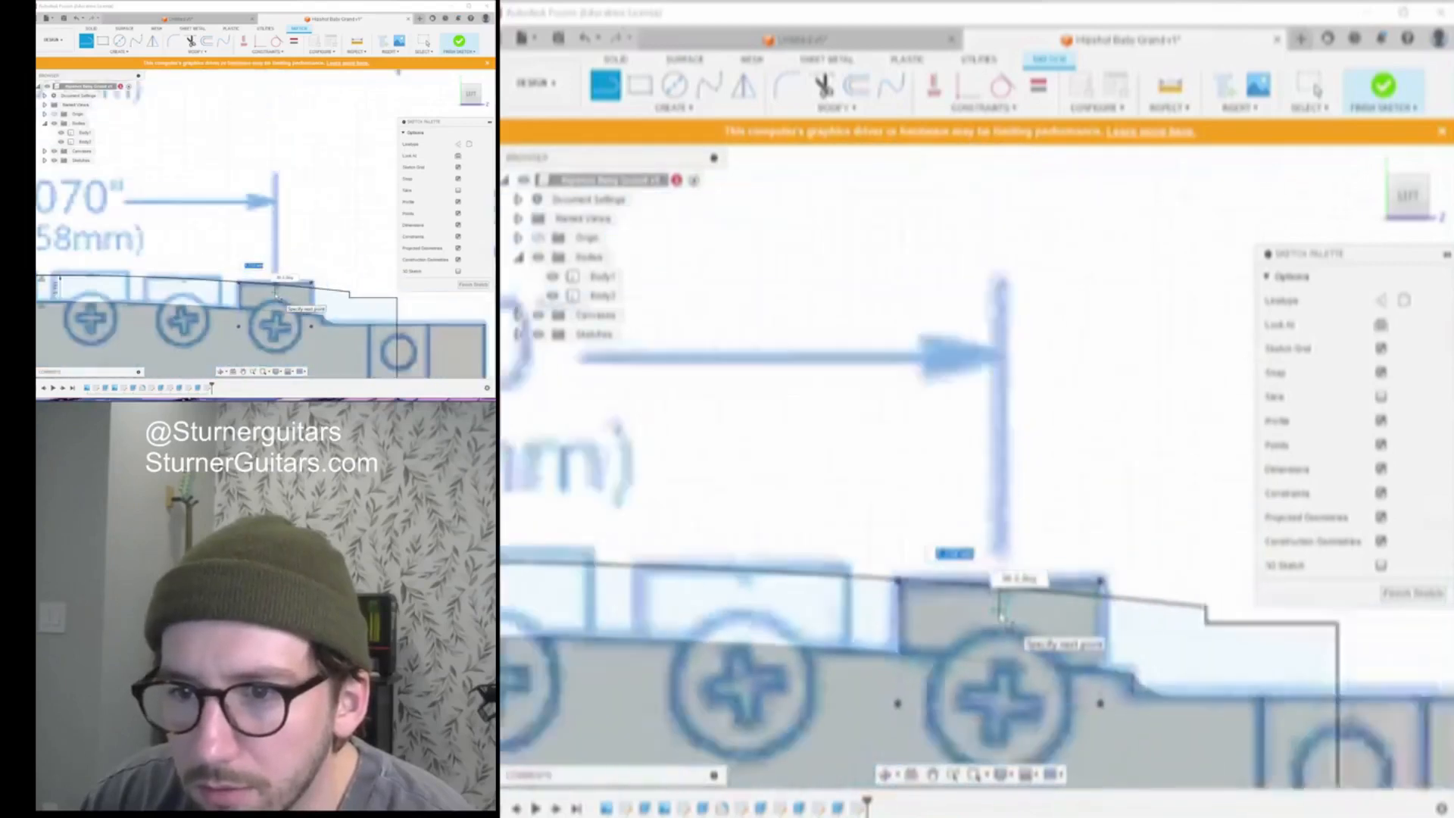
{"action": "scroll", "coordinate": [1001, 615], "scroll_direction": "down", "scroll_amount": 4}
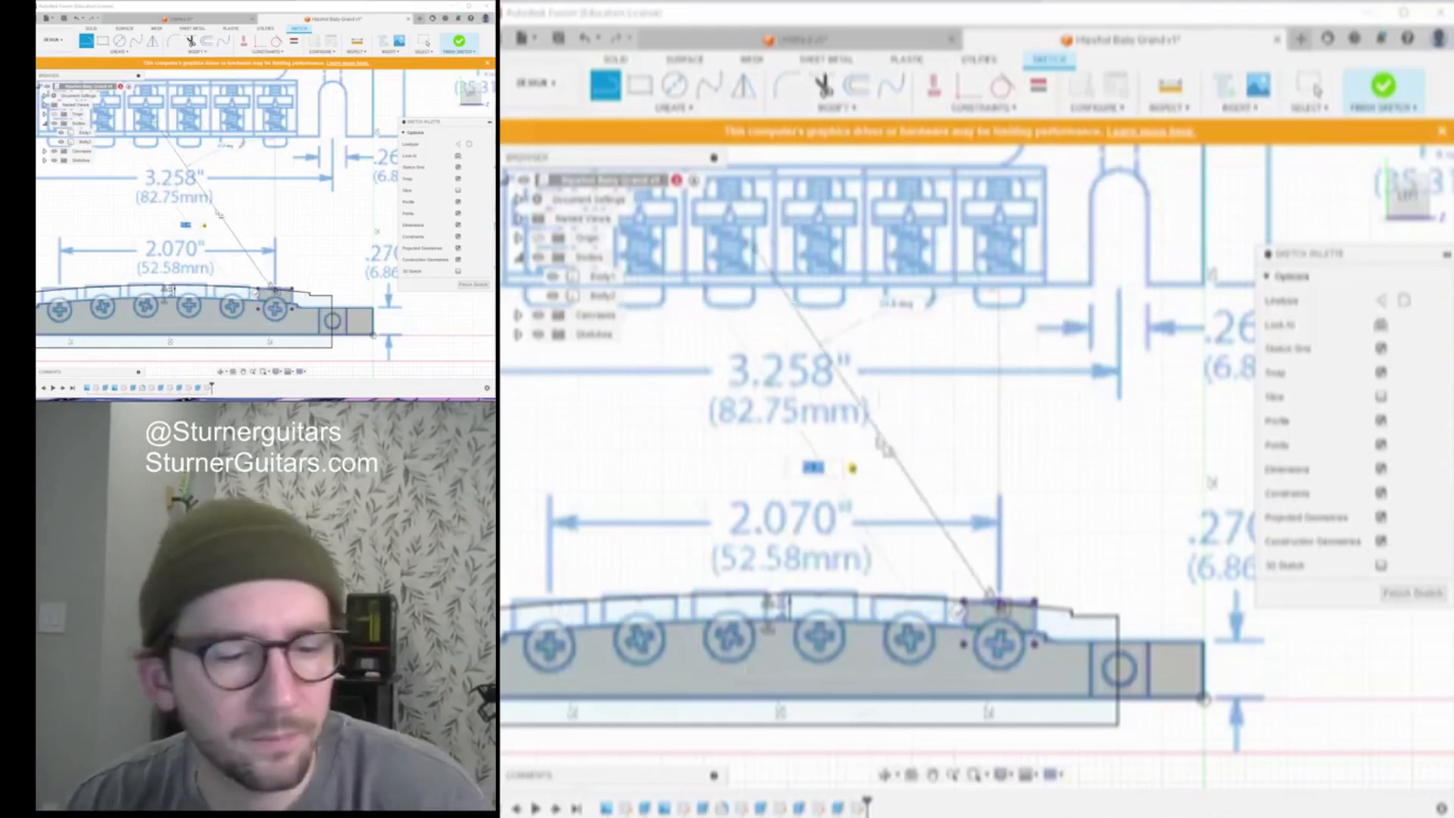
{"action": "scroll", "coordinate": [1060, 530], "scroll_direction": "up", "scroll_amount": 2}
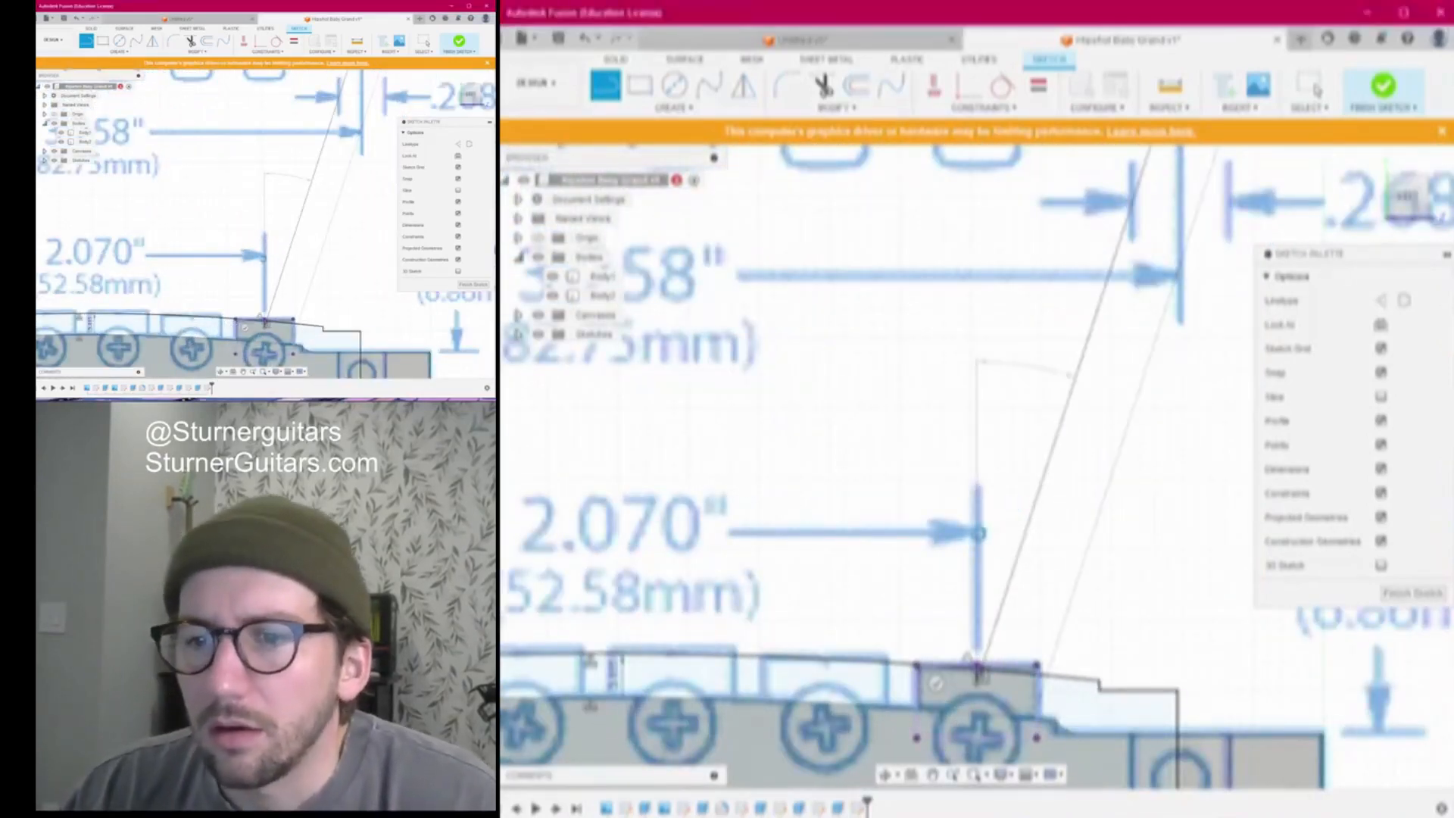
End the current line and start a new line at the saddle edge on the bridge
{"action": "key", "text": "Escape"}
{"action": "scroll", "coordinate": [941, 568], "scroll_direction": "down", "scroll_amount": 4}
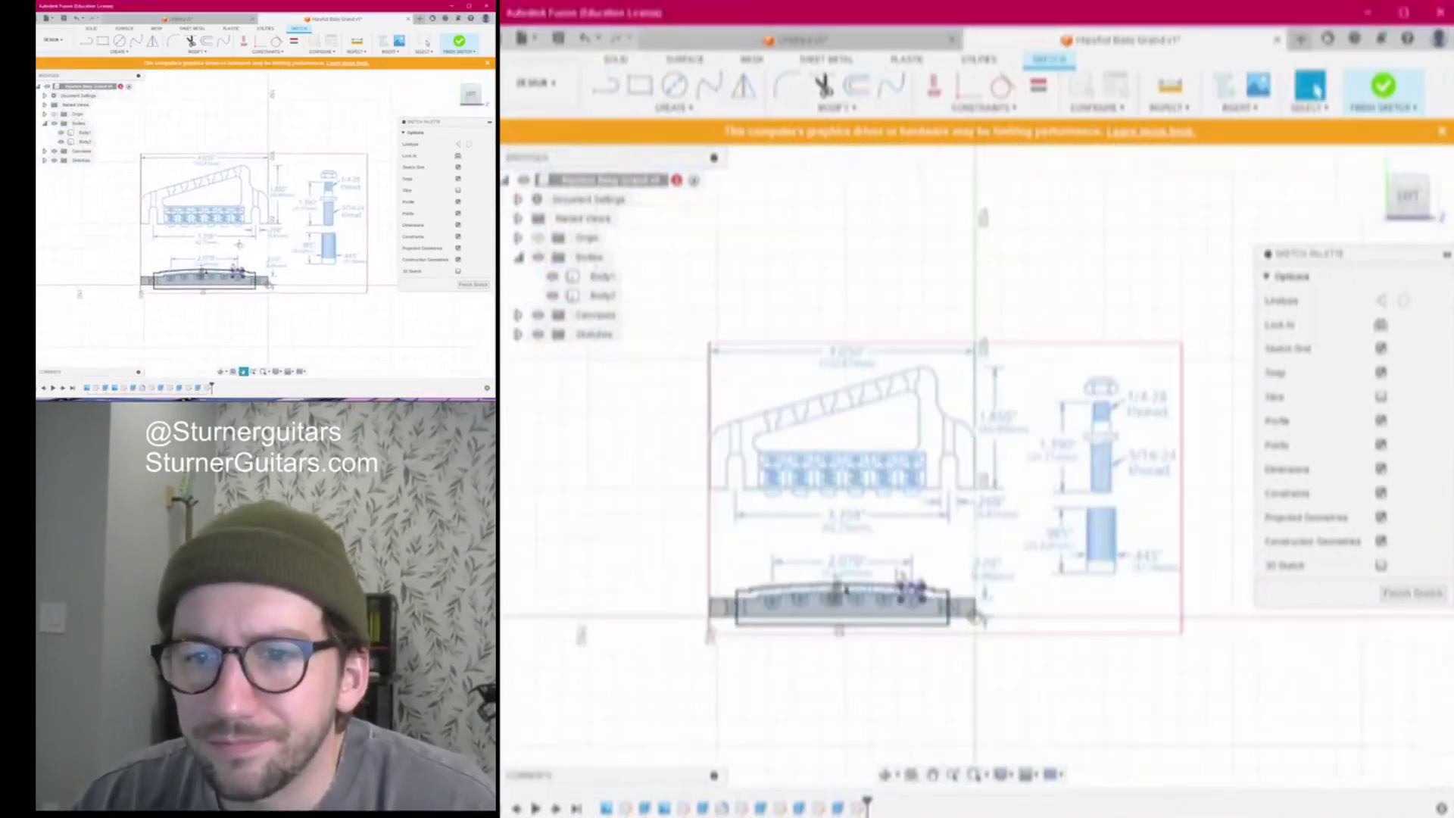
{"action": "scroll", "coordinate": [1210, 506], "scroll_direction": "up", "scroll_amount": 3}
{"action": "scroll", "coordinate": [1000, 546], "scroll_direction": "up", "scroll_amount": 2}
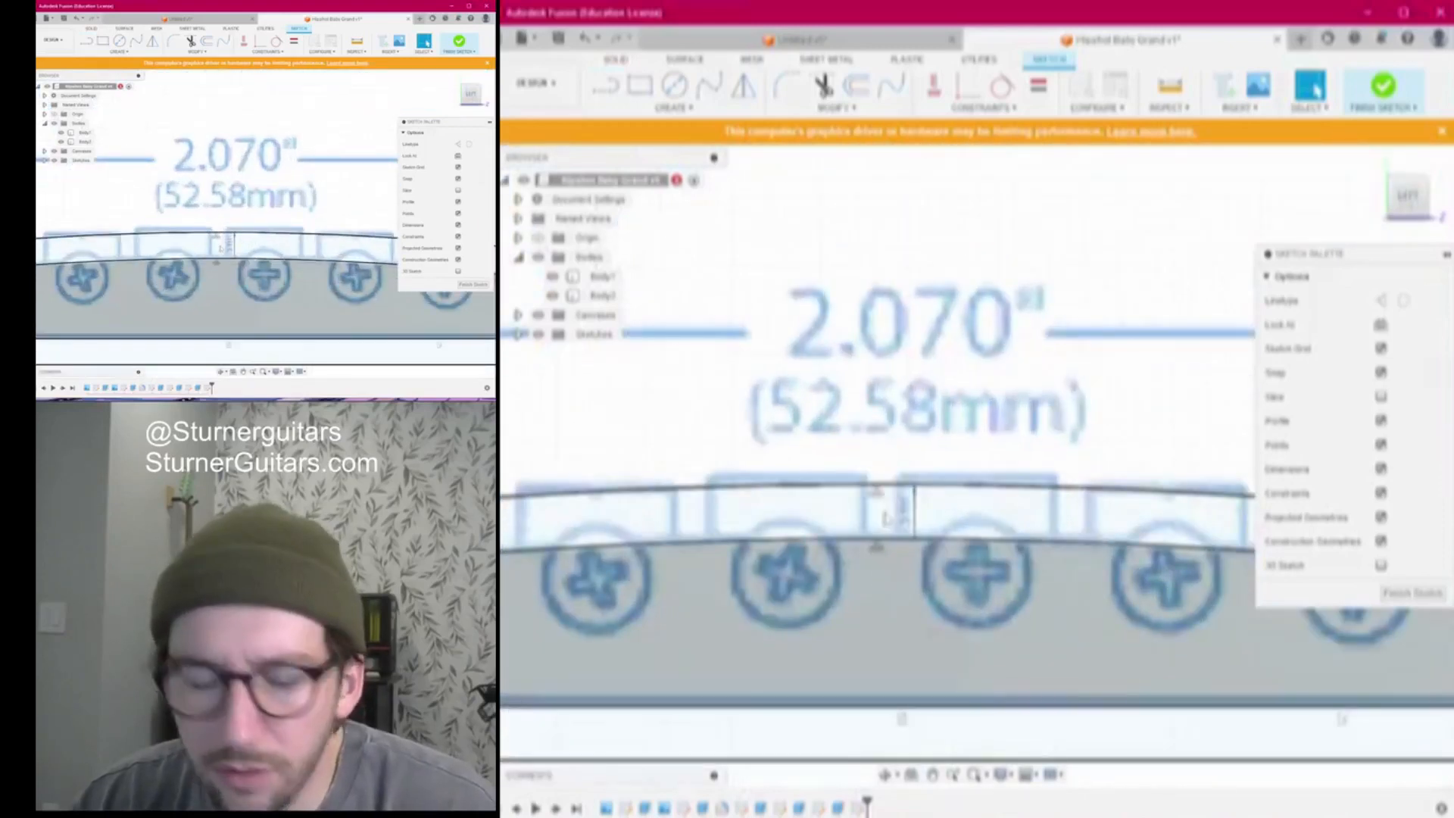
{"action": "key", "text": "l"}
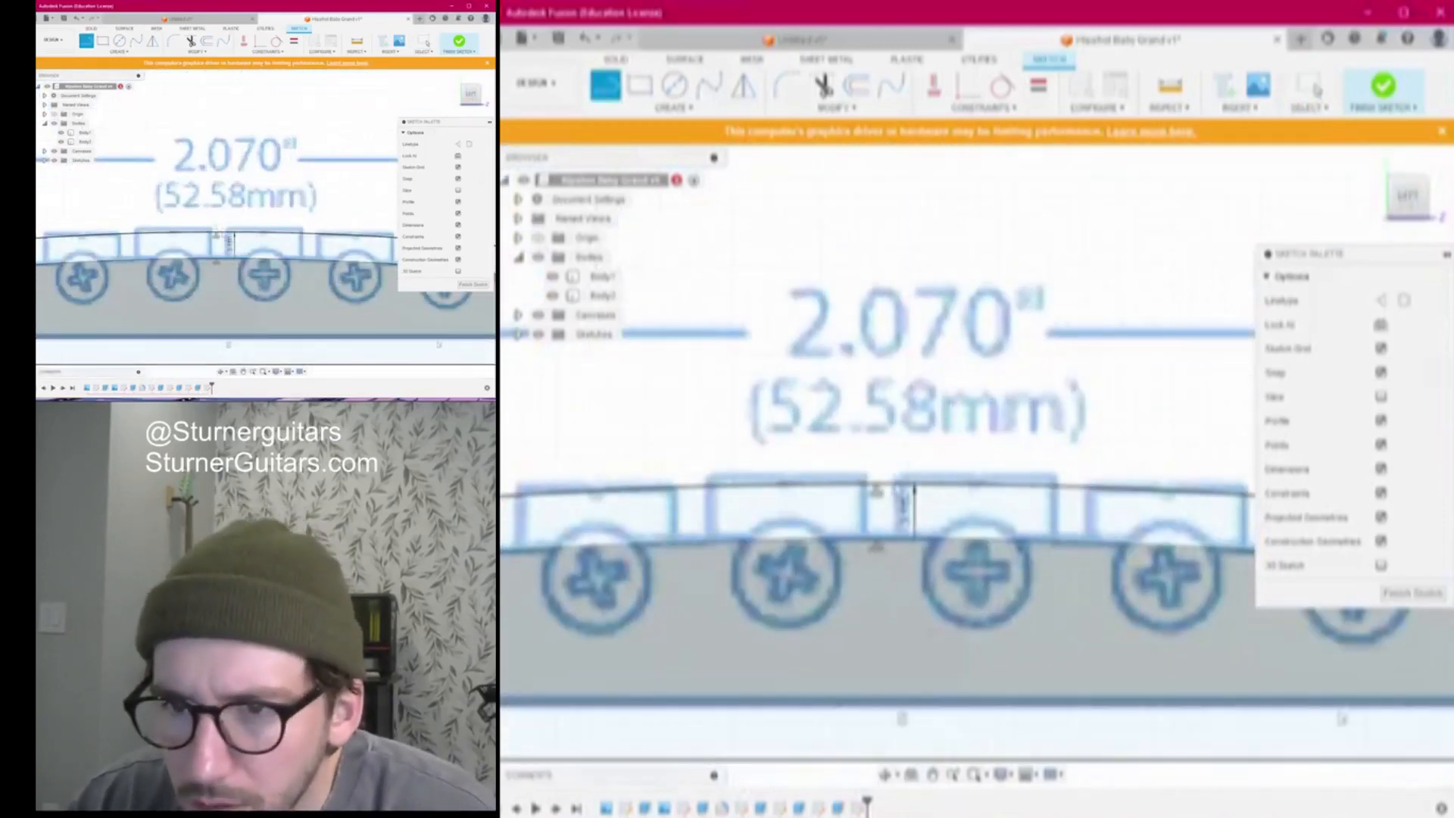
{"action": "scroll", "coordinate": [905, 503], "scroll_direction": "down", "scroll_amount": 3}
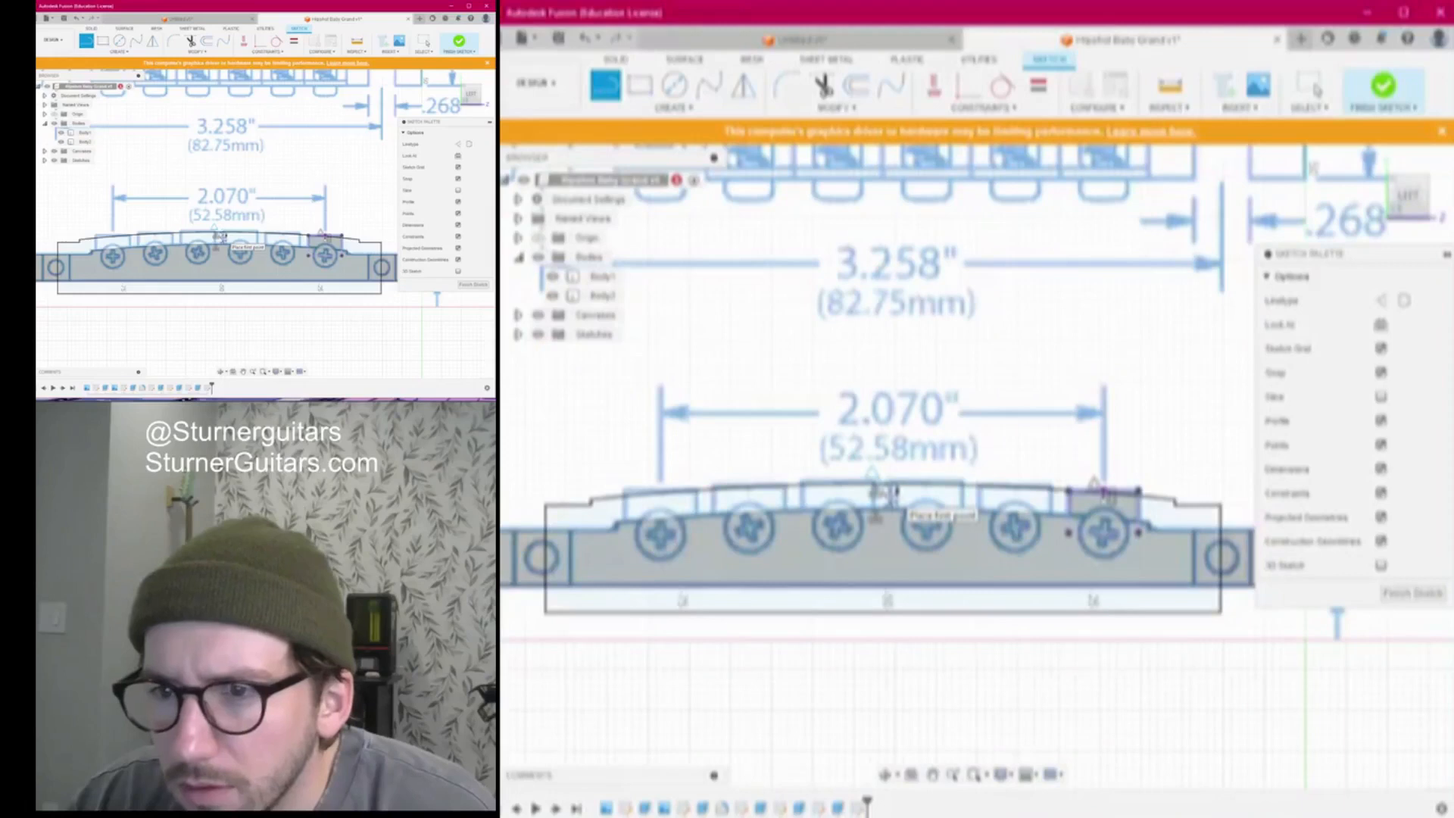
{"action": "scroll", "coordinate": [895, 492], "scroll_direction": "up", "scroll_amount": 2}
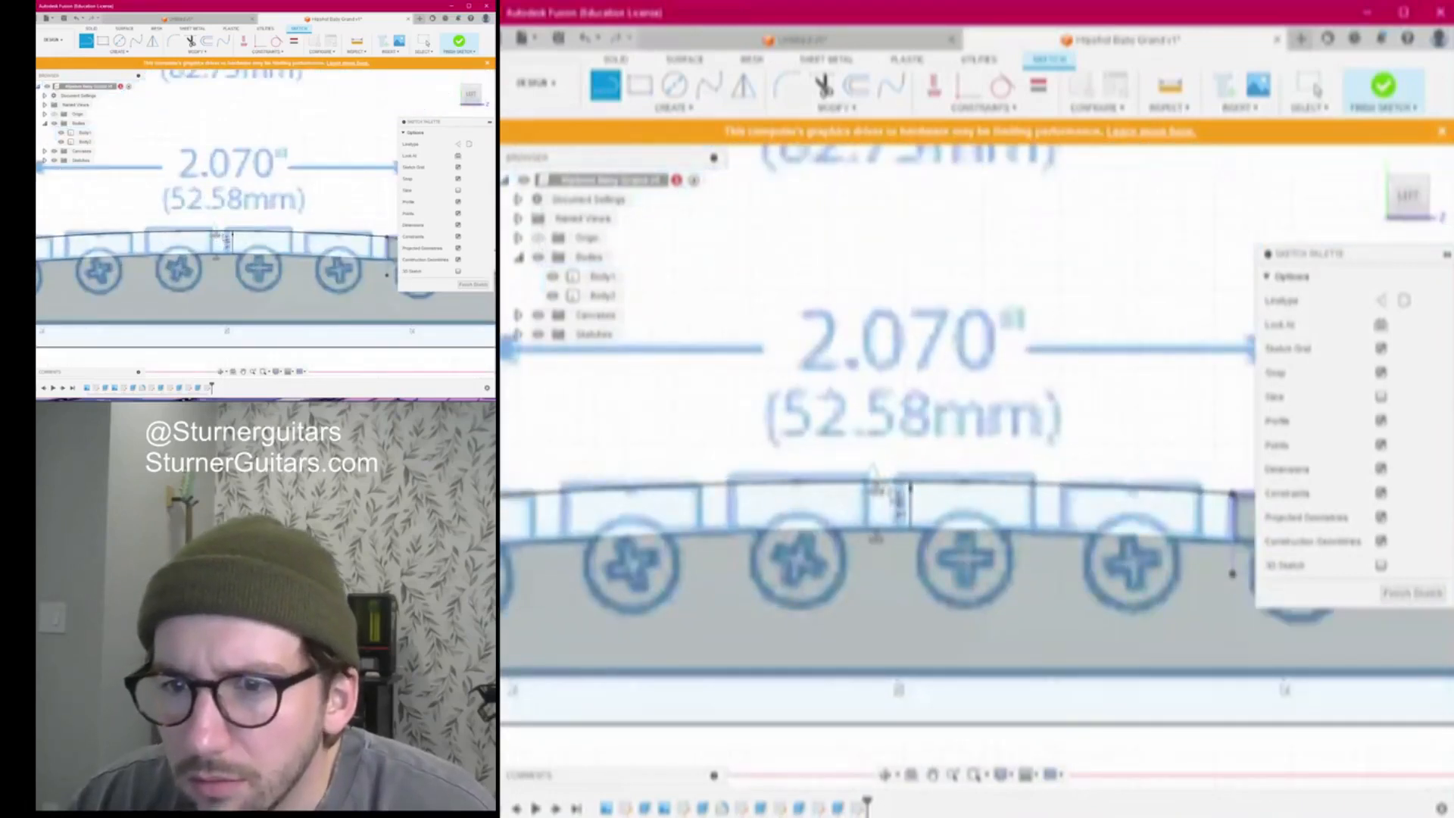
{"action": "left_click", "coordinate": [901, 496]}
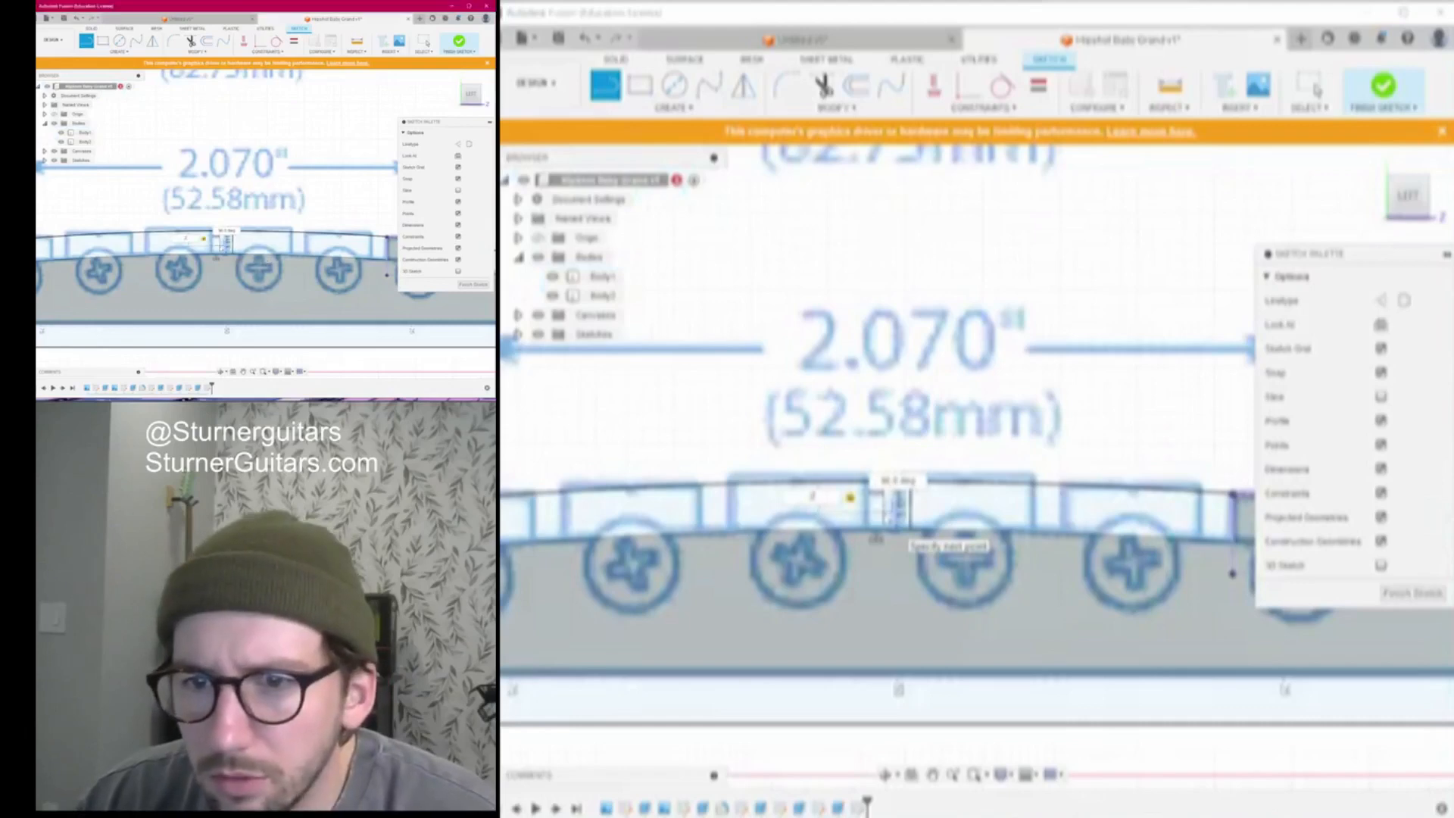
{"action": "scroll", "coordinate": [897, 504], "scroll_direction": "down", "scroll_amount": 3}
{"action": "scroll", "coordinate": [885, 511], "scroll_direction": "up", "scroll_amount": 3}
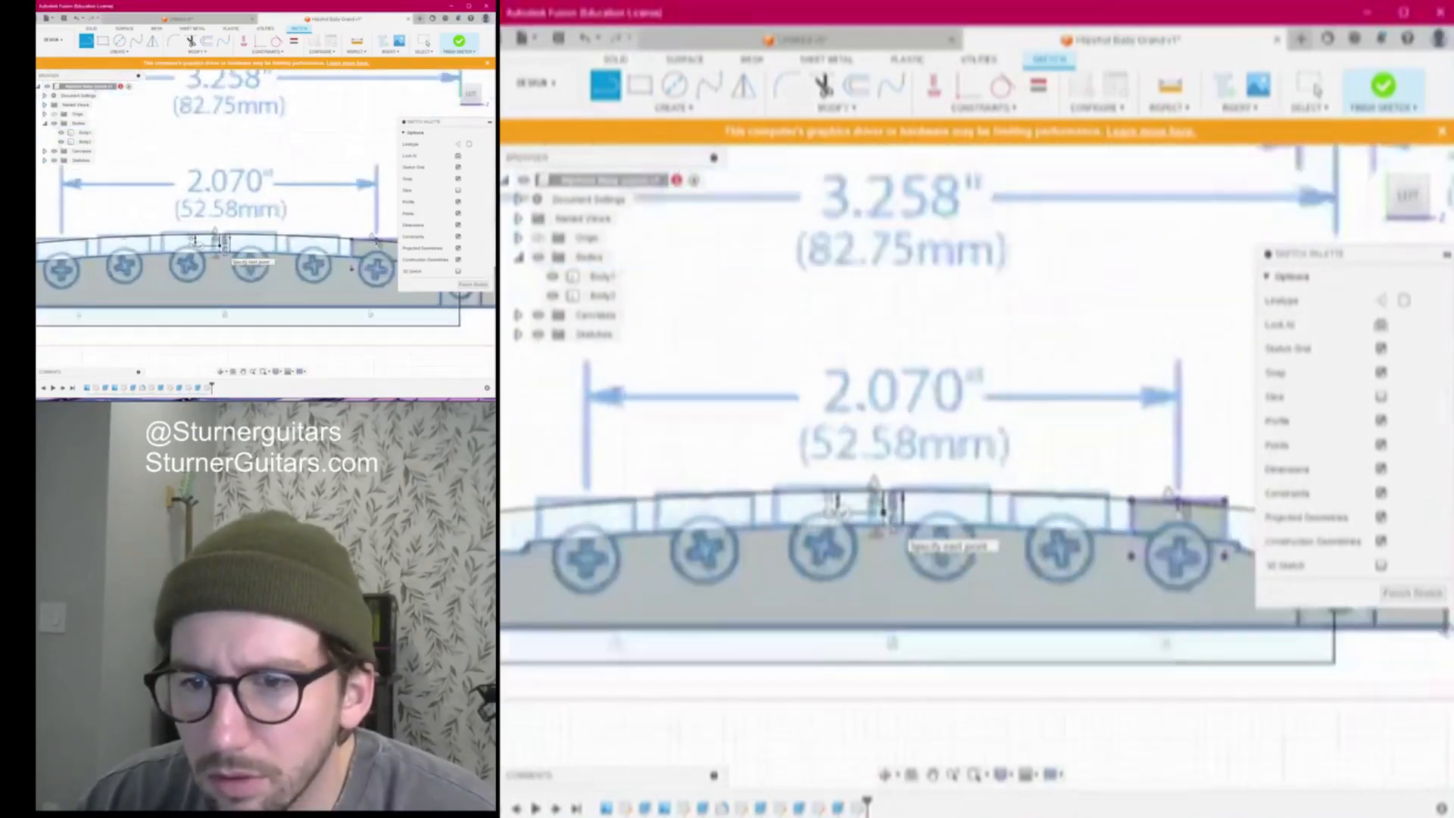
Redraw the line from the 2.070" dimension's left end with a 52.58 mm length
{"action": "key", "text": "Escape"}
{"action": "scroll", "coordinate": [914, 417], "scroll_direction": "down", "scroll_amount": 4}
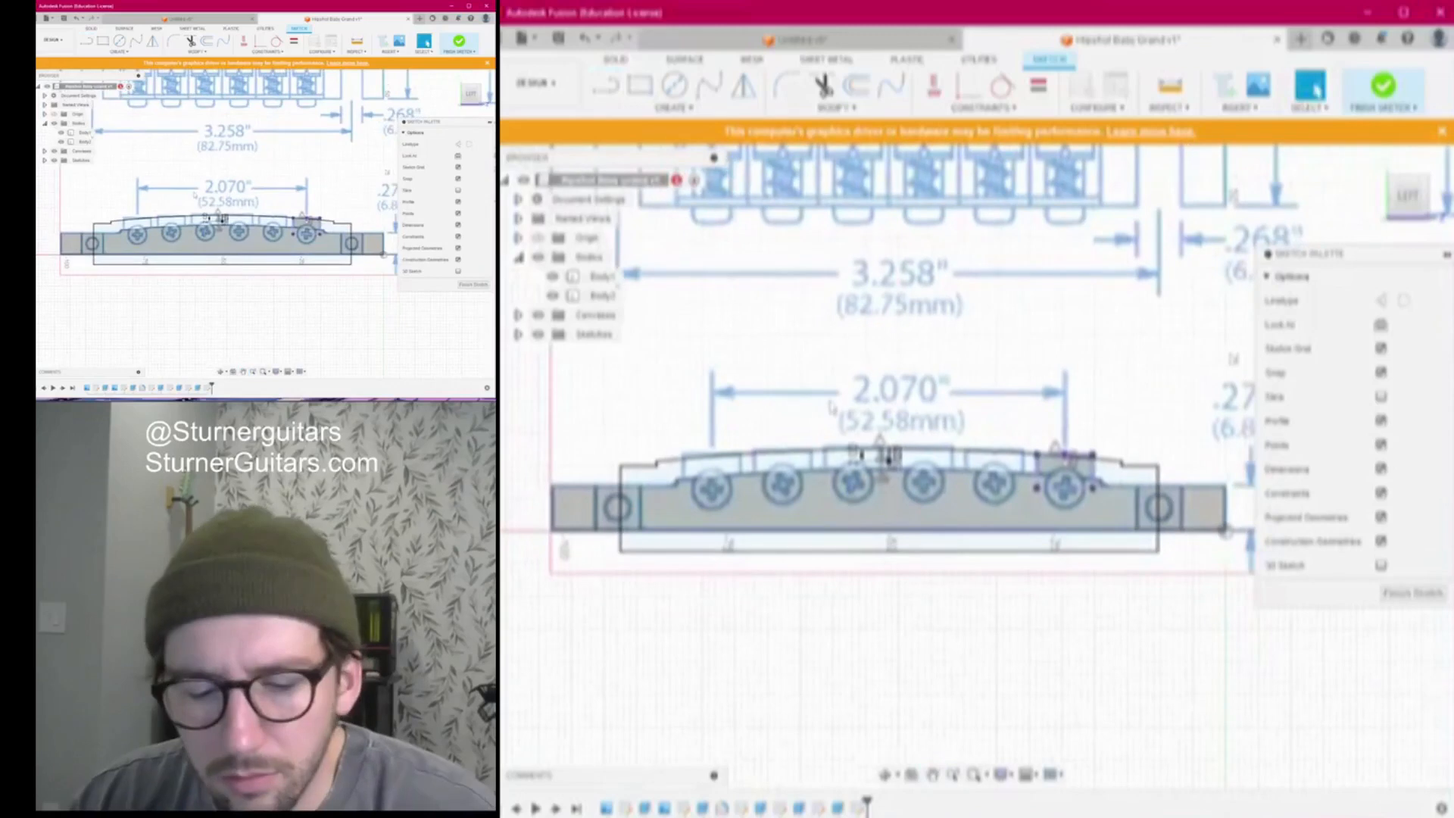
{"action": "key", "text": "l"}
{"action": "left_click", "coordinate": [712, 411]}
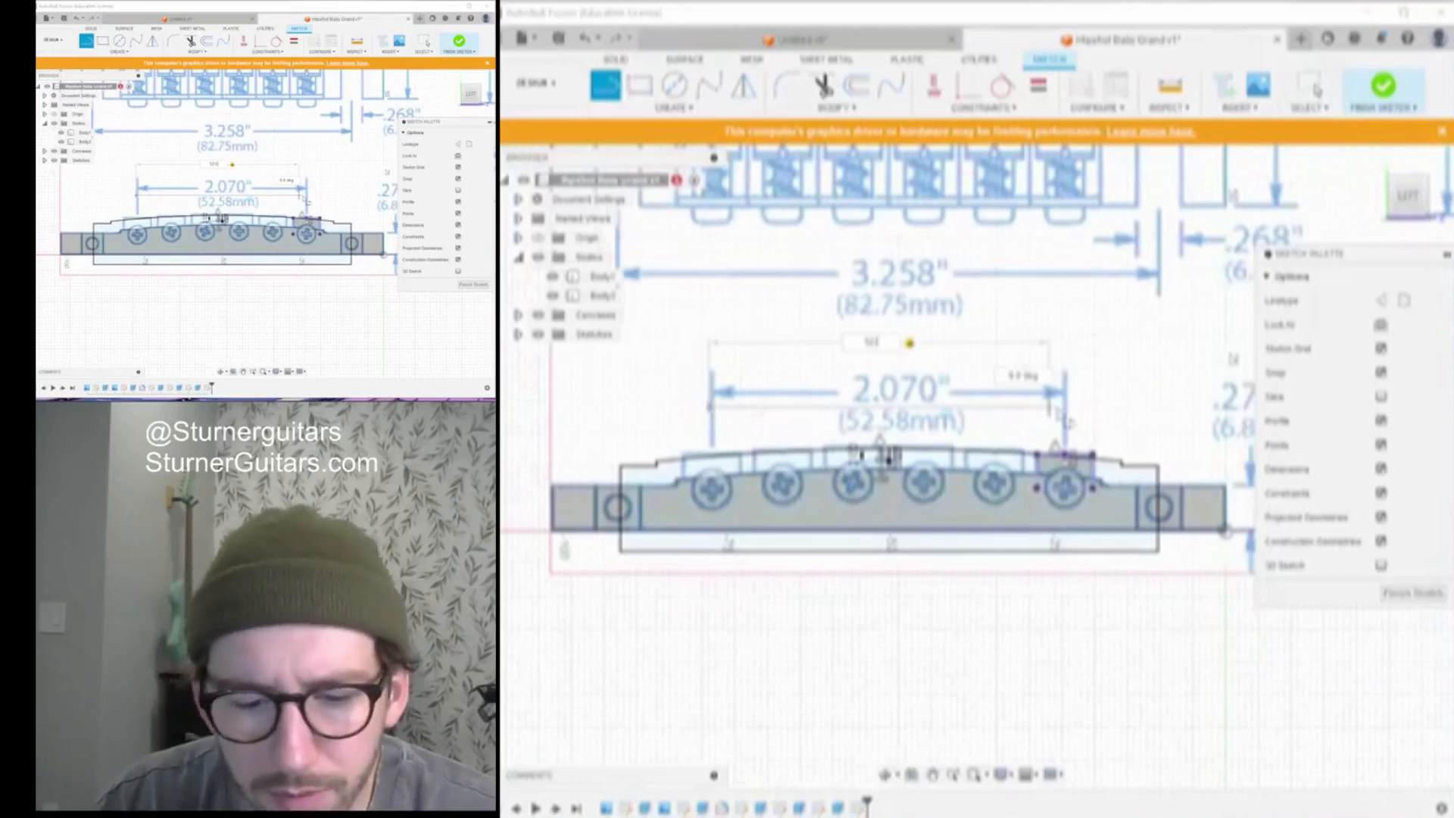
{"action": "key", "text": "Return"}
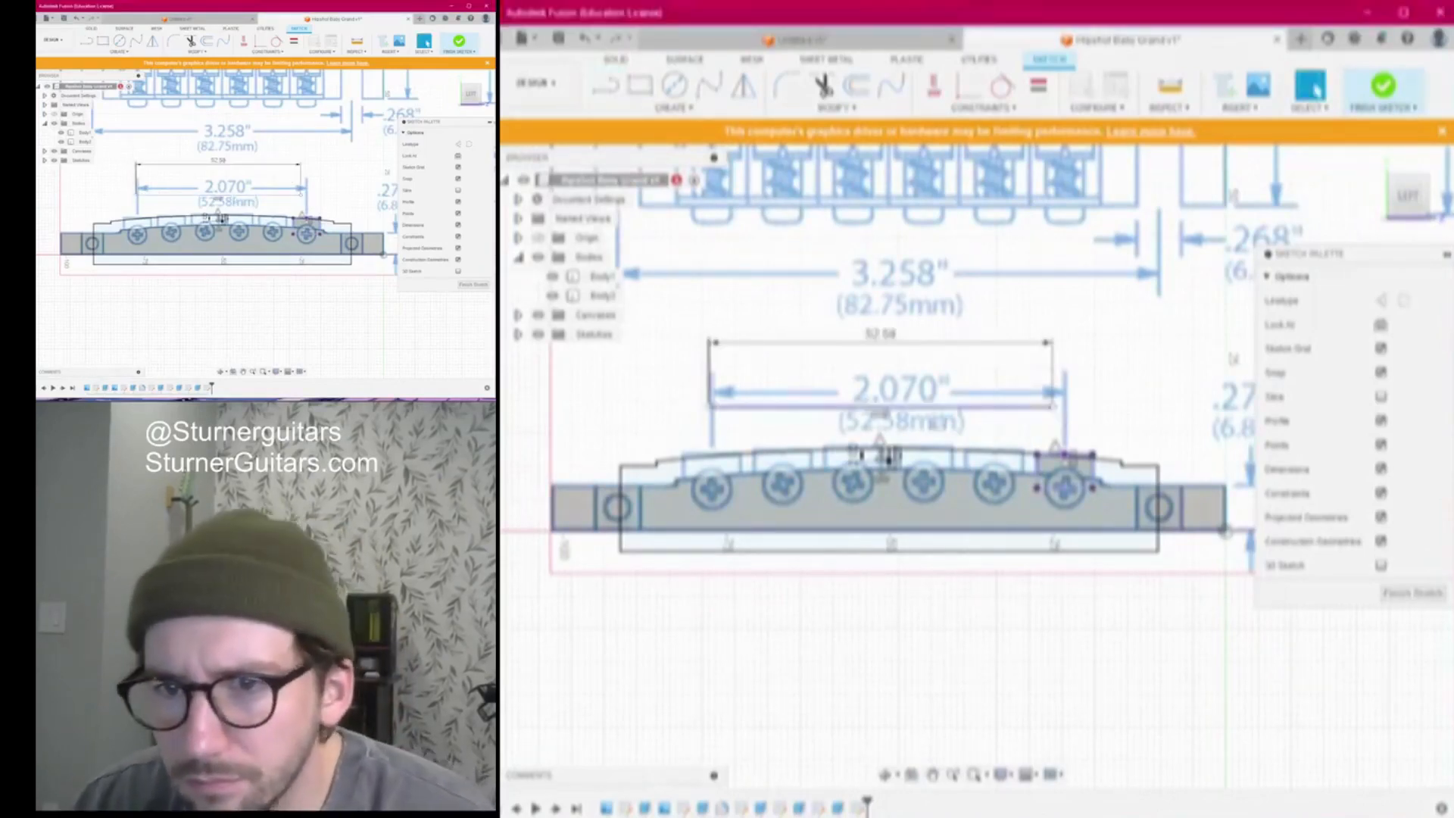
Make the 52.58 mm line coincident with the bridge's top line
{"action": "left_click", "coordinate": [984, 107]}
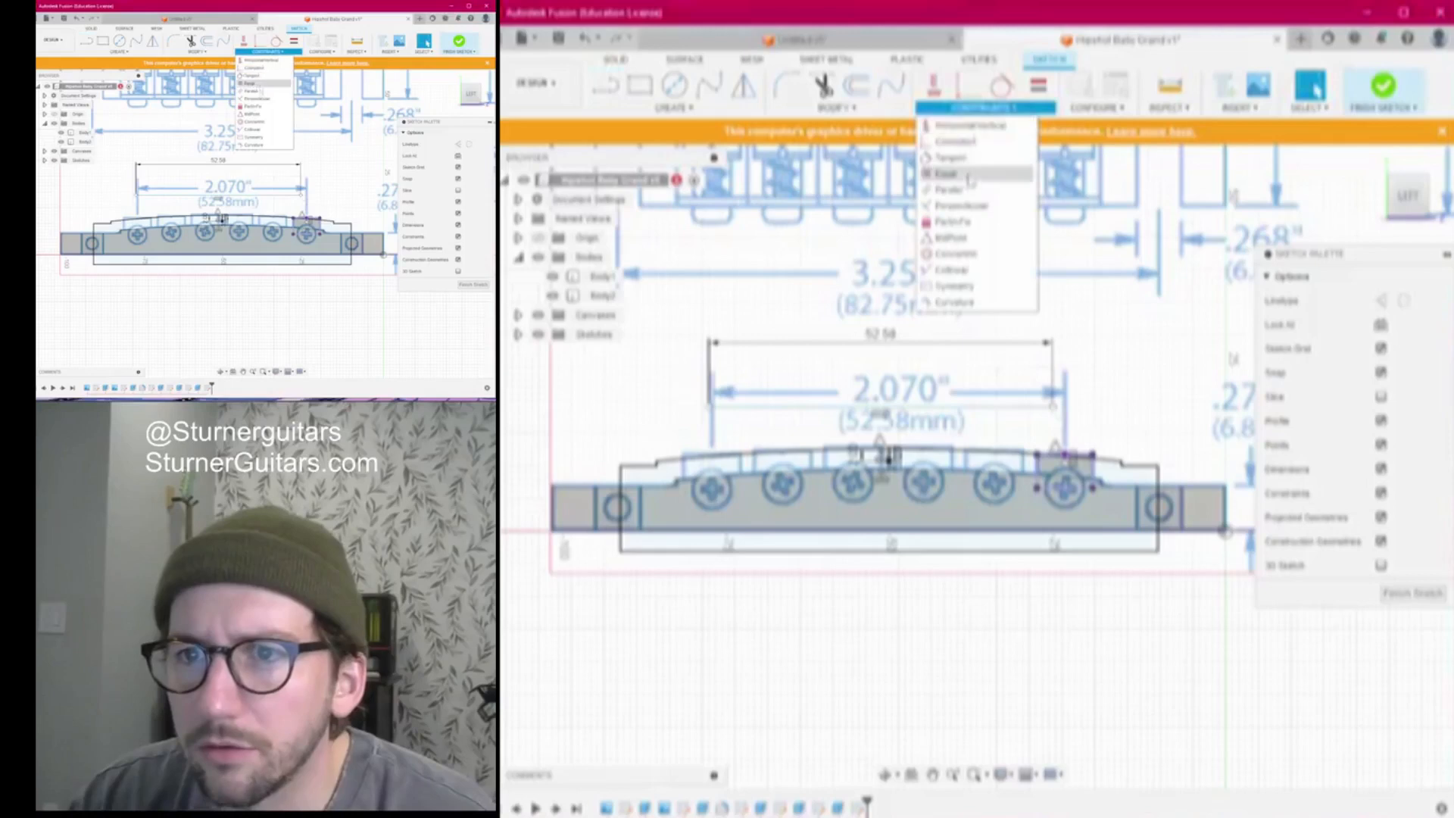
{"action": "left_click", "coordinate": [958, 205]}
{"action": "left_click", "coordinate": [908, 447]}
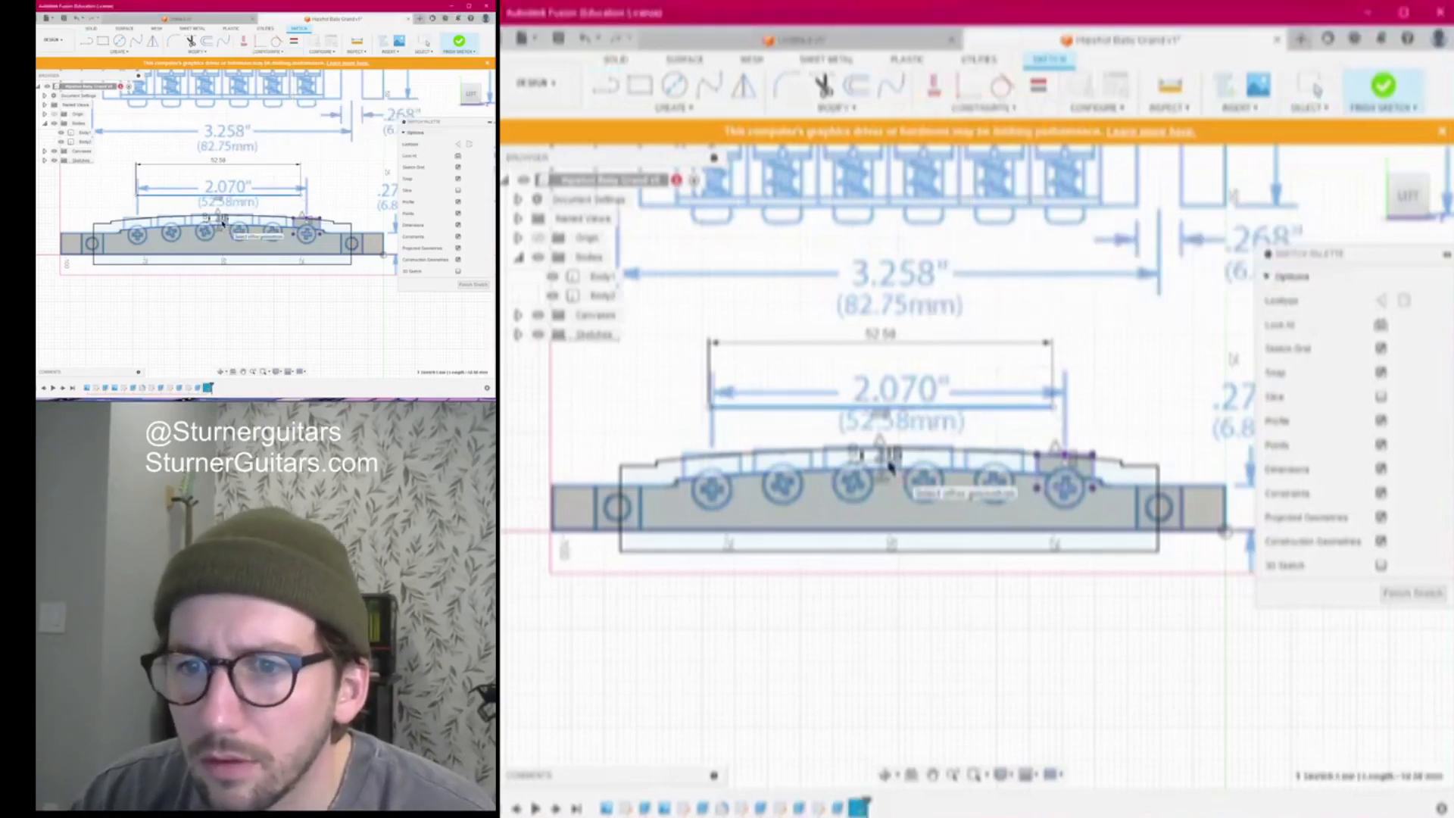
{"action": "left_click", "coordinate": [889, 467]}
{"action": "scroll", "coordinate": [890, 467], "scroll_direction": "up", "scroll_amount": 3}
{"action": "scroll", "coordinate": [901, 474], "scroll_direction": "down", "scroll_amount": 3}
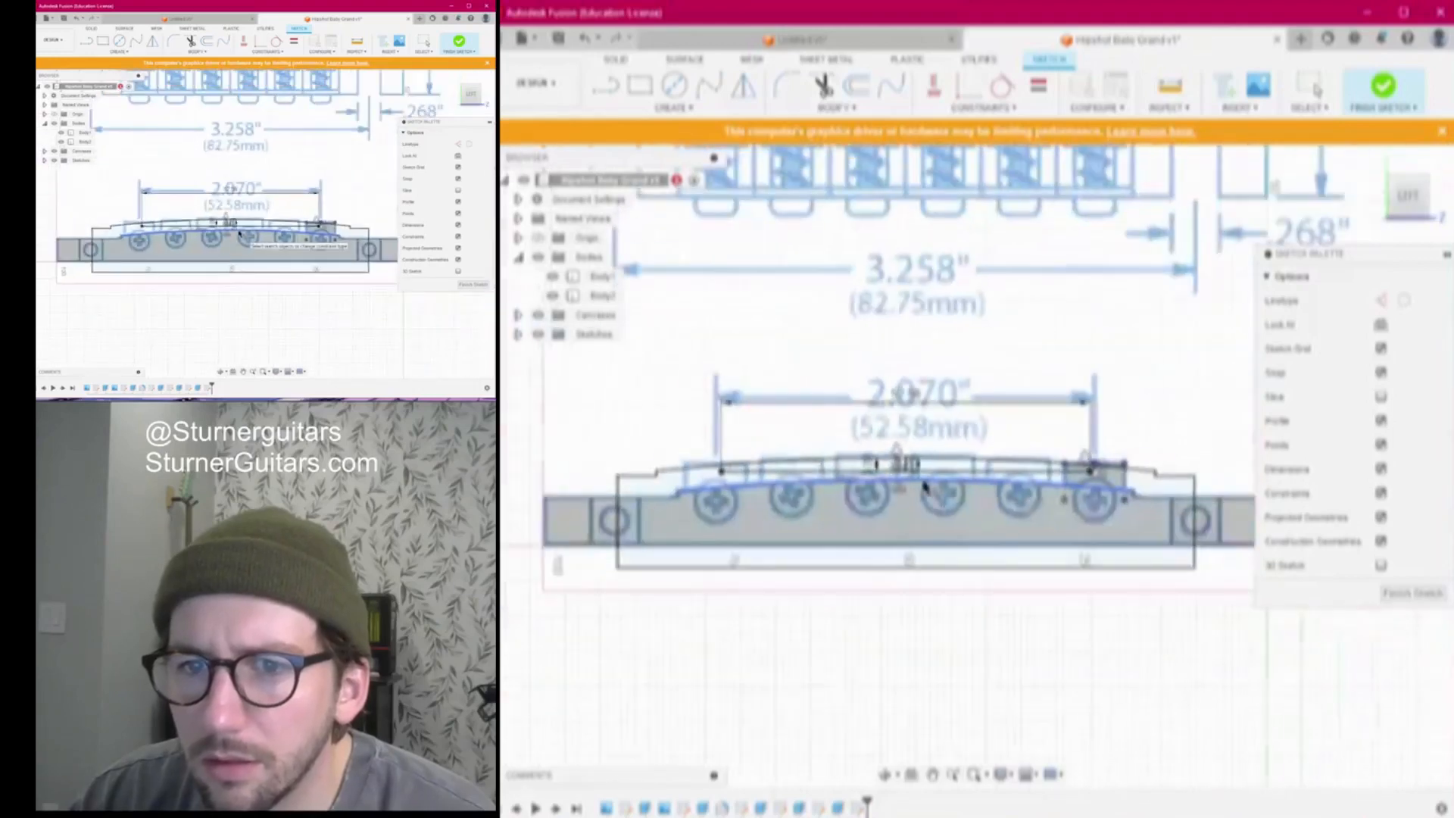
{"action": "scroll", "coordinate": [923, 484], "scroll_direction": "down", "scroll_amount": 2}
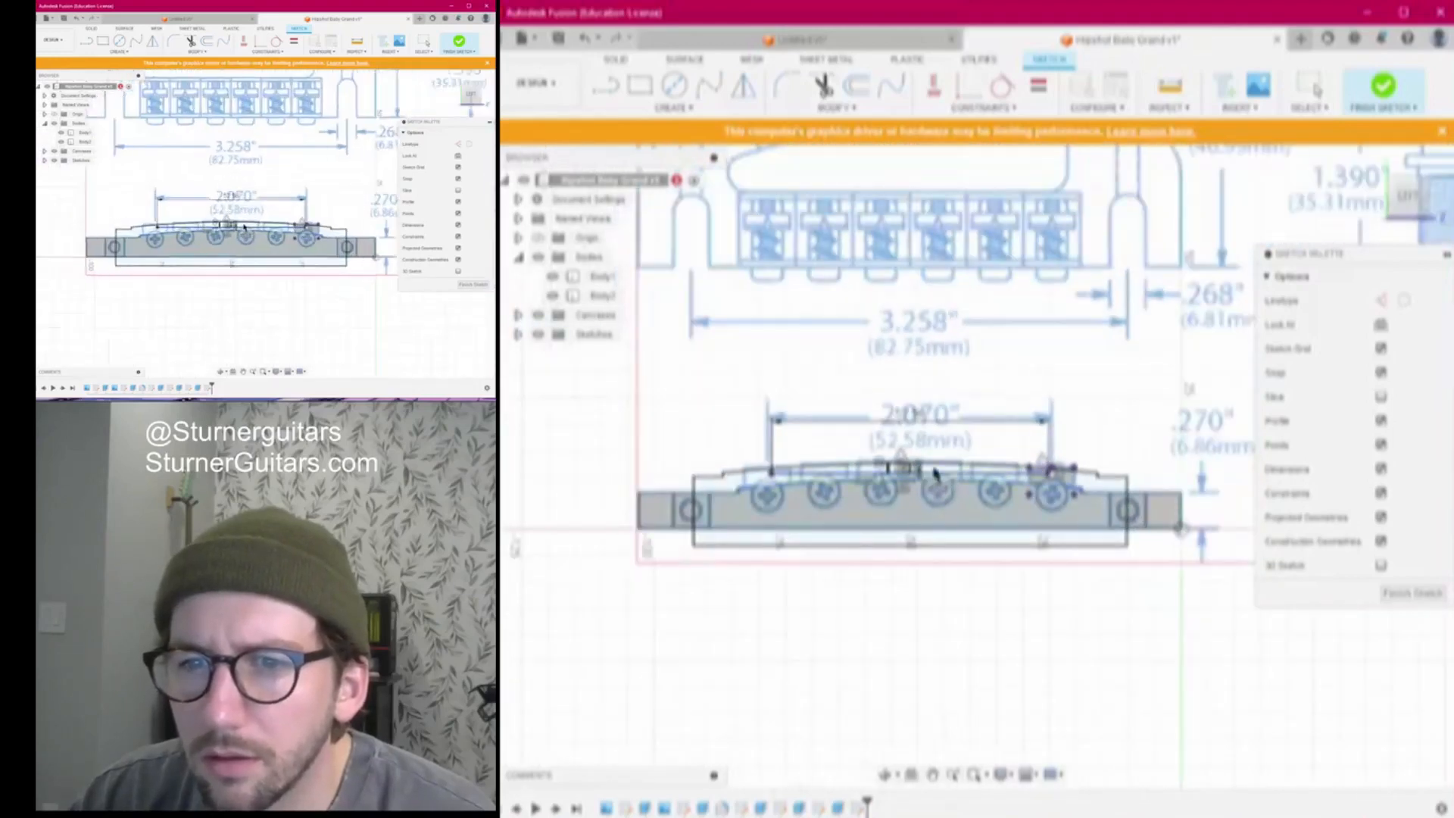
{"action": "scroll", "coordinate": [936, 473], "scroll_direction": "up", "scroll_amount": 2}
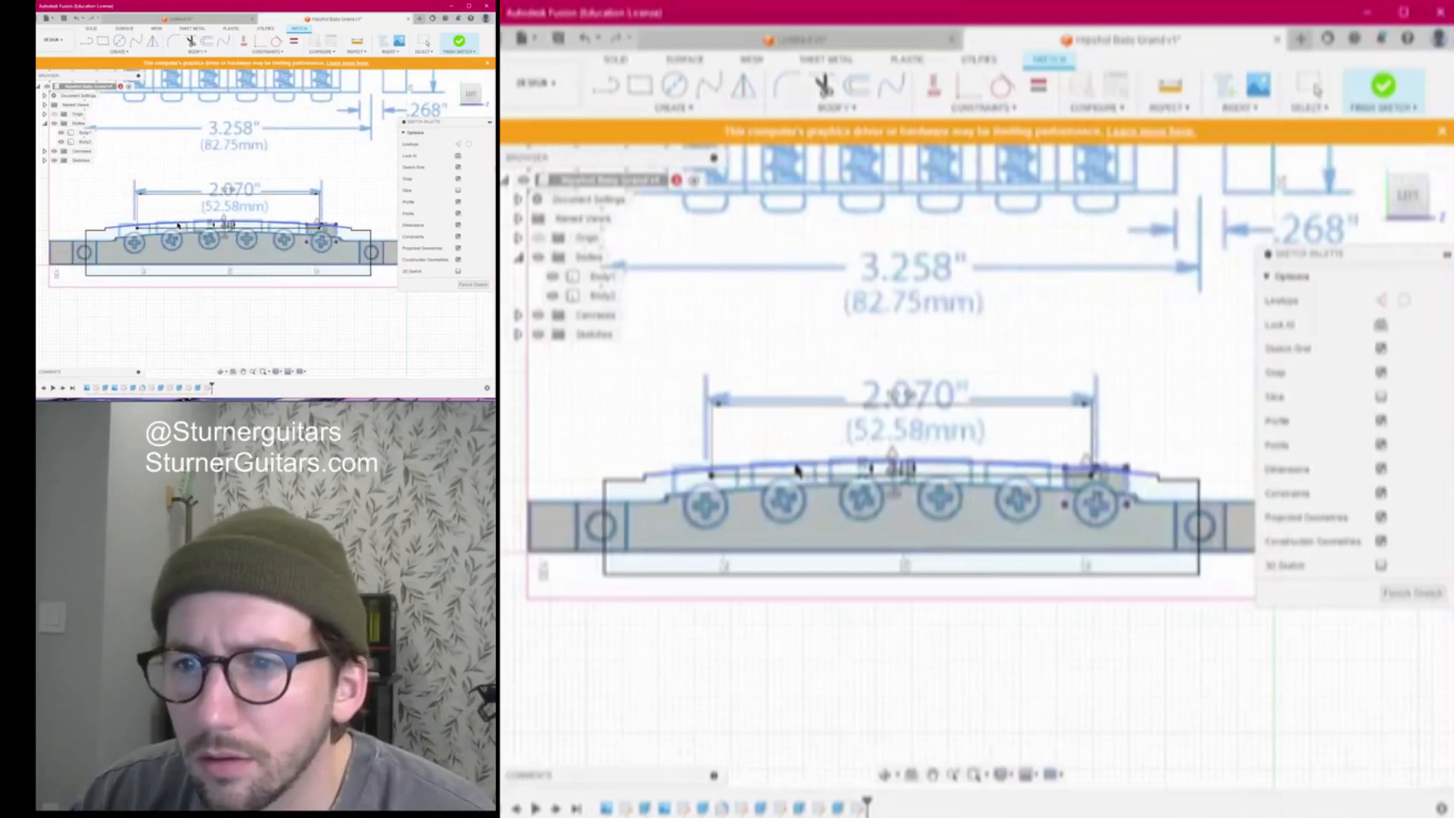
{"action": "scroll", "coordinate": [806, 466], "scroll_direction": "up", "scroll_amount": 3}
{"action": "scroll", "coordinate": [787, 394], "scroll_direction": "up", "scroll_amount": 2}
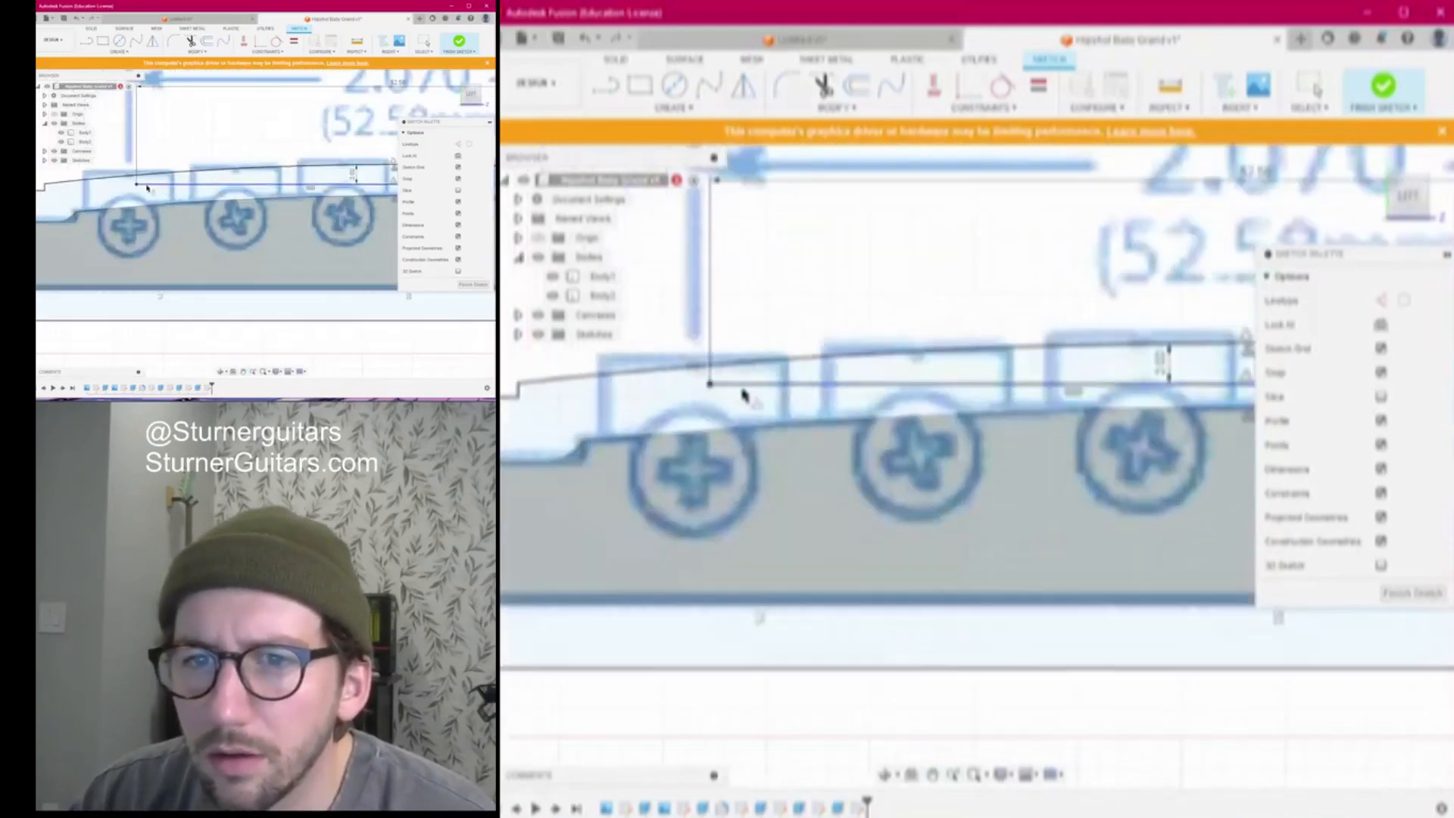
Place sketch points on the saddle pads, including the third pad
{"action": "key", "text": "l"}
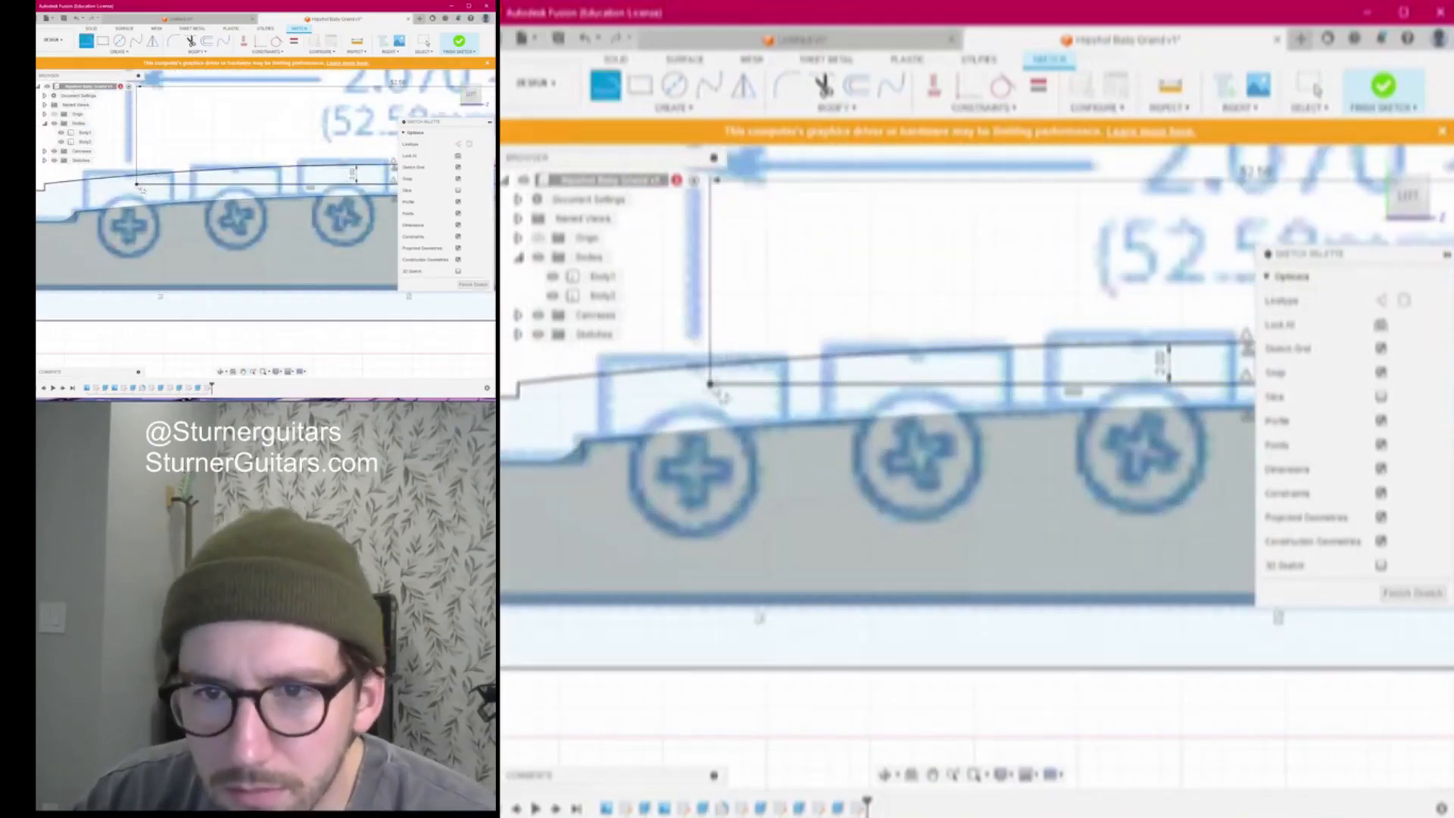
{"action": "scroll", "coordinate": [757, 389], "scroll_direction": "down", "scroll_amount": 2}
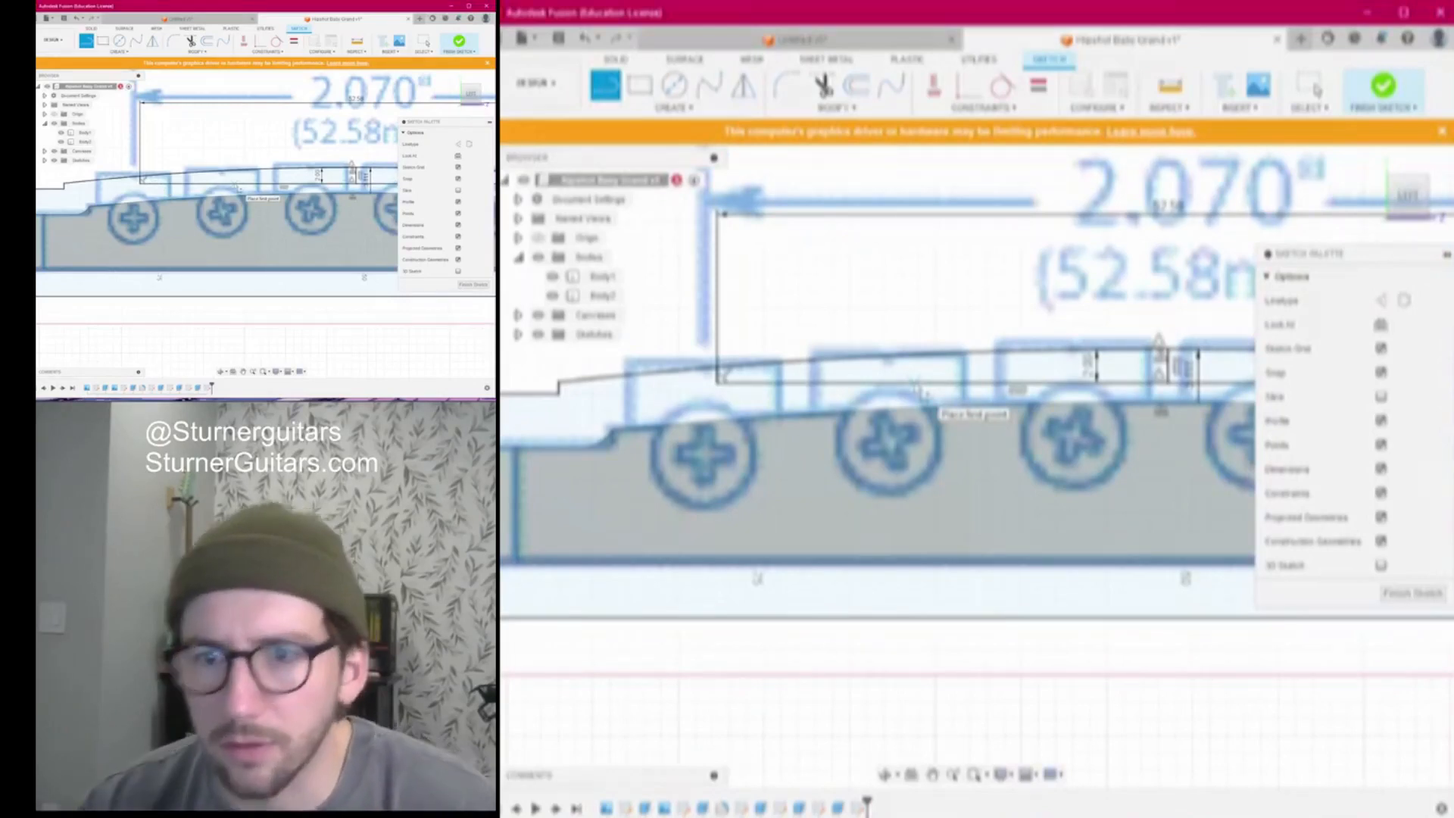
{"action": "left_click", "coordinate": [674, 106]}
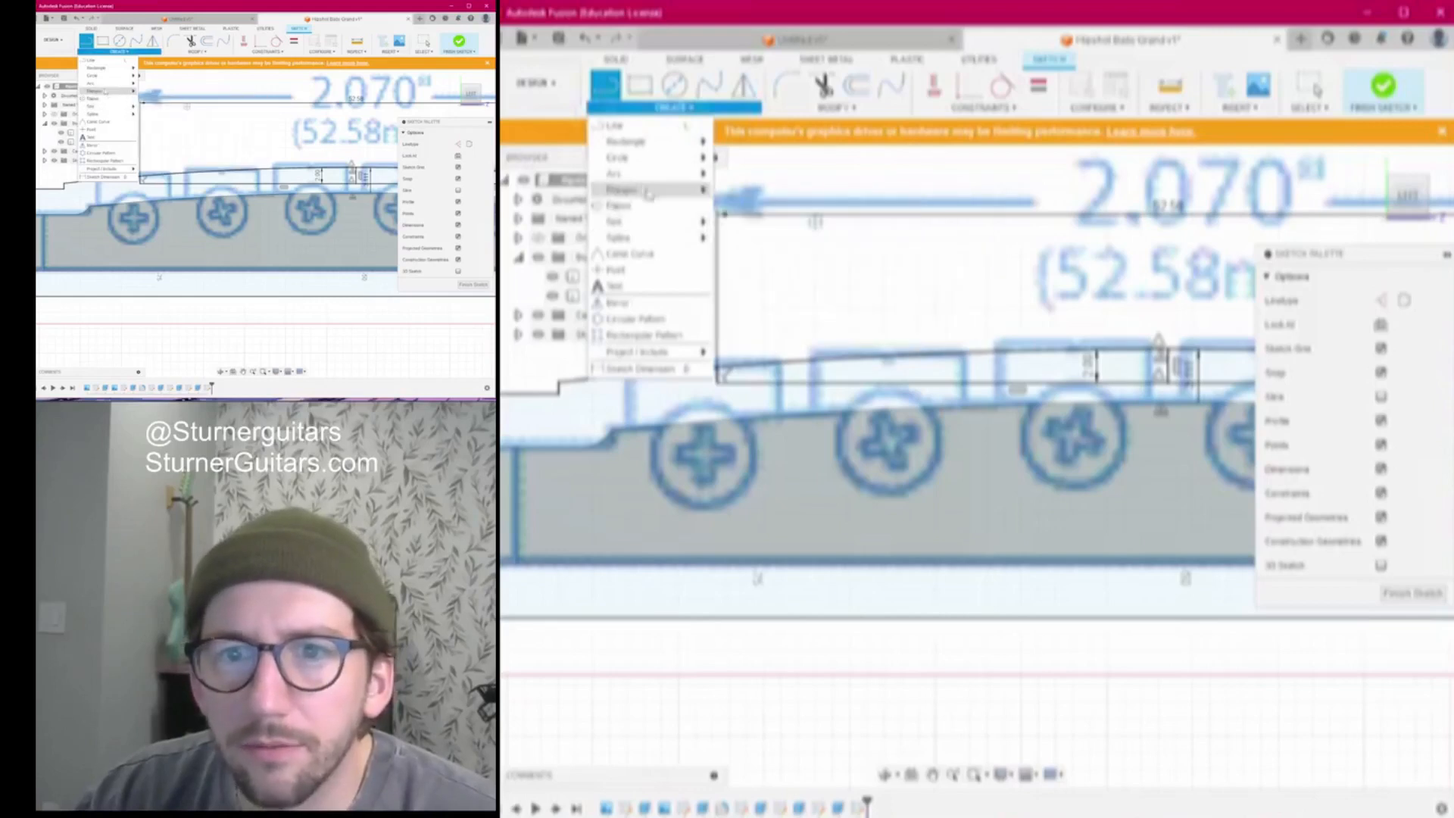
{"action": "mouse_move", "coordinate": [651, 227]}
{"action": "left_click", "coordinate": [650, 274]}
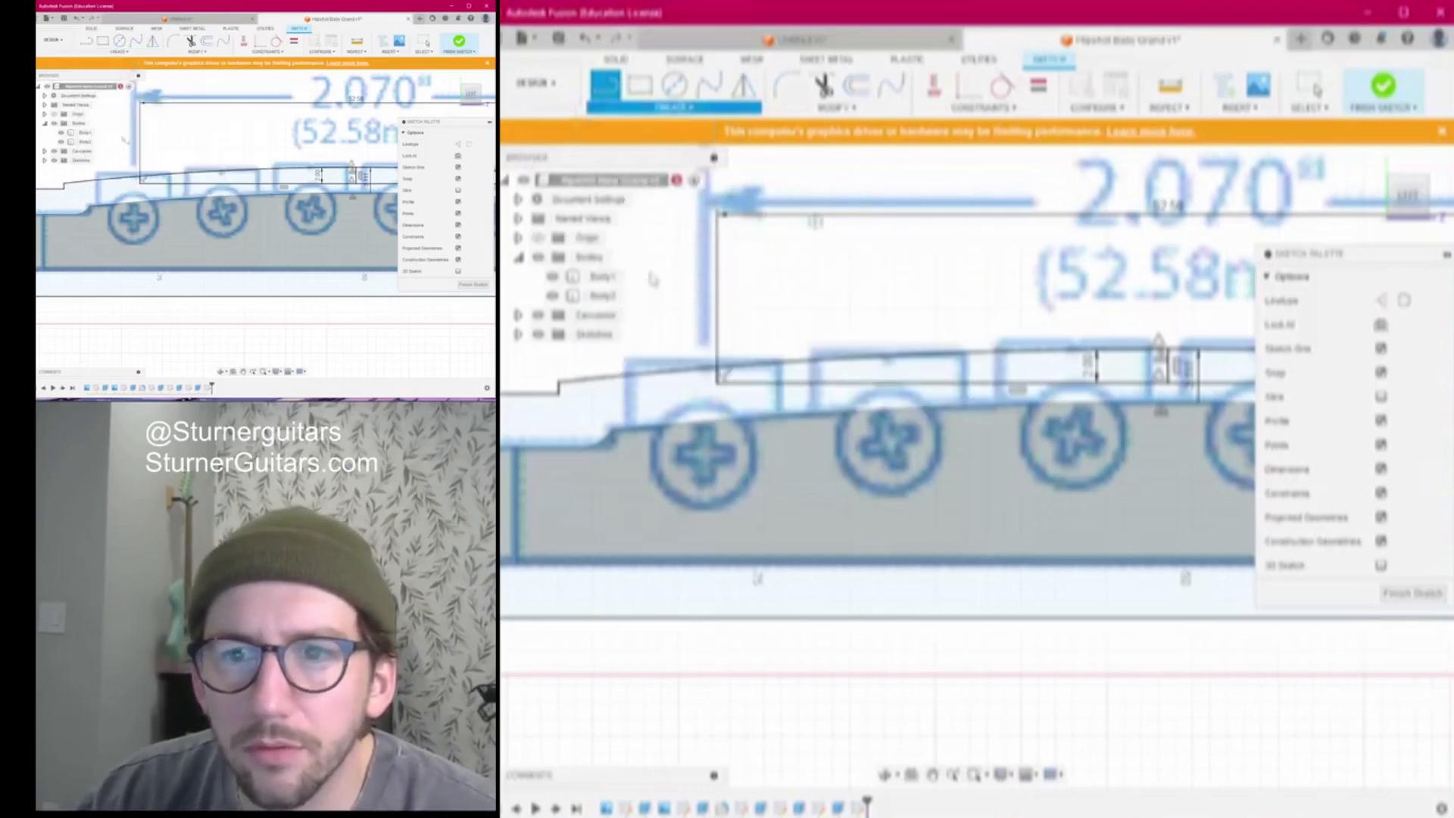
{"action": "scroll", "coordinate": [848, 378], "scroll_direction": "down", "scroll_amount": 4}
{"action": "middle_click_drag", "start_coordinate": [1003, 356], "coordinate": [890, 357]}
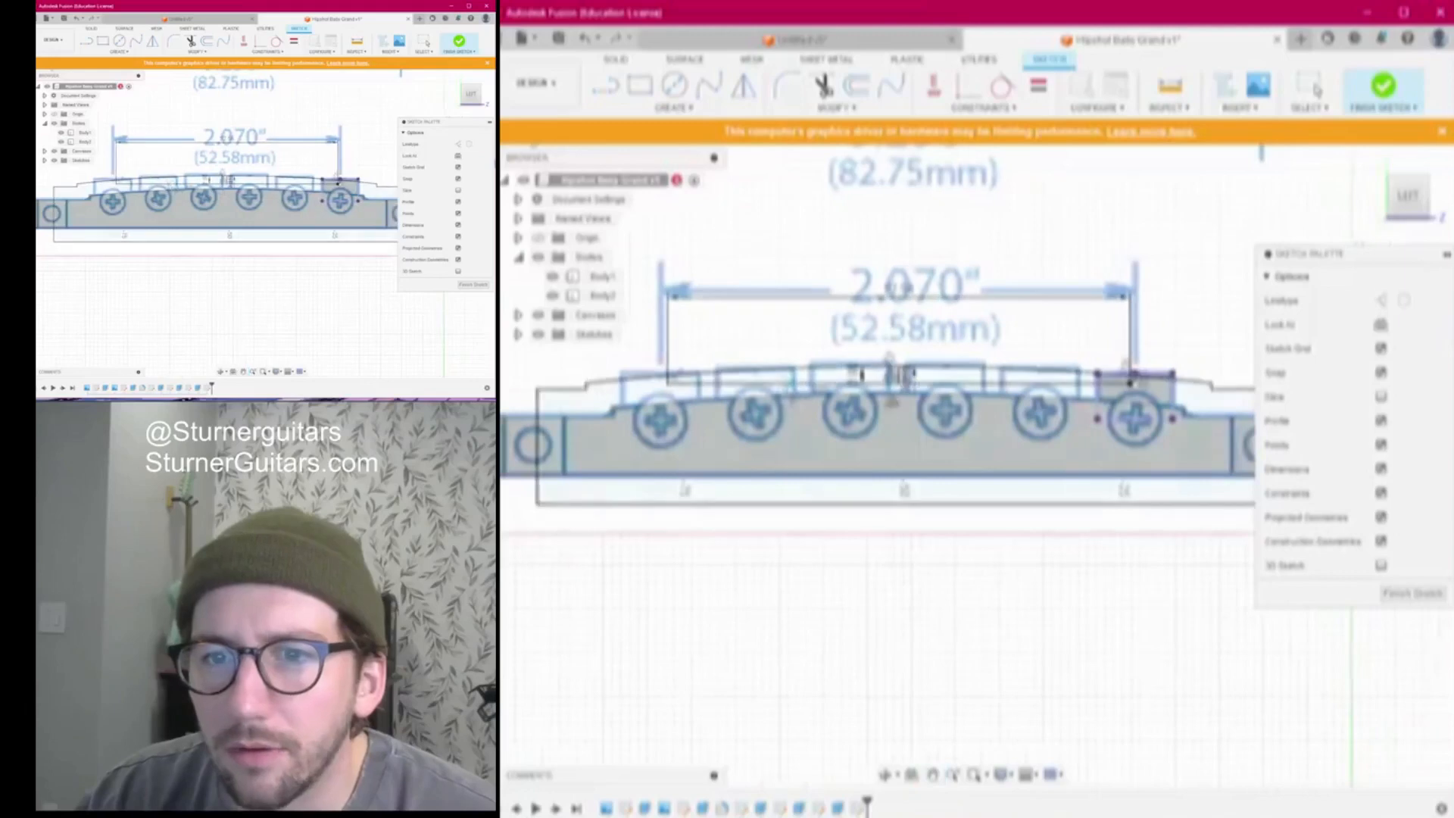
{"action": "left_click", "coordinate": [768, 382]}
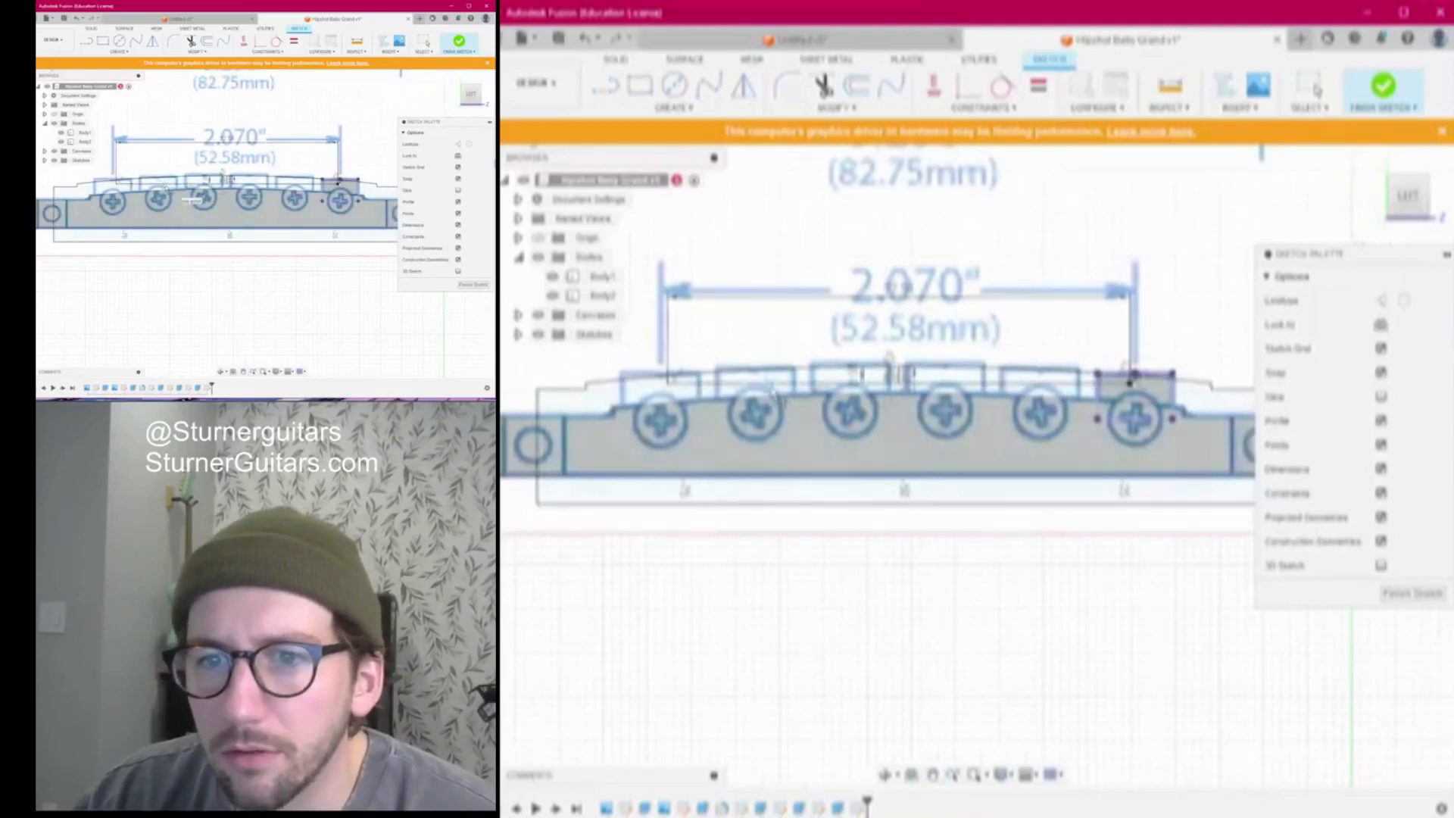
{"action": "left_click", "coordinate": [852, 383]}
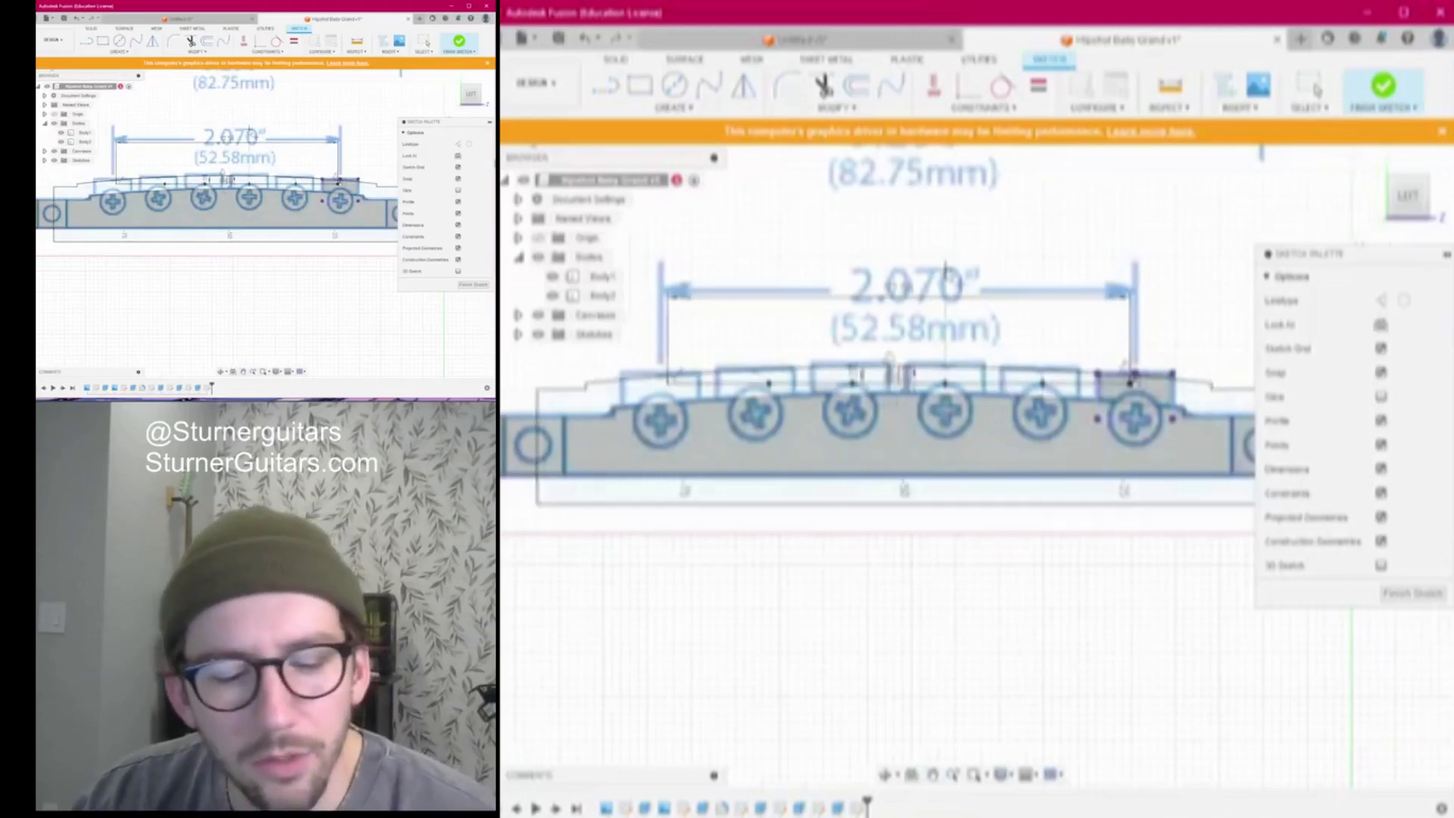
{"action": "scroll", "coordinate": [684, 409], "scroll_direction": "up", "scroll_amount": 2}
{"action": "scroll", "coordinate": [661, 374], "scroll_direction": "up", "scroll_amount": 1}
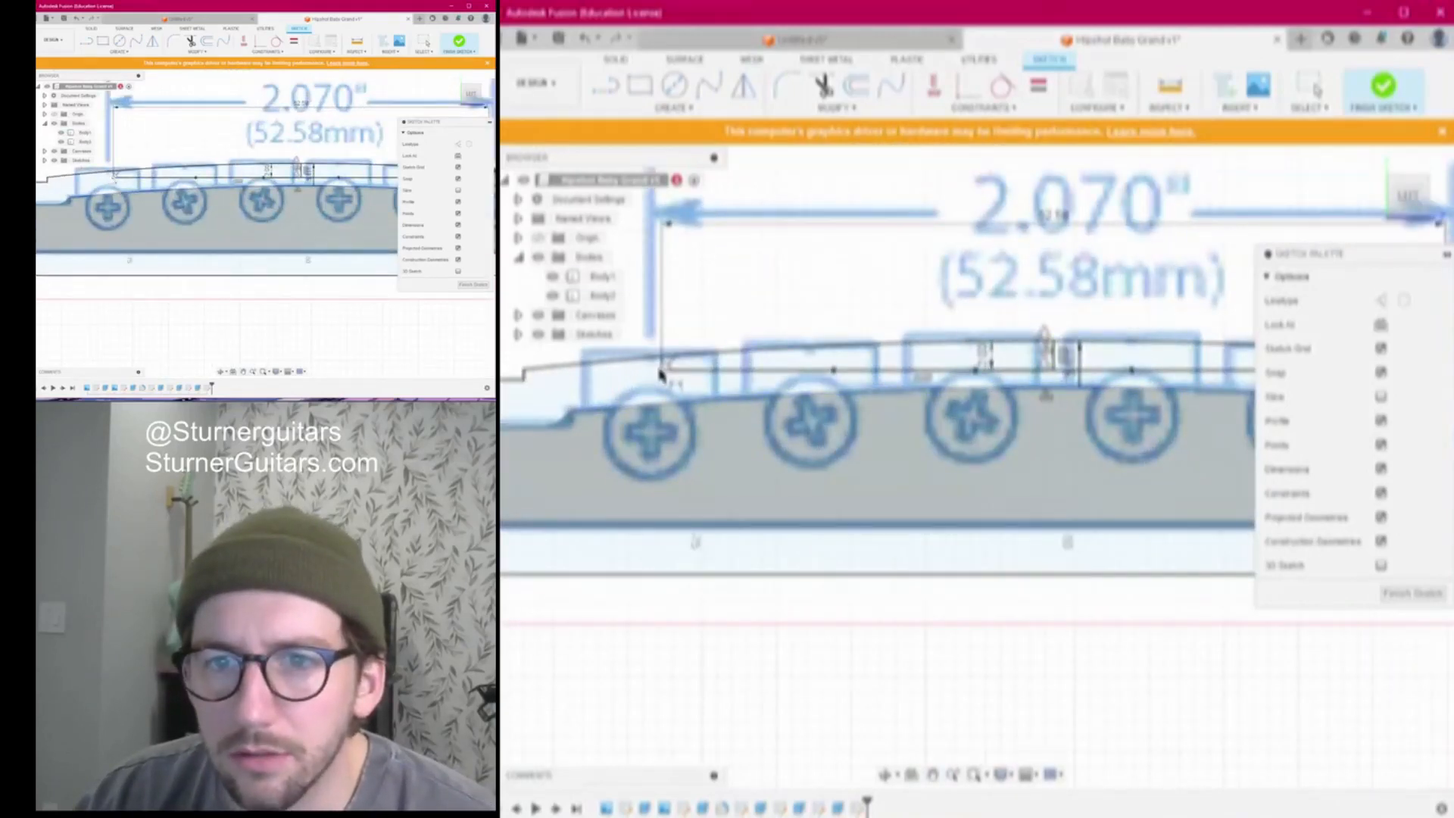
Place a point on the first pad and dimension its spacing to the next point as 10
{"action": "left_click", "coordinate": [661, 371]}
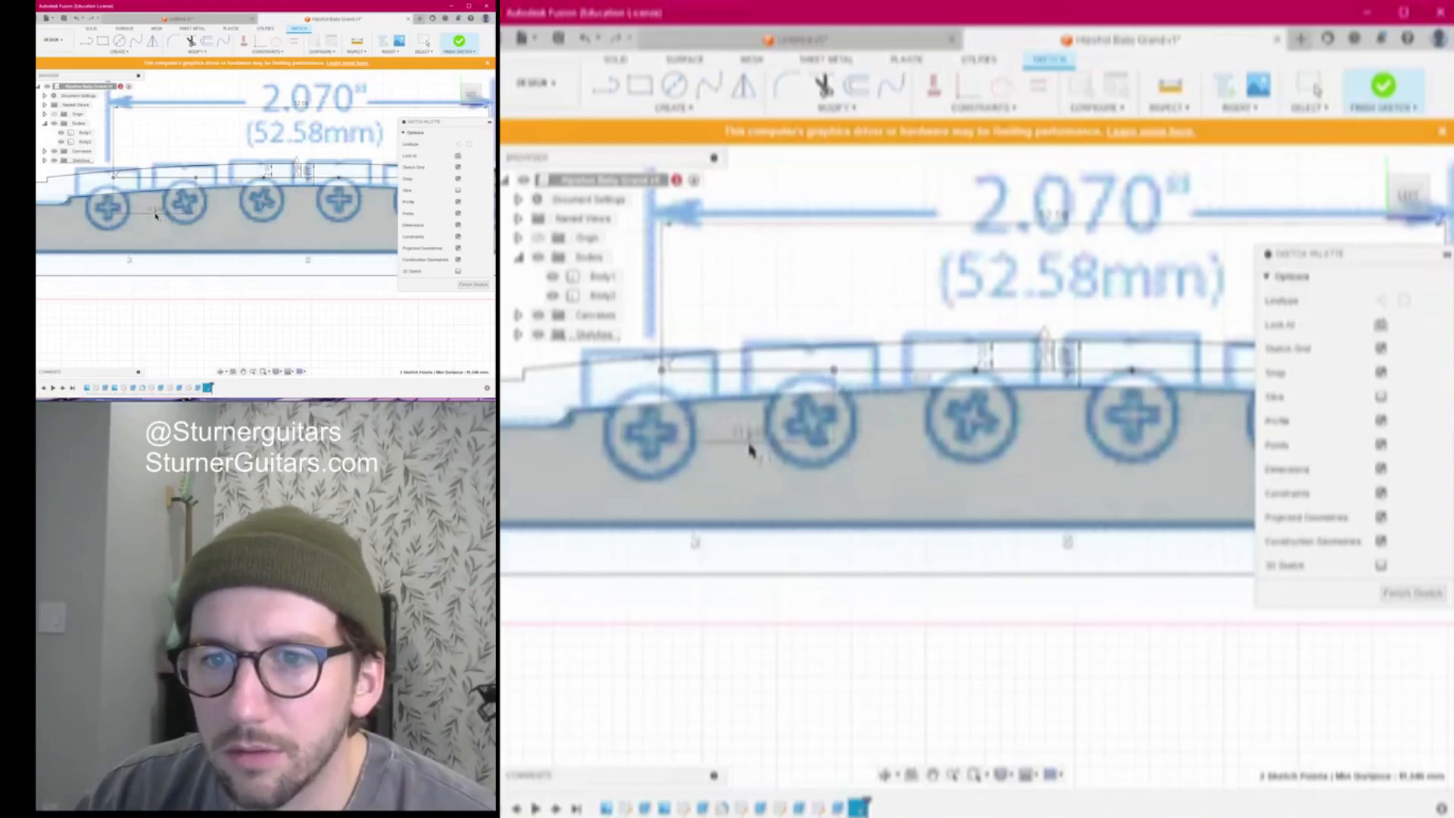
{"action": "left_click", "coordinate": [769, 489]}
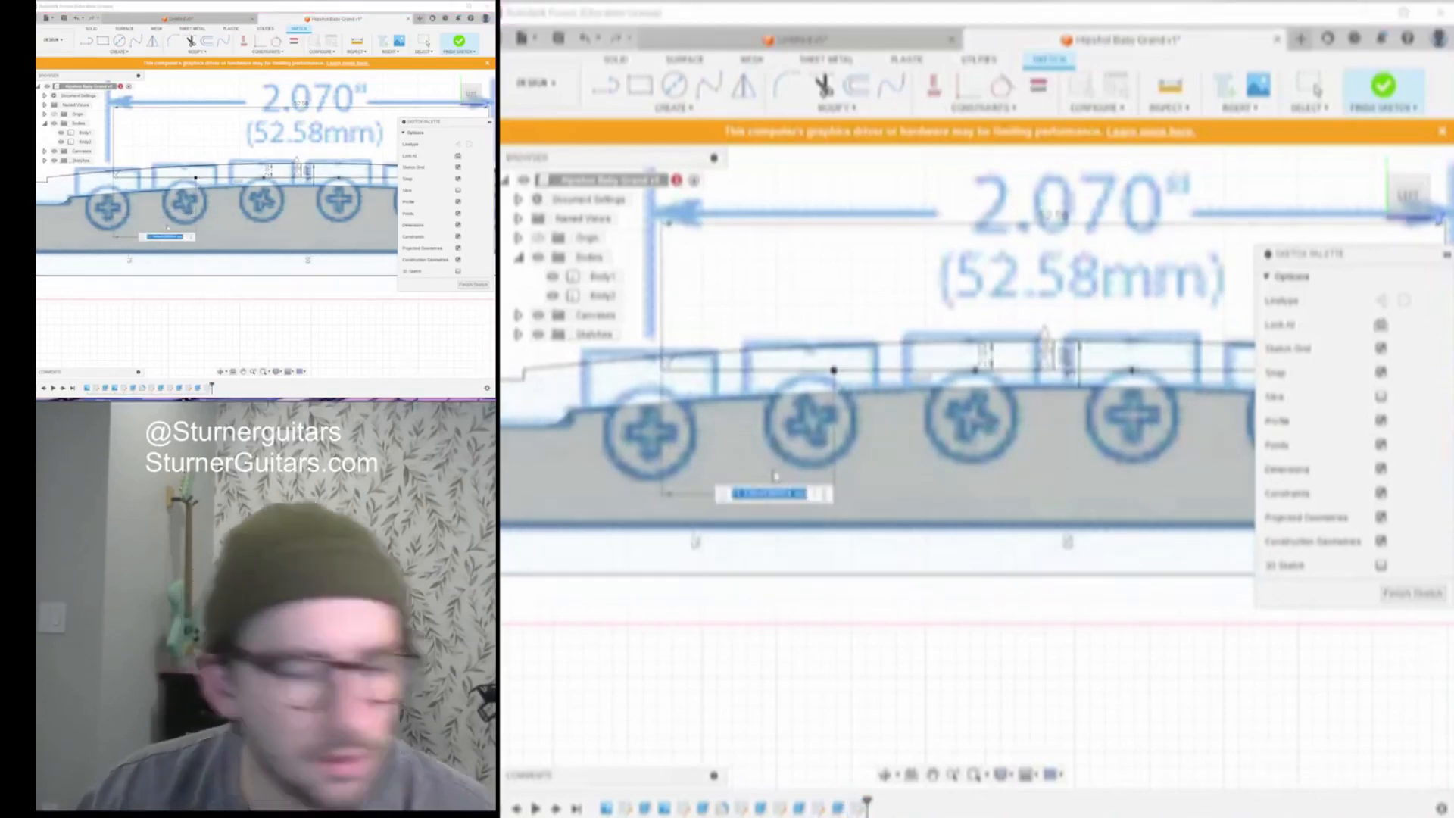
{"action": "type", "text": "10"}
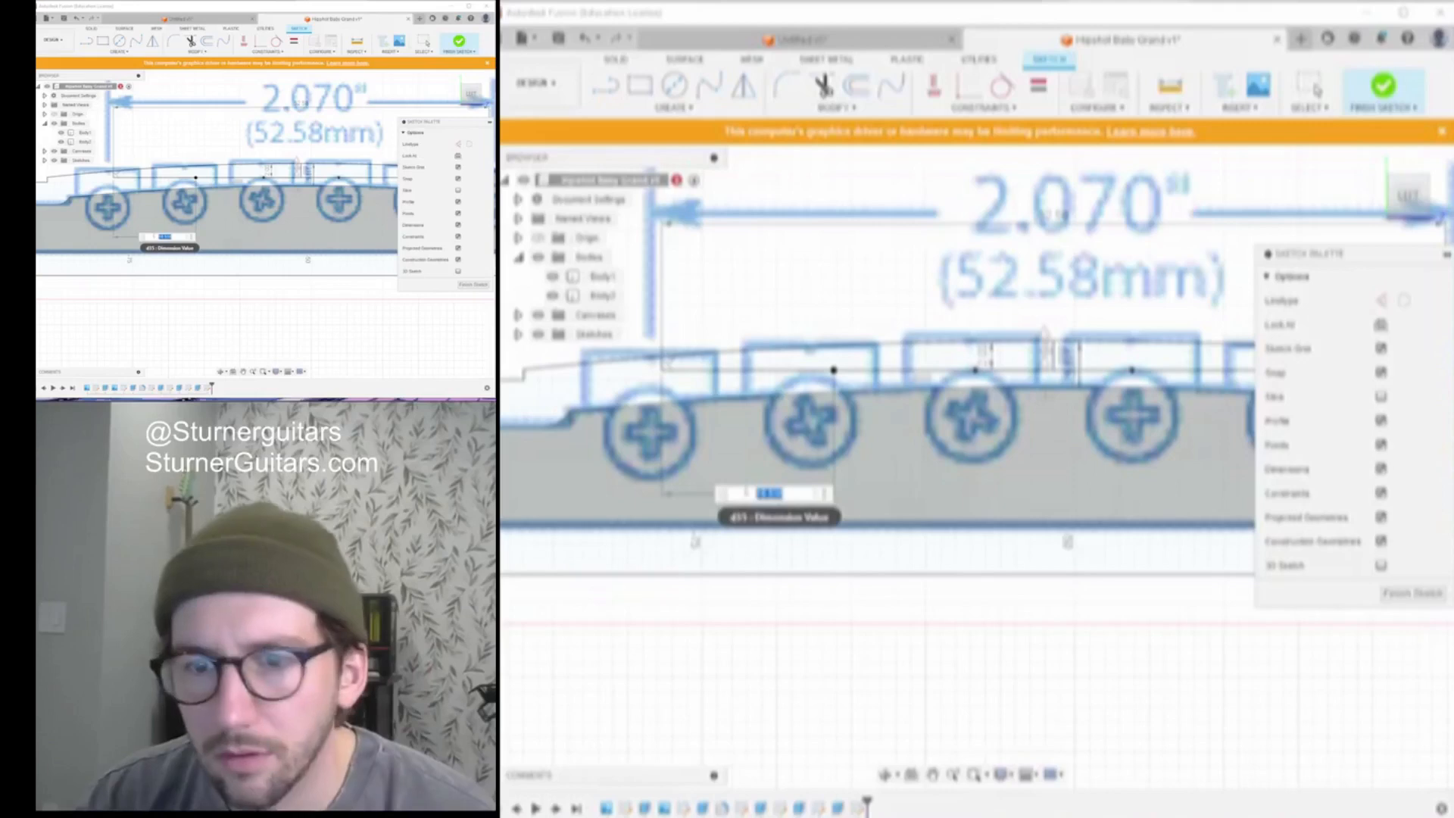
{"action": "key", "text": "Return"}
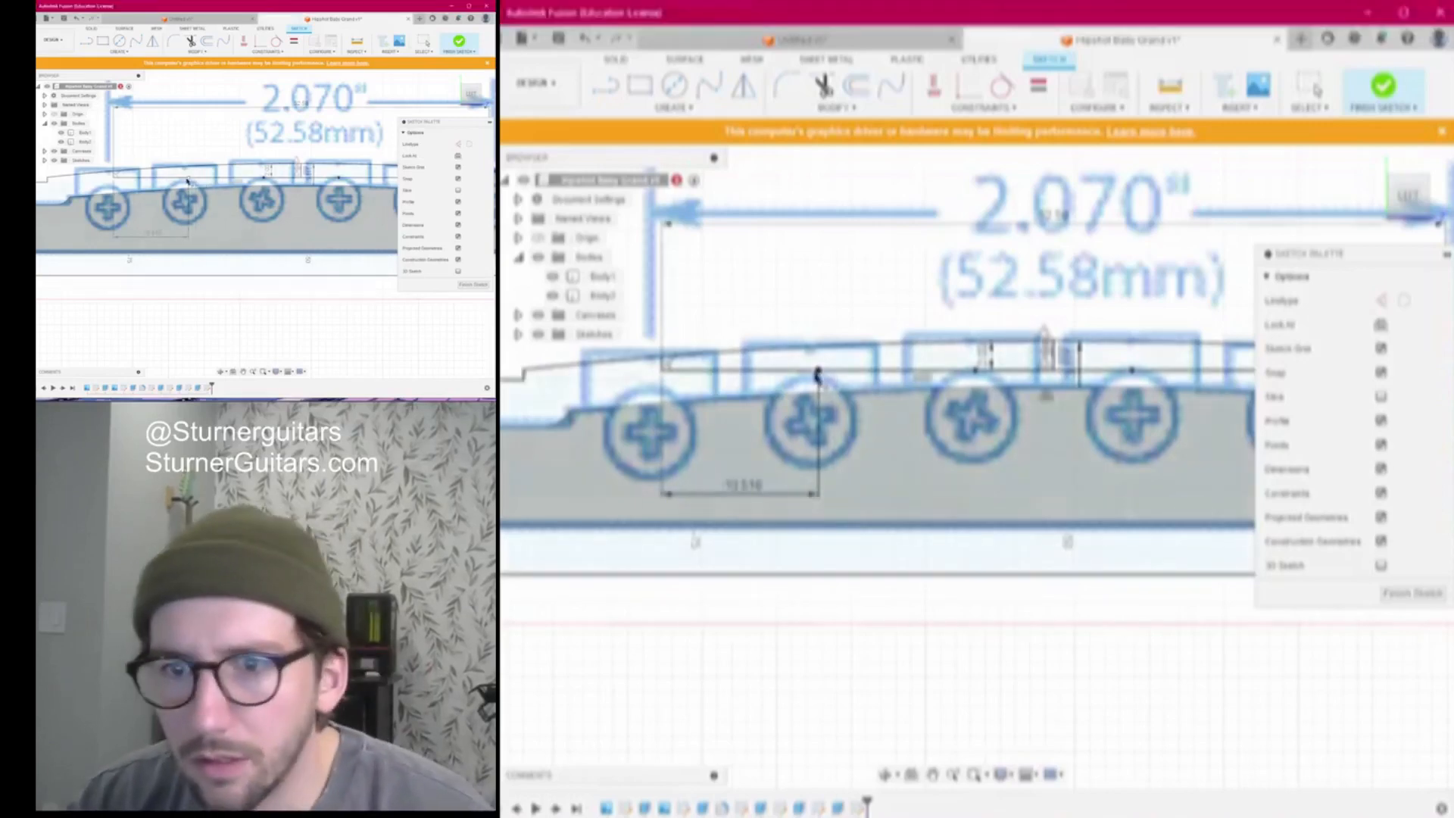
Add a spacing dimension between the next pair of saddle points
{"action": "left_click", "coordinate": [819, 371]}
{"action": "left_click", "coordinate": [977, 370]}
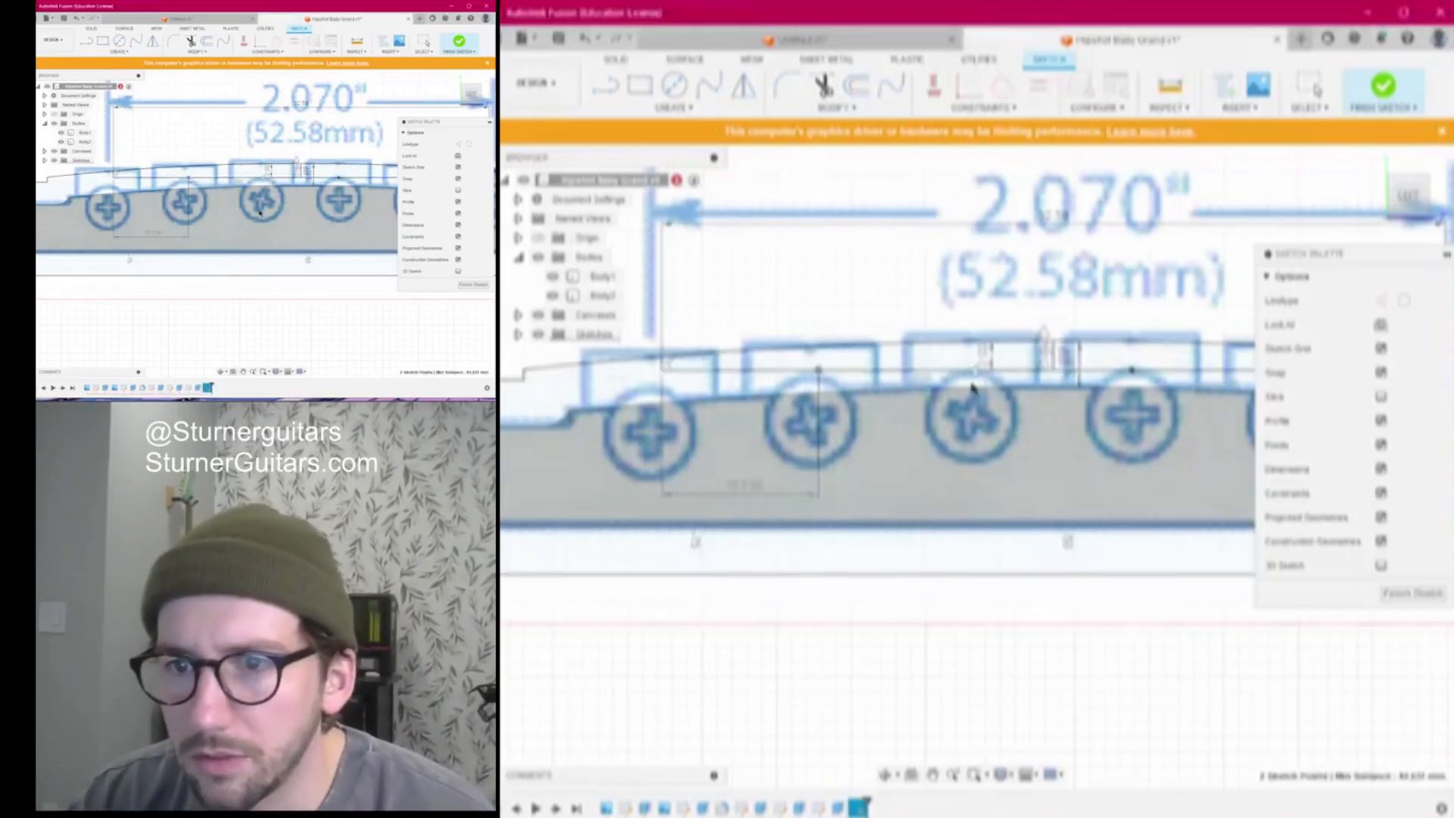
{"action": "left_click", "coordinate": [973, 539]}
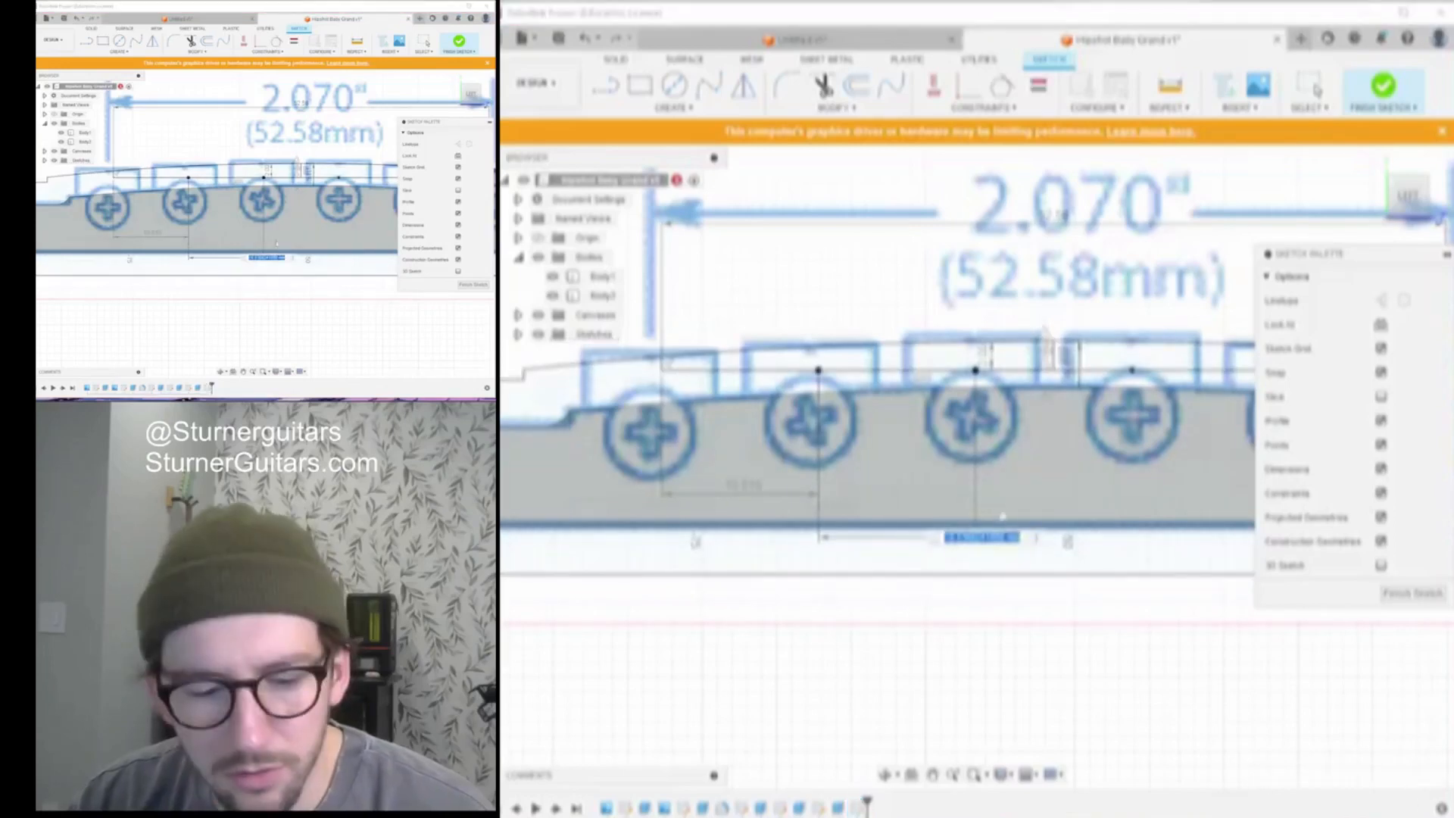
{"action": "key", "text": "Return"}
{"action": "scroll", "coordinate": [1005, 481], "scroll_direction": "down", "scroll_amount": 4}
{"action": "middle_click_drag", "start_coordinate": [1017, 416], "coordinate": [802, 400]}
{"action": "left_click", "coordinate": [876, 401]}
{"action": "left_click", "coordinate": [889, 430]}
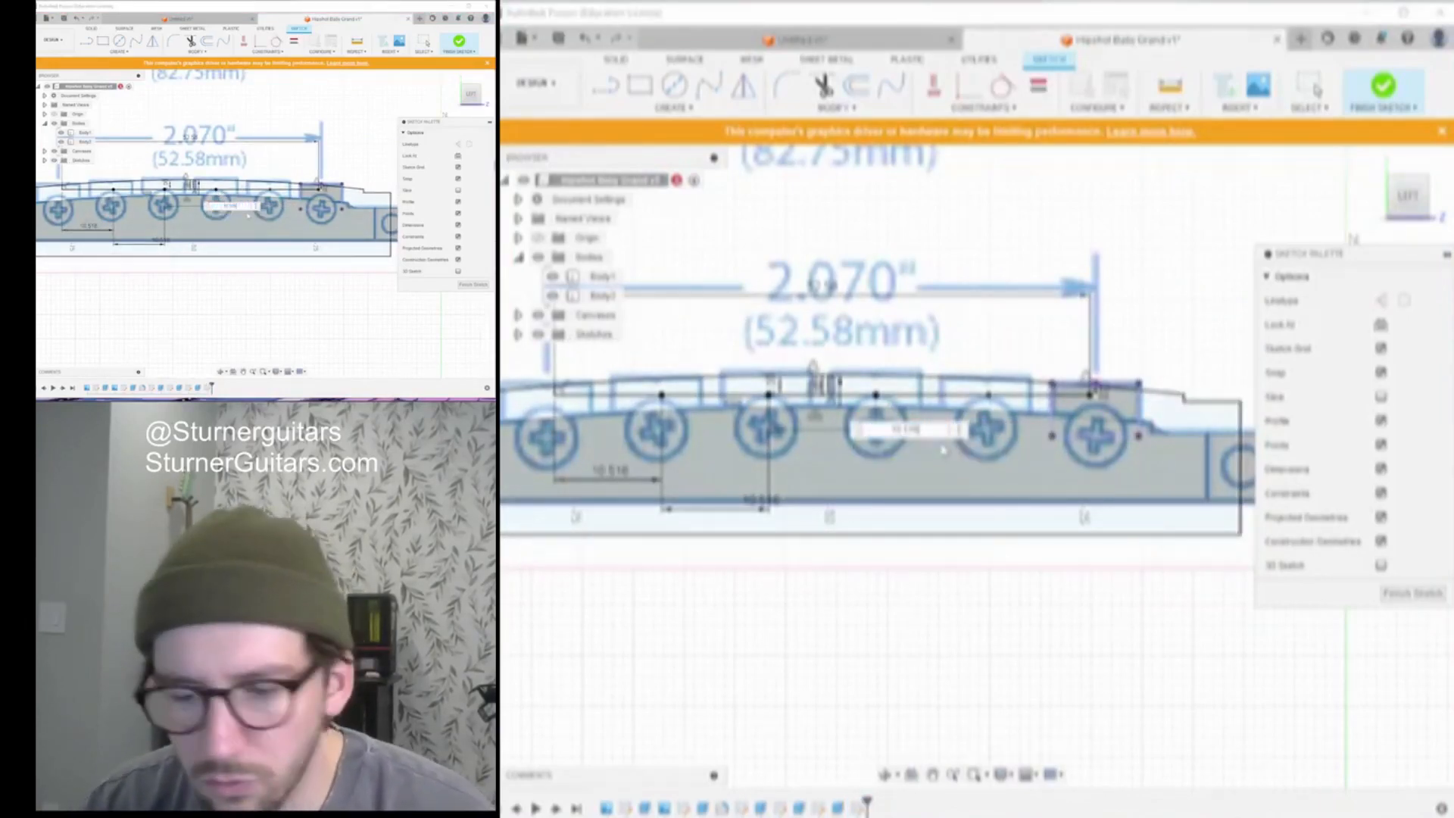
{"action": "key", "text": "Escape"}
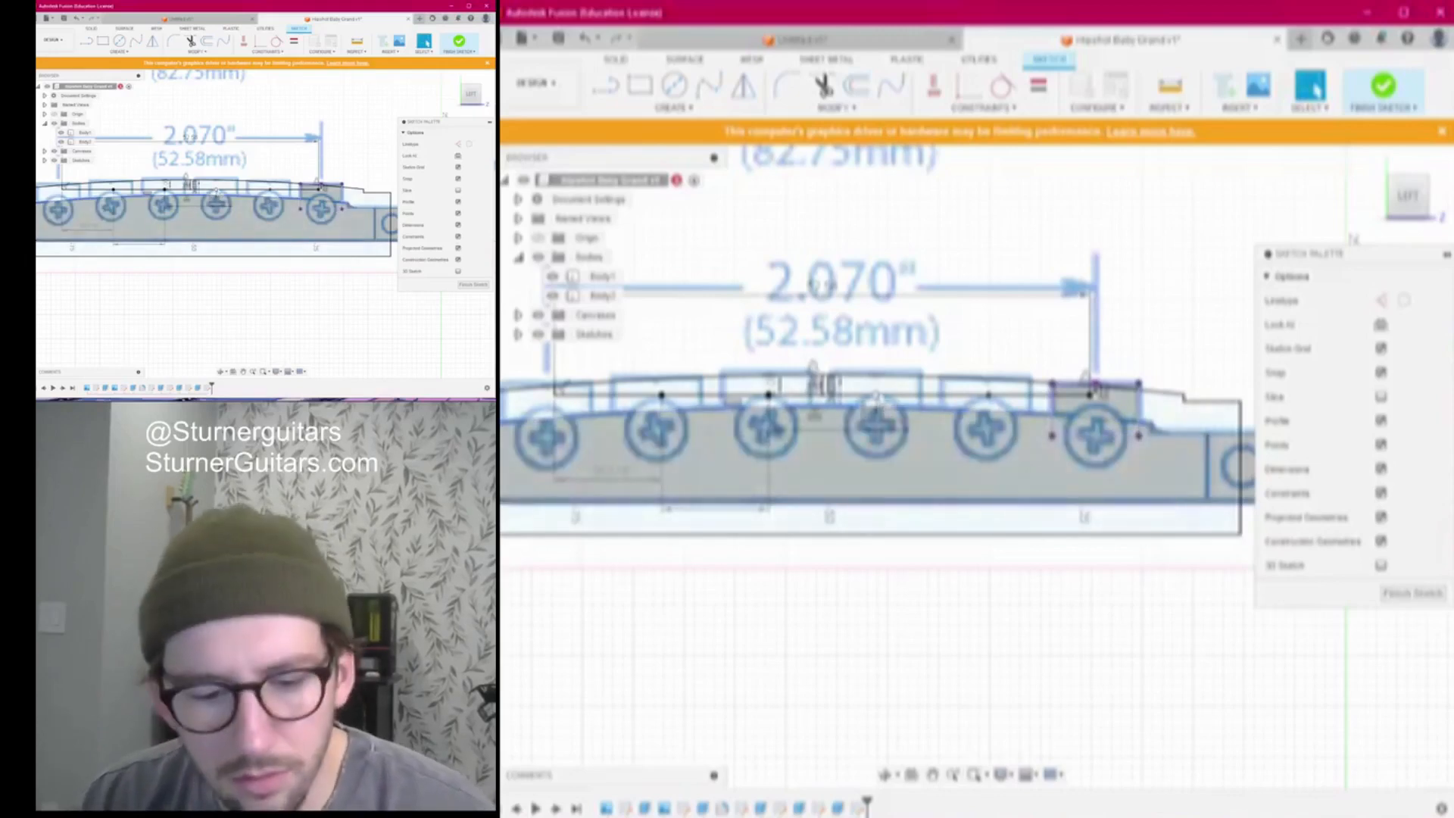
Dimension another saddle-point spacing and reject the over-constraining dimension
{"action": "left_click", "coordinate": [991, 398]}
{"action": "left_click", "coordinate": [996, 470]}
{"action": "key", "text": "ctrl+v"}
{"action": "key", "text": "Return"}
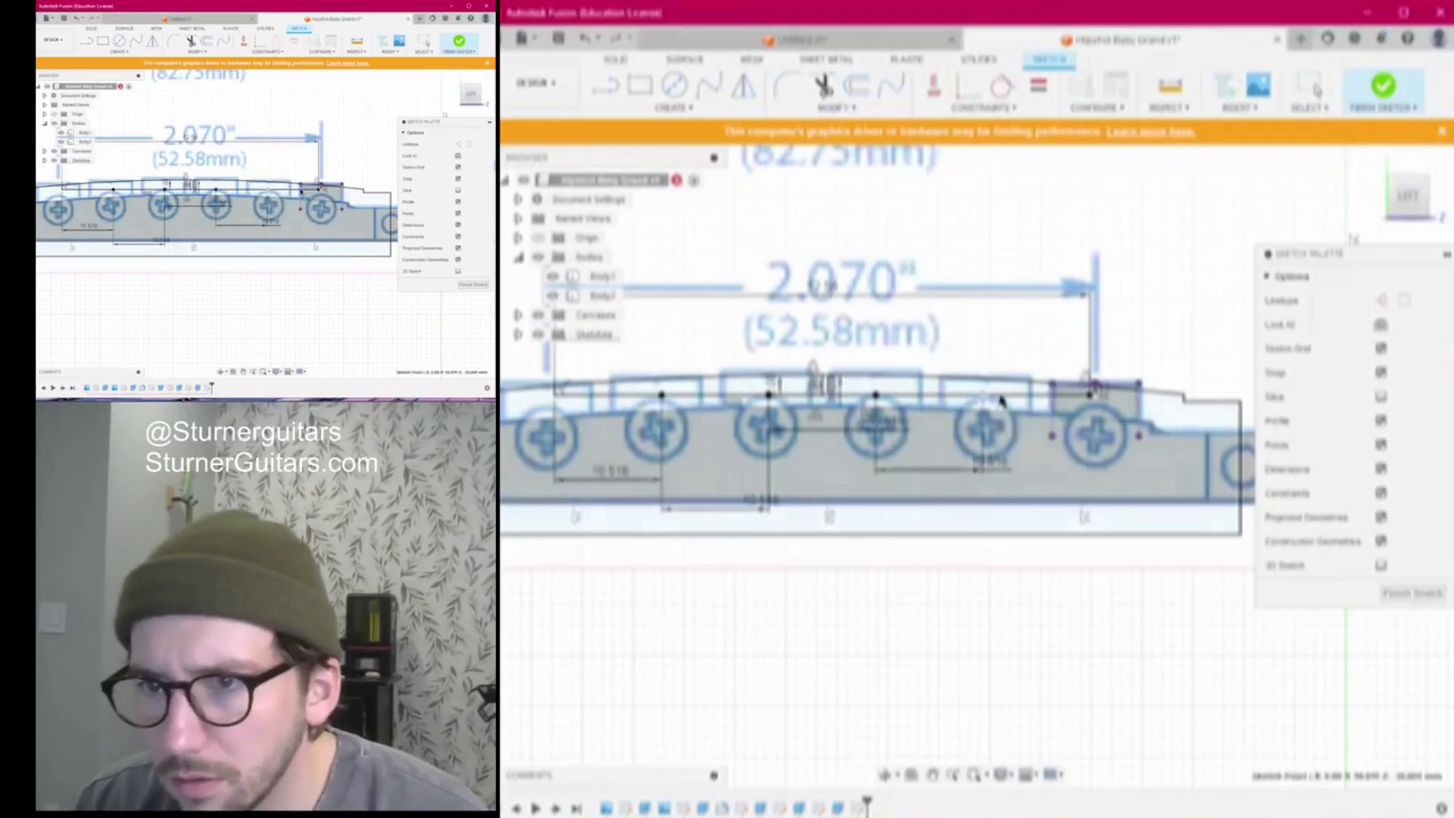
{"action": "scroll", "coordinate": [1097, 402], "scroll_direction": "up", "scroll_amount": 3}
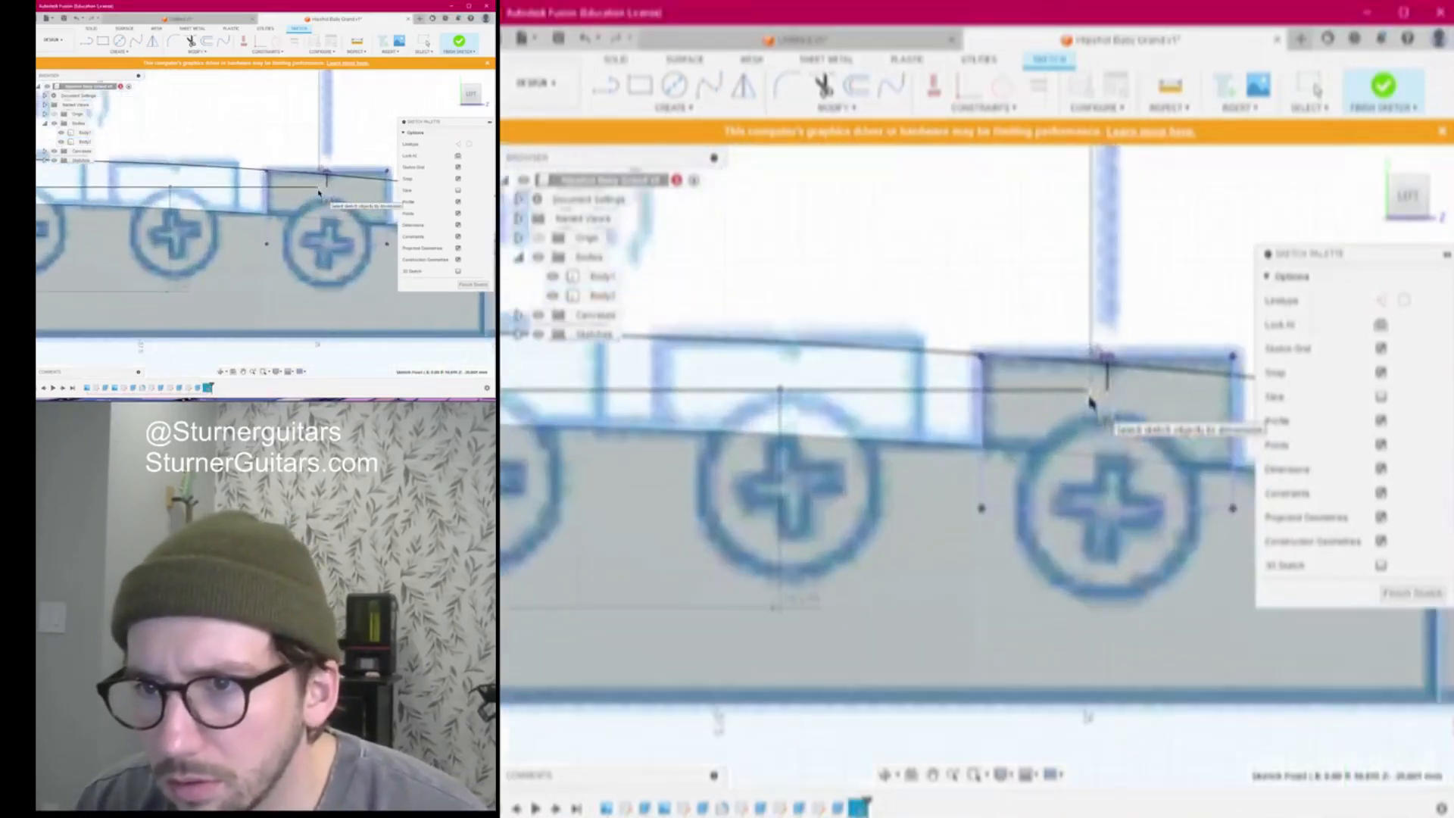
{"action": "left_click", "coordinate": [1097, 399]}
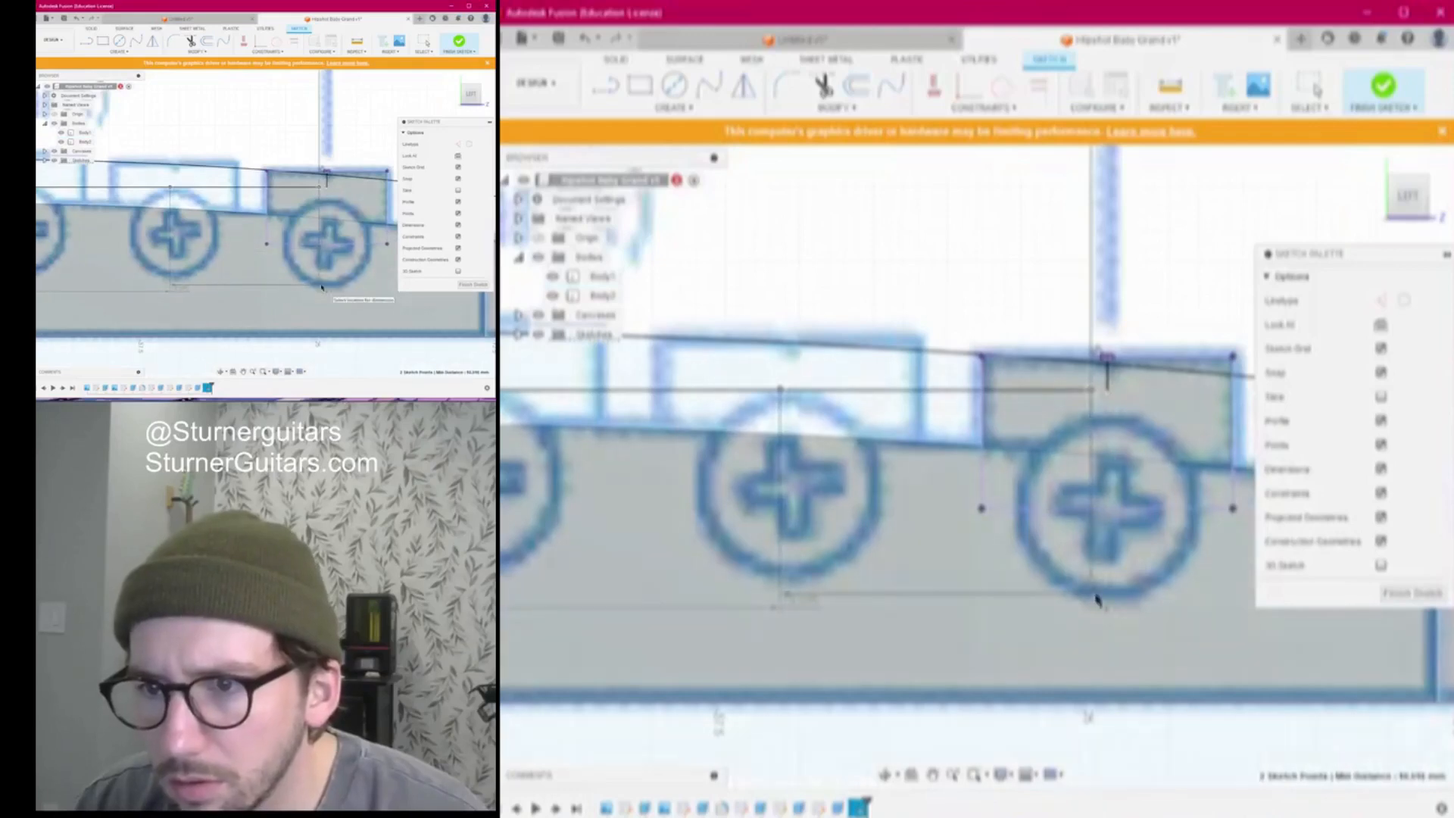
{"action": "left_click", "coordinate": [1096, 638]}
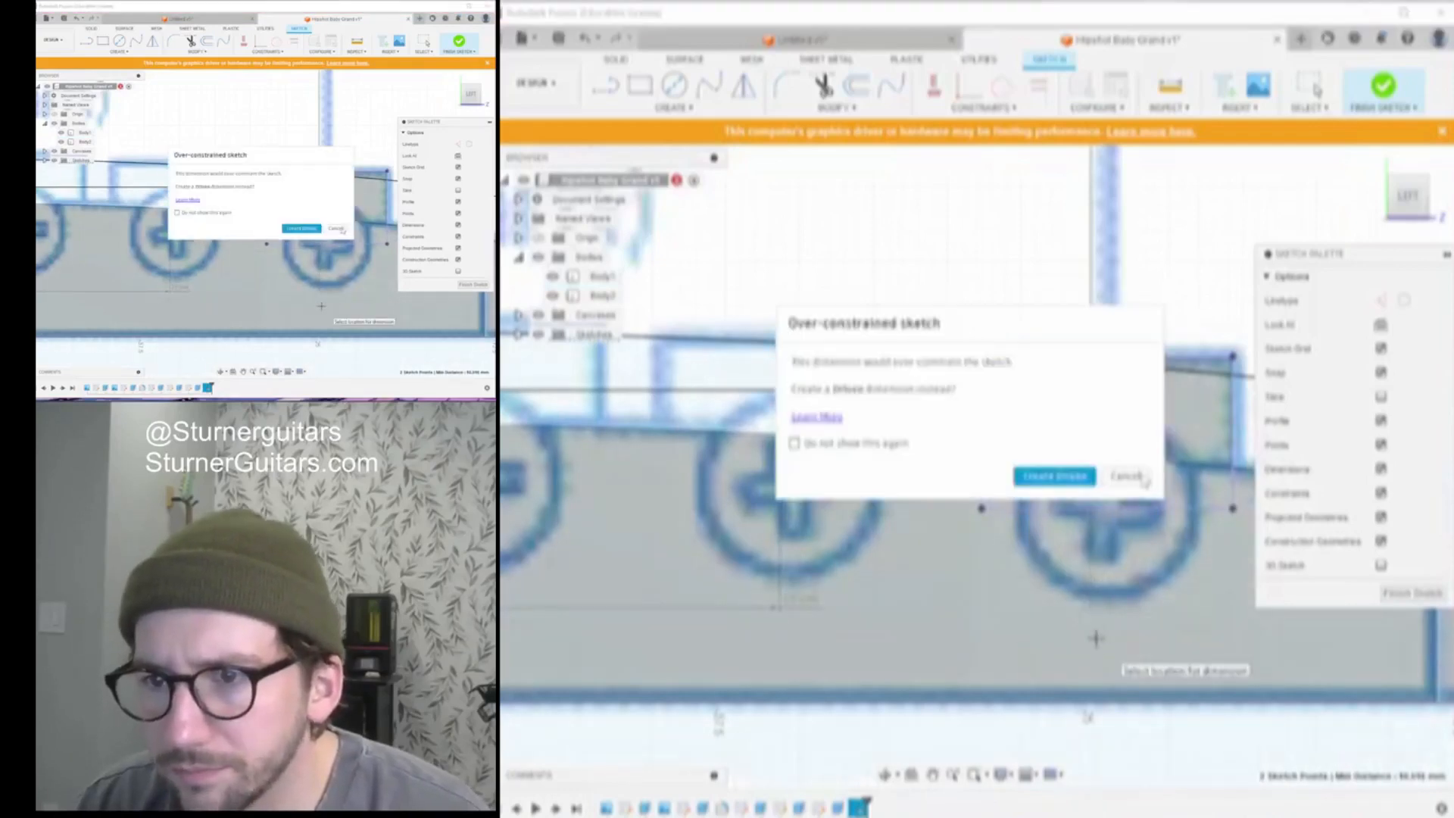
{"action": "left_click", "coordinate": [1144, 481]}
{"action": "scroll", "coordinate": [1055, 546], "scroll_direction": "down", "scroll_amount": 5}
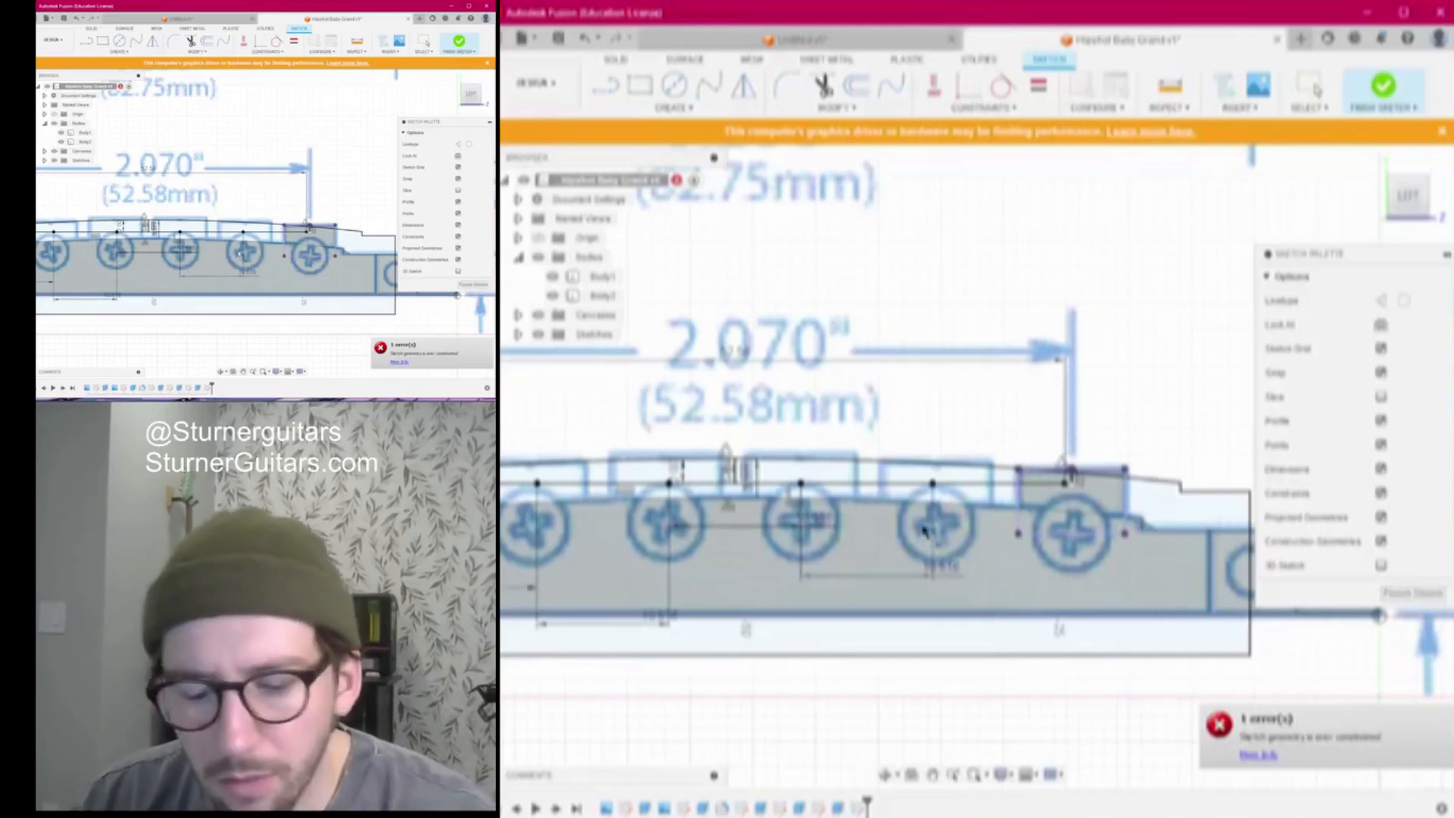
Draw vertical divider lines from the saddle points up to the bridge's top curve
{"action": "key", "text": "l"}
{"action": "scroll", "coordinate": [1005, 484], "scroll_direction": "up", "scroll_amount": 4}
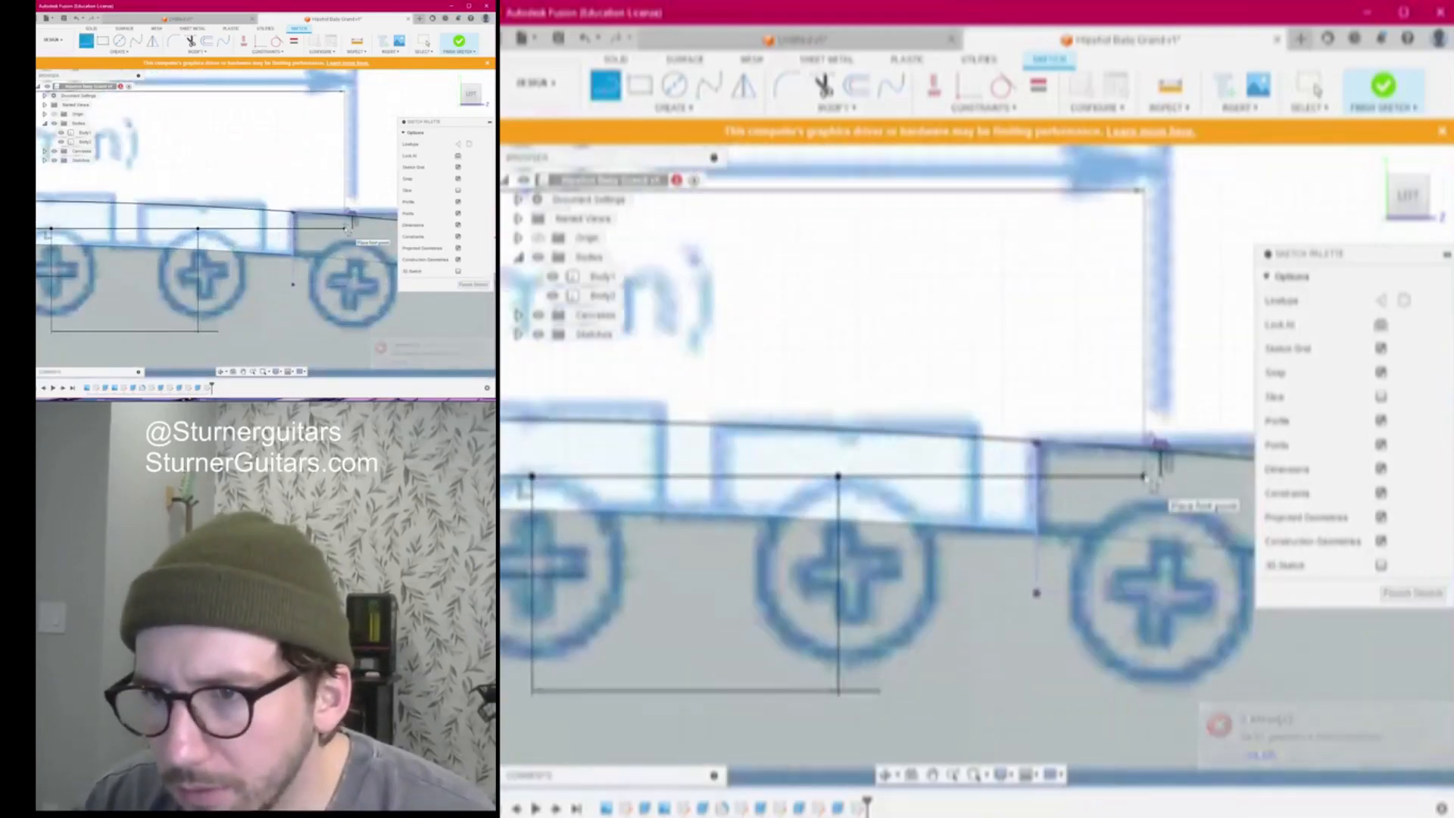
{"action": "left_click", "coordinate": [1147, 476]}
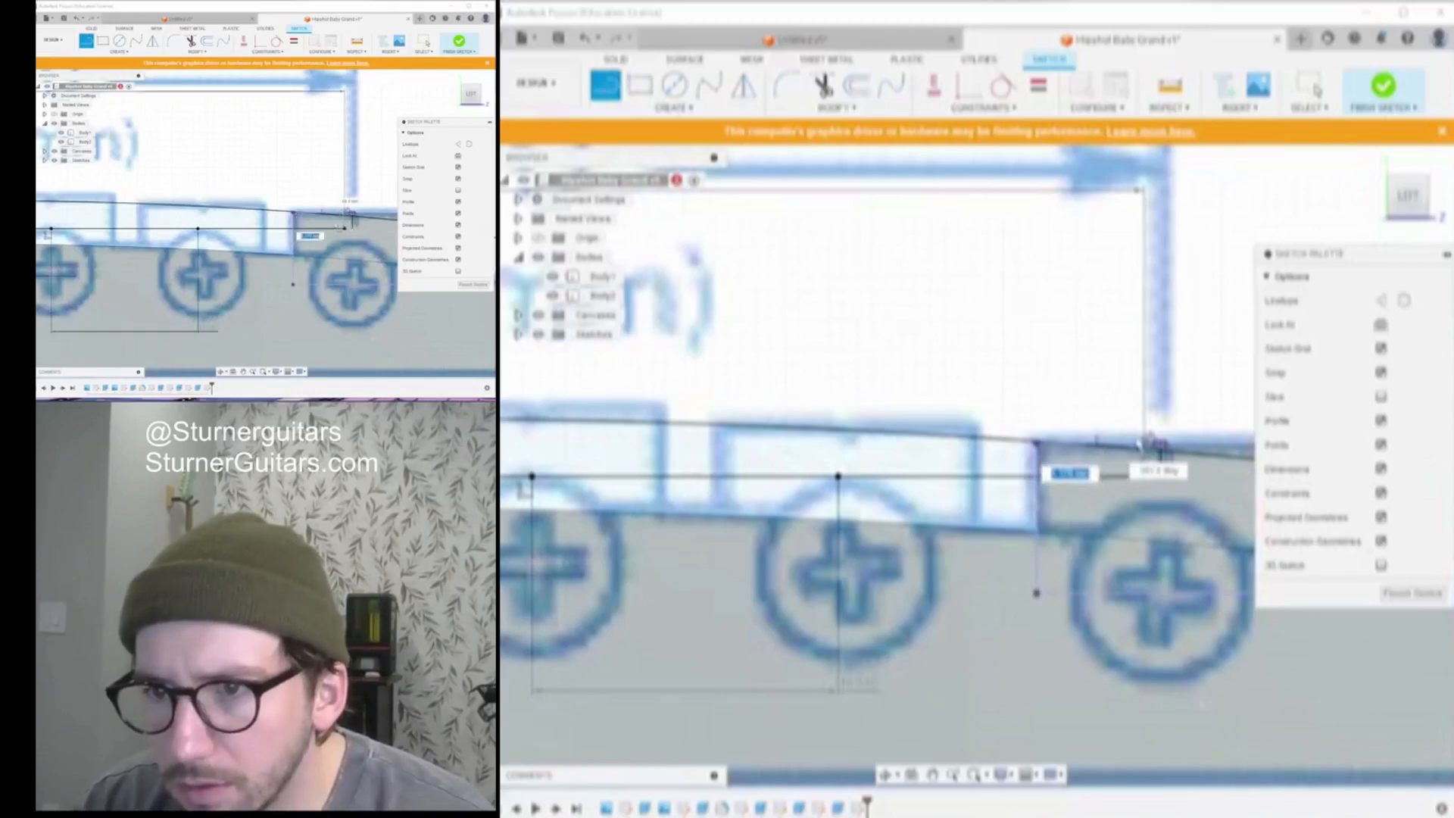
{"action": "scroll", "coordinate": [1151, 453], "scroll_direction": "down", "scroll_amount": 3}
{"action": "scroll", "coordinate": [1156, 452], "scroll_direction": "up", "scroll_amount": 3}
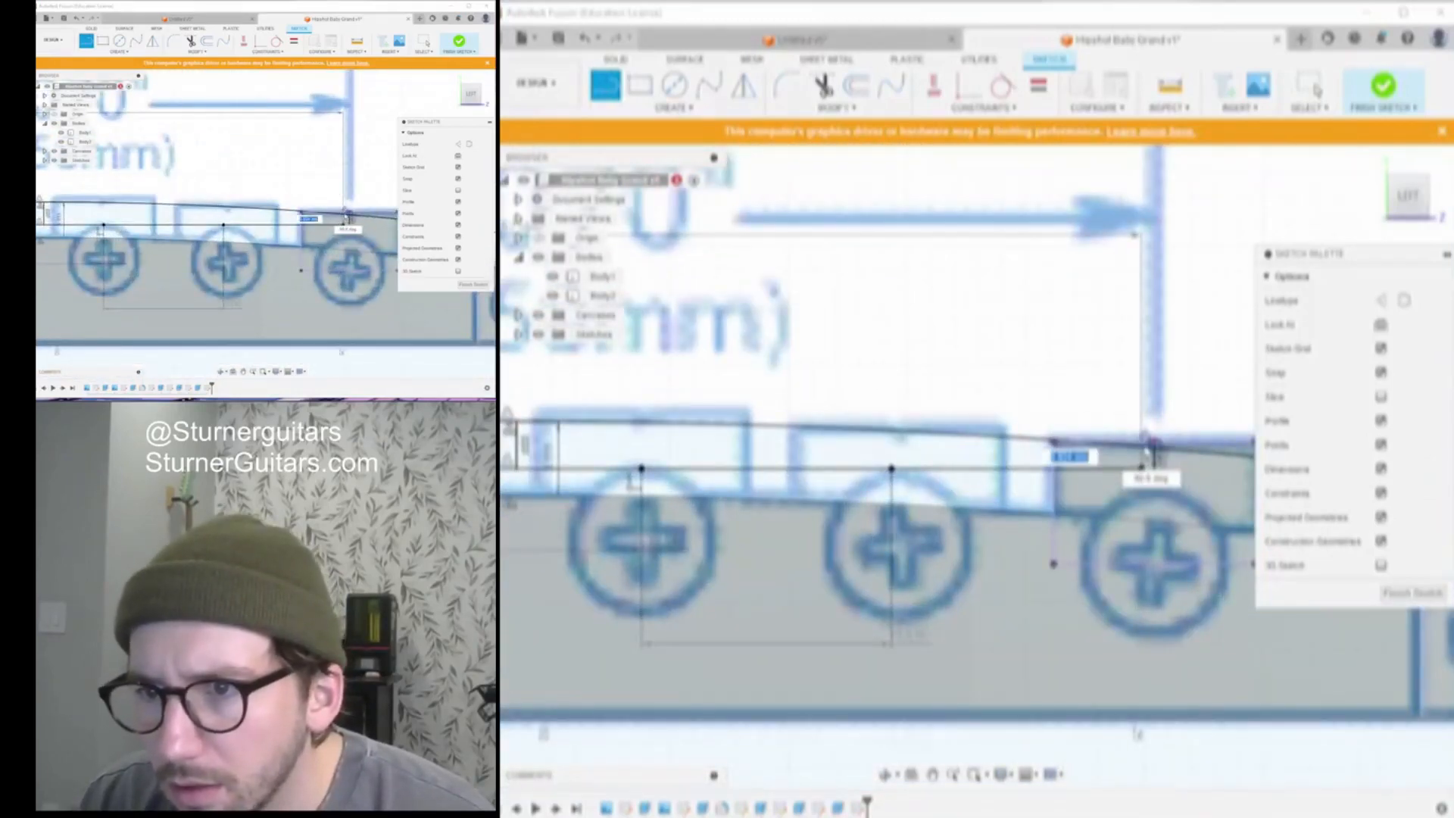
{"action": "left_click", "coordinate": [1142, 444]}
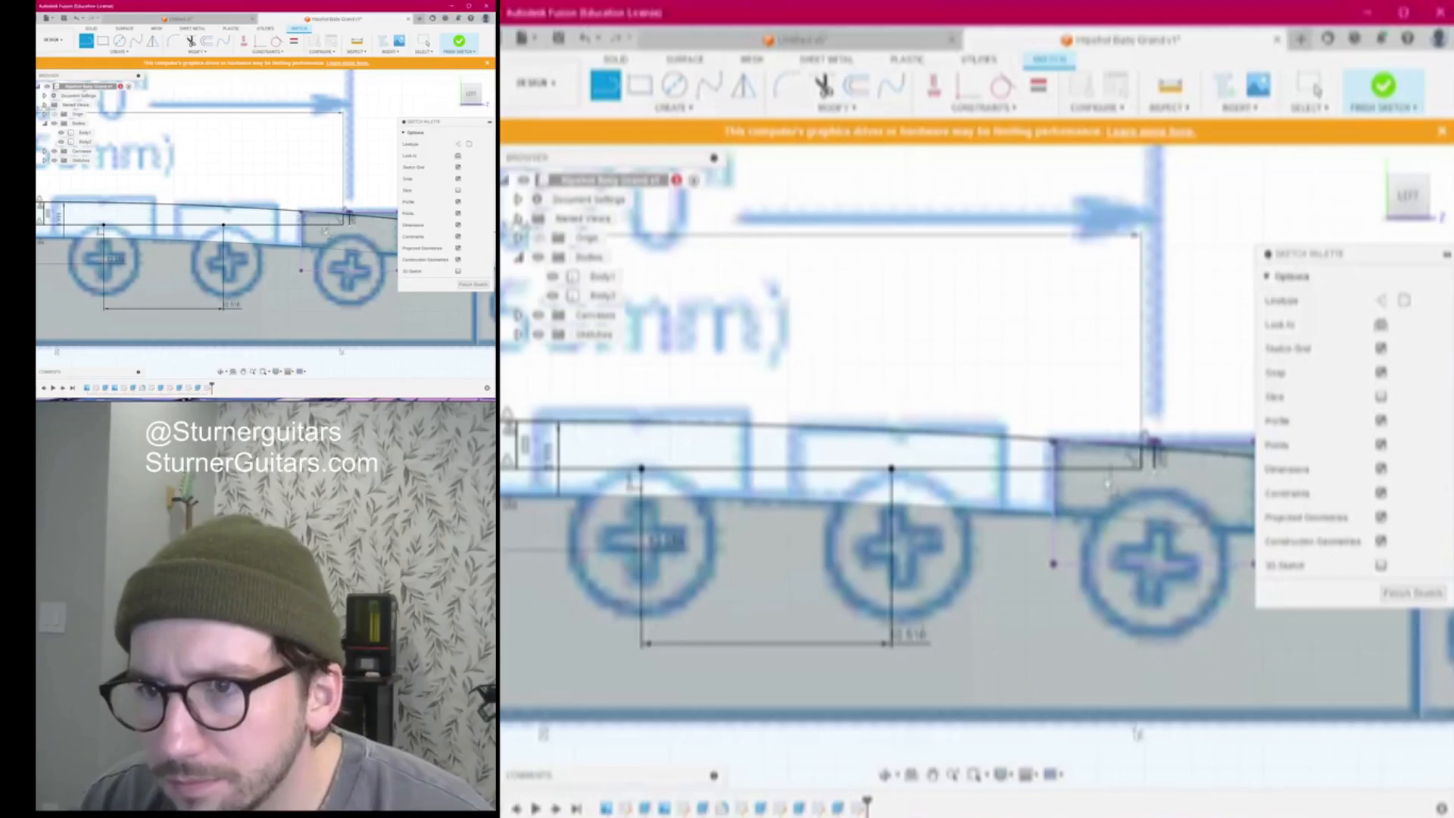
{"action": "left_click", "coordinate": [892, 469]}
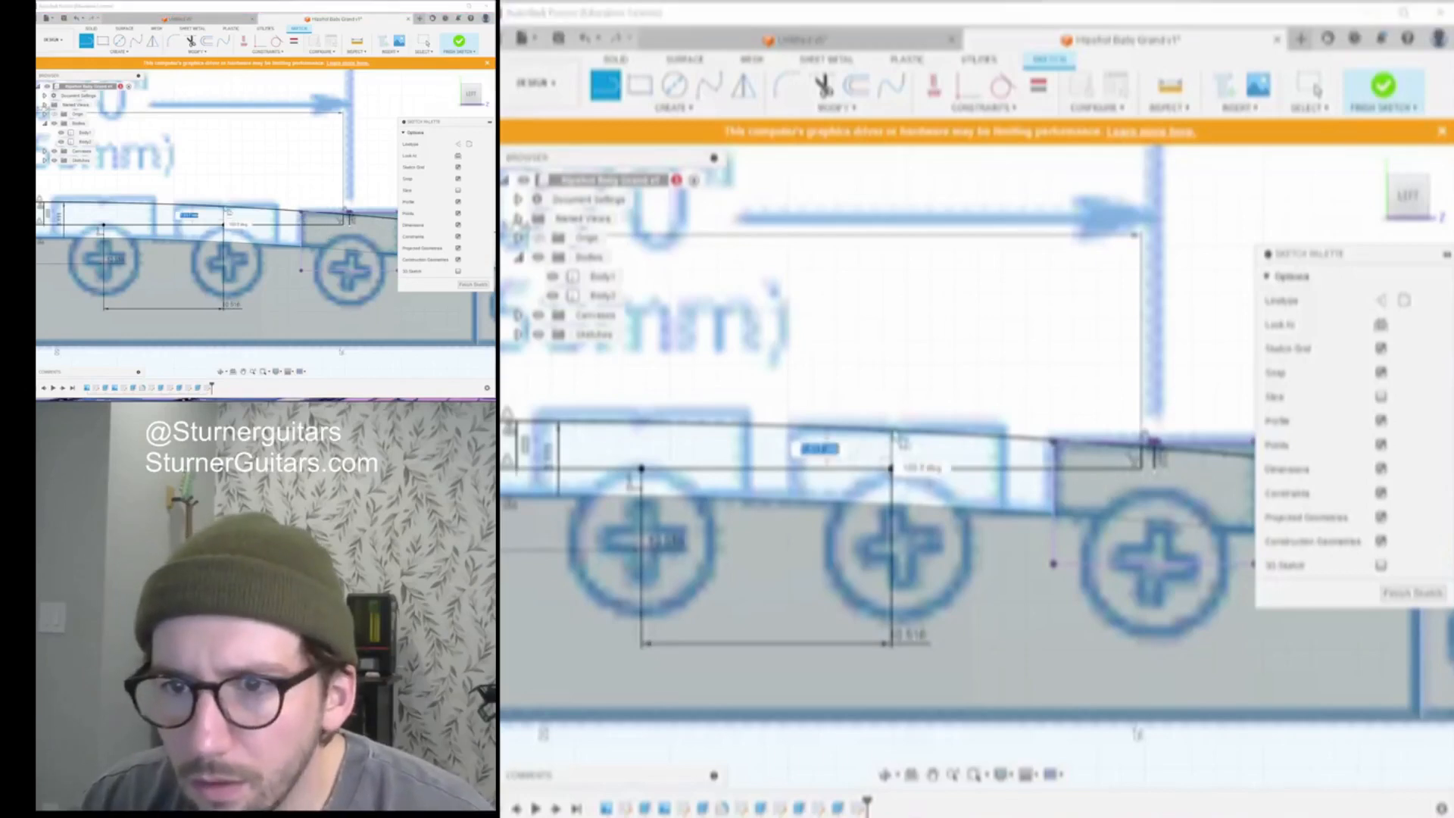
{"action": "left_click", "coordinate": [892, 434]}
{"action": "scroll", "coordinate": [894, 437], "scroll_direction": "down", "scroll_amount": 3}
{"action": "mouse_move", "coordinate": [893, 437]}
{"action": "middle_mouse_down"}
{"action": "mouse_move", "coordinate": [960, 466]}
{"action": "mouse_move", "coordinate": [1060, 478]}
{"action": "middle_mouse_up"}
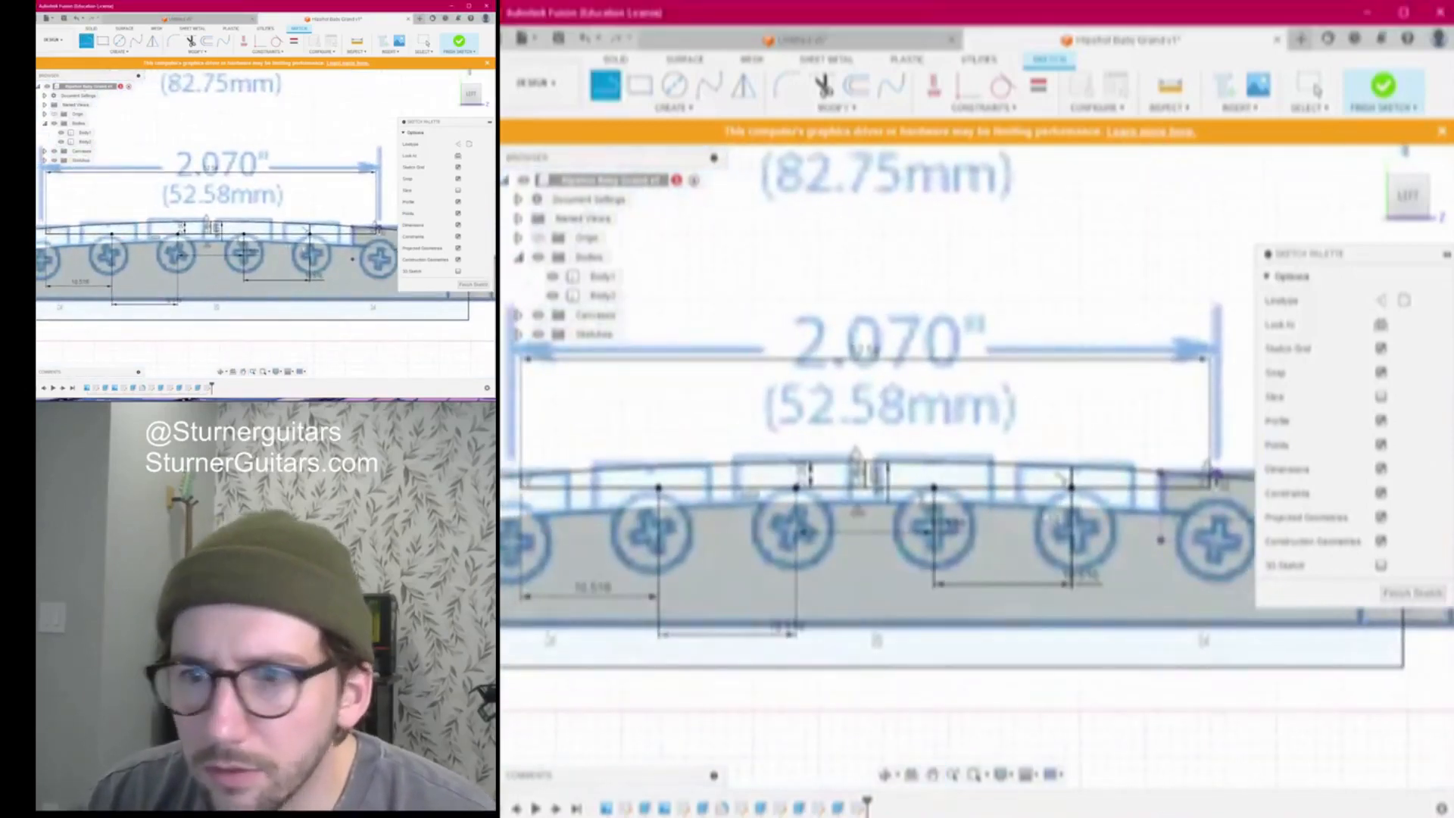
{"action": "scroll", "coordinate": [931, 475], "scroll_direction": "up", "scroll_amount": 3}
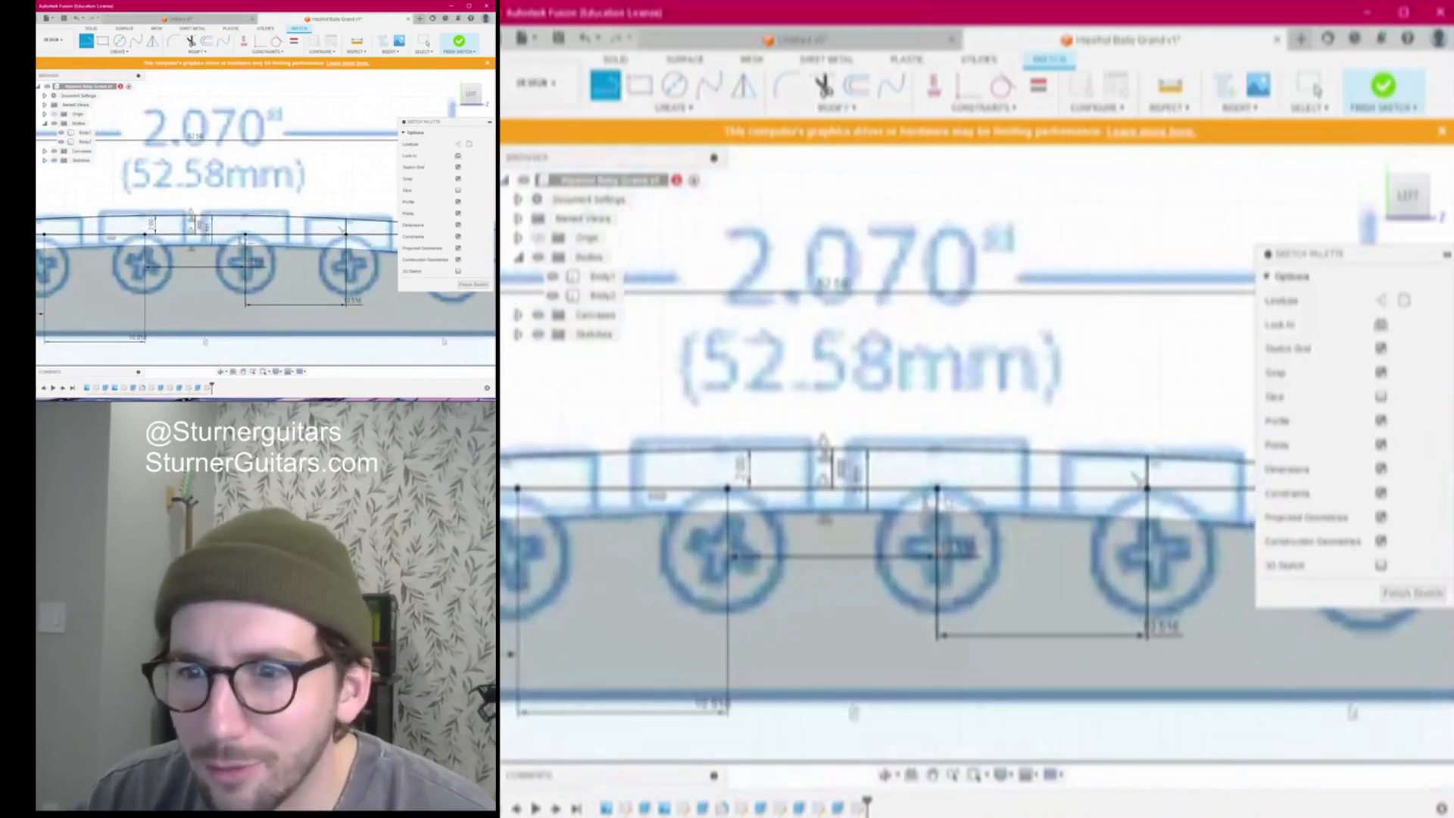
{"action": "scroll", "coordinate": [920, 526], "scroll_direction": "down", "scroll_amount": 2}
{"action": "scroll", "coordinate": [705, 511], "scroll_direction": "up", "scroll_amount": 3}
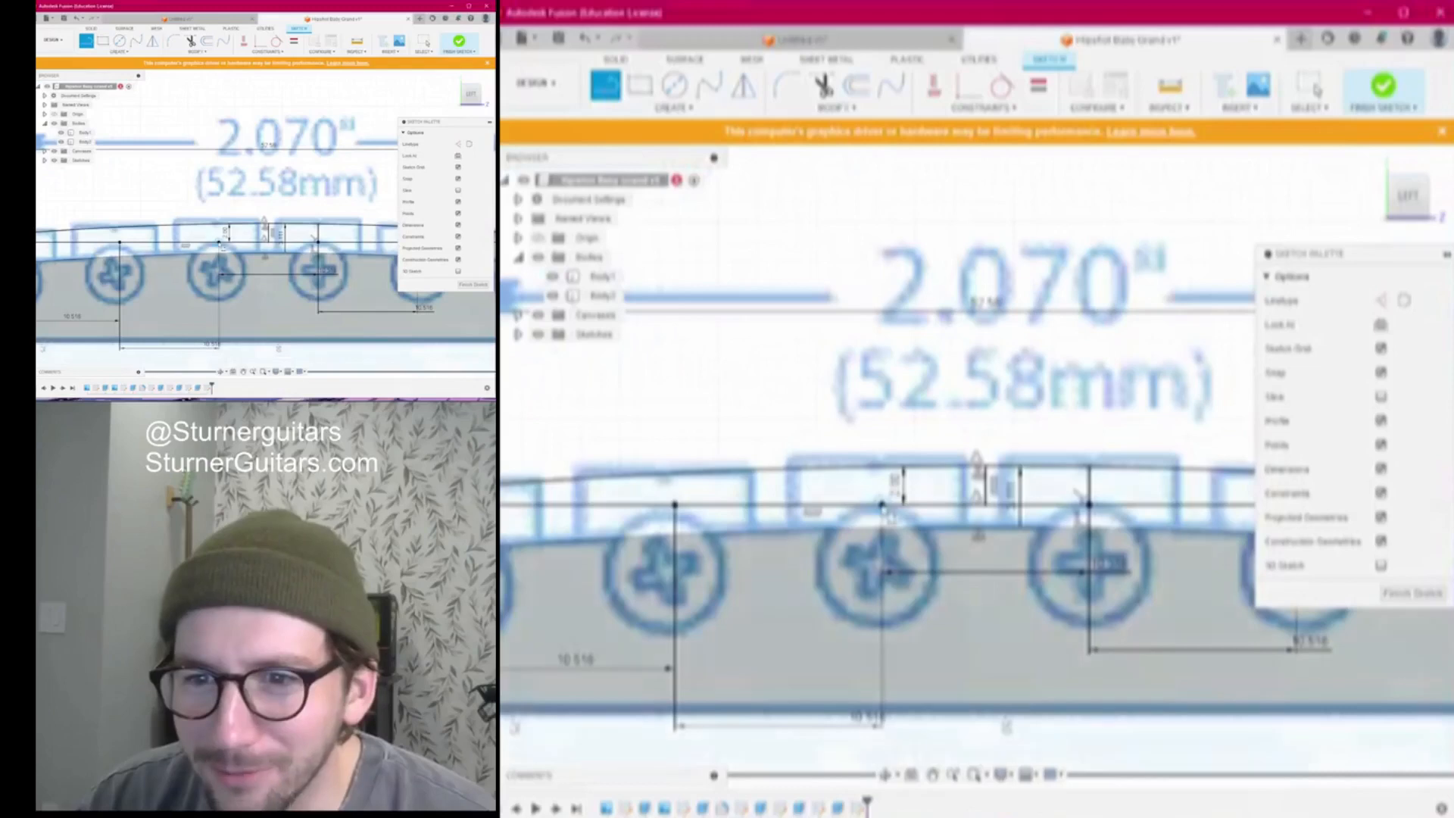
{"action": "scroll", "coordinate": [924, 525], "scroll_direction": "down", "scroll_amount": 3}
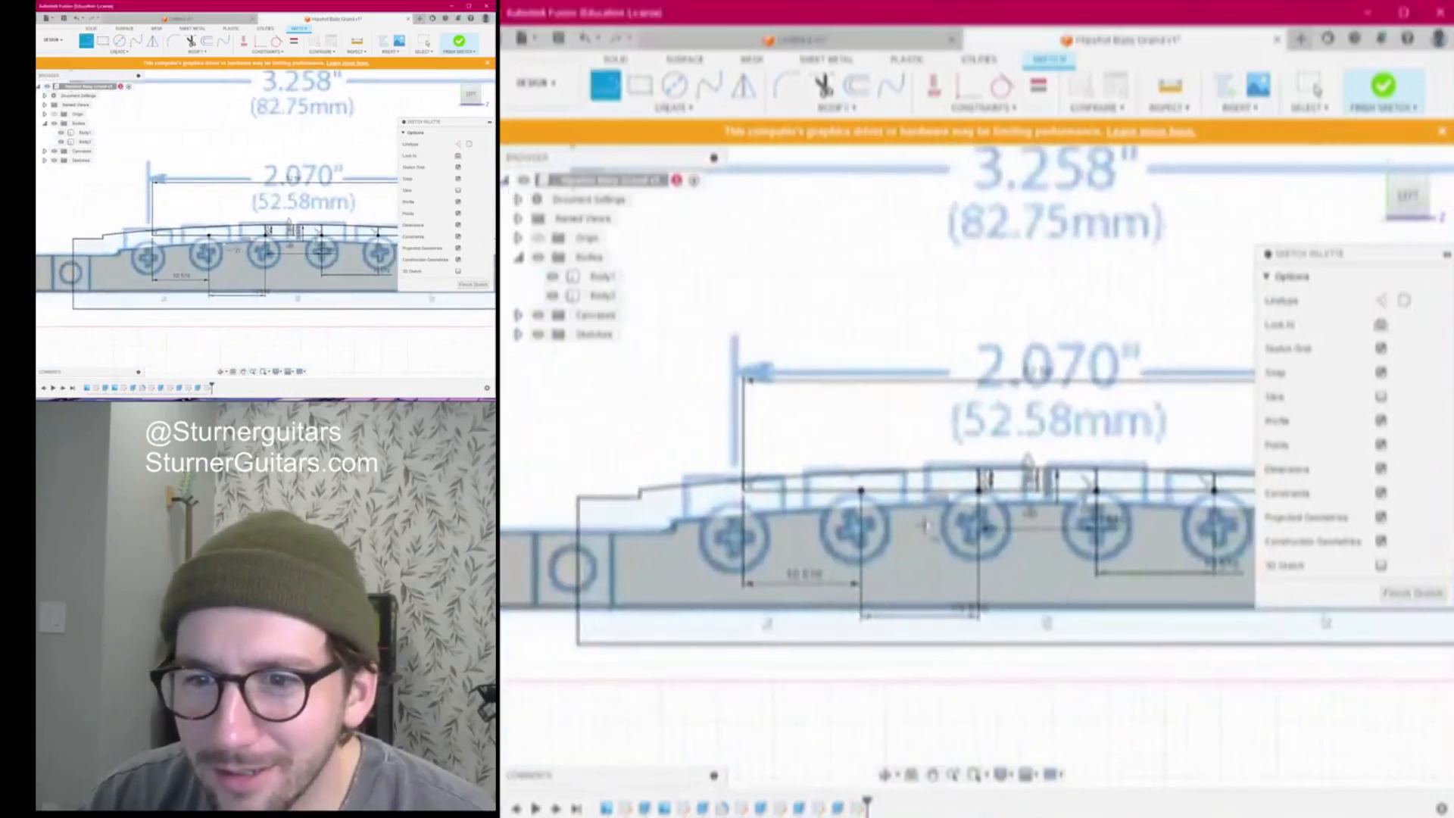
{"action": "scroll", "coordinate": [855, 491], "scroll_direction": "up", "scroll_amount": 2}
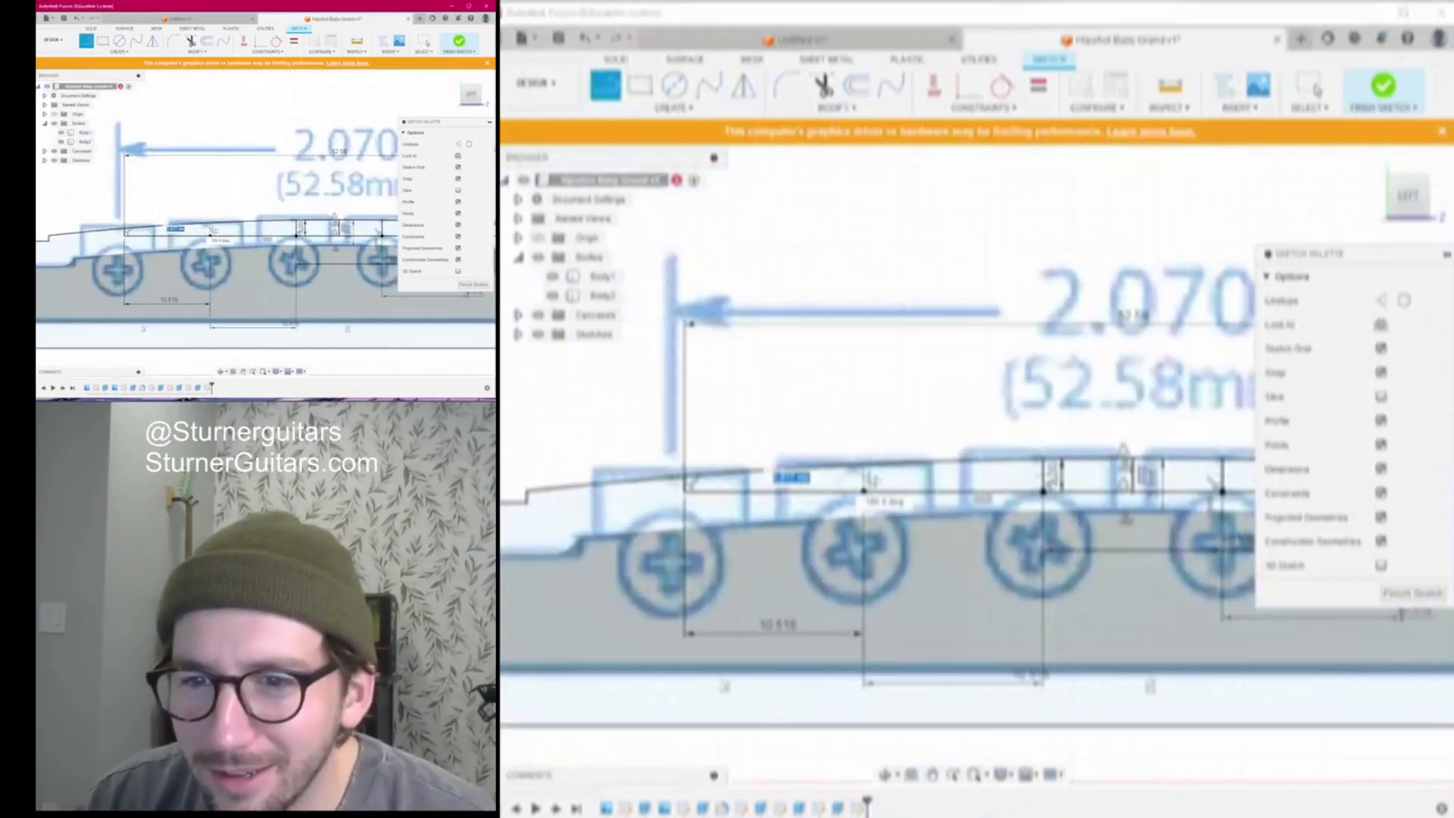
{"action": "scroll", "coordinate": [757, 501], "scroll_direction": "down", "scroll_amount": 4}
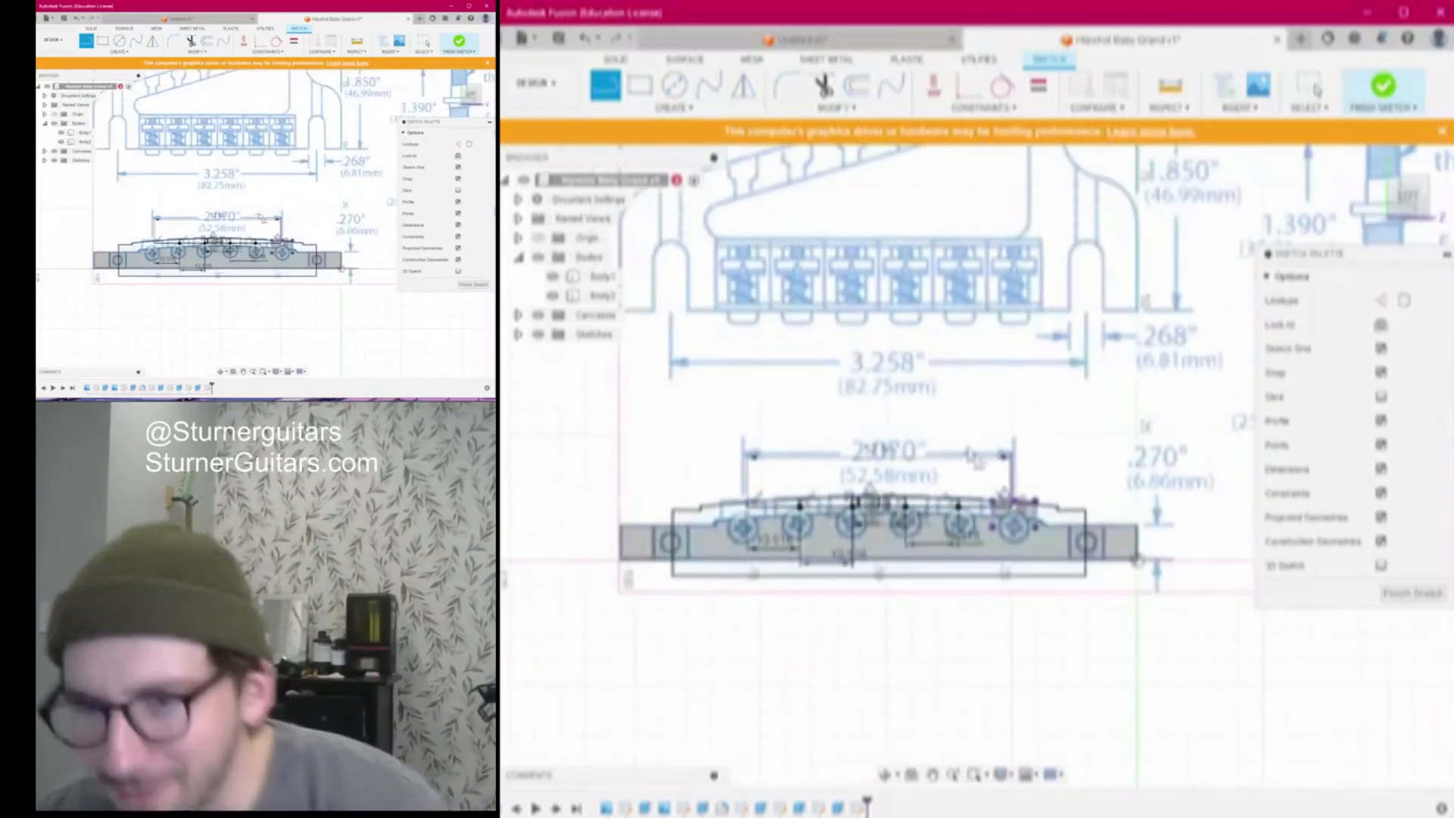
Finish the sketch and move Body2 point-to-point onto a saddle position line
{"action": "left_click", "coordinate": [1416, 594]}
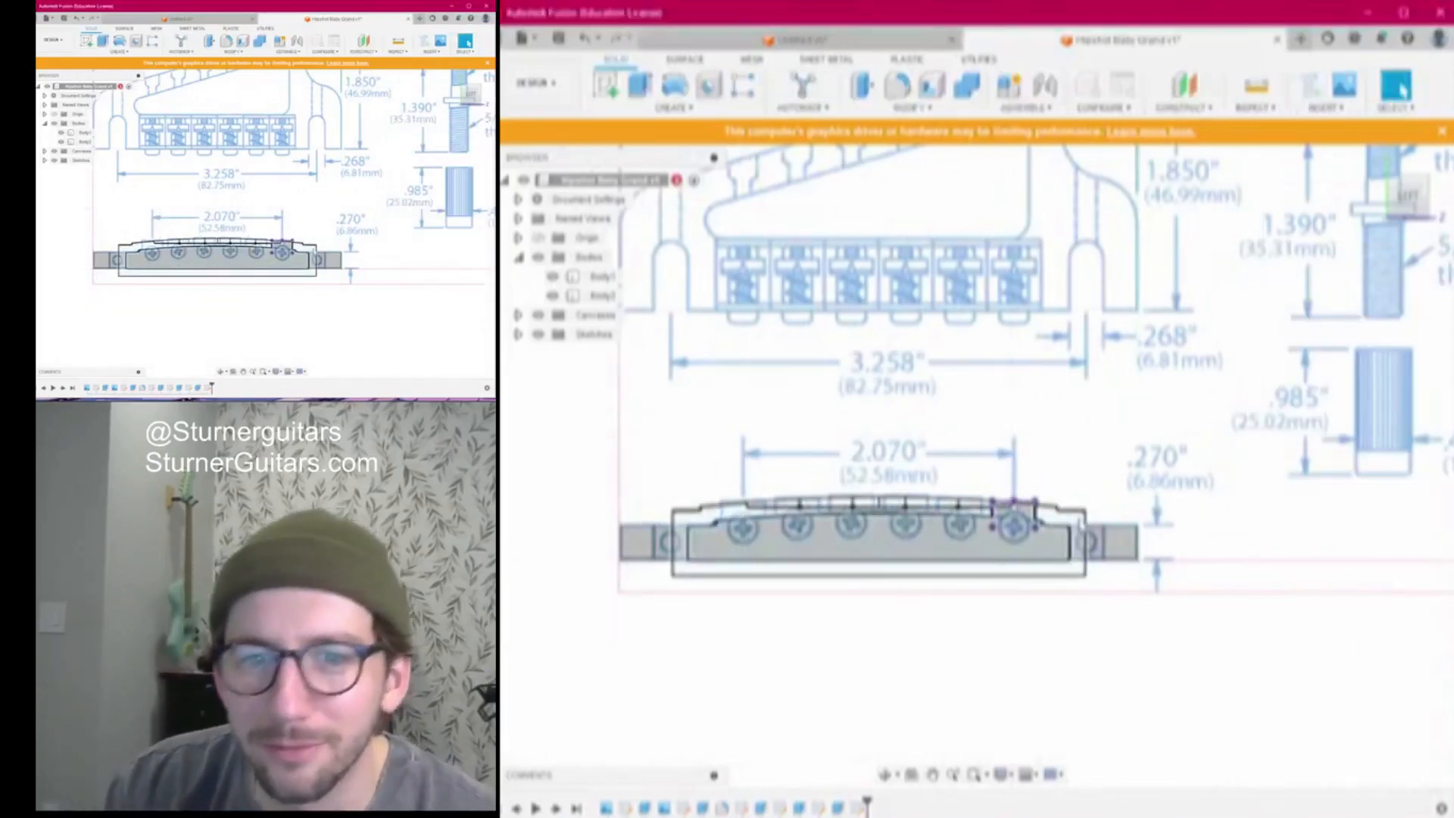
{"action": "scroll", "coordinate": [1081, 524], "scroll_direction": "up", "scroll_amount": 3}
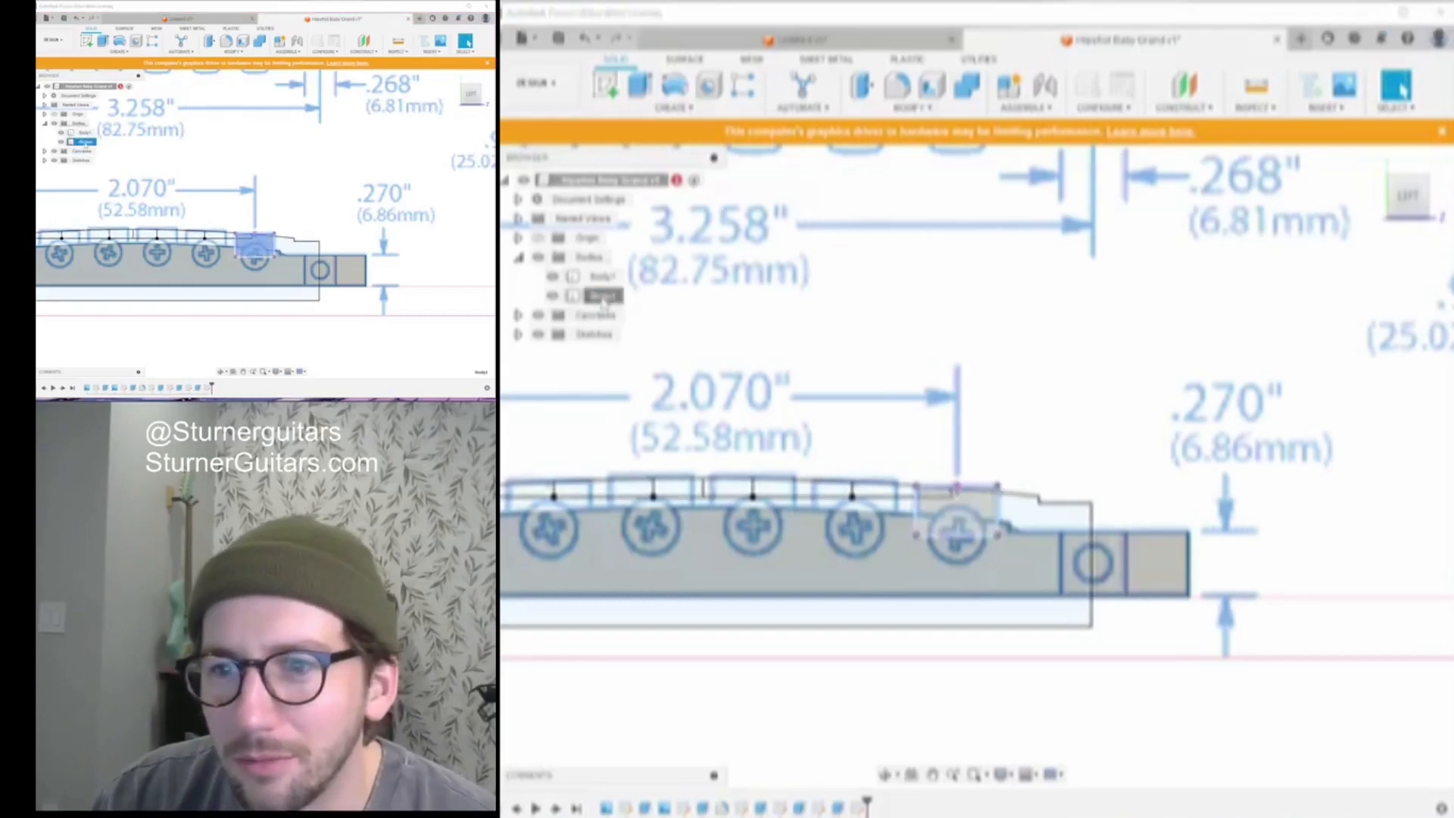
{"action": "left_click", "coordinate": [636, 297]}
{"action": "key", "text": "m"}
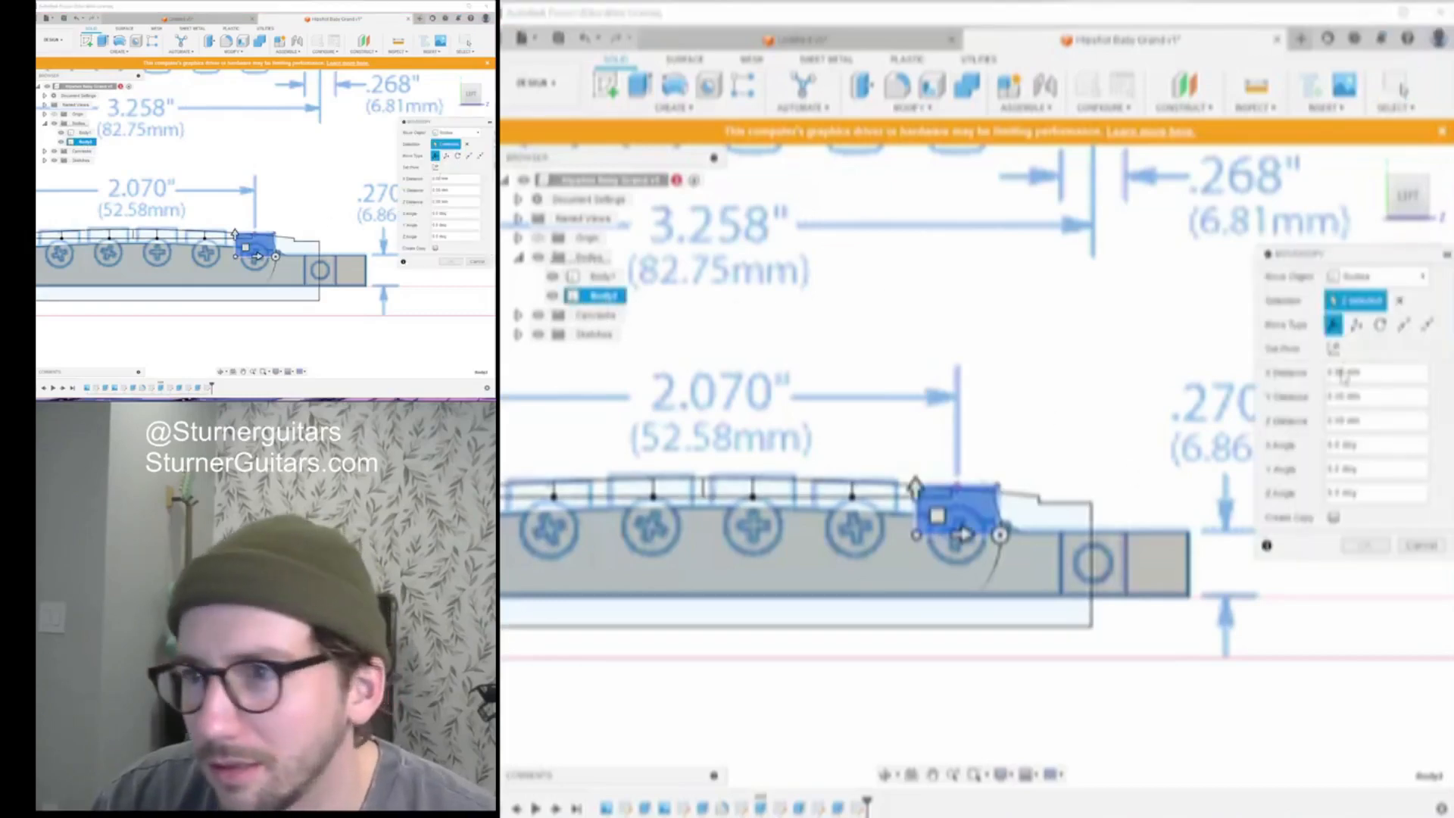
{"action": "left_click", "coordinate": [1404, 325]}
{"action": "scroll", "coordinate": [985, 454], "scroll_direction": "up", "scroll_amount": 10}
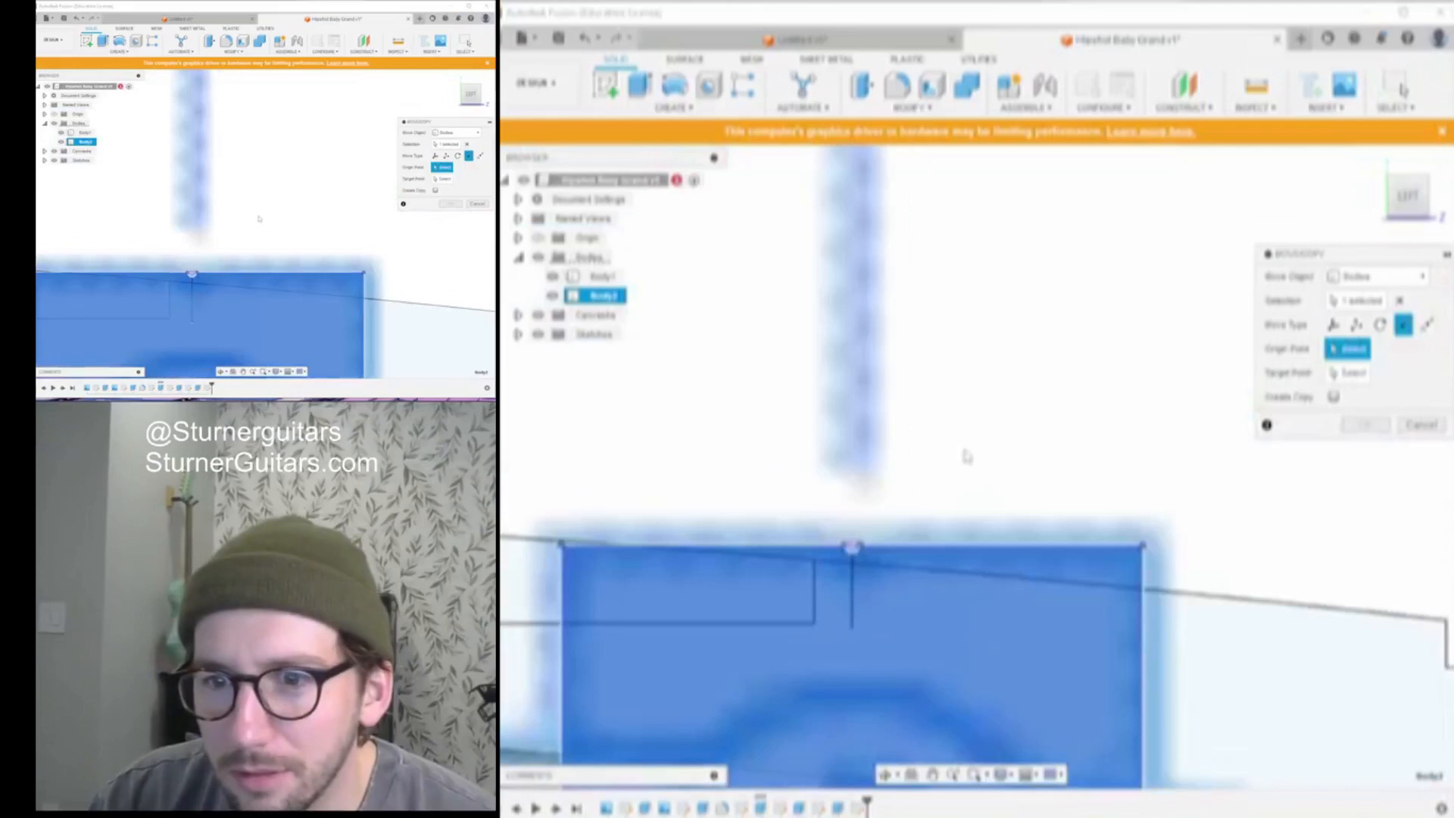
{"action": "scroll", "coordinate": [943, 445], "scroll_direction": "up", "scroll_amount": 3}
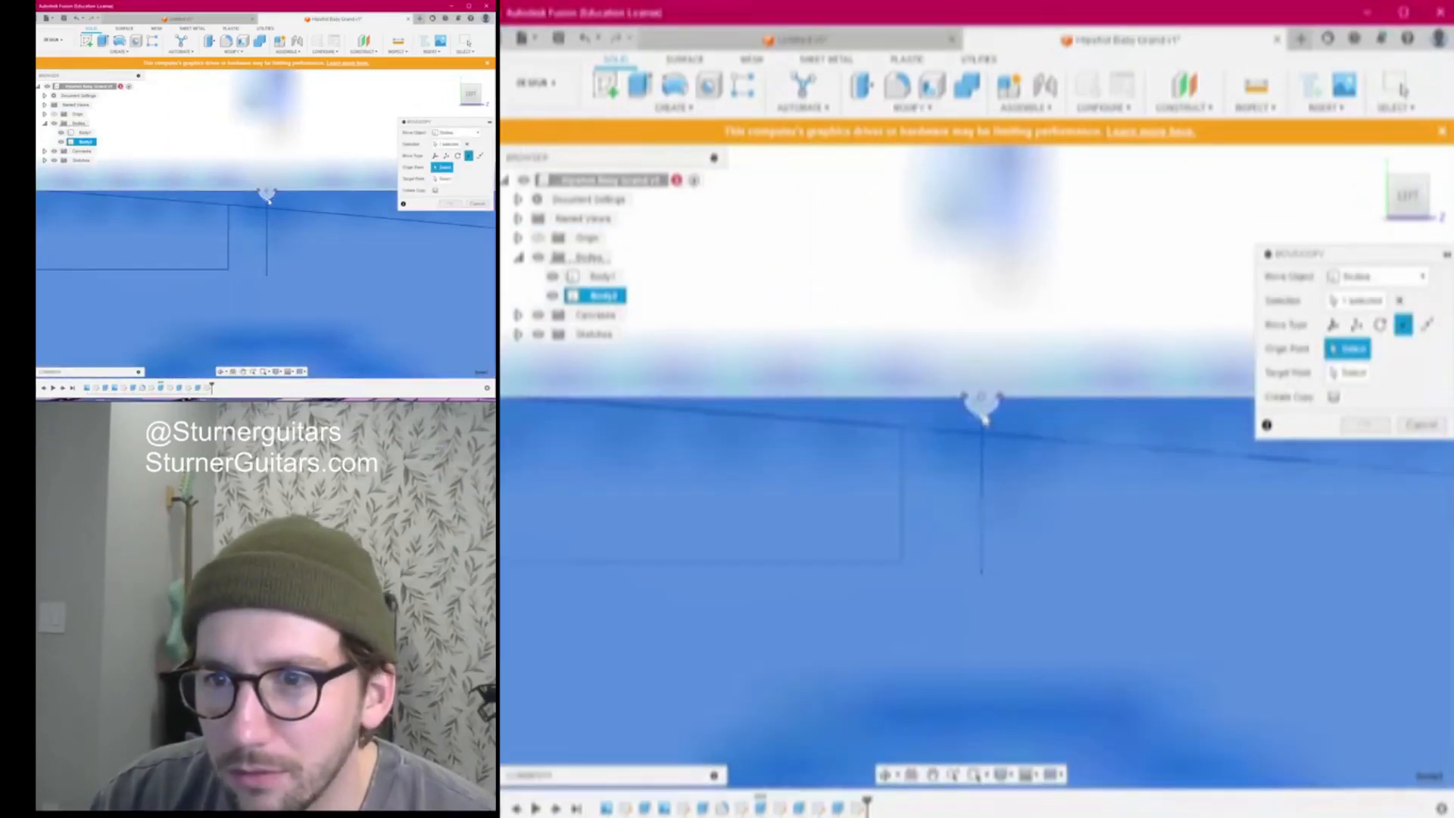
{"action": "left_click", "coordinate": [987, 418]}
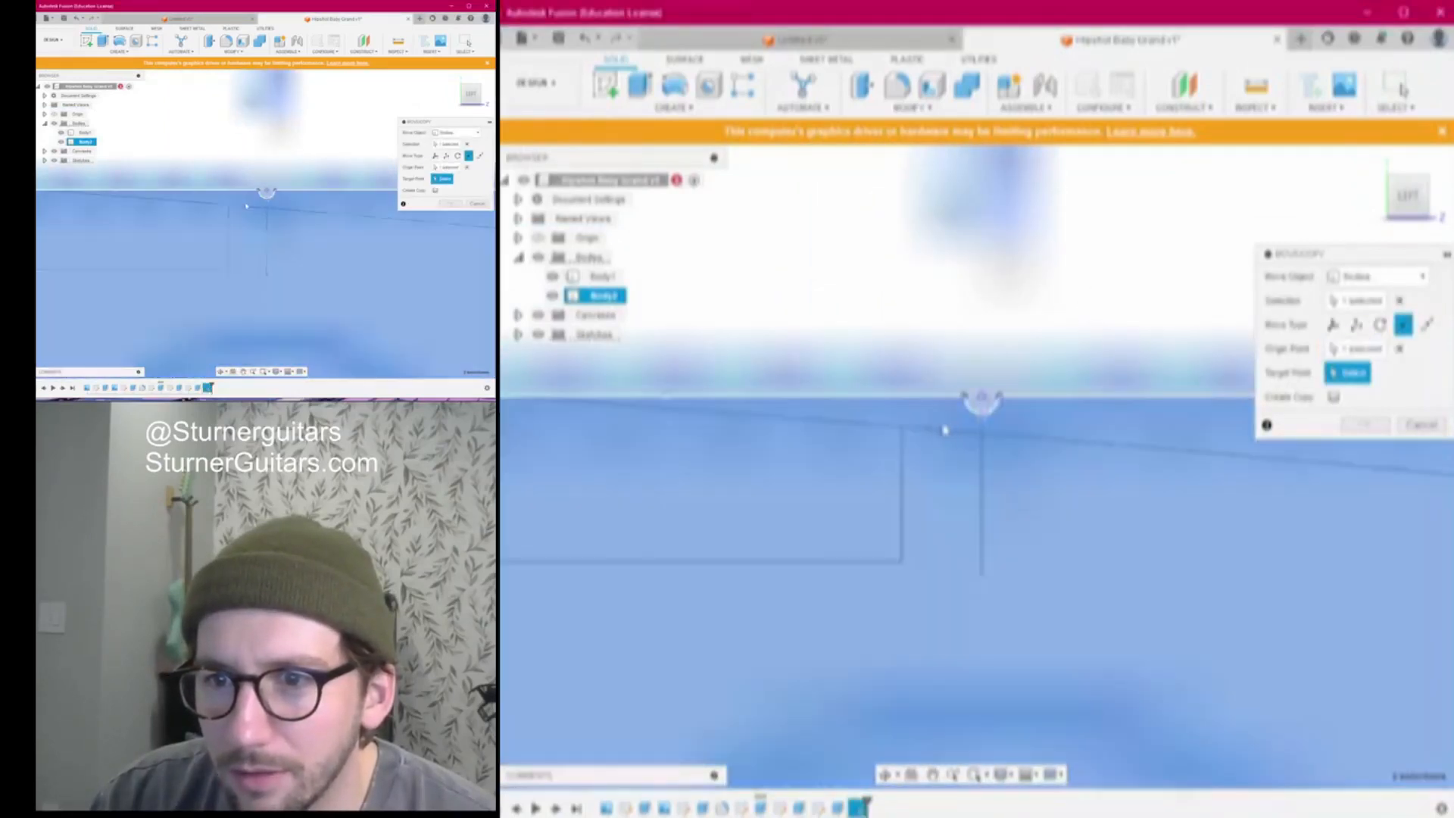
{"action": "left_click", "coordinate": [903, 424]}
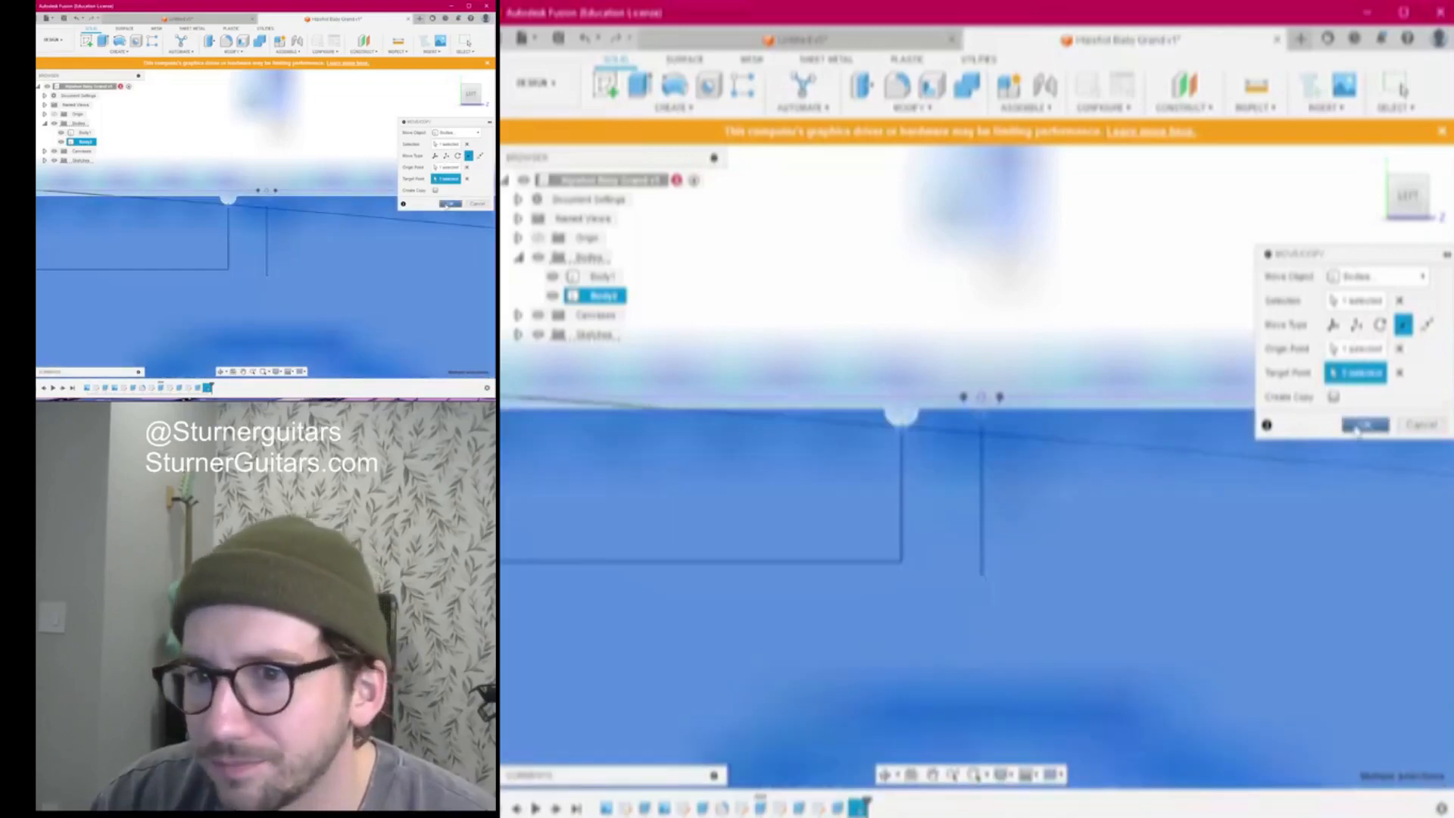
{"action": "left_click", "coordinate": [1357, 426]}
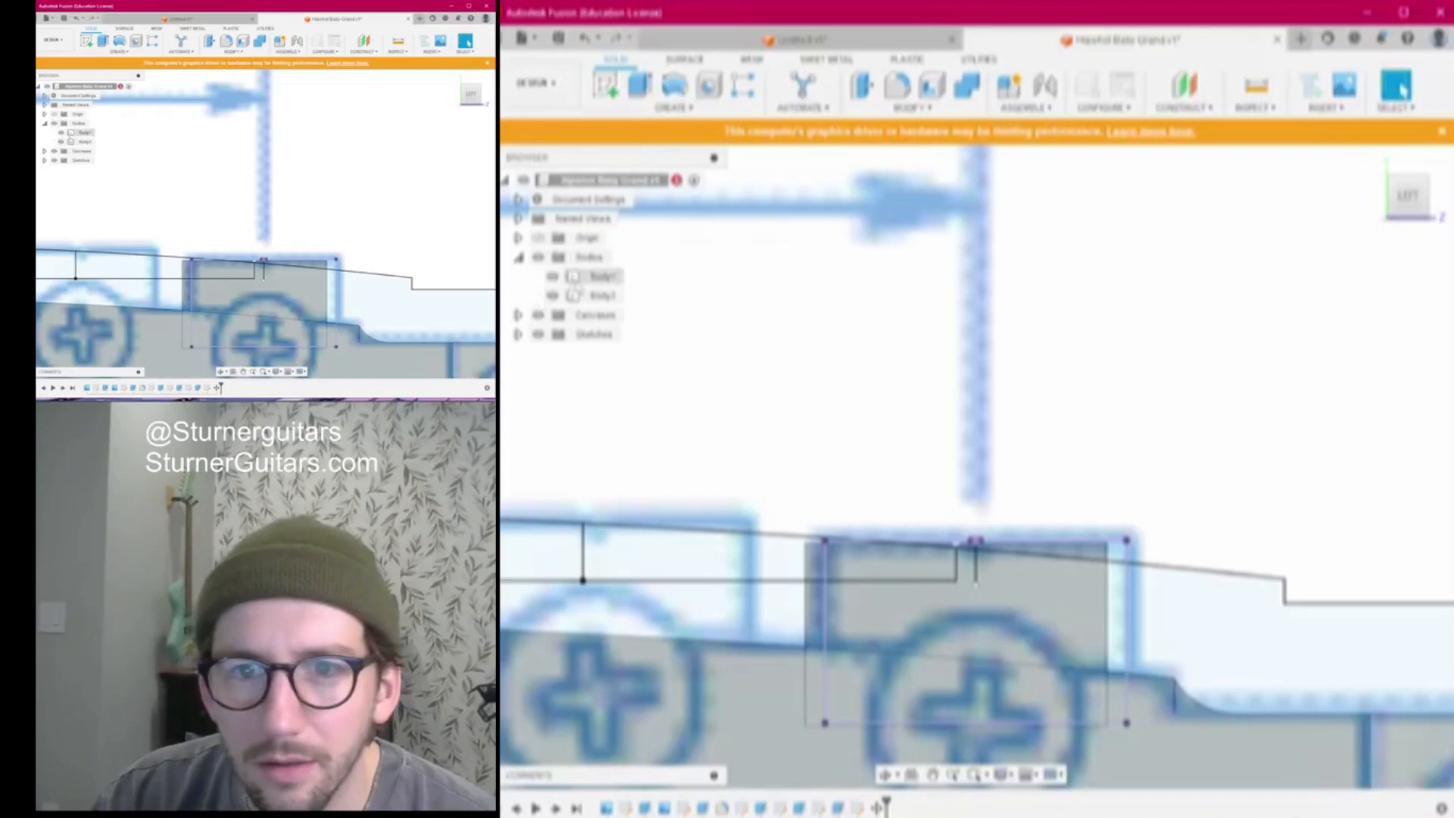
Expand the Sketches list and toggle Sketch6's visibility off and back on
{"action": "left_click", "coordinate": [518, 334]}
{"action": "left_click", "coordinate": [554, 450]}
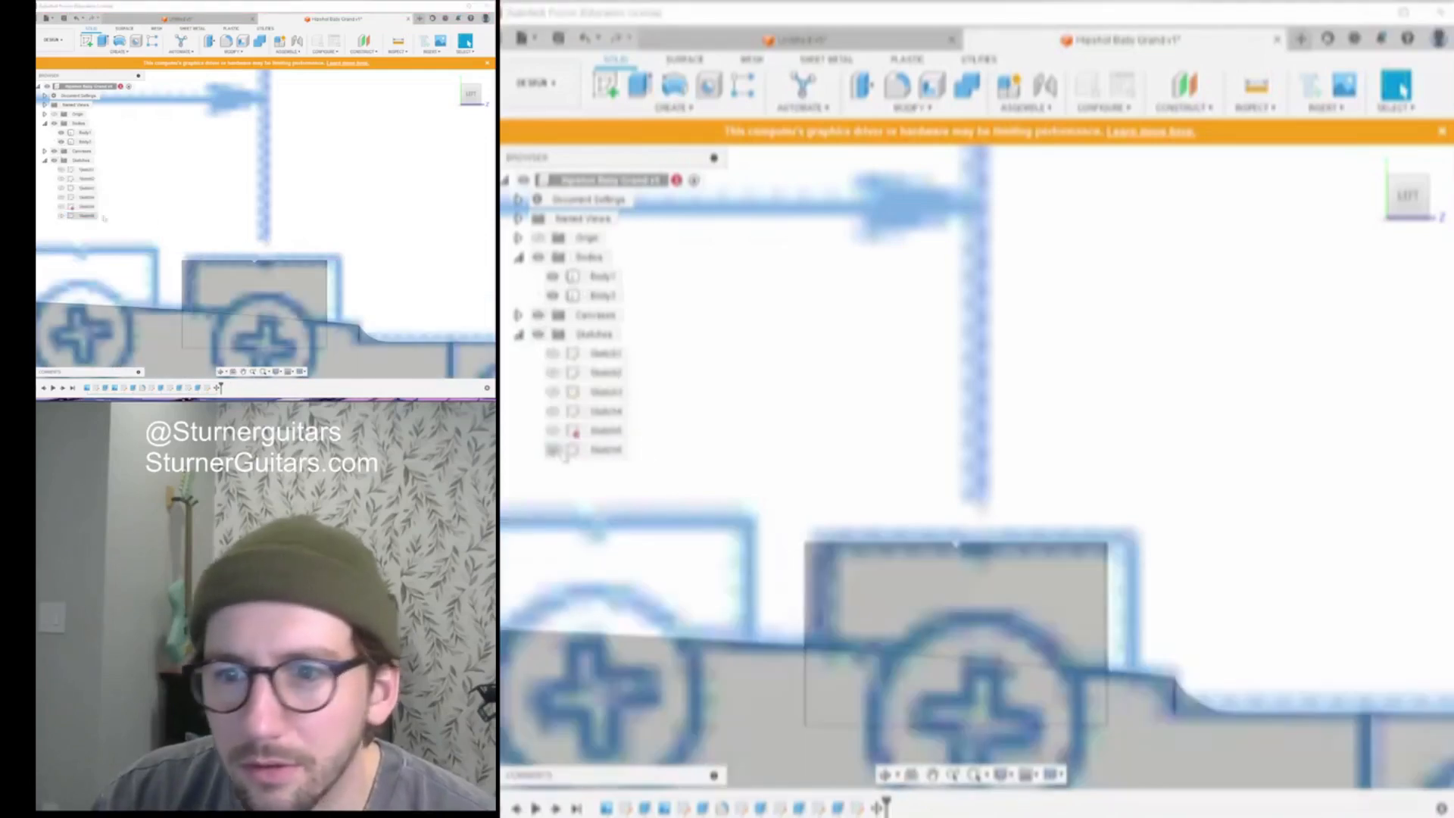
{"action": "left_click", "coordinate": [554, 450]}
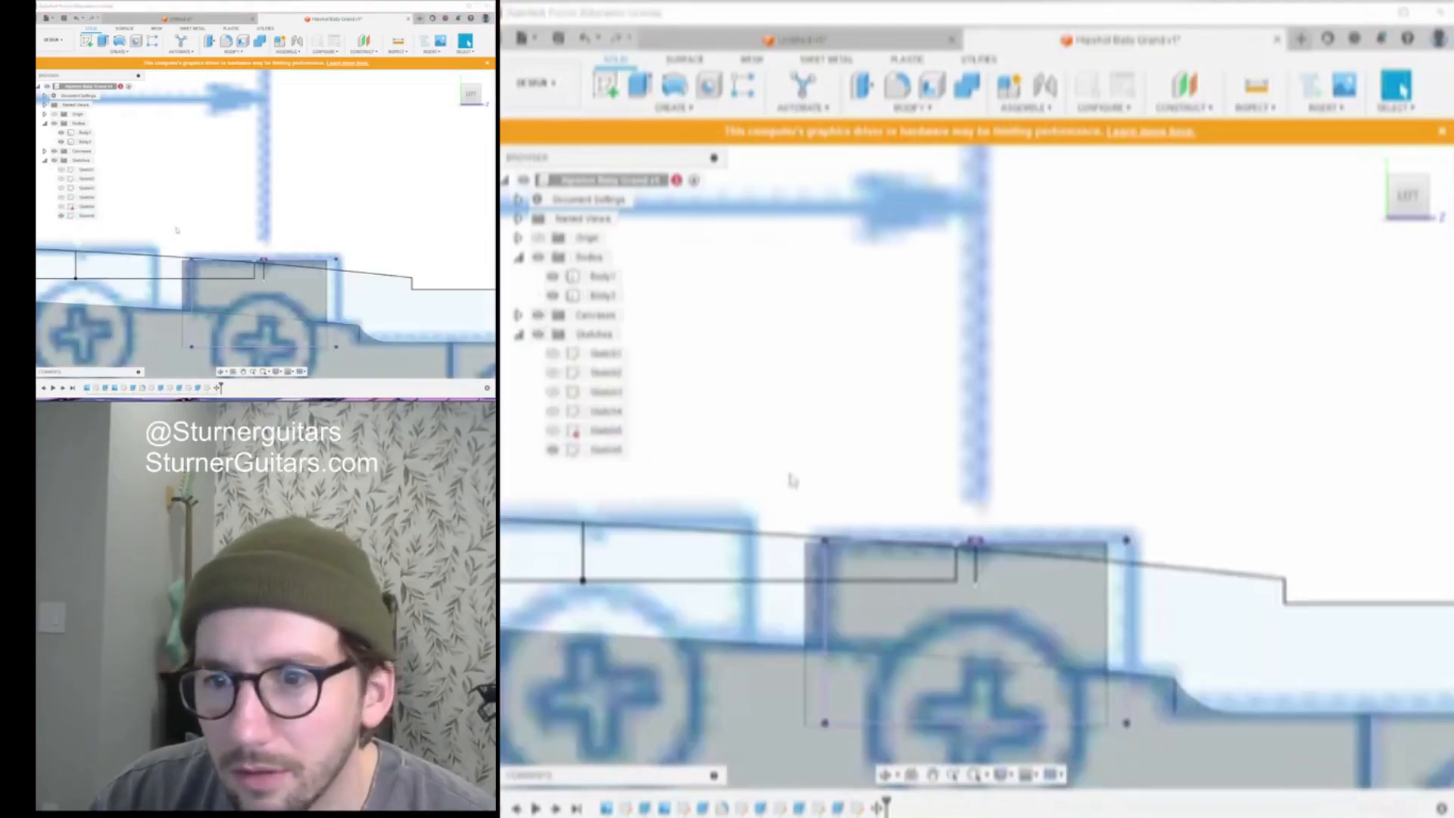
{"action": "scroll", "coordinate": [938, 384], "scroll_direction": "down", "scroll_amount": 2}
{"action": "scroll", "coordinate": [1361, 266], "scroll_direction": "down", "scroll_amount": 2}
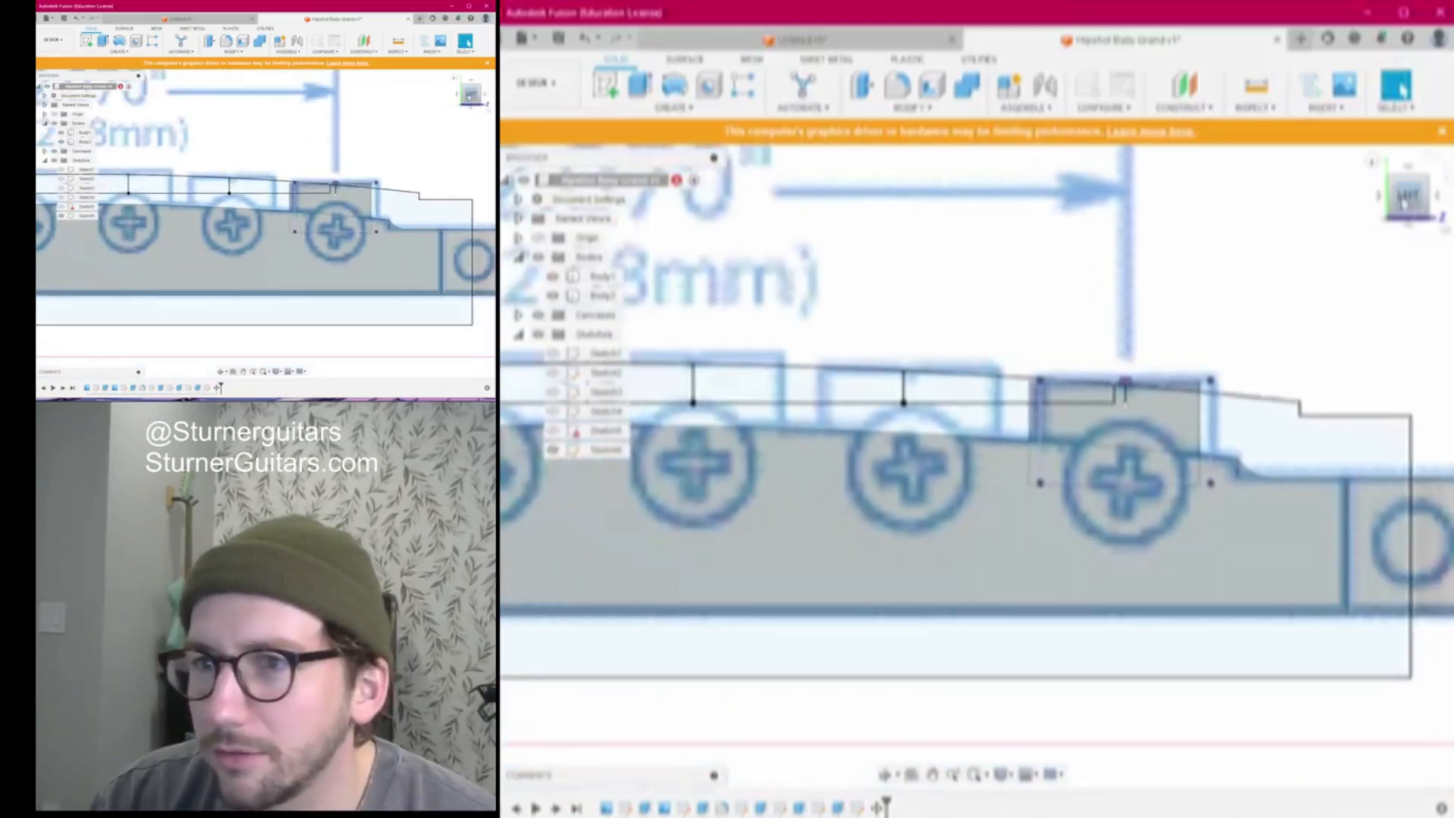
{"action": "left_click_drag", "start_coordinate": [1406, 198], "coordinate": [1397, 203]}
Copy and paste the Body2 saddle block, lifting the copy above the bridge
{"action": "left_click", "coordinate": [600, 296]}
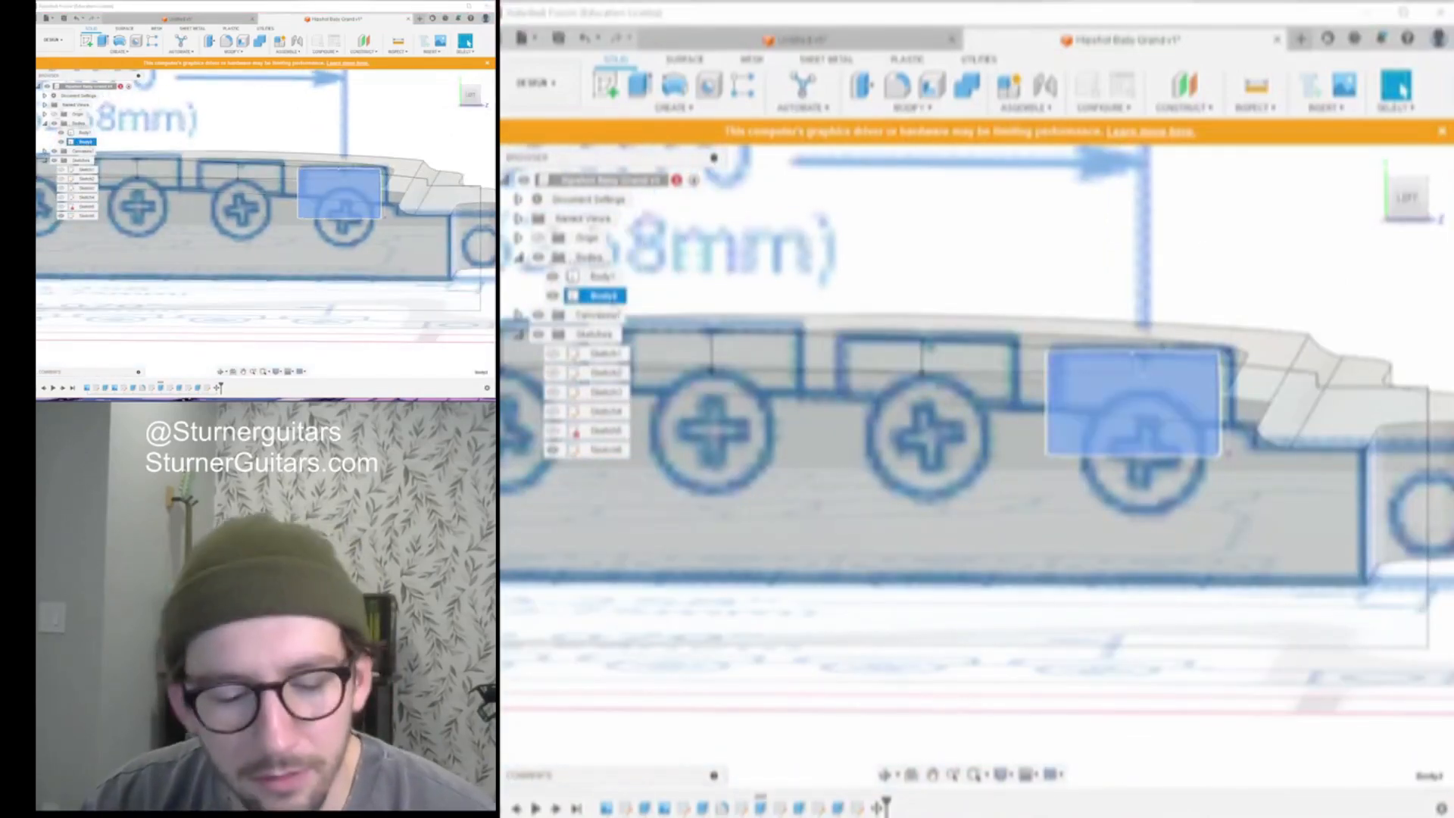
{"action": "key", "text": "ctrl+c"}
{"action": "key", "text": "ctrl+v"}
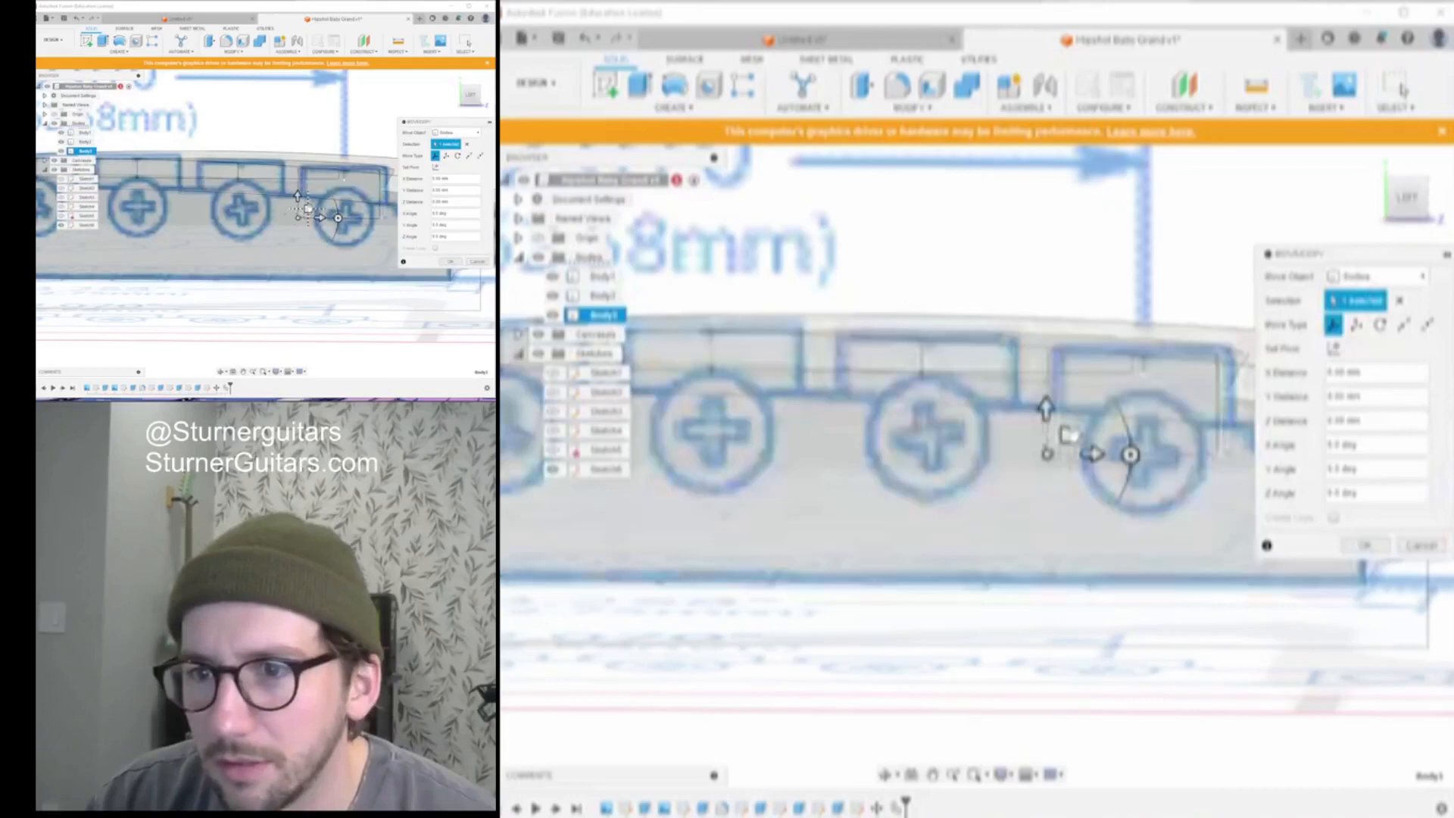
{"action": "left_click_drag", "start_coordinate": [1030, 458], "coordinate": [898, 258]}
{"action": "middle_click_drag", "start_coordinate": [992, 274], "coordinate": [1117, 345]}
{"action": "scroll", "coordinate": [1127, 294], "scroll_direction": "up", "scroll_amount": 3}
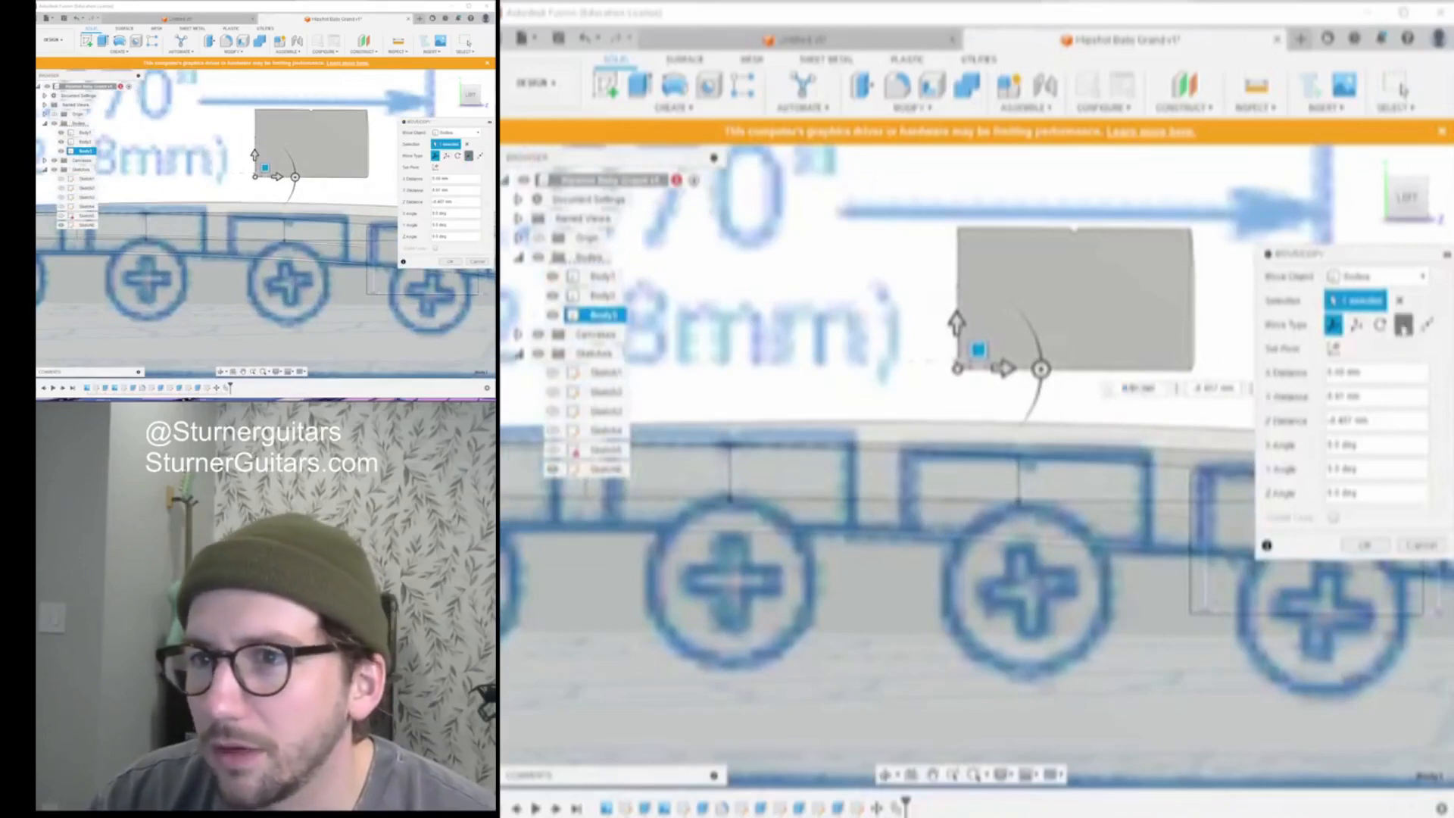
Move the copy point-to-point from its top edge into the second saddle slot
{"action": "left_click", "coordinate": [1404, 327]}
{"action": "scroll", "coordinate": [1098, 230], "scroll_direction": "up", "scroll_amount": 3}
{"action": "scroll", "coordinate": [1046, 240], "scroll_direction": "up", "scroll_amount": 4}
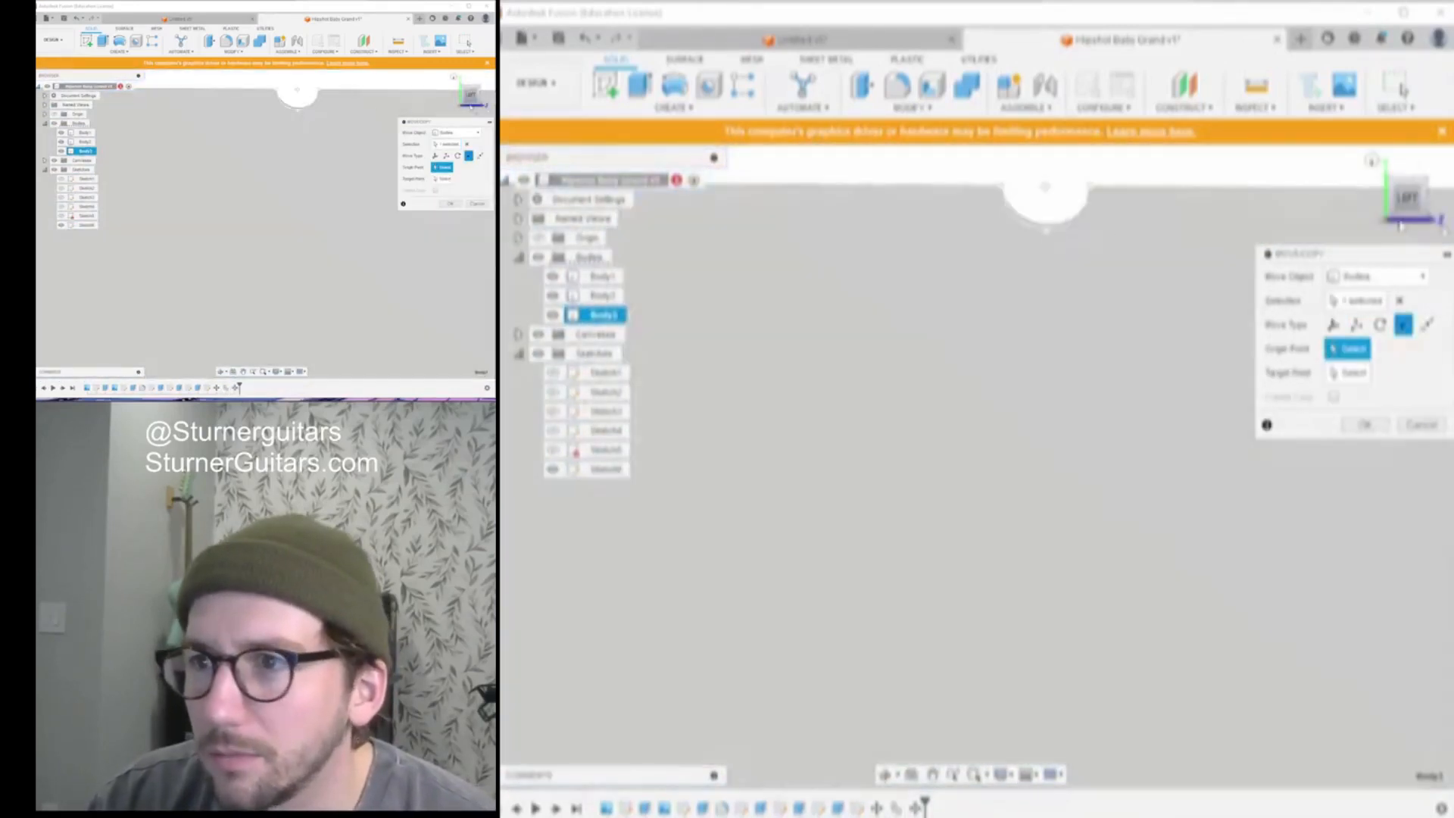
{"action": "left_click", "coordinate": [1405, 198]}
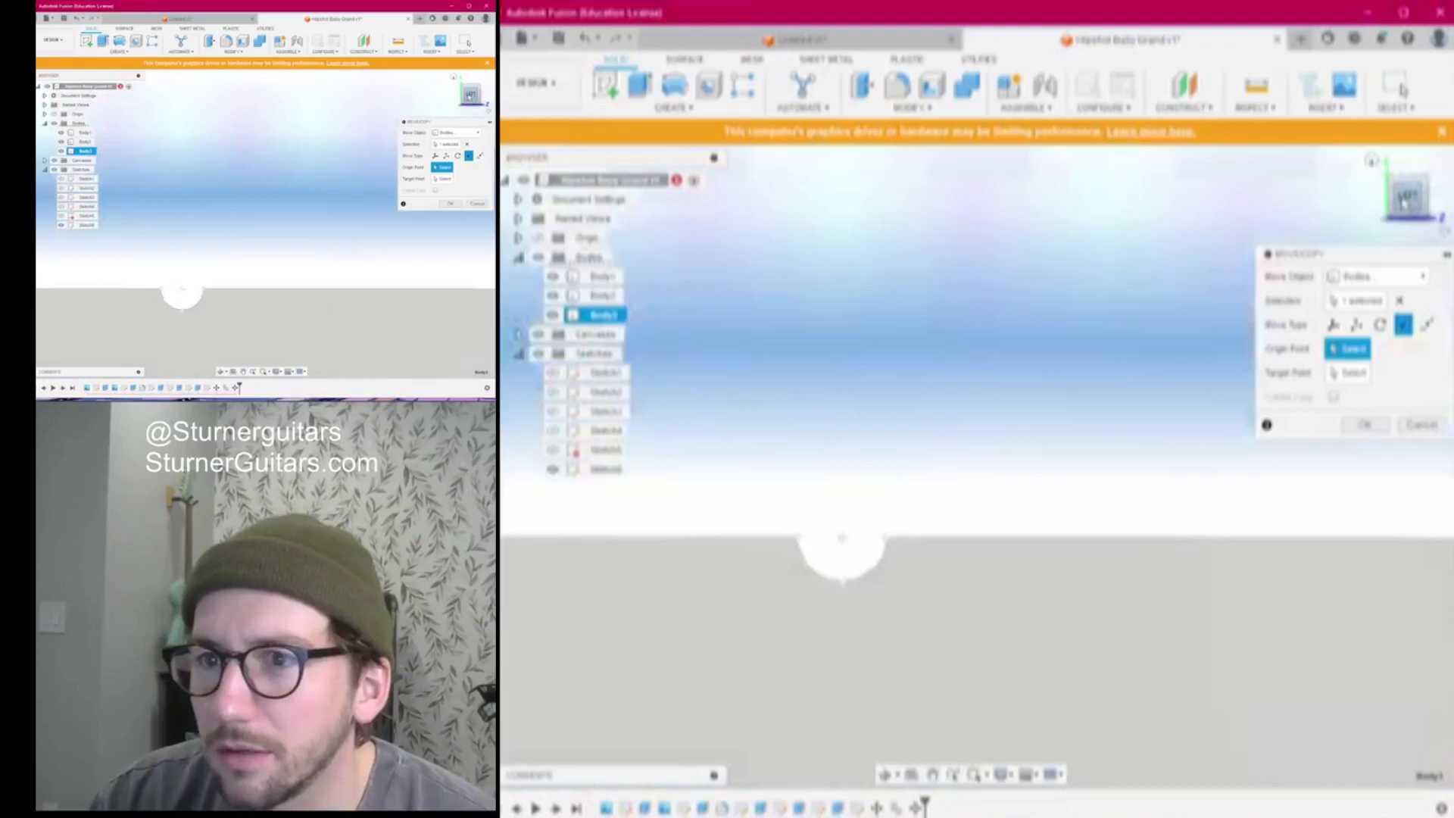
{"action": "scroll", "coordinate": [910, 594], "scroll_direction": "down", "scroll_amount": 2}
{"action": "middle_click_drag", "start_coordinate": [909, 594], "coordinate": [996, 276]}
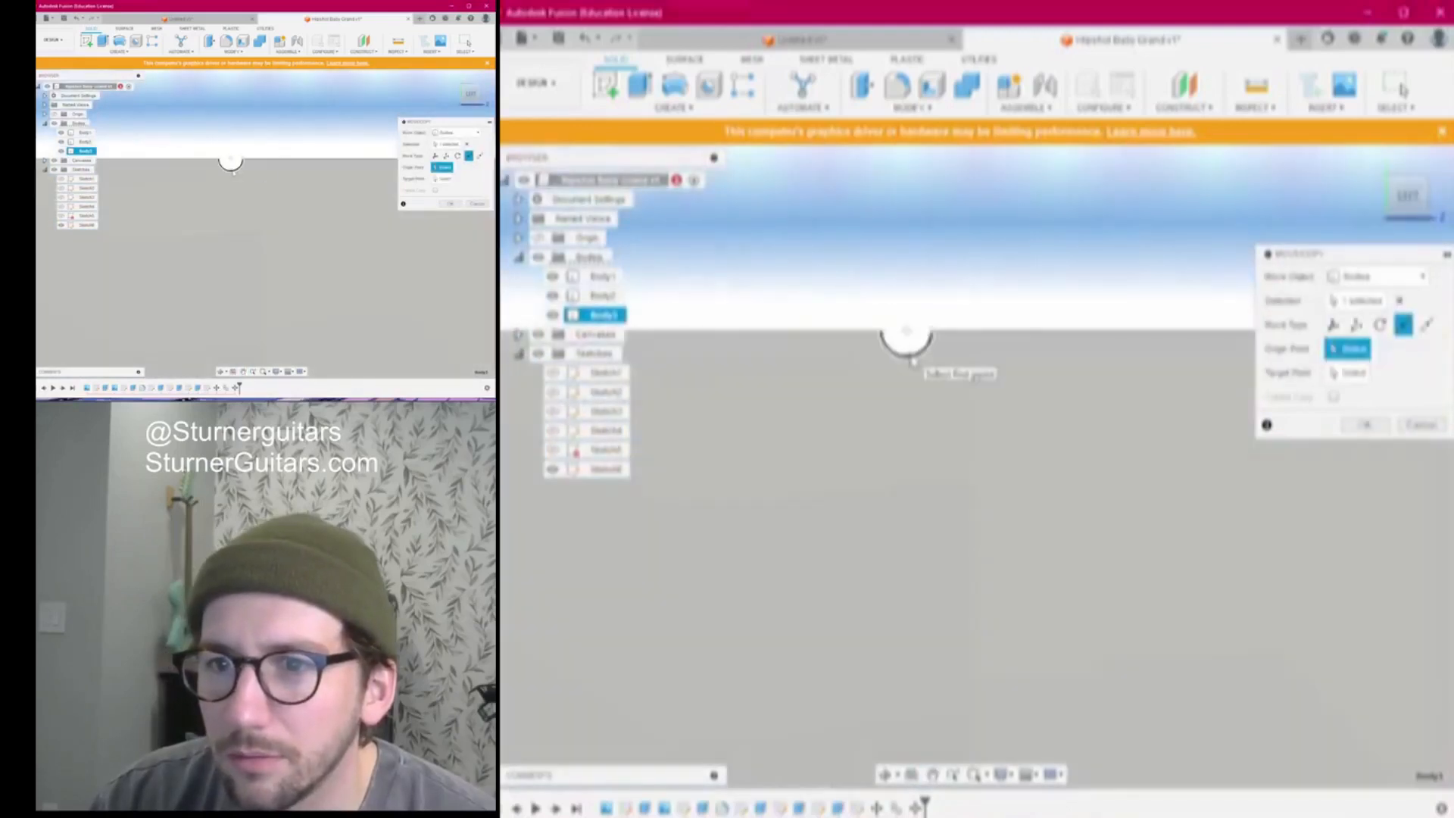
{"action": "left_click", "coordinate": [908, 366]}
{"action": "scroll", "coordinate": [903, 304], "scroll_direction": "down", "scroll_amount": 5}
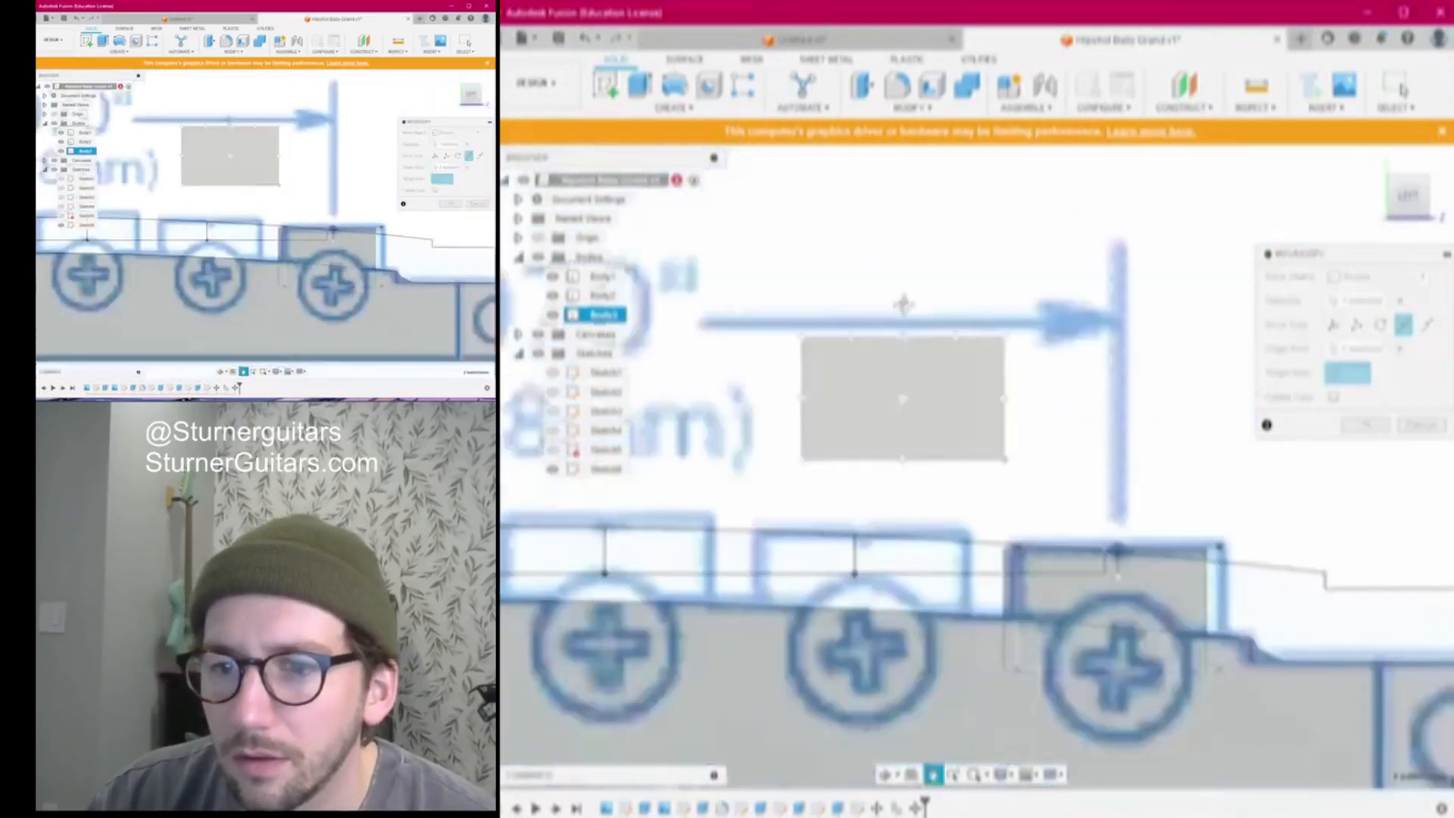
{"action": "middle_click_drag", "start_coordinate": [903, 305], "coordinate": [903, 155]}
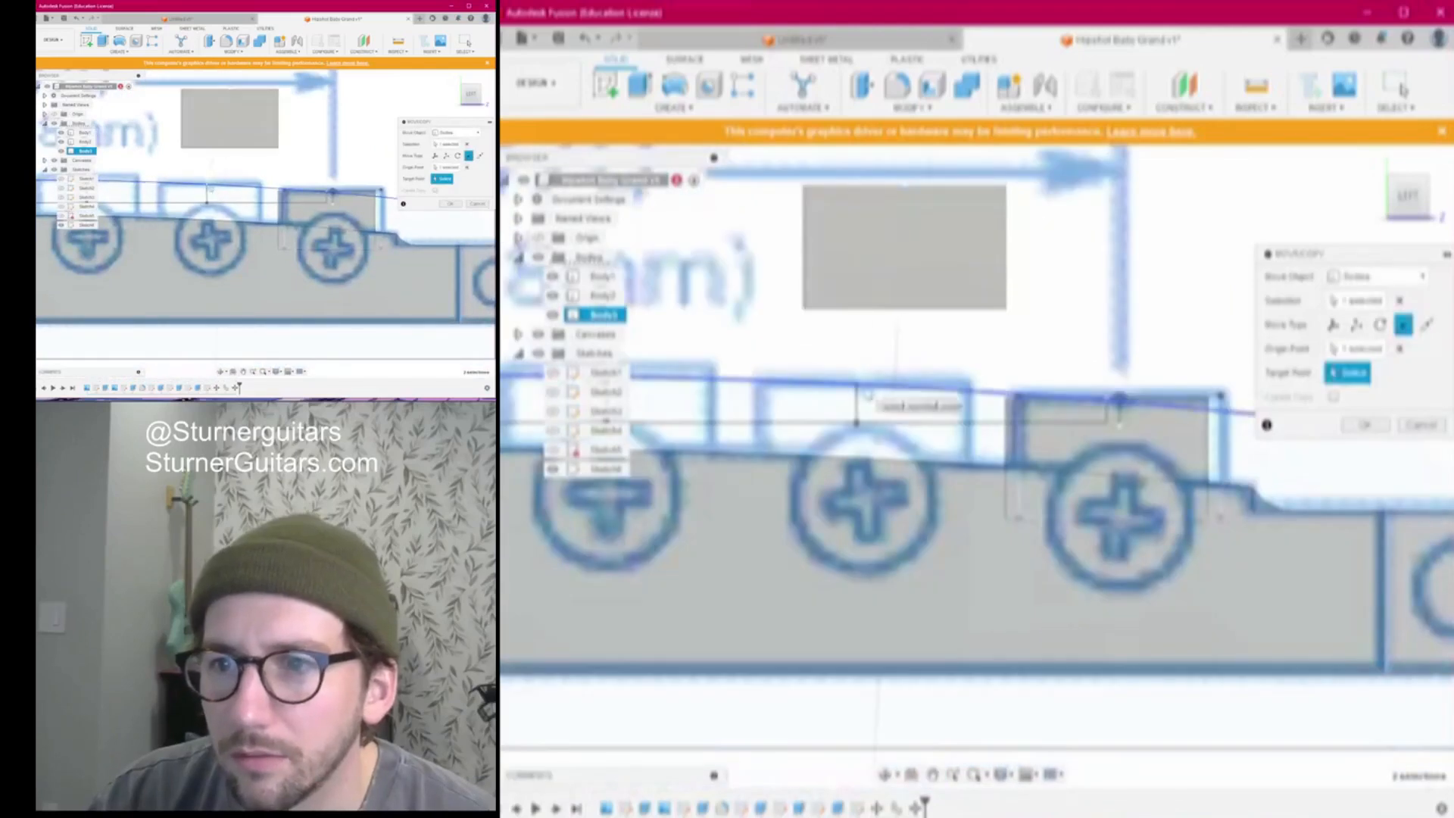
{"action": "left_click", "coordinate": [857, 387]}
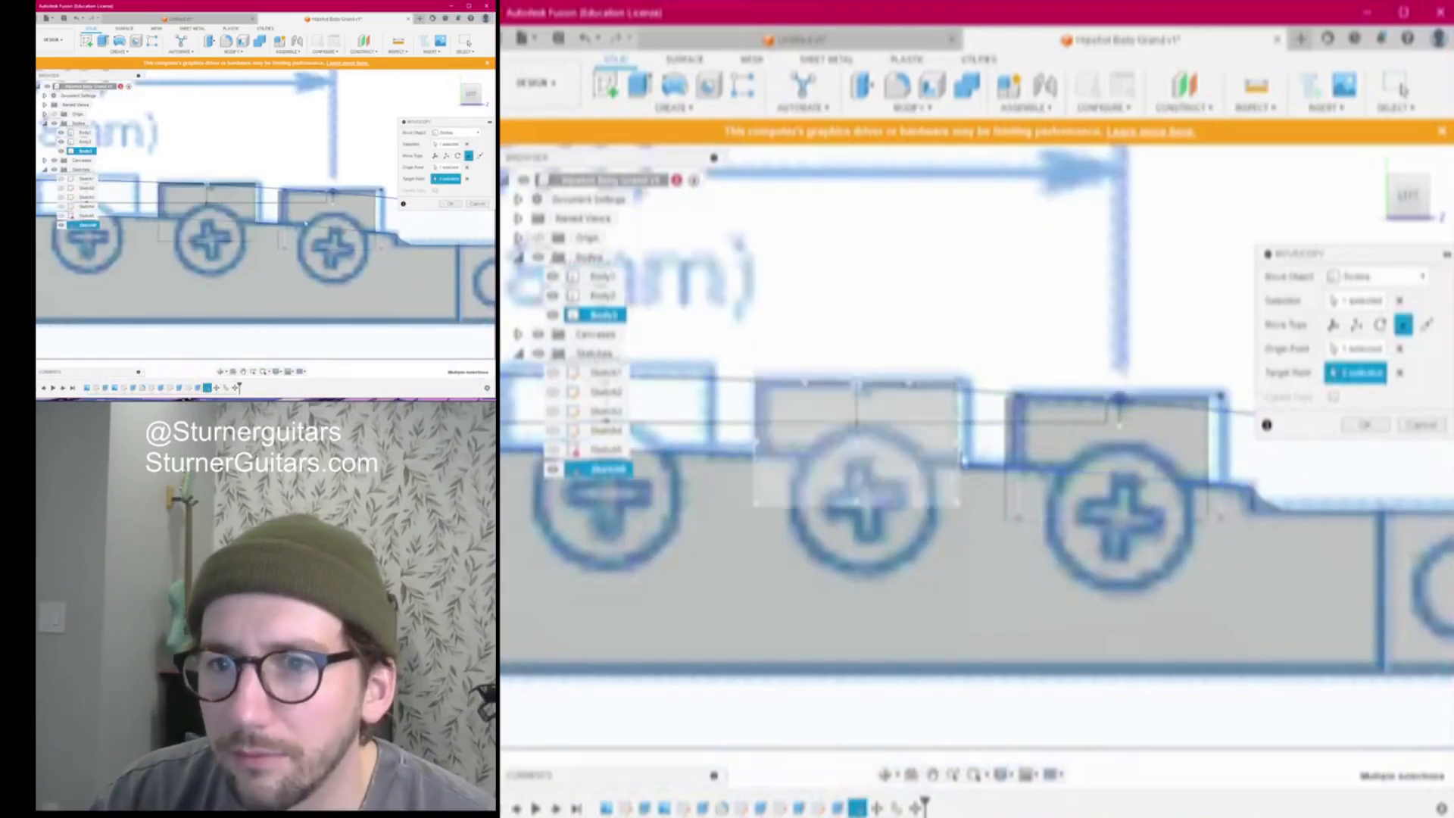
{"action": "left_click", "coordinate": [450, 203]}
Paste another saddle block copy and lift it above the bridge
{"action": "scroll", "coordinate": [808, 512], "scroll_direction": "down", "scroll_amount": 3}
{"action": "middle_click_drag", "start_coordinate": [809, 512], "coordinate": [982, 504]}
{"action": "key", "text": "ctrl+v"}
{"action": "left_click_drag", "start_coordinate": [1092, 480], "coordinate": [900, 334]}
Move the pasted saddle block point-to-point from its top edge into the next saddle slot
{"action": "left_click", "coordinate": [1402, 325]}
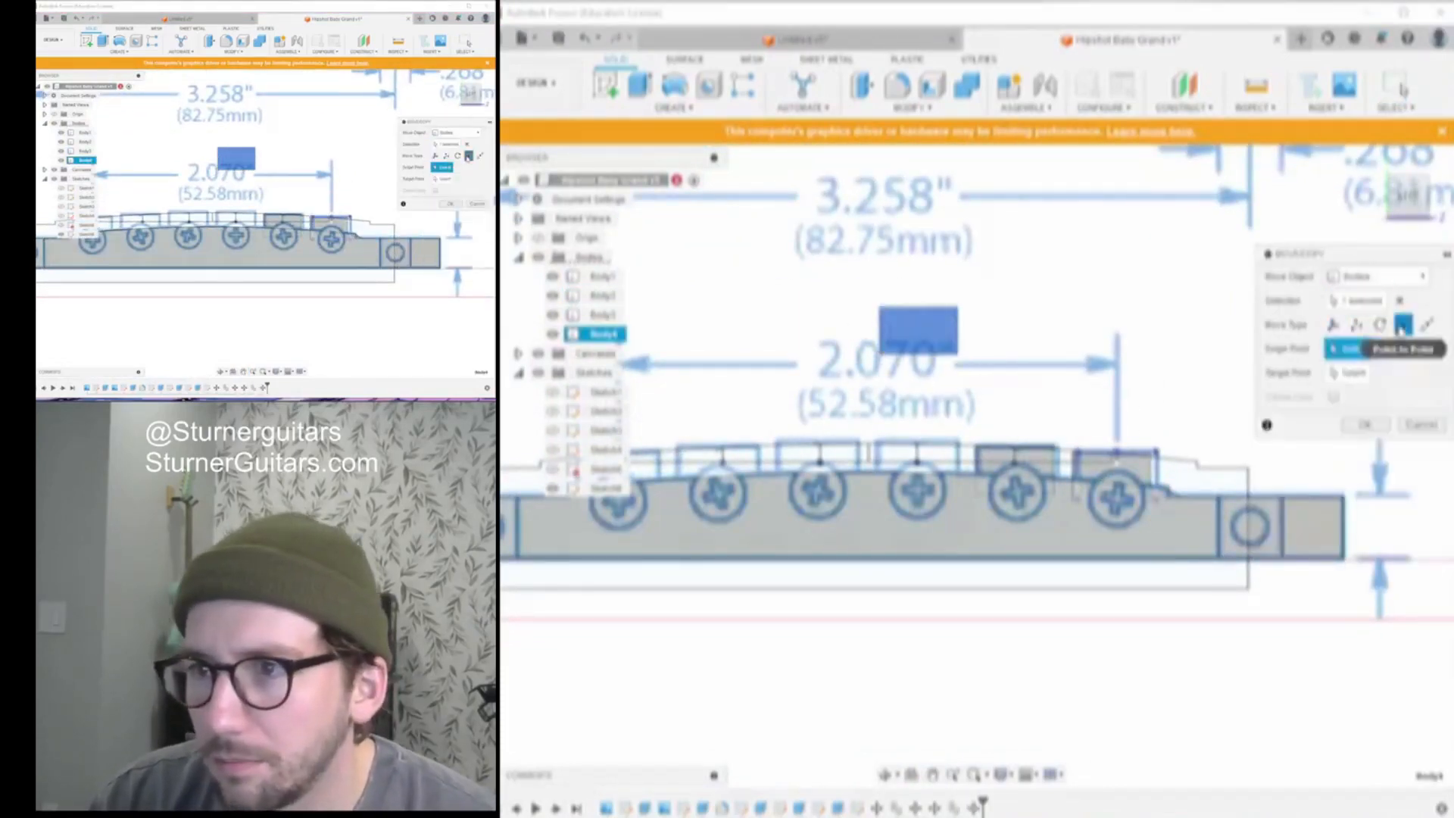
{"action": "scroll", "coordinate": [921, 299], "scroll_direction": "up", "scroll_amount": 10}
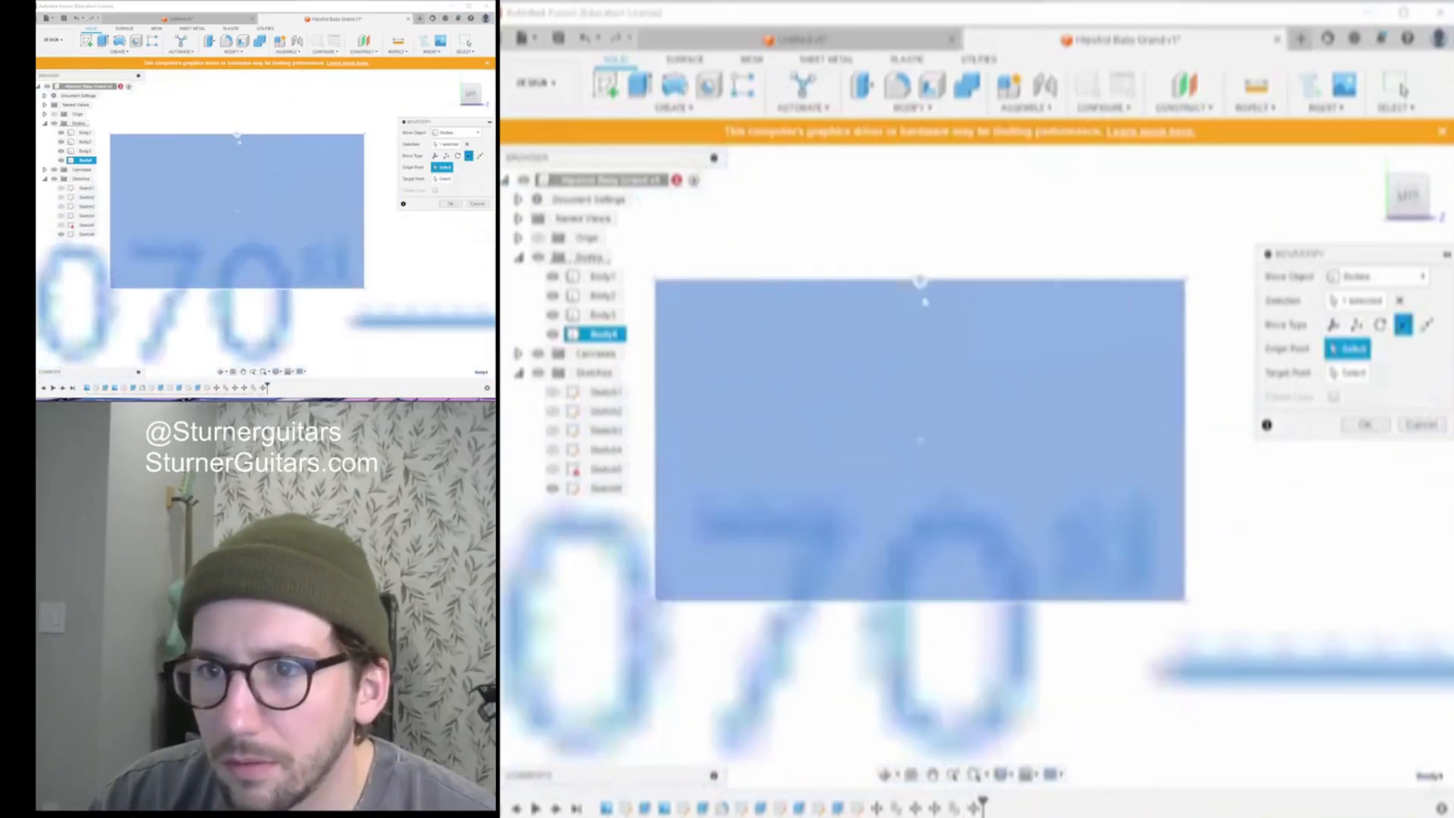
{"action": "left_click", "coordinate": [921, 288]}
{"action": "scroll", "coordinate": [924, 295], "scroll_direction": "down", "scroll_amount": 8}
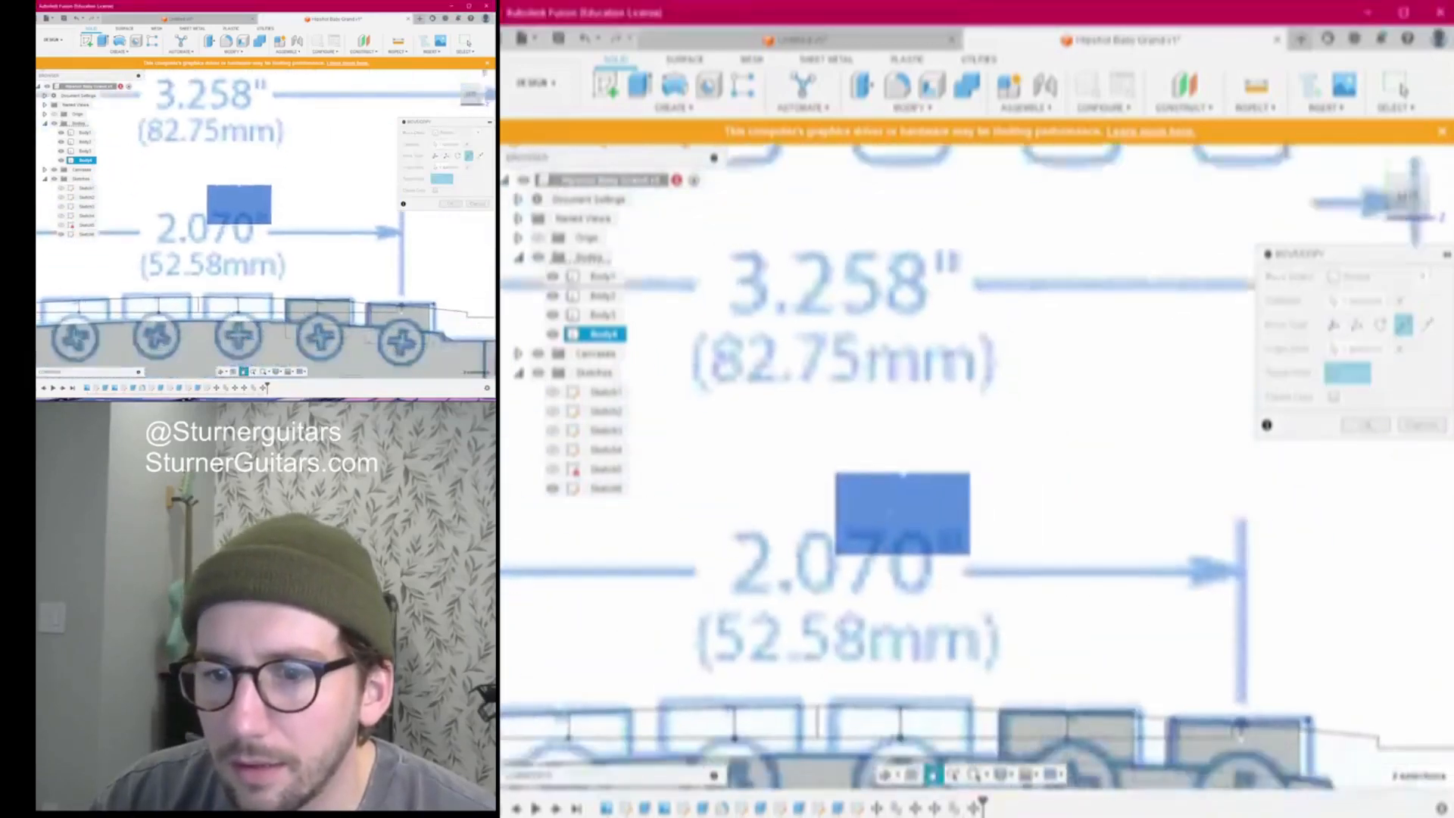
{"action": "left_click", "coordinate": [942, 415]}
{"action": "left_click", "coordinate": [1365, 425]}
Paste another saddle block copy and snap it onto the chosen saddle slot
{"action": "scroll", "coordinate": [1047, 248], "scroll_direction": "down", "scroll_amount": 5}
{"action": "middle_click_drag", "start_coordinate": [1002, 268], "coordinate": [1084, 309]}
{"action": "key", "text": "ctrl+v"}
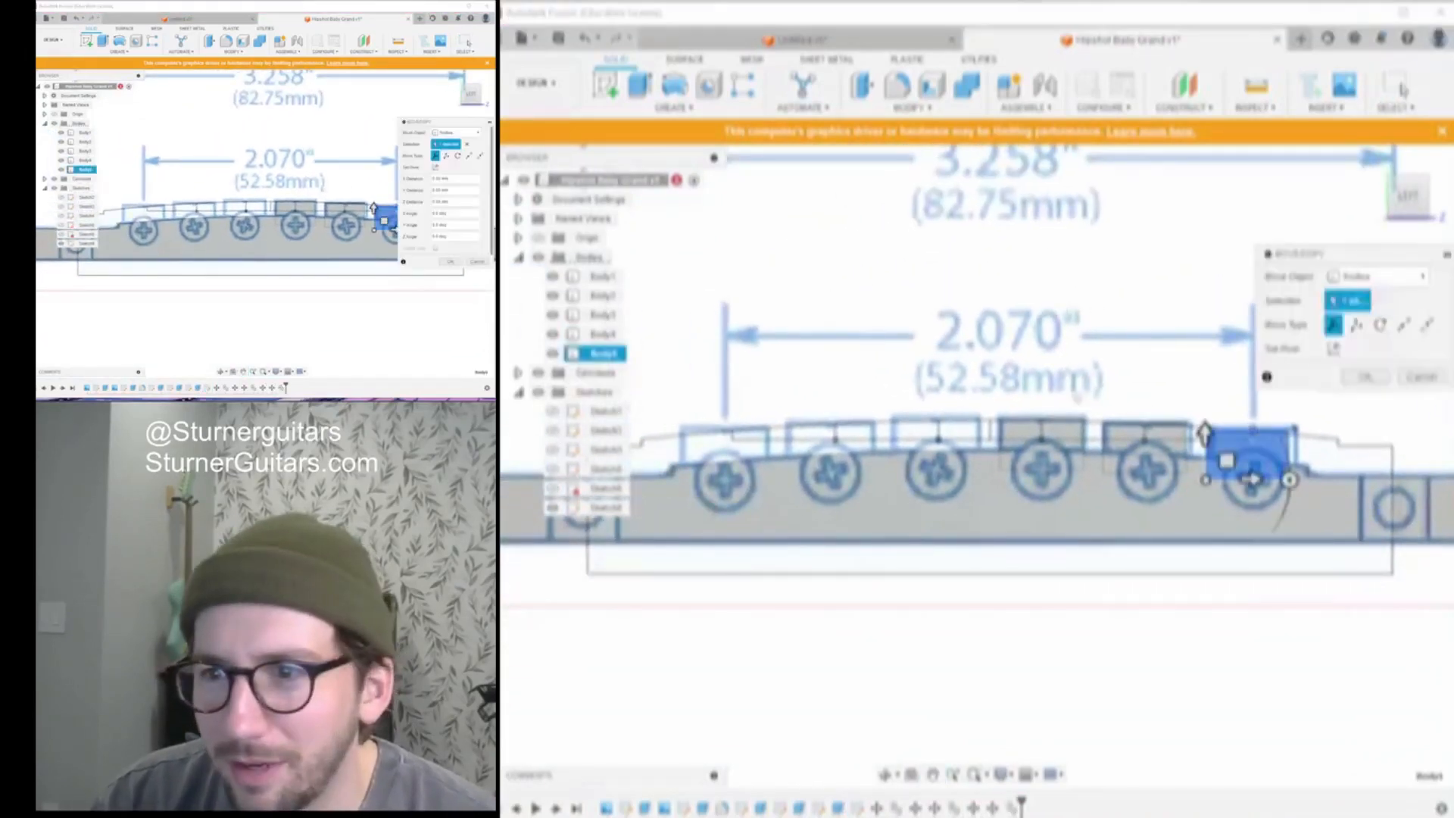
{"action": "left_click_drag", "start_coordinate": [1202, 450], "coordinate": [917, 338]}
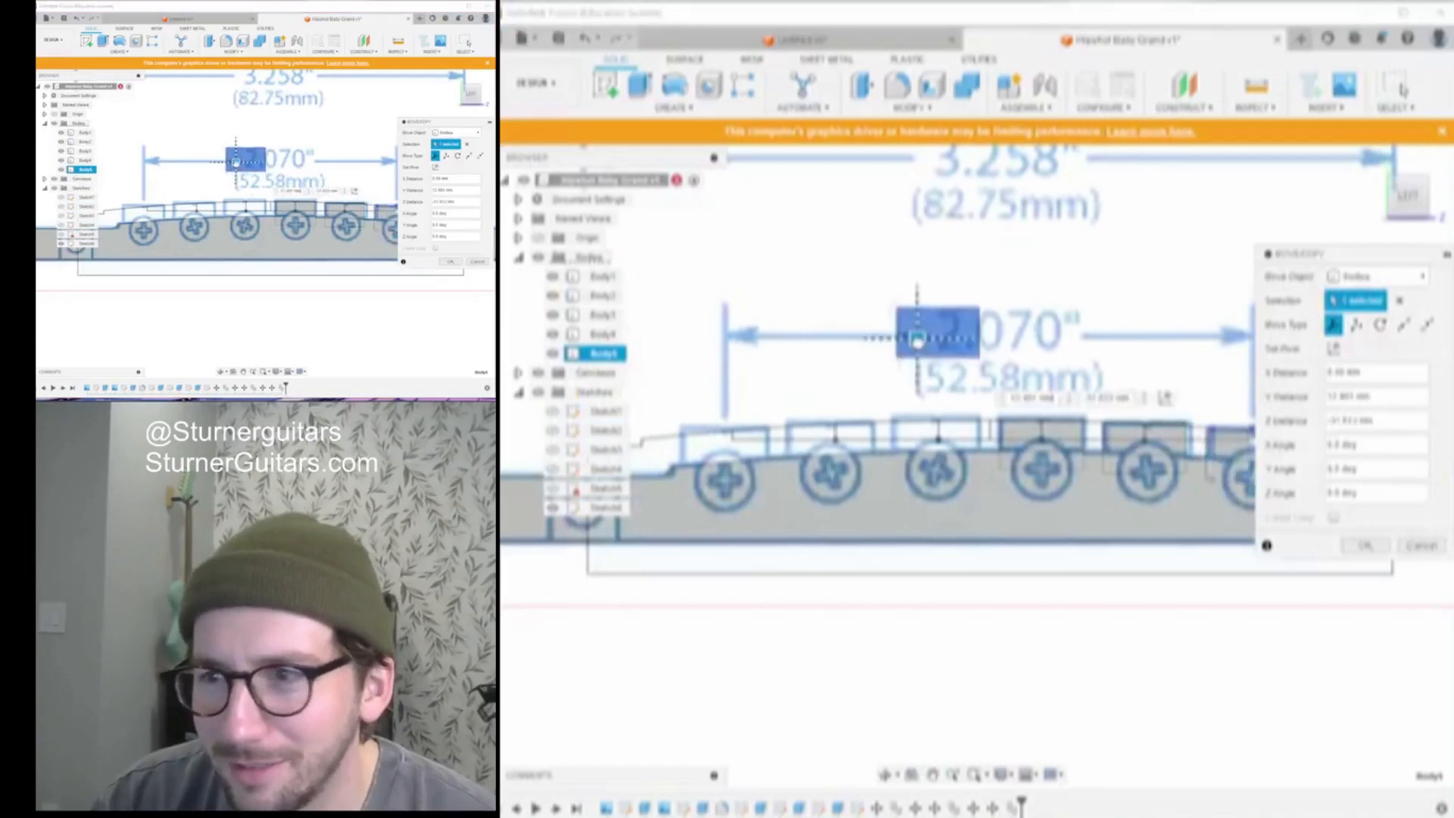
{"action": "left_click", "coordinate": [1403, 326]}
{"action": "scroll", "coordinate": [953, 348], "scroll_direction": "up", "scroll_amount": 6}
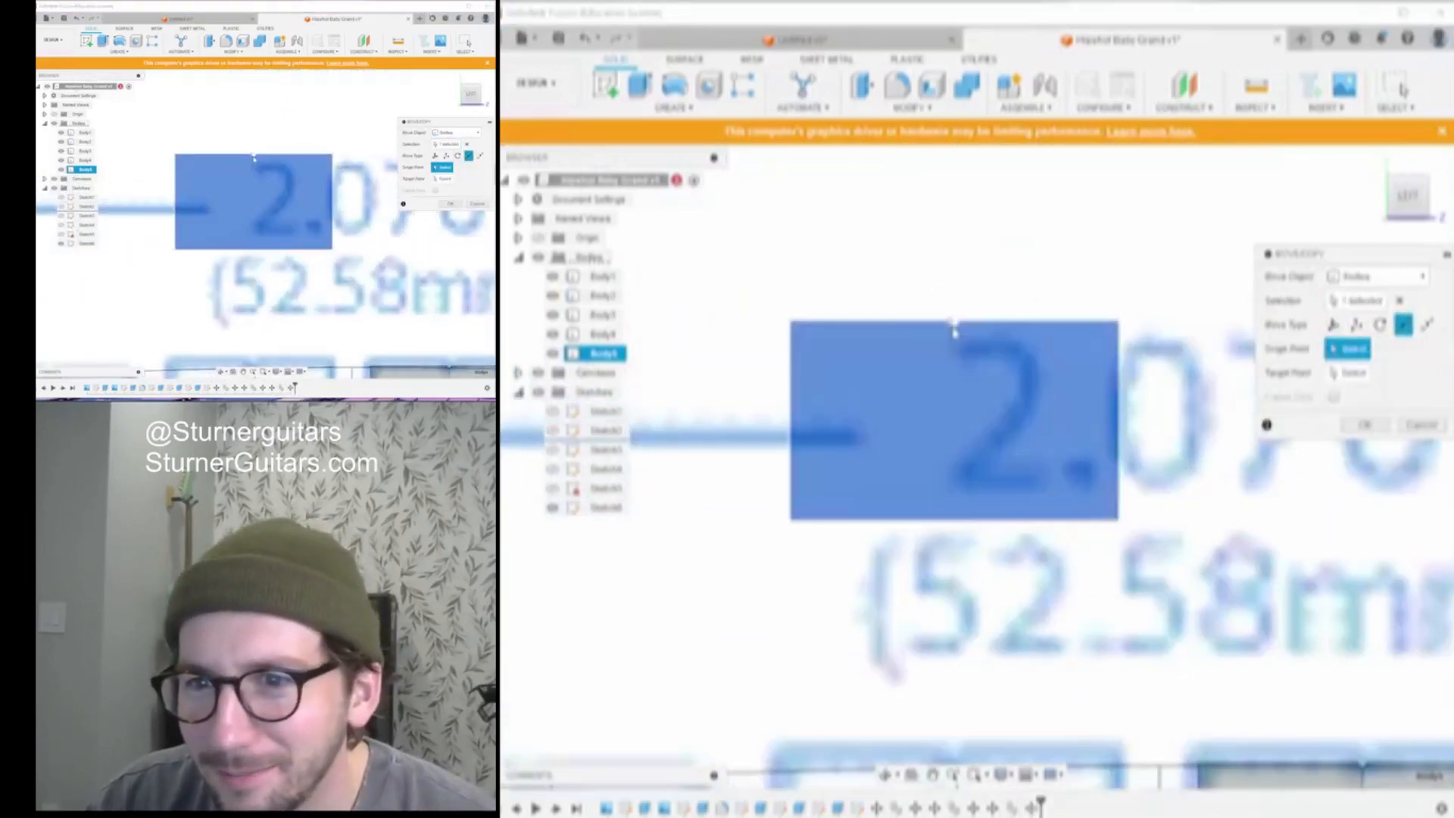
{"action": "scroll", "coordinate": [955, 327], "scroll_direction": "up", "scroll_amount": 3}
{"action": "scroll", "coordinate": [952, 324], "scroll_direction": "up", "scroll_amount": 4}
{"action": "scroll", "coordinate": [951, 318], "scroll_direction": "down", "scroll_amount": 8}
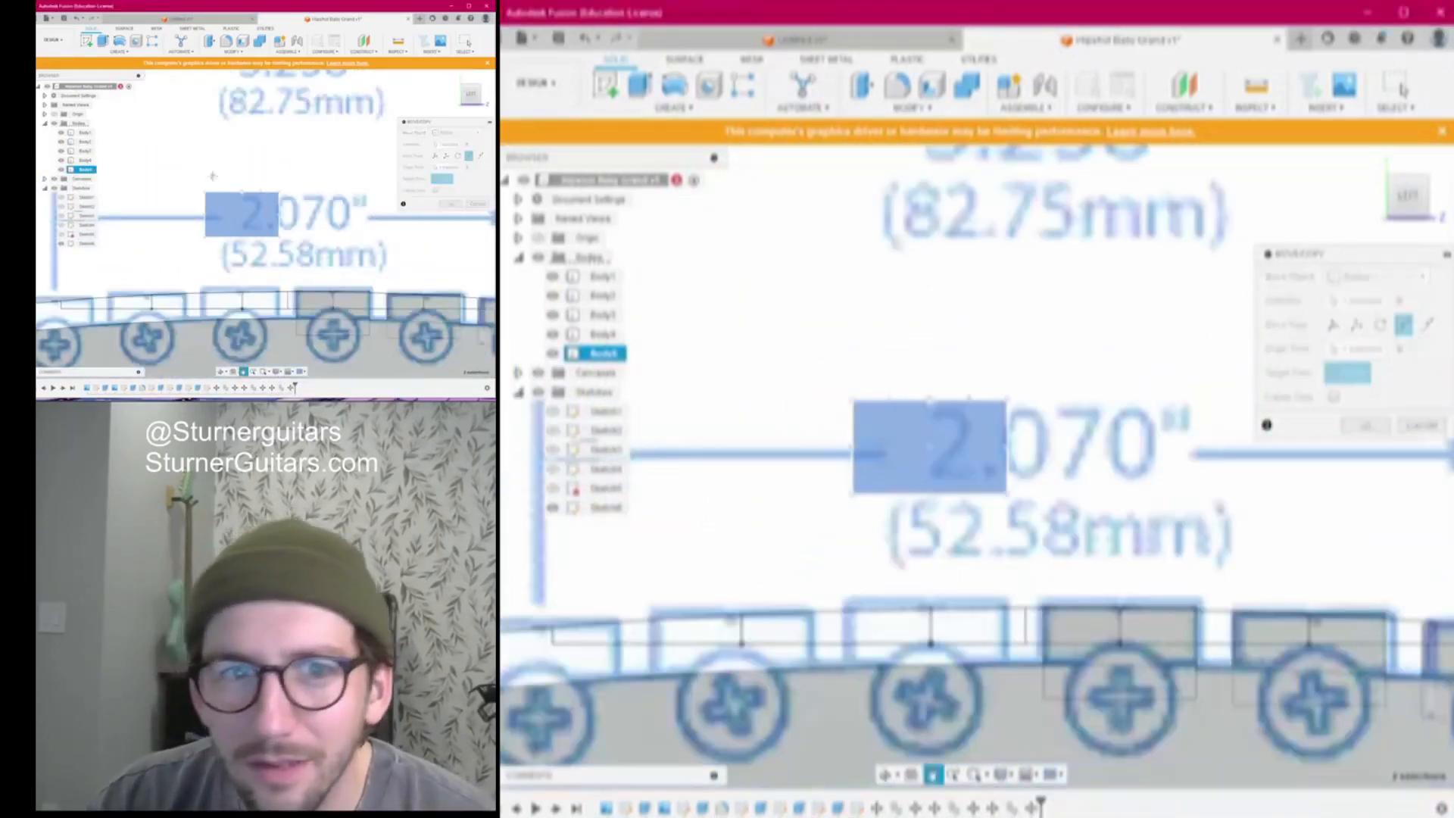
{"action": "scroll", "coordinate": [907, 311], "scroll_direction": "up", "scroll_amount": 3}
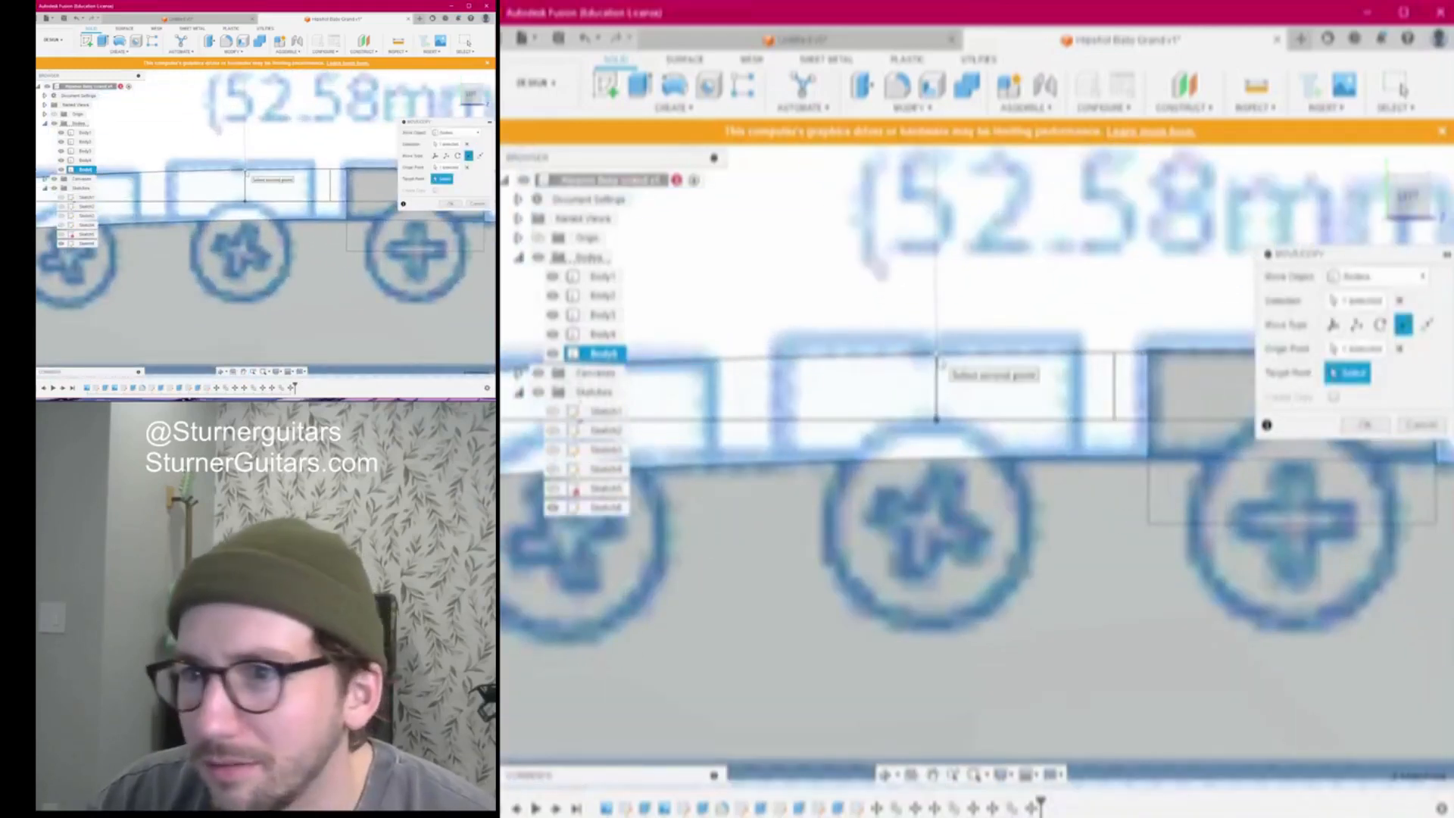
{"action": "left_click", "coordinate": [936, 354]}
{"action": "left_click", "coordinate": [1364, 424]}
Paste a further copy and move it from its top-edge midpoint onto the second saddle
{"action": "scroll", "coordinate": [1039, 368], "scroll_direction": "down", "scroll_amount": 6}
{"action": "scroll", "coordinate": [1036, 371], "scroll_direction": "down", "scroll_amount": 1}
{"action": "middle_click_drag", "start_coordinate": [1024, 333], "coordinate": [924, 347]}
{"action": "key", "text": "ctrl+v"}
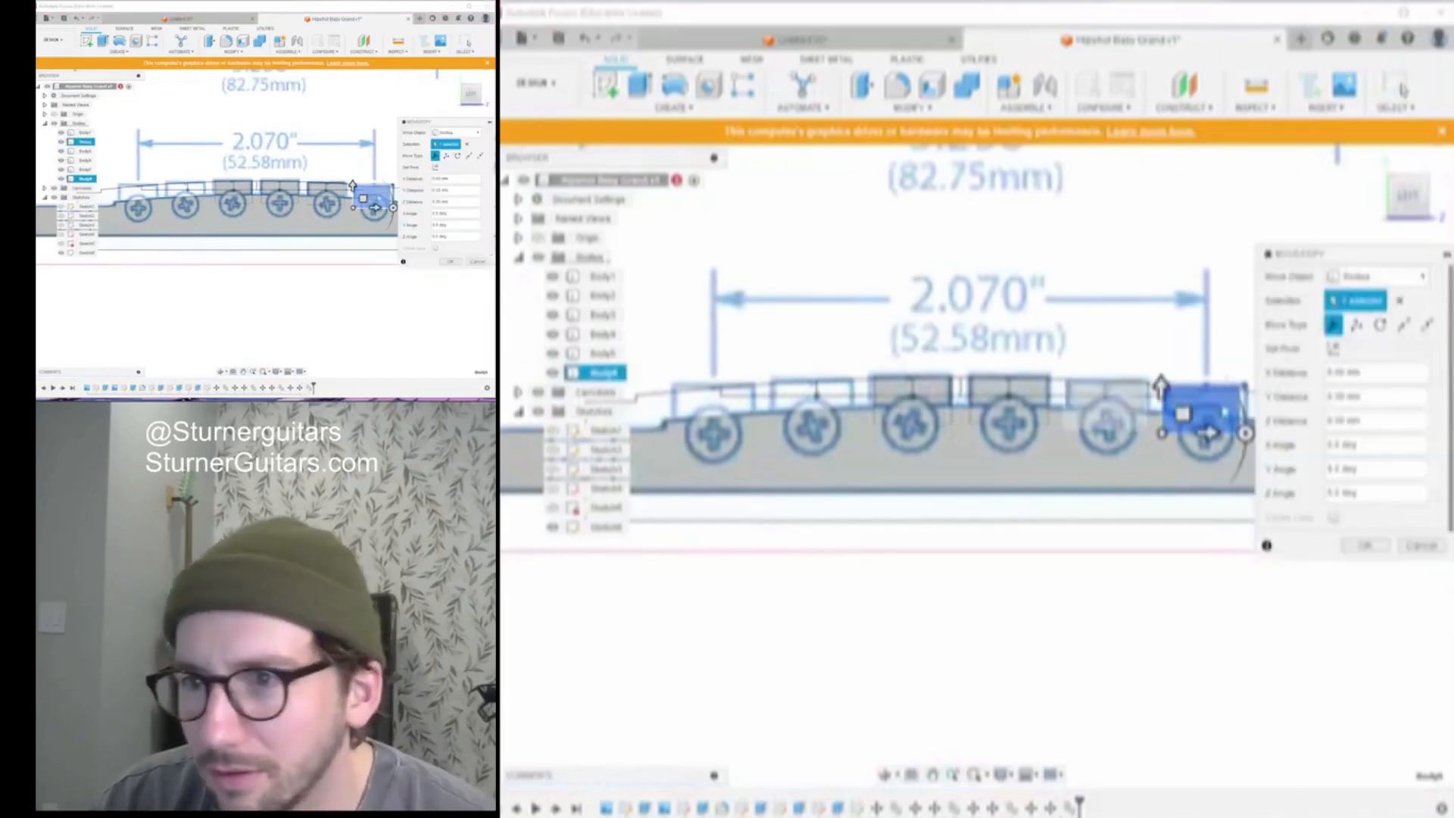
{"action": "left_click_drag", "start_coordinate": [1189, 415], "coordinate": [851, 251]}
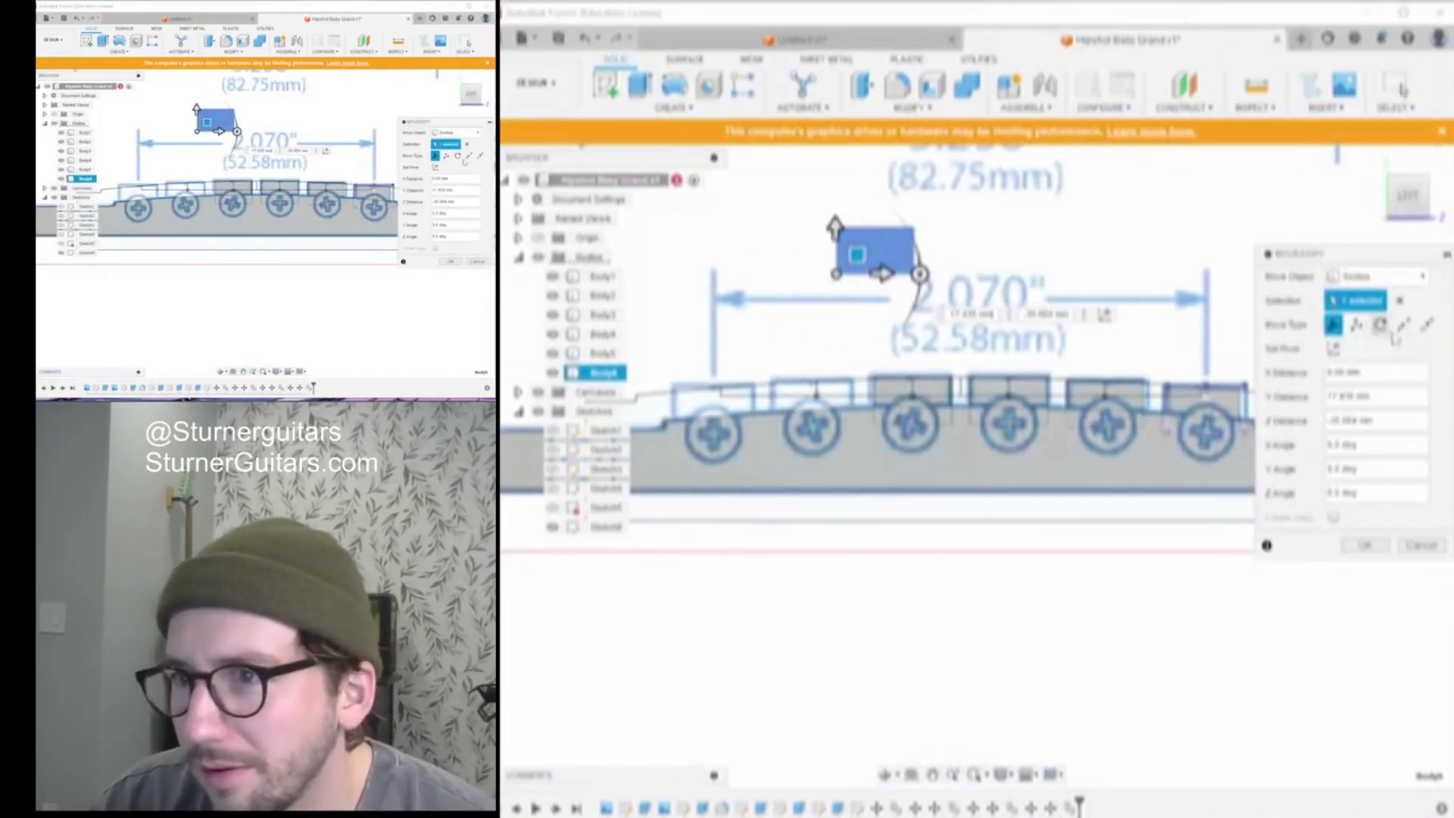
{"action": "left_click", "coordinate": [1404, 325]}
{"action": "scroll", "coordinate": [870, 212], "scroll_direction": "up", "scroll_amount": 8}
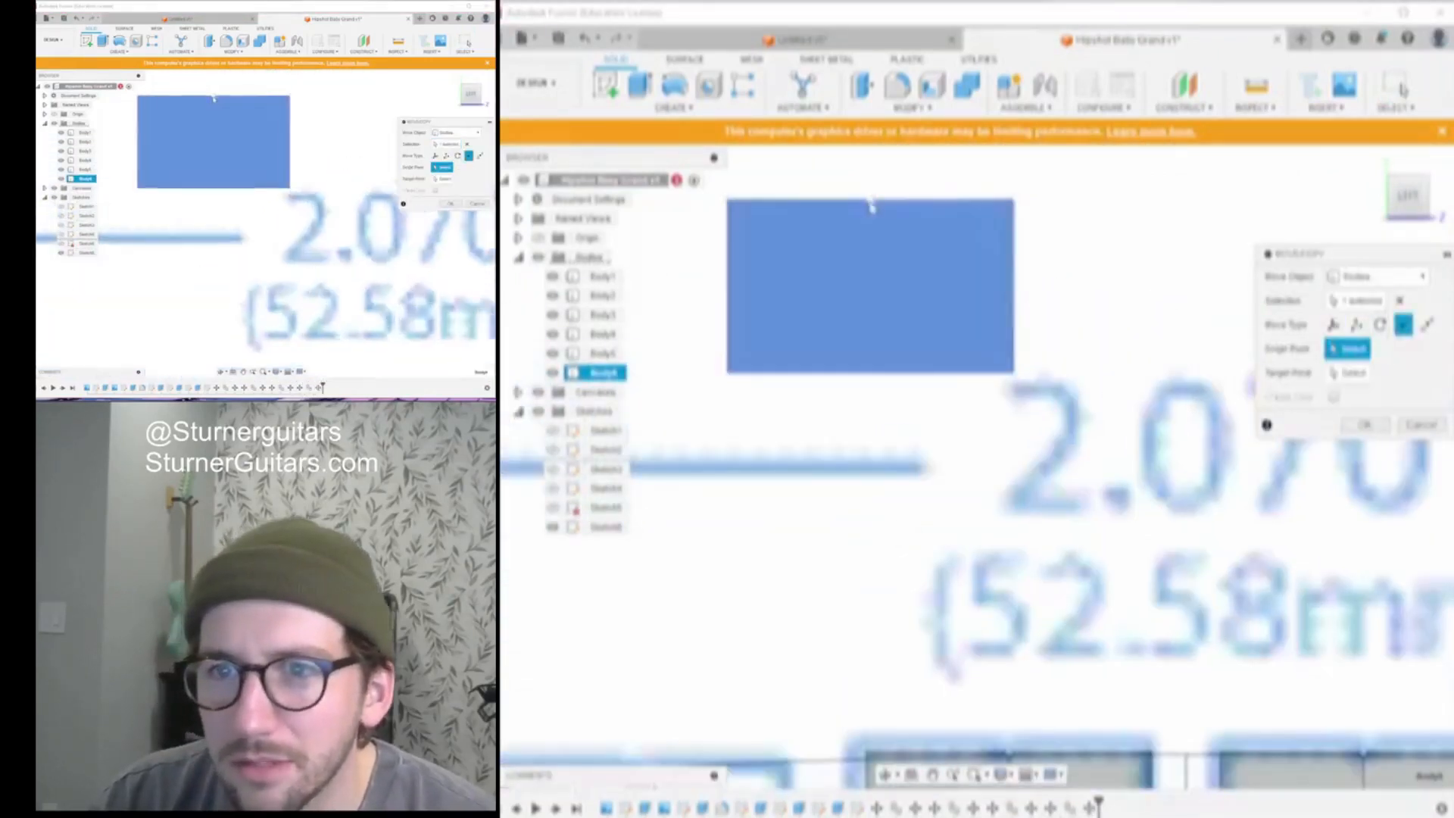
{"action": "left_click", "coordinate": [873, 208]}
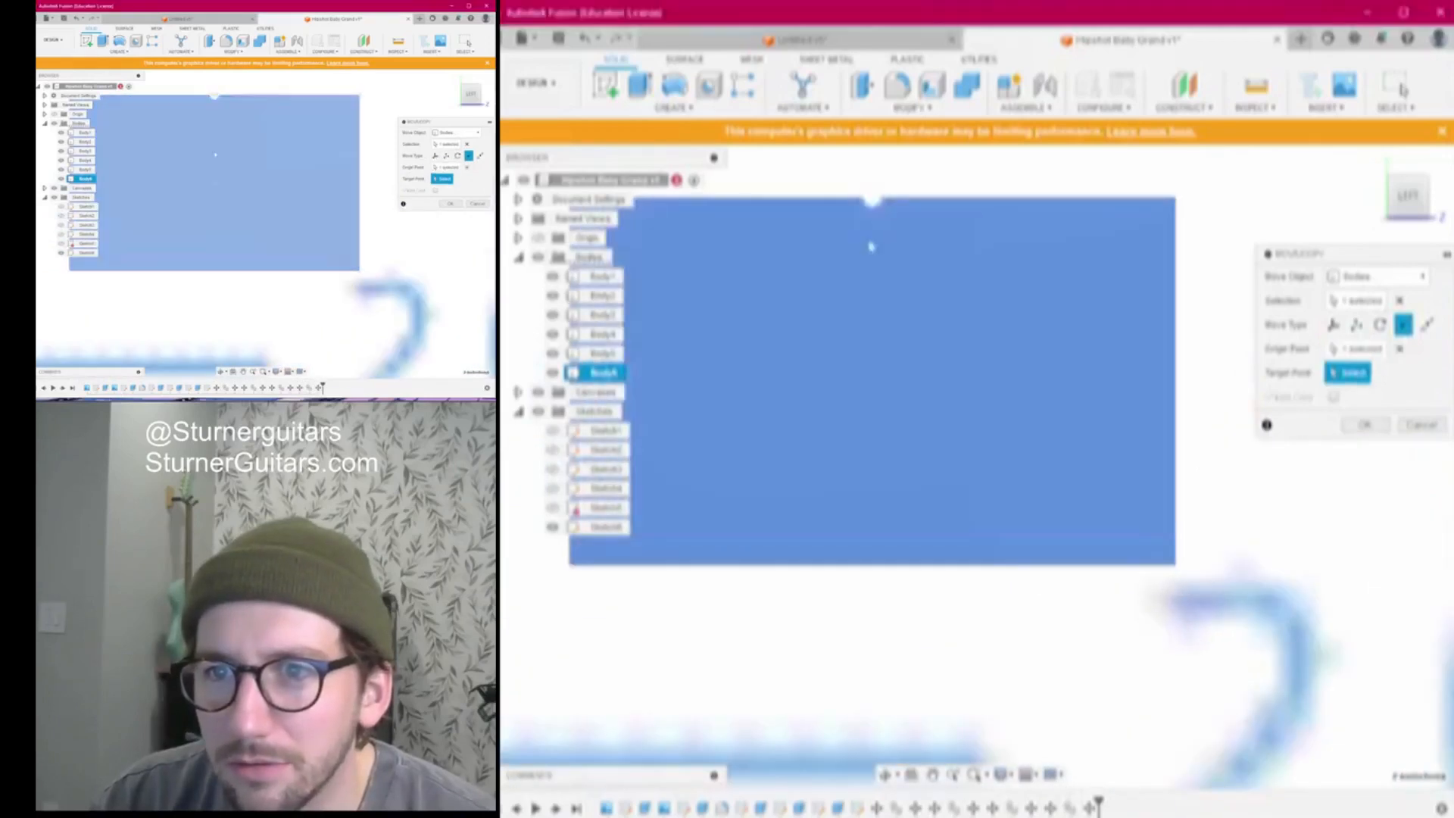
{"action": "scroll", "coordinate": [860, 356], "scroll_direction": "down", "scroll_amount": 3}
{"action": "scroll", "coordinate": [855, 456], "scroll_direction": "down", "scroll_amount": 5}
{"action": "middle_click_drag", "start_coordinate": [866, 499], "coordinate": [989, 346]}
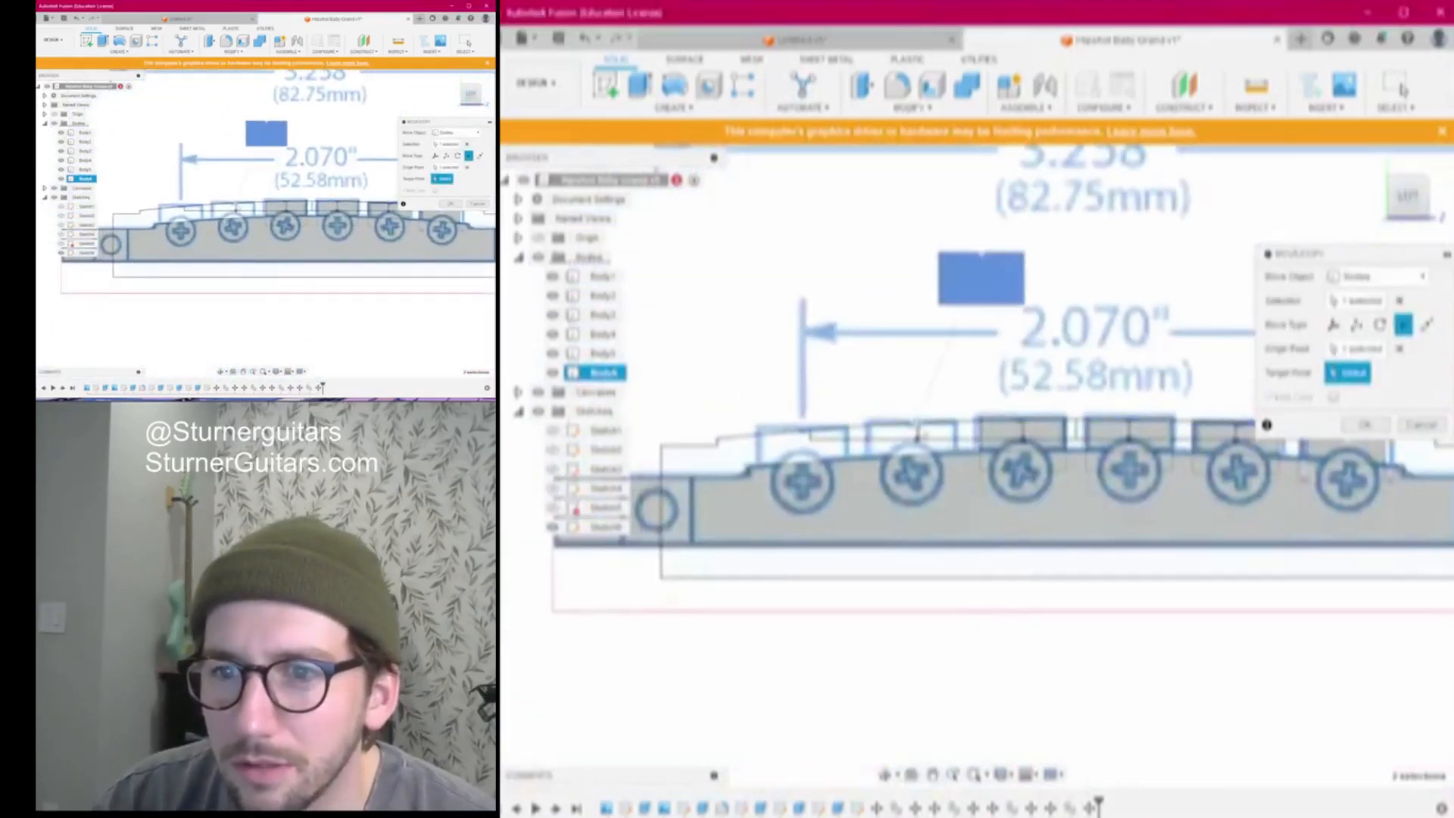
{"action": "left_click", "coordinate": [918, 433]}
{"action": "left_click", "coordinate": [1363, 424]}
Paste the last copy, Body7, and move it onto its saddle point
{"action": "scroll", "coordinate": [980, 357], "scroll_direction": "down", "scroll_amount": 2}
{"action": "middle_click_drag", "start_coordinate": [979, 357], "coordinate": [864, 383]}
{"action": "key", "text": "ctrl+v"}
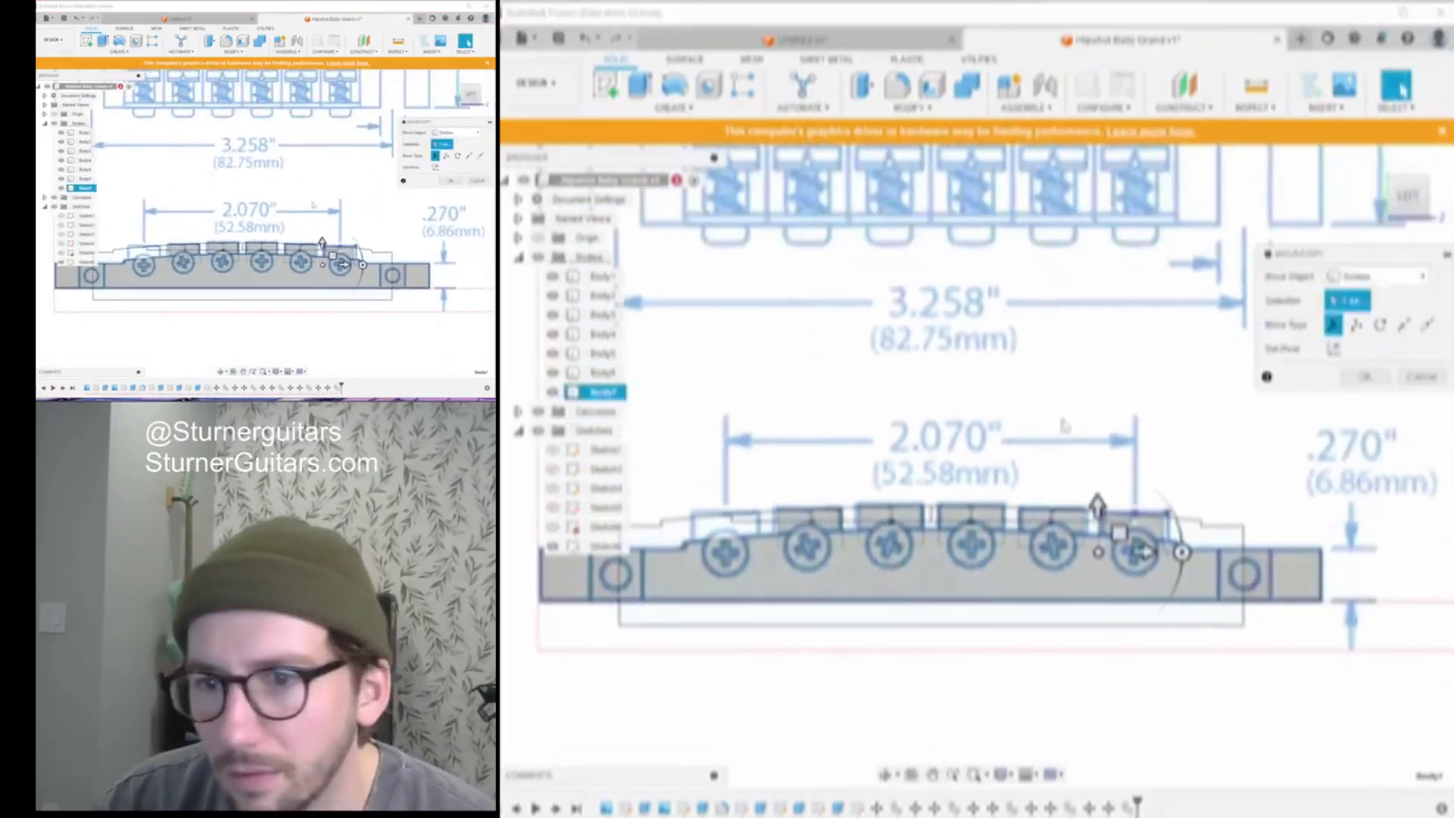
{"action": "left_click_drag", "start_coordinate": [1119, 533], "coordinate": [909, 361]}
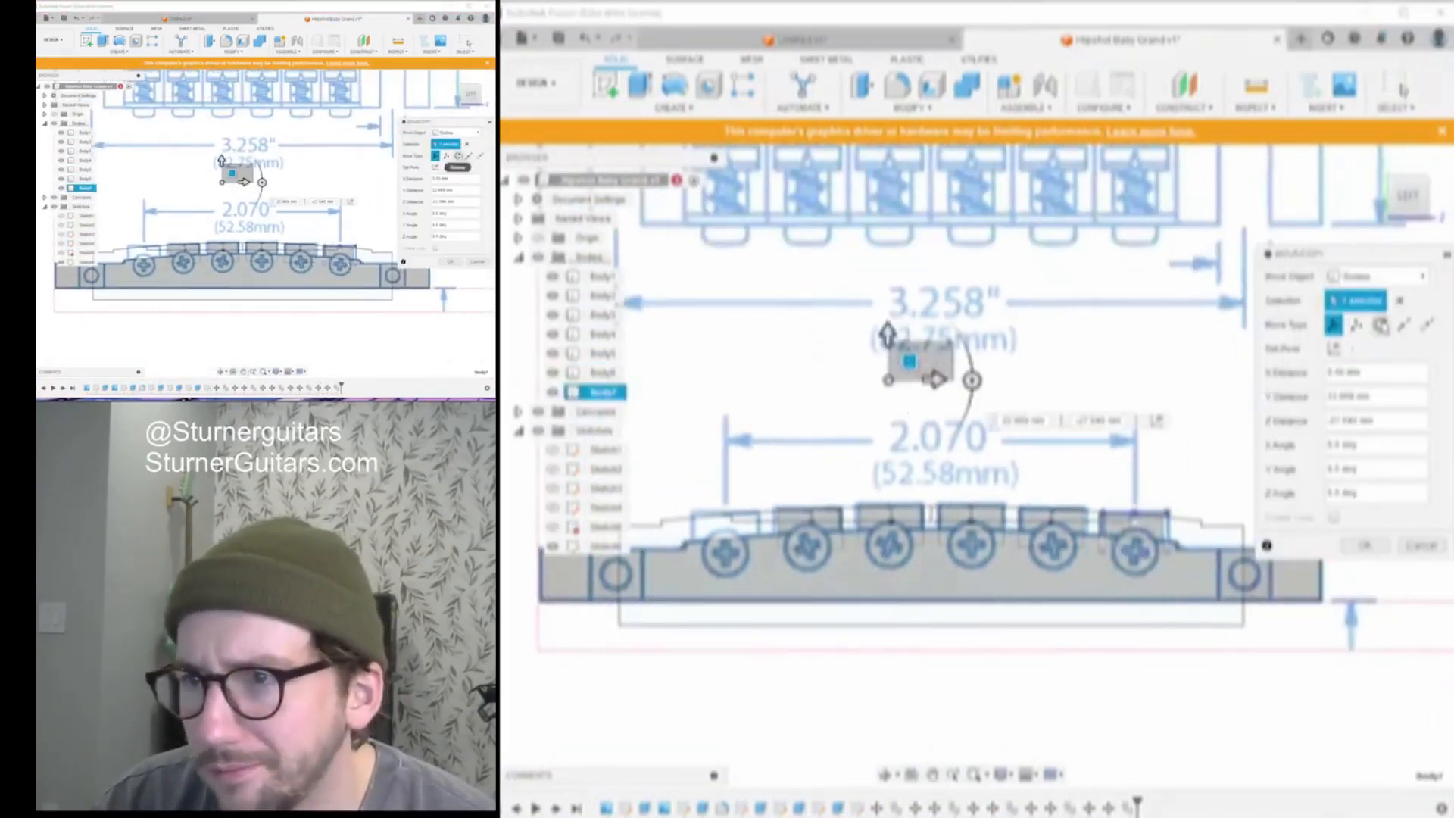
{"action": "left_click", "coordinate": [1403, 324]}
{"action": "scroll", "coordinate": [911, 388], "scroll_direction": "up", "scroll_amount": 5}
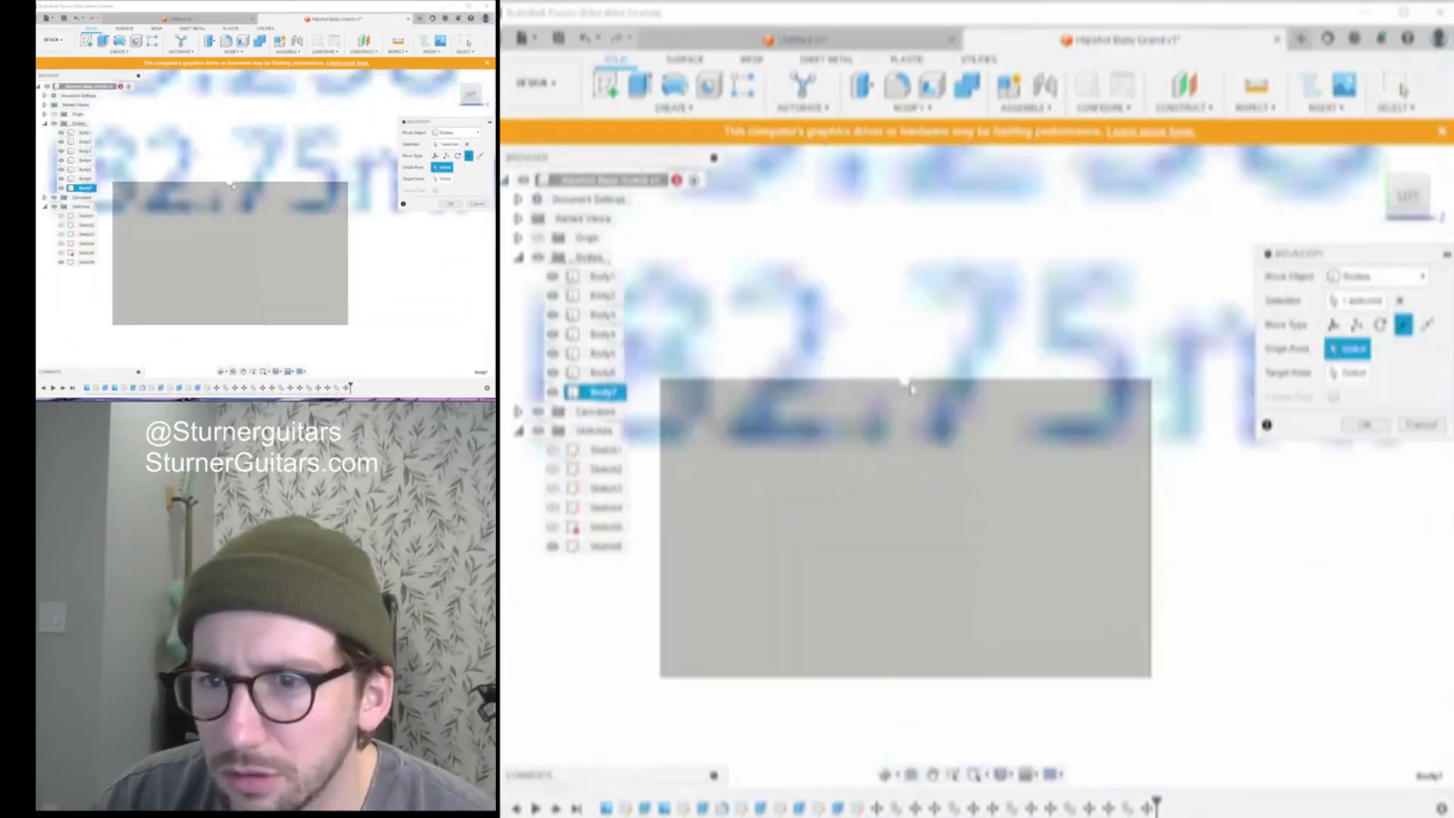
{"action": "left_click", "coordinate": [906, 382]}
{"action": "scroll", "coordinate": [753, 480], "scroll_direction": "down", "scroll_amount": 8}
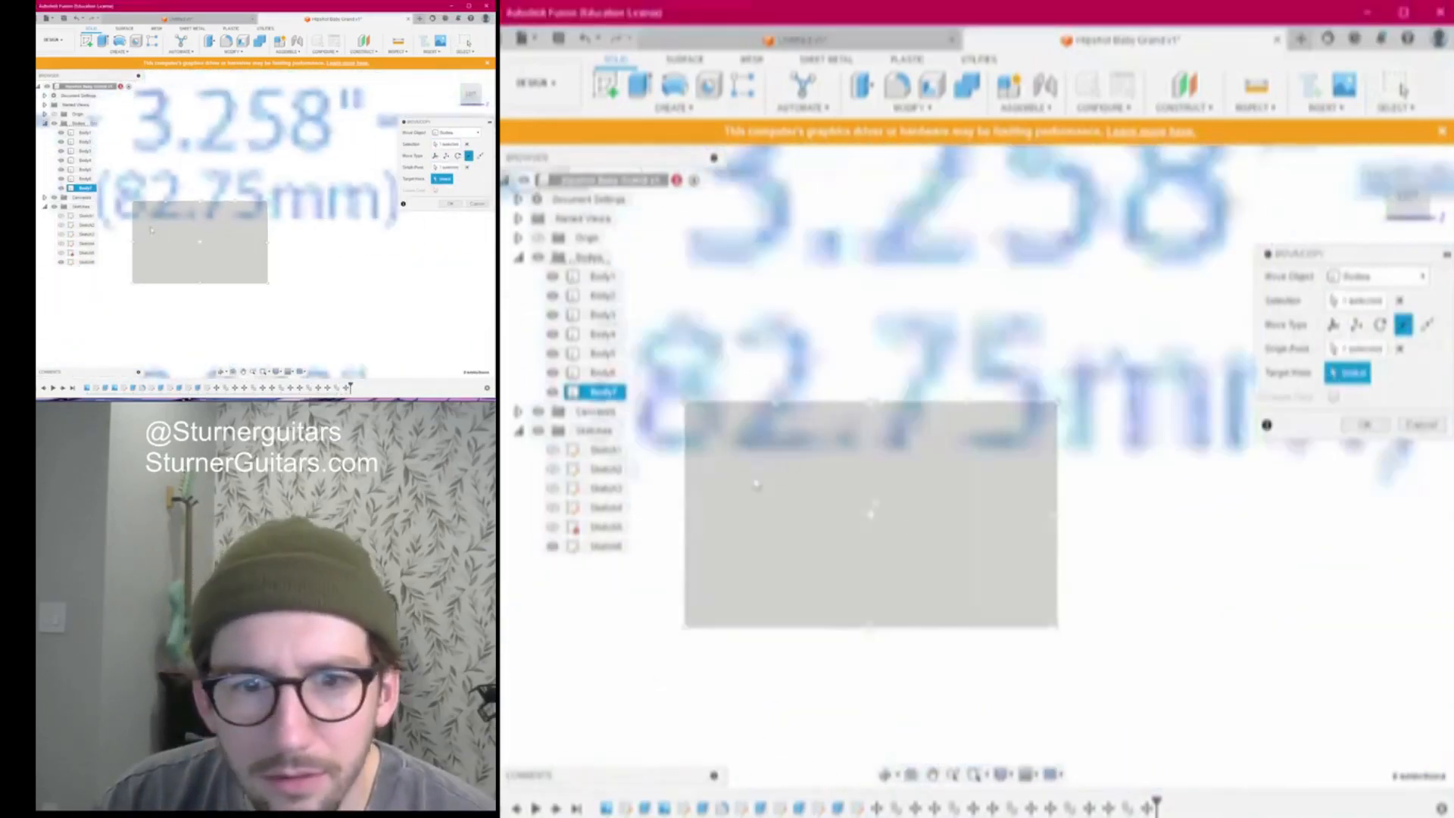
{"action": "middle_click_drag", "start_coordinate": [704, 502], "coordinate": [968, 258]}
{"action": "scroll", "coordinate": [954, 302], "scroll_direction": "down", "scroll_amount": 3}
{"action": "middle_click_drag", "start_coordinate": [904, 372], "coordinate": [969, 351]}
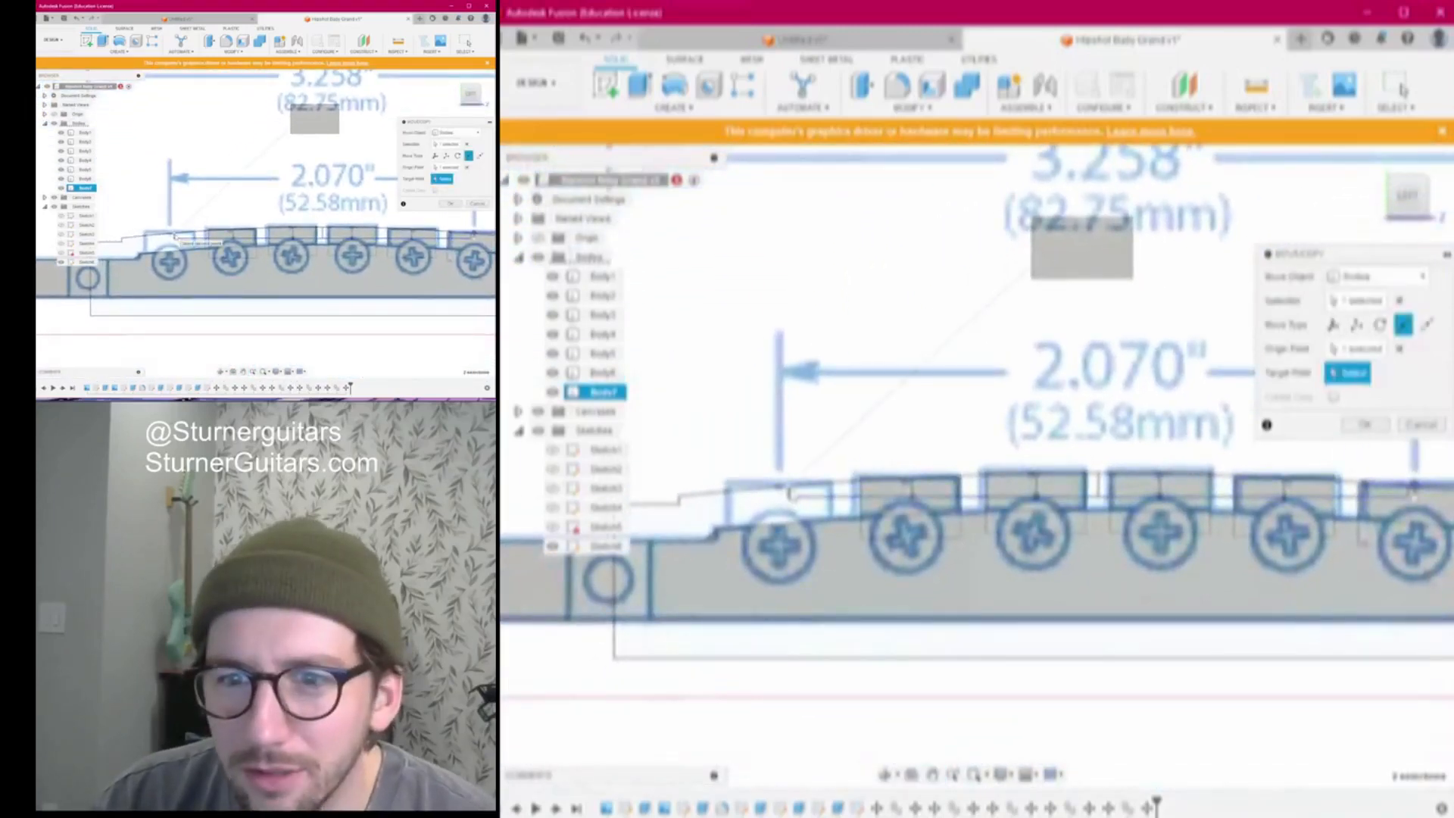
{"action": "left_click", "coordinate": [789, 494]}
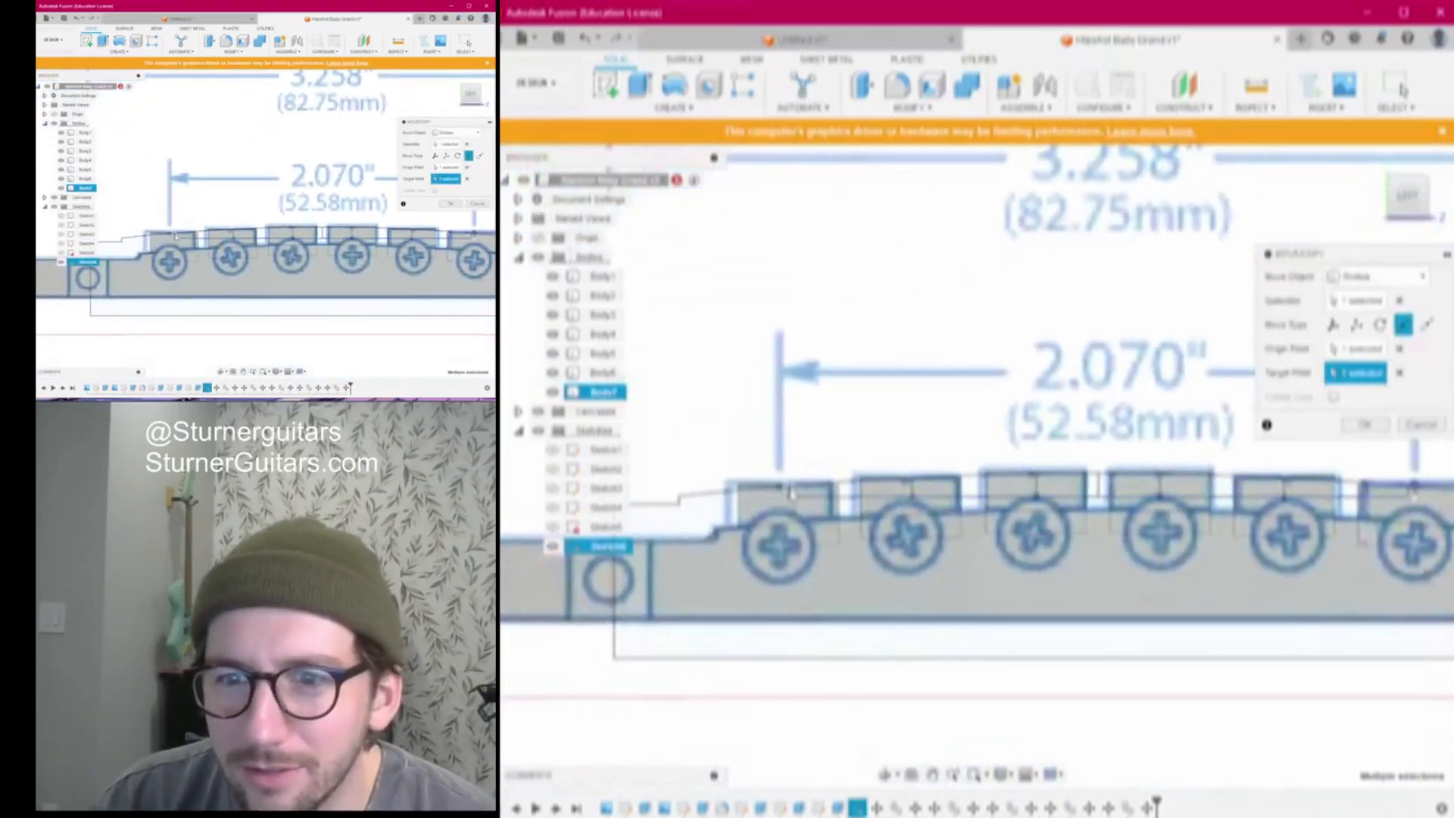
{"action": "left_click", "coordinate": [1366, 426]}
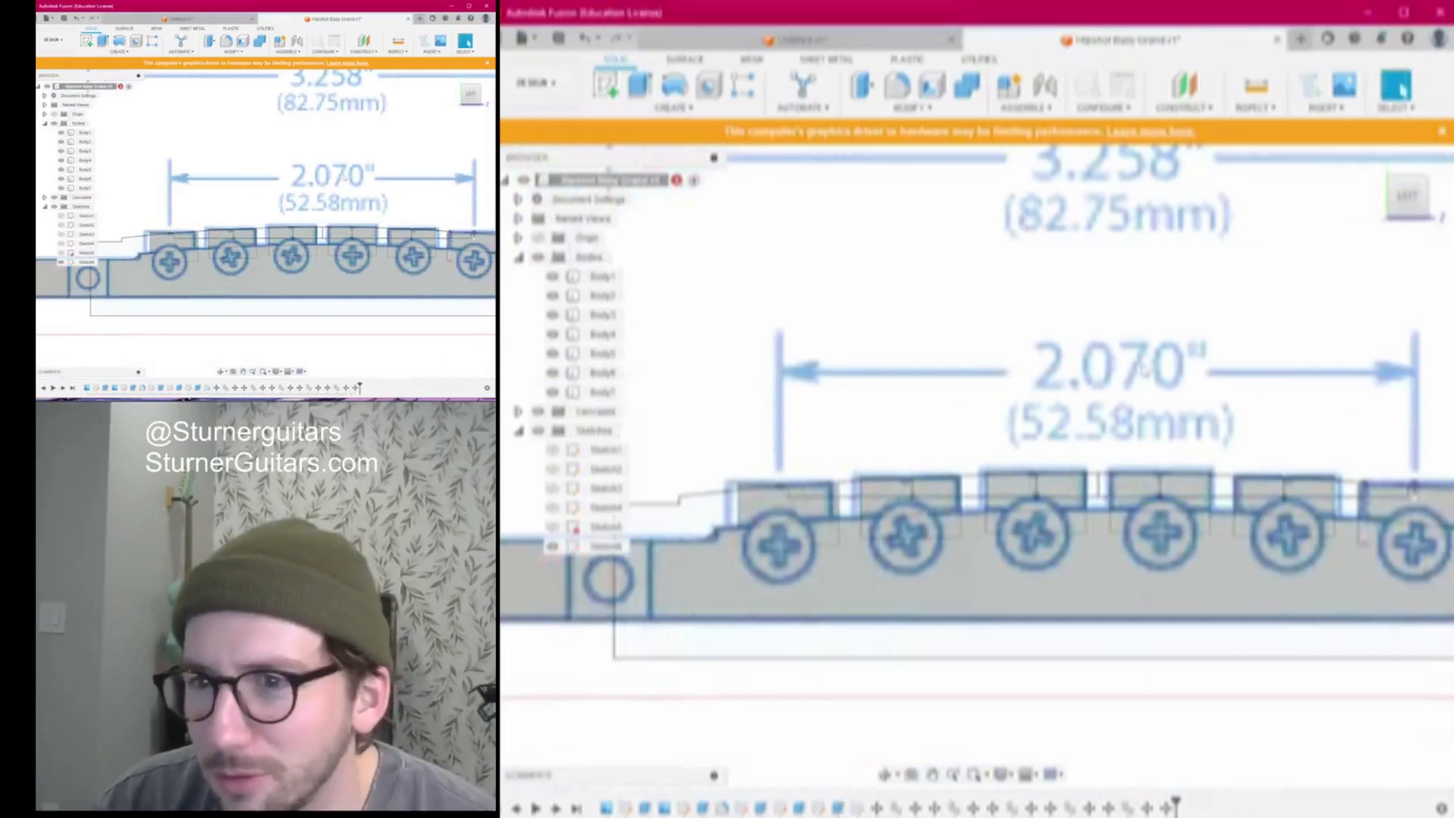
Hide the reference drawing canvas and orbit to see the bridge
{"action": "left_click_drag", "start_coordinate": [1416, 196], "coordinate": [1356, 279]}
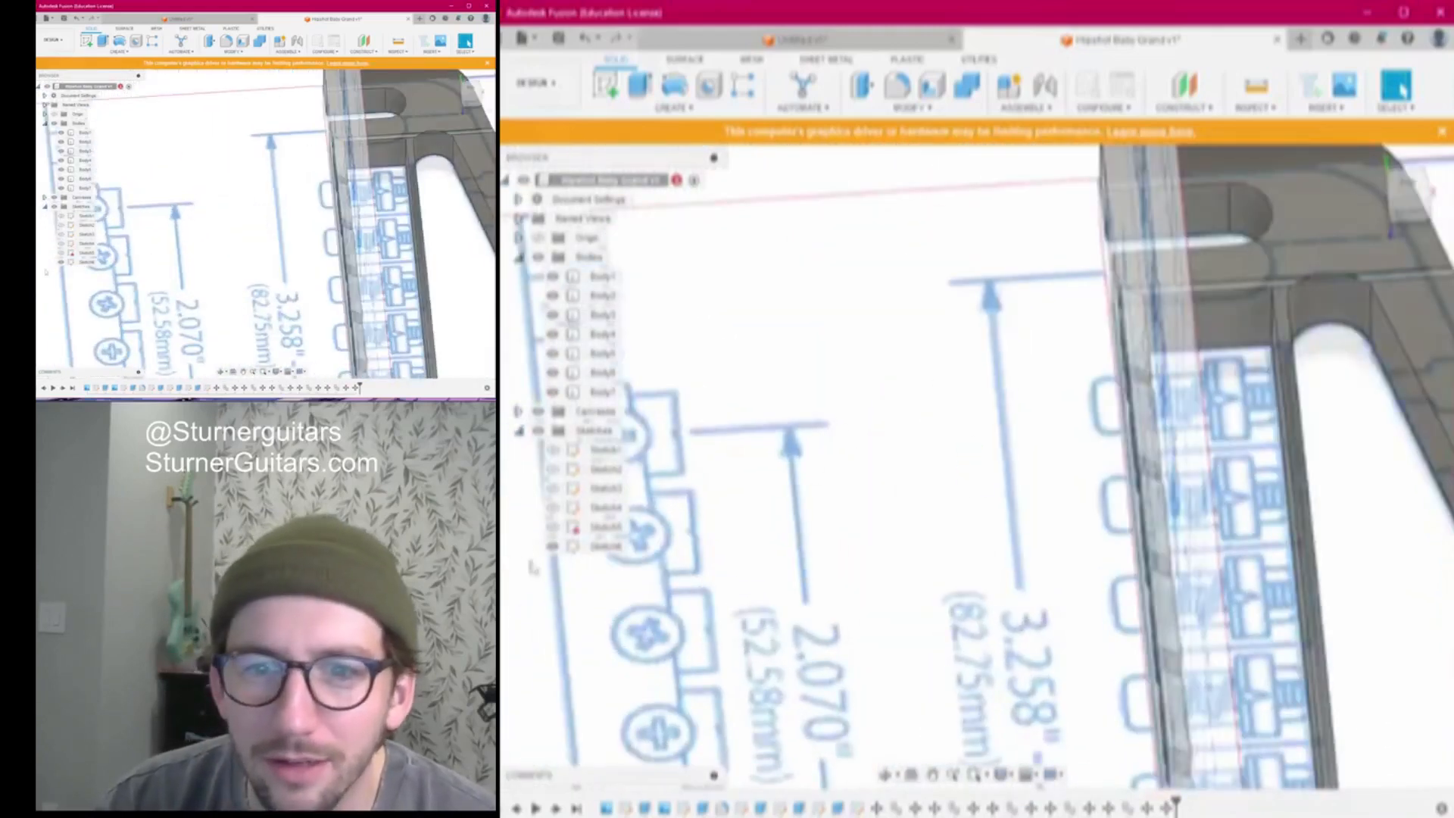
{"action": "scroll", "coordinate": [796, 526], "scroll_direction": "down", "scroll_amount": 2}
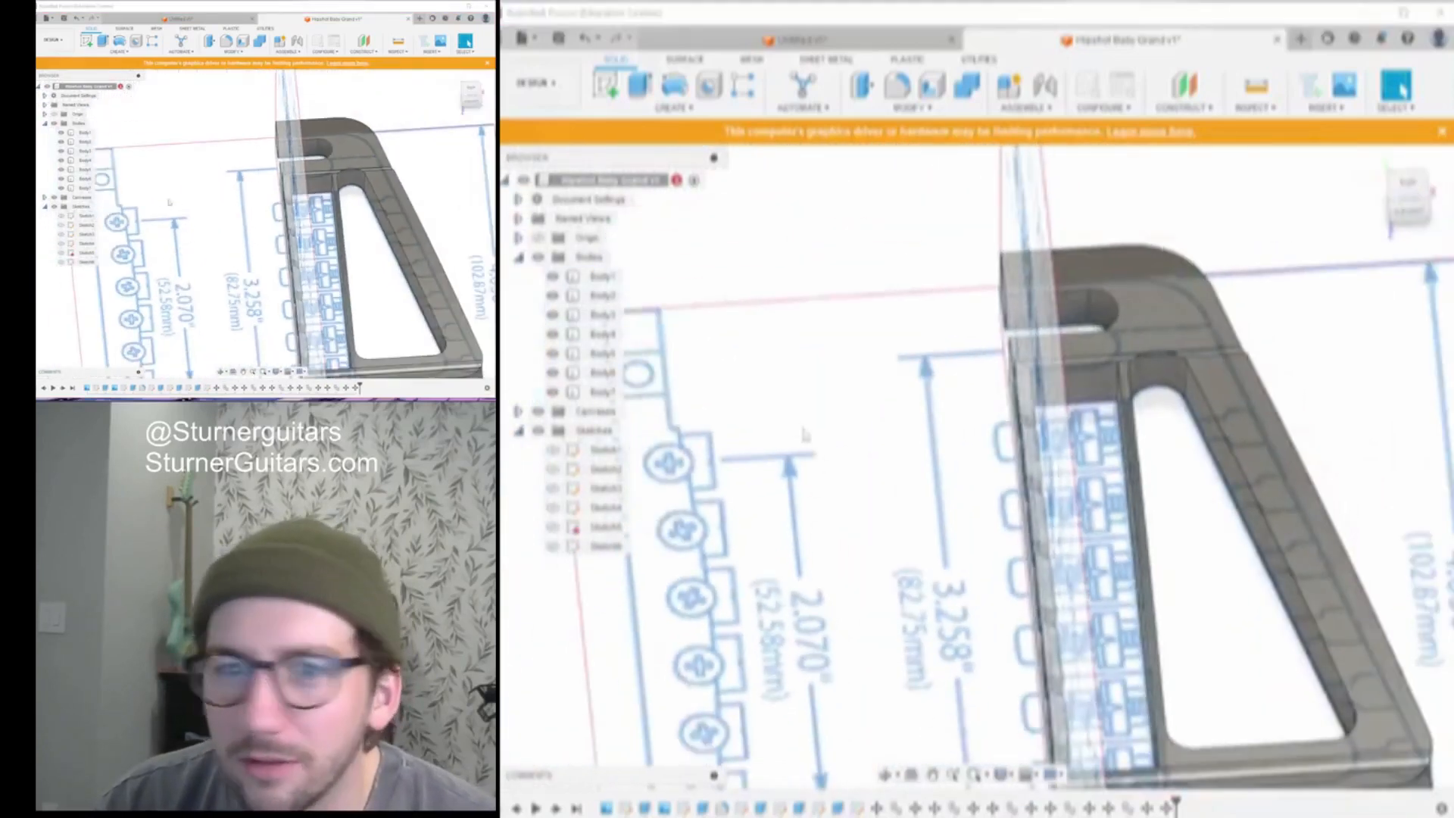
{"action": "left_click", "coordinate": [537, 411]}
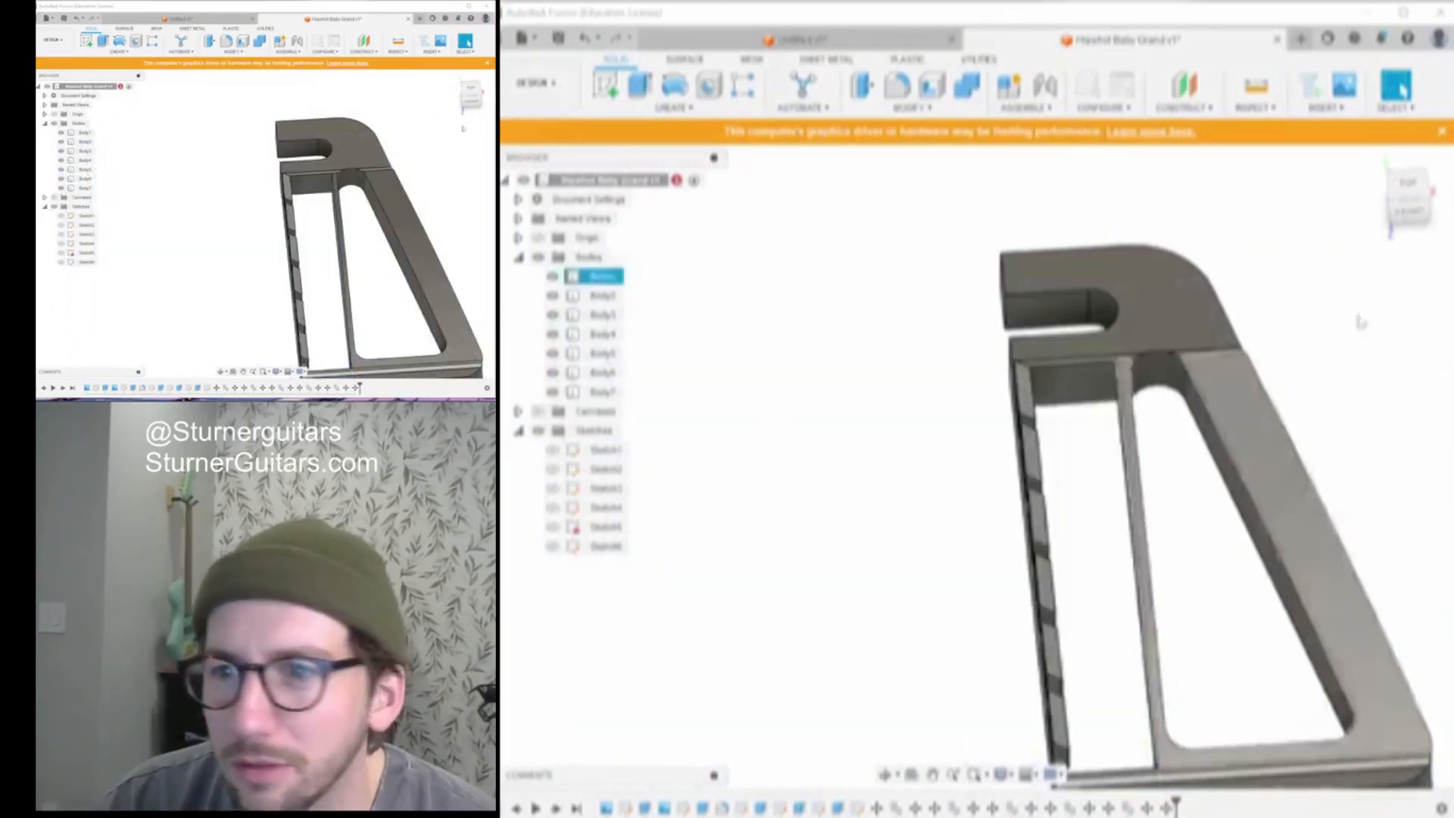
{"action": "mouse_move", "coordinate": [970, 466]}
{"action": "middle_mouse_down", "text": "shift"}
{"action": "mouse_move", "coordinate": [1007, 484]}
{"action": "mouse_move", "coordinate": [1001, 452]}
{"action": "middle_mouse_up", "text": "shift"}
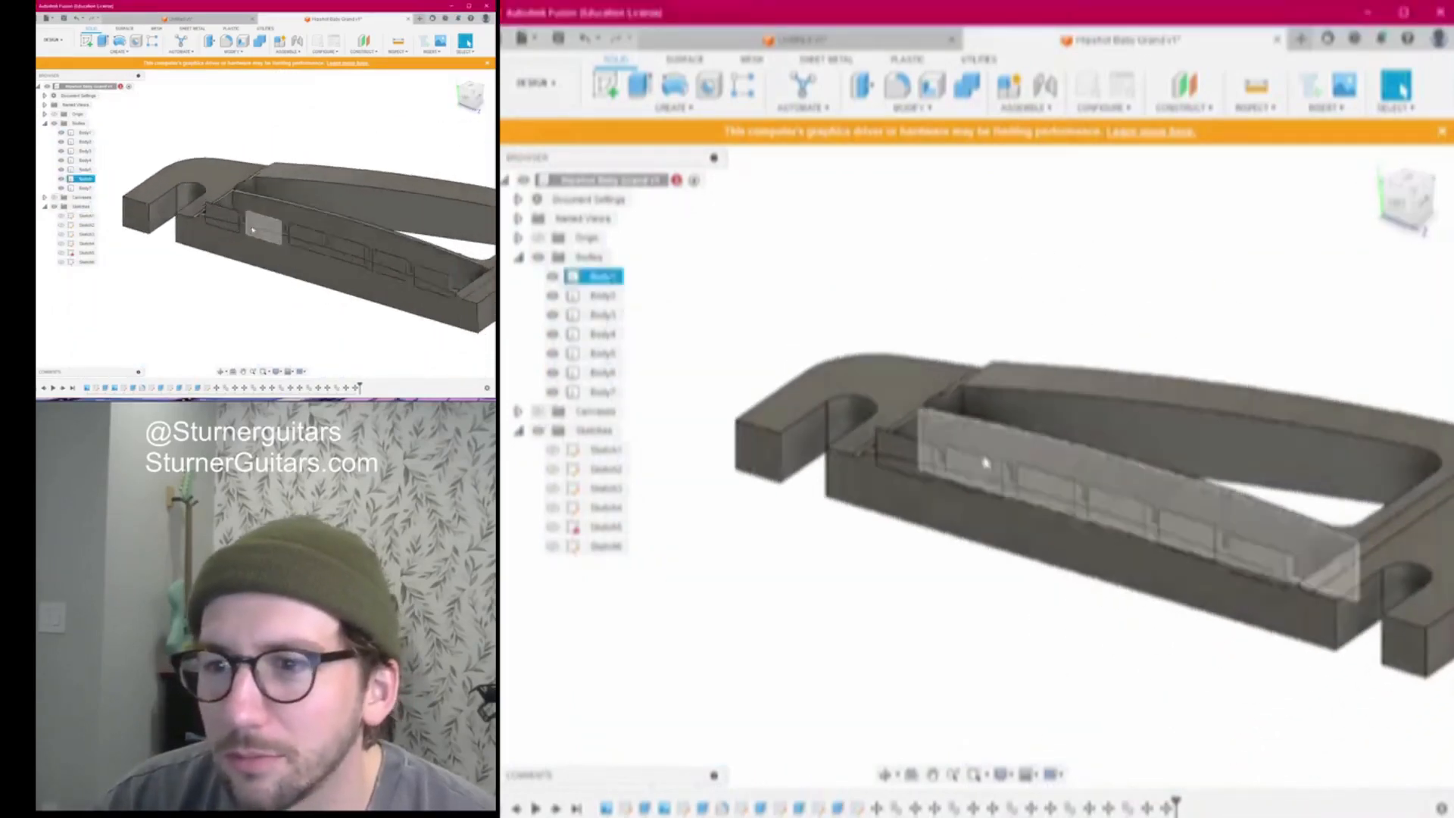
{"action": "scroll", "coordinate": [1001, 454], "scroll_direction": "up", "scroll_amount": 5}
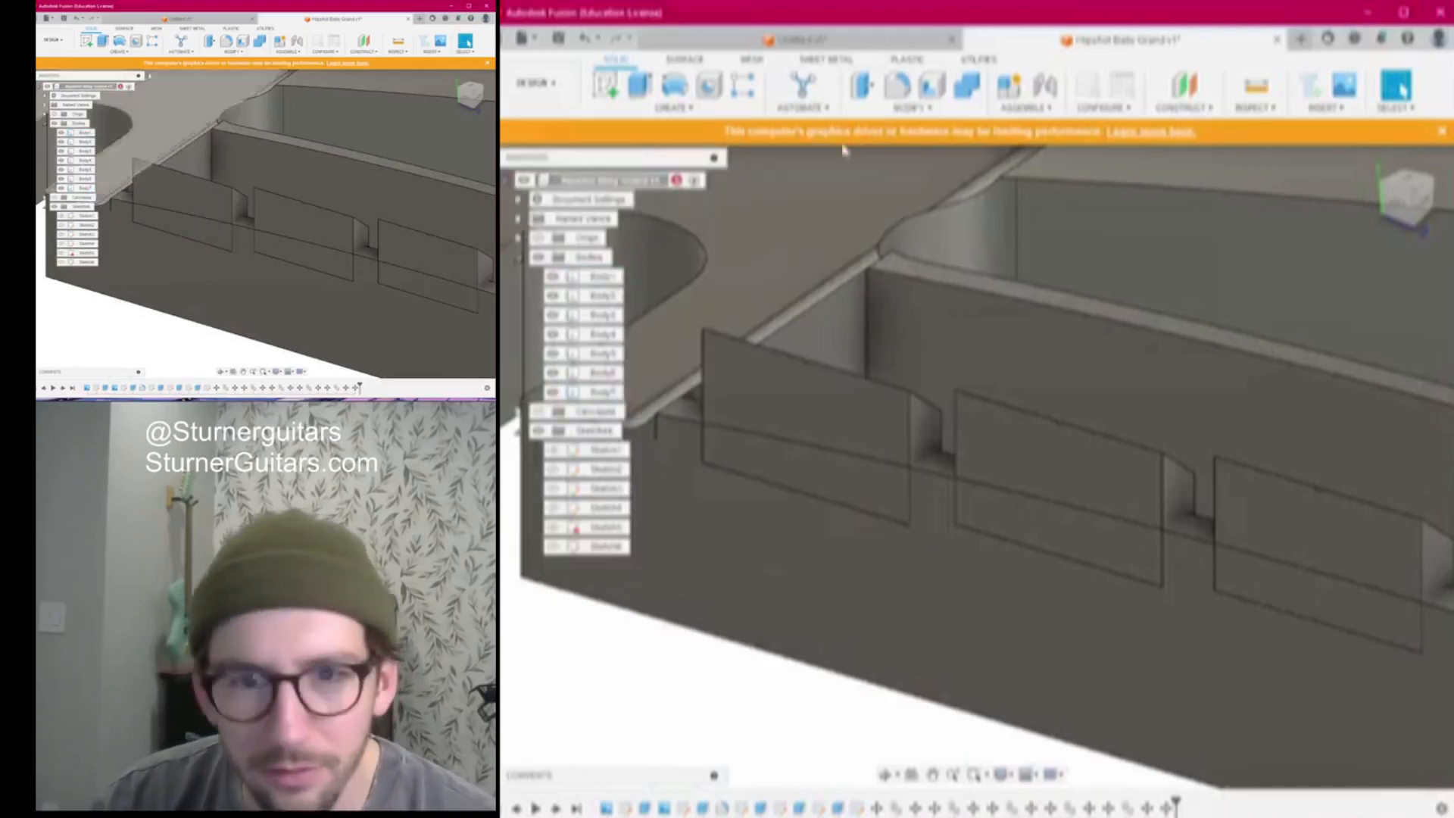
Select saddle bodies Body2 through Body7 and turn to a top-down view
{"action": "left_click", "coordinate": [602, 392]}
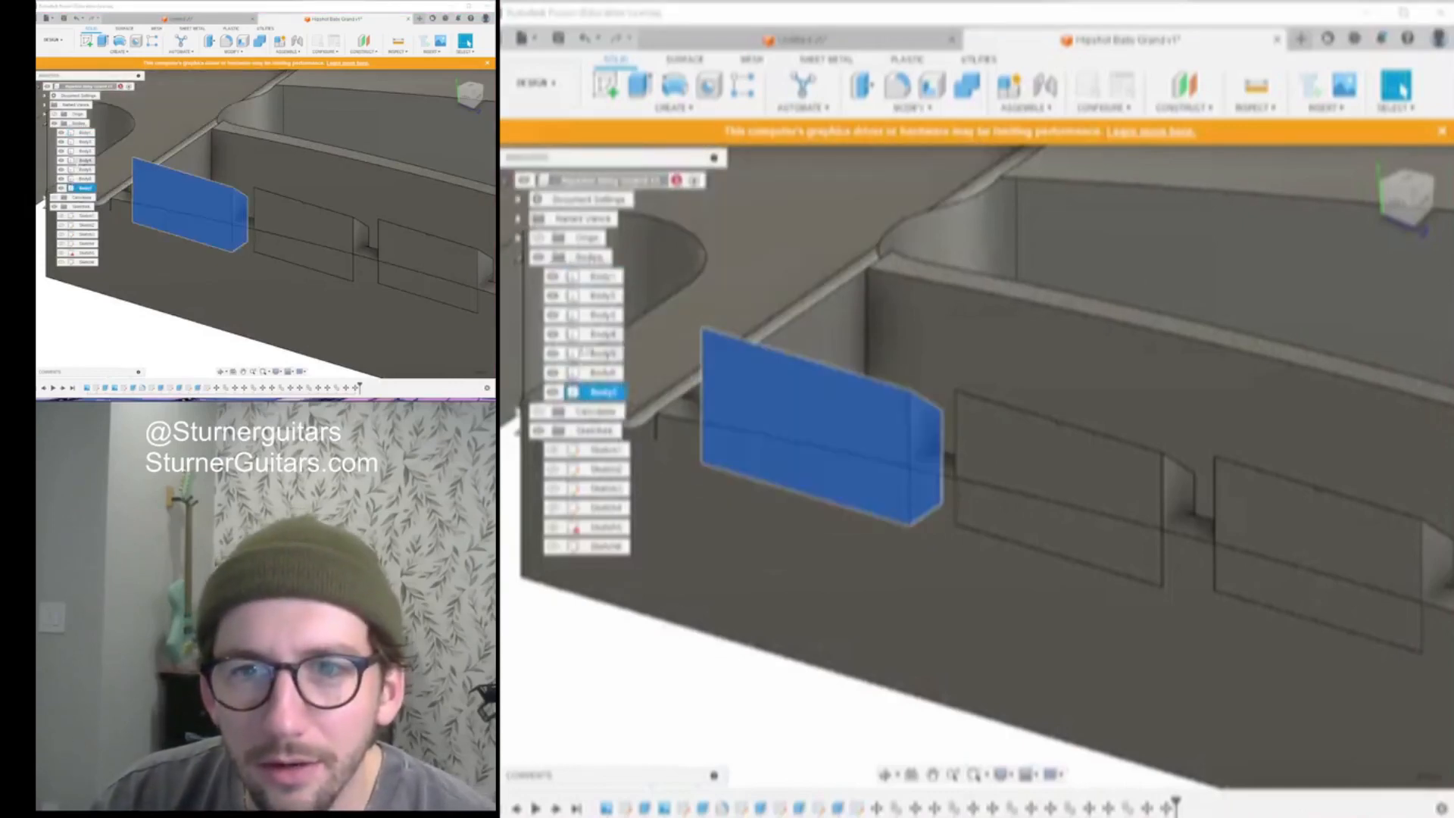
{"action": "left_click", "coordinate": [596, 299], "text": "shift"}
{"action": "scroll", "coordinate": [867, 394], "scroll_direction": "down", "scroll_amount": 7}
{"action": "left_click", "coordinate": [1416, 197]}
{"action": "left_click_drag", "start_coordinate": [1418, 200], "coordinate": [1396, 230]}
{"action": "left_click", "coordinate": [1412, 193]}
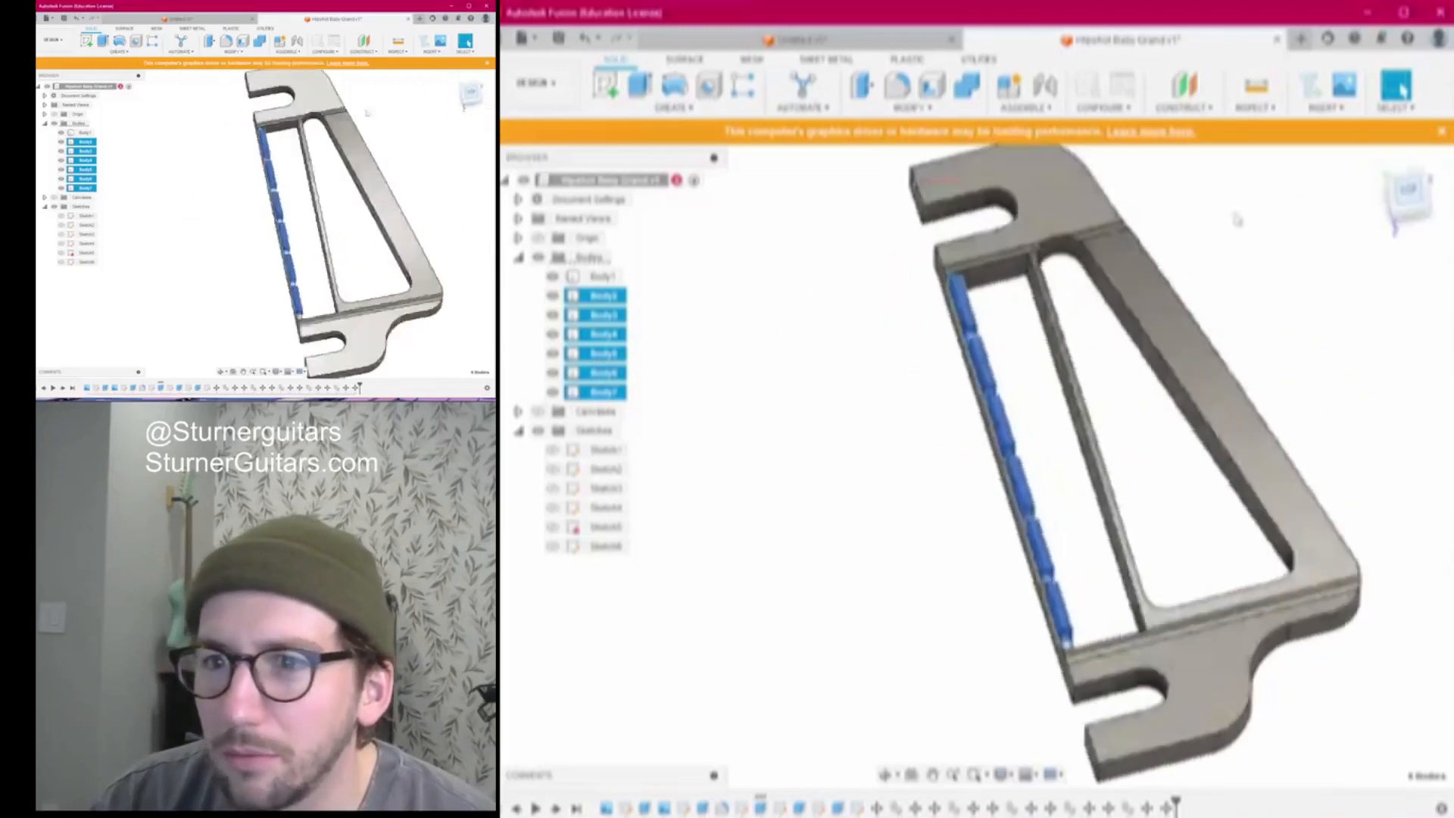
Translate Body2–Body7 to the right into the saddle channel using Move/Copy
{"action": "key", "text": "m"}
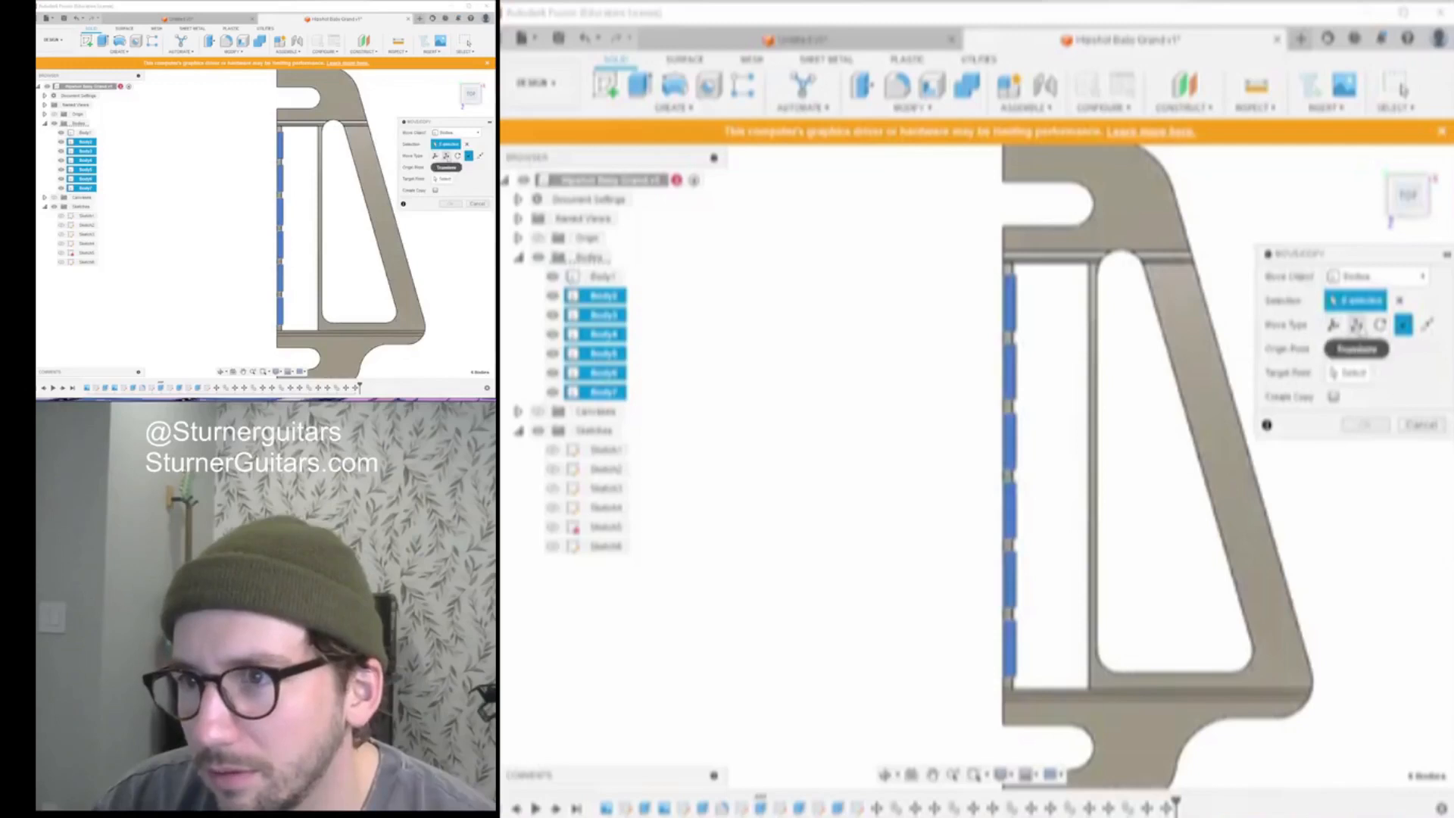
{"action": "left_click", "coordinate": [1356, 325]}
{"action": "left_click_drag", "start_coordinate": [1009, 347], "coordinate": [1043, 348]}
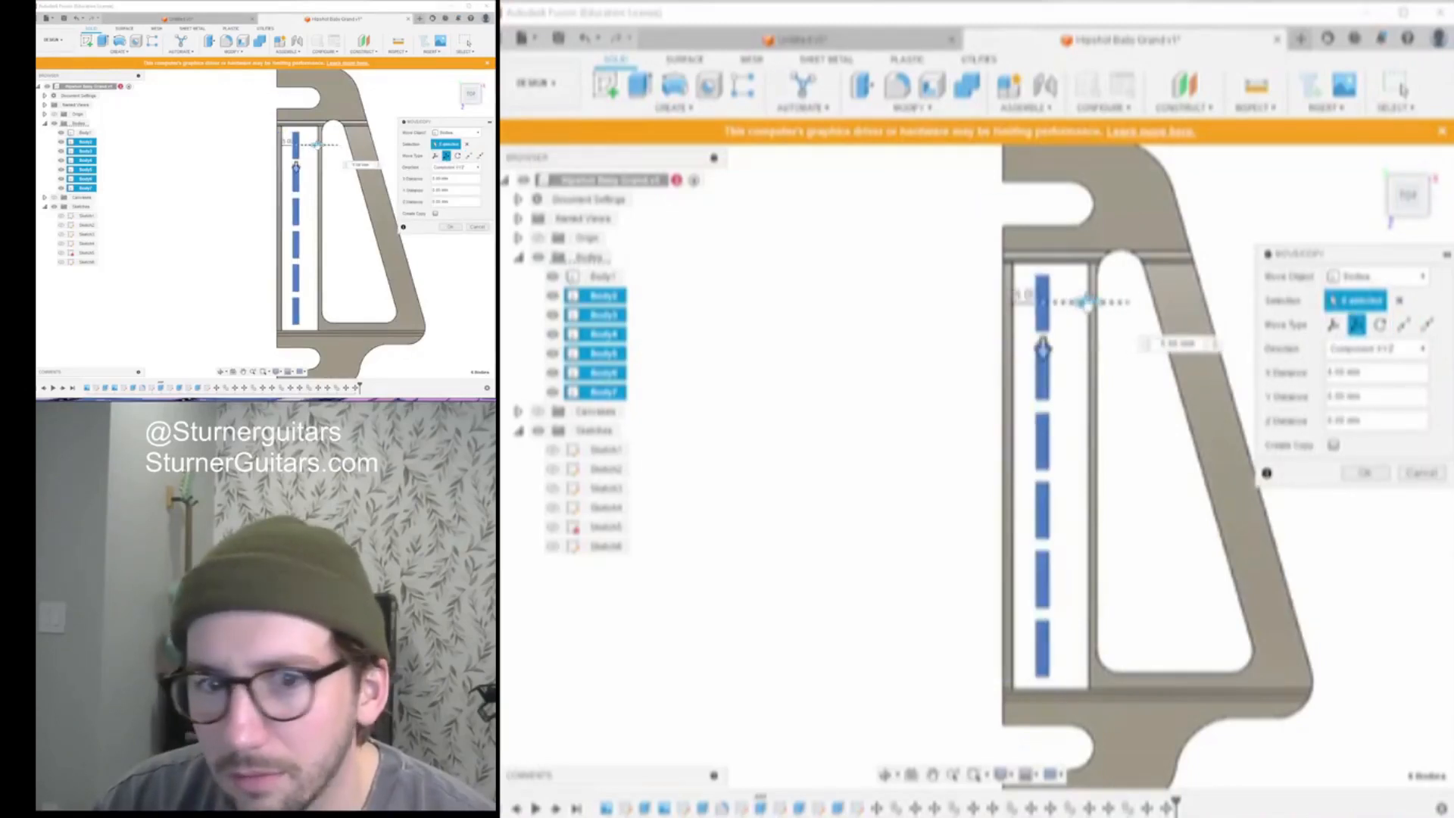
{"action": "left_click", "coordinate": [1384, 472]}
{"action": "middle_click_drag", "start_coordinate": [969, 466], "coordinate": [969, 466], "text": "shift"}
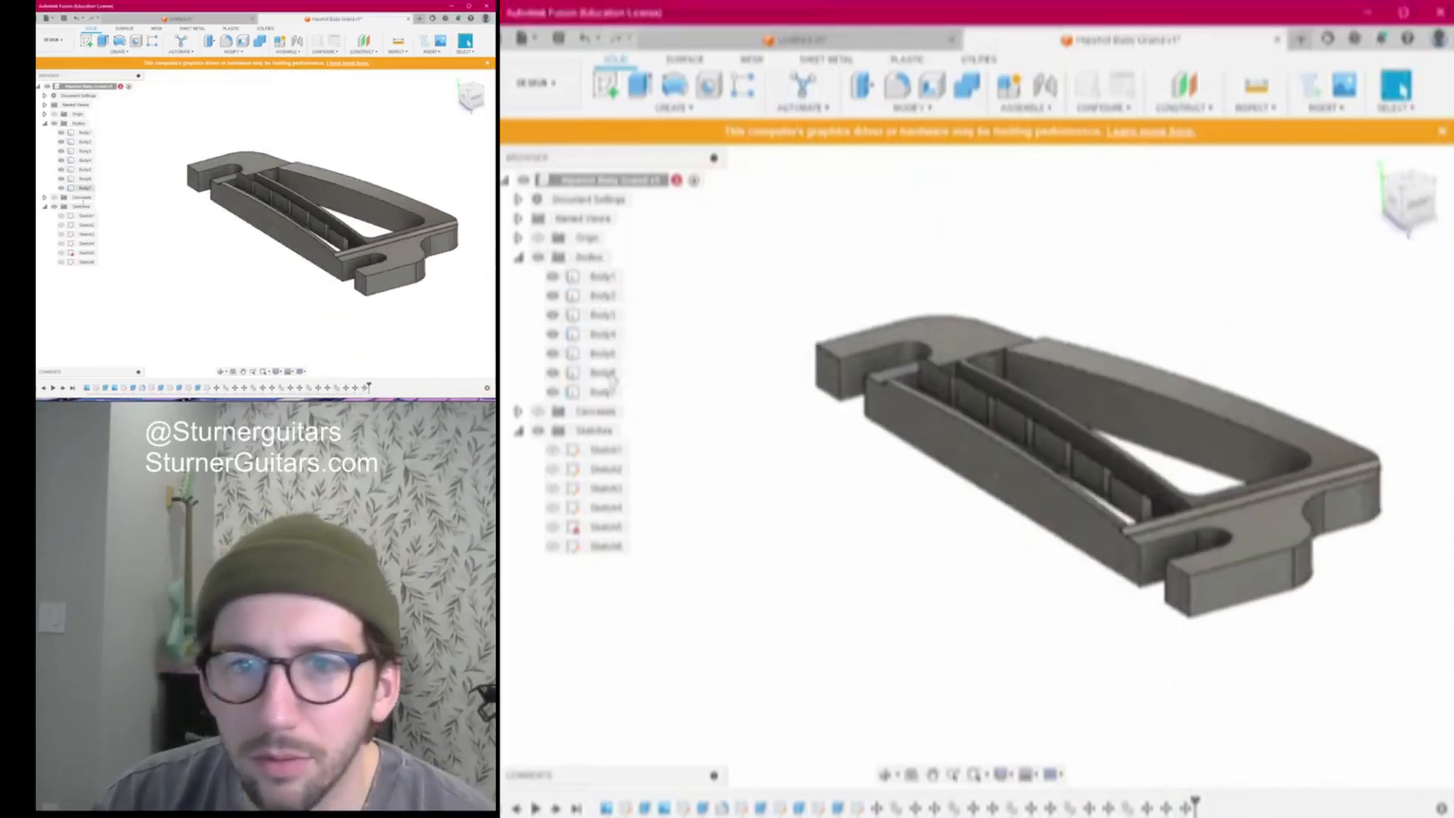
{"action": "left_click", "coordinate": [554, 469]}
Show Sketch1 and extrude its recess profile about 3 mm as a Join
{"action": "left_click", "coordinate": [554, 489]}
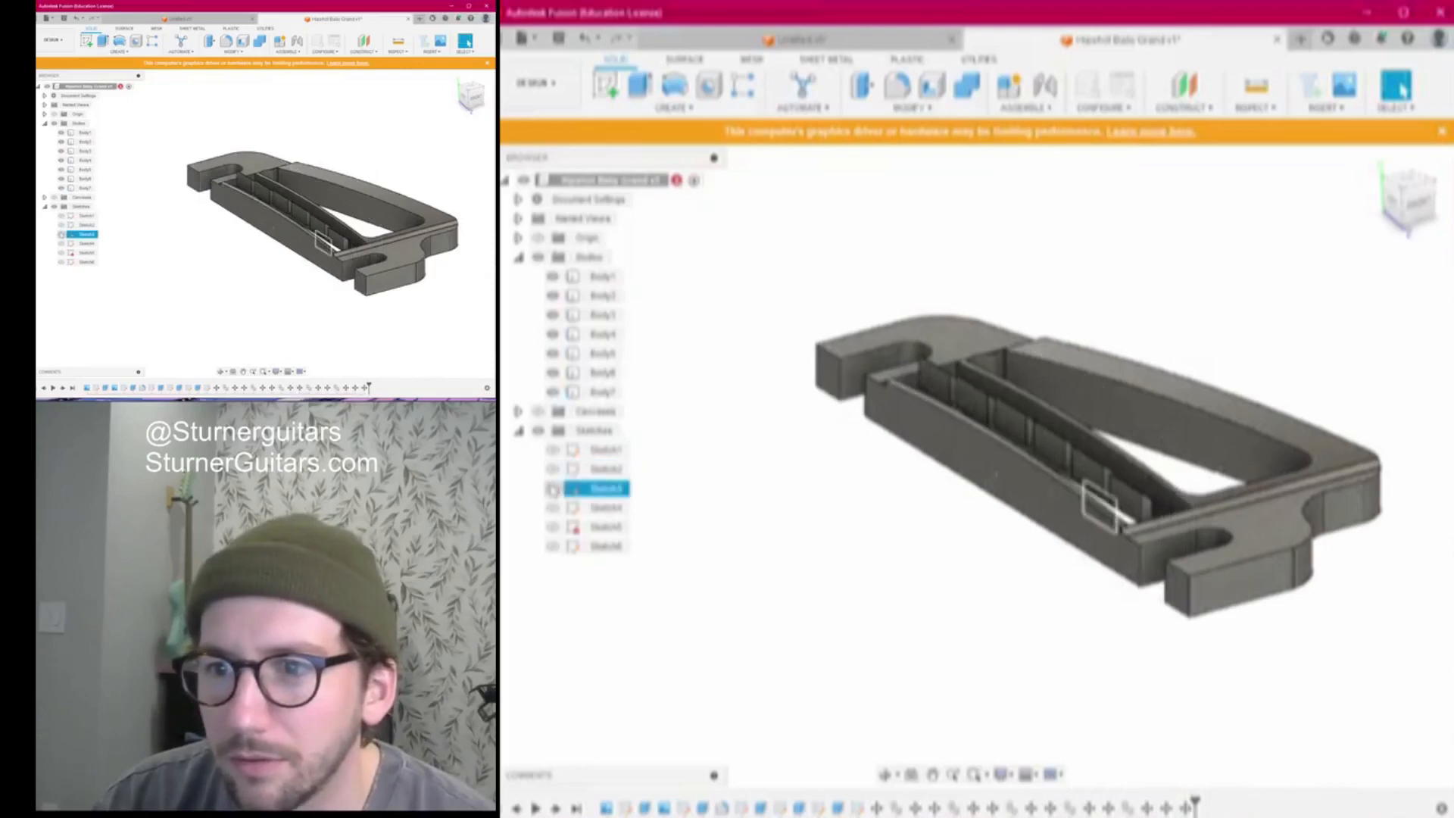
{"action": "left_click", "coordinate": [554, 450]}
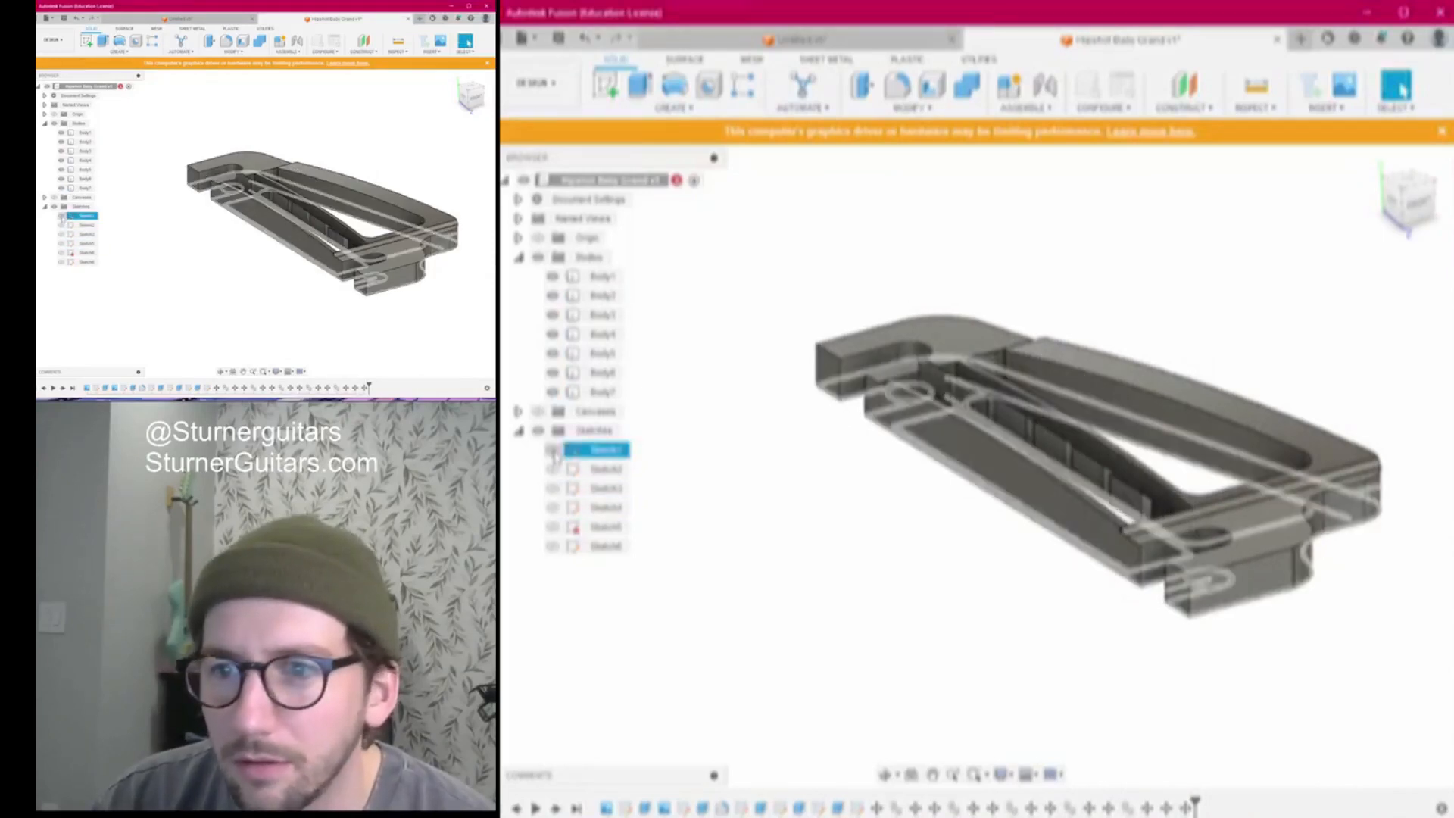
{"action": "left_click", "coordinate": [554, 451]}
{"action": "middle_click_drag", "start_coordinate": [970, 463], "coordinate": [956, 261], "text": "shift"}
{"action": "key", "text": "e"}
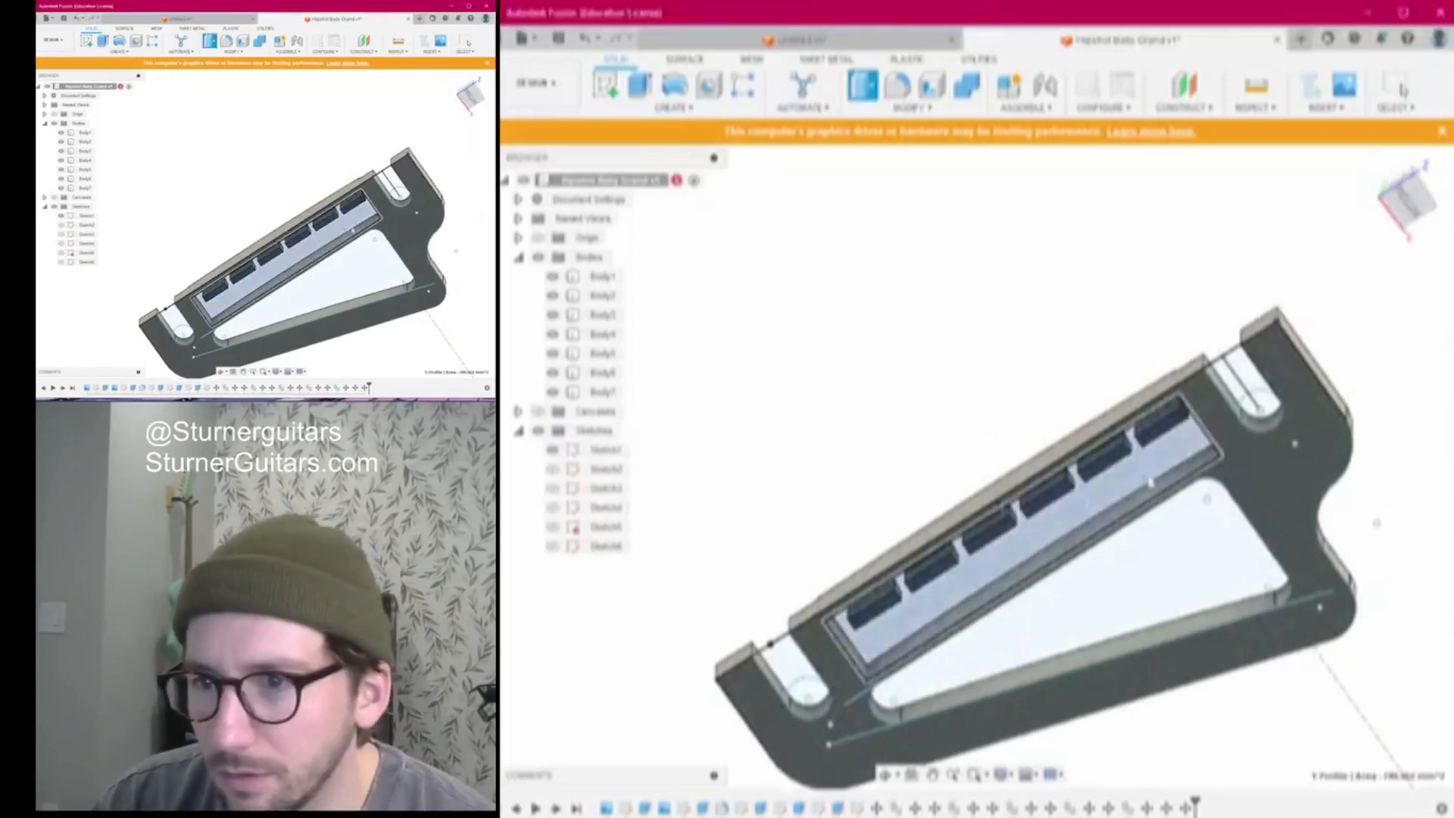
{"action": "left_click", "coordinate": [1020, 532]}
{"action": "middle_click_drag", "start_coordinate": [1021, 534], "coordinate": [988, 545], "text": "shift"}
{"action": "left_click_drag", "start_coordinate": [1003, 534], "coordinate": [1006, 523]}
{"action": "left_click", "coordinate": [1367, 482]}
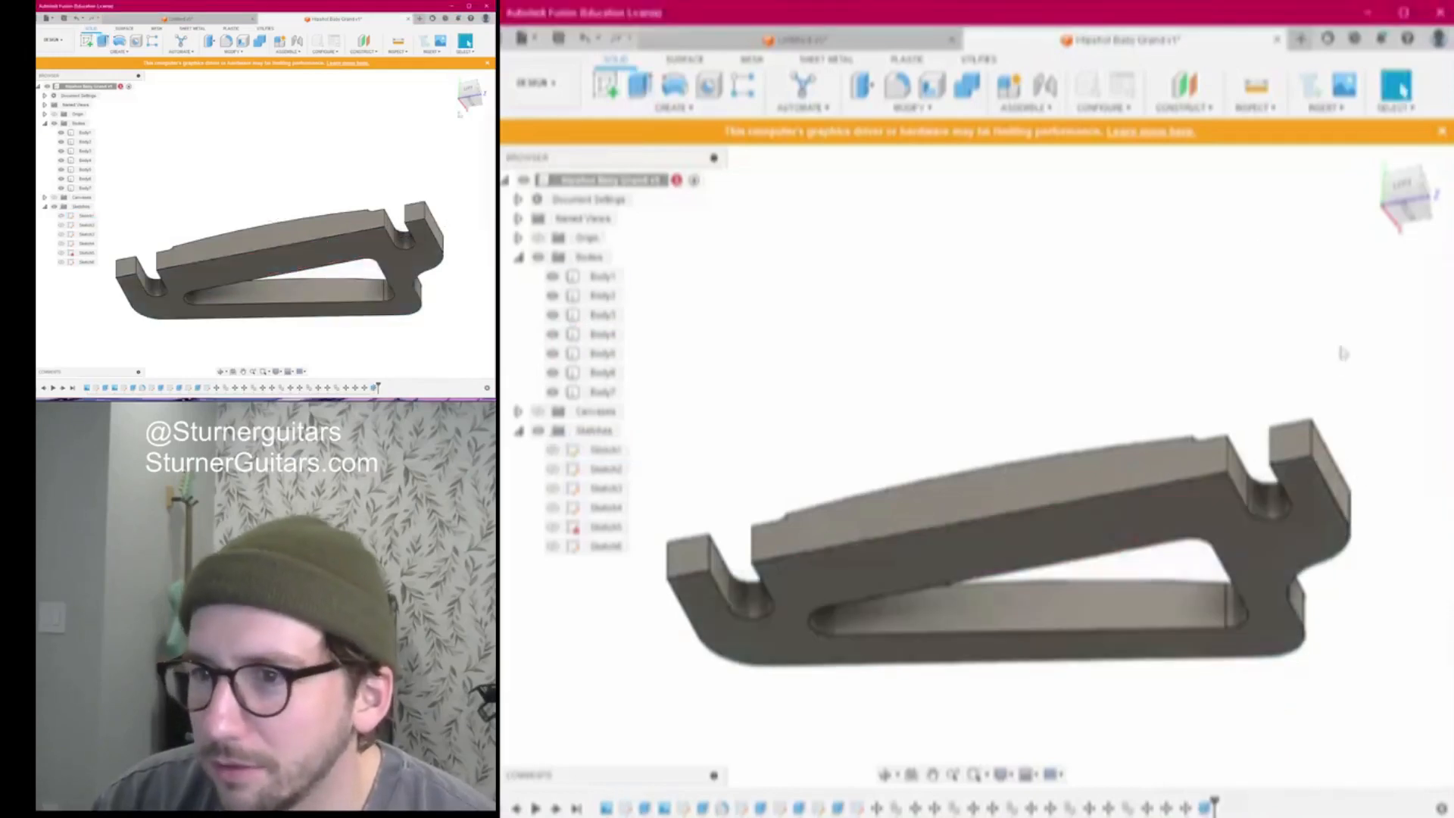
Inspect the filled recess and slotted bar from a straight-on view
{"action": "middle_click_drag", "start_coordinate": [970, 467], "coordinate": [971, 467], "text": "shift"}
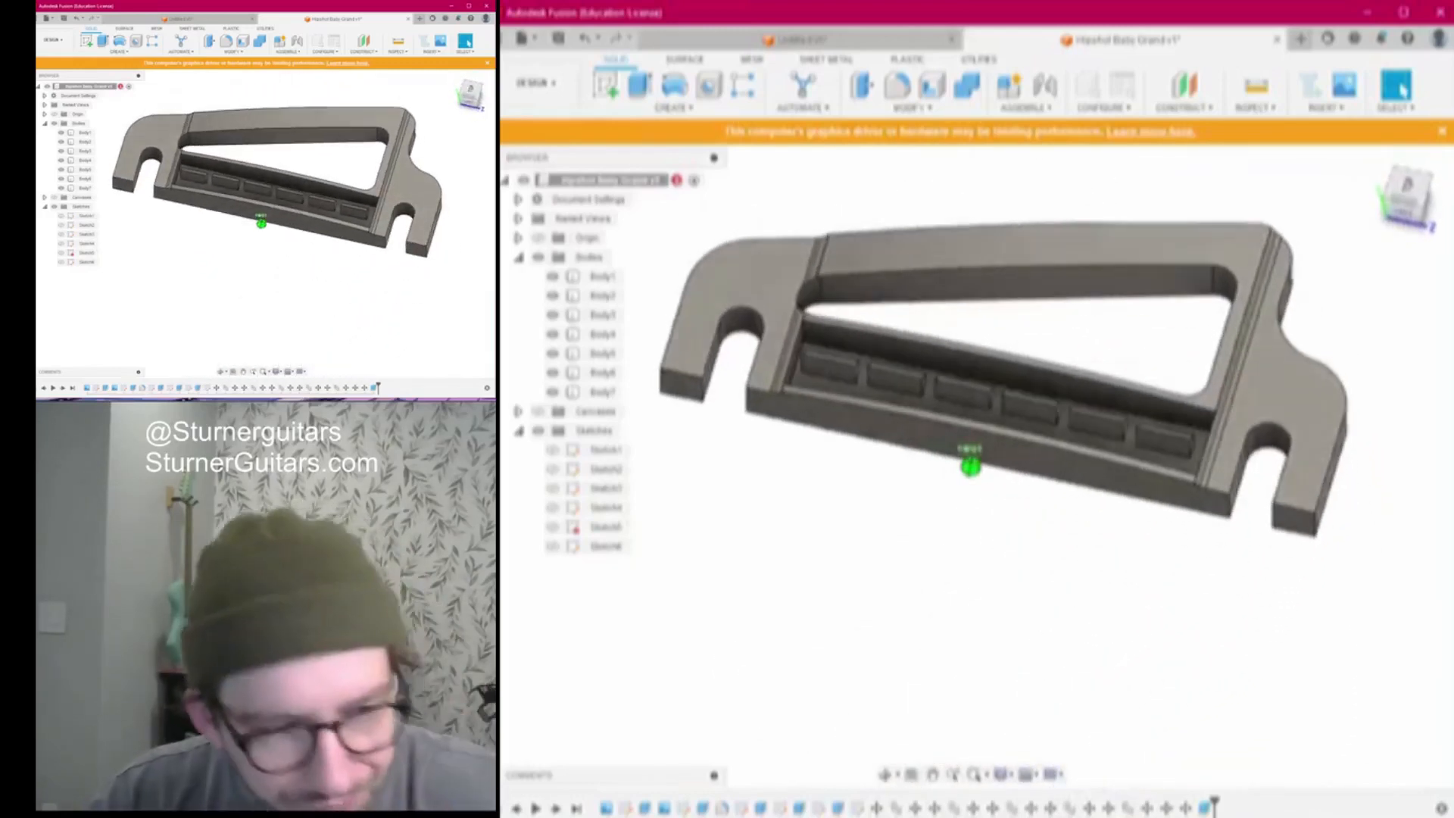
{"action": "left_click", "coordinate": [1412, 189]}
{"action": "scroll", "coordinate": [899, 555], "scroll_direction": "down", "scroll_amount": 3}
{"action": "middle_click_drag", "start_coordinate": [911, 540], "coordinate": [984, 515]}
{"action": "scroll", "coordinate": [950, 442], "scroll_direction": "up", "scroll_amount": 3}
{"action": "scroll", "coordinate": [924, 403], "scroll_direction": "up", "scroll_amount": 3}
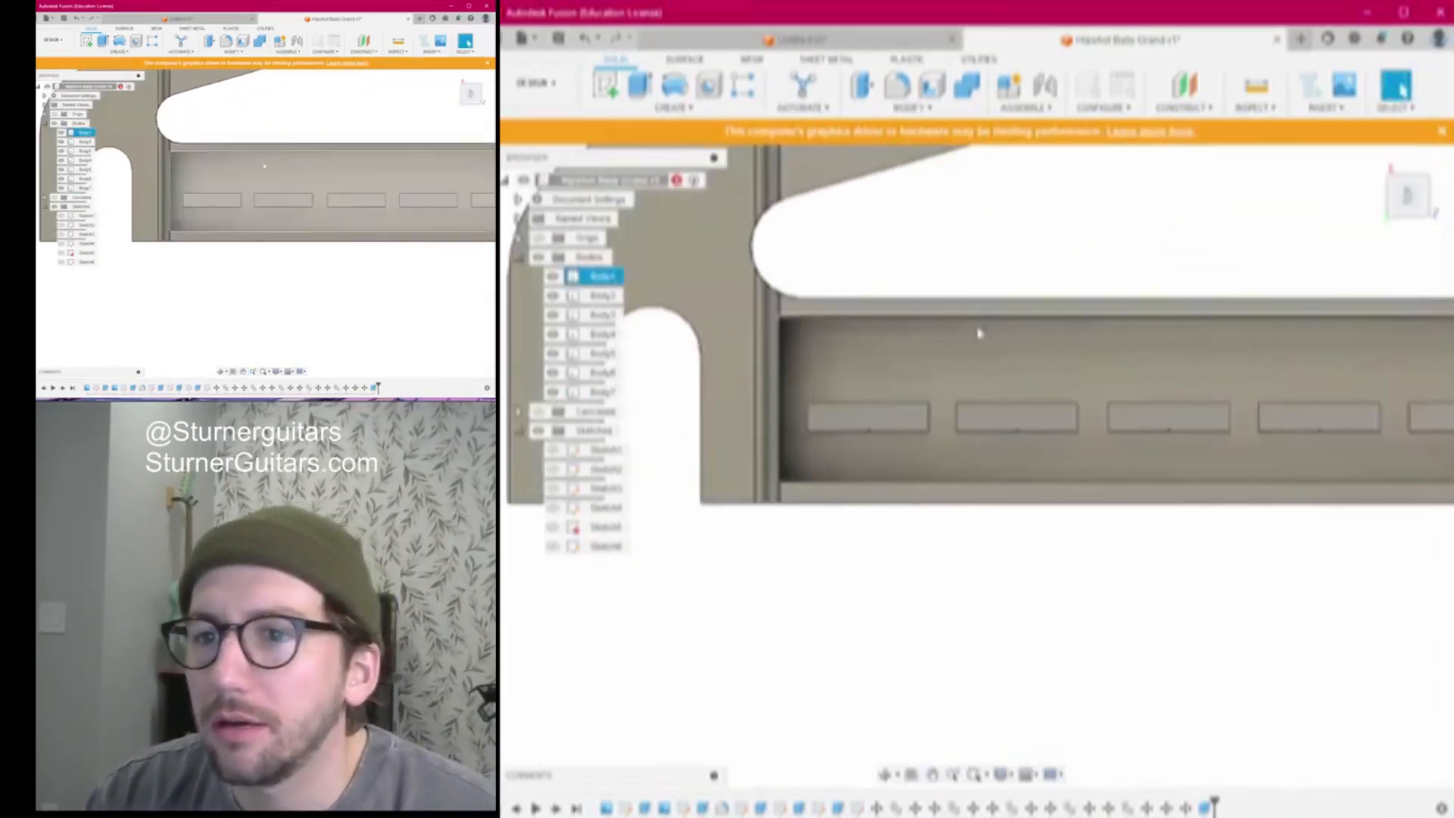
{"action": "scroll", "coordinate": [975, 341], "scroll_direction": "down", "scroll_amount": 3}
{"action": "middle_click_drag", "start_coordinate": [980, 412], "coordinate": [912, 428]}
{"action": "scroll", "coordinate": [904, 435], "scroll_direction": "down", "scroll_amount": 2}
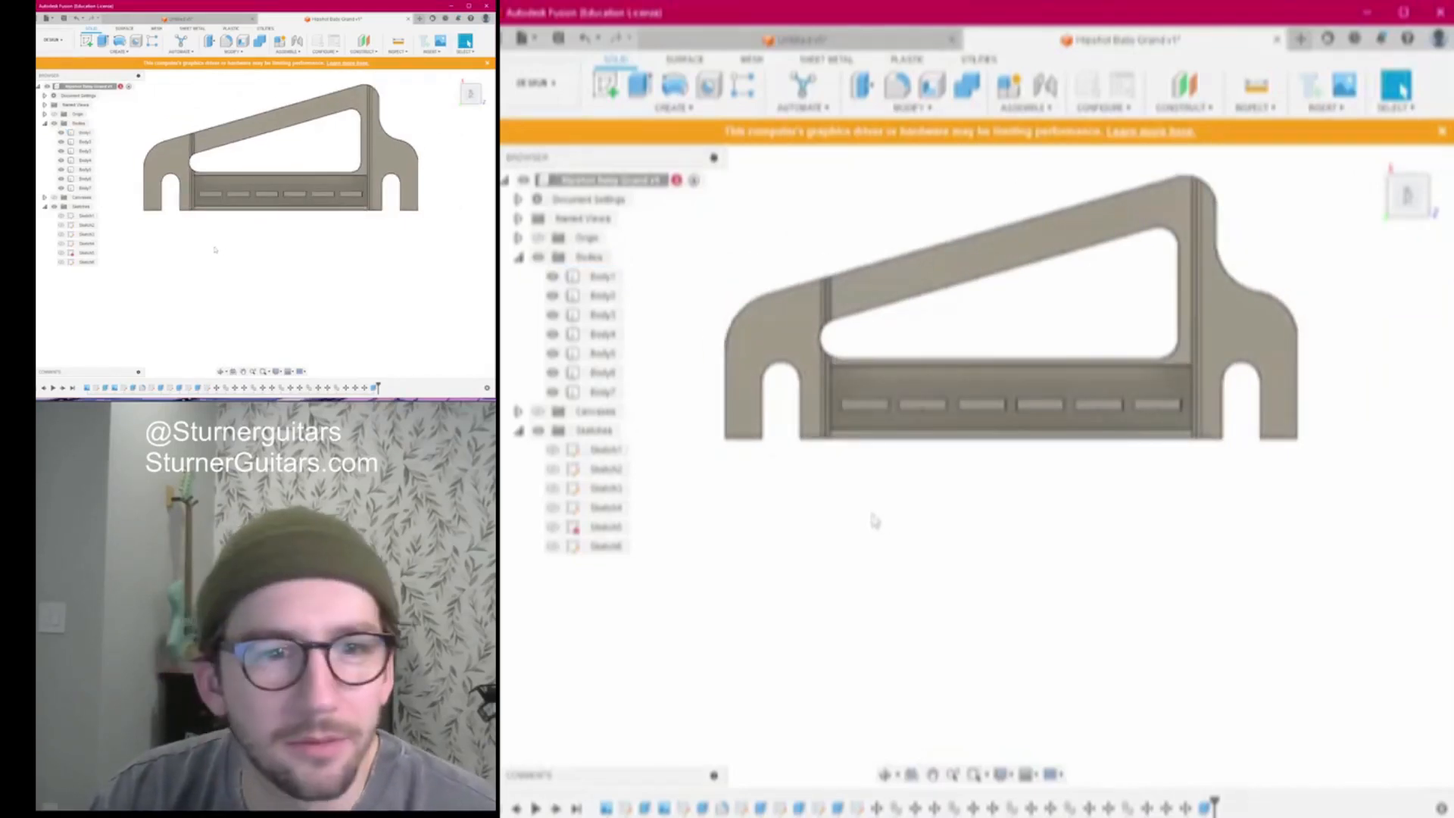
{"action": "scroll", "coordinate": [939, 409], "scroll_direction": "up", "scroll_amount": 2}
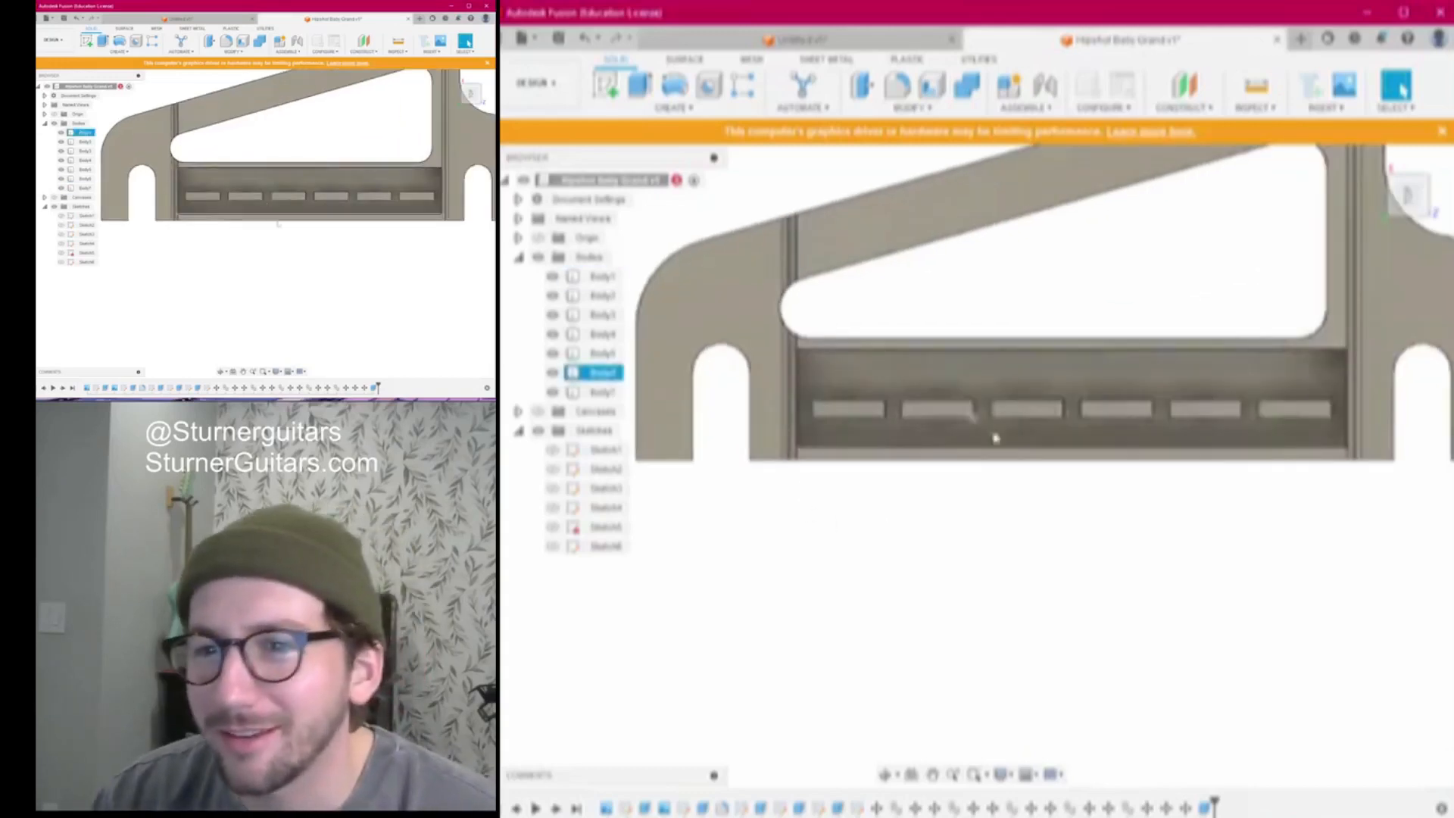
{"action": "scroll", "coordinate": [977, 483], "scroll_direction": "up", "scroll_amount": 2}
{"action": "scroll", "coordinate": [950, 487], "scroll_direction": "down", "scroll_amount": 3}
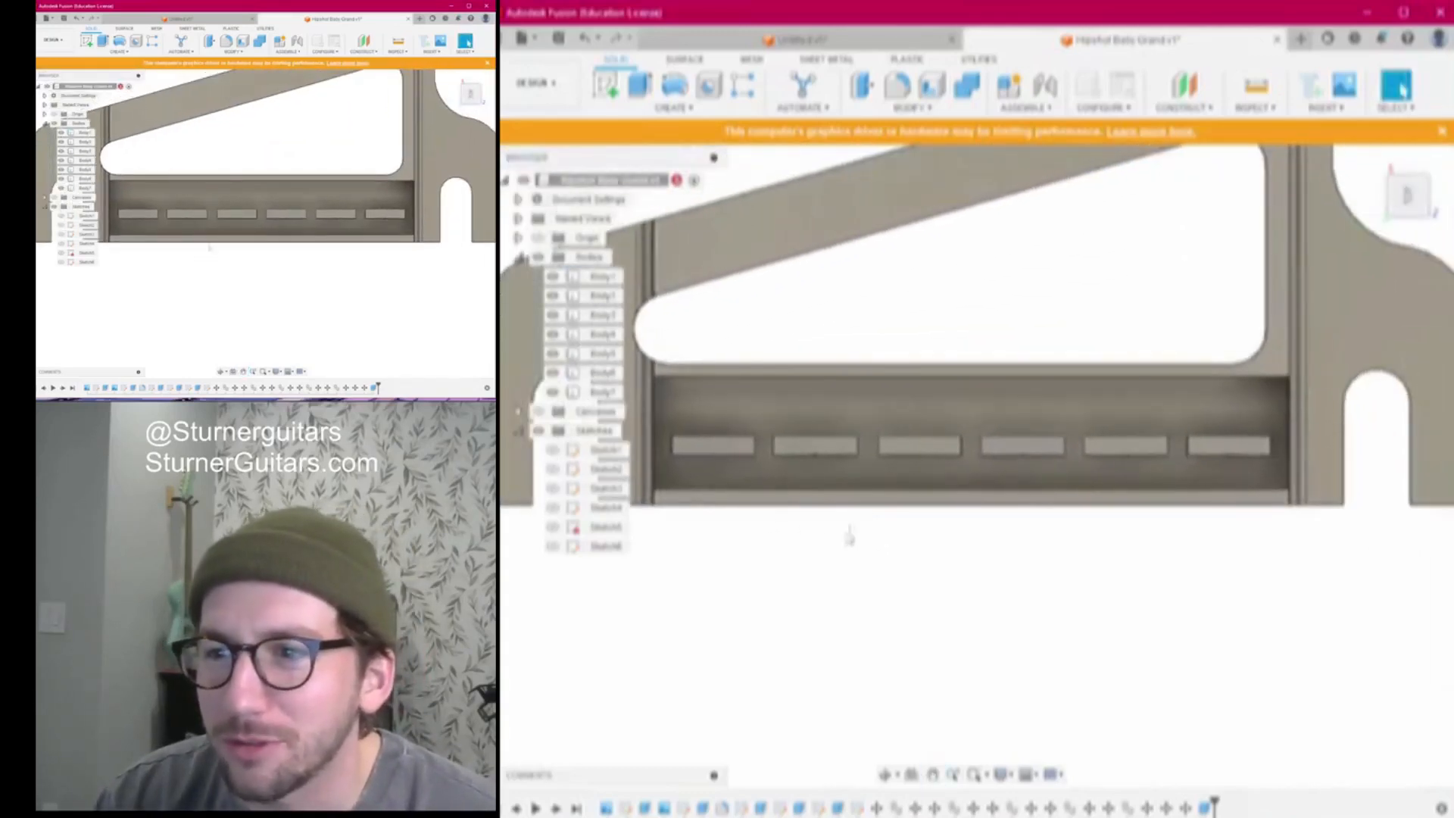
{"action": "scroll", "coordinate": [842, 522], "scroll_direction": "down", "scroll_amount": 1}
{"action": "middle_click_drag", "start_coordinate": [839, 553], "coordinate": [892, 541]}
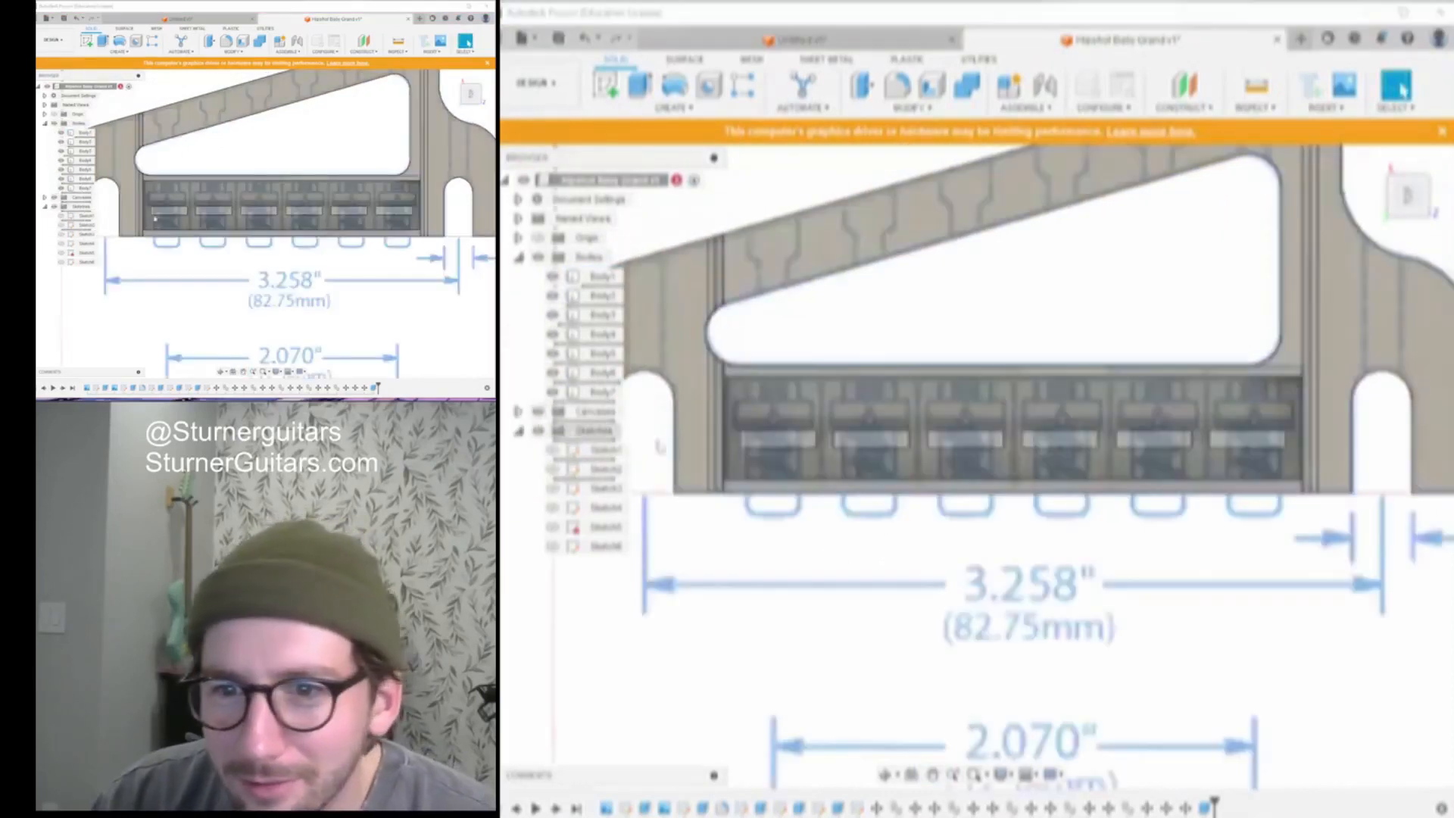
{"action": "scroll", "coordinate": [836, 386], "scroll_direction": "up", "scroll_amount": 2}
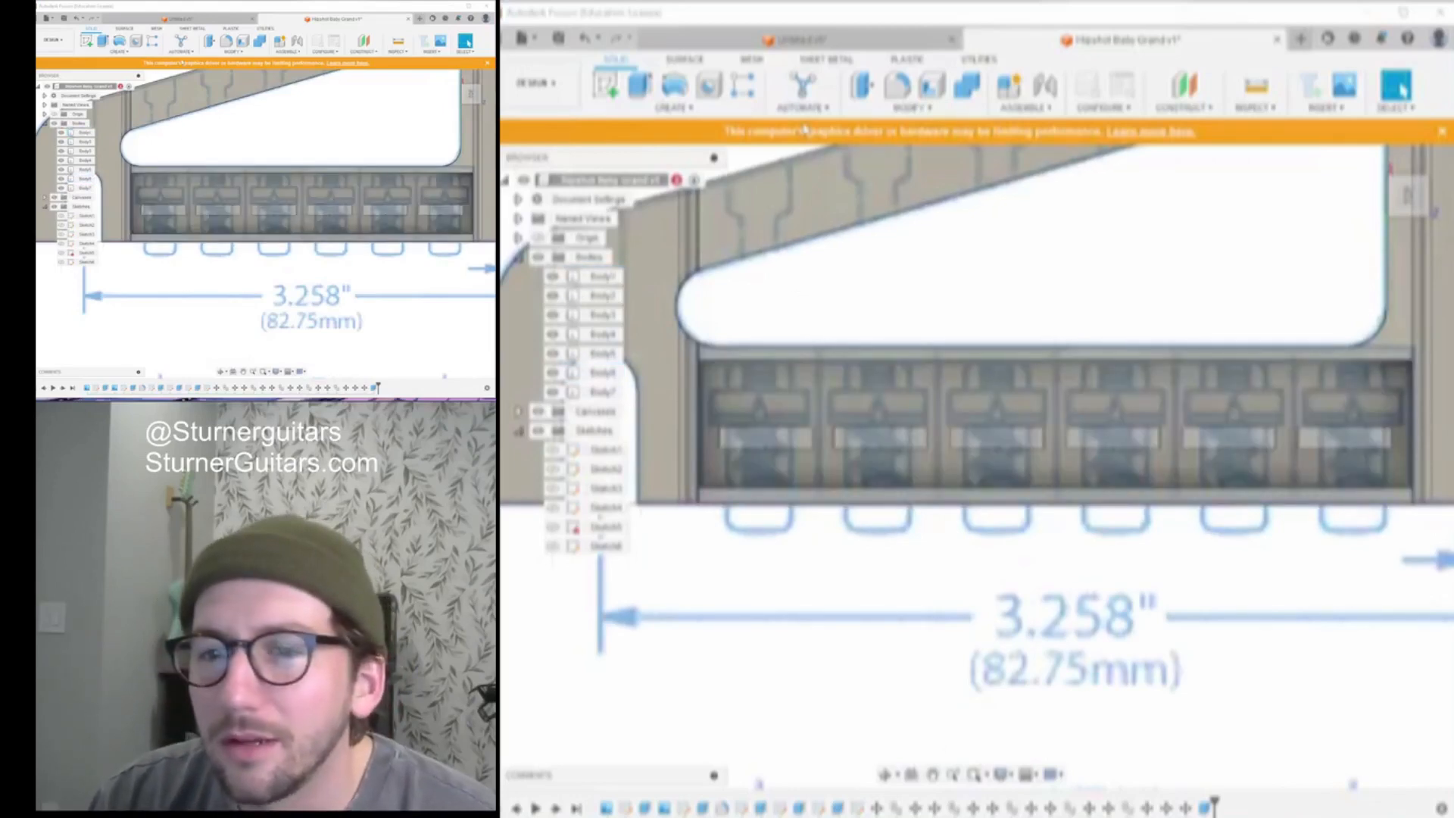
{"action": "scroll", "coordinate": [1063, 269], "scroll_direction": "down", "scroll_amount": 1}
{"action": "middle_click_drag", "start_coordinate": [1063, 270], "coordinate": [1035, 262]}
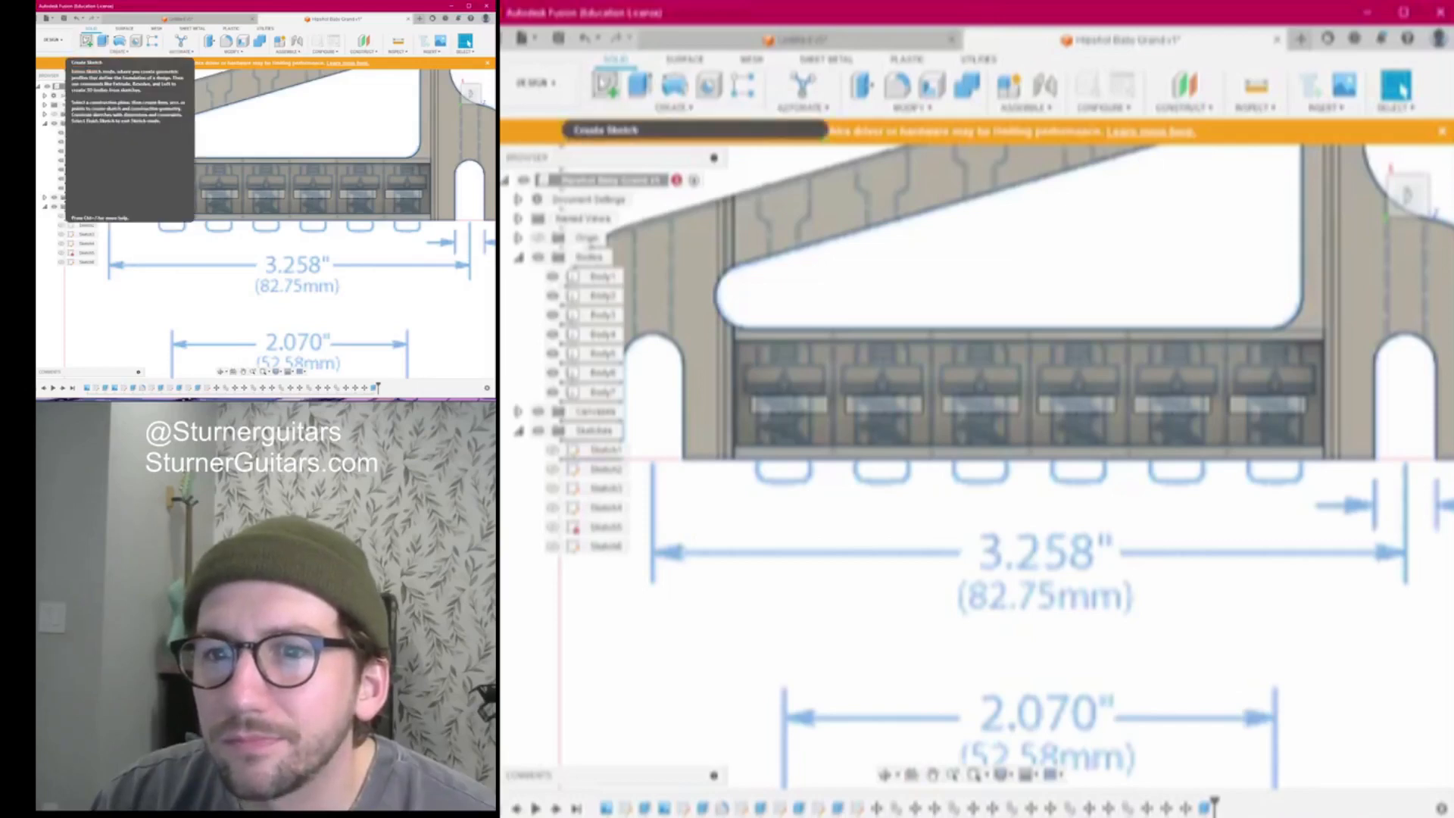
{"action": "left_click", "coordinate": [605, 84]}
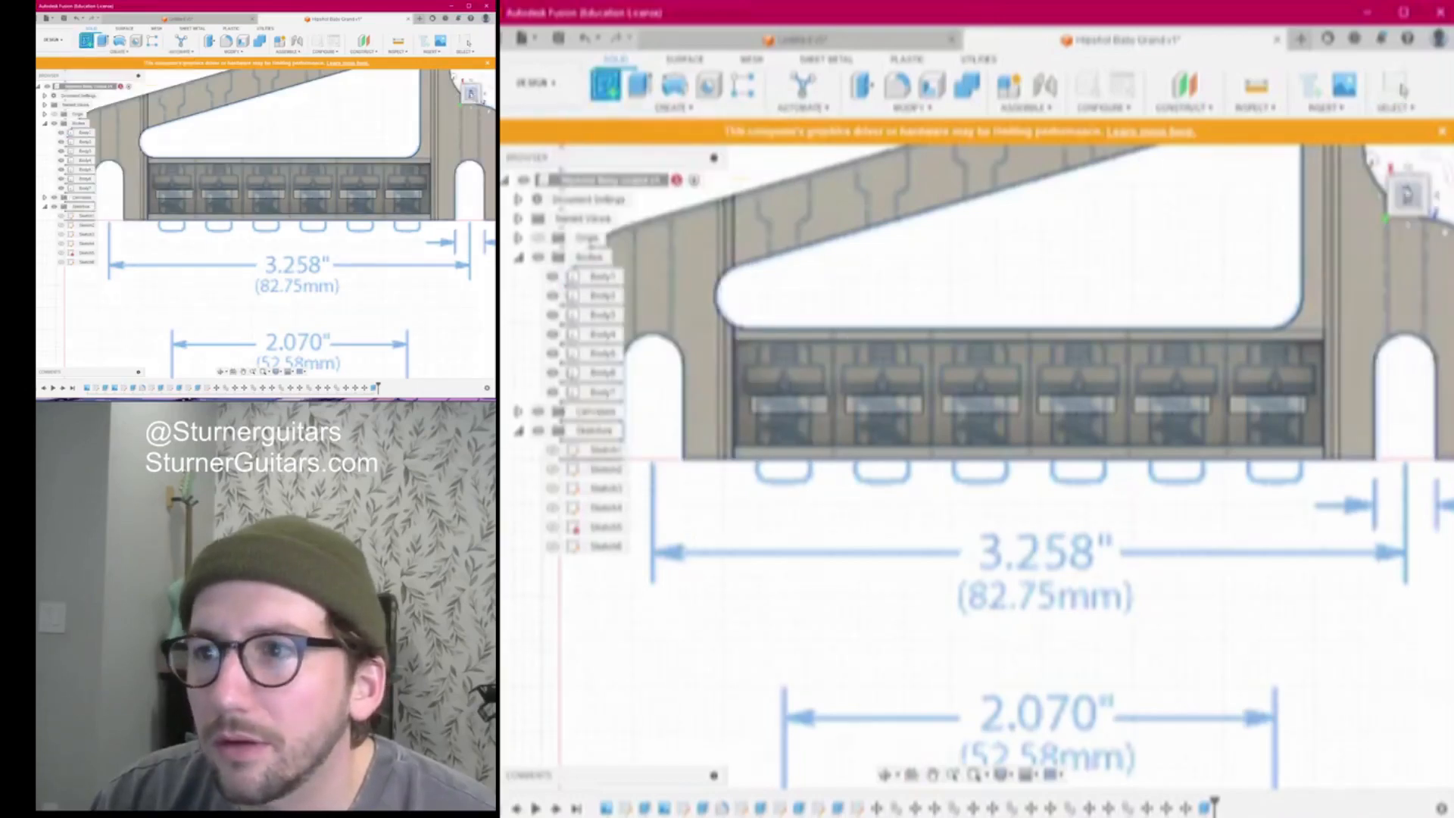
Start a new sketch on the bridge's saddle face and begin projecting saddle outlines
{"action": "left_click", "coordinate": [1142, 378]}
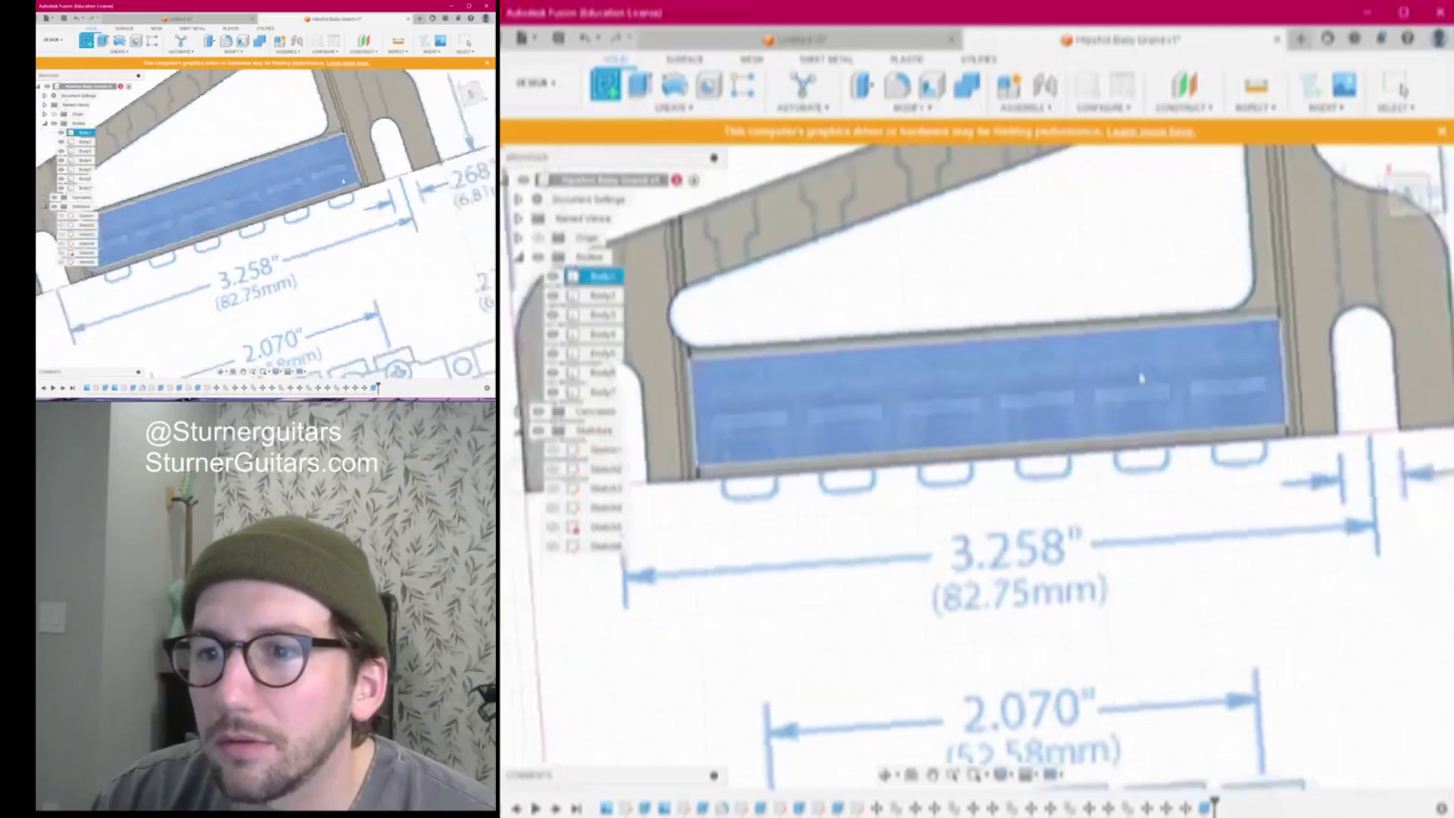
{"action": "scroll", "coordinate": [1091, 493], "scroll_direction": "down", "scroll_amount": 4}
{"action": "middle_click_drag", "start_coordinate": [1090, 492], "coordinate": [1047, 542]}
{"action": "scroll", "coordinate": [984, 470], "scroll_direction": "up", "scroll_amount": 5}
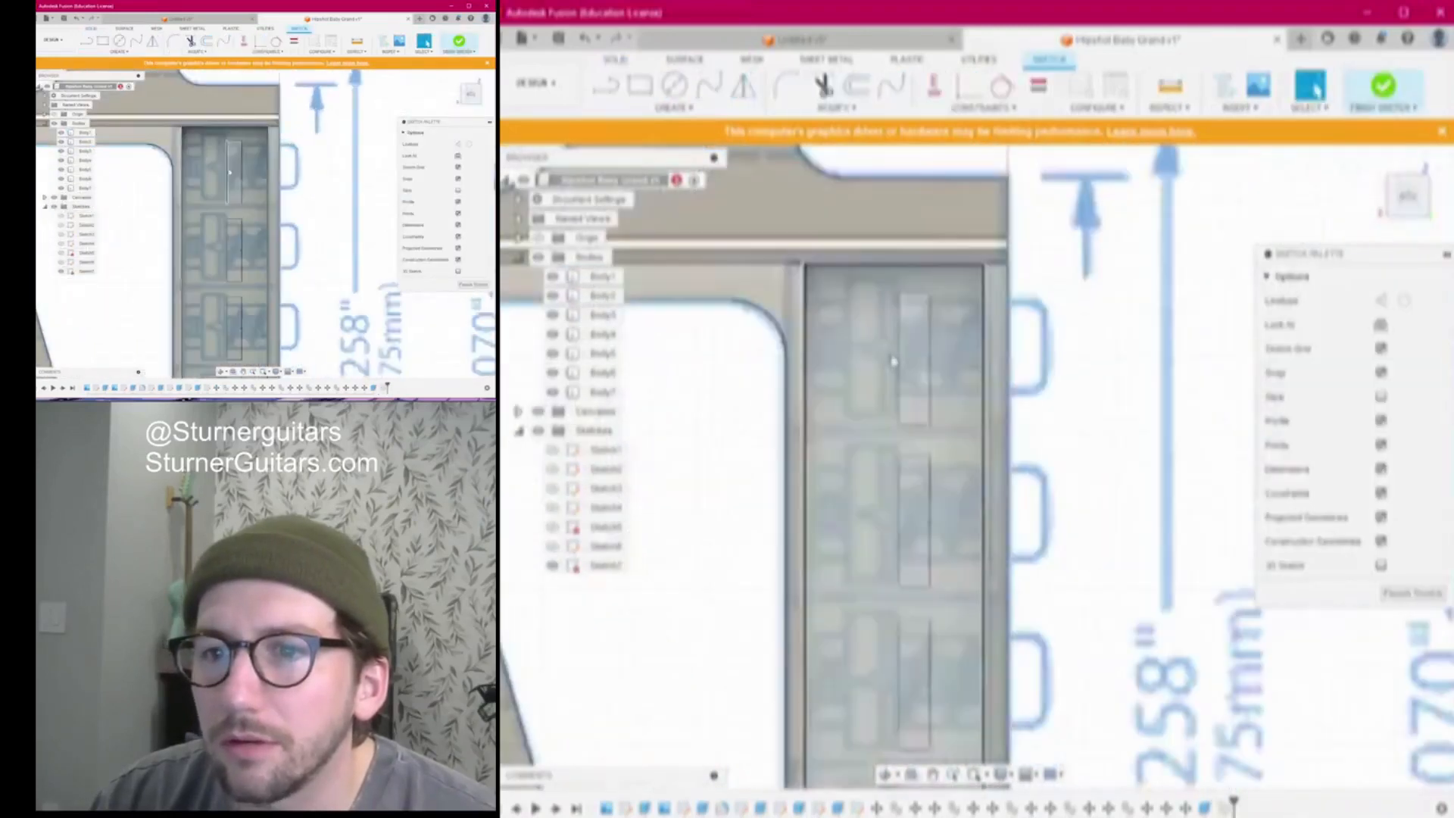
{"action": "key", "text": "p"}
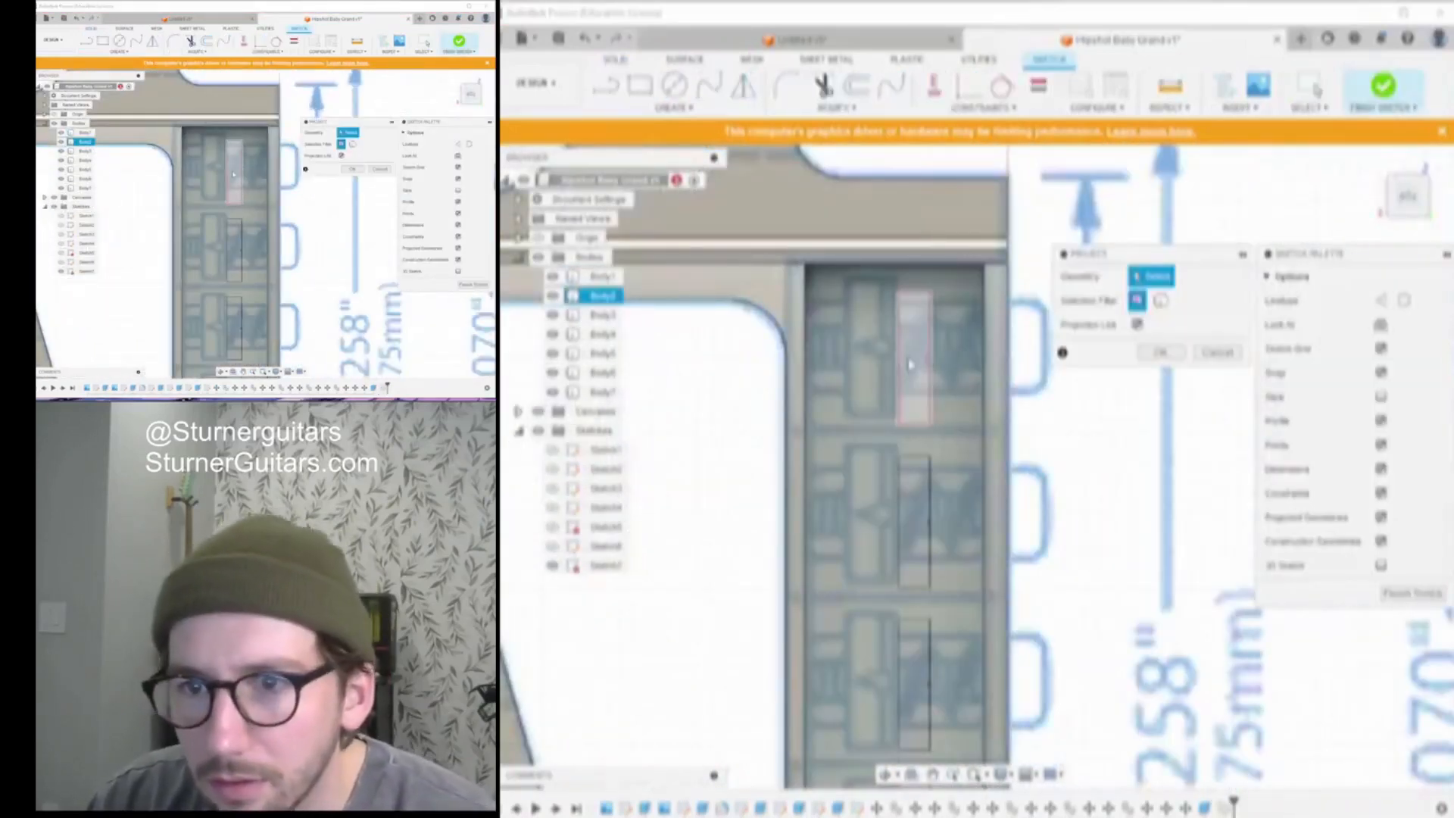
{"action": "left_click", "coordinate": [914, 424]}
{"action": "scroll", "coordinate": [916, 443], "scroll_direction": "up", "scroll_amount": 3}
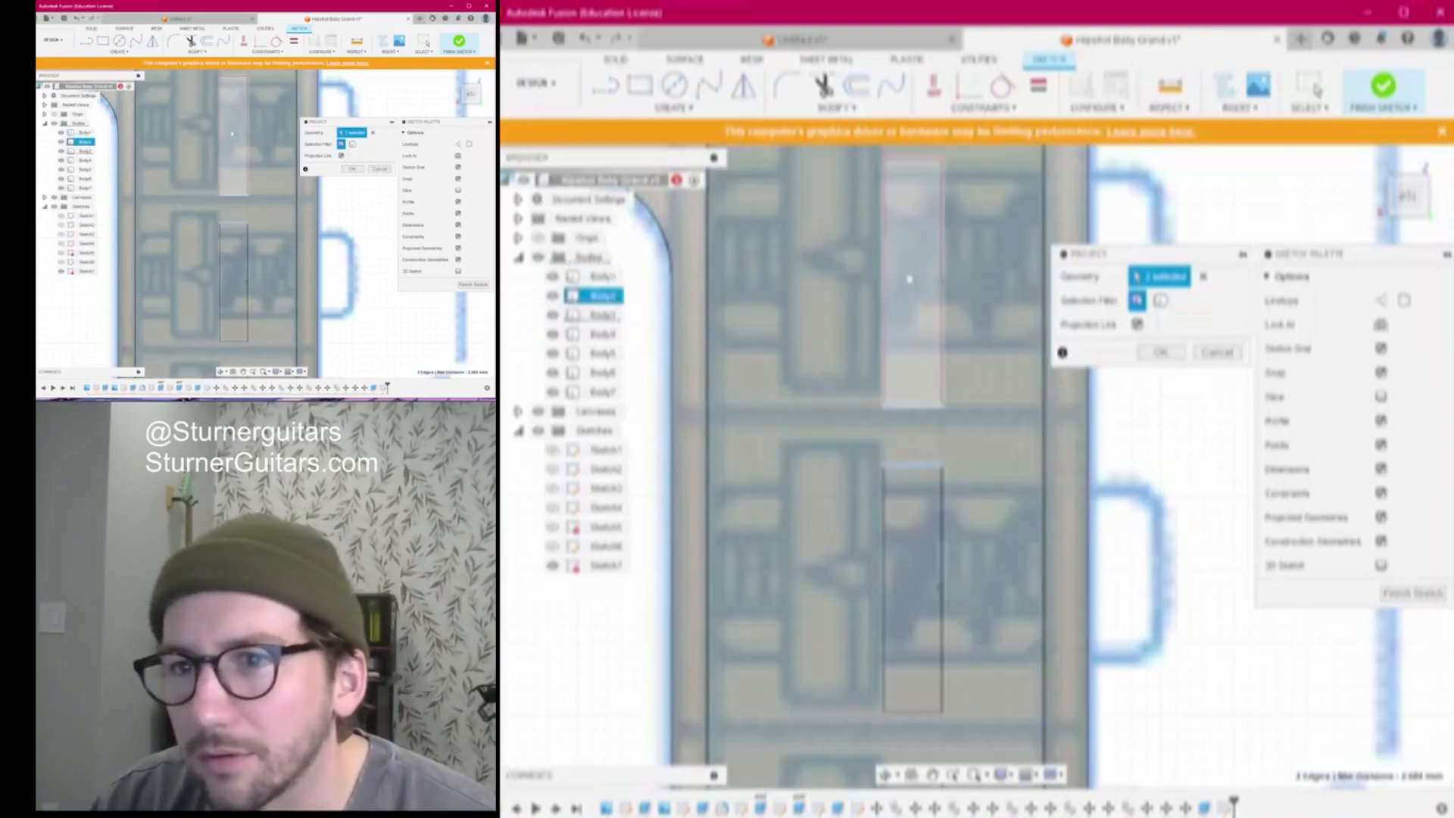
{"action": "left_click", "coordinate": [927, 281]}
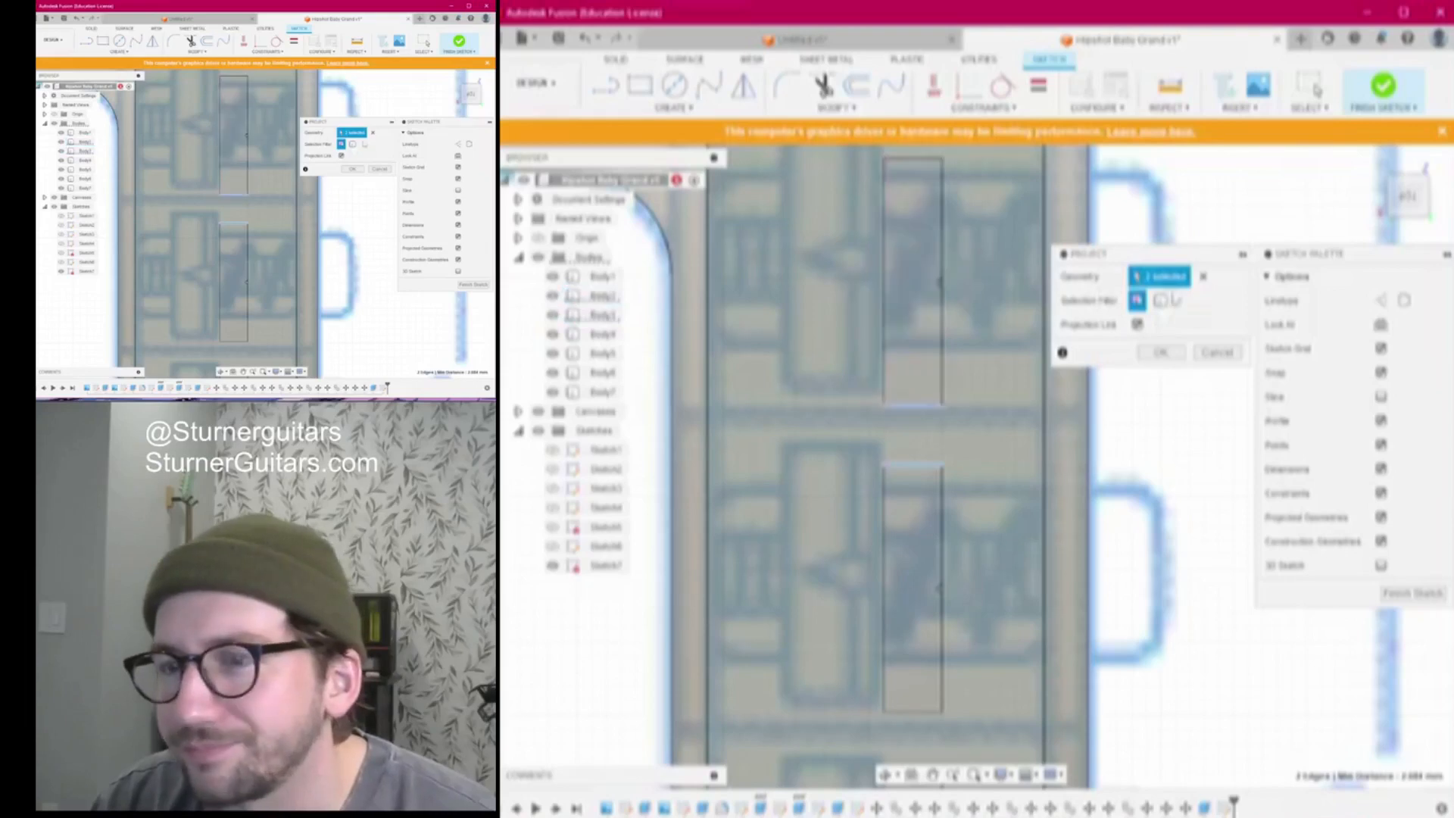
{"action": "left_click", "coordinate": [1205, 278]}
Hide Body1 and project the top faces of all six saddle bodies into the sketch
{"action": "left_click_drag", "start_coordinate": [1424, 198], "coordinate": [633, 307]}
{"action": "left_click", "coordinate": [554, 277]}
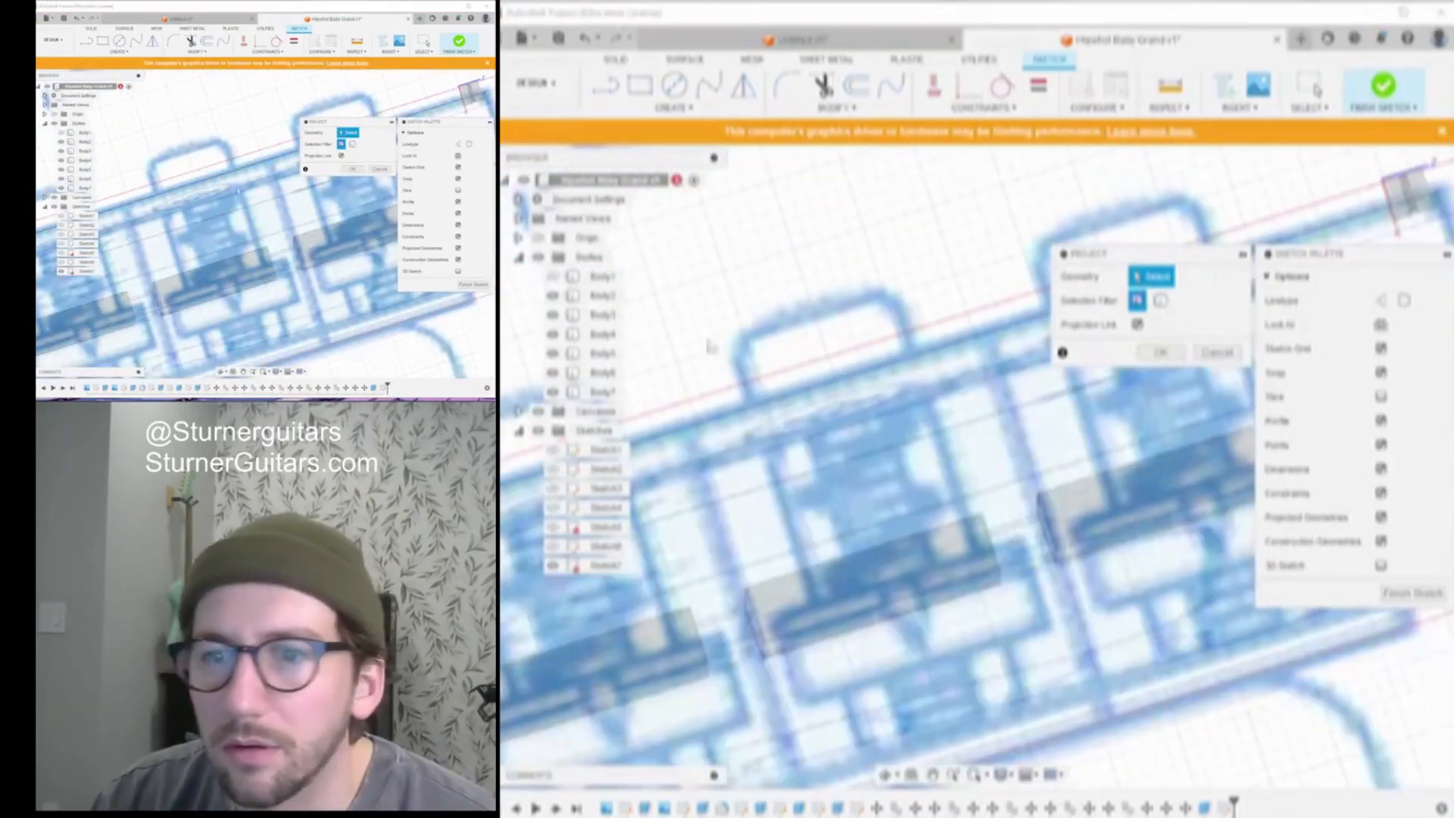
{"action": "left_click", "coordinate": [1164, 483]}
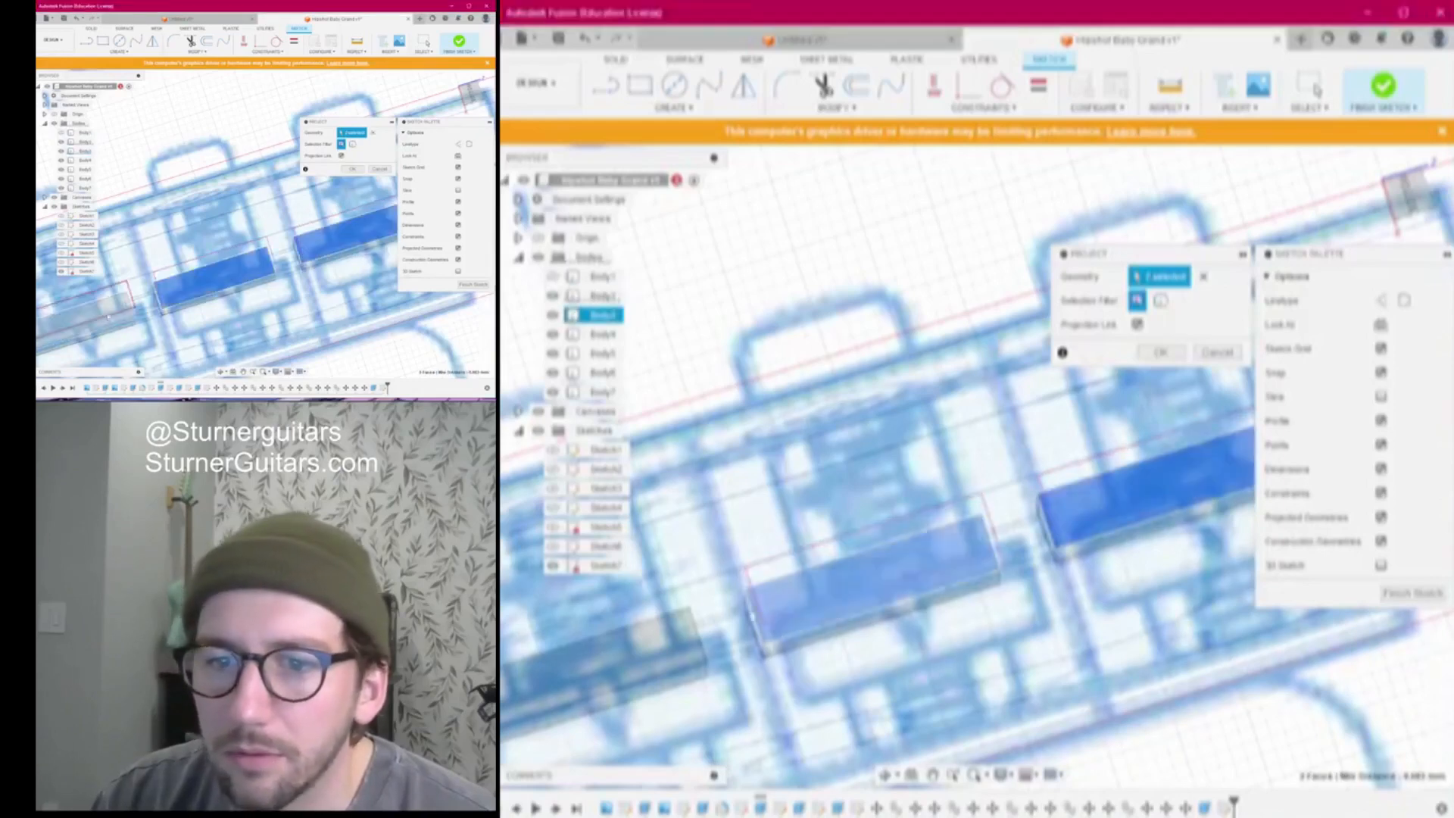
{"action": "left_click", "coordinate": [644, 661]}
{"action": "middle_click_drag", "start_coordinate": [643, 661], "coordinate": [1366, 380]}
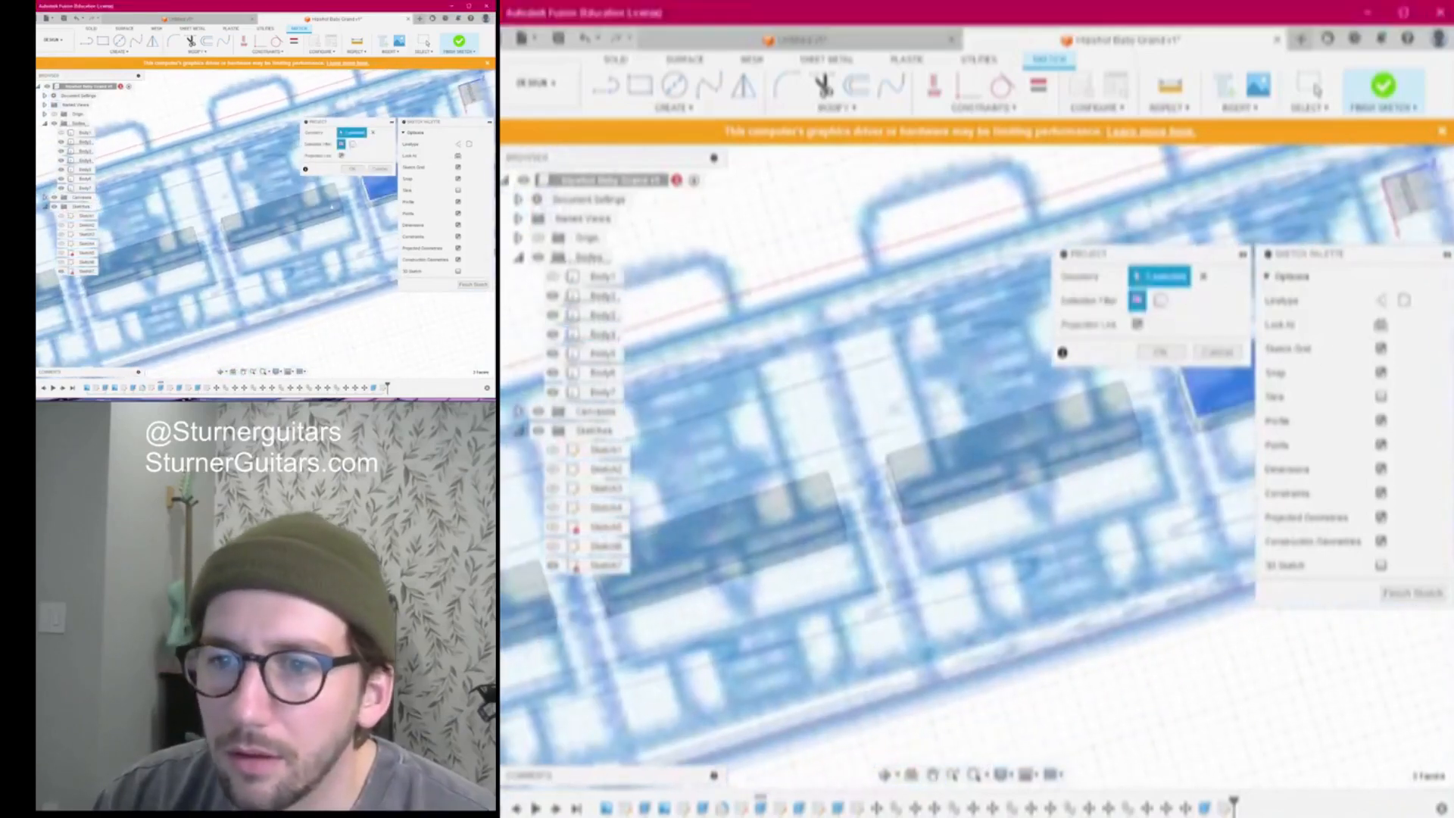
{"action": "left_click", "coordinate": [1001, 454]}
{"action": "left_click", "coordinate": [710, 534]}
{"action": "middle_click_drag", "start_coordinate": [710, 534], "coordinate": [1250, 398]}
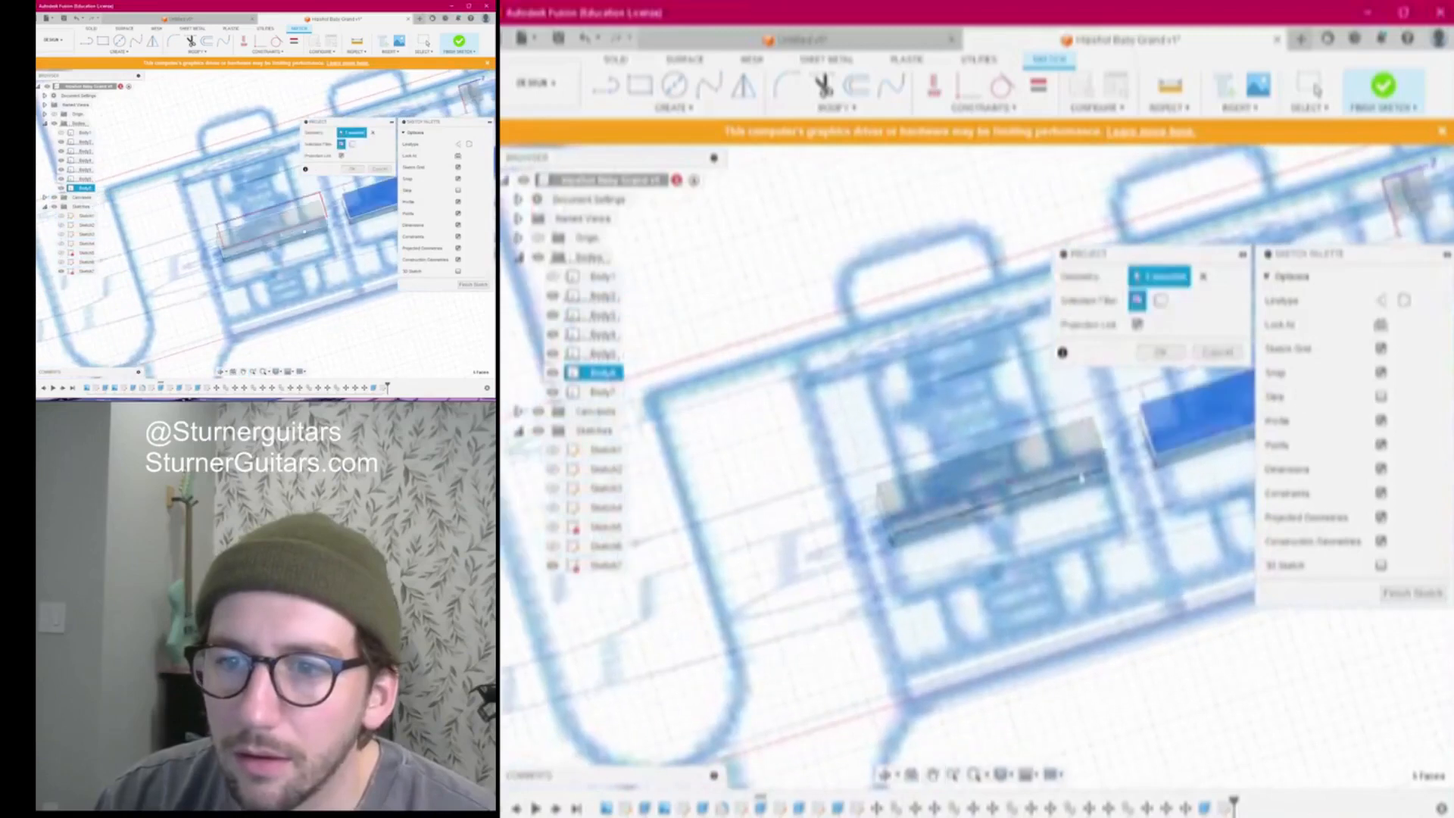
{"action": "left_click", "coordinate": [1007, 483]}
{"action": "key", "text": "Return"}
Show Body1 again, view from the top, and begin offsetting the first saddle rectangle
{"action": "middle_click_drag", "start_coordinate": [970, 467], "coordinate": [795, 682], "text": "shift"}
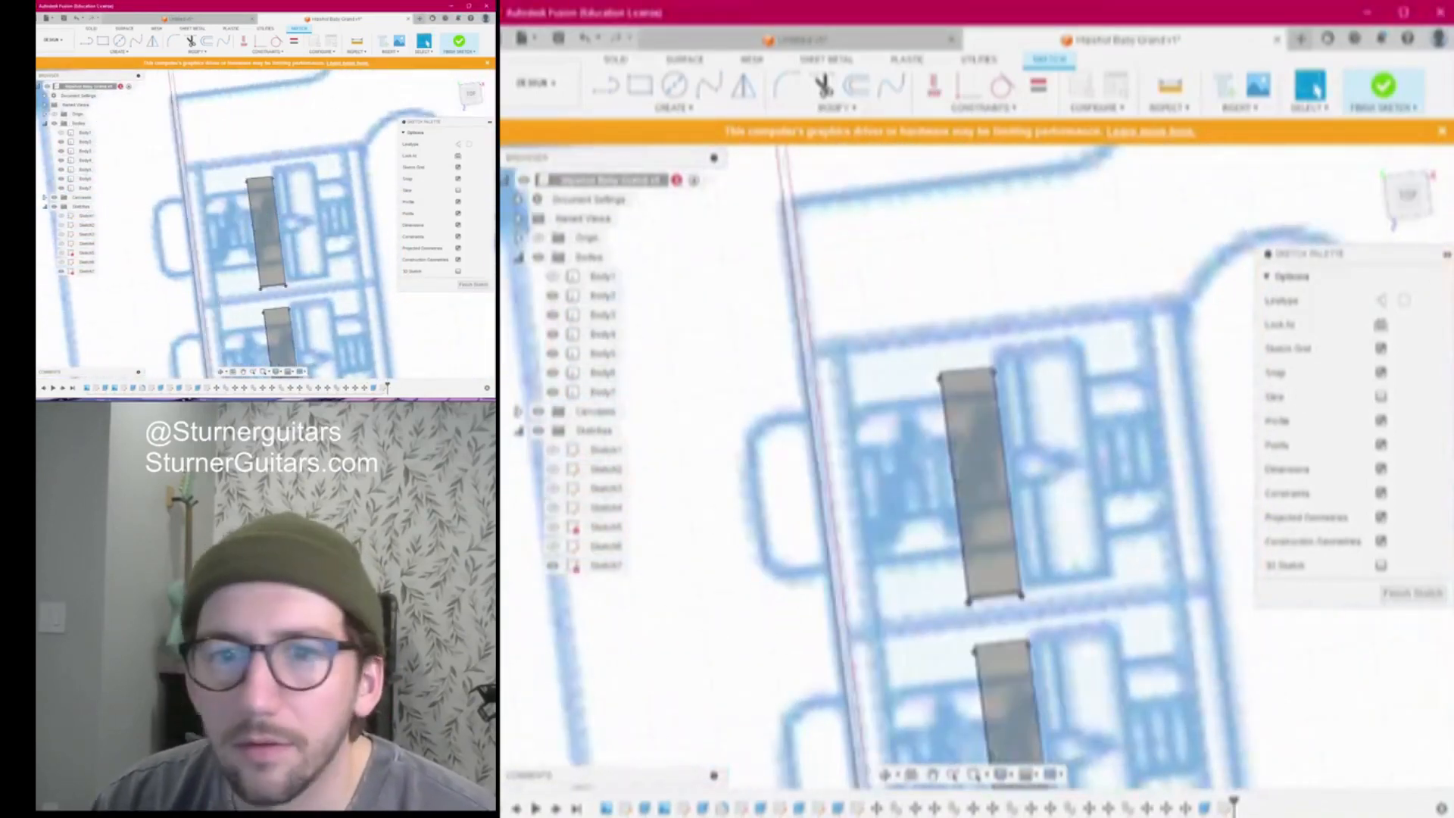
{"action": "scroll", "coordinate": [840, 490], "scroll_direction": "down", "scroll_amount": 4}
{"action": "middle_click_drag", "start_coordinate": [840, 493], "coordinate": [721, 417]}
{"action": "left_click", "coordinate": [553, 277]}
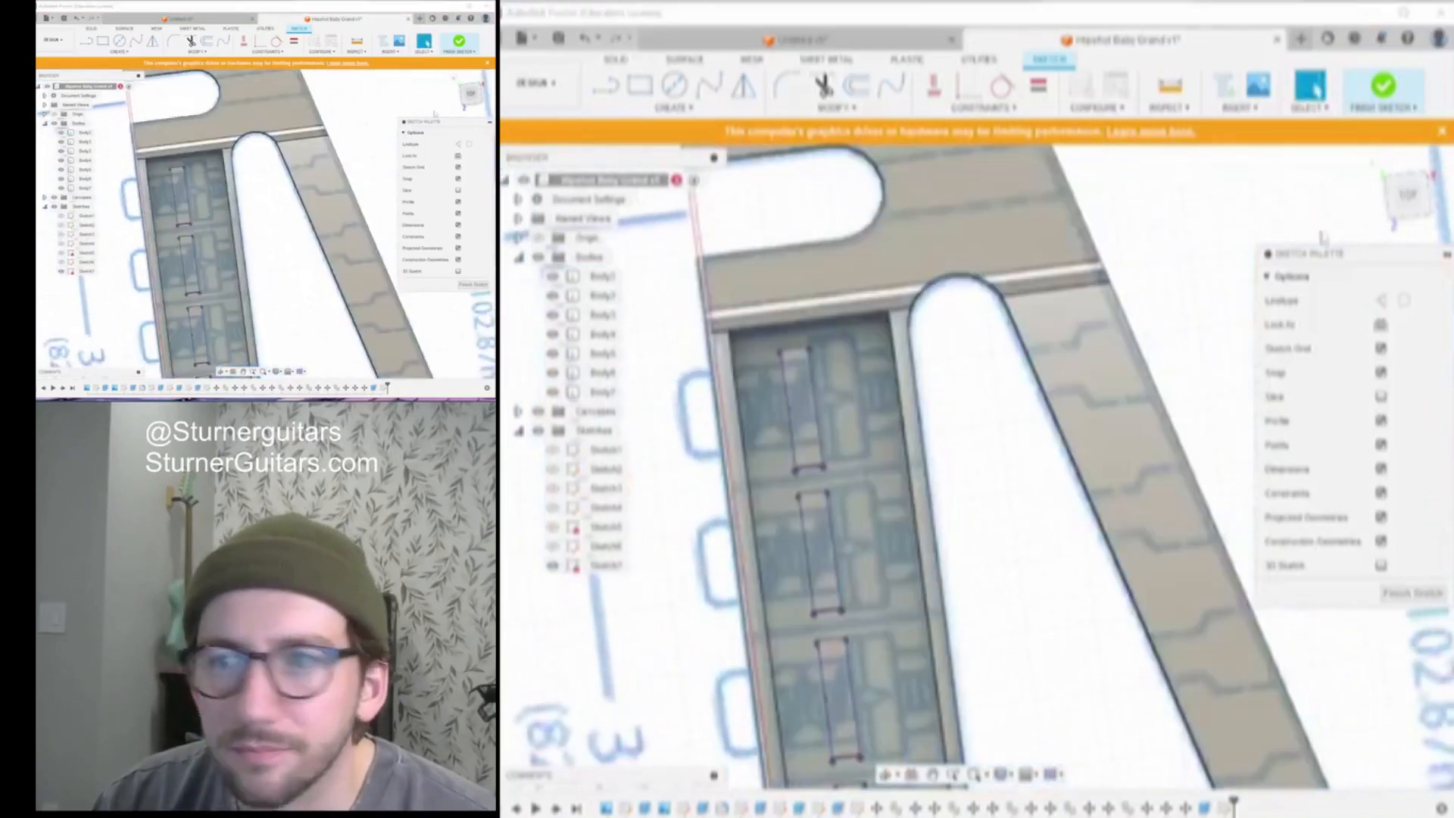
{"action": "left_click", "coordinate": [1404, 195]}
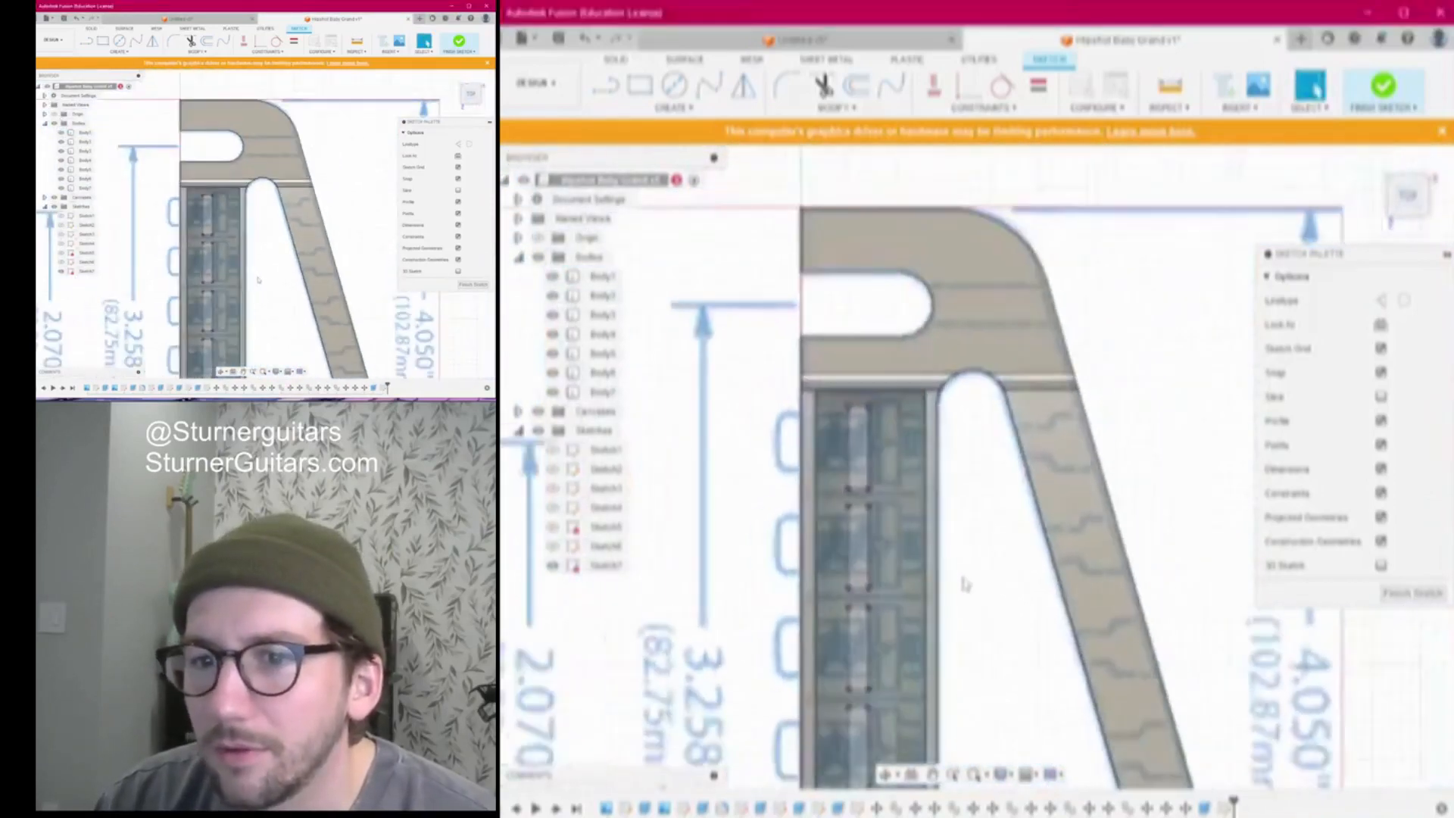
{"action": "scroll", "coordinate": [901, 505], "scroll_direction": "up", "scroll_amount": 5}
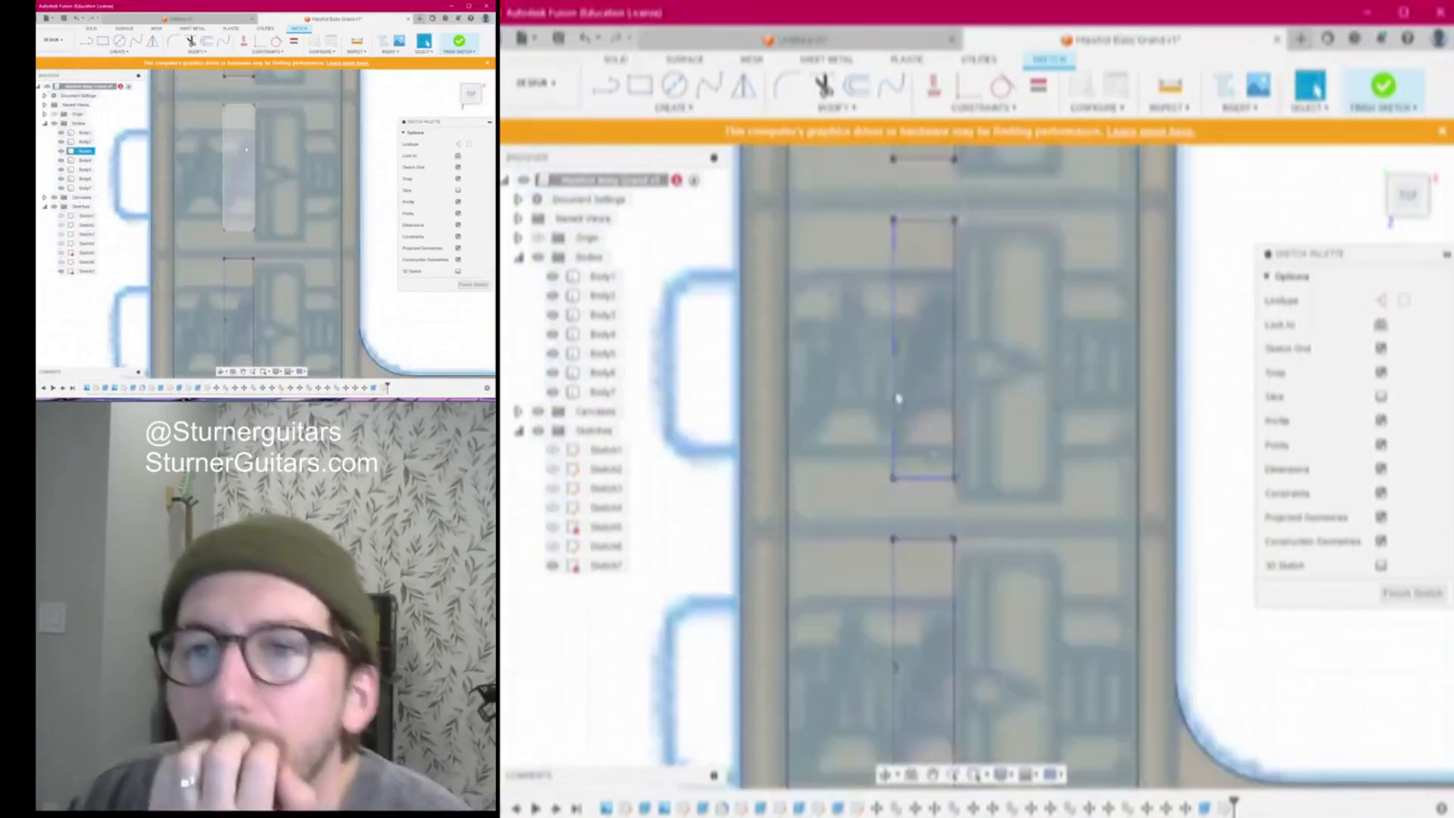
{"action": "left_click", "coordinate": [857, 85]}
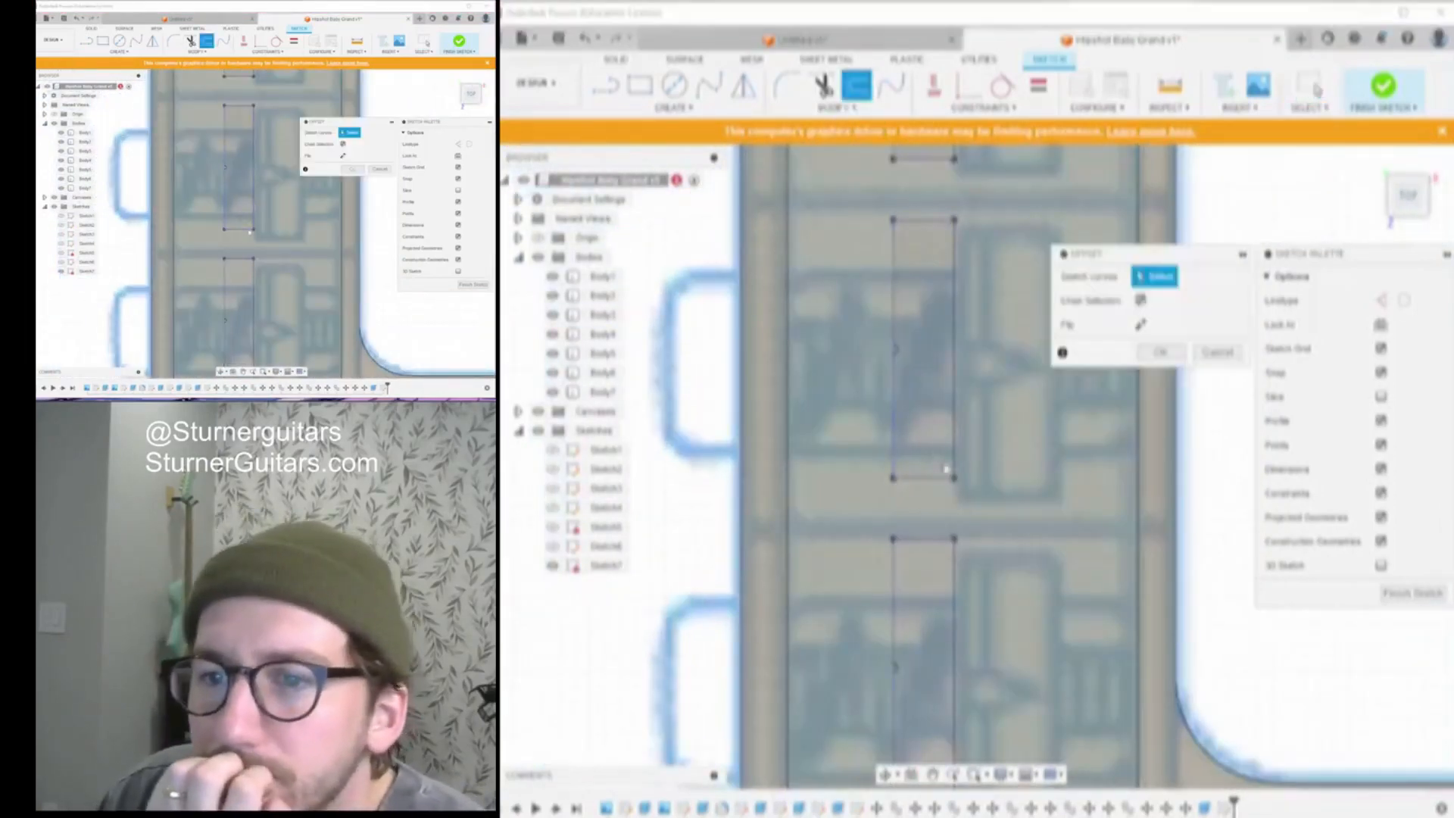
{"action": "left_click", "coordinate": [927, 539]}
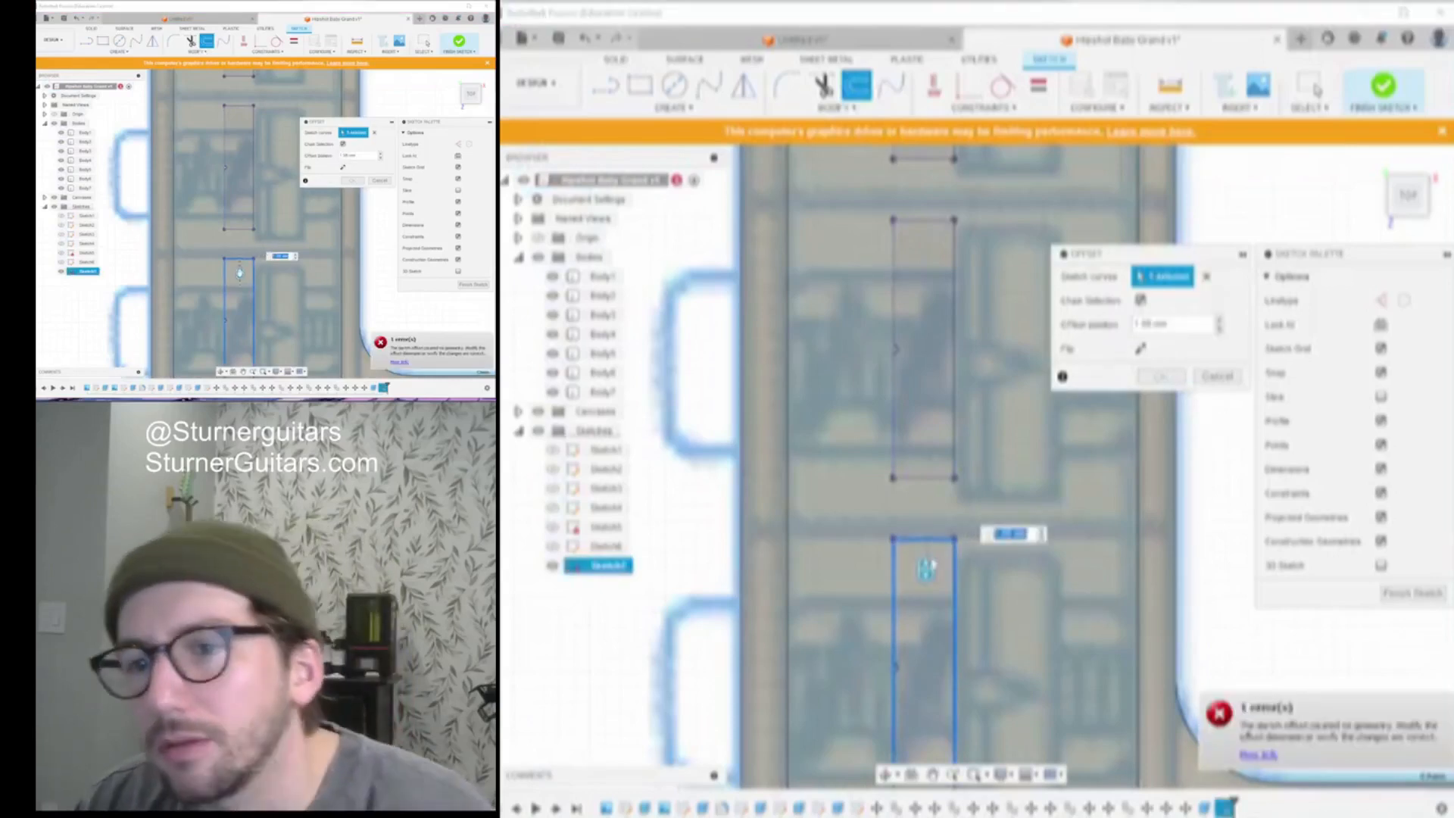
Offset the first two saddle rectangles outward, the second by 0.1 mm
{"action": "left_click_drag", "start_coordinate": [925, 559], "coordinate": [941, 534]}
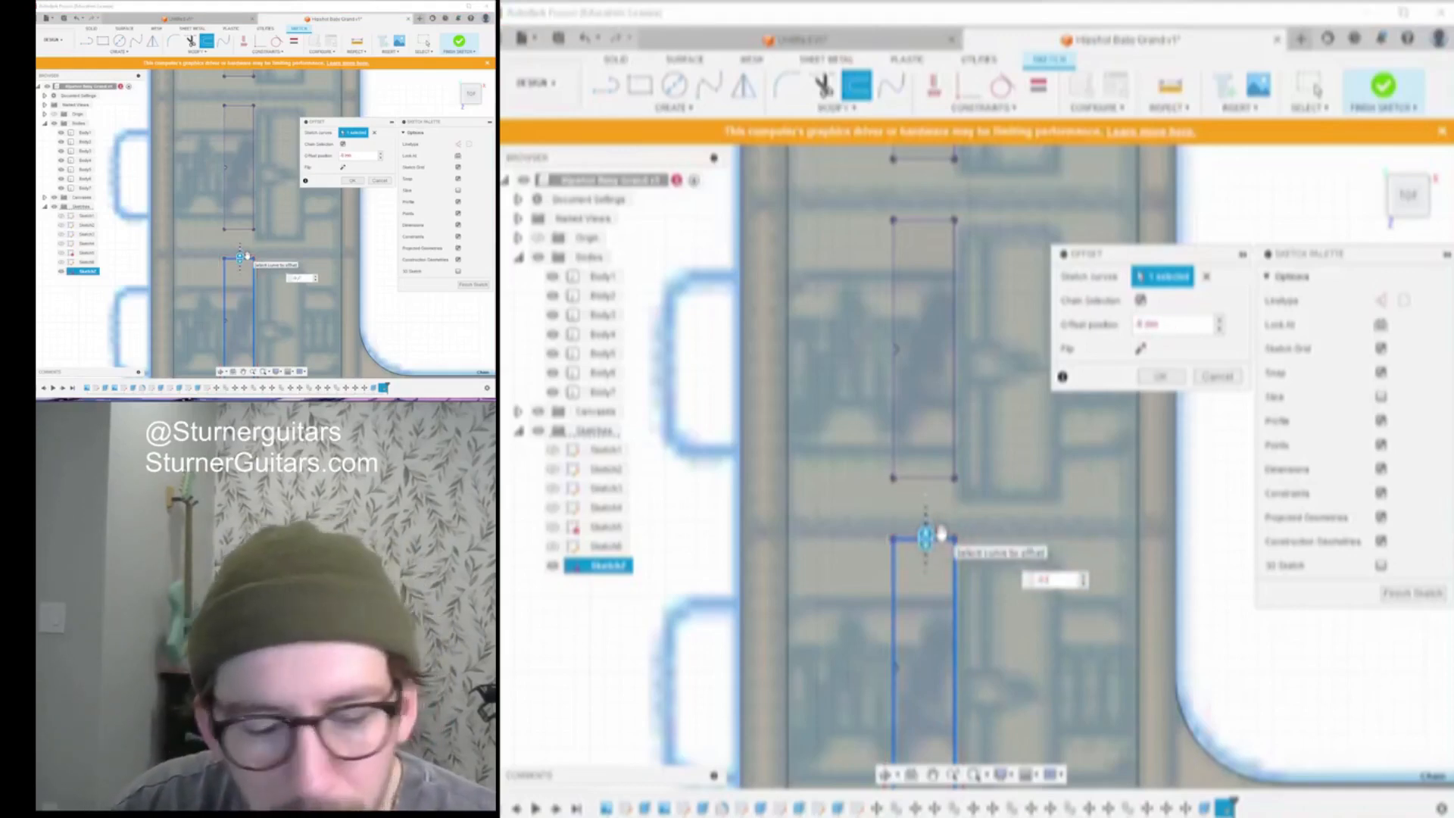
{"action": "type", "text": "1"}
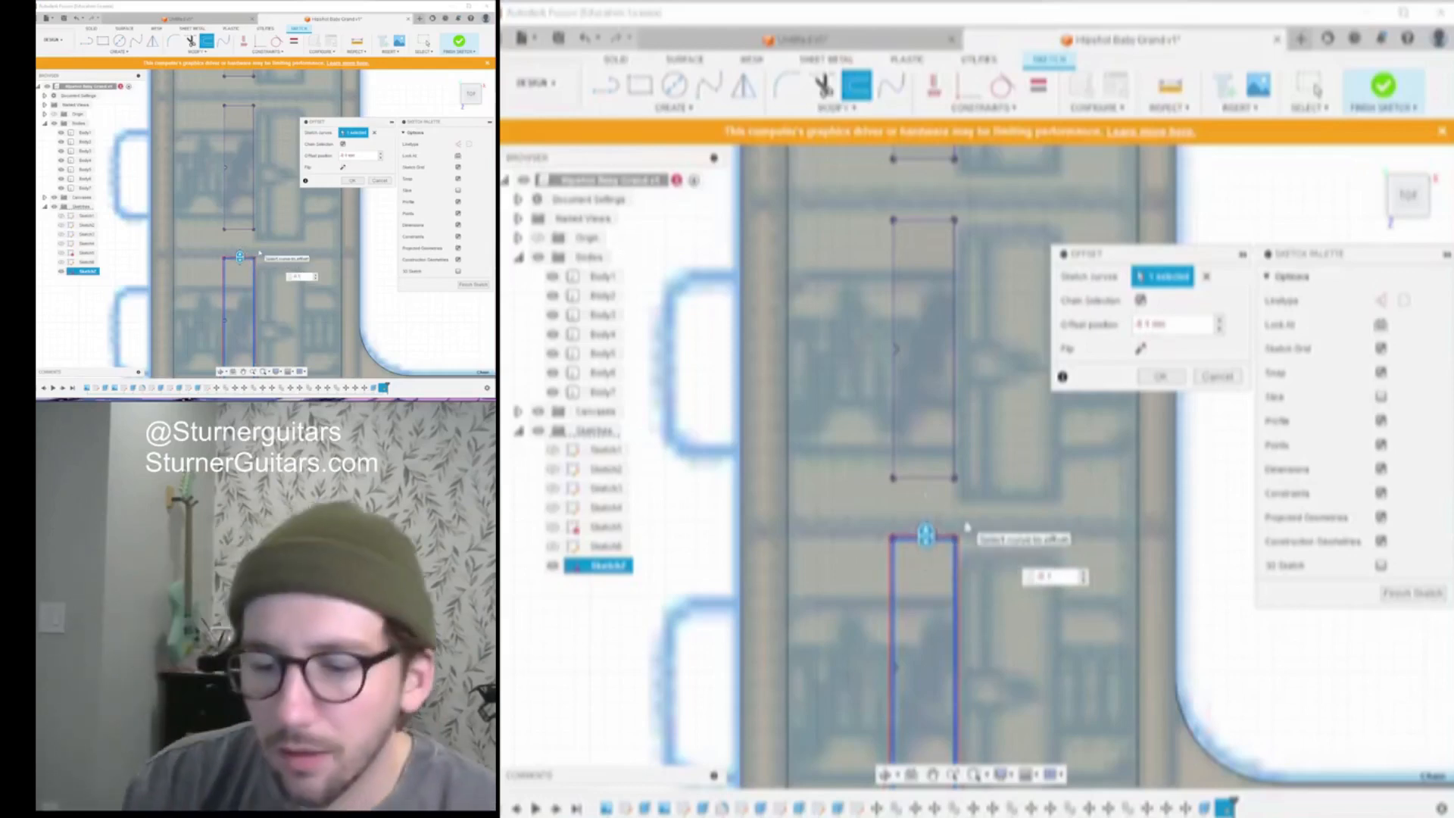
{"action": "key", "text": "Return"}
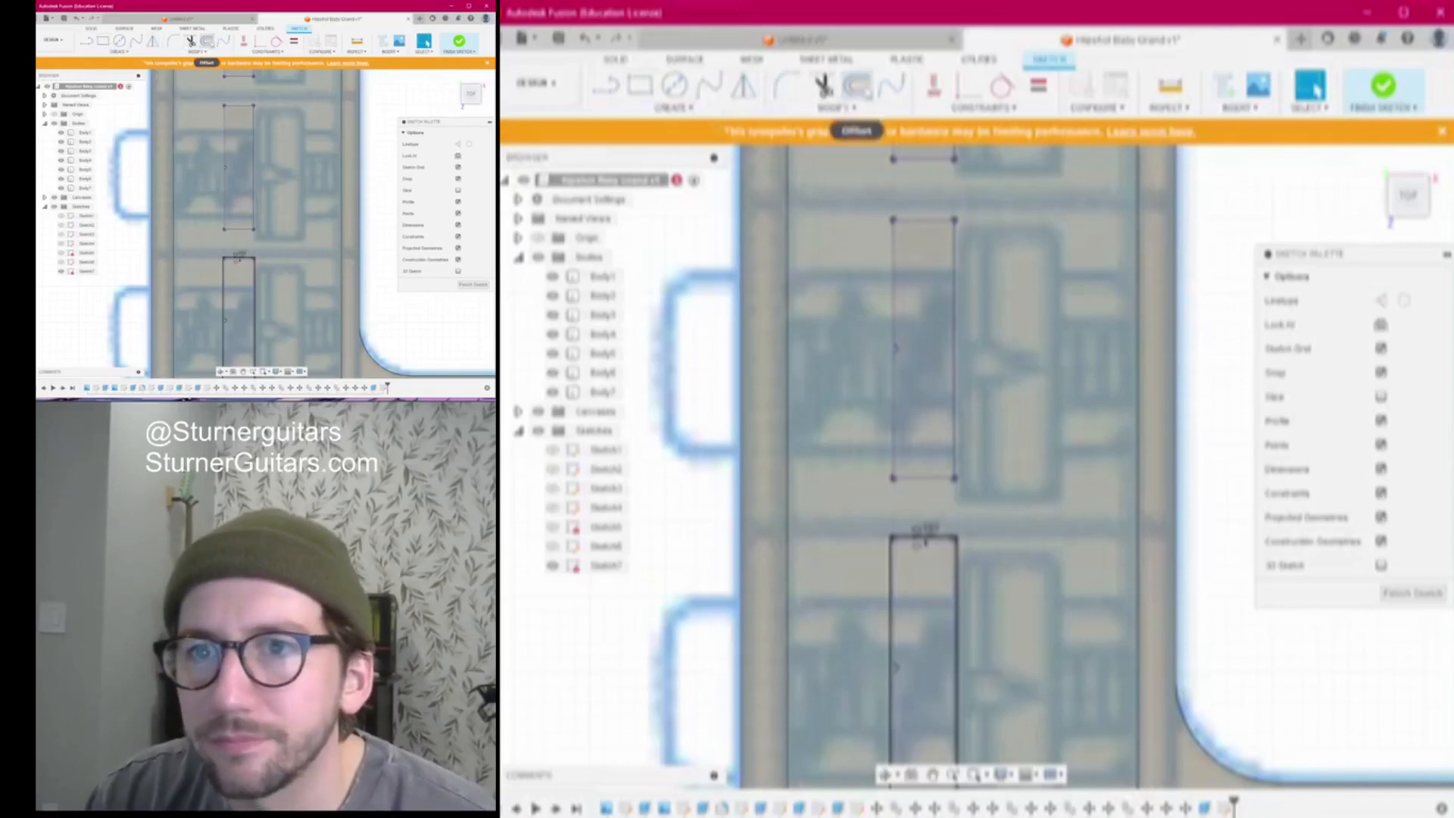
{"action": "left_click", "coordinate": [856, 84]}
{"action": "left_click", "coordinate": [926, 479]}
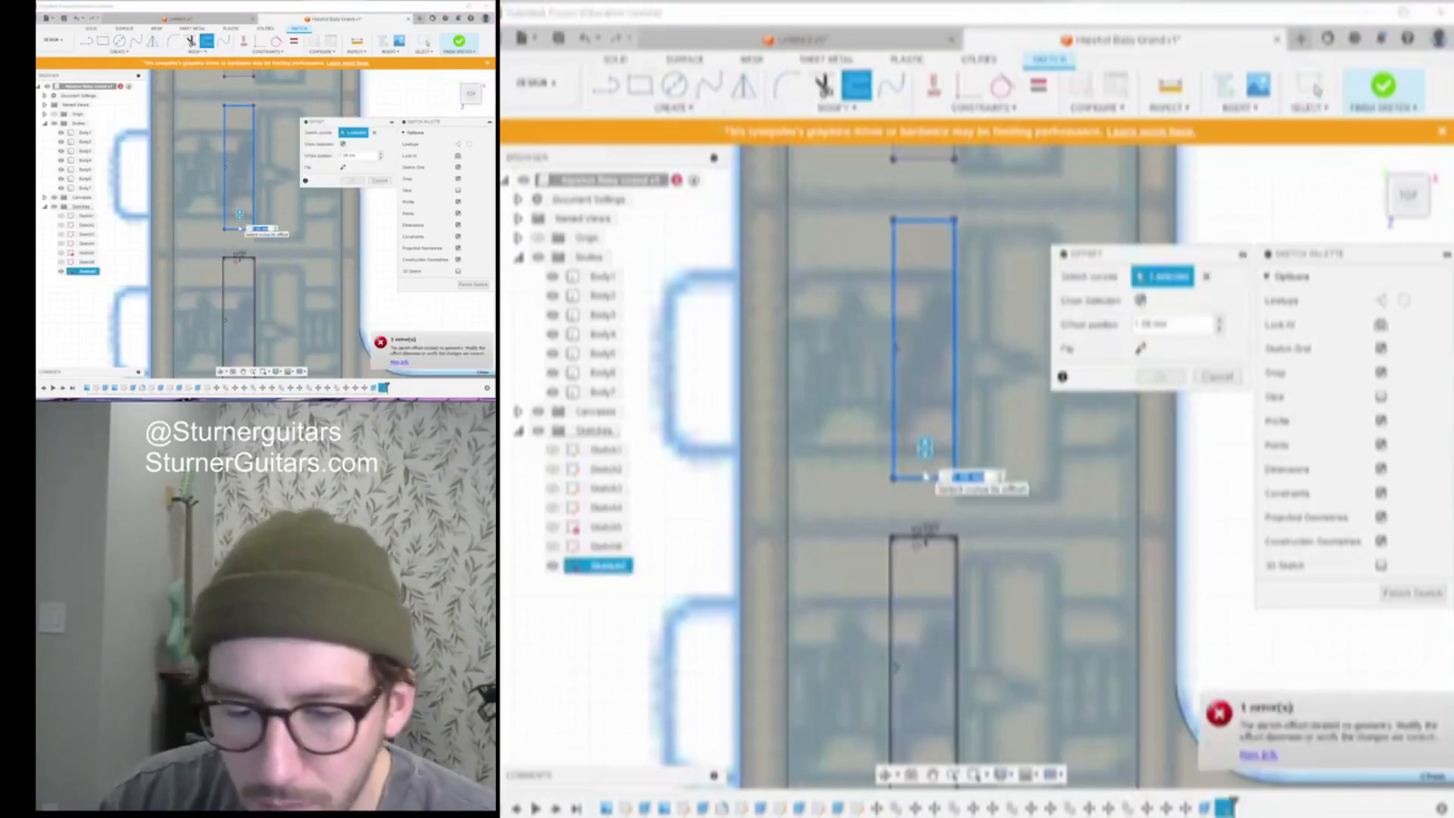
{"action": "type", "text": "0.1"}
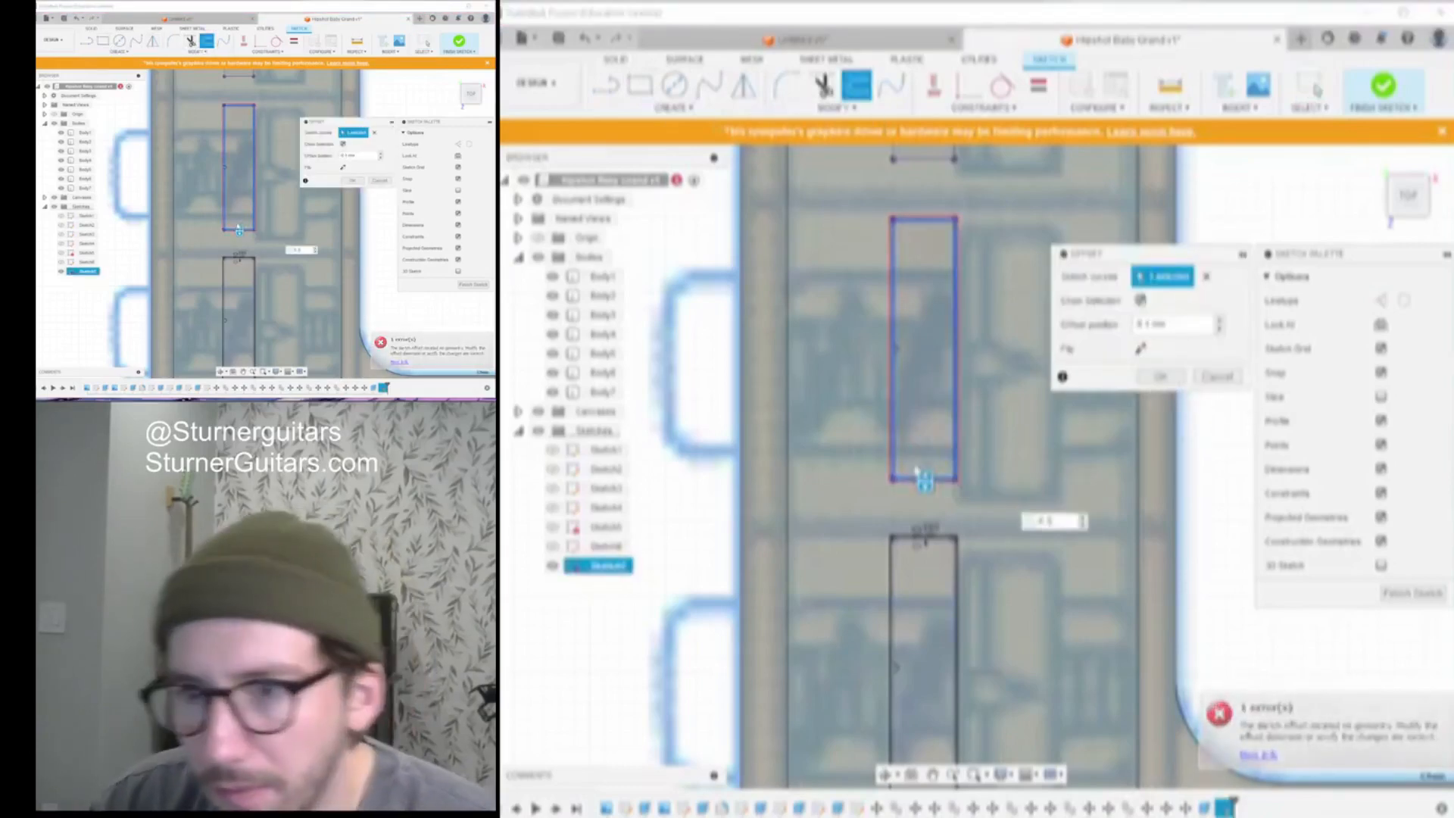
{"action": "double_click", "coordinate": [1045, 522]}
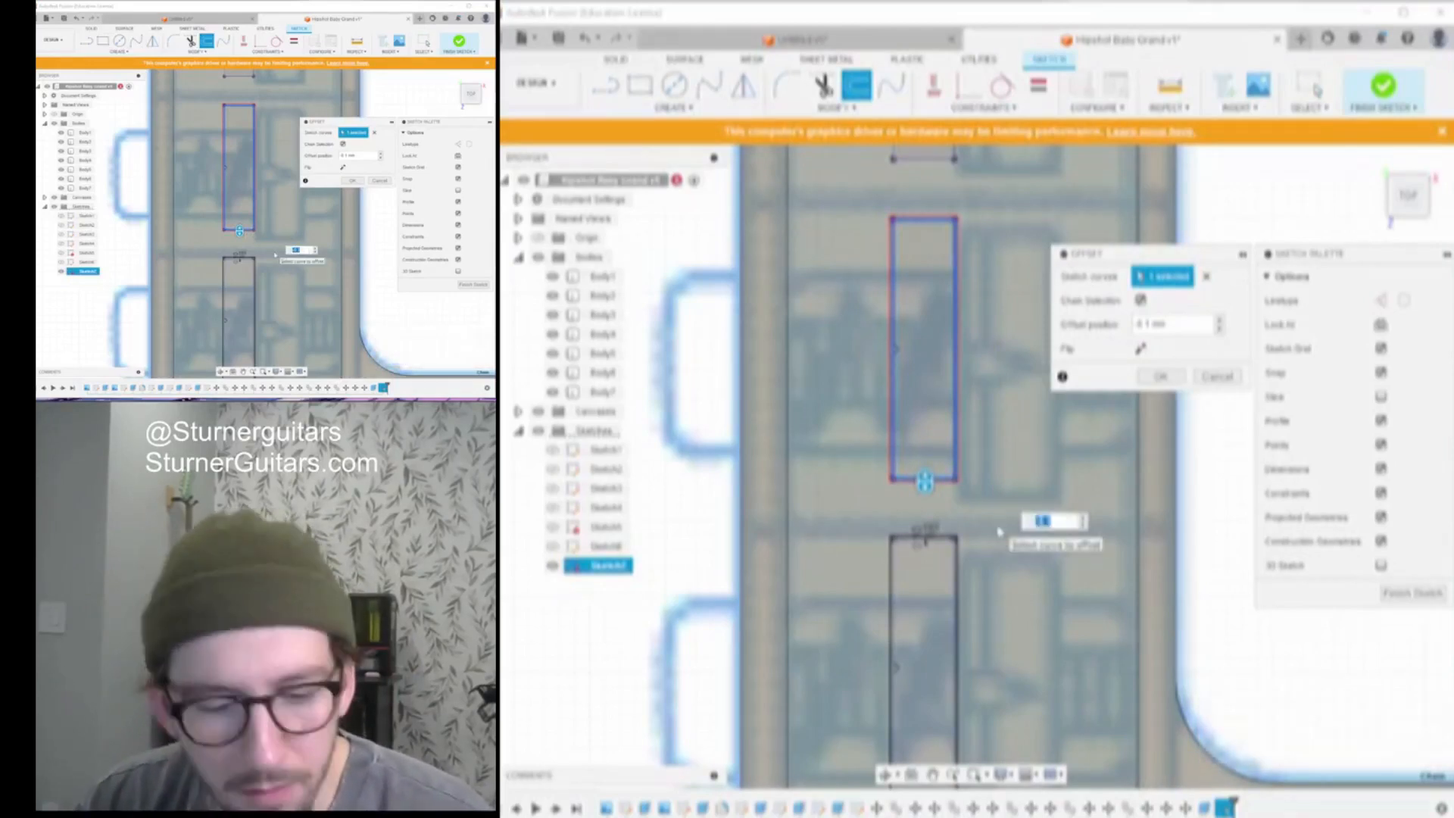
{"action": "key", "text": "Return"}
Offset the upper saddle rectangle by .005 after one cancelled attempt
{"action": "scroll", "coordinate": [1000, 532], "scroll_direction": "down", "scroll_amount": 3}
{"action": "middle_click_drag", "start_coordinate": [999, 532], "coordinate": [961, 680]}
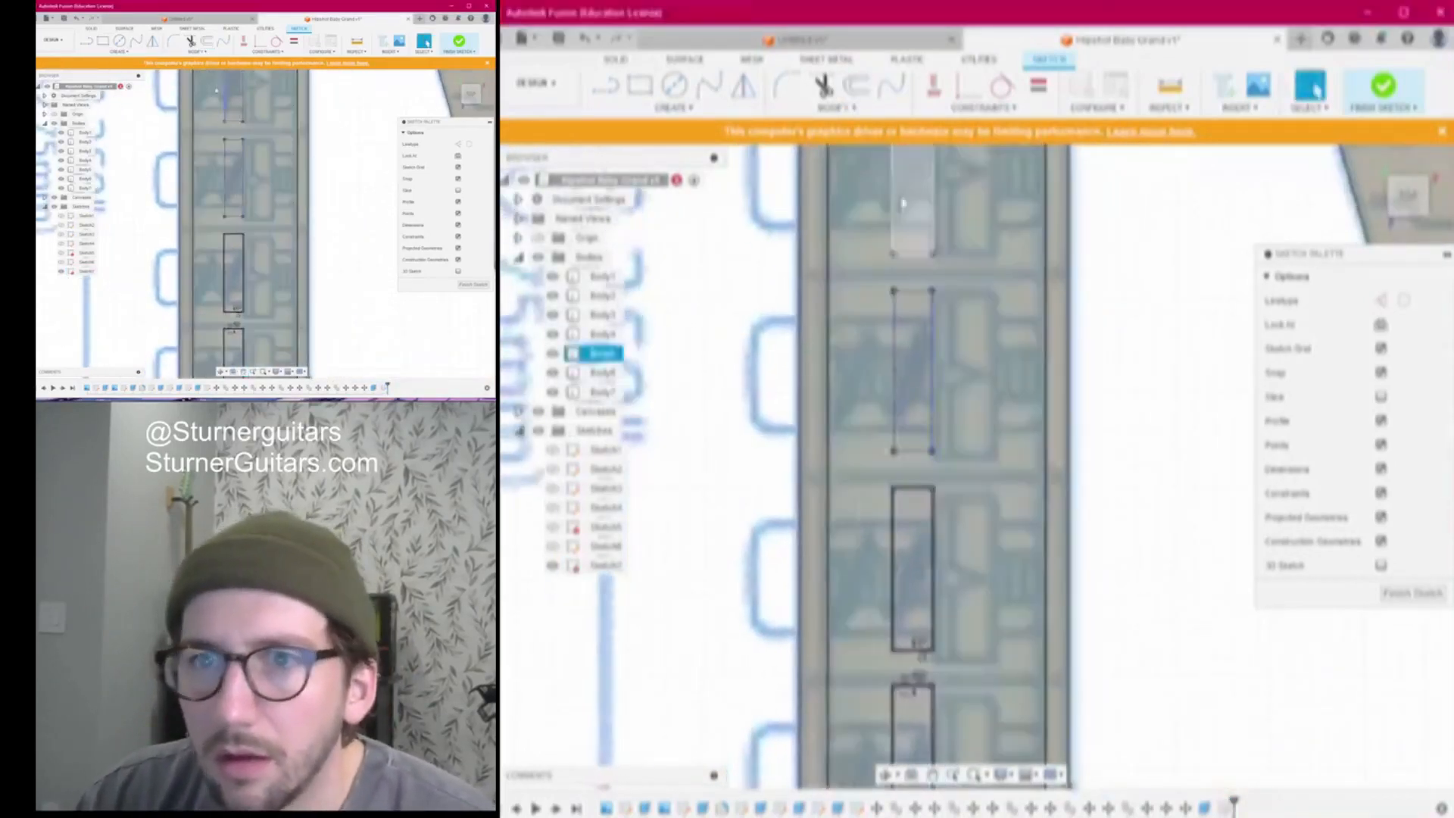
{"action": "left_click", "coordinate": [857, 86]}
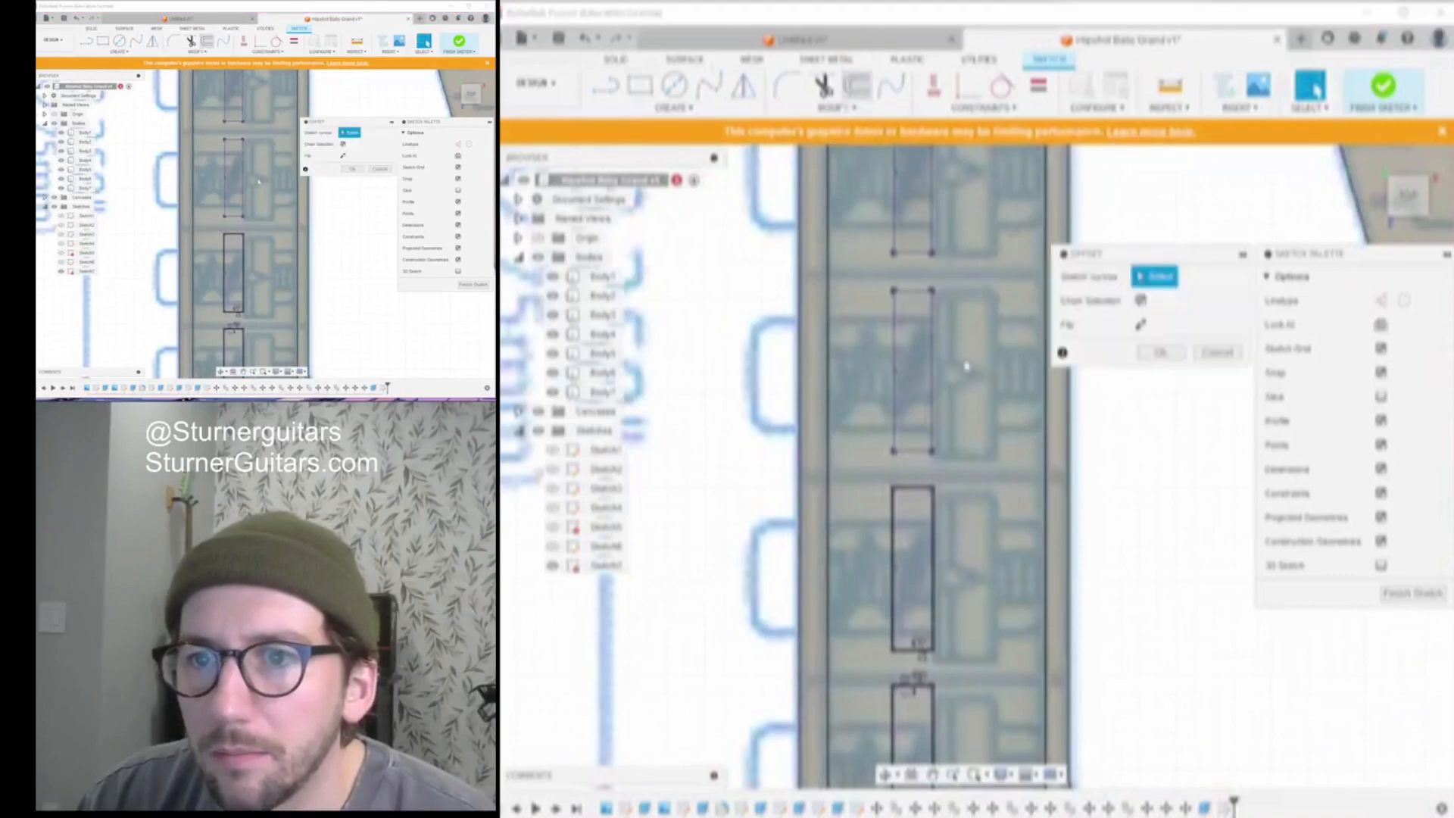
{"action": "left_click", "coordinate": [922, 452]}
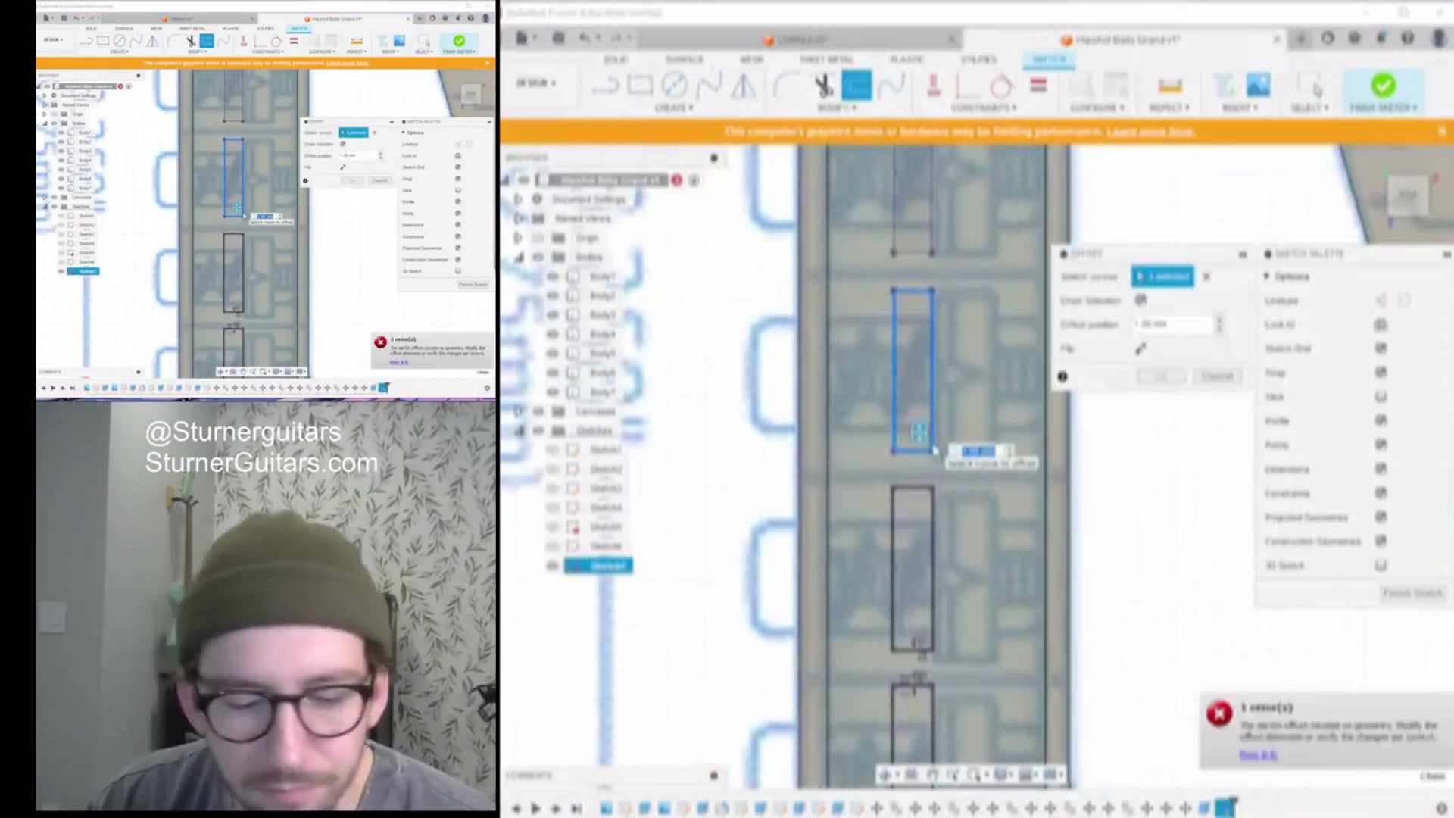
{"action": "key", "text": "Escape"}
{"action": "scroll", "coordinate": [984, 435], "scroll_direction": "down", "scroll_amount": 2}
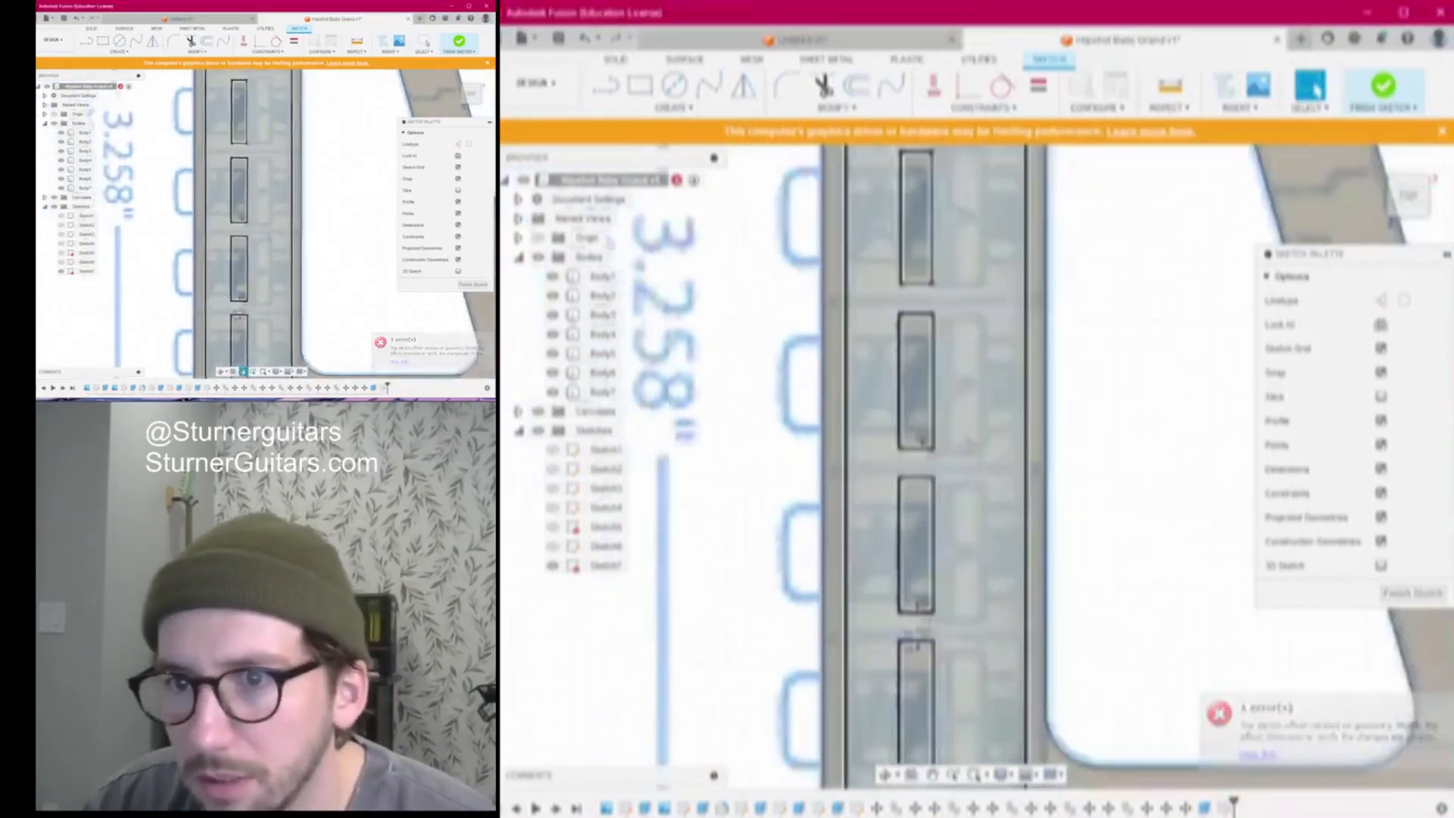
{"action": "scroll", "coordinate": [992, 430], "scroll_direction": "up", "scroll_amount": 3}
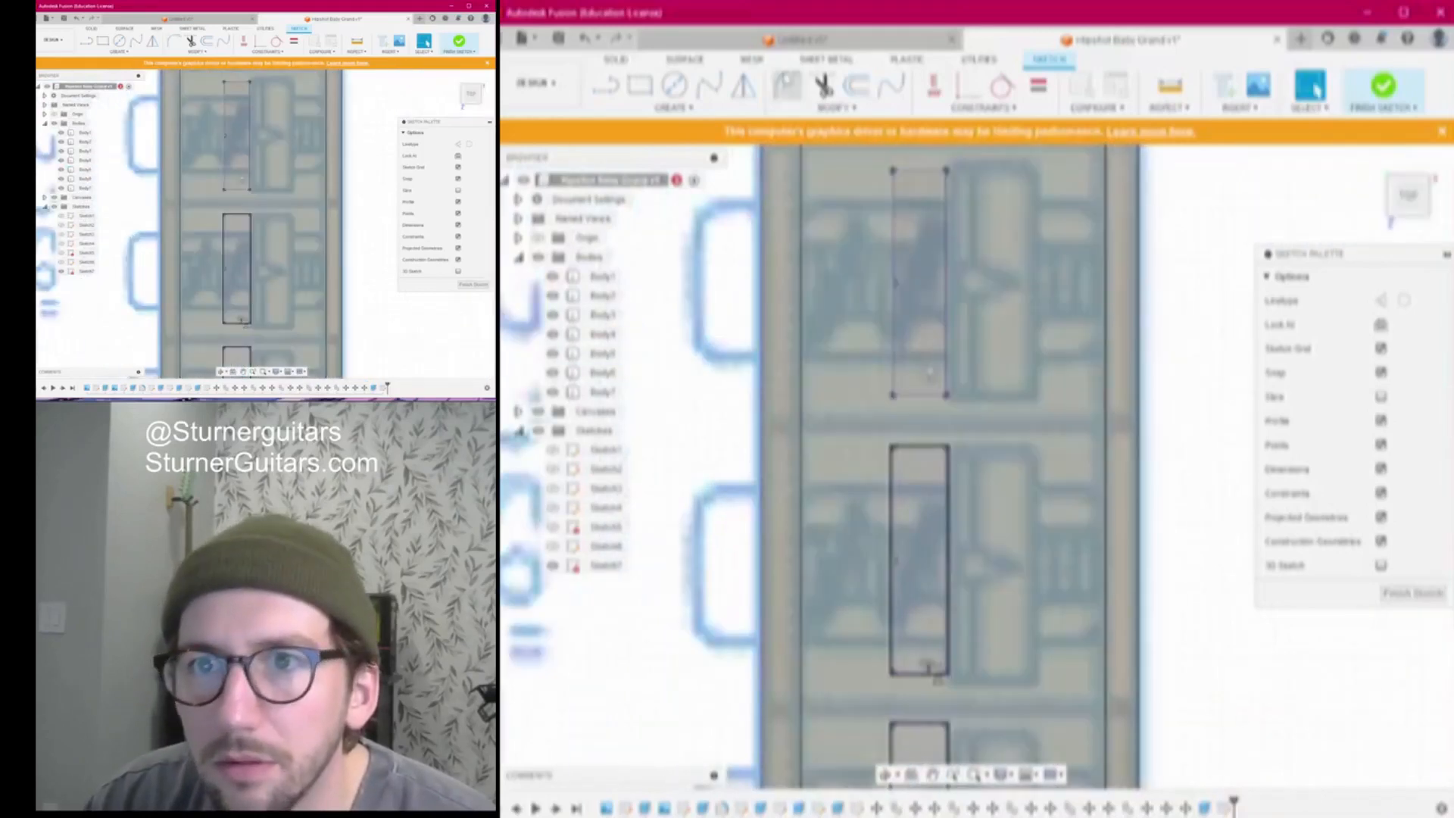
{"action": "left_click", "coordinate": [857, 85]}
{"action": "left_click", "coordinate": [923, 400]}
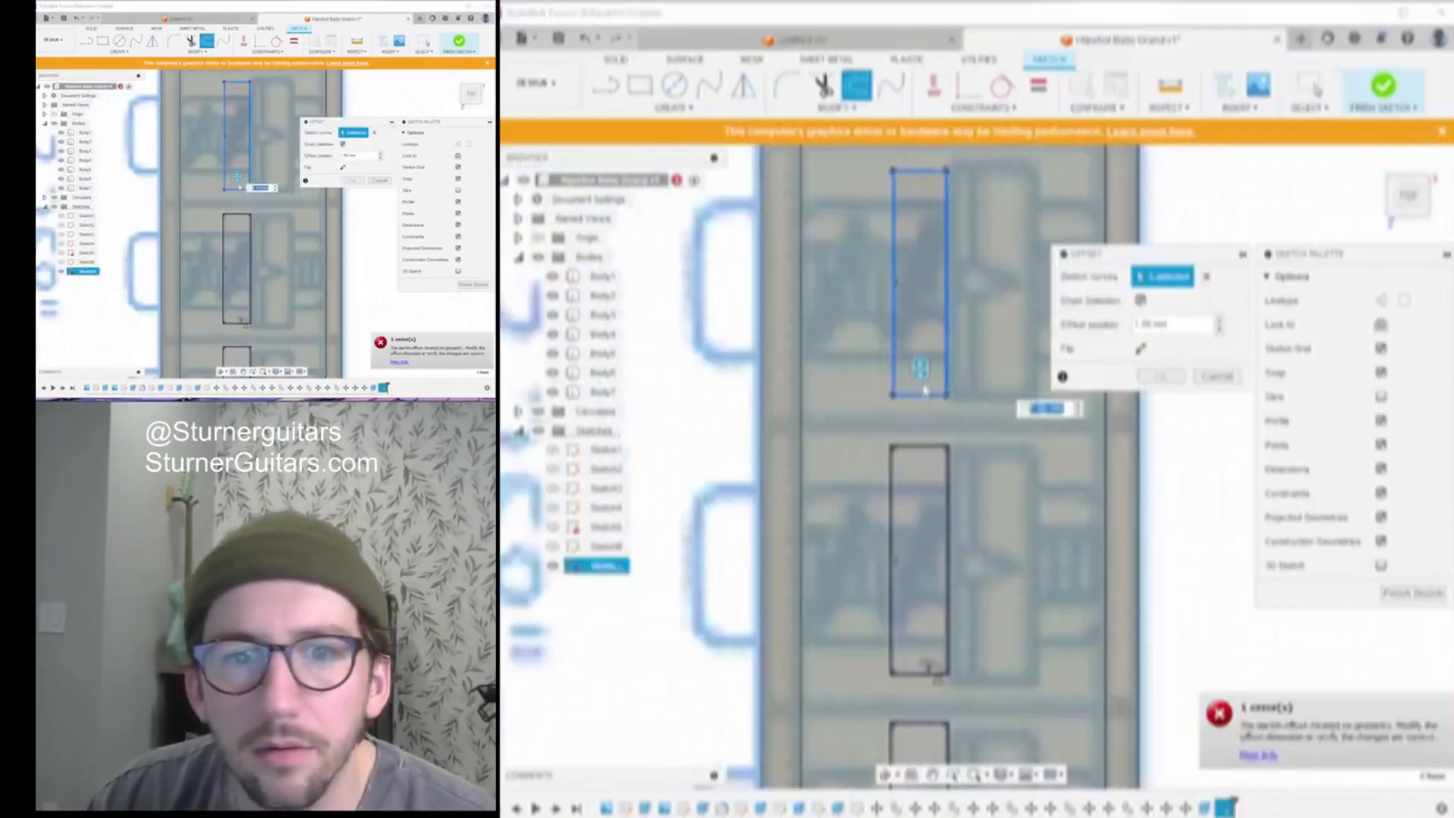
{"action": "type", "text": ".005"}
{"action": "key", "text": "Return"}
Attempt offsets on another upper rectangle and the small top rectangle, cancelling both
{"action": "scroll", "coordinate": [856, 409], "scroll_direction": "down", "scroll_amount": 2}
{"action": "middle_click_drag", "start_coordinate": [861, 454], "coordinate": [850, 595]}
{"action": "key", "text": "o"}
{"action": "left_click", "coordinate": [898, 431]}
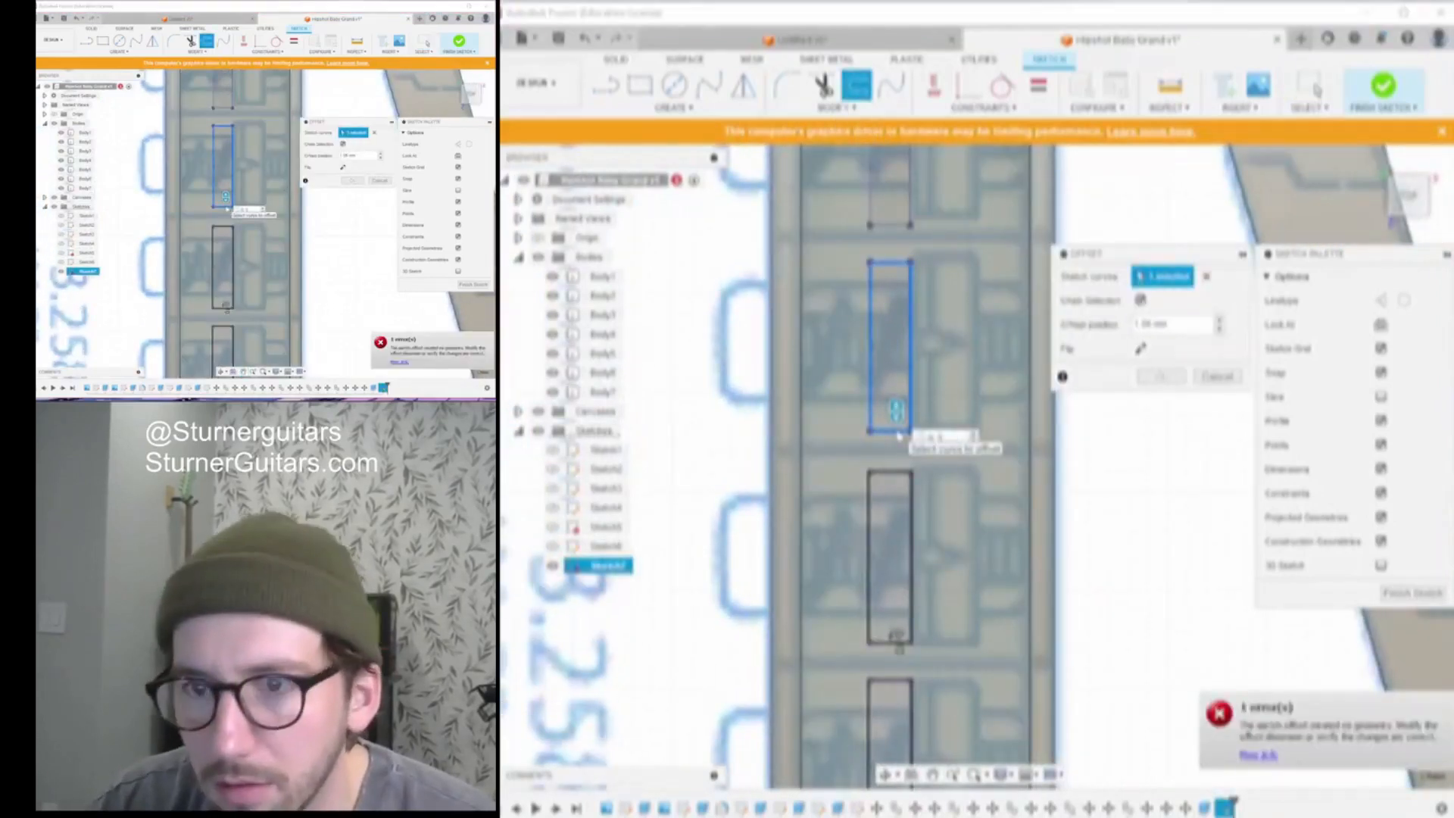
{"action": "left_click", "coordinate": [1310, 85]}
{"action": "key", "text": "o"}
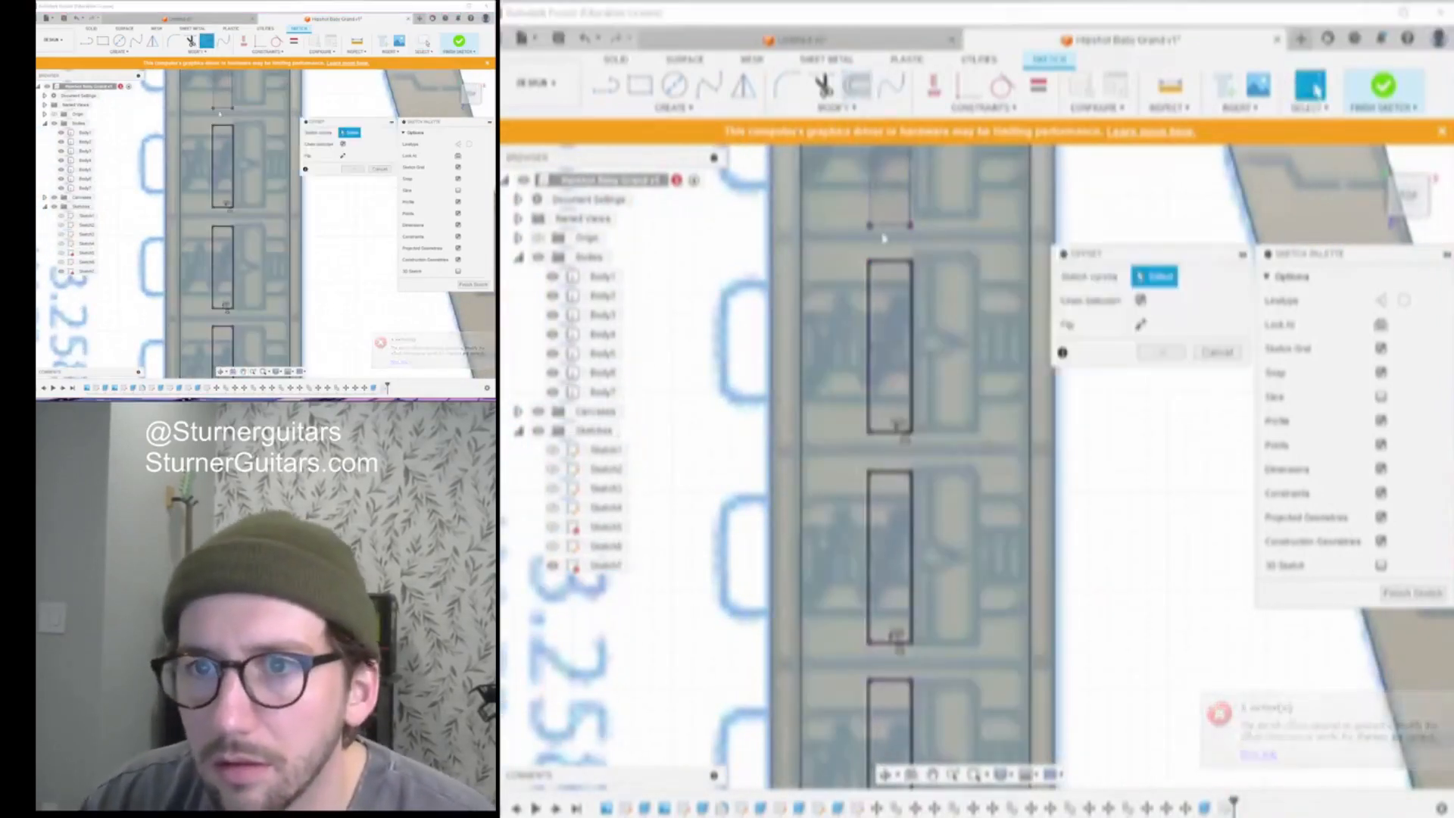
{"action": "left_click", "coordinate": [890, 226]}
{"action": "key", "text": "Escape"}
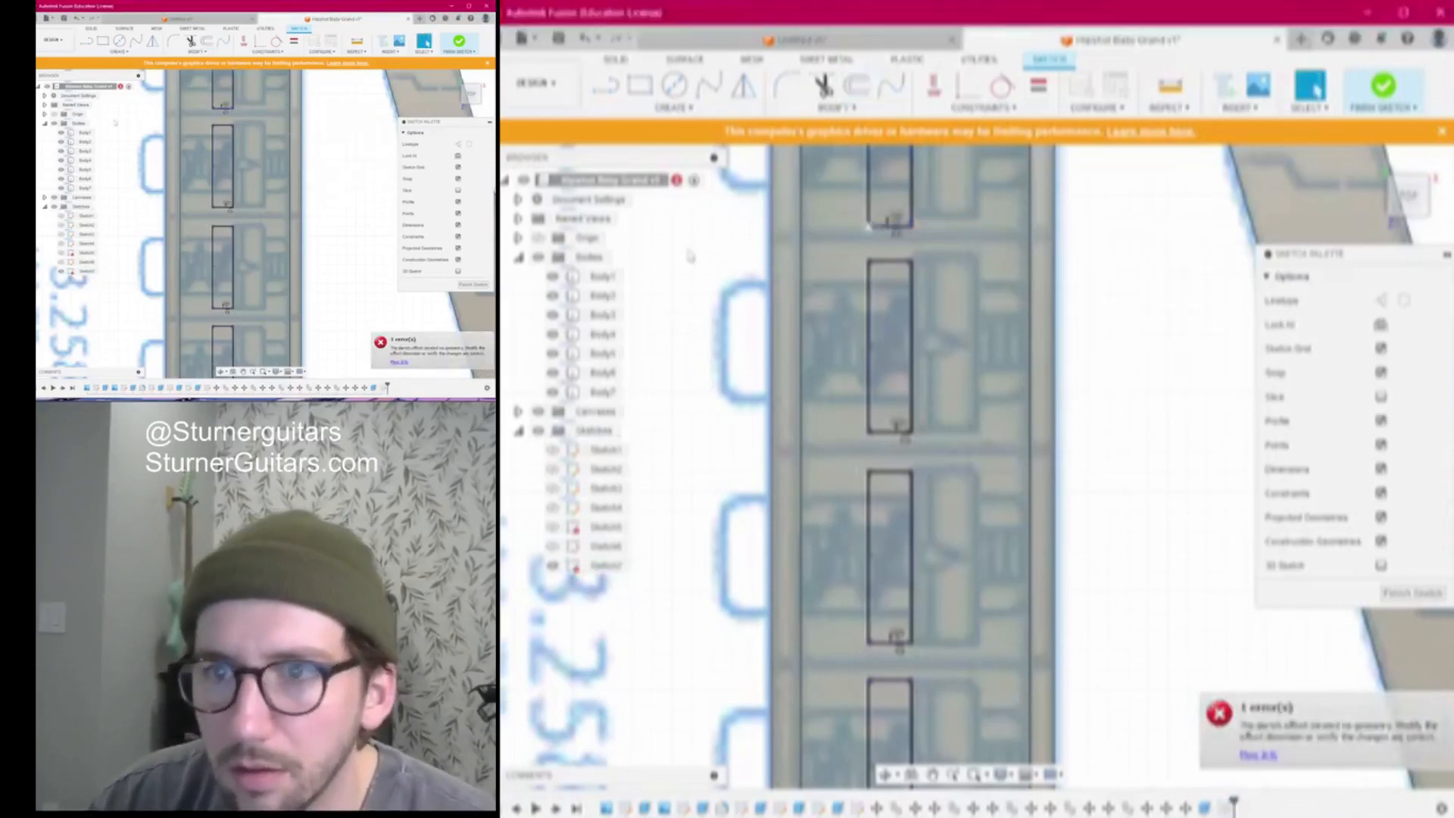
{"action": "scroll", "coordinate": [890, 230], "scroll_direction": "down", "scroll_amount": 5}
{"action": "scroll", "coordinate": [855, 454], "scroll_direction": "up", "scroll_amount": 5}
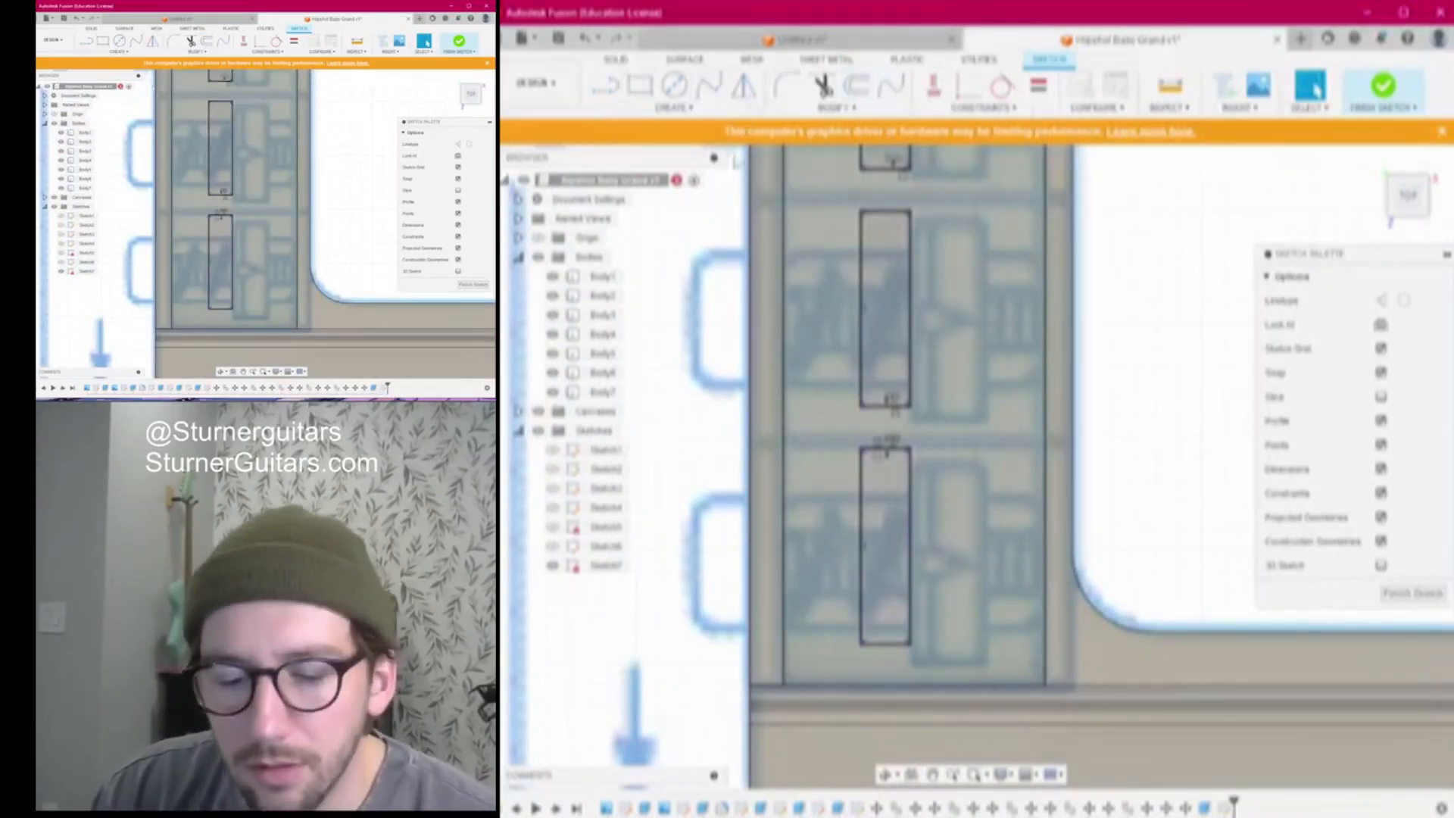
Draw the first two horizontal divider lines from the plate's left edge to its right edge
{"action": "key", "text": "l"}
{"action": "scroll", "coordinate": [885, 463], "scroll_direction": "up", "scroll_amount": 4}
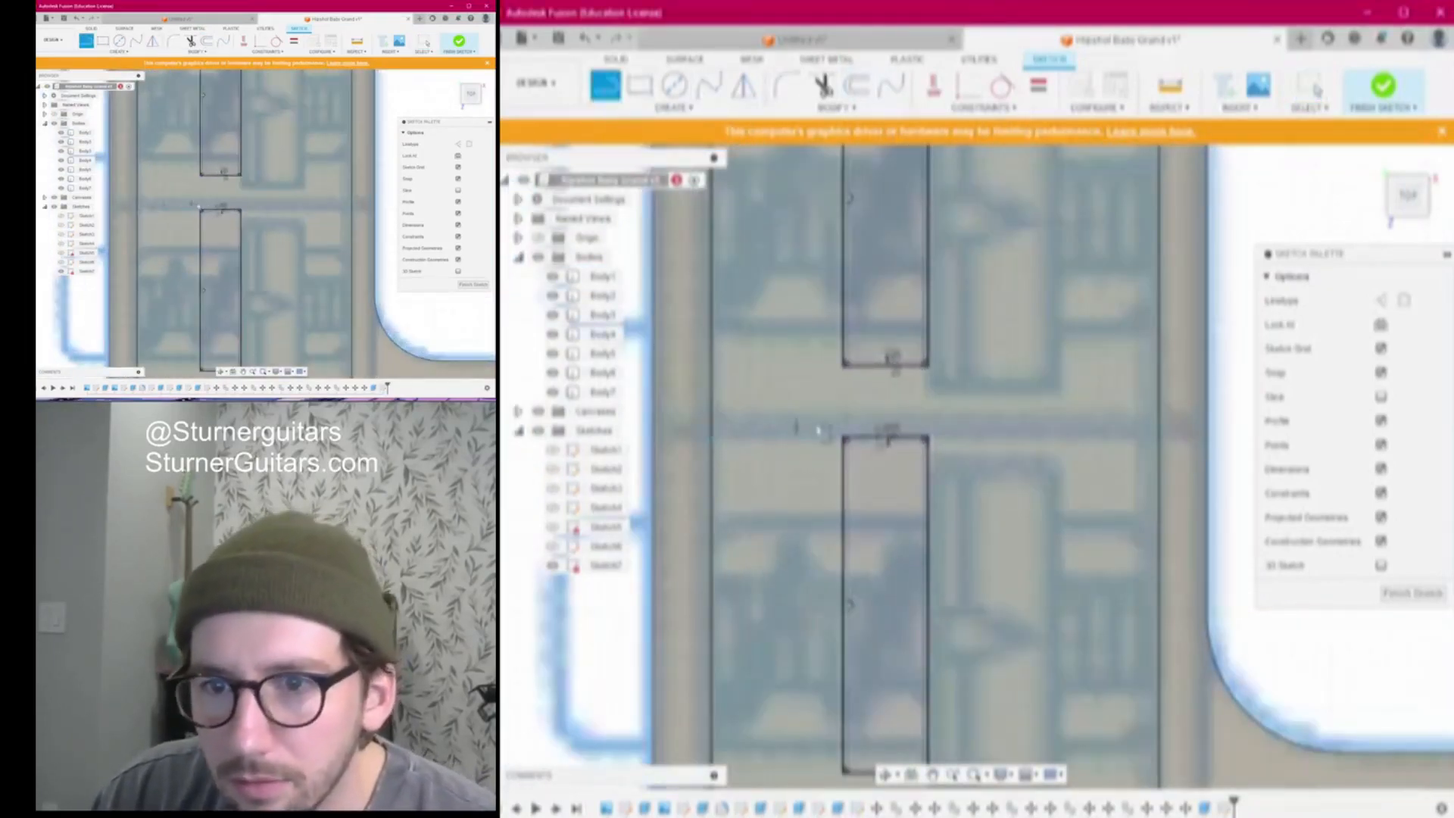
{"action": "left_click", "coordinate": [717, 437]}
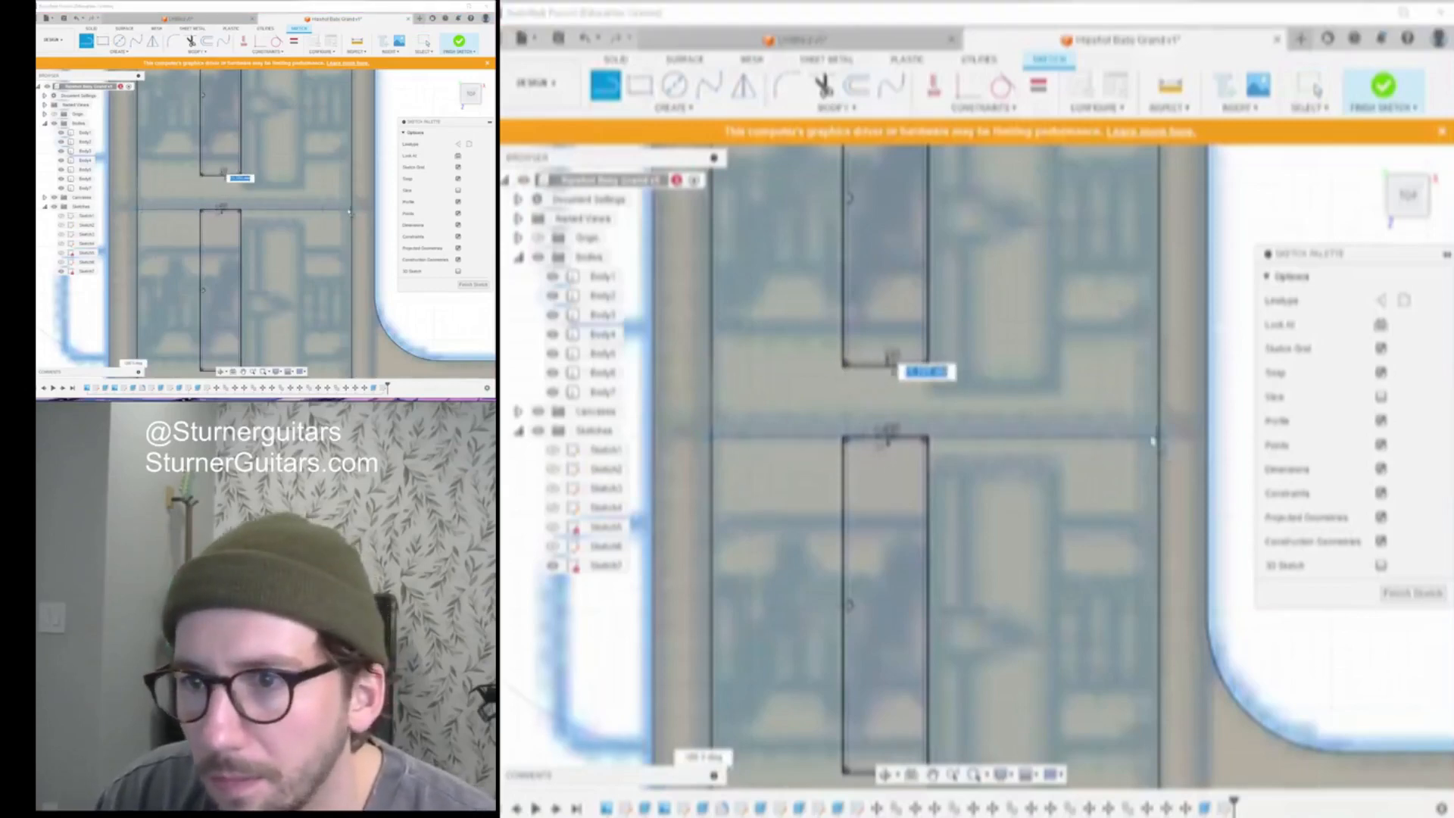
{"action": "scroll", "coordinate": [1164, 443], "scroll_direction": "up", "scroll_amount": 6}
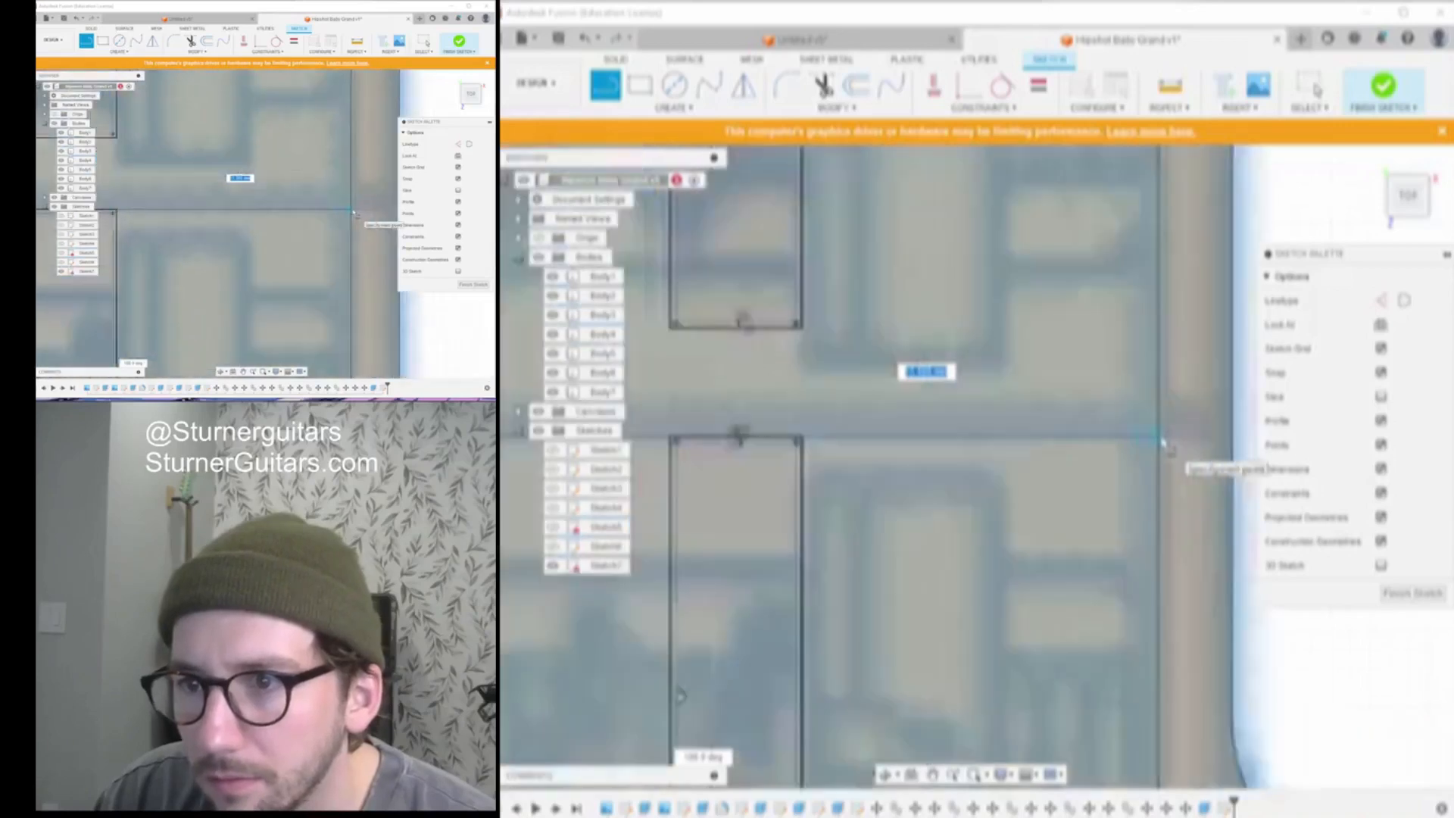
{"action": "left_click", "coordinate": [1155, 443]}
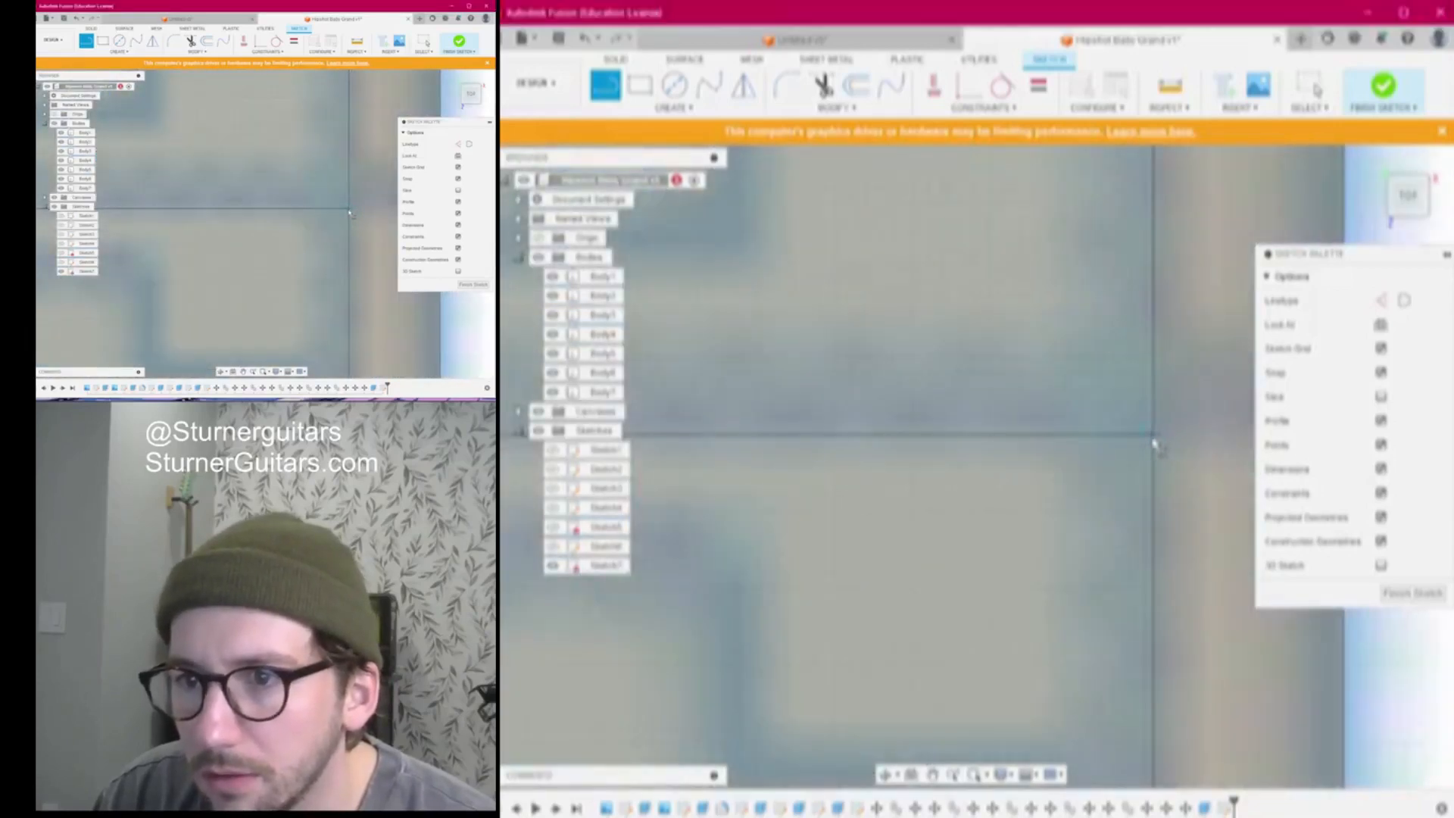
{"action": "scroll", "coordinate": [1153, 444], "scroll_direction": "down", "scroll_amount": 5}
{"action": "scroll", "coordinate": [773, 402], "scroll_direction": "up", "scroll_amount": 3}
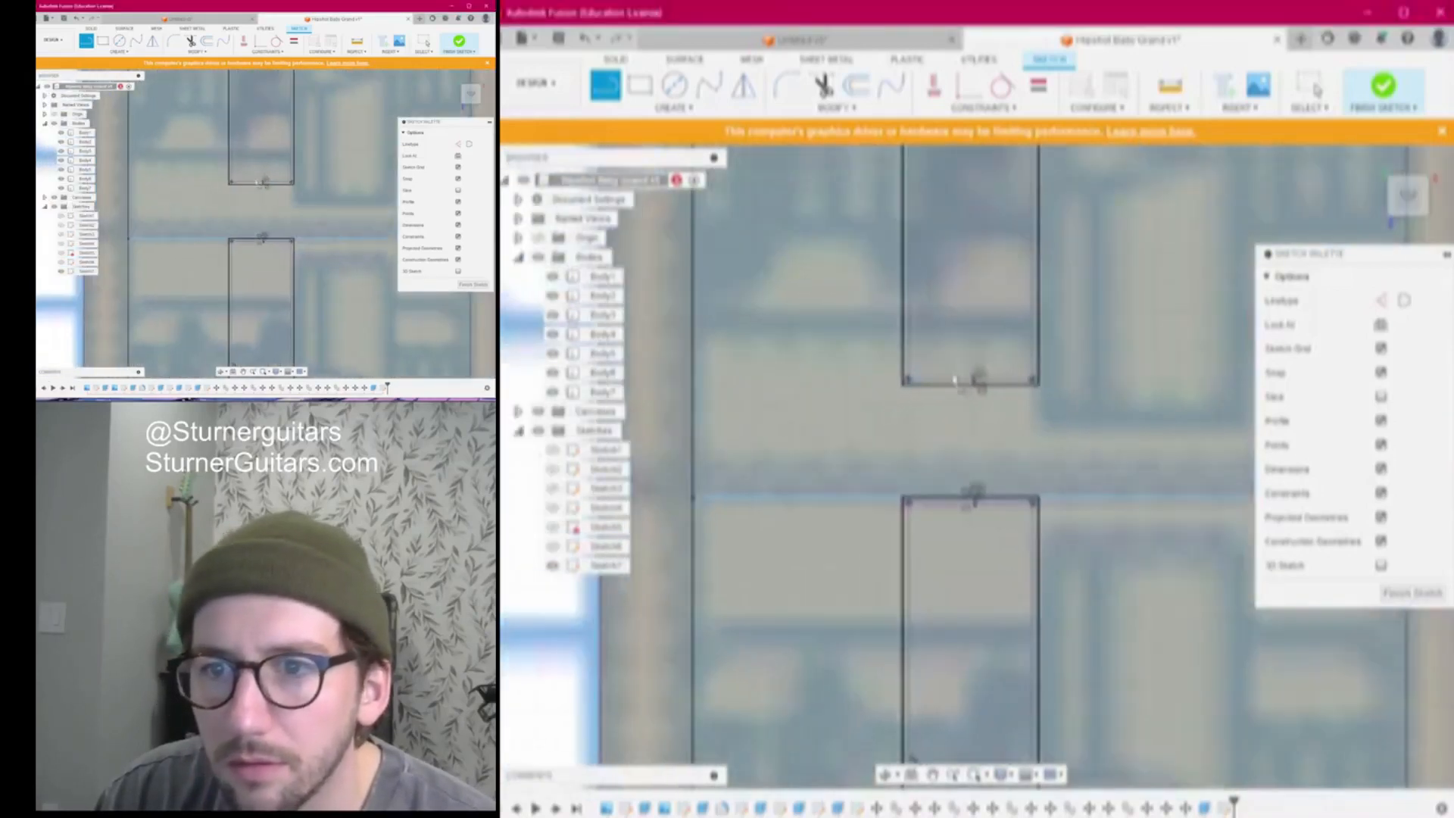
{"action": "left_click", "coordinate": [694, 387]}
{"action": "scroll", "coordinate": [1143, 436], "scroll_direction": "down", "scroll_amount": 3}
{"action": "middle_click_drag", "start_coordinate": [1117, 437], "coordinate": [850, 441]}
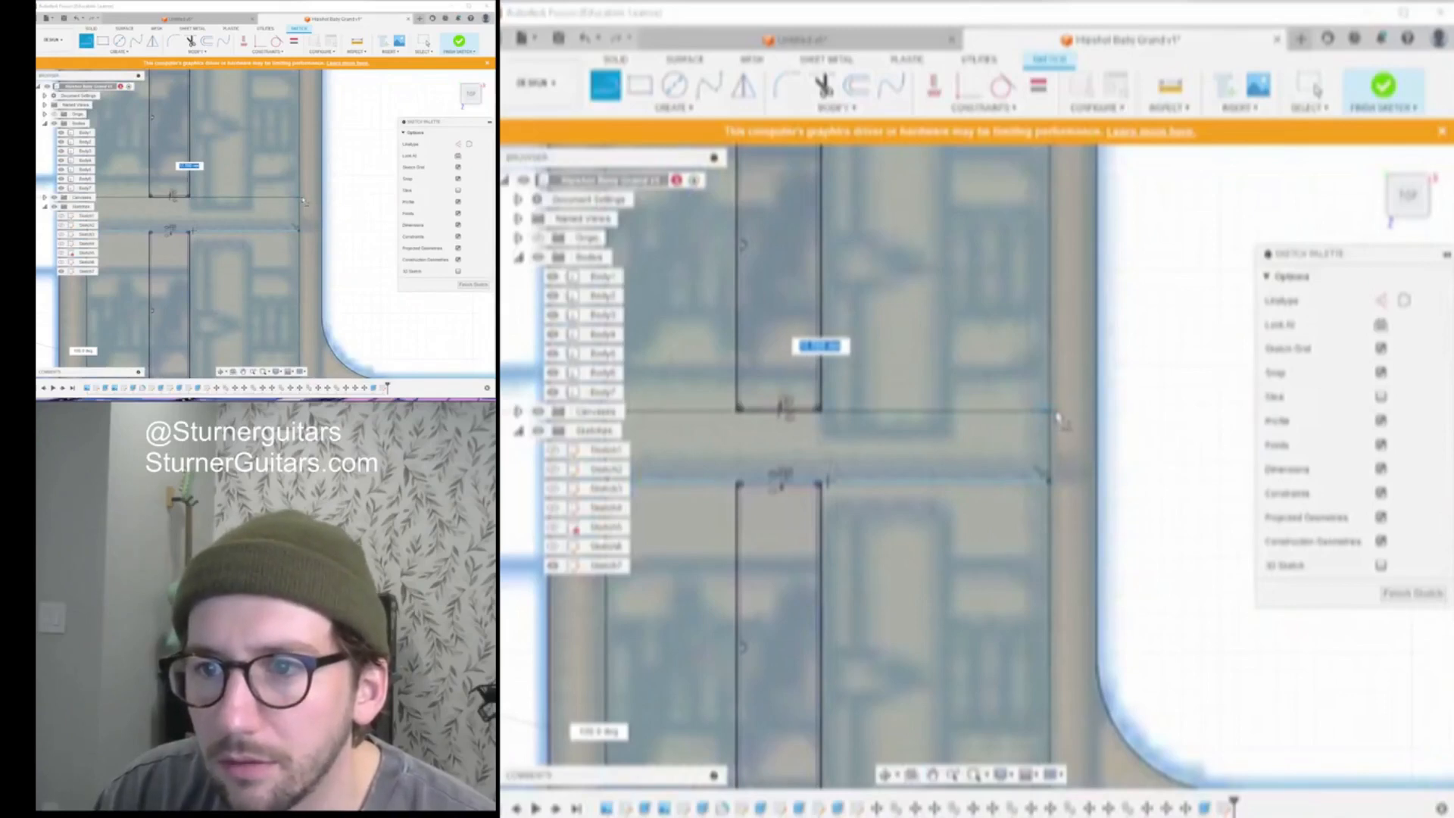
{"action": "left_click", "coordinate": [1057, 418]}
Draw a third divider line across the next gap between saddles
{"action": "scroll", "coordinate": [1051, 415], "scroll_direction": "down", "scroll_amount": 4}
{"action": "middle_click_drag", "start_coordinate": [1048, 412], "coordinate": [1080, 536]}
{"action": "scroll", "coordinate": [964, 389], "scroll_direction": "up", "scroll_amount": 4}
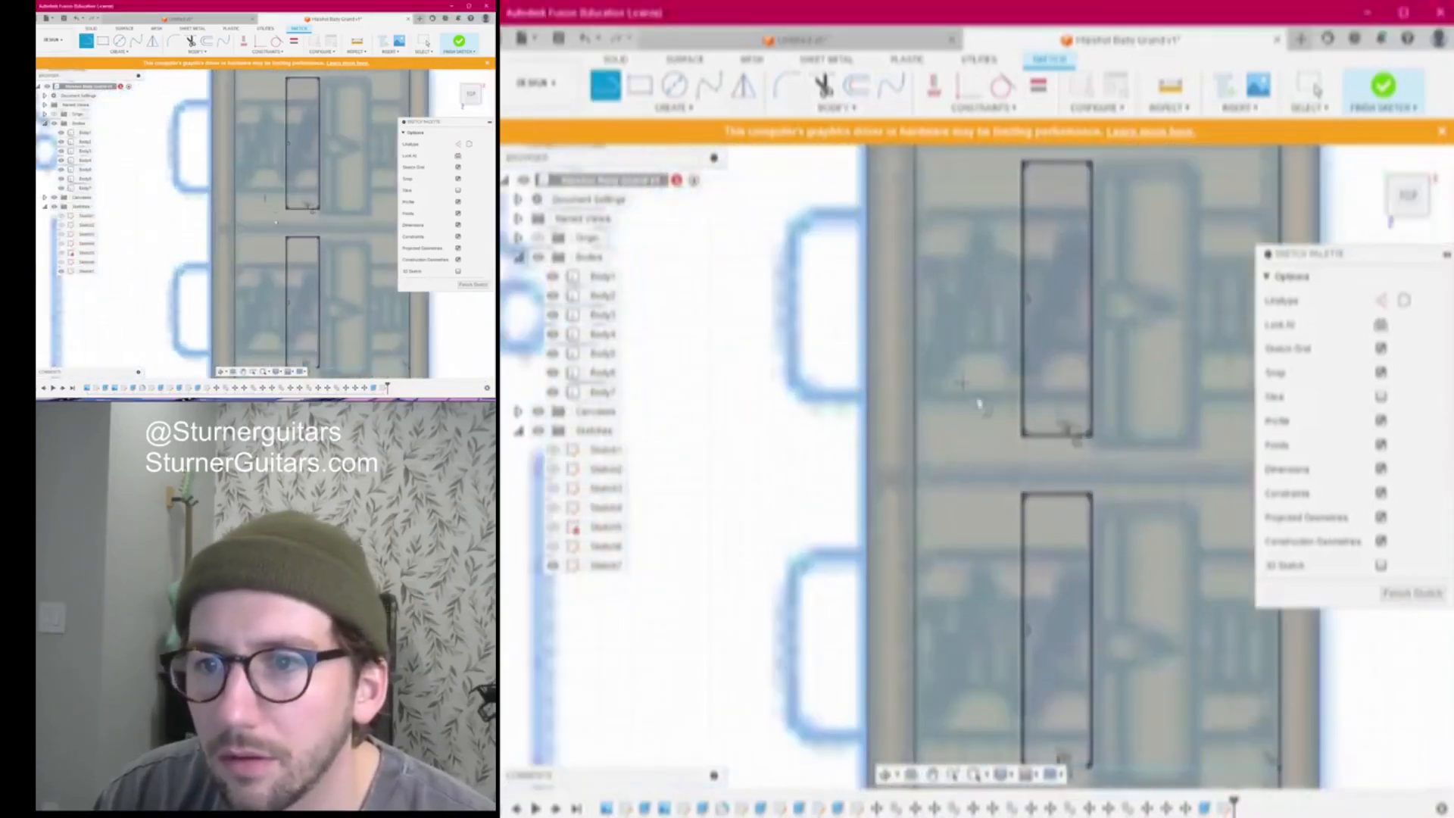
{"action": "scroll", "coordinate": [1007, 488], "scroll_direction": "up", "scroll_amount": 3}
{"action": "middle_click_drag", "start_coordinate": [985, 501], "coordinate": [848, 391]}
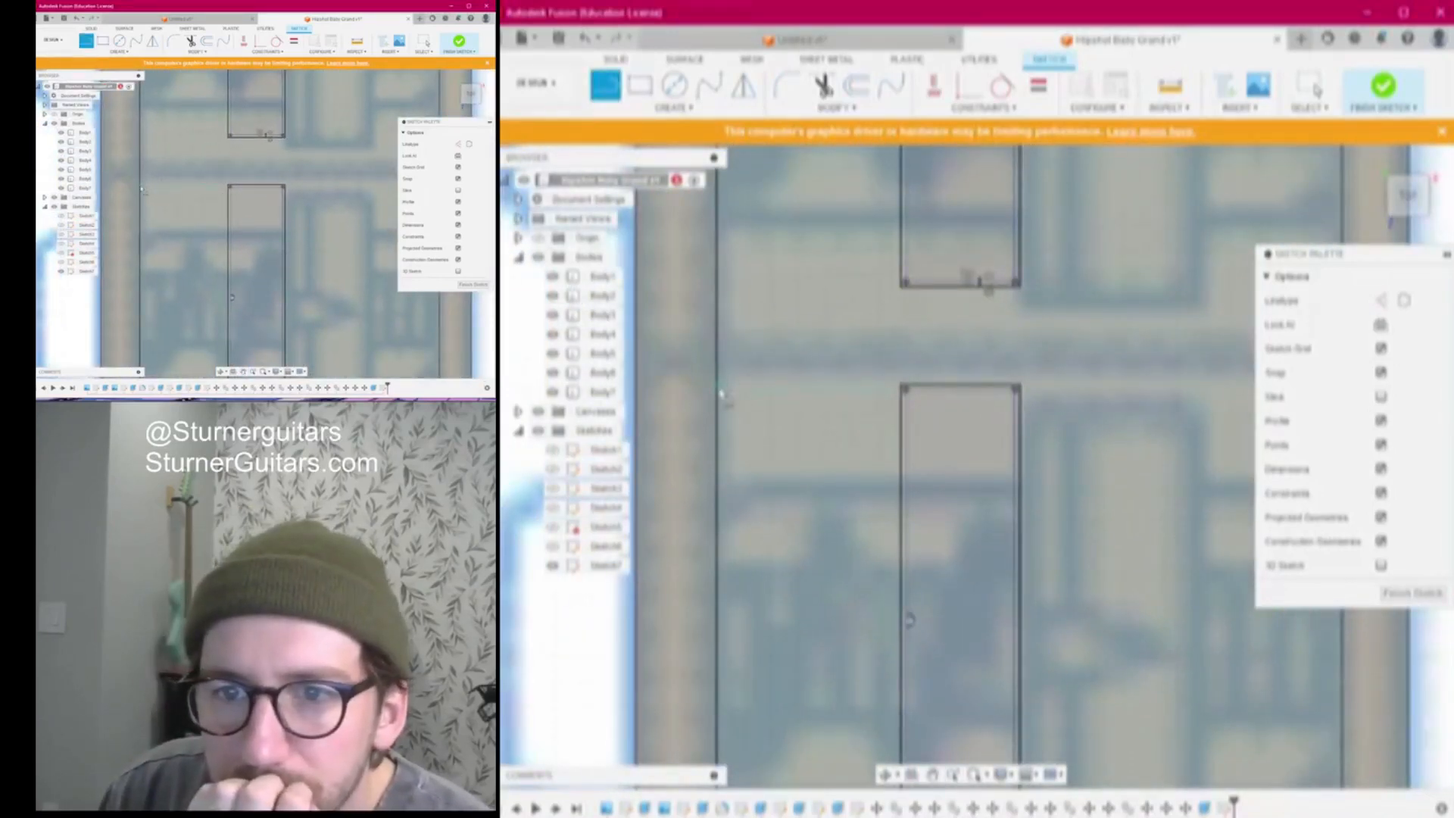
{"action": "left_click", "coordinate": [719, 388]}
{"action": "scroll", "coordinate": [1162, 396], "scroll_direction": "down", "scroll_amount": 3}
{"action": "middle_click_drag", "start_coordinate": [1161, 396], "coordinate": [941, 396]}
{"action": "left_click", "coordinate": [1044, 403]}
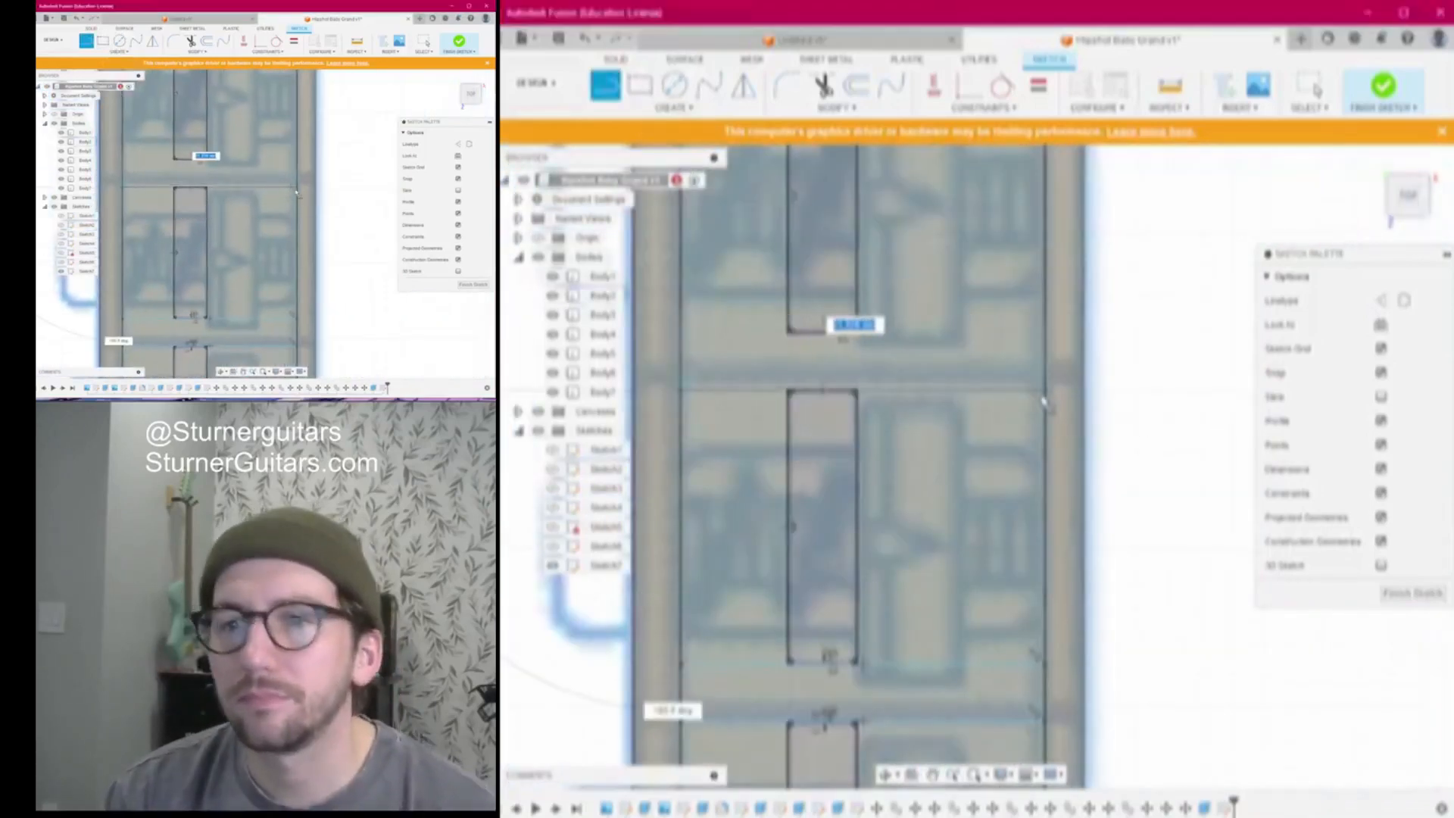
{"action": "scroll", "coordinate": [799, 341], "scroll_direction": "up", "scroll_amount": 5}
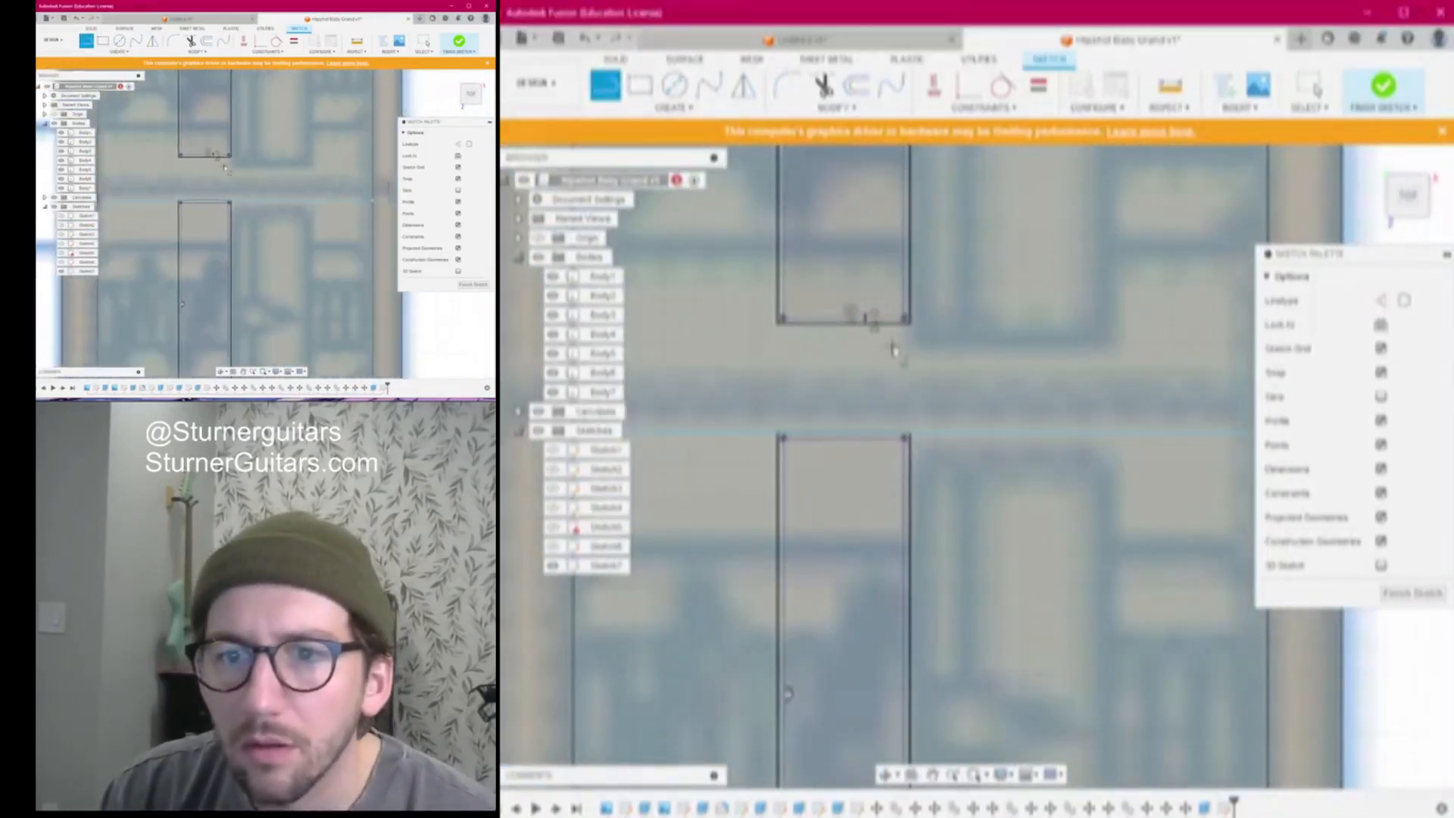
{"action": "scroll", "coordinate": [896, 350], "scroll_direction": "down", "scroll_amount": 2}
{"action": "middle_click_drag", "start_coordinate": [896, 348], "coordinate": [1018, 363]}
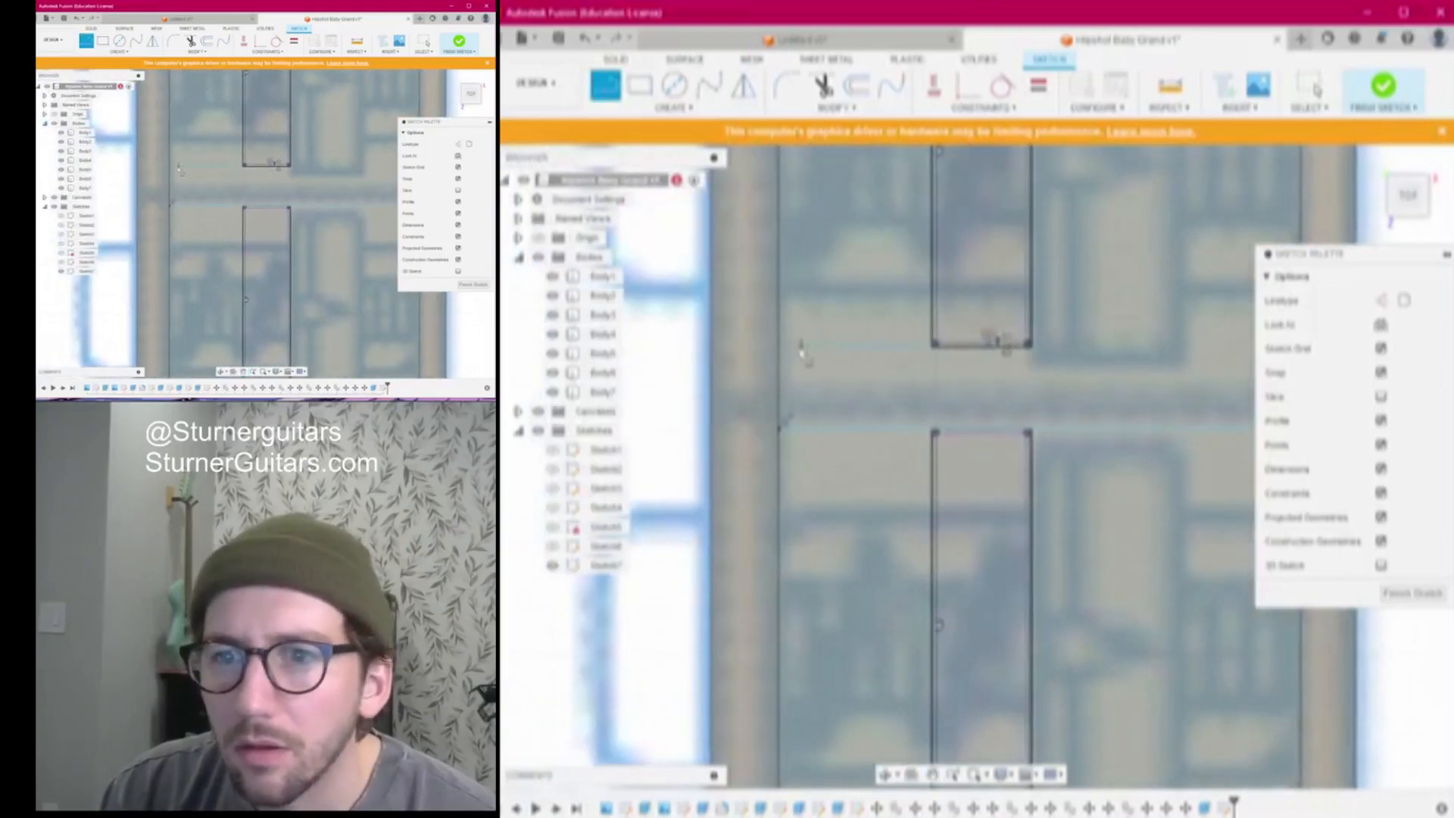
Draw two more edge-to-edge divider lines through the following saddle gaps
{"action": "left_click", "coordinate": [782, 354]}
{"action": "scroll", "coordinate": [833, 354], "scroll_direction": "down", "scroll_amount": 4}
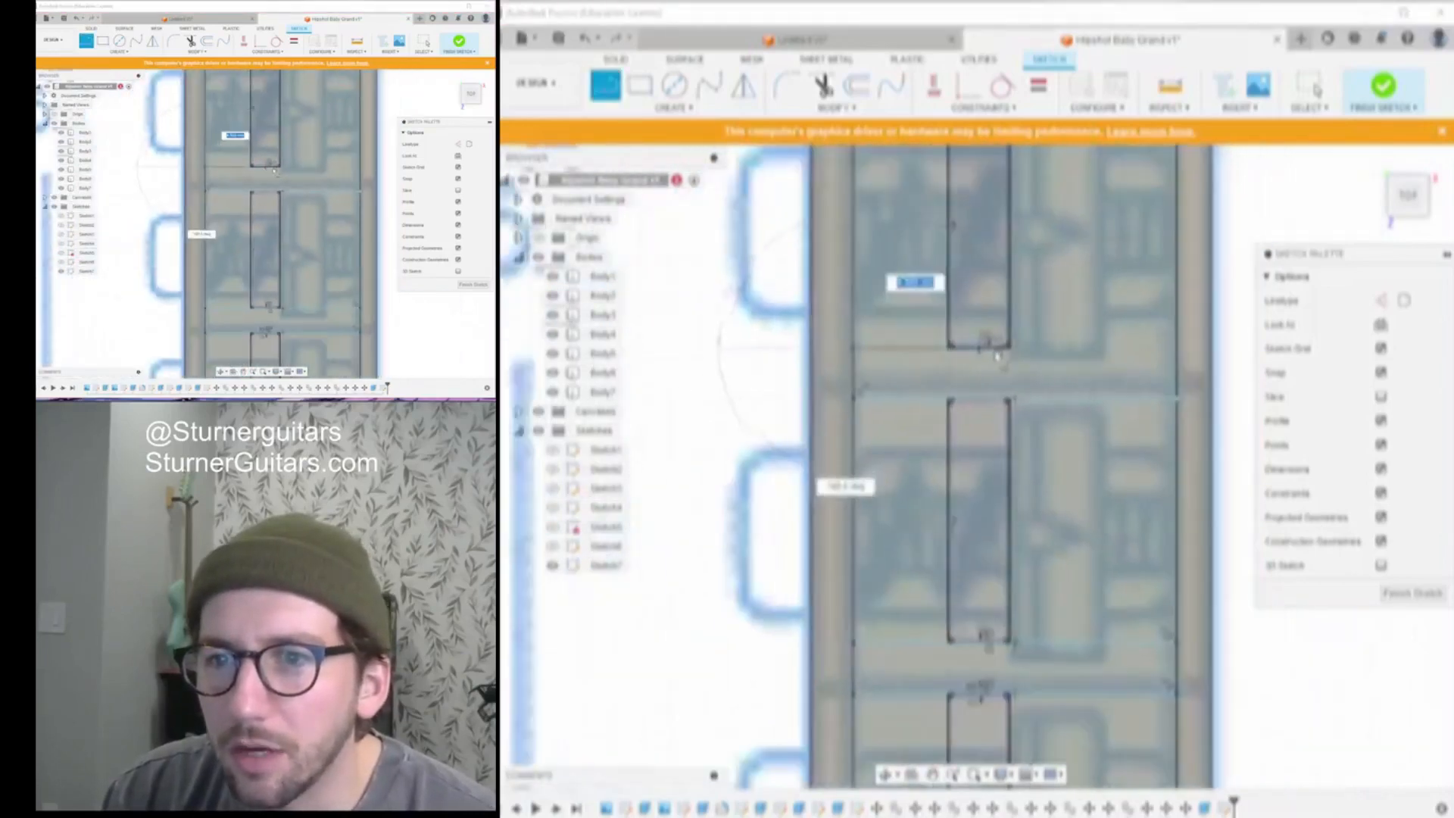
{"action": "scroll", "coordinate": [916, 355], "scroll_direction": "up", "scroll_amount": 3}
{"action": "middle_click_drag", "start_coordinate": [917, 352], "coordinate": [1049, 375]}
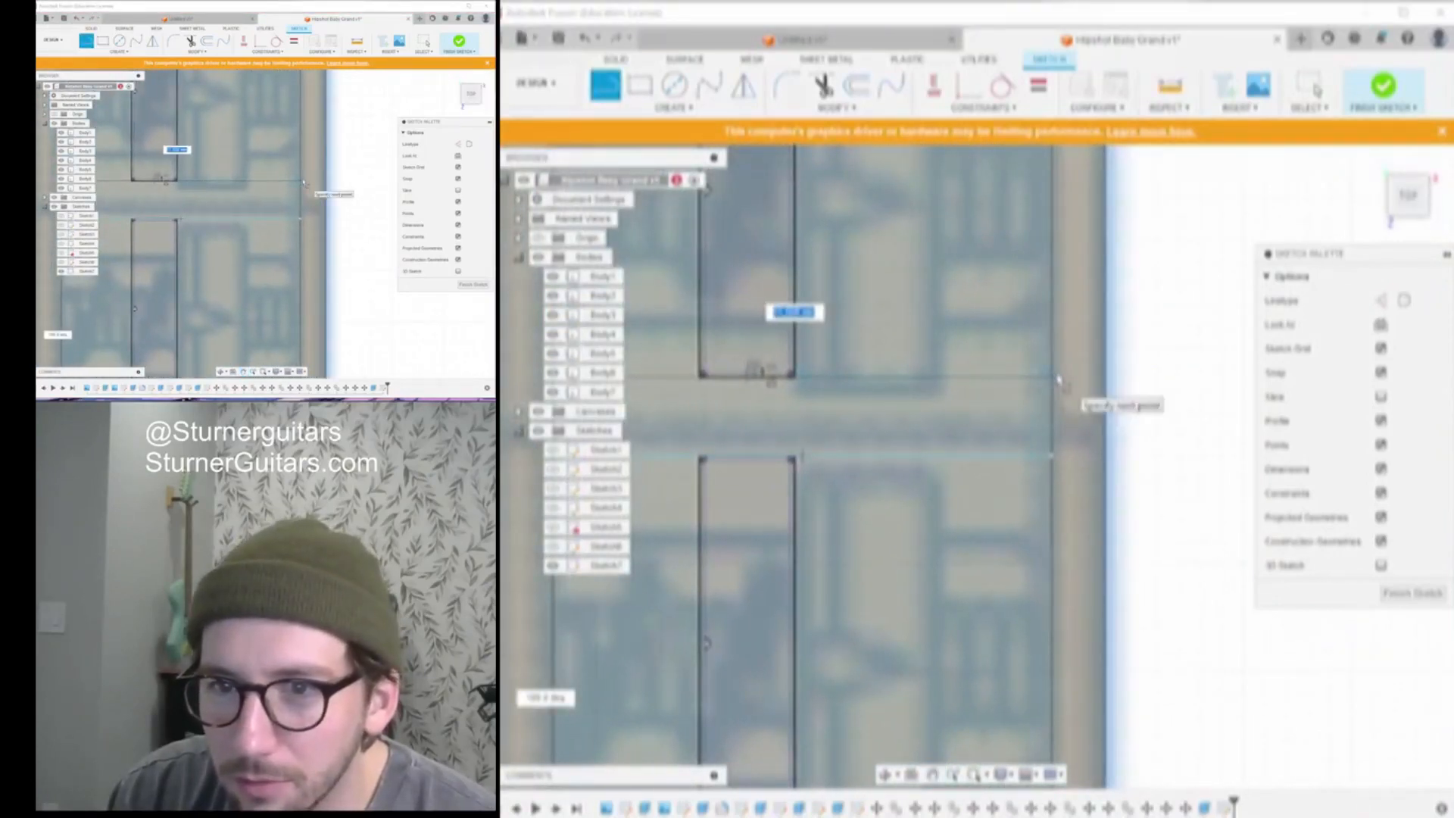
{"action": "left_click", "coordinate": [1058, 378]}
{"action": "scroll", "coordinate": [1048, 379], "scroll_direction": "down", "scroll_amount": 4}
{"action": "middle_click_drag", "start_coordinate": [1048, 379], "coordinate": [1084, 515]}
{"action": "scroll", "coordinate": [924, 330], "scroll_direction": "up", "scroll_amount": 1}
{"action": "scroll", "coordinate": [924, 331], "scroll_direction": "up", "scroll_amount": 4}
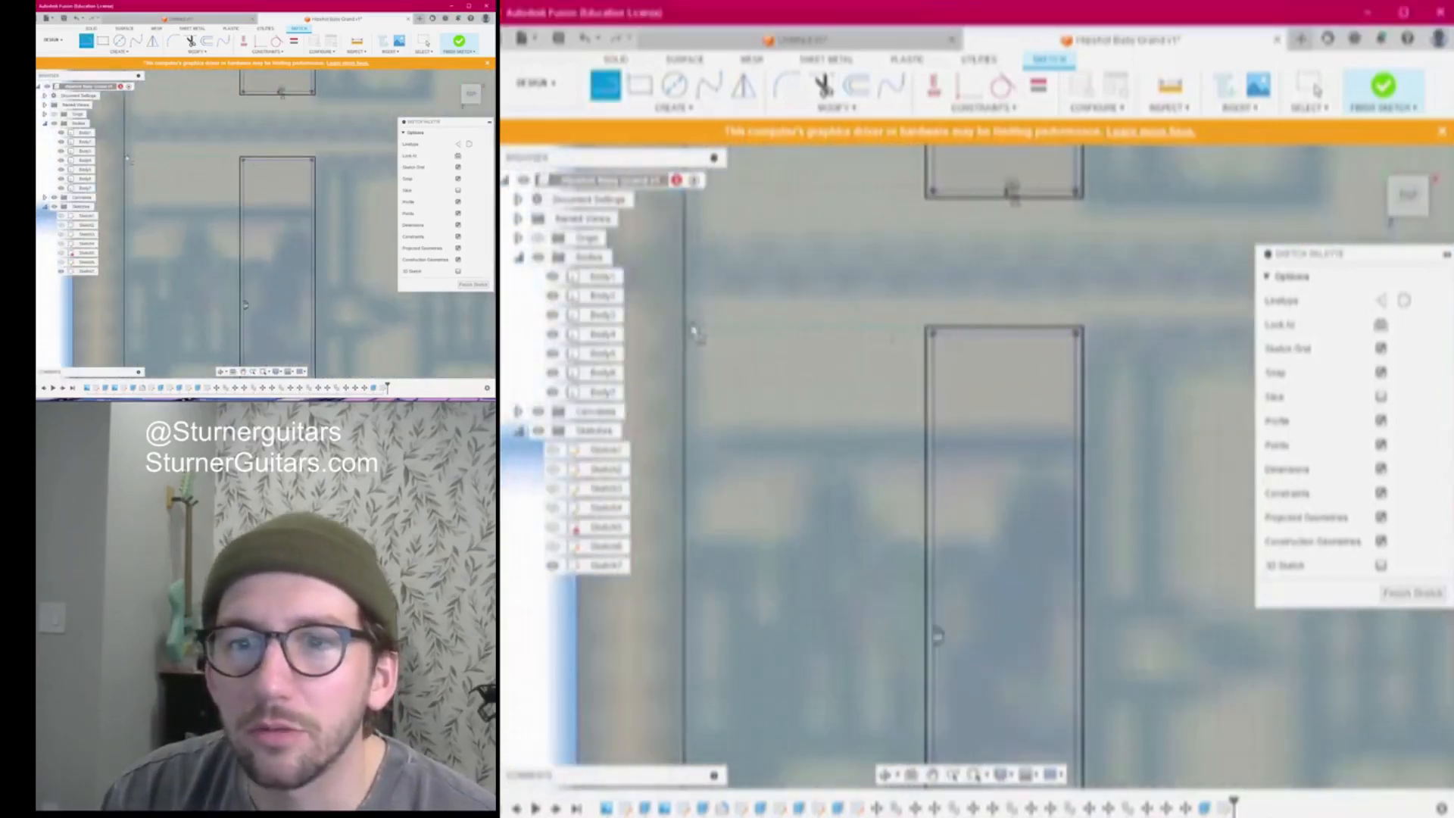
{"action": "left_click", "coordinate": [684, 331]}
{"action": "scroll", "coordinate": [686, 331], "scroll_direction": "down", "scroll_amount": 5}
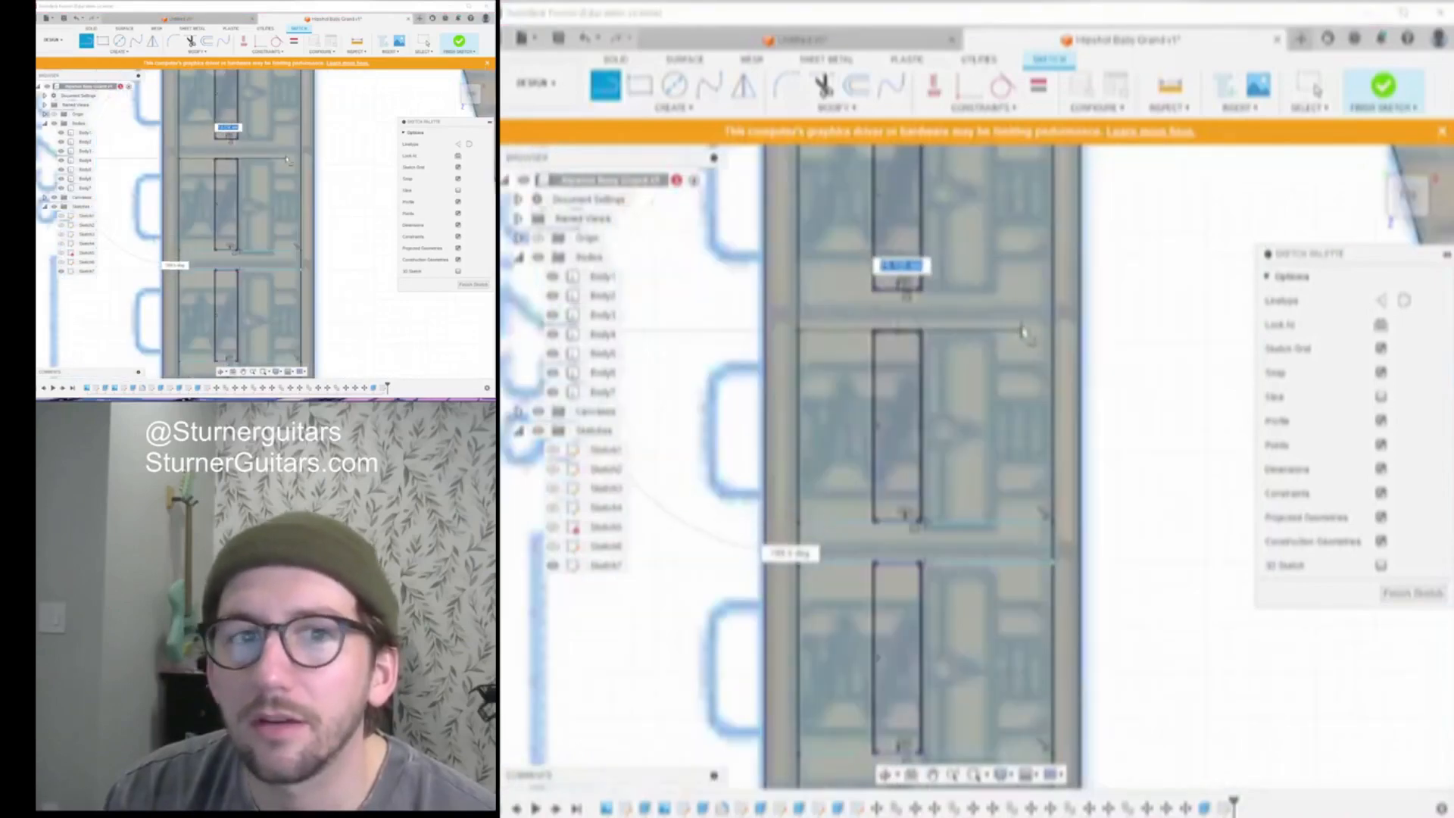
{"action": "scroll", "coordinate": [1052, 332], "scroll_direction": "up", "scroll_amount": 2}
{"action": "left_click", "coordinate": [1055, 334]}
{"action": "key", "text": "Escape"}
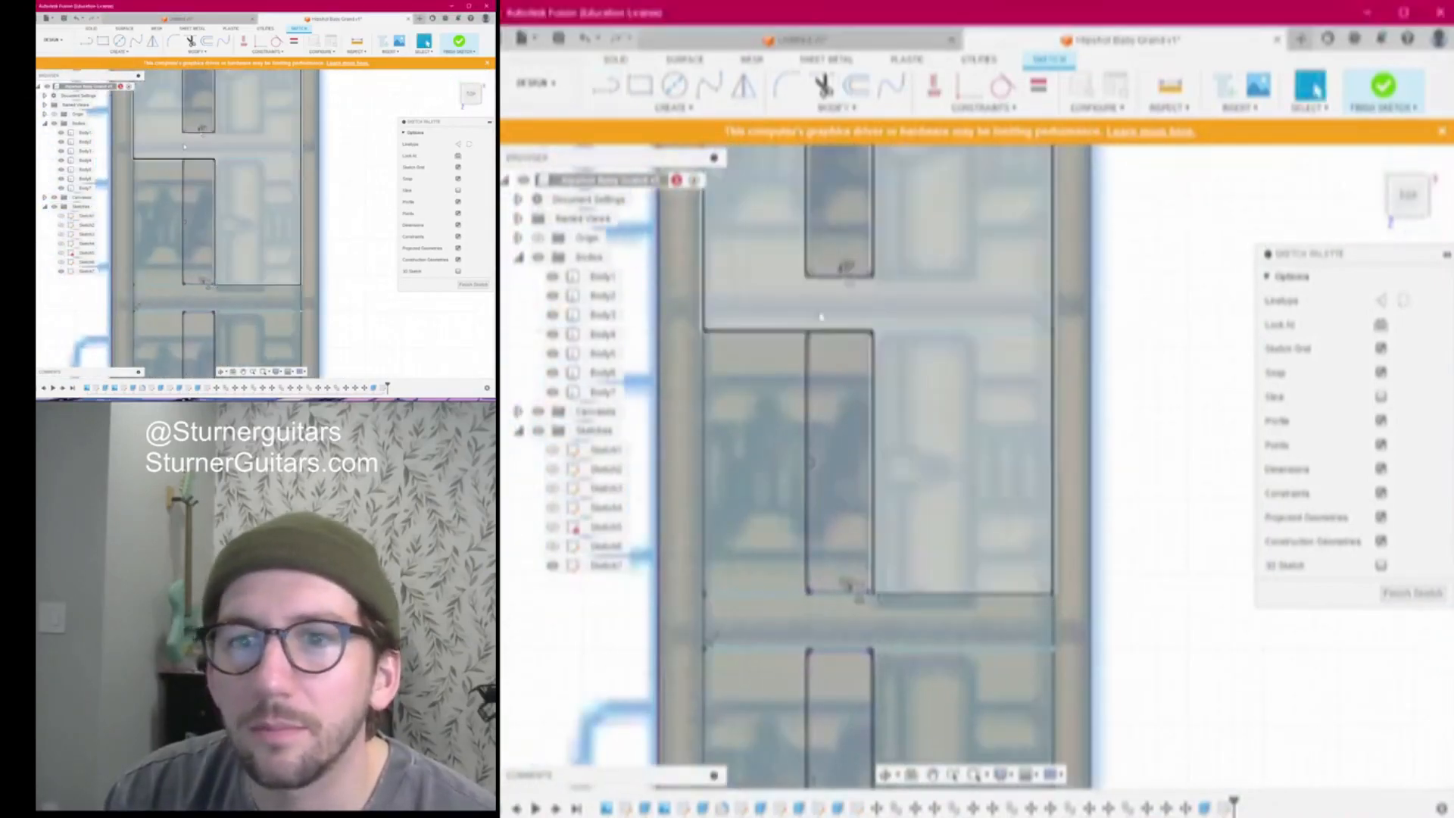
Add another divider line across the plate, discarding a stray extra segment
{"action": "scroll", "coordinate": [820, 316], "scroll_direction": "up", "scroll_amount": 3}
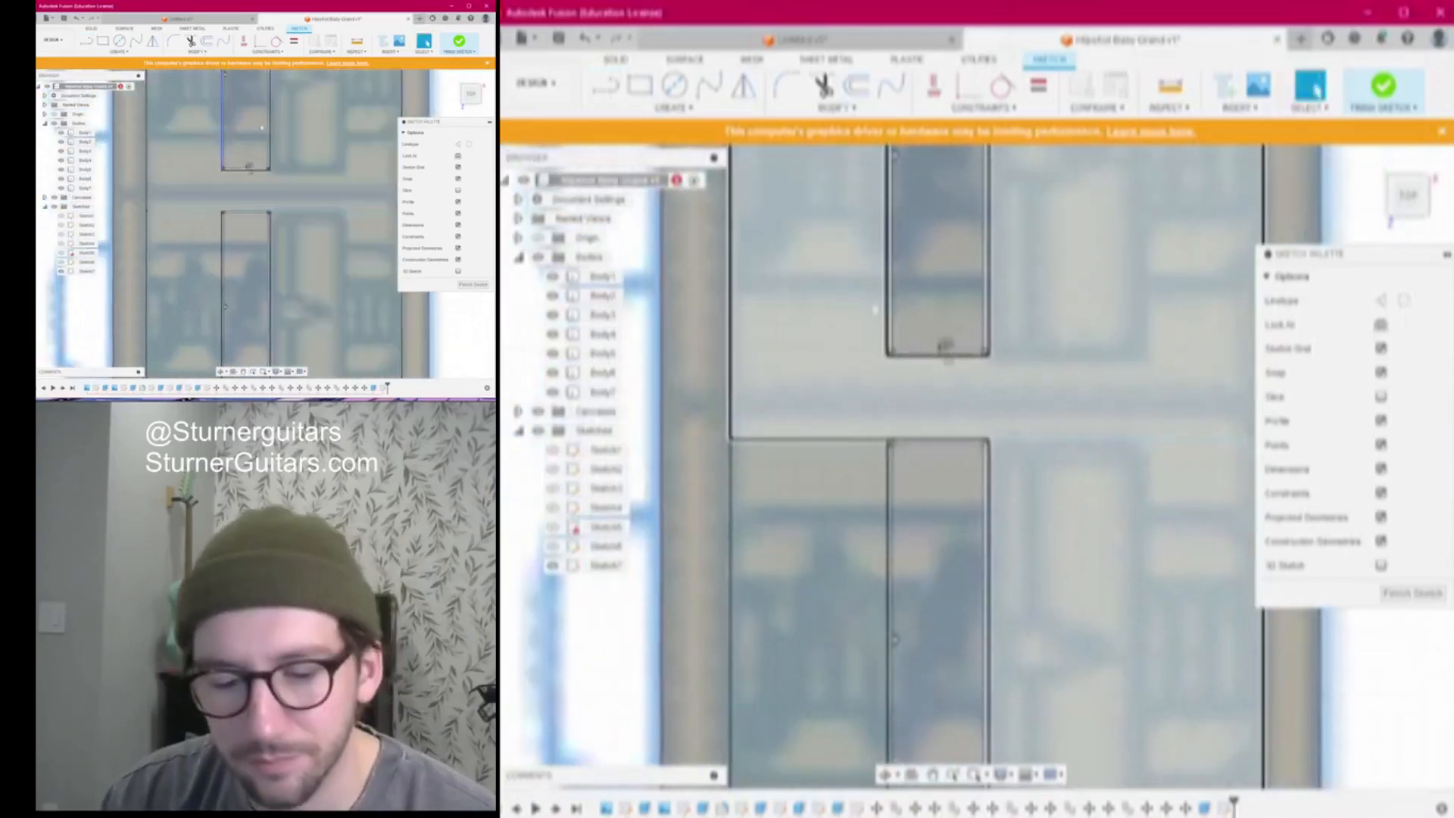
{"action": "key", "text": "l"}
{"action": "scroll", "coordinate": [1106, 371], "scroll_direction": "down", "scroll_amount": 3}
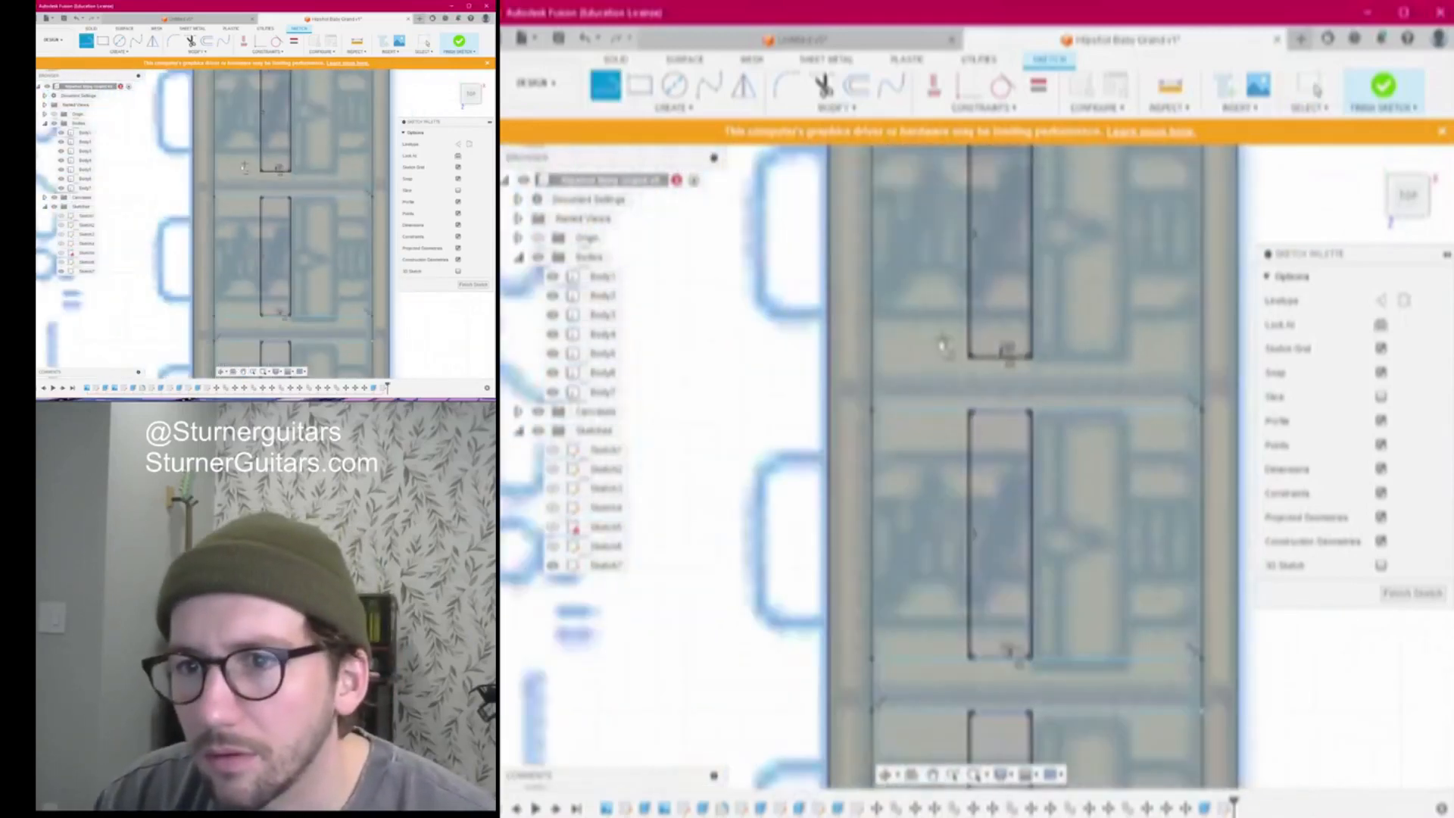
{"action": "scroll", "coordinate": [943, 346], "scroll_direction": "up", "scroll_amount": 3}
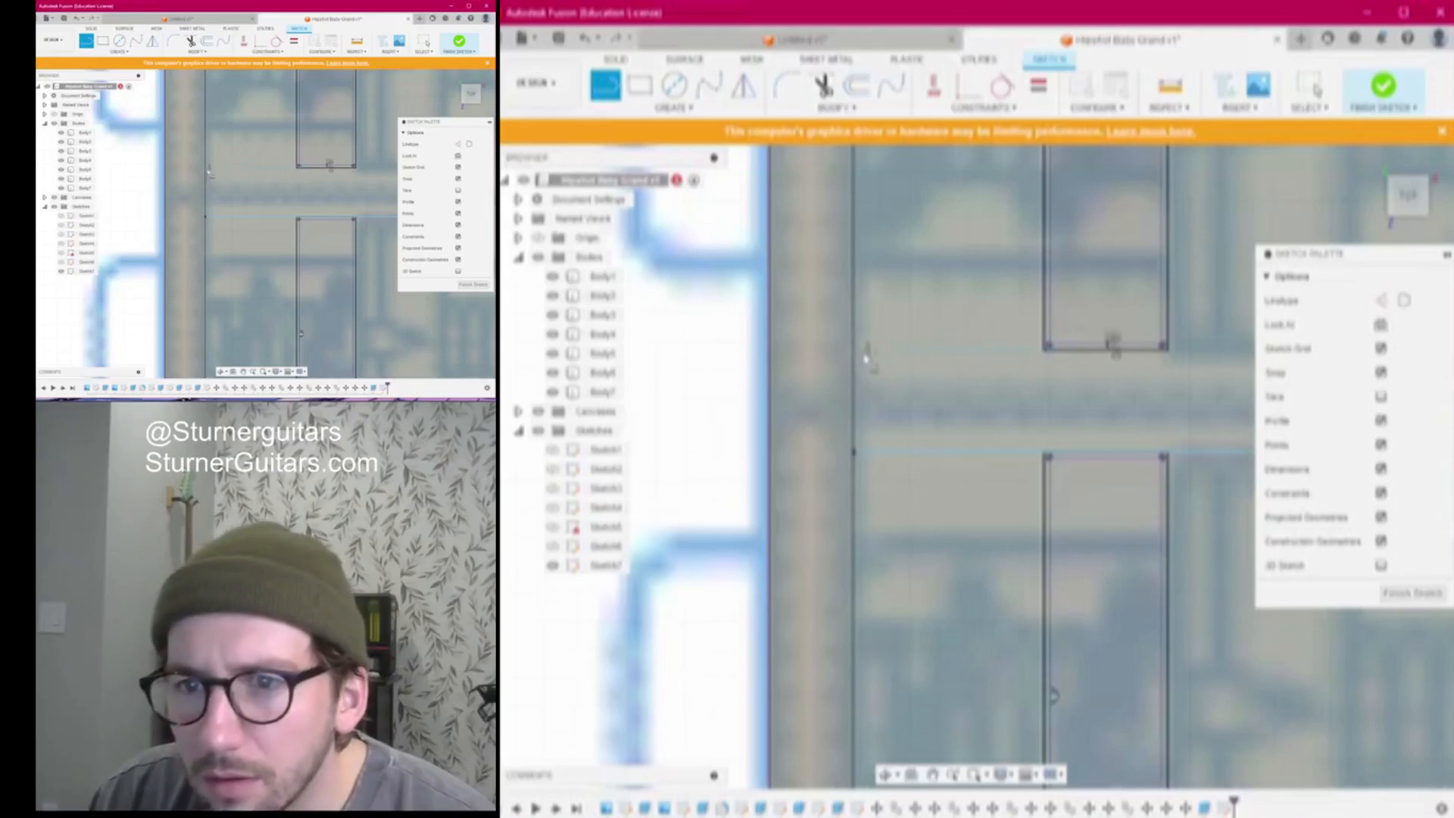
{"action": "left_click", "coordinate": [854, 351]}
{"action": "scroll", "coordinate": [854, 351], "scroll_direction": "down", "scroll_amount": 3}
{"action": "scroll", "coordinate": [1158, 351], "scroll_direction": "up", "scroll_amount": 2}
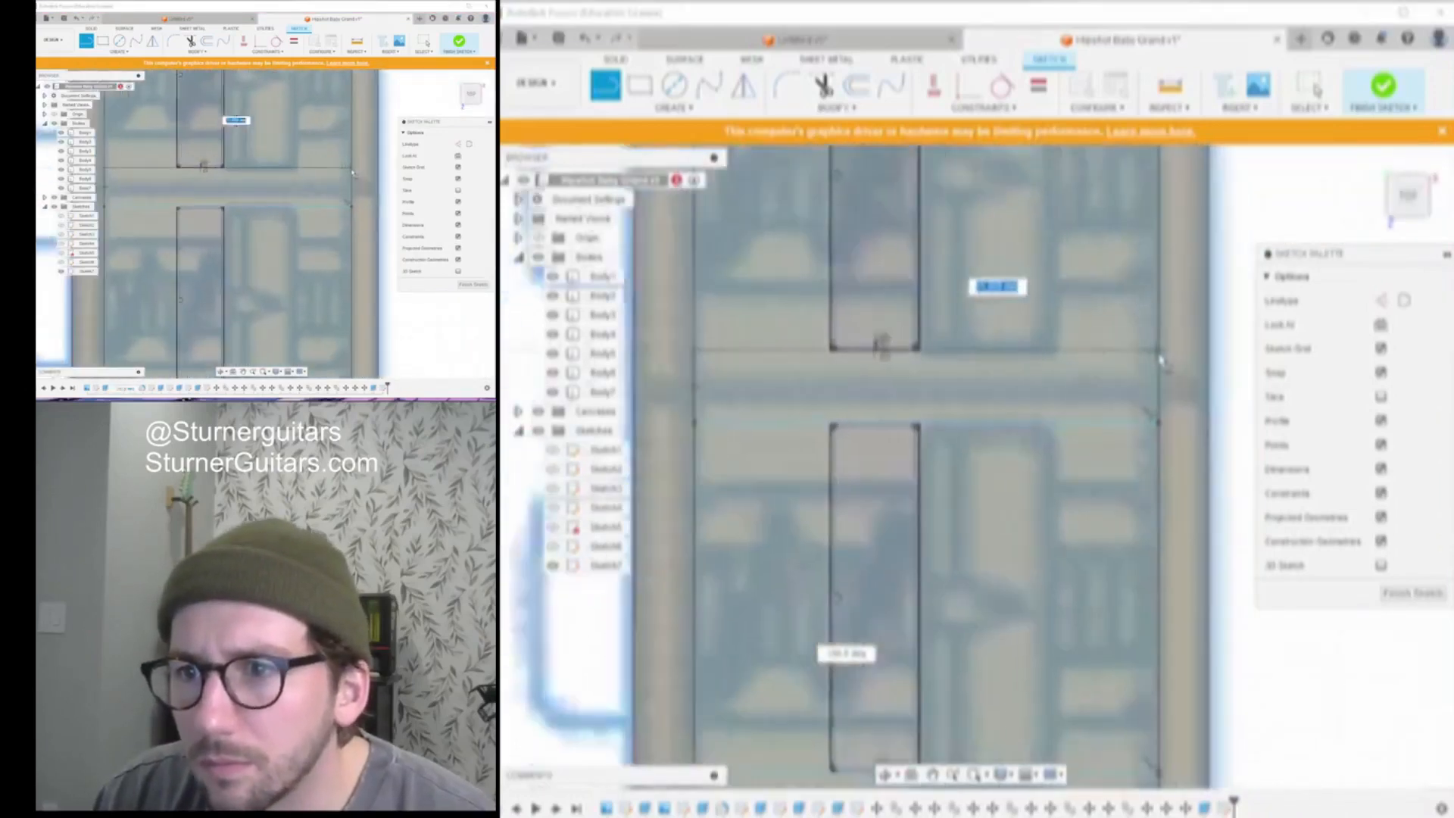
{"action": "left_click", "coordinate": [1162, 351]}
{"action": "left_click", "coordinate": [1161, 431]}
{"action": "middle_click_drag", "start_coordinate": [1162, 431], "coordinate": [1060, 430]}
{"action": "middle_click_drag", "start_coordinate": [1066, 351], "coordinate": [1033, 350]}
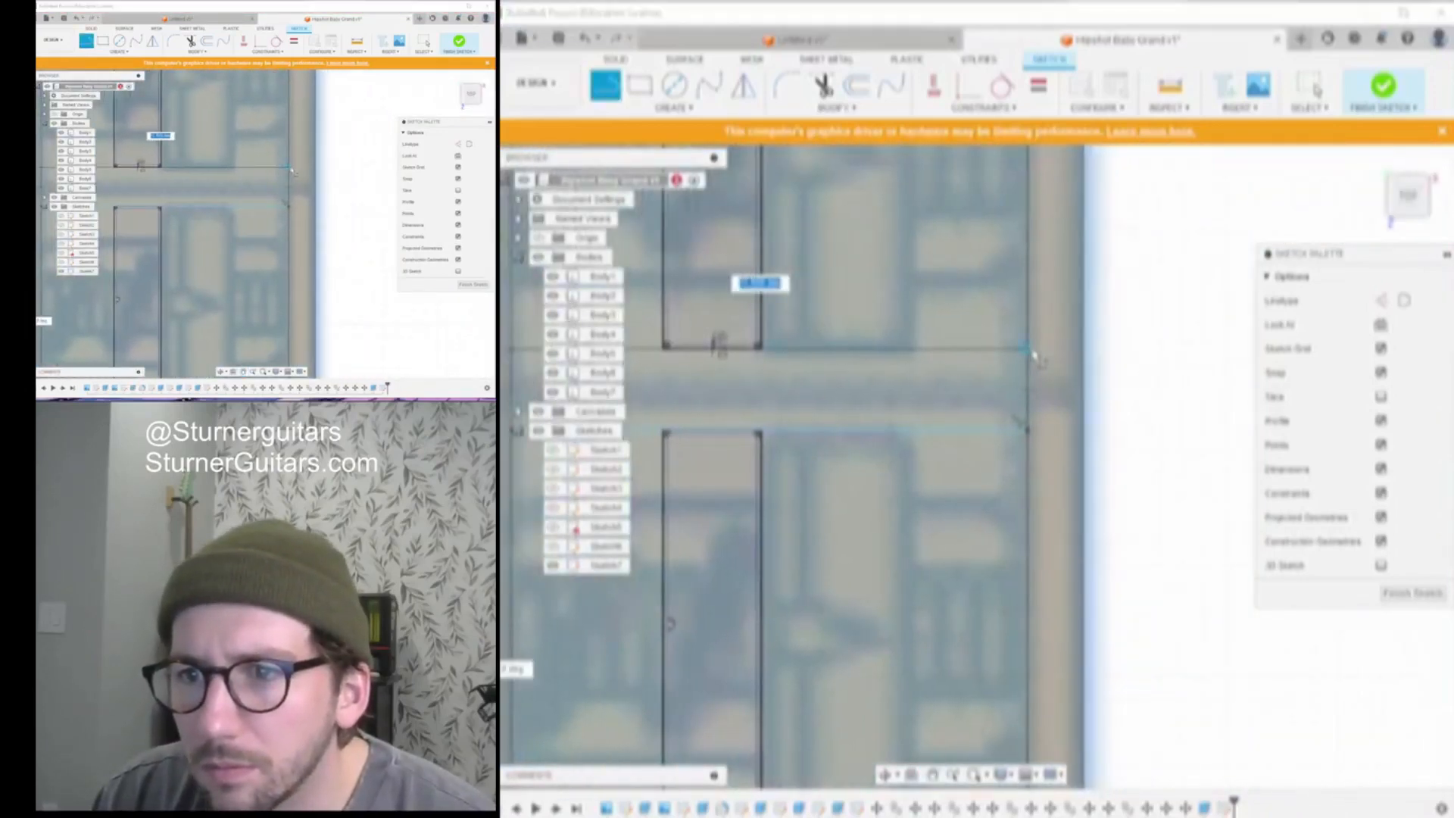
{"action": "scroll", "coordinate": [1041, 356], "scroll_direction": "down", "scroll_amount": 3}
{"action": "scroll", "coordinate": [984, 412], "scroll_direction": "up", "scroll_amount": 4}
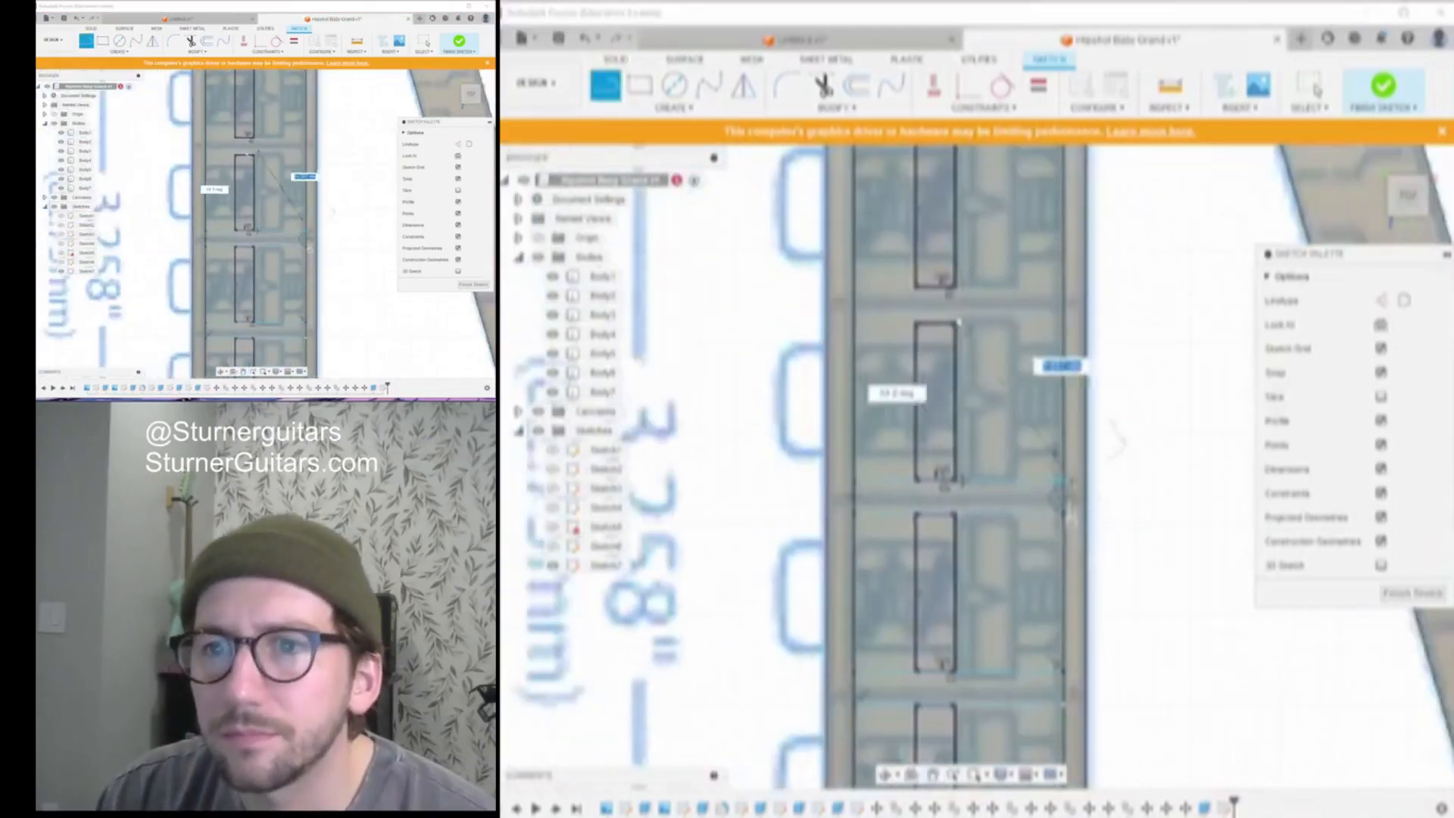
{"action": "key", "text": "Escape"}
Draw the last divider line edge to edge across the final saddle gap
{"action": "scroll", "coordinate": [907, 322], "scroll_direction": "up", "scroll_amount": 2}
{"action": "middle_click_drag", "start_coordinate": [906, 312], "coordinate": [907, 385]}
{"action": "key", "text": "l"}
{"action": "scroll", "coordinate": [906, 383], "scroll_direction": "down", "scroll_amount": 3}
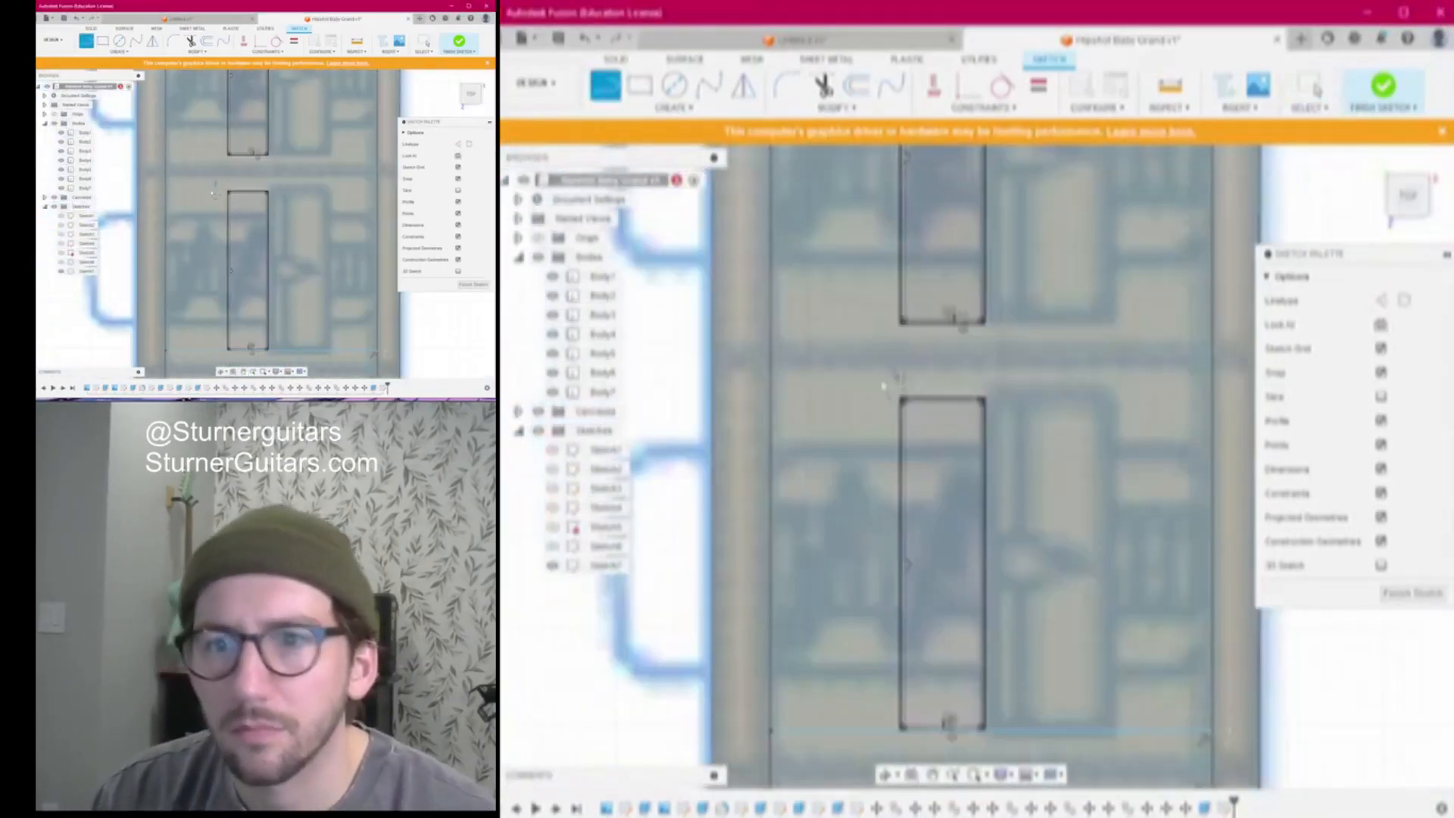
{"action": "left_click", "coordinate": [762, 399]}
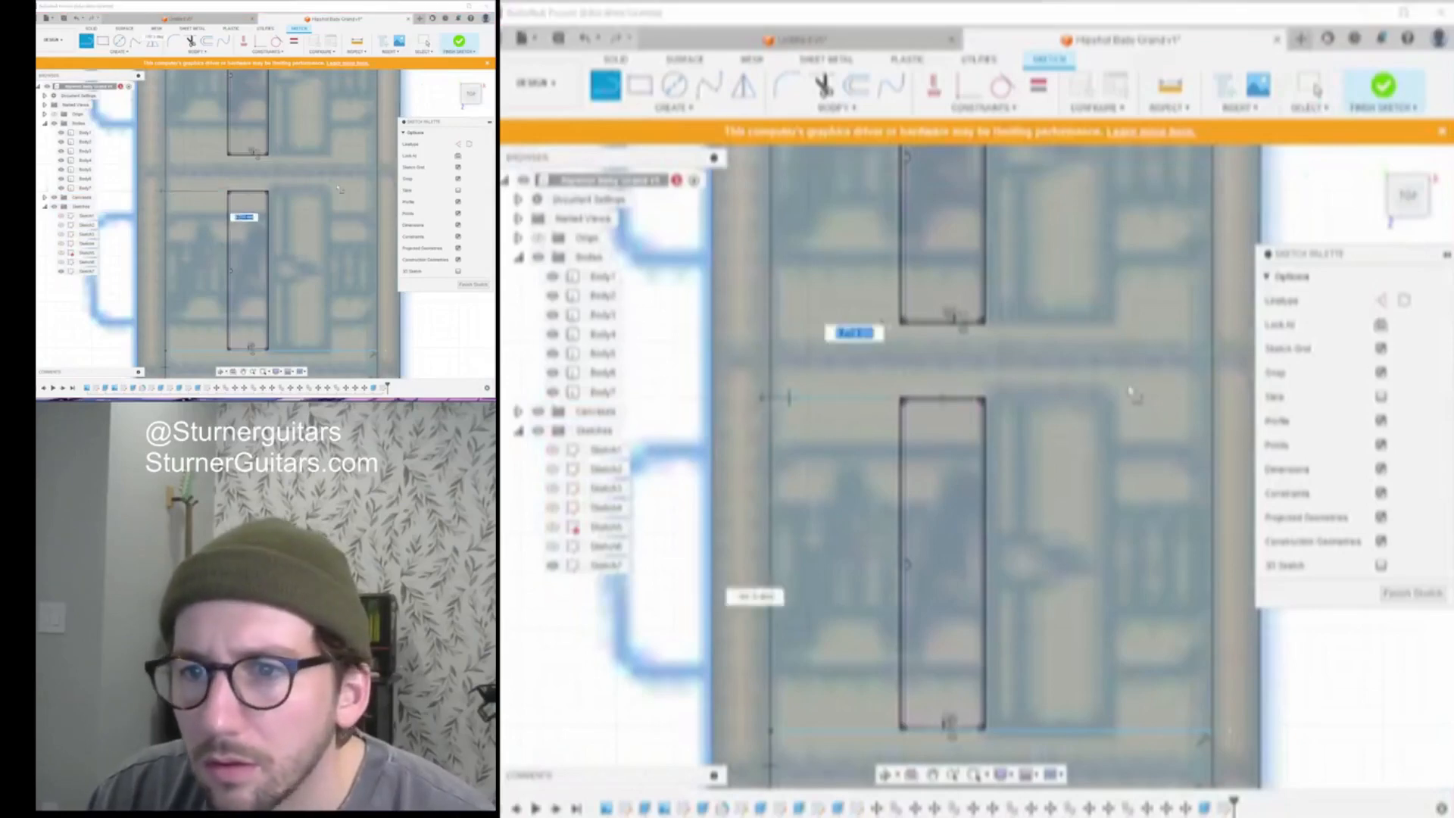
{"action": "left_click", "coordinate": [1223, 407]}
{"action": "key", "text": "Escape"}
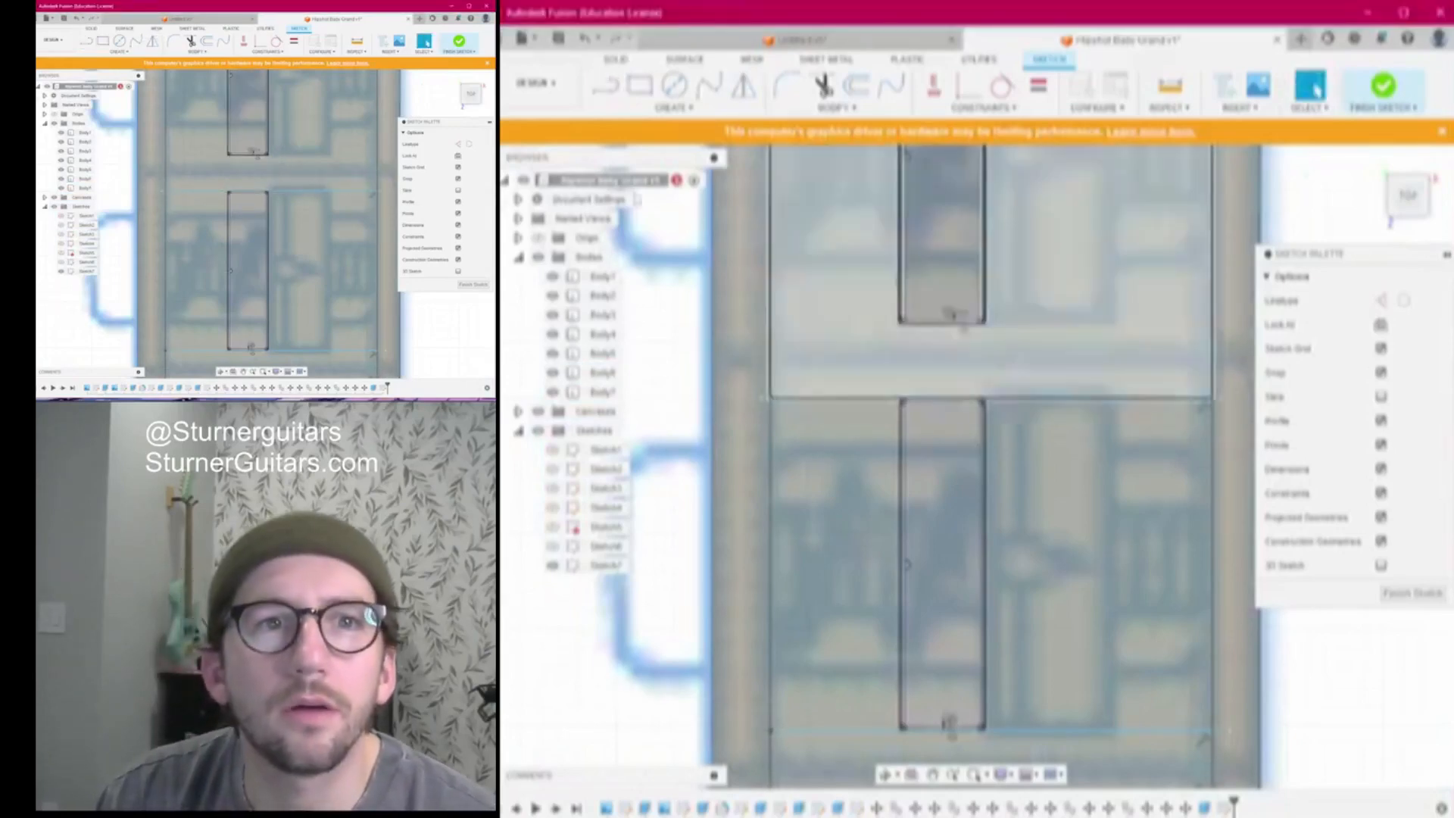
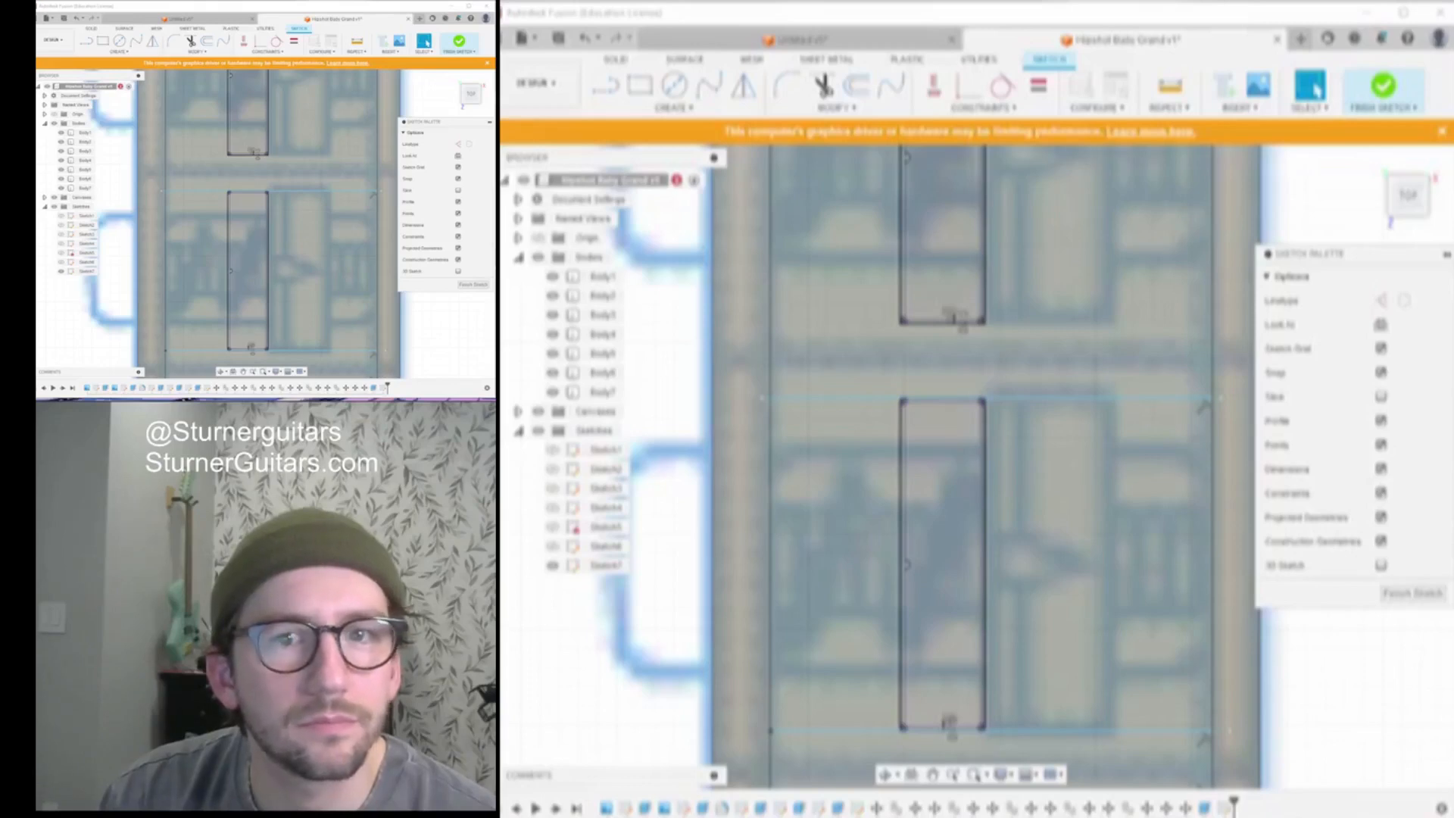
Draw a horizontal line edge to edge across the bridge outline at the first slot end
{"action": "left_click", "coordinate": [533, 380]}
{"action": "left_click", "coordinate": [822, 581]}
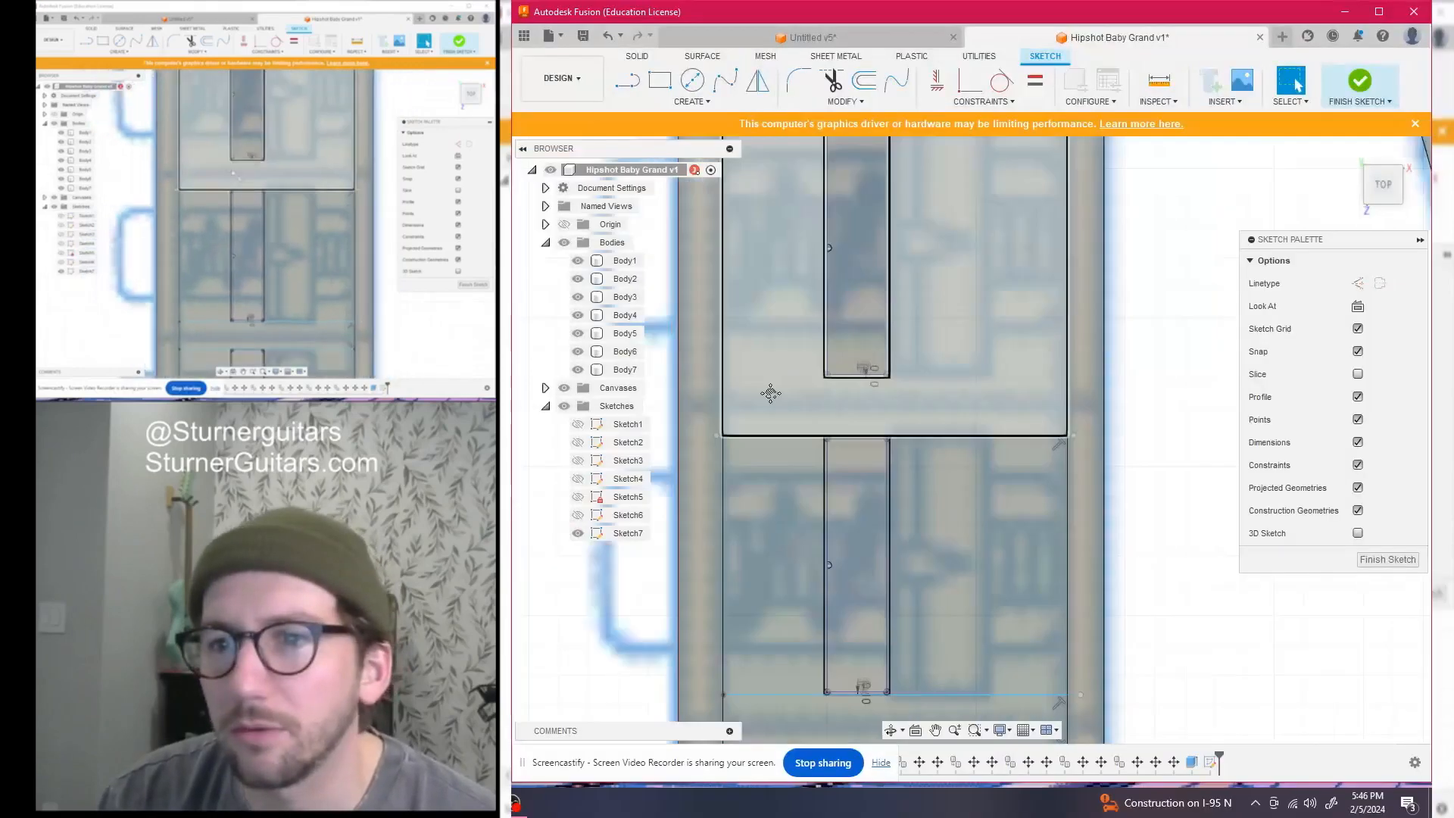
{"action": "middle_click_drag", "start_coordinate": [769, 393], "coordinate": [723, 392]}
{"action": "scroll", "coordinate": [773, 349], "scroll_direction": "up", "scroll_amount": 1}
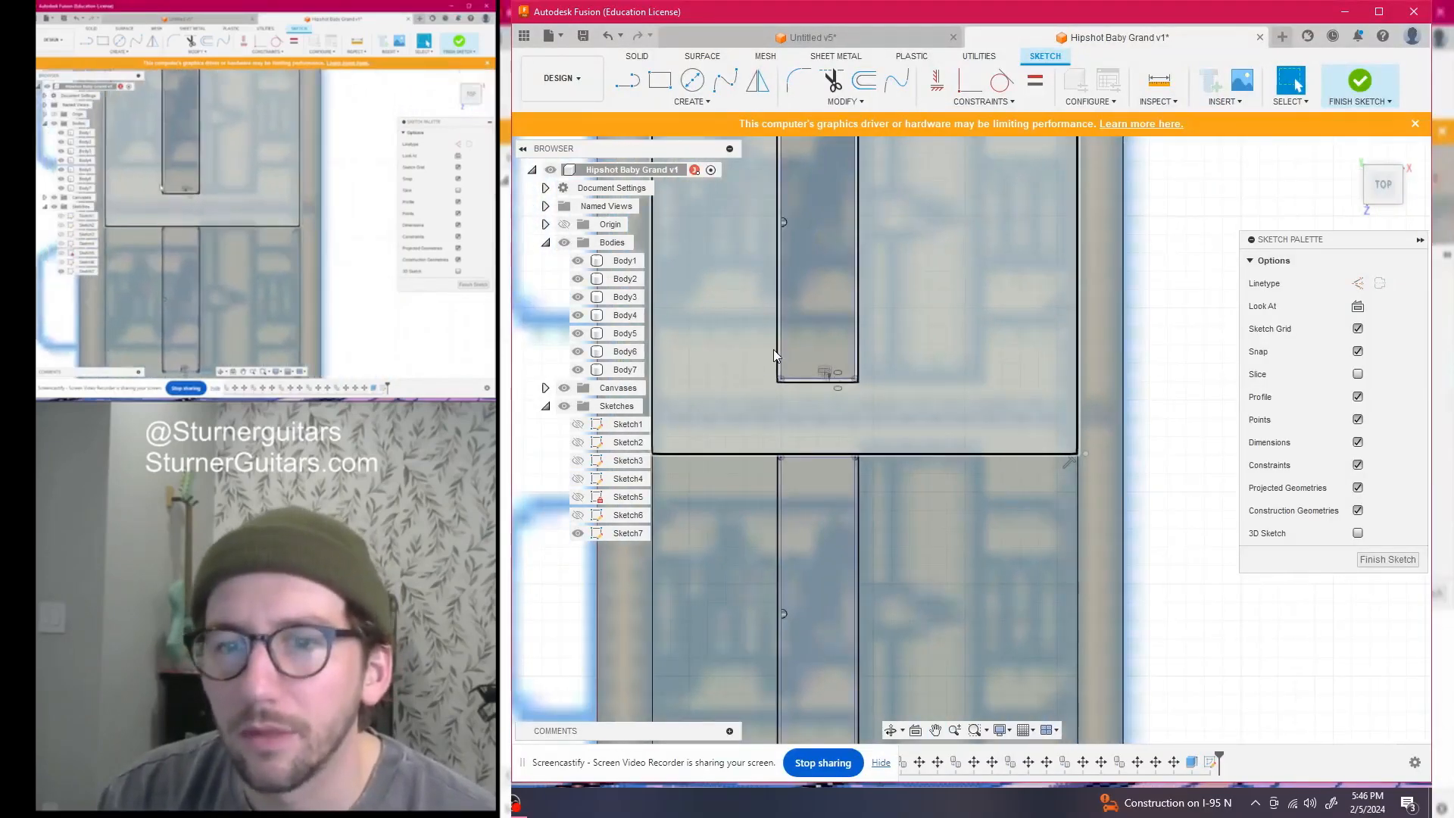
{"action": "key", "text": "l"}
{"action": "scroll", "coordinate": [814, 416], "scroll_direction": "down", "scroll_amount": 2}
{"action": "middle_click_drag", "start_coordinate": [814, 417], "coordinate": [878, 432]}
{"action": "scroll", "coordinate": [874, 422], "scroll_direction": "up", "scroll_amount": 4}
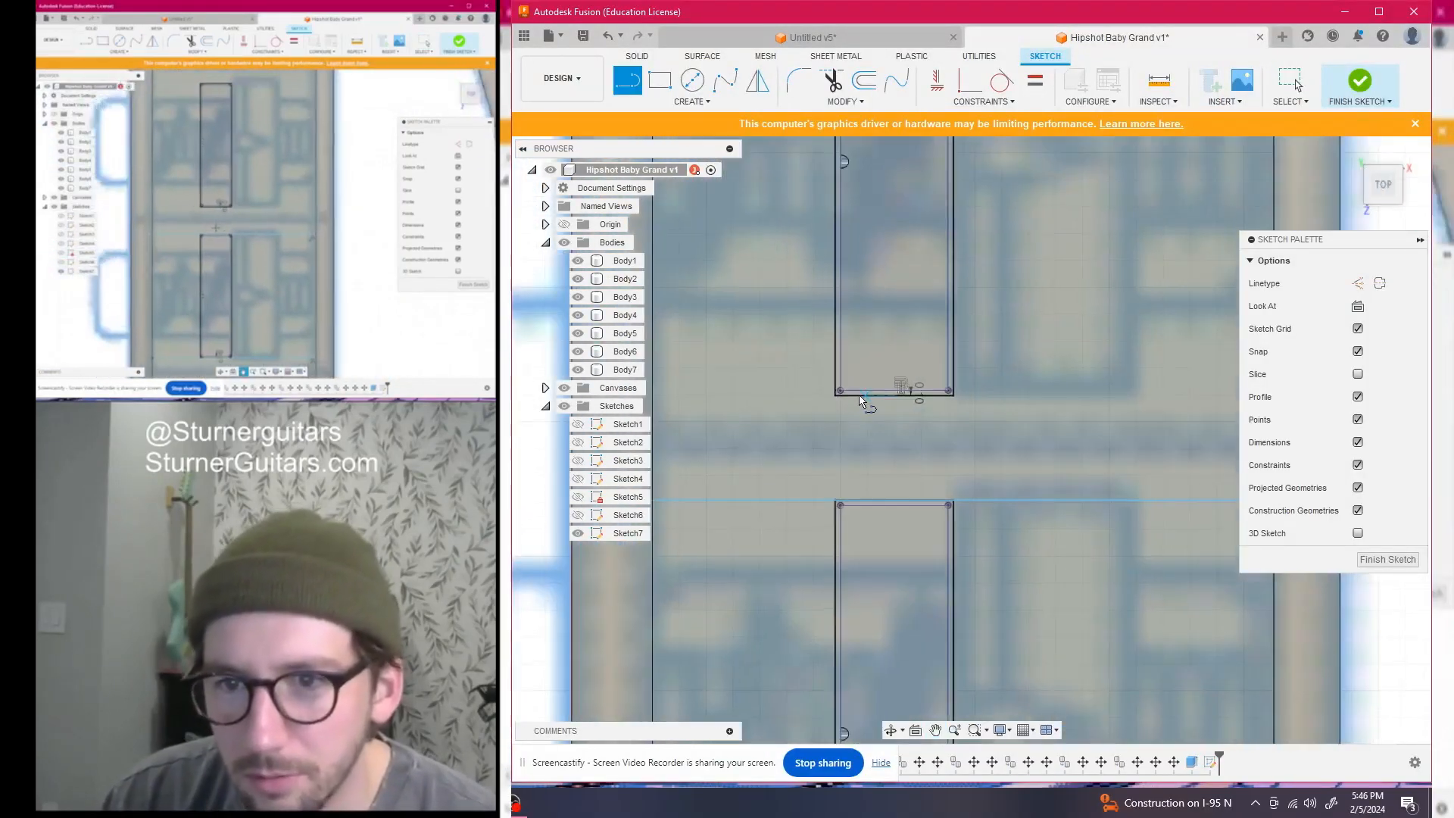
{"action": "middle_click_drag", "start_coordinate": [791, 405], "coordinate": [877, 409]}
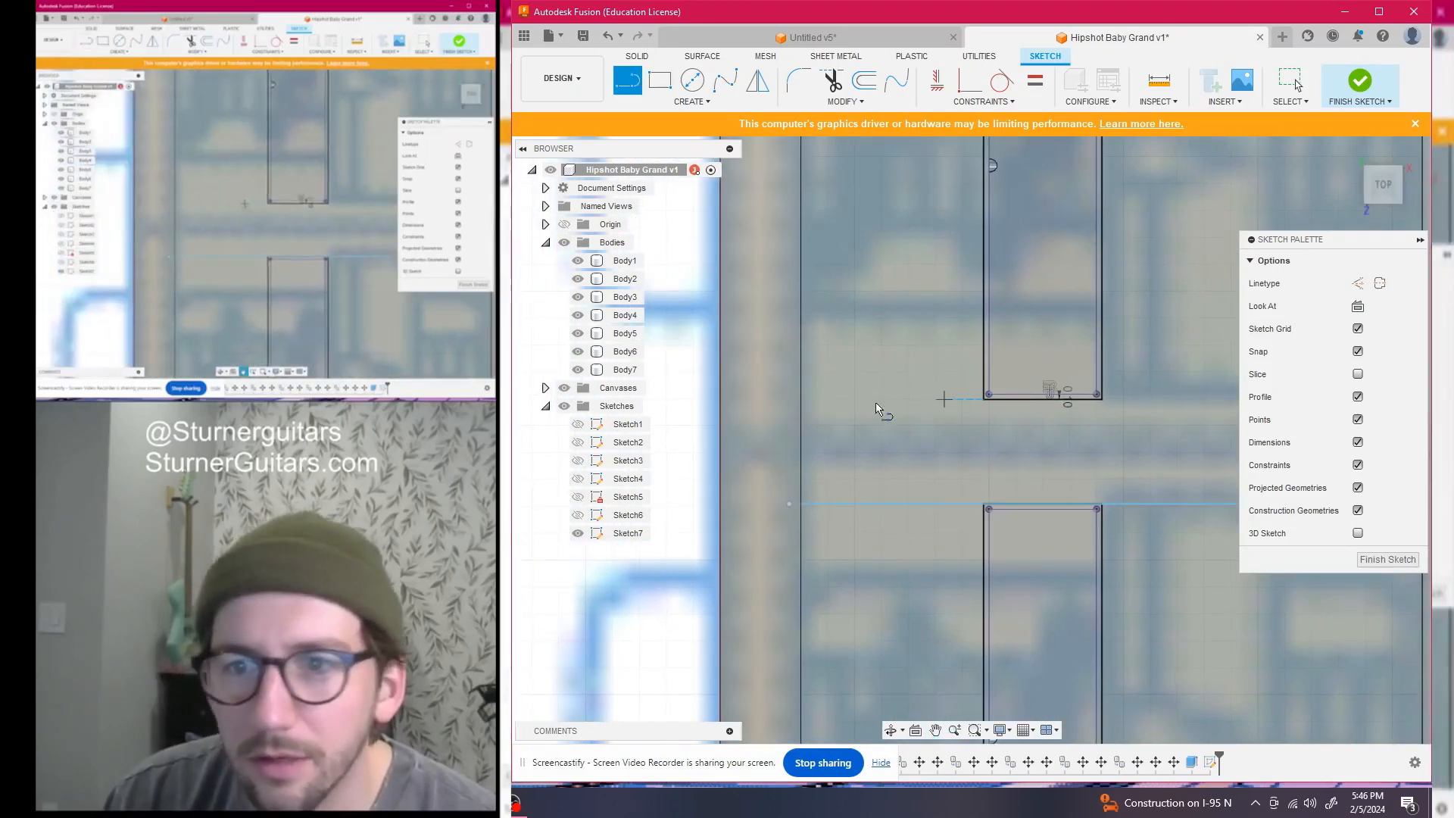
{"action": "left_click", "coordinate": [789, 402]}
{"action": "scroll", "coordinate": [1055, 398], "scroll_direction": "down", "scroll_amount": 2}
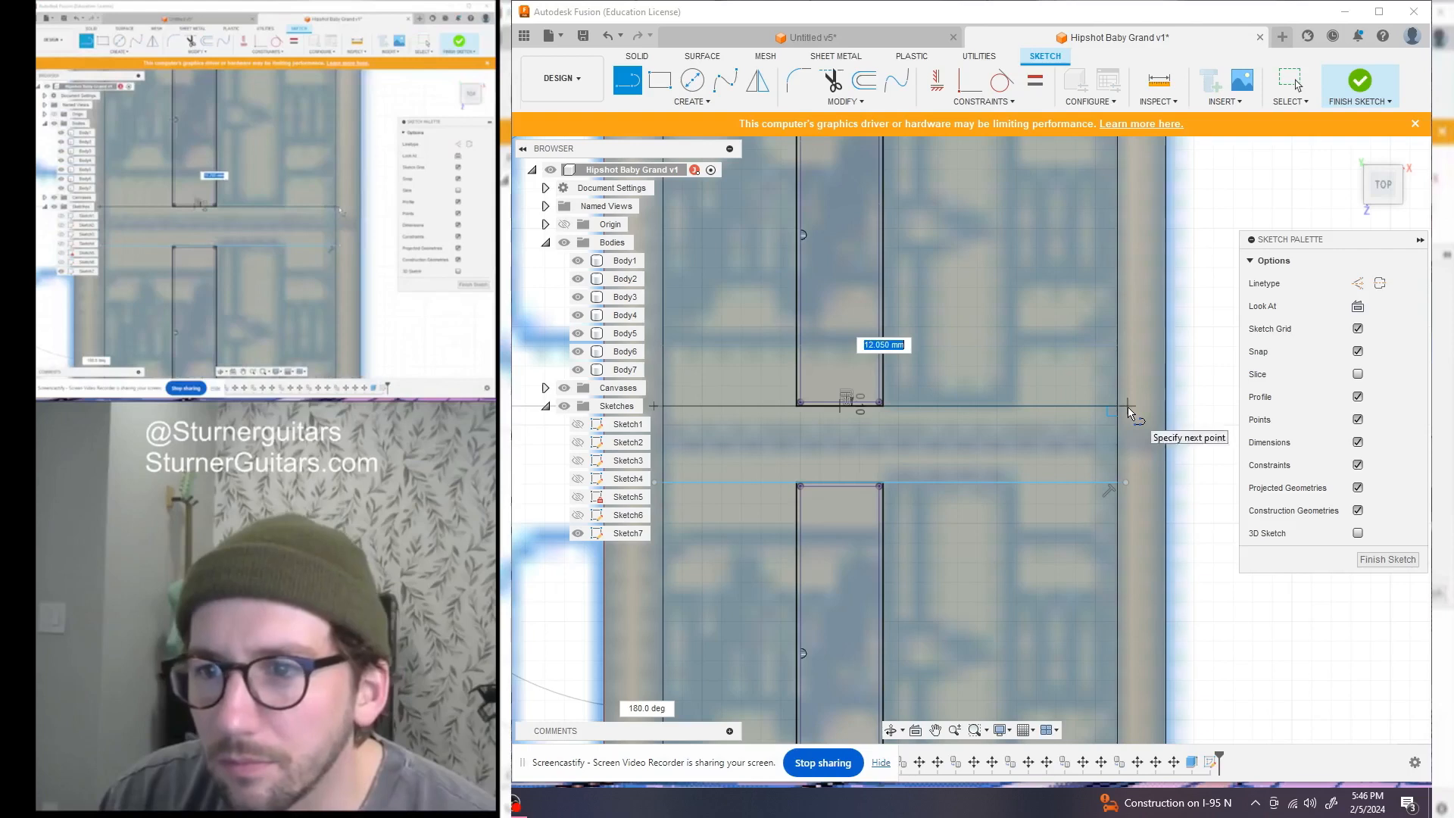
{"action": "left_click", "coordinate": [1127, 408]}
{"action": "scroll", "coordinate": [1127, 407], "scroll_direction": "down", "scroll_amount": 3}
{"action": "middle_click_drag", "start_coordinate": [1094, 399], "coordinate": [1071, 538]}
{"action": "scroll", "coordinate": [915, 334], "scroll_direction": "up", "scroll_amount": 4}
{"action": "key", "text": "Escape"}
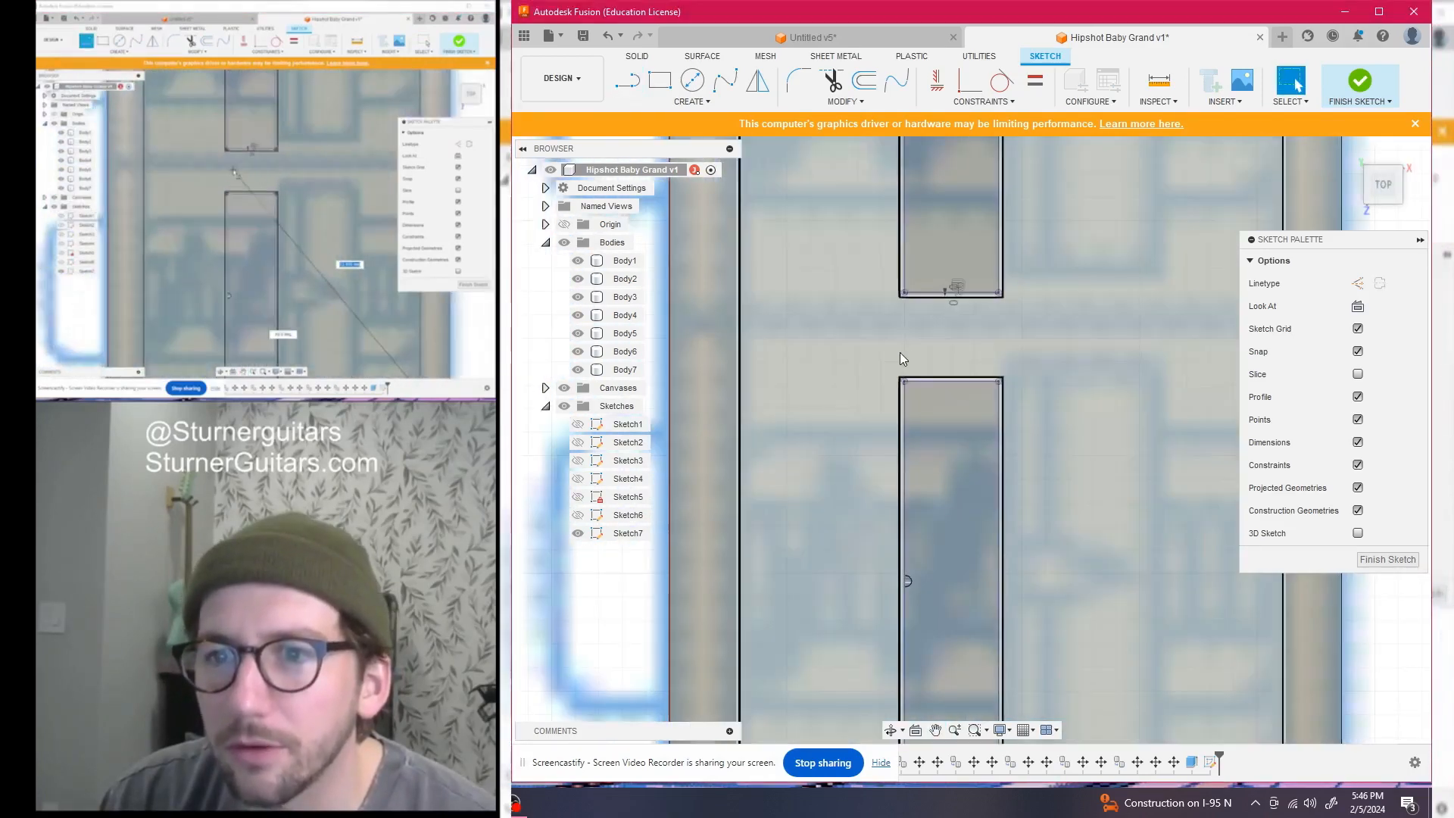
Draw another edge-to-edge horizontal line at the next slot end
{"action": "key", "text": "l"}
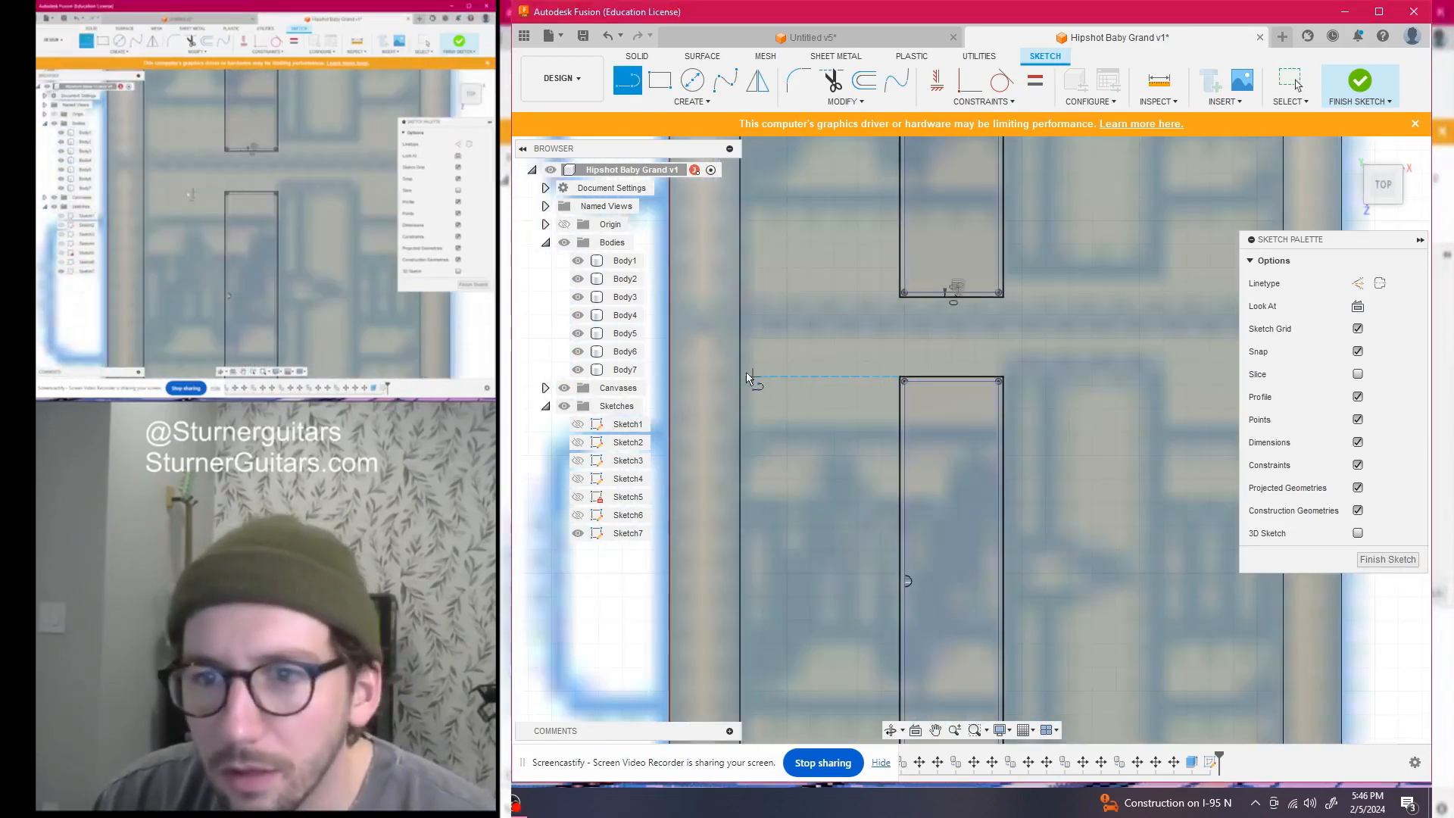
{"action": "left_click", "coordinate": [727, 376]}
{"action": "scroll", "coordinate": [727, 376], "scroll_direction": "down", "scroll_amount": 3}
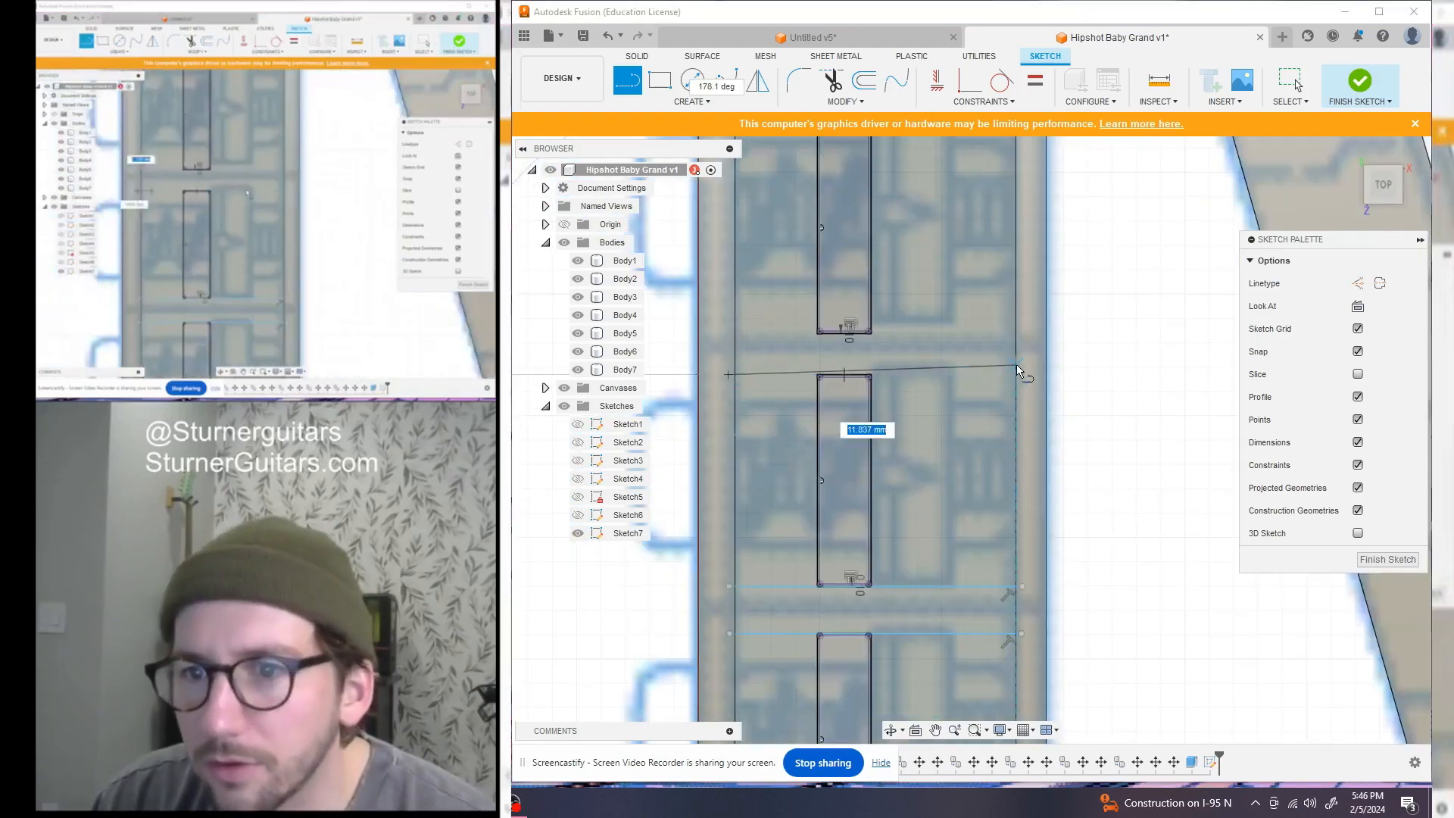
{"action": "scroll", "coordinate": [1023, 382], "scroll_direction": "up", "scroll_amount": 3}
{"action": "left_click", "coordinate": [1027, 383]}
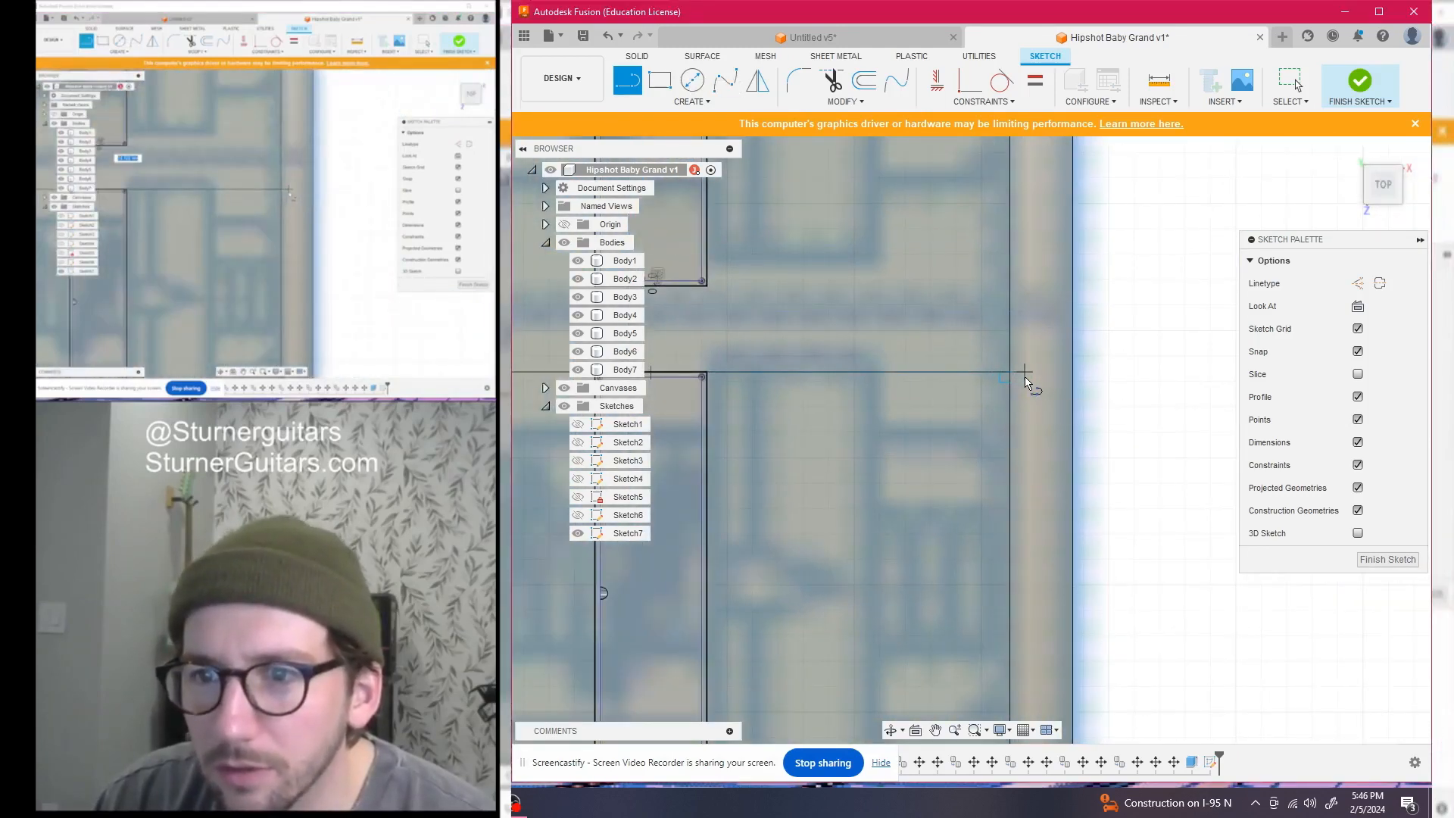
{"action": "scroll", "coordinate": [1019, 409], "scroll_direction": "down", "scroll_amount": 3}
{"action": "scroll", "coordinate": [1011, 434], "scroll_direction": "up", "scroll_amount": 3}
{"action": "key", "text": "Escape"}
Draw the last edge-to-edge line across the following slot gap
{"action": "scroll", "coordinate": [875, 384], "scroll_direction": "up", "scroll_amount": 4}
{"action": "middle_click_drag", "start_coordinate": [867, 389], "coordinate": [784, 413]}
{"action": "key", "text": "l"}
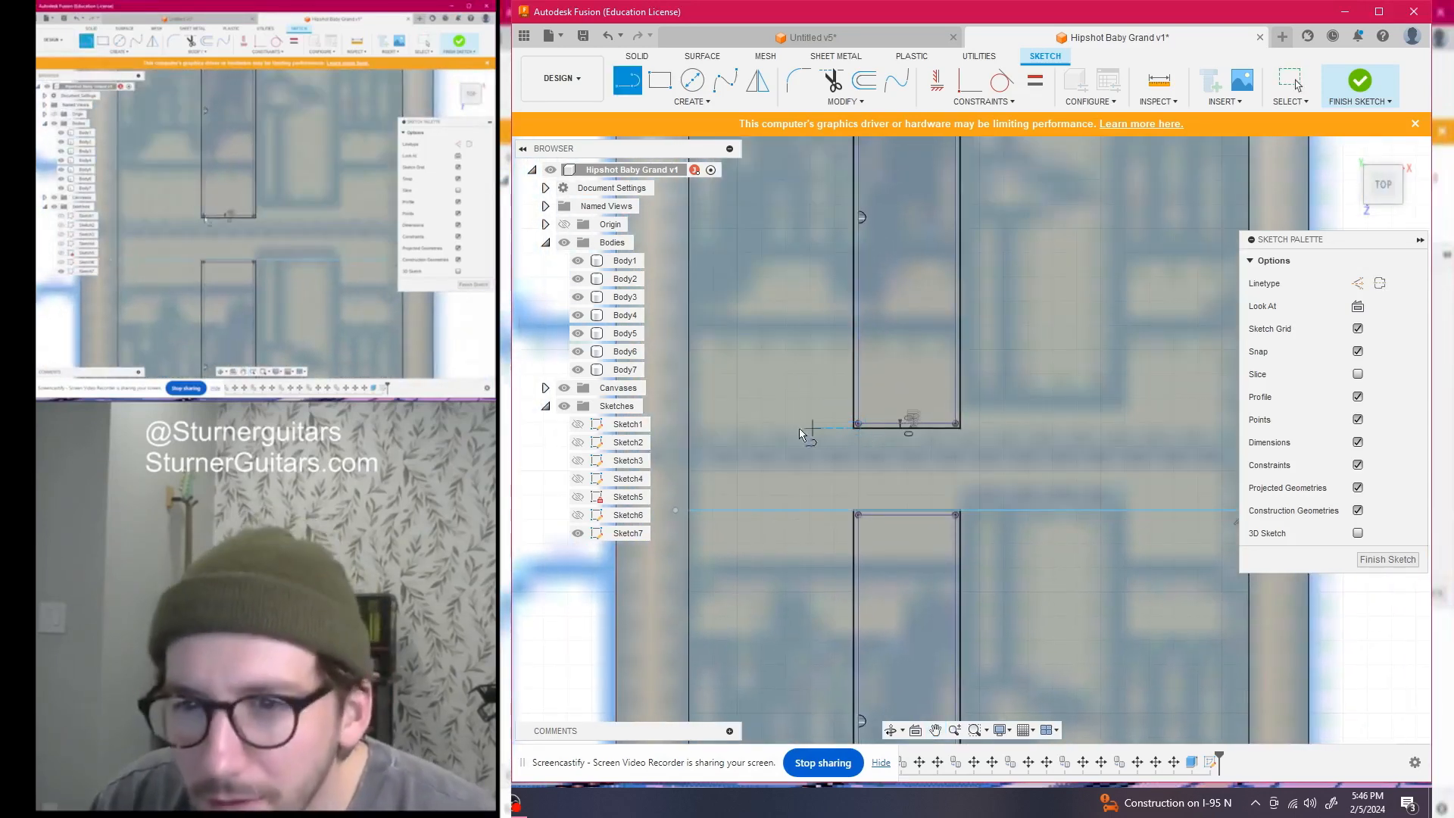
{"action": "left_click", "coordinate": [677, 432]}
{"action": "scroll", "coordinate": [1018, 431], "scroll_direction": "down", "scroll_amount": 3}
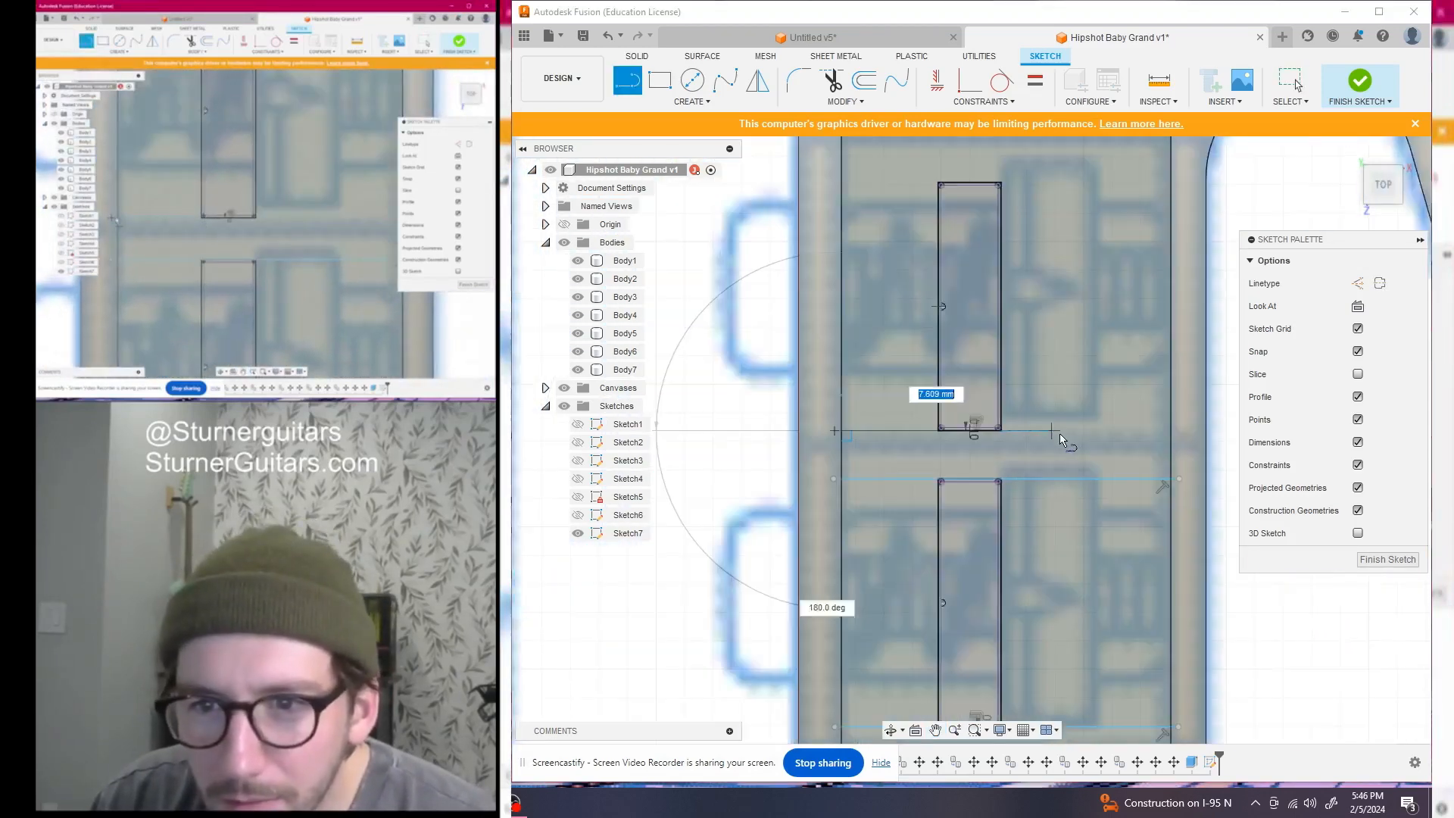
{"action": "middle_click_drag", "start_coordinate": [1055, 432], "coordinate": [850, 432]}
{"action": "left_click", "coordinate": [974, 433]}
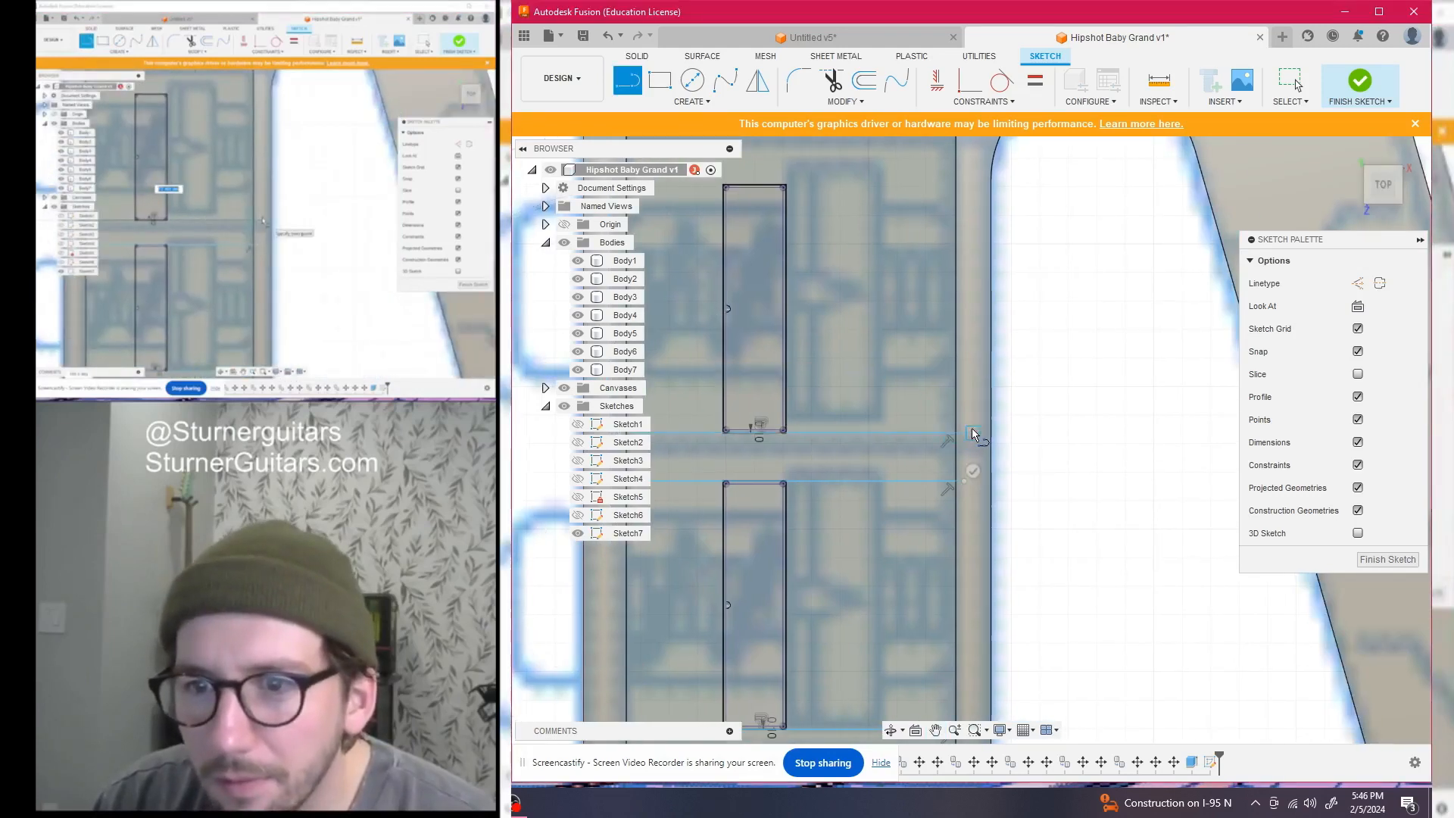
{"action": "scroll", "coordinate": [977, 430], "scroll_direction": "down", "scroll_amount": 3}
{"action": "key", "text": "Escape"}
{"action": "middle_click_drag", "start_coordinate": [1029, 704], "coordinate": [1004, 462]}
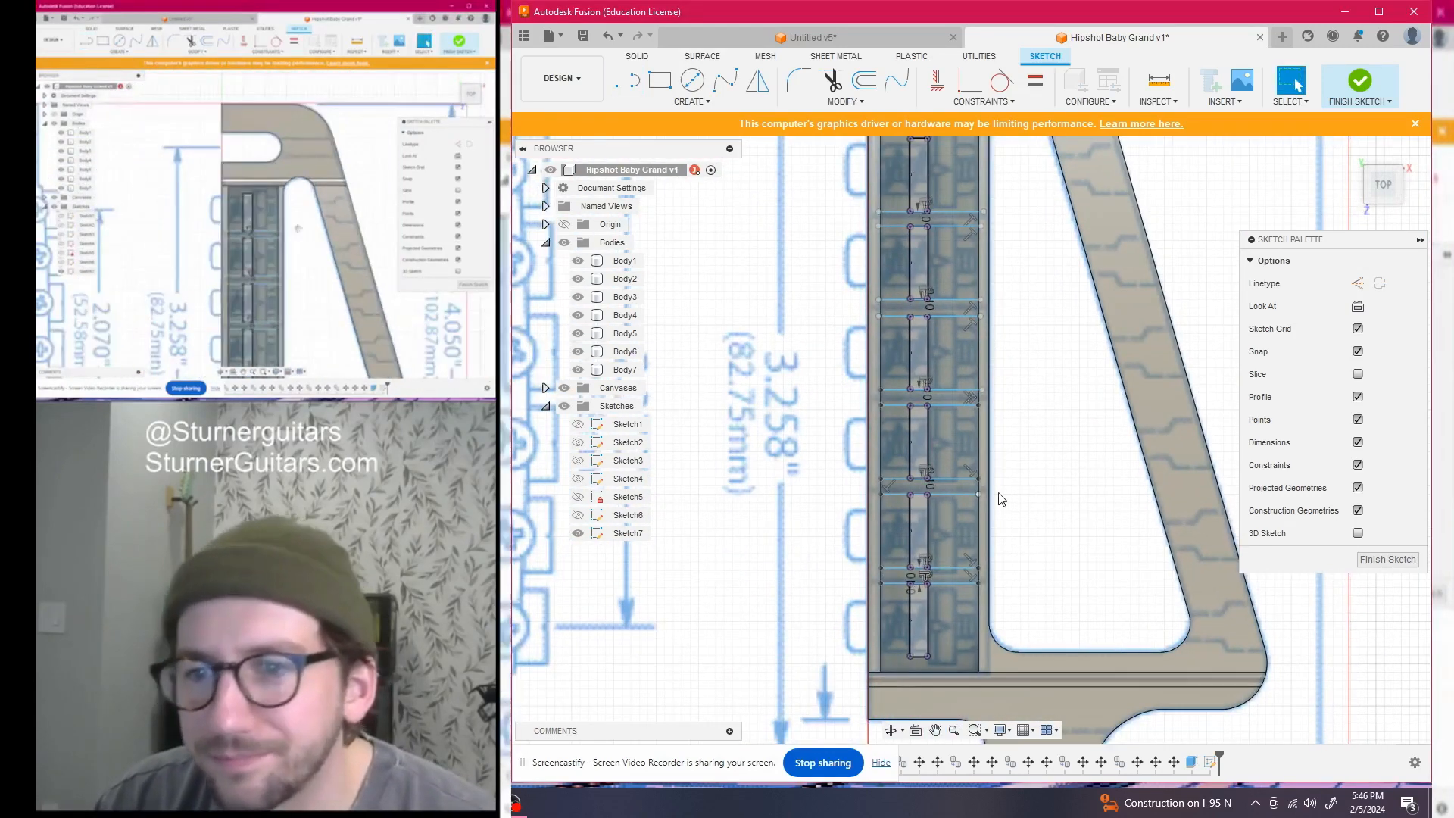
Extrude the five strips between the saddle slots 5 mm, joining them to the bridge body
{"action": "key", "text": "e"}
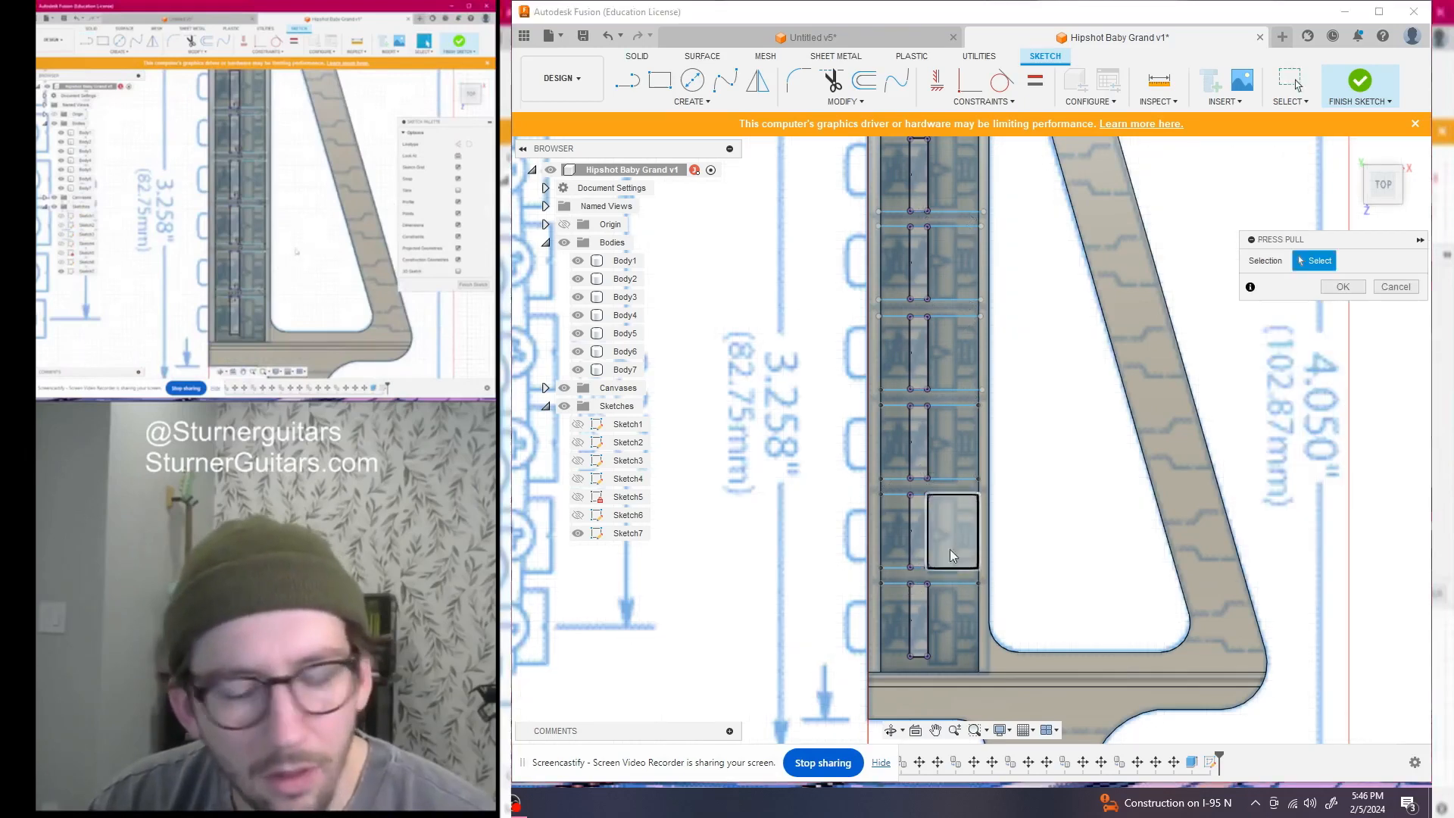
{"action": "left_click", "coordinate": [947, 576]}
{"action": "left_click", "coordinate": [967, 491]}
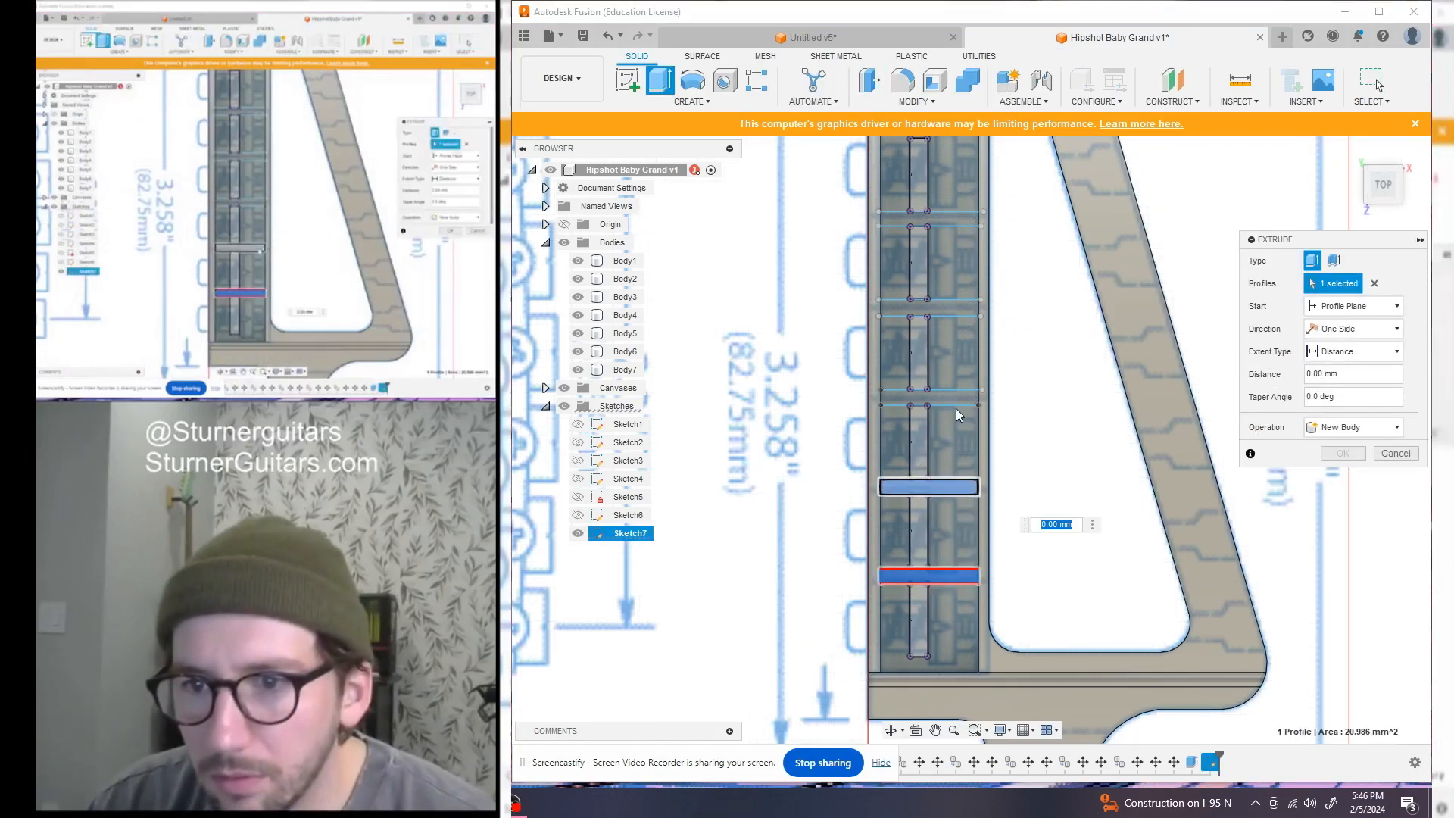
{"action": "left_click", "coordinate": [952, 305]}
{"action": "left_click", "coordinate": [953, 220]}
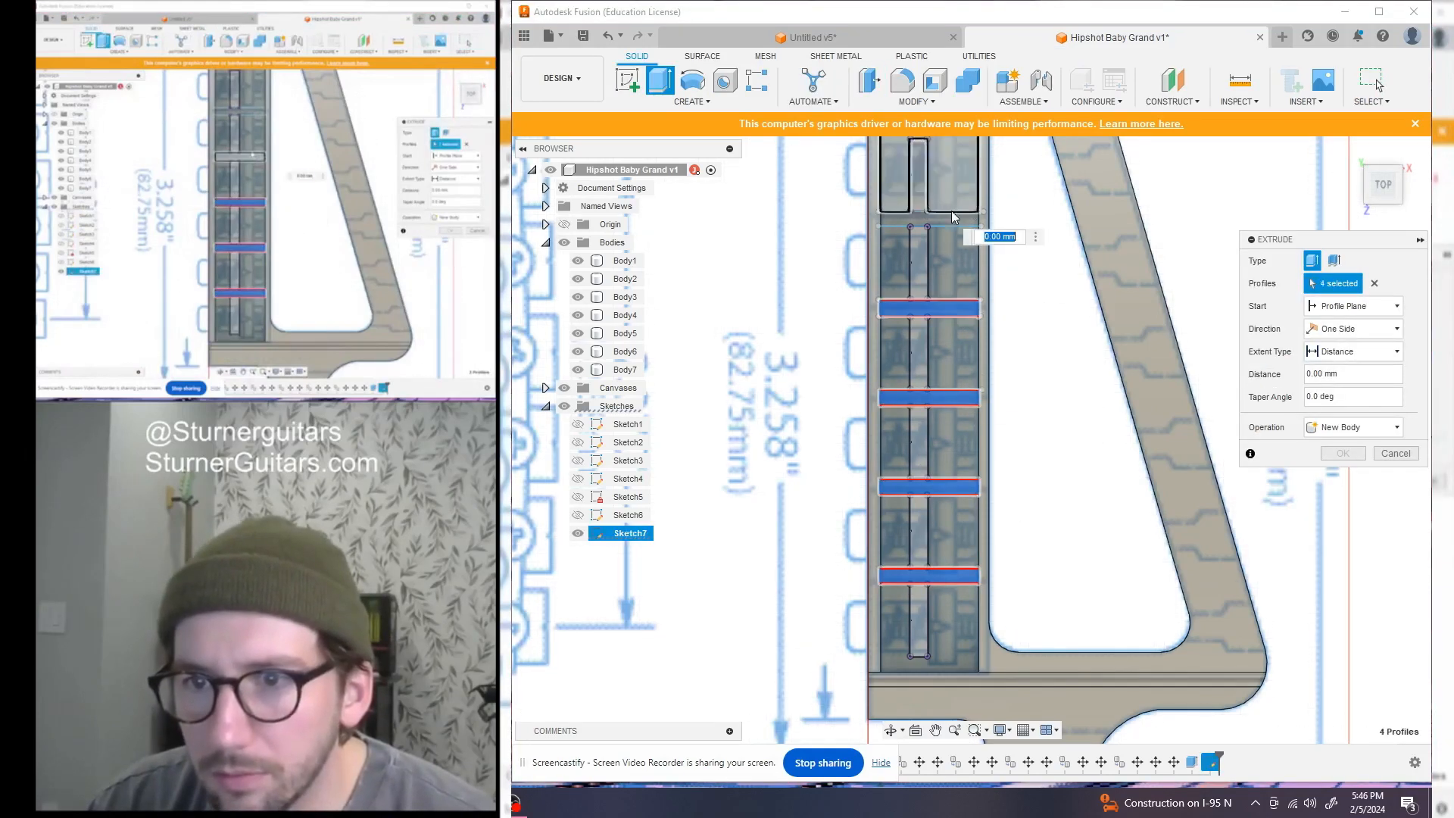
{"action": "scroll", "coordinate": [953, 318], "scroll_direction": "down", "scroll_amount": 3}
{"action": "middle_click_drag", "start_coordinate": [948, 380], "coordinate": [952, 465]}
{"action": "left_click_drag", "start_coordinate": [1384, 191], "coordinate": [1418, 135]}
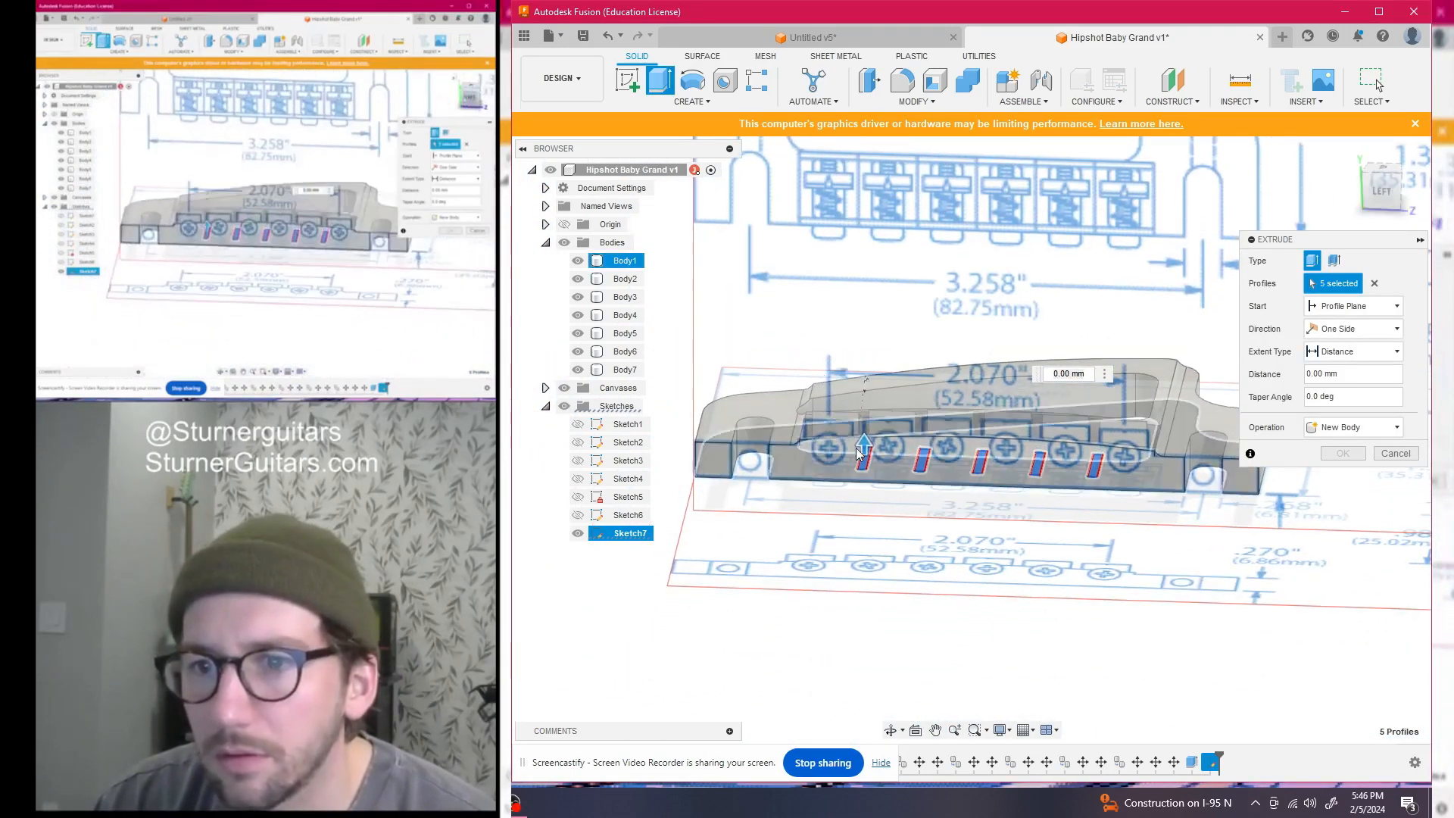
{"action": "scroll", "coordinate": [870, 461], "scroll_direction": "up", "scroll_amount": 6}
{"action": "left_click", "coordinate": [1381, 191]}
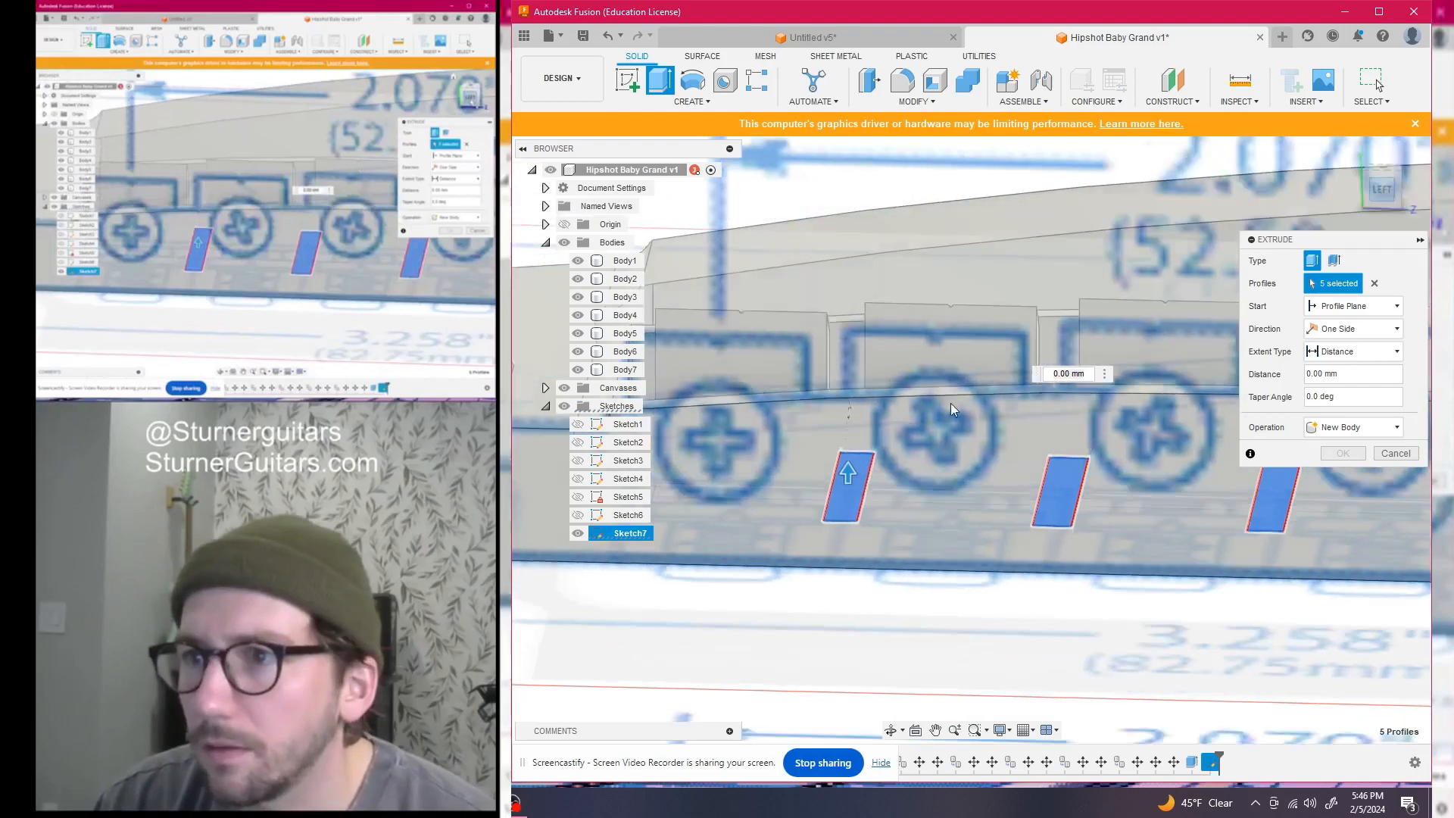
{"action": "left_click_drag", "start_coordinate": [853, 455], "coordinate": [873, 349]}
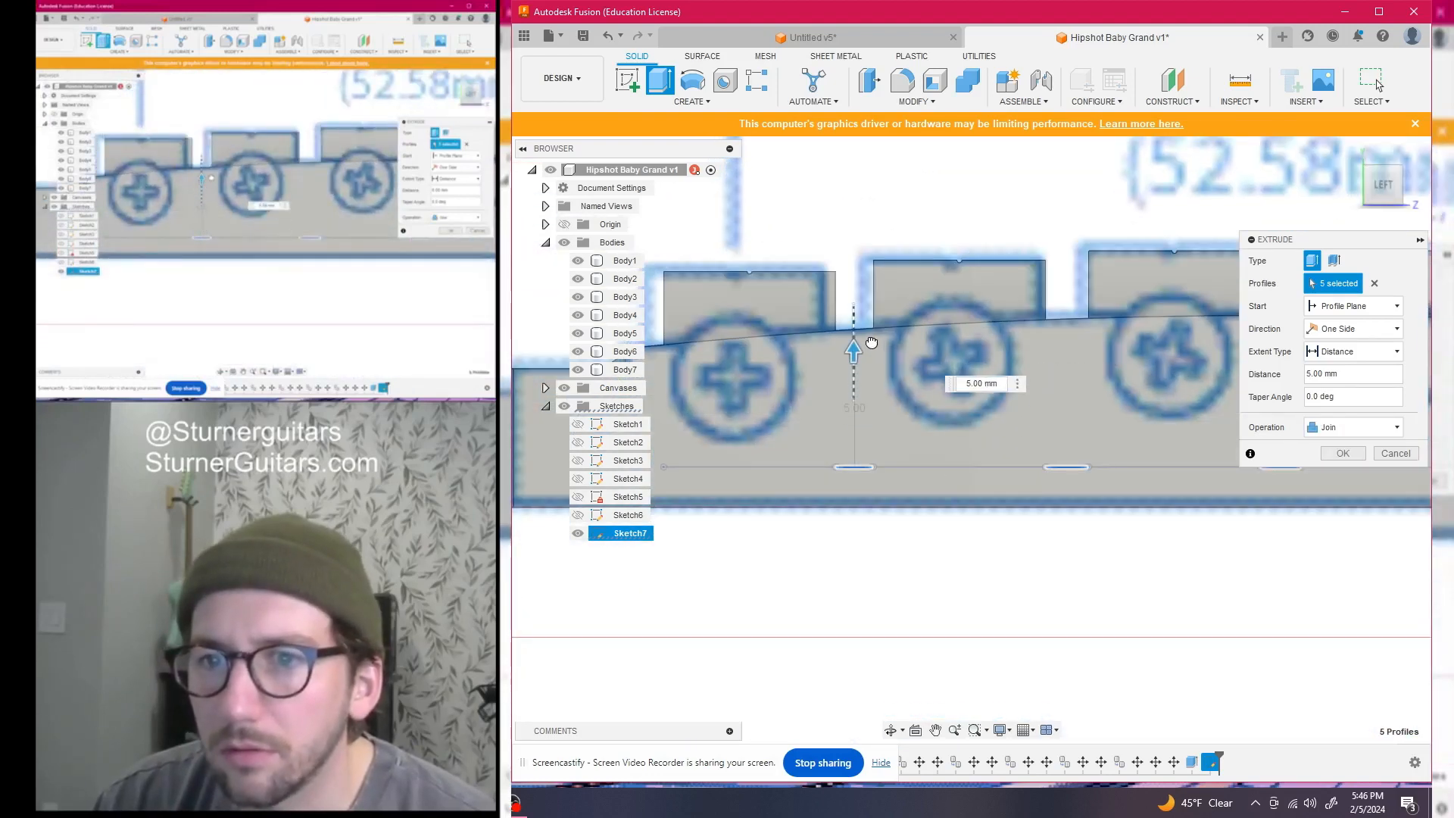
{"action": "left_click", "coordinate": [1342, 453]}
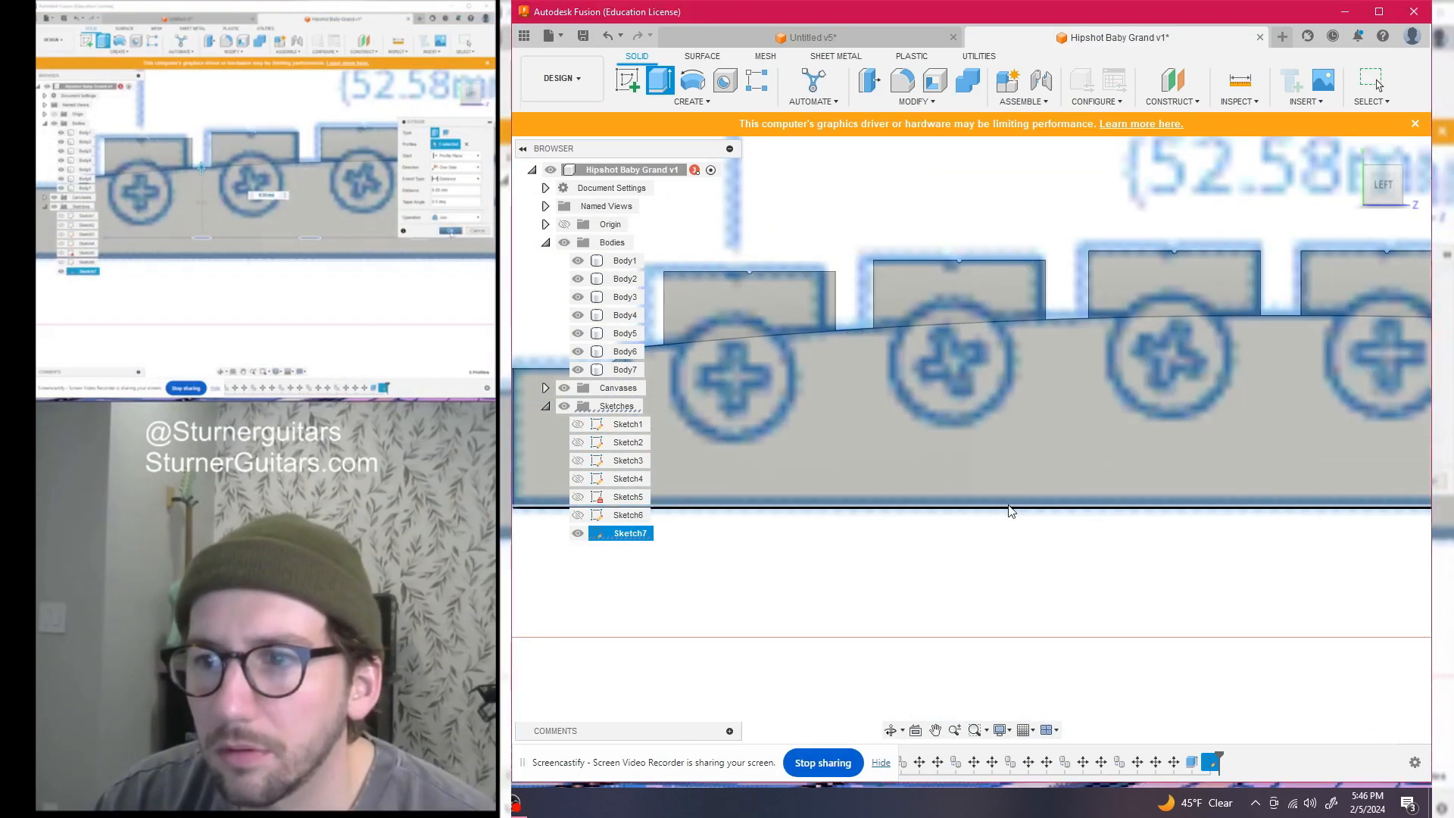
{"action": "scroll", "coordinate": [979, 500], "scroll_direction": "down", "scroll_amount": 3}
{"action": "scroll", "coordinate": [979, 500], "scroll_direction": "down", "scroll_amount": 3}
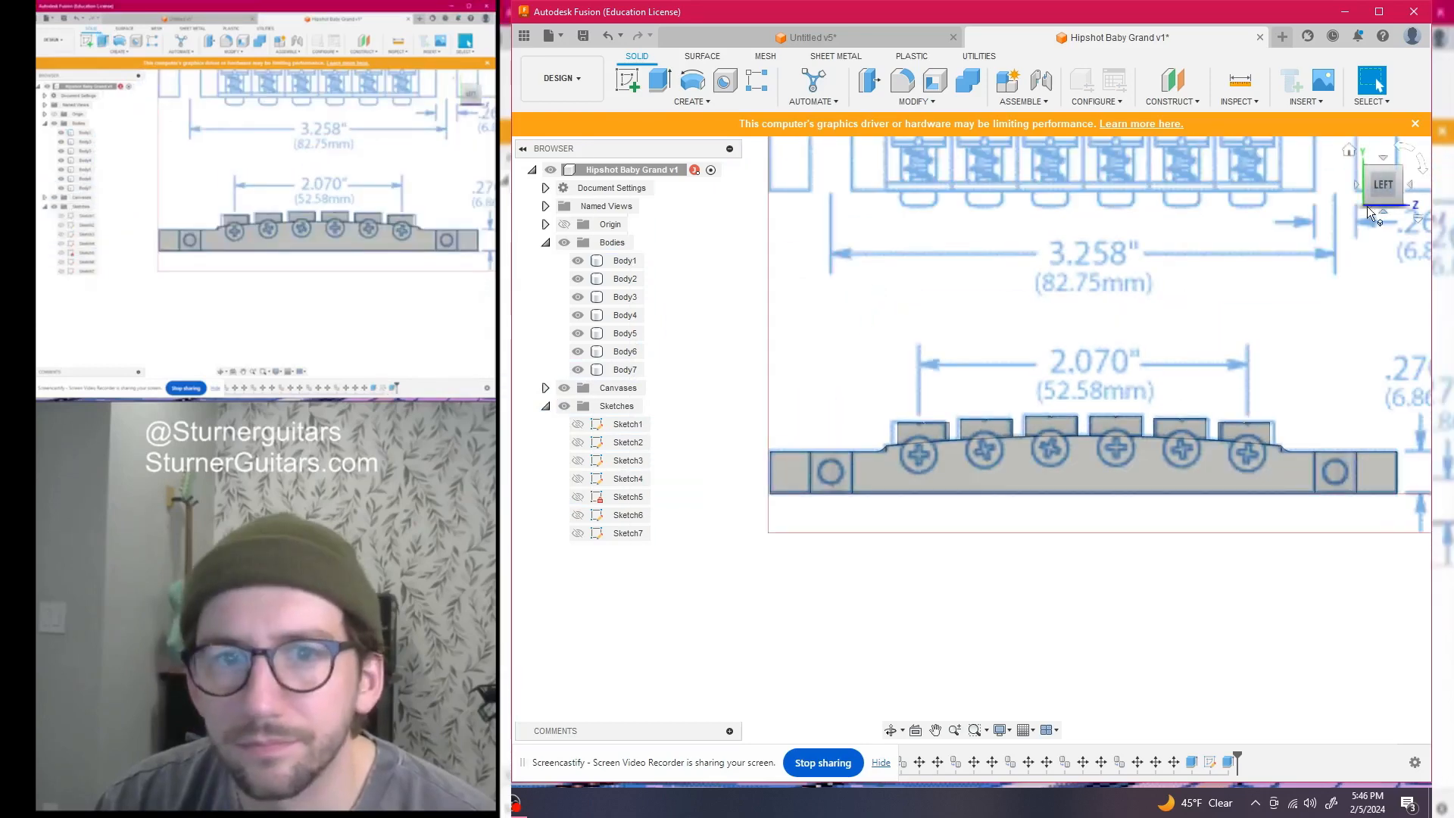
Hide the blueprint canvas and orbit around the finished bridge body
{"action": "left_click_drag", "start_coordinate": [1379, 201], "coordinate": [1189, 277]}
{"action": "left_click", "coordinate": [1402, 188]}
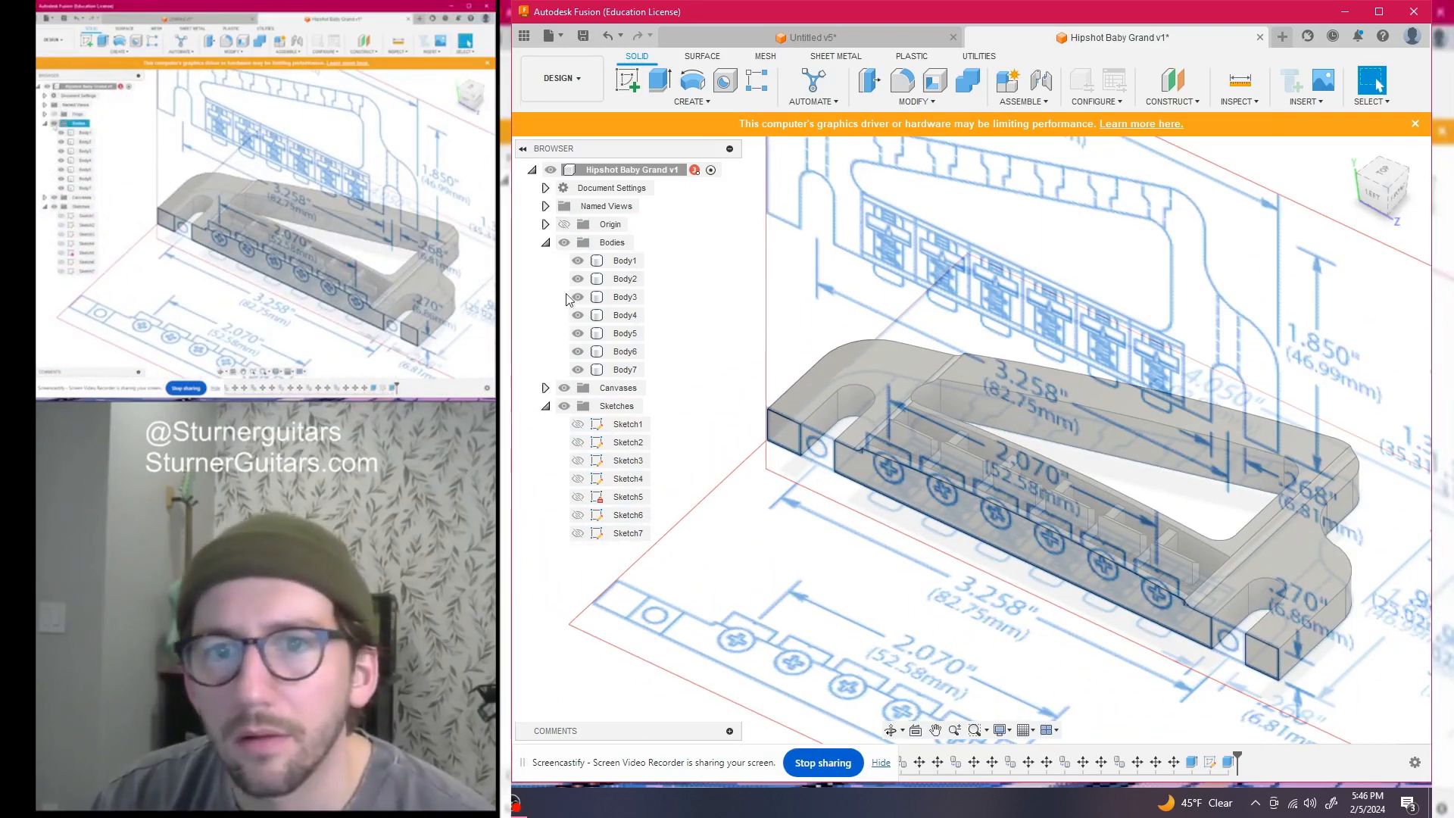
{"action": "left_click", "coordinate": [565, 388]}
{"action": "left_click", "coordinate": [1383, 196]}
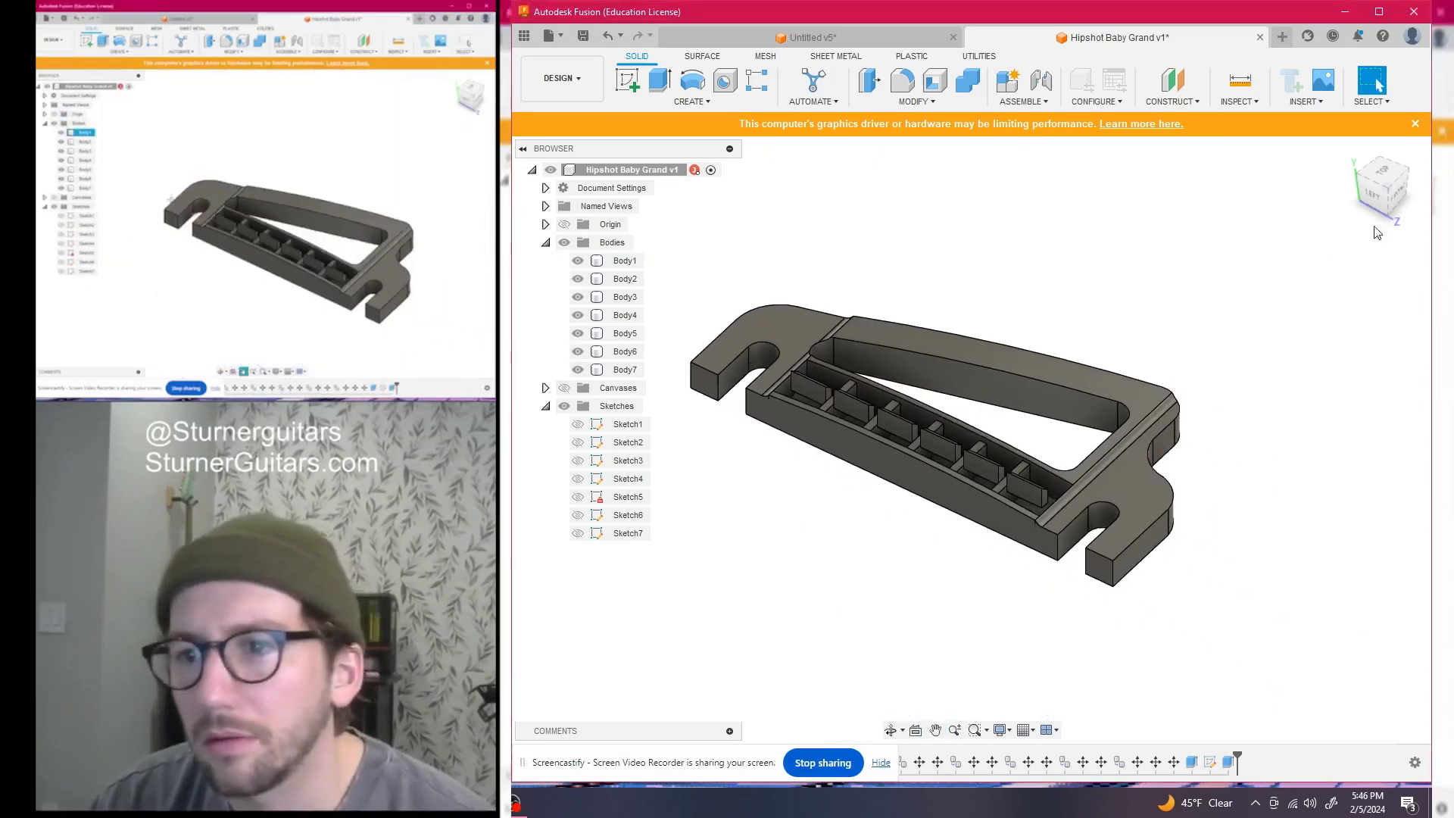
{"action": "mouse_move", "coordinate": [1383, 196]}
{"action": "left_mouse_down"}
{"action": "mouse_move", "coordinate": [1369, 220]}
{"action": "mouse_move", "coordinate": [1311, 230]}
{"action": "mouse_move", "coordinate": [1287, 184]}
{"action": "mouse_move", "coordinate": [1212, 202]}
{"action": "mouse_move", "coordinate": [1238, 230]}
{"action": "mouse_move", "coordinate": [1298, 235]}
{"action": "mouse_move", "coordinate": [1337, 205]}
{"action": "mouse_move", "coordinate": [1391, 195]}
{"action": "mouse_move", "coordinate": [1424, 160]}
{"action": "mouse_move", "coordinate": [1432, 183]}
{"action": "left_mouse_up"}
{"action": "scroll", "coordinate": [1152, 283], "scroll_direction": "down", "scroll_amount": 2}
{"action": "middle_click_drag", "start_coordinate": [1154, 280], "coordinate": [1202, 234]}
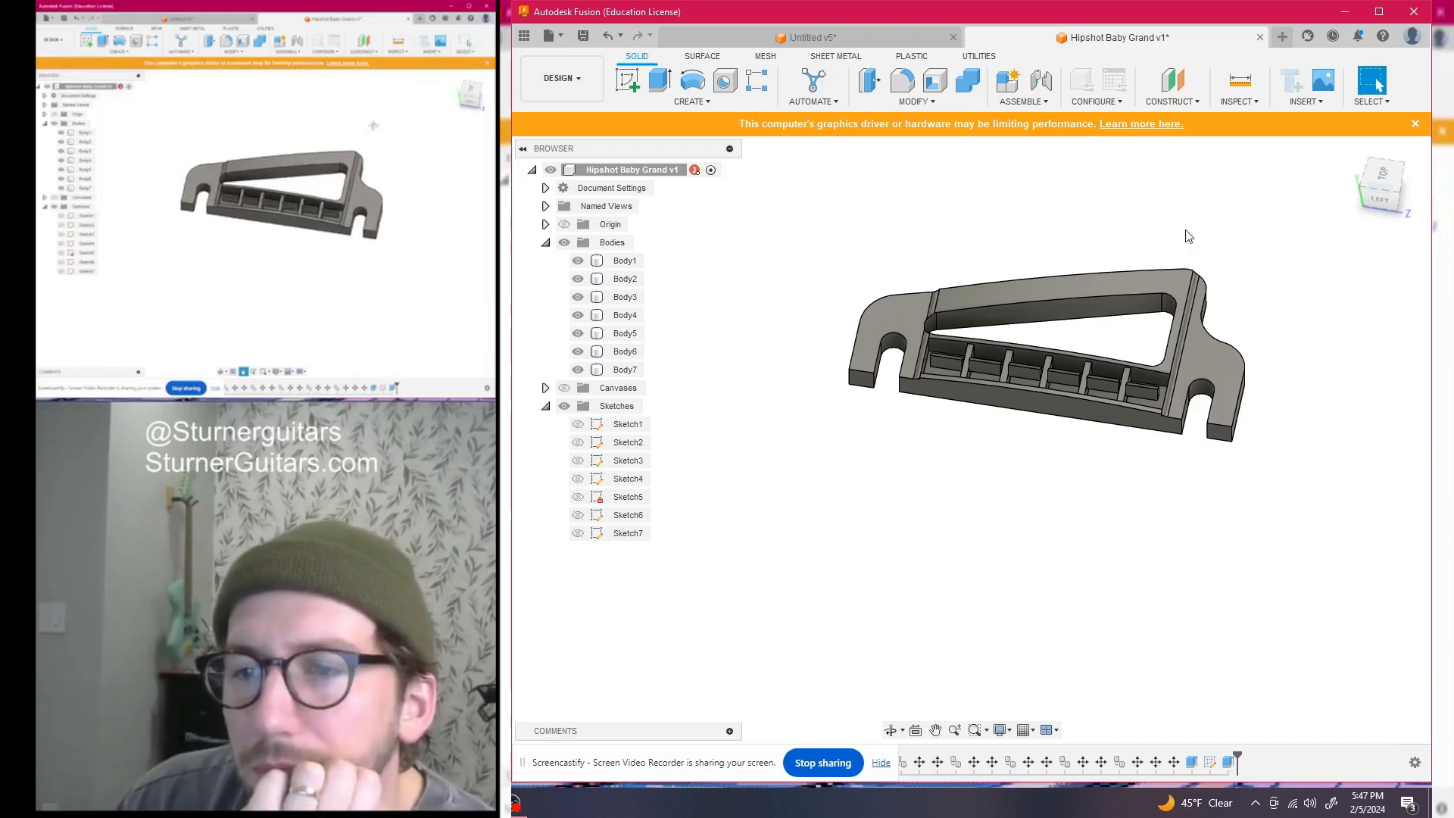
Show the canvas again and frame the 1/4-28 stud diagram in left side view
{"action": "left_click", "coordinate": [565, 388]}
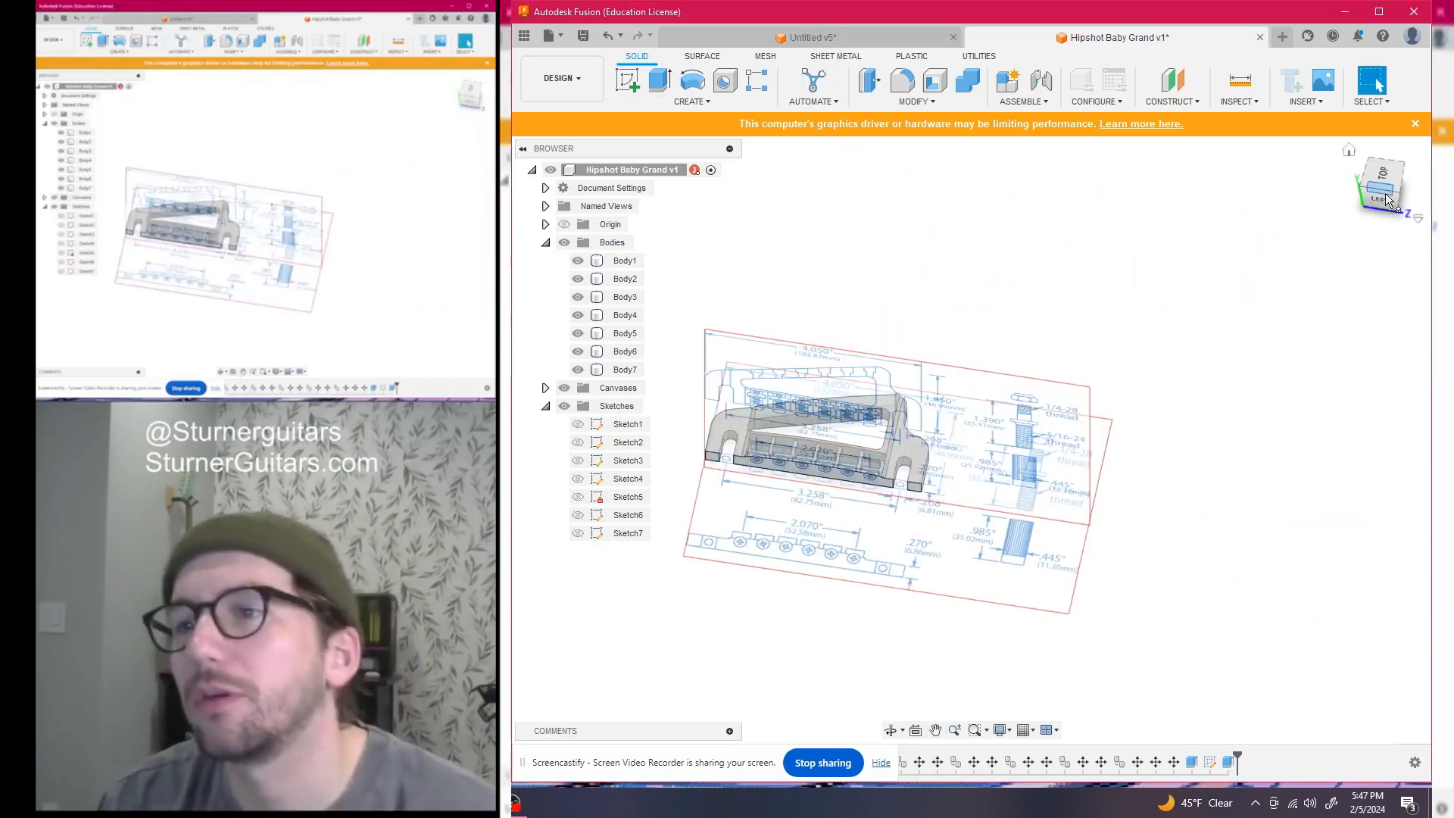
{"action": "left_click", "coordinate": [1363, 205]}
{"action": "scroll", "coordinate": [1136, 493], "scroll_direction": "up", "scroll_amount": 5}
{"action": "scroll", "coordinate": [1119, 515], "scroll_direction": "up", "scroll_amount": 2}
{"action": "middle_click_drag", "start_coordinate": [1140, 508], "coordinate": [1216, 493]}
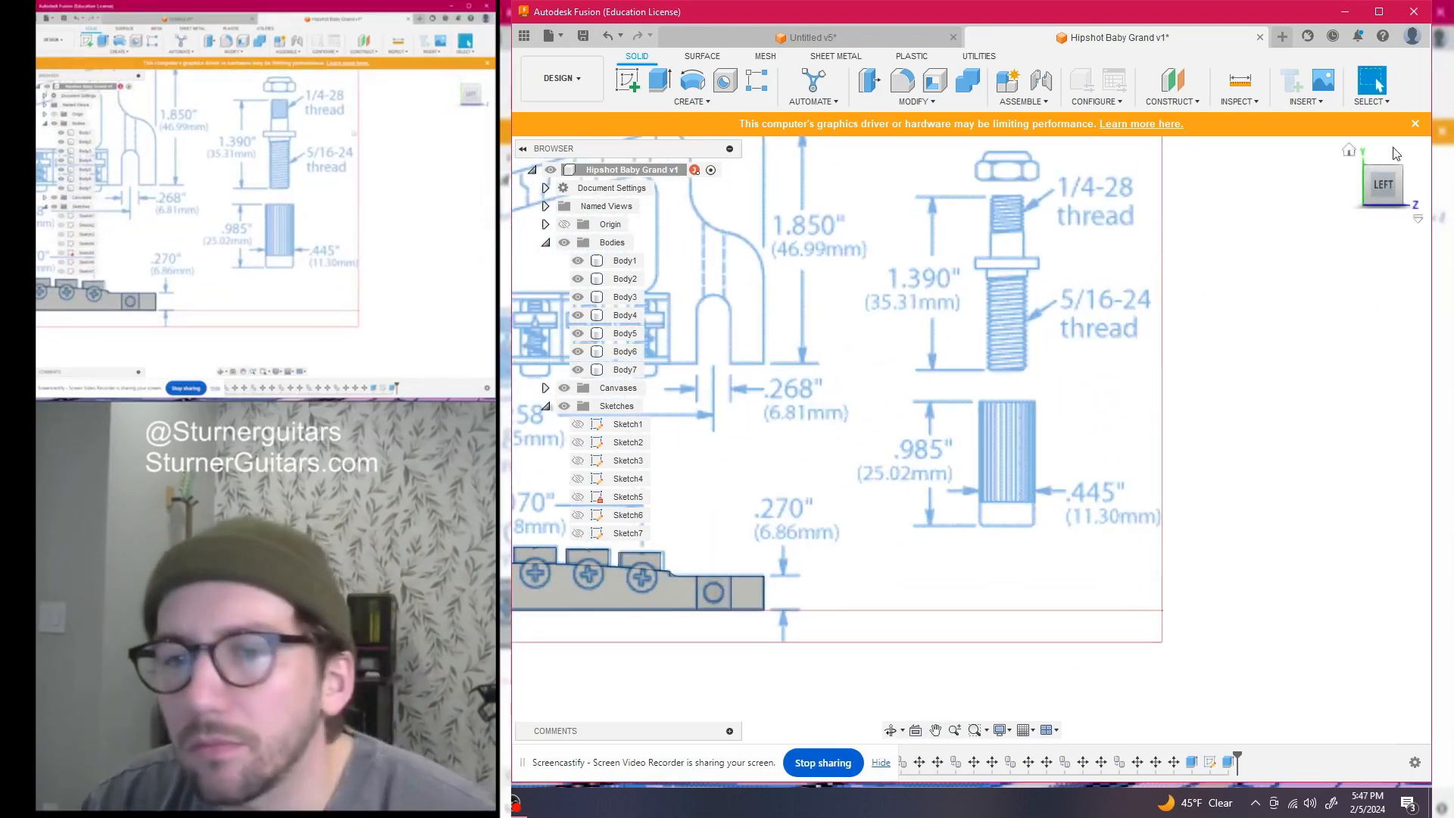
{"action": "mouse_move", "coordinate": [1382, 184]}
{"action": "left_mouse_down"}
{"action": "mouse_move", "coordinate": [1375, 447]}
{"action": "mouse_move", "coordinate": [1380, 144]}
{"action": "mouse_move", "coordinate": [1383, 202]}
{"action": "left_mouse_up"}
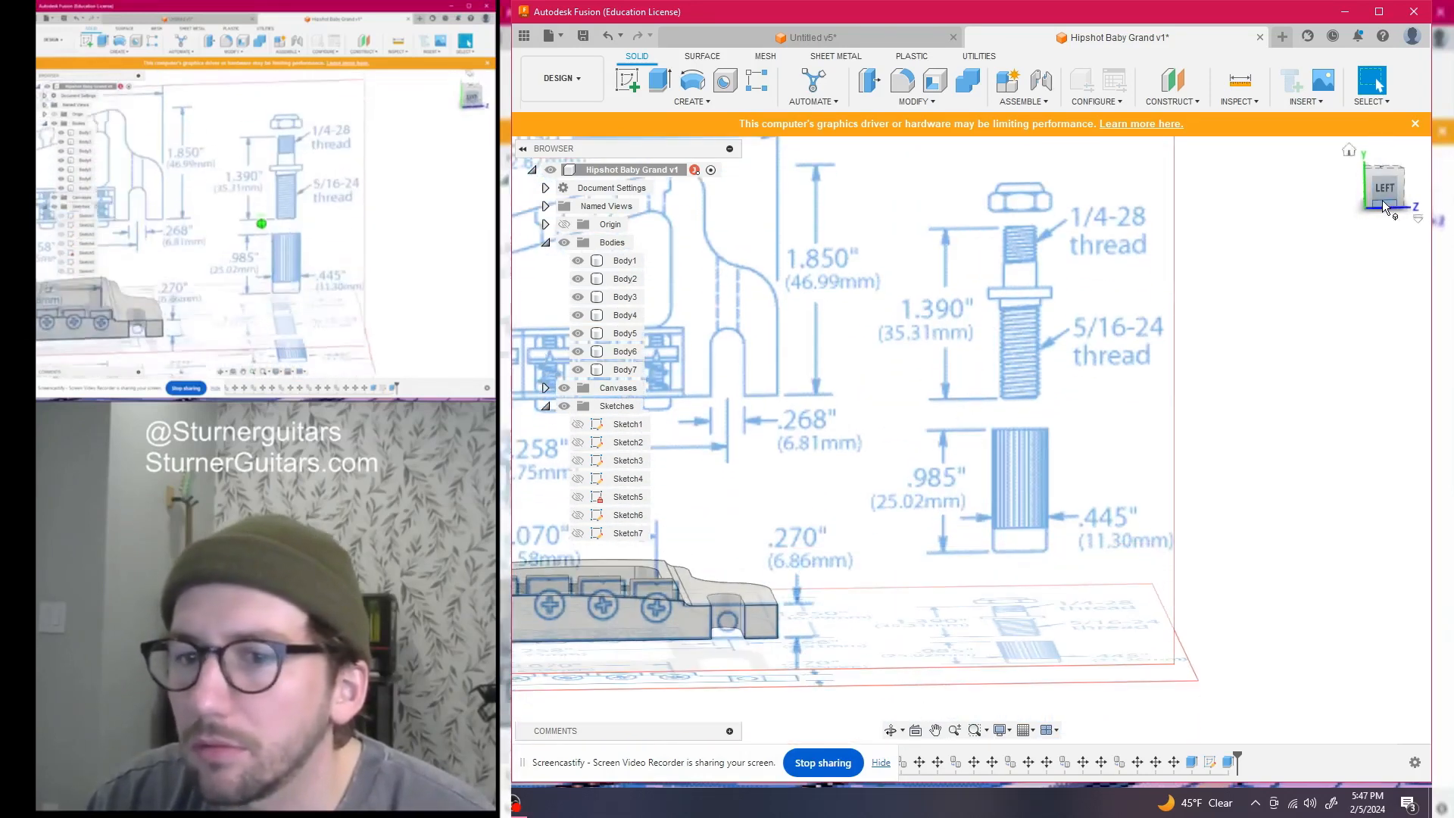
{"action": "left_click", "coordinate": [1383, 189]}
{"action": "middle_click_drag", "start_coordinate": [1140, 318], "coordinate": [1072, 362]}
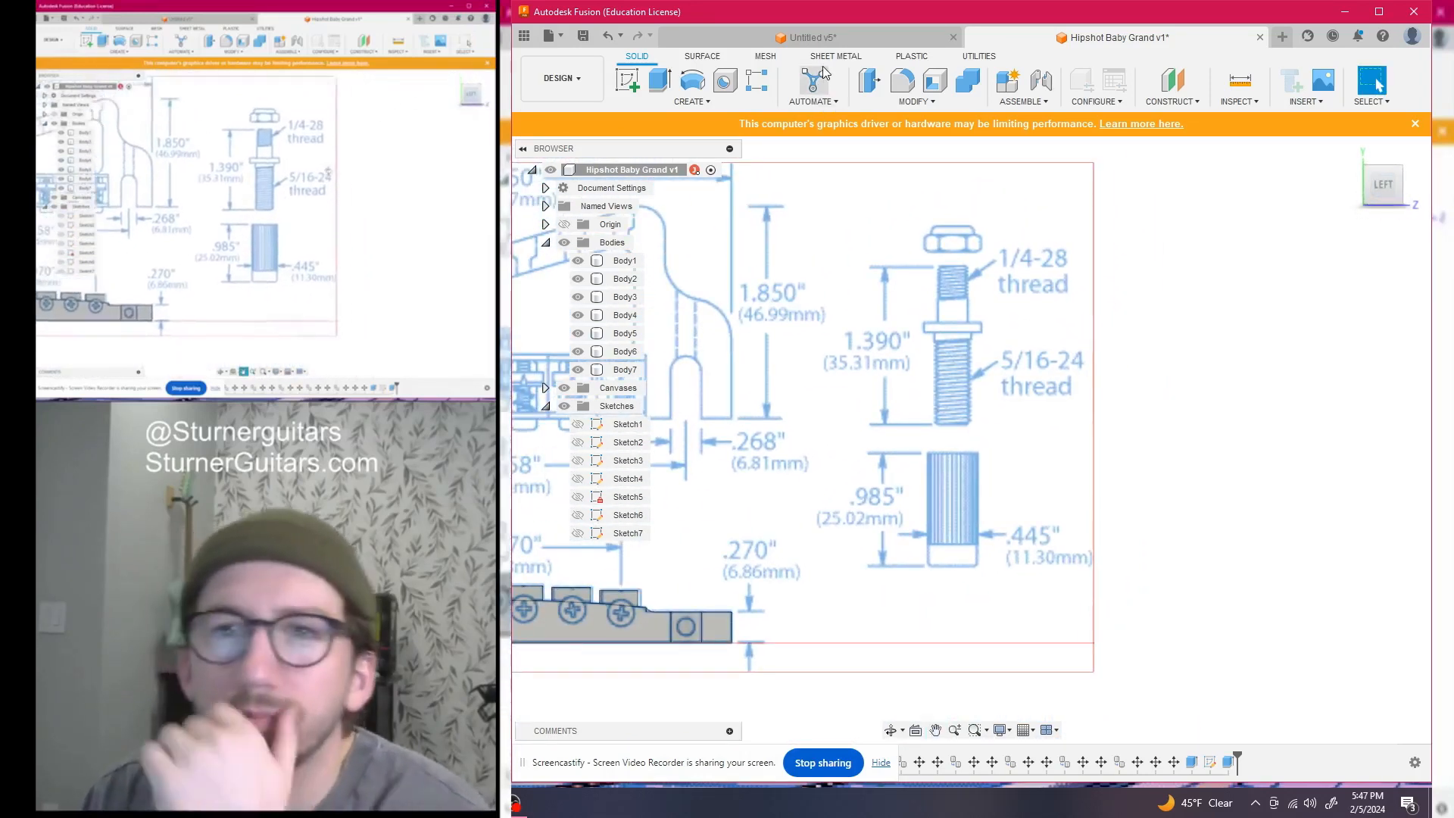
Start a cylinder centred on the post drawing with an 11.3 mm diameter
{"action": "left_click", "coordinate": [692, 102]}
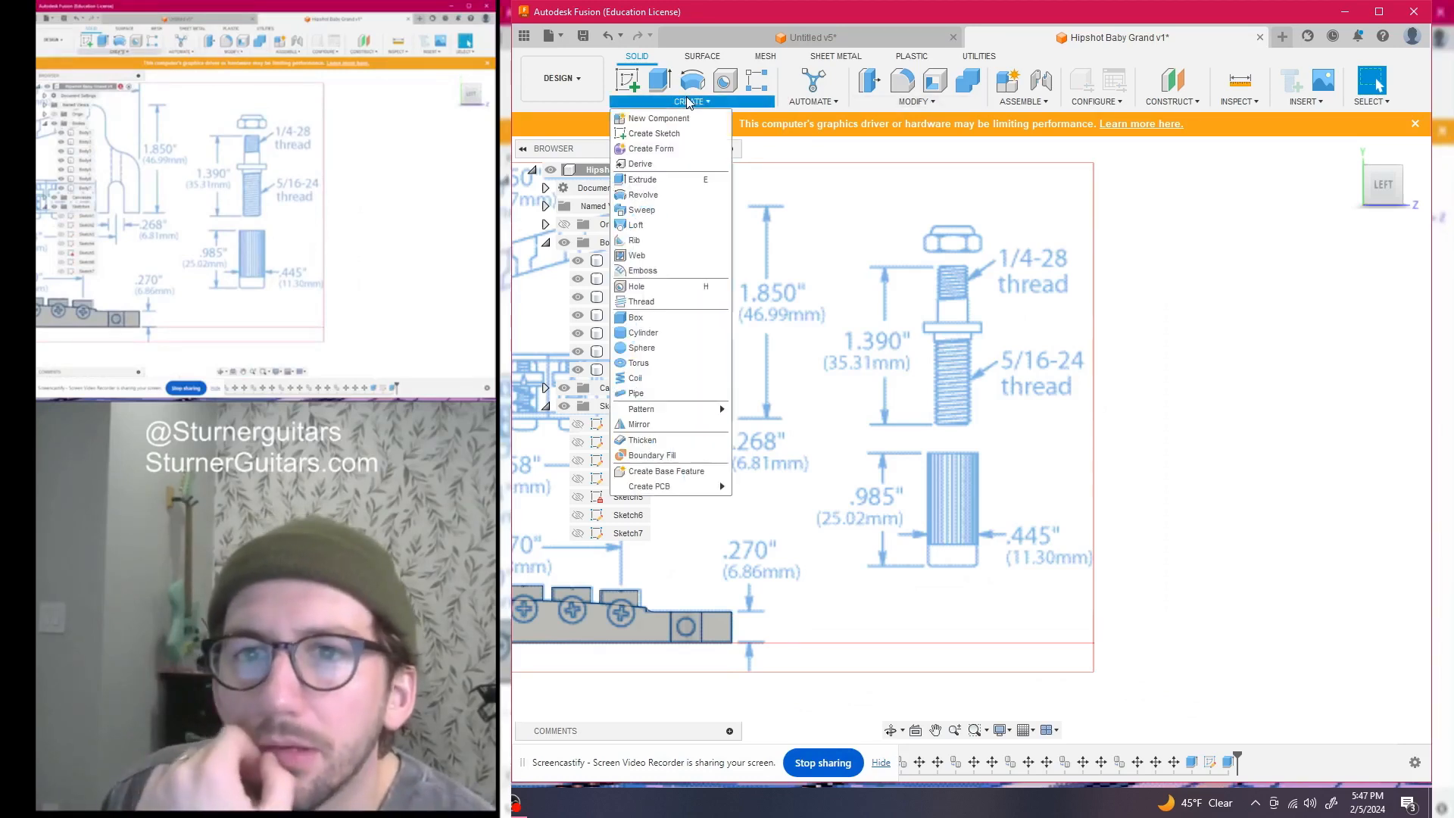
{"action": "left_click", "coordinate": [648, 336]}
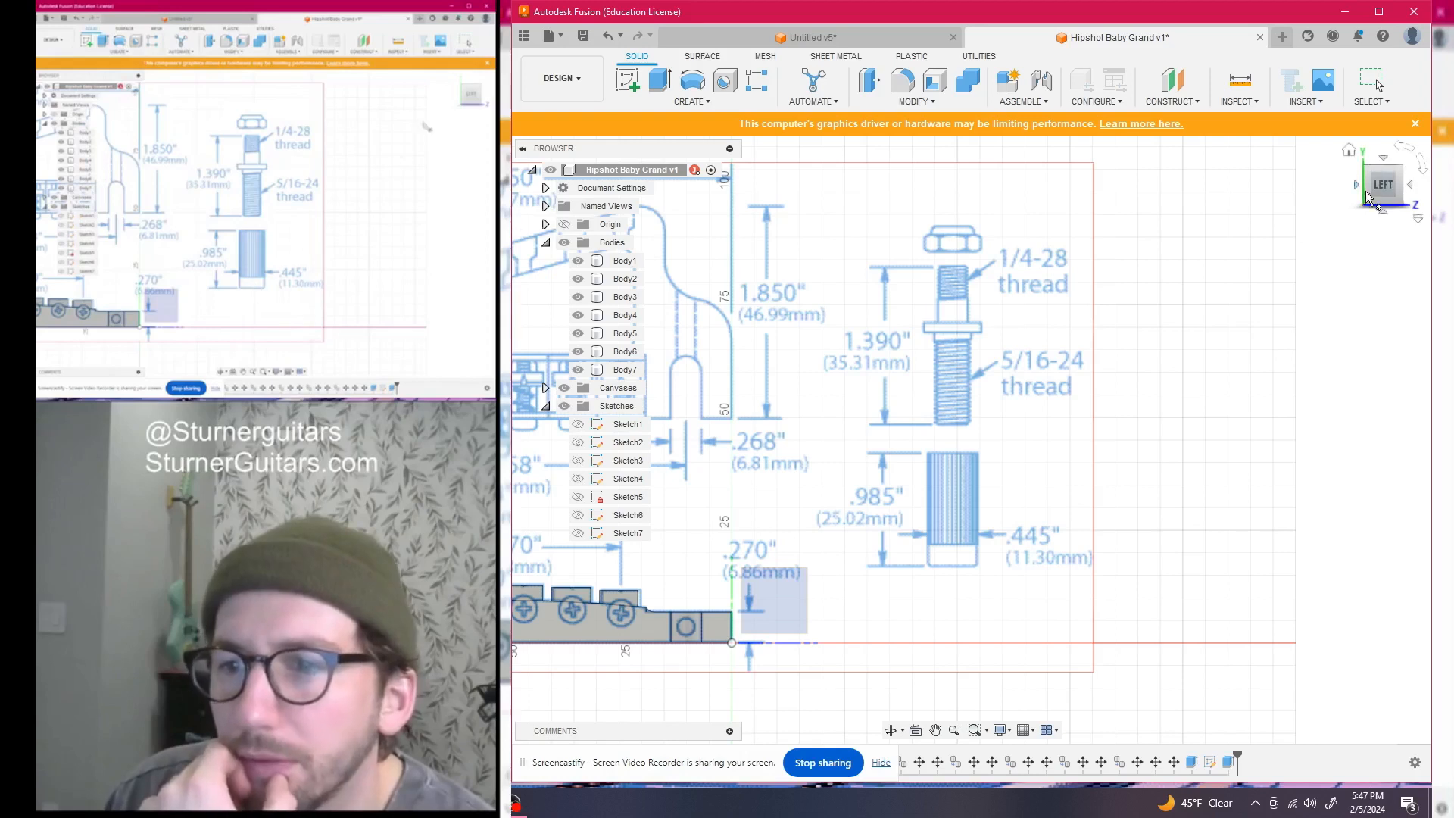
{"action": "left_click", "coordinate": [1381, 171]}
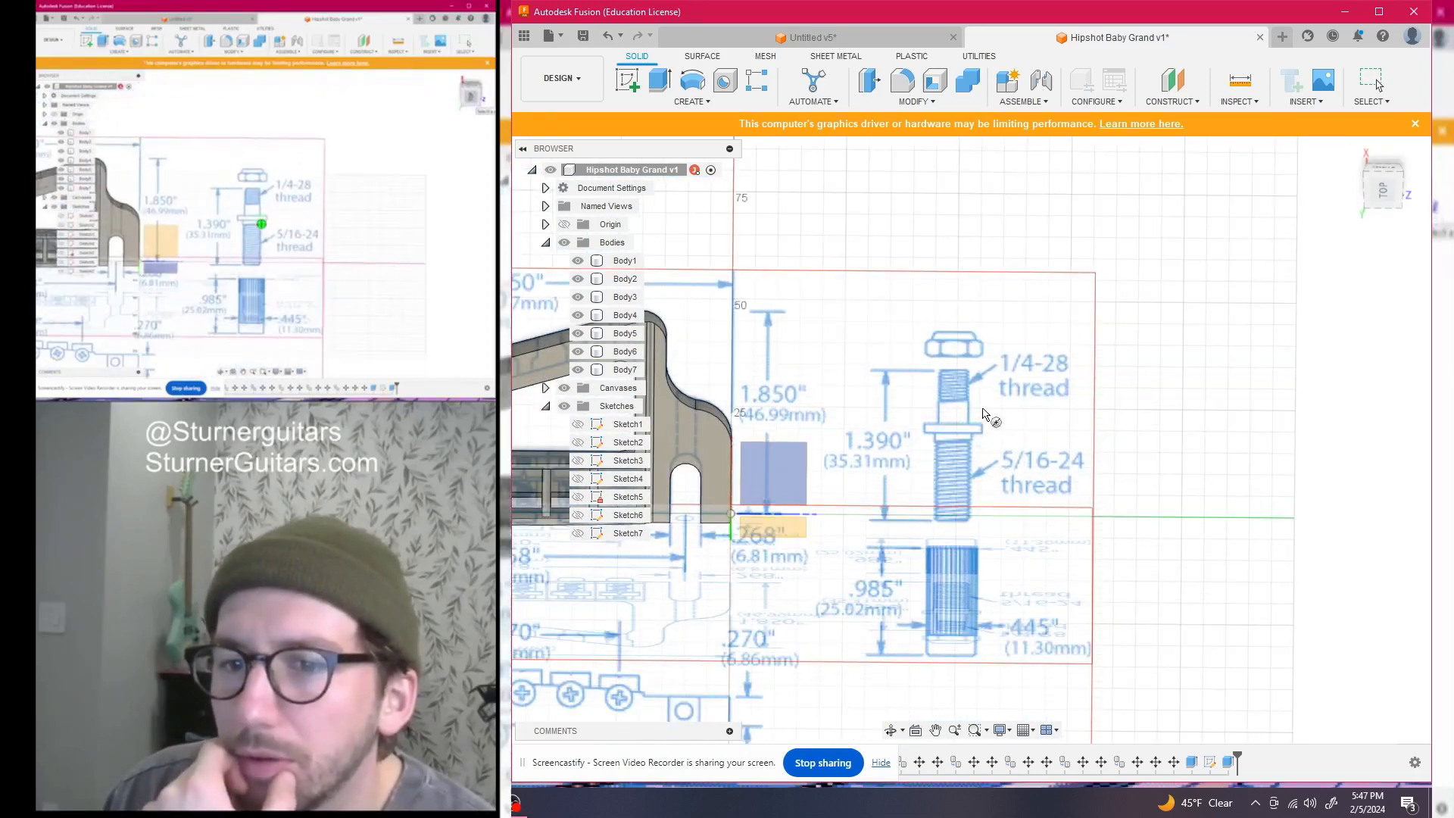
{"action": "left_click", "coordinate": [939, 429]}
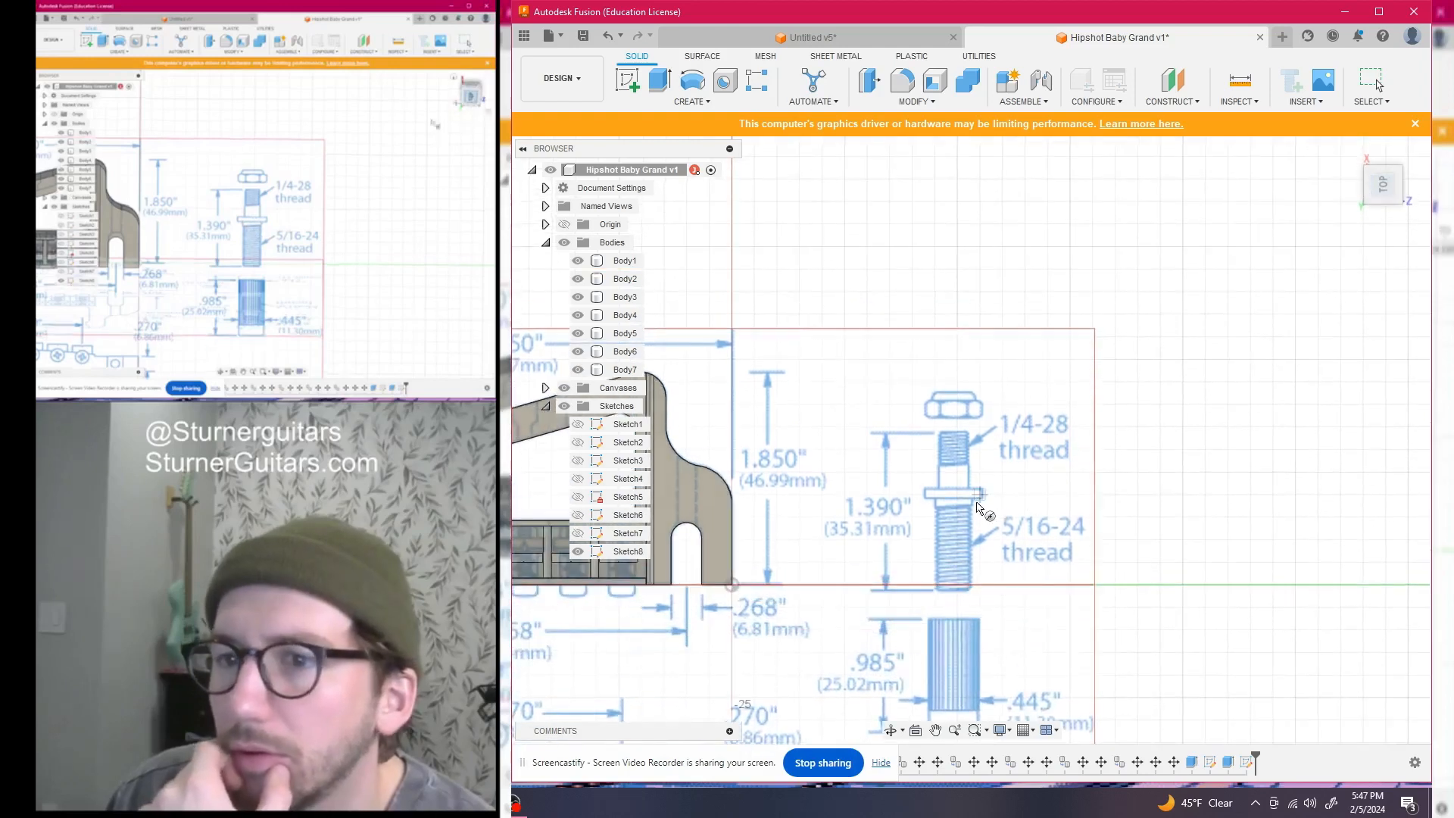
{"action": "scroll", "coordinate": [939, 493], "scroll_direction": "down", "scroll_amount": 2}
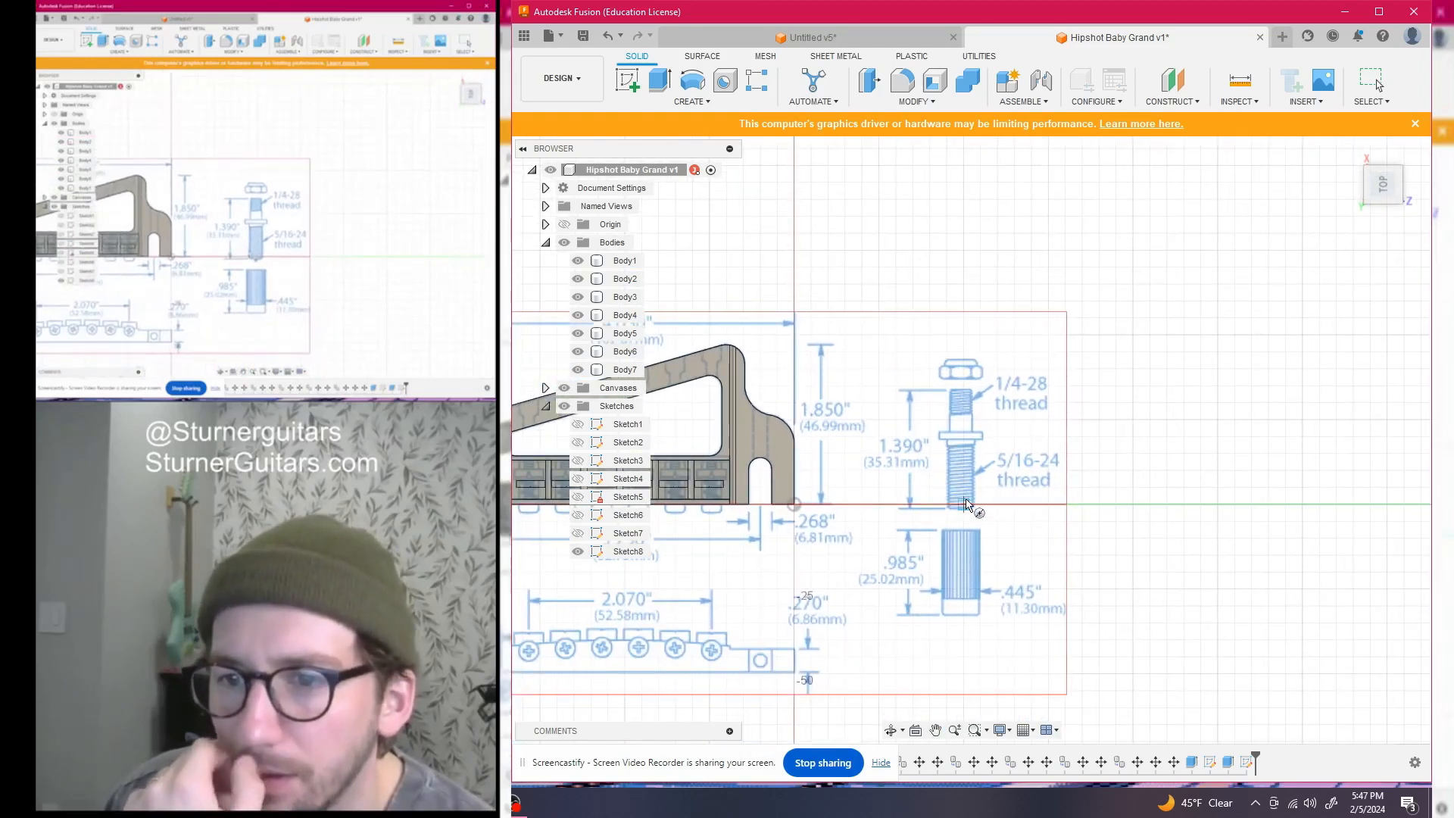
{"action": "left_click", "coordinate": [960, 496]}
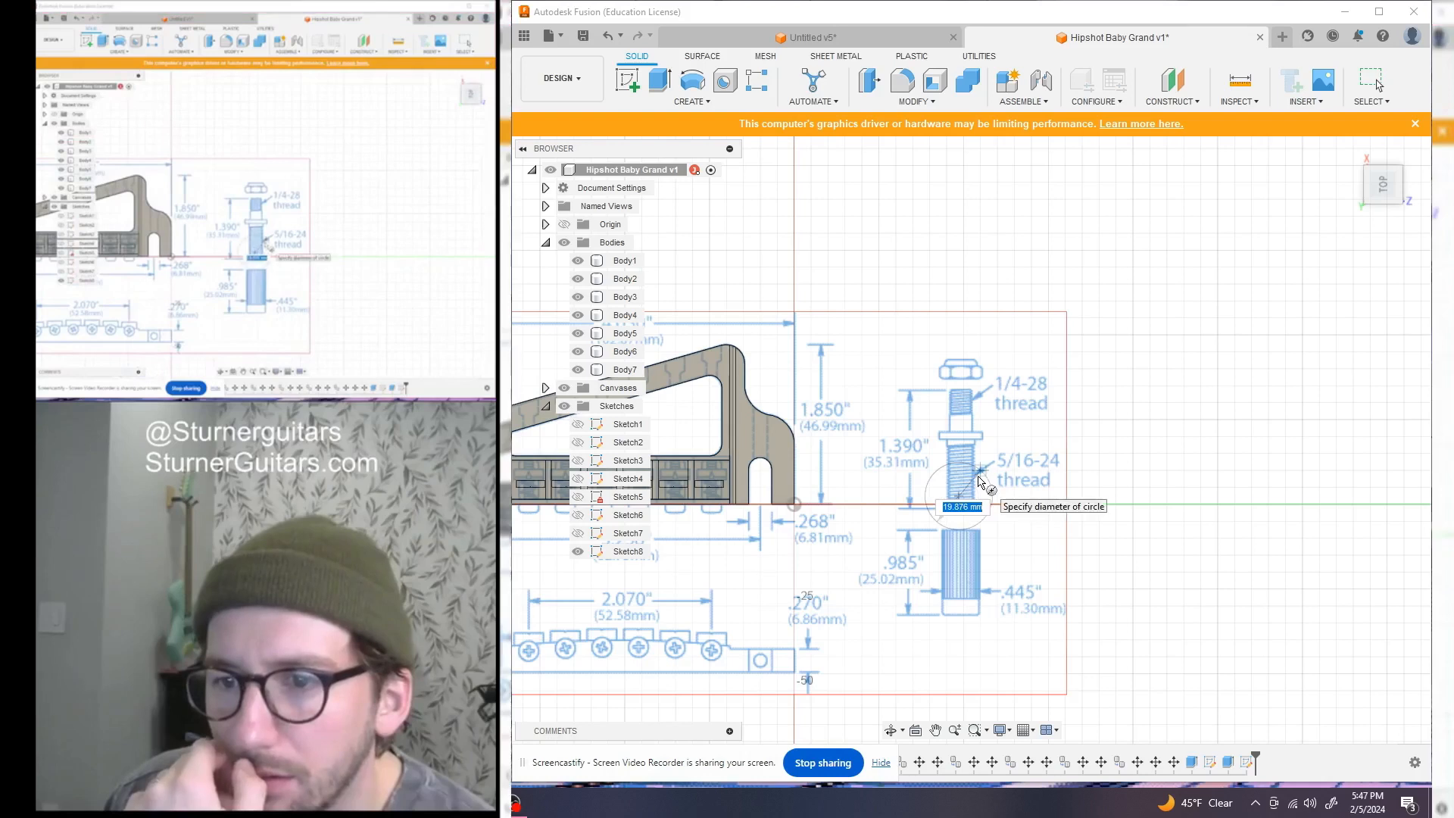
{"action": "type", "text": "11.3"}
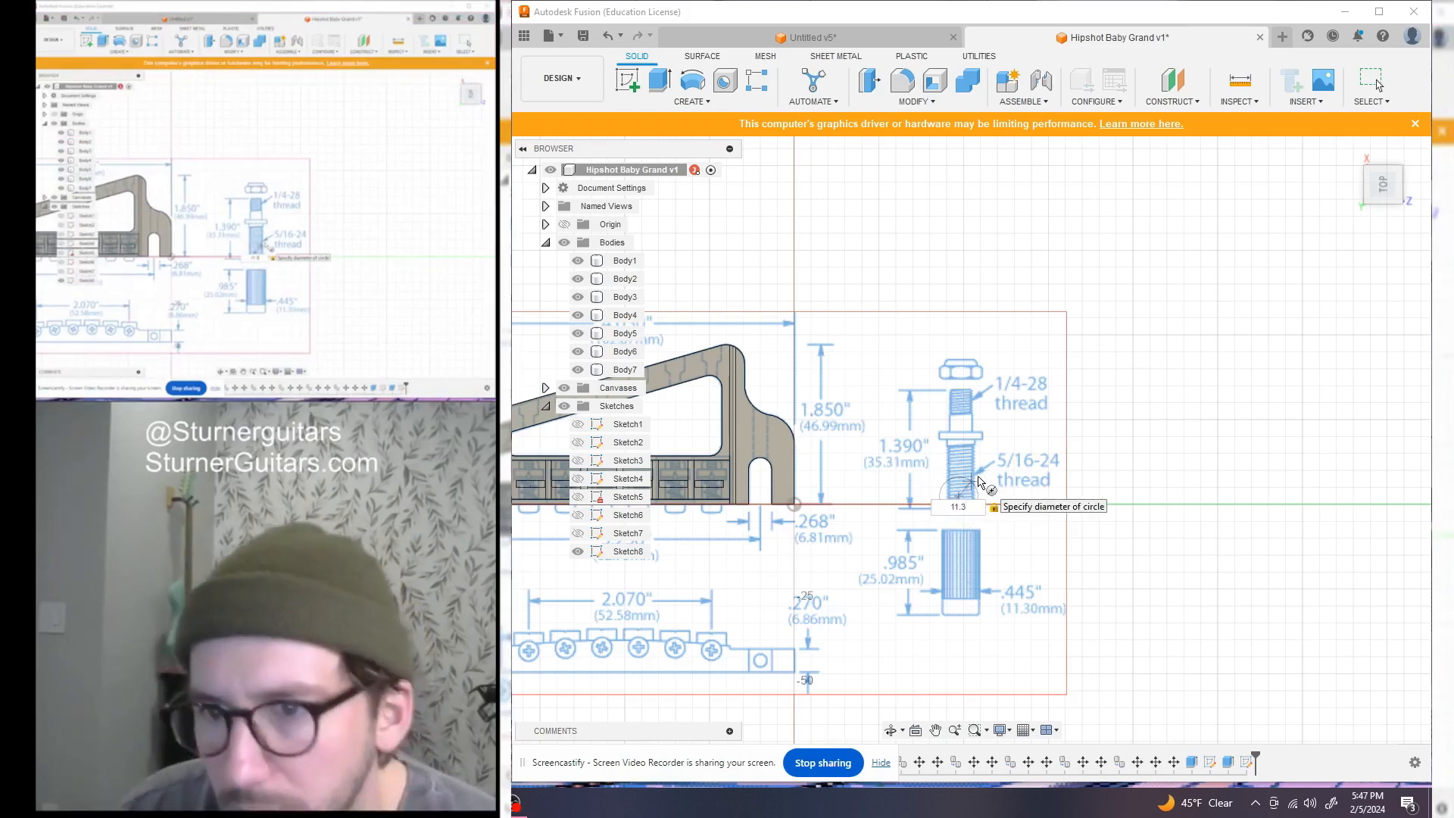
{"action": "key", "text": "Return"}
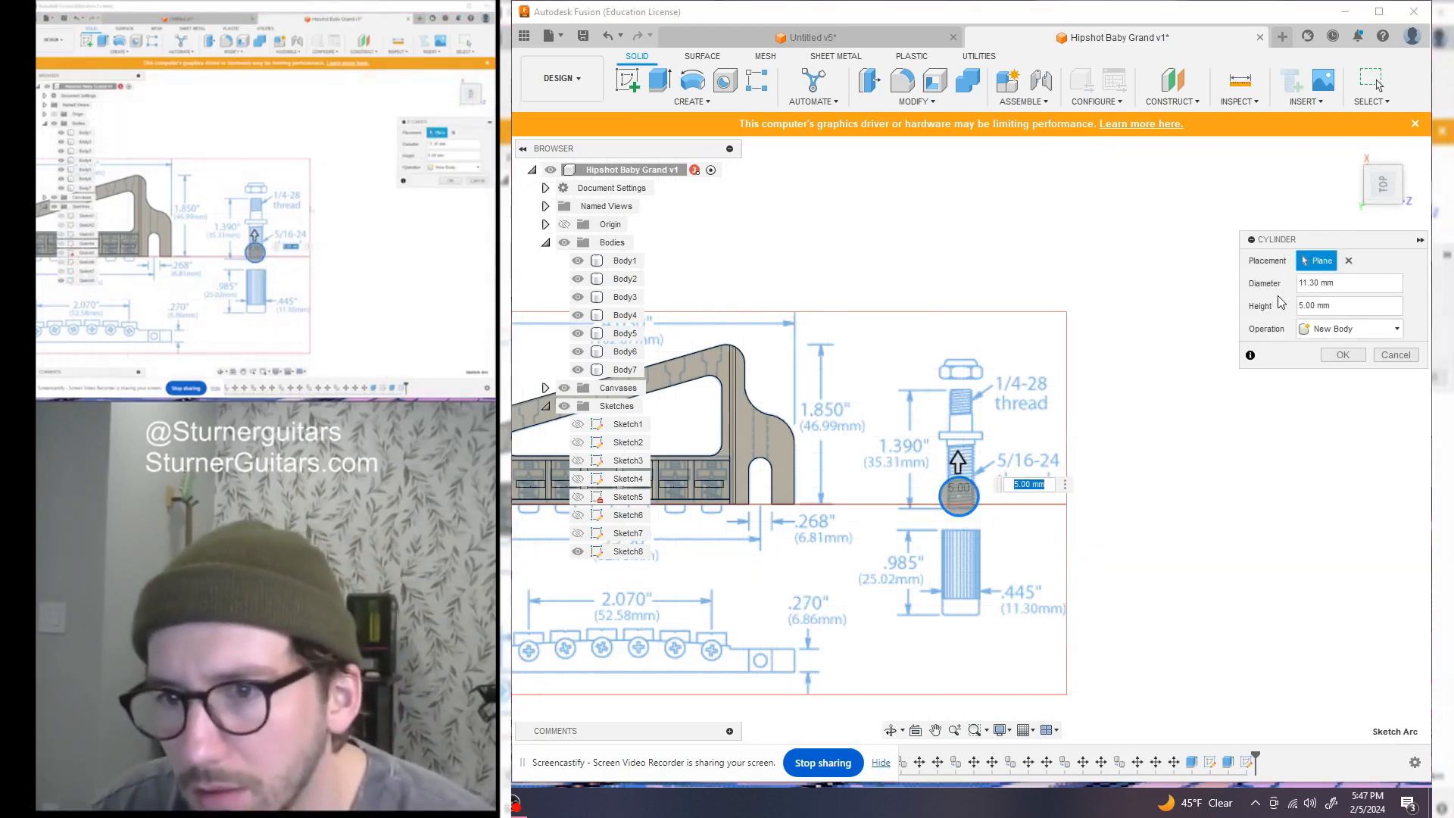
Set the cylinder height to 25.02 mm to create the new body
{"action": "left_click_drag", "start_coordinate": [1384, 192], "coordinate": [1387, 152]}
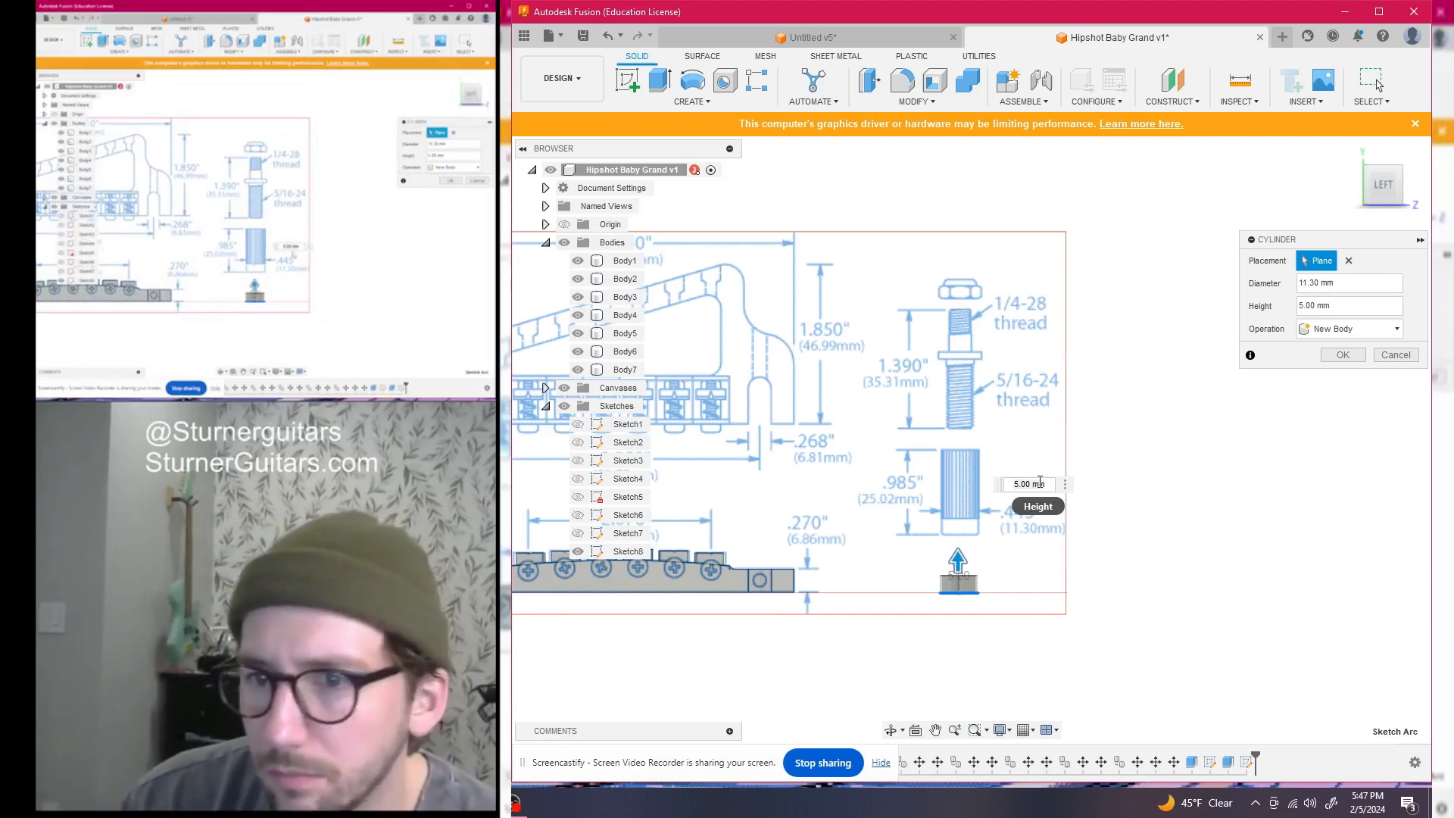
{"action": "left_click_drag", "start_coordinate": [1048, 484], "coordinate": [978, 484]}
{"action": "type", "text": "25.0"}
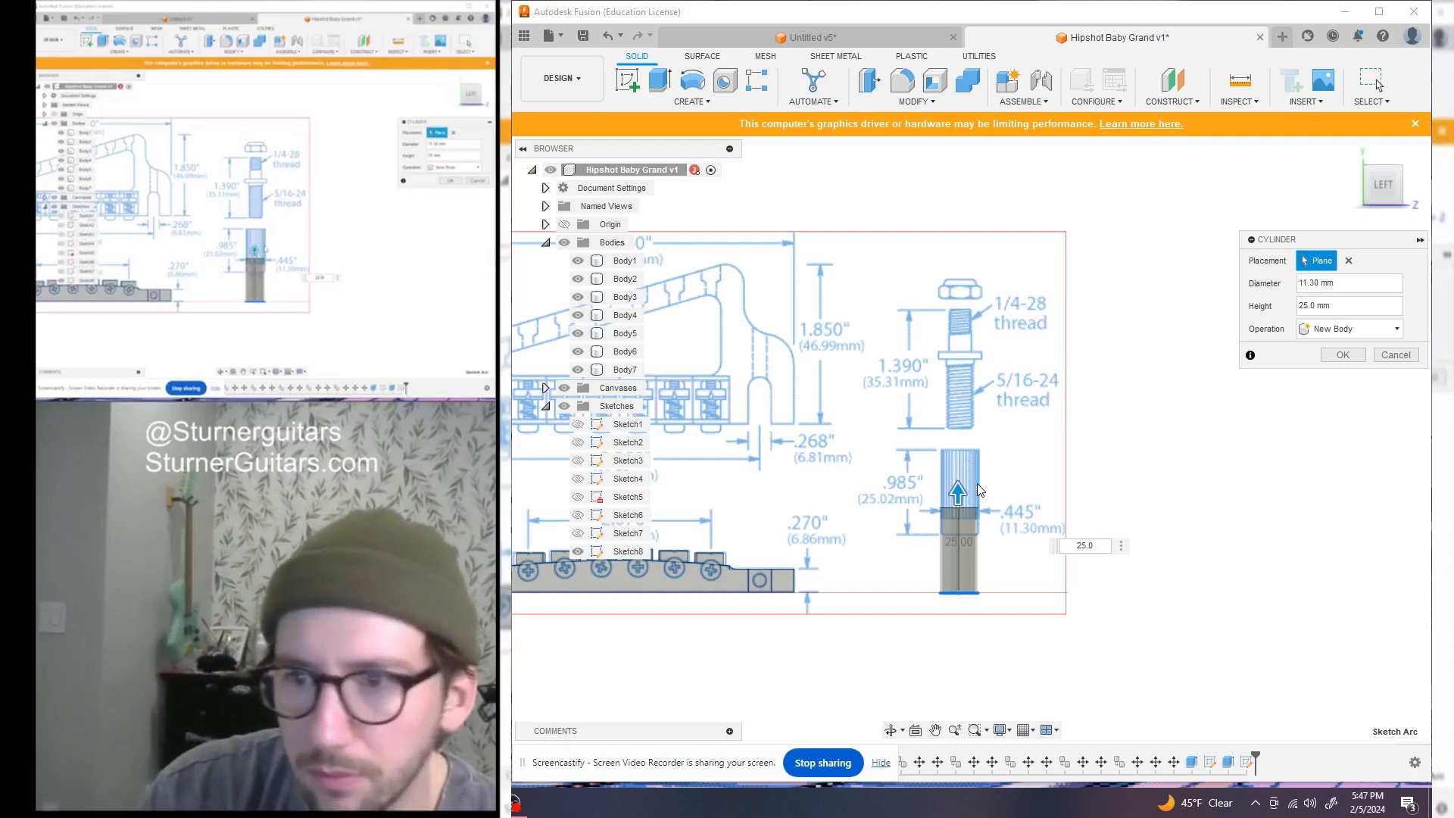
{"action": "type", "text": "2"}
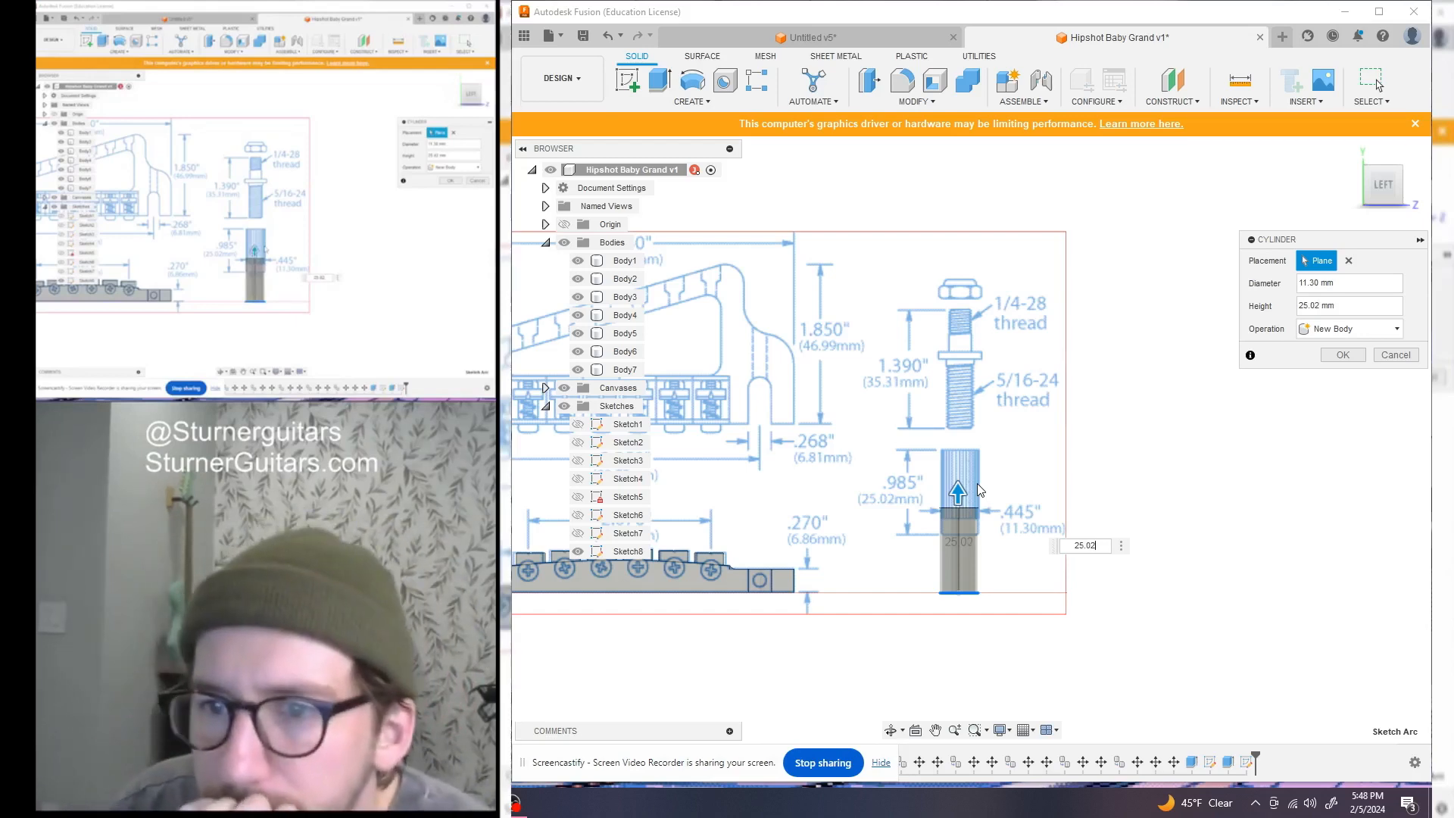
{"action": "key", "text": "Return"}
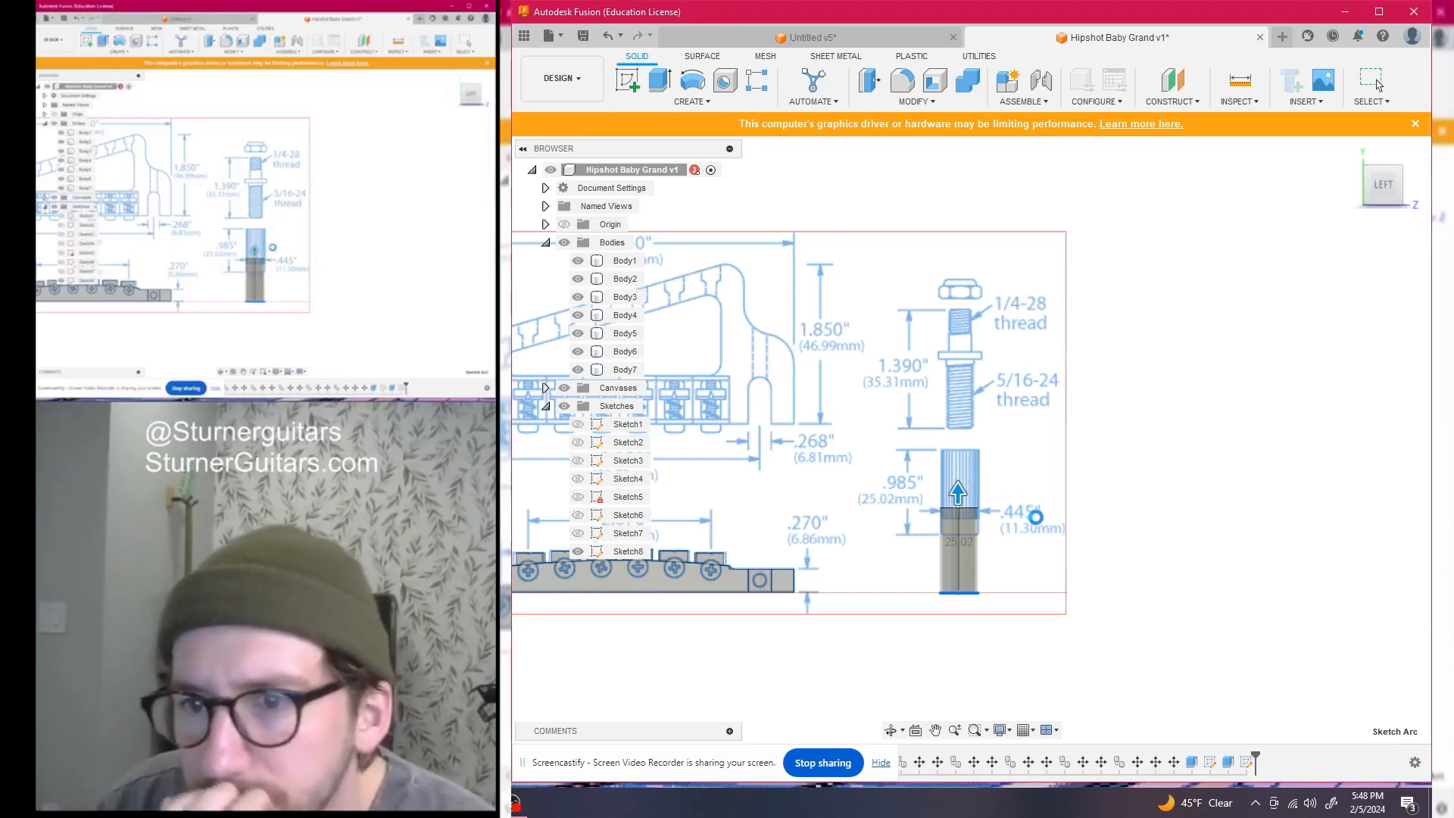
{"action": "scroll", "coordinate": [961, 480], "scroll_direction": "down", "scroll_amount": 1}
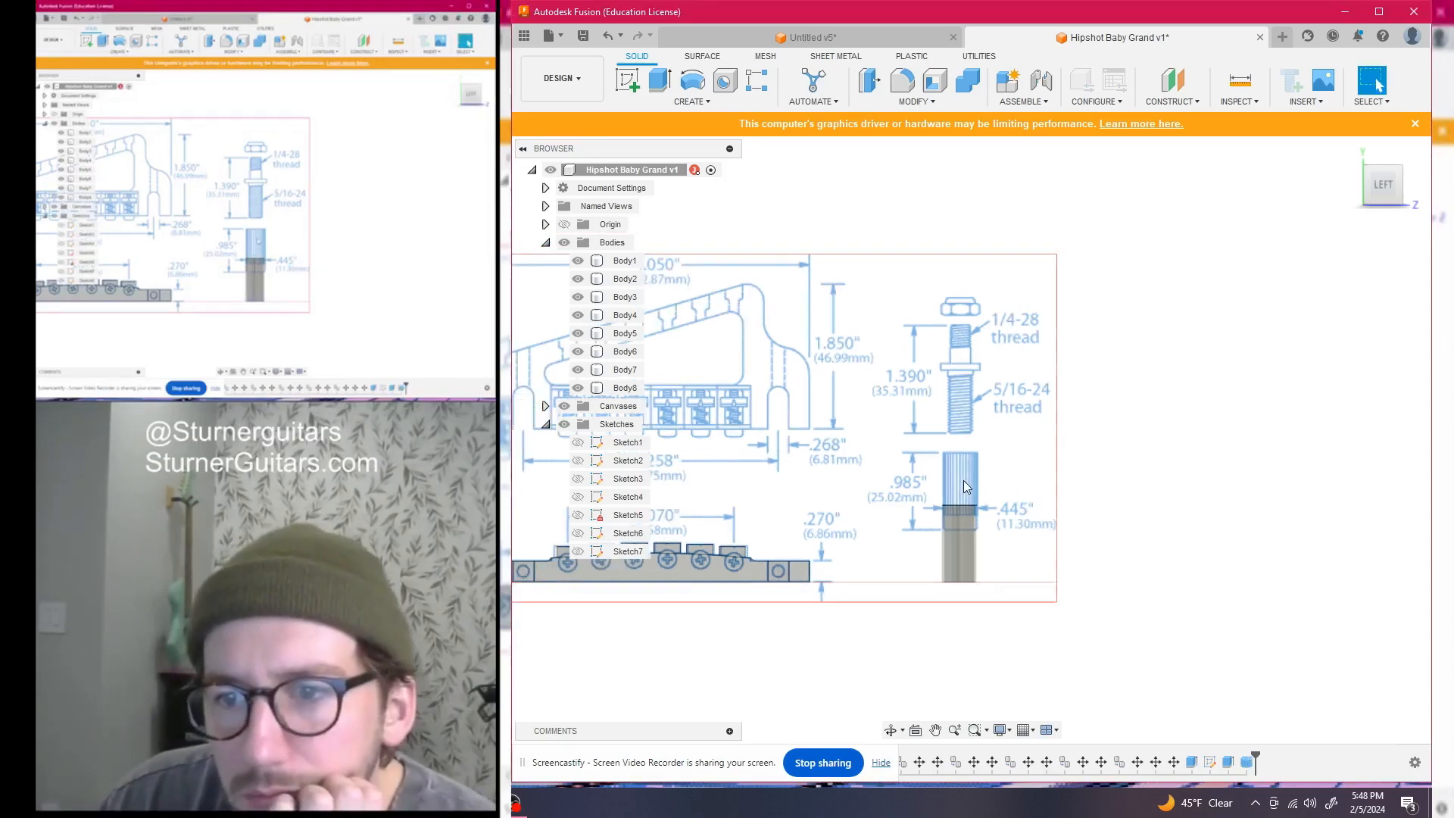
Free-move Body8 up about 17.4 mm onto the knurled post drawing
{"action": "middle_click_drag", "start_coordinate": [961, 483], "coordinate": [910, 502]}
{"action": "scroll", "coordinate": [910, 503], "scroll_direction": "up", "scroll_amount": 2}
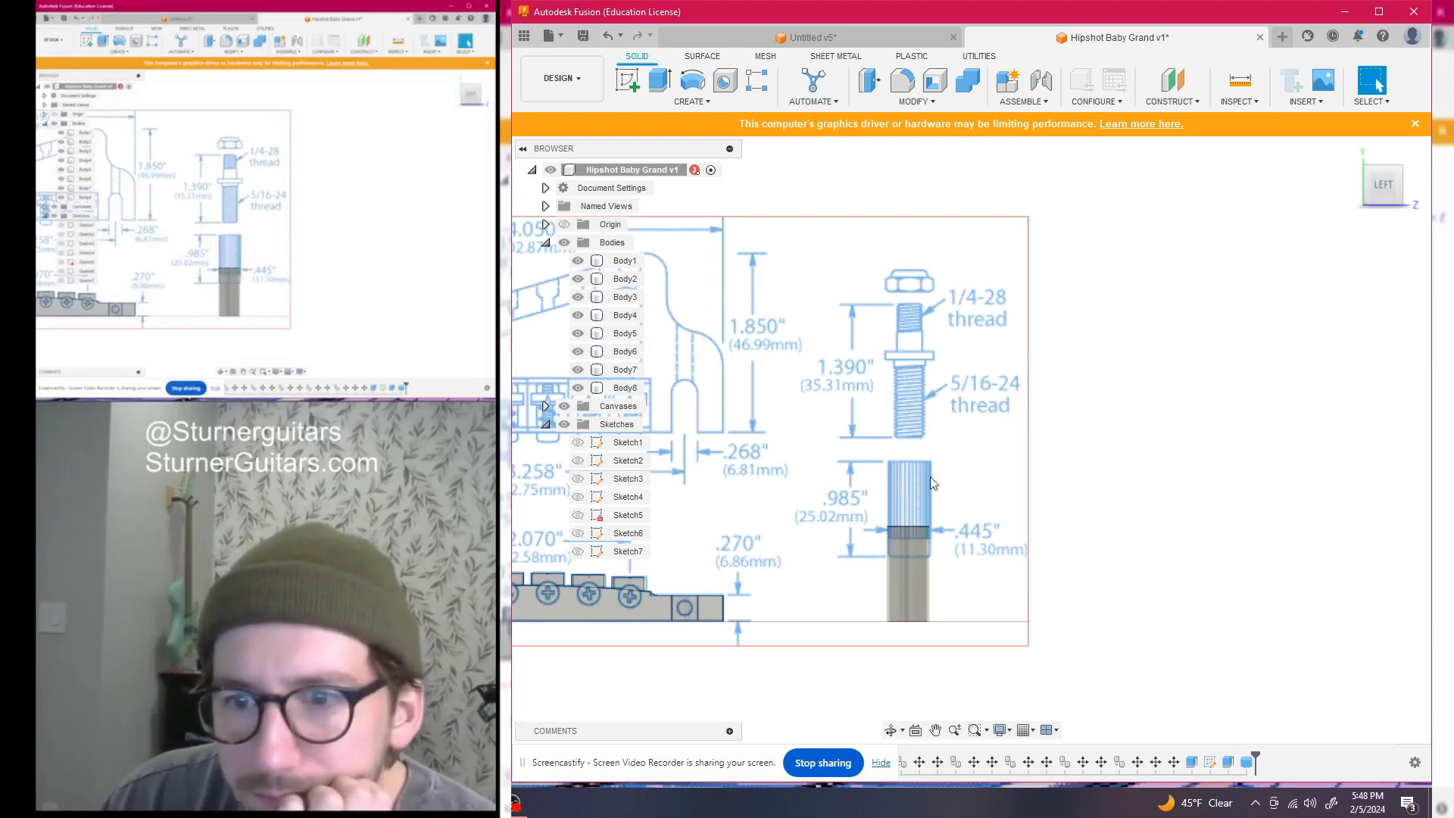
{"action": "scroll", "coordinate": [920, 470], "scroll_direction": "up", "scroll_amount": 2}
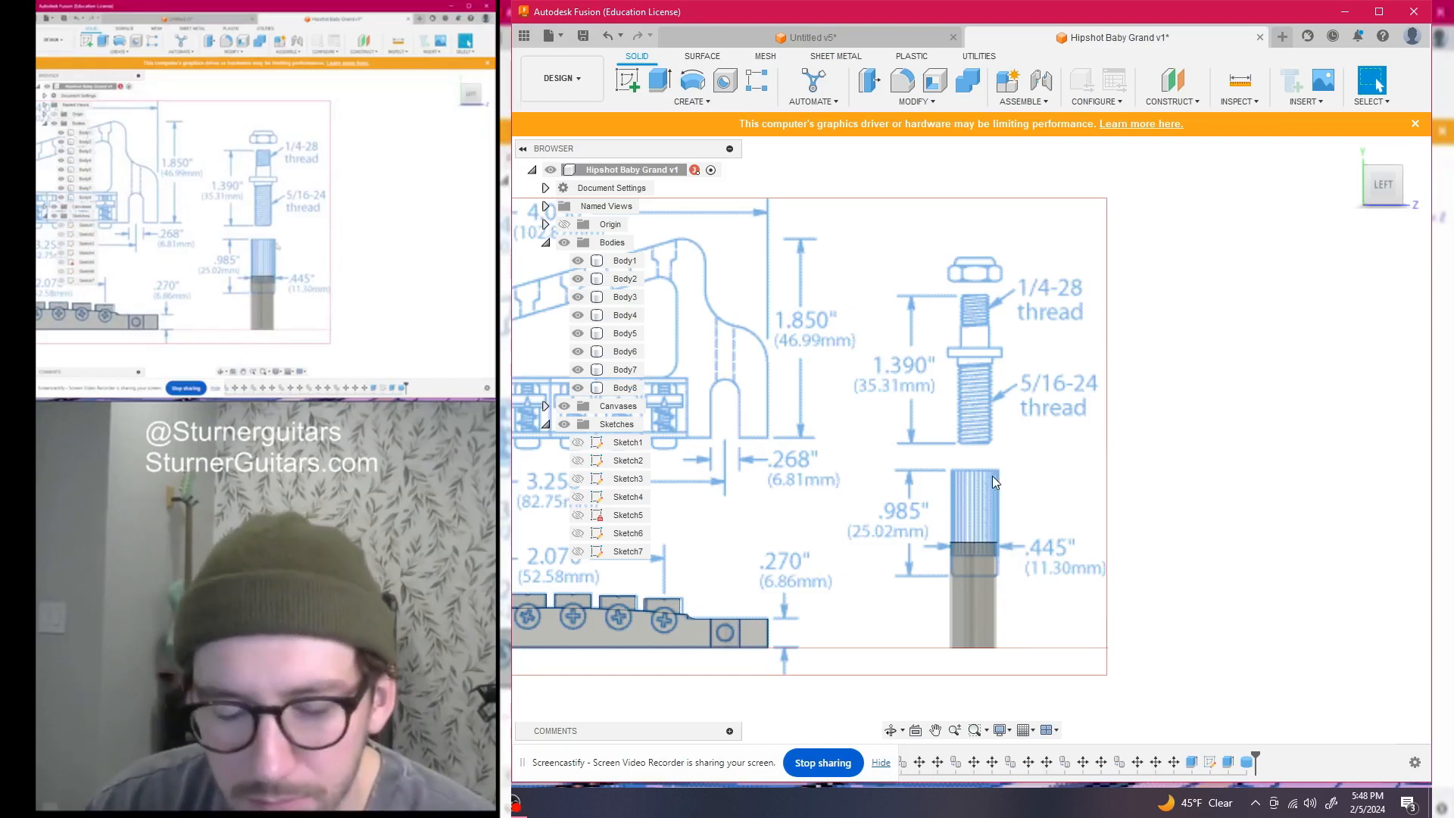
{"action": "key", "text": "m"}
{"action": "left_click", "coordinate": [980, 591]}
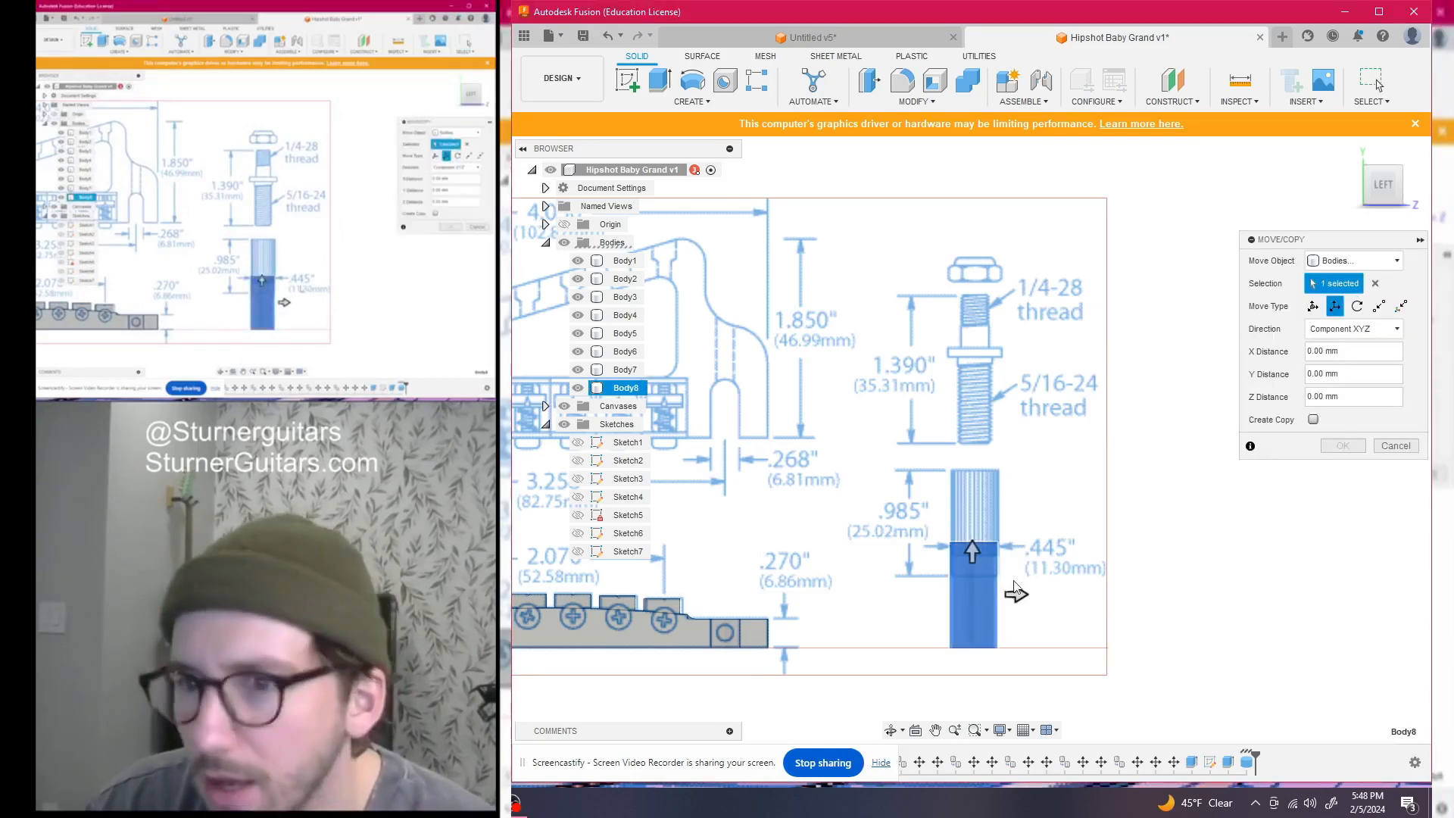
{"action": "left_click", "coordinate": [1313, 306]}
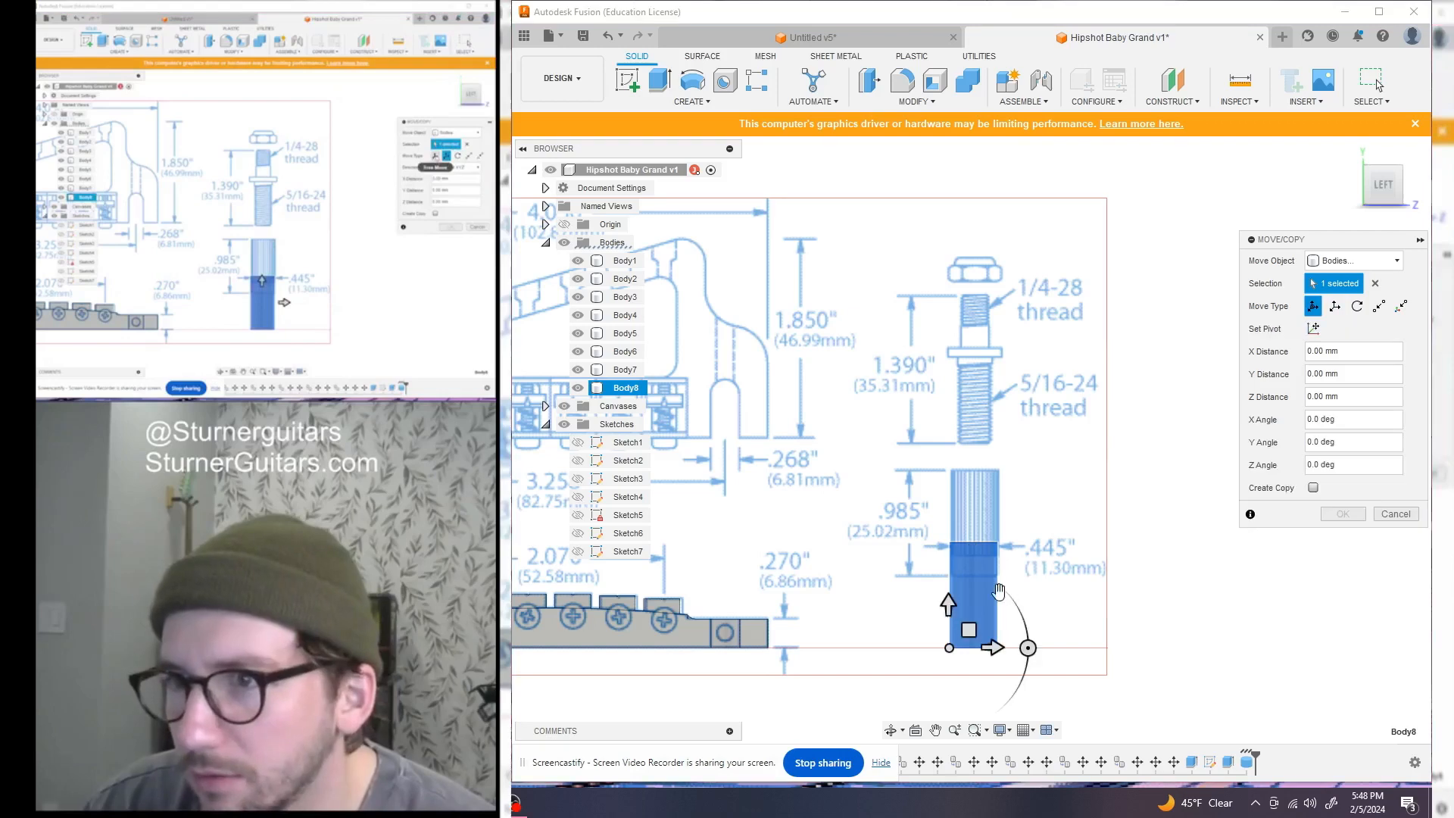
{"action": "left_click_drag", "start_coordinate": [974, 606], "coordinate": [971, 557]}
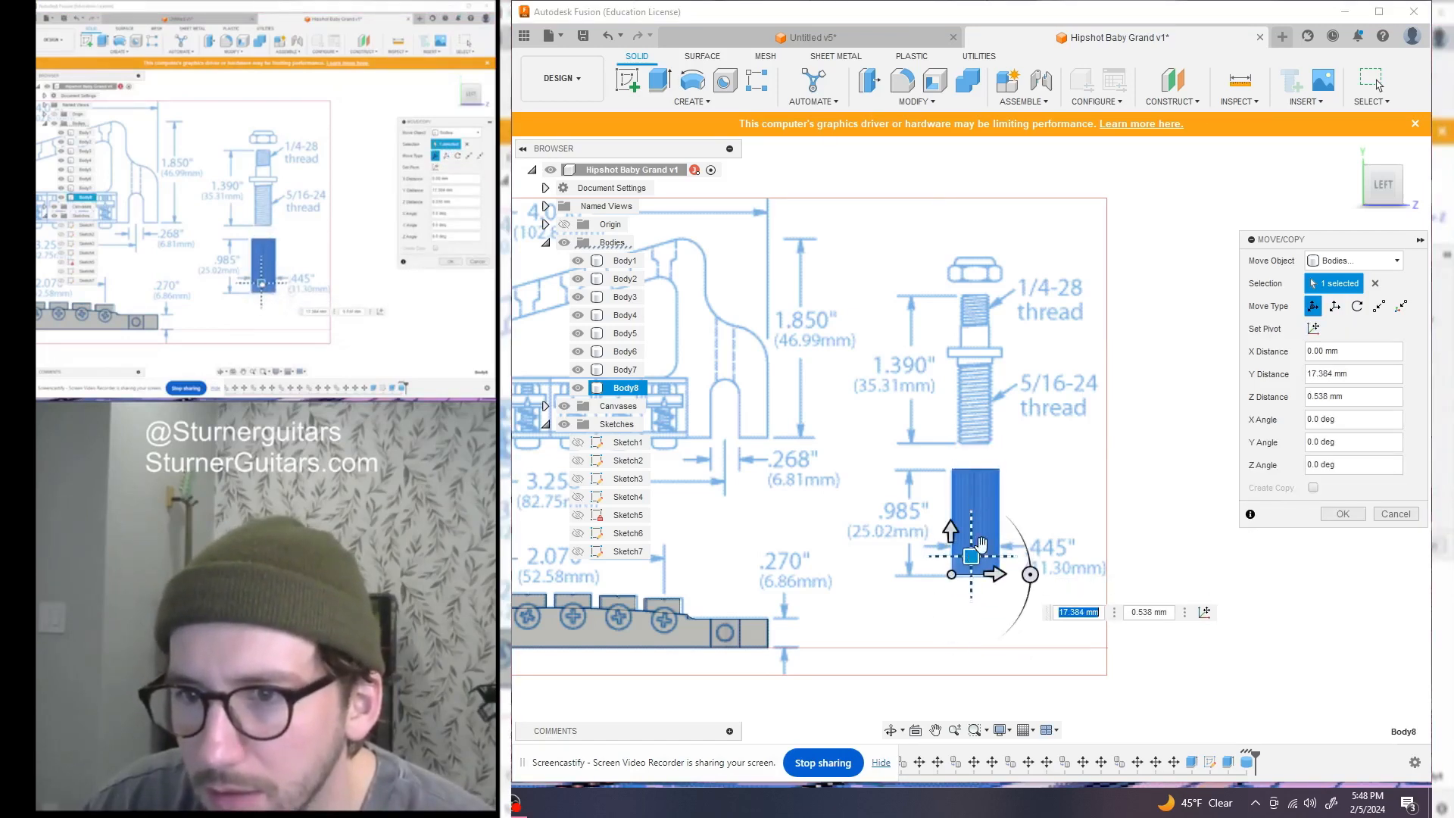
{"action": "left_click", "coordinate": [1342, 515]}
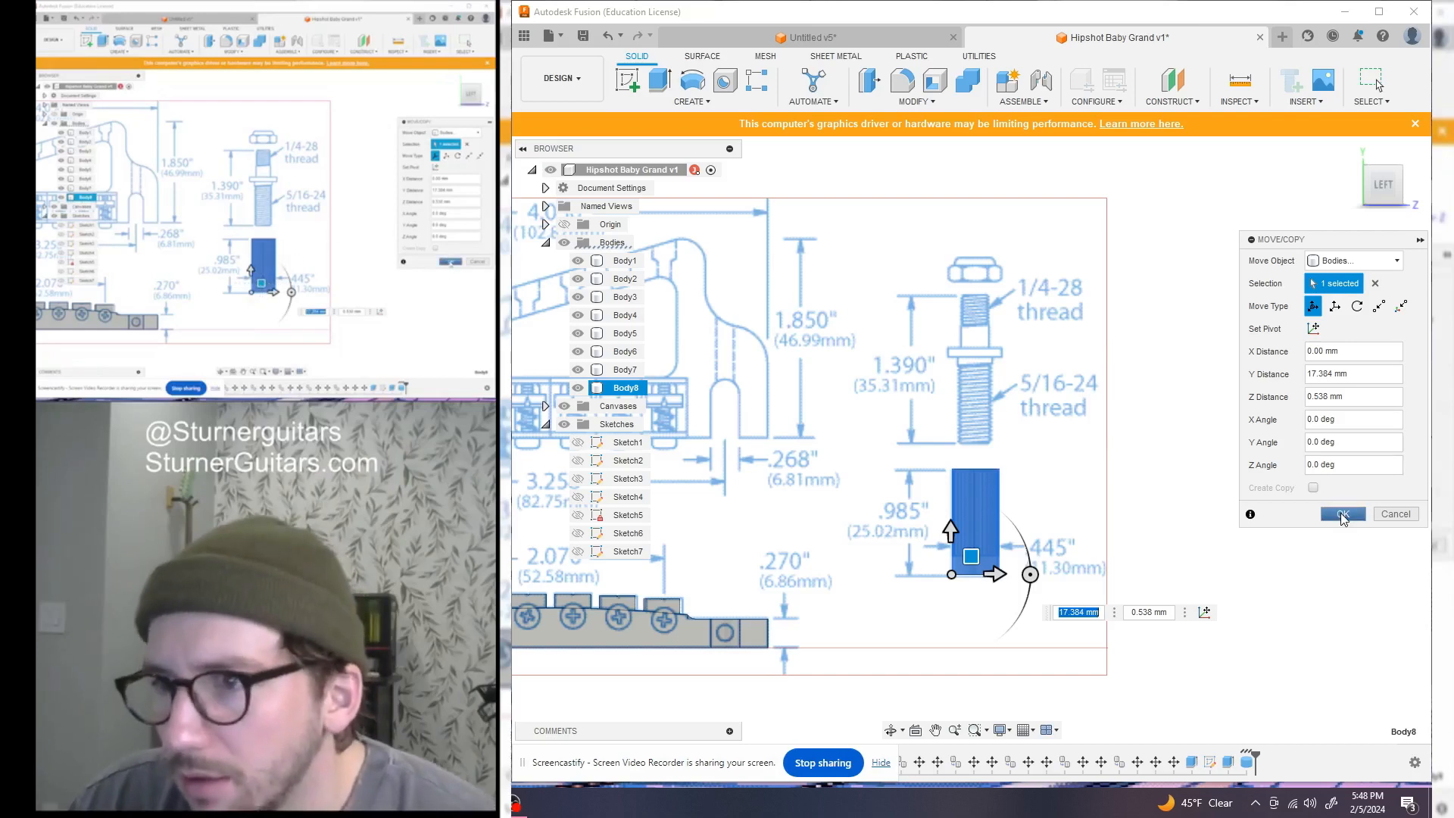
{"action": "scroll", "coordinate": [979, 436], "scroll_direction": "up", "scroll_amount": 2}
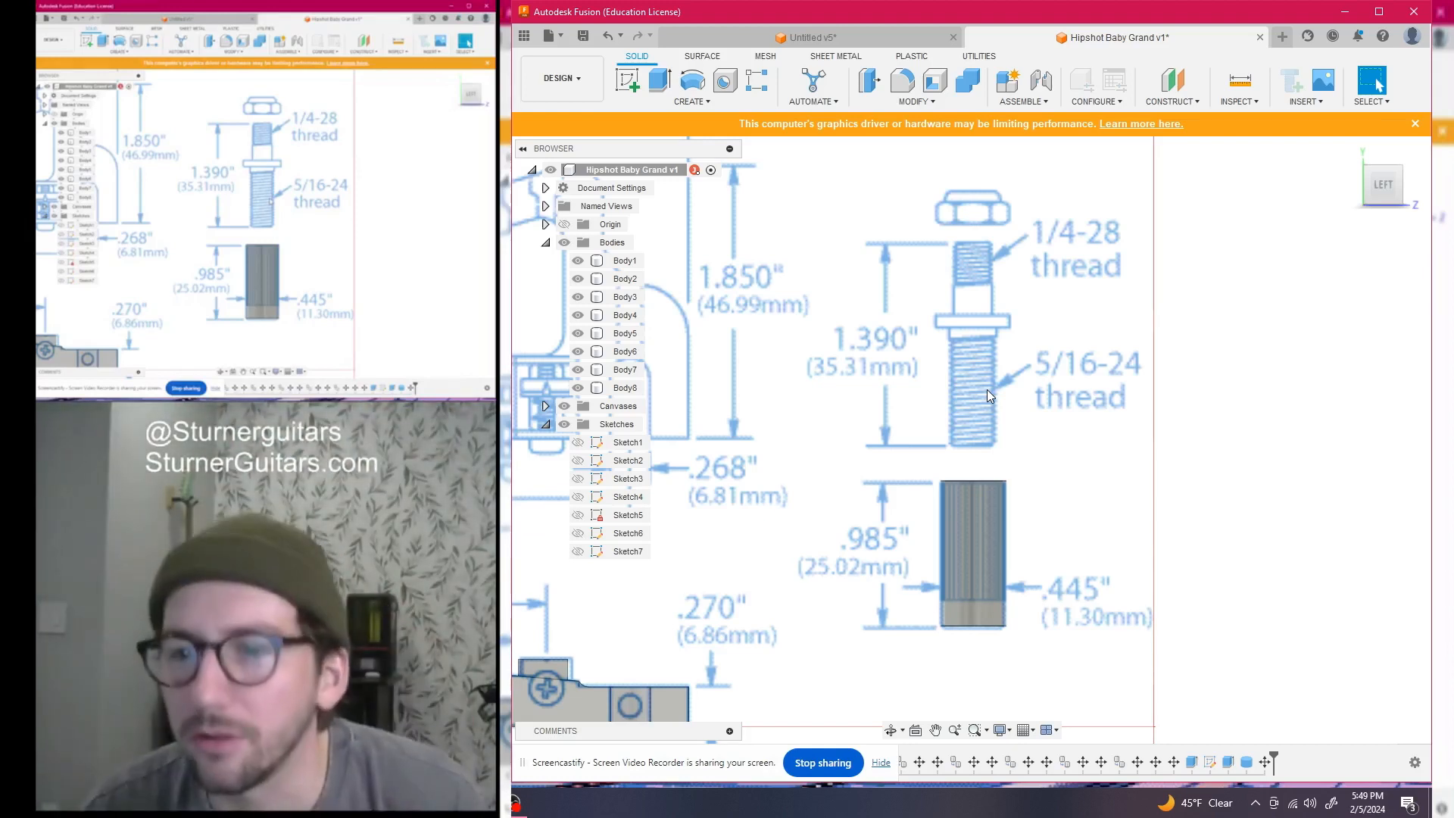
{"action": "scroll", "coordinate": [772, 503], "scroll_direction": "down", "scroll_amount": 3}
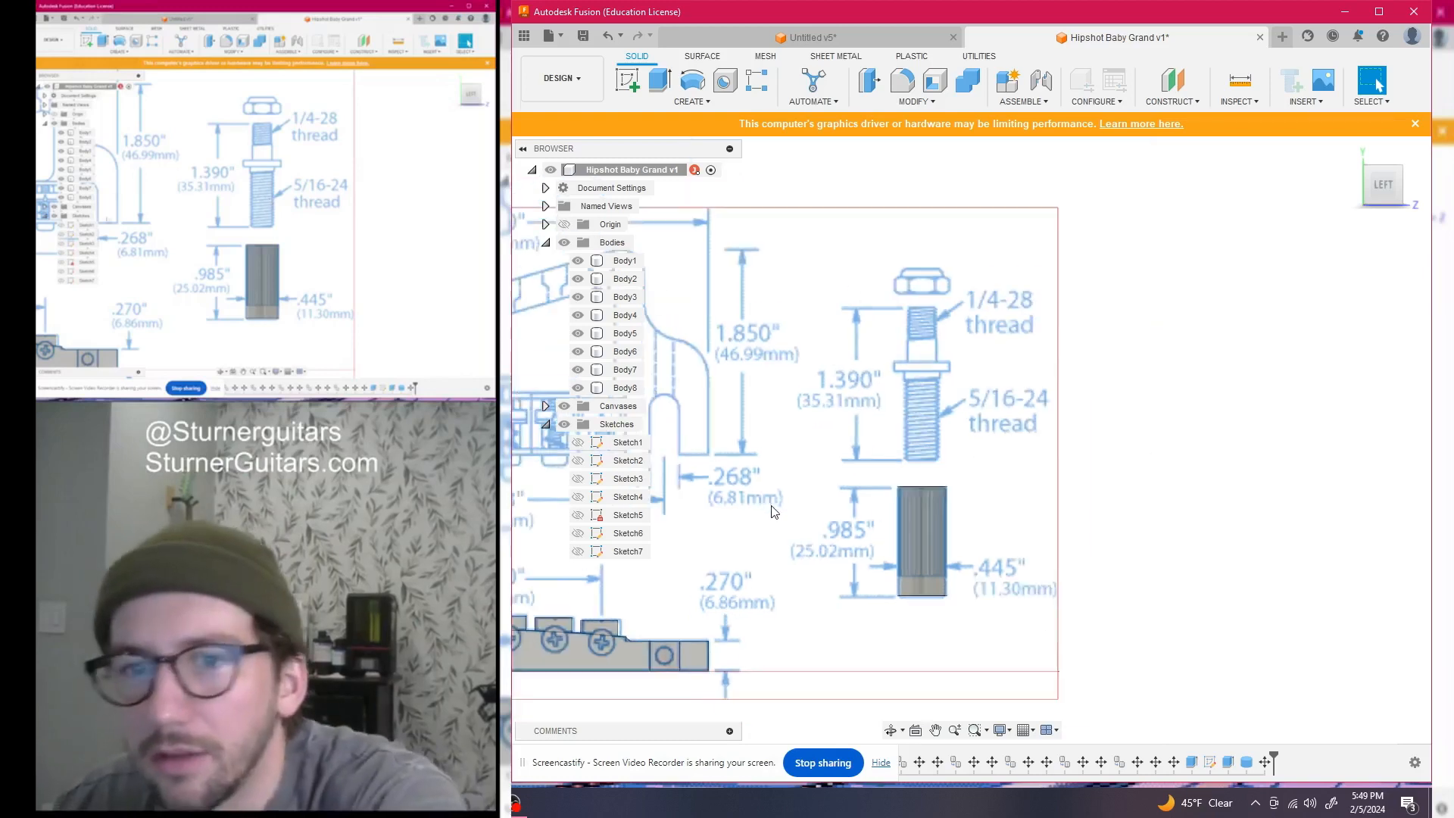
{"action": "middle_click_drag", "start_coordinate": [780, 504], "coordinate": [920, 436]}
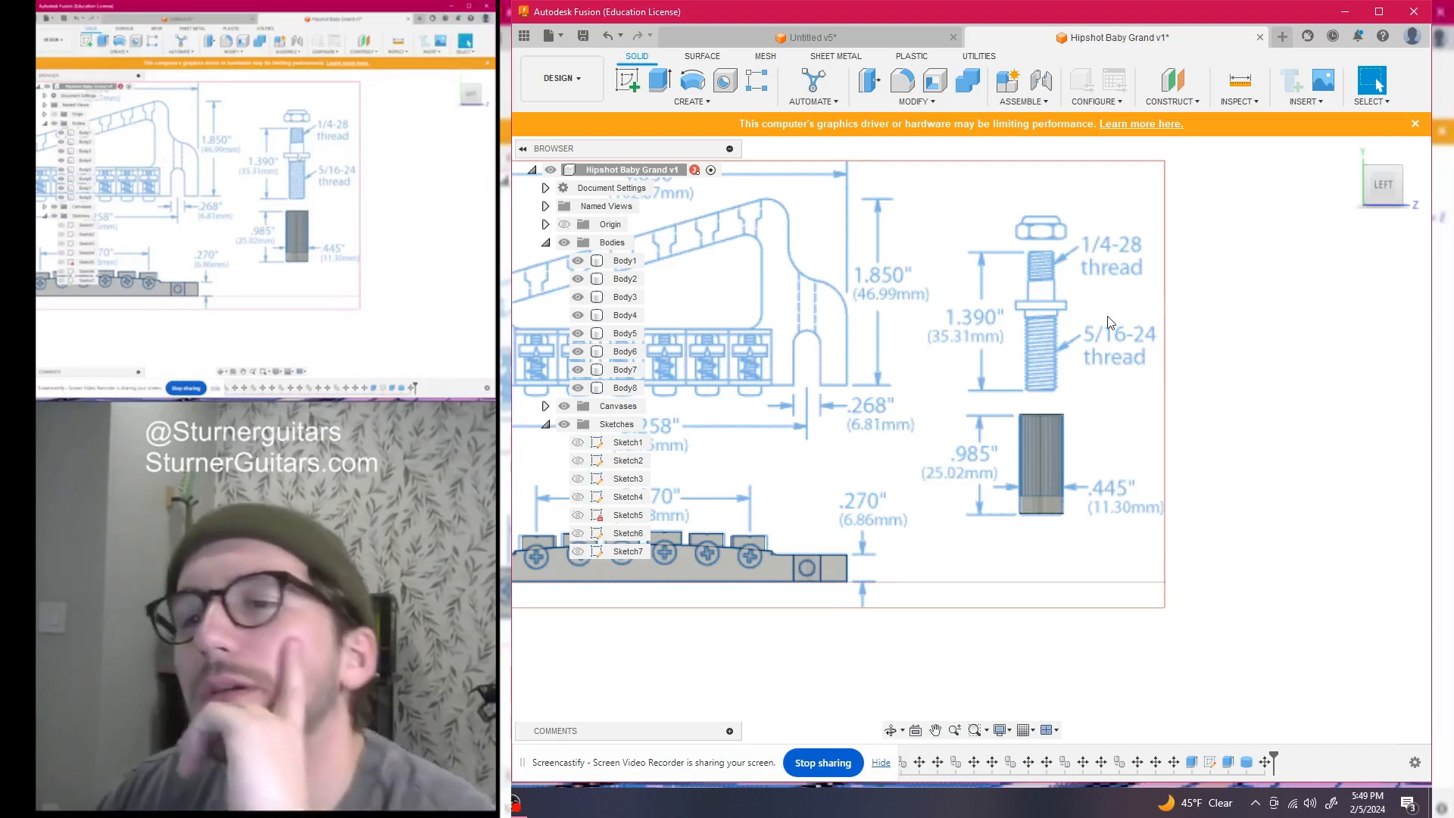
{"action": "scroll", "coordinate": [1063, 309], "scroll_direction": "down", "scroll_amount": 2}
{"action": "scroll", "coordinate": [1059, 345], "scroll_direction": "up", "scroll_amount": 3}
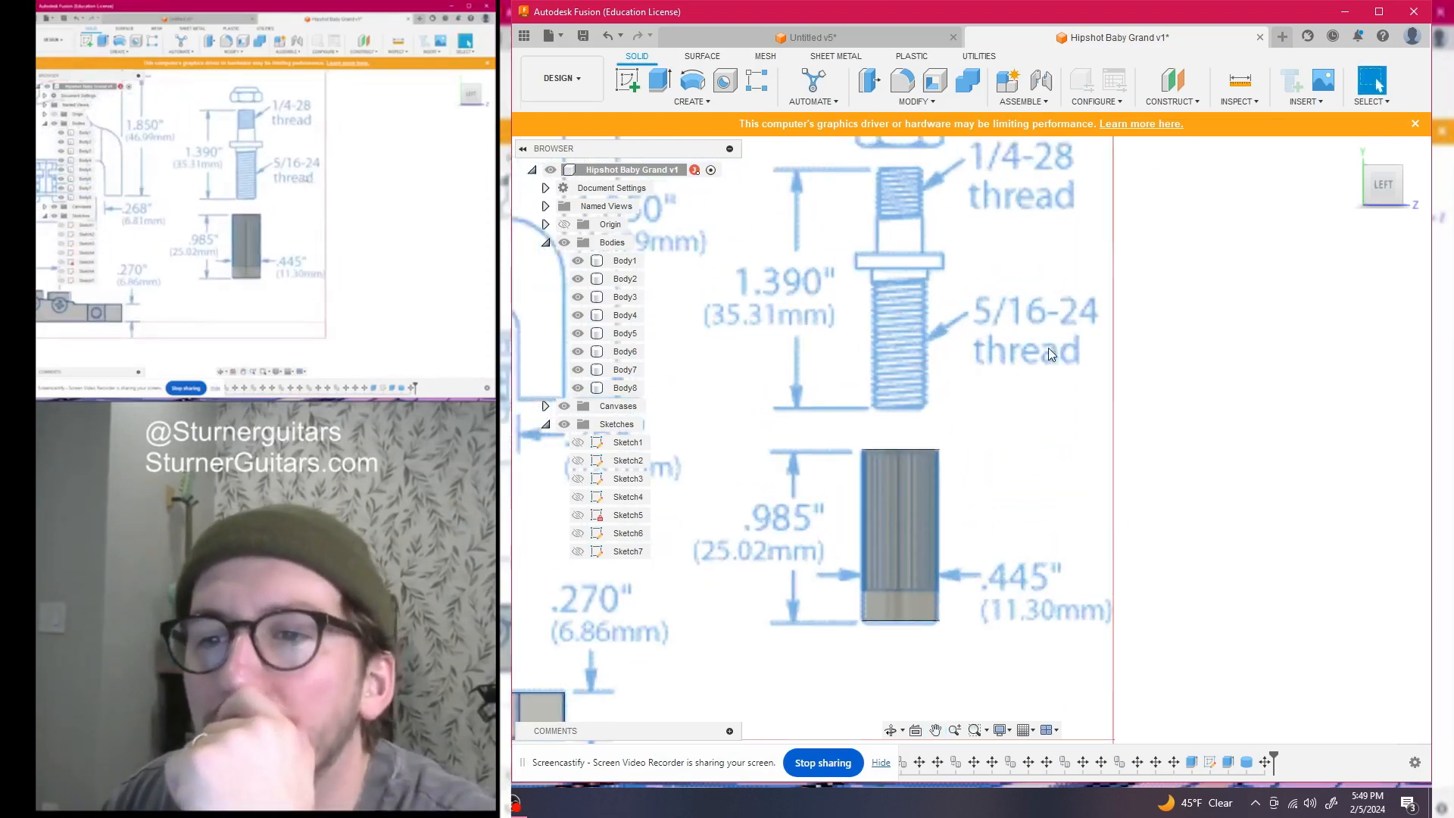
{"action": "scroll", "coordinate": [1048, 347], "scroll_direction": "down", "scroll_amount": 1}
{"action": "scroll", "coordinate": [1046, 347], "scroll_direction": "up", "scroll_amount": 1}
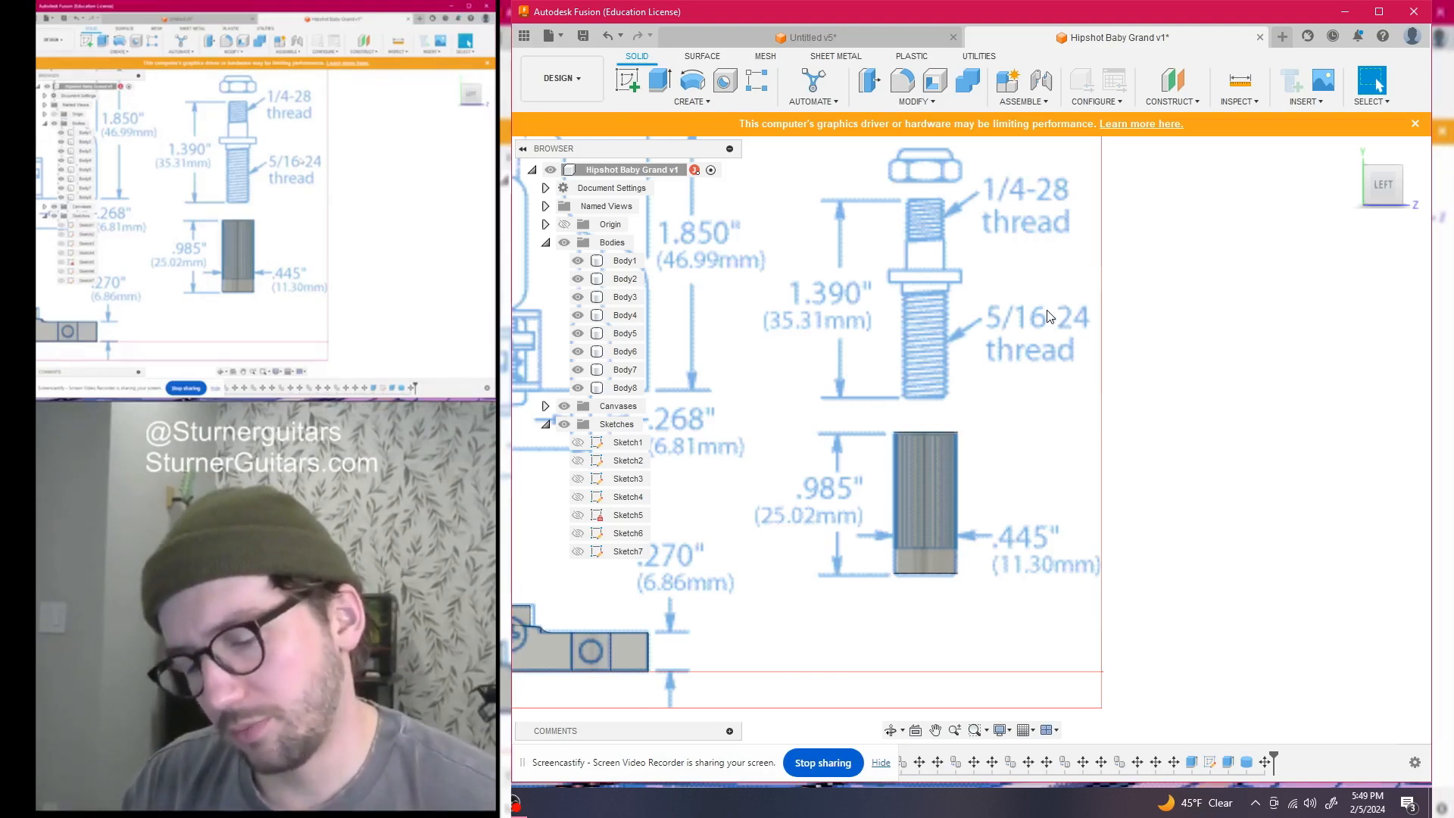
Start a new sketch and project the cylinder body's outline into it
{"action": "left_click", "coordinate": [959, 459]}
{"action": "left_click", "coordinate": [931, 482]}
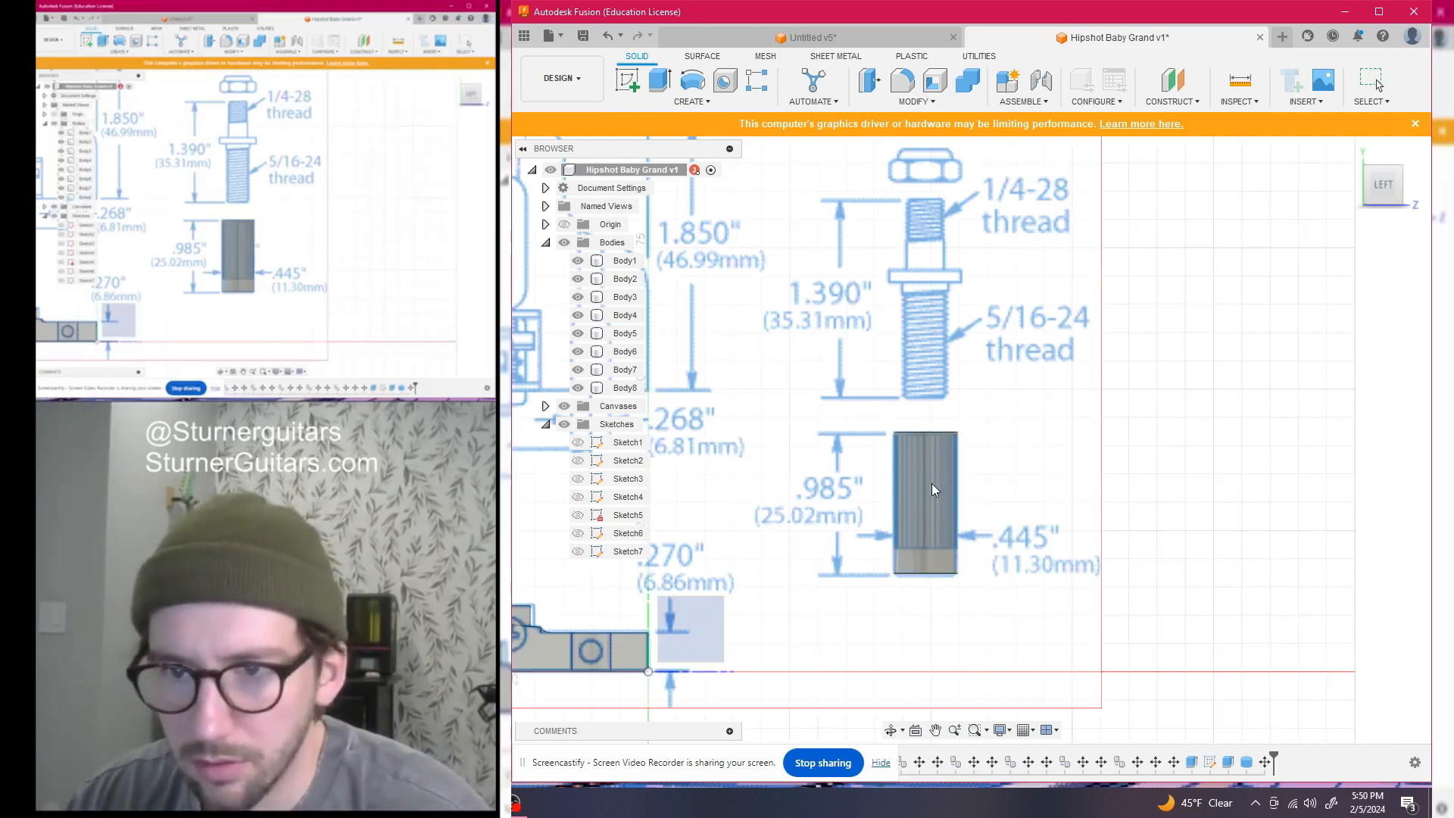
{"action": "scroll", "coordinate": [1050, 448], "scroll_direction": "down", "scroll_amount": 3}
{"action": "middle_click_drag", "start_coordinate": [1094, 447], "coordinate": [988, 481]}
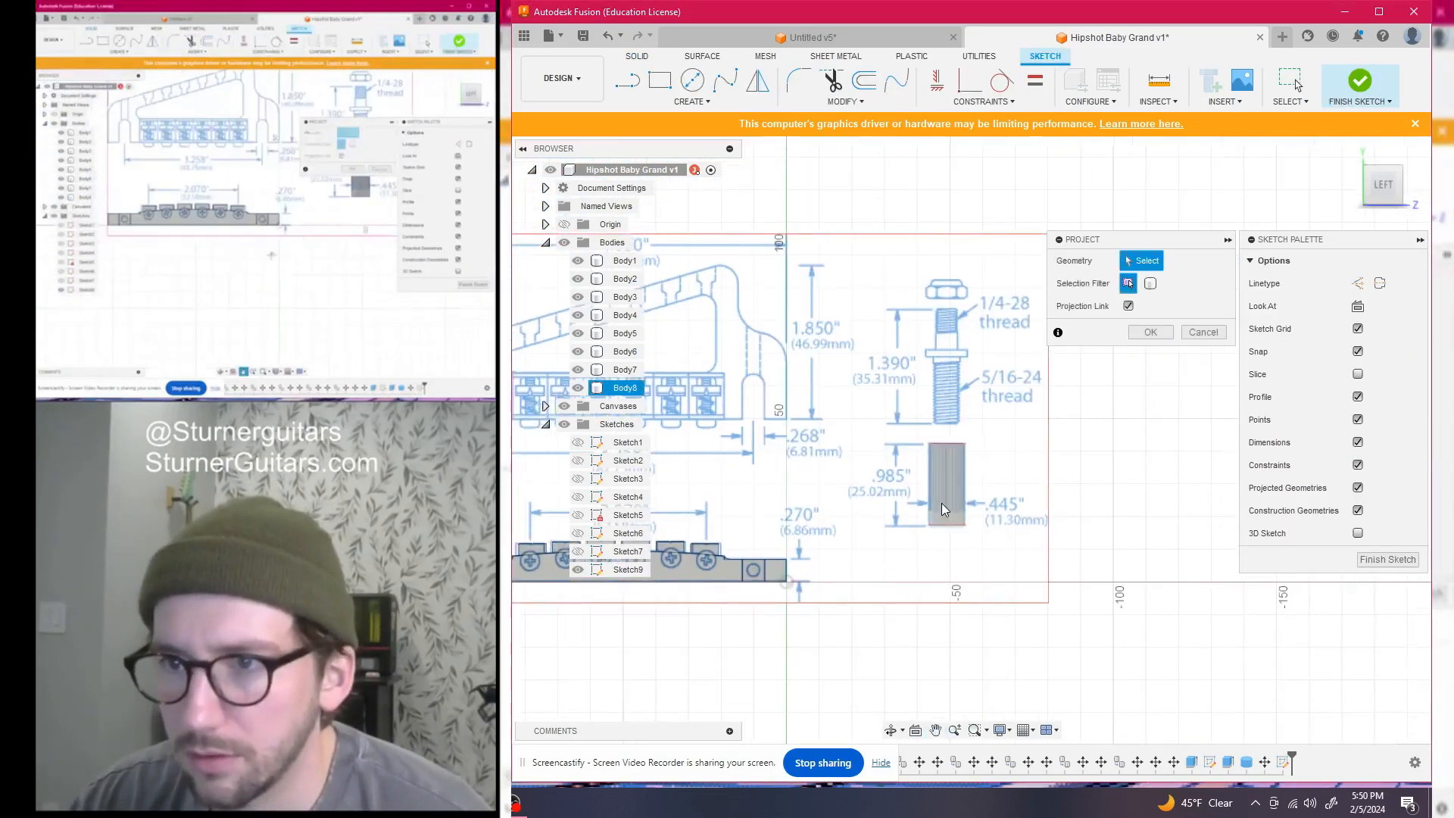
{"action": "scroll", "coordinate": [992, 480], "scroll_direction": "up", "scroll_amount": 3}
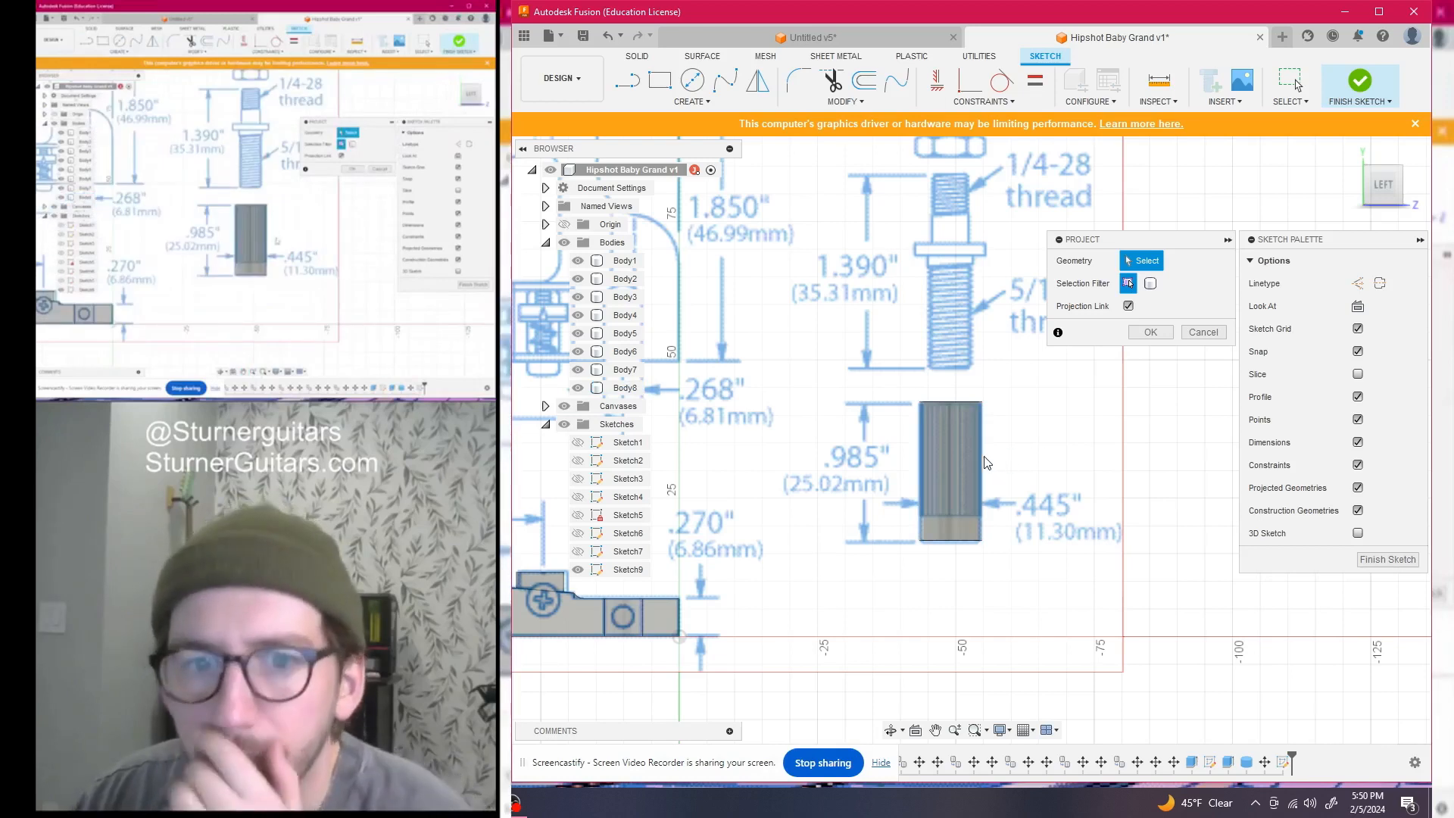
{"action": "left_click", "coordinate": [961, 448]}
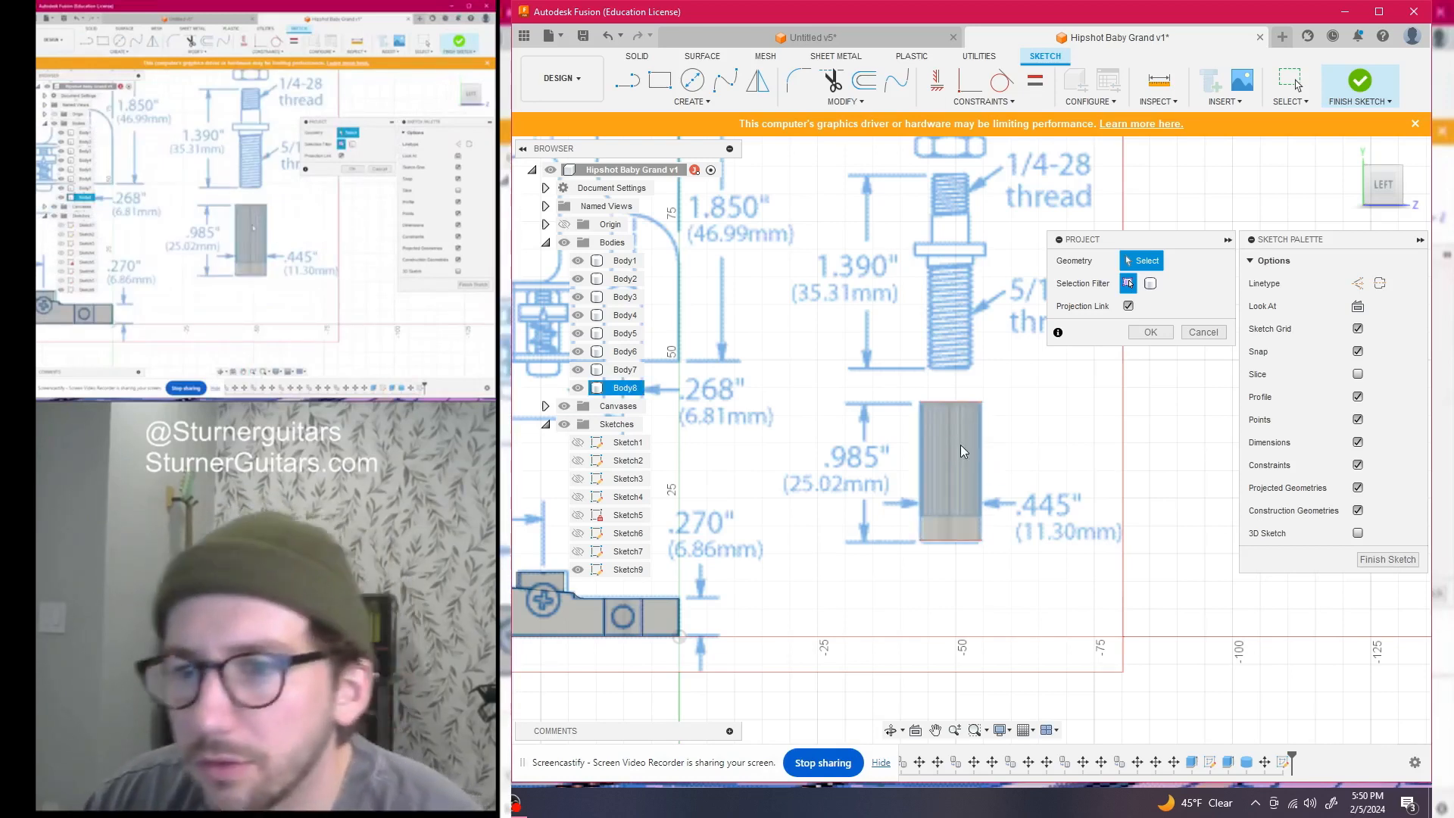
{"action": "left_click", "coordinate": [1150, 331]}
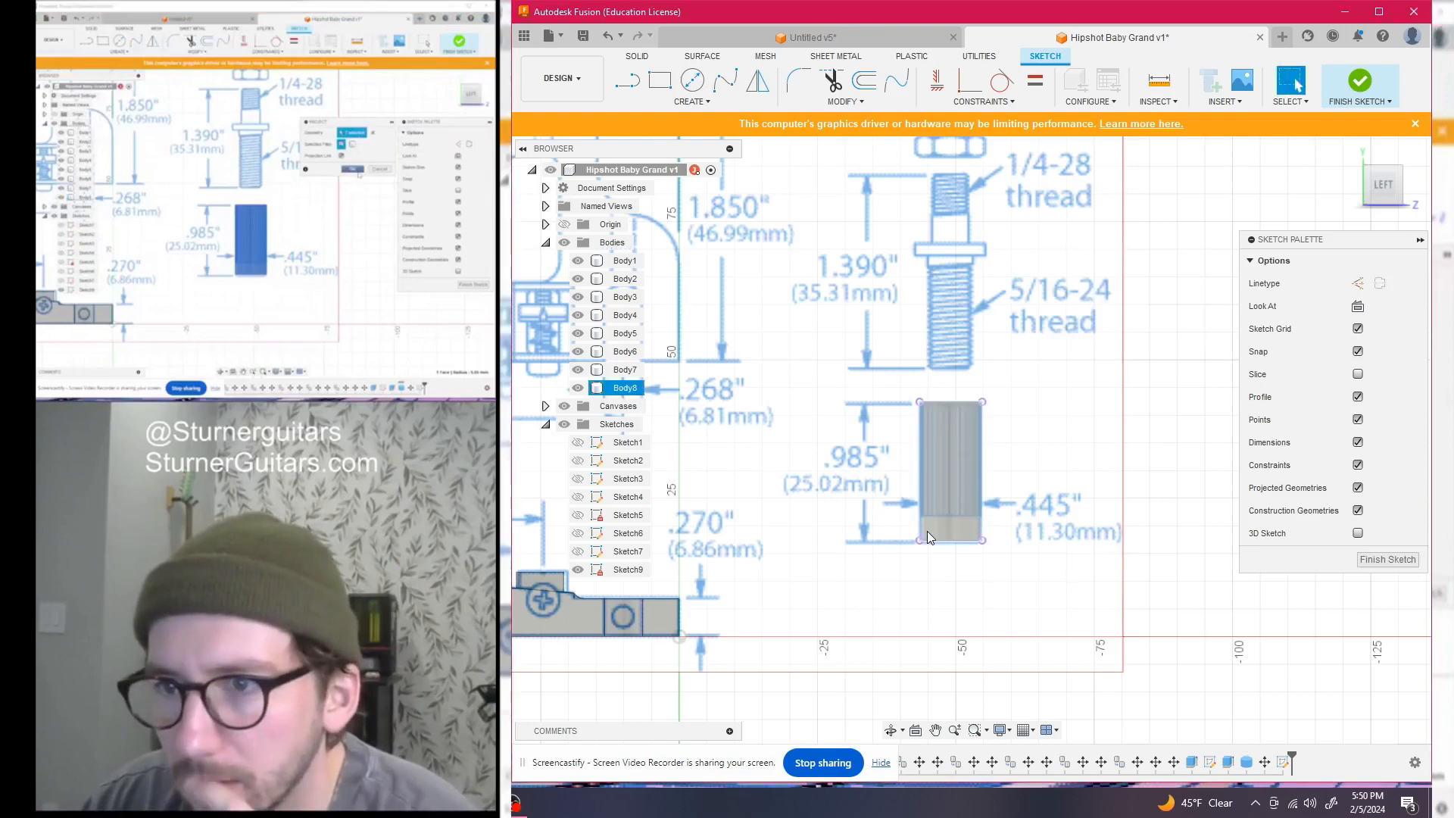
{"action": "middle_click_drag", "start_coordinate": [1040, 502], "coordinate": [1040, 526]}
Draw a 27.50 mm vertical line up from the post's base, viewed from the left
{"action": "key", "text": "l"}
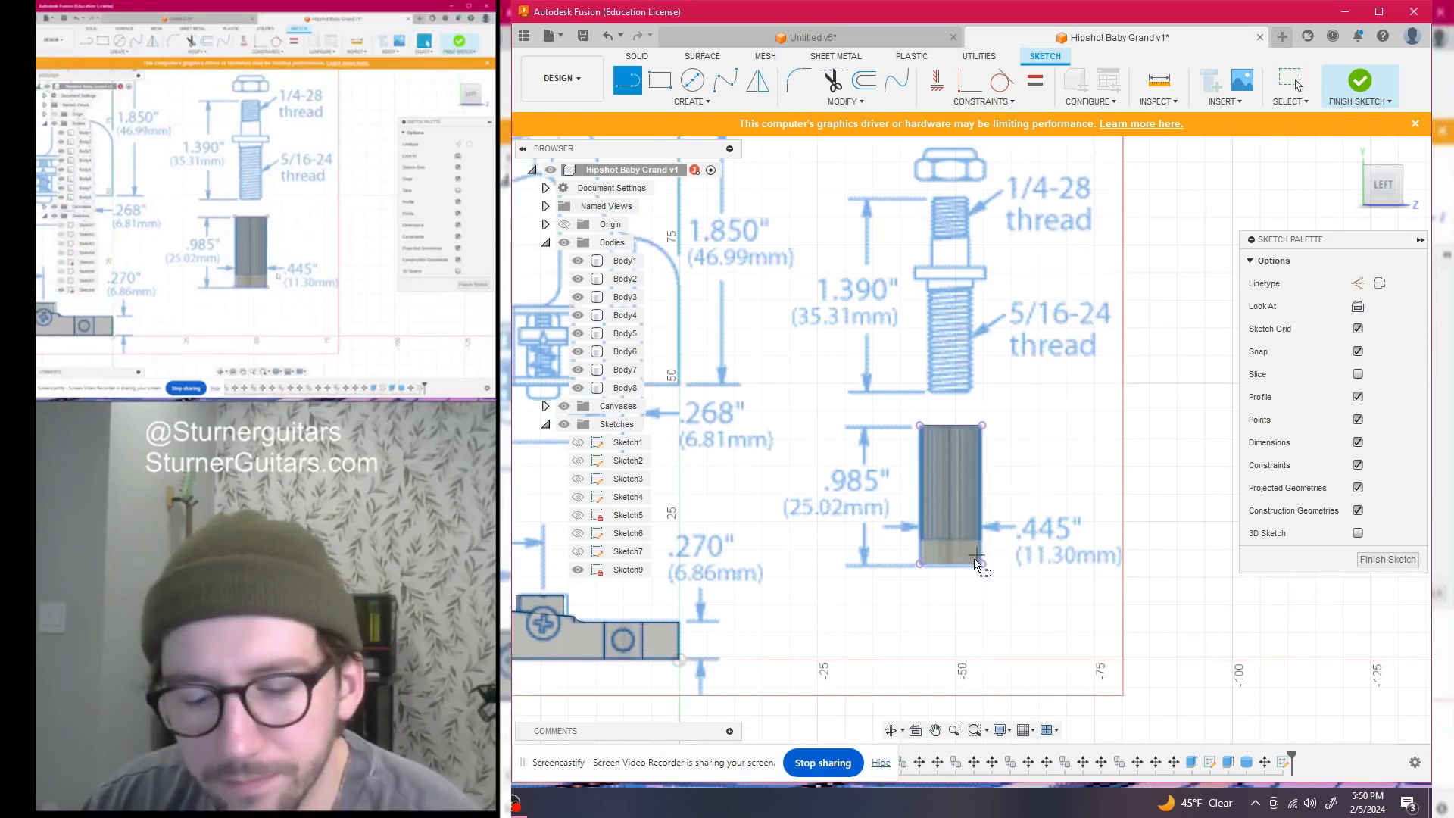
{"action": "left_click", "coordinate": [950, 564]}
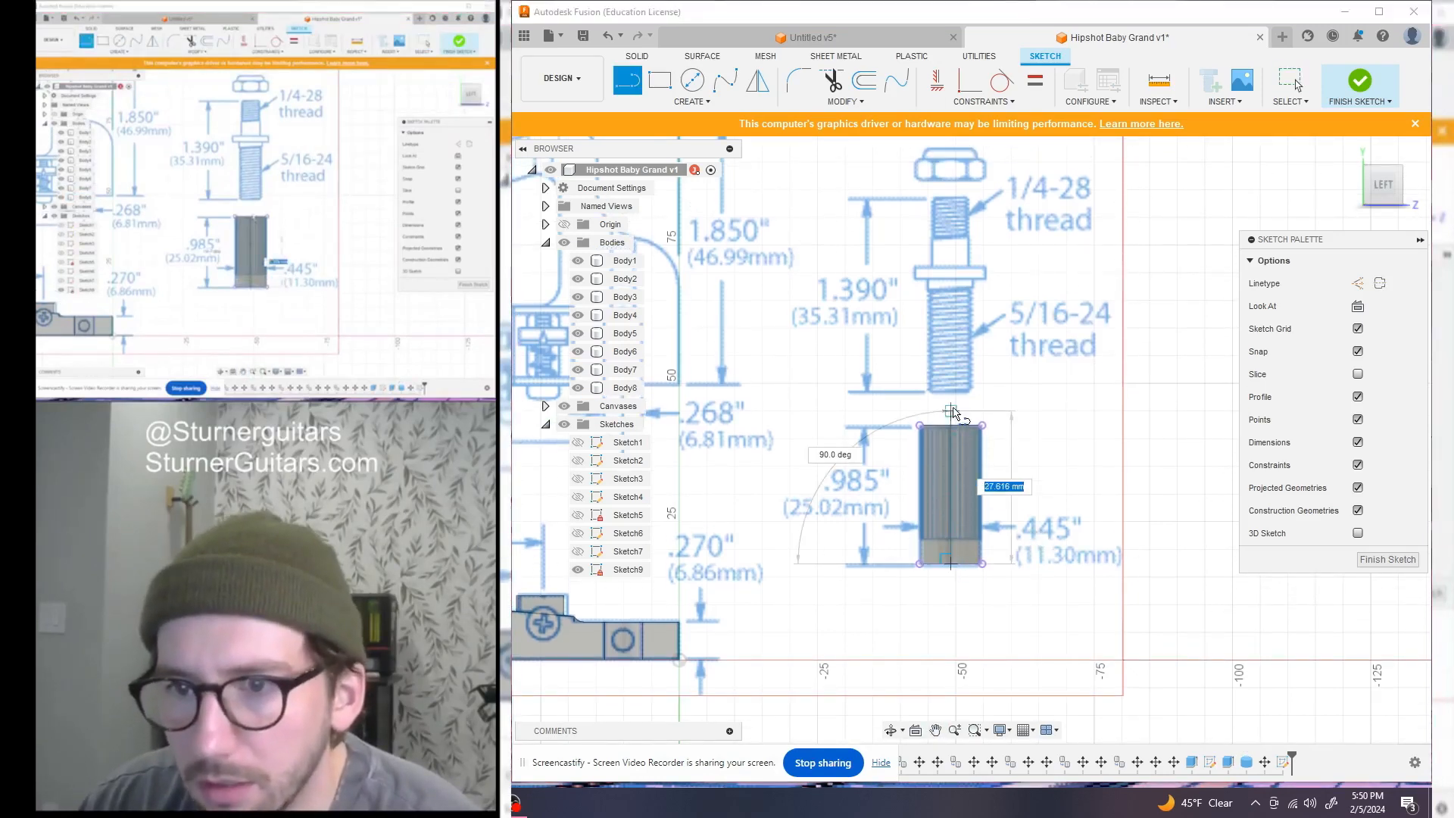
{"action": "type", "text": "2"}
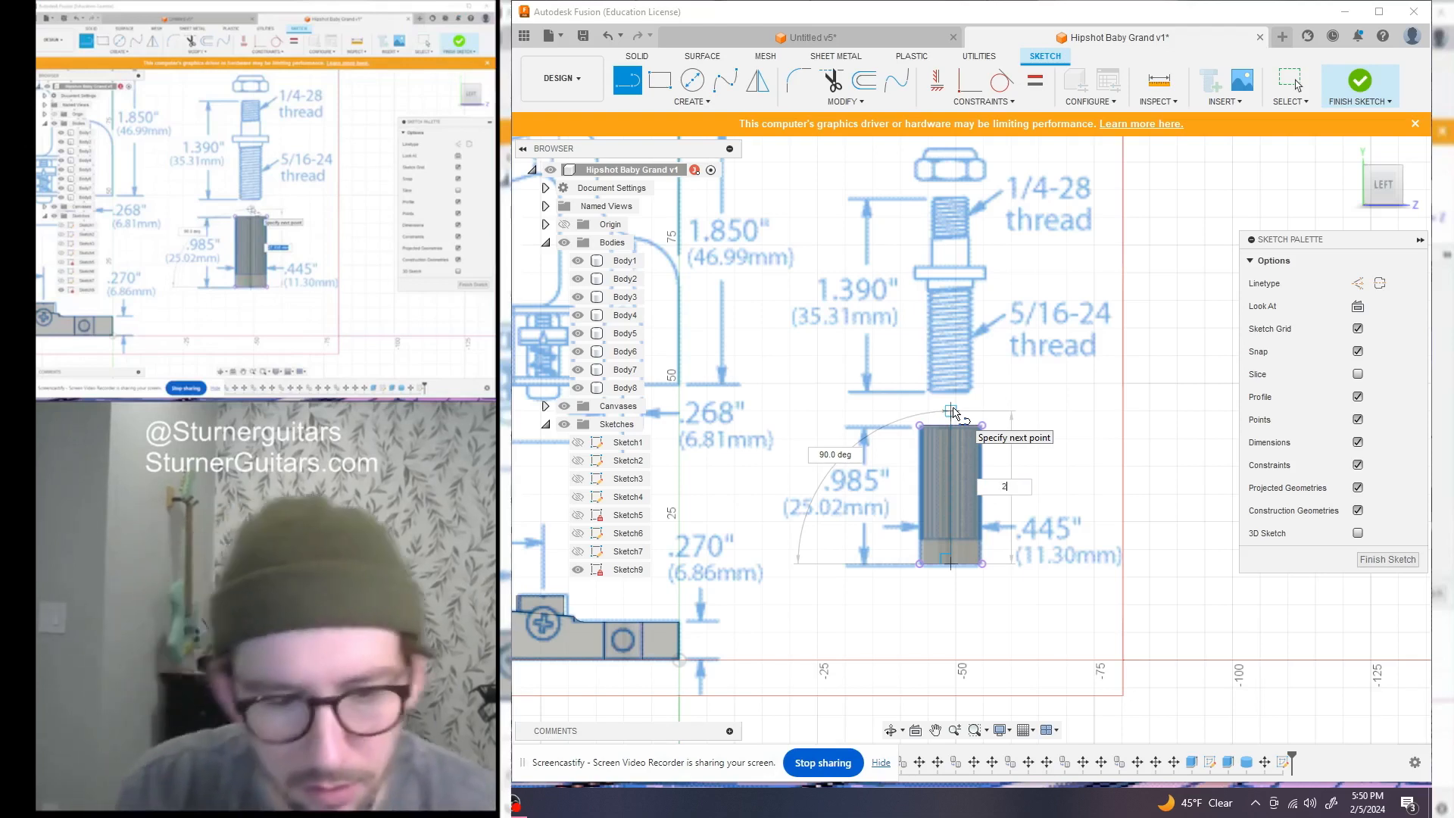
{"action": "type", "text": "7.5"}
{"action": "key", "text": "Return"}
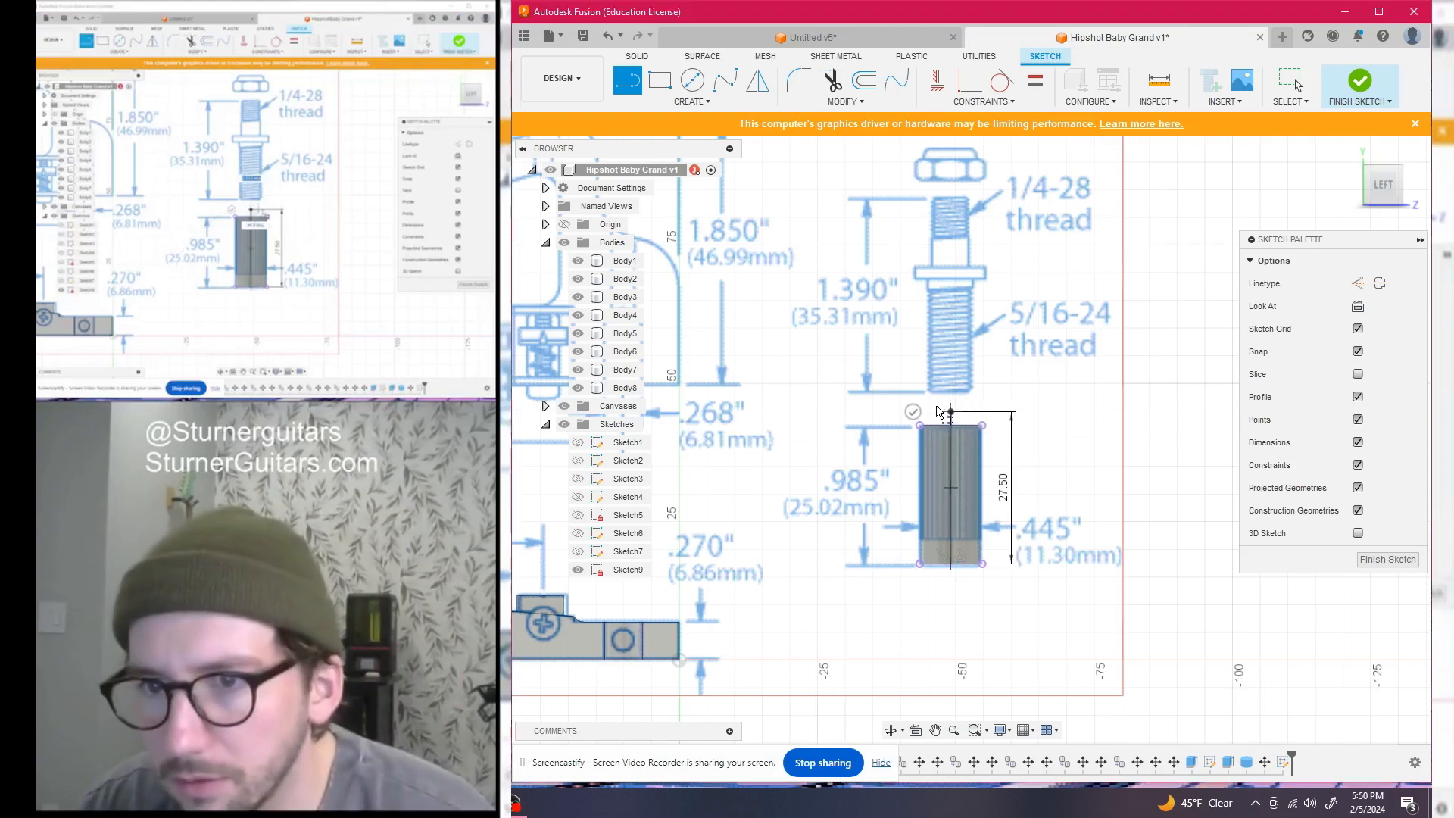
{"action": "key", "text": "Escape"}
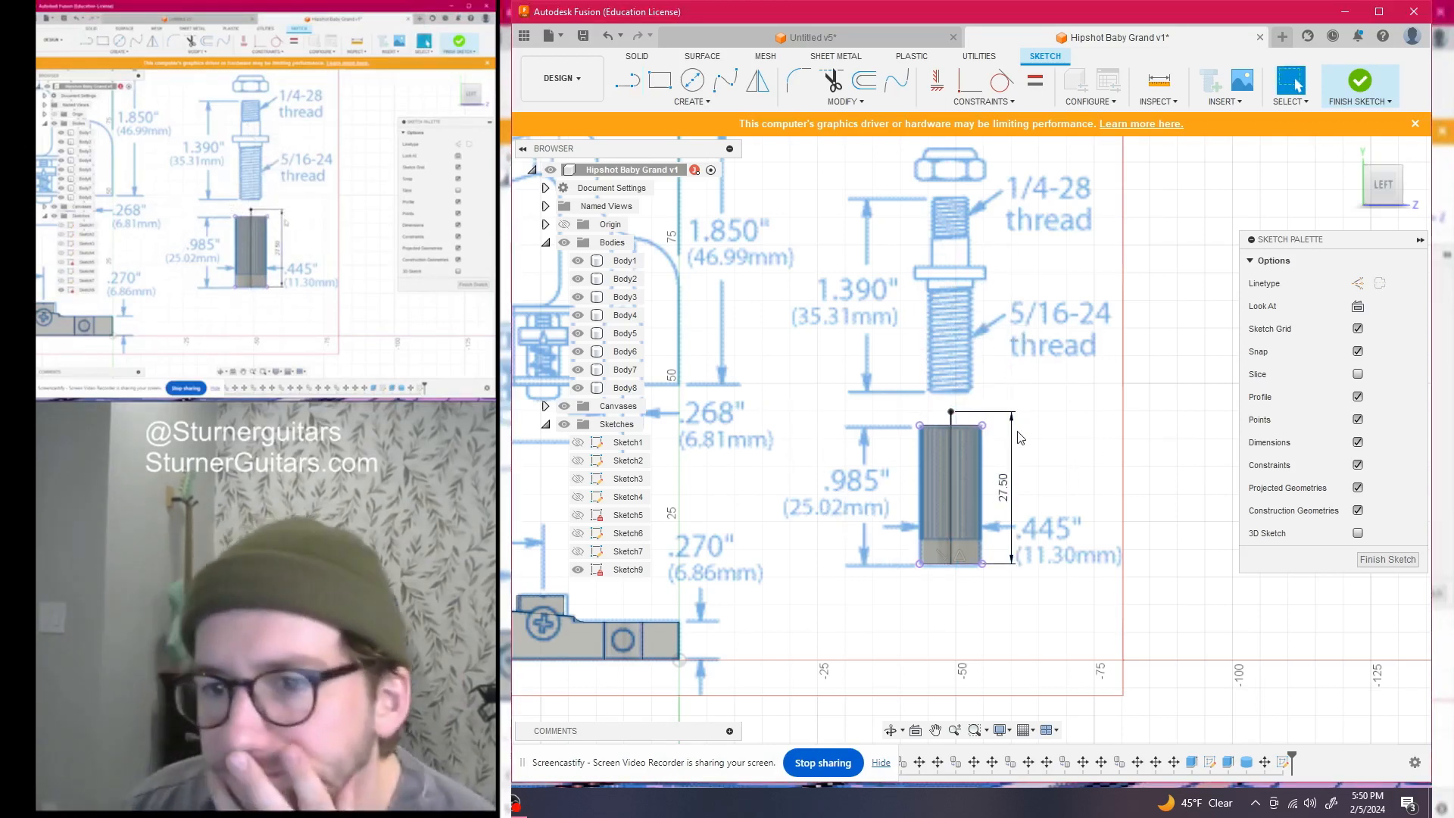
{"action": "scroll", "coordinate": [1068, 420], "scroll_direction": "up", "scroll_amount": 2}
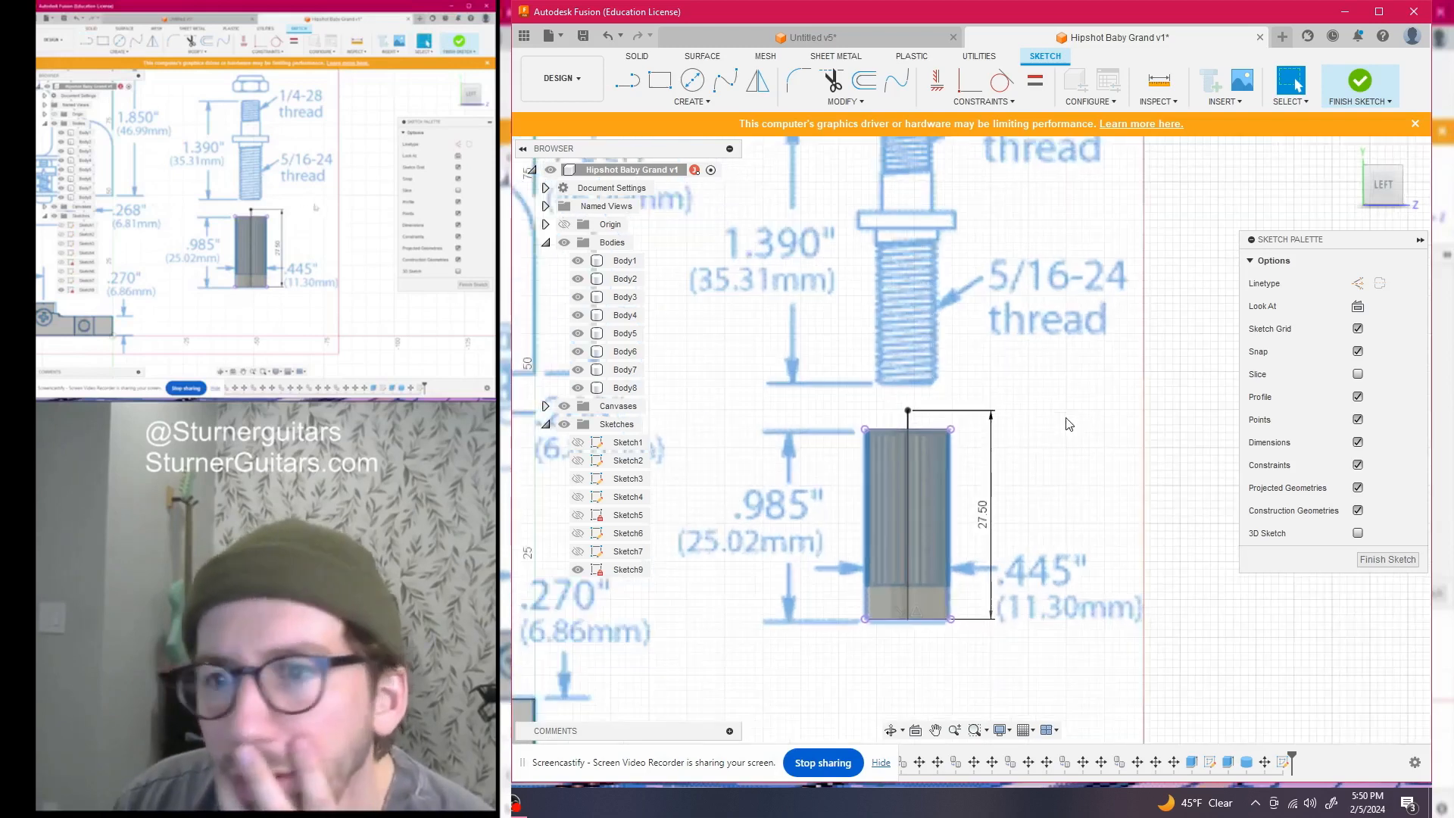
{"action": "scroll", "coordinate": [1066, 423], "scroll_direction": "down", "scroll_amount": 1}
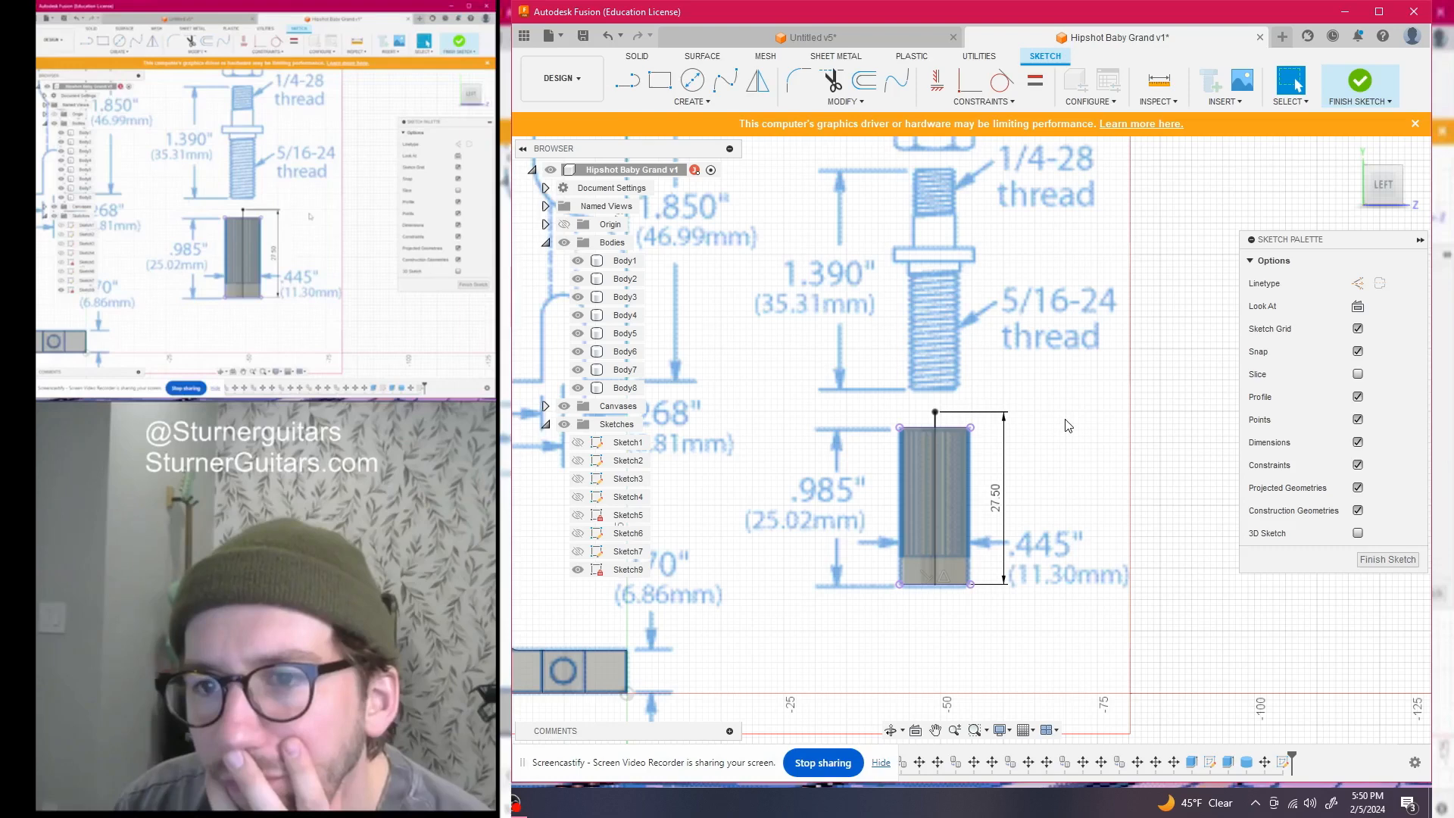
{"action": "mouse_move", "coordinate": [1383, 186]}
{"action": "left_mouse_down"}
{"action": "mouse_move", "coordinate": [1414, 545]}
{"action": "mouse_move", "coordinate": [1409, 462]}
{"action": "left_mouse_up"}
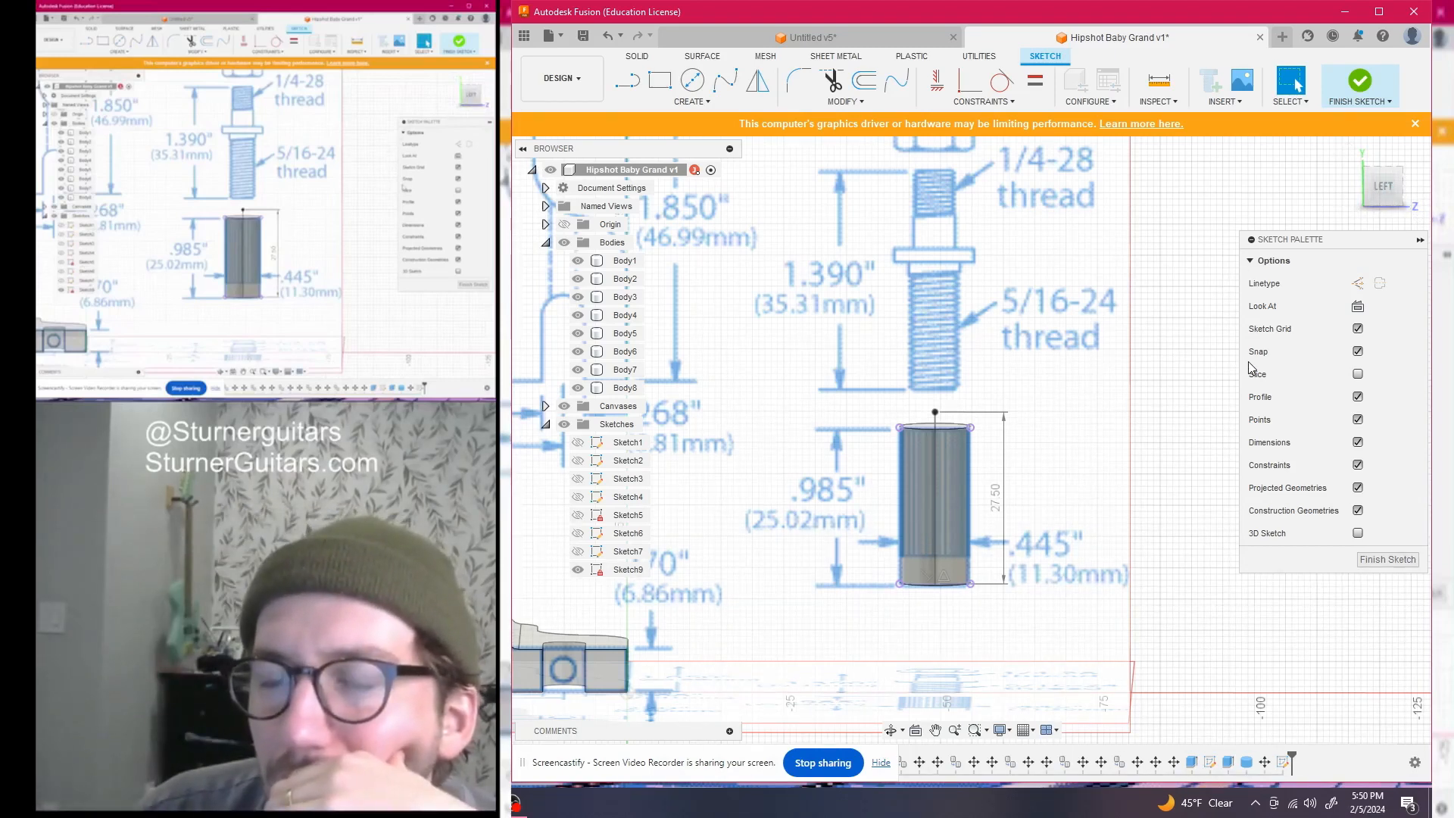
{"action": "left_click", "coordinate": [1386, 189]}
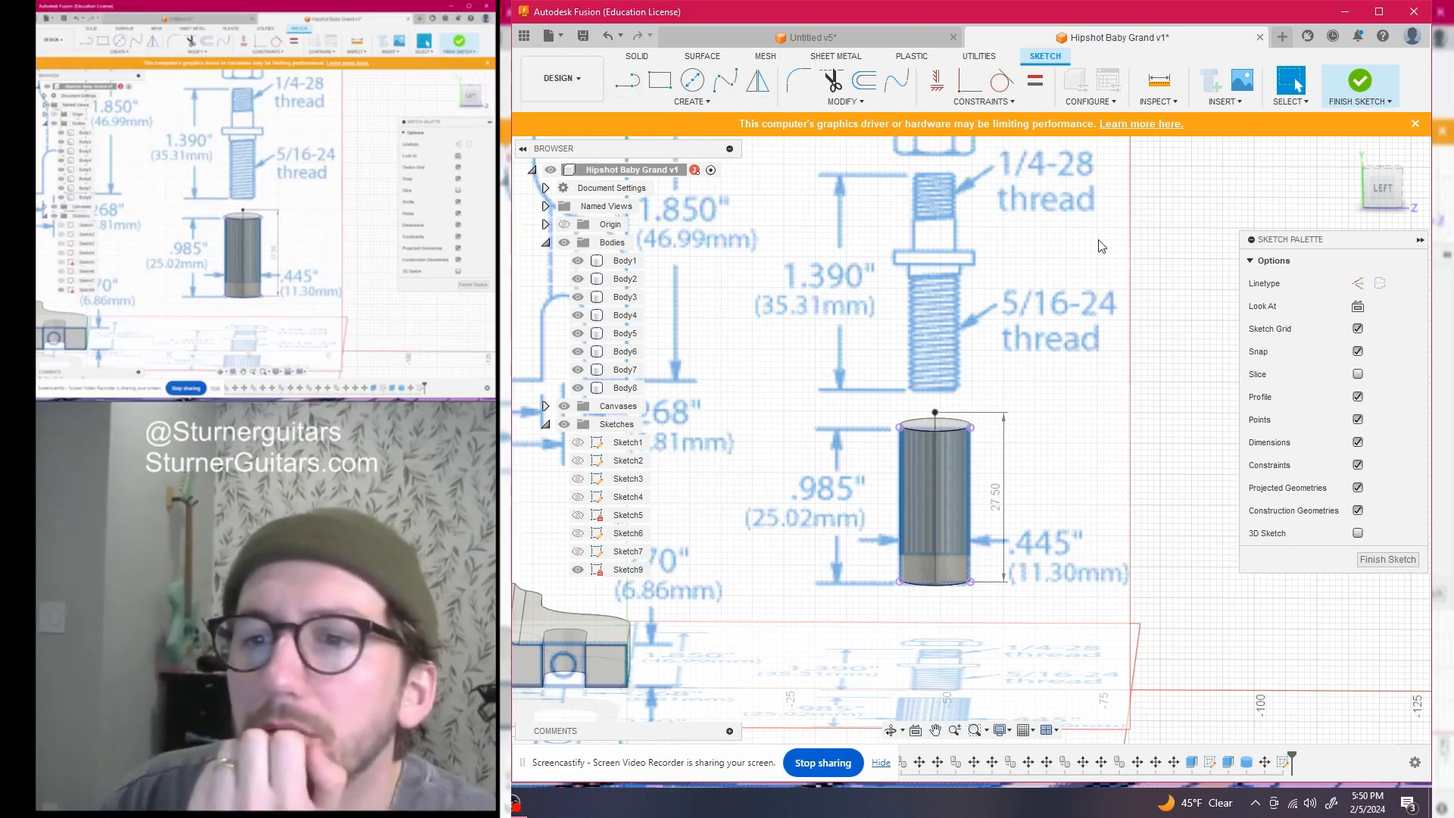
{"action": "scroll", "coordinate": [942, 416], "scroll_direction": "up", "scroll_amount": 6}
{"action": "scroll", "coordinate": [847, 271], "scroll_direction": "down", "scroll_amount": 4}
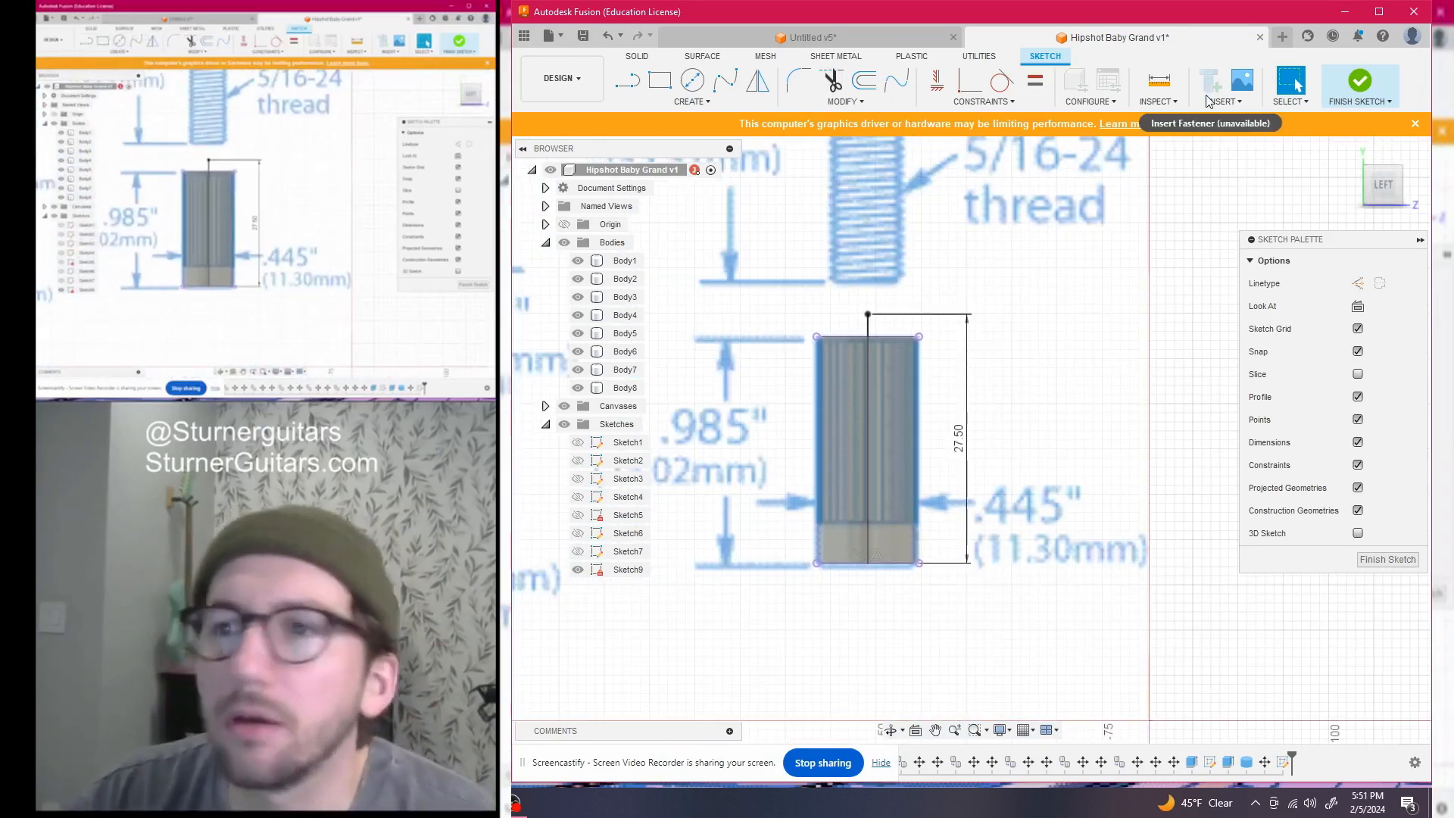
{"action": "left_click", "coordinate": [1159, 80]}
{"action": "scroll", "coordinate": [933, 321], "scroll_direction": "up", "scroll_amount": 3}
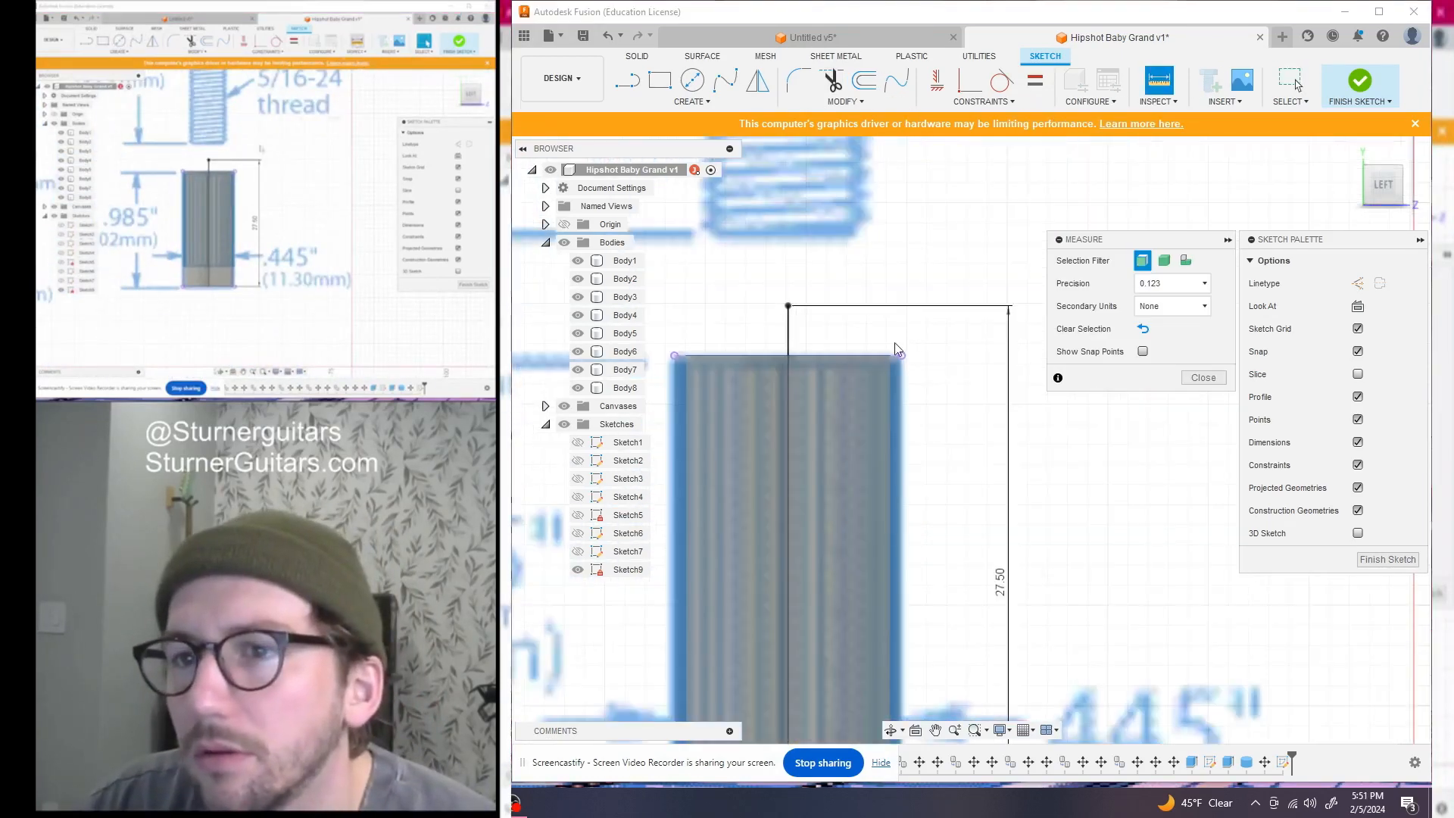
{"action": "left_click", "coordinate": [789, 355]}
{"action": "left_click", "coordinate": [788, 306]}
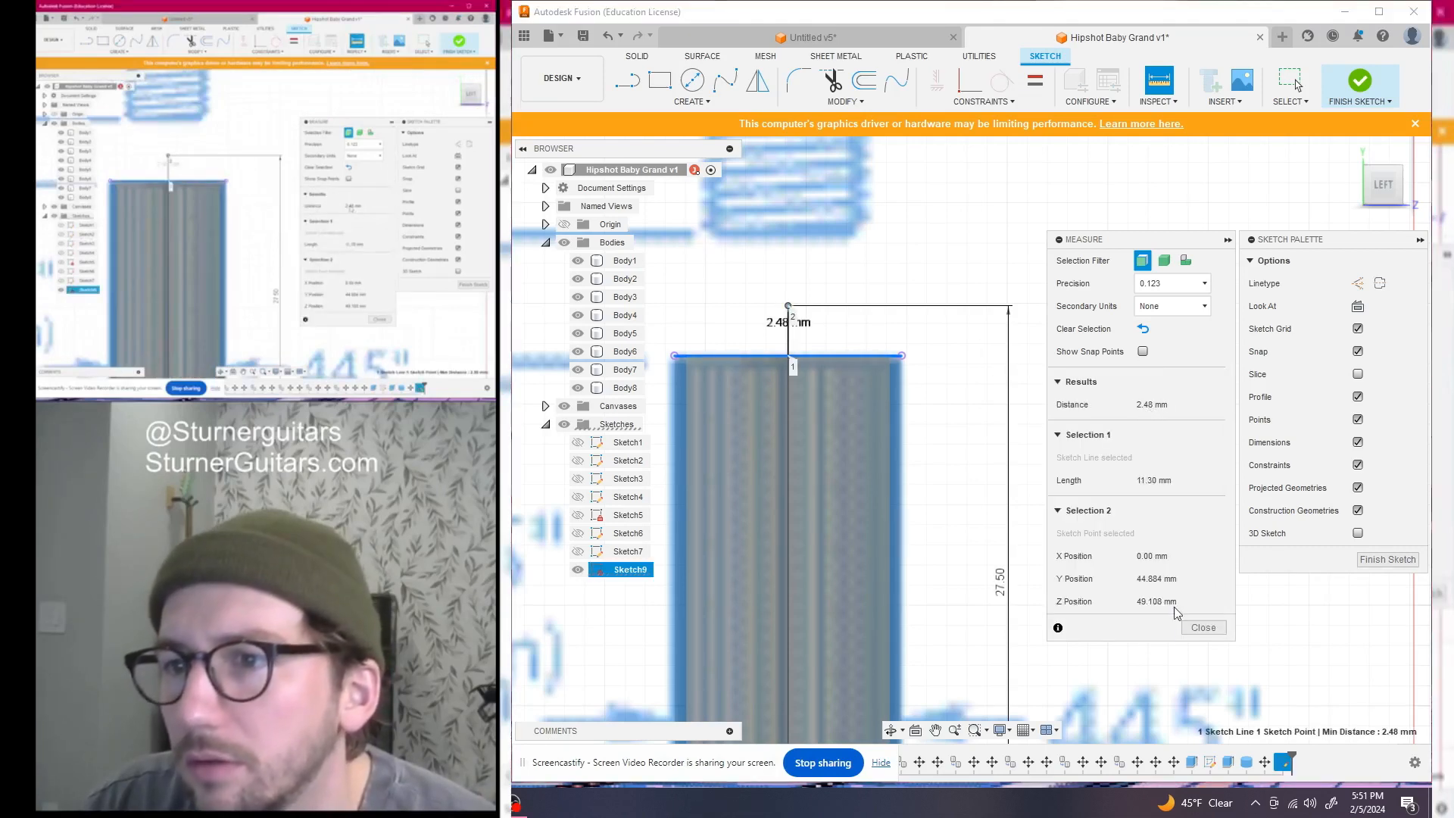
{"action": "left_click", "coordinate": [1190, 626]}
{"action": "scroll", "coordinate": [1166, 609], "scroll_direction": "down", "scroll_amount": 5}
{"action": "middle_click_drag", "start_coordinate": [1166, 610], "coordinate": [919, 510]}
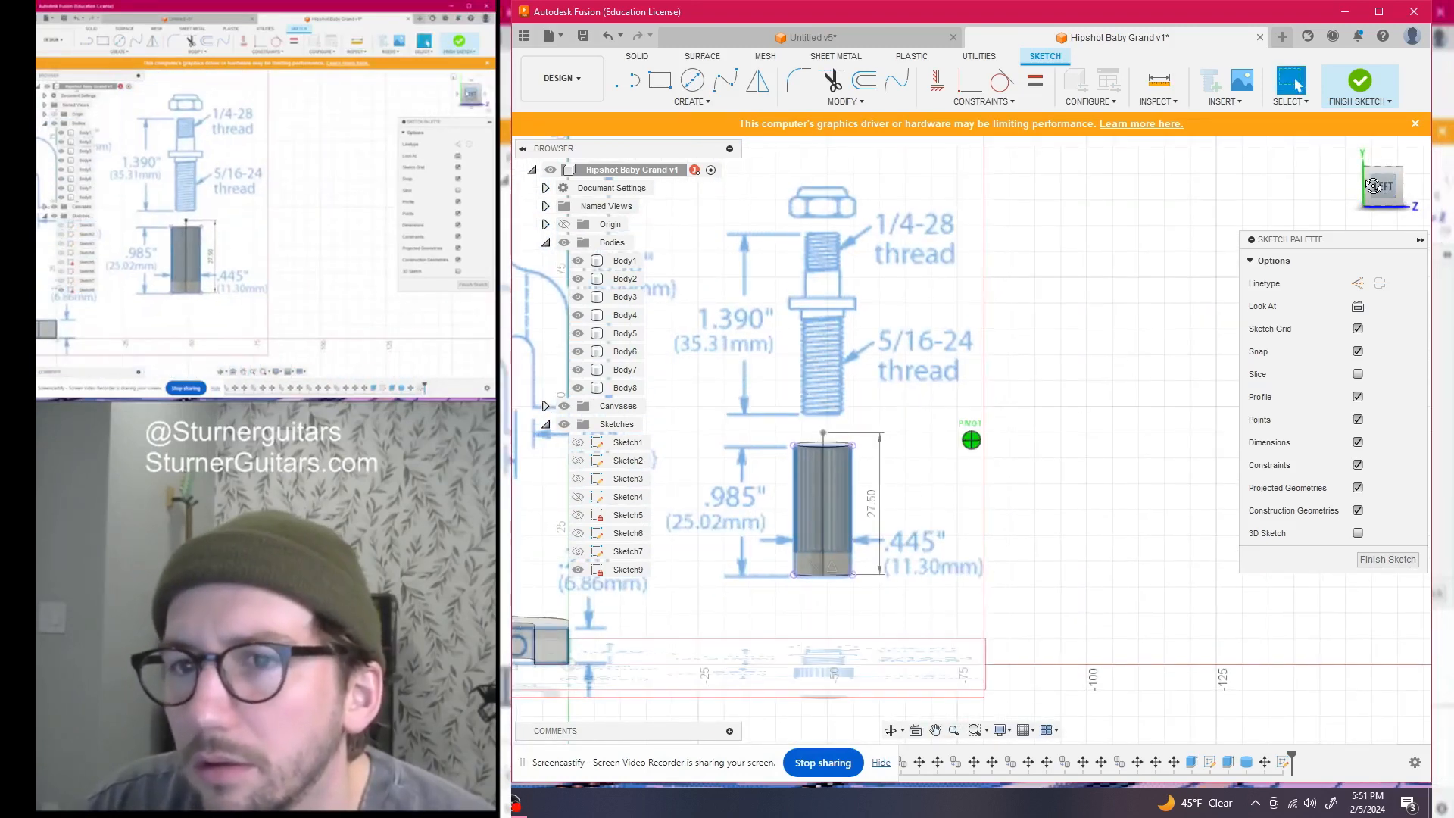
{"action": "scroll", "coordinate": [995, 341], "scroll_direction": "down", "scroll_amount": 2}
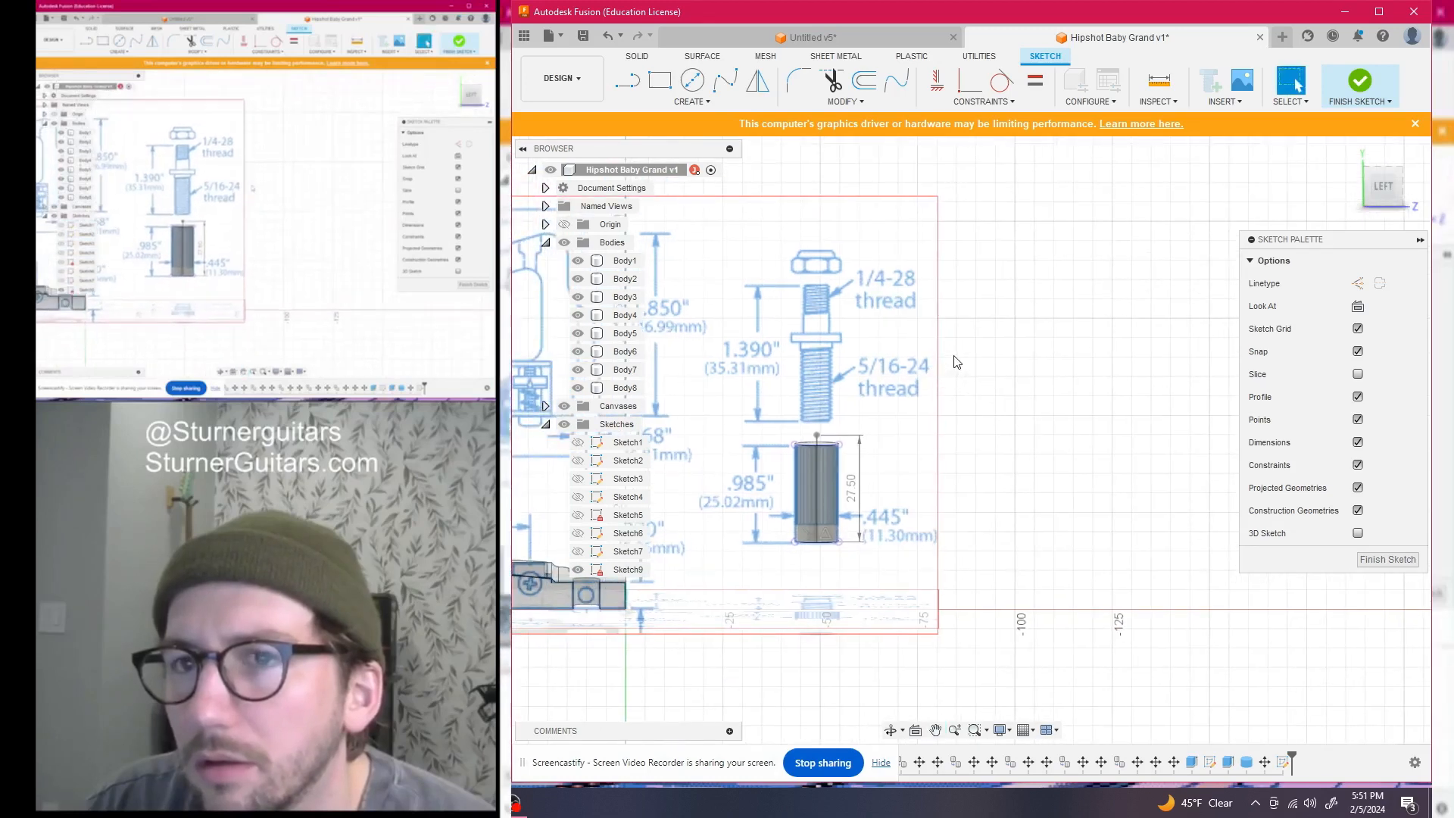
Finish the bridge-post sketch
{"action": "left_click", "coordinate": [1376, 178]}
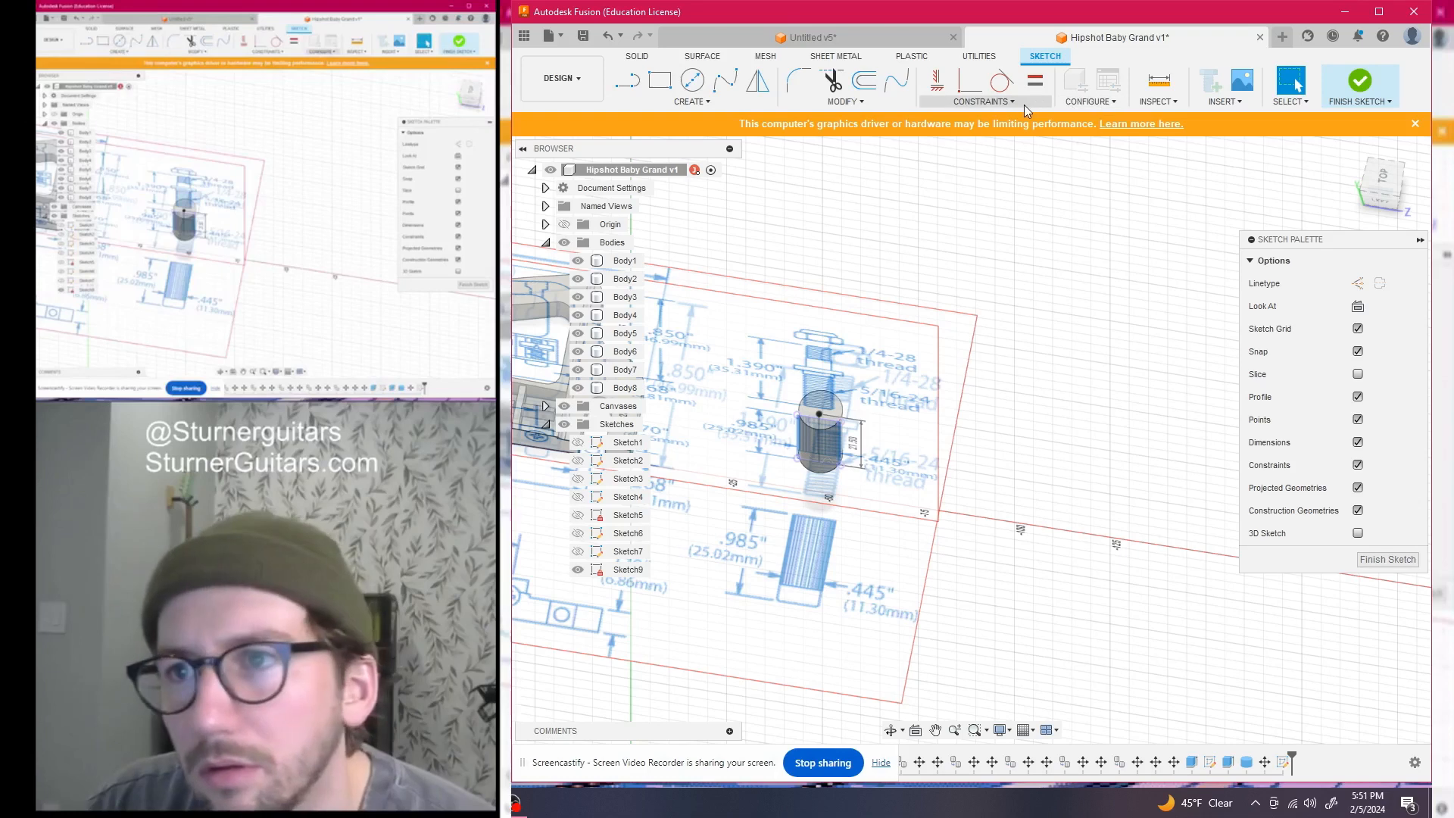
{"action": "left_click", "coordinate": [992, 101]}
{"action": "left_click", "coordinate": [689, 102]}
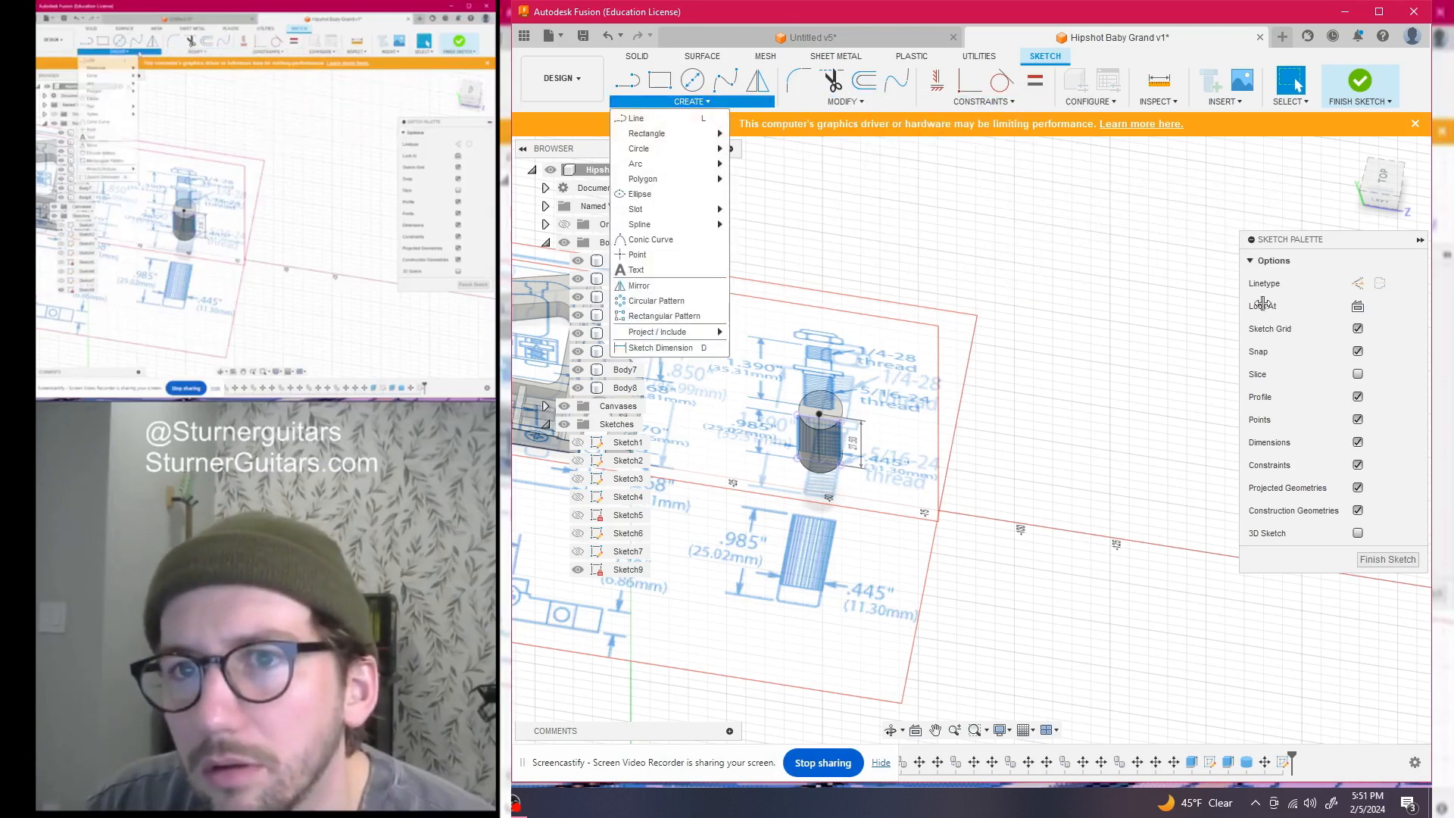
{"action": "left_click", "coordinate": [1398, 560]}
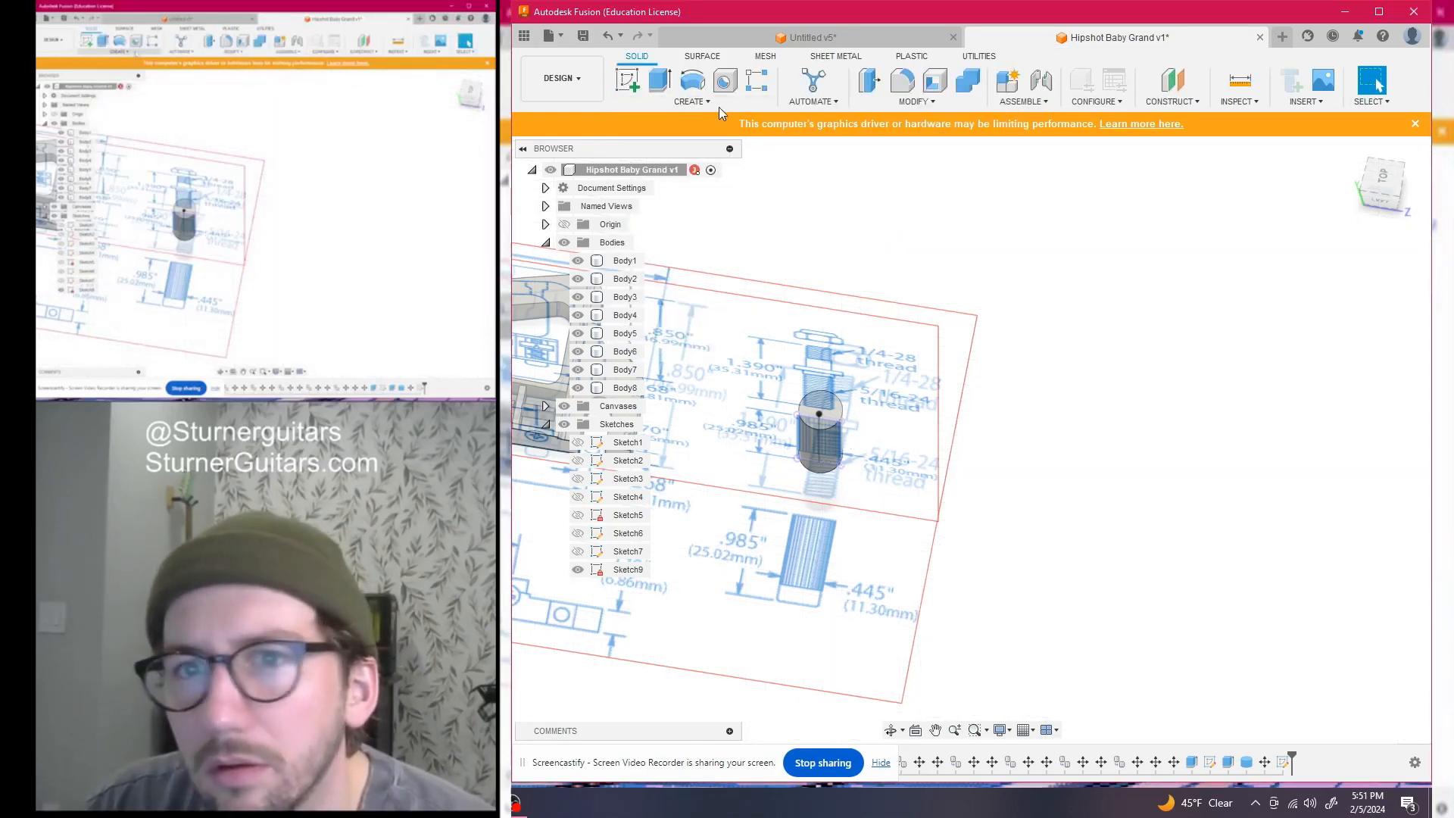
Begin a cylinder with a base plane and centre point, then cancel it
{"action": "left_click", "coordinate": [719, 106]}
{"action": "left_click", "coordinate": [643, 333]}
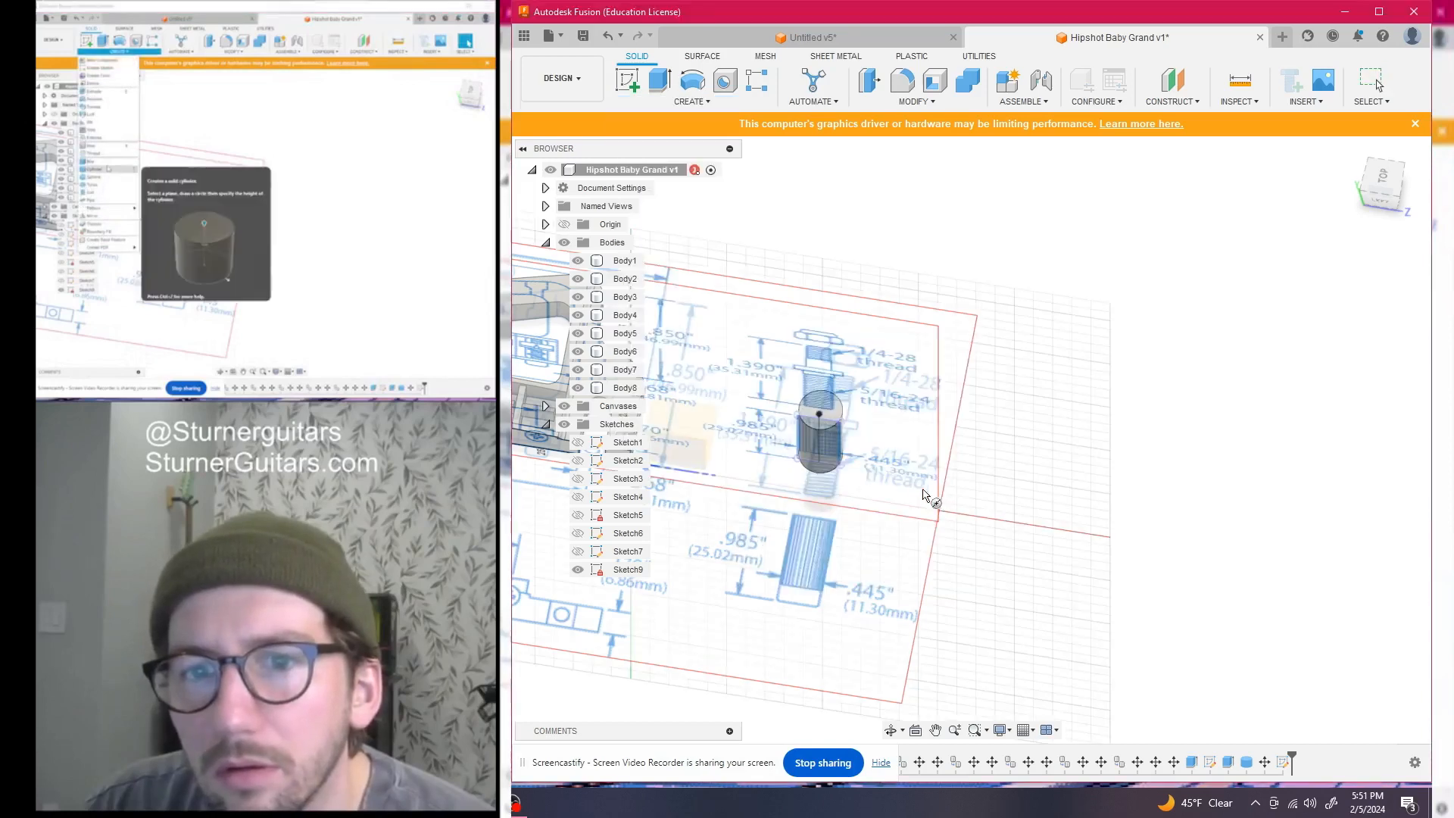
{"action": "left_click", "coordinate": [976, 477]}
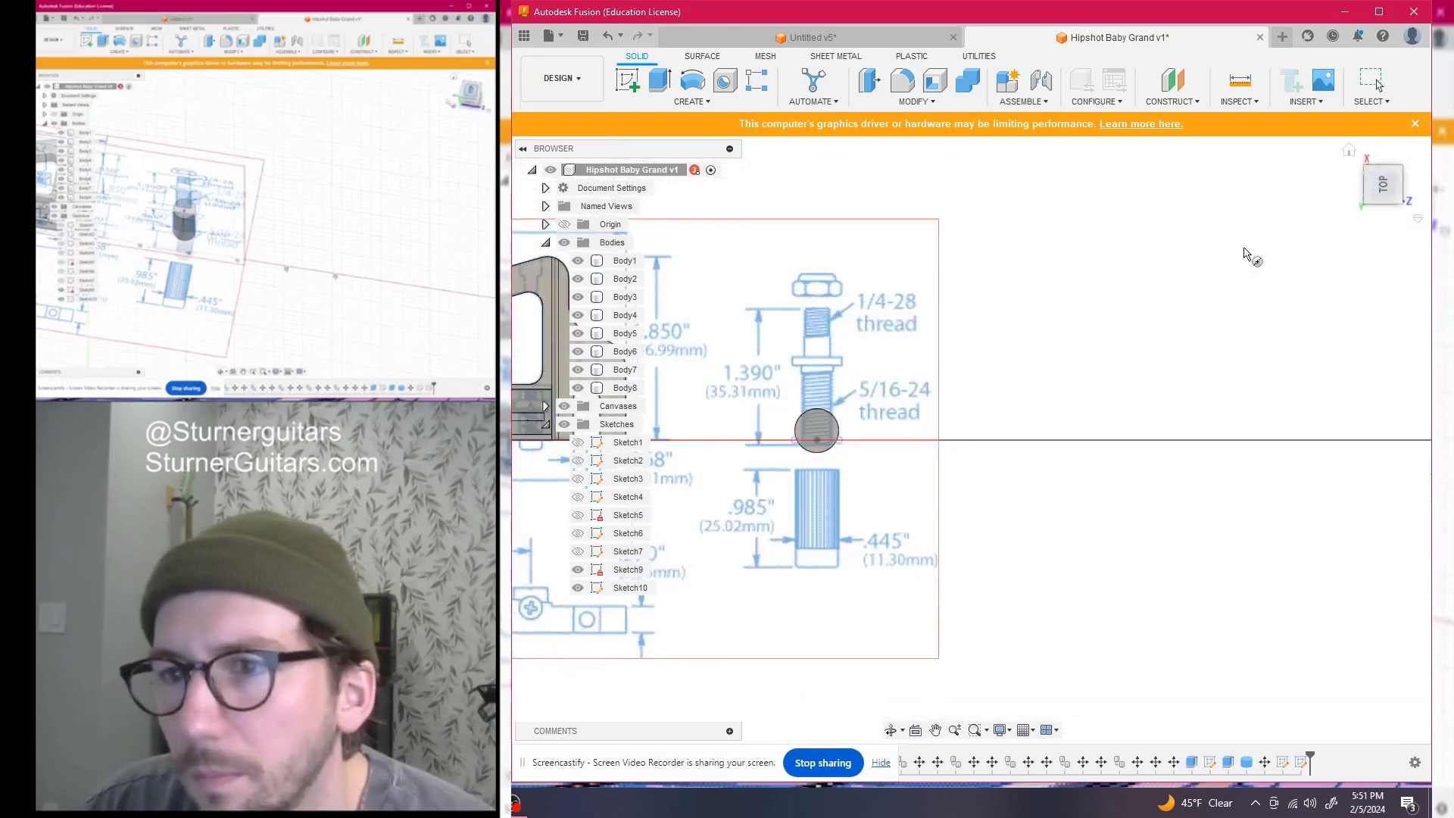
{"action": "scroll", "coordinate": [931, 380], "scroll_direction": "up", "scroll_amount": 1}
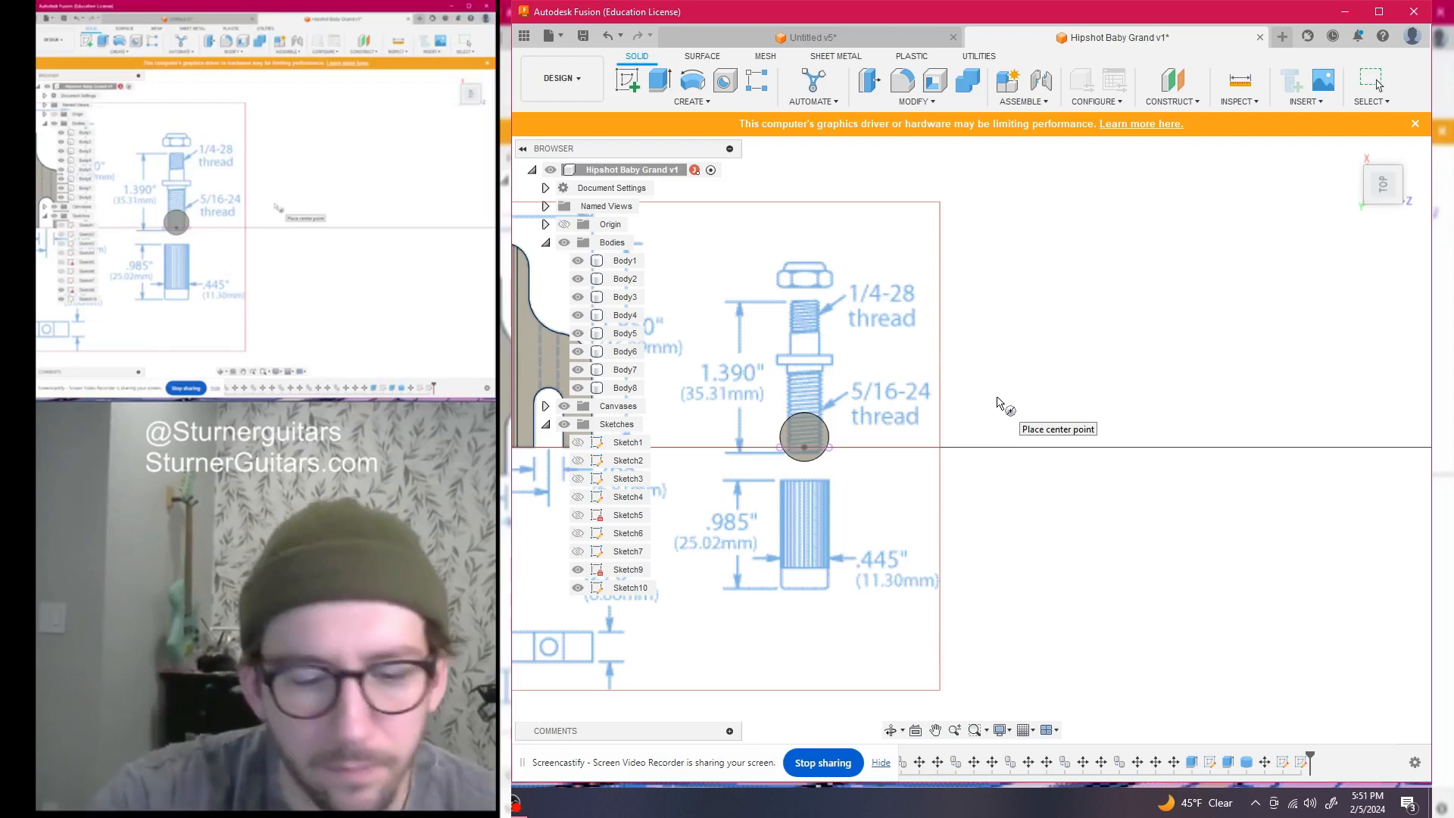
{"action": "left_click", "coordinate": [904, 405]}
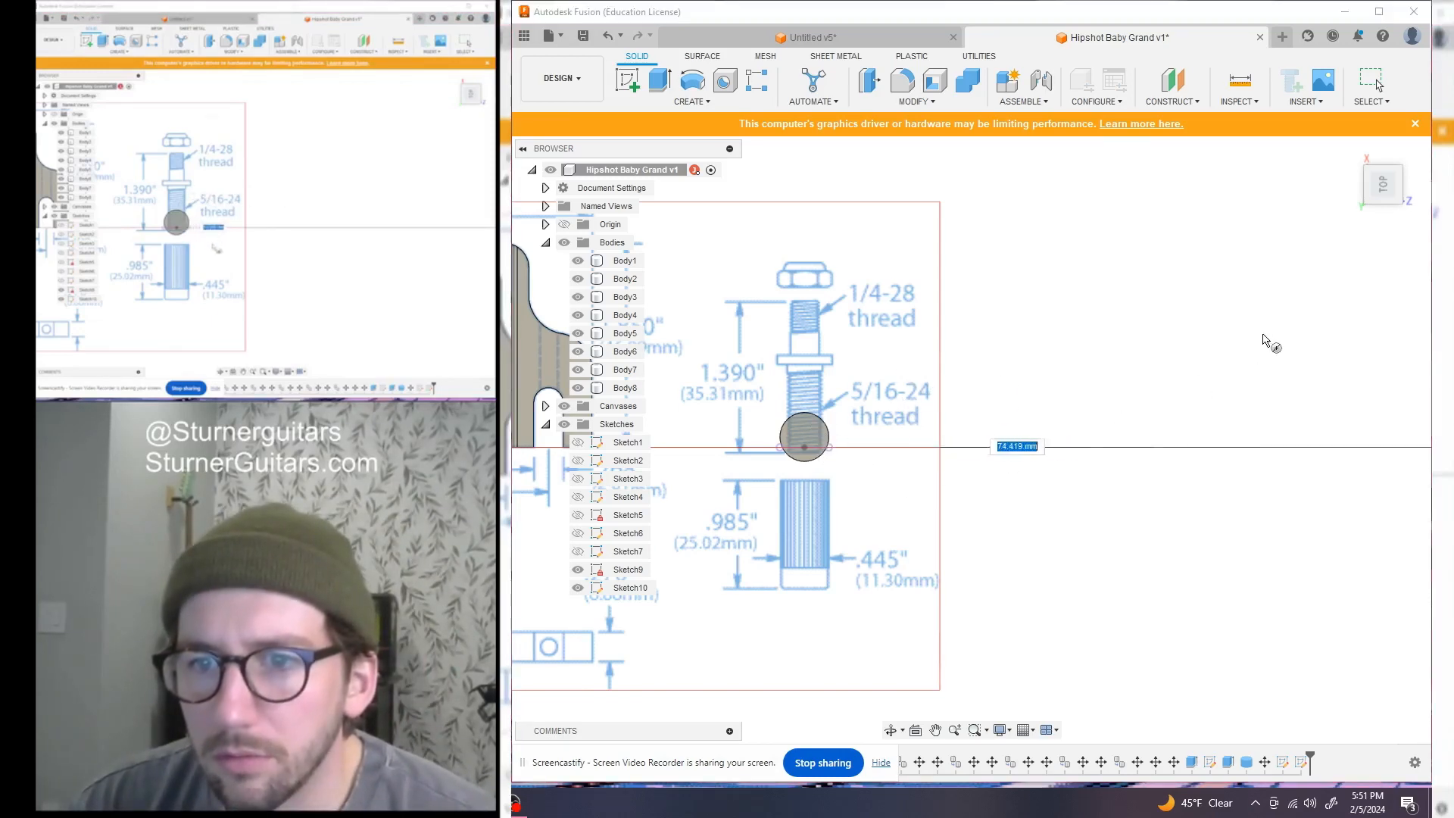
{"action": "key", "text": "Escape"}
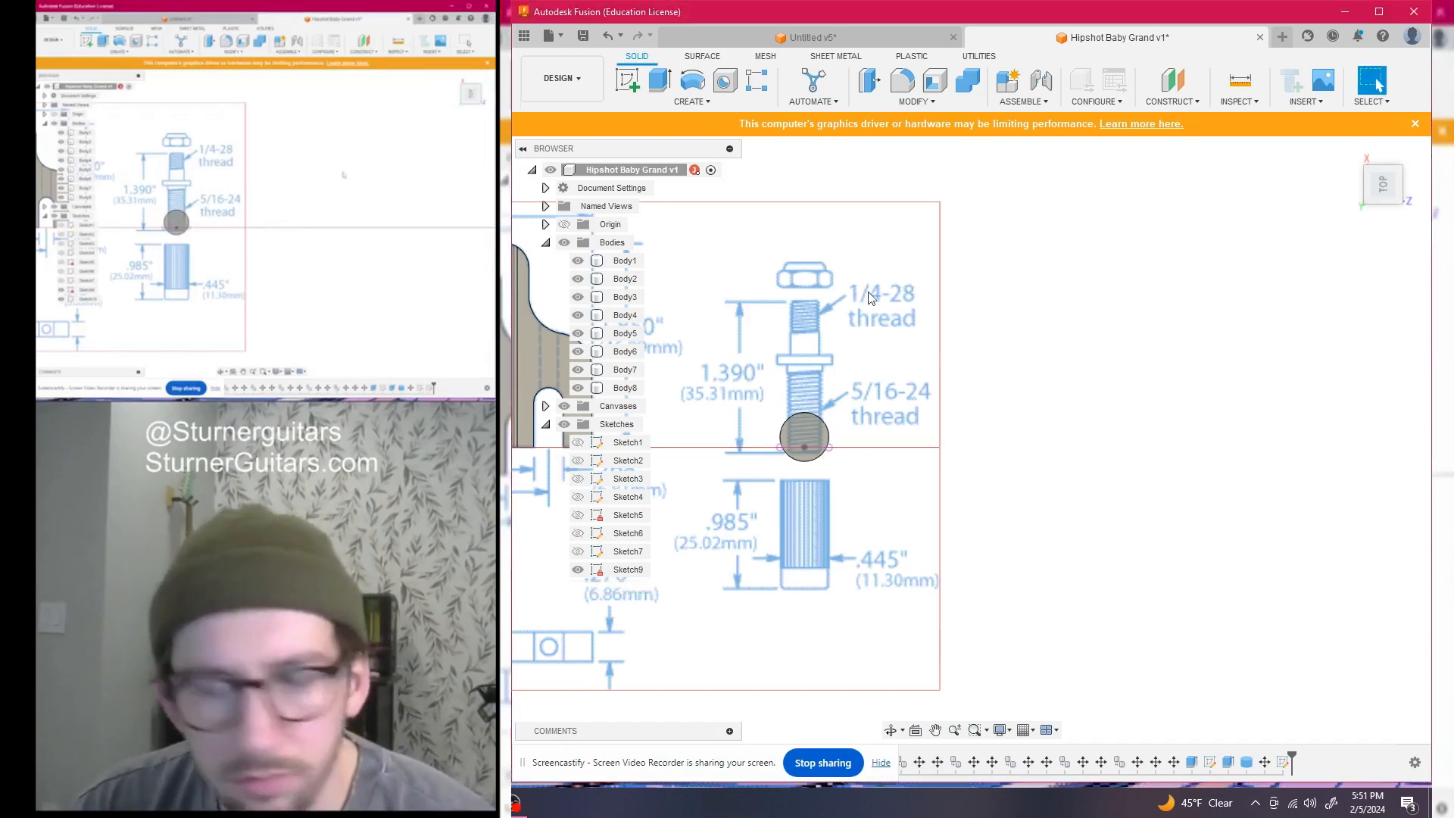
{"action": "left_click", "coordinate": [733, 106]}
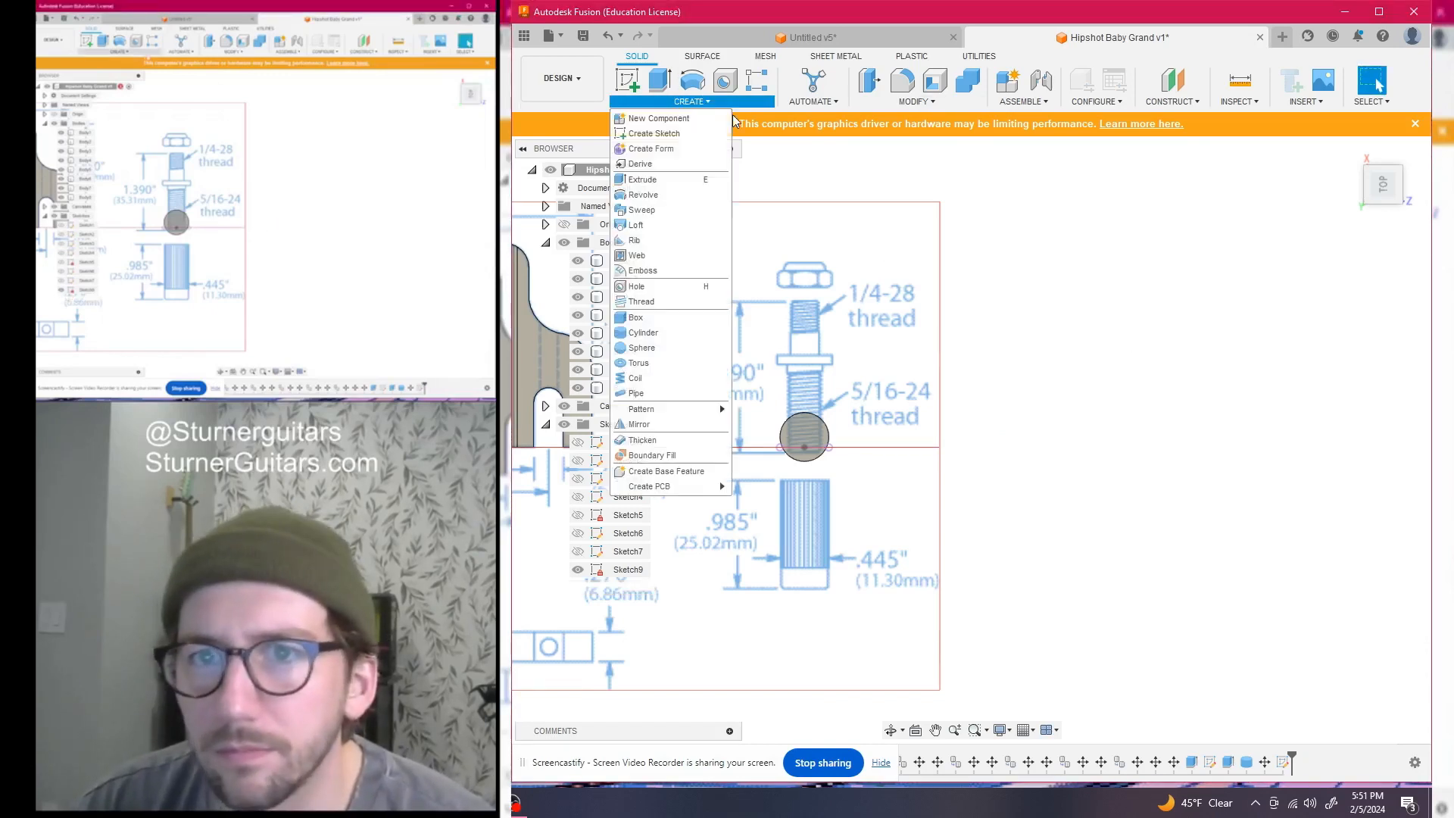
Create a 12.50 mm diameter, 2.48 mm tall cylinder disc right of the post
{"action": "left_click", "coordinate": [644, 334]}
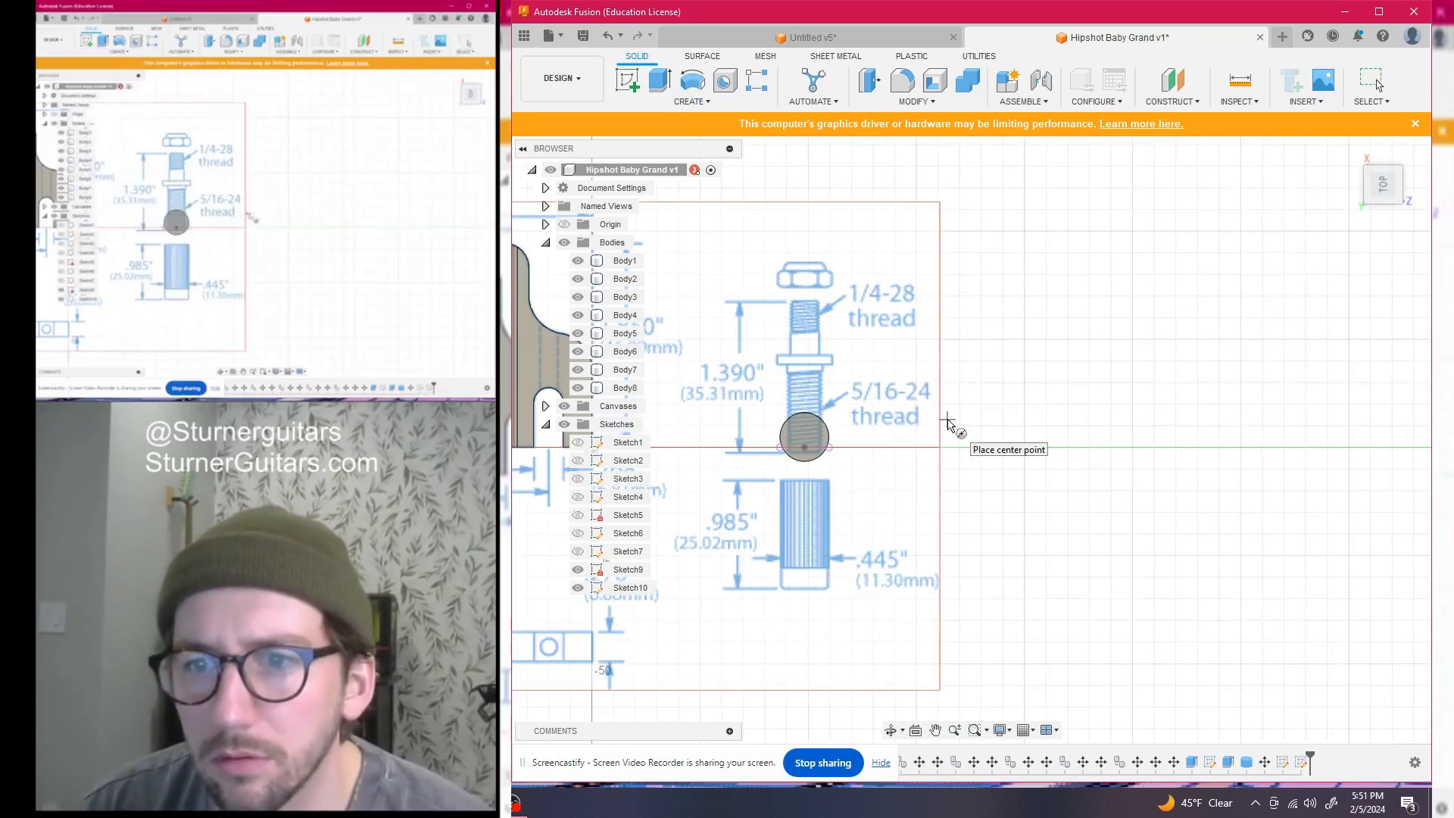
{"action": "left_click", "coordinate": [960, 405]}
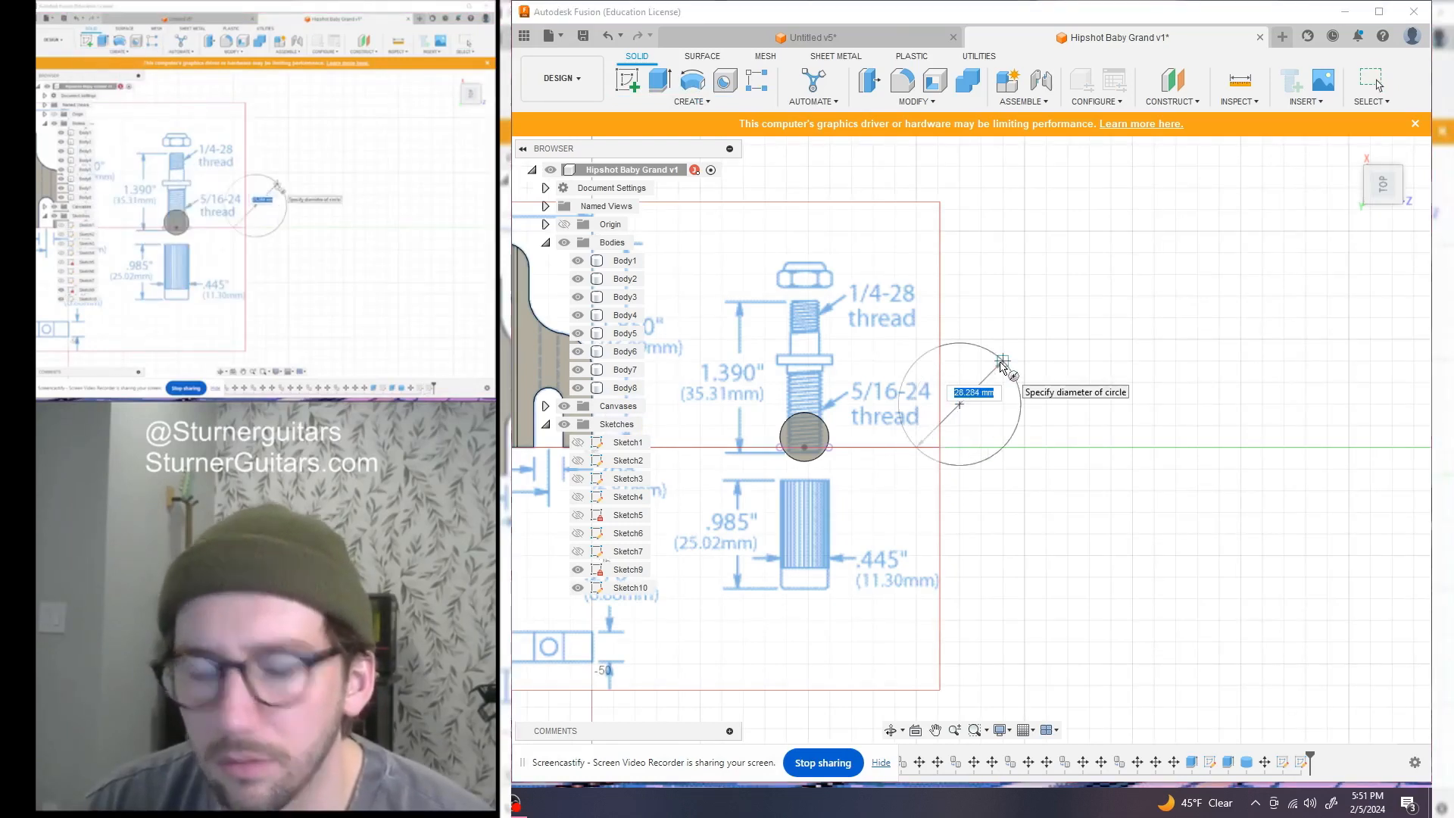
{"action": "key", "text": "Tab"}
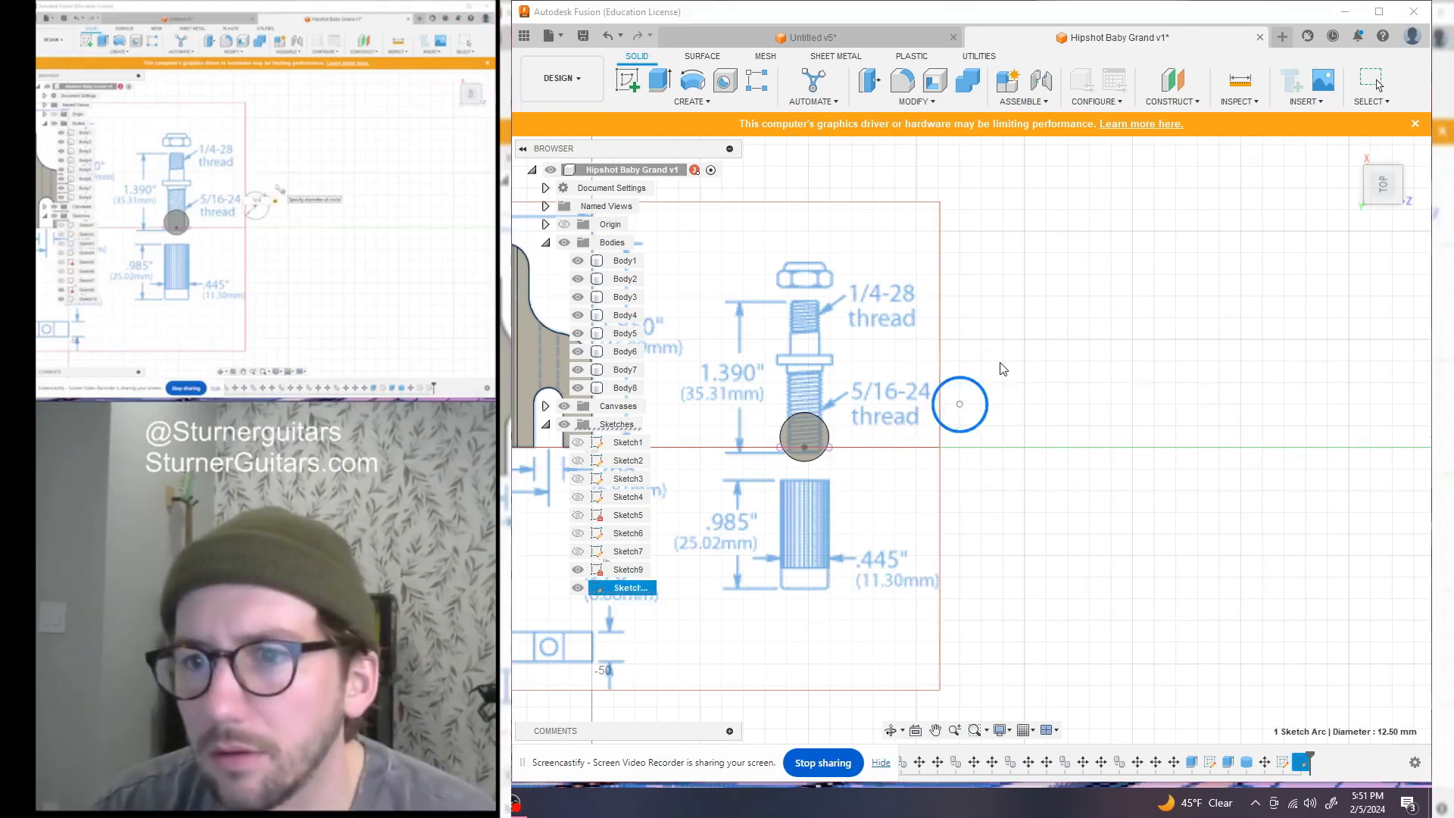
{"action": "left_click", "coordinate": [1002, 369]}
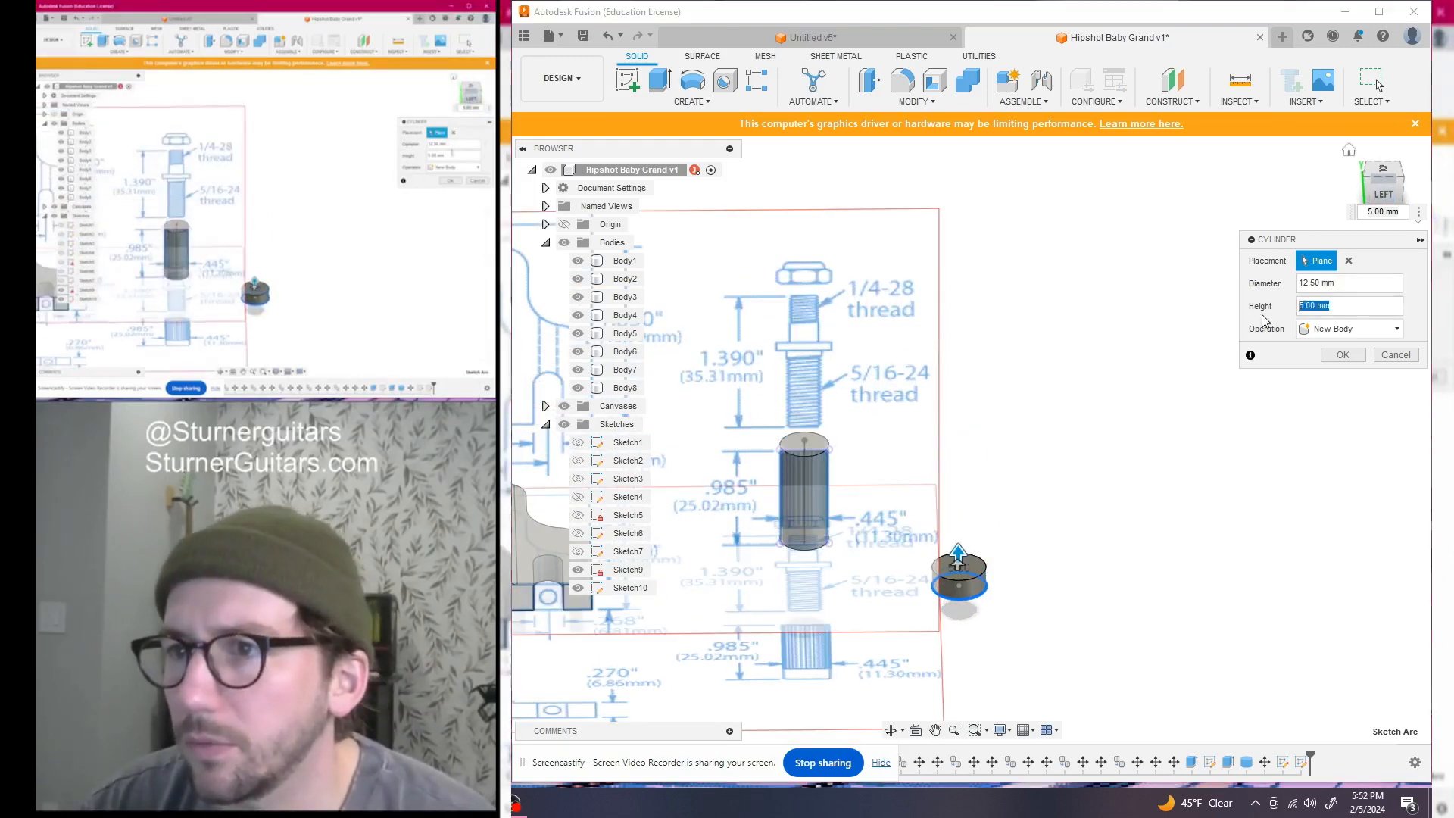
{"action": "left_click", "coordinate": [1346, 304]}
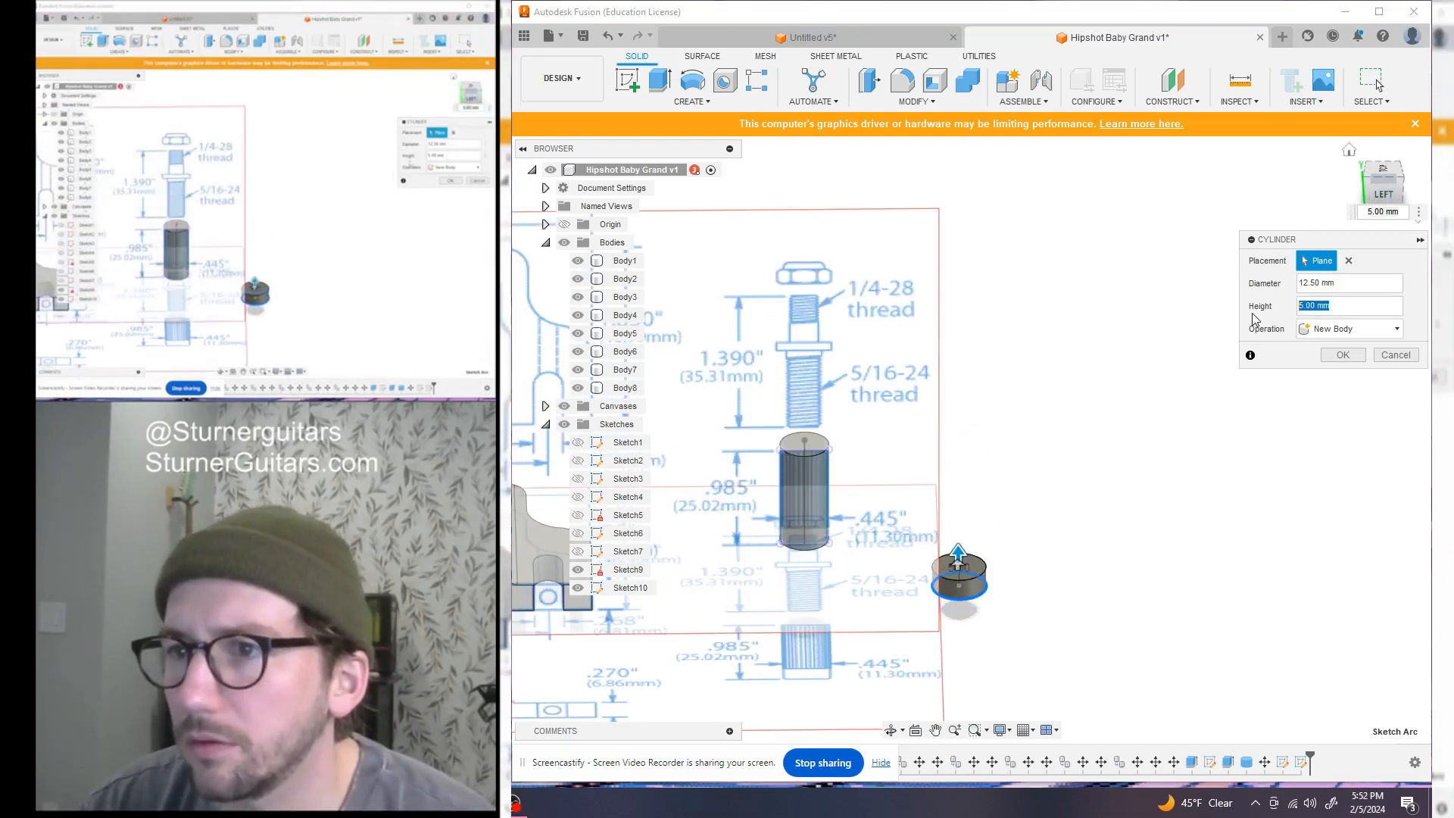
{"action": "left_click", "coordinate": [1343, 355]}
{"action": "scroll", "coordinate": [1131, 401], "scroll_direction": "down", "scroll_amount": 3}
{"action": "left_click_drag", "start_coordinate": [1376, 194], "coordinate": [1360, 147]}
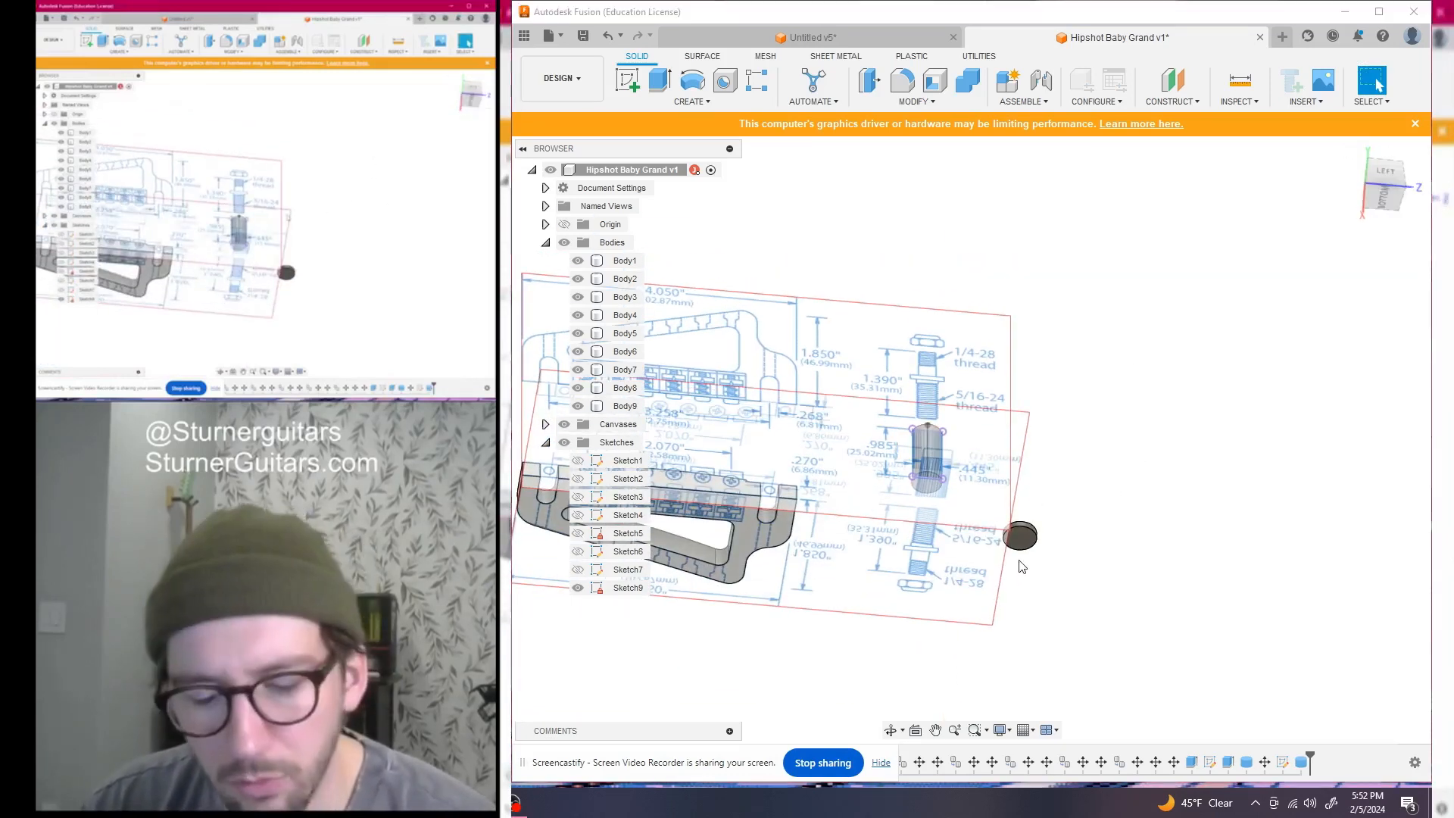
Move disc Body9 point to point onto the top of the grey post cylinder
{"action": "key", "text": "m"}
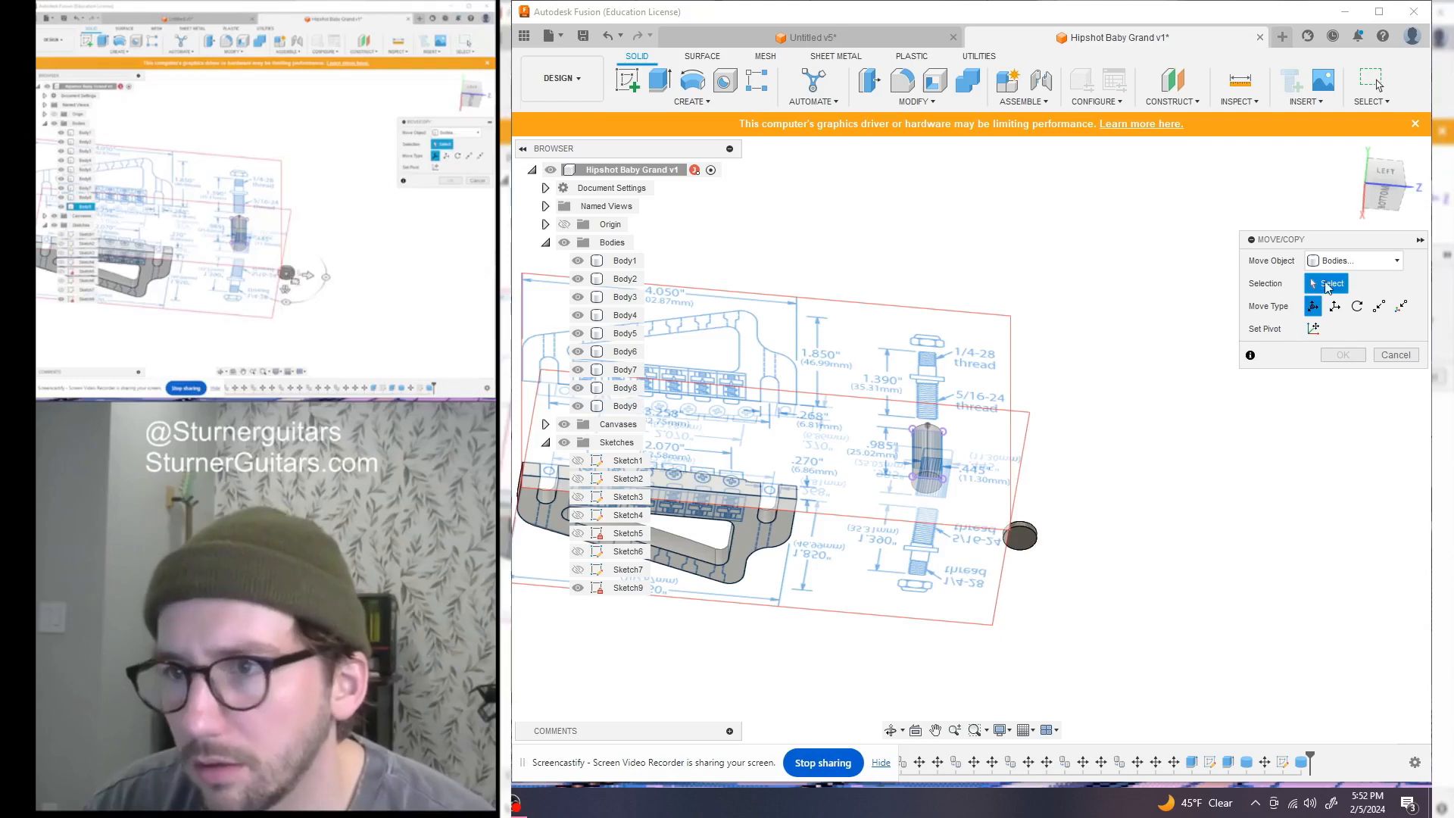
{"action": "left_click", "coordinate": [624, 406]}
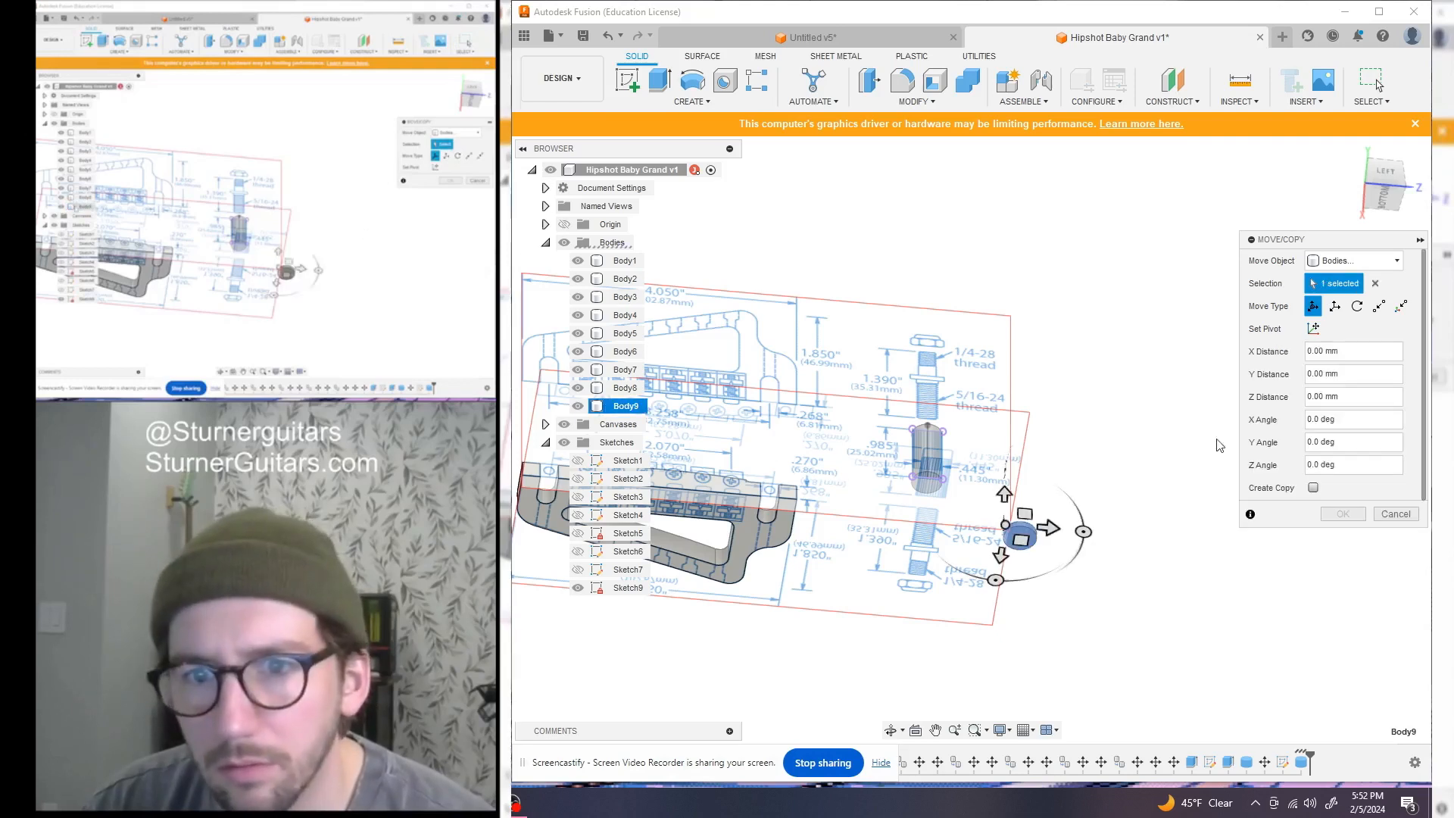
{"action": "left_click", "coordinate": [1379, 306]}
{"action": "scroll", "coordinate": [1026, 542], "scroll_direction": "up", "scroll_amount": 5}
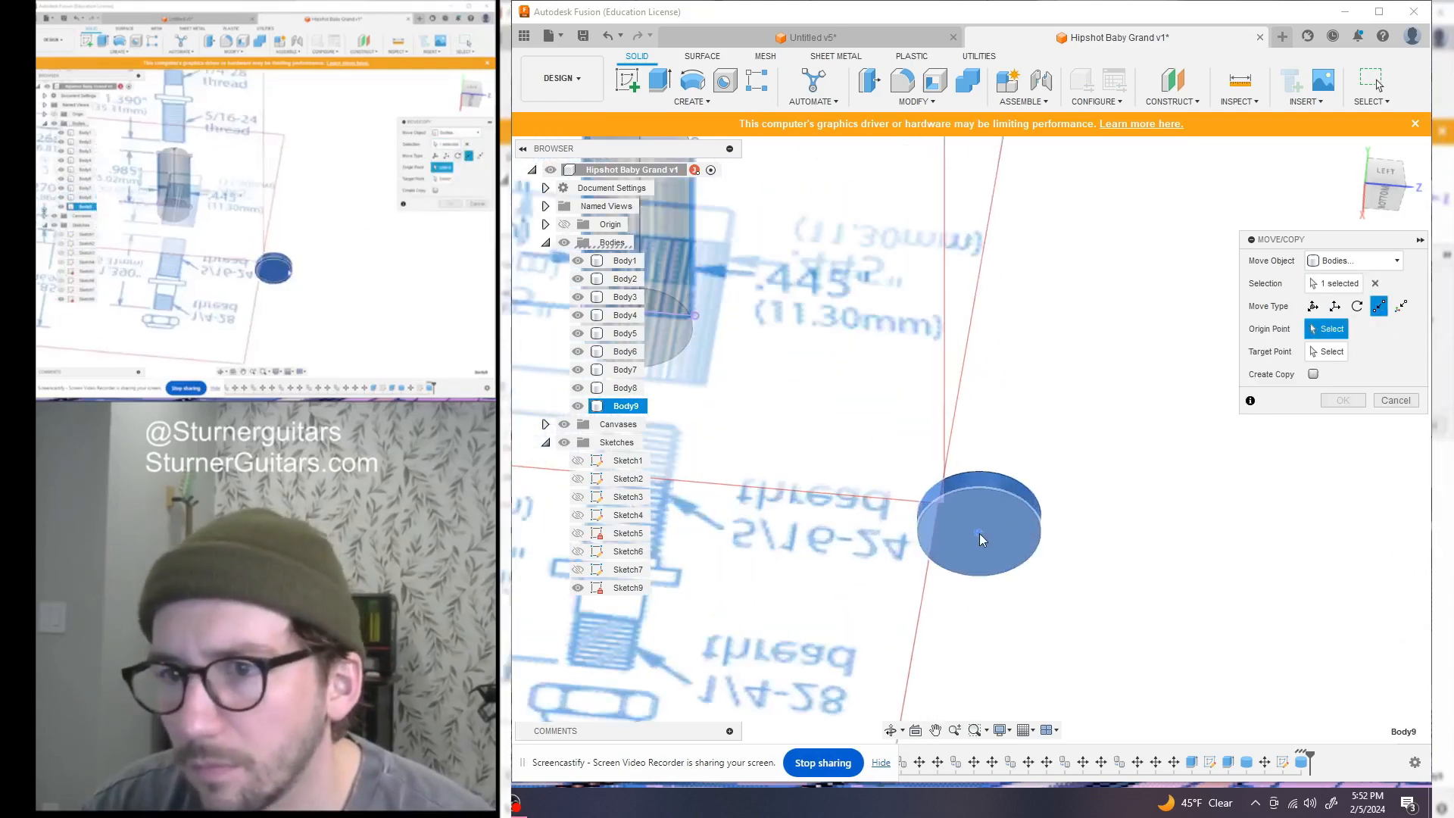
{"action": "left_click", "coordinate": [984, 564]}
{"action": "scroll", "coordinate": [986, 567], "scroll_direction": "down", "scroll_amount": 5}
{"action": "left_click_drag", "start_coordinate": [1391, 206], "coordinate": [1385, 261]}
{"action": "scroll", "coordinate": [854, 397], "scroll_direction": "up", "scroll_amount": 1}
{"action": "scroll", "coordinate": [854, 397], "scroll_direction": "up", "scroll_amount": 3}
{"action": "left_click", "coordinate": [921, 440]}
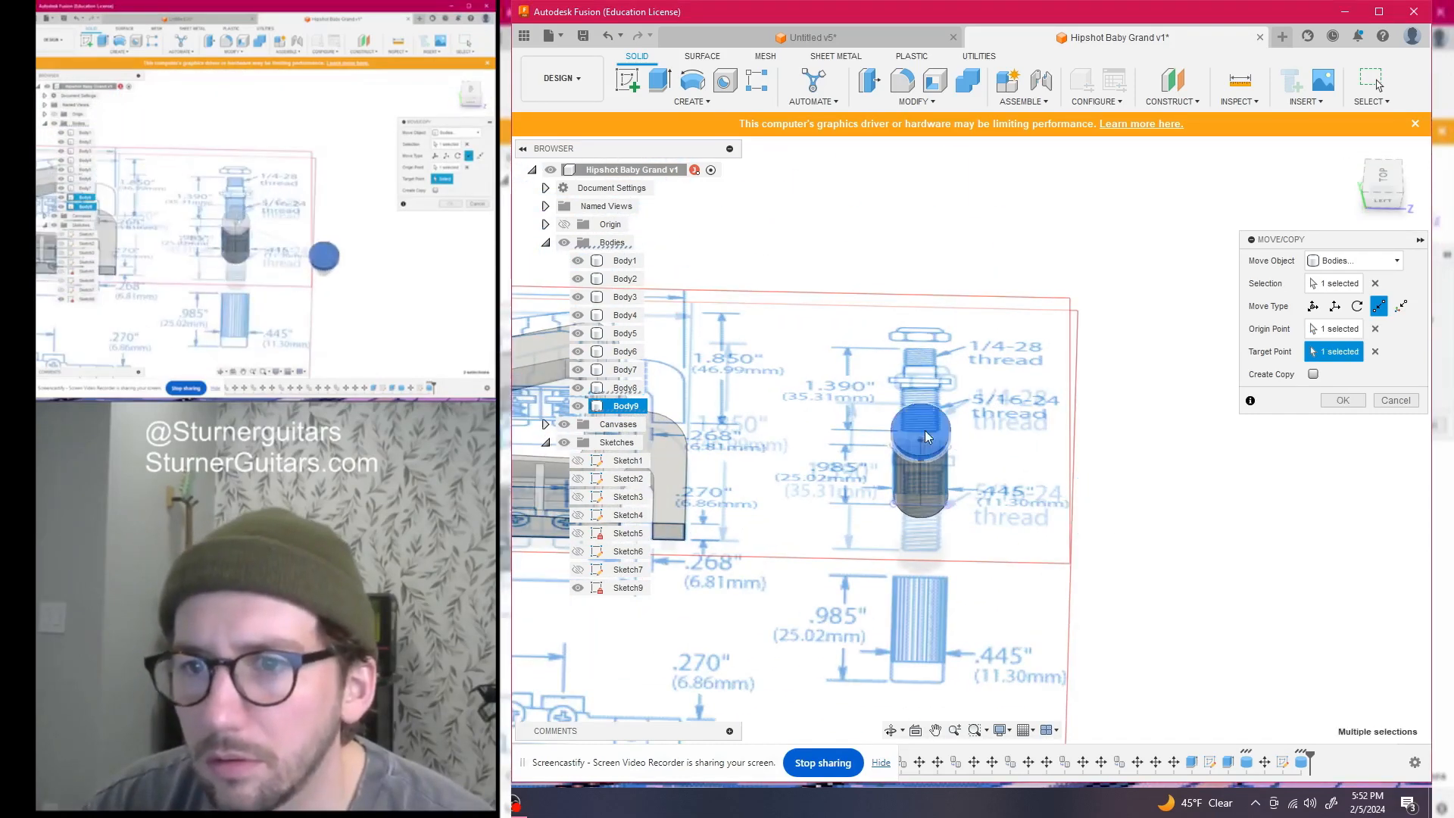
{"action": "left_click", "coordinate": [1382, 206]}
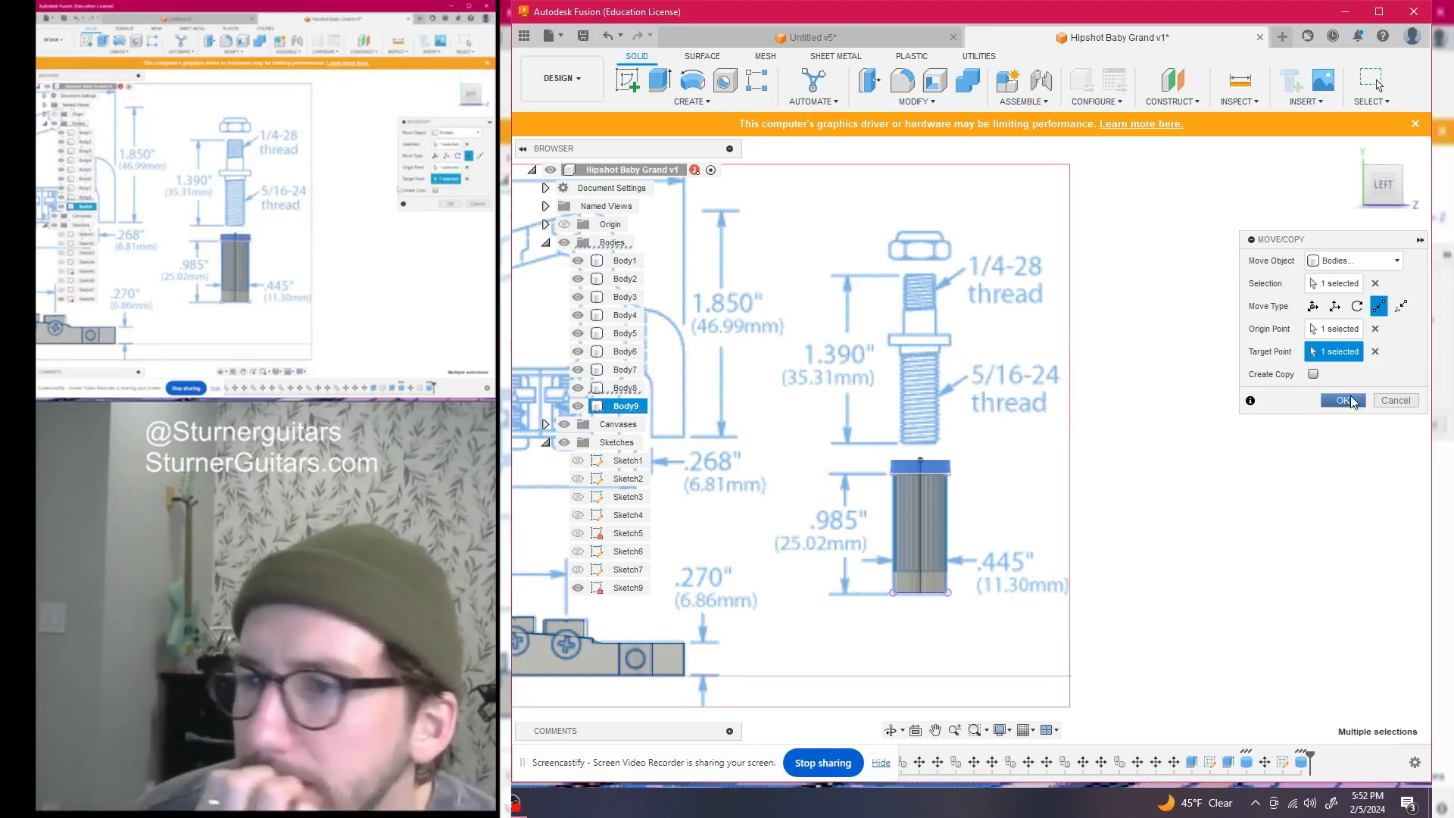
{"action": "left_click", "coordinate": [1344, 401]}
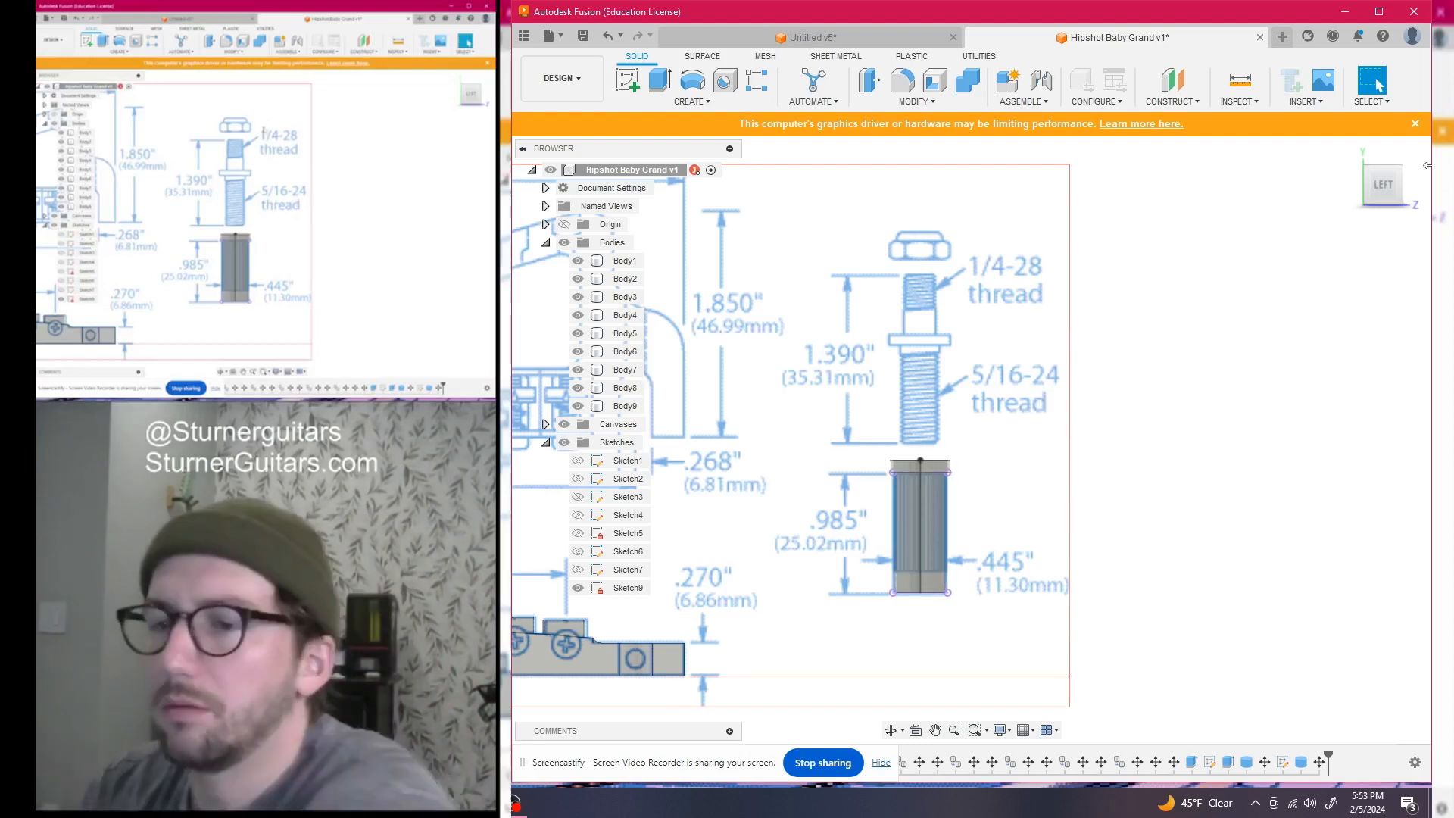
{"action": "left_click", "coordinate": [691, 101]}
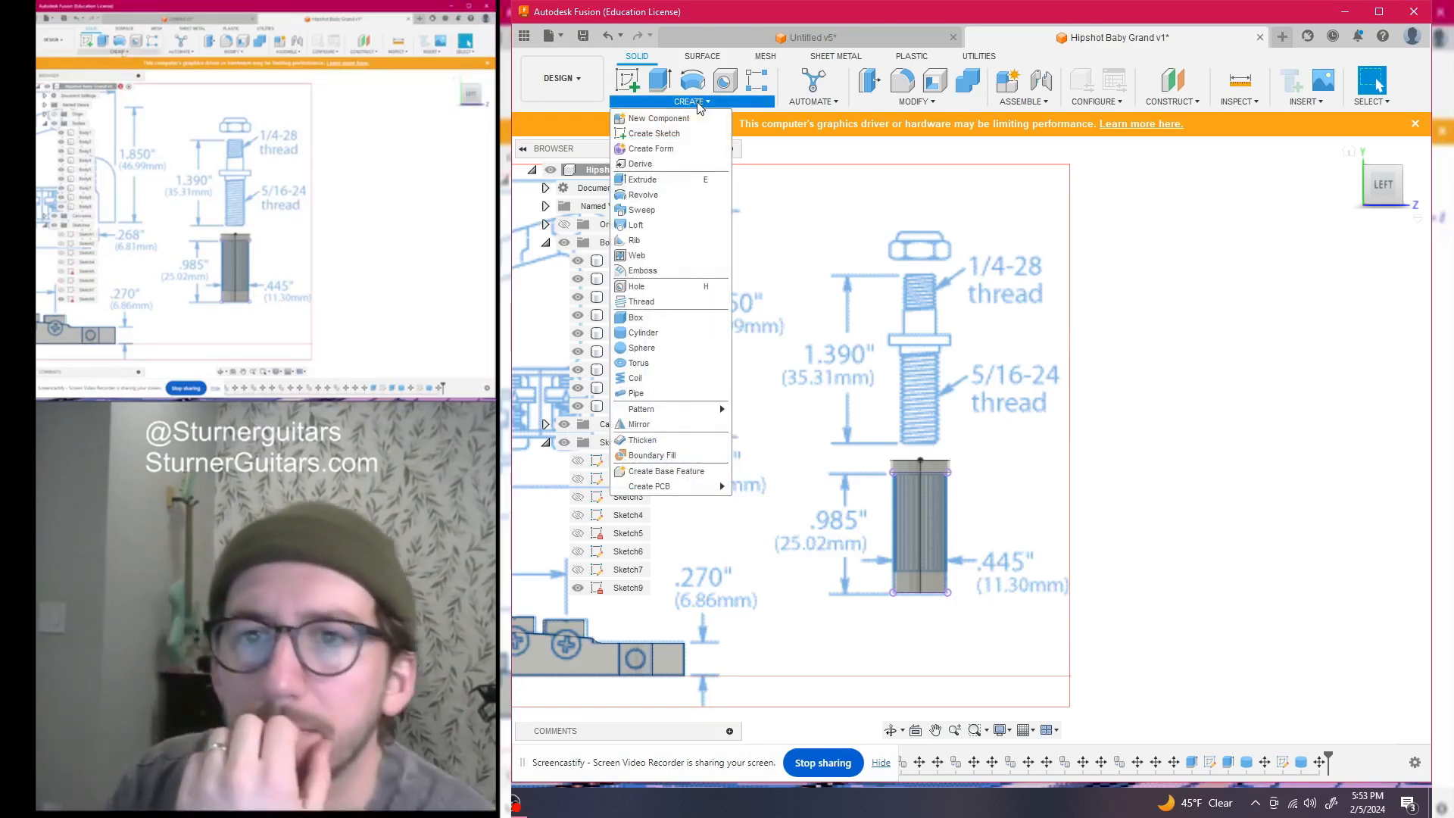
Create cylinder Body10 from the top view, 6.6 mm in diameter and 13 mm tall
{"action": "left_click", "coordinate": [666, 333]}
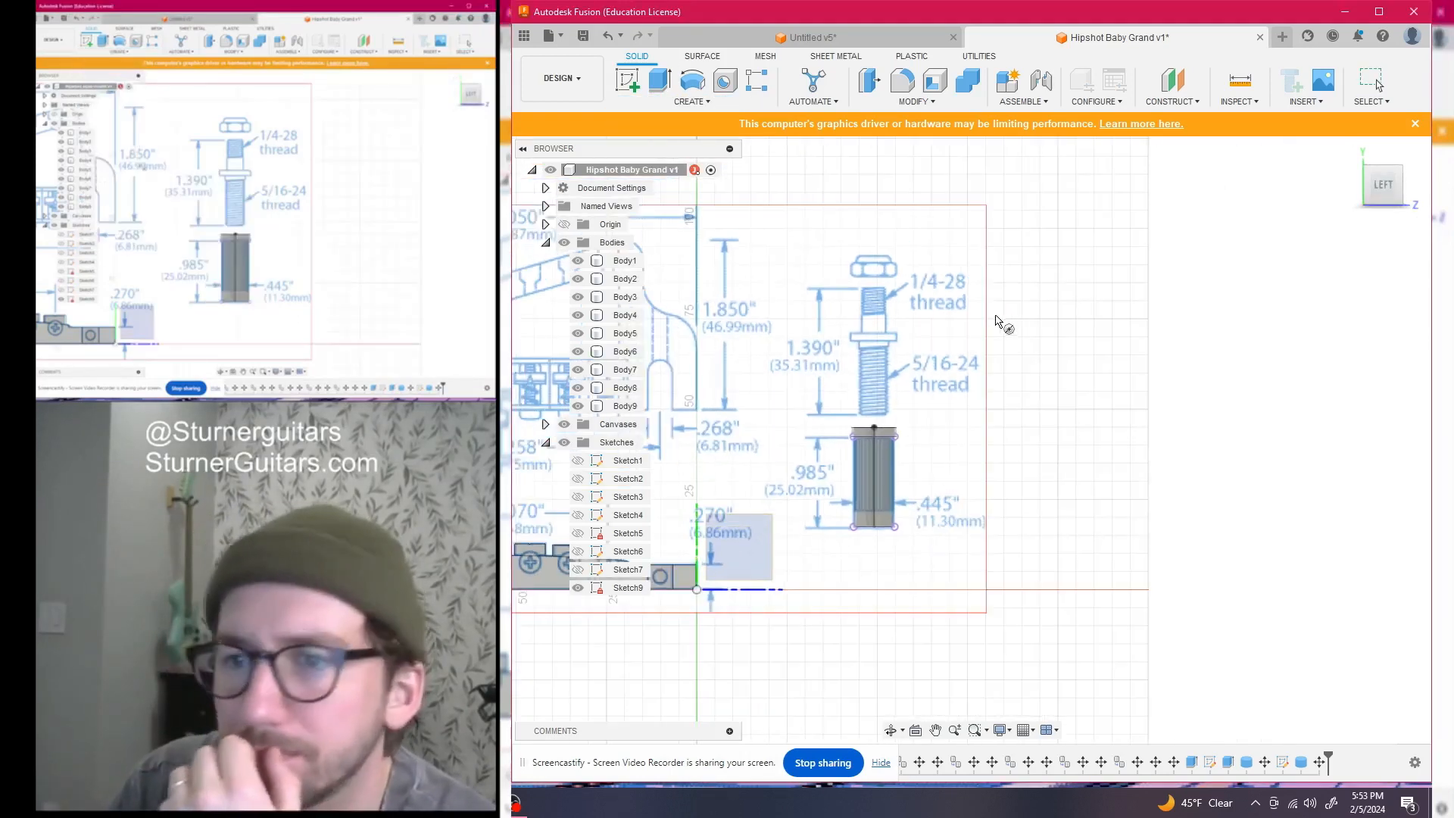
{"action": "left_click", "coordinate": [1378, 160]}
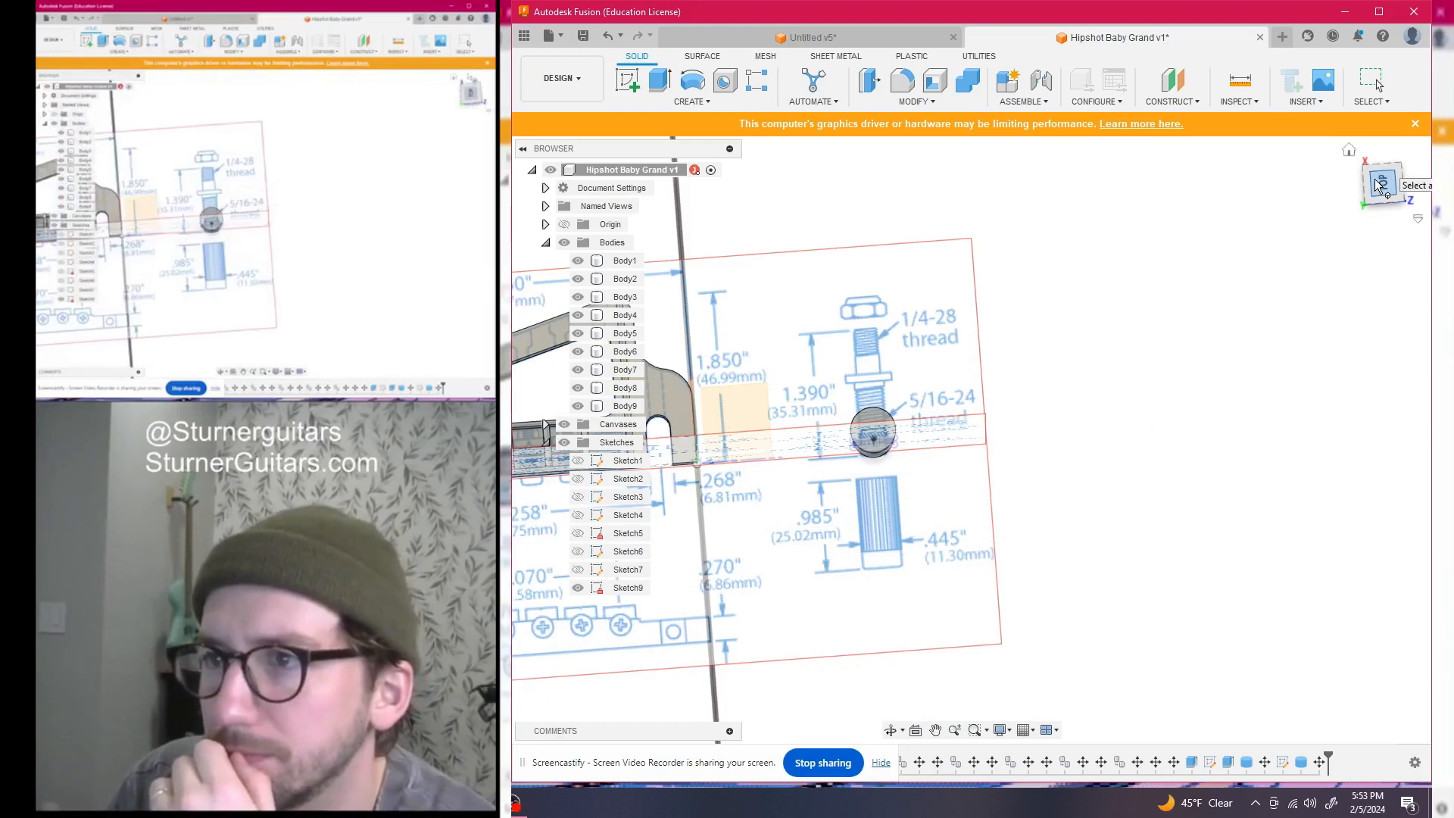
{"action": "left_click", "coordinate": [1384, 186]}
{"action": "left_click", "coordinate": [1060, 381]}
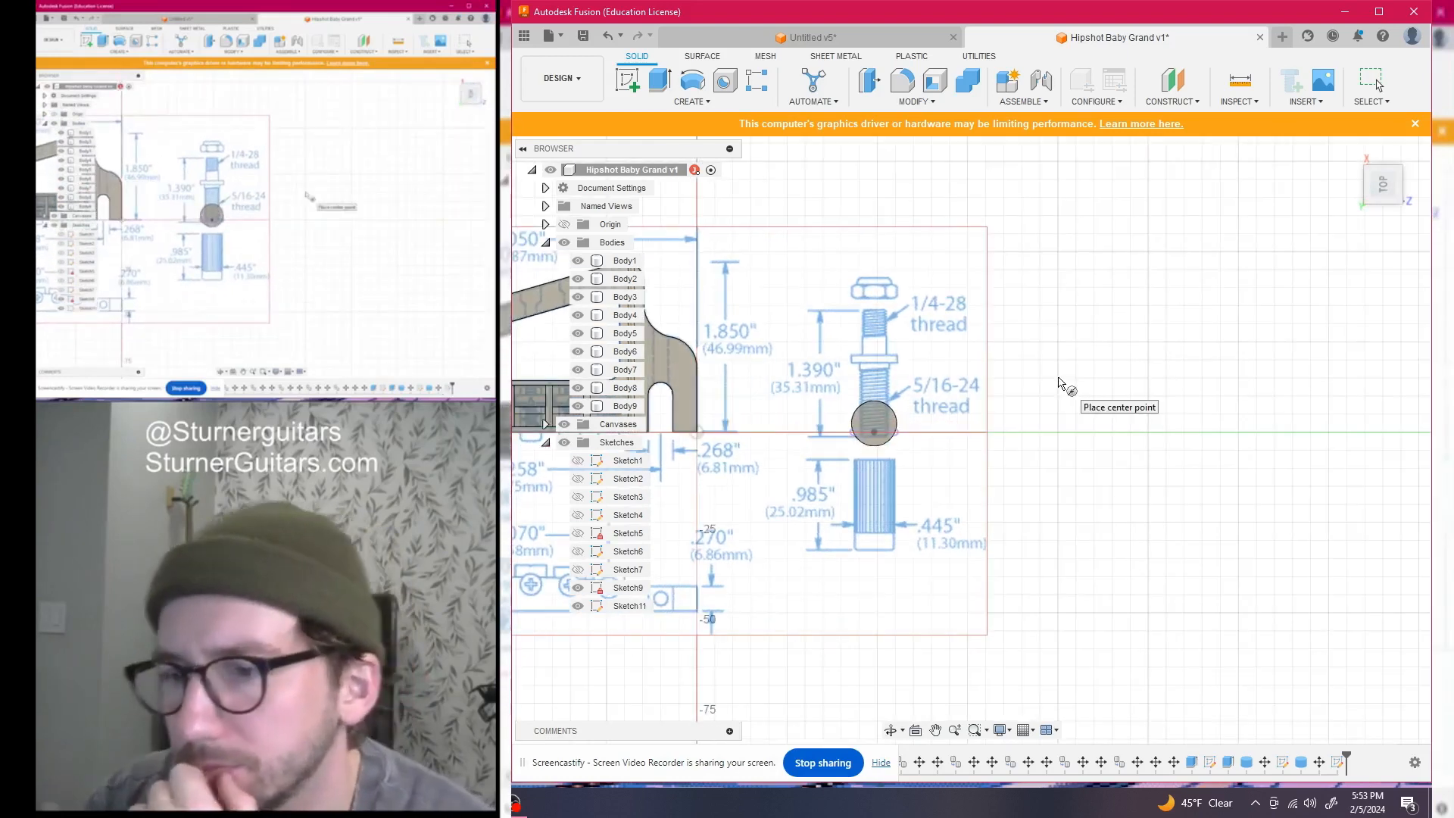
{"action": "left_click", "coordinate": [1063, 364]}
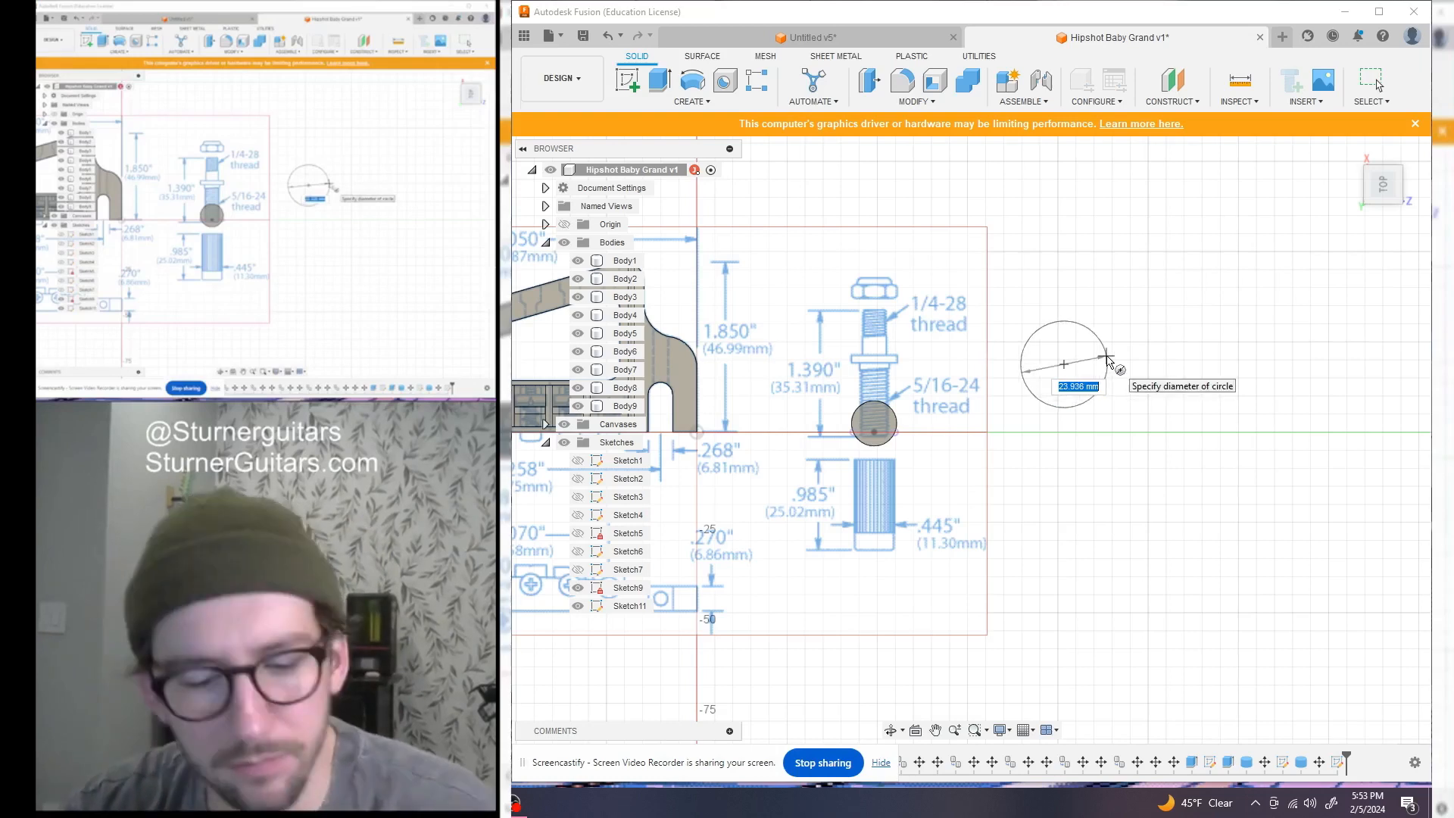
{"action": "type", "text": "6.6"}
{"action": "key", "text": "Return"}
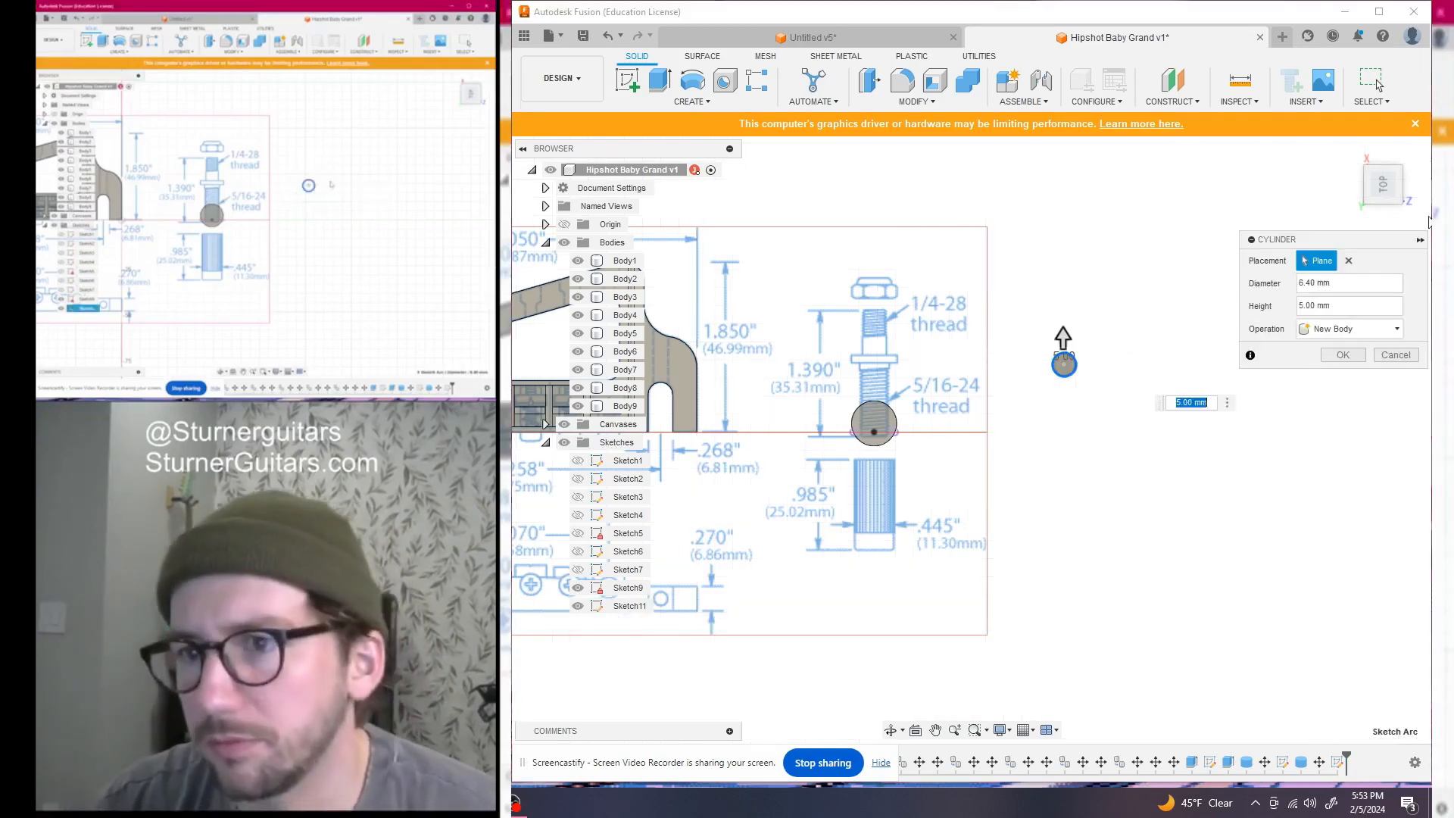
{"action": "left_click_drag", "start_coordinate": [1383, 184], "coordinate": [1384, 120]}
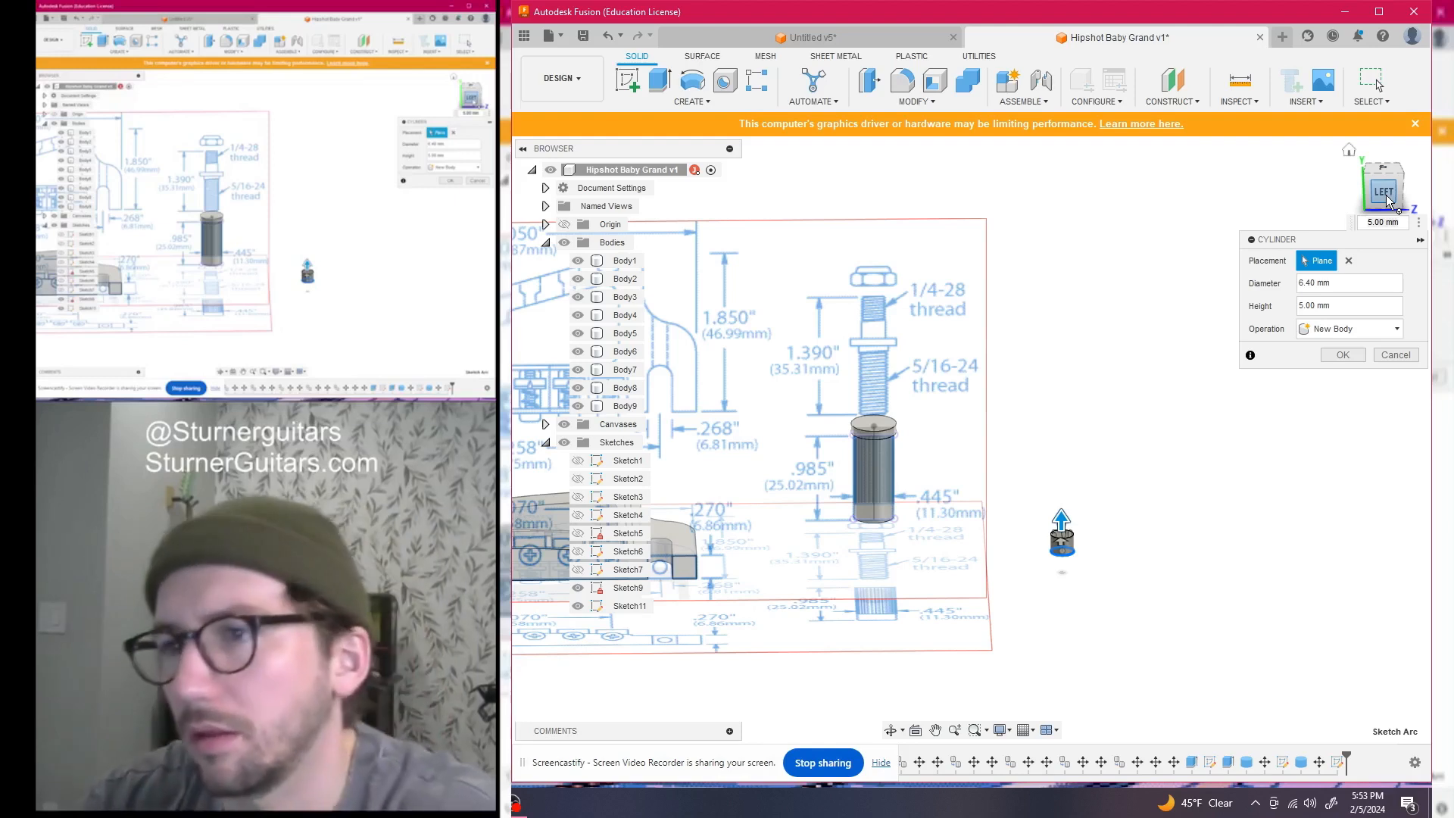
{"action": "key", "text": "Tab"}
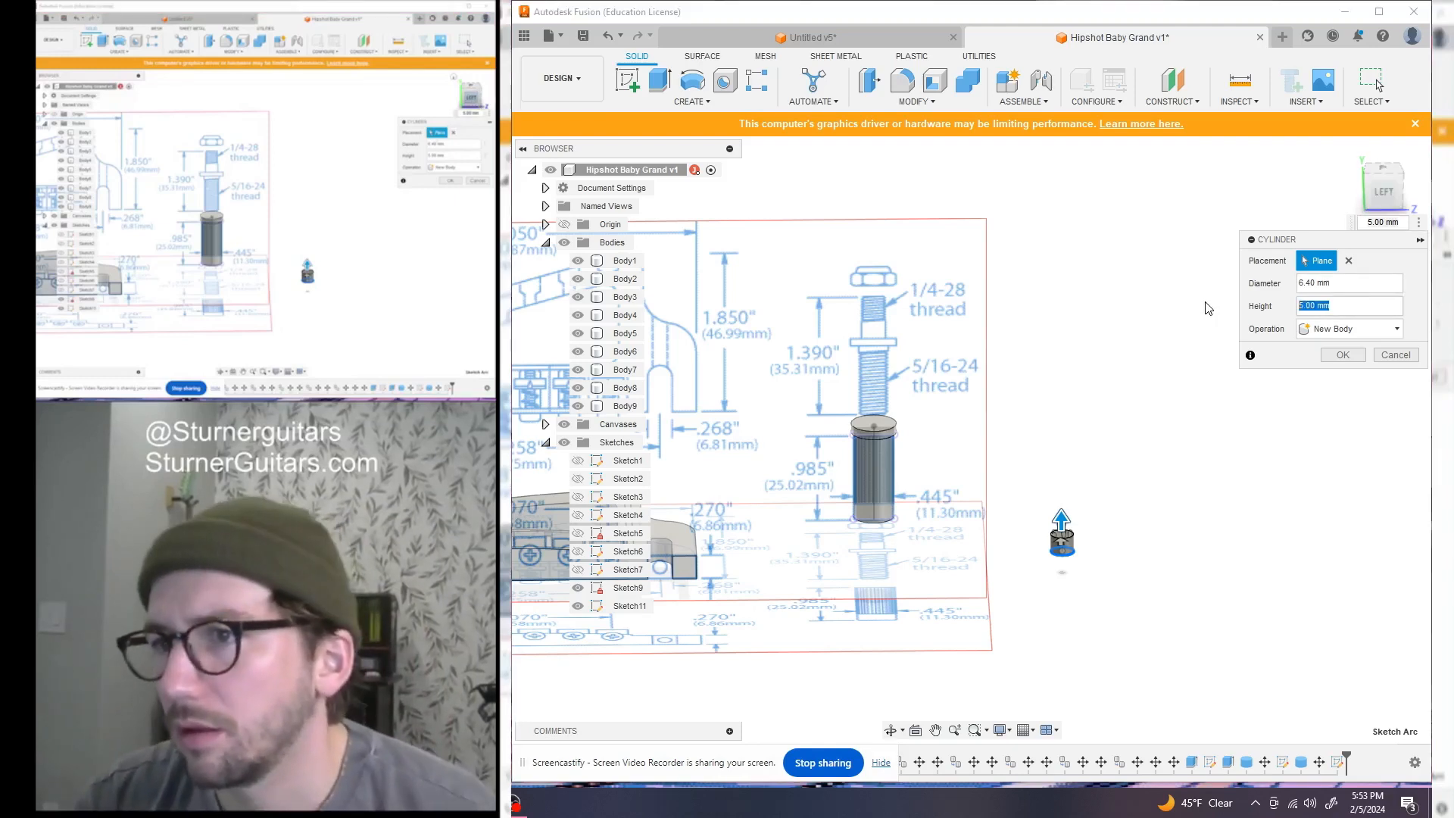
{"action": "type", "text": "13"}
{"action": "key", "text": "Return"}
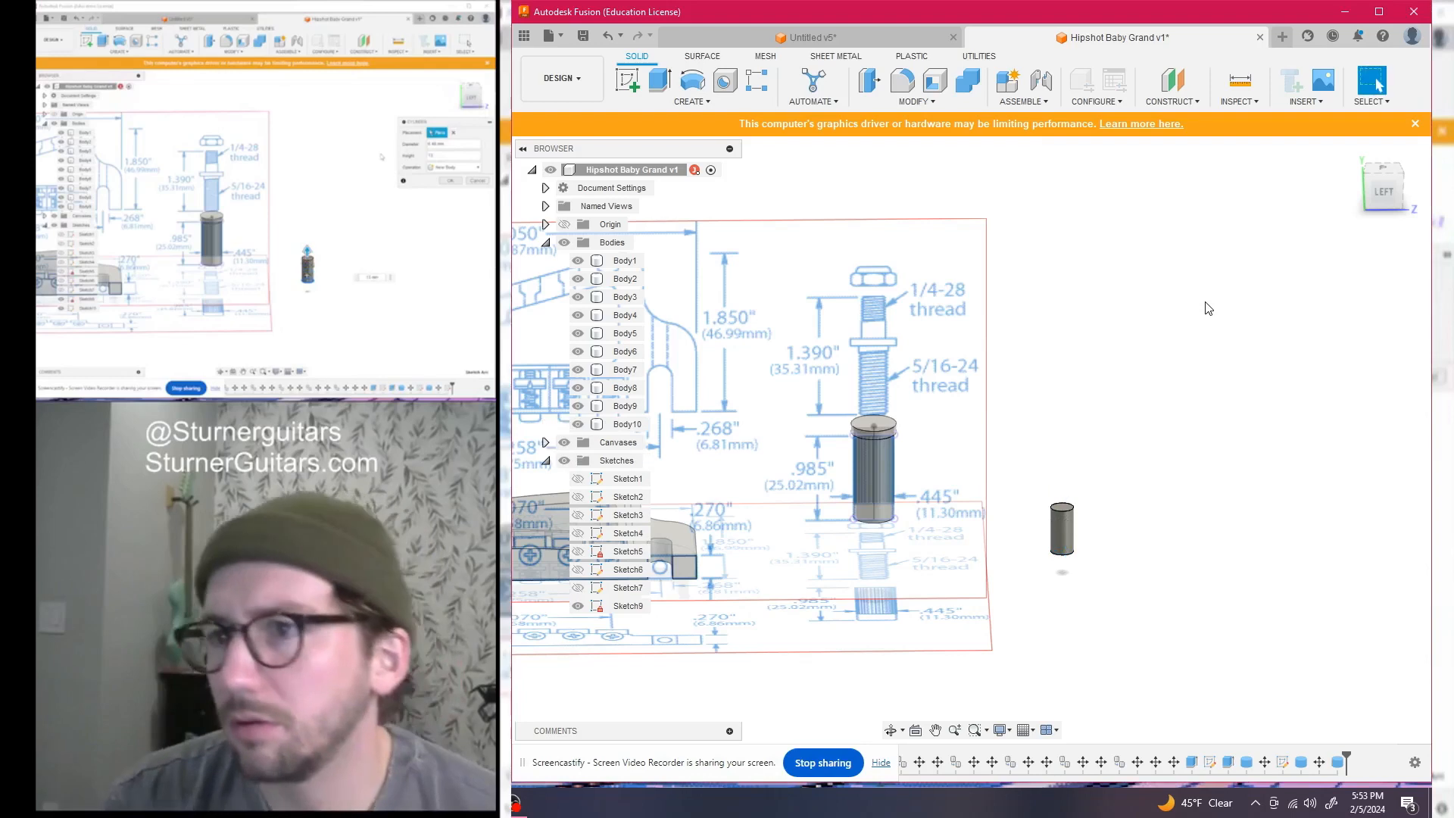
{"action": "scroll", "coordinate": [1204, 308], "scroll_direction": "down", "scroll_amount": 1}
Start a Move with only the slim cylinder Body10 selected
{"action": "key", "text": "m"}
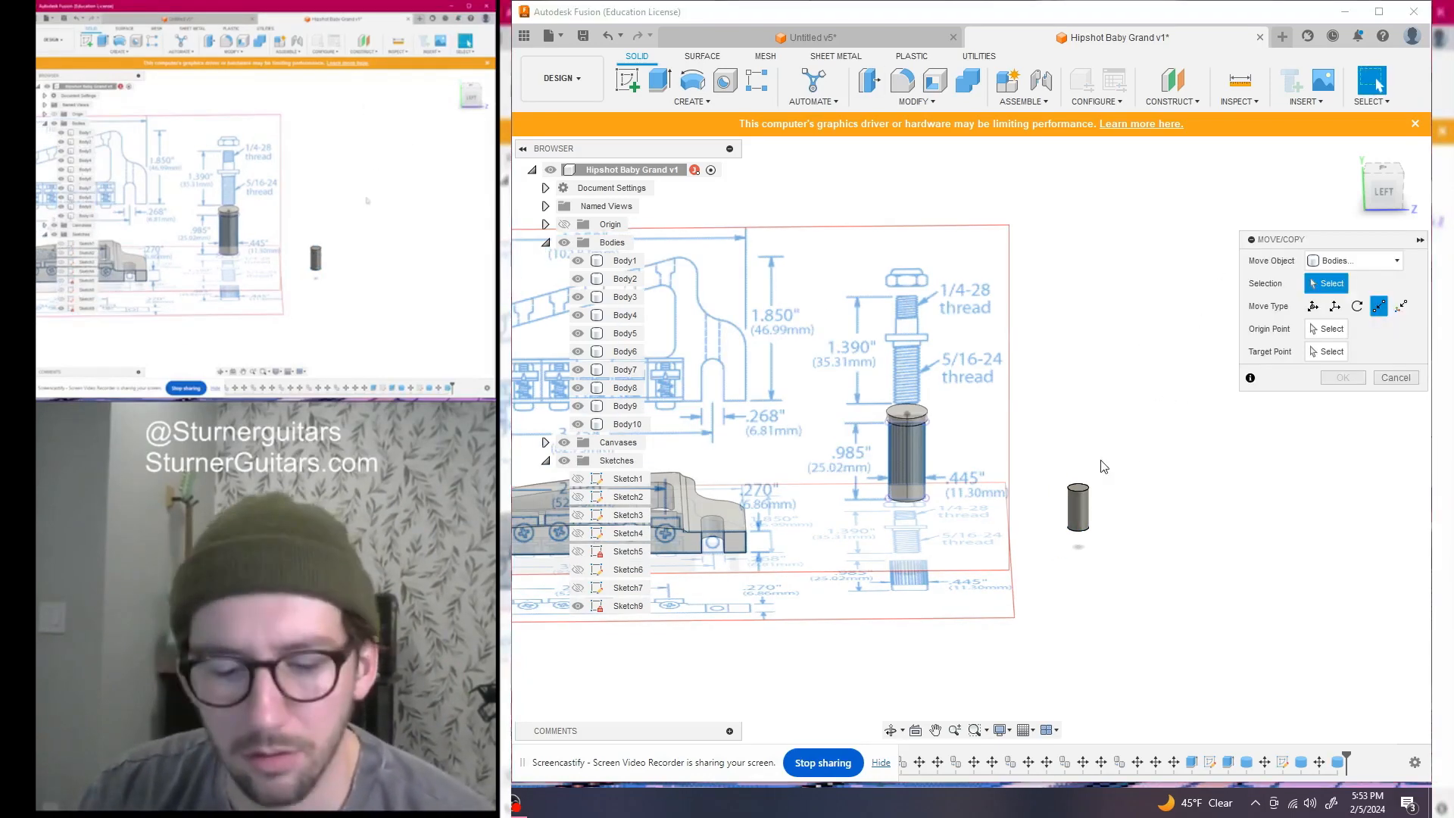
{"action": "left_click_drag", "start_coordinate": [1044, 439], "coordinate": [1197, 636]}
{"action": "left_click_drag", "start_coordinate": [1378, 190], "coordinate": [1381, 155]}
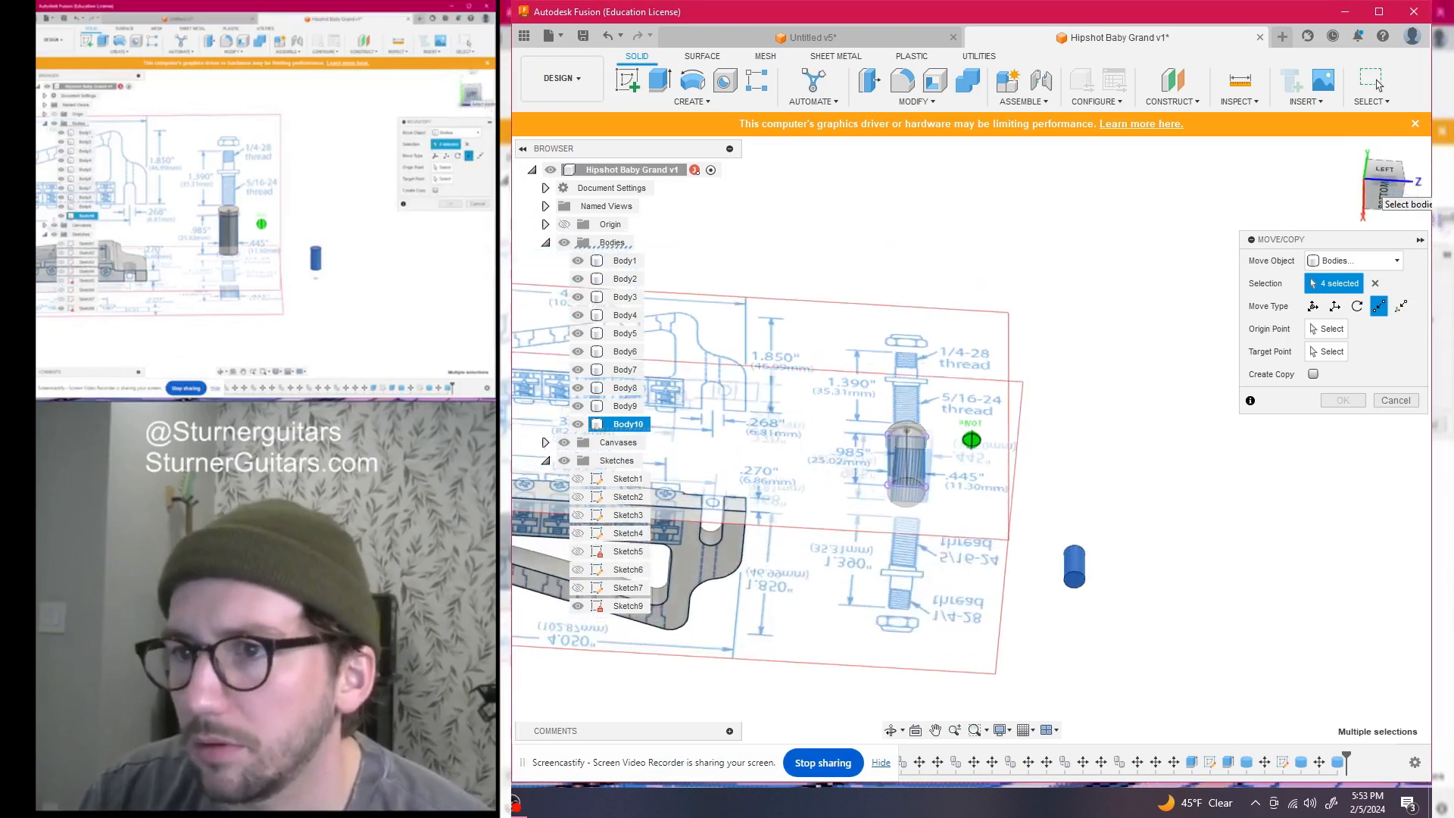
{"action": "left_click", "coordinate": [1074, 569]}
{"action": "left_click", "coordinate": [1338, 328]}
{"action": "scroll", "coordinate": [1088, 582], "scroll_direction": "up", "scroll_amount": 3}
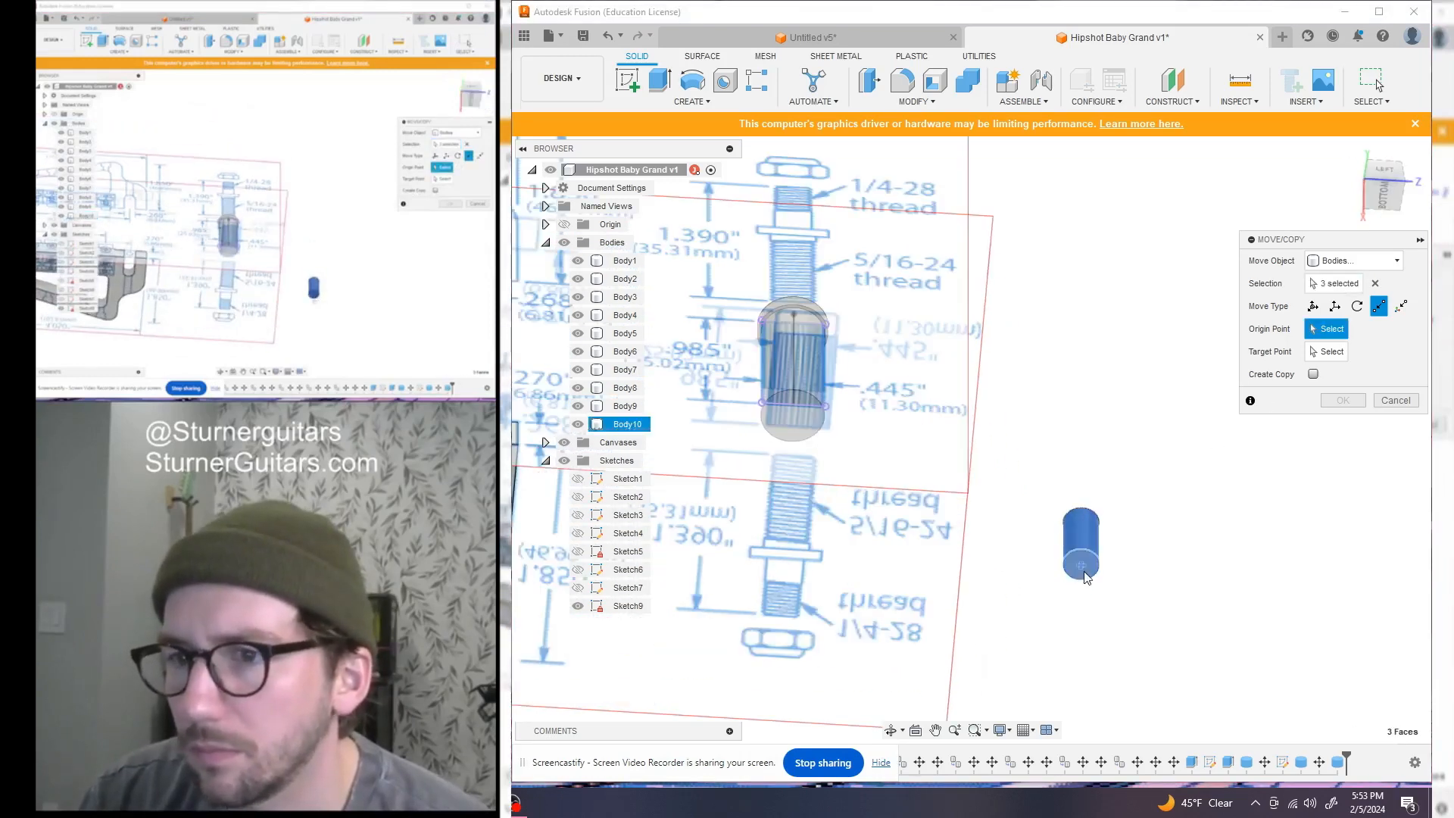
{"action": "scroll", "coordinate": [1088, 574], "scroll_direction": "down", "scroll_amount": 3}
{"action": "left_click_drag", "start_coordinate": [1390, 179], "coordinate": [1374, 217]}
{"action": "left_click", "coordinate": [876, 392]}
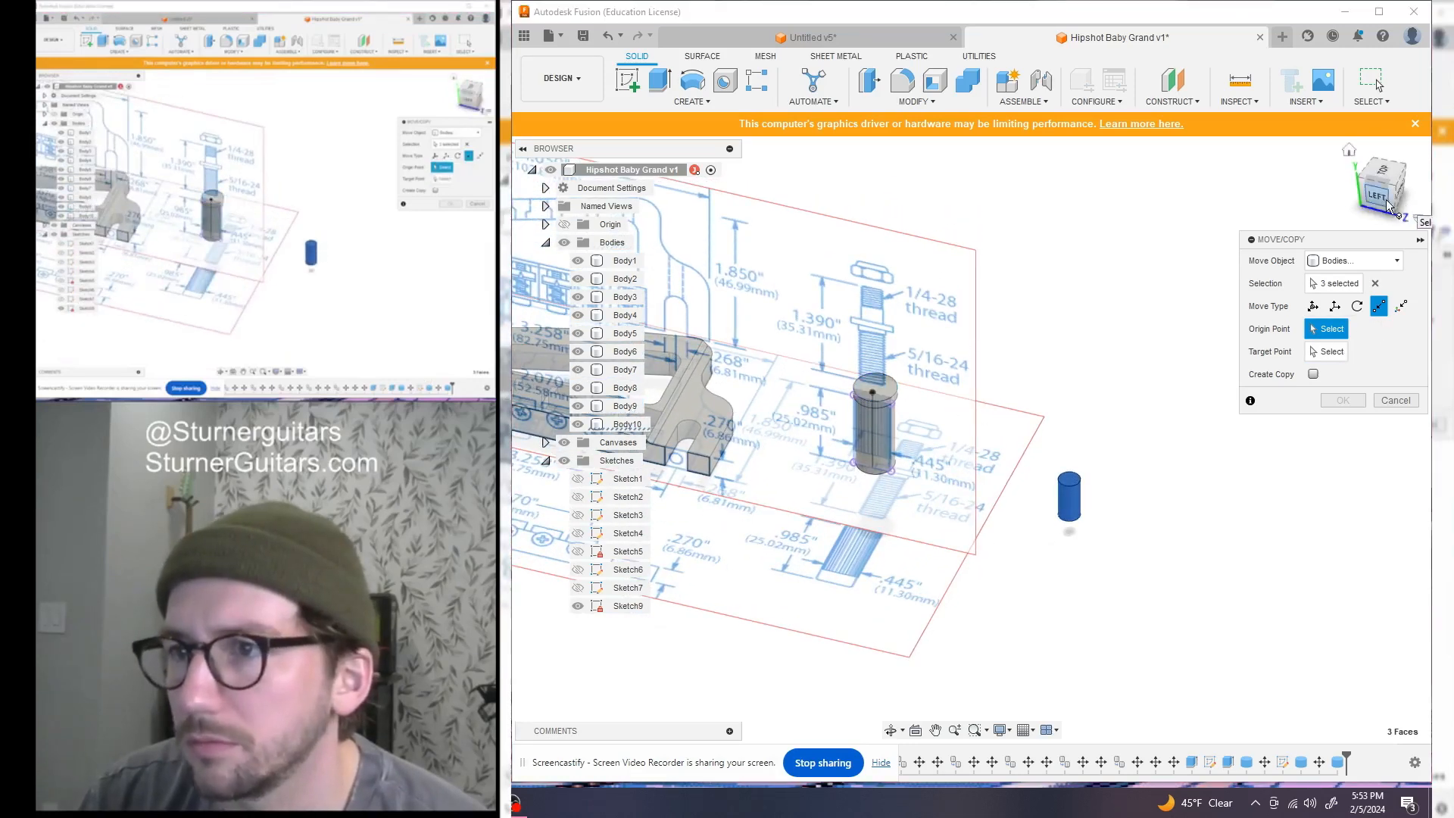
{"action": "left_click", "coordinate": [1374, 283]}
{"action": "left_click", "coordinate": [1068, 496]}
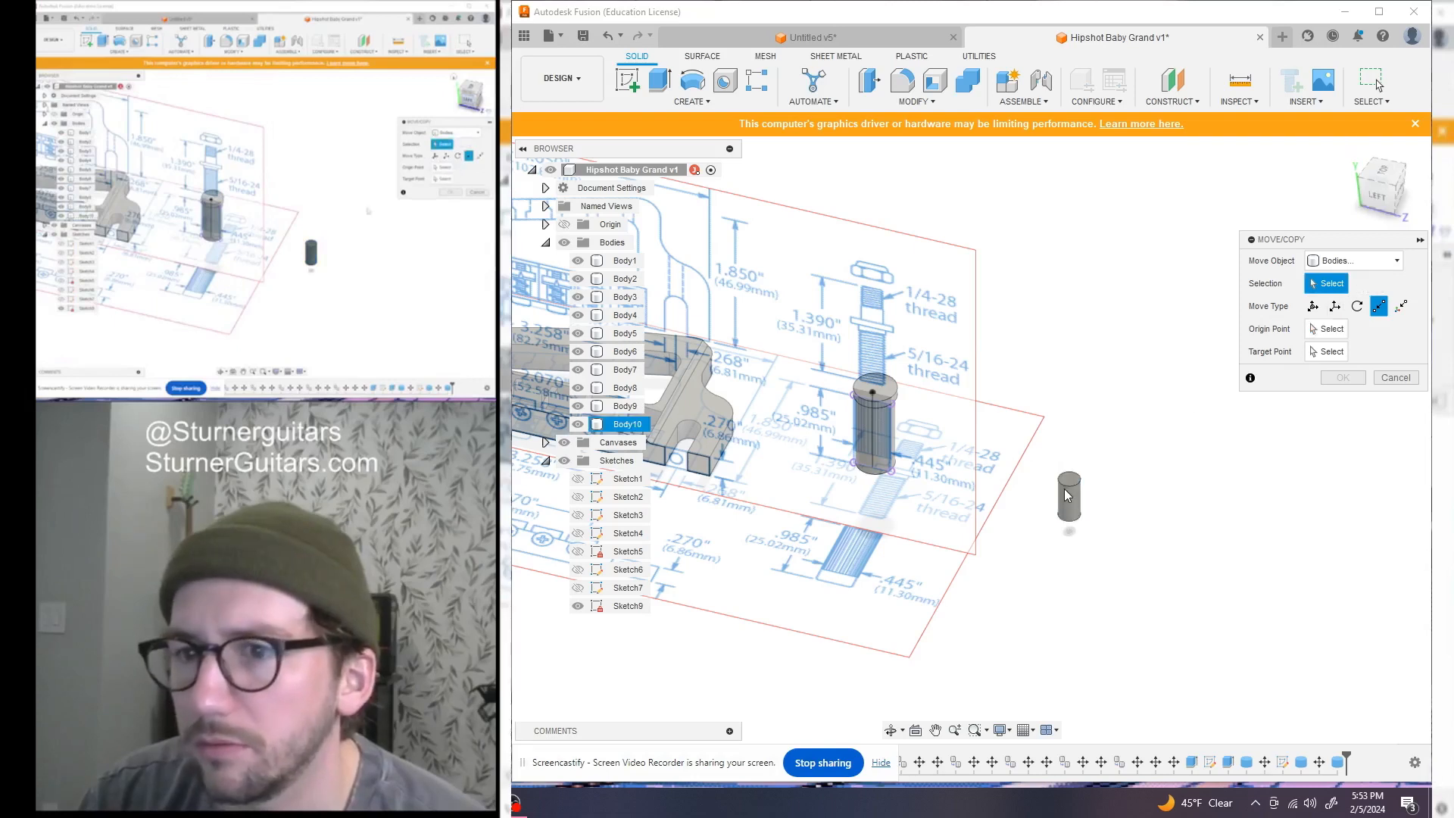
Move Body10 point-to-point, from its base onto the post cylinder's top
{"action": "left_click", "coordinate": [1330, 329]}
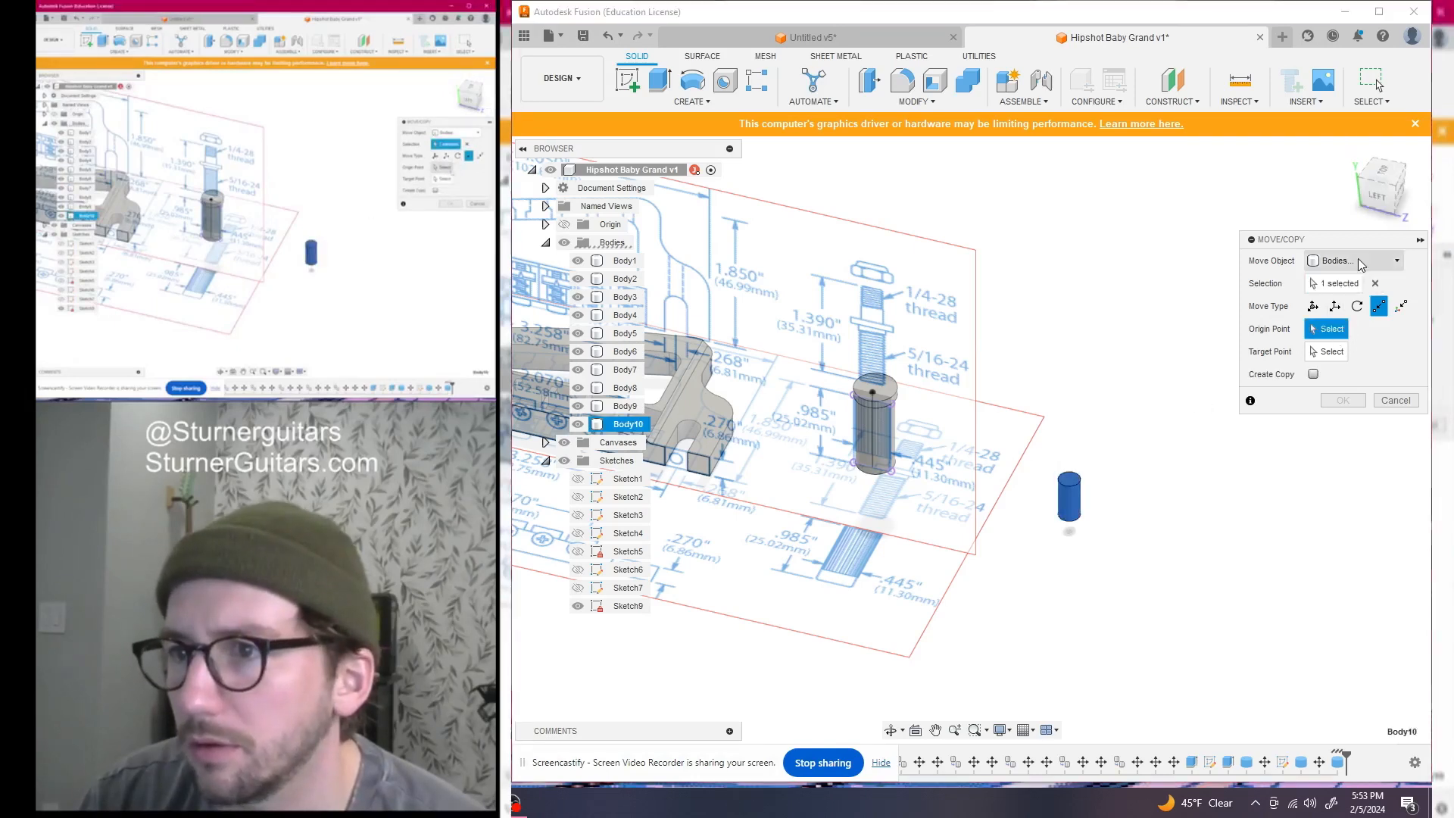
{"action": "left_click", "coordinate": [1379, 195]}
{"action": "middle_click_drag", "start_coordinate": [1143, 506], "coordinate": [1181, 406], "text": "shift"}
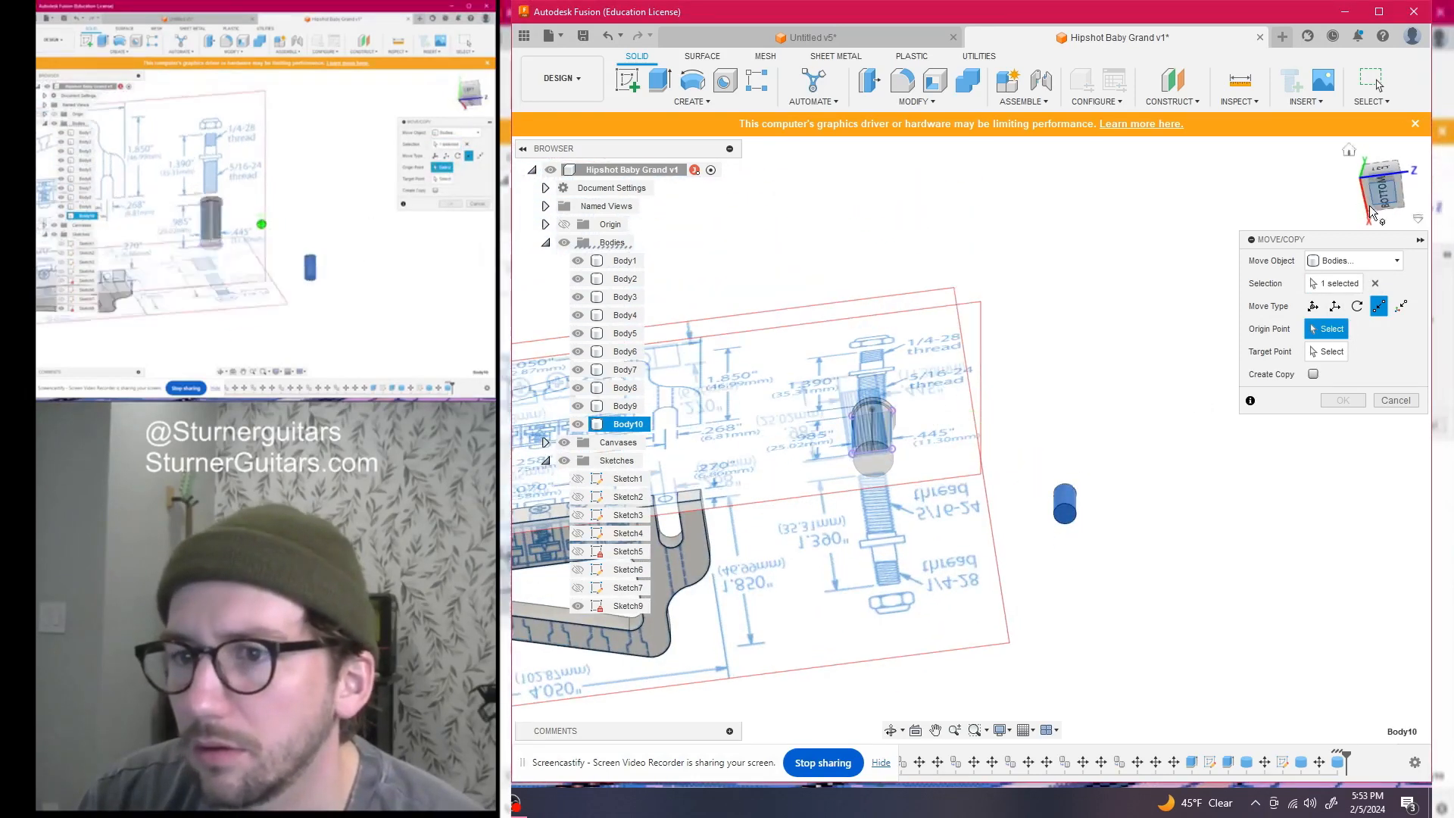
{"action": "left_click", "coordinate": [1065, 515]}
{"action": "scroll", "coordinate": [1069, 524], "scroll_direction": "down", "scroll_amount": 4}
{"action": "left_click_drag", "start_coordinate": [1384, 197], "coordinate": [1266, 235]}
{"action": "scroll", "coordinate": [972, 413], "scroll_direction": "up", "scroll_amount": 3}
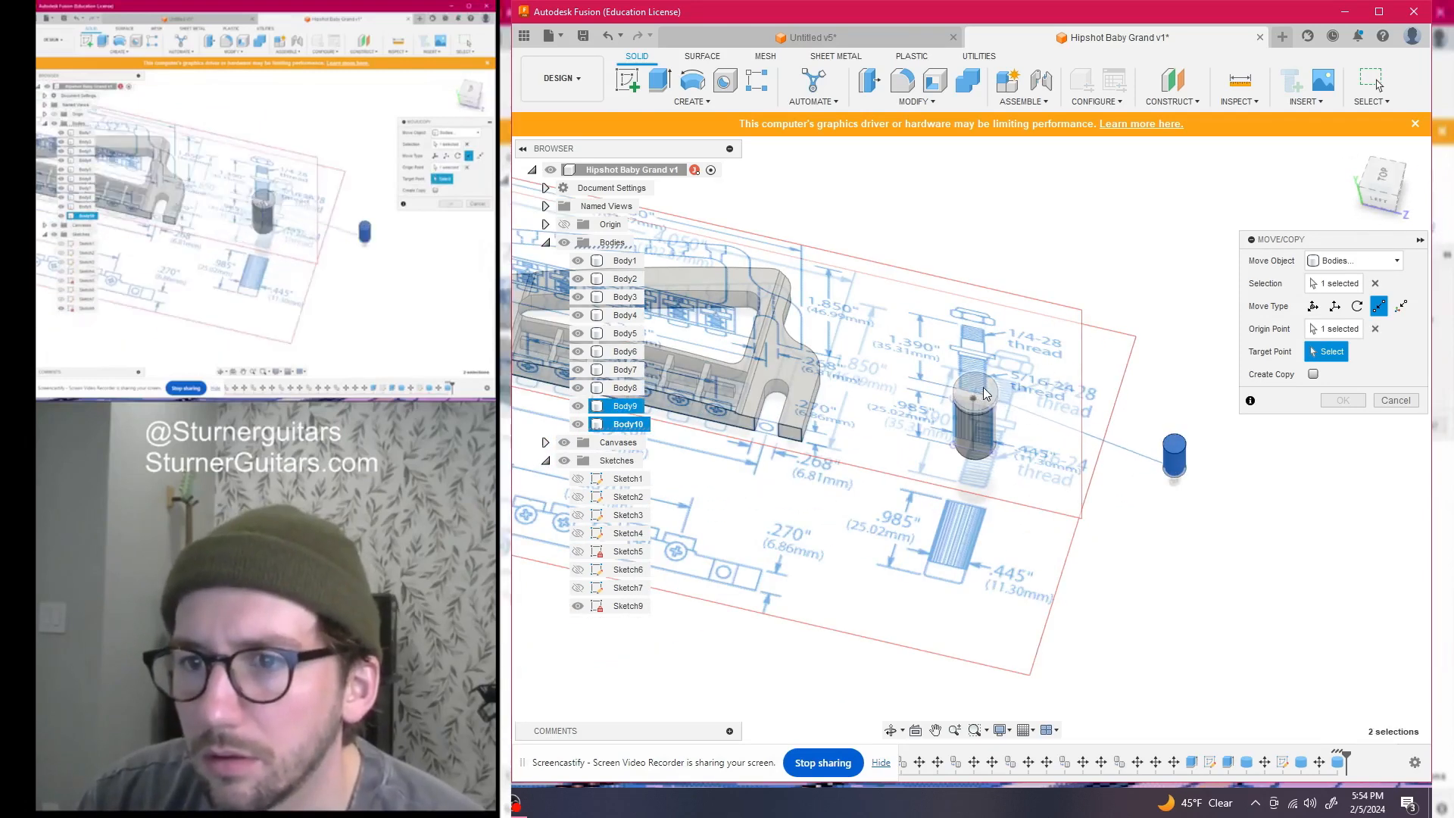
{"action": "left_click", "coordinate": [984, 393]}
{"action": "left_click", "coordinate": [1350, 404]}
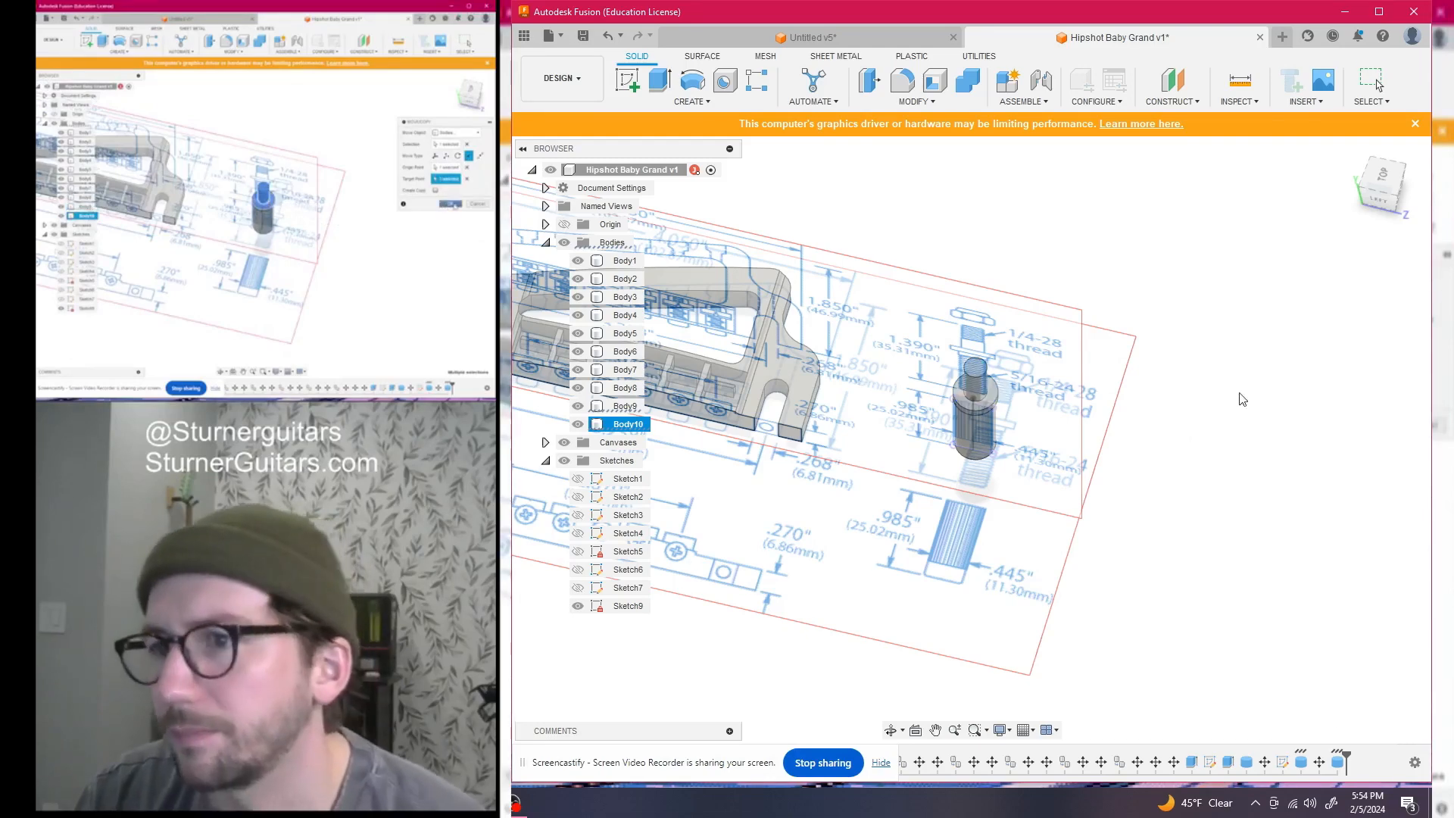
{"action": "mouse_move", "coordinate": [1385, 188]}
{"action": "left_mouse_down"}
{"action": "mouse_move", "coordinate": [1369, 133]}
{"action": "mouse_move", "coordinate": [1257, 171]}
{"action": "mouse_move", "coordinate": [1359, 216]}
{"action": "mouse_move", "coordinate": [1370, 205]}
{"action": "left_mouse_up"}
{"action": "scroll", "coordinate": [870, 422], "scroll_direction": "down", "scroll_amount": 2}
{"action": "scroll", "coordinate": [1123, 356], "scroll_direction": "down", "scroll_amount": 2}
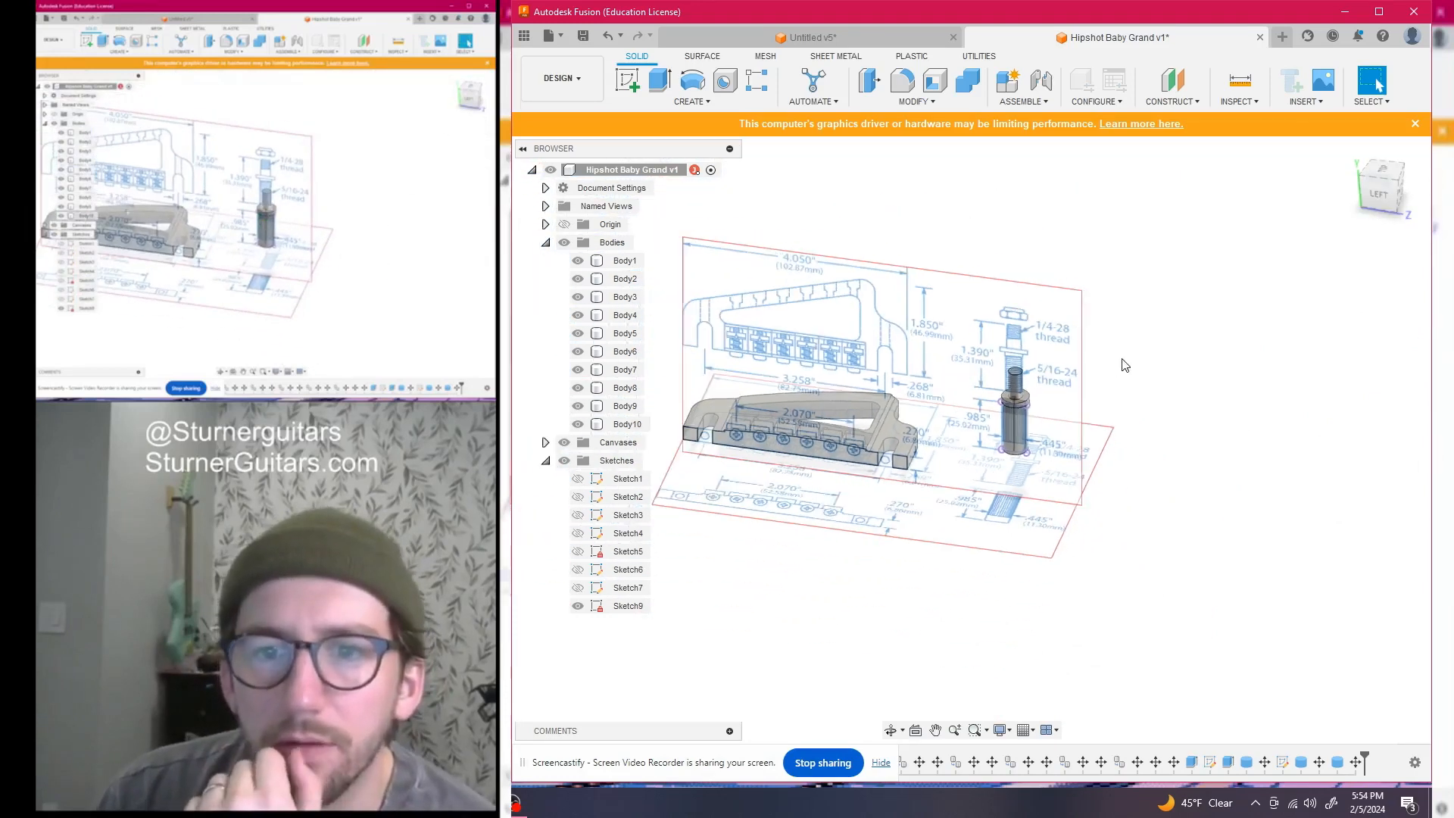
Hide the Canvases reference images and all sketches including Sketch9, then collapse the Sketches folder
{"action": "middle_click_drag", "start_coordinate": [1123, 357], "coordinate": [1264, 350]}
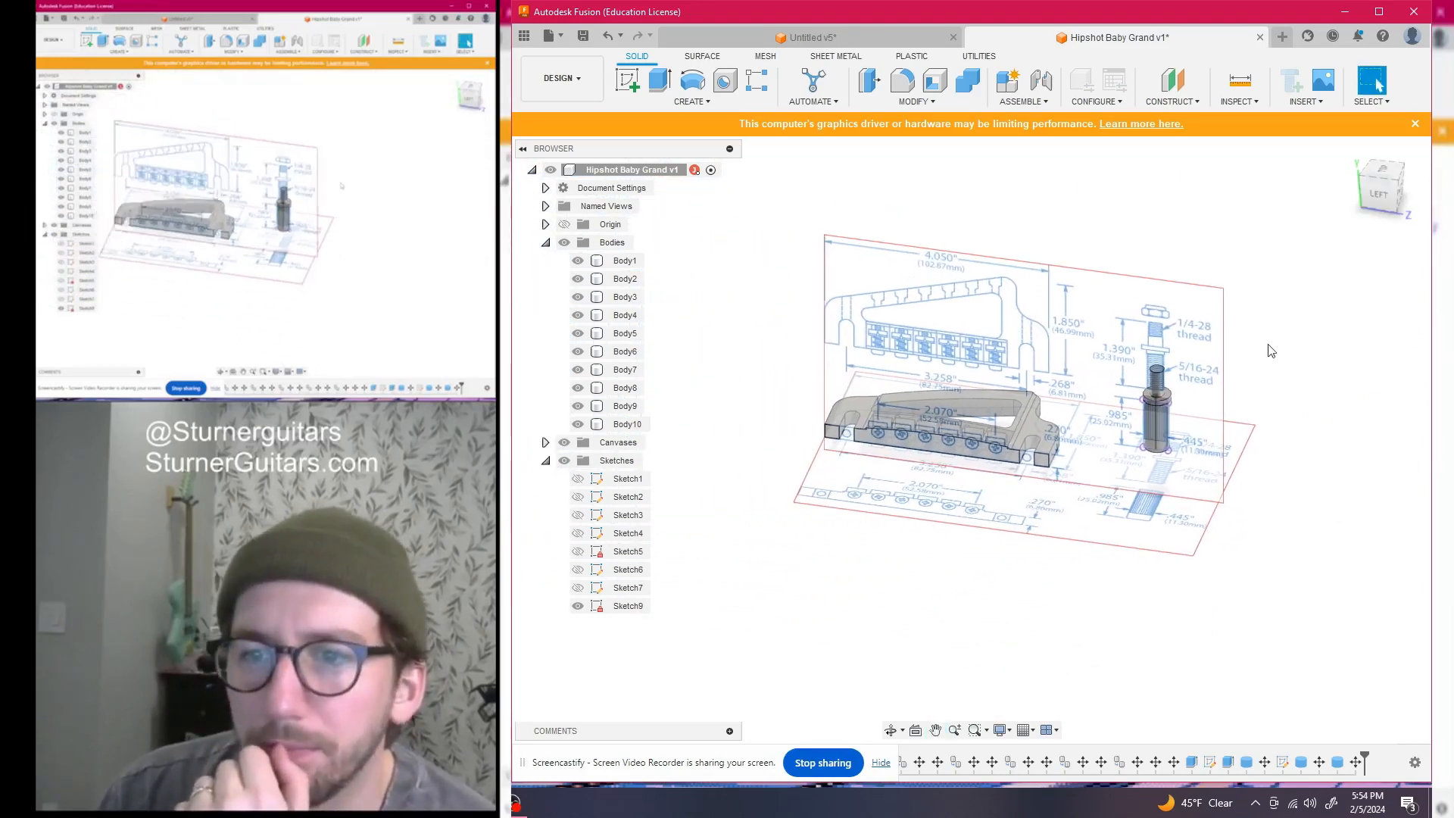
{"action": "left_click", "coordinate": [566, 445]}
{"action": "mouse_move", "coordinate": [1382, 188]}
{"action": "left_mouse_down"}
{"action": "mouse_move", "coordinate": [1339, 218]}
{"action": "mouse_move", "coordinate": [1366, 198]}
{"action": "left_mouse_up"}
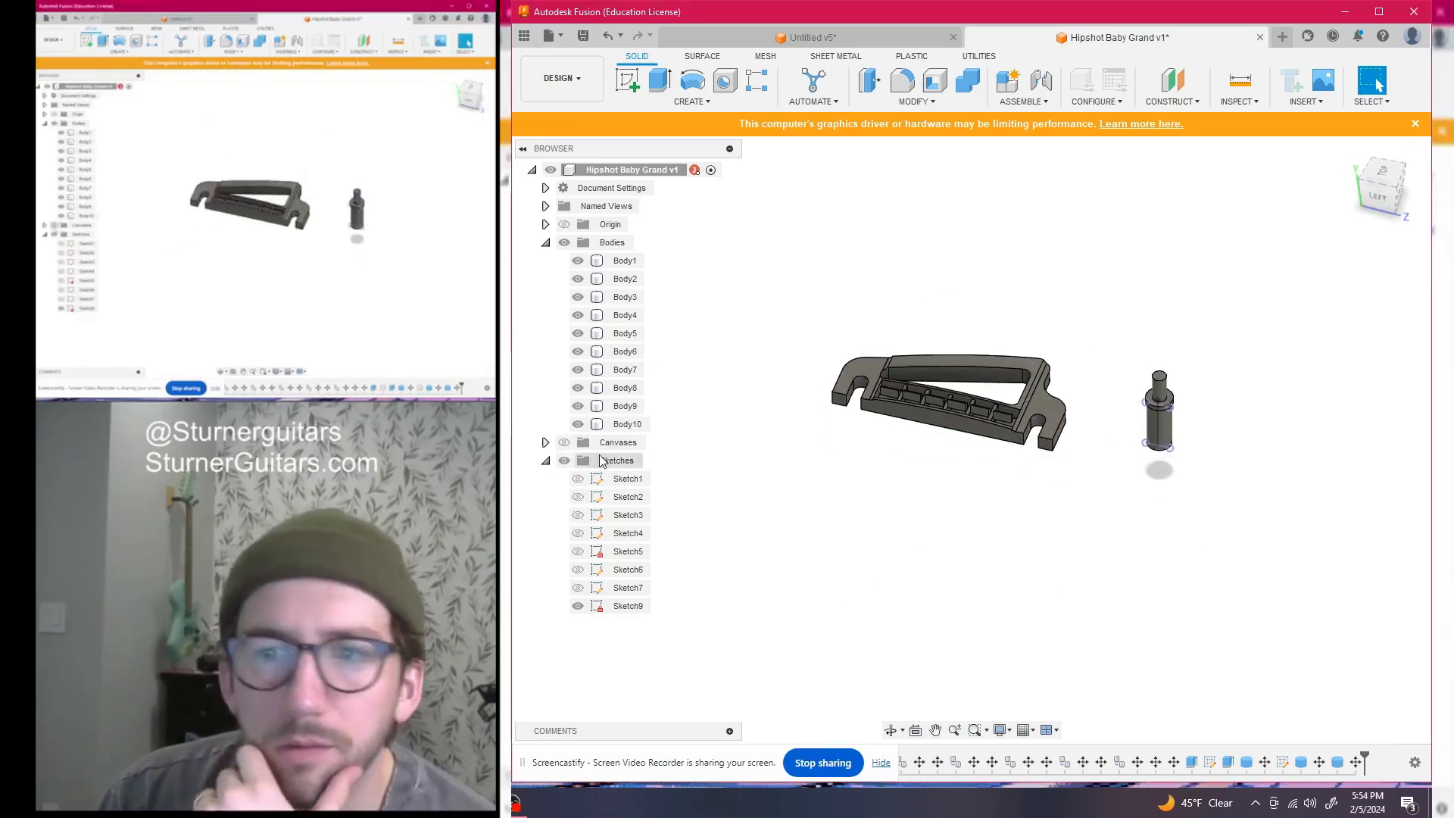
{"action": "left_click", "coordinate": [577, 605]}
{"action": "left_click", "coordinate": [565, 460]}
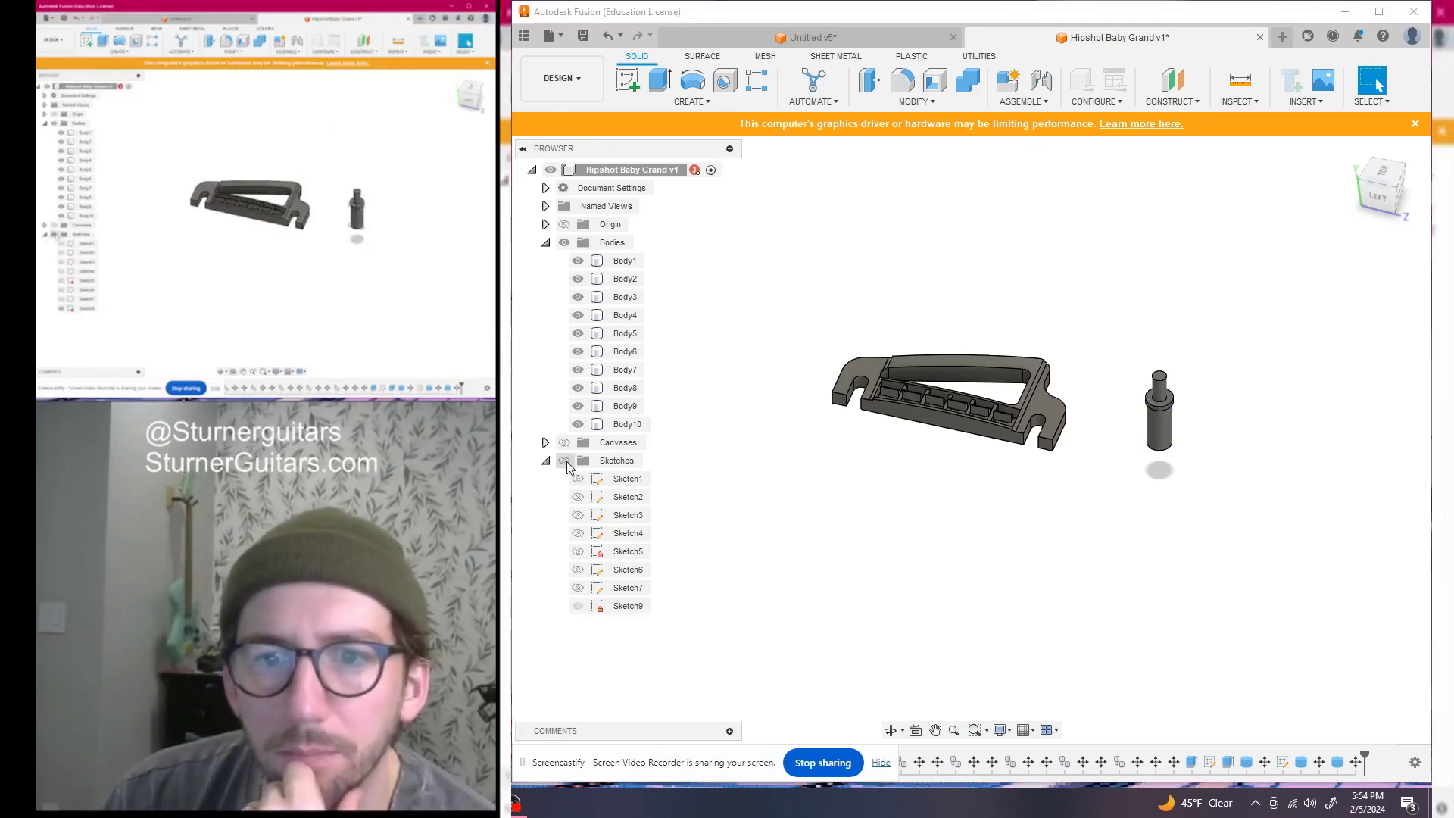
{"action": "left_click", "coordinate": [545, 460]}
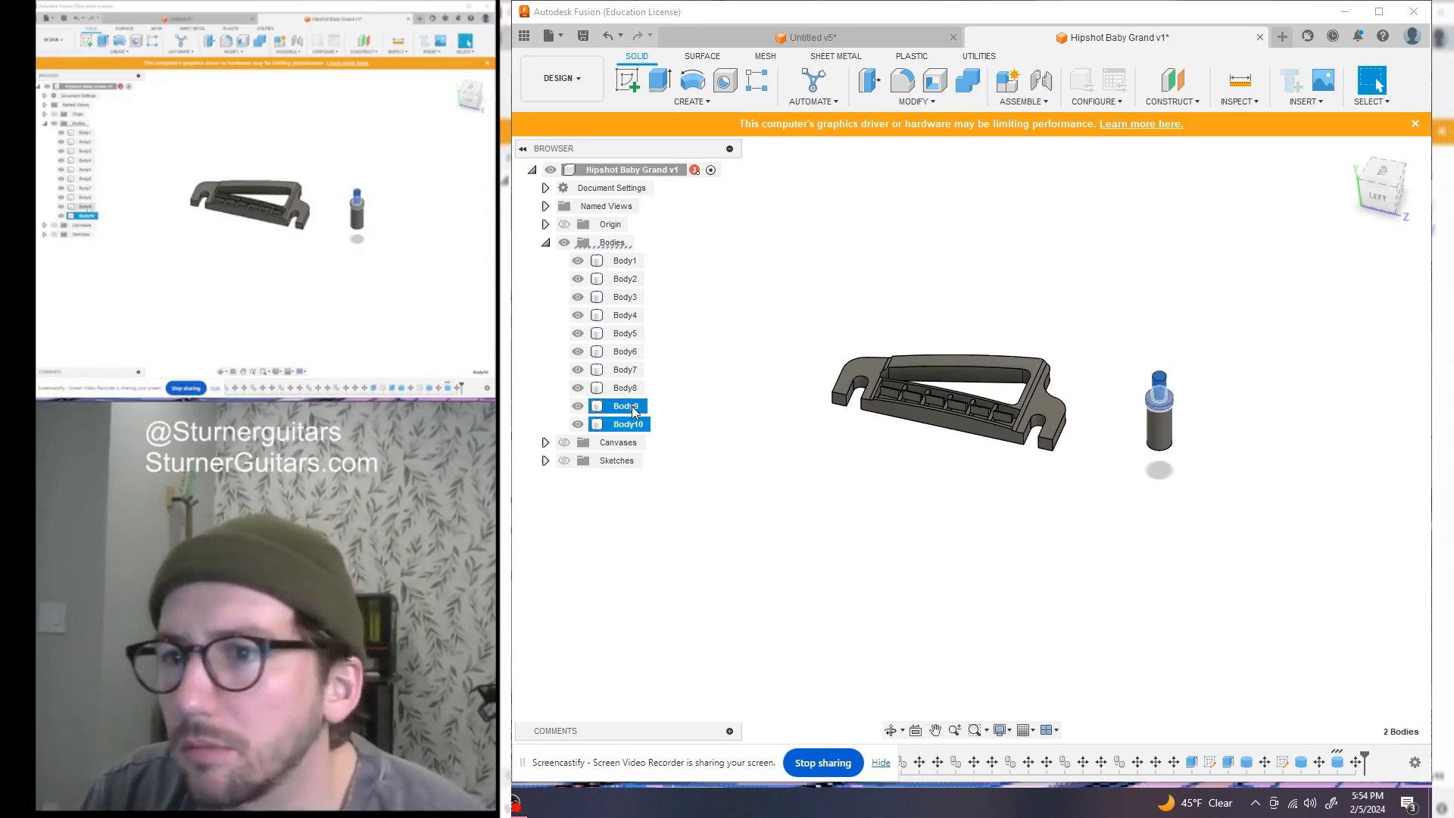
Finish combining the two post pieces, then check which parts Body8 and Body7 are
{"action": "left_click", "coordinate": [968, 81]}
{"action": "left_click", "coordinate": [1341, 378]}
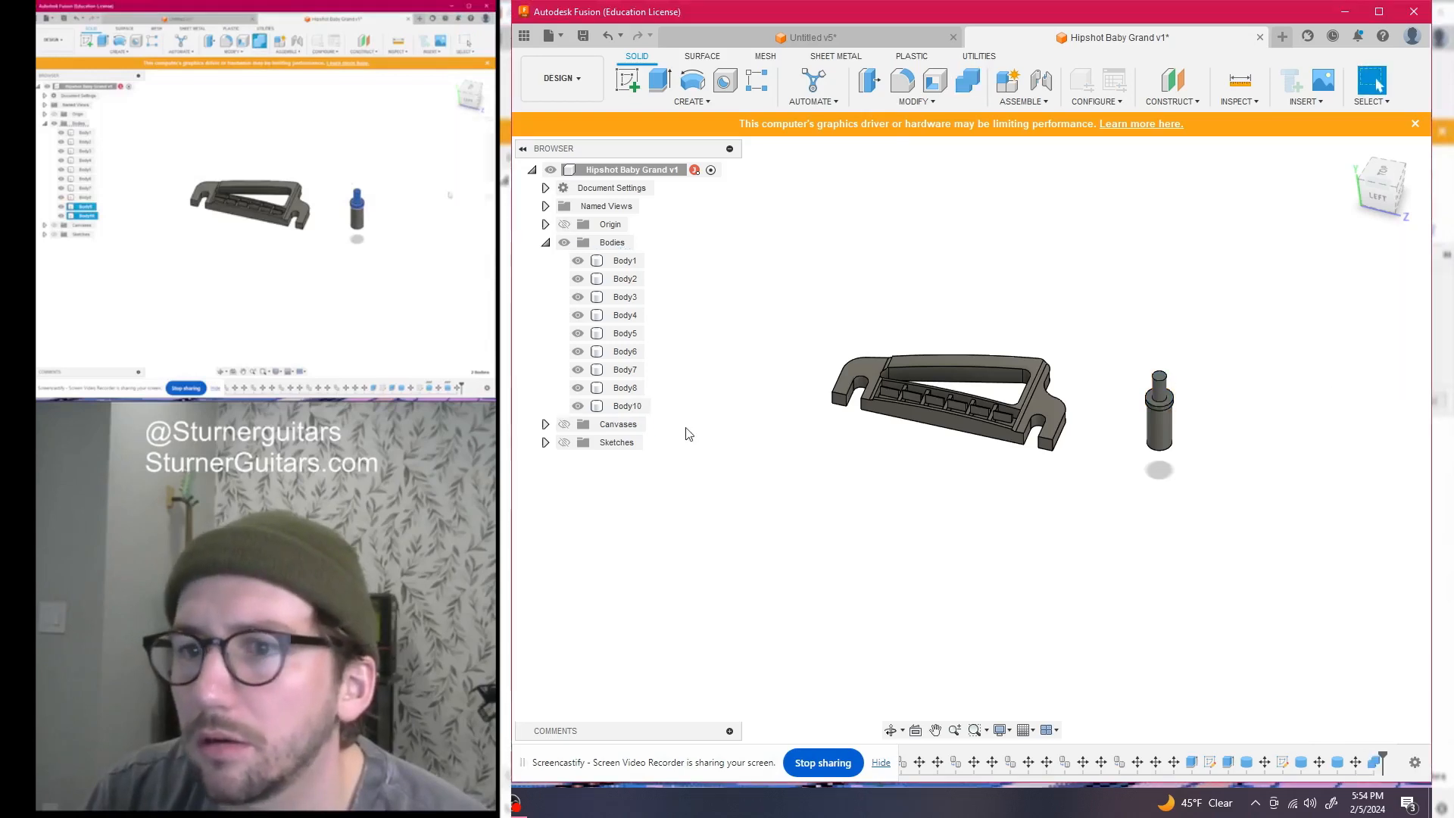
{"action": "left_click", "coordinate": [608, 391]}
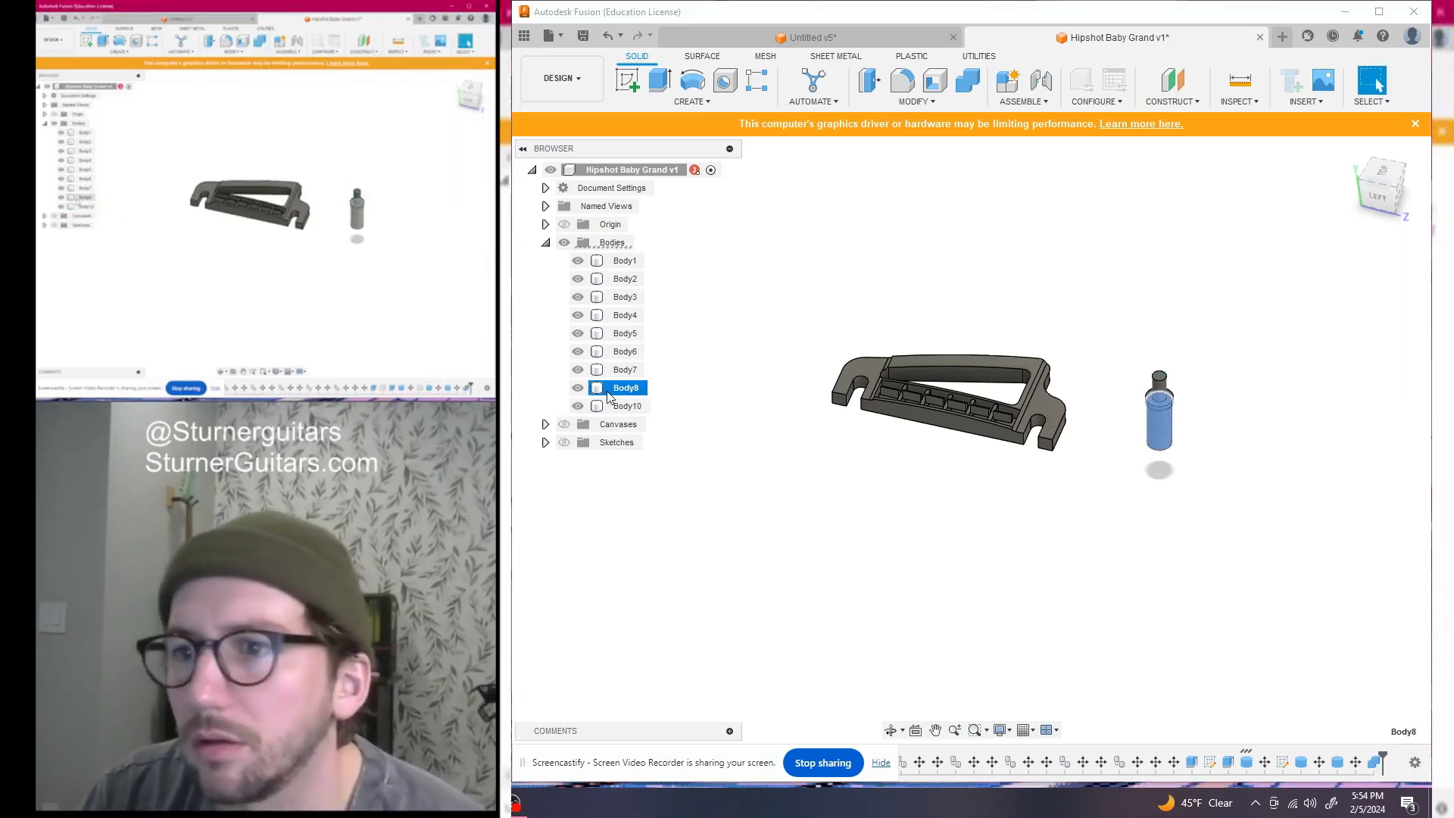
{"action": "left_click", "coordinate": [627, 373]}
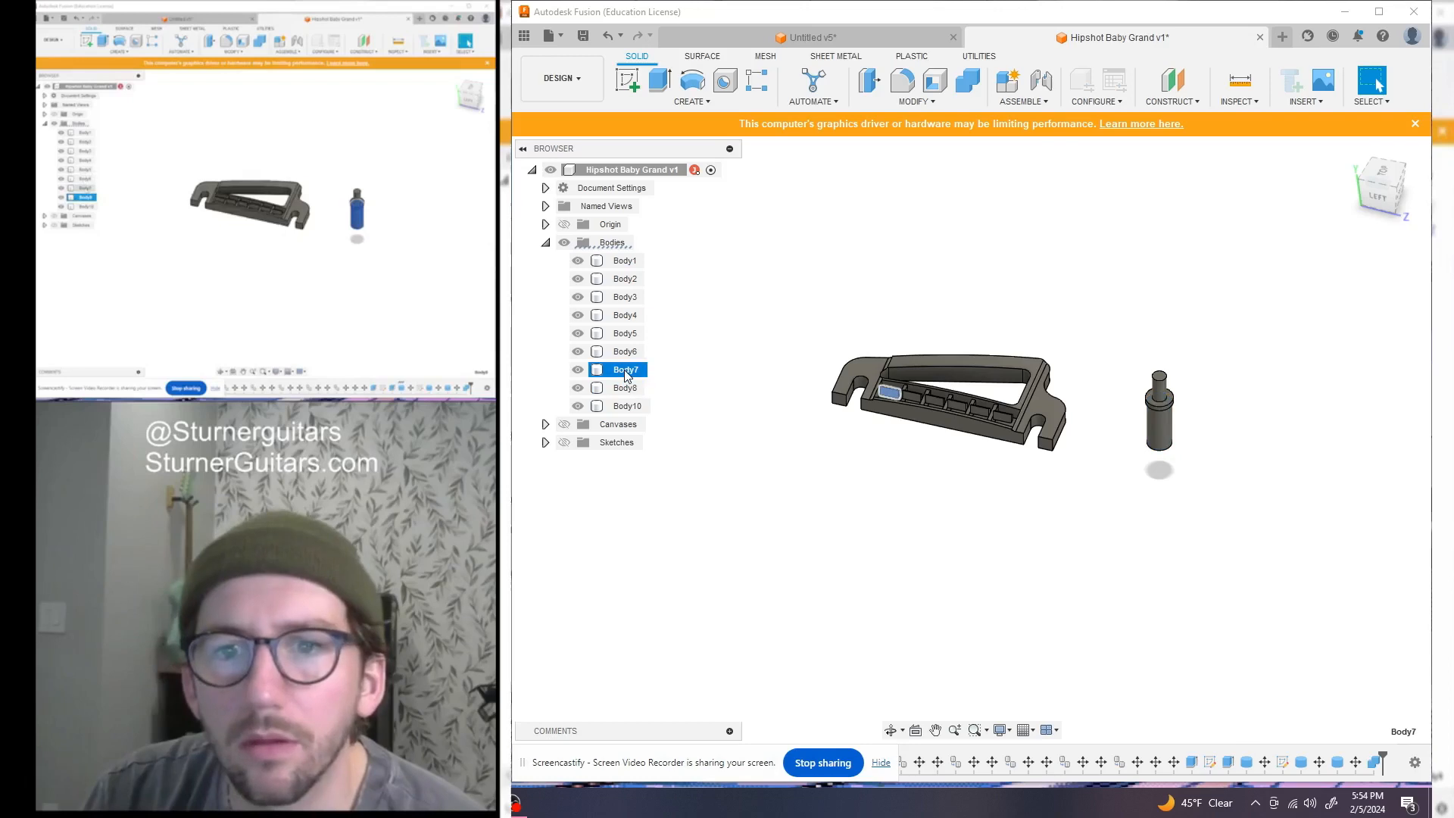
Step through Body1 to Body8 in the browser to identify each bridge part
{"action": "left_click", "coordinate": [625, 262], "text": "shift"}
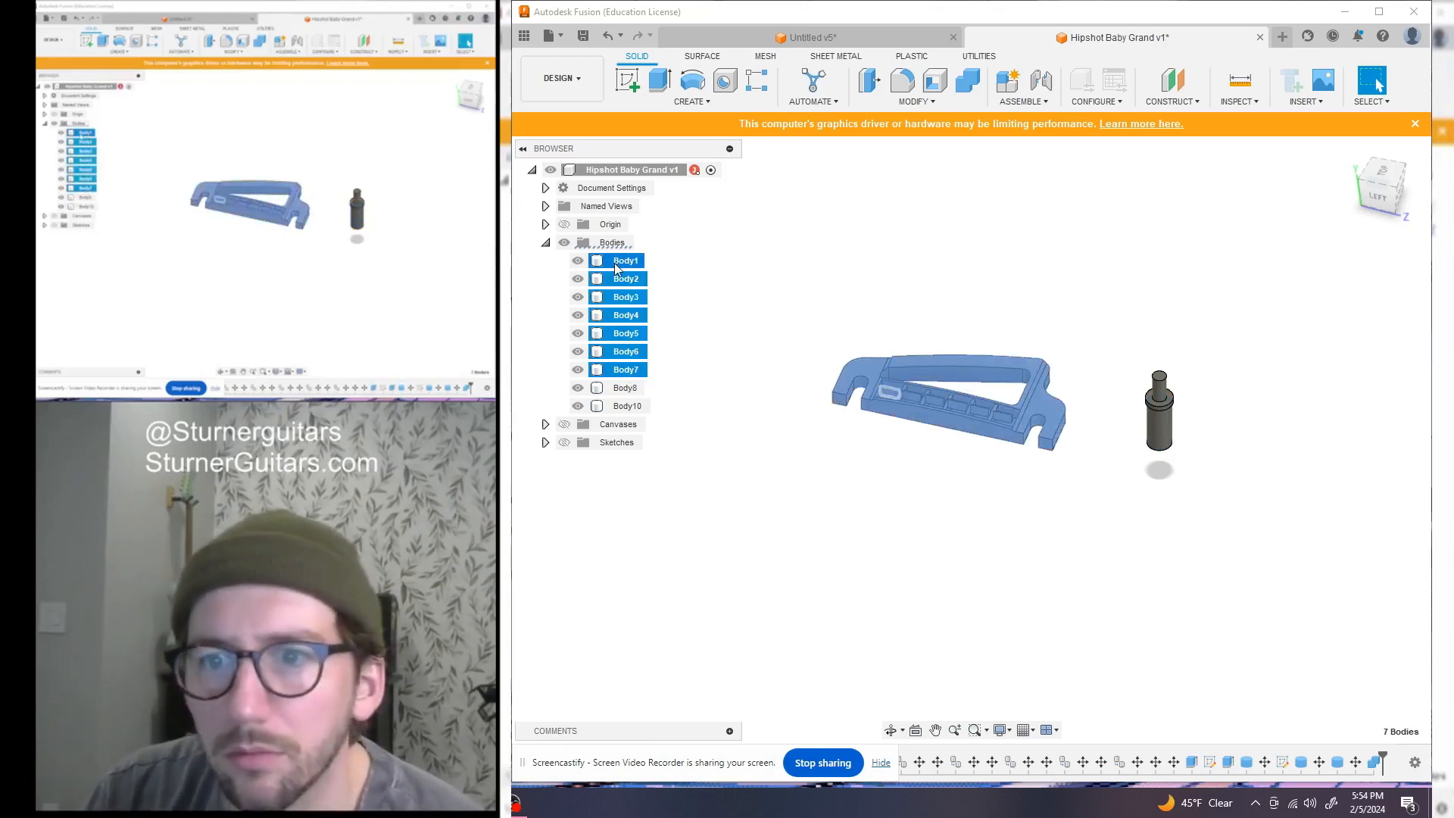
{"action": "left_click", "coordinate": [742, 269]}
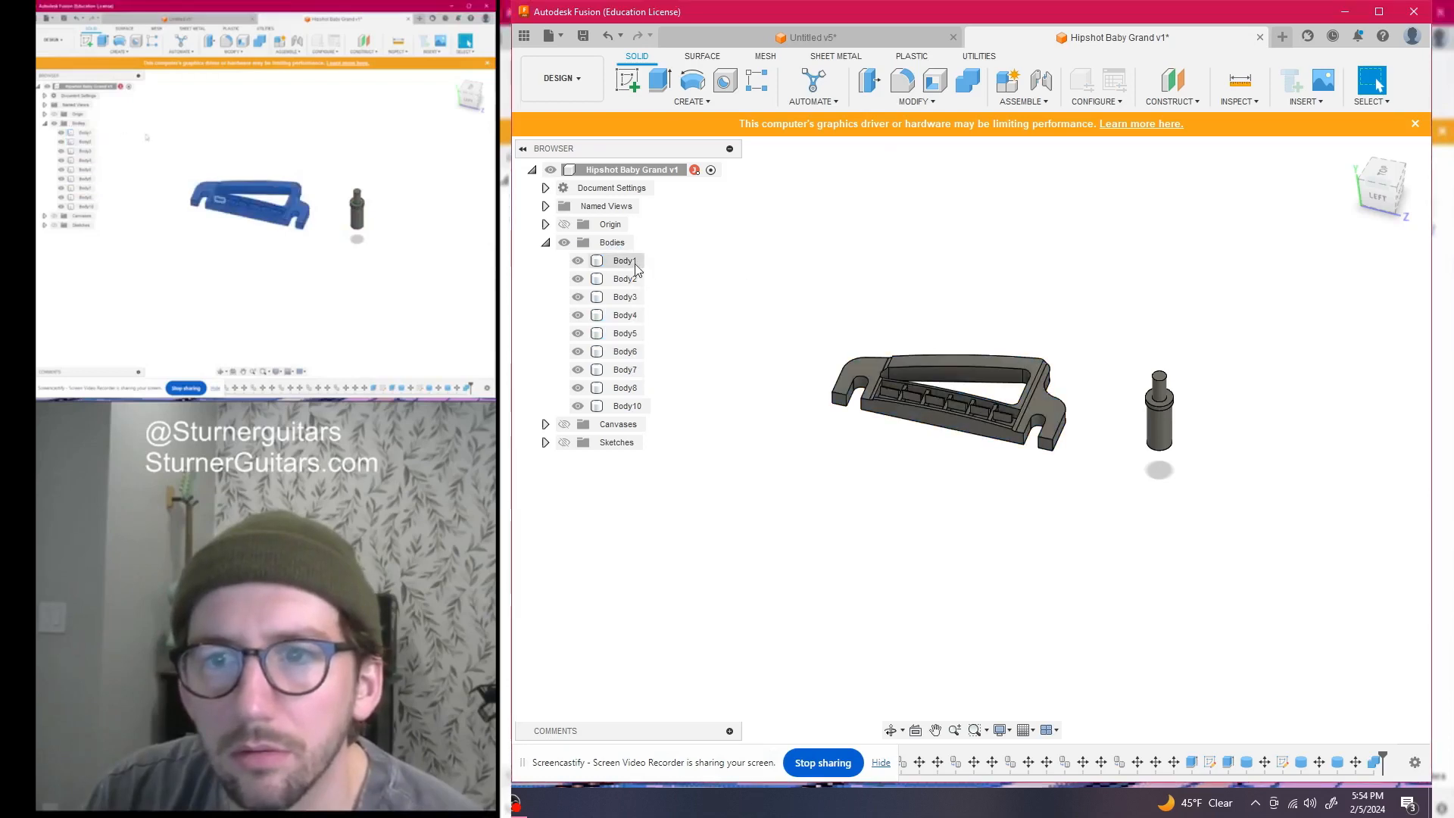
{"action": "left_click", "coordinate": [635, 265]}
{"action": "left_click", "coordinate": [625, 278]}
{"action": "left_click", "coordinate": [625, 297]}
{"action": "left_click", "coordinate": [631, 315]}
{"action": "left_click", "coordinate": [626, 334]}
{"action": "left_click", "coordinate": [626, 353]}
{"action": "left_click", "coordinate": [625, 371]}
{"action": "left_click", "coordinate": [626, 388]}
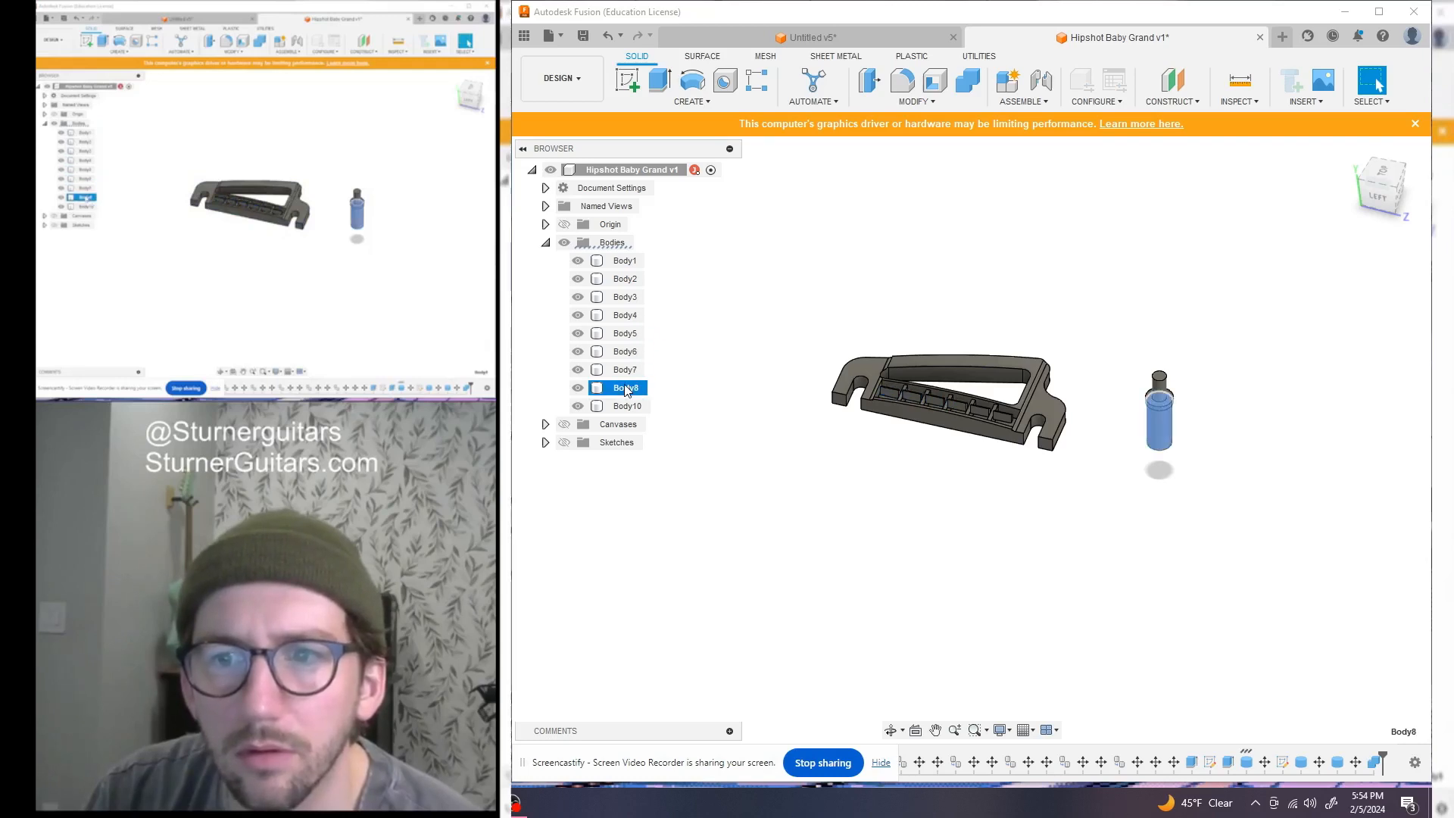
{"action": "left_click", "coordinate": [628, 370]}
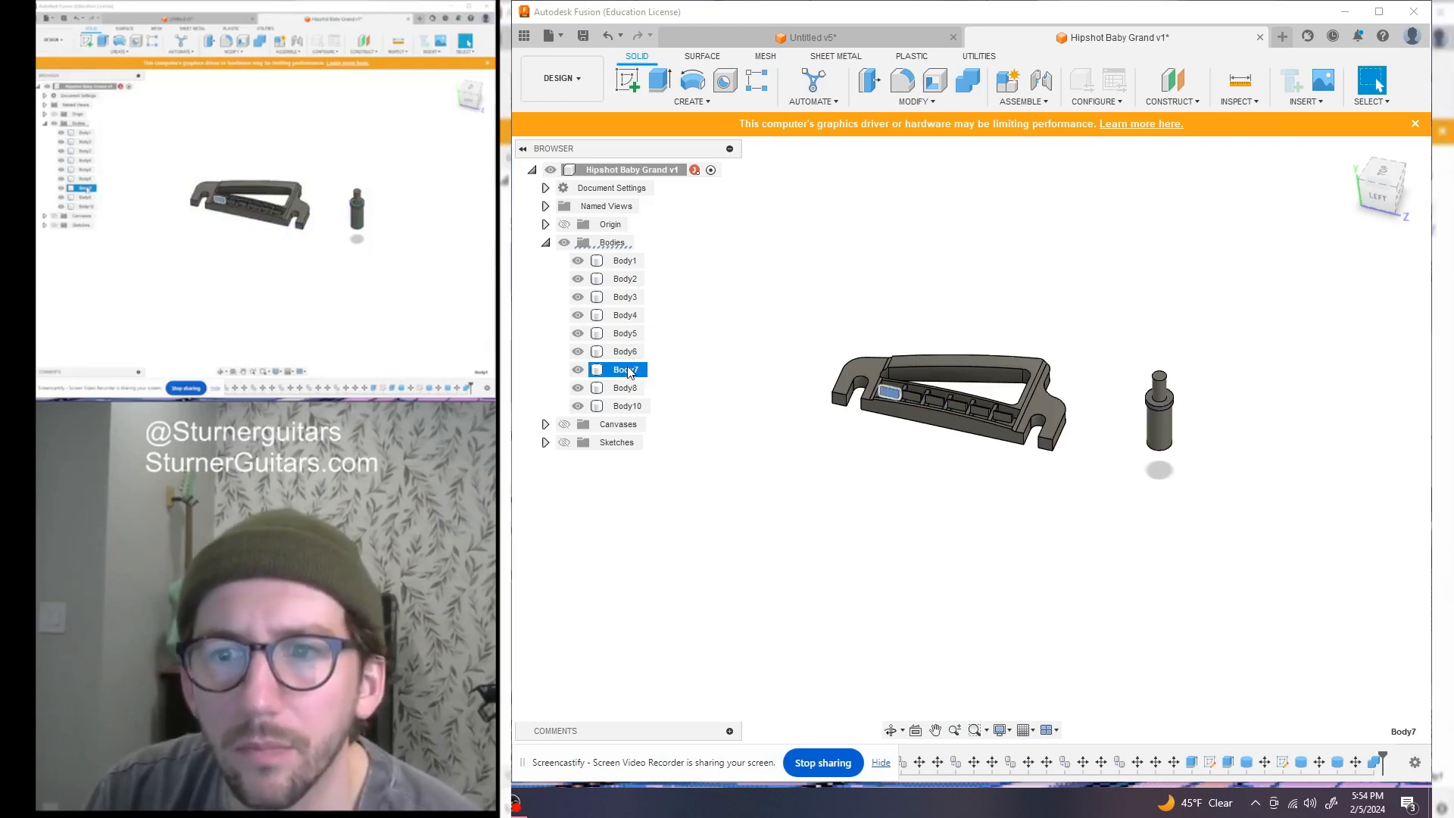
{"action": "left_click", "coordinate": [619, 262]}
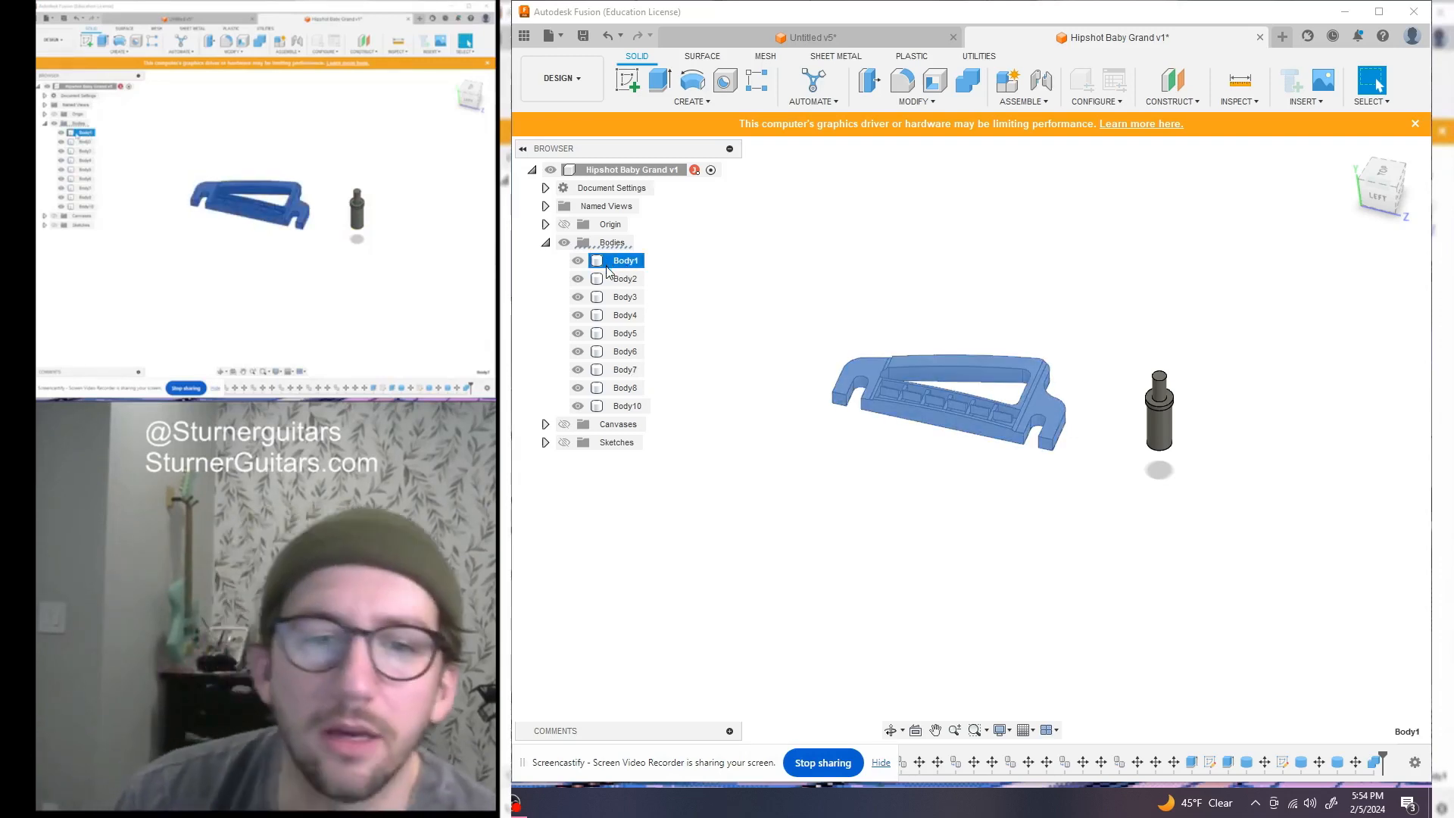
Create a component from Body1 and rename it 'Hipshot Baby Grand'
{"action": "right_click", "coordinate": [608, 272]}
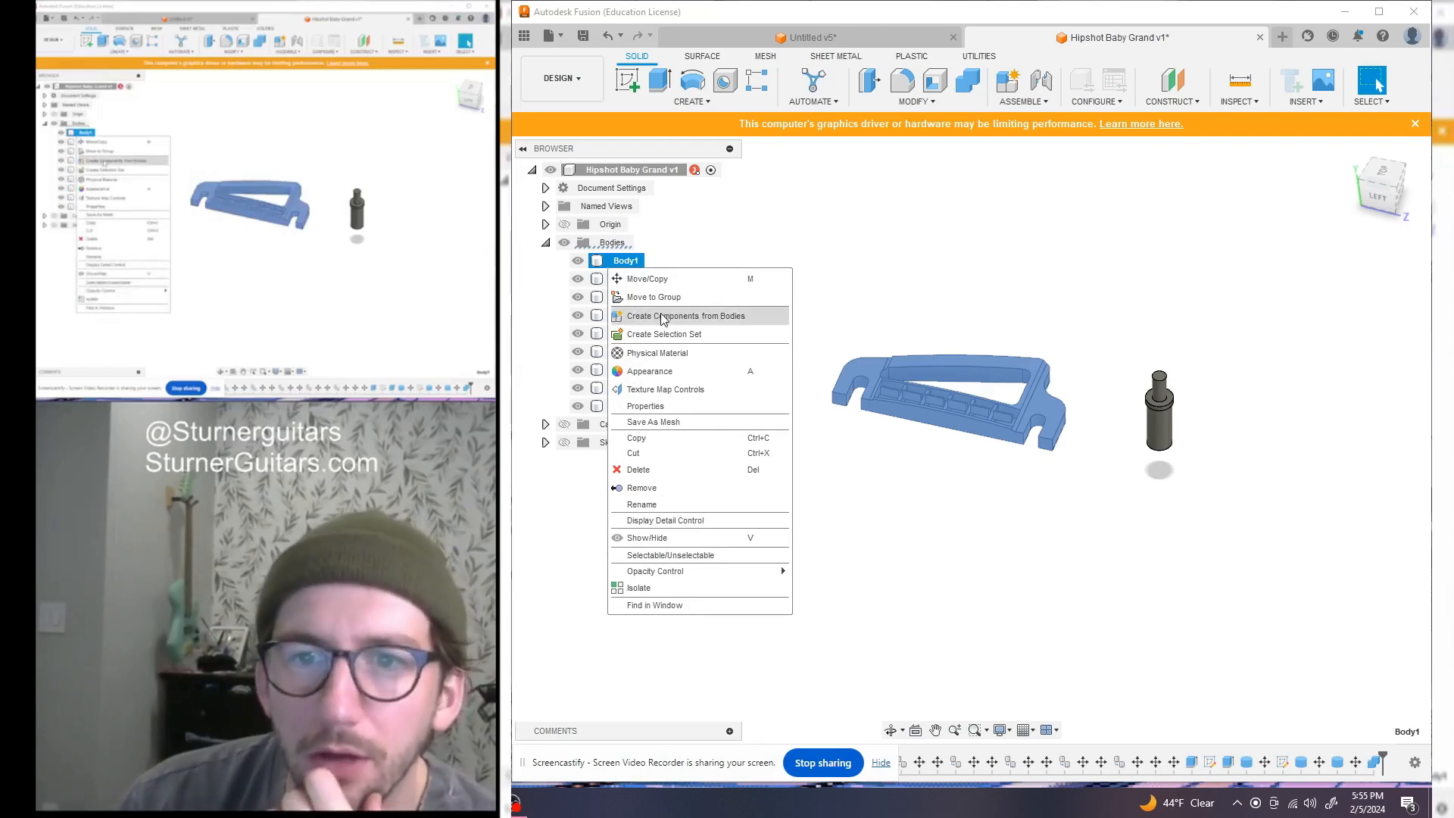
{"action": "left_click", "coordinate": [661, 317]}
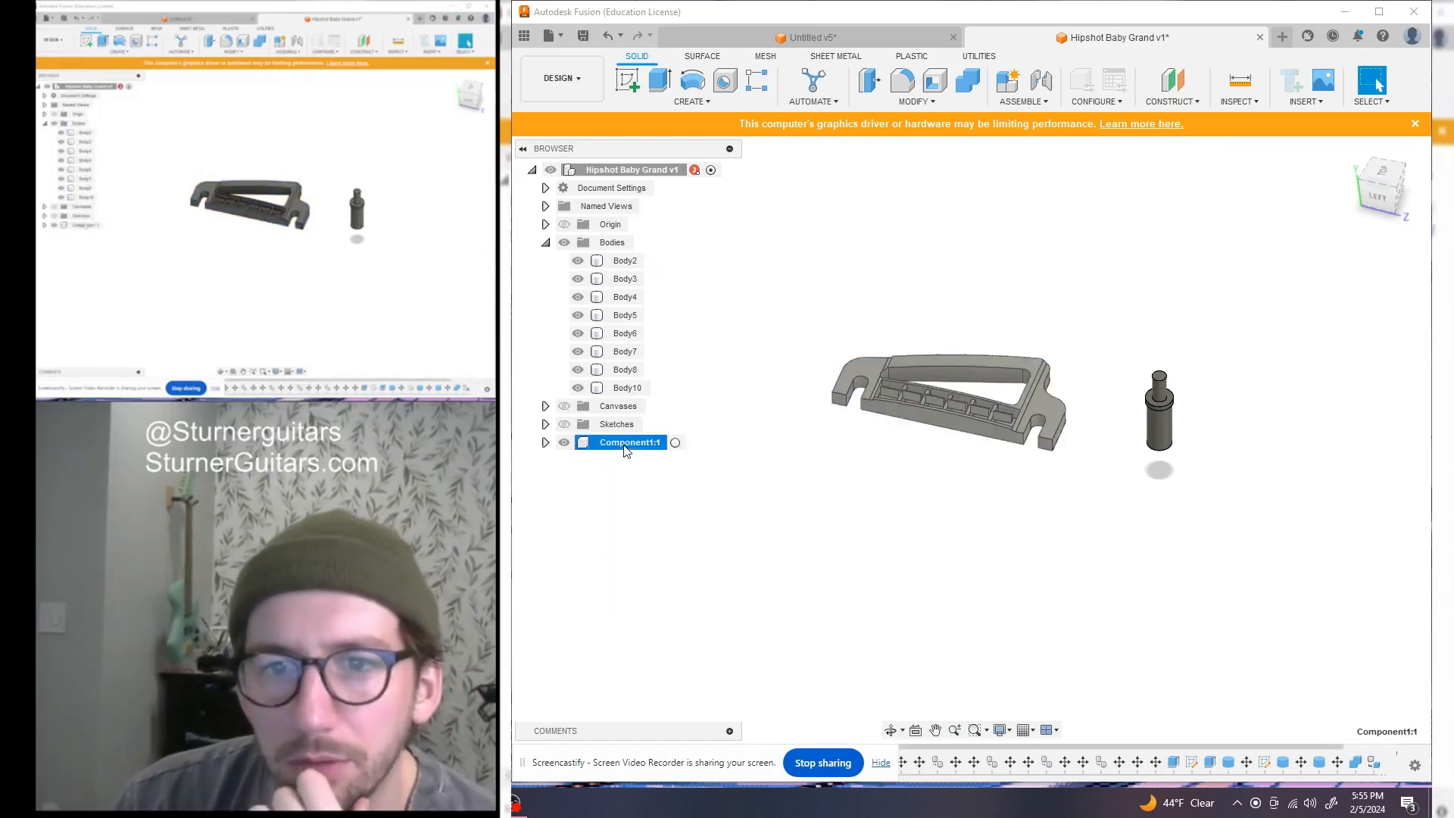
{"action": "double_click", "coordinate": [625, 443]}
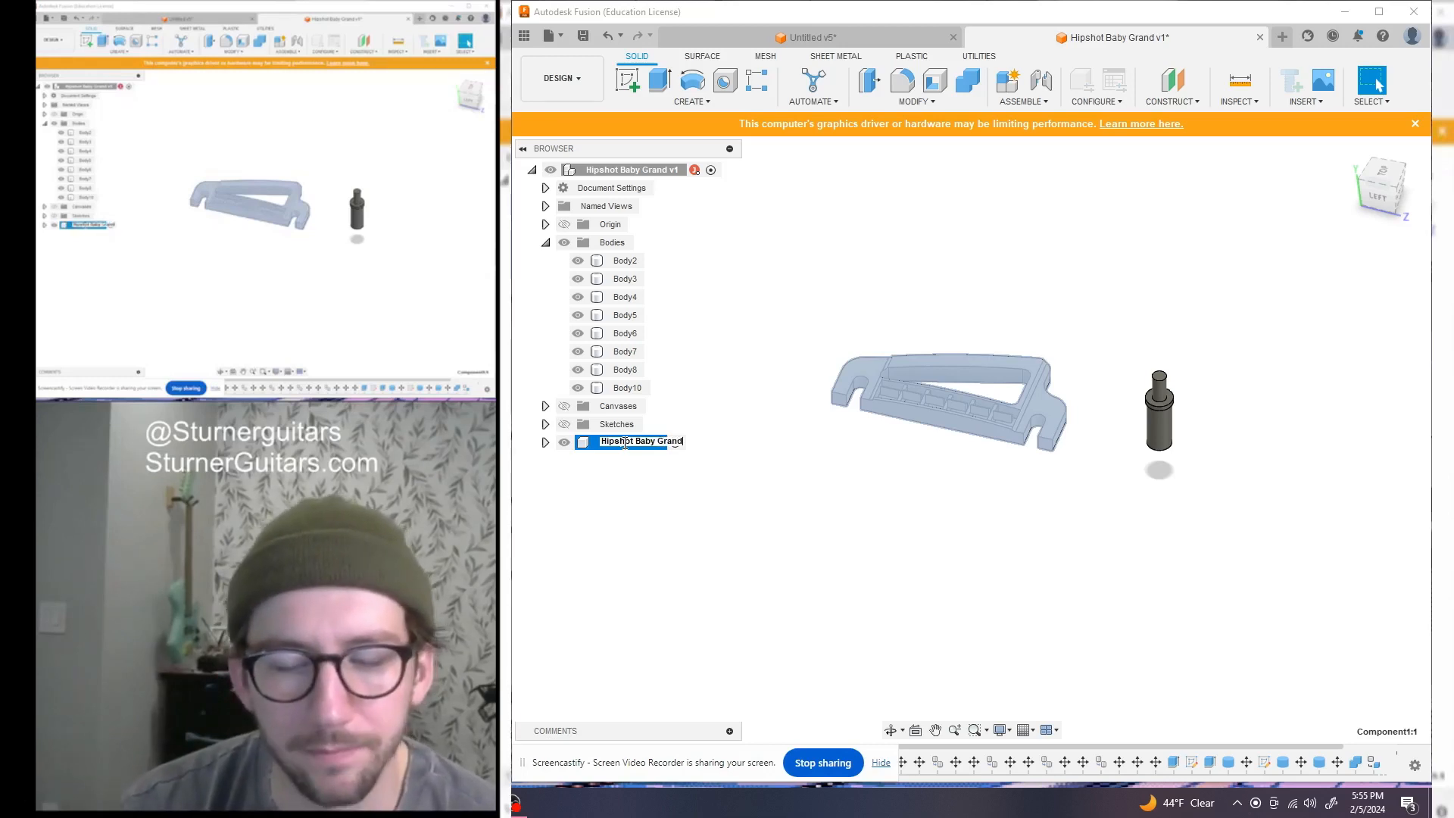
{"action": "type", "text": "Hipshot Baby Grand"}
{"action": "key", "text": "Return"}
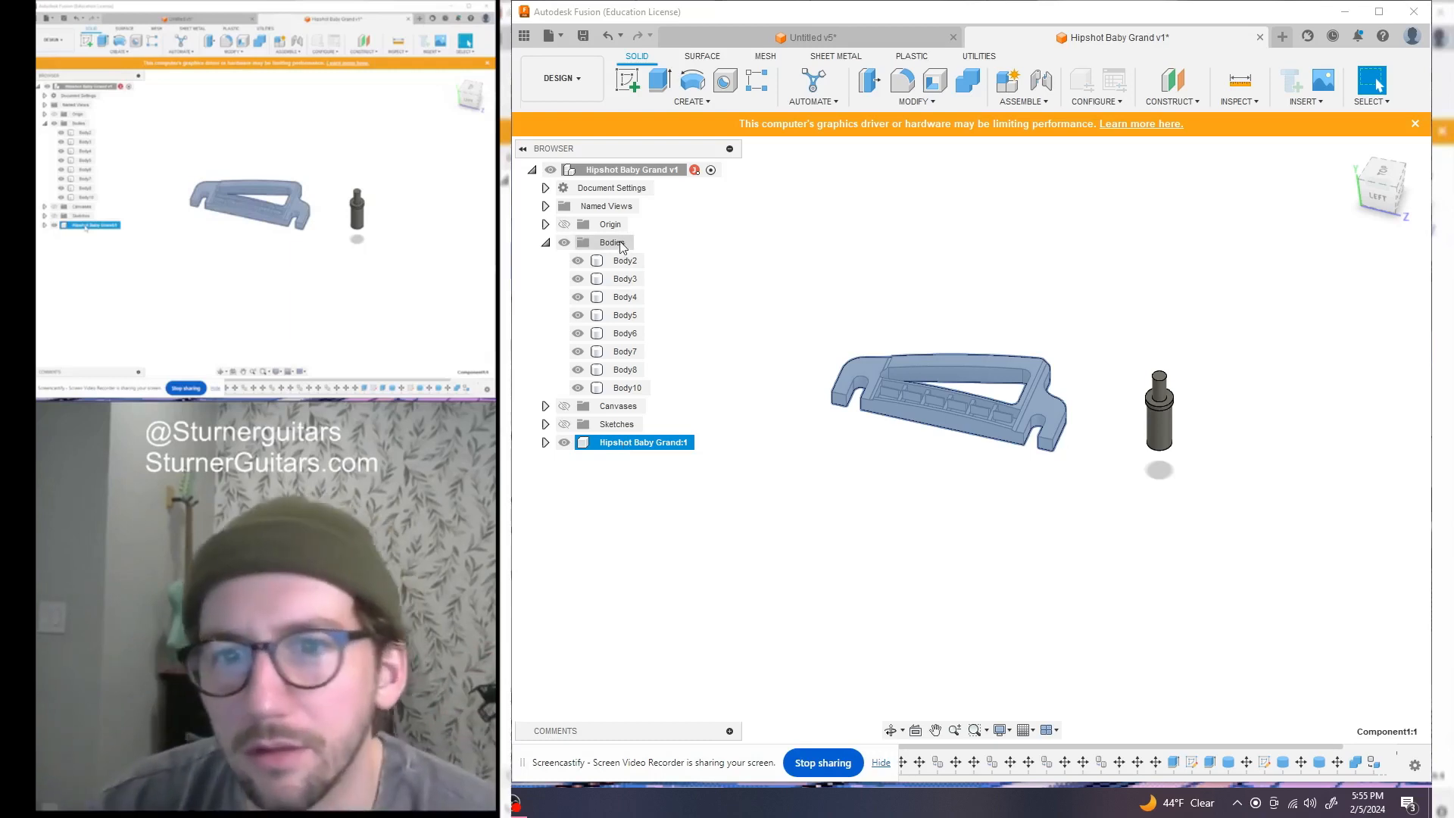
Move Body2 into the Hipshot Baby Grand component and expand its bodies
{"action": "left_click_drag", "start_coordinate": [604, 265], "coordinate": [585, 441]}
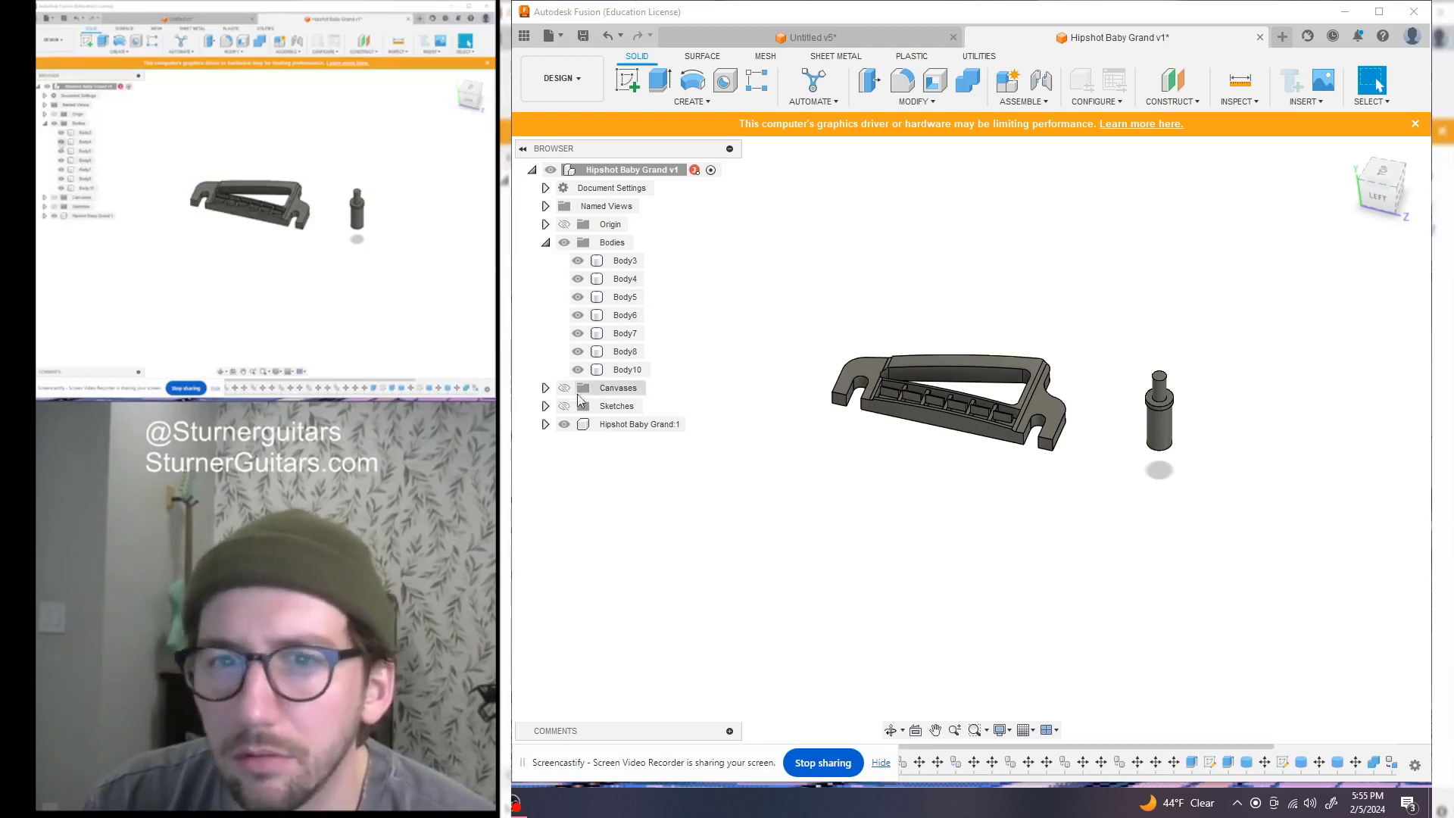
{"action": "left_click", "coordinate": [545, 425]}
{"action": "left_click", "coordinate": [558, 461]}
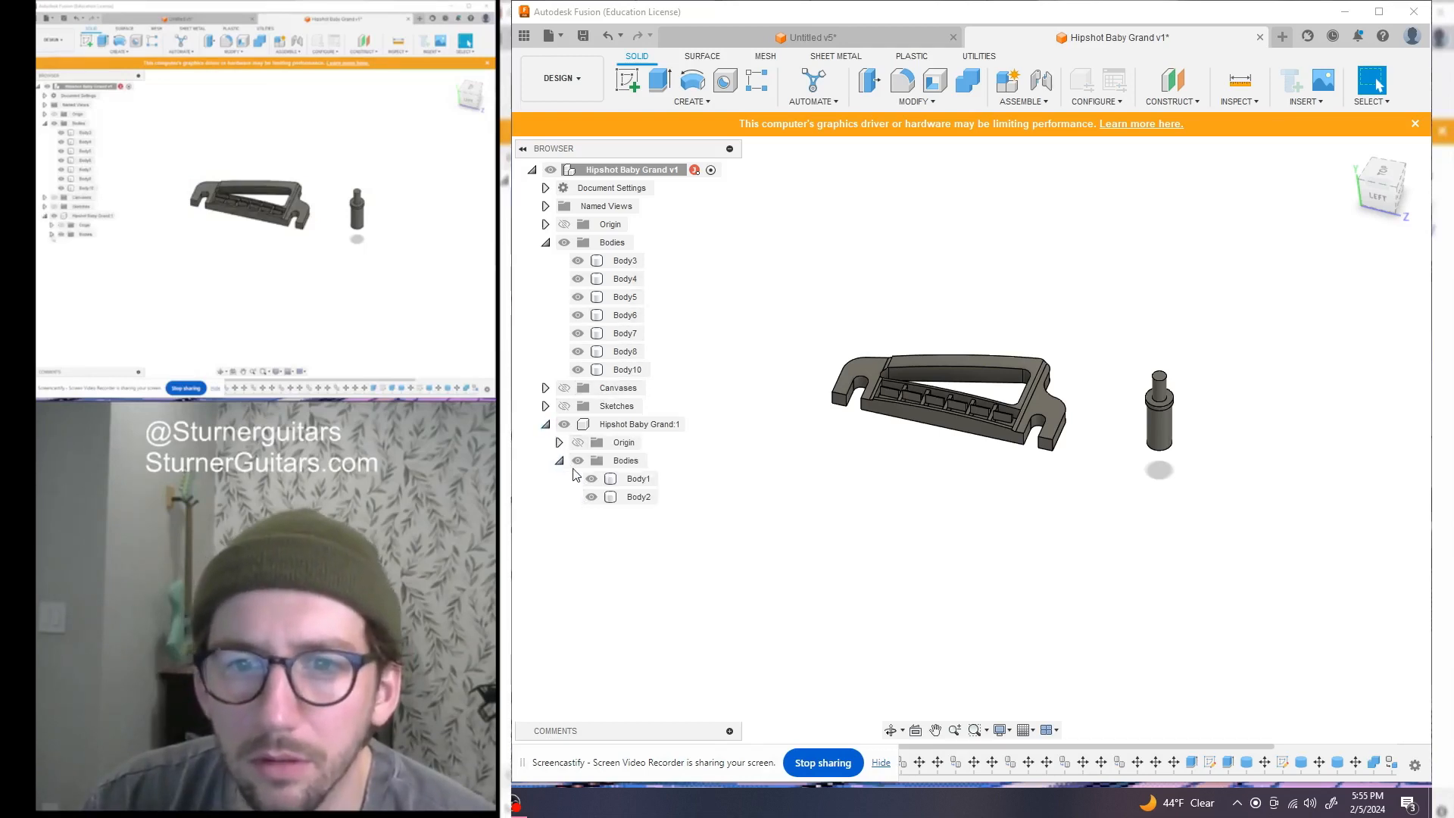
Move Body3, Body4, Body5, Body6 and Body7 into the Hipshot Baby Grand bodies
{"action": "left_click_drag", "start_coordinate": [615, 261], "coordinate": [608, 455]}
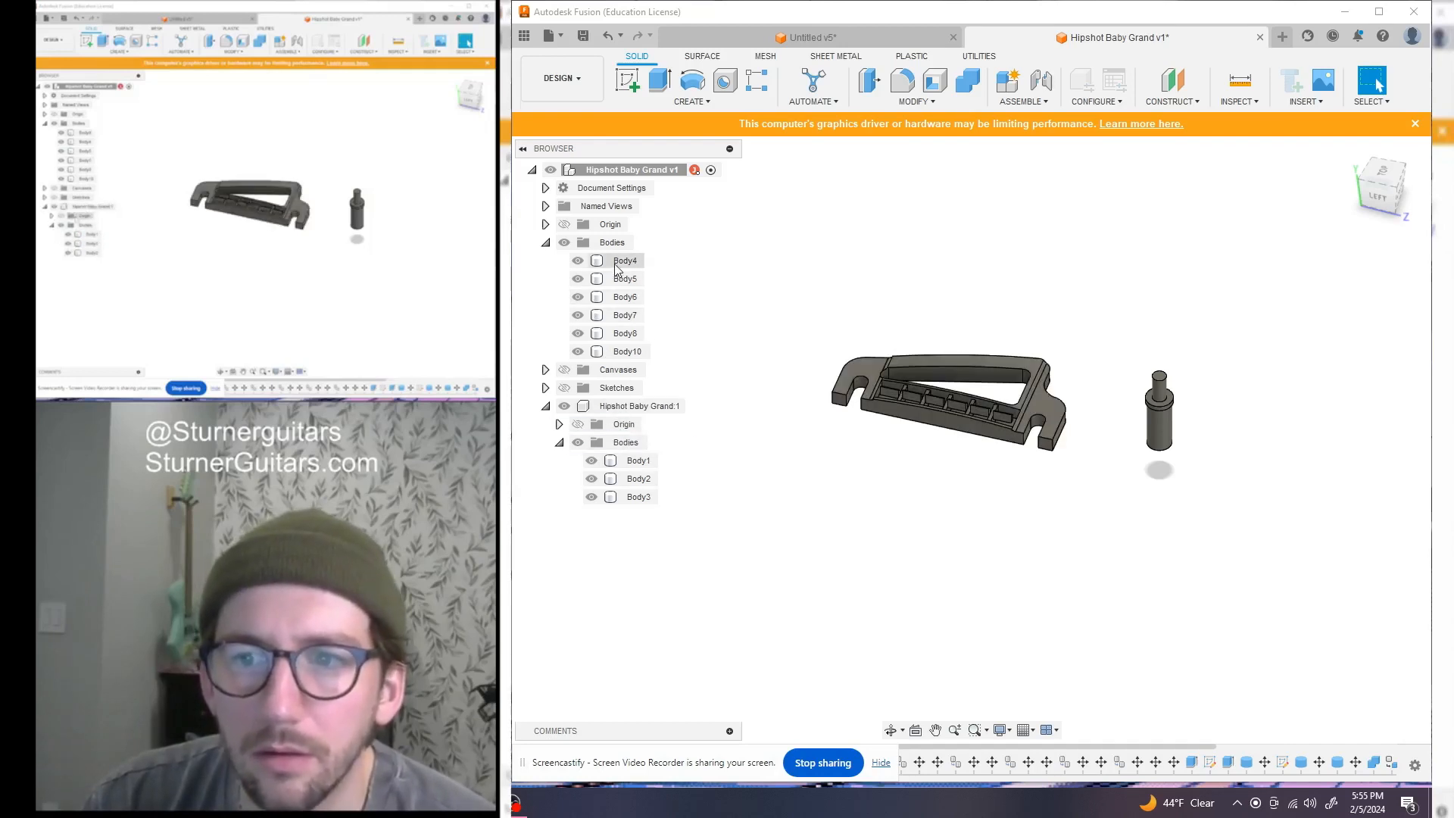
{"action": "mouse_move", "coordinate": [603, 271]}
{"action": "left_mouse_down"}
{"action": "mouse_move", "coordinate": [609, 443]}
{"action": "mouse_move", "coordinate": [604, 290]}
{"action": "left_mouse_up"}
{"action": "left_click_drag", "start_coordinate": [610, 405], "coordinate": [610, 437]}
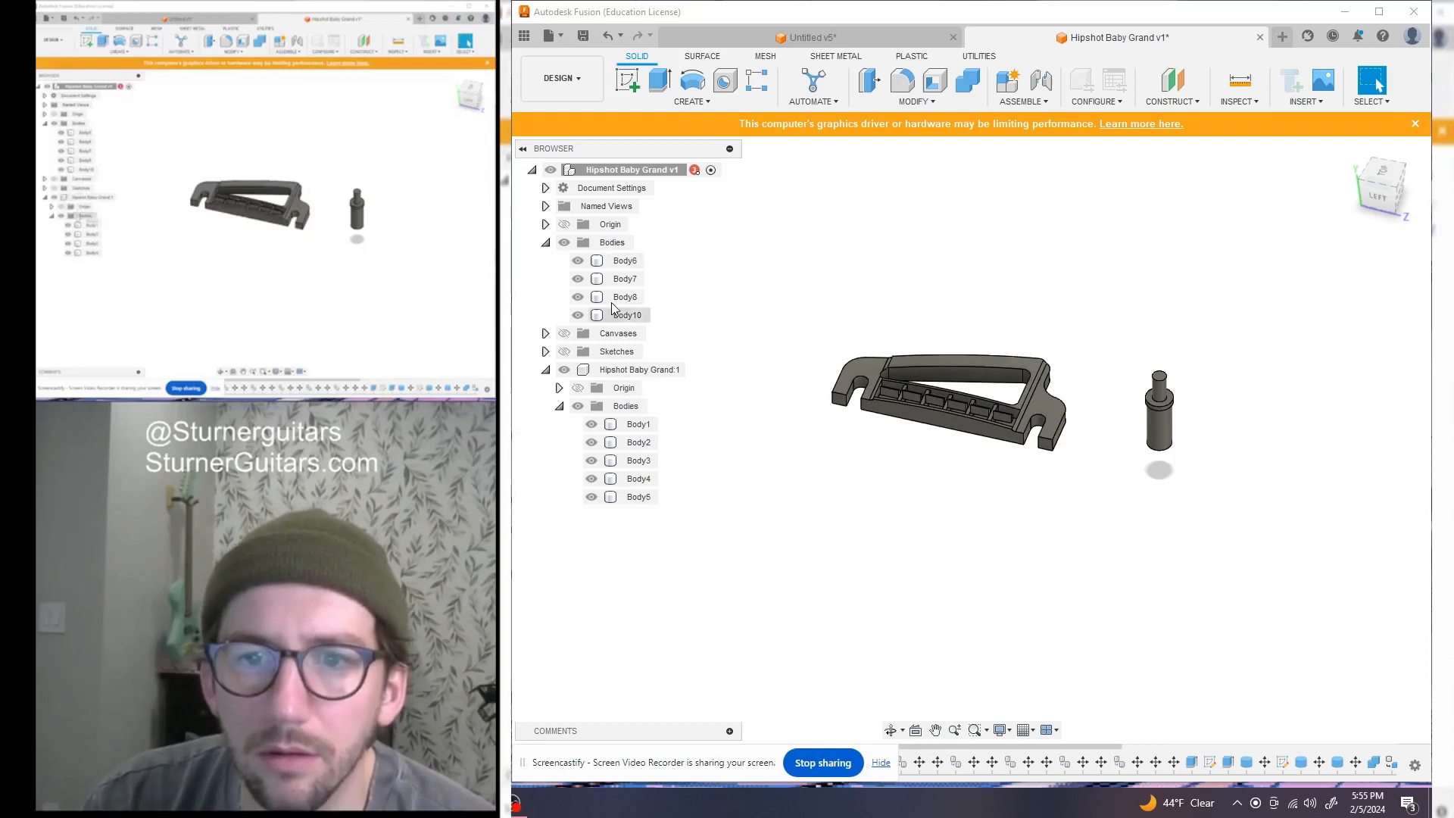
{"action": "left_click_drag", "start_coordinate": [601, 269], "coordinate": [606, 371]}
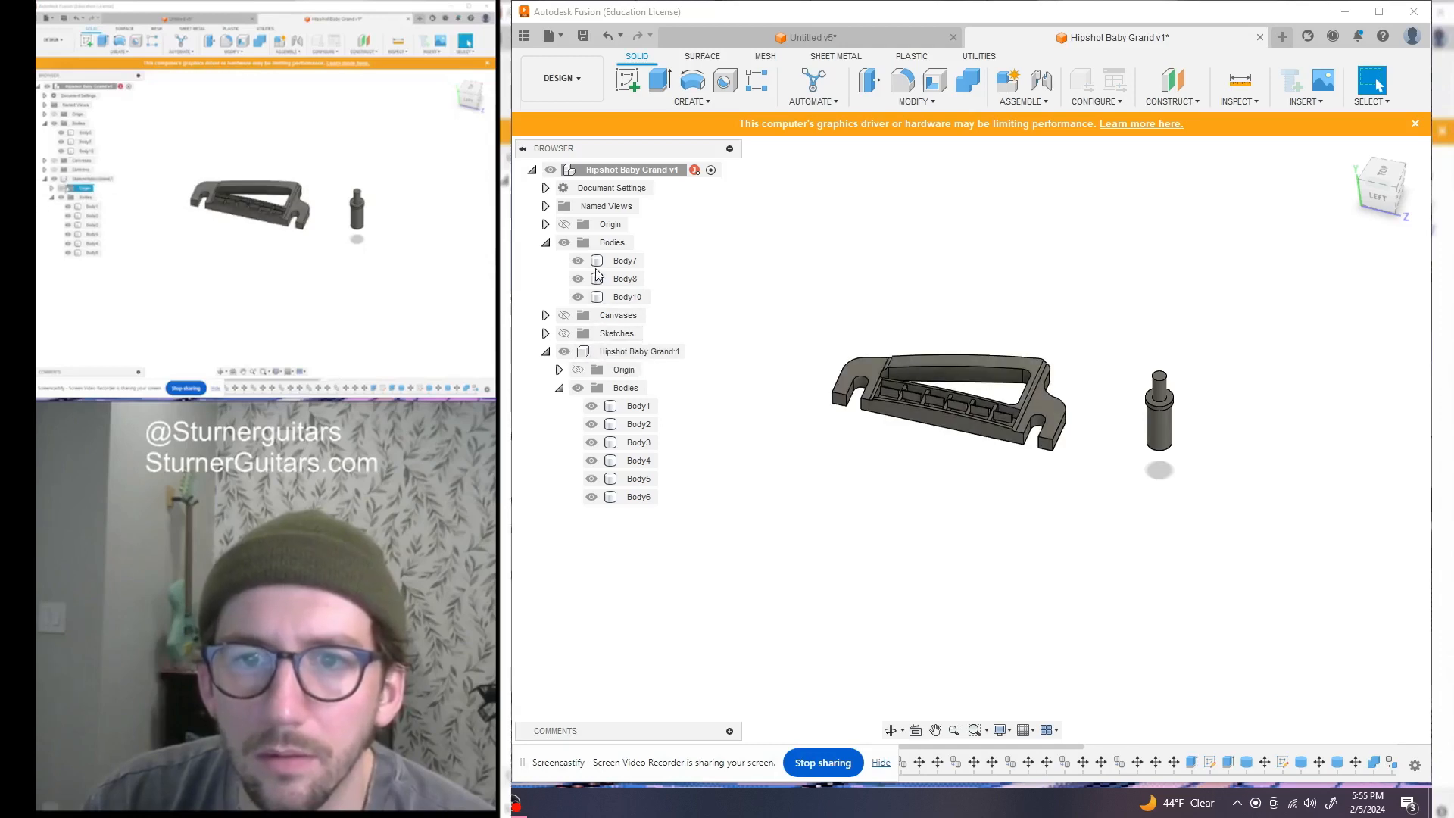
{"action": "left_click_drag", "start_coordinate": [598, 262], "coordinate": [568, 355]}
Collapse the component, toggle its visibility to verify its contents, and select Body8, the post
{"action": "left_click", "coordinate": [559, 369]}
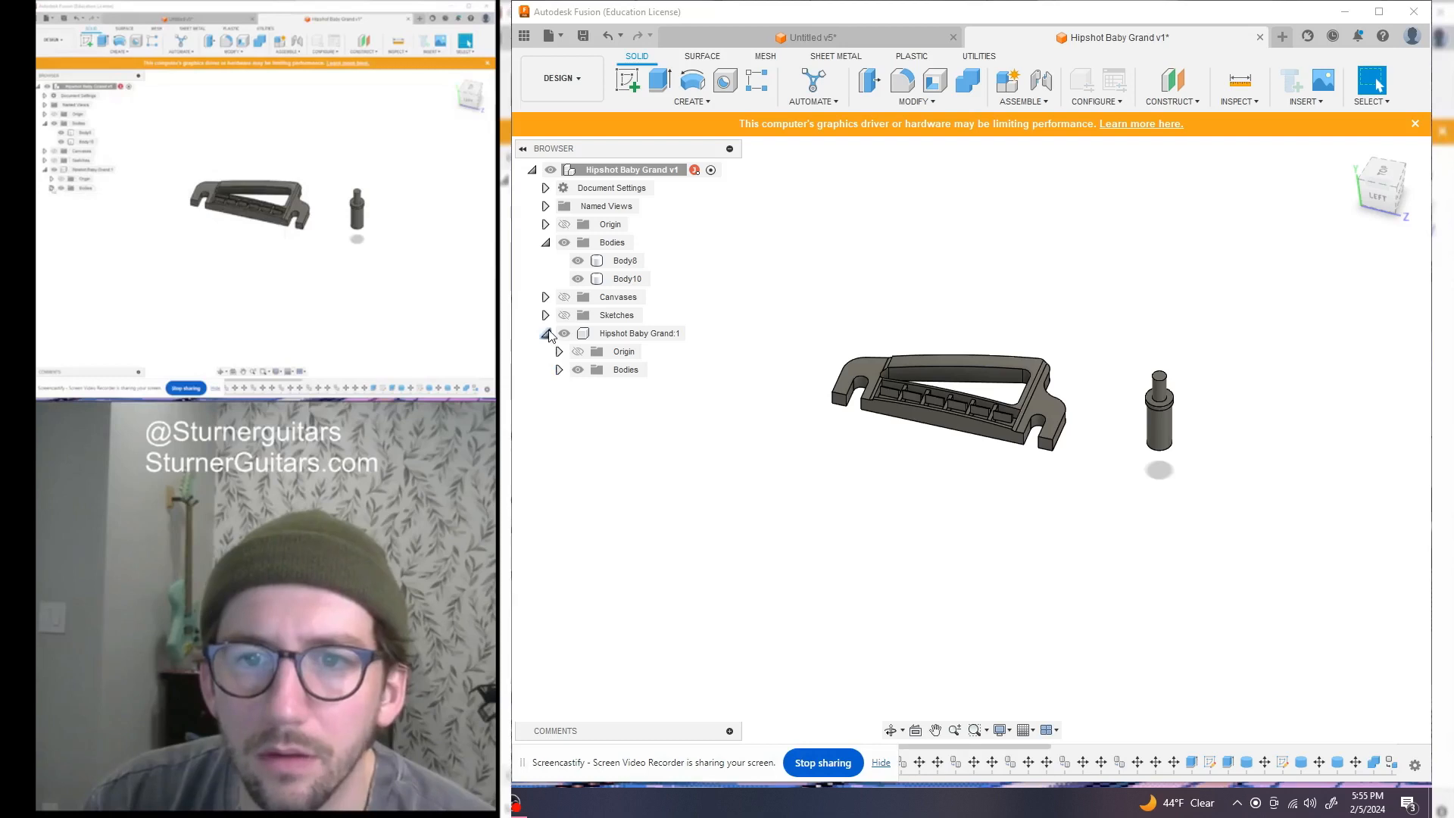
{"action": "left_click", "coordinate": [545, 334]}
{"action": "left_click", "coordinate": [565, 334]}
{"action": "left_click", "coordinate": [565, 334]}
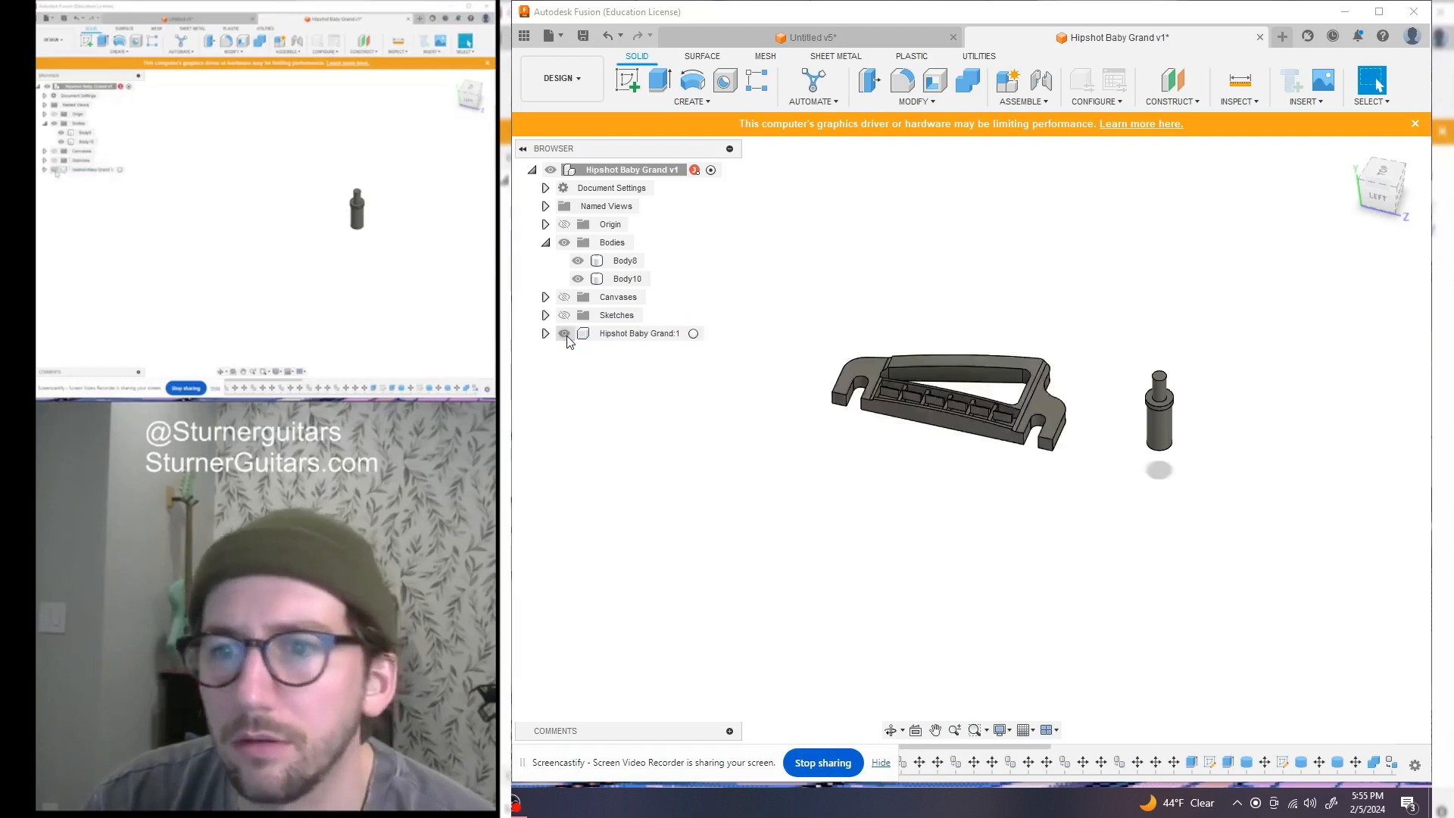
{"action": "left_click", "coordinate": [566, 334]}
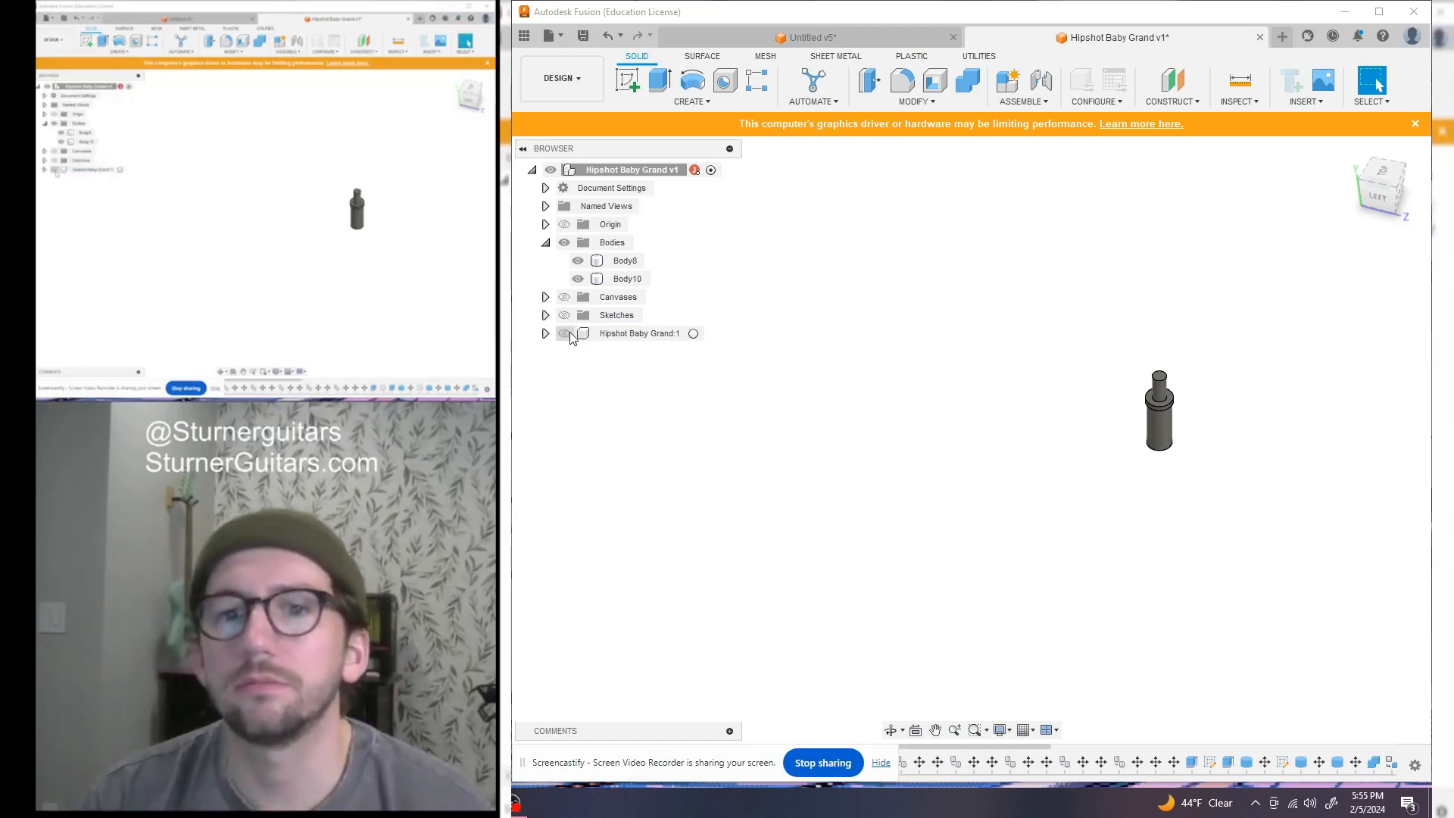
{"action": "left_click", "coordinate": [565, 334]}
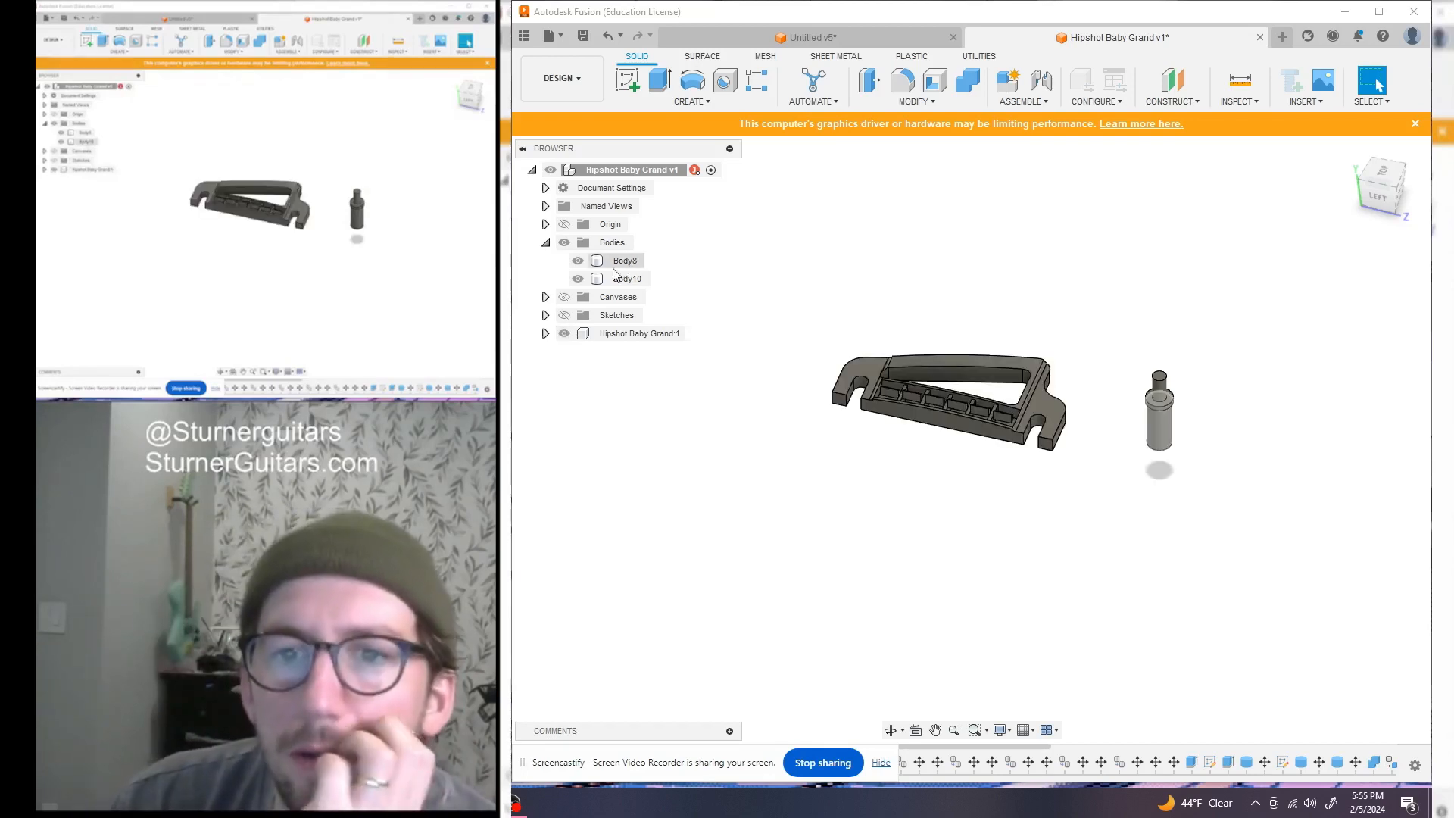
{"action": "left_click", "coordinate": [609, 265]}
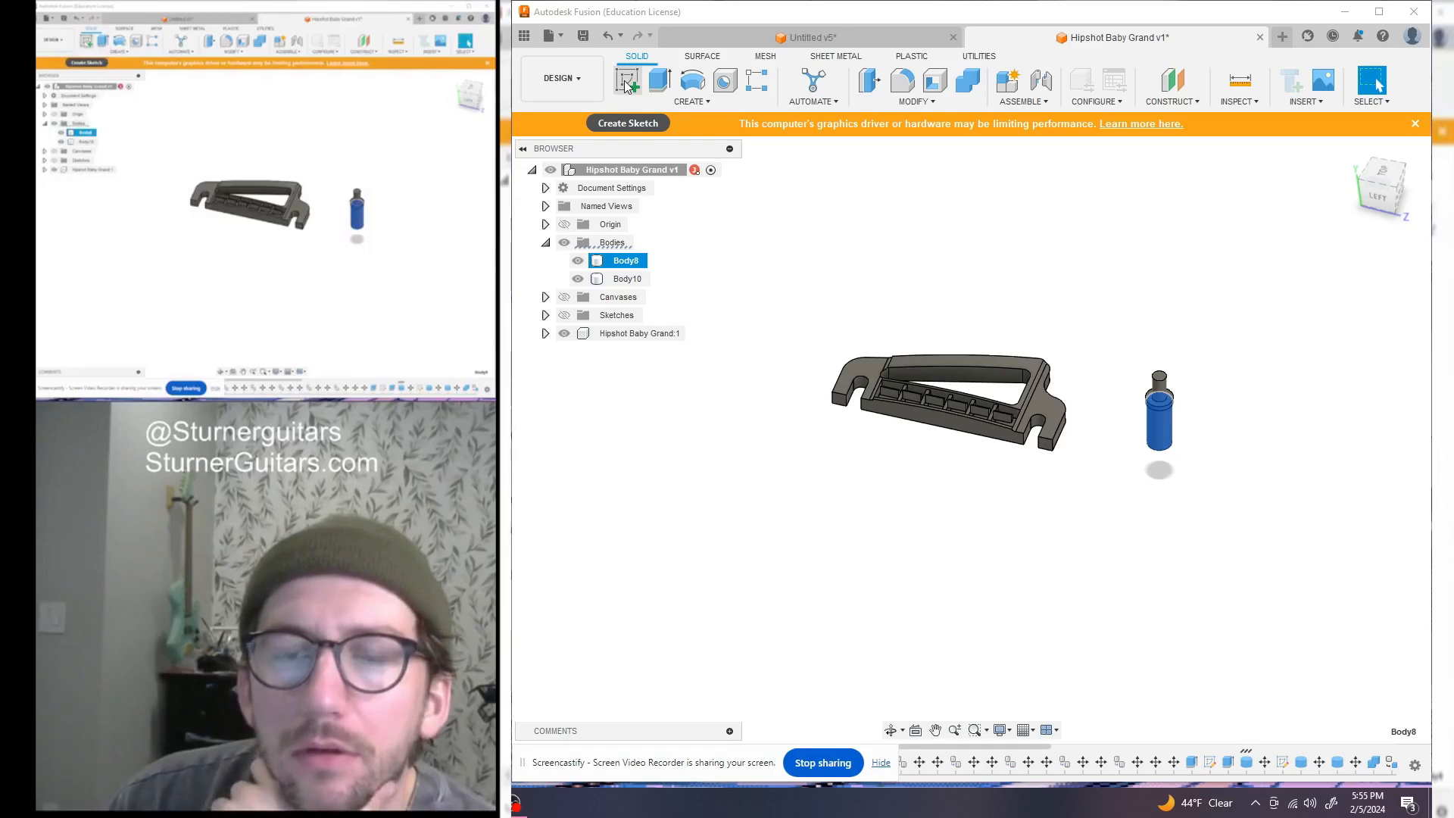
{"action": "right_click", "coordinate": [615, 265]}
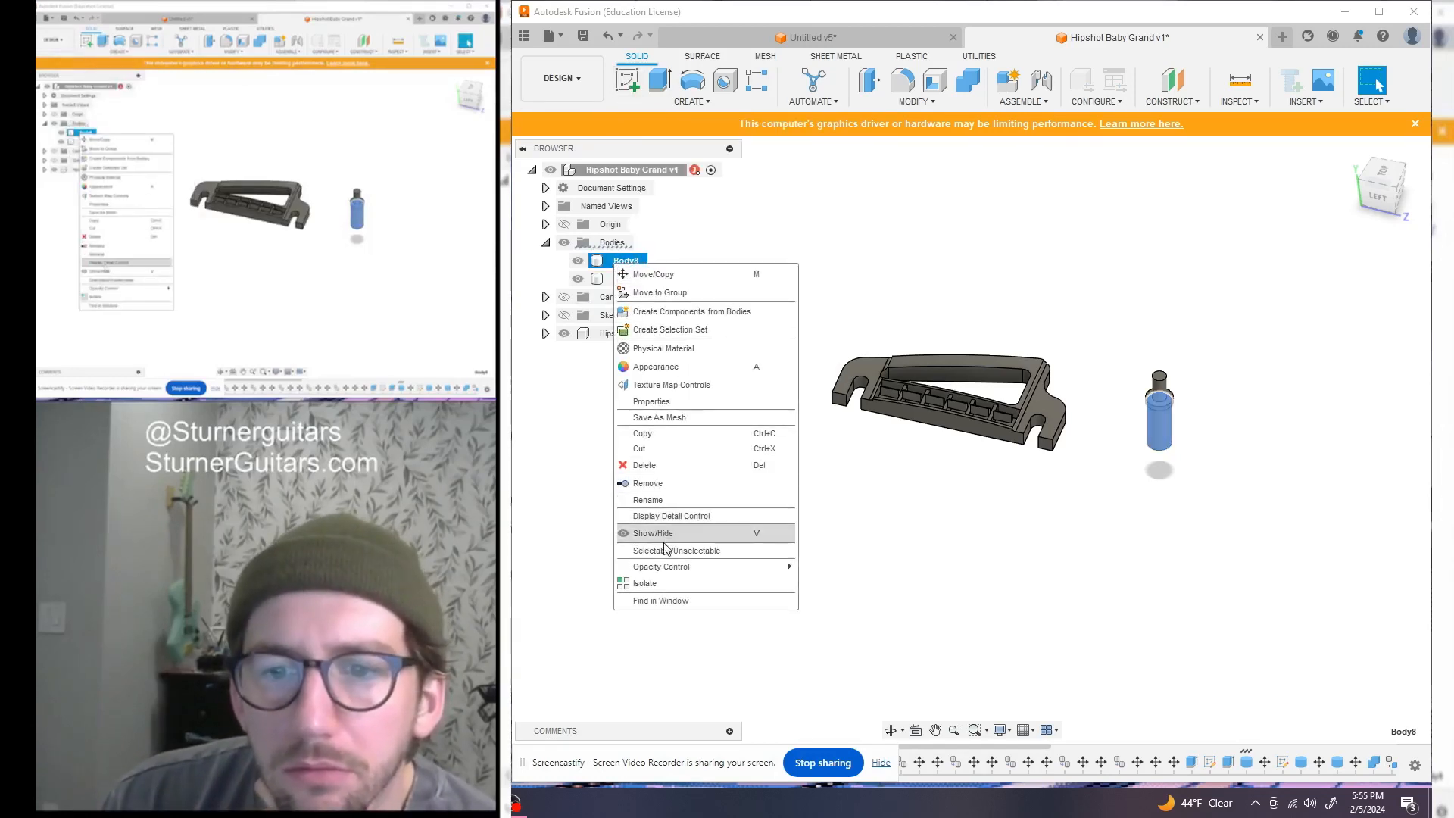
Make Body8 a component named Bushing and move Body10 into it
{"action": "left_click", "coordinate": [679, 311]}
{"action": "left_click", "coordinate": [617, 335]}
{"action": "double_click", "coordinate": [615, 335]}
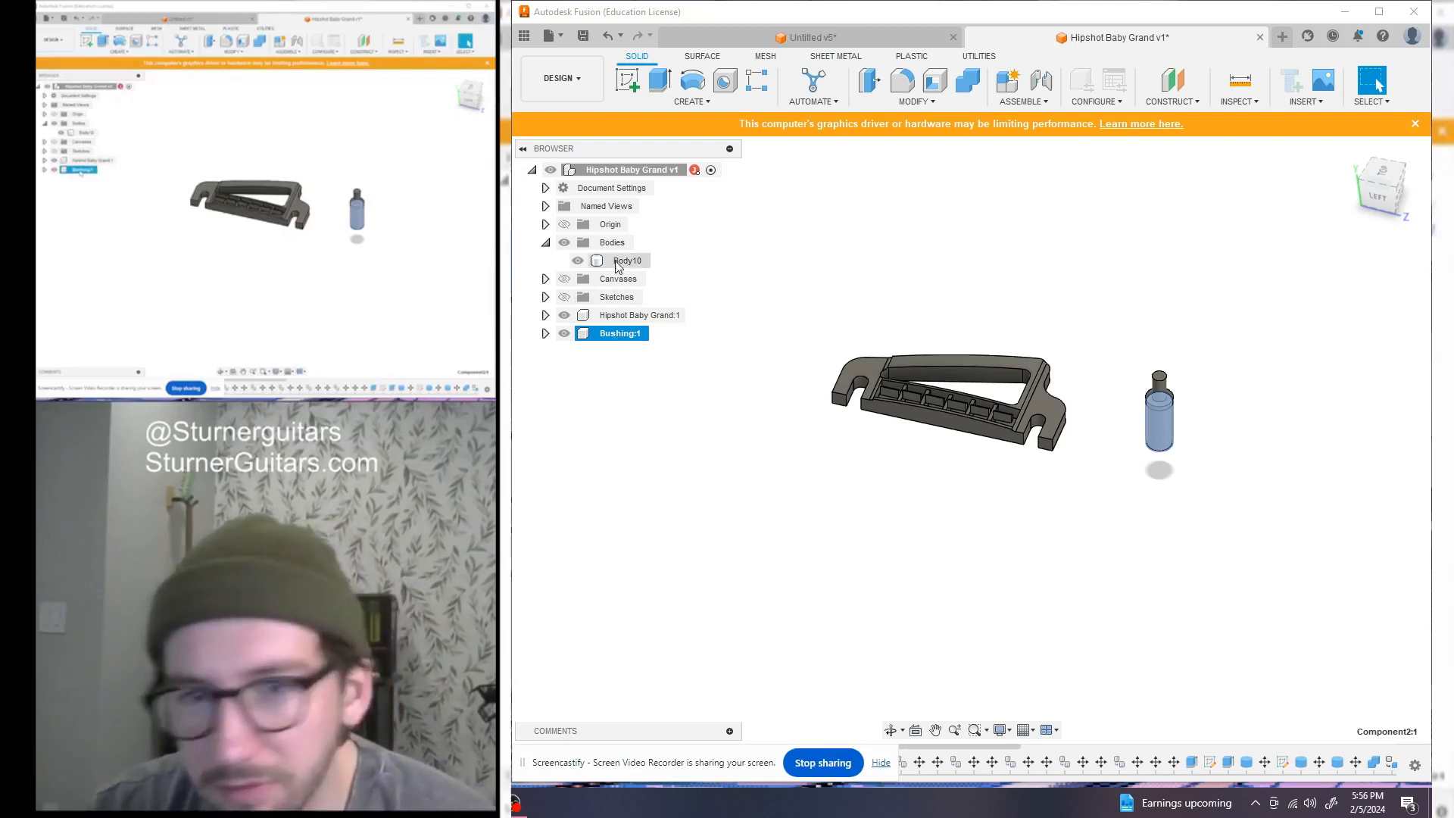
{"action": "left_click_drag", "start_coordinate": [614, 260], "coordinate": [586, 338]}
{"action": "left_click", "coordinate": [545, 298]}
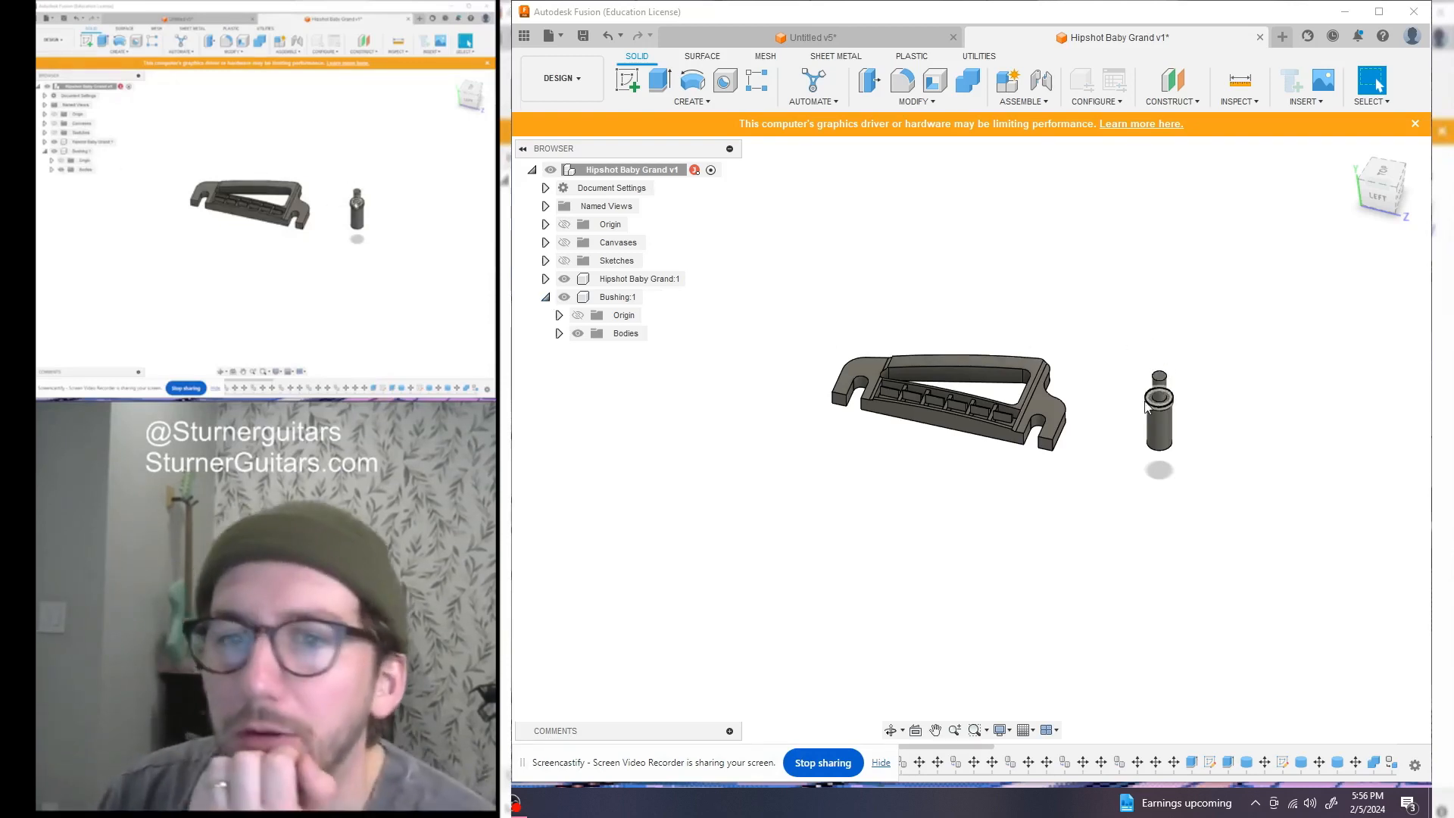
{"action": "left_click", "coordinate": [559, 334]}
Check the Bushing bodies, collapse the component, and save the design as version 2
{"action": "left_click", "coordinate": [634, 352]}
{"action": "left_click", "coordinate": [628, 371]}
{"action": "left_click", "coordinate": [614, 351]}
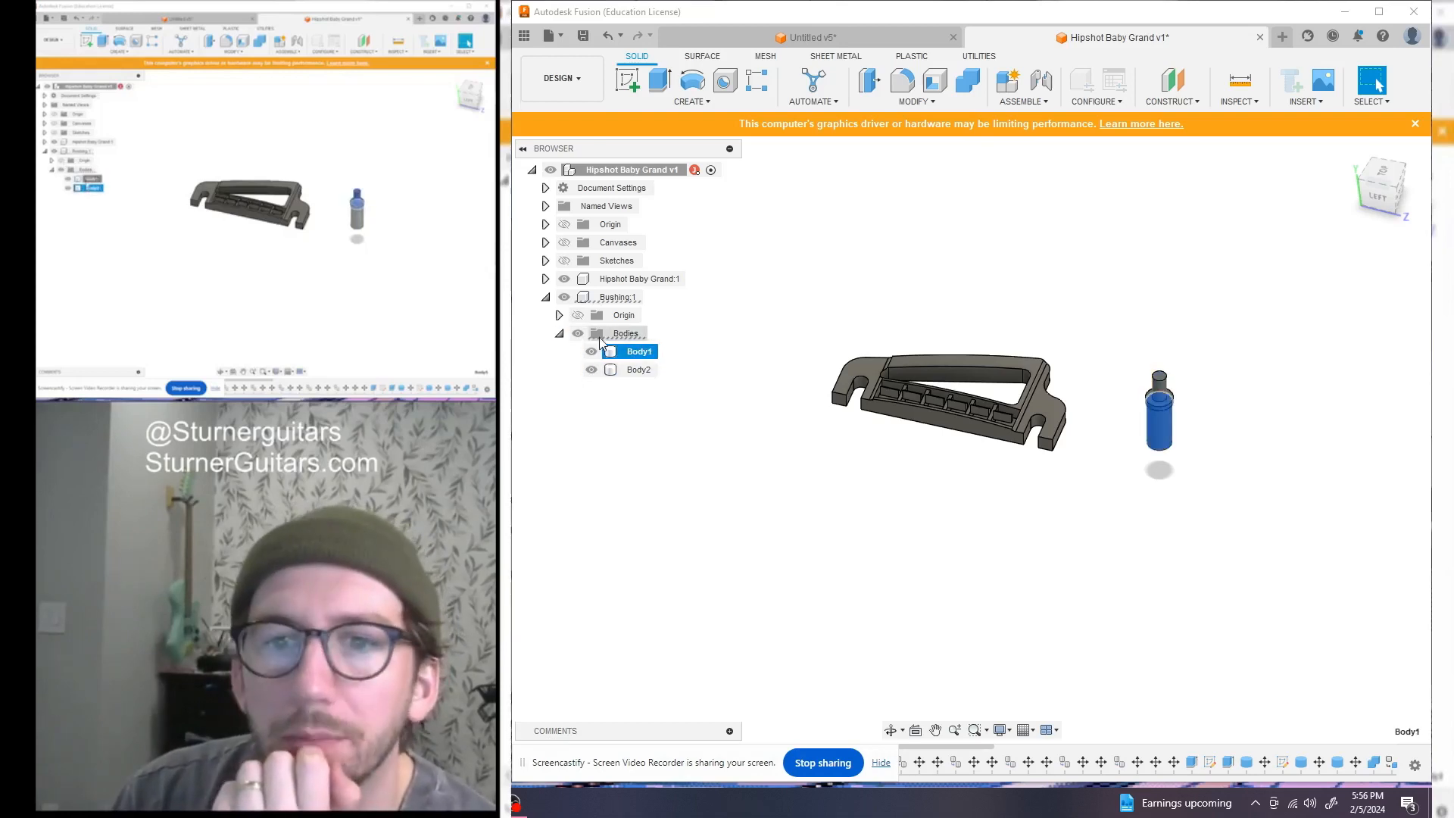
{"action": "left_click", "coordinate": [545, 297]}
{"action": "left_click", "coordinate": [582, 36]}
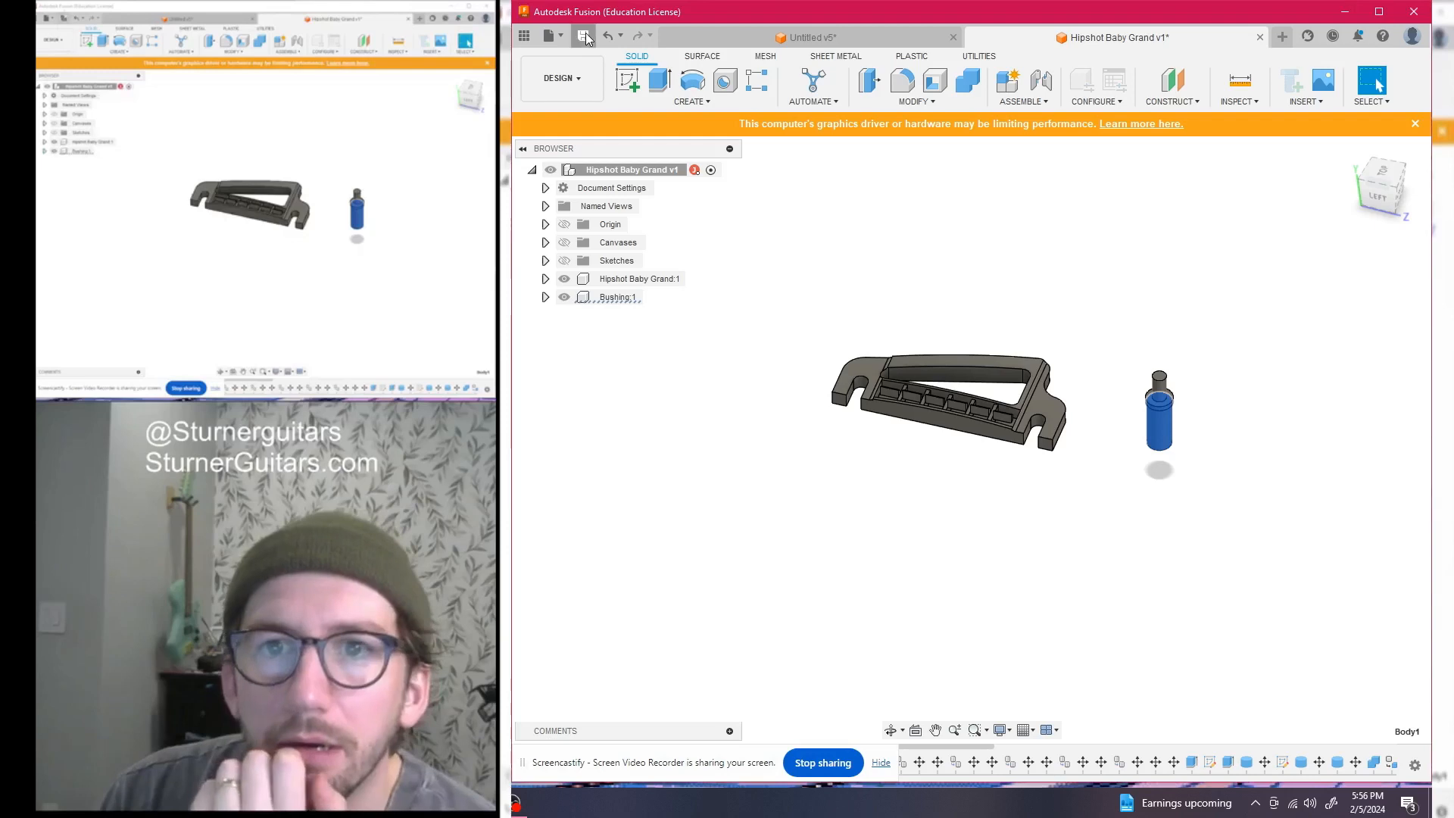
{"action": "left_click", "coordinate": [984, 424]}
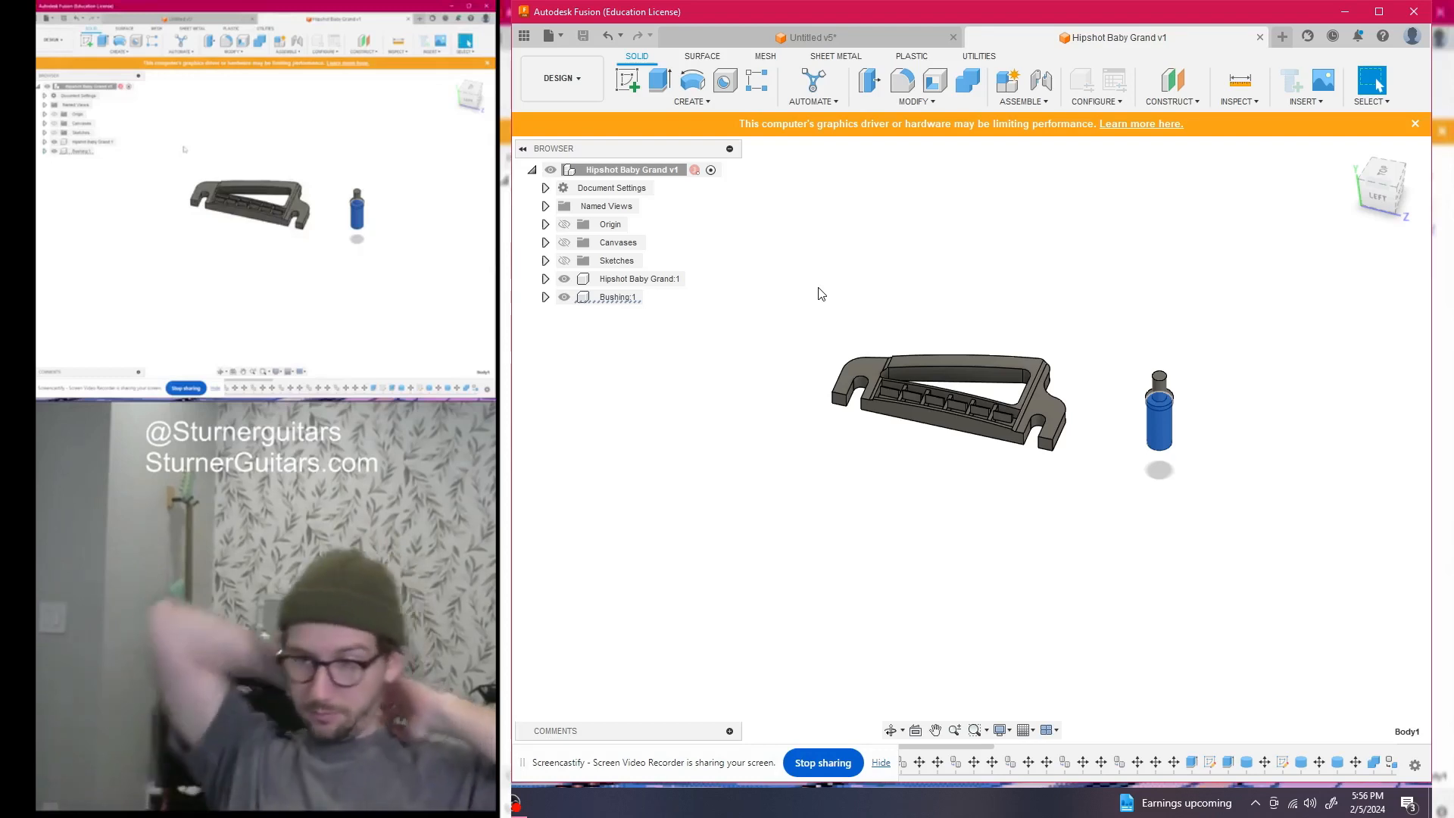
Copy the Hipshot Baby Grand:1 component and paste it into the Untitled v5 guitar design
{"action": "right_click", "coordinate": [595, 280]}
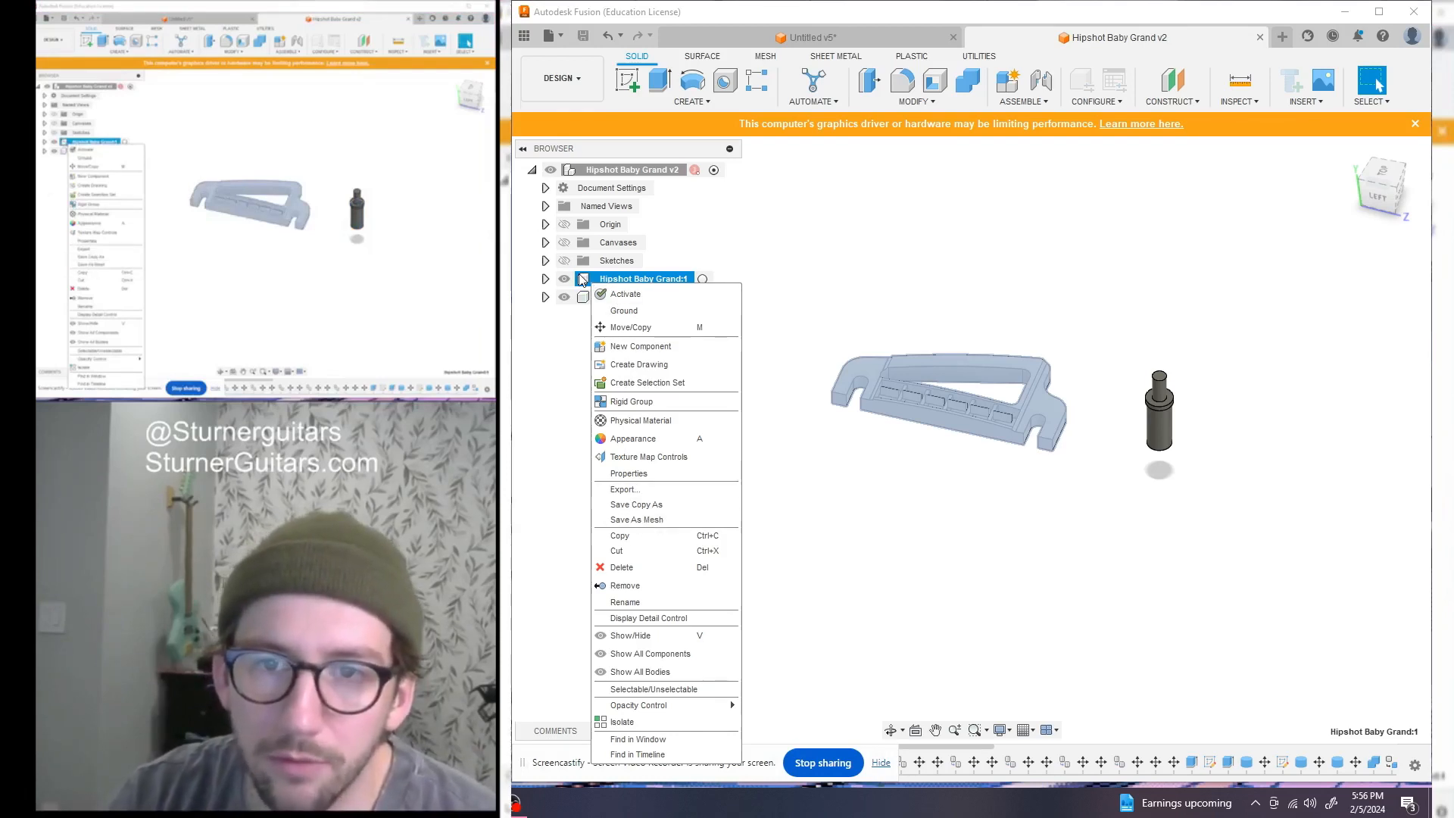
{"action": "left_click", "coordinate": [646, 535]}
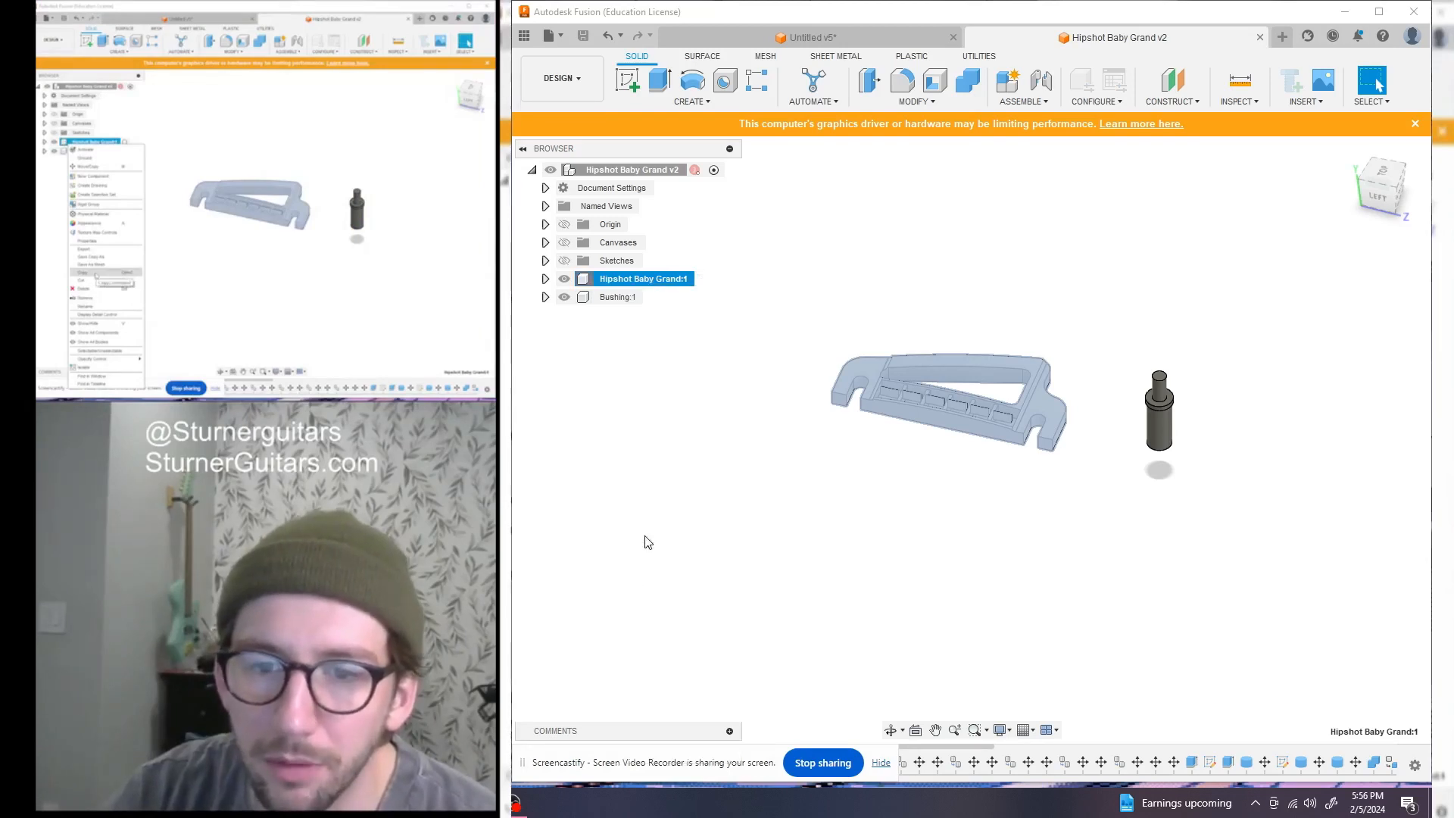
{"action": "left_click", "coordinate": [810, 37]}
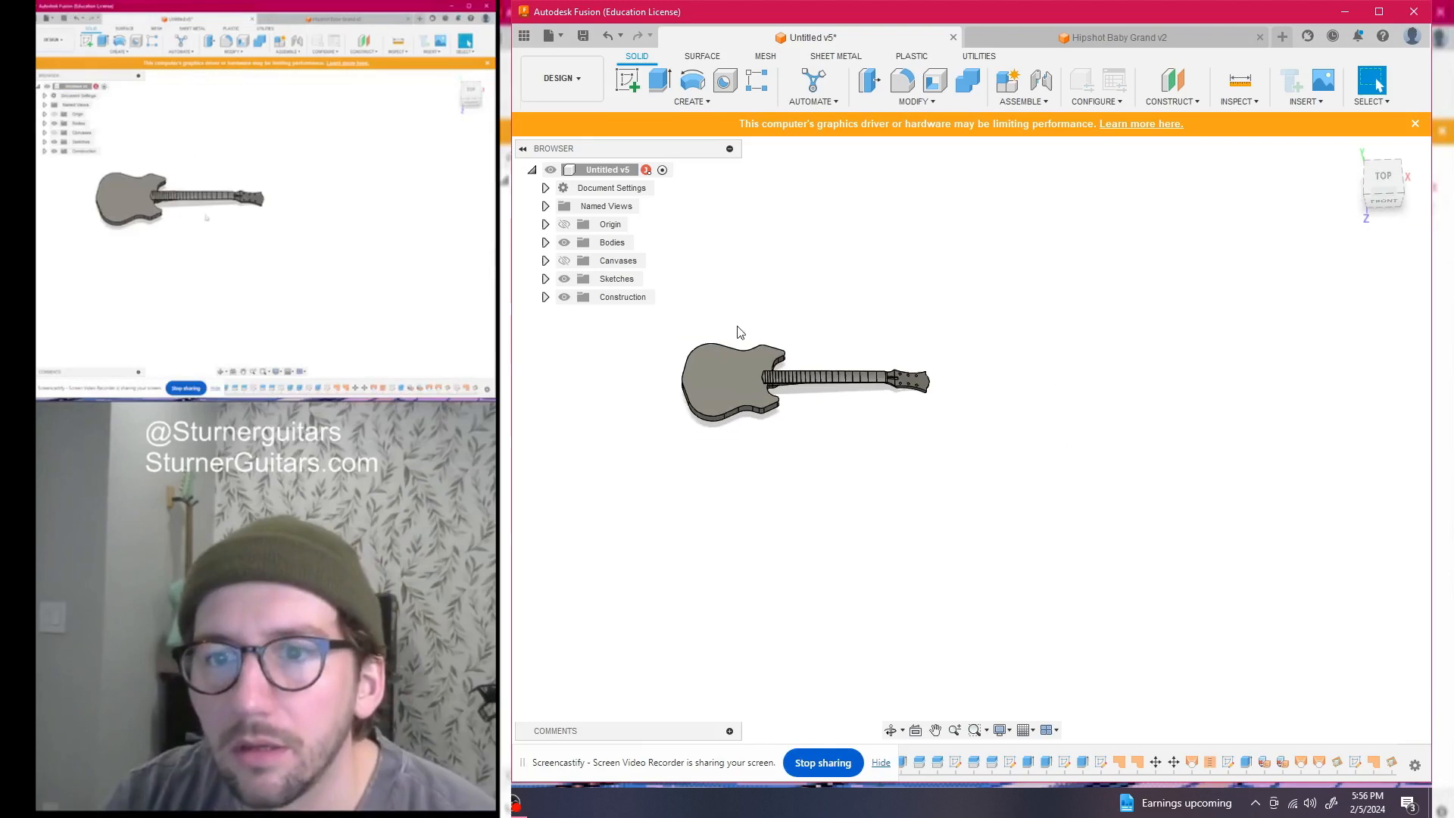
{"action": "right_click", "coordinate": [581, 169]}
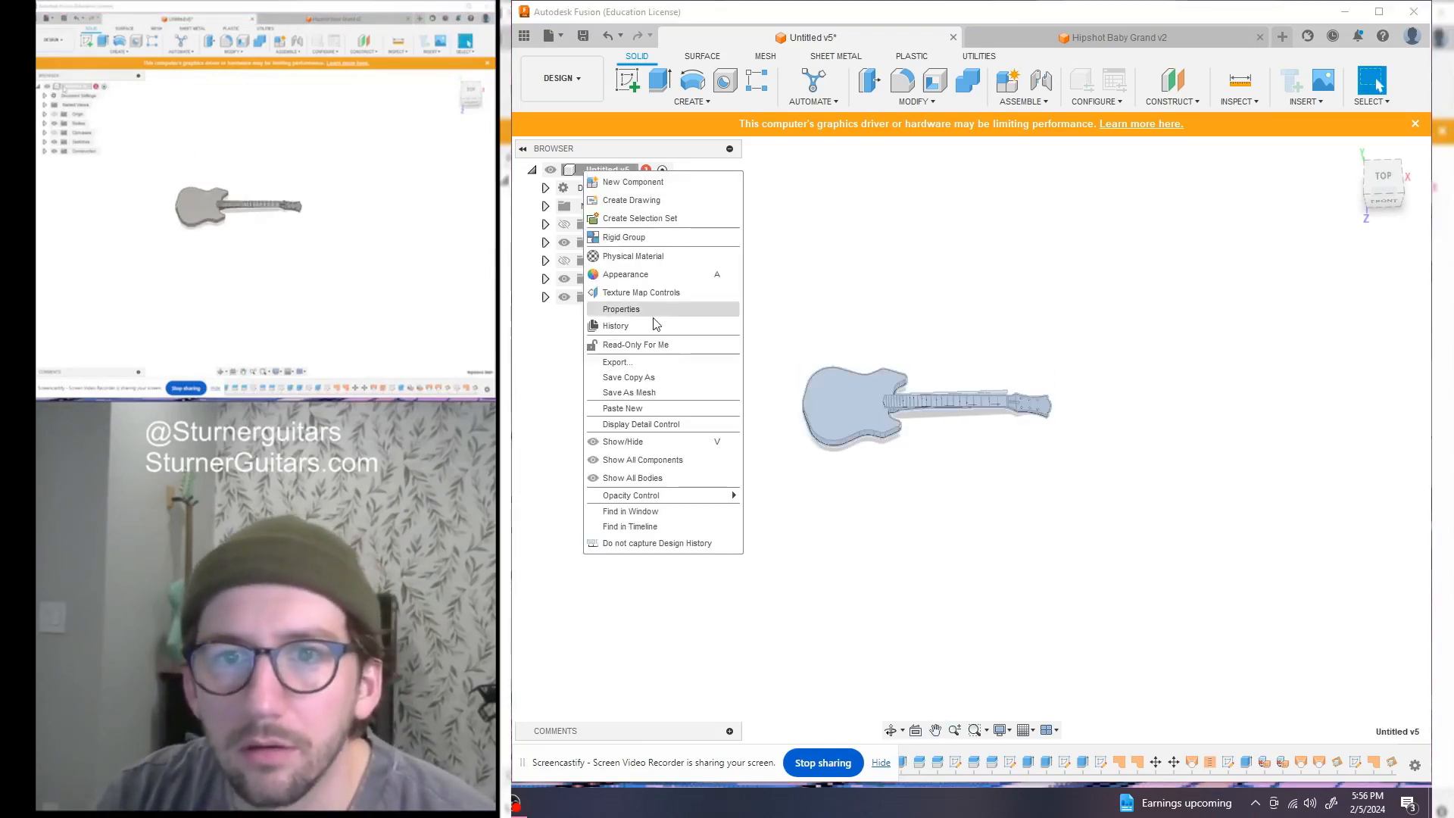
{"action": "left_click", "coordinate": [666, 410]}
{"action": "scroll", "coordinate": [908, 418], "scroll_direction": "down", "scroll_amount": 3}
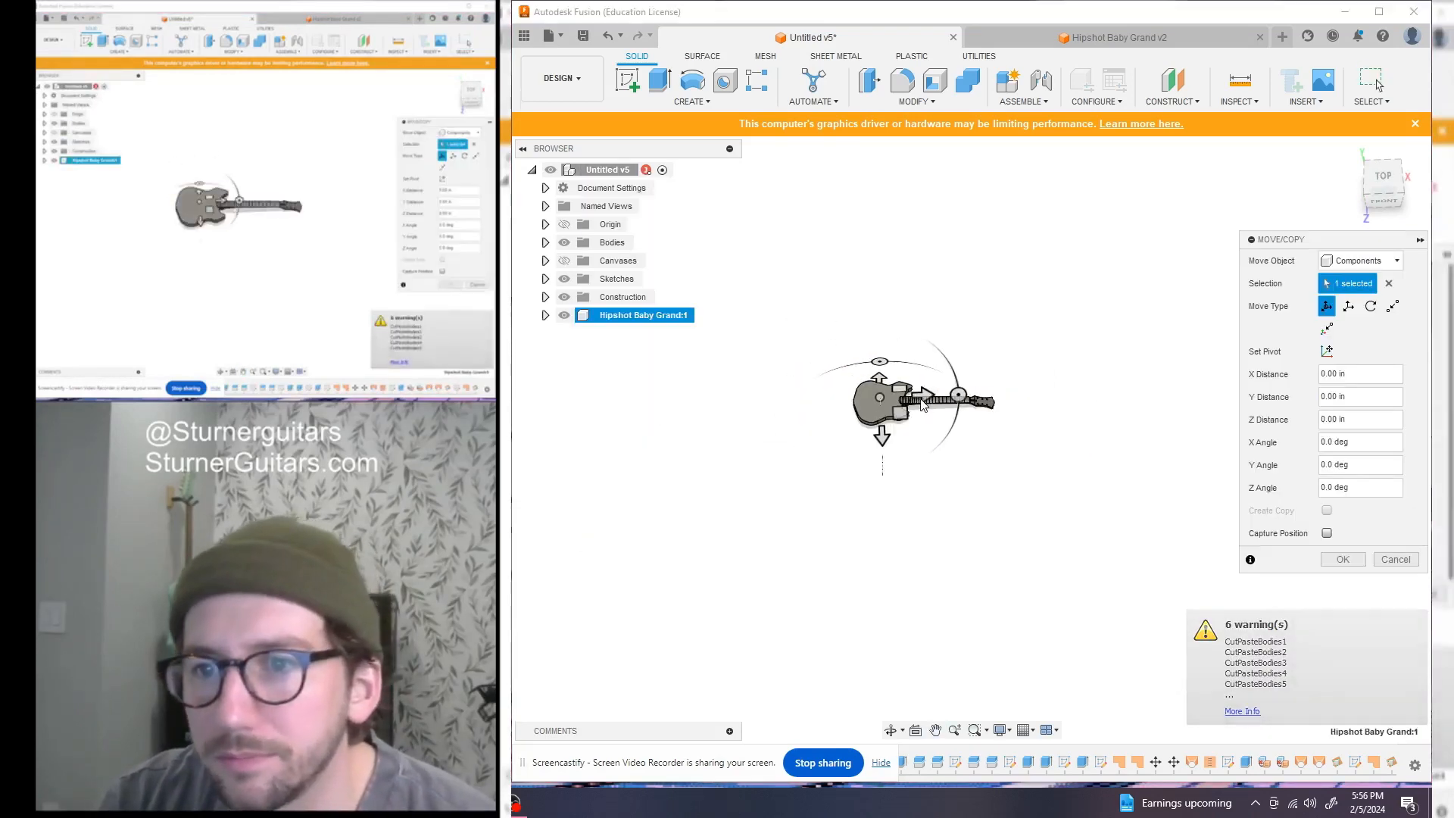
{"action": "scroll", "coordinate": [912, 415], "scroll_direction": "up", "scroll_amount": 8}
Raise the pasted bridge 5 inches and rotate it -180 degrees
{"action": "left_click_drag", "start_coordinate": [1392, 193], "coordinate": [1389, 157]}
{"action": "left_click", "coordinate": [819, 321]}
{"action": "left_click_drag", "start_coordinate": [819, 321], "coordinate": [820, 247]}
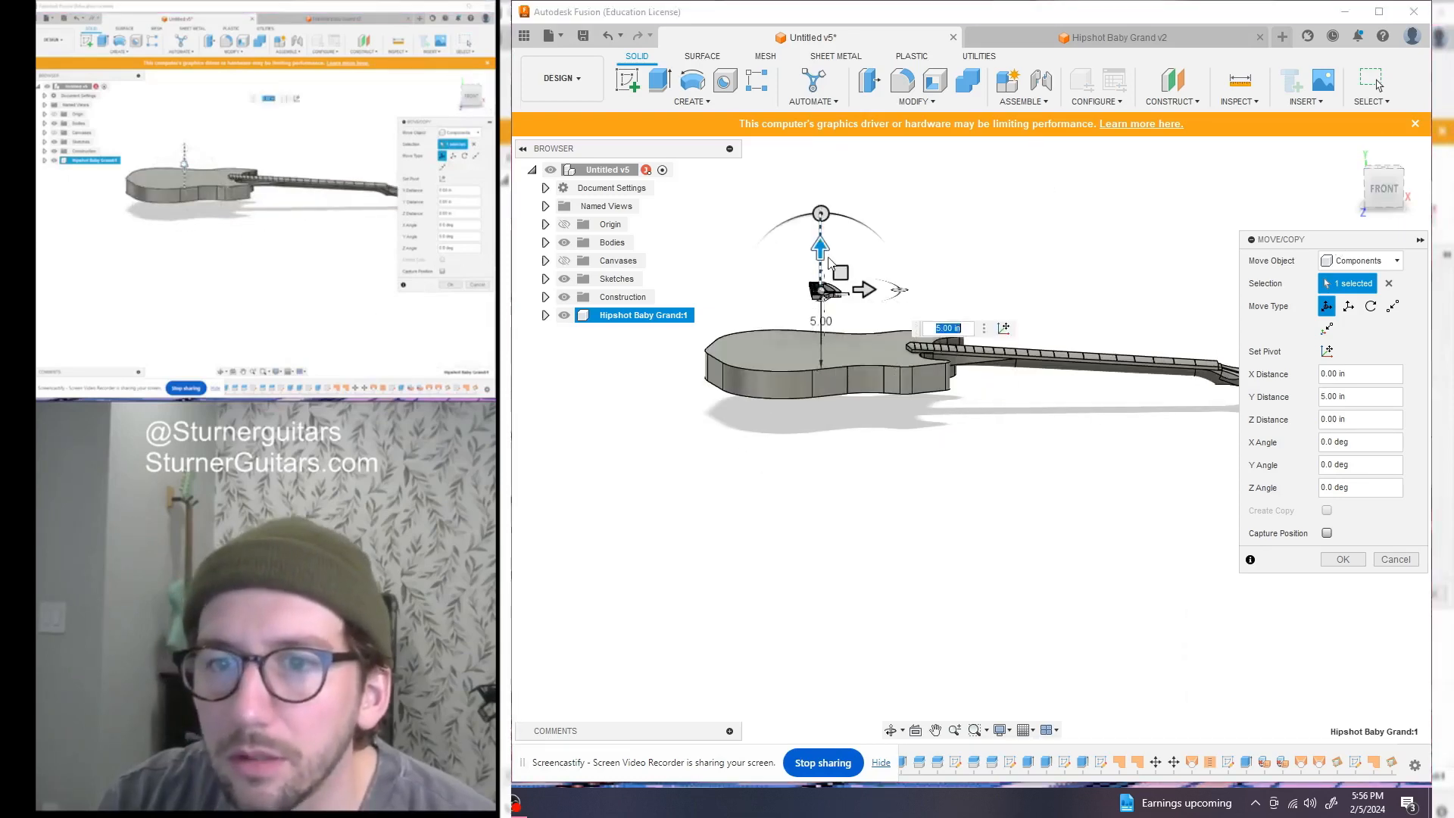
{"action": "mouse_move", "coordinate": [1372, 188]}
{"action": "left_mouse_down"}
{"action": "mouse_move", "coordinate": [1372, 221]}
{"action": "mouse_move", "coordinate": [1371, 206]}
{"action": "left_mouse_up"}
{"action": "left_click_drag", "start_coordinate": [902, 325], "coordinate": [726, 331]}
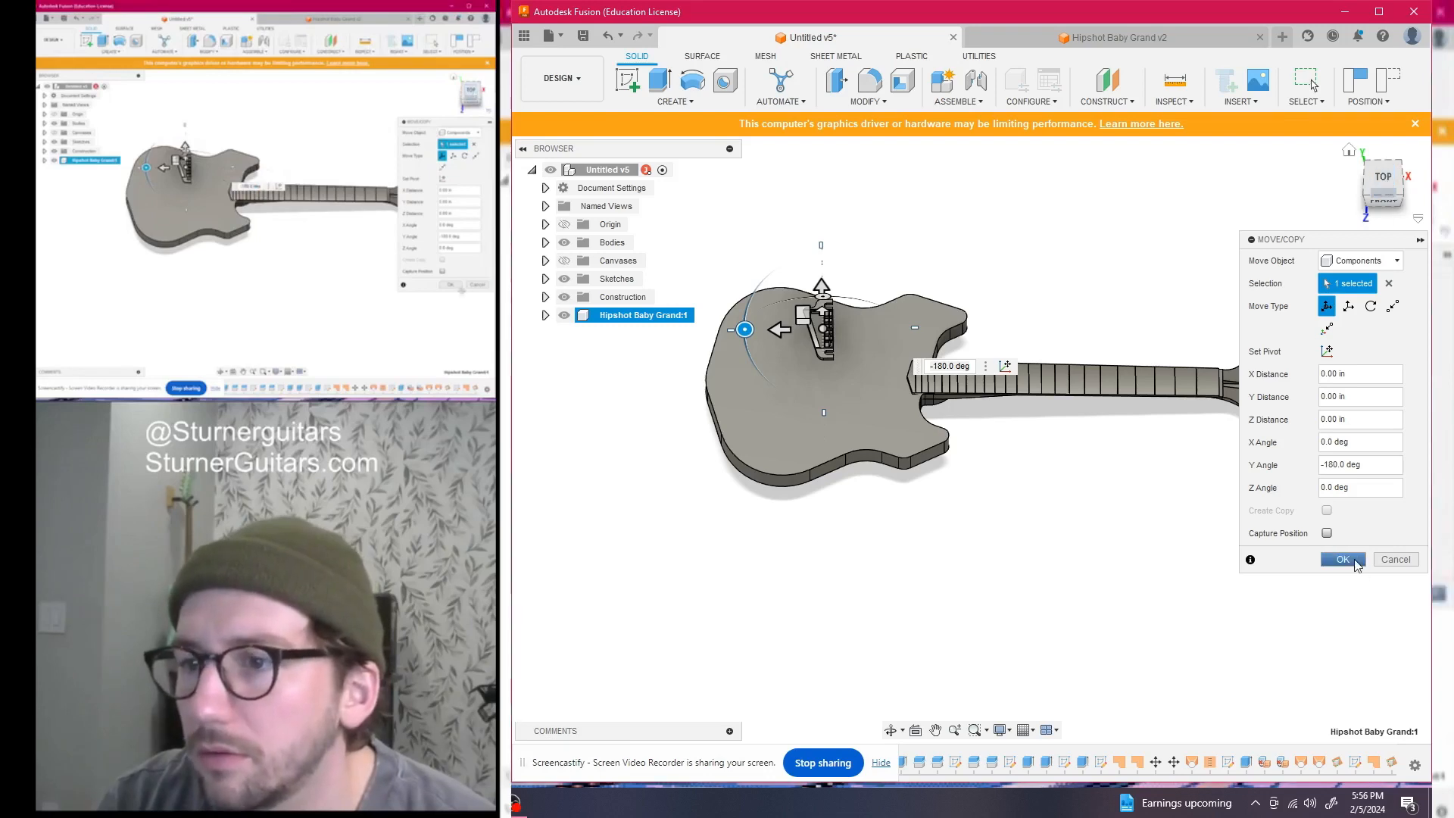
{"action": "left_click", "coordinate": [1342, 559]}
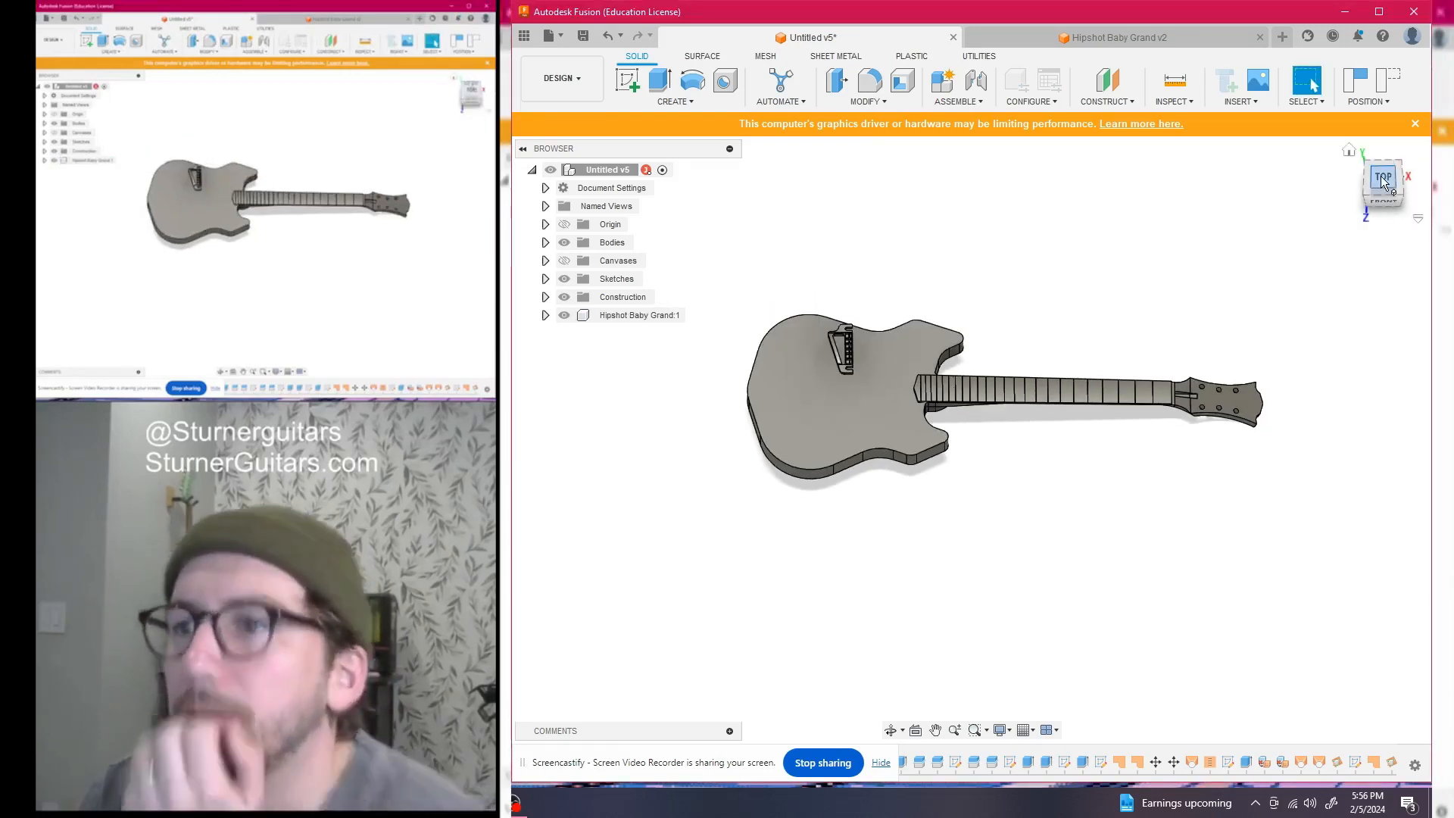
Inspect the bridge on the guitar body from top and tilted views, then bring Chrome forward
{"action": "left_click", "coordinate": [1382, 182]}
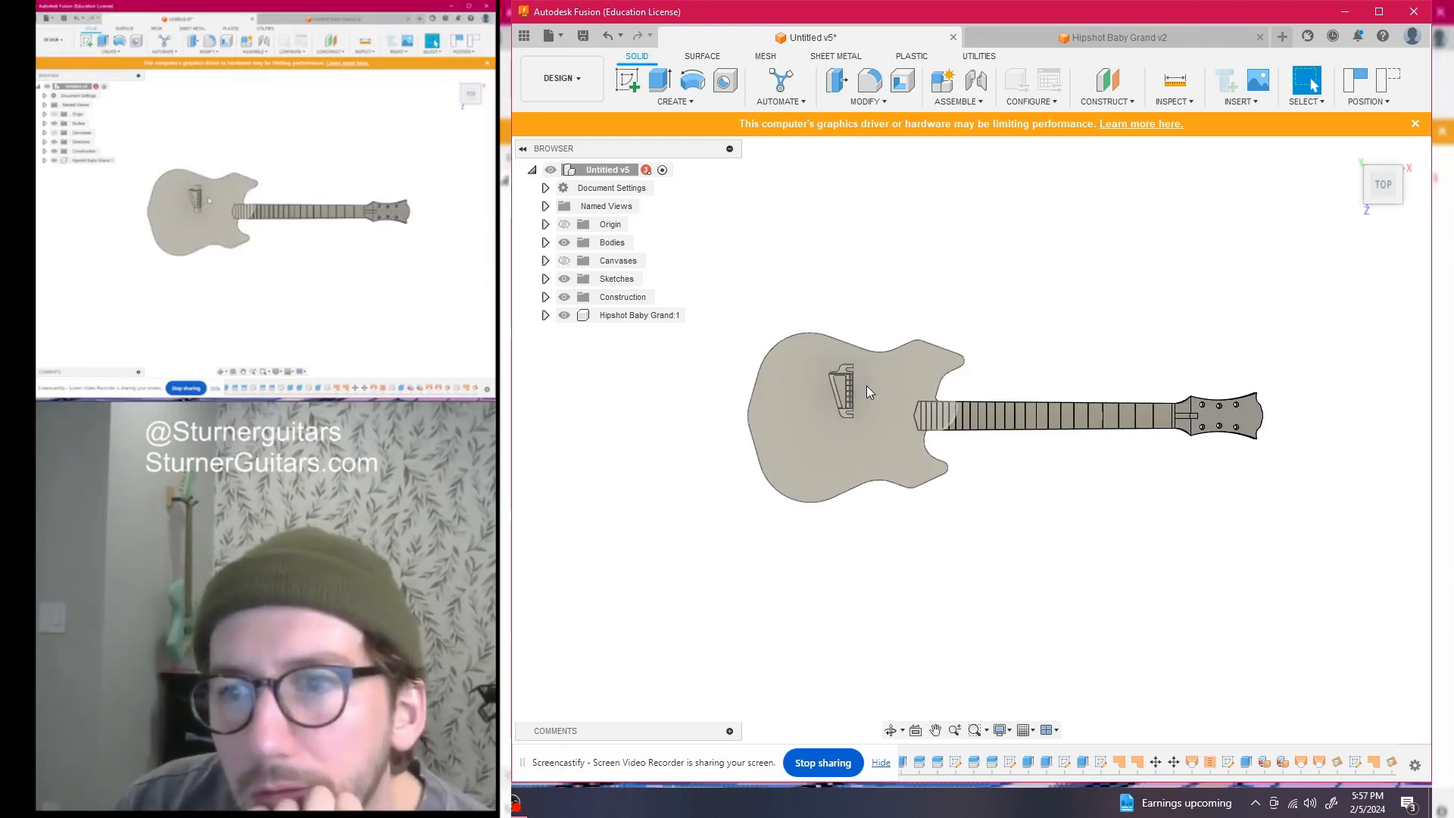
{"action": "scroll", "coordinate": [867, 384], "scroll_direction": "up", "scroll_amount": 6}
{"action": "scroll", "coordinate": [870, 380], "scroll_direction": "down", "scroll_amount": 5}
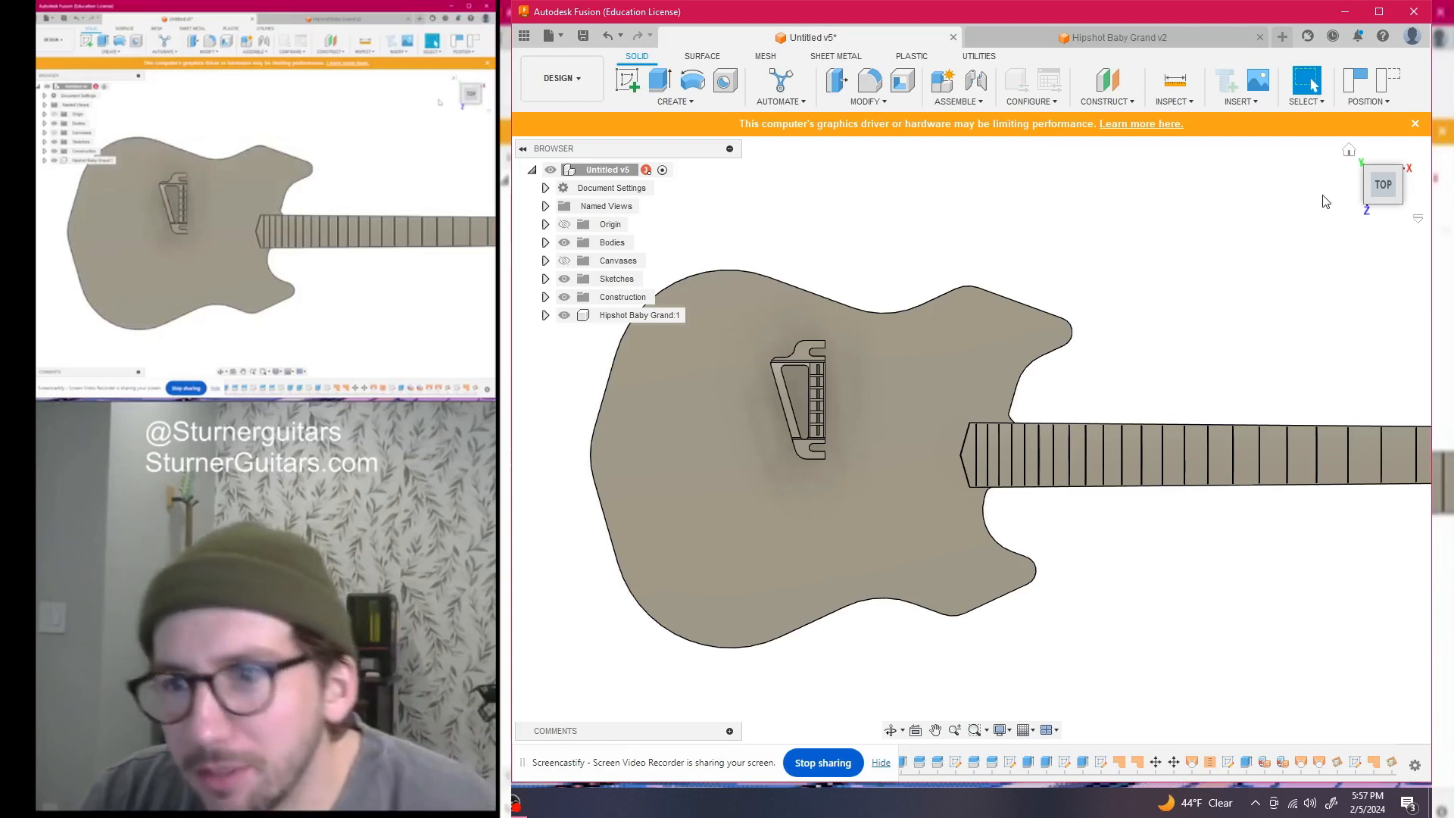
{"action": "left_click_drag", "start_coordinate": [1392, 198], "coordinate": [1388, 166]}
{"action": "scroll", "coordinate": [1110, 456], "scroll_direction": "down", "scroll_amount": 2}
{"action": "middle_click_drag", "start_coordinate": [1127, 450], "coordinate": [953, 450]}
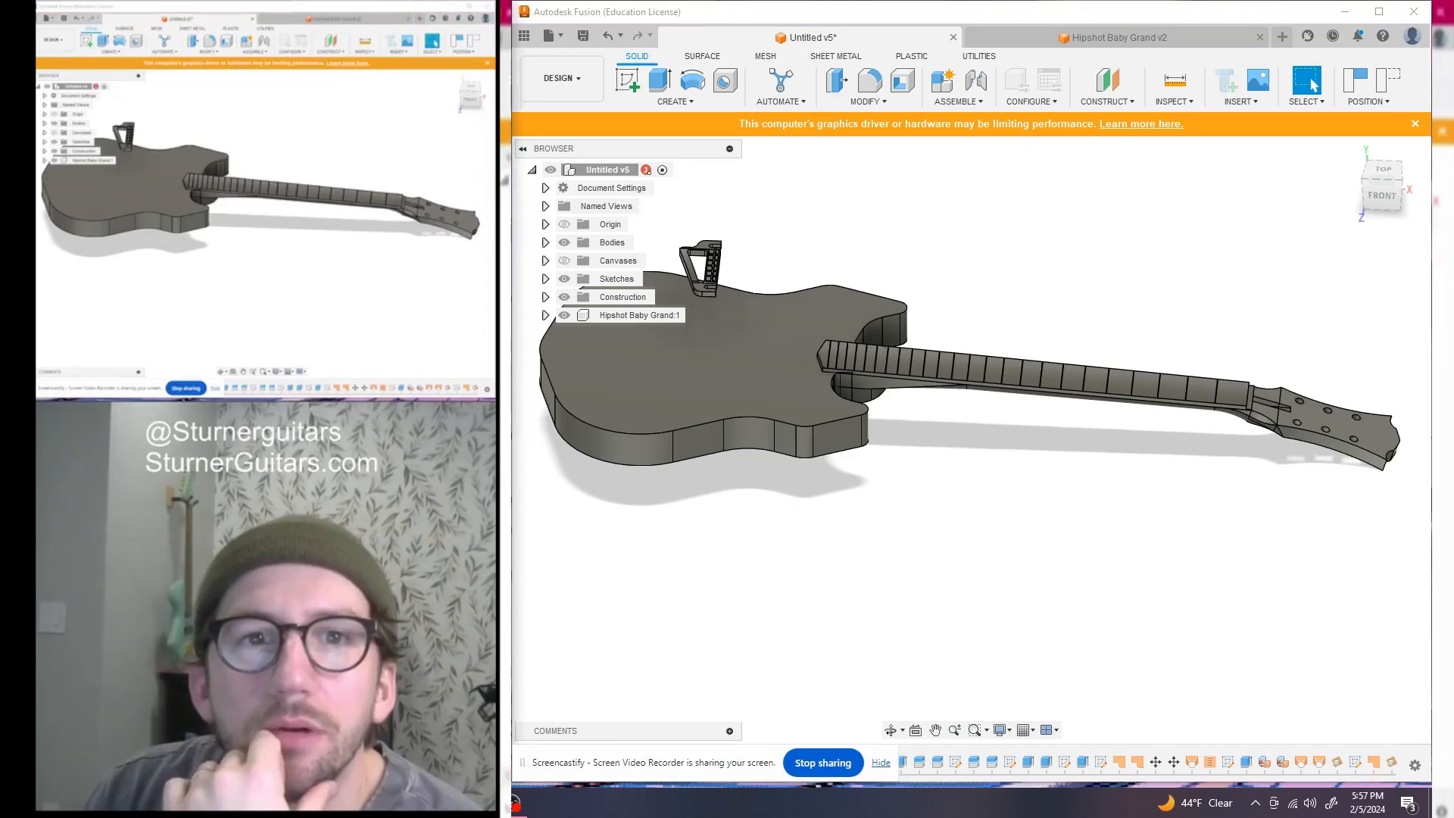
{"action": "left_click_drag", "start_coordinate": [516, 109], "coordinate": [866, 44]}
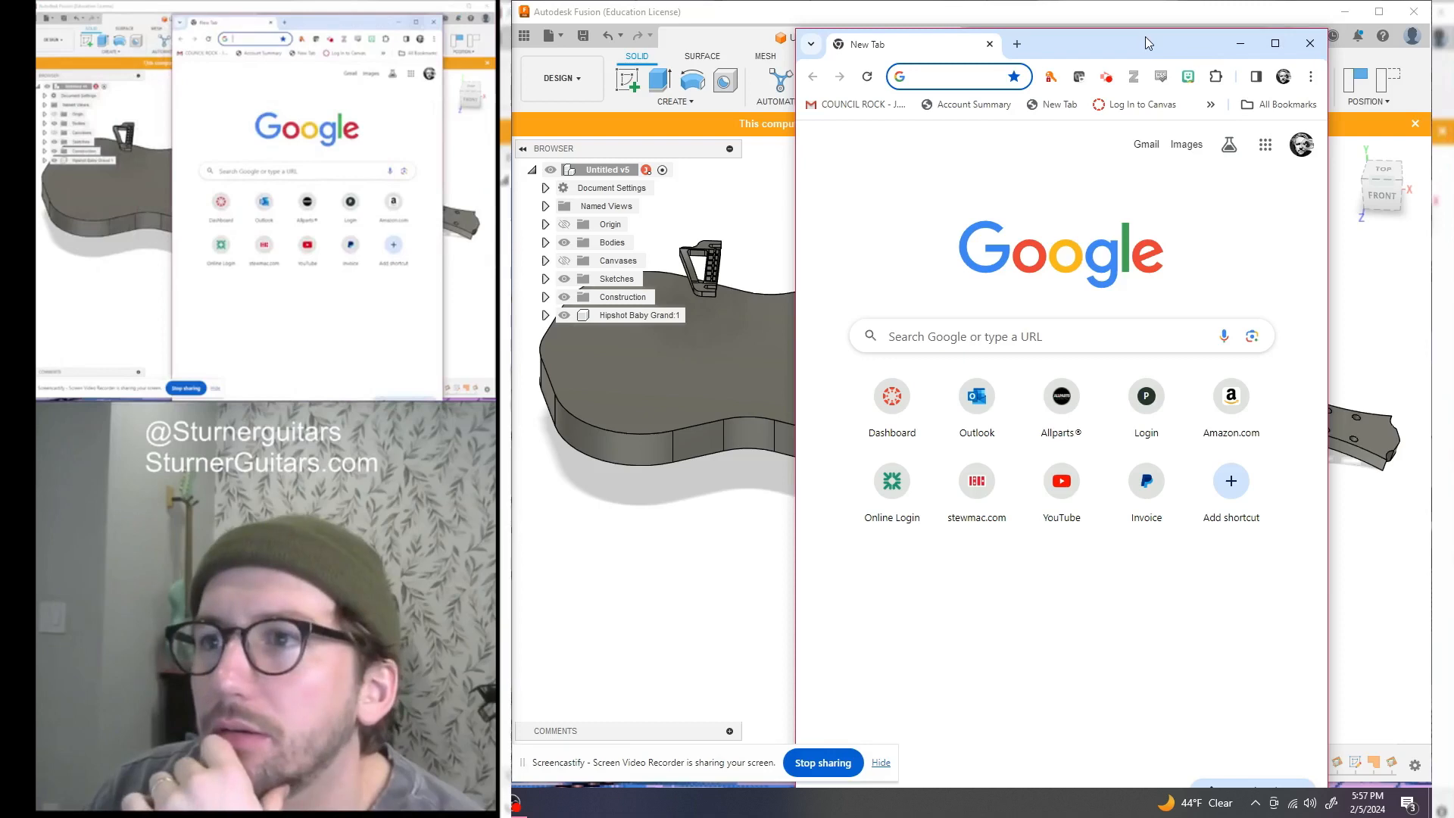
Dock Chrome on the right, search 'stew mac fret calculator' and open the StewMac Fret Scale Calculator
{"action": "left_click", "coordinate": [1275, 44]}
{"action": "left_click_drag", "start_coordinate": [99, 16], "coordinate": [1430, 127]}
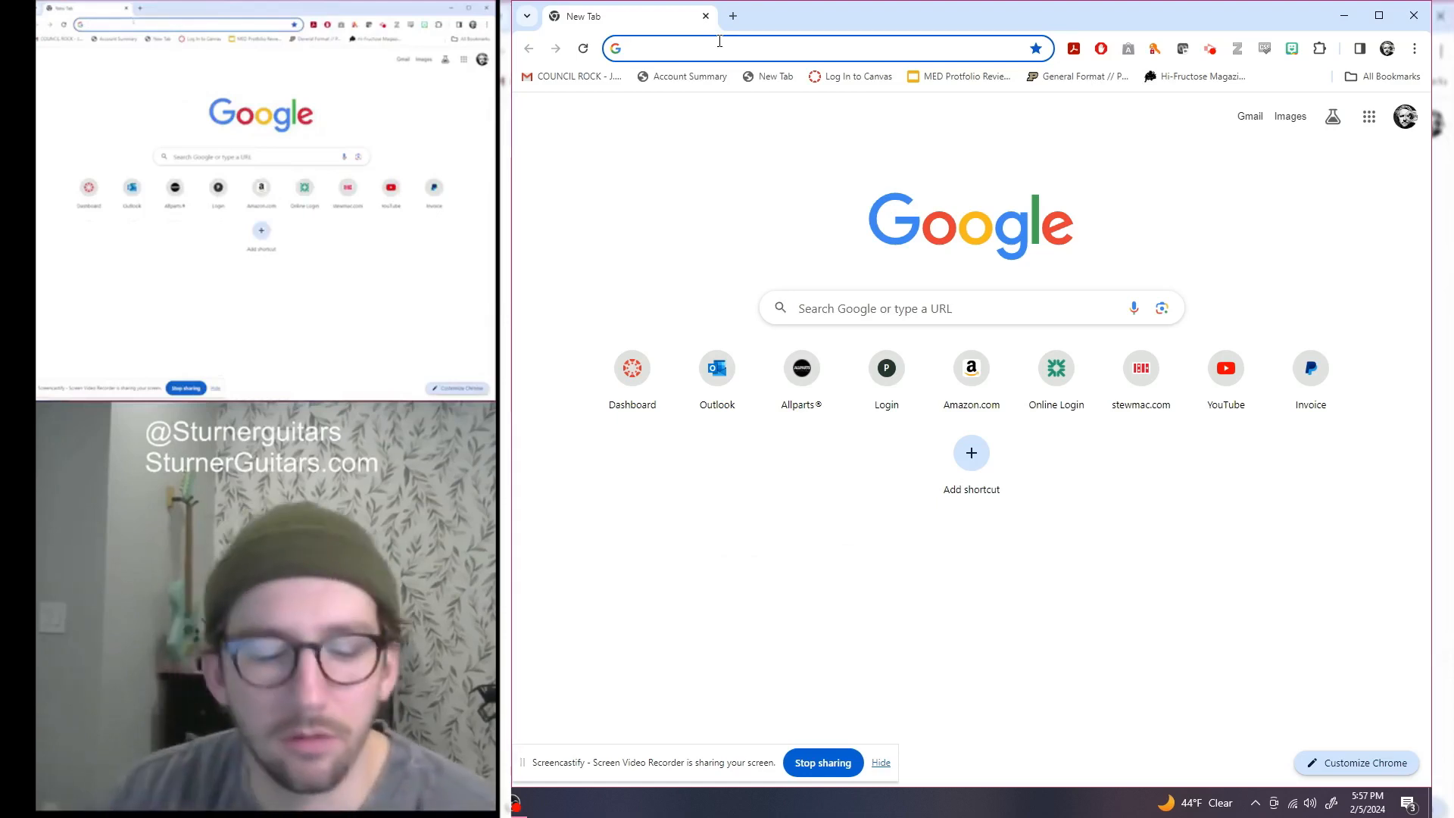
{"action": "type", "text": "stew"}
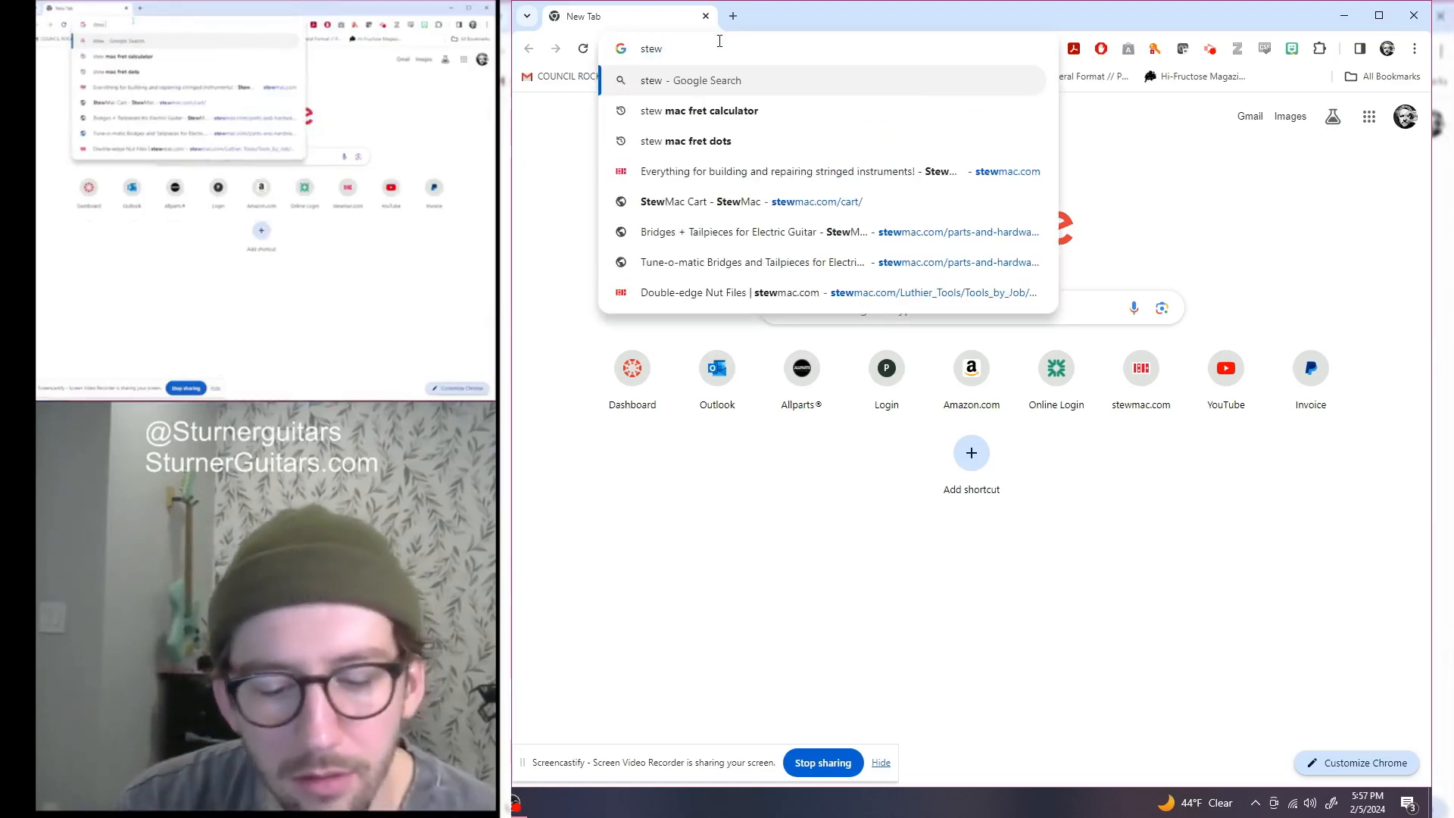
{"action": "type", "text": " mac"}
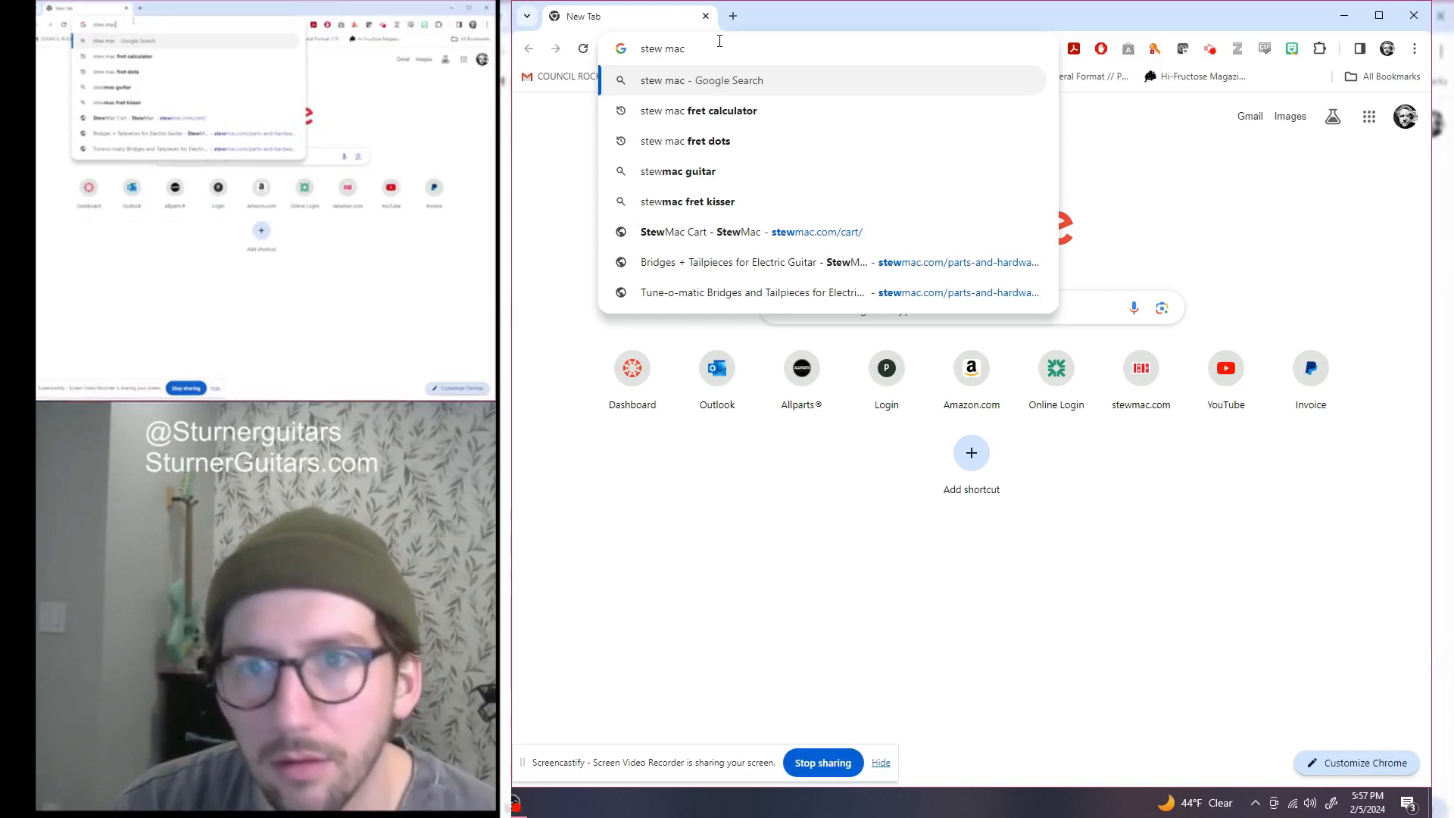
{"action": "key", "text": "Down"}
{"action": "key", "text": "Return"}
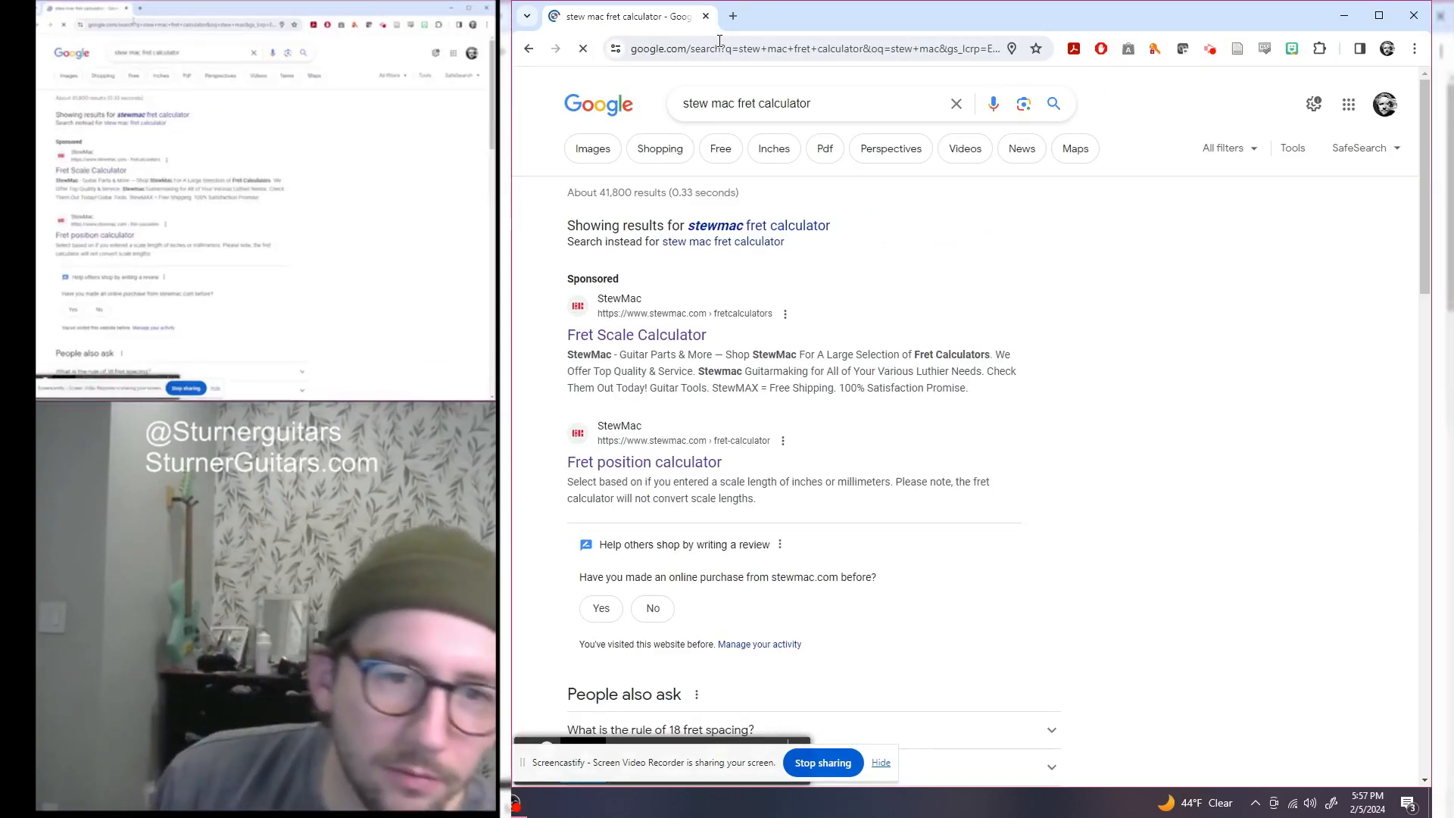
{"action": "left_click", "coordinate": [679, 341]}
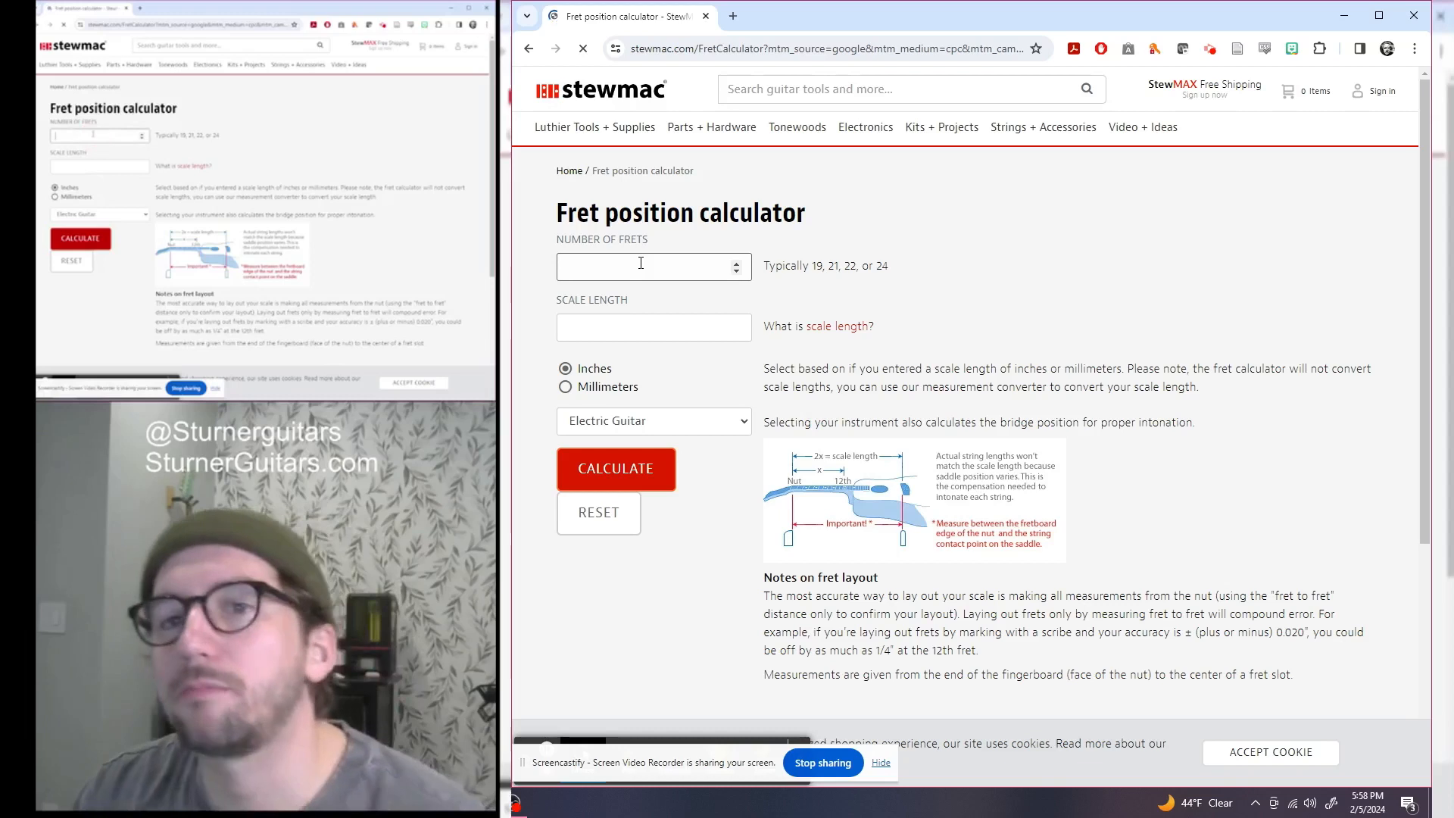
Calculate a 22-fret, 25.5-inch scale in the StewMac calculator and find the 26.125 in bridge placement
{"action": "left_click", "coordinate": [636, 327]}
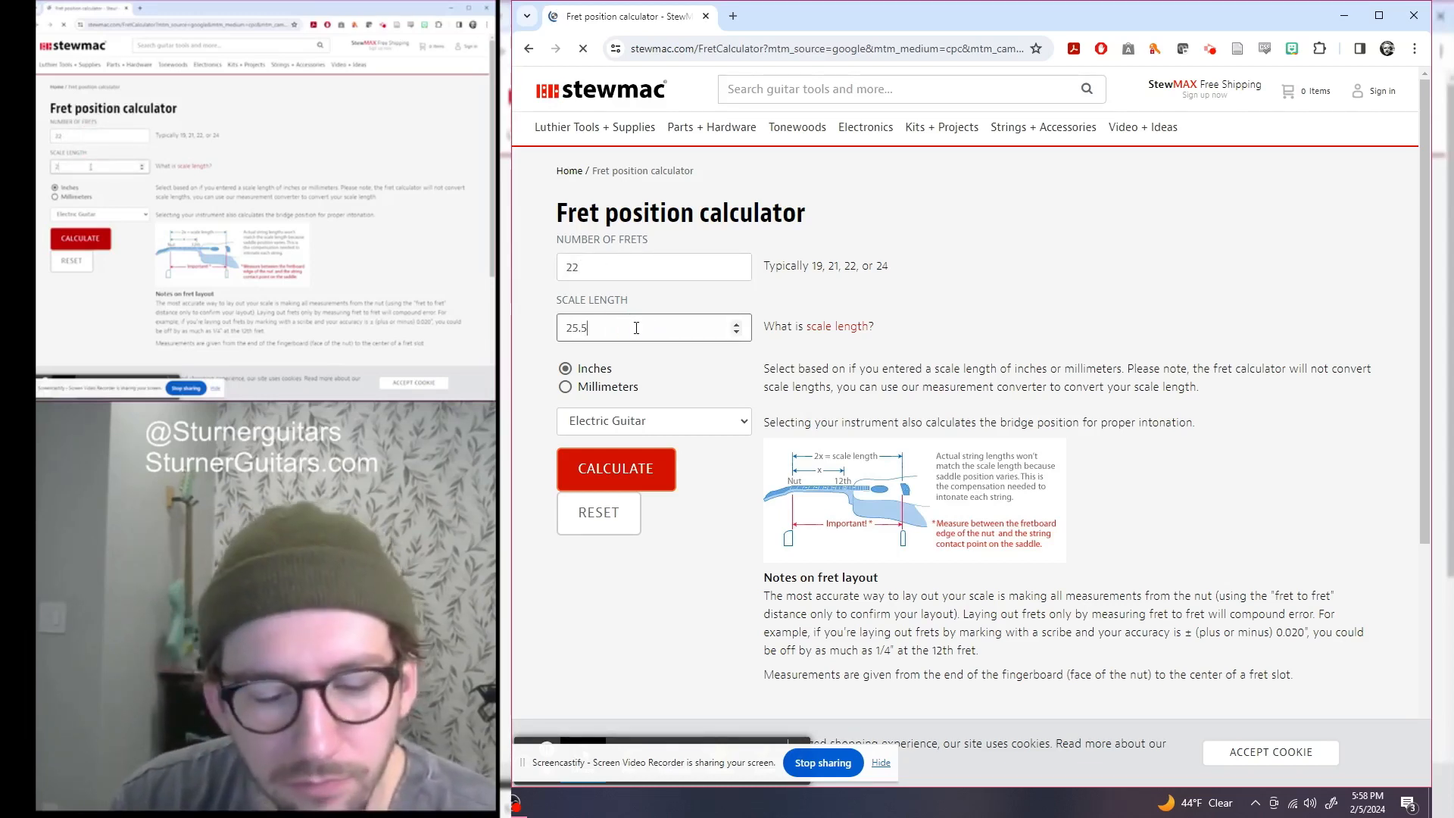
{"action": "left_click", "coordinate": [657, 477]}
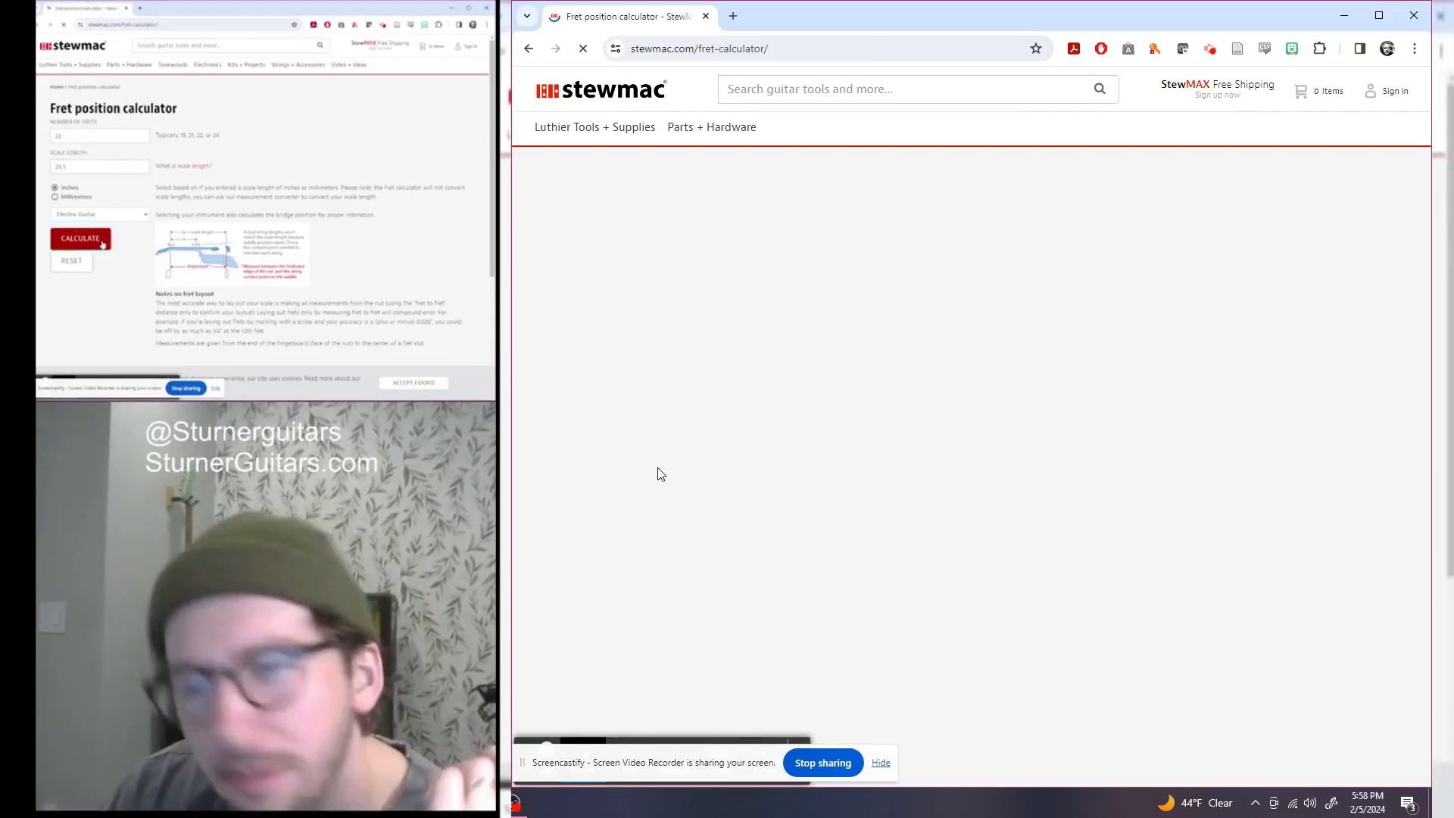
{"action": "scroll", "coordinate": [742, 454], "scroll_direction": "down", "scroll_amount": 7}
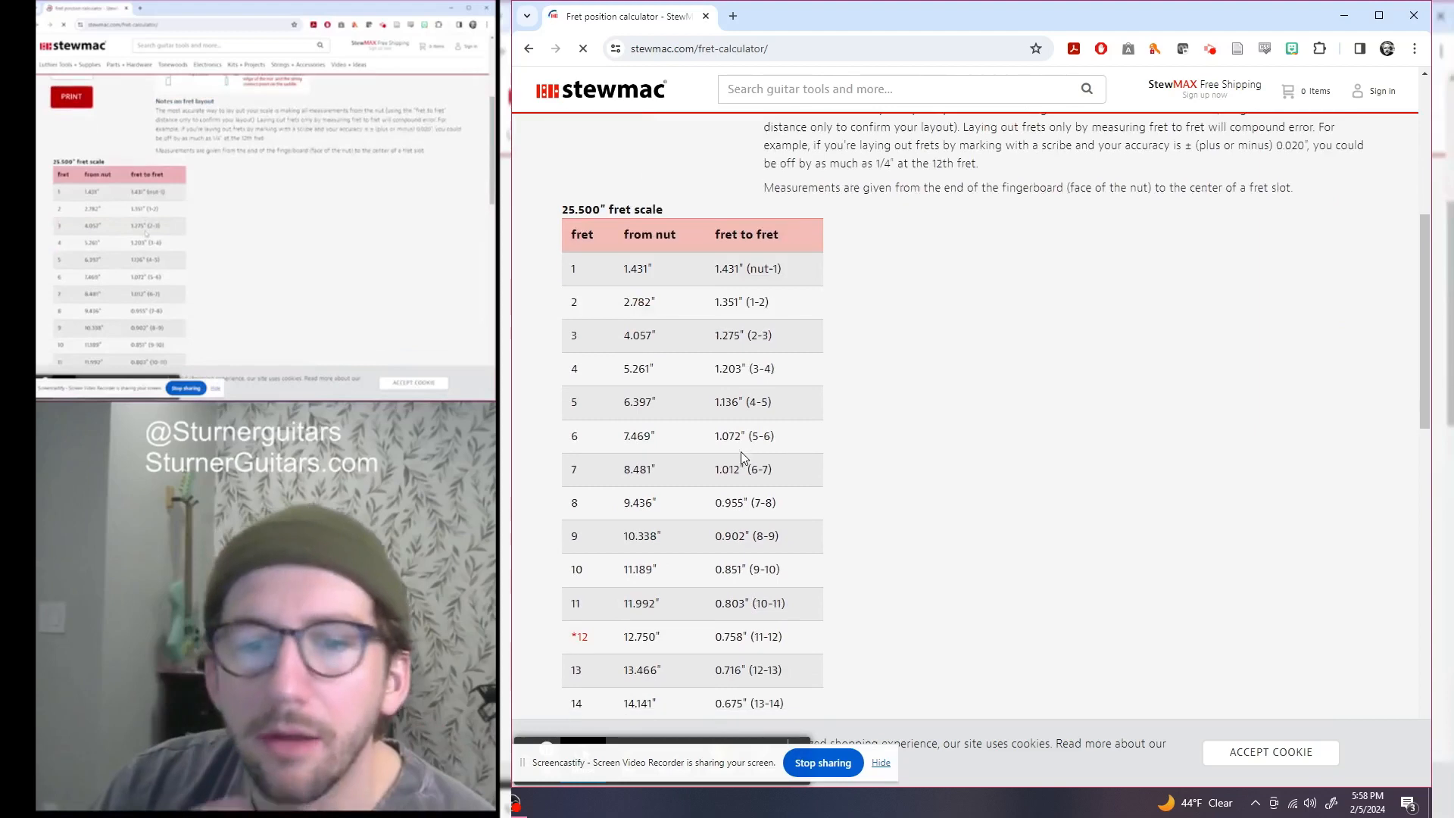
{"action": "scroll", "coordinate": [742, 457], "scroll_direction": "down", "scroll_amount": 4}
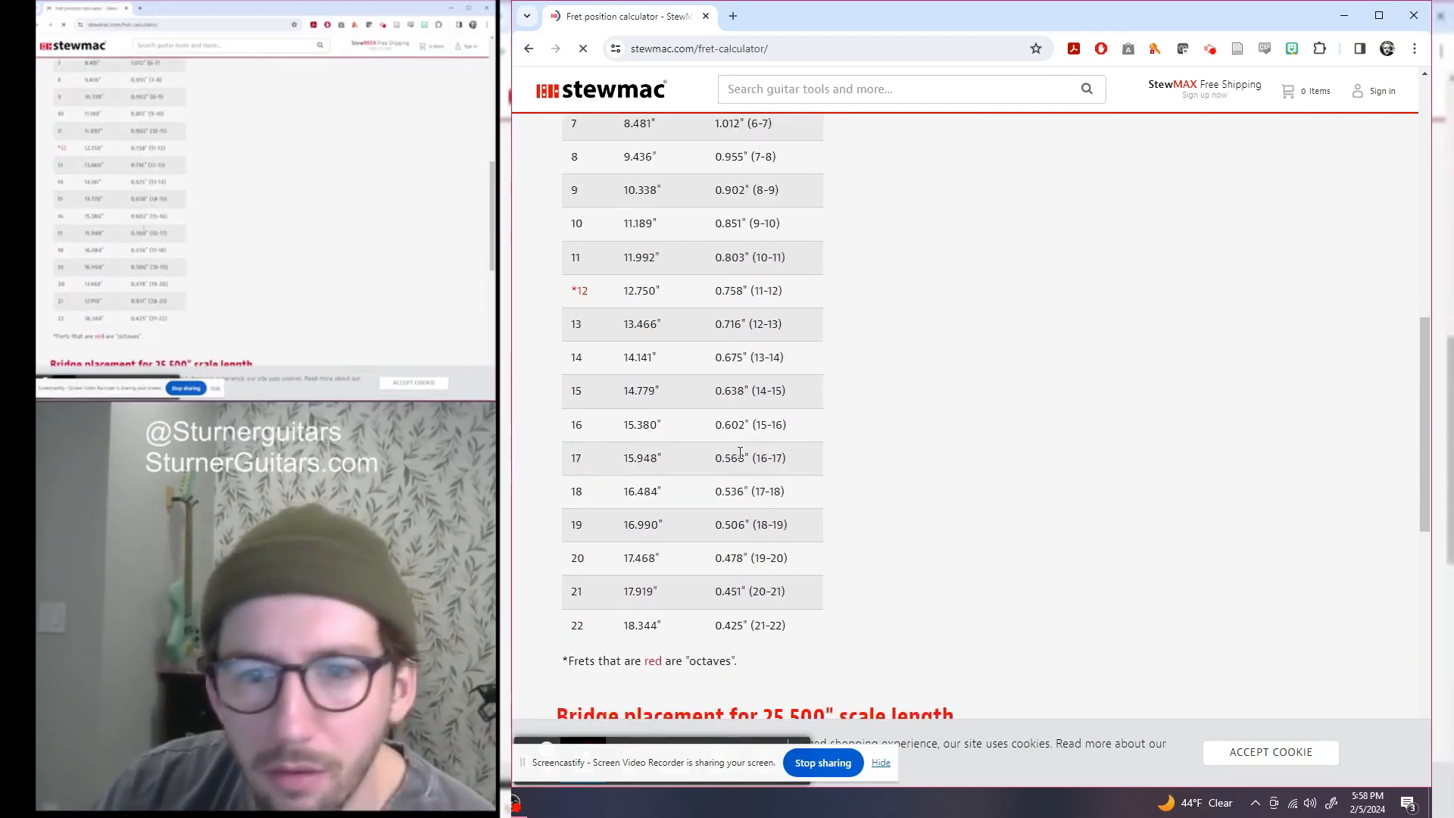
{"action": "scroll", "coordinate": [736, 453], "scroll_direction": "down", "scroll_amount": 6}
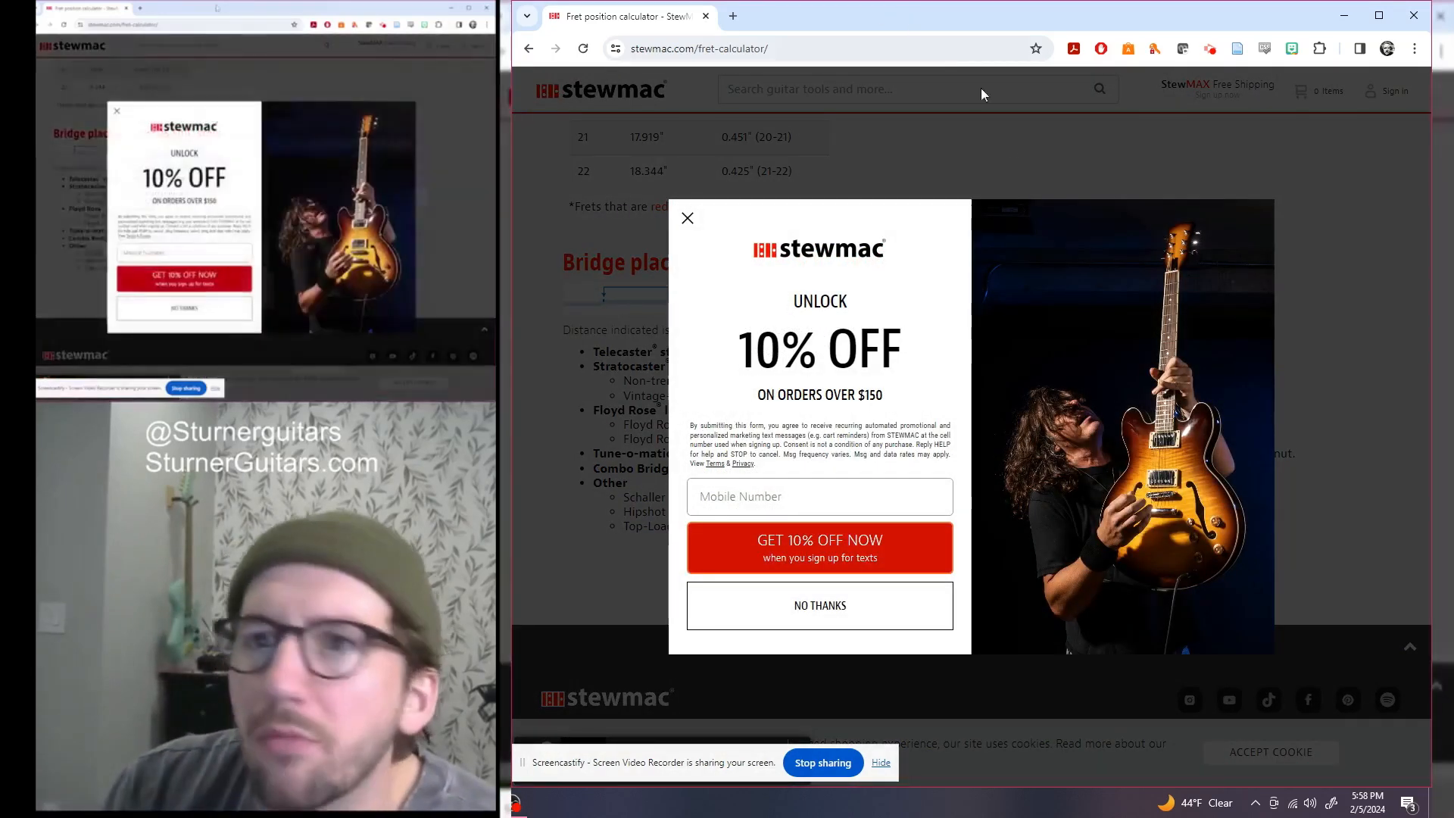
{"action": "left_click", "coordinate": [686, 220]}
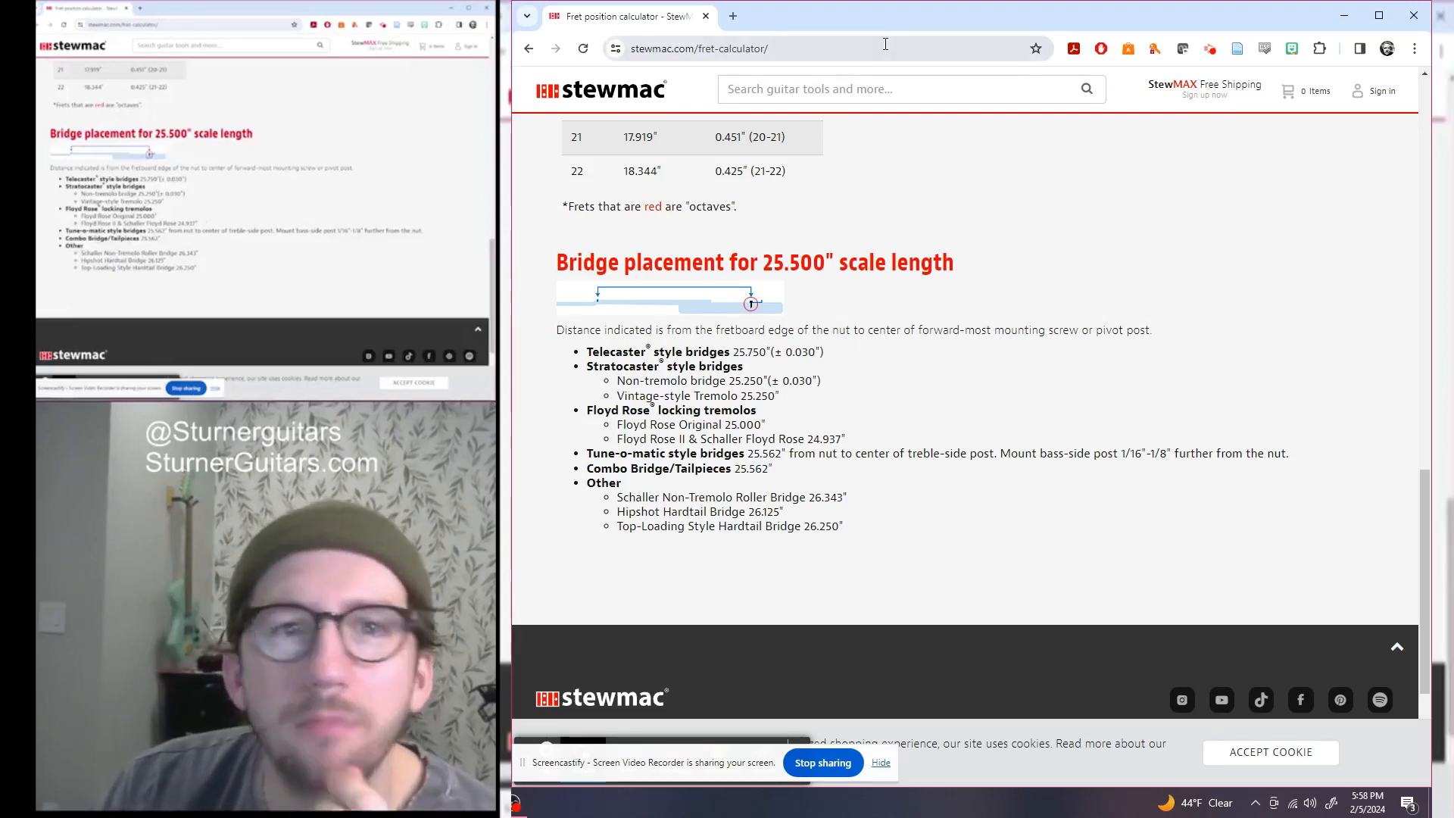
{"action": "left_click_drag", "start_coordinate": [1155, 25], "coordinate": [179, 0]}
Frame the whole guitar from a tilted top view and expand the Bodies folder listing Body1 to Body54
{"action": "left_click_drag", "start_coordinate": [1060, 10], "coordinate": [220, 122]}
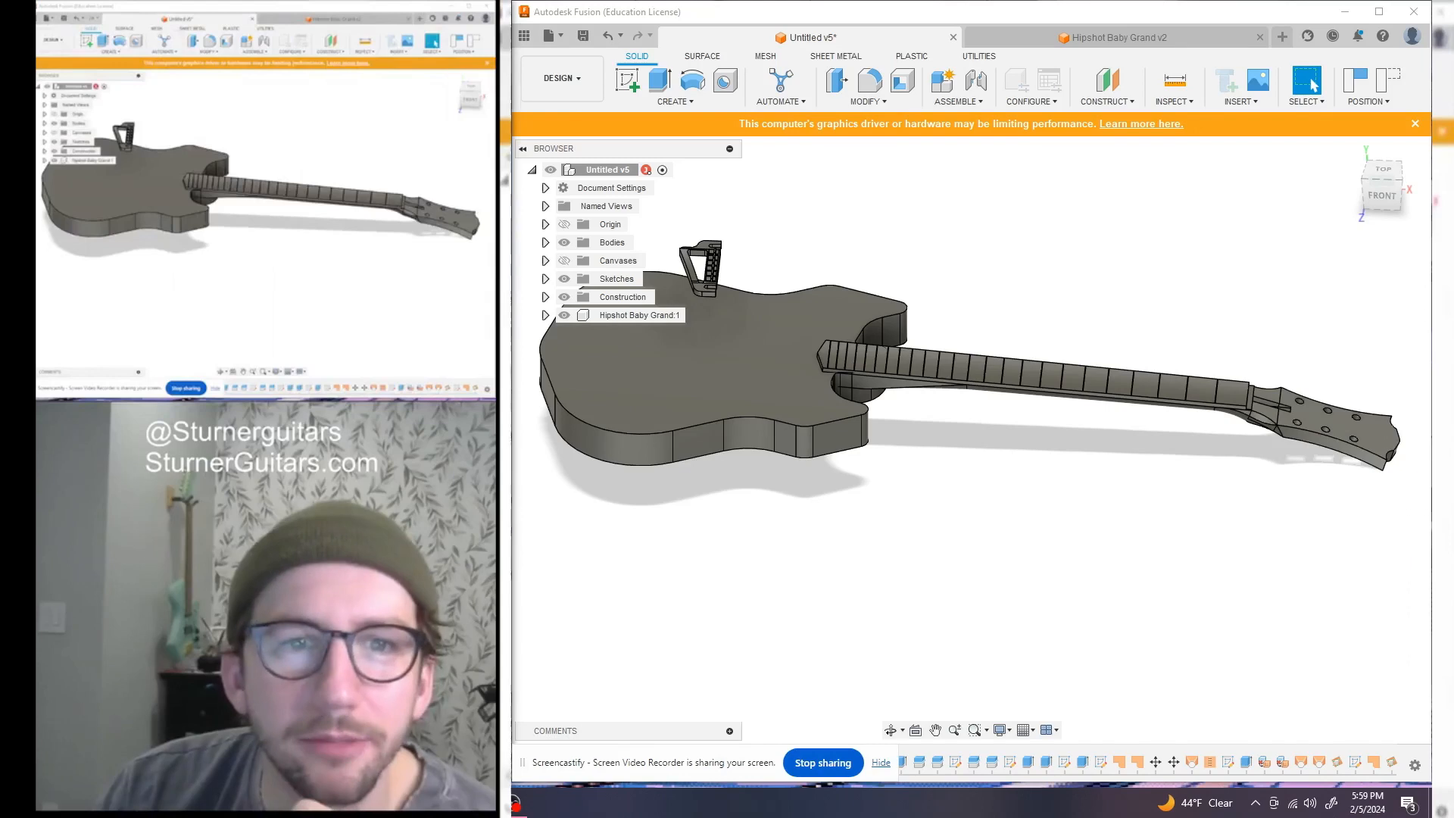
{"action": "scroll", "coordinate": [1006, 305], "scroll_direction": "down", "scroll_amount": 1}
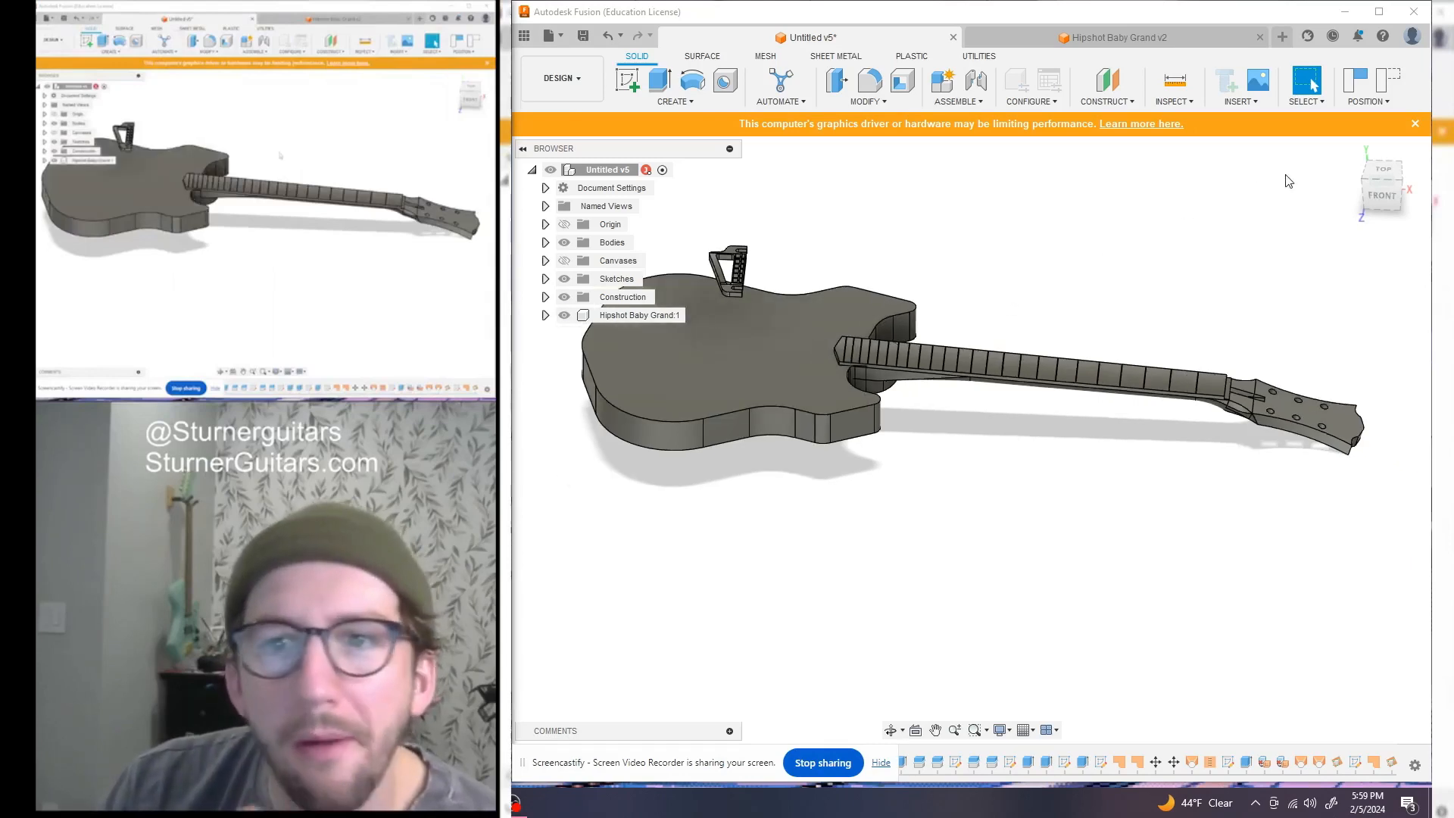
{"action": "left_click", "coordinate": [1386, 175]}
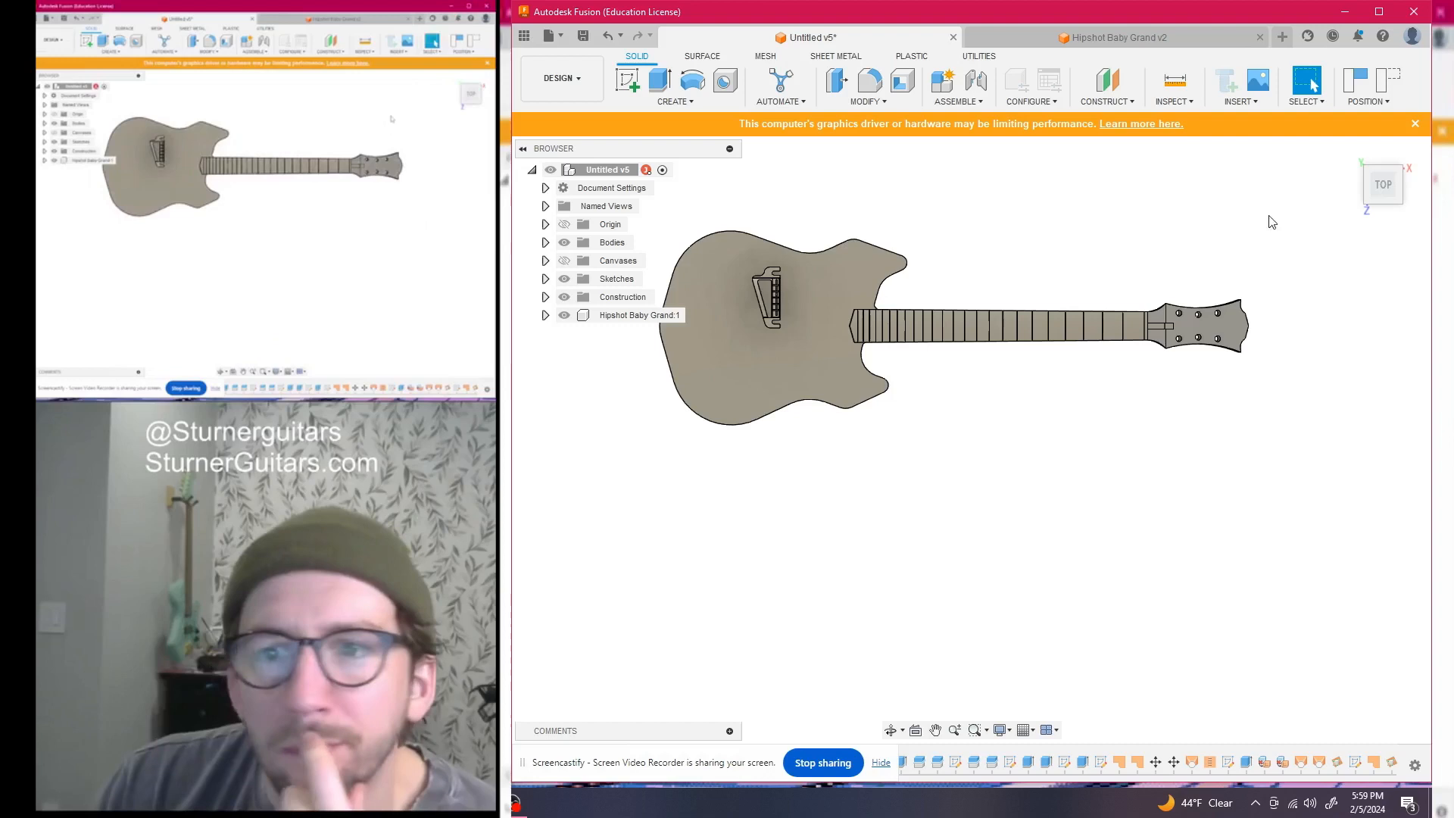
{"action": "left_click_drag", "start_coordinate": [1387, 188], "coordinate": [1391, 157]}
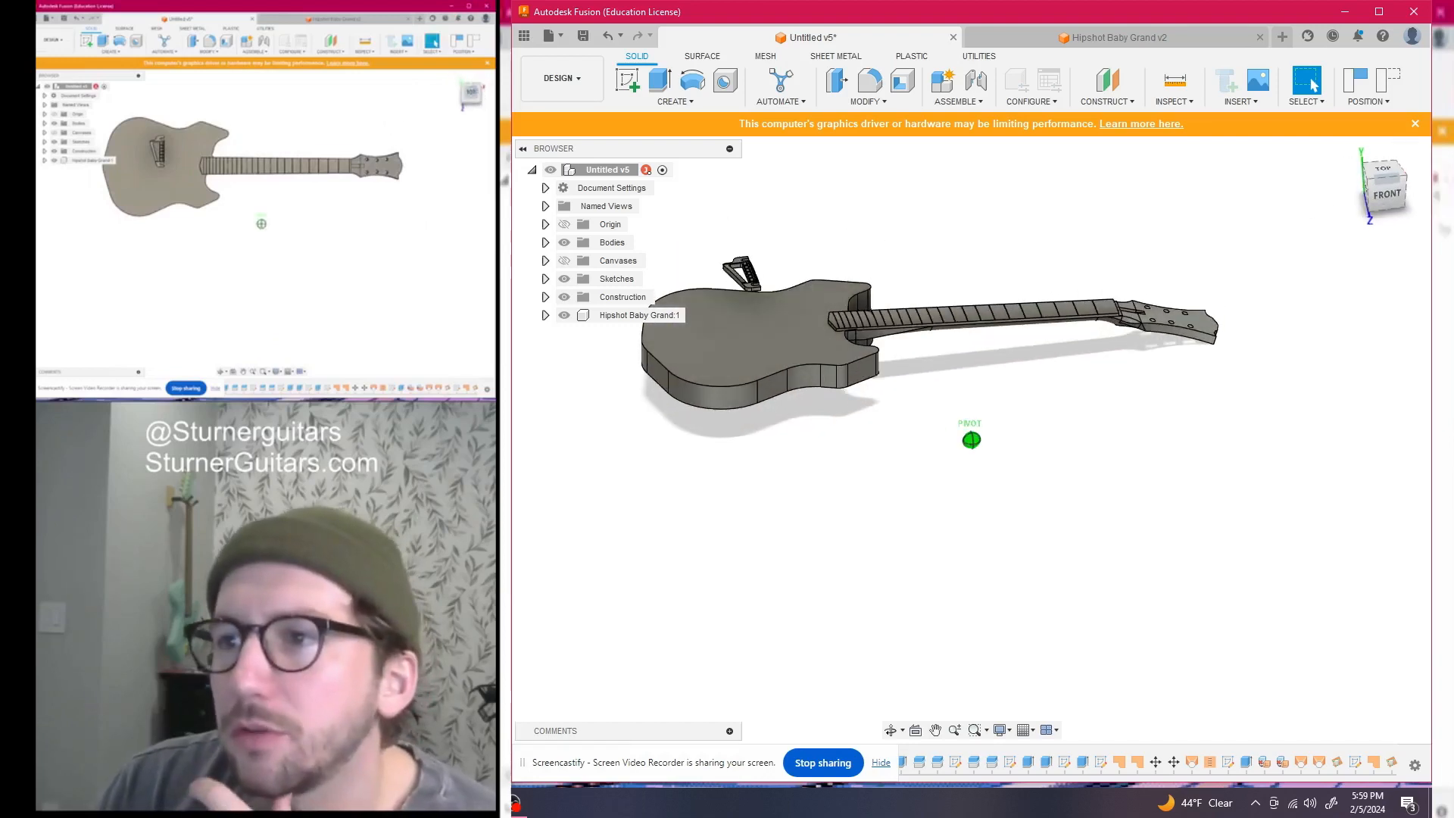
{"action": "scroll", "coordinate": [1097, 346], "scroll_direction": "up", "scroll_amount": 5}
{"action": "mouse_move", "coordinate": [1068, 362]}
{"action": "middle_mouse_down"}
{"action": "mouse_move", "coordinate": [1072, 422]}
{"action": "mouse_move", "coordinate": [1106, 466]}
{"action": "middle_mouse_up"}
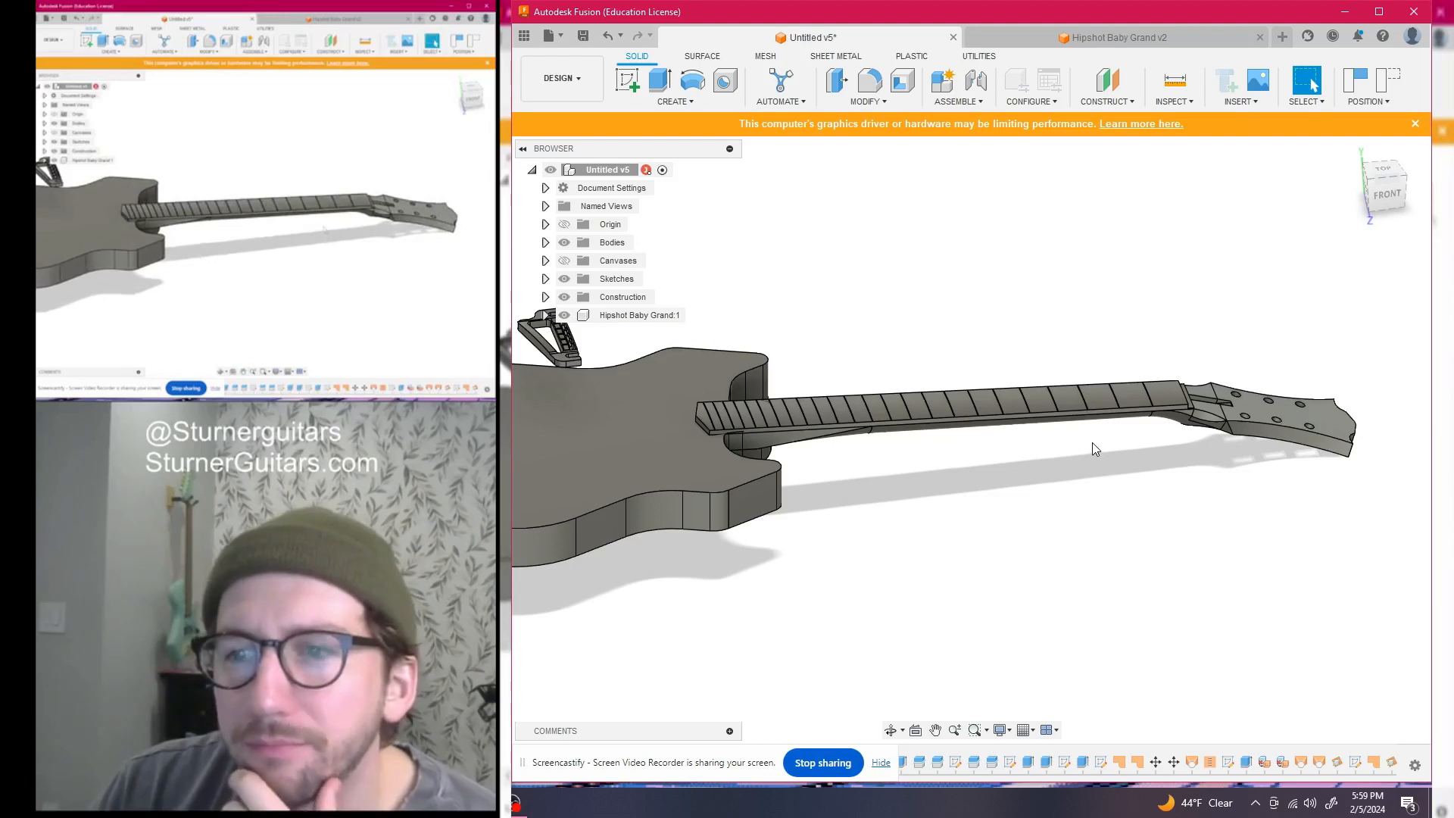
{"action": "middle_click_drag", "start_coordinate": [977, 307], "coordinate": [1128, 274]}
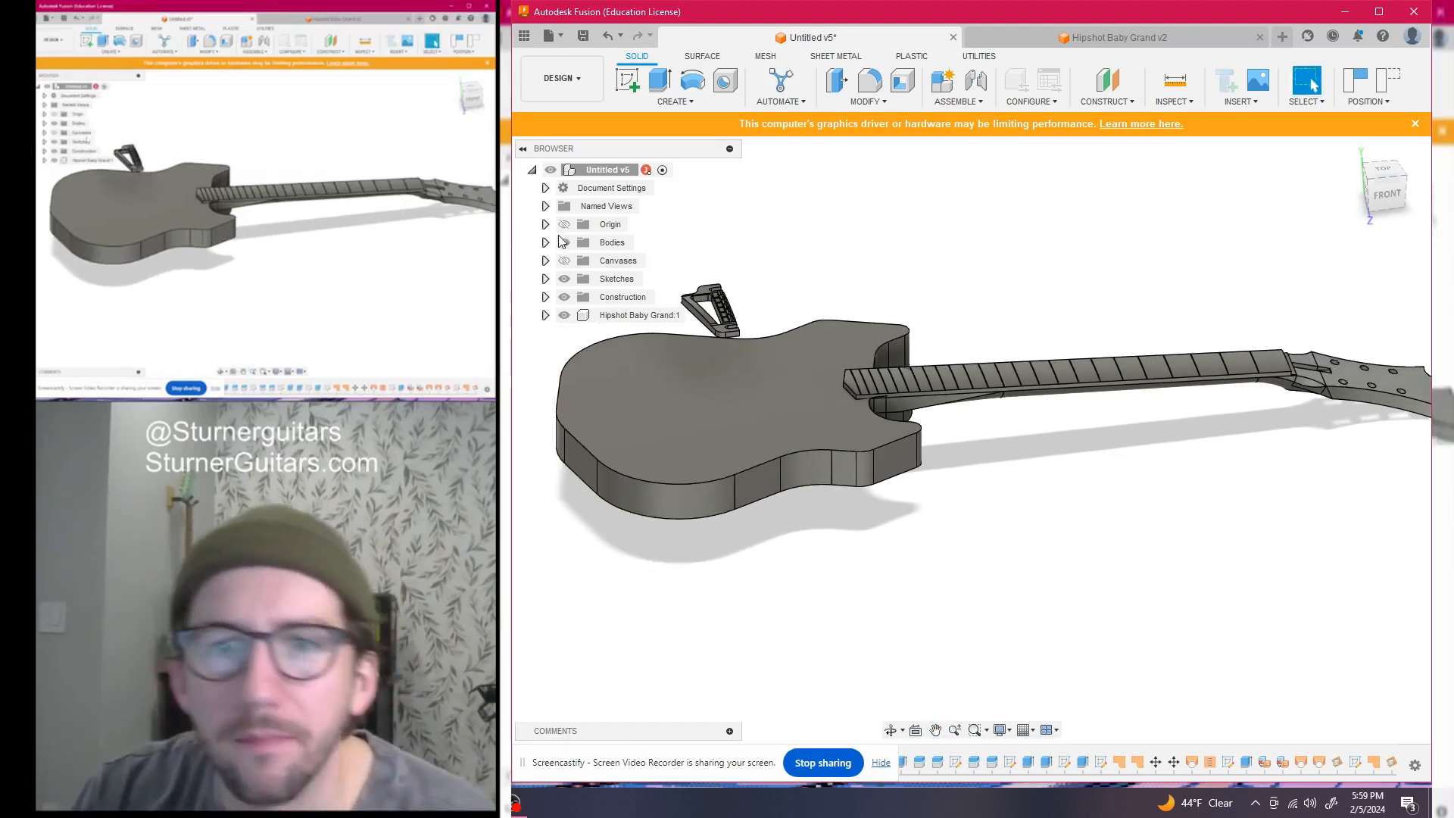
{"action": "left_click", "coordinate": [545, 243]}
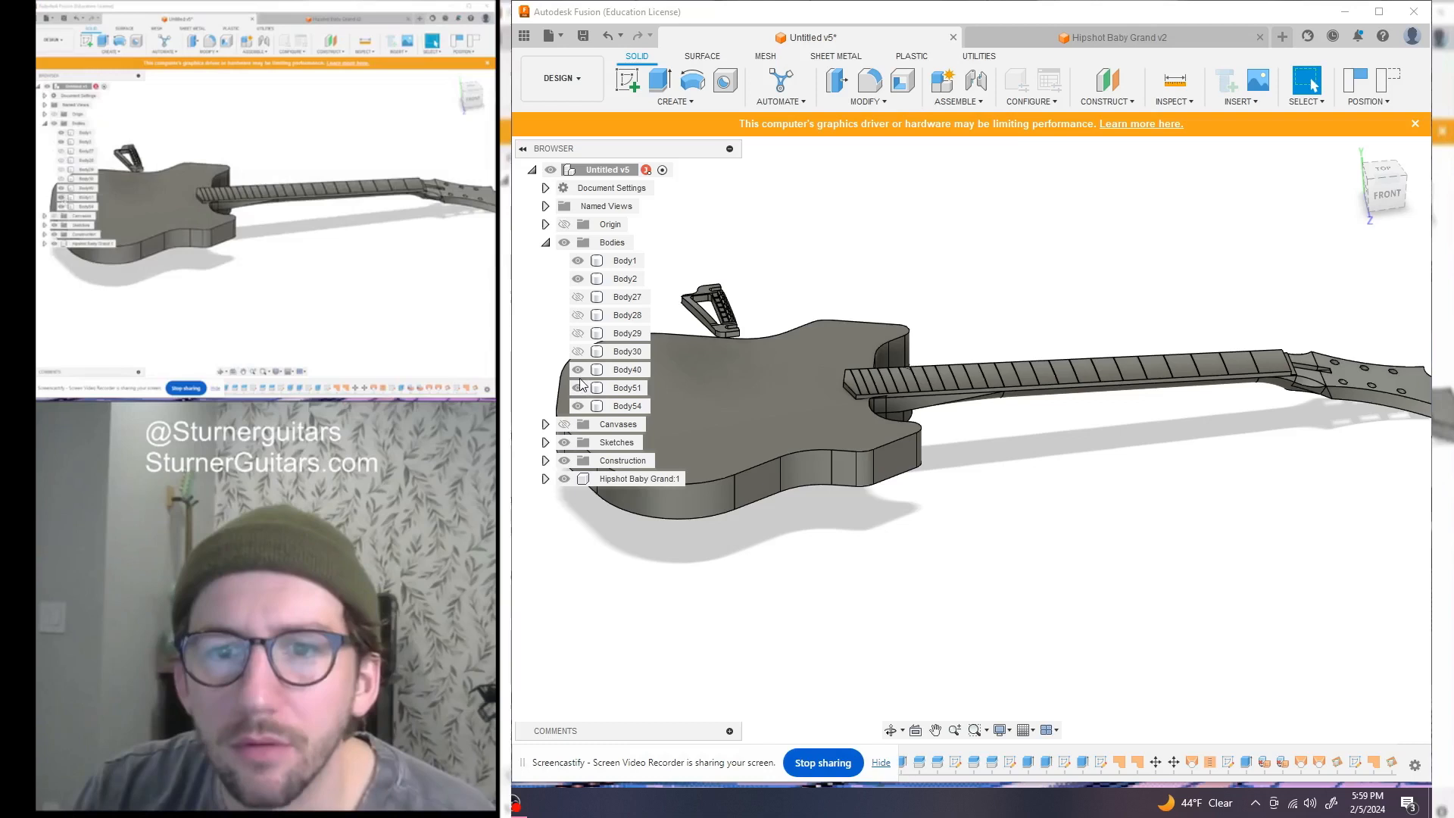
Select neck bodies Body2, Body40, Body51 and Body54 and start a Rotate move
{"action": "left_click", "coordinate": [604, 280]}
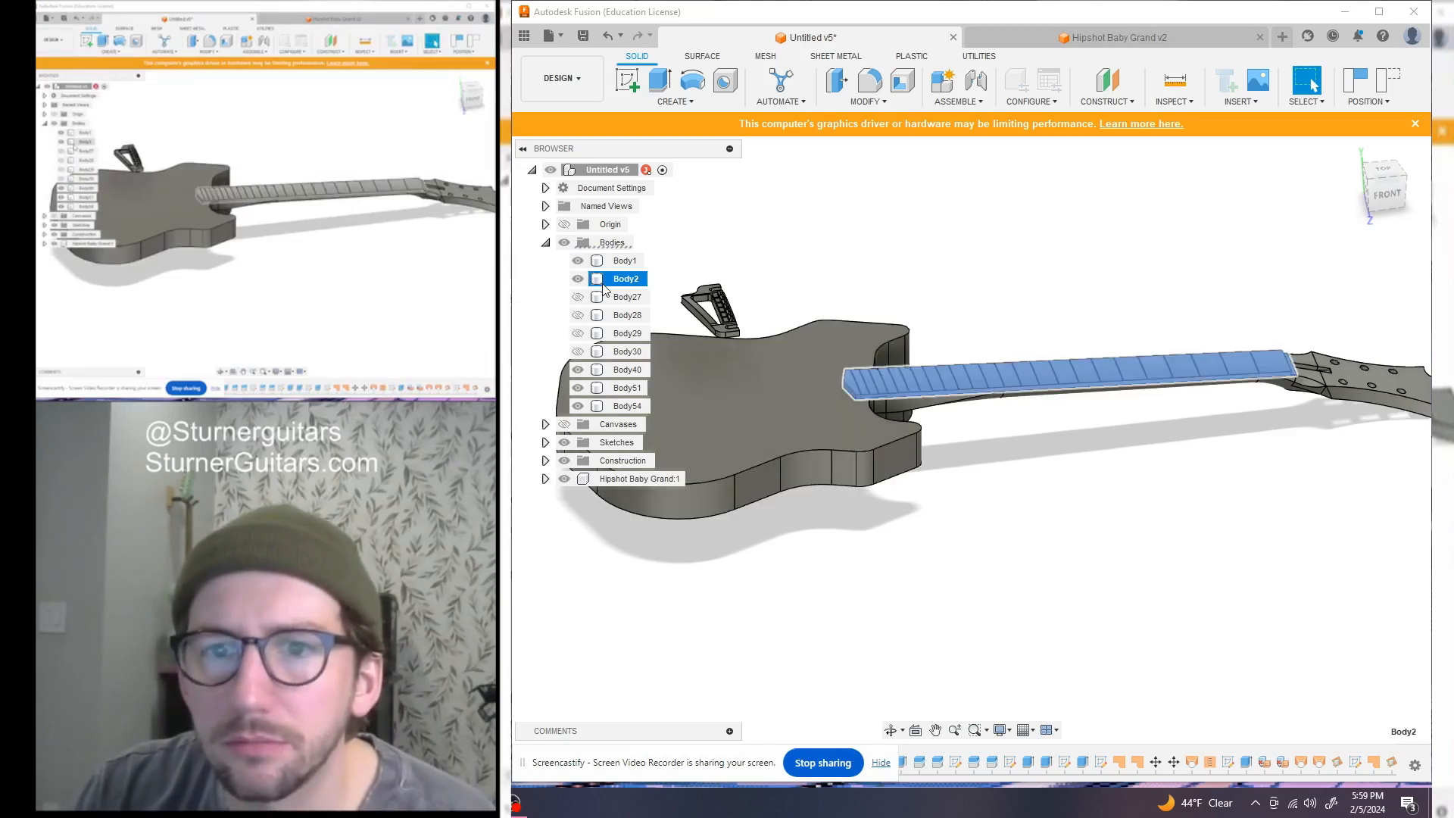
{"action": "left_click", "coordinate": [611, 374], "text": "ctrl"}
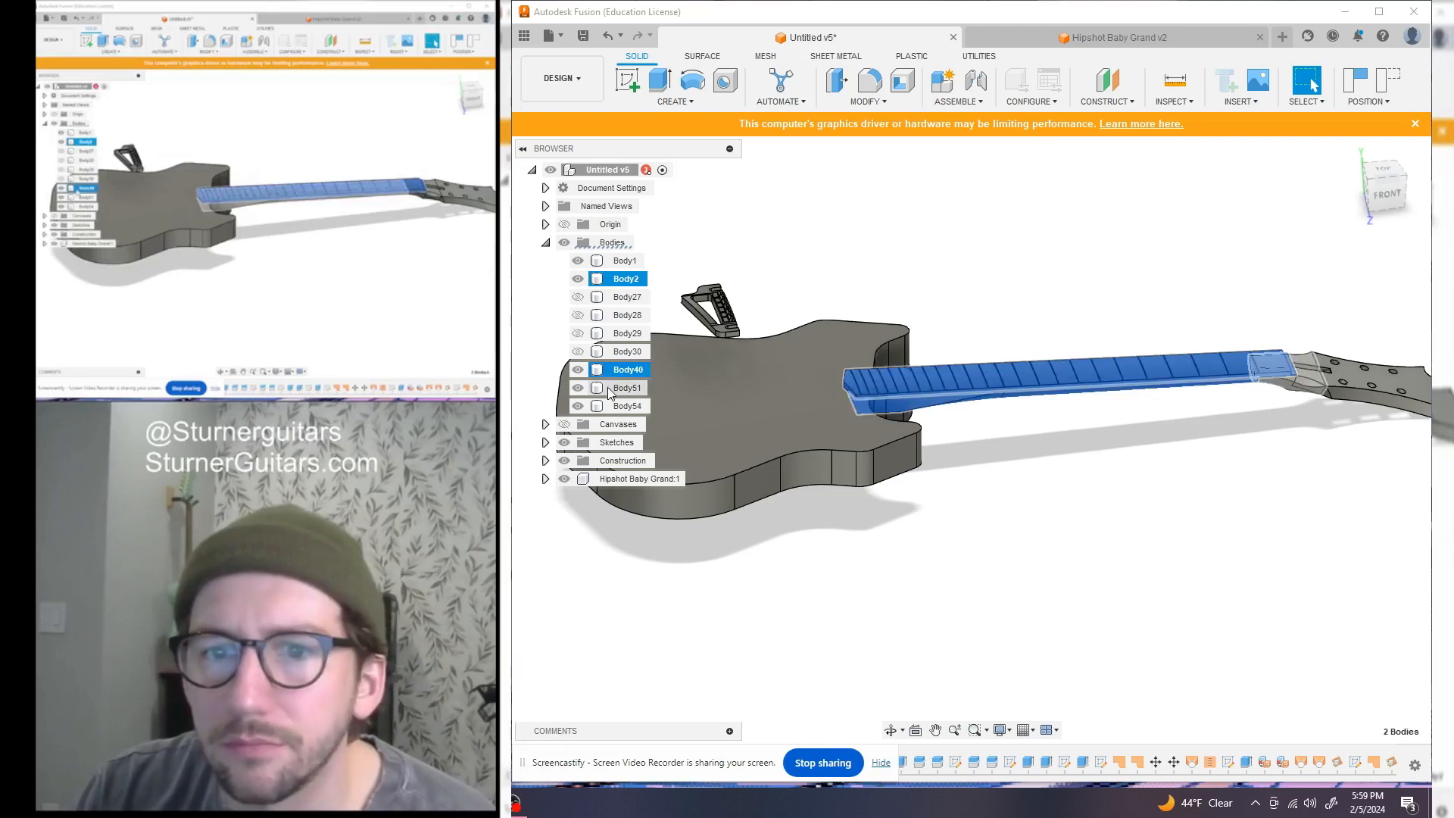
{"action": "left_click", "coordinate": [607, 387], "text": "ctrl"}
{"action": "left_click", "coordinate": [609, 407], "text": "ctrl"}
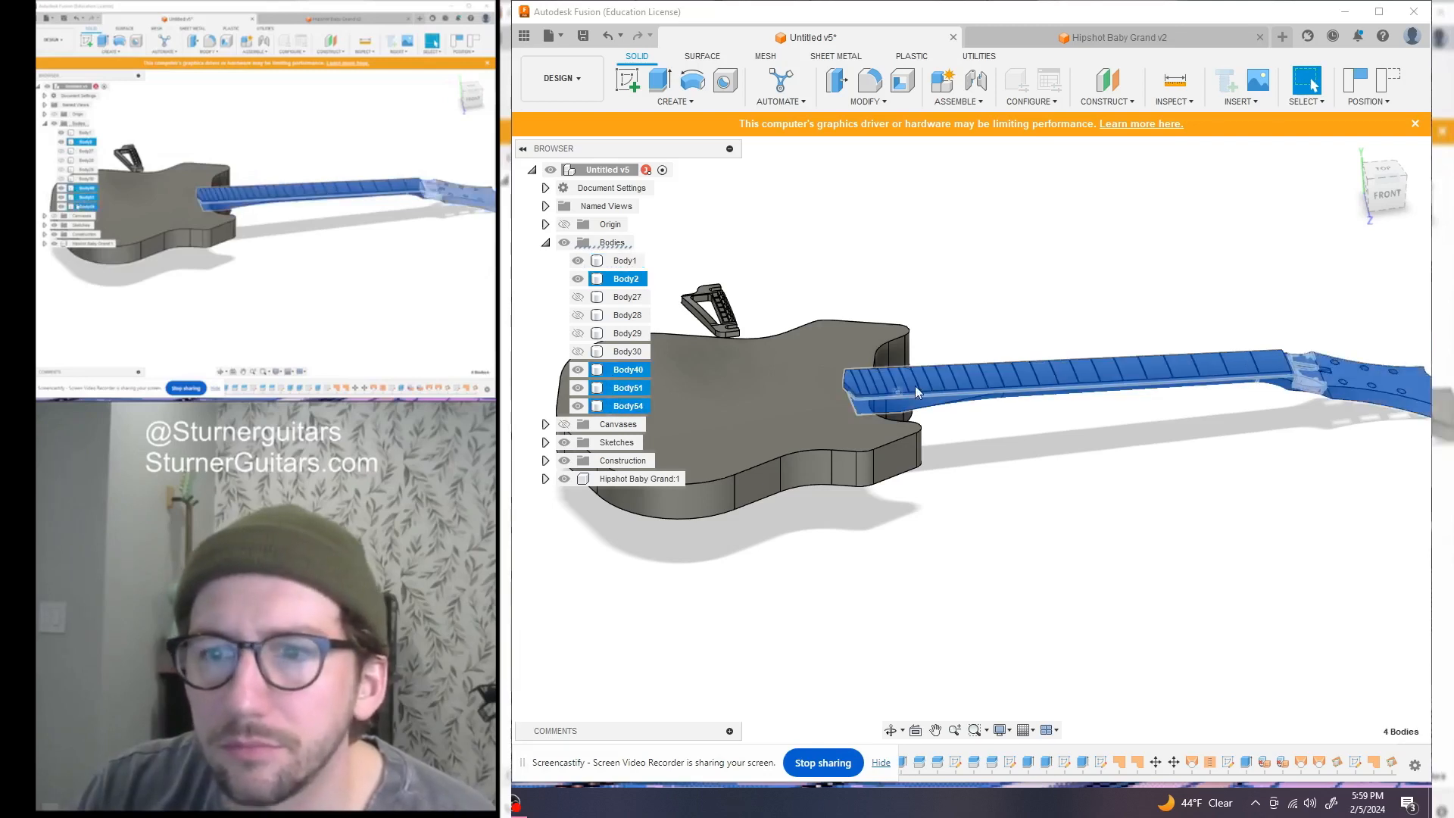
{"action": "key", "text": "m"}
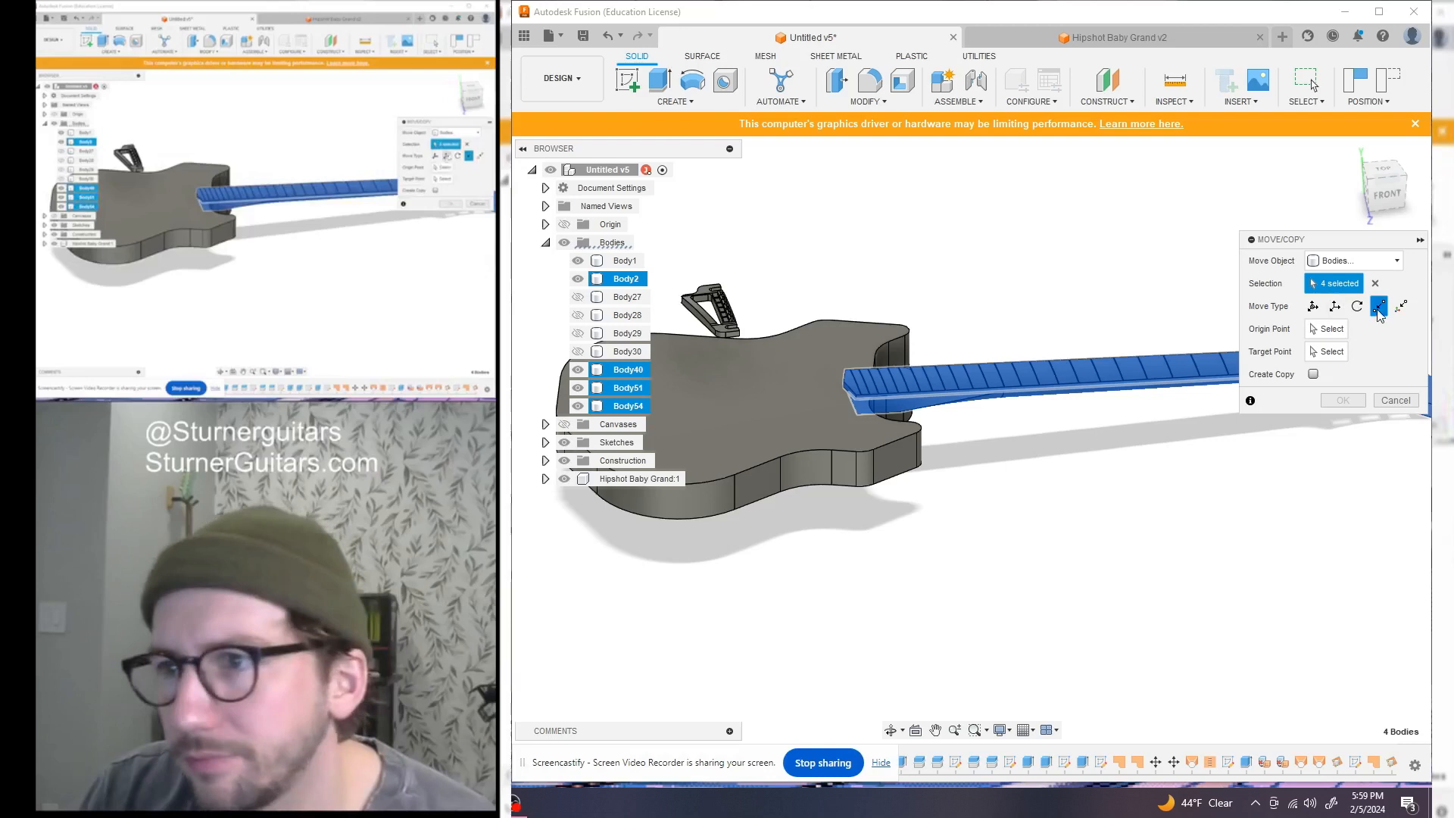
{"action": "left_click", "coordinate": [1357, 308]}
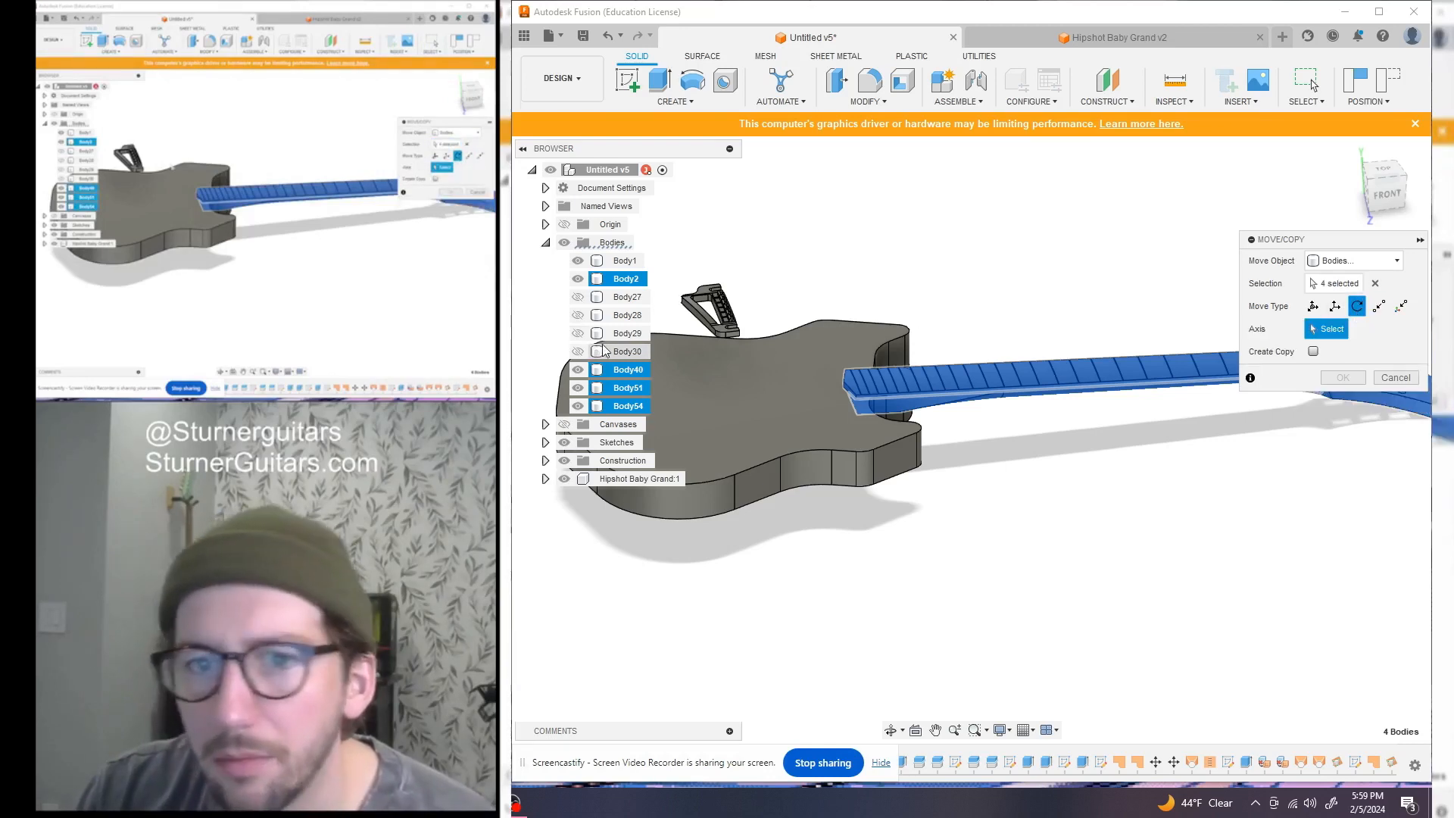
{"action": "scroll", "coordinate": [1226, 765], "scroll_direction": "down", "scroll_amount": 15}
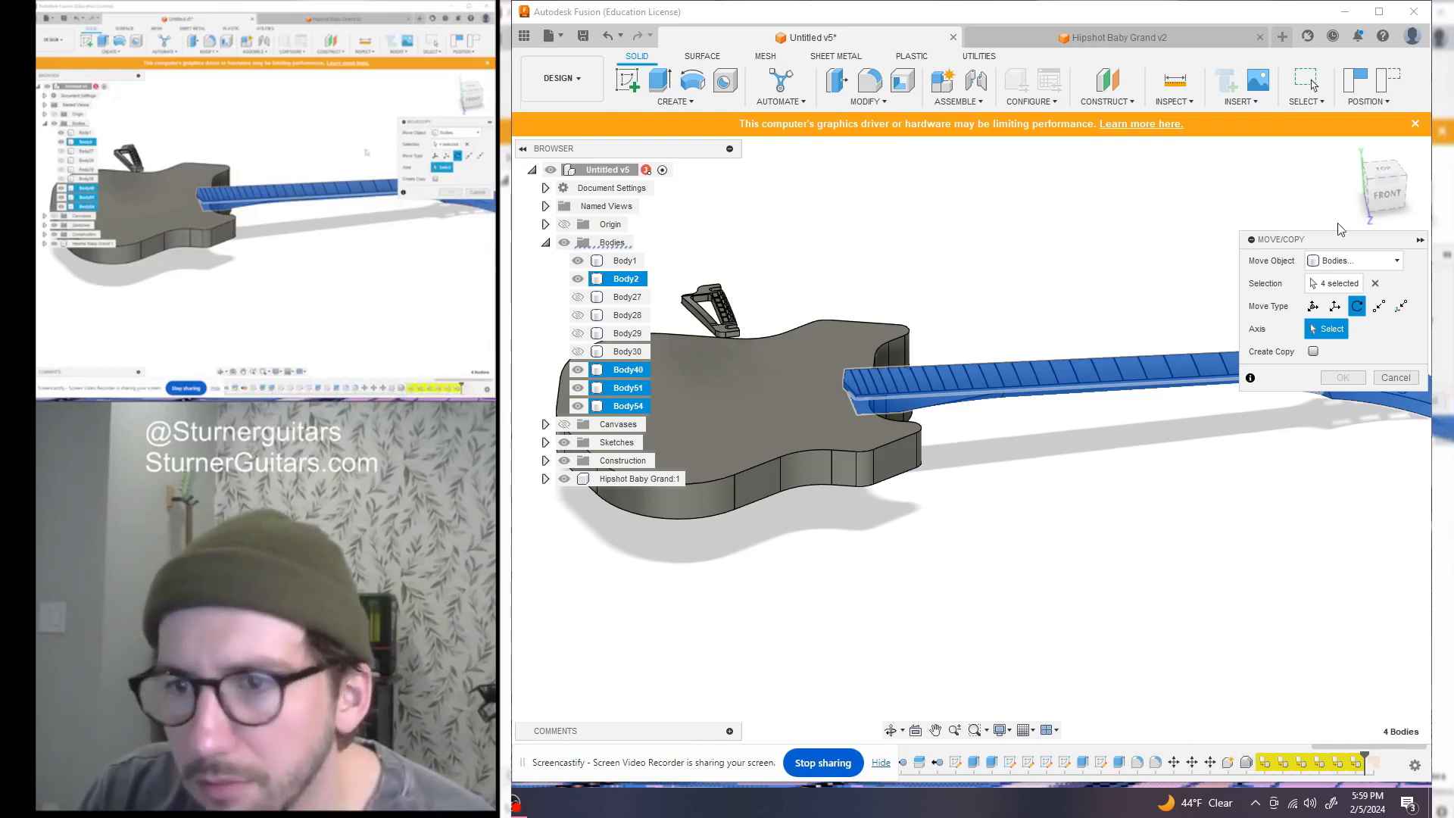
{"action": "left_click_drag", "start_coordinate": [693, 769], "coordinate": [369, 666]}
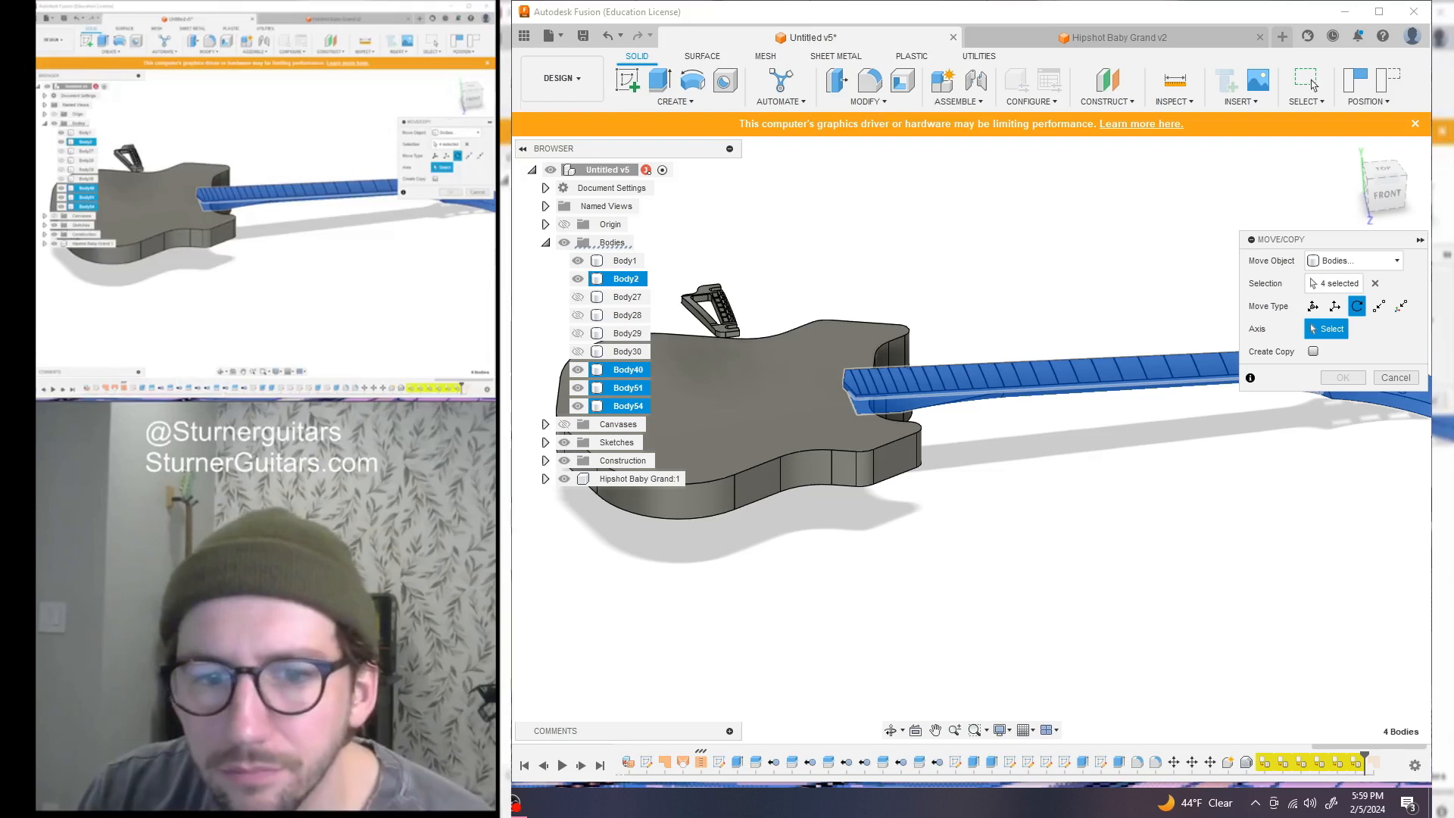
With the guitar body hidden, rotate the neck -5 degrees about its end edge
{"action": "left_click", "coordinate": [1385, 189]}
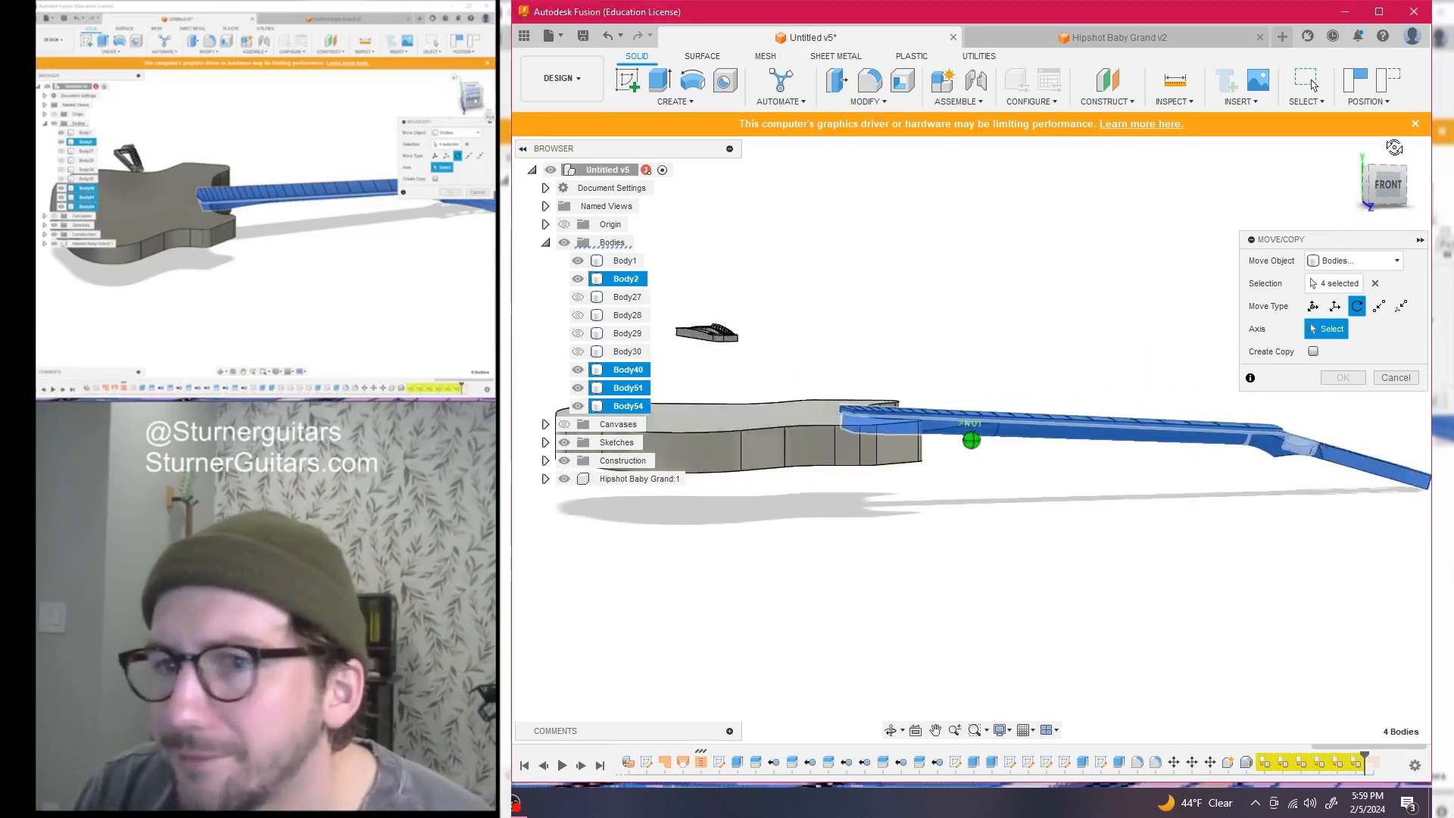
{"action": "left_click", "coordinate": [578, 260]}
{"action": "scroll", "coordinate": [749, 390], "scroll_direction": "up", "scroll_amount": 4}
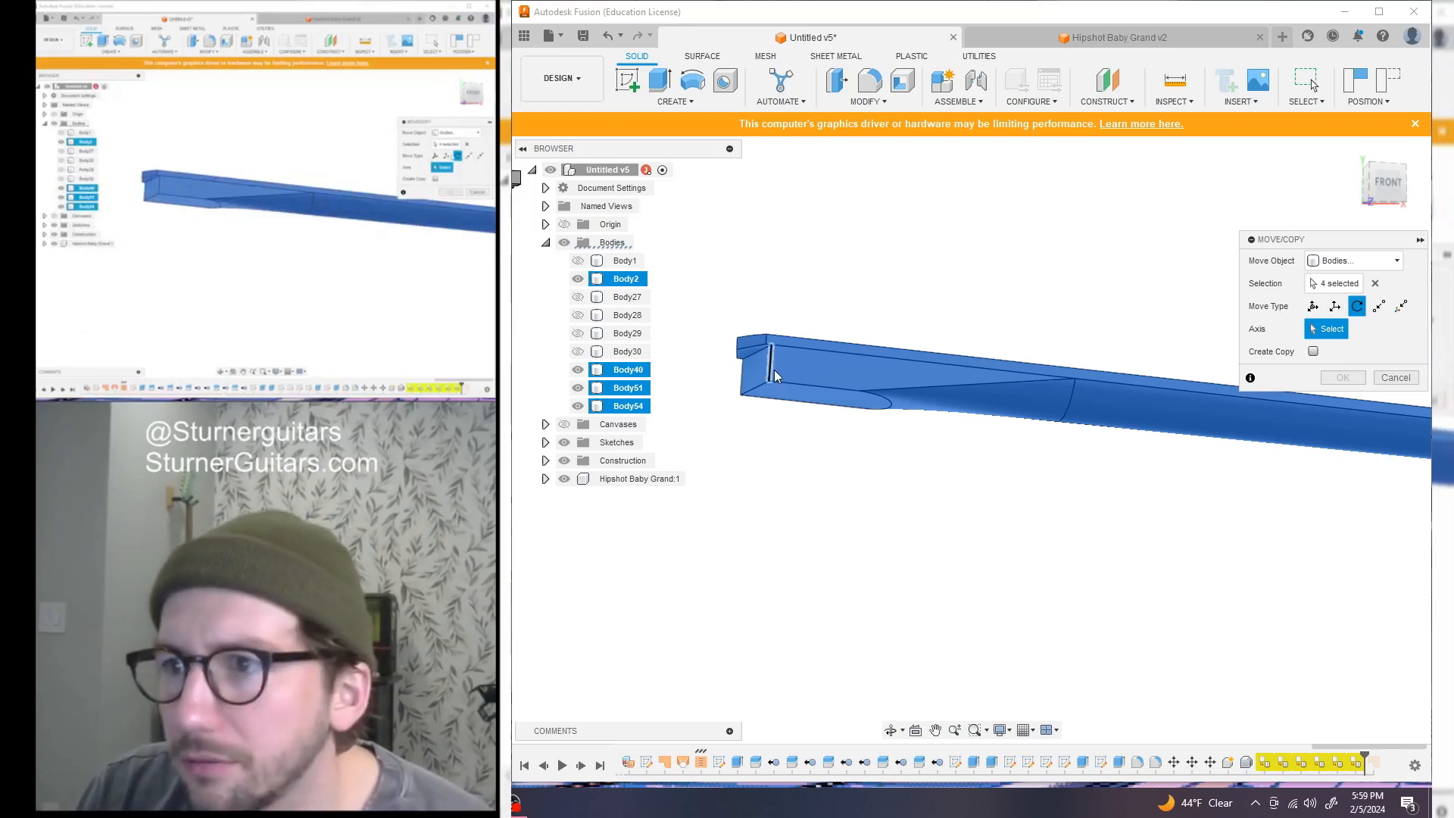
{"action": "left_click", "coordinate": [758, 390]}
{"action": "left_click_drag", "start_coordinate": [769, 308], "coordinate": [760, 310]}
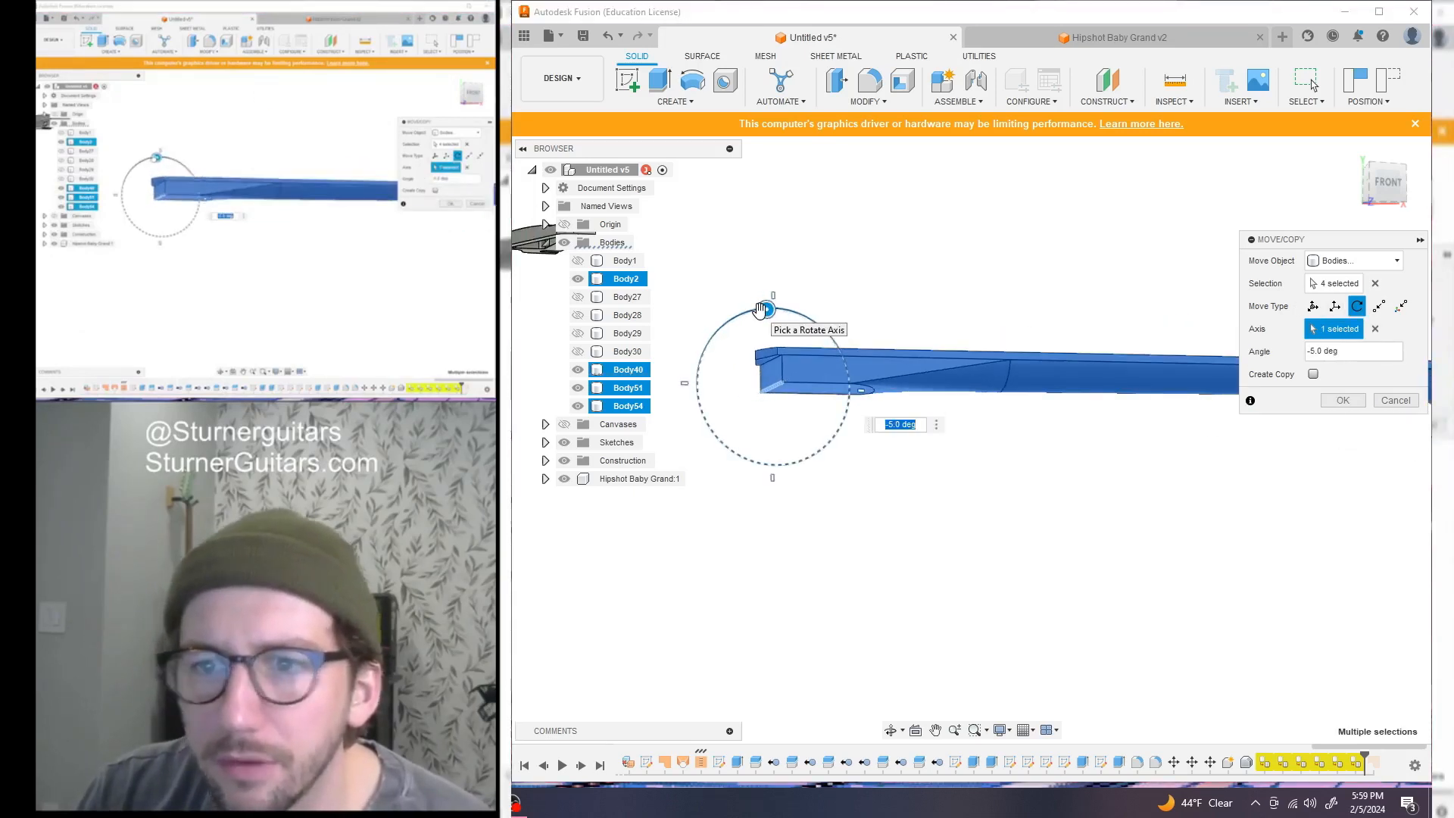
{"action": "key", "text": "Return"}
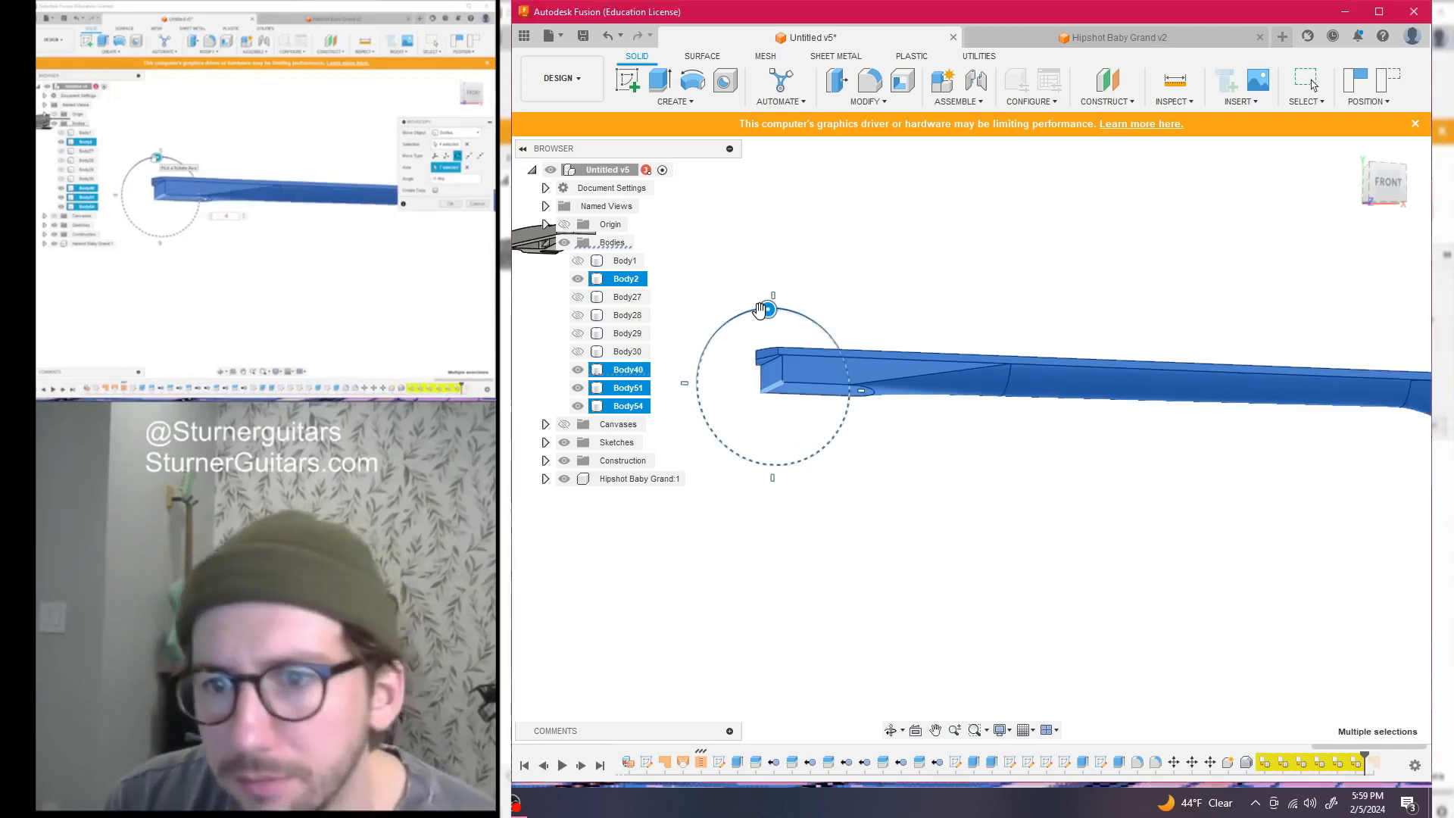
Return to a top view of the neck and bridge and show the guitar body again
{"action": "left_click", "coordinate": [1388, 189]}
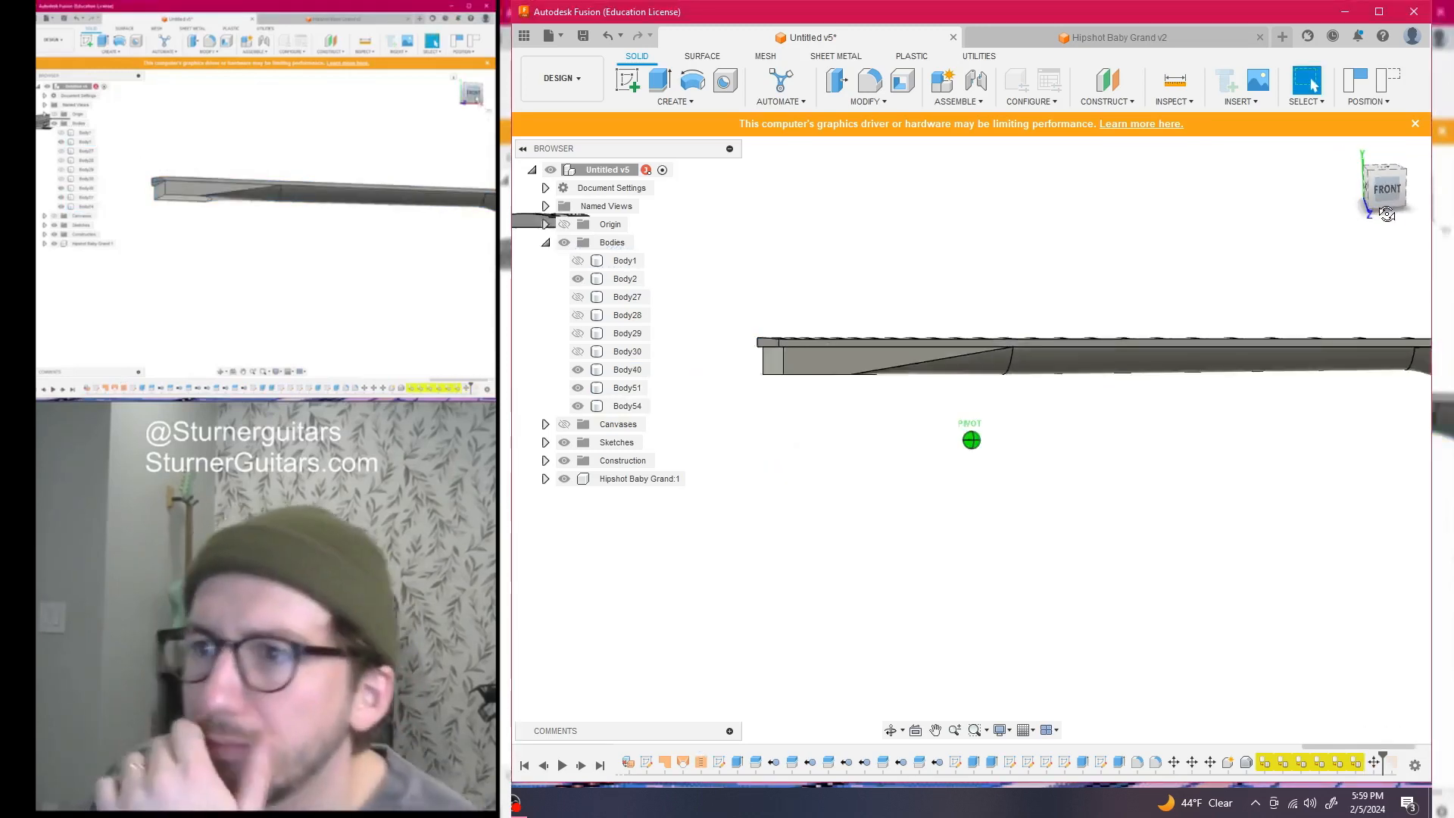
{"action": "left_click", "coordinate": [1383, 176]}
{"action": "middle_click_drag", "start_coordinate": [1032, 412], "coordinate": [1045, 493]}
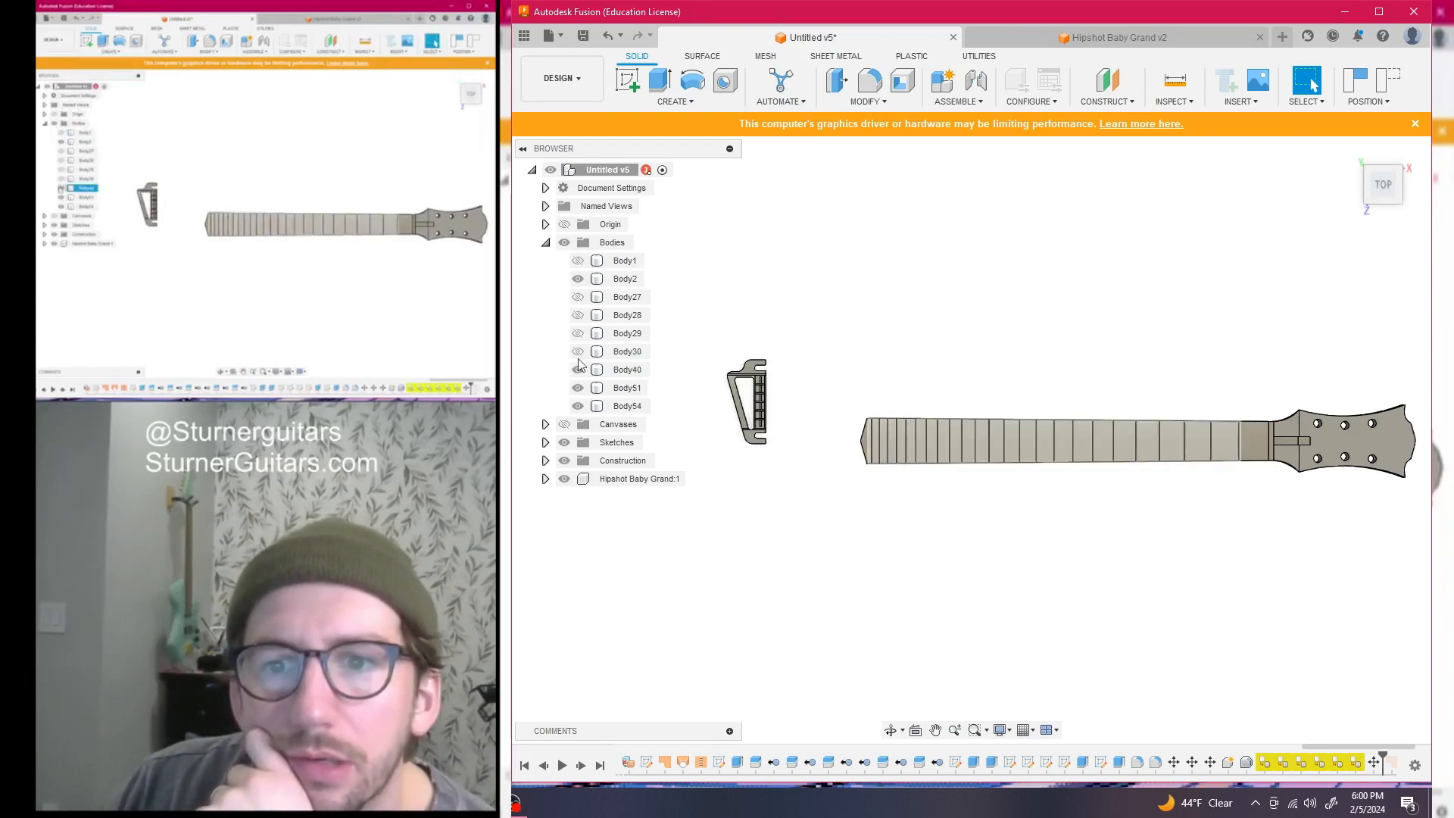
{"action": "left_click", "coordinate": [578, 262]}
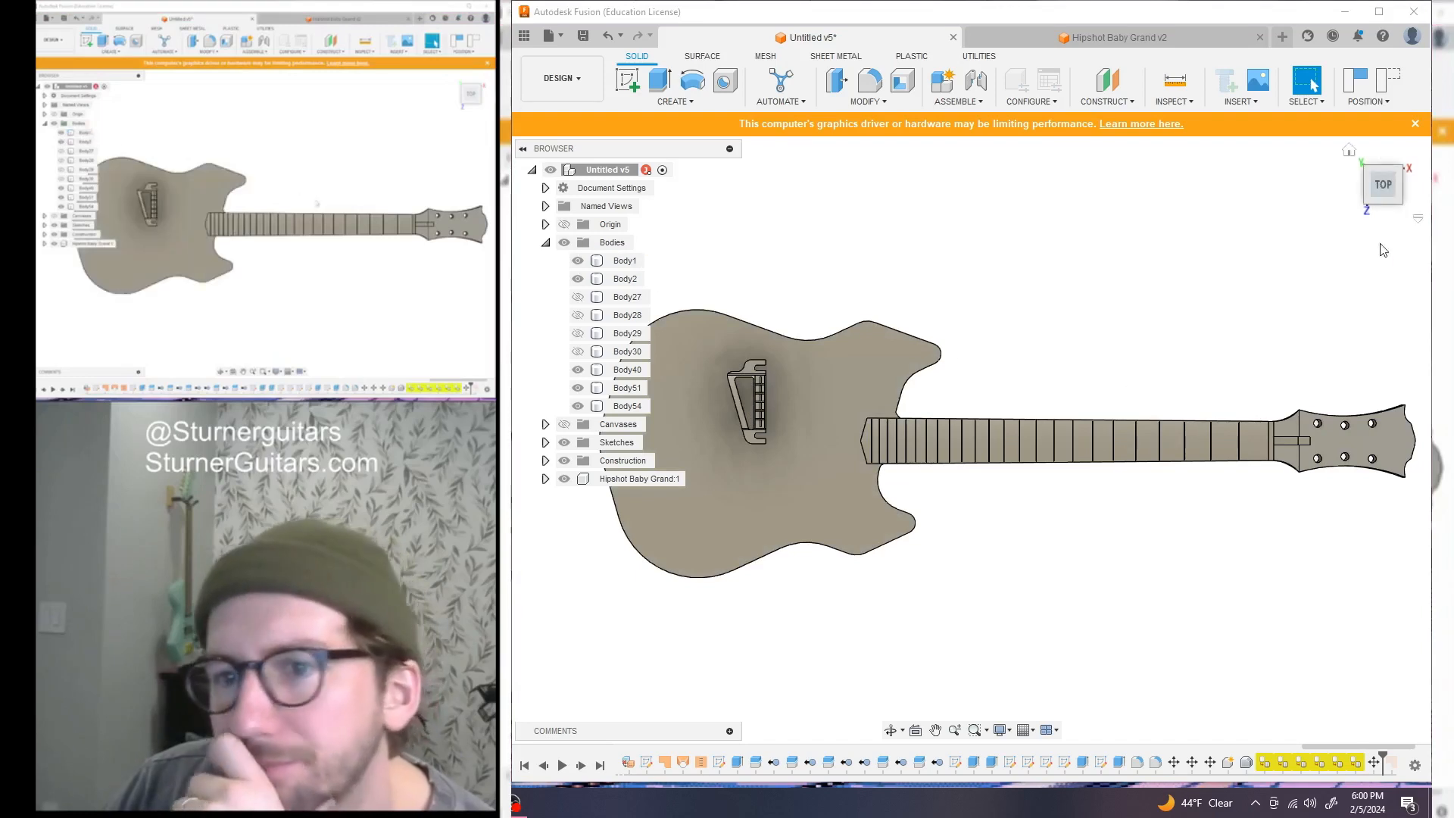
{"action": "left_click", "coordinate": [545, 424]}
{"action": "left_click", "coordinate": [545, 424]}
Show the Scale Length sketch and centre the whole guitar in view
{"action": "left_click", "coordinate": [545, 445]}
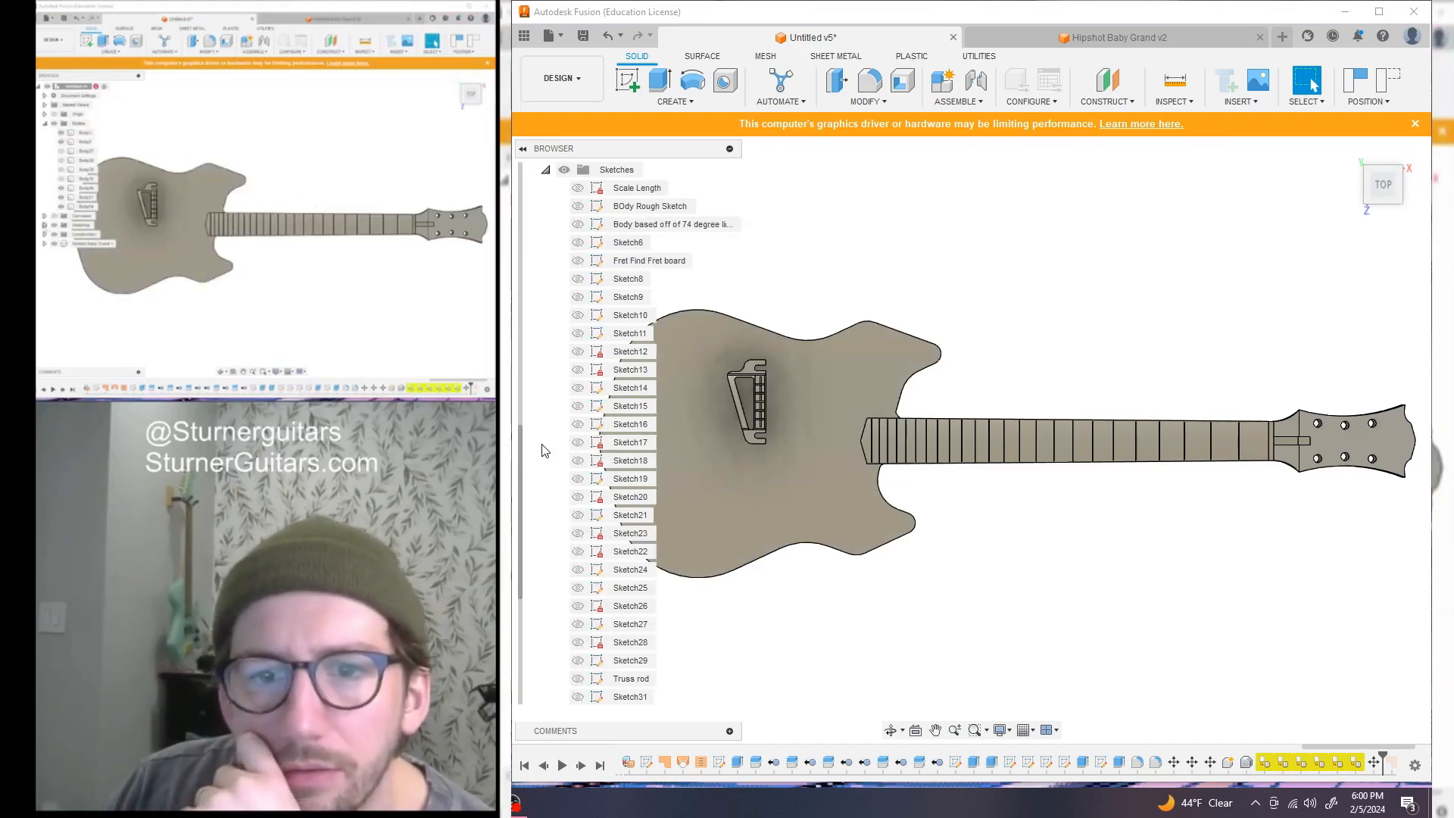
{"action": "scroll", "coordinate": [598, 364], "scroll_direction": "up", "scroll_amount": 2}
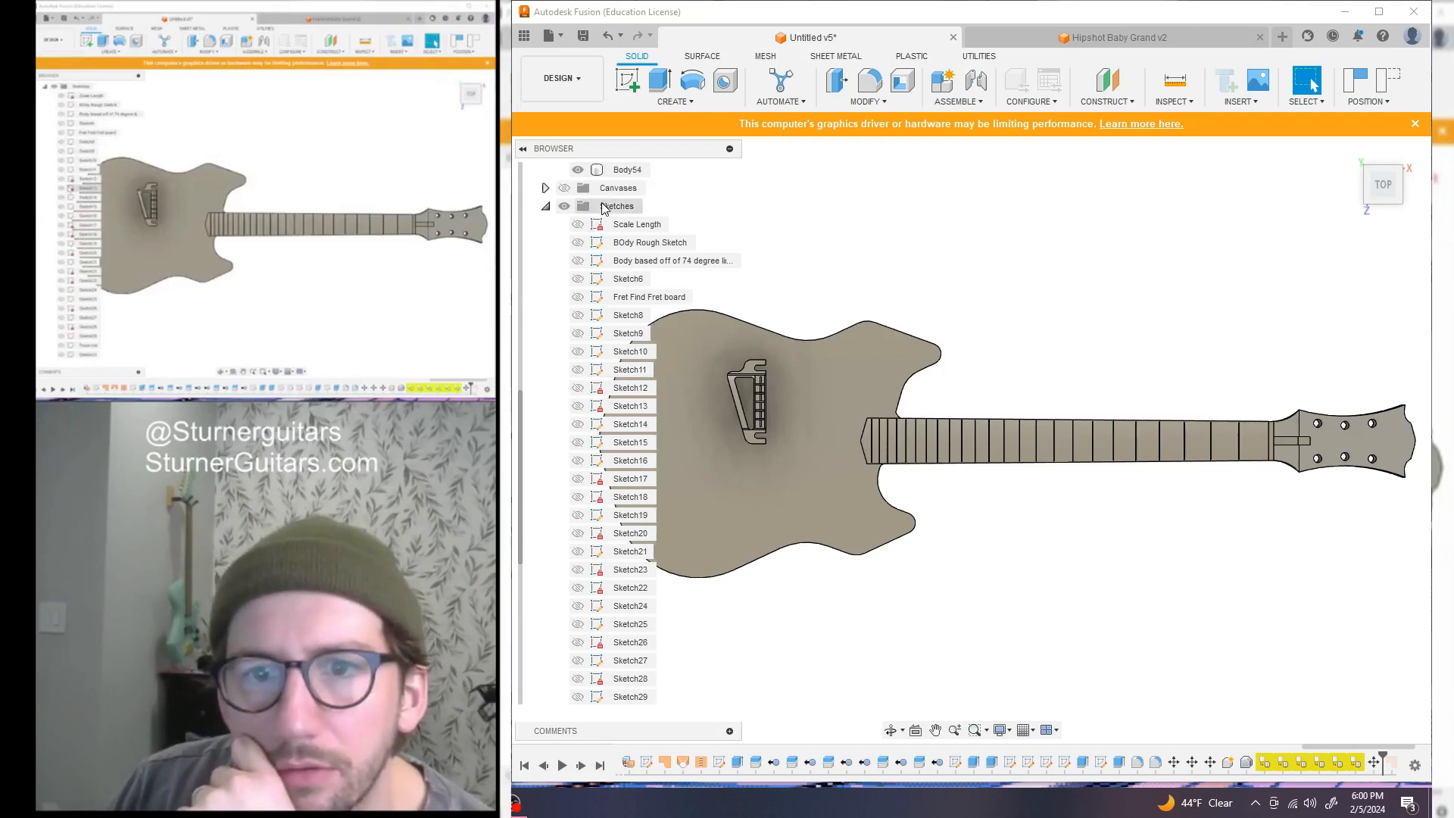
{"action": "left_click", "coordinate": [579, 225]}
{"action": "scroll", "coordinate": [1230, 439], "scroll_direction": "up", "scroll_amount": 5}
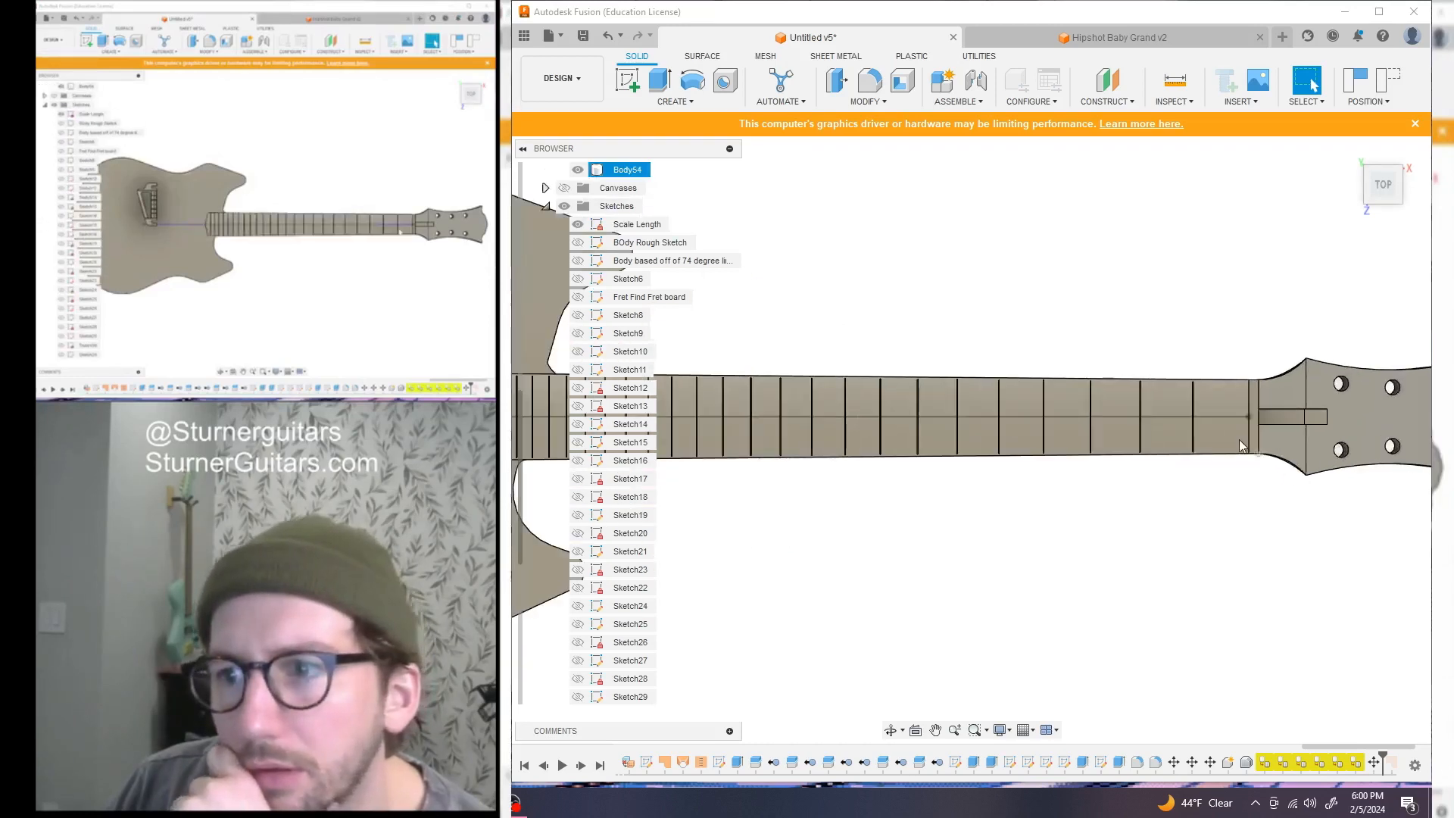
{"action": "scroll", "coordinate": [1212, 469], "scroll_direction": "down", "scroll_amount": 2}
{"action": "scroll", "coordinate": [1128, 557], "scroll_direction": "down", "scroll_amount": 6}
{"action": "middle_click_drag", "start_coordinate": [1093, 558], "coordinate": [1343, 464]}
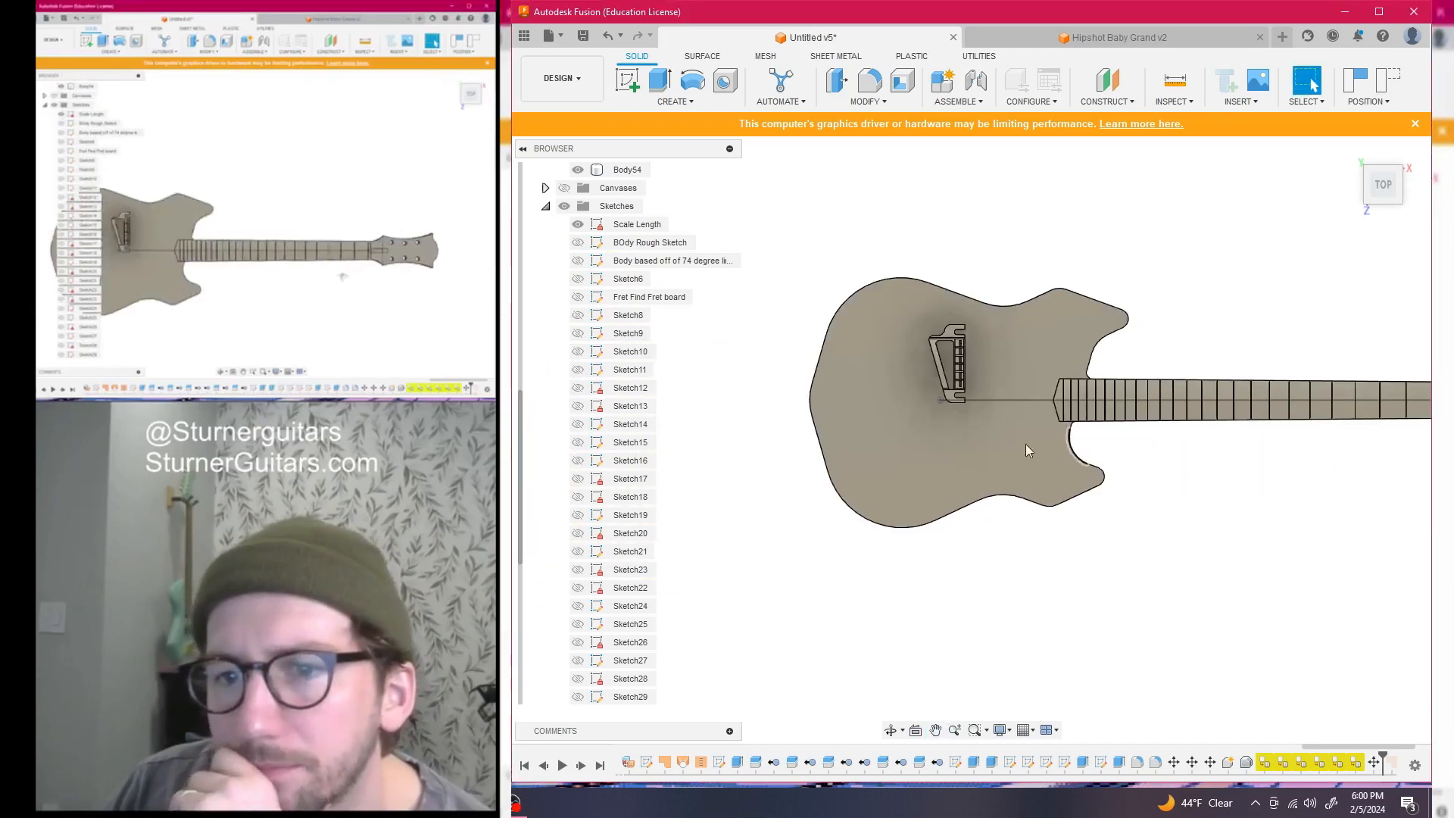
{"action": "scroll", "coordinate": [1129, 471], "scroll_direction": "down", "scroll_amount": 1}
{"action": "middle_click_drag", "start_coordinate": [1132, 472], "coordinate": [983, 437]}
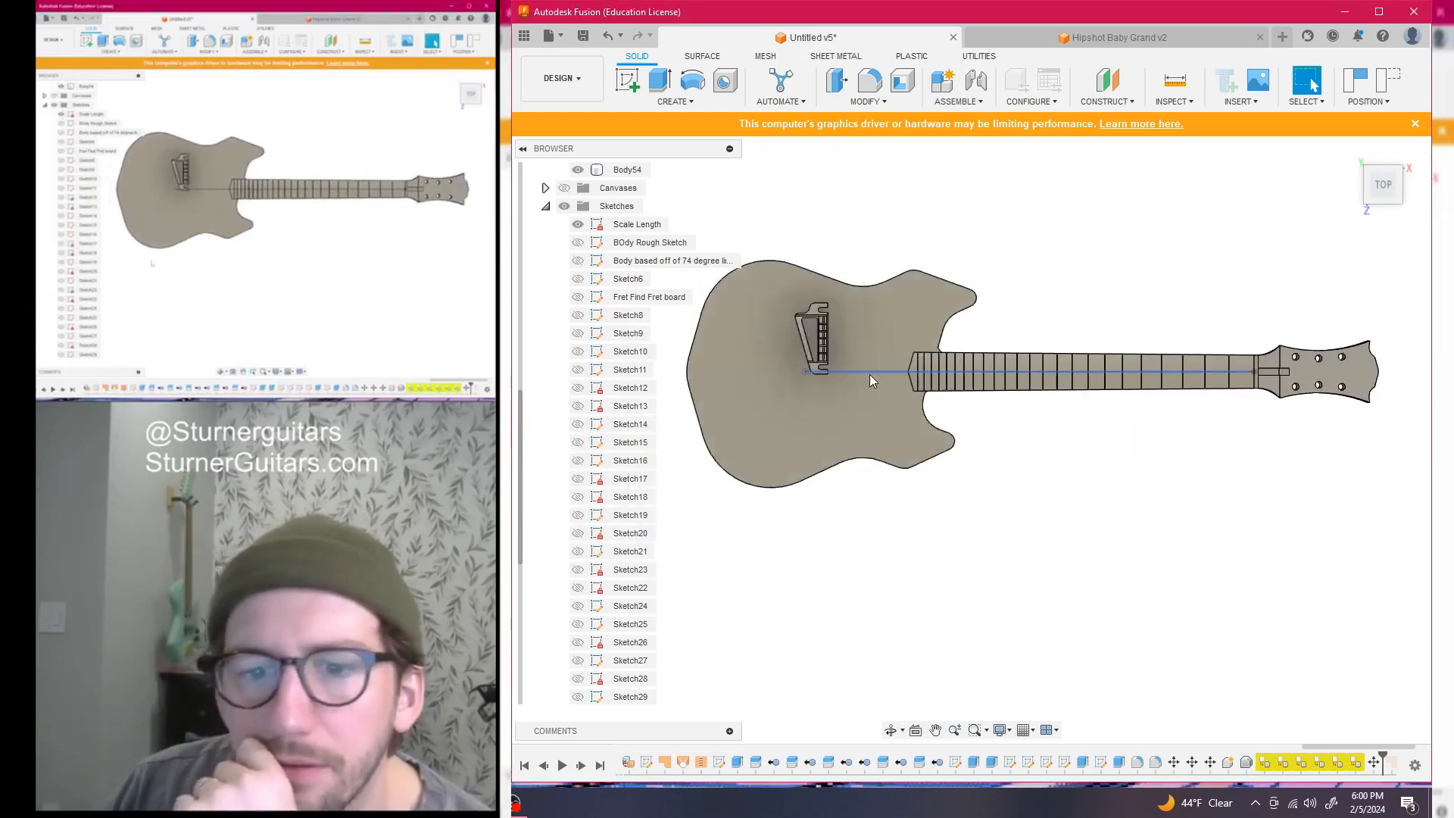
{"action": "left_click", "coordinate": [627, 80]}
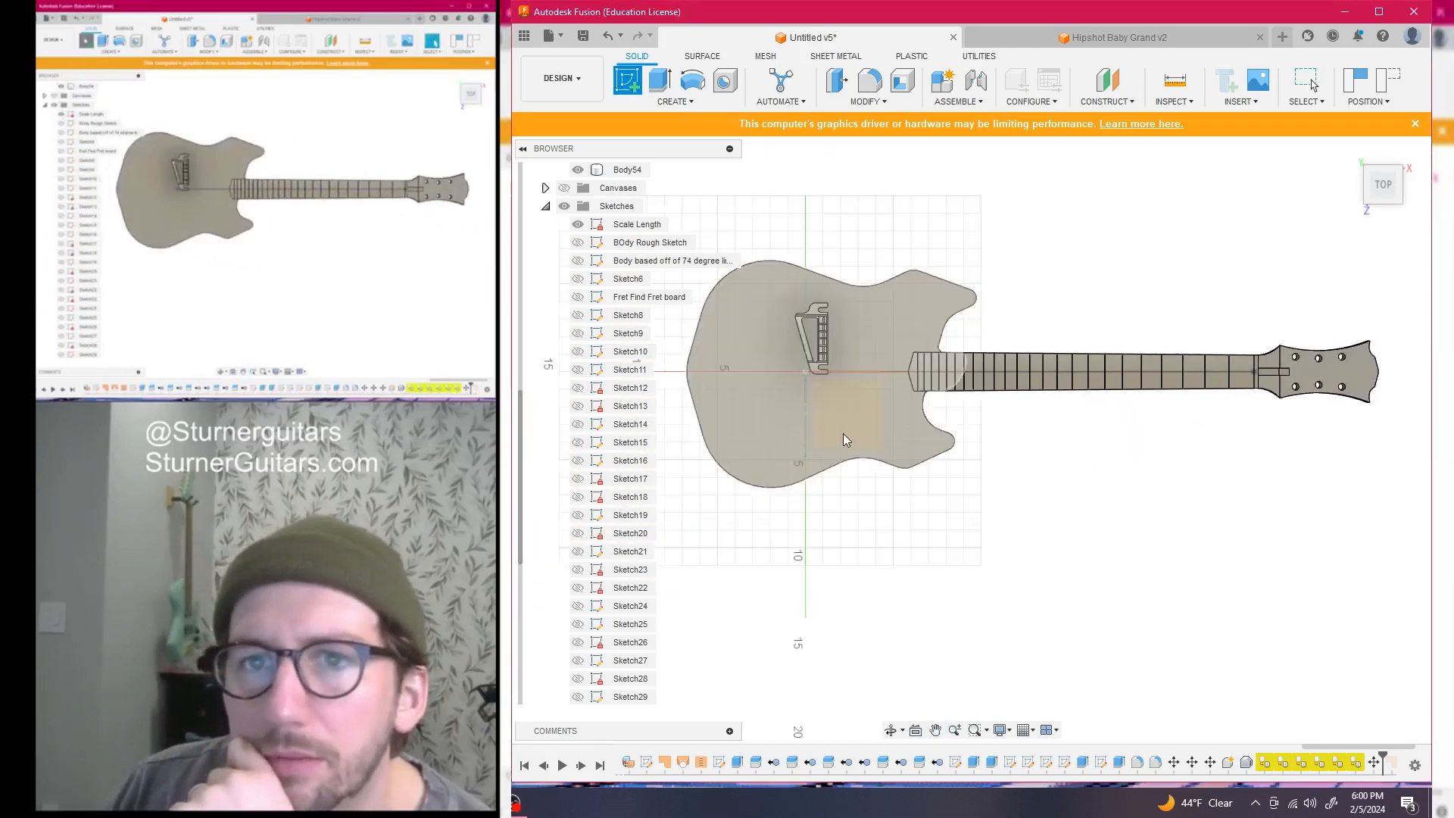
{"action": "left_click", "coordinate": [860, 422]}
{"action": "left_click", "coordinate": [1089, 430]}
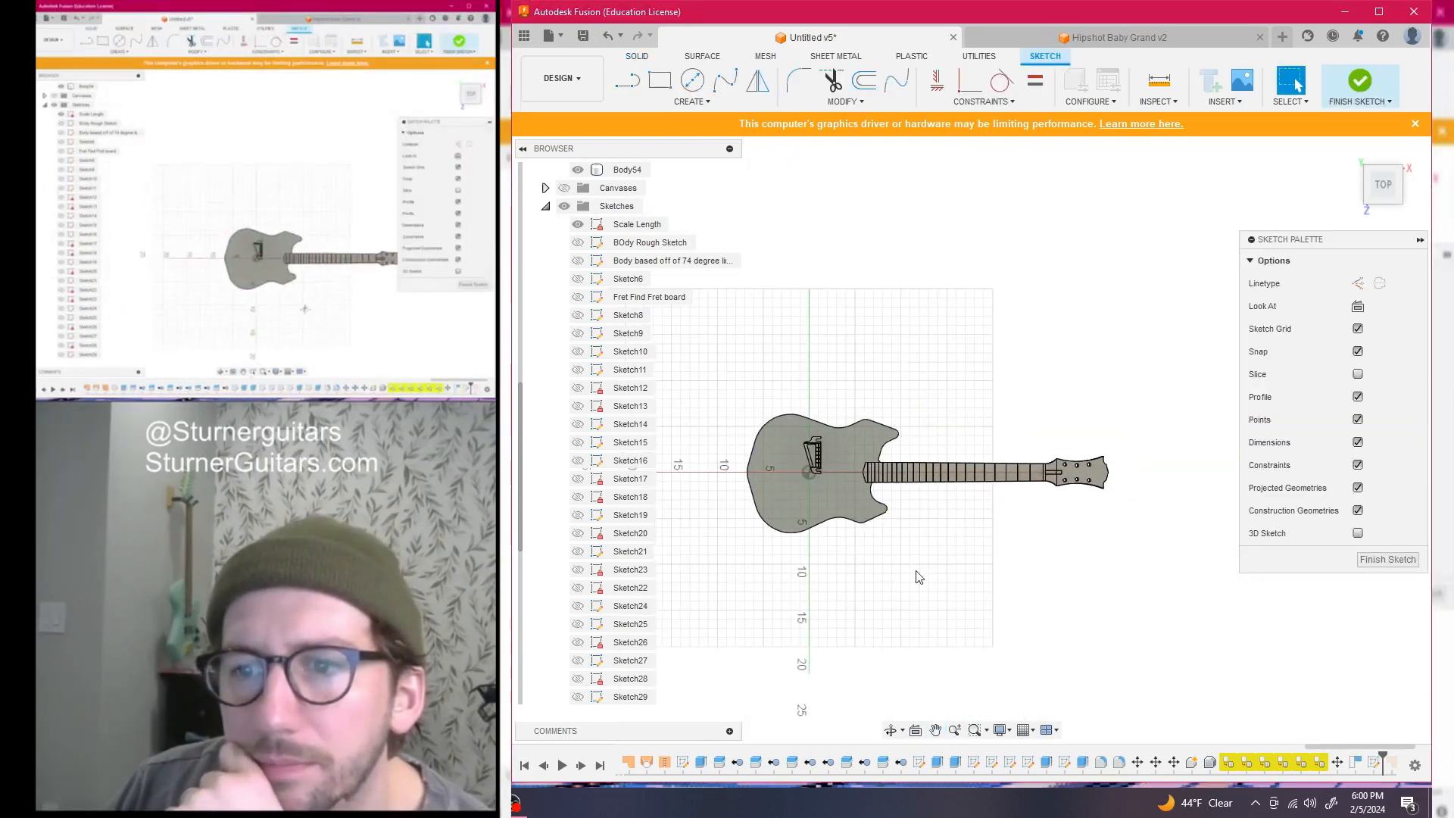
{"action": "scroll", "coordinate": [1022, 521], "scroll_direction": "up", "scroll_amount": 10}
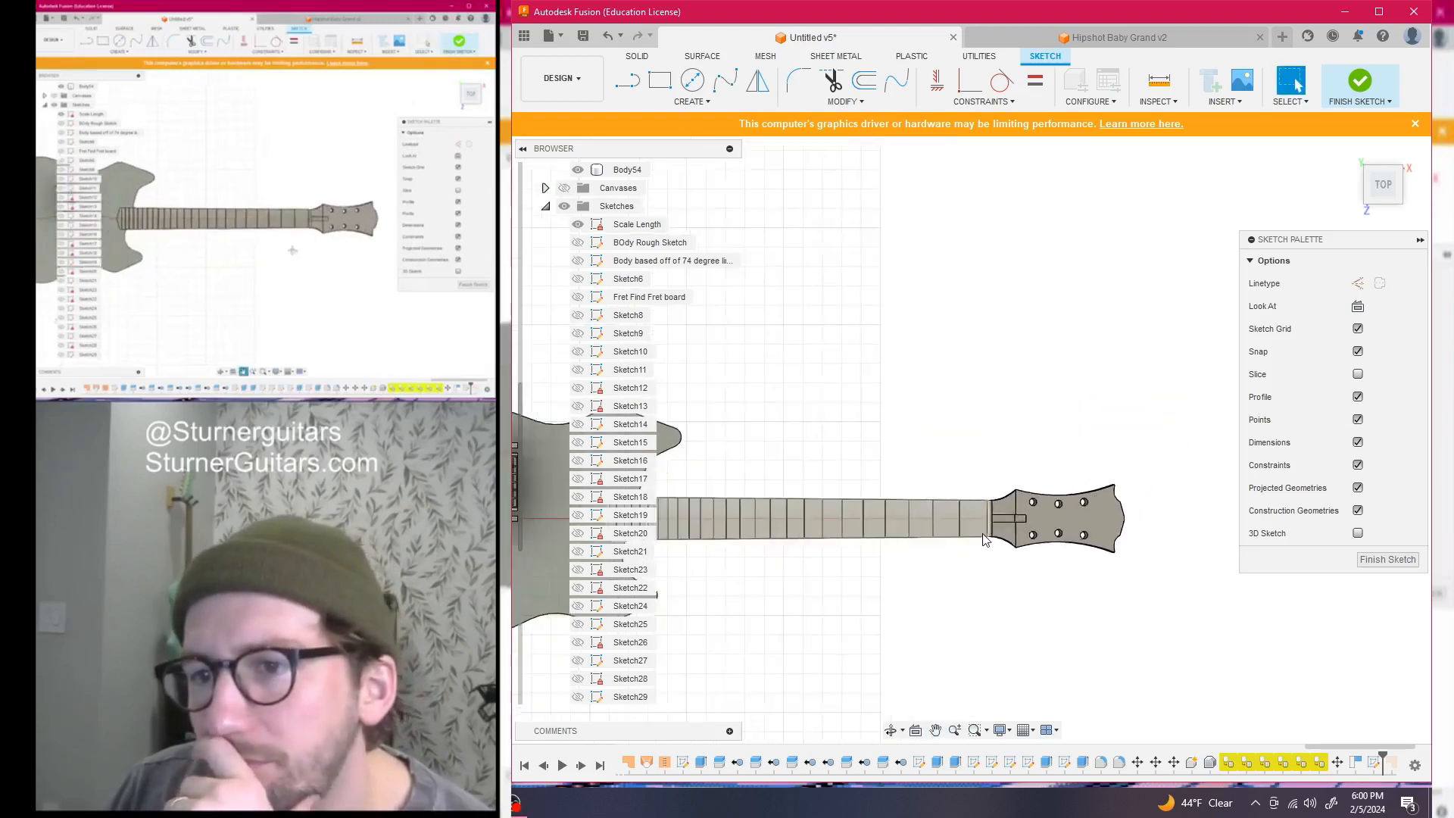
{"action": "scroll", "coordinate": [993, 447], "scroll_direction": "up", "scroll_amount": 2}
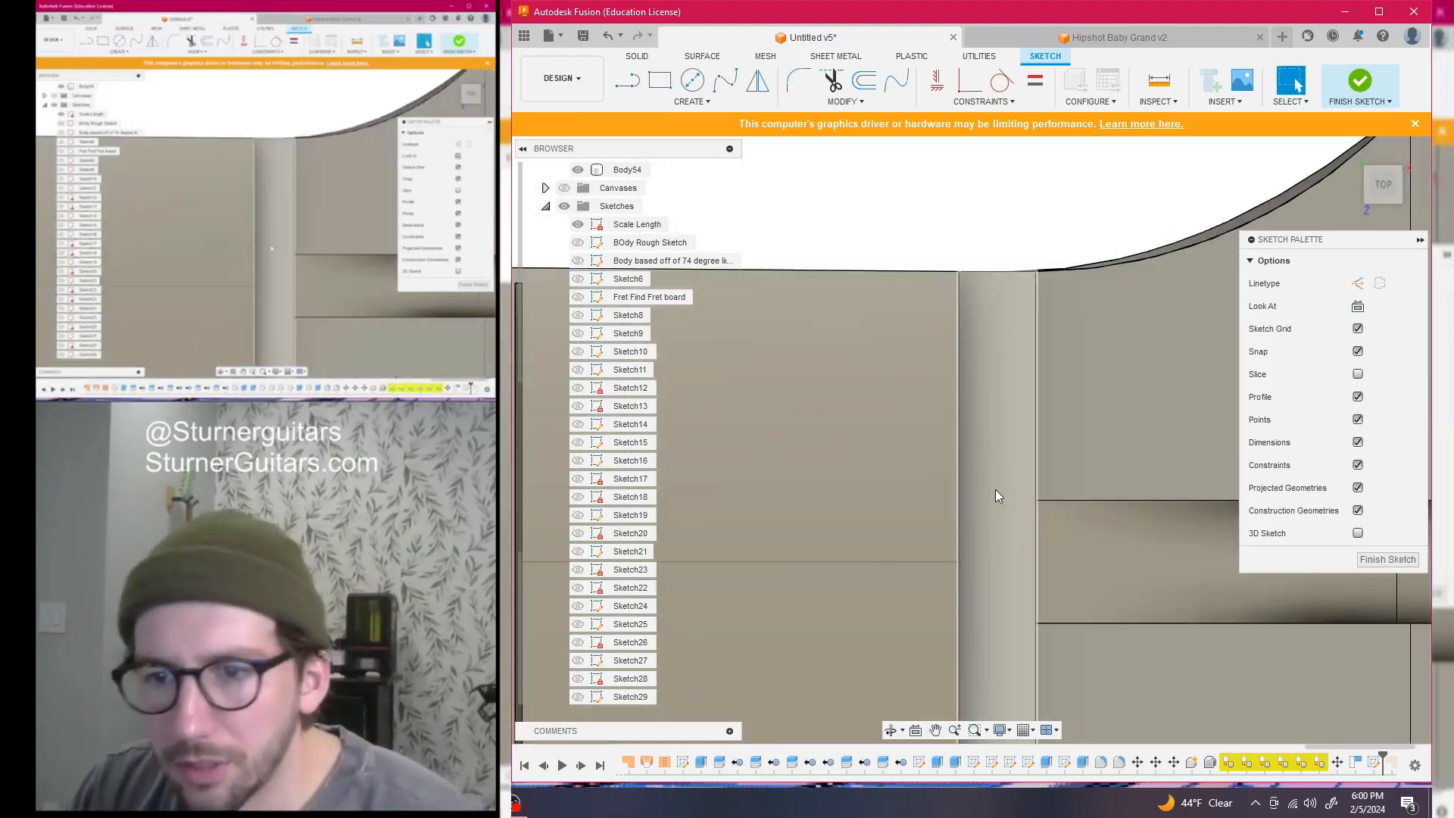
{"action": "key", "text": "p"}
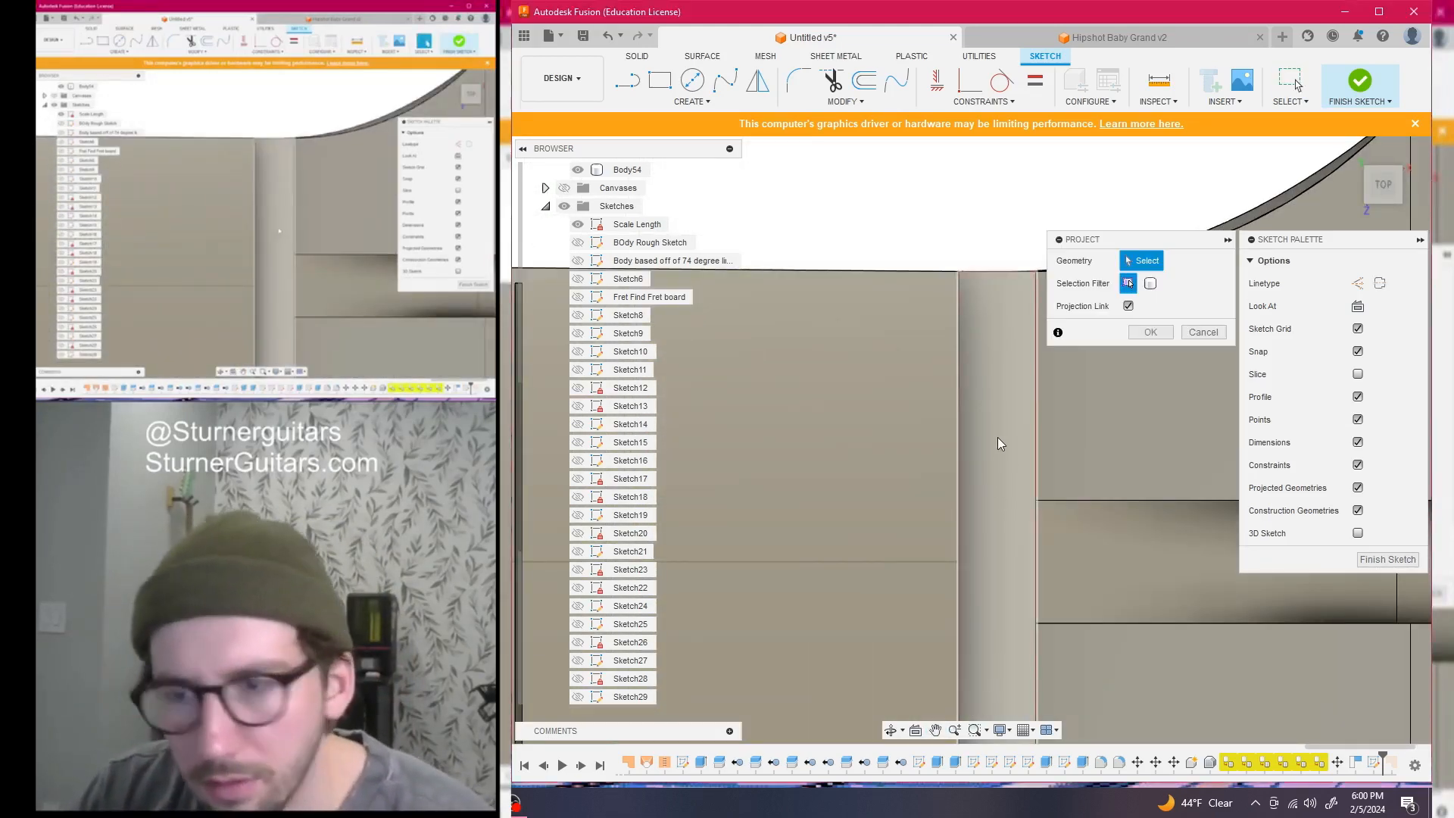
{"action": "left_click", "coordinate": [997, 438]}
{"action": "left_click", "coordinate": [1150, 332]}
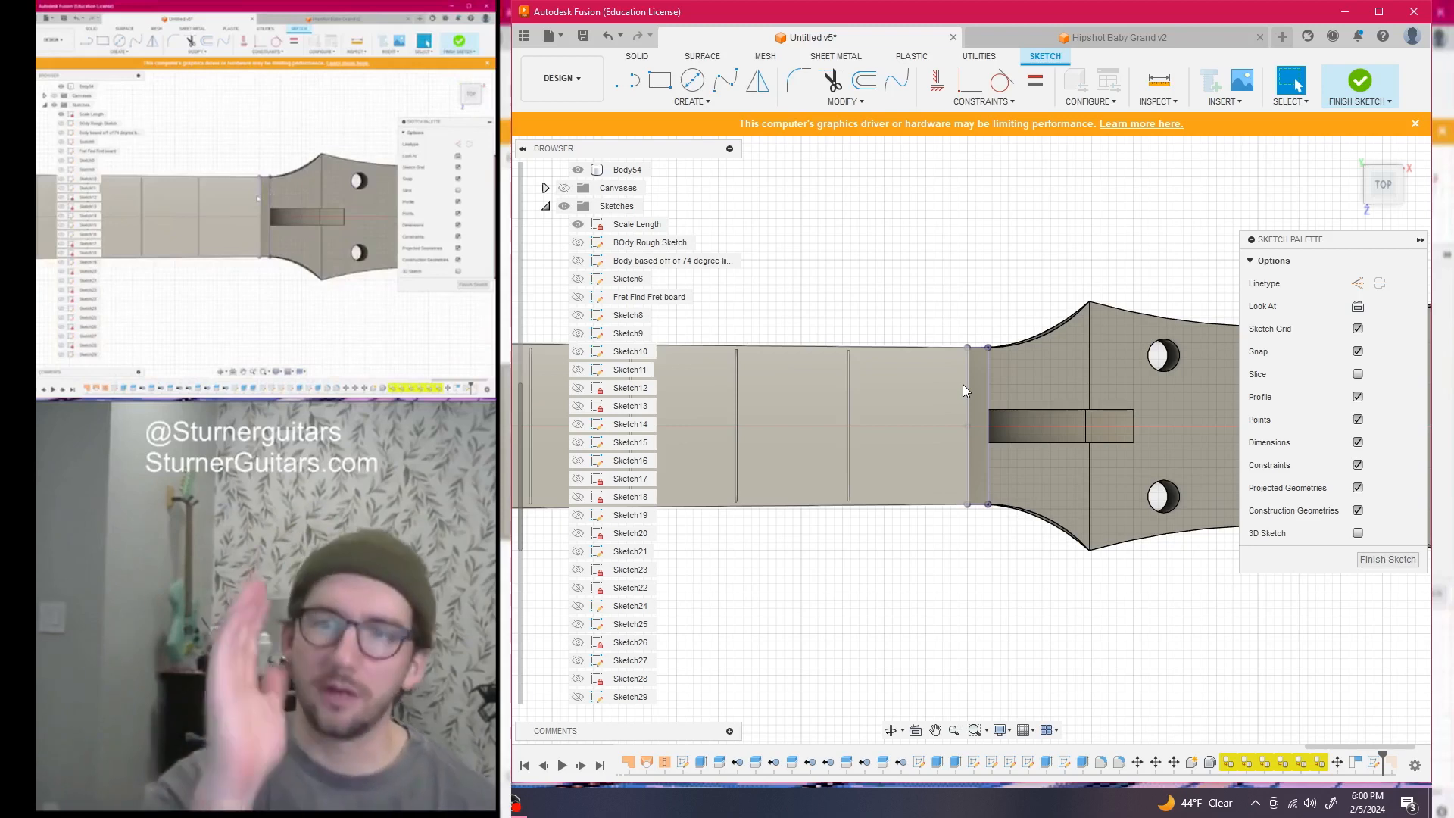
{"action": "scroll", "coordinate": [922, 569], "scroll_direction": "down", "scroll_amount": 6}
{"action": "mouse_move", "coordinate": [985, 598]}
{"action": "middle_mouse_down"}
{"action": "mouse_move", "coordinate": [1065, 609]}
{"action": "mouse_move", "coordinate": [1262, 576]}
{"action": "middle_mouse_up"}
{"action": "scroll", "coordinate": [999, 633], "scroll_direction": "down", "scroll_amount": 4}
{"action": "mouse_move", "coordinate": [1000, 630]}
{"action": "middle_mouse_down"}
{"action": "mouse_move", "coordinate": [998, 564]}
{"action": "mouse_move", "coordinate": [946, 602]}
{"action": "mouse_move", "coordinate": [960, 605]}
{"action": "middle_mouse_up"}
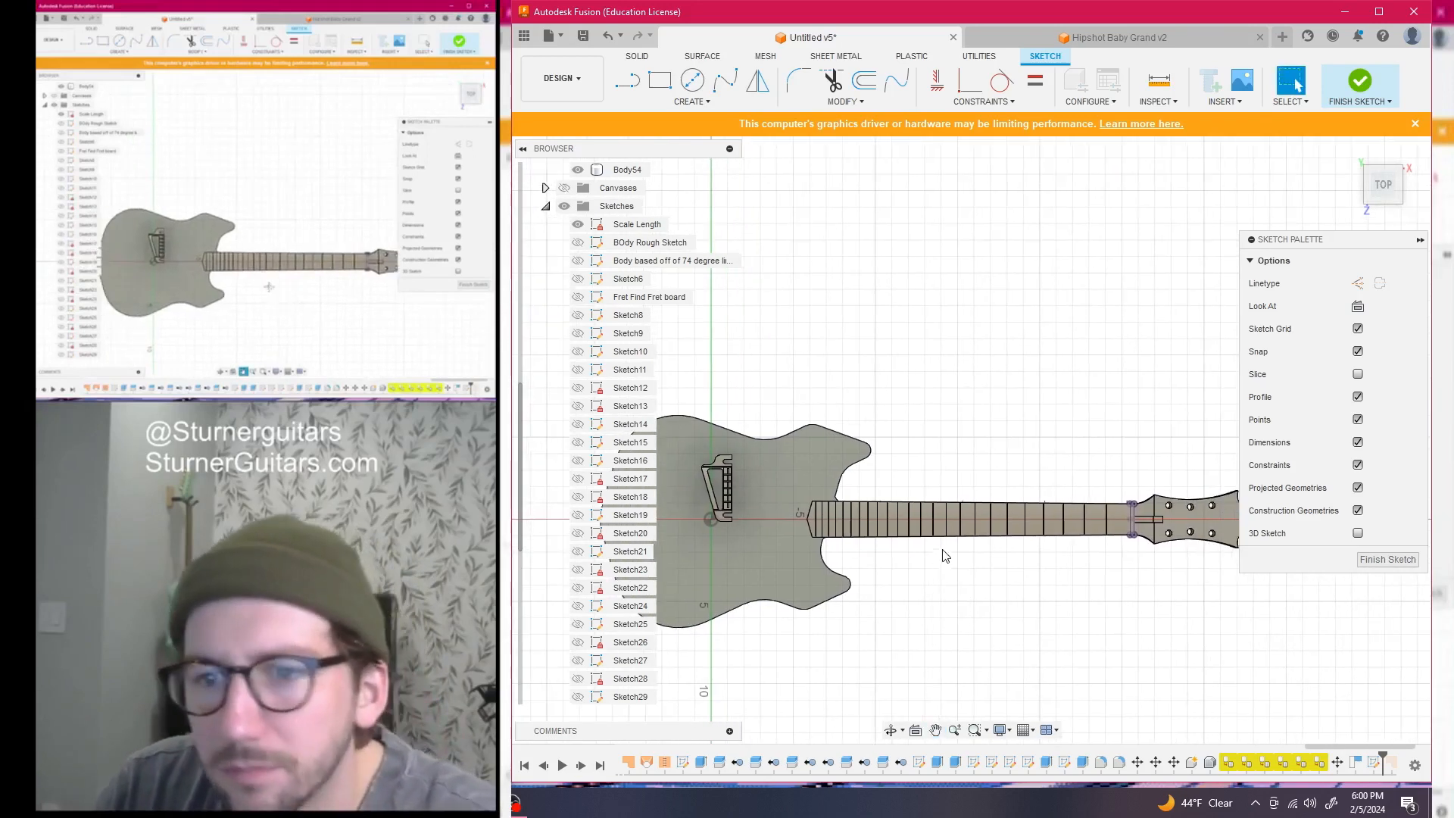
{"action": "scroll", "coordinate": [850, 512], "scroll_direction": "up", "scroll_amount": 10}
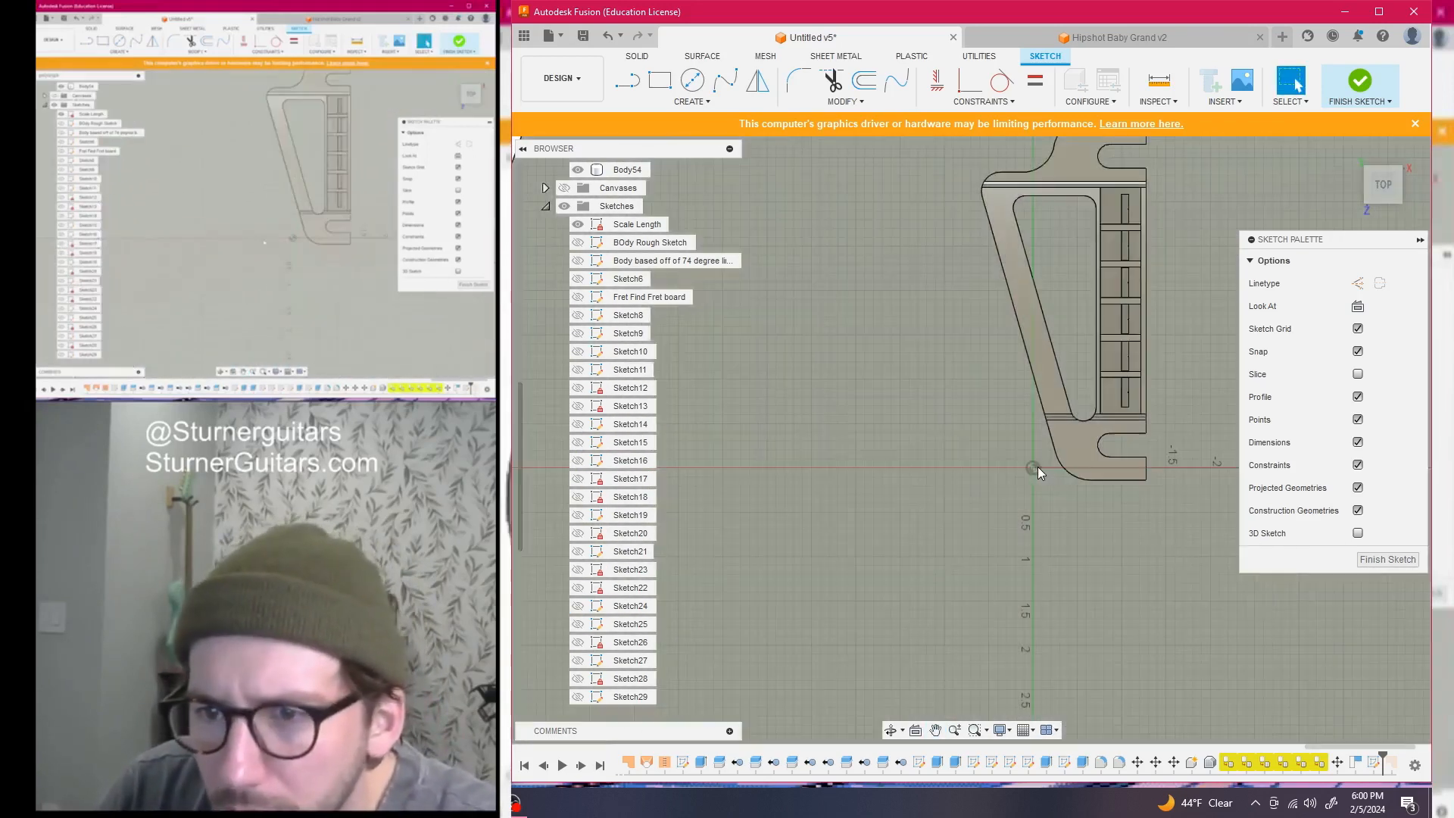
{"action": "middle_click_drag", "start_coordinate": [1029, 467], "coordinate": [824, 468]}
{"action": "scroll", "coordinate": [823, 468], "scroll_direction": "down", "scroll_amount": 3}
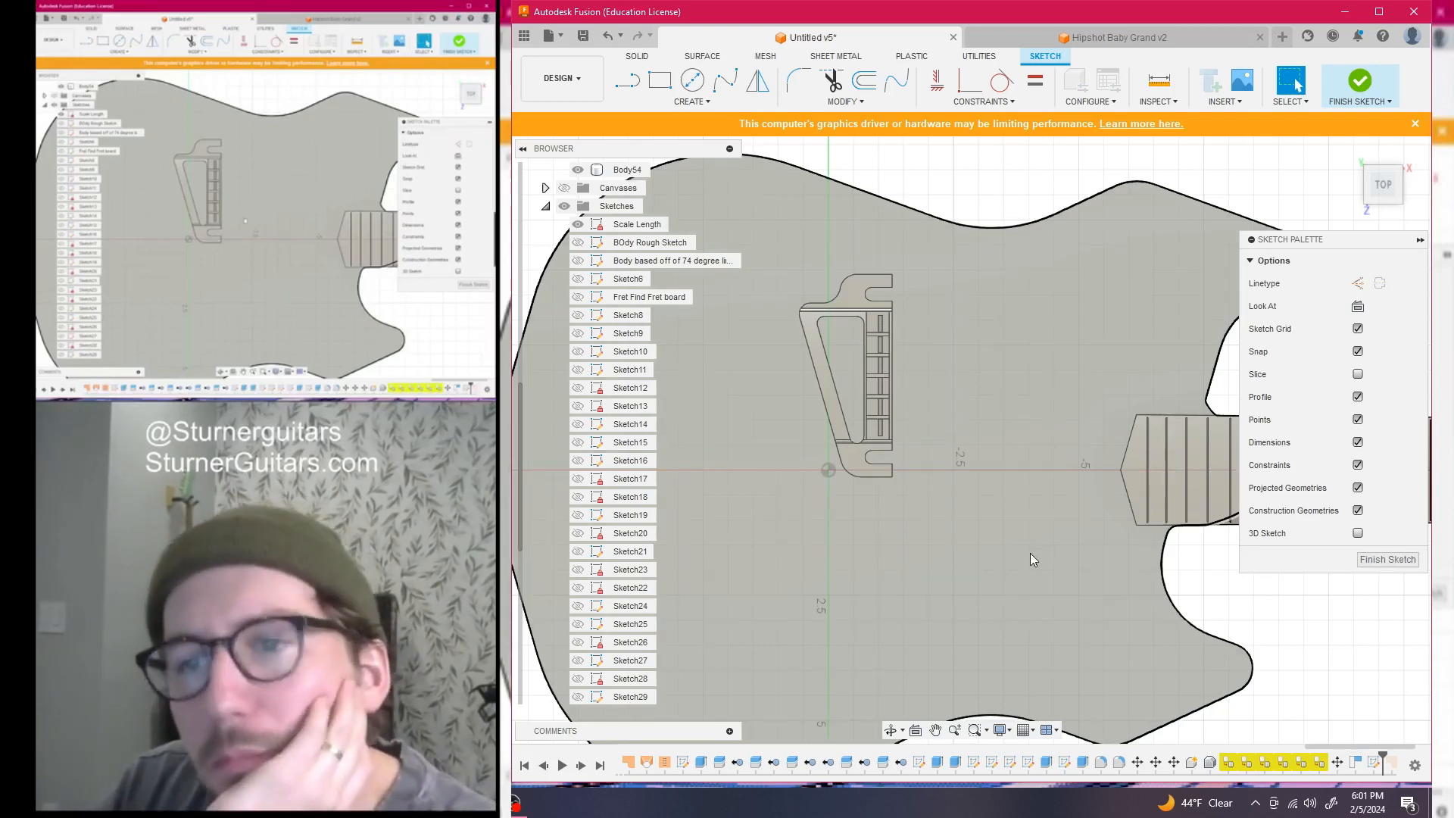
{"action": "scroll", "coordinate": [1031, 554], "scroll_direction": "down", "scroll_amount": 6}
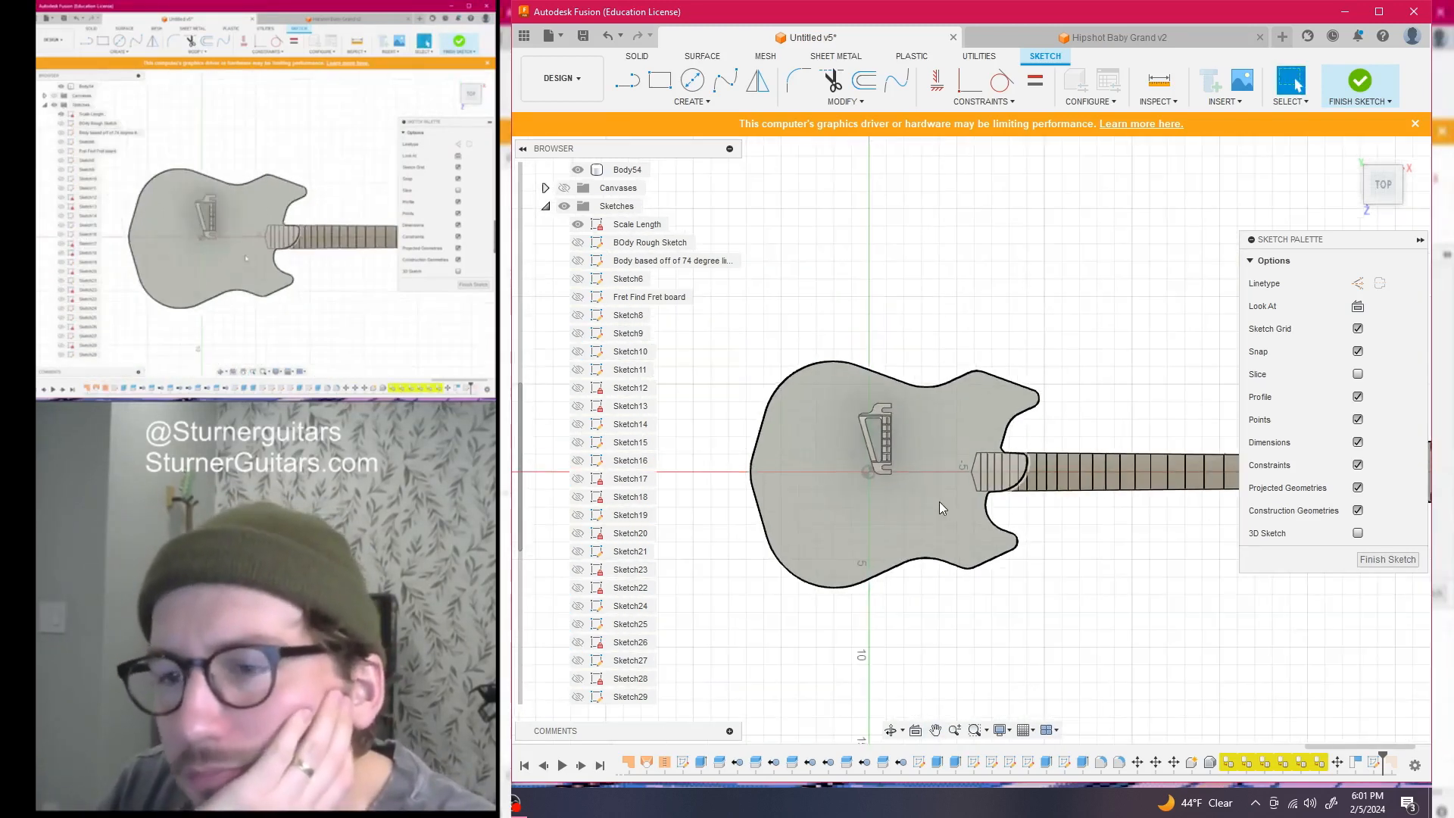
{"action": "scroll", "coordinate": [924, 502], "scroll_direction": "down", "scroll_amount": 1}
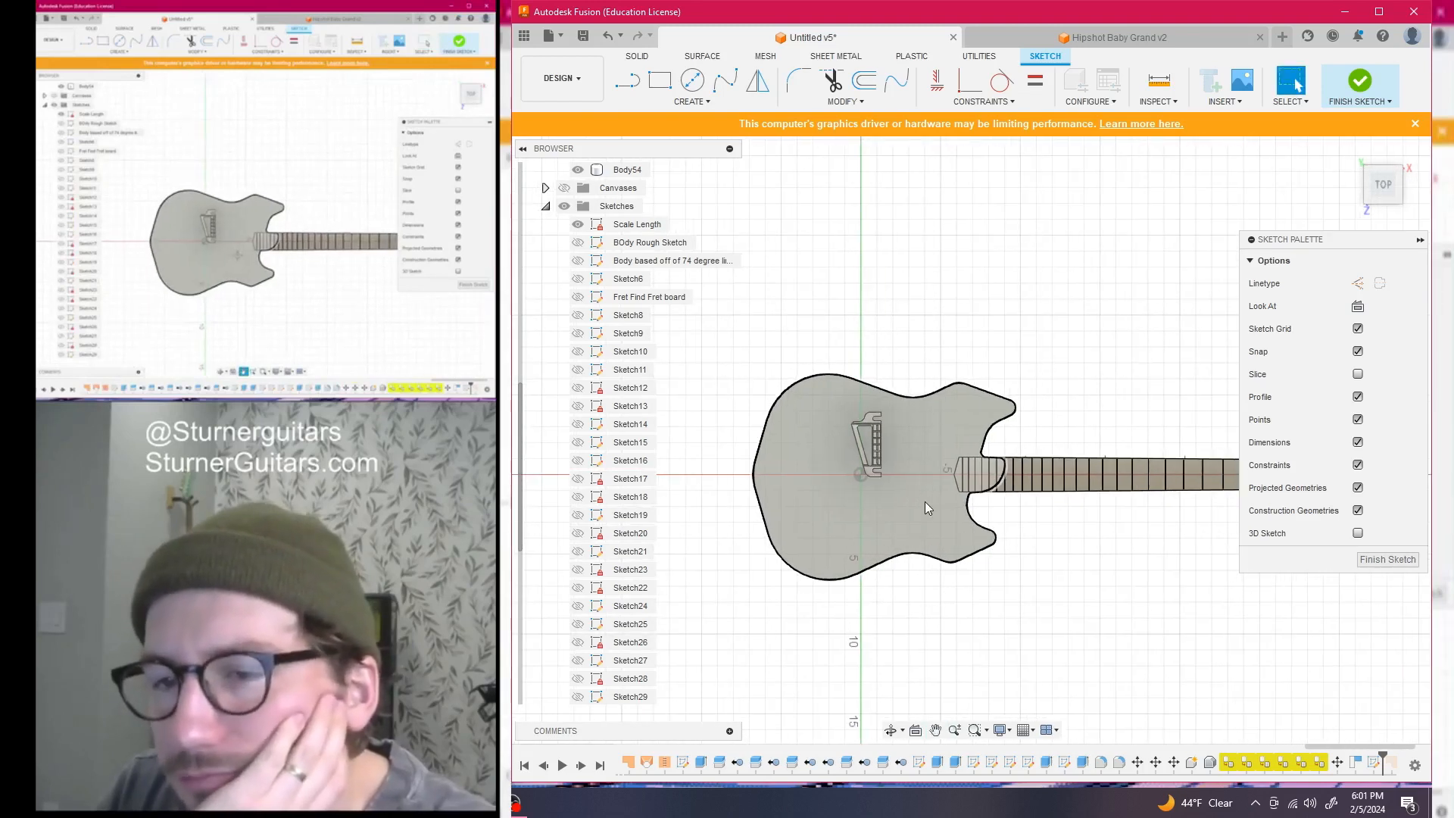
{"action": "scroll", "coordinate": [925, 475], "scroll_direction": "up", "scroll_amount": 2}
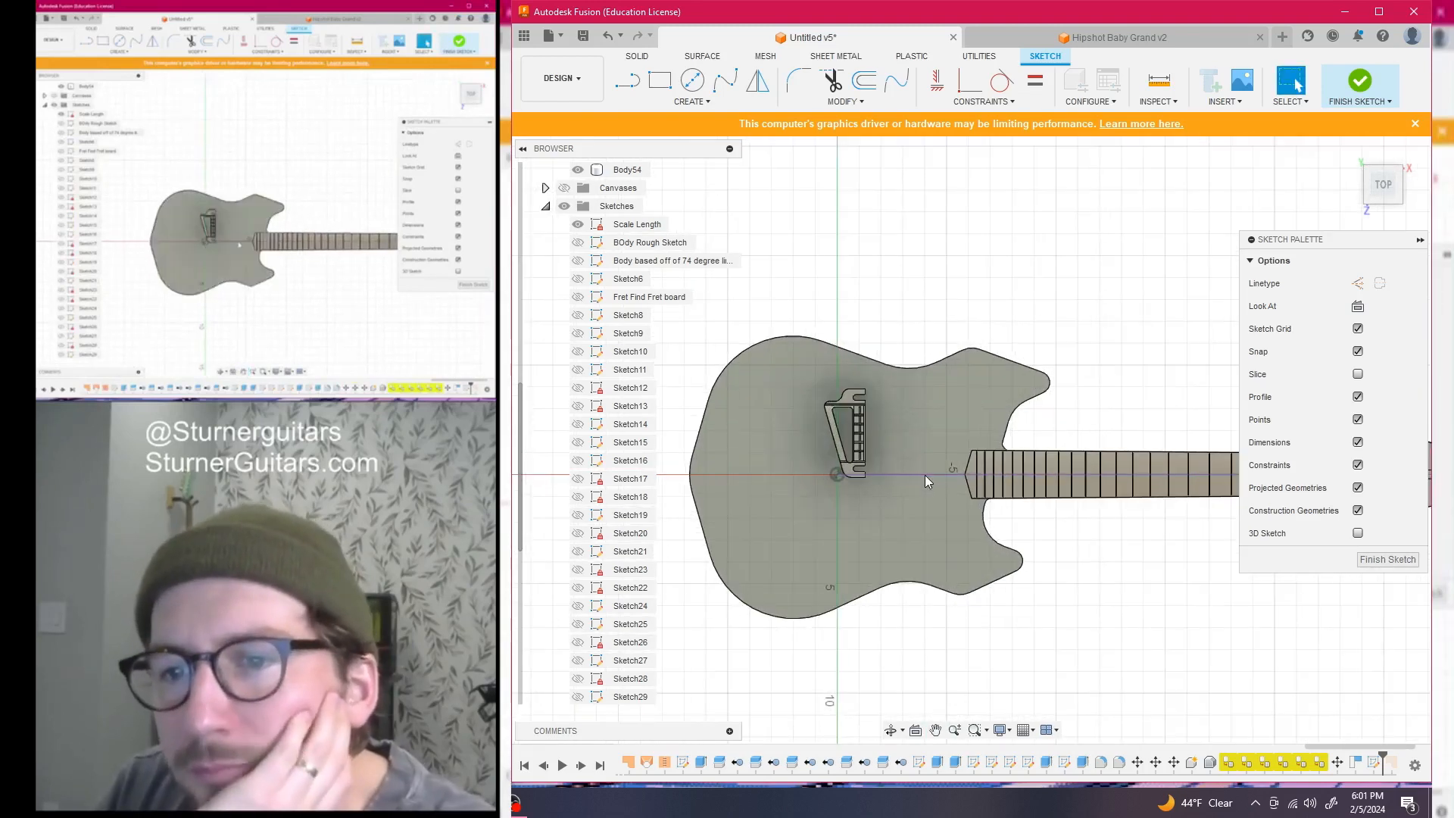
{"action": "middle_click_drag", "start_coordinate": [925, 474], "coordinate": [969, 486]}
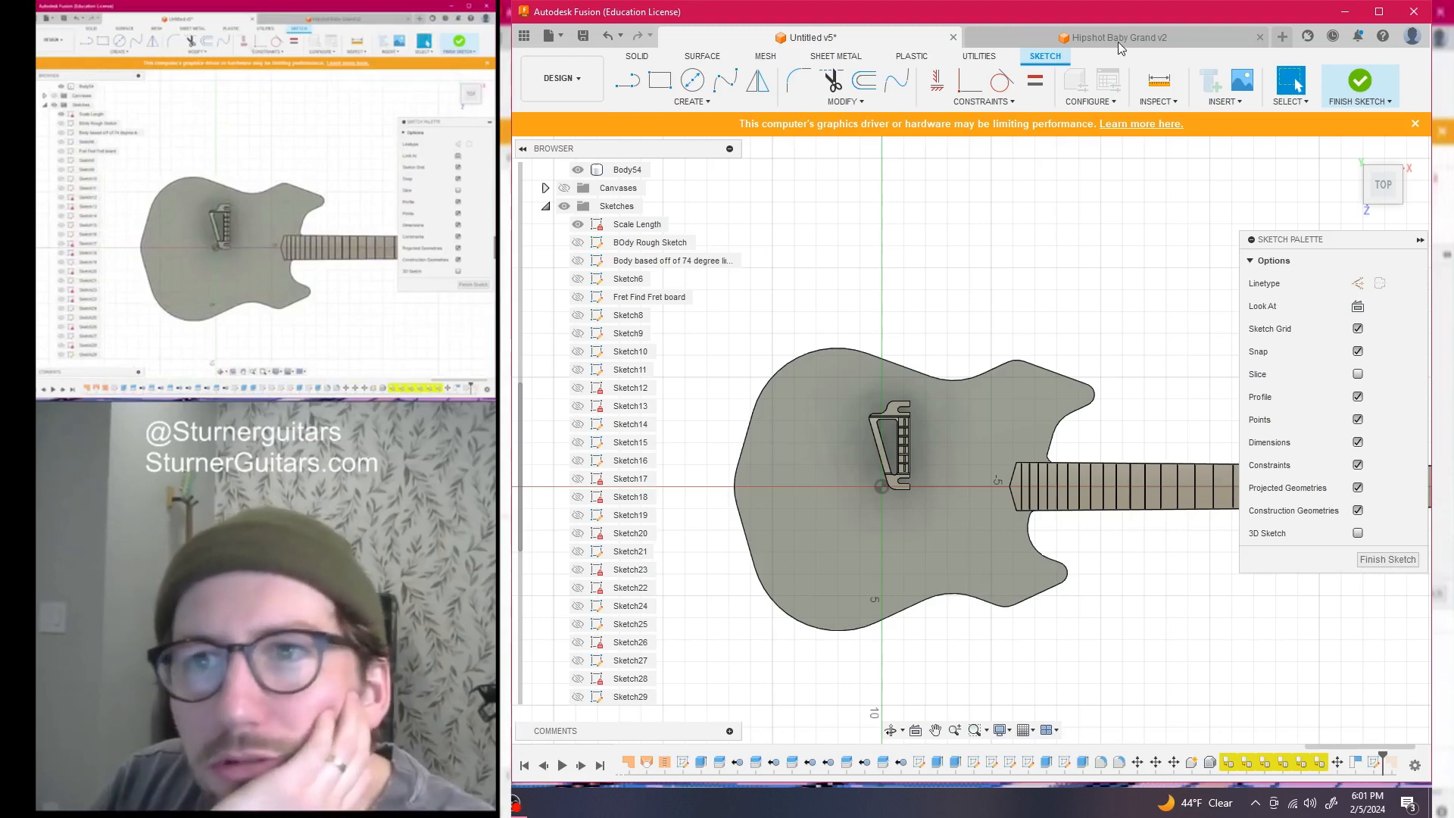
In Hipshot Baby Grand v2, hide the sketches, show the dimensioned drawing canvas, and view it from the top
{"action": "left_click", "coordinate": [1119, 38]}
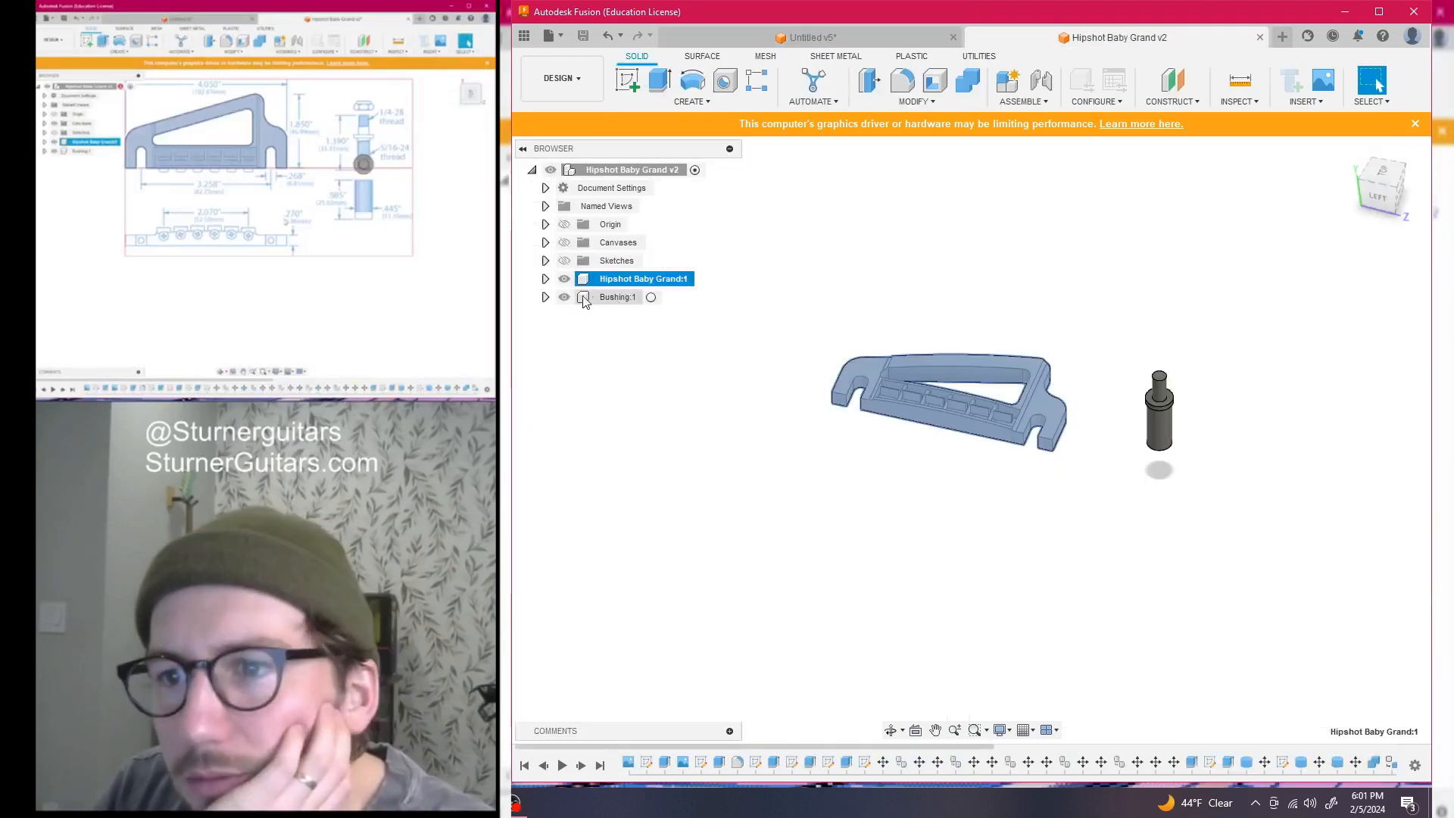
{"action": "left_click", "coordinate": [564, 261]}
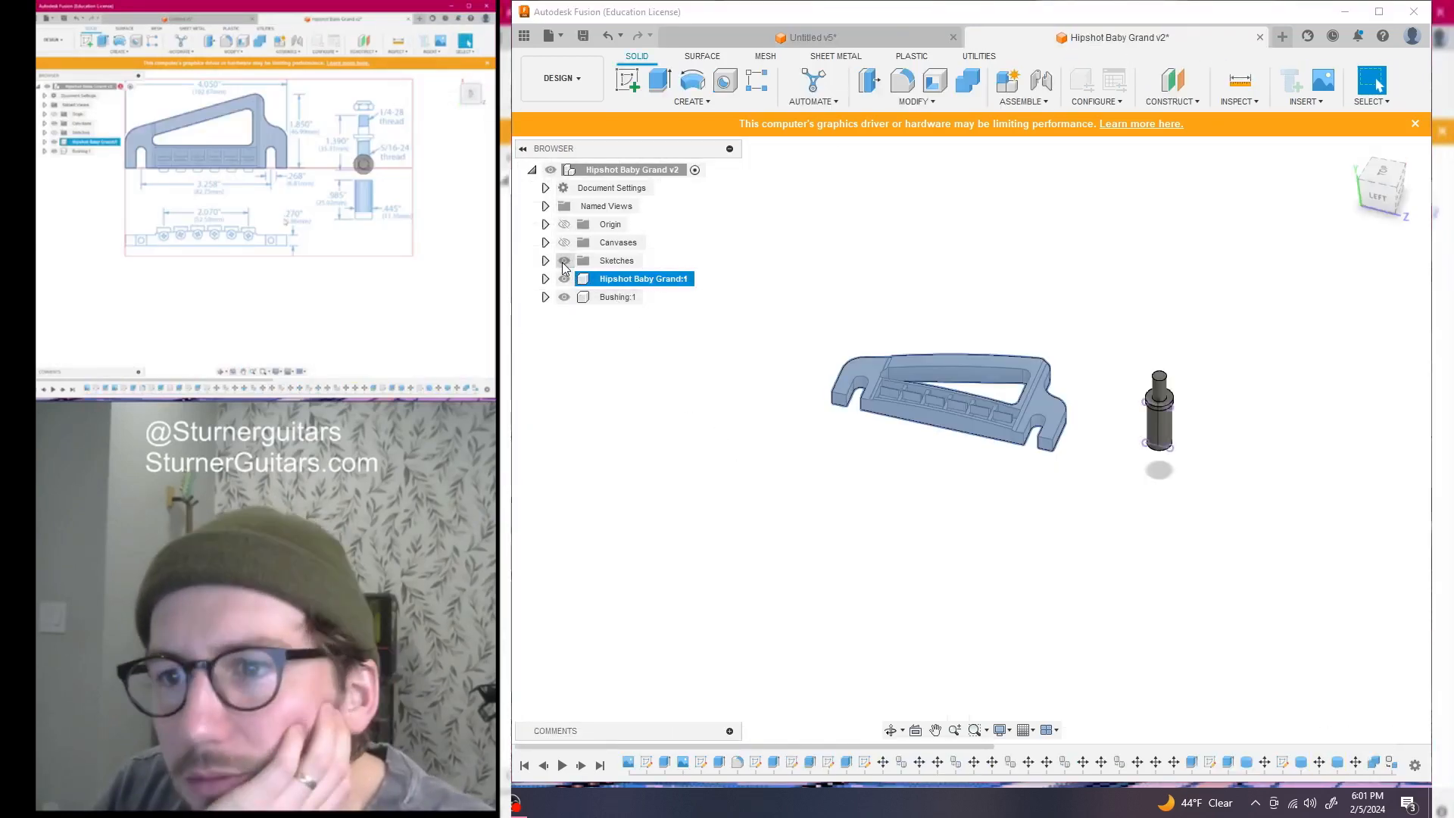
{"action": "left_click", "coordinate": [564, 260]}
{"action": "left_click", "coordinate": [564, 242]}
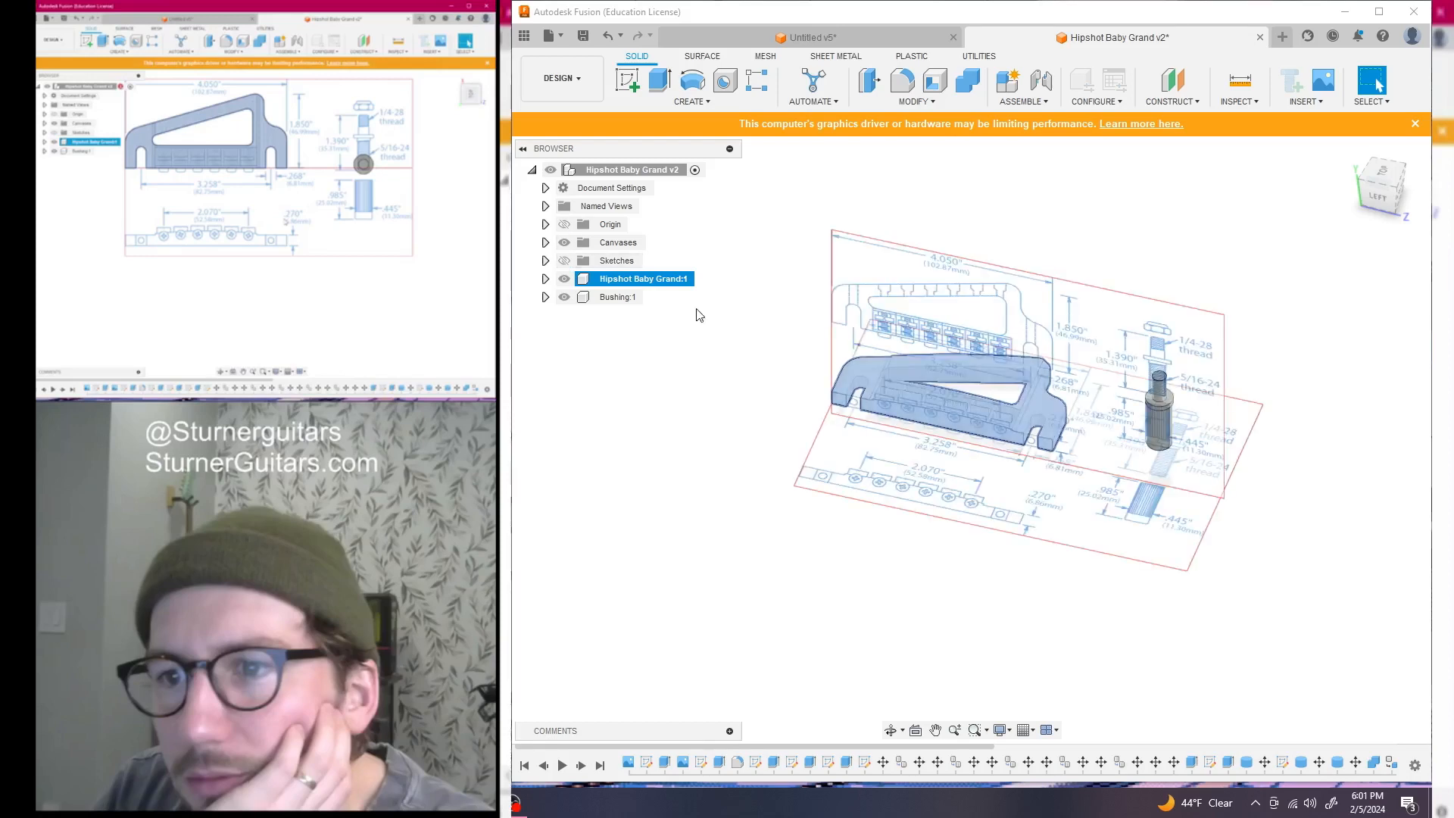
{"action": "left_click", "coordinate": [1384, 172]}
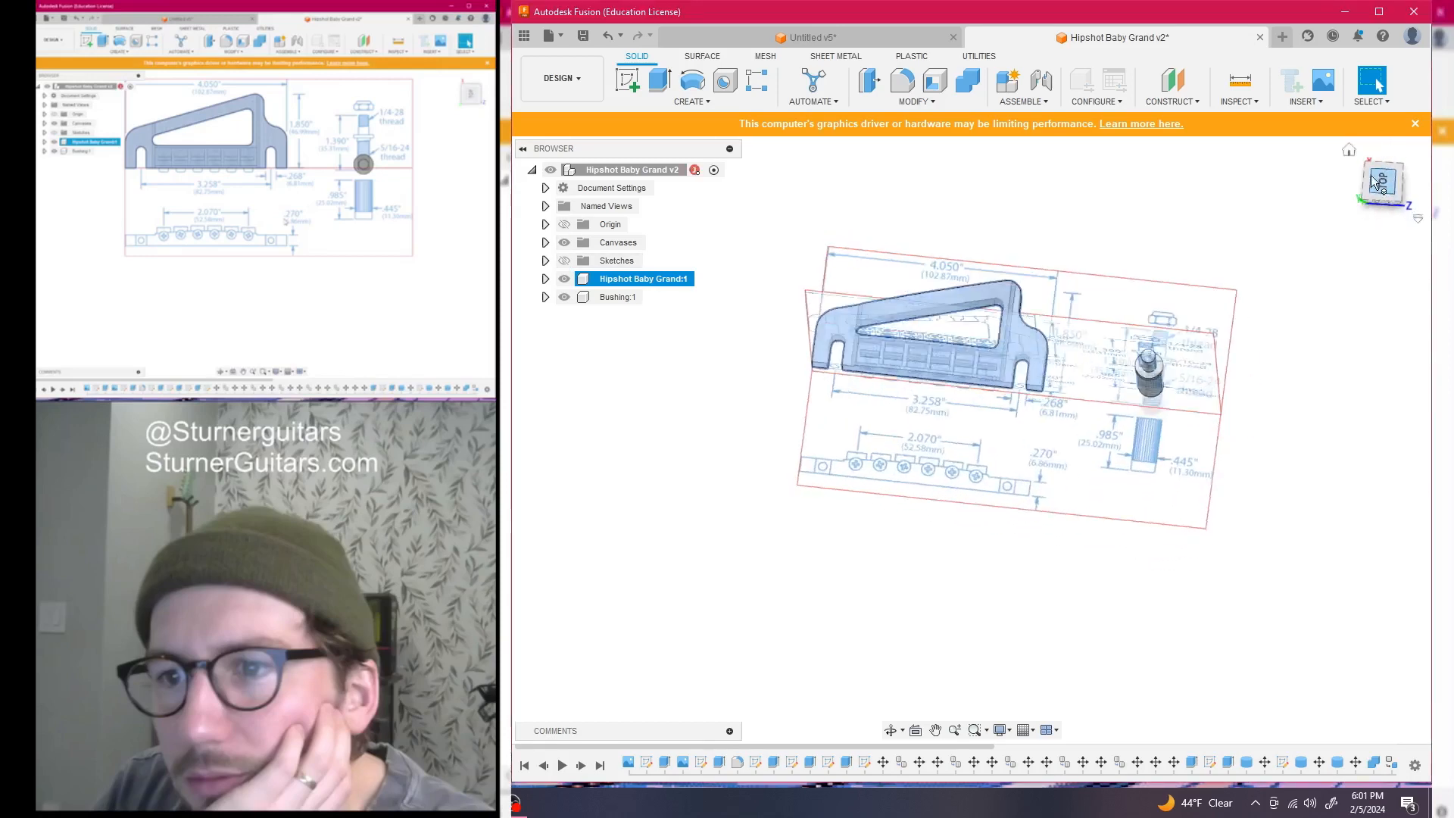
{"action": "scroll", "coordinate": [1054, 413], "scroll_direction": "up", "scroll_amount": 2}
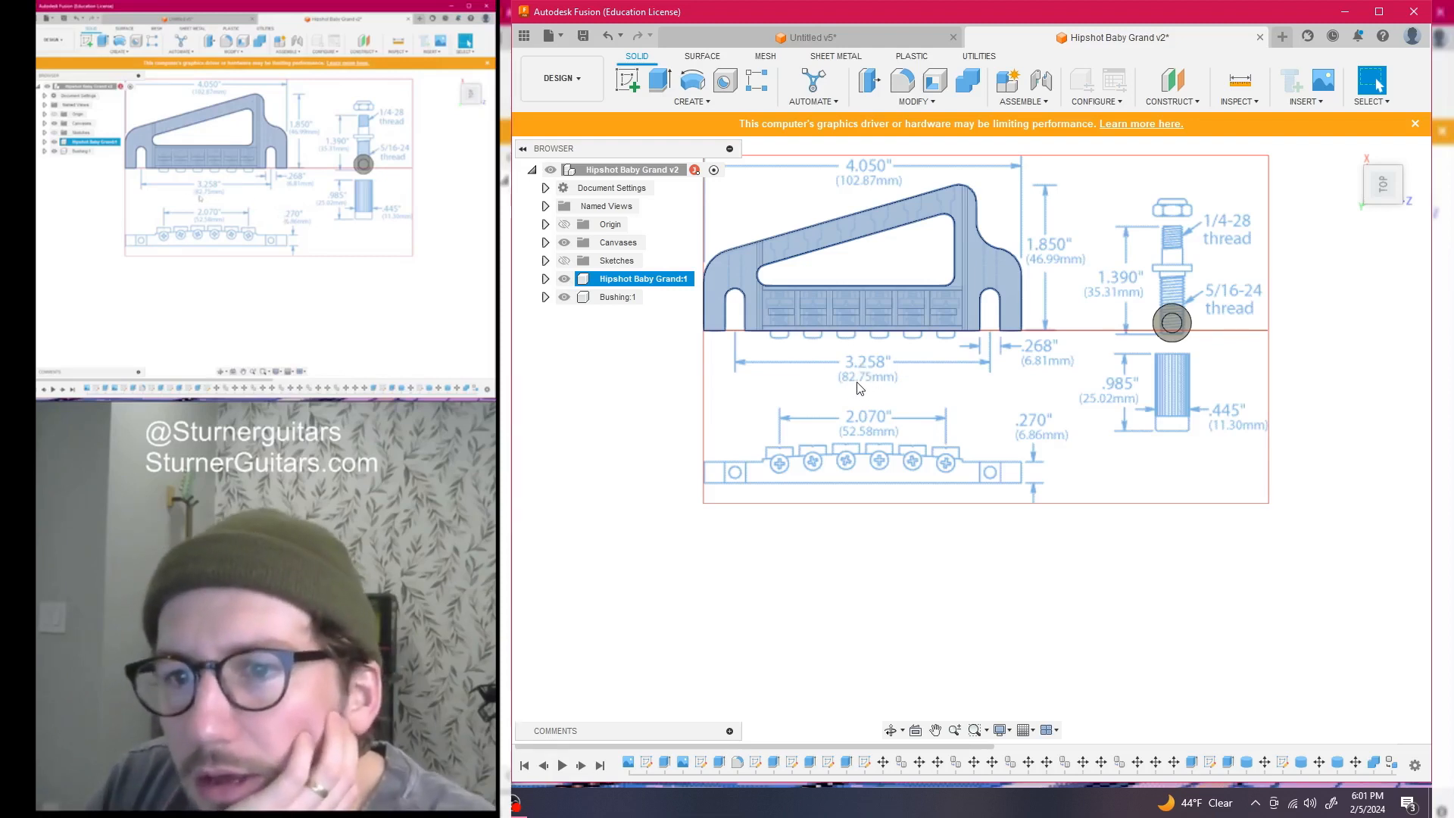
Back in Untitled v5, hide the Hipshot Baby Grand:1 bridge model
{"action": "left_click", "coordinate": [831, 38]}
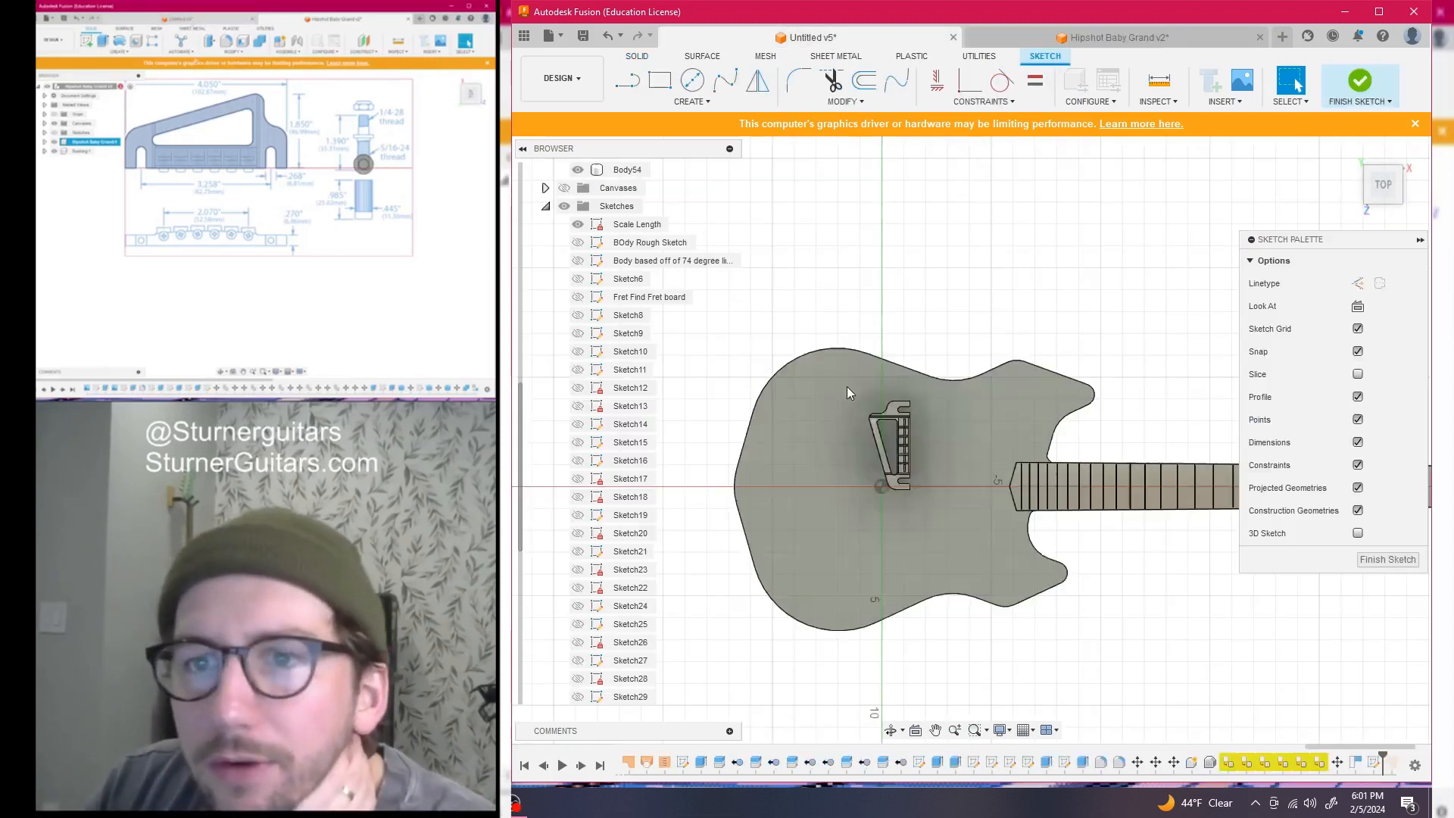
{"action": "scroll", "coordinate": [871, 452], "scroll_direction": "up", "scroll_amount": 5}
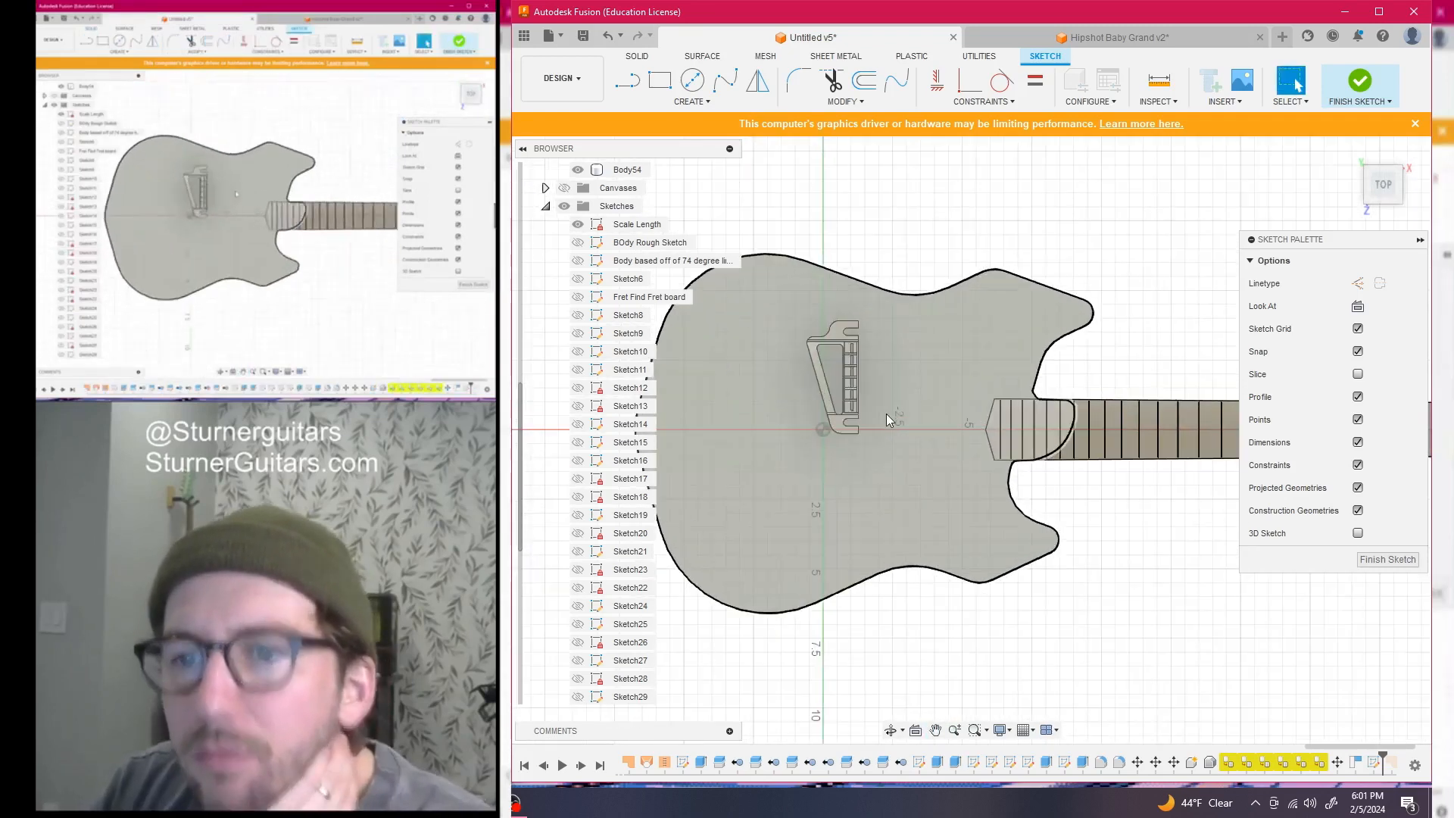
{"action": "left_click_drag", "start_coordinate": [870, 452], "coordinate": [899, 446]}
{"action": "key", "text": "Escape"}
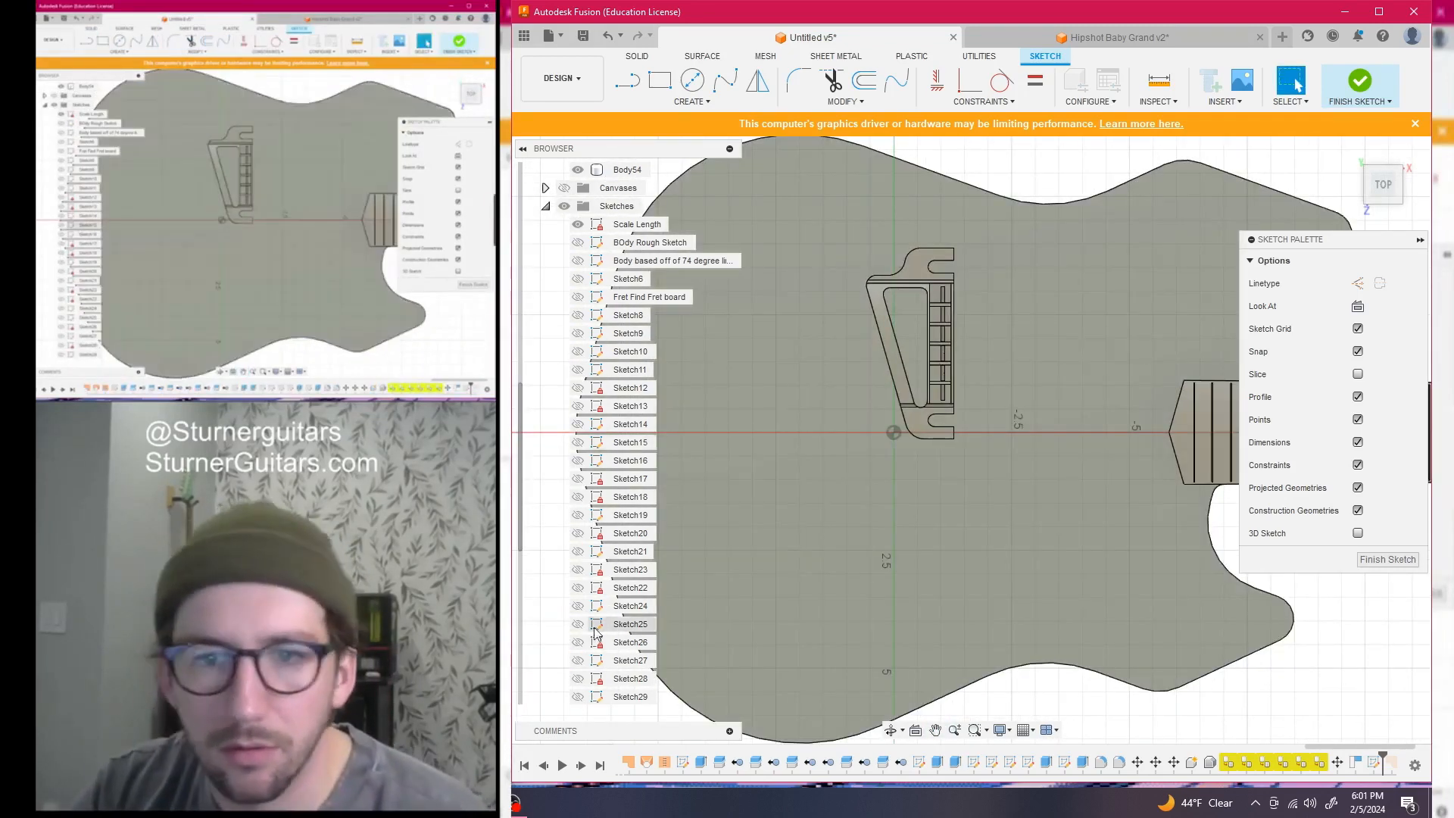
{"action": "left_click", "coordinate": [546, 207]}
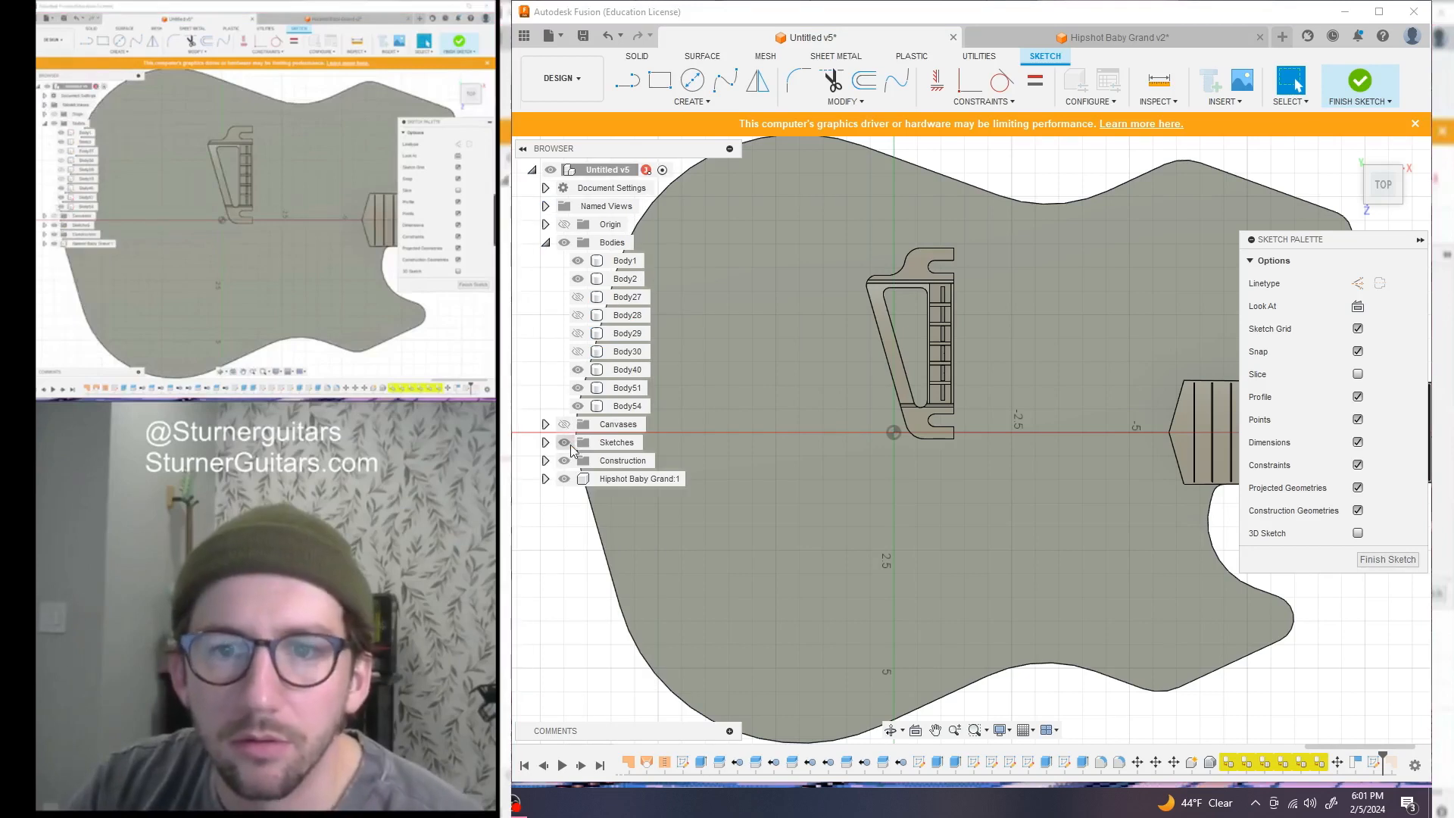
{"action": "left_click", "coordinate": [564, 479]}
{"action": "scroll", "coordinate": [952, 456], "scroll_direction": "down", "scroll_amount": 3}
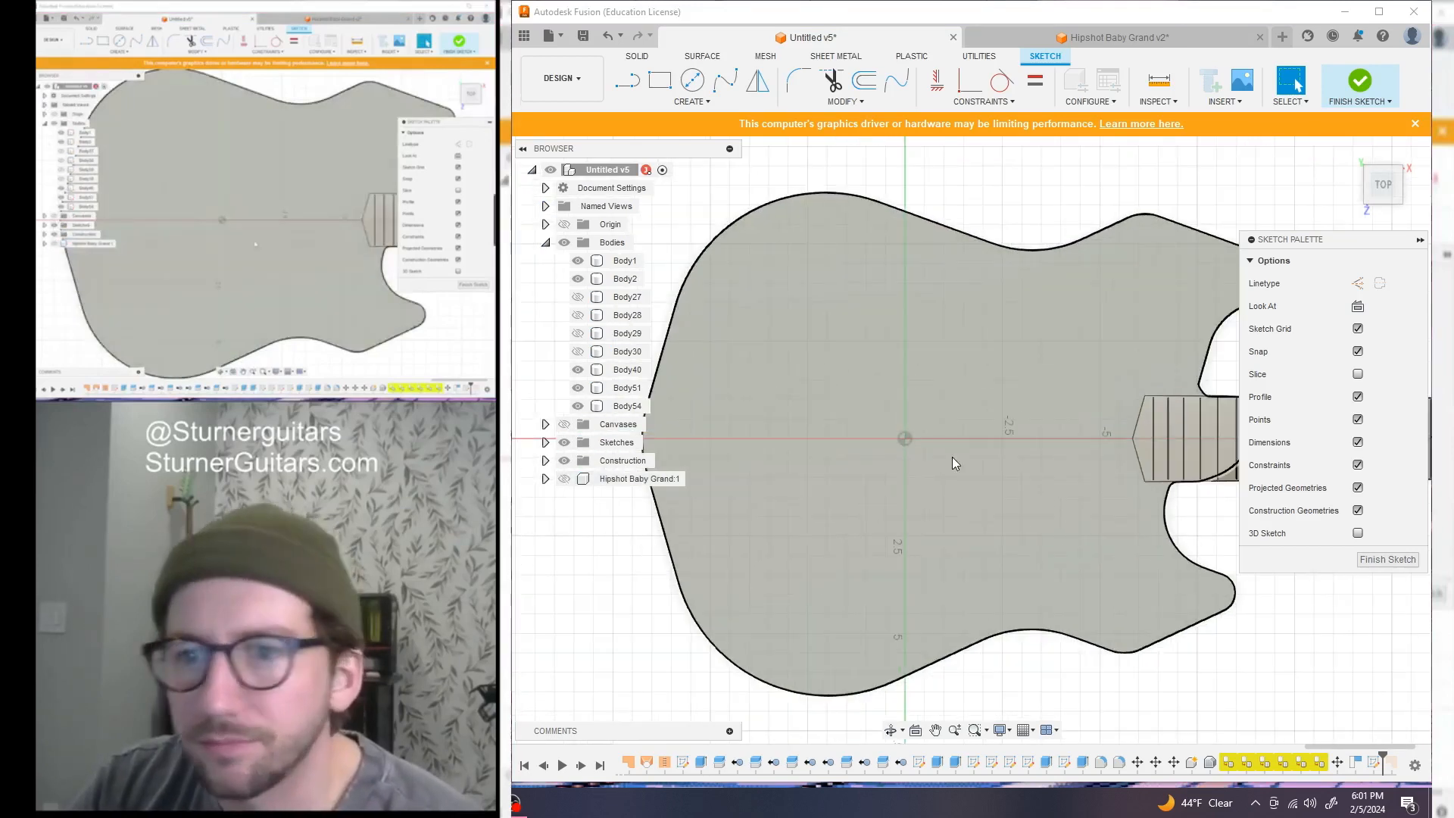
{"action": "scroll", "coordinate": [939, 438], "scroll_direction": "up", "scroll_amount": 1}
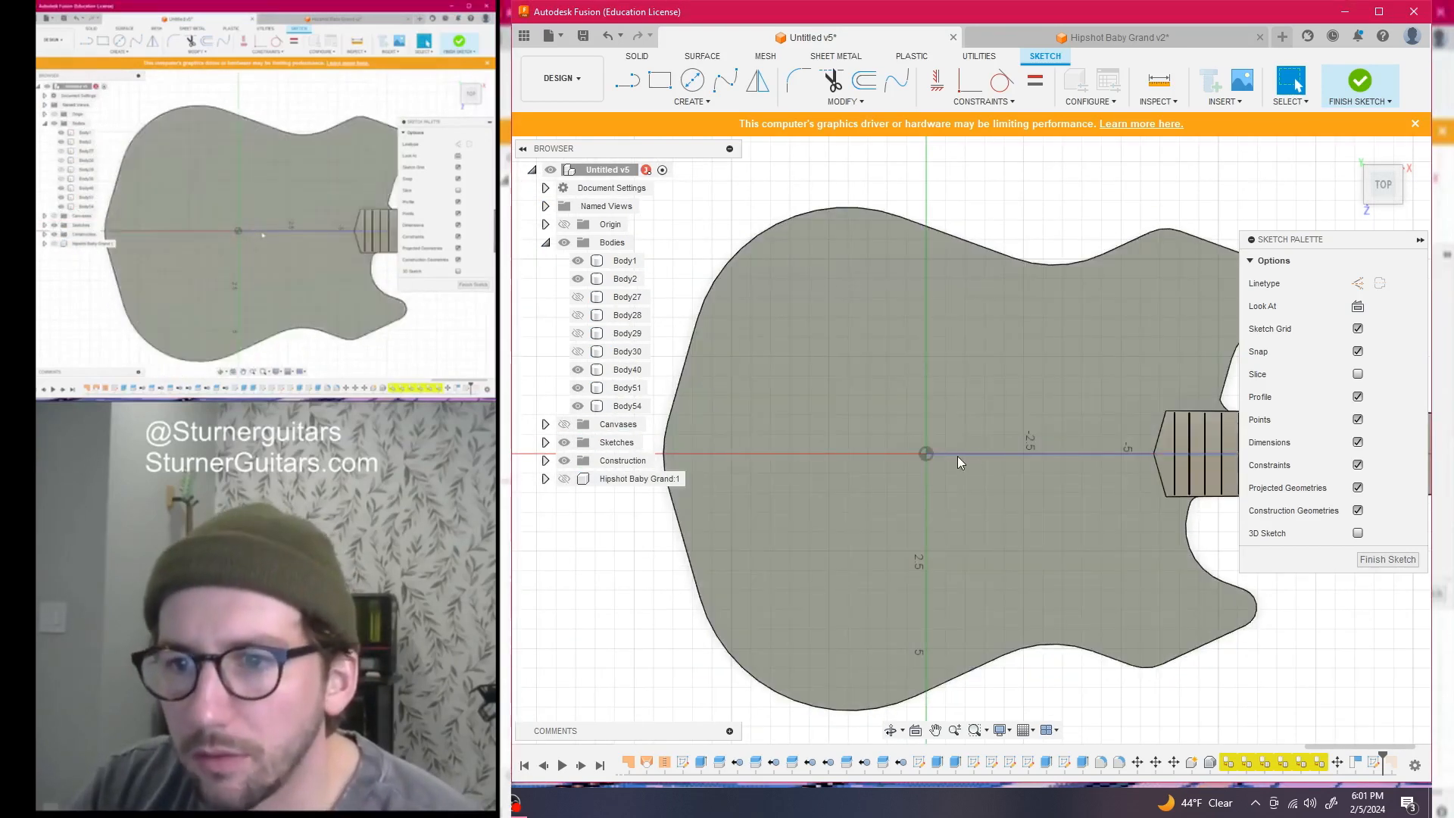
Project the X axis into the sketch
{"action": "left_click", "coordinate": [949, 455]}
{"action": "key", "text": "p"}
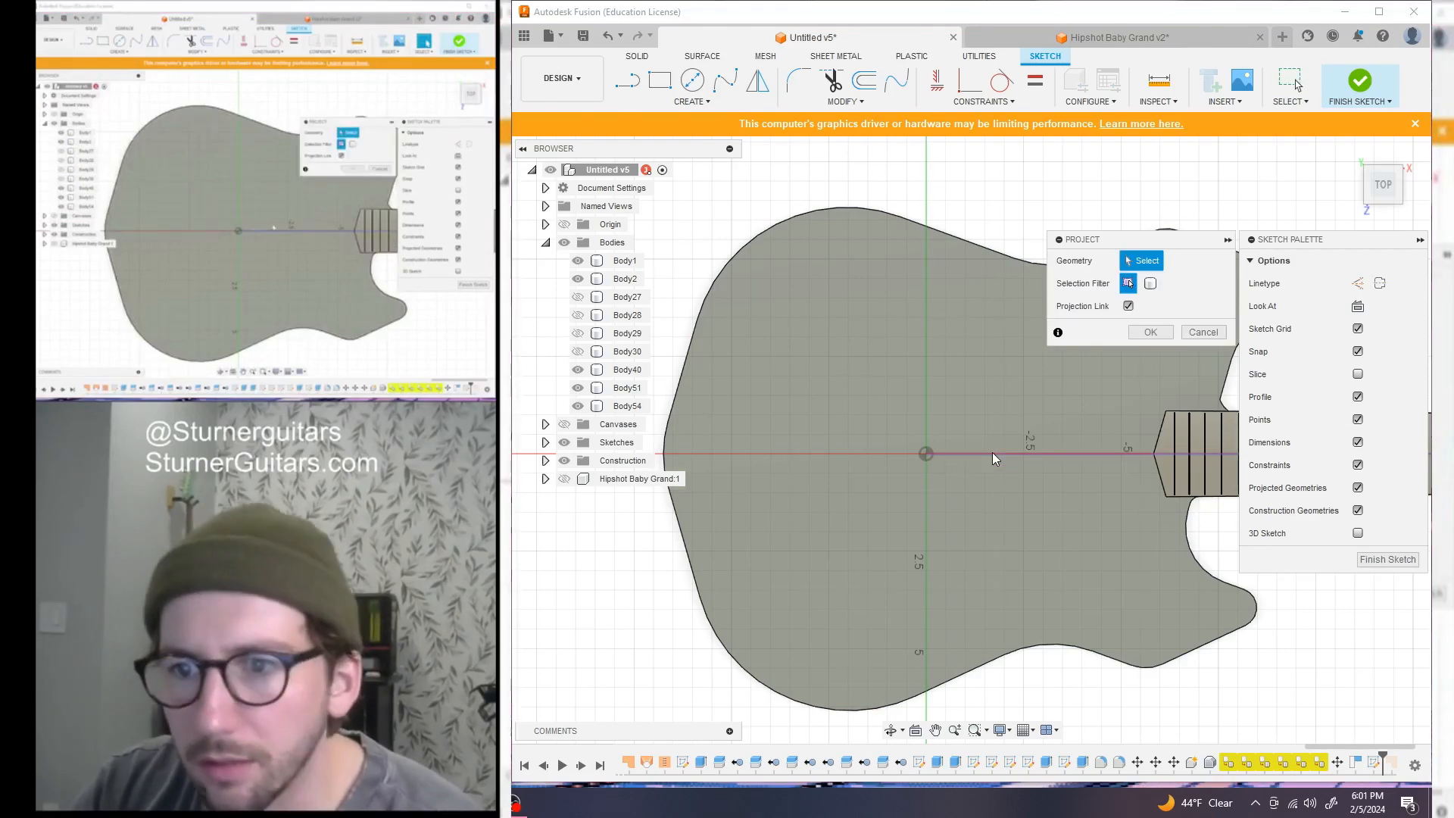
{"action": "left_click", "coordinate": [1149, 333]}
{"action": "scroll", "coordinate": [961, 471], "scroll_direction": "up", "scroll_amount": 2}
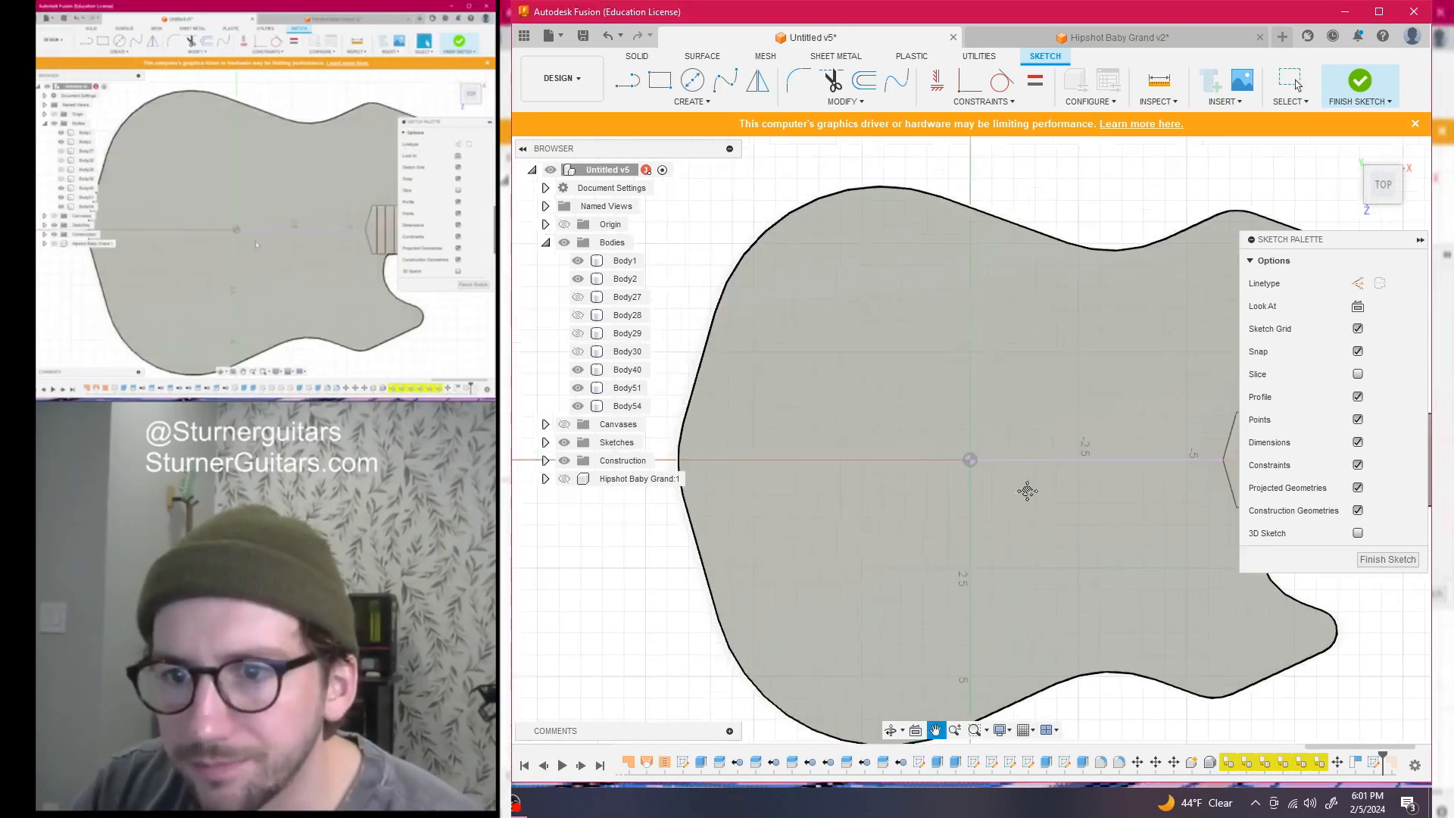
Draw a vertical line 82.75 mm (3.258 in) long near the origin
{"action": "key", "text": "l"}
{"action": "left_click", "coordinate": [905, 372]}
{"action": "left_click", "coordinate": [950, 365]}
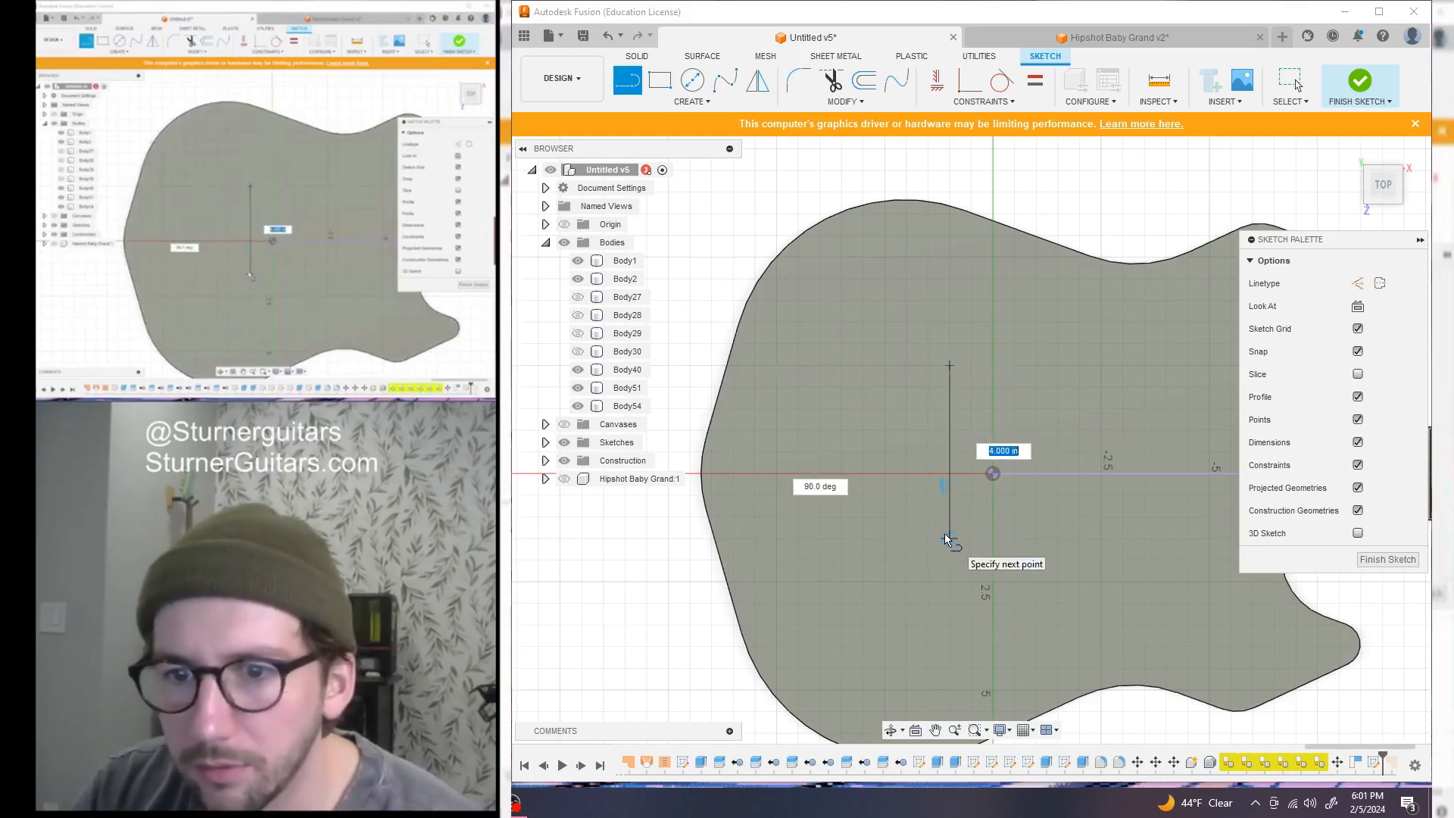
{"action": "type", "text": "10"}
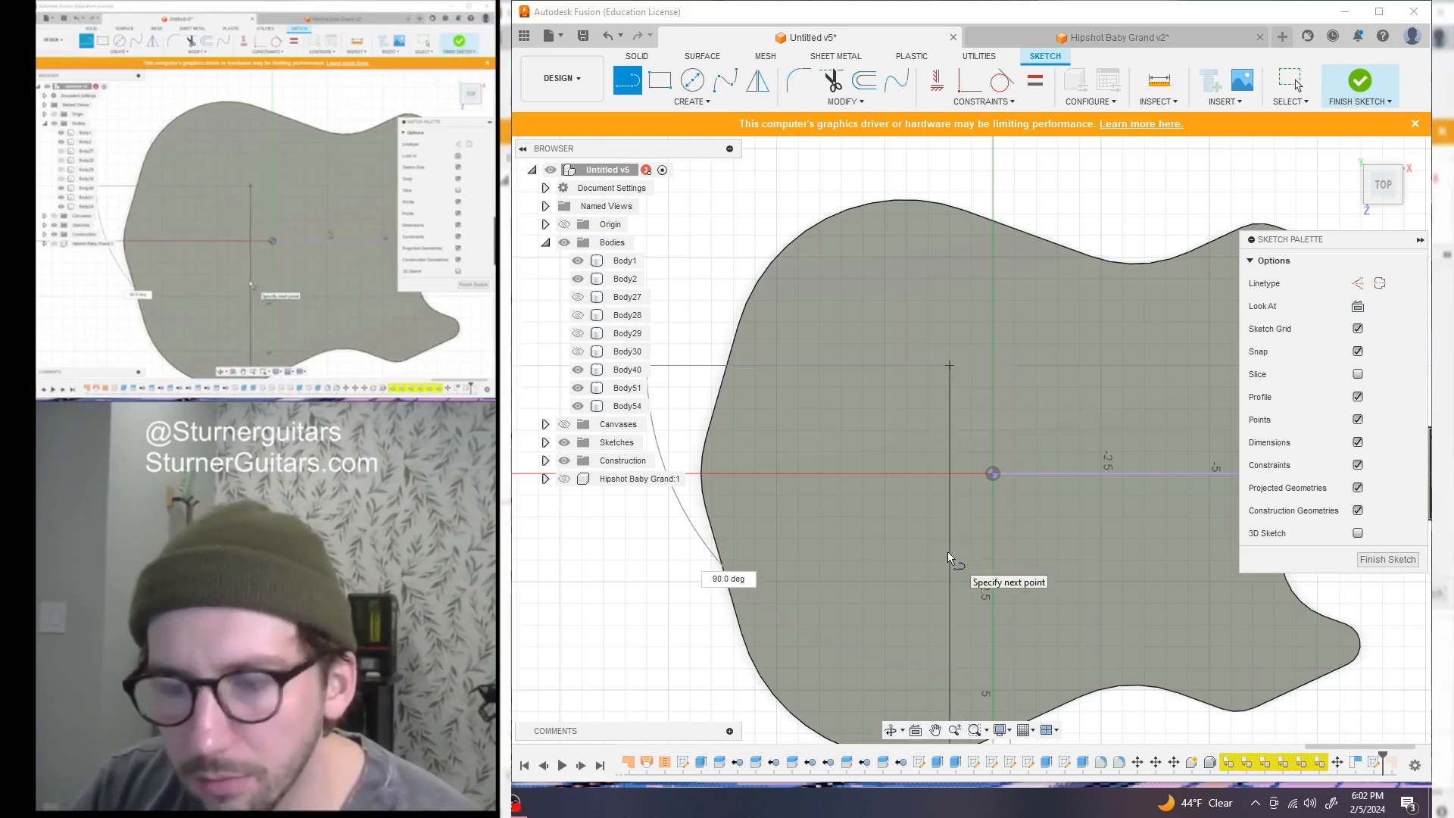
{"action": "type", "text": "mm"}
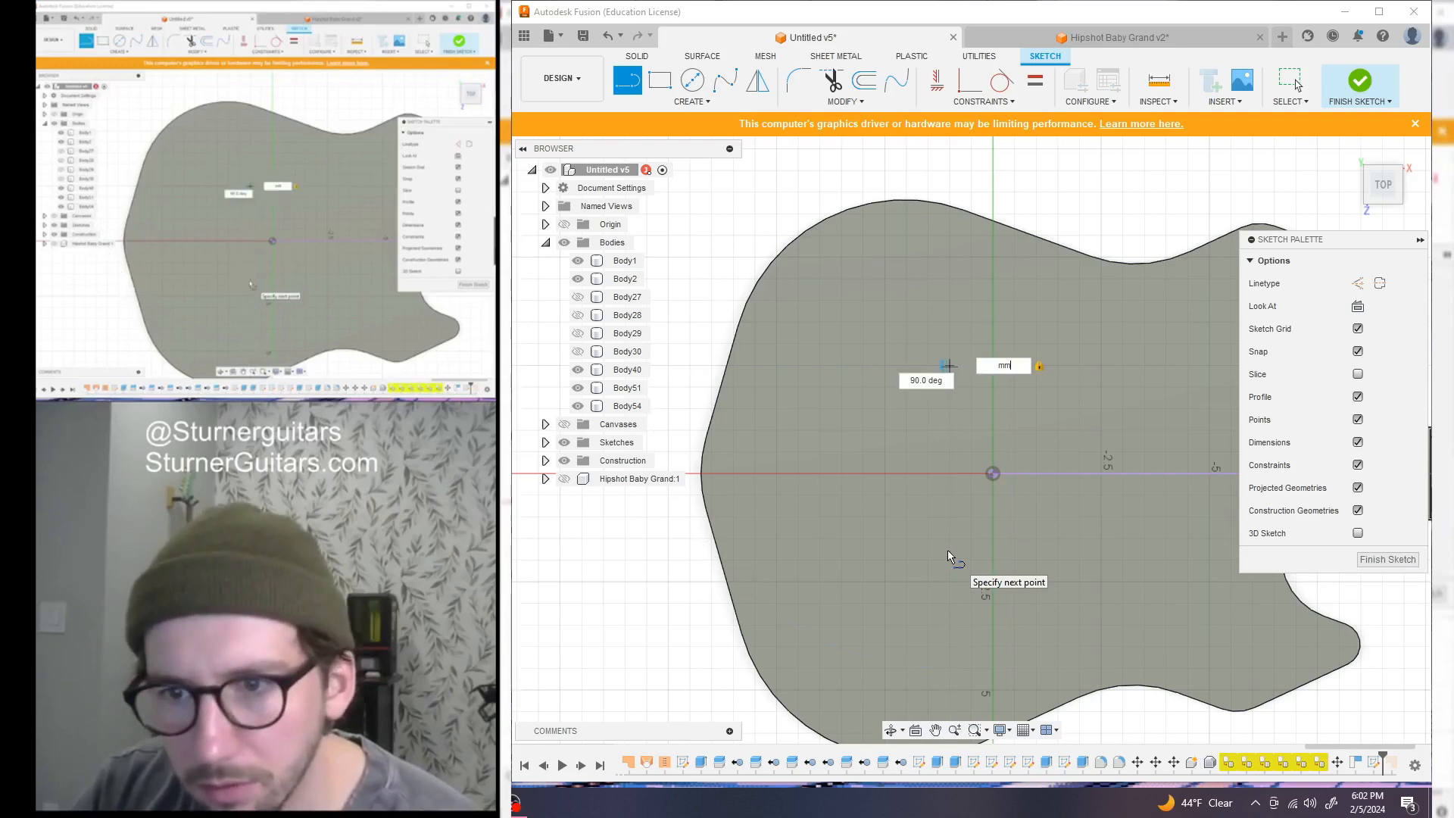
{"action": "type", "text": "82"}
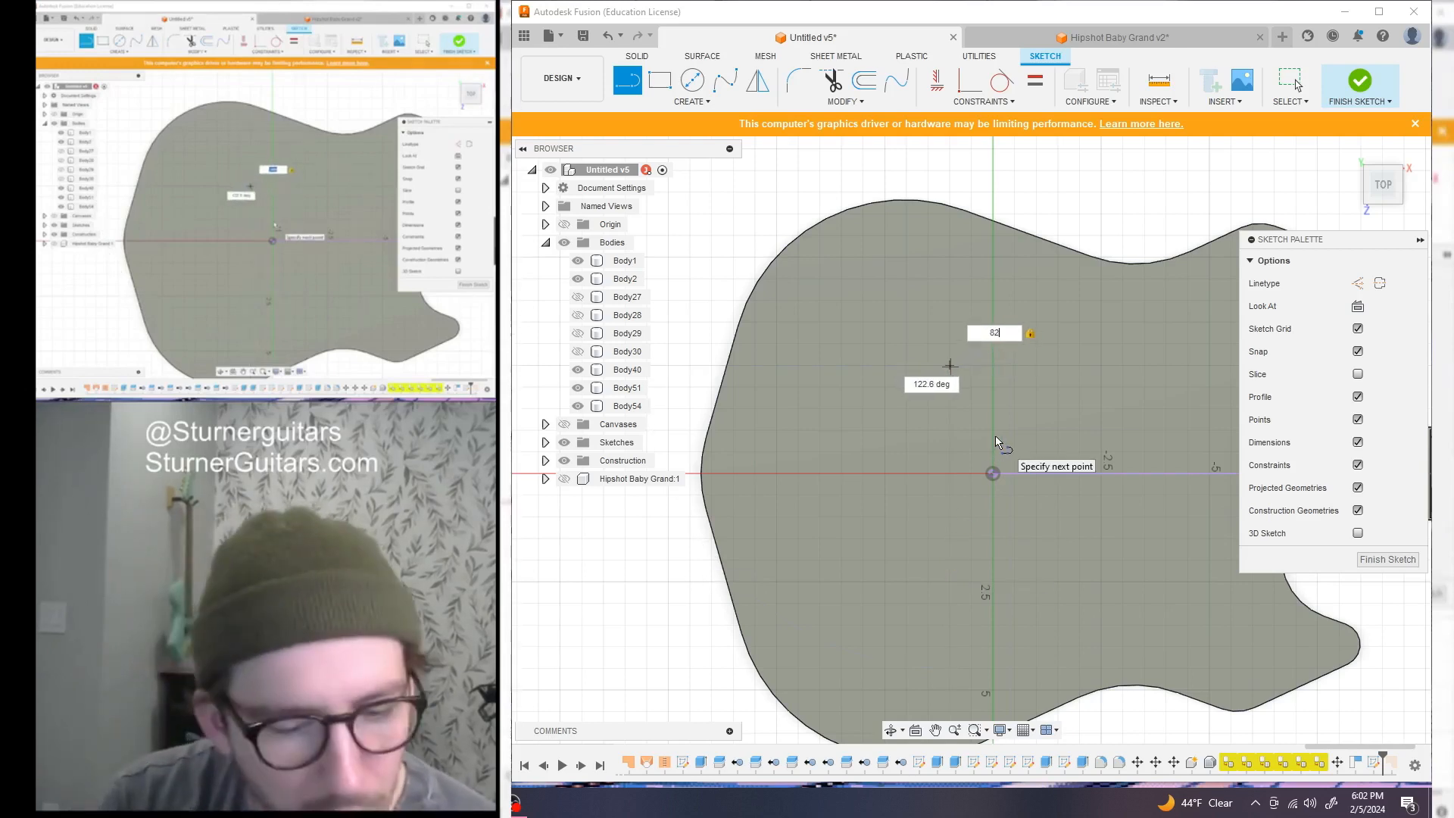
{"action": "key", "text": "Tab"}
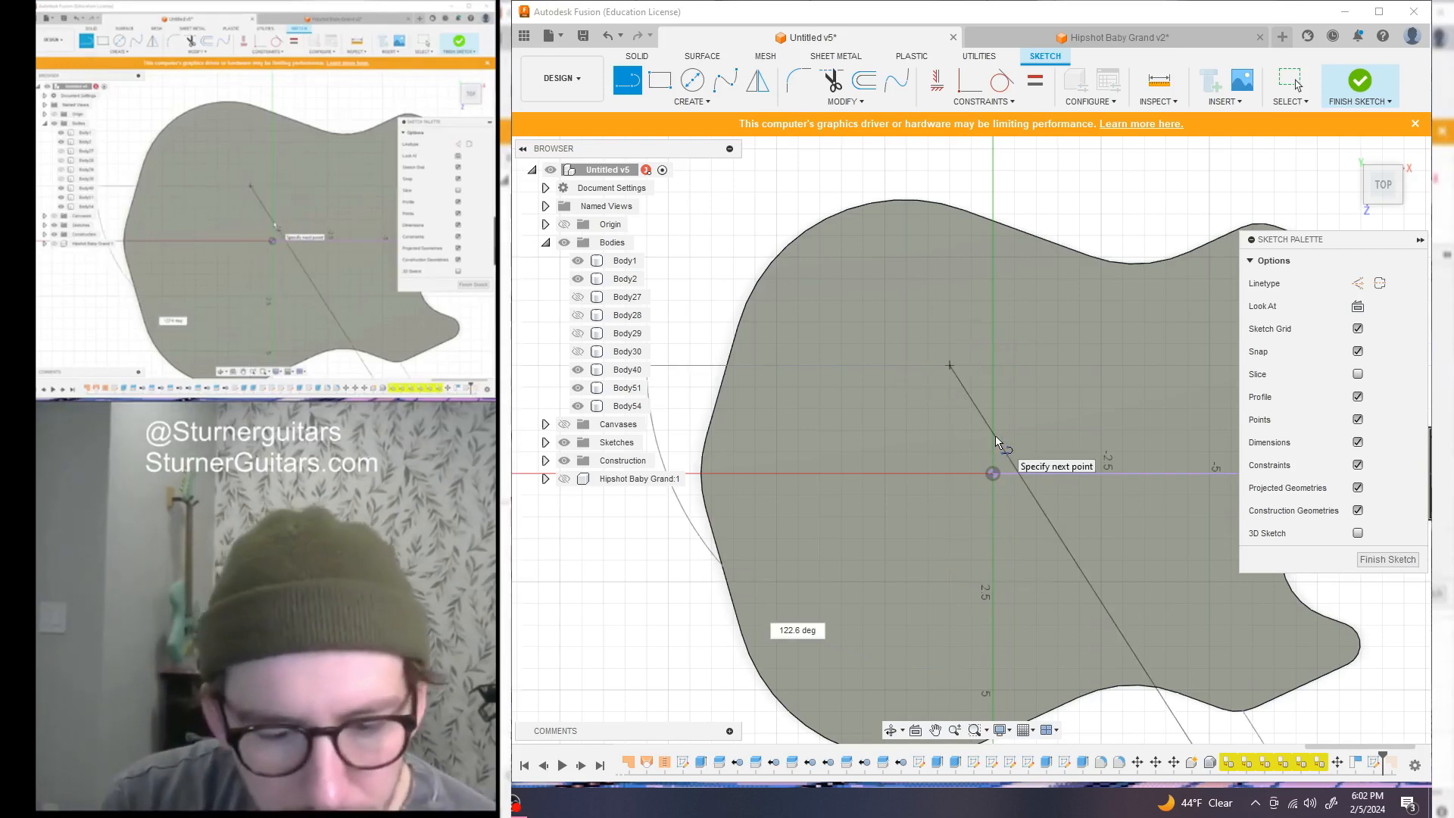
{"action": "left_click", "coordinate": [950, 525]}
{"action": "scroll", "coordinate": [948, 524], "scroll_direction": "down", "scroll_amount": 1}
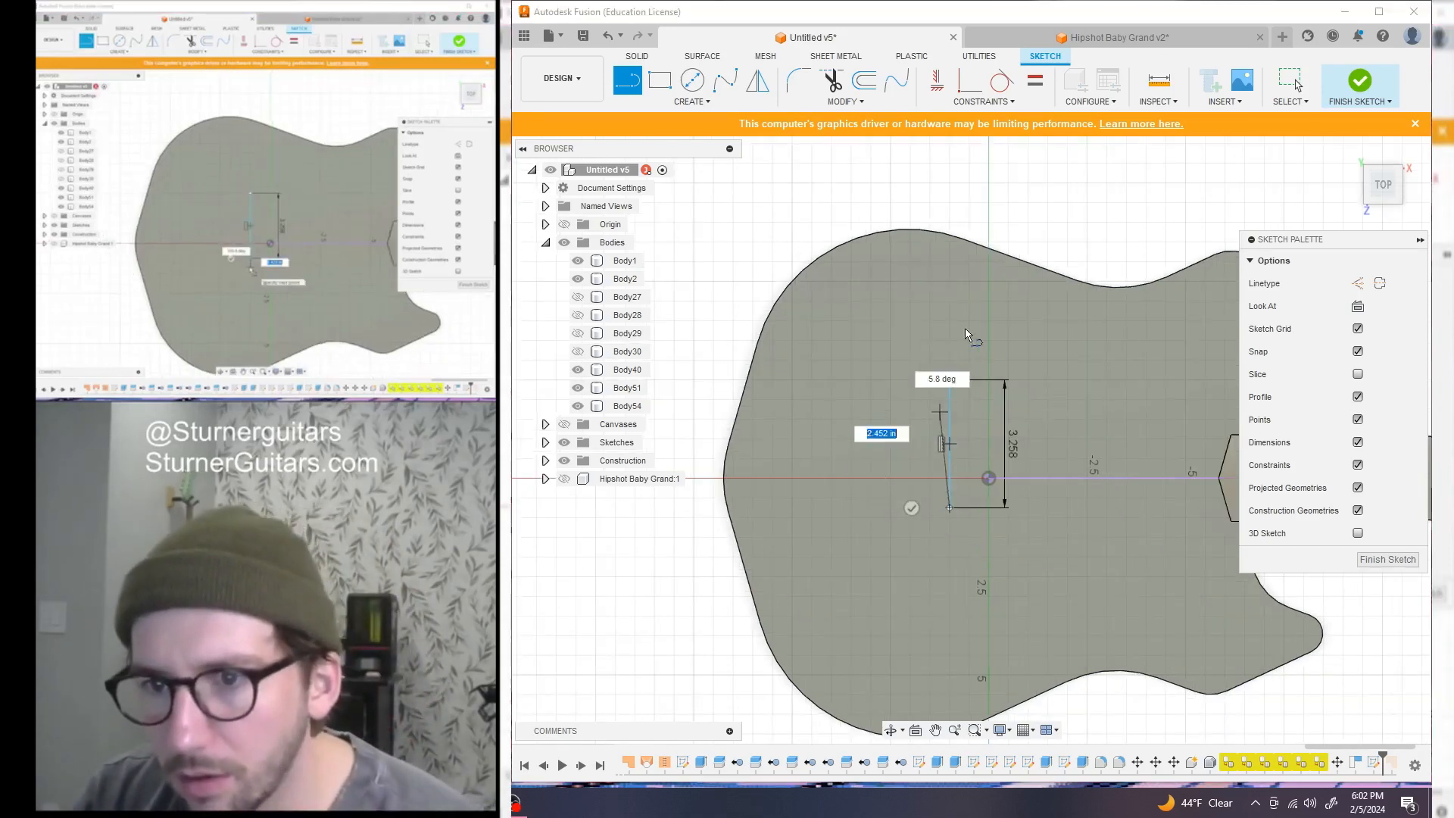
{"action": "key", "text": "Escape"}
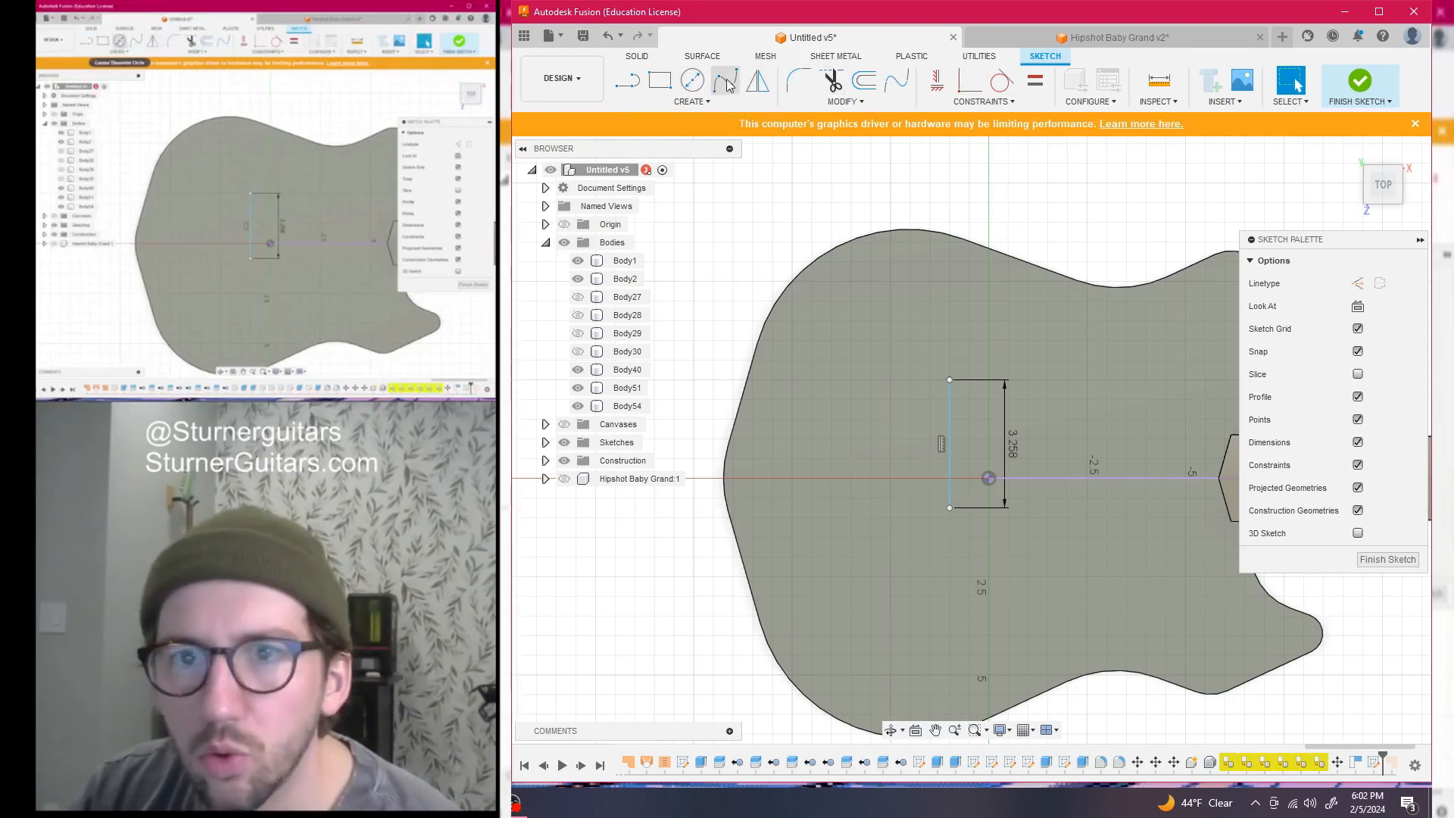
Constrain the line's midpoint to the origin with a MidPoint constraint
{"action": "left_click", "coordinate": [983, 102]}
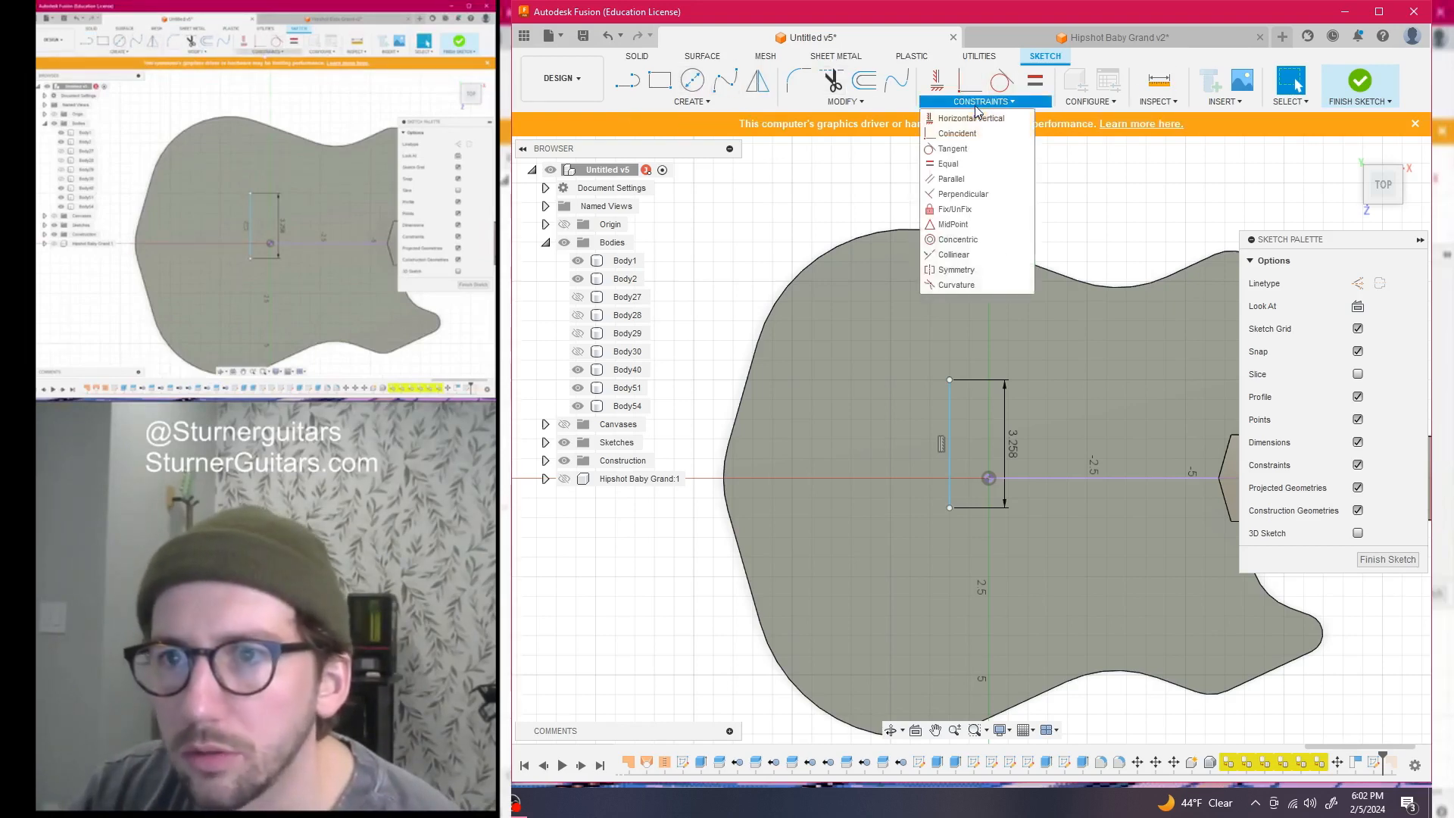
{"action": "left_click", "coordinate": [953, 224]}
{"action": "left_click", "coordinate": [950, 454]}
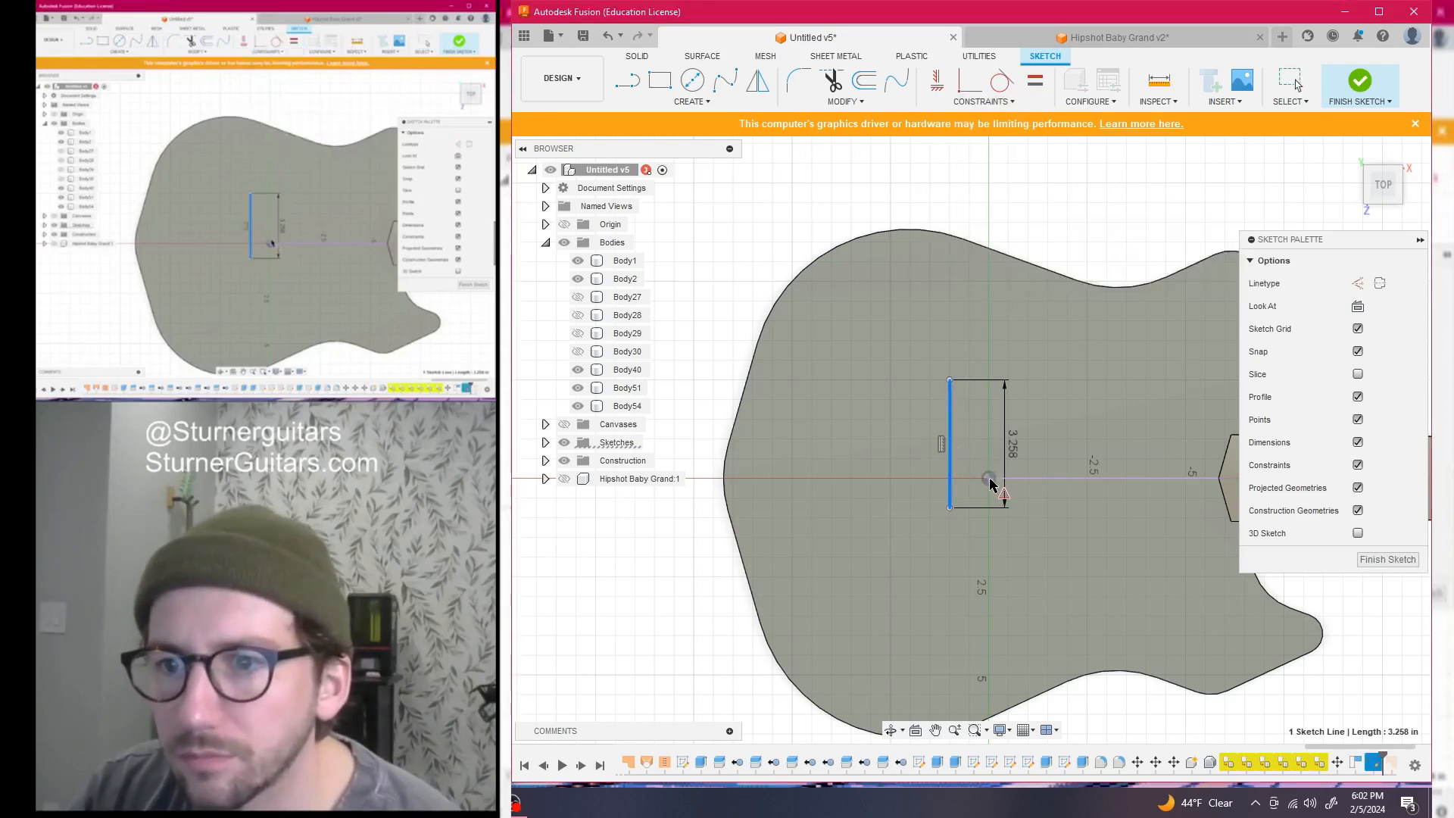
{"action": "left_click", "coordinate": [989, 480]}
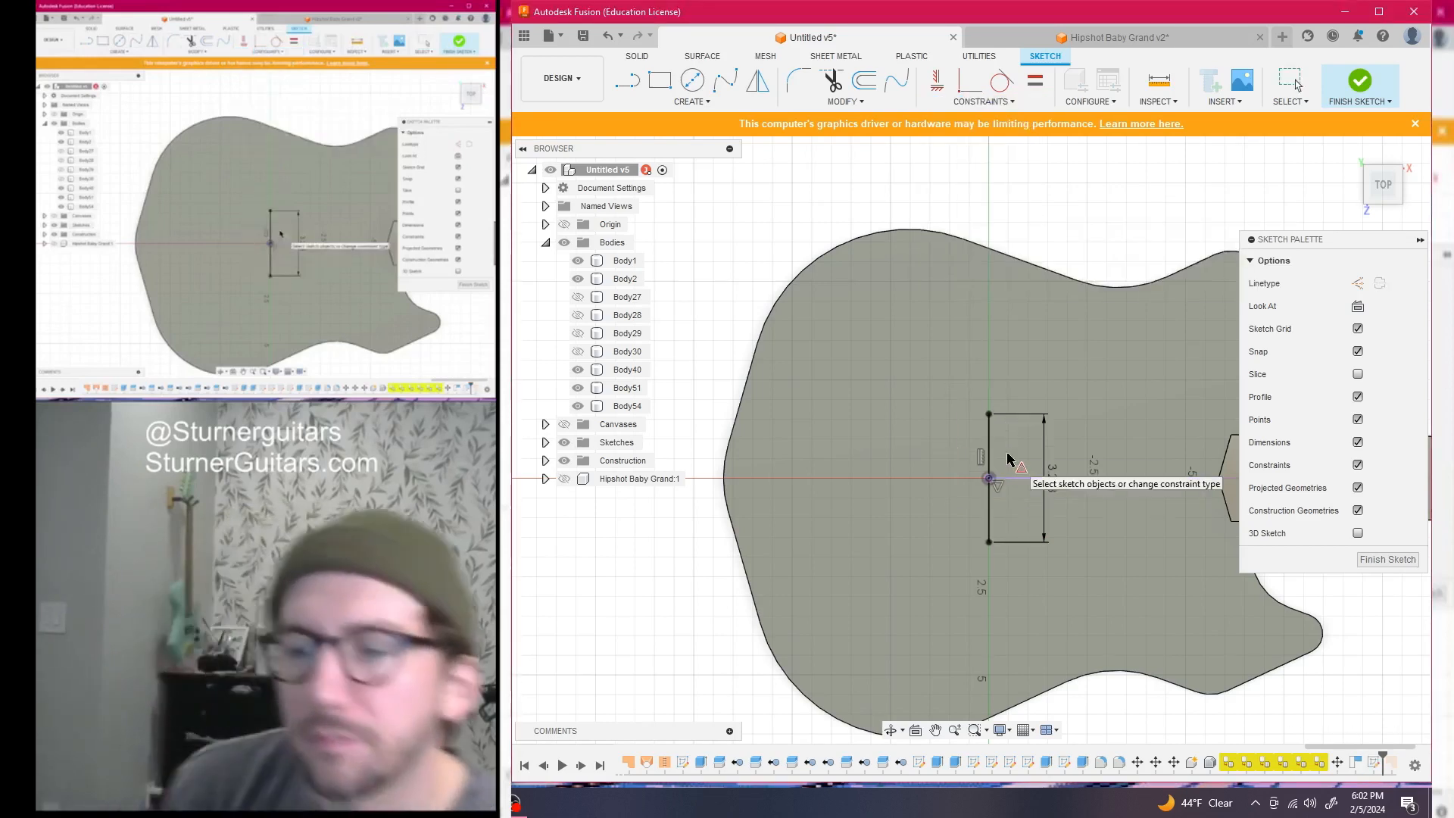
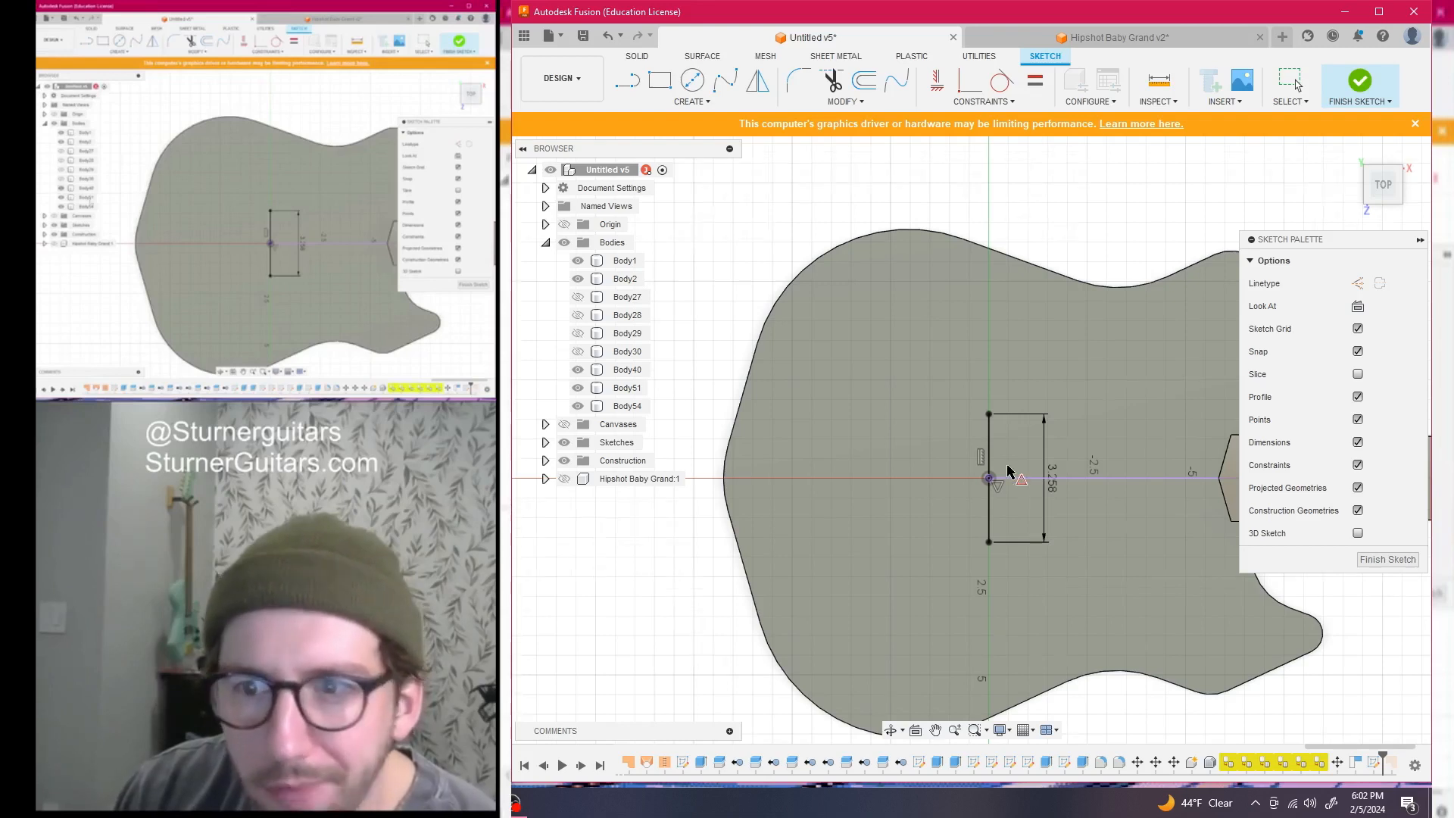
Select the 3.258 line and try a free move, then cancel it
{"action": "scroll", "coordinate": [1008, 471], "scroll_direction": "down", "scroll_amount": 5}
{"action": "scroll", "coordinate": [829, 383], "scroll_direction": "down", "scroll_amount": 4}
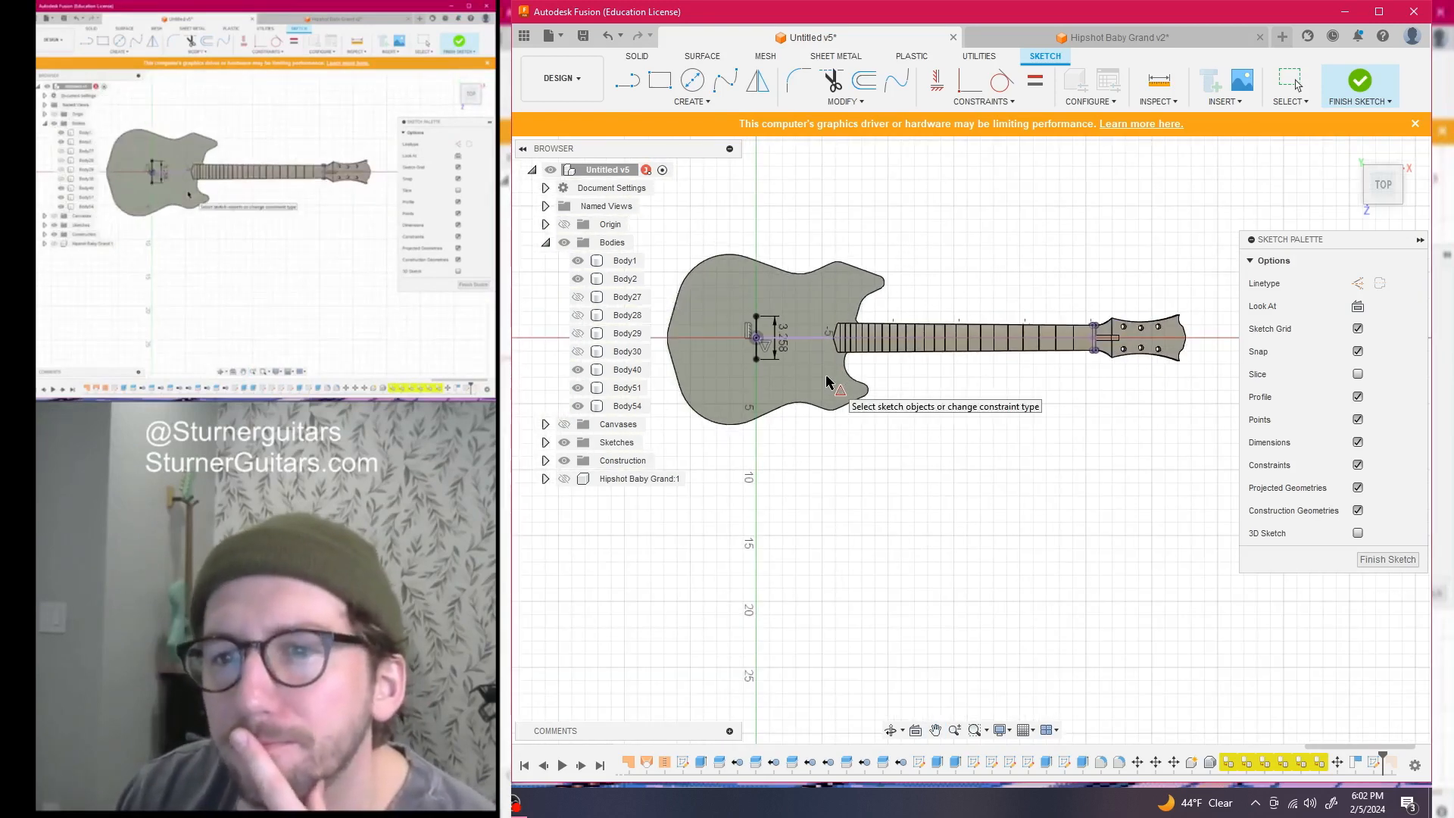
{"action": "left_click", "coordinate": [755, 325]}
{"action": "key", "text": "m"}
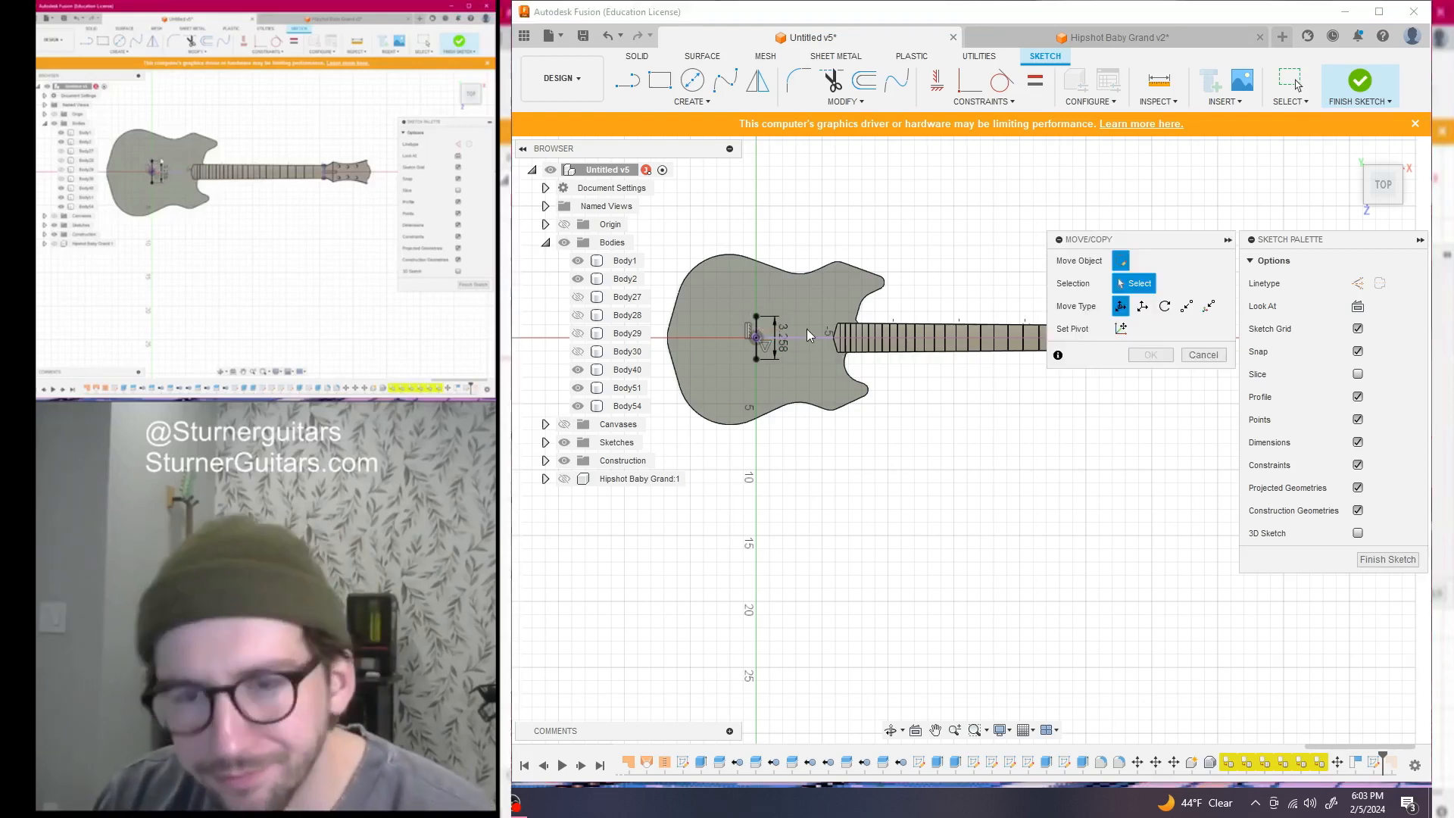
{"action": "scroll", "coordinate": [807, 329], "scroll_direction": "up", "scroll_amount": 2}
{"action": "left_click", "coordinate": [733, 325]}
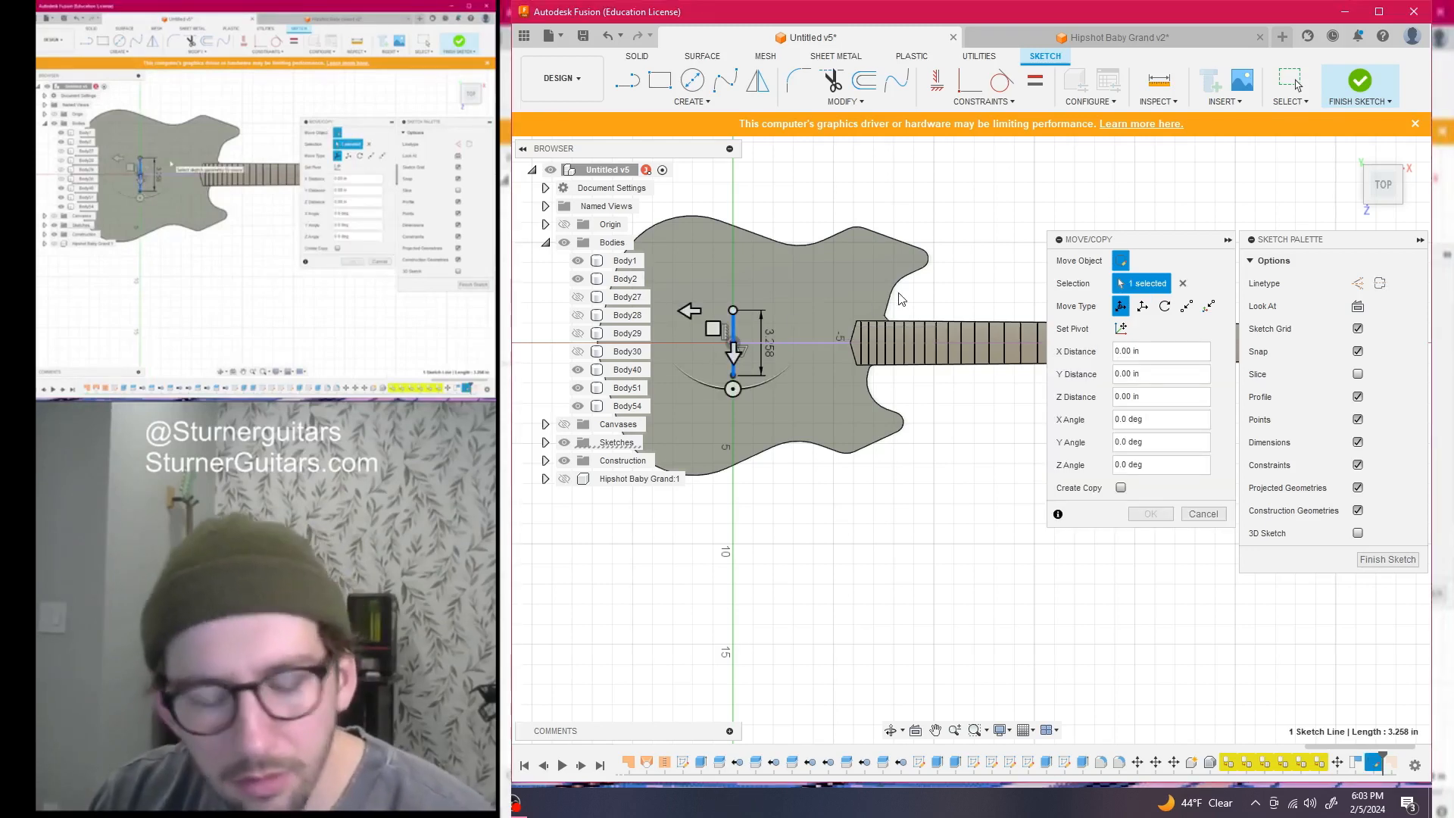
{"action": "left_click", "coordinate": [713, 328]}
{"action": "left_click_drag", "start_coordinate": [919, 261], "coordinate": [1006, 208]}
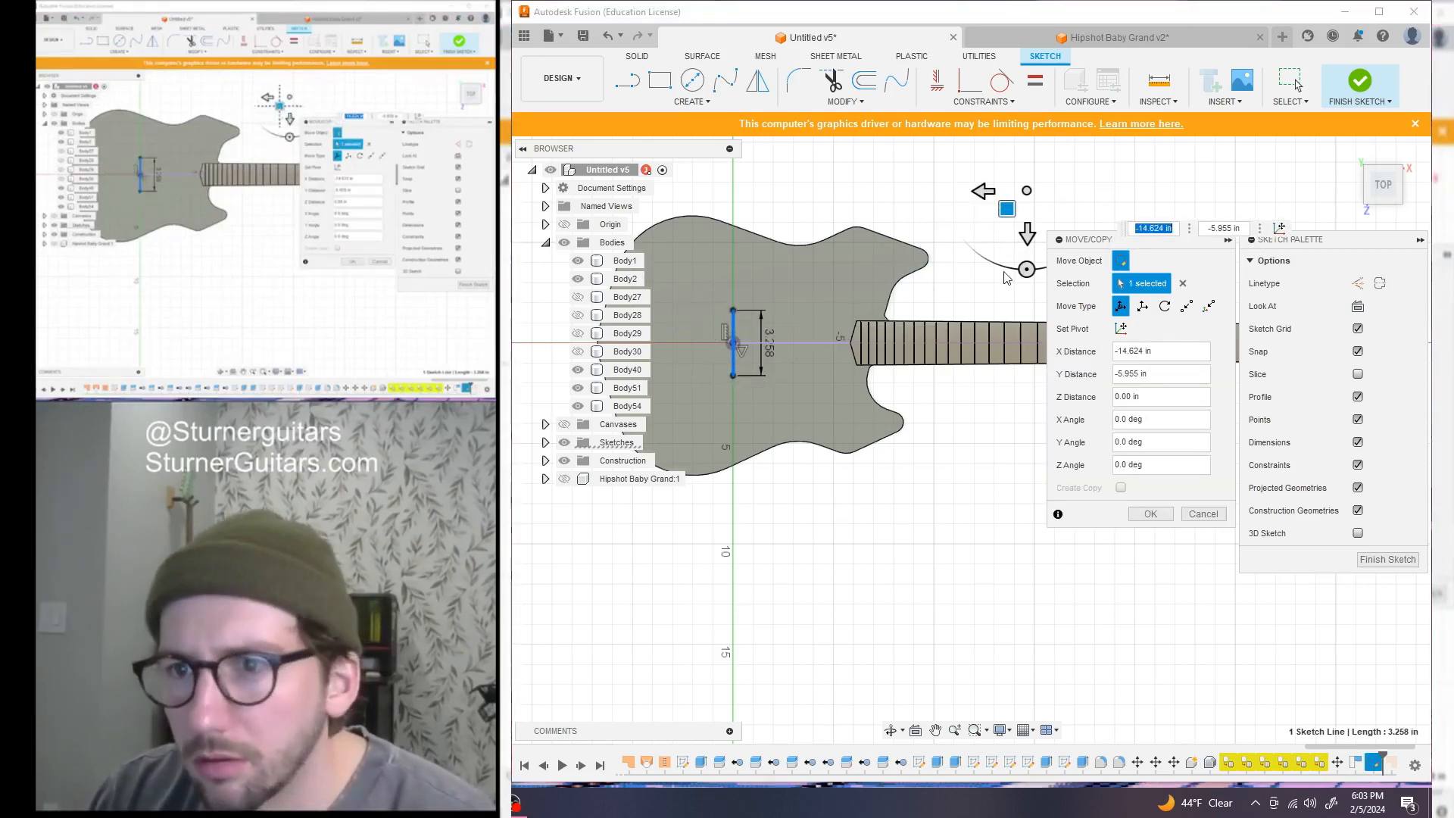
{"action": "left_click", "coordinate": [1219, 514]}
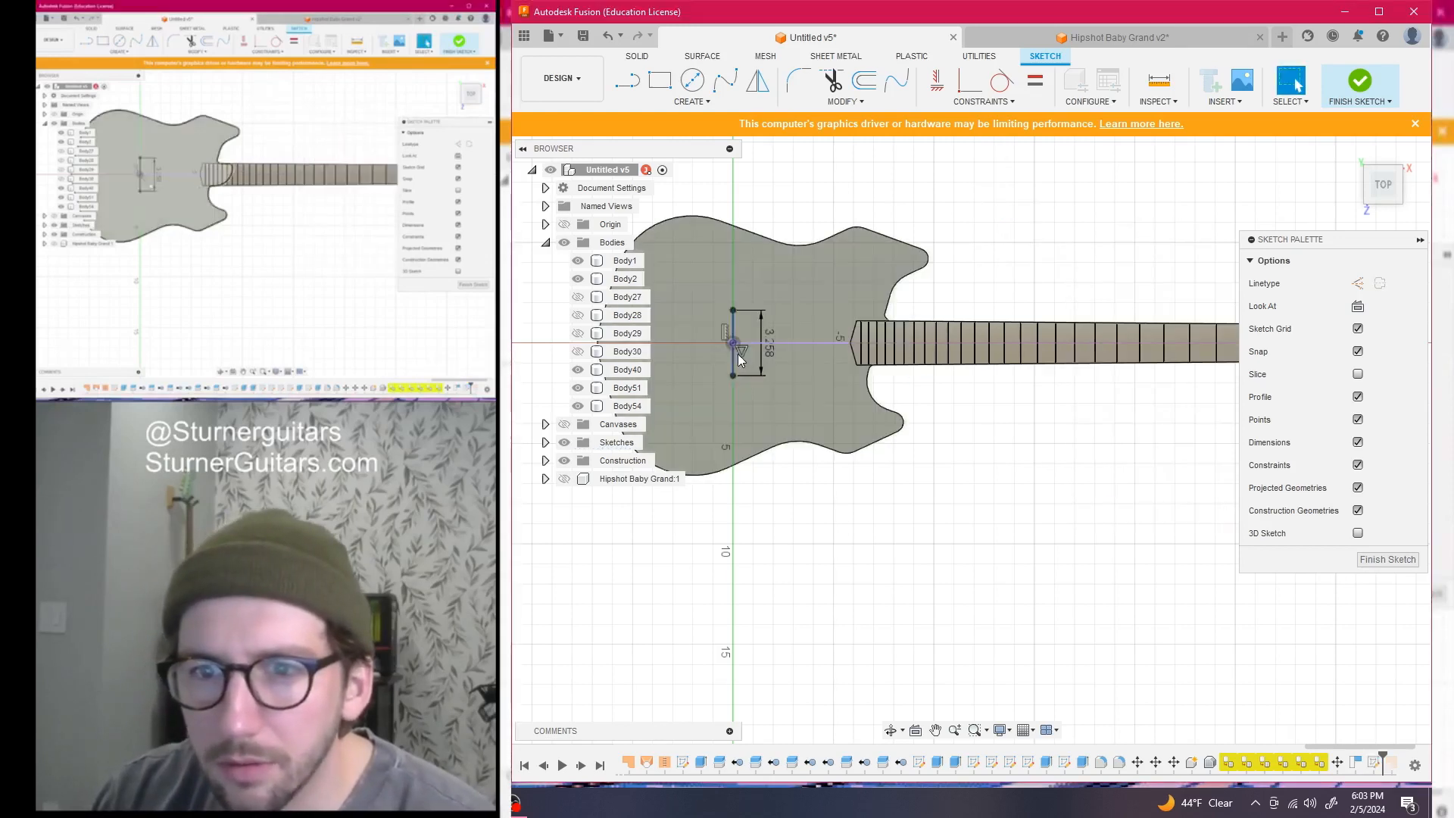
Move the 3.258 line point to point onto the neck–headstock joint
{"action": "key", "text": "m"}
{"action": "left_click_drag", "start_coordinate": [735, 344], "coordinate": [994, 241]}
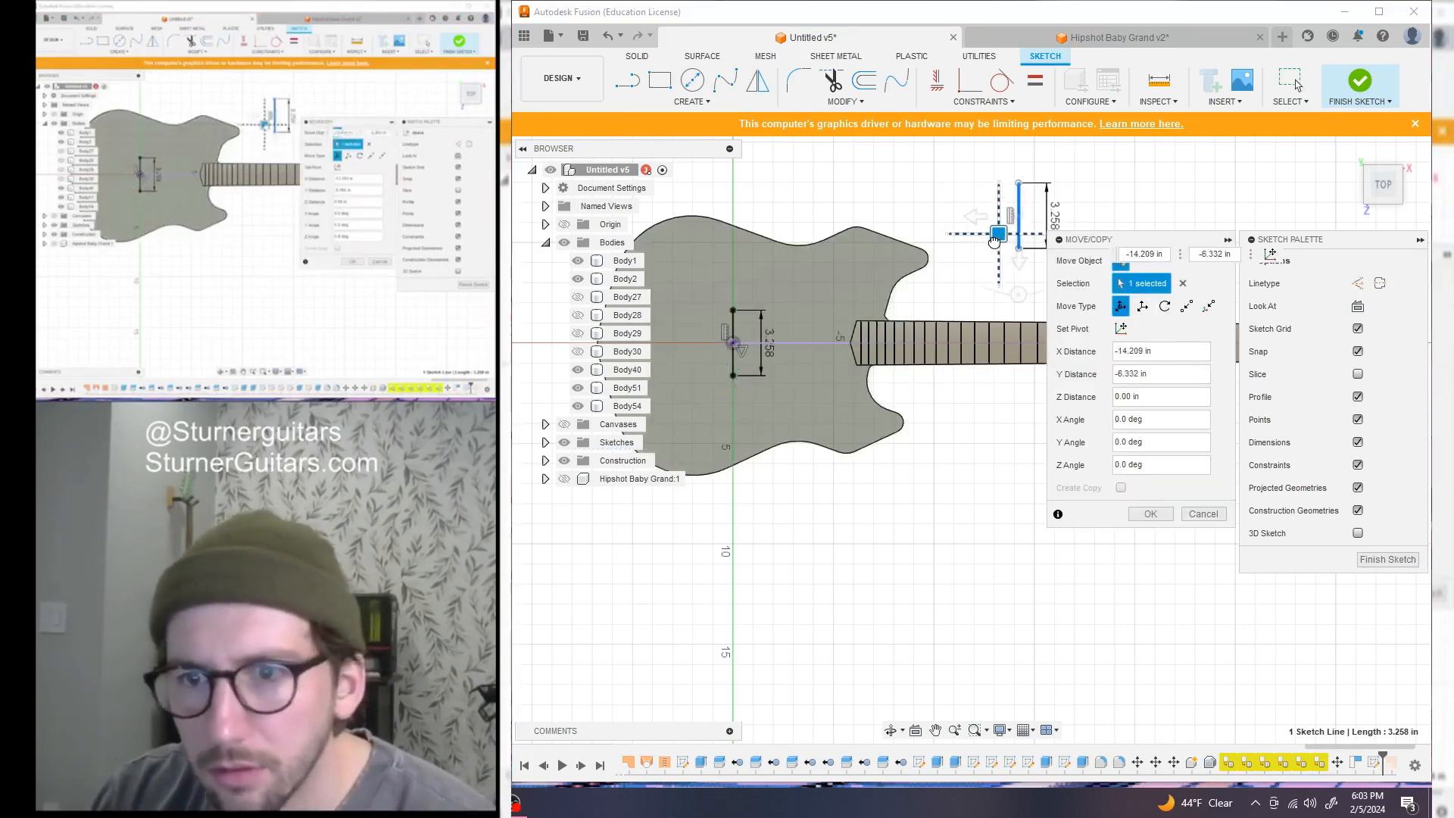
{"action": "left_click", "coordinate": [1187, 306]}
{"action": "scroll", "coordinate": [905, 545], "scroll_direction": "down", "scroll_amount": 3}
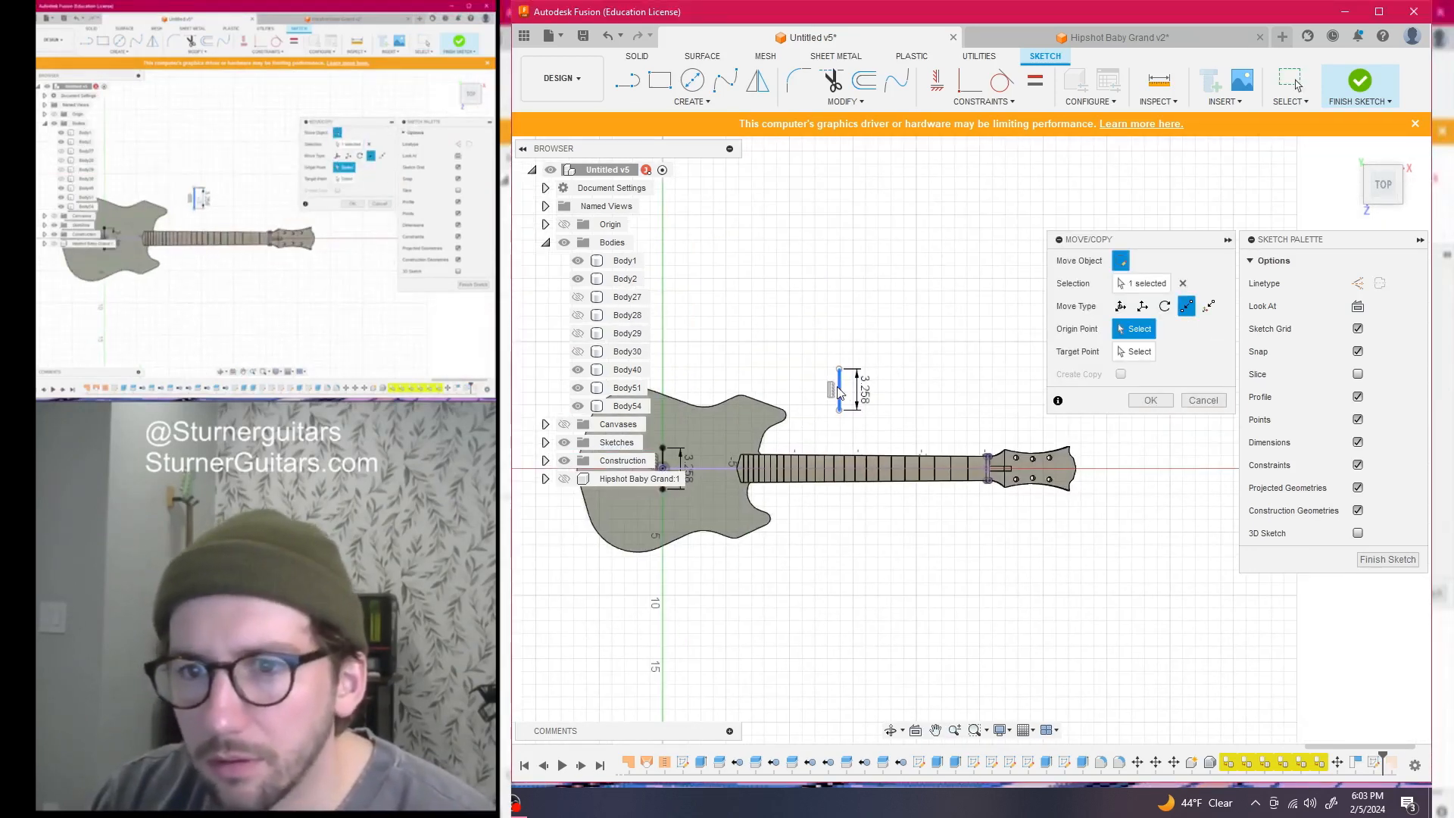
{"action": "left_click", "coordinate": [839, 410]}
{"action": "scroll", "coordinate": [984, 469], "scroll_direction": "up", "scroll_amount": 5}
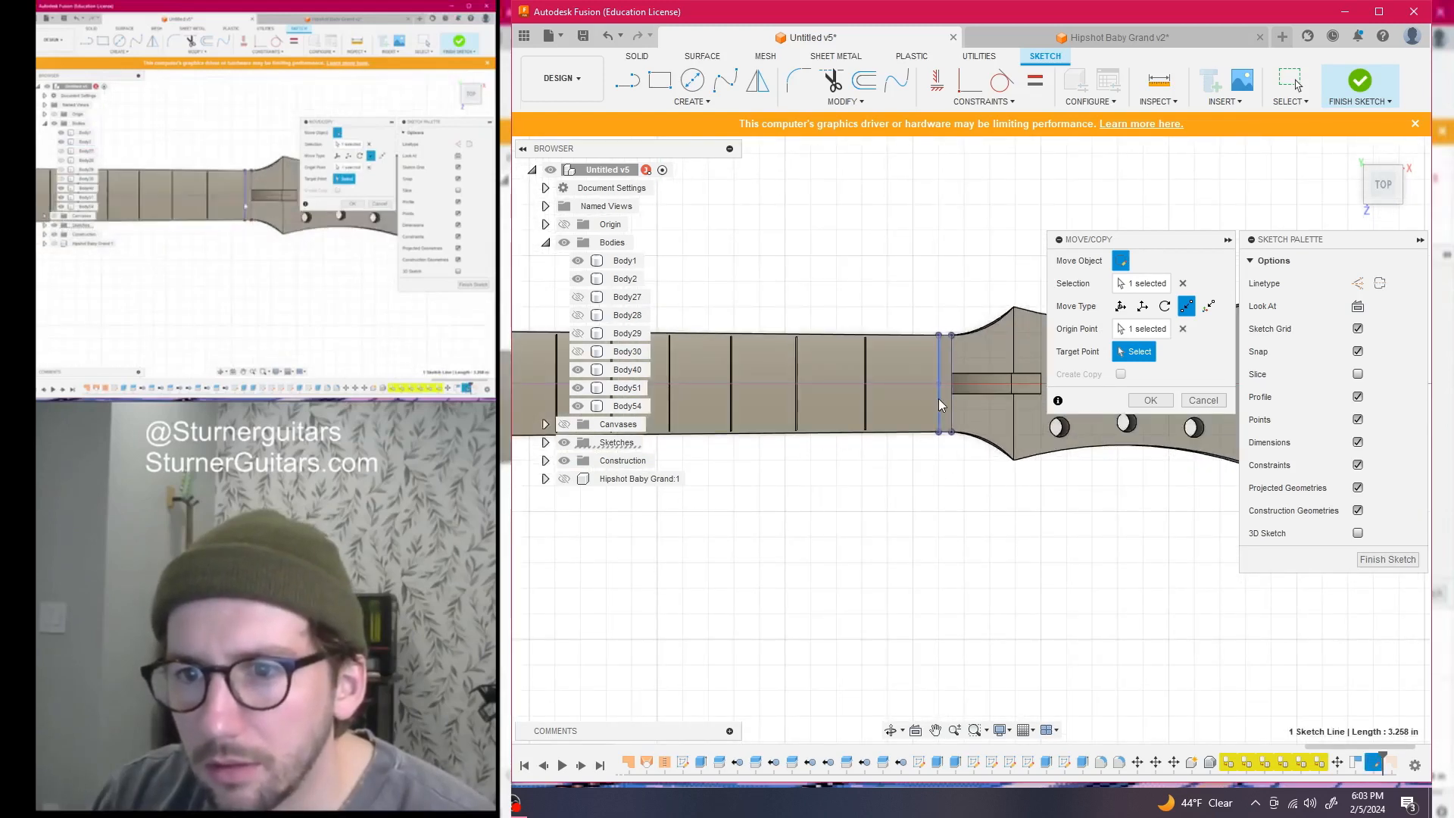
{"action": "left_click", "coordinate": [938, 399]}
{"action": "scroll", "coordinate": [770, 598], "scroll_direction": "down", "scroll_amount": 3}
{"action": "mouse_move", "coordinate": [772, 597]}
{"action": "middle_mouse_down"}
{"action": "mouse_move", "coordinate": [1066, 566]}
{"action": "mouse_move", "coordinate": [1162, 536]}
{"action": "middle_mouse_up"}
{"action": "left_click", "coordinate": [1150, 400]}
Start a new line at the headstock corner heading back toward the body
{"action": "scroll", "coordinate": [1006, 555], "scroll_direction": "down", "scroll_amount": 2}
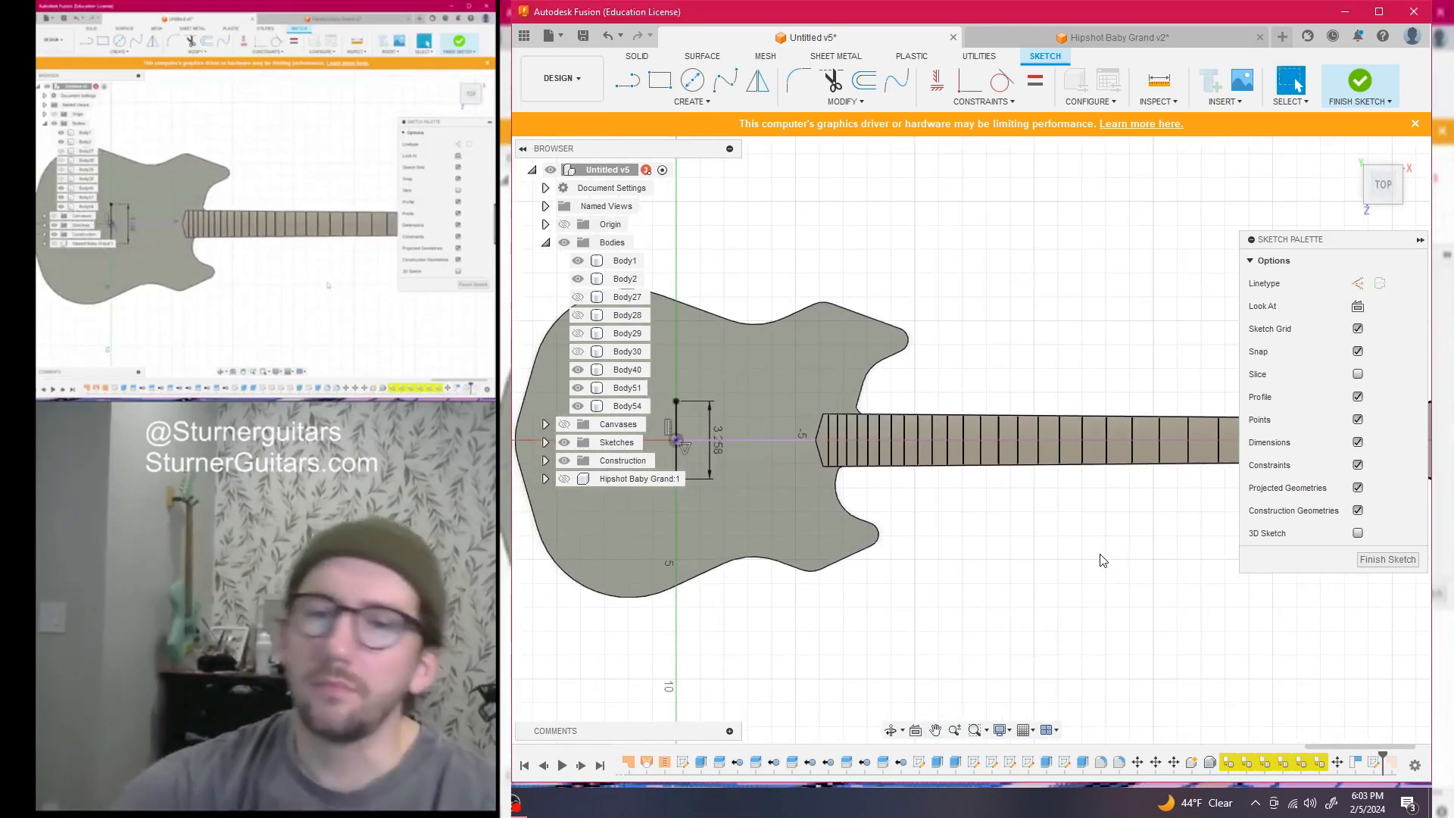
{"action": "scroll", "coordinate": [772, 491], "scroll_direction": "down", "scroll_amount": 1}
{"action": "middle_click_drag", "start_coordinate": [978, 556], "coordinate": [1019, 577]}
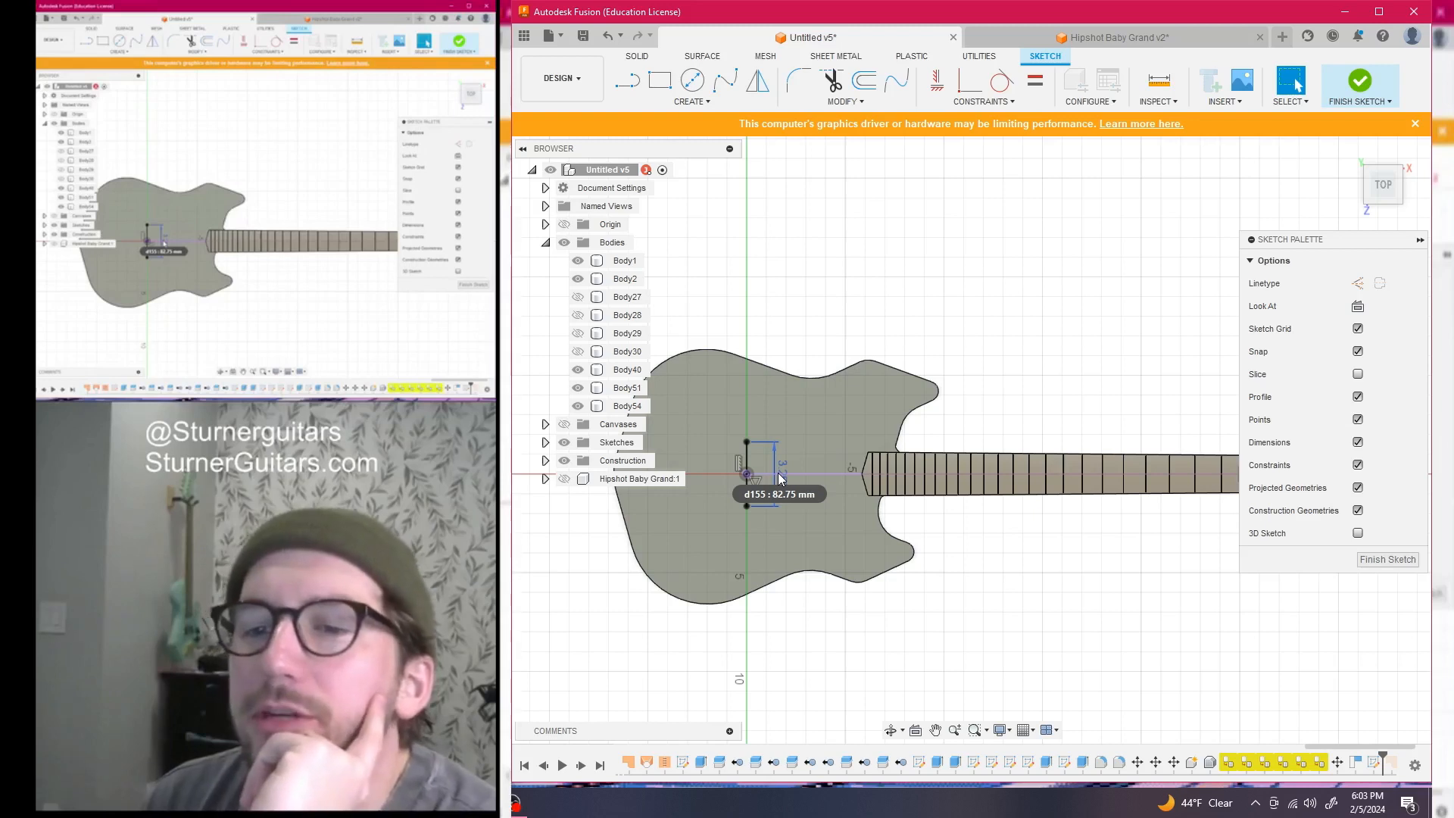
{"action": "scroll", "coordinate": [909, 439], "scroll_direction": "down", "scroll_amount": 5}
{"action": "scroll", "coordinate": [1056, 422], "scroll_direction": "up", "scroll_amount": 8}
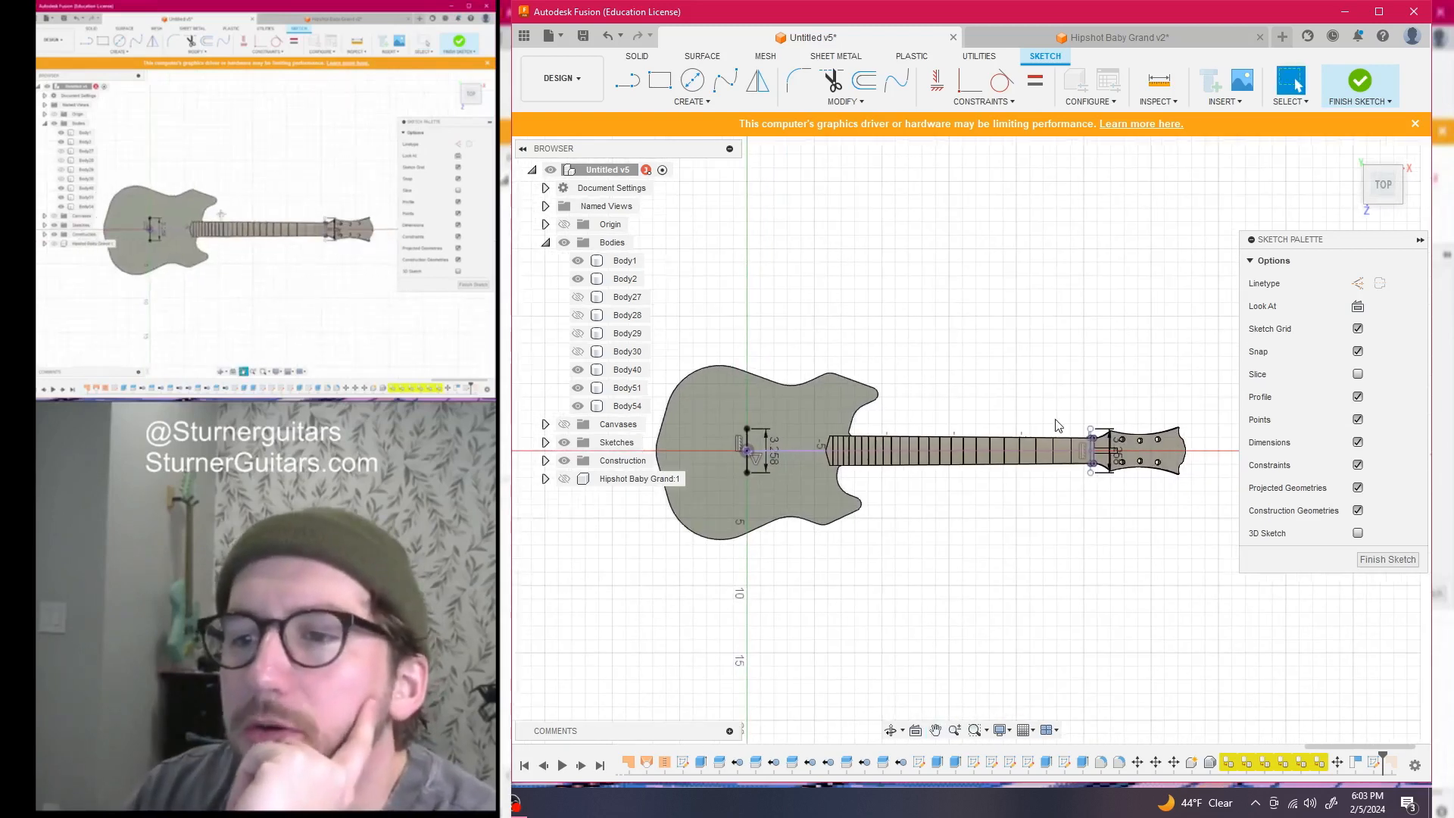
{"action": "scroll", "coordinate": [1102, 426], "scroll_direction": "down", "scroll_amount": 1}
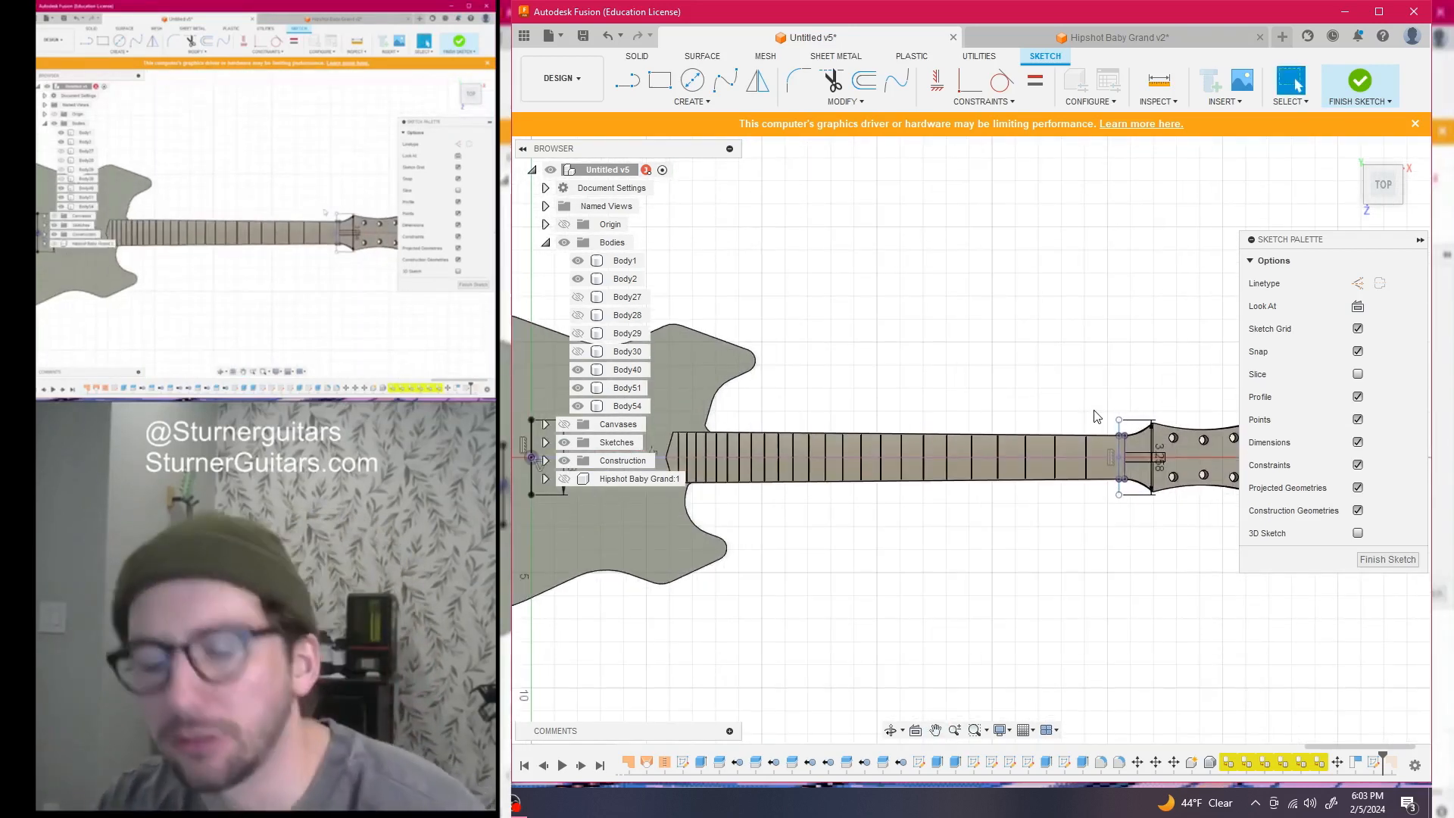
{"action": "key", "text": "l"}
{"action": "left_click", "coordinate": [1124, 425]}
{"action": "scroll", "coordinate": [1060, 454], "scroll_direction": "down", "scroll_amount": 4}
{"action": "scroll", "coordinate": [807, 477], "scroll_direction": "up", "scroll_amount": 4}
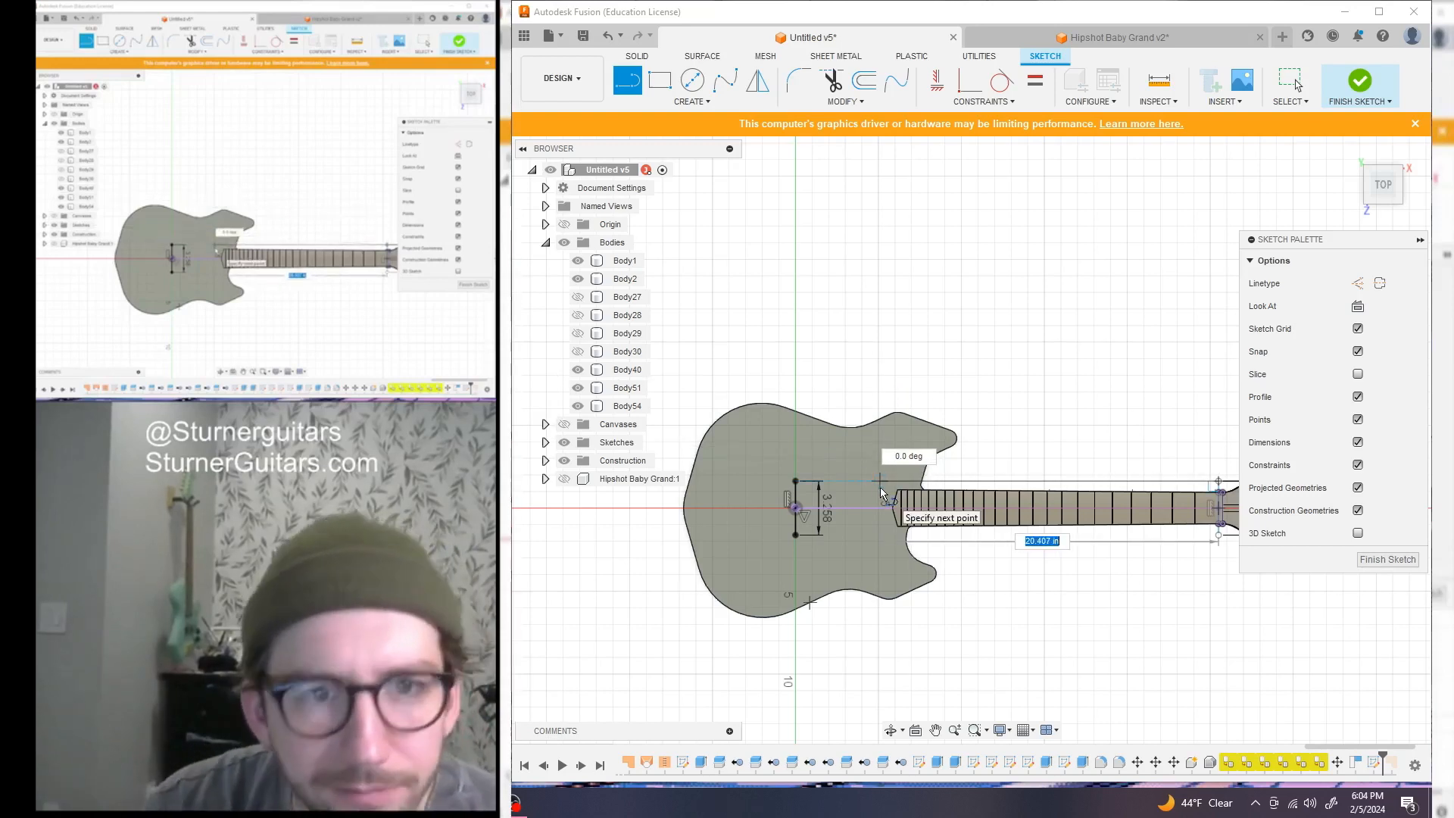
Draw a 25.5 neck-length line, then undo it along with its dimension
{"action": "type", "text": "25"}
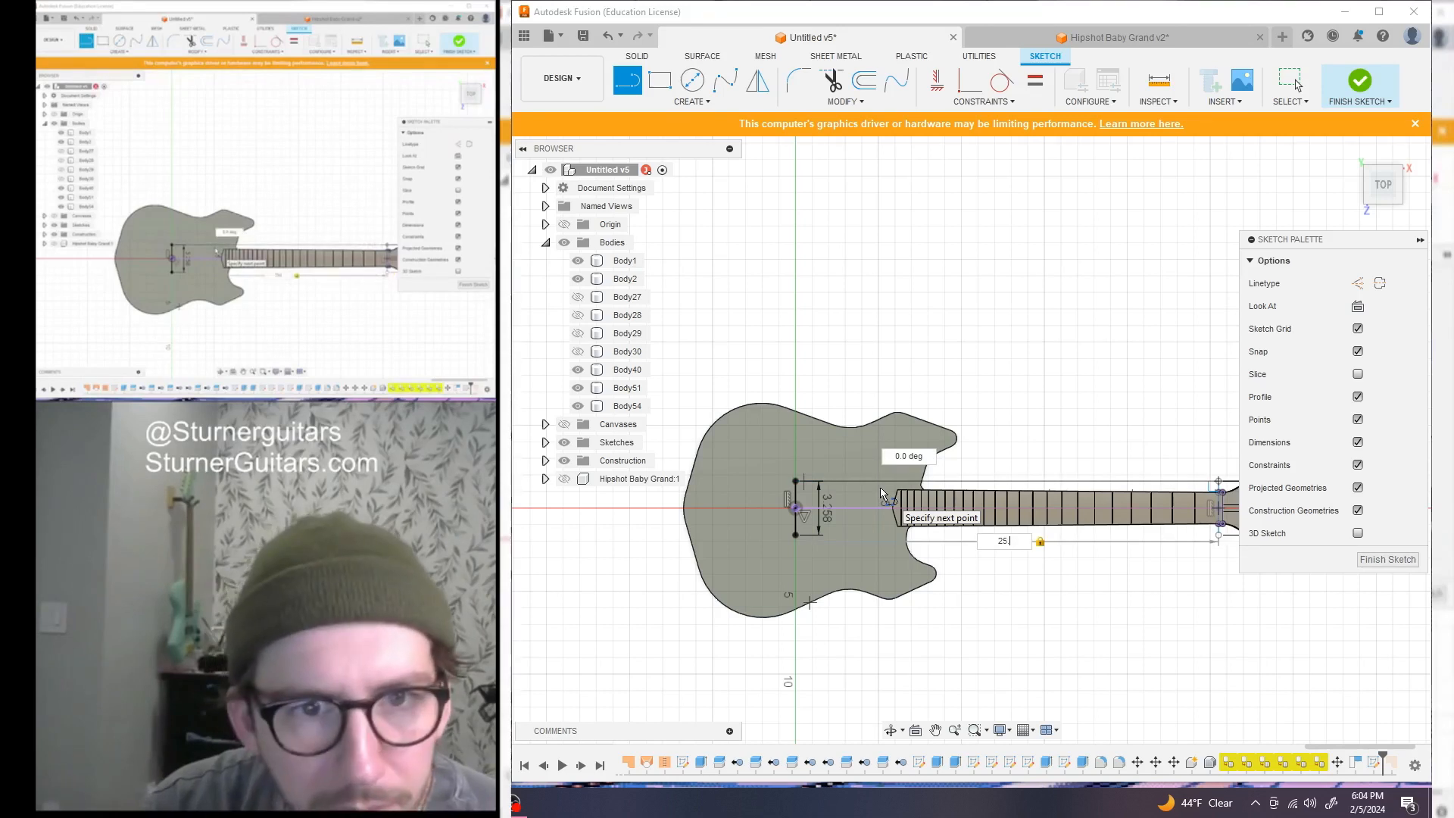
{"action": "type", "text": ".562"}
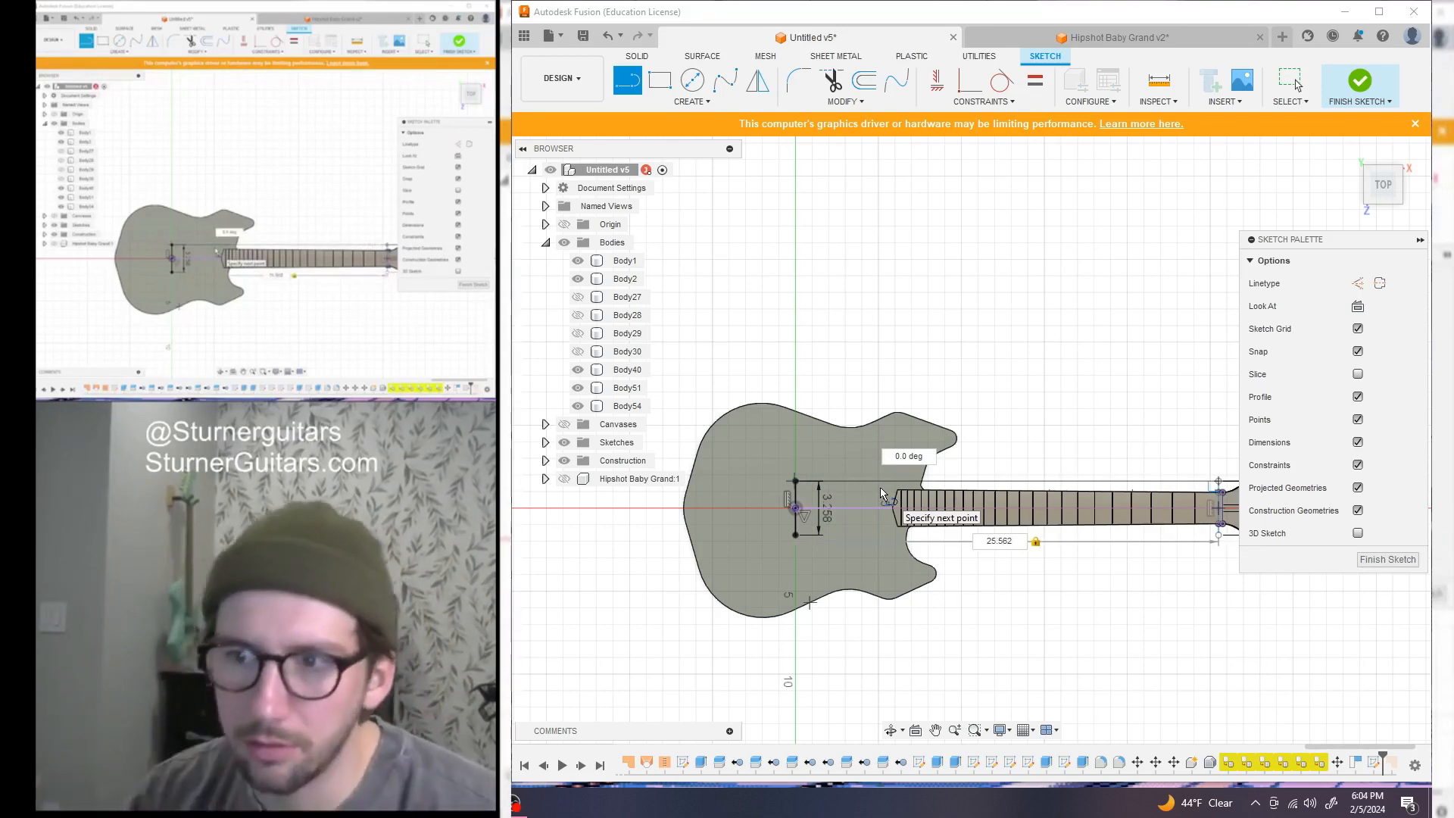
{"action": "left_click", "coordinate": [774, 487]}
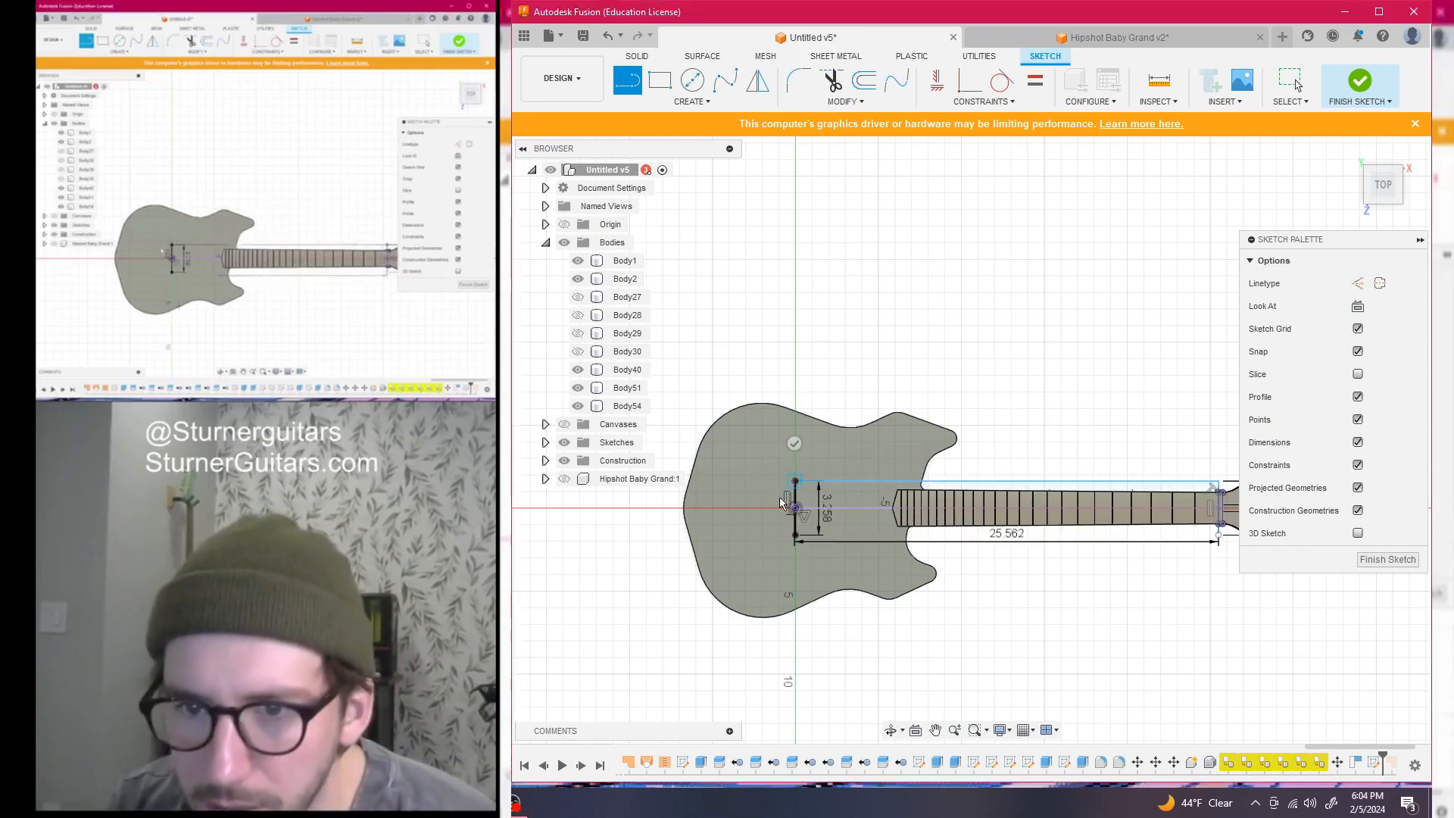
{"action": "key", "text": "Escape"}
{"action": "scroll", "coordinate": [861, 609], "scroll_direction": "down", "scroll_amount": 2}
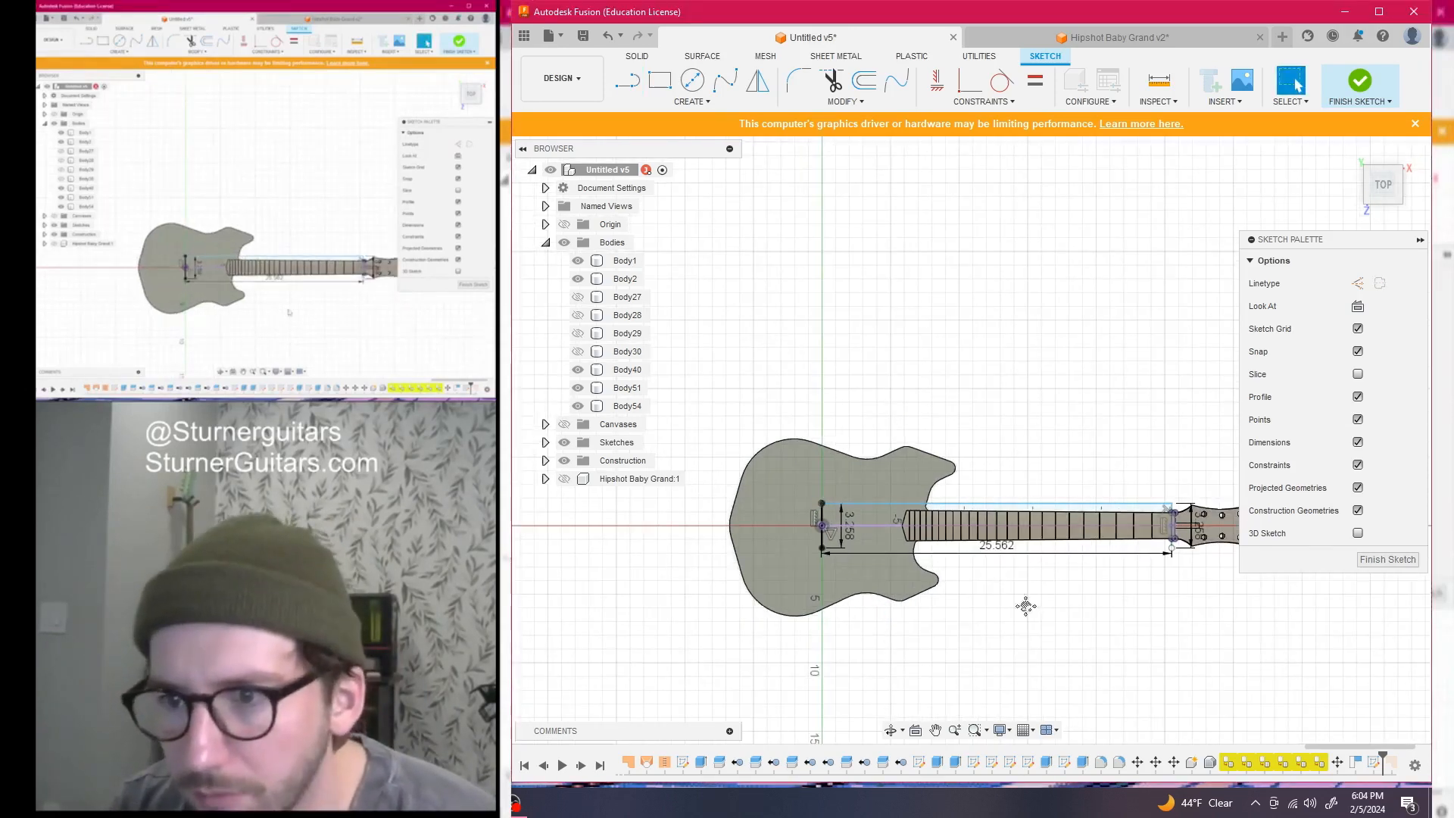
{"action": "scroll", "coordinate": [1032, 545], "scroll_direction": "up", "scroll_amount": 3}
{"action": "middle_click_drag", "start_coordinate": [1106, 565], "coordinate": [1134, 577]}
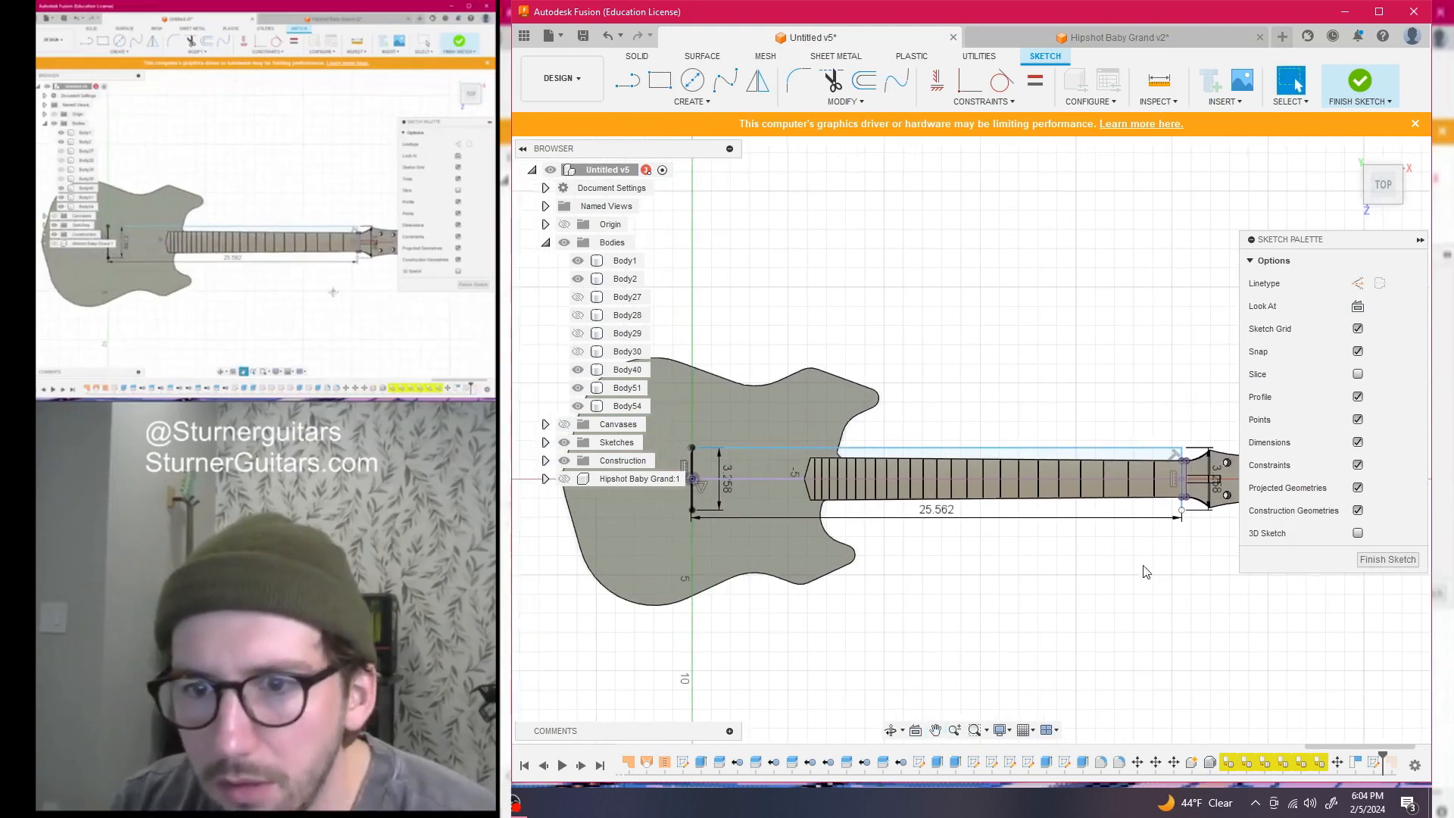
{"action": "key", "text": "l"}
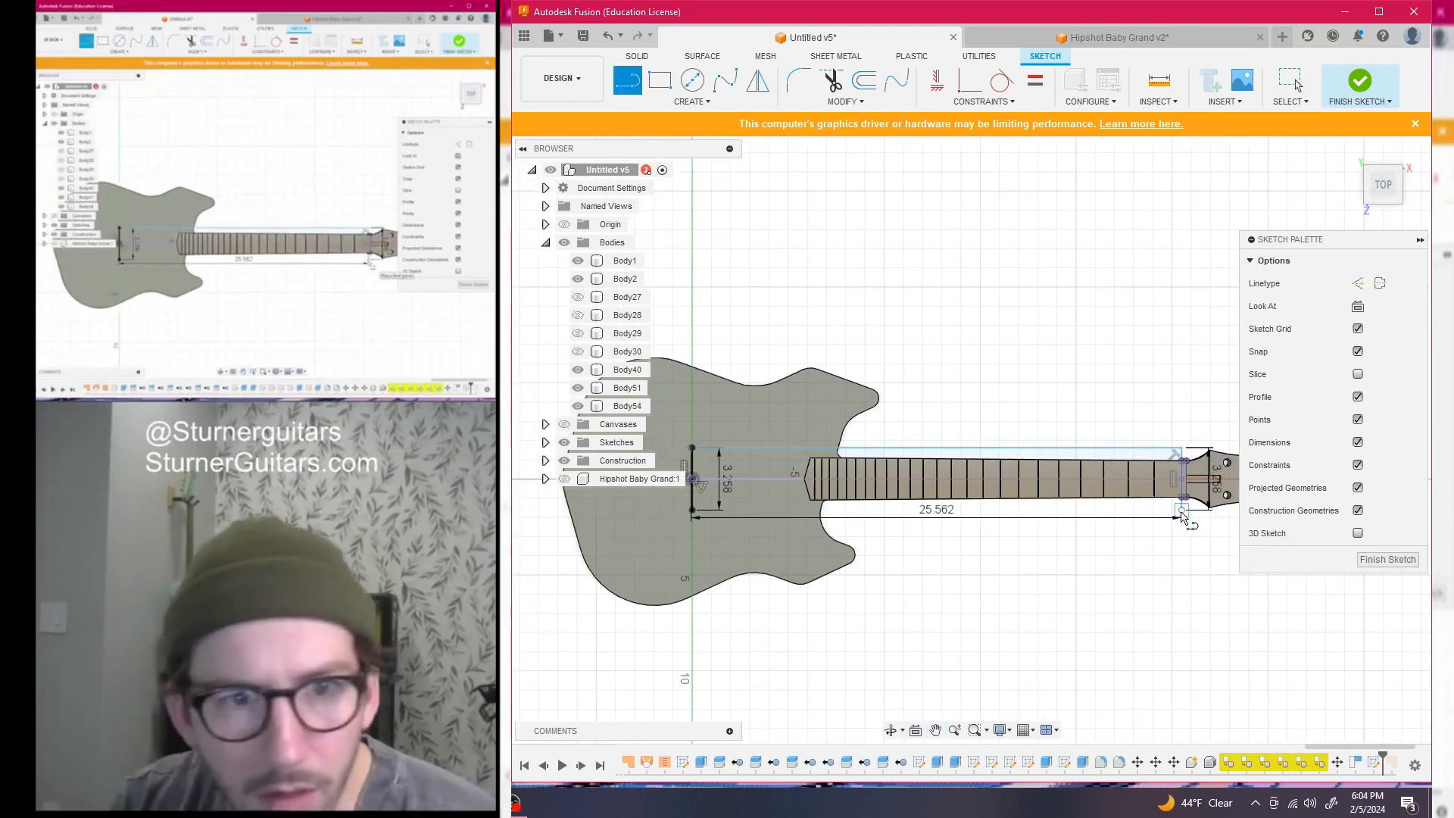
{"action": "left_click", "coordinate": [1184, 516]}
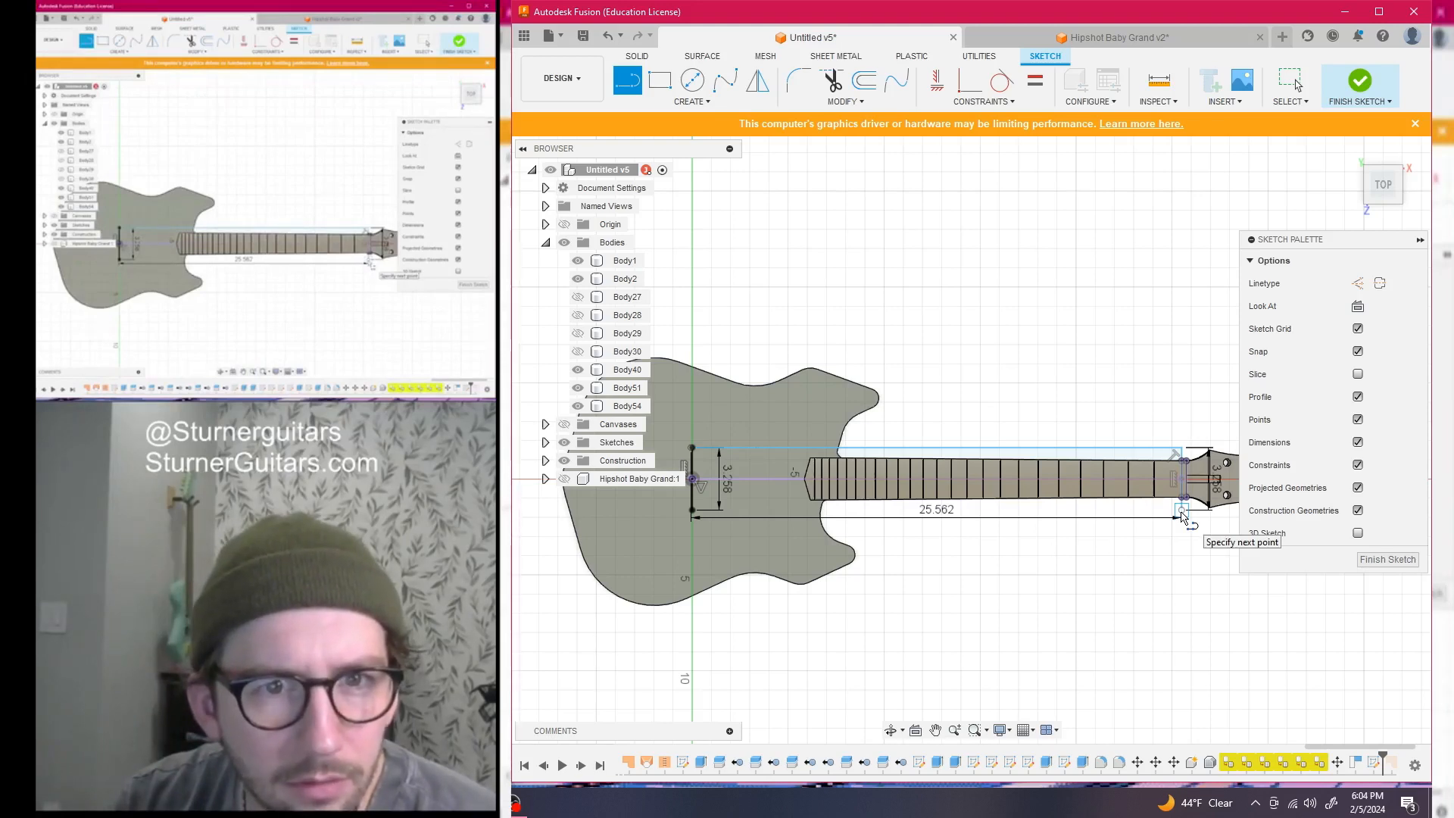
{"action": "key", "text": "Escape"}
{"action": "key", "text": "ctrl+z"}
Draw a 25.562 line from the neck's end point back toward the body
{"action": "key", "text": "l"}
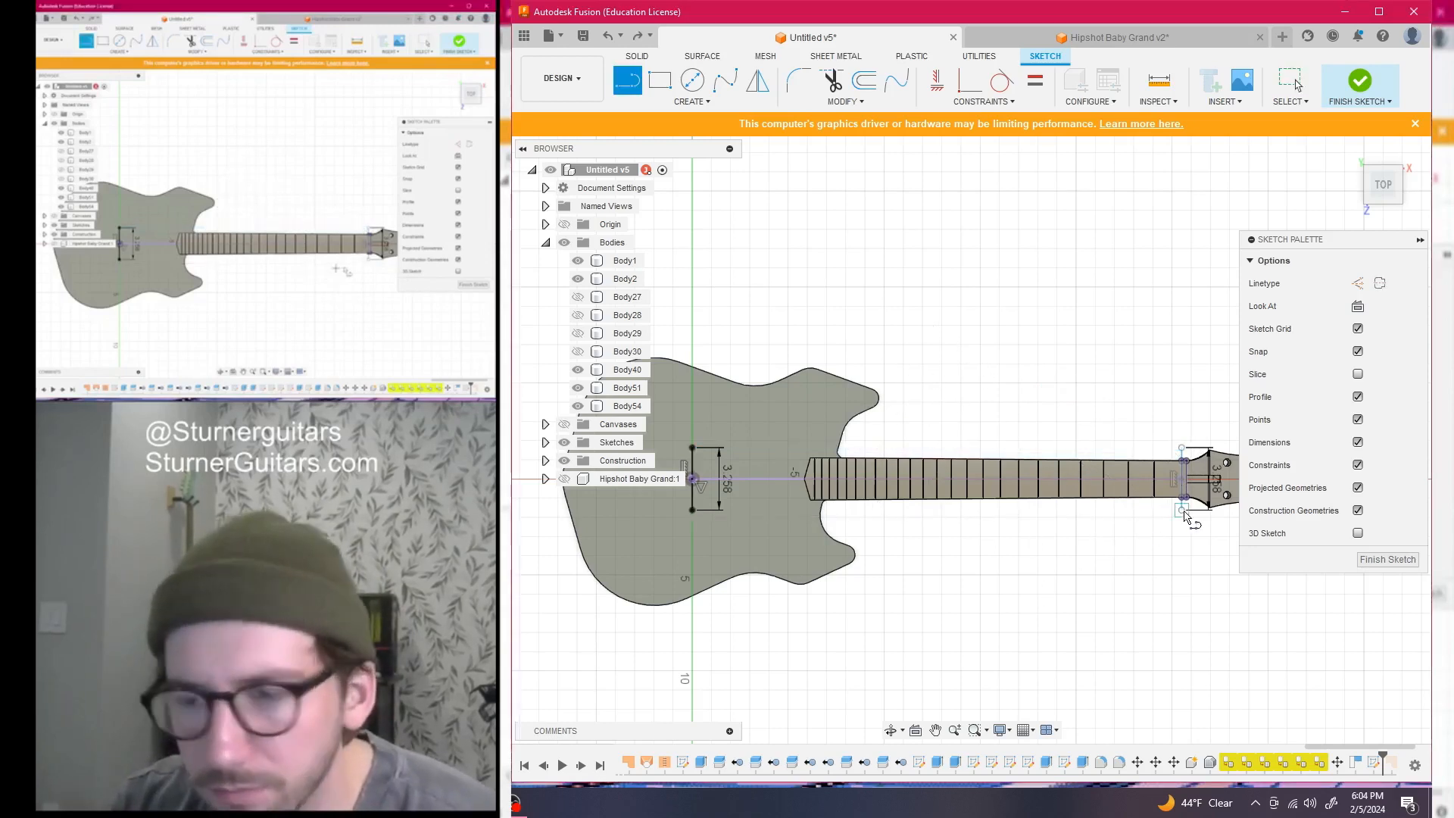
{"action": "left_click", "coordinate": [1182, 509]}
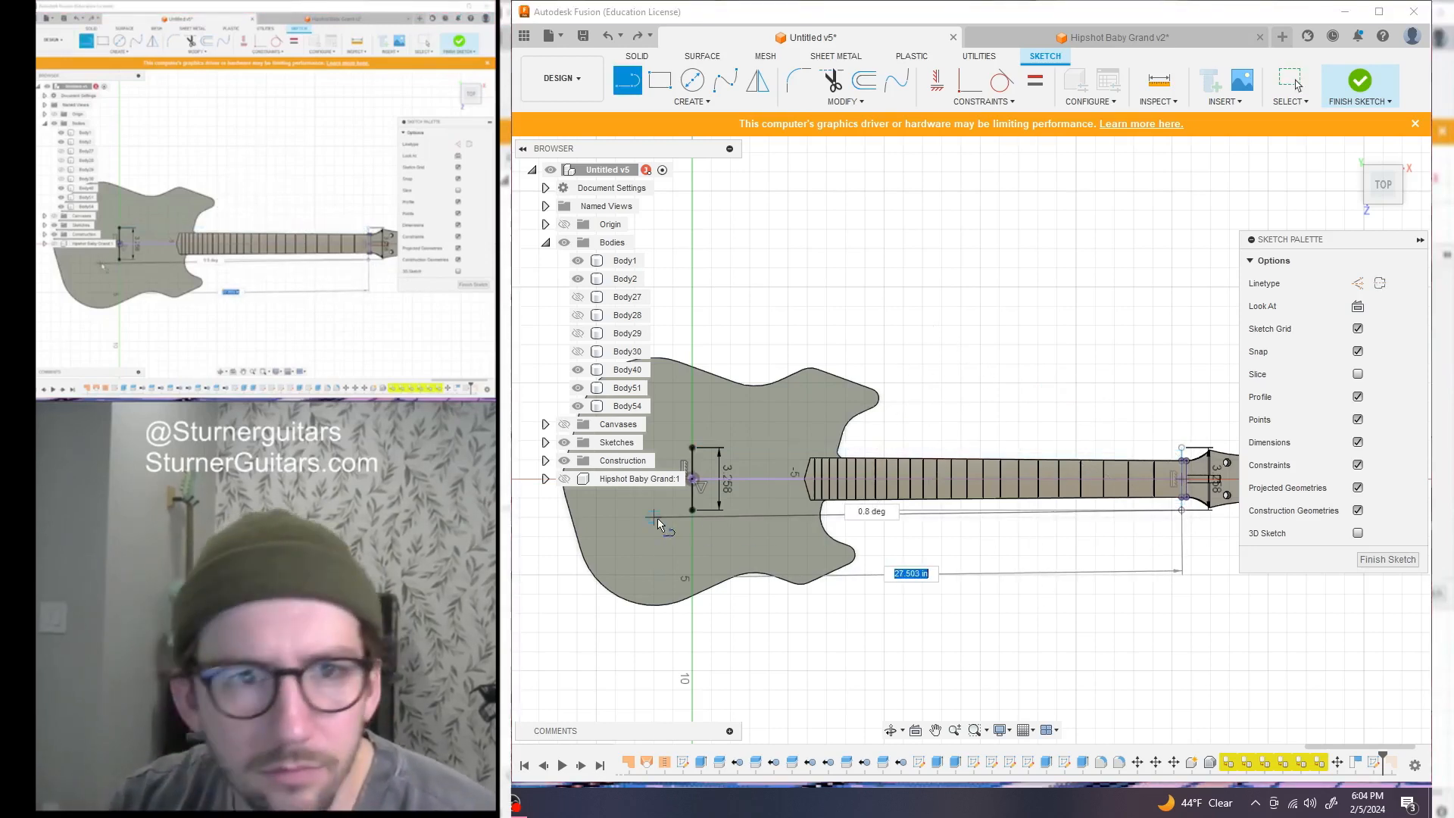
{"action": "type", "text": "2"}
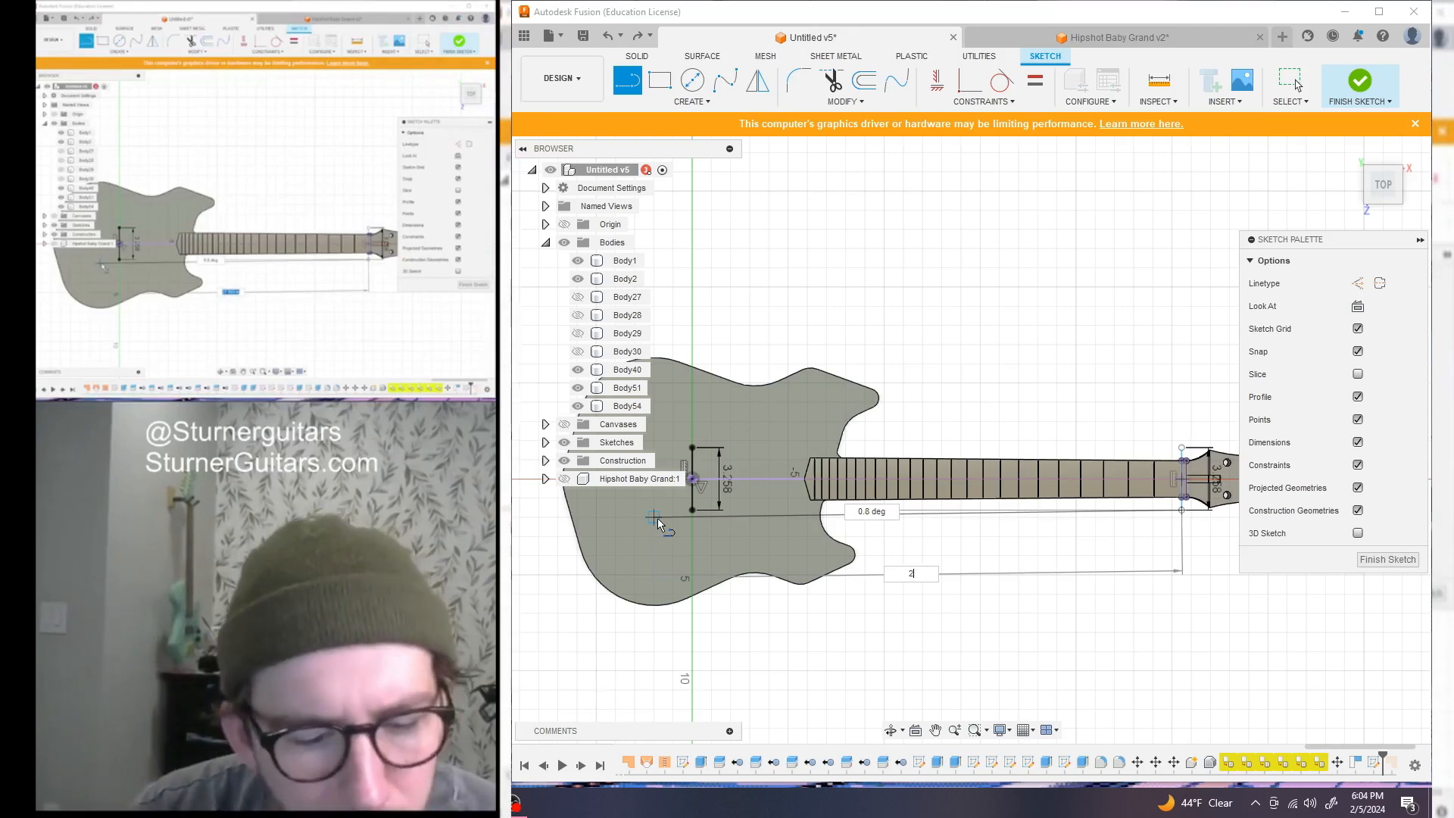
{"action": "type", "text": "5."}
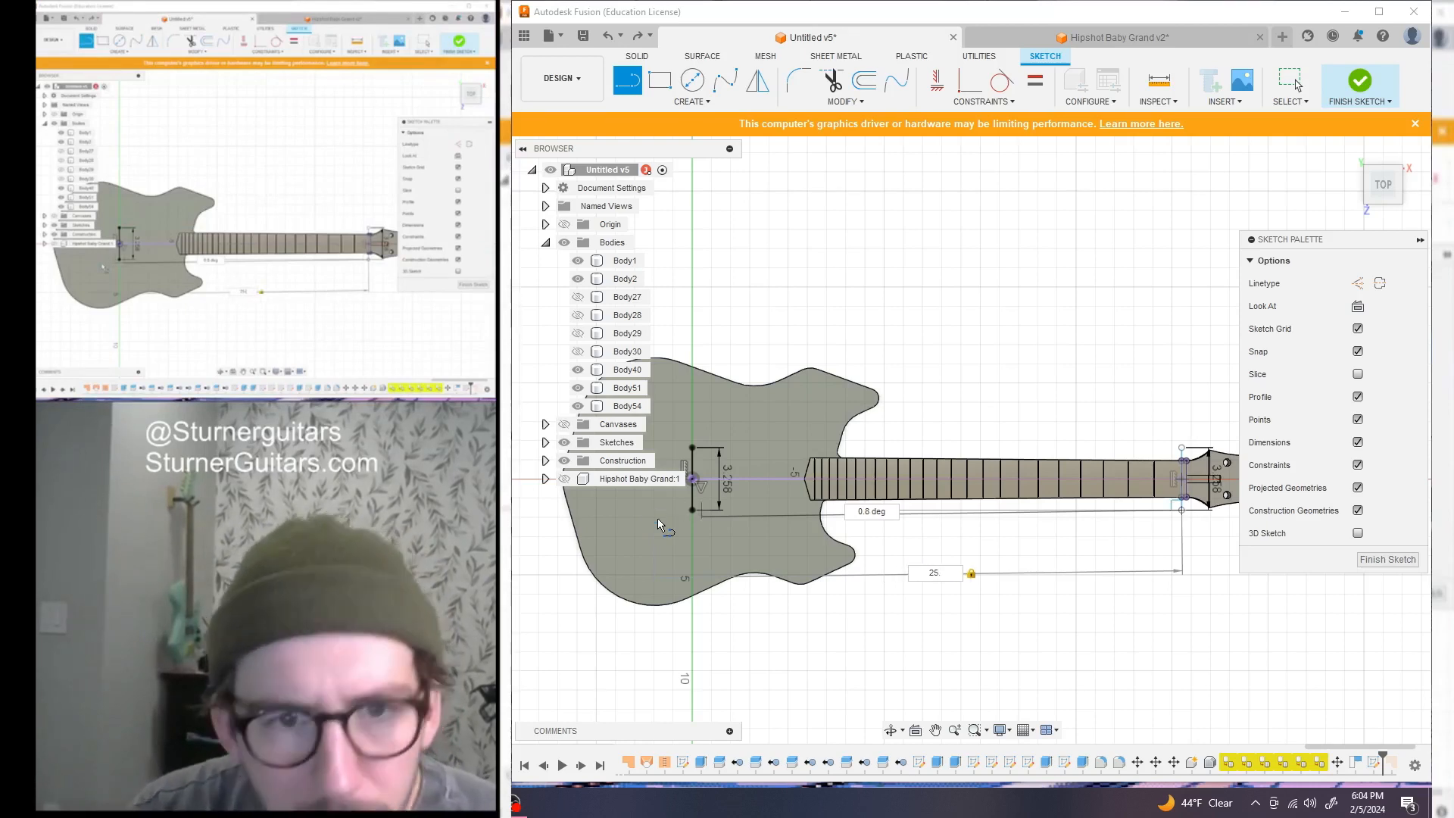
{"action": "type", "text": "562"}
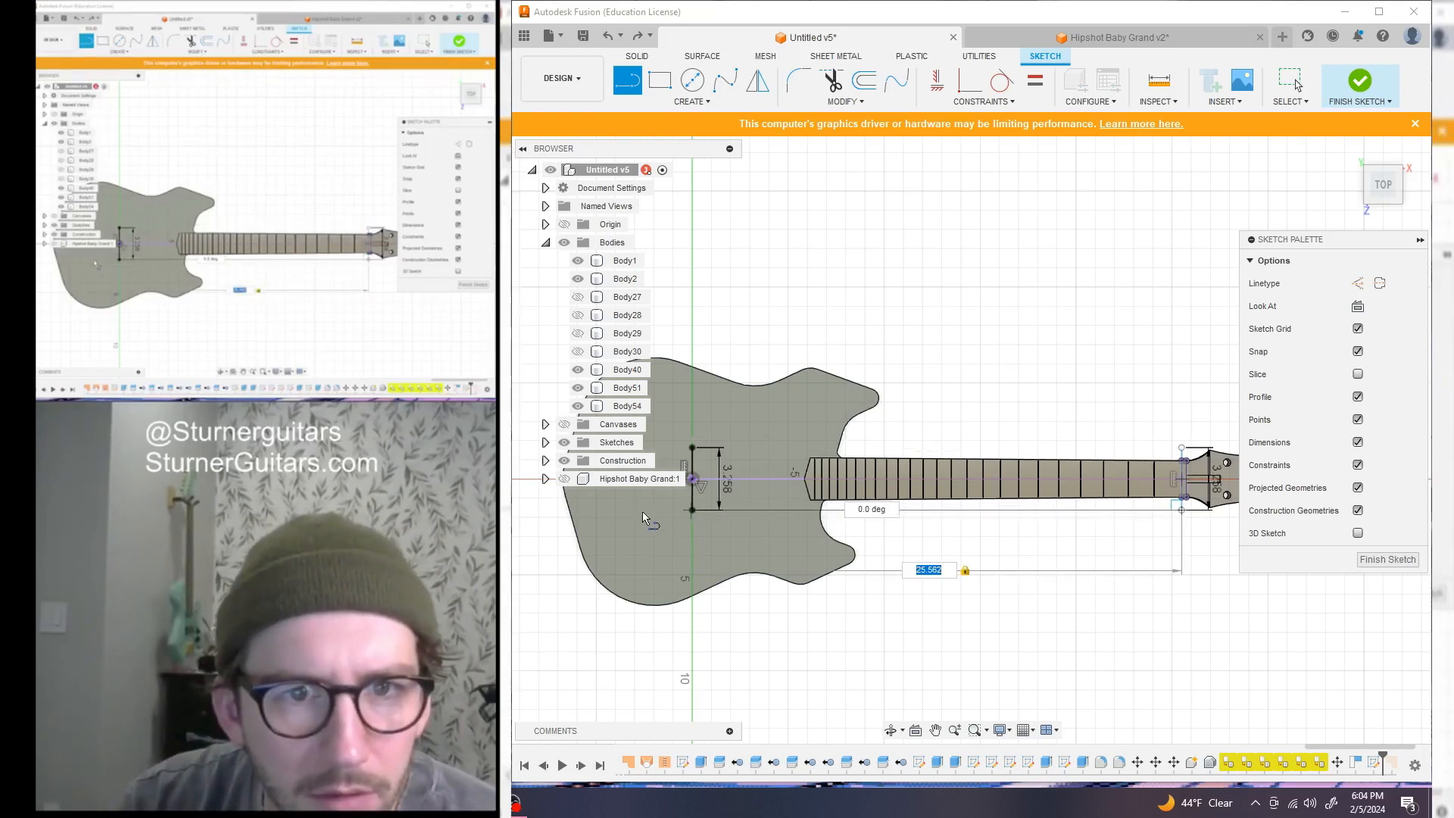
{"action": "key", "text": "Return"}
{"action": "scroll", "coordinate": [651, 526], "scroll_direction": "down", "scroll_amount": 1}
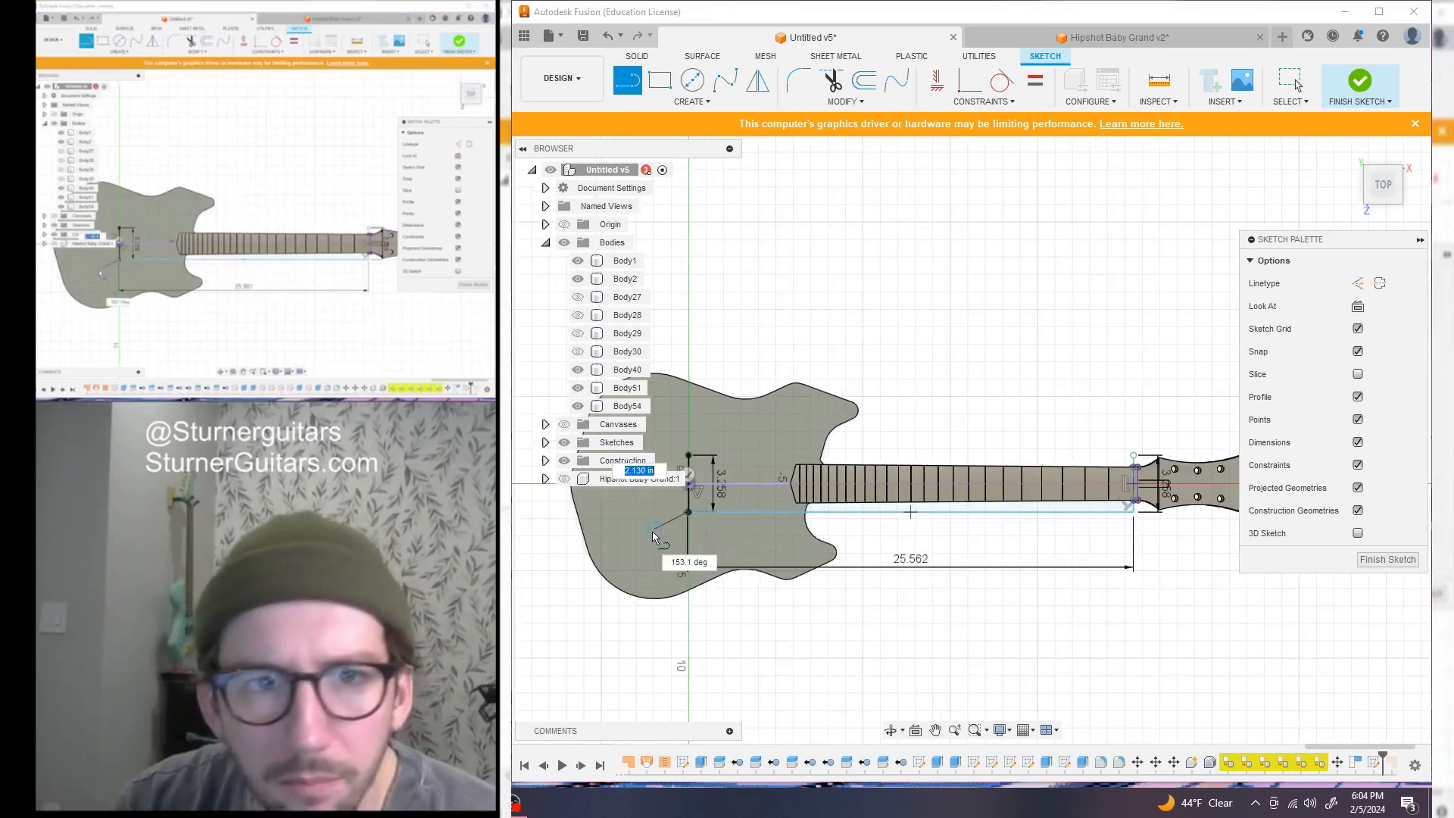
{"action": "key", "text": "Escape"}
Start another line at the neck's end point
{"action": "scroll", "coordinate": [870, 651], "scroll_direction": "down", "scroll_amount": 2}
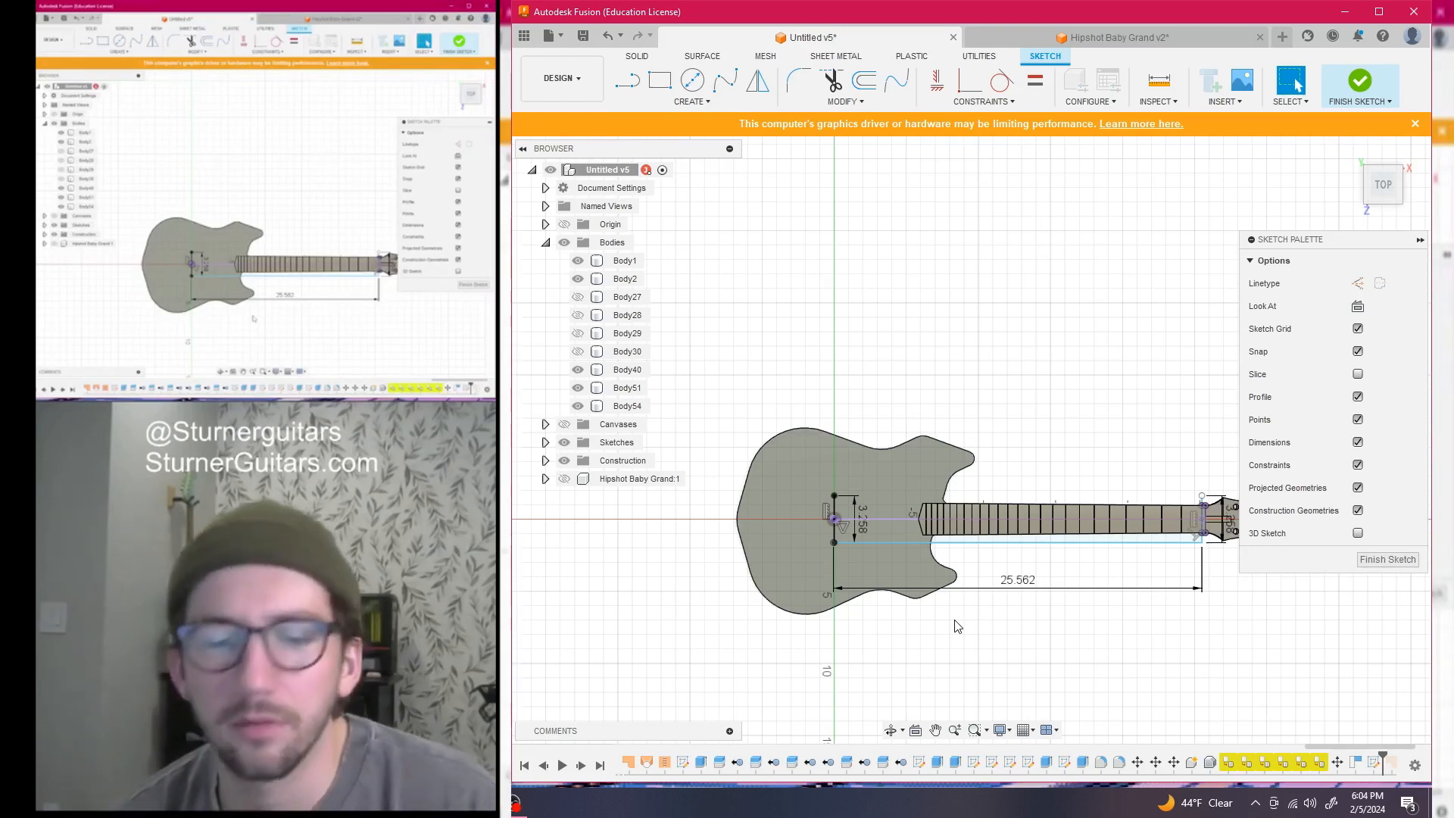
{"action": "scroll", "coordinate": [1074, 452], "scroll_direction": "up", "scroll_amount": 2}
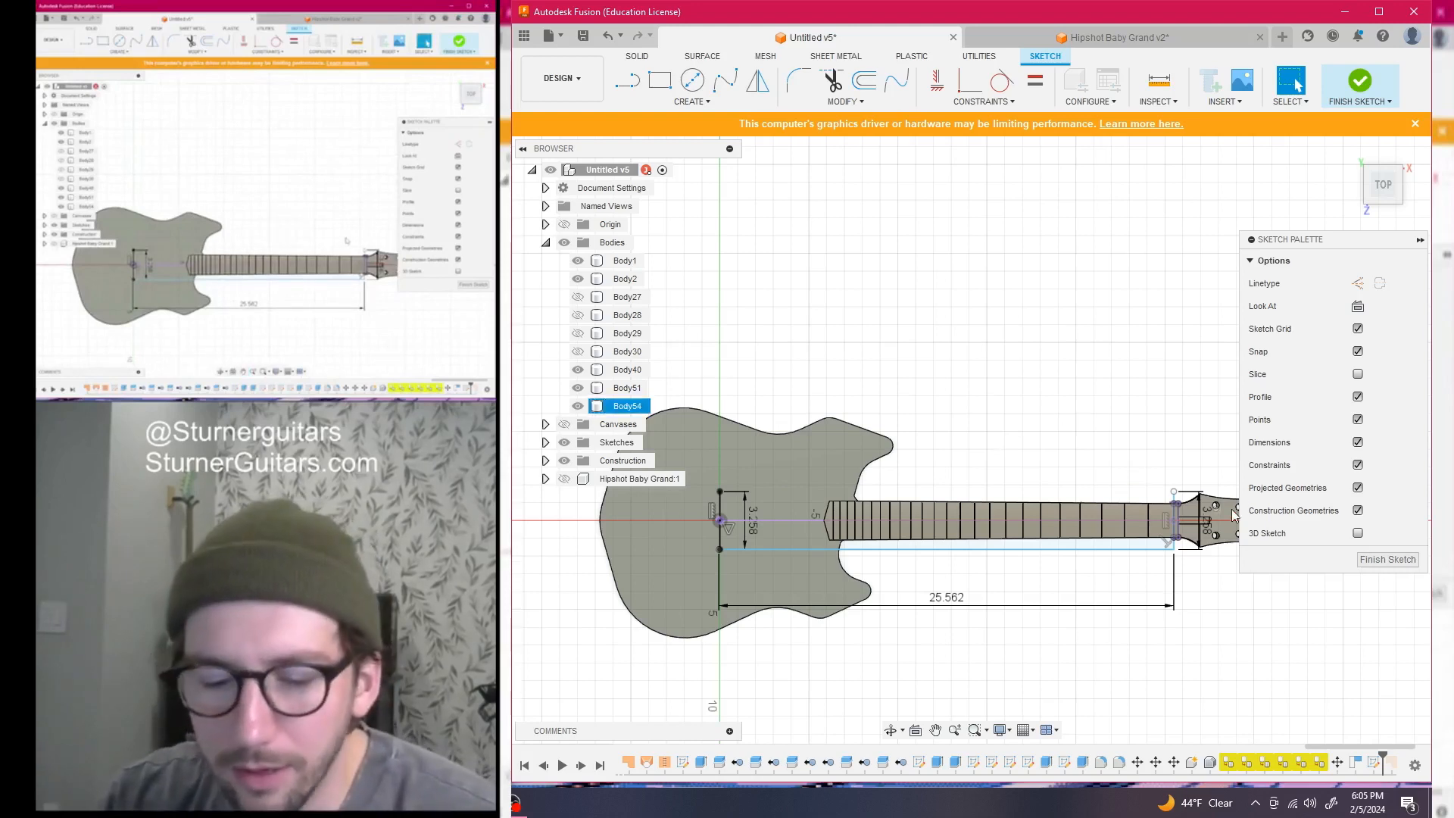
{"action": "scroll", "coordinate": [1179, 473], "scroll_direction": "down", "scroll_amount": 2}
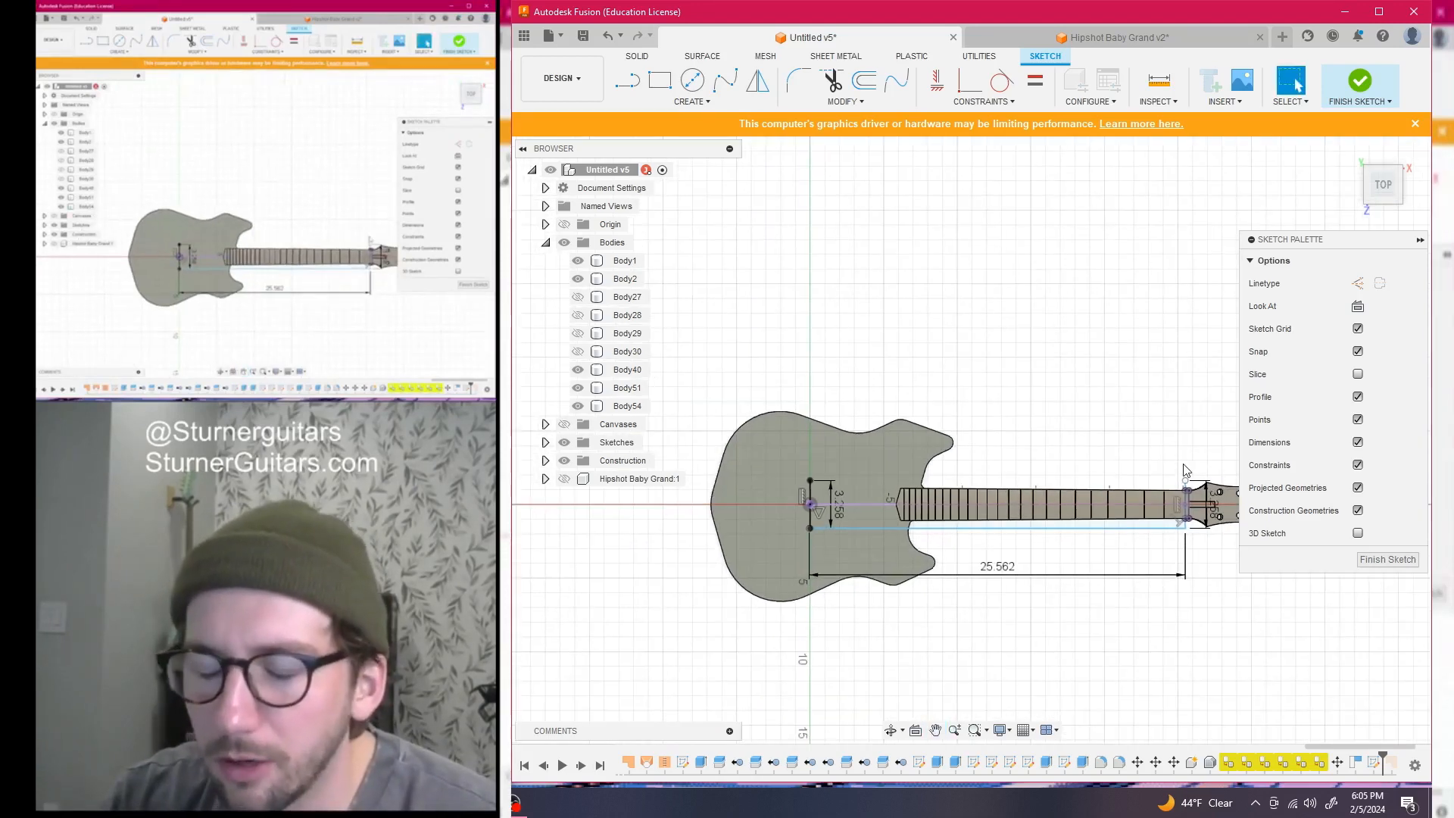
{"action": "key", "text": "l"}
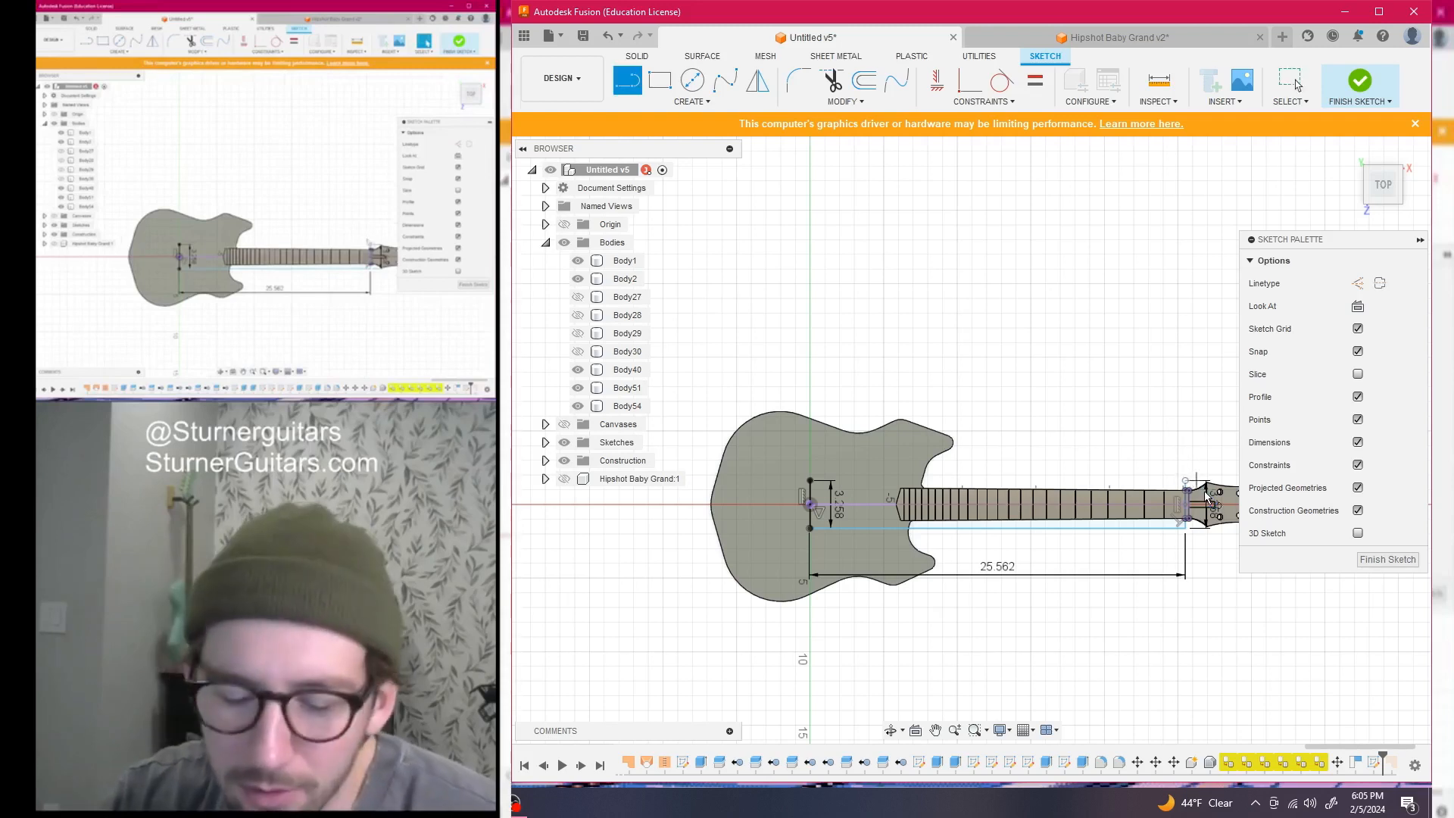
{"action": "left_click", "coordinate": [1186, 481]}
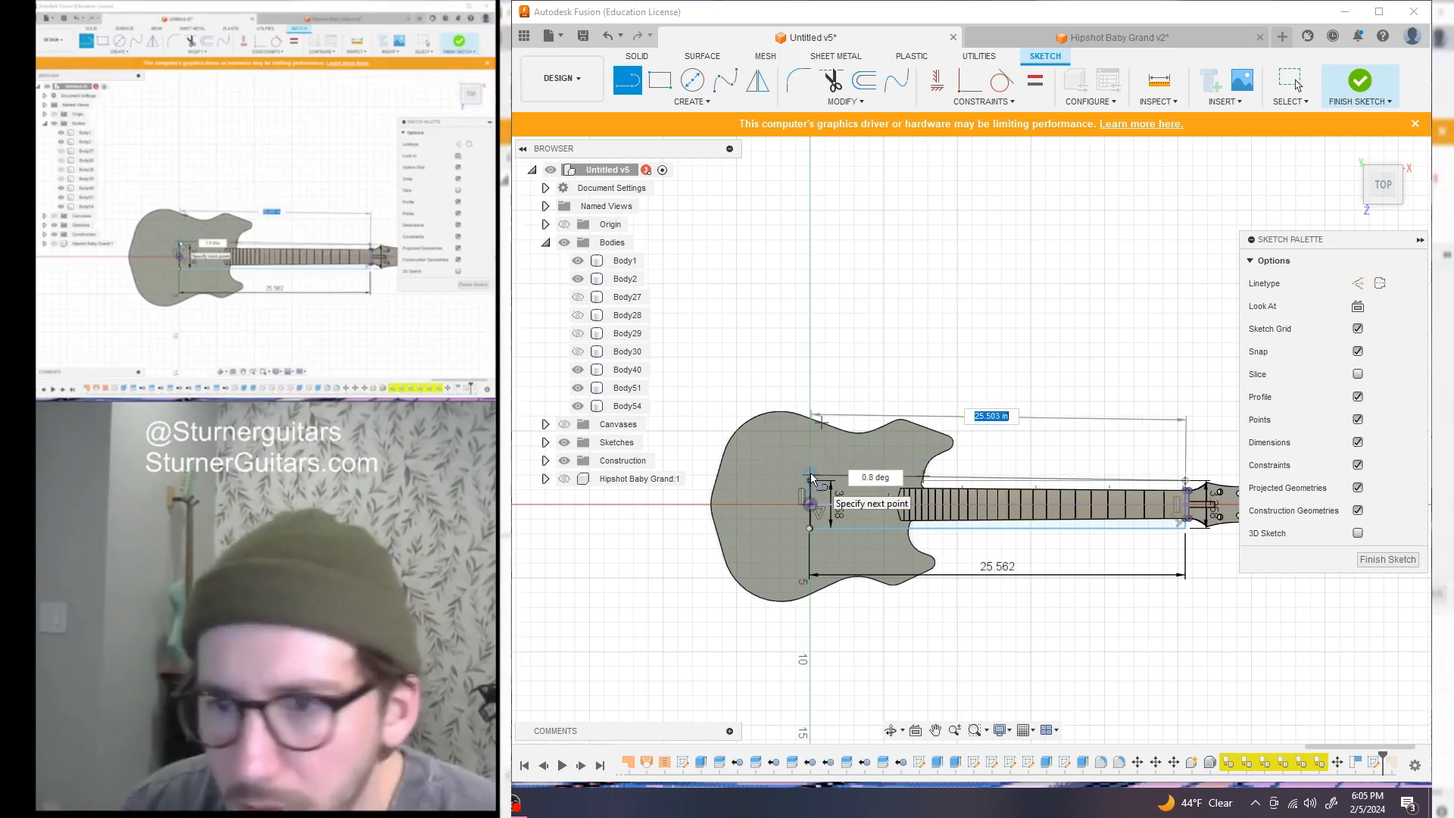
Select the 25.562 line and drag it upward off the neck
{"action": "key", "text": "Escape"}
{"action": "left_click", "coordinate": [985, 568]}
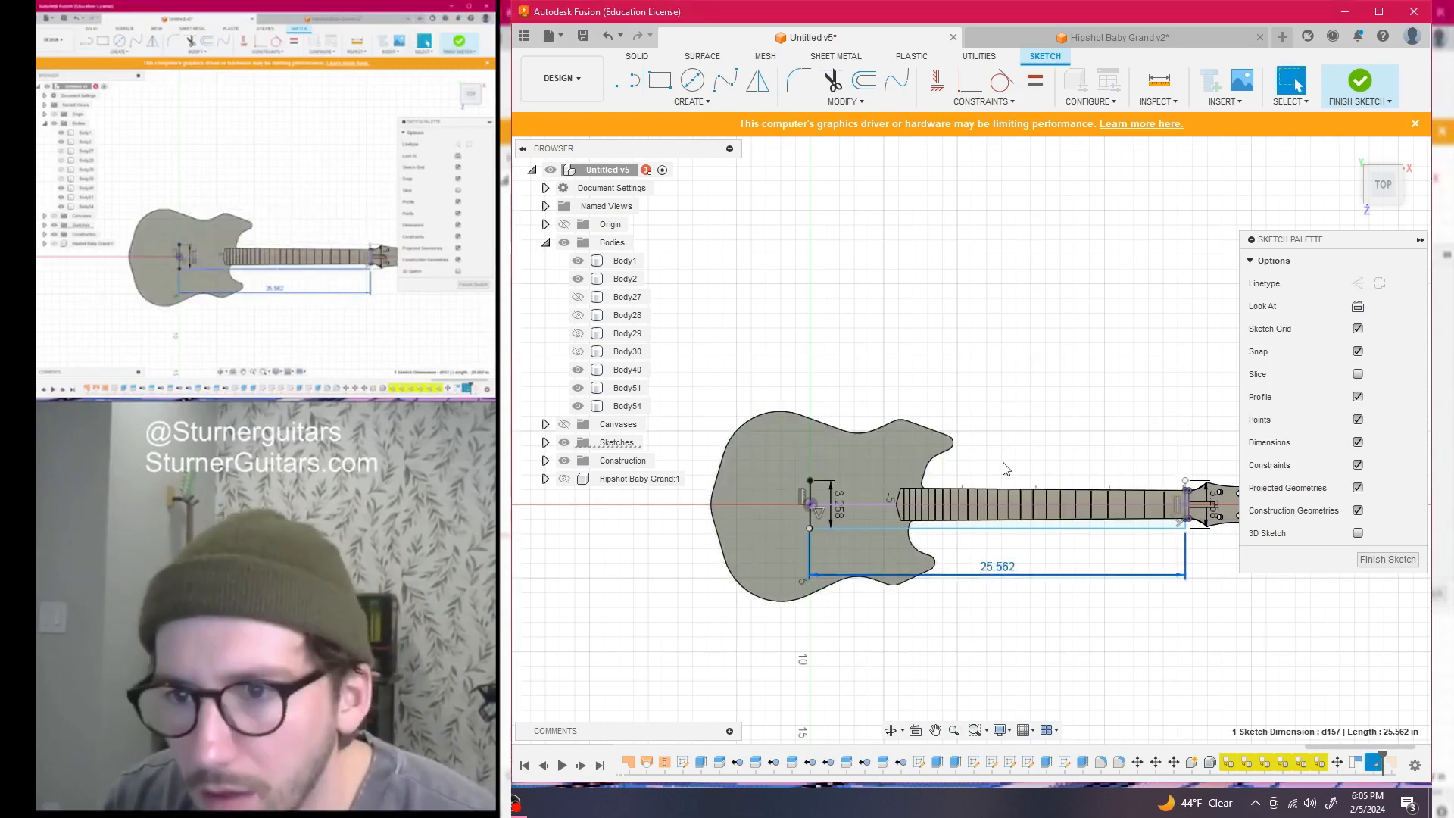
{"action": "left_click", "coordinate": [1072, 528]}
{"action": "key", "text": "m"}
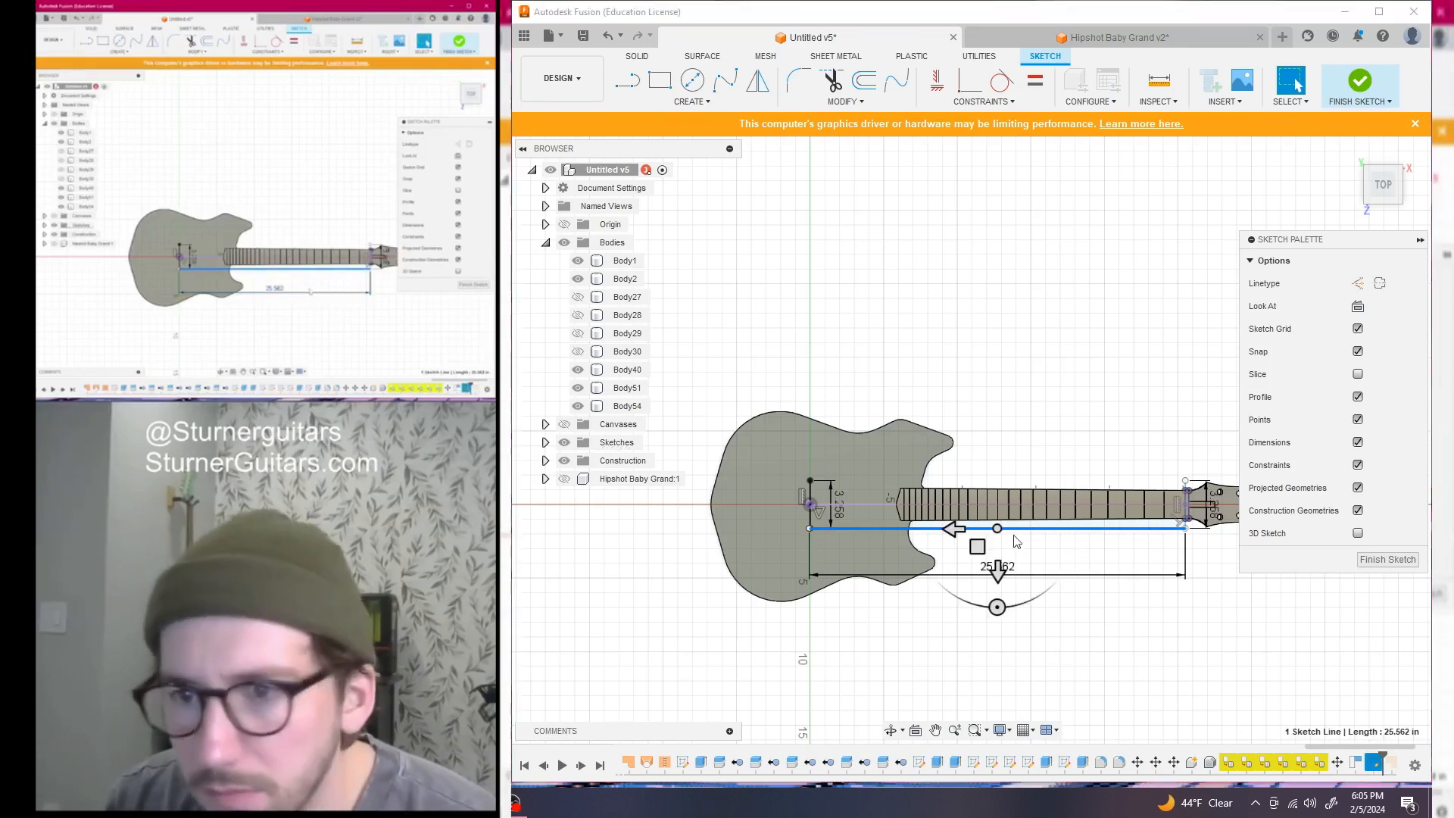
{"action": "left_click_drag", "start_coordinate": [978, 546], "coordinate": [944, 379]}
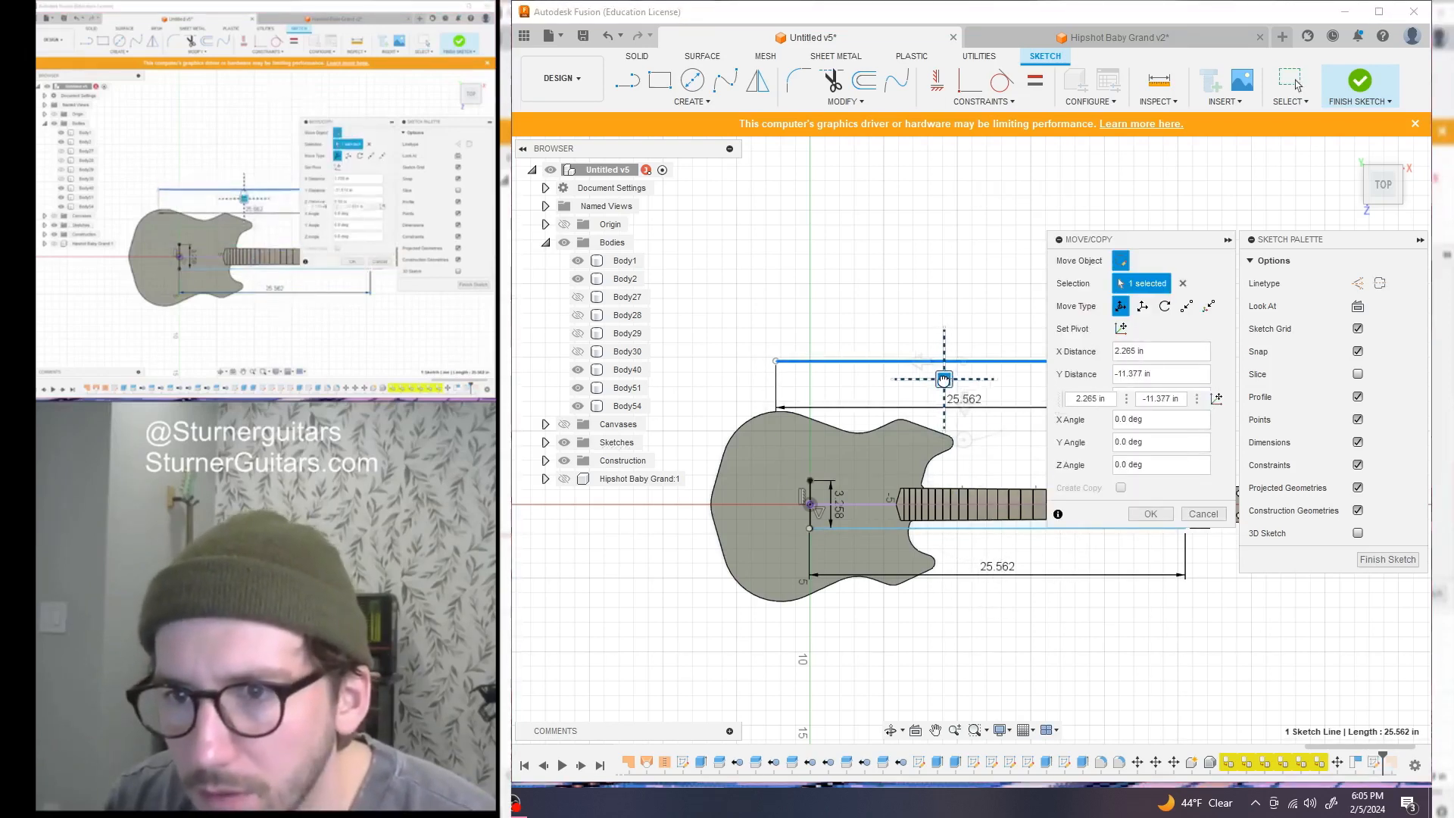
{"action": "scroll", "coordinate": [941, 377], "scroll_direction": "down", "scroll_amount": 3}
{"action": "middle_click_drag", "start_coordinate": [936, 617], "coordinate": [749, 621]}
Move the line point to point so its end lands on the neck's top corner
{"action": "left_click", "coordinate": [1186, 305]}
{"action": "scroll", "coordinate": [908, 379], "scroll_direction": "up", "scroll_amount": 3}
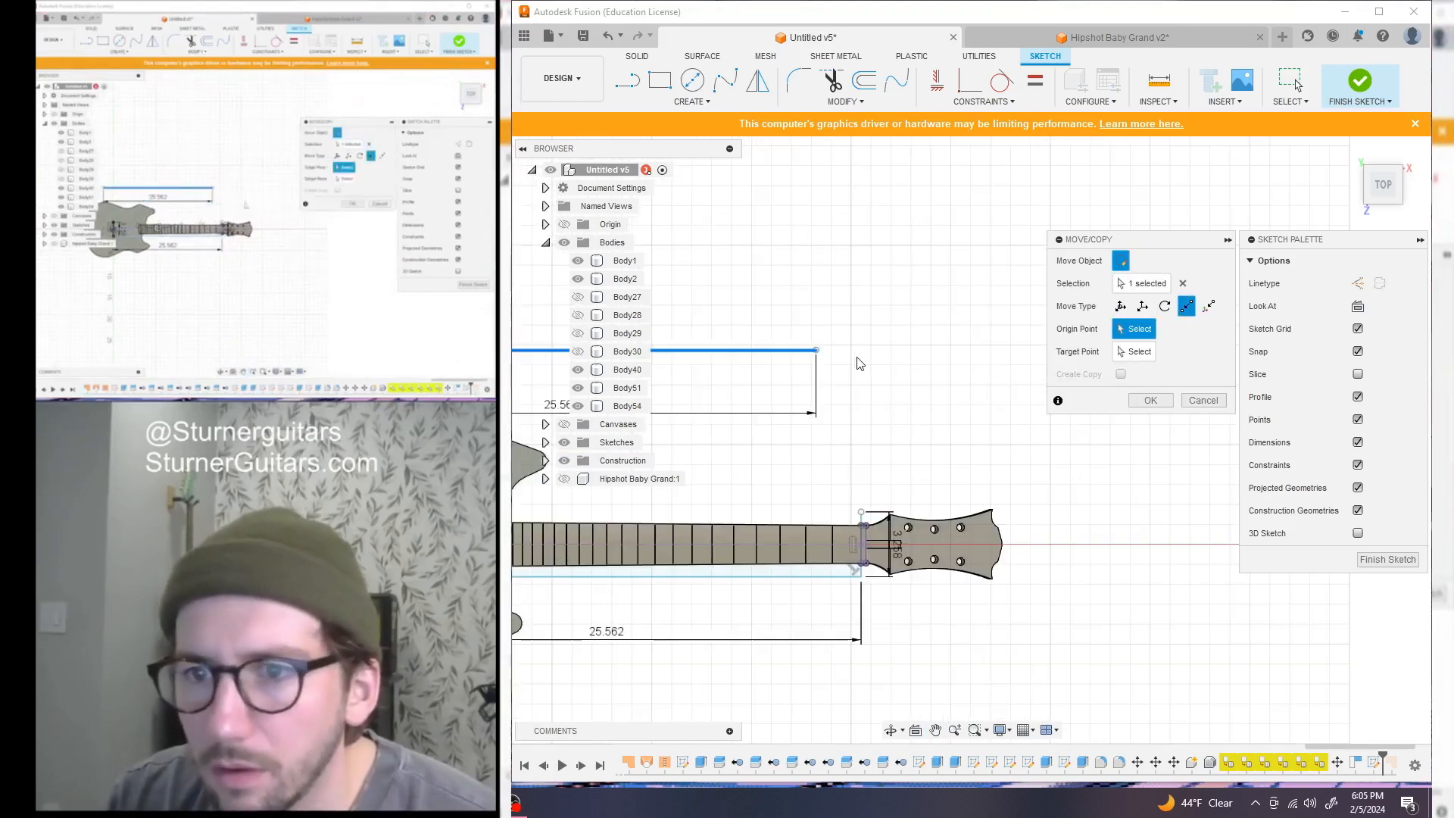
{"action": "left_click", "coordinate": [815, 351]}
{"action": "left_click", "coordinate": [862, 514]}
{"action": "scroll", "coordinate": [931, 666], "scroll_direction": "down", "scroll_amount": 3}
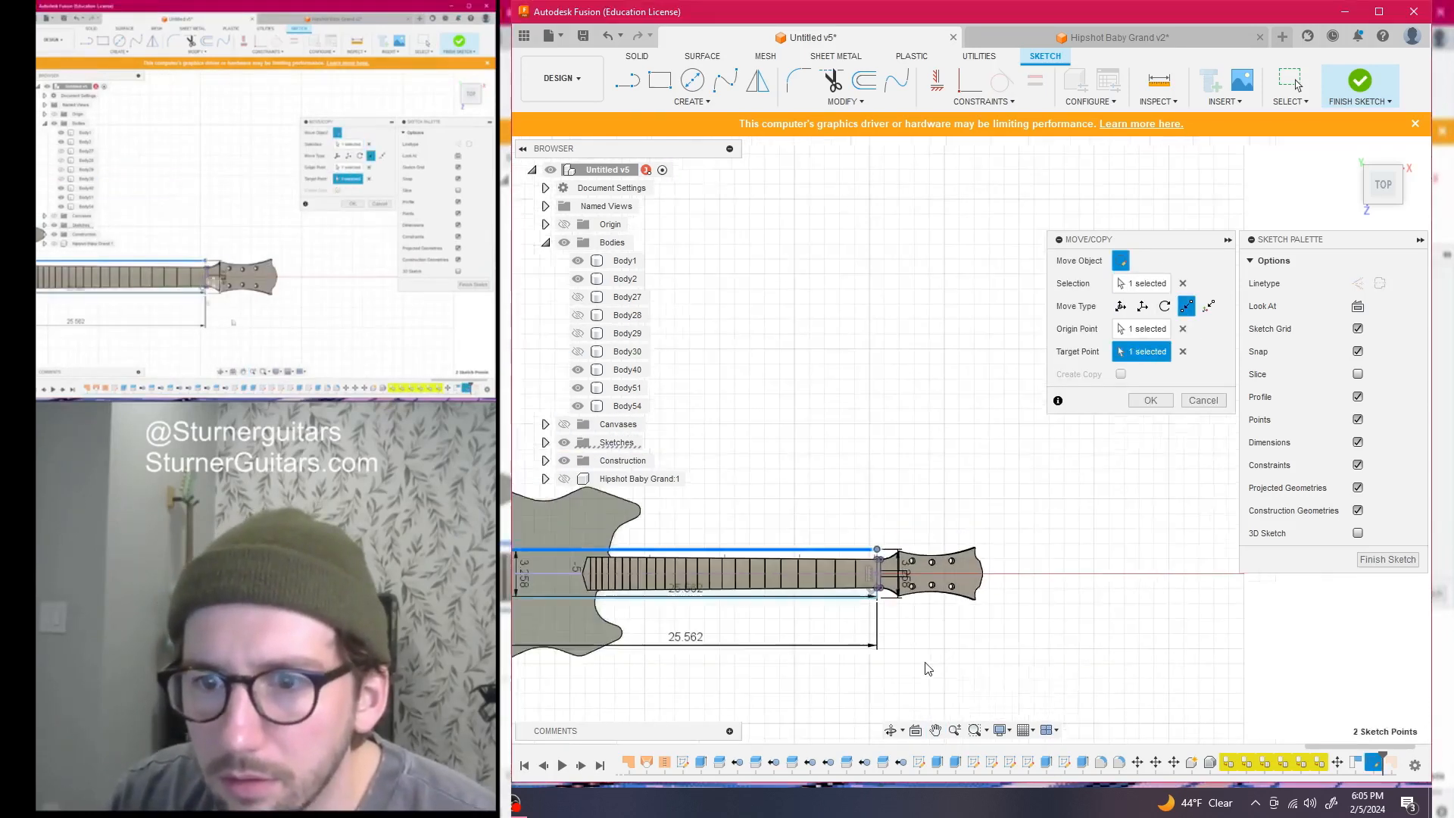
{"action": "left_click", "coordinate": [1150, 401]}
{"action": "scroll", "coordinate": [870, 425], "scroll_direction": "up", "scroll_amount": 5}
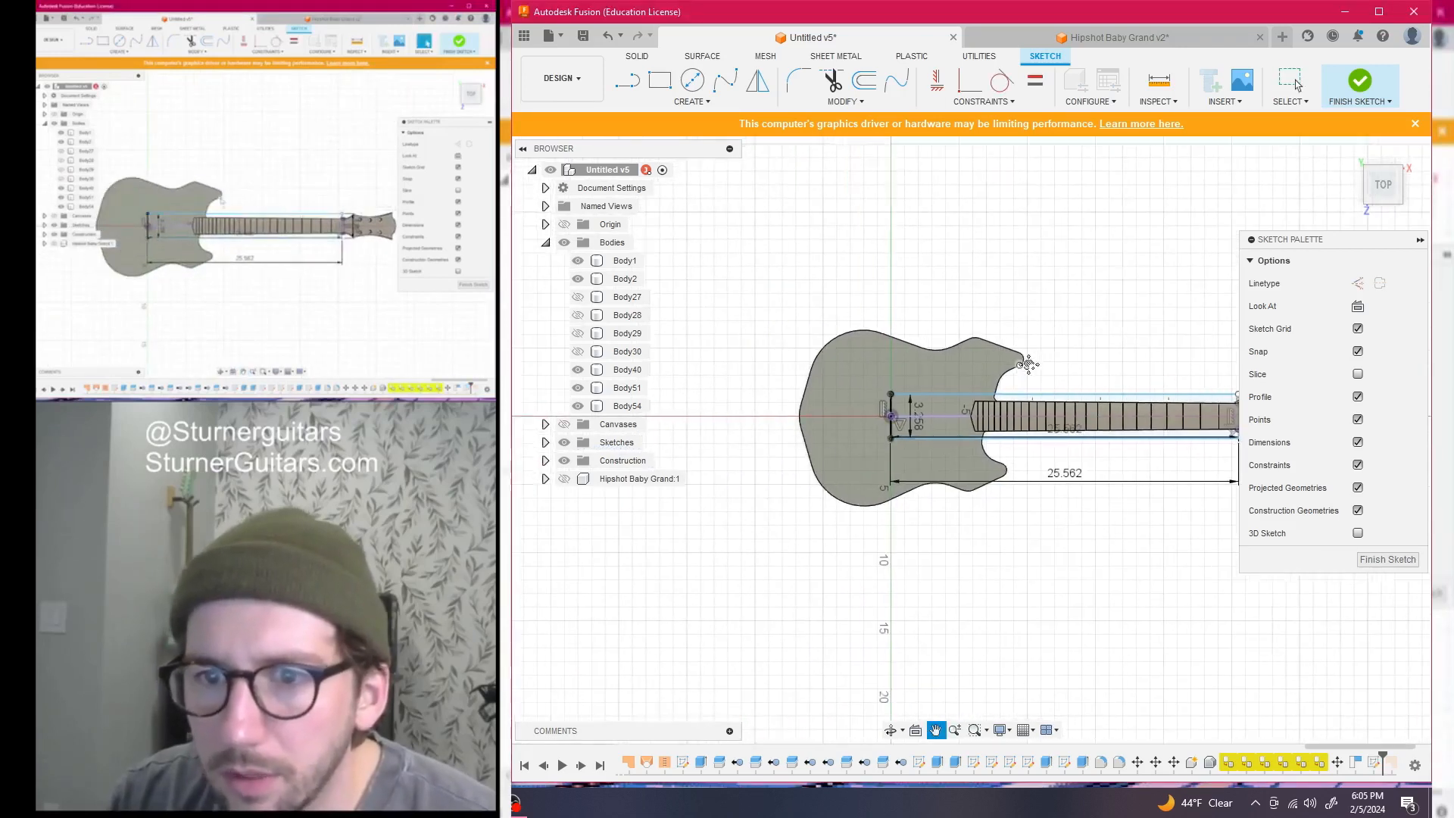
{"action": "scroll", "coordinate": [979, 335], "scroll_direction": "up", "scroll_amount": 5}
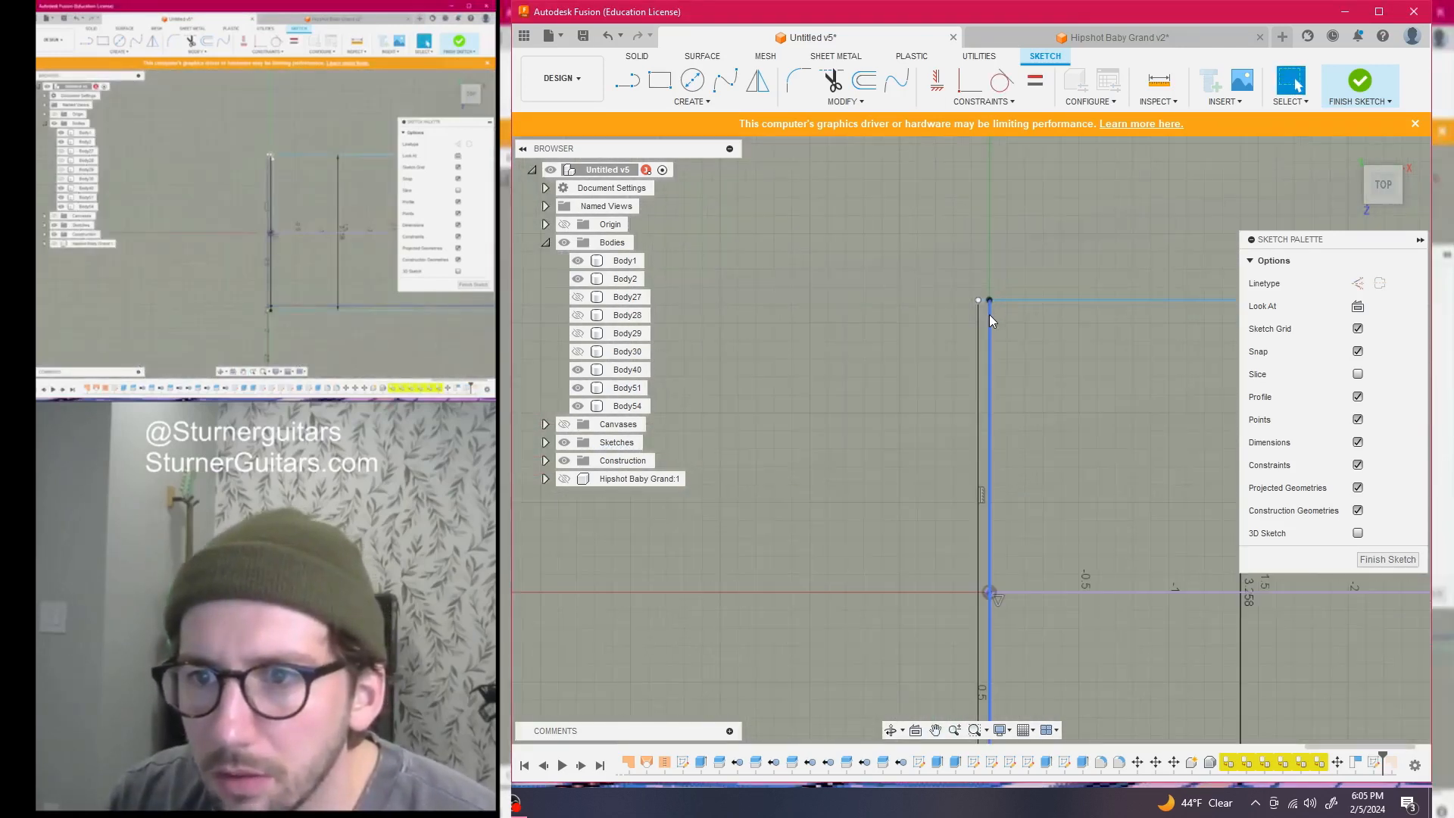
Draw a 0.09375 in line from the rectangle's top-left corner
{"action": "key", "text": "l"}
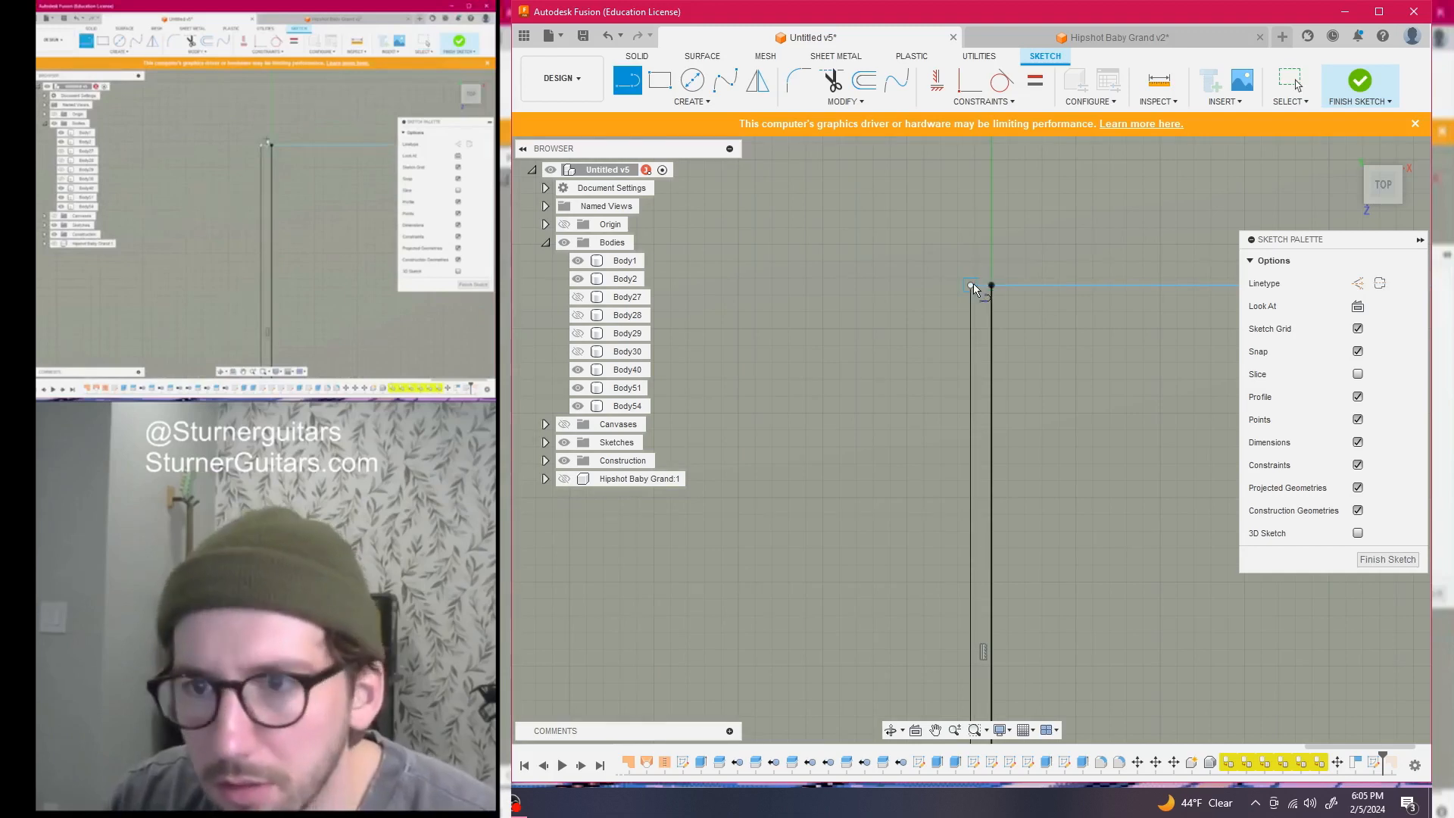
{"action": "left_click", "coordinate": [971, 285]}
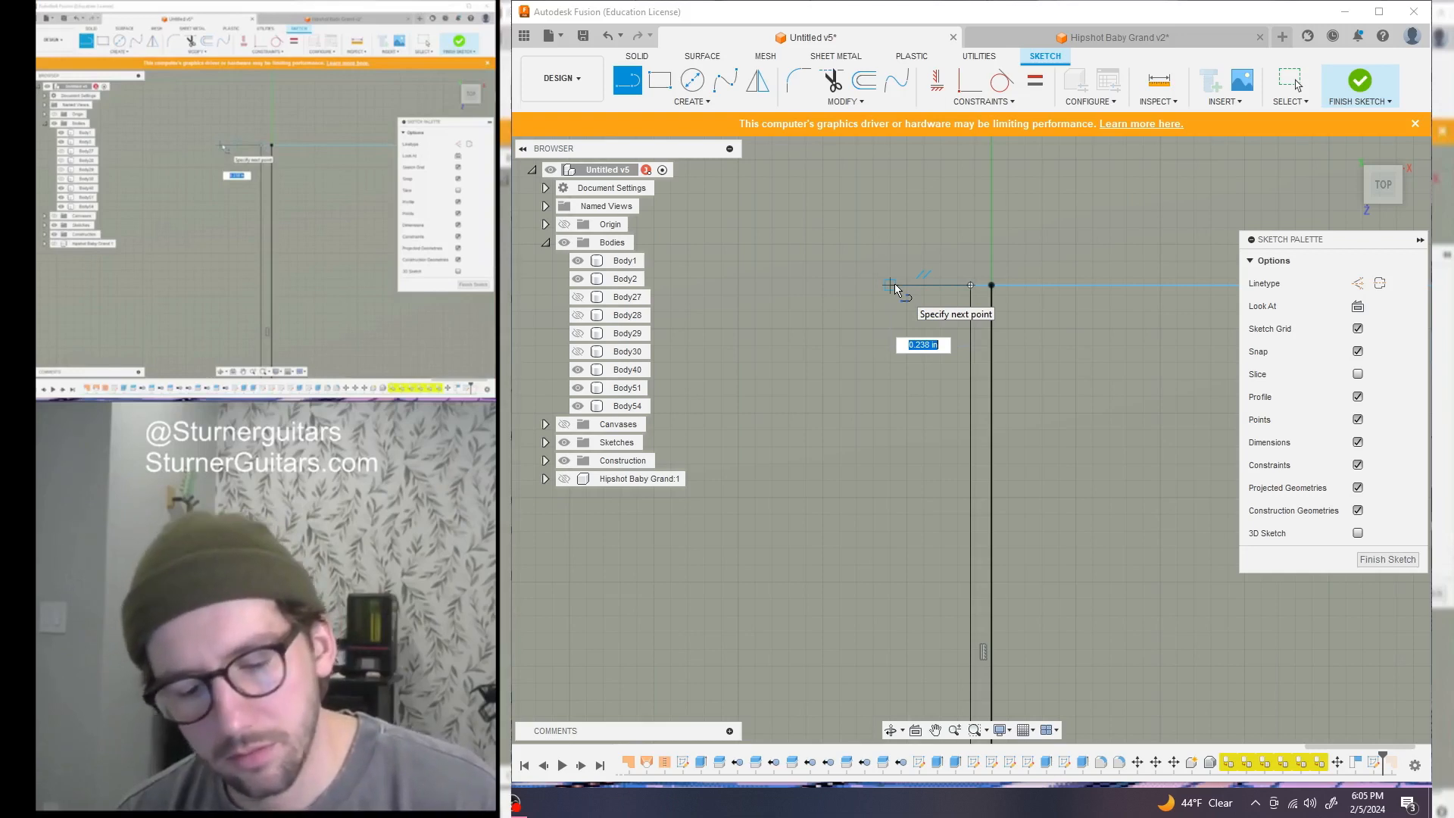
{"action": "type", "text": "0.09"}
{"action": "key", "text": "Tab"}
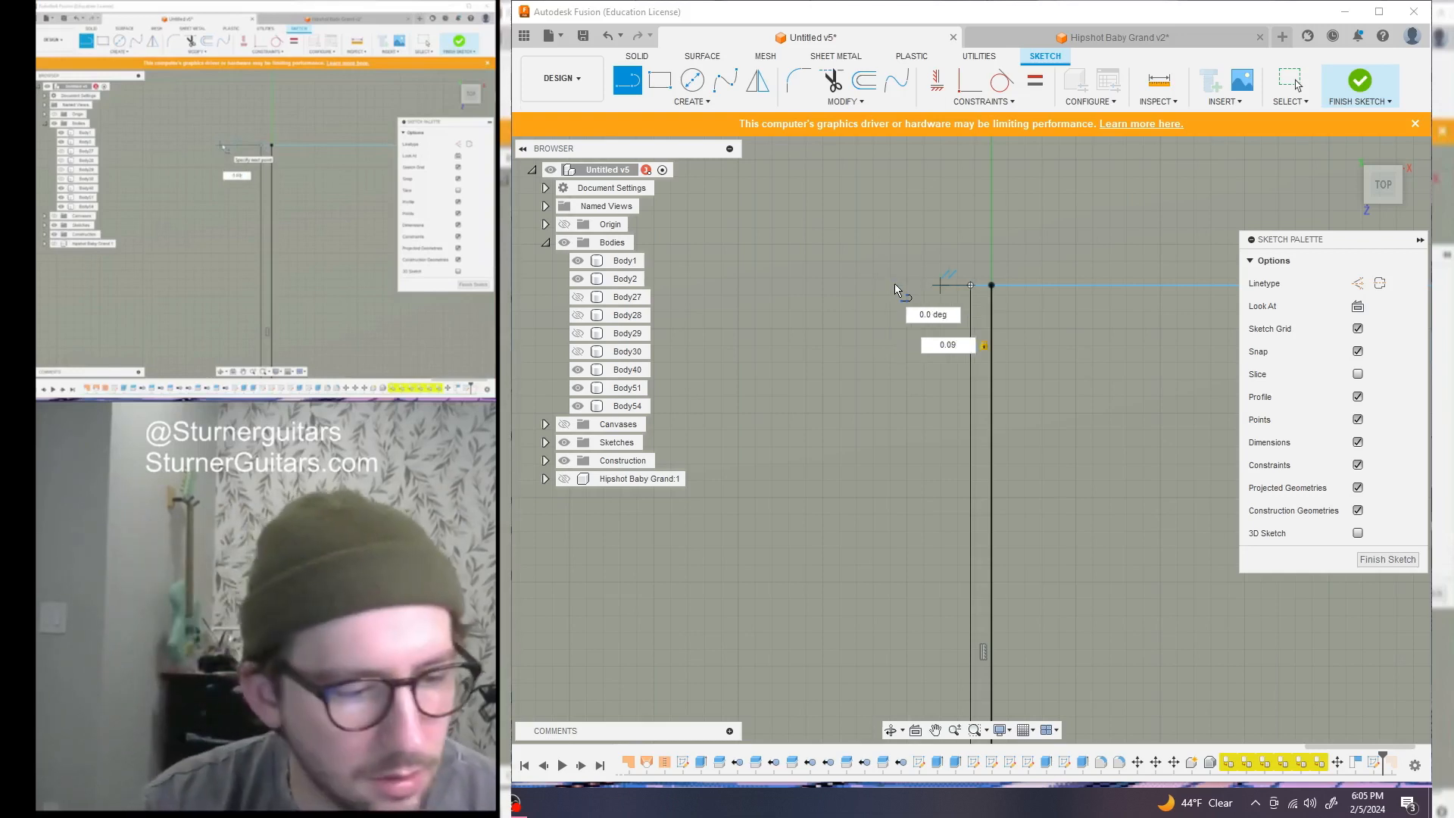
{"action": "type", "text": "375"}
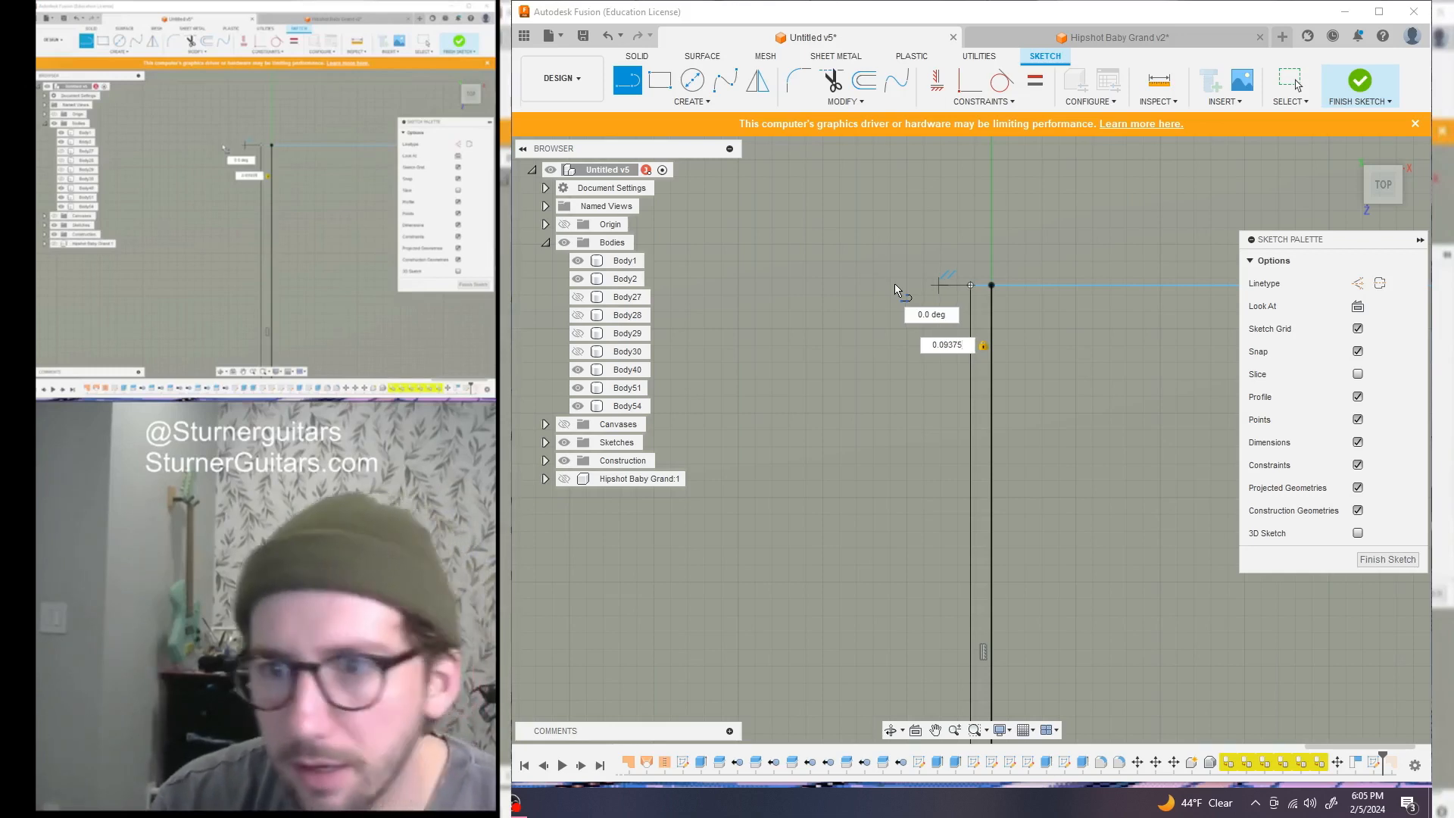
{"action": "key", "text": "Return"}
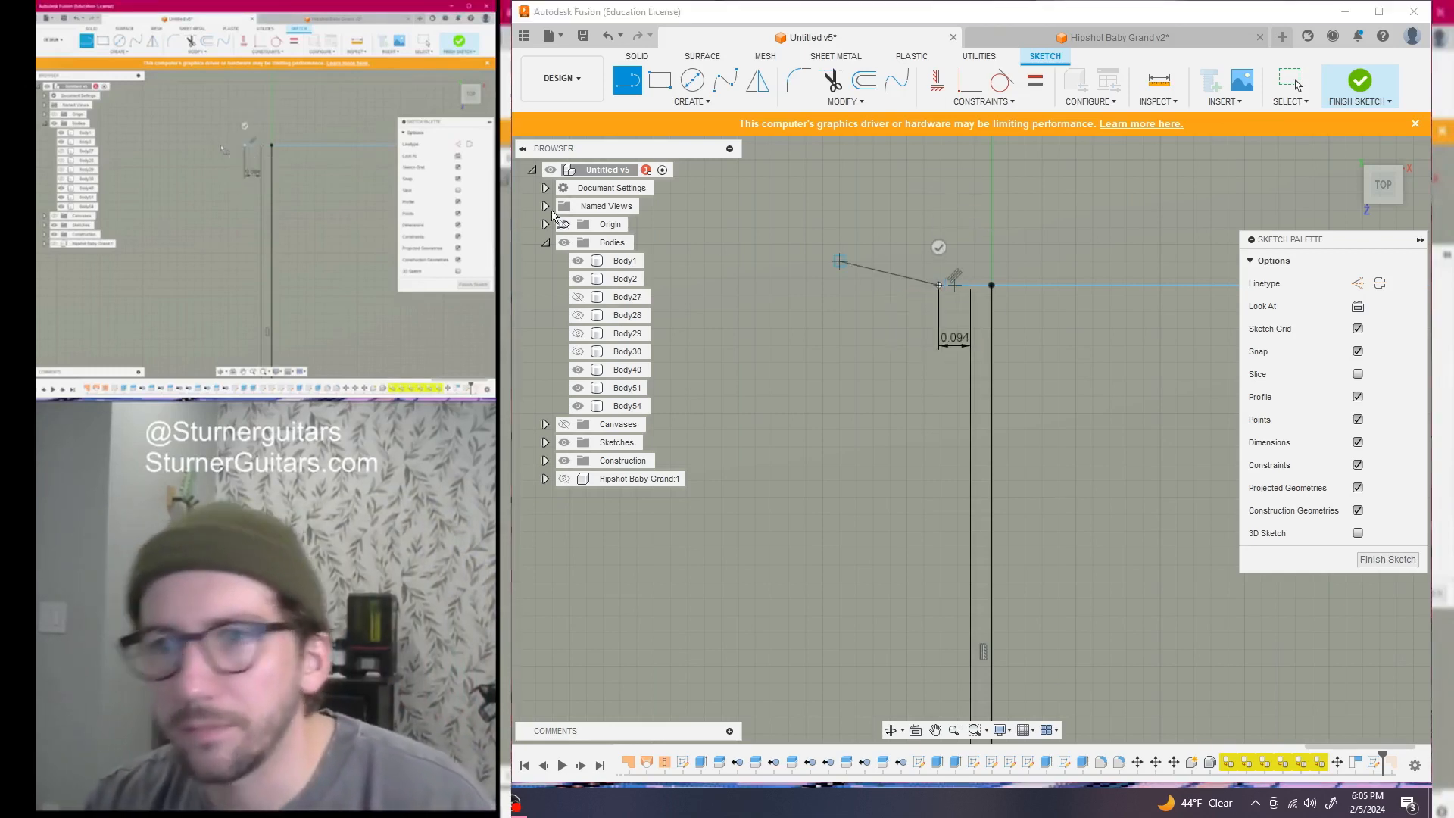
{"action": "key", "text": "Escape"}
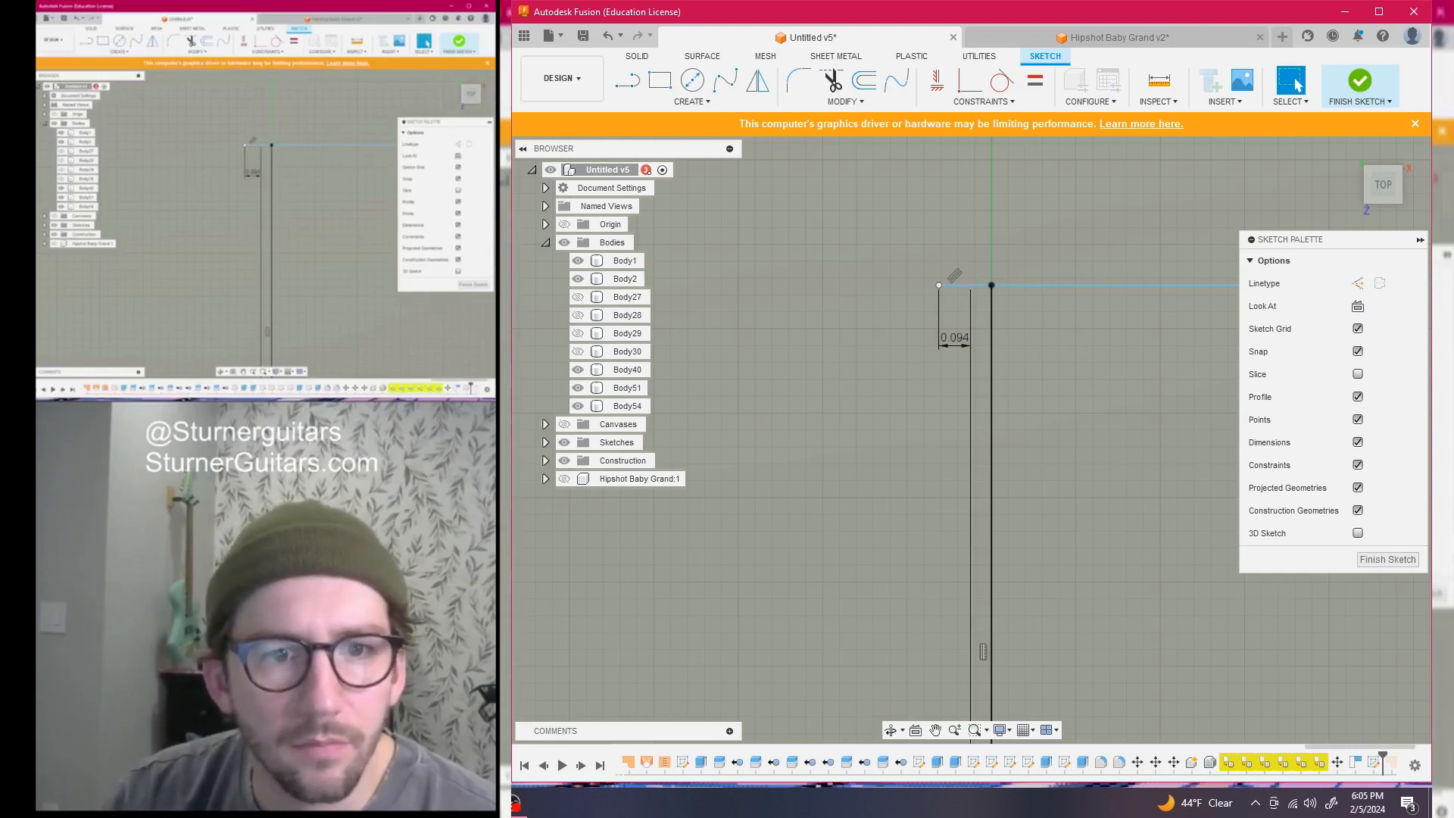
Draw a slightly sloped line from that step down to the lower corner point
{"action": "scroll", "coordinate": [768, 433], "scroll_direction": "down", "scroll_amount": 10}
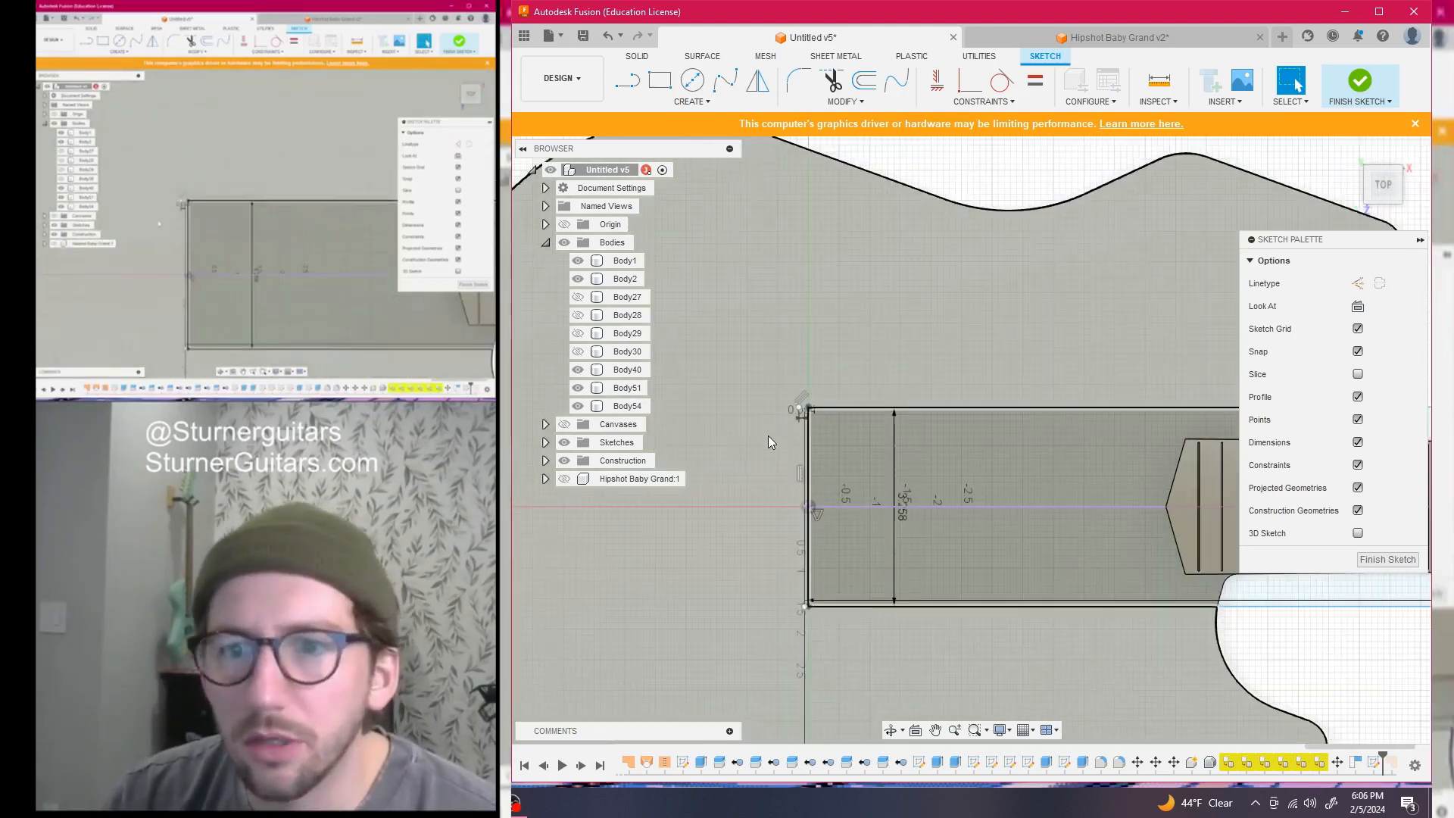
{"action": "scroll", "coordinate": [764, 406], "scroll_direction": "up", "scroll_amount": 5}
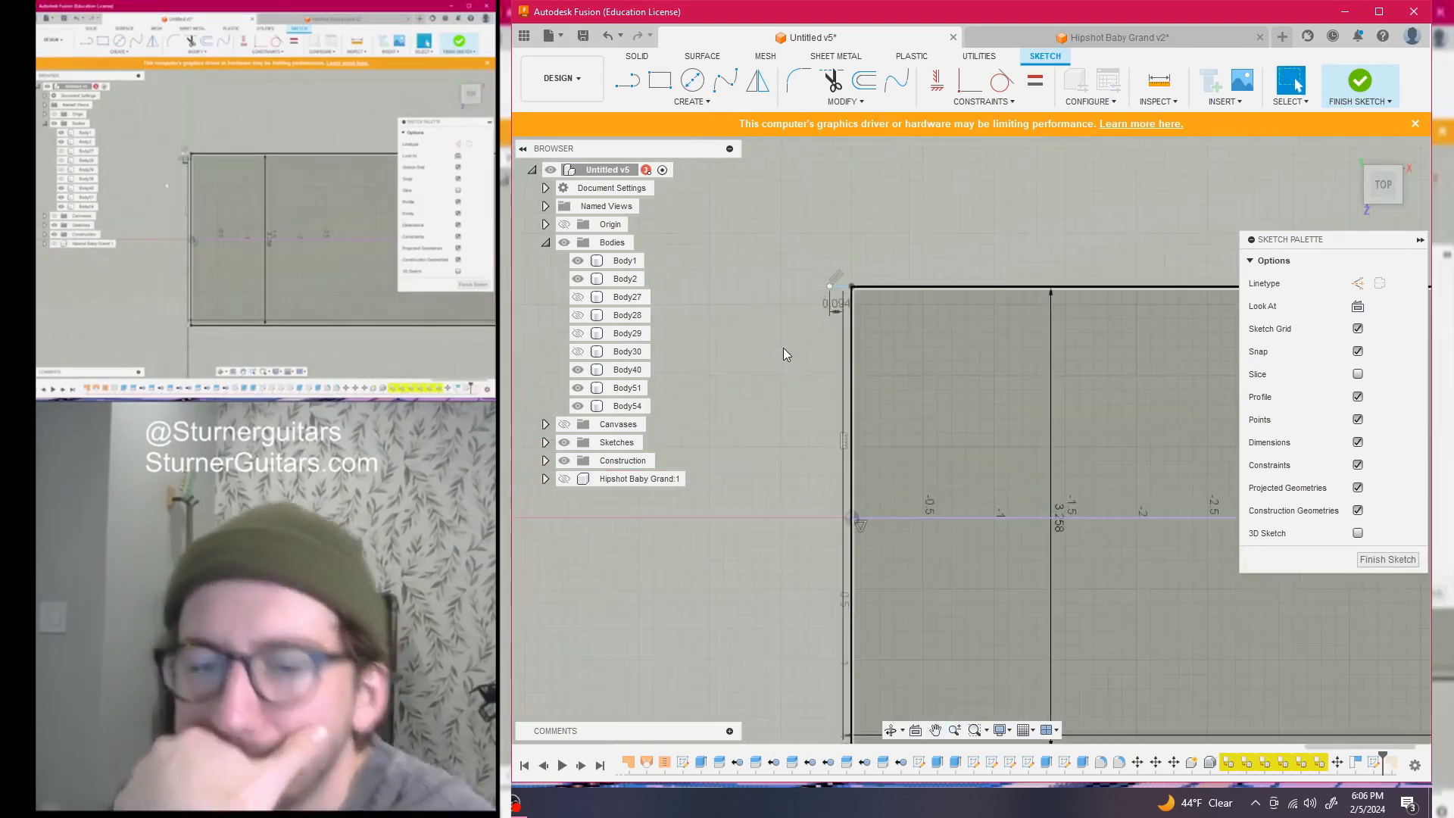
{"action": "scroll", "coordinate": [783, 348], "scroll_direction": "up", "scroll_amount": 2}
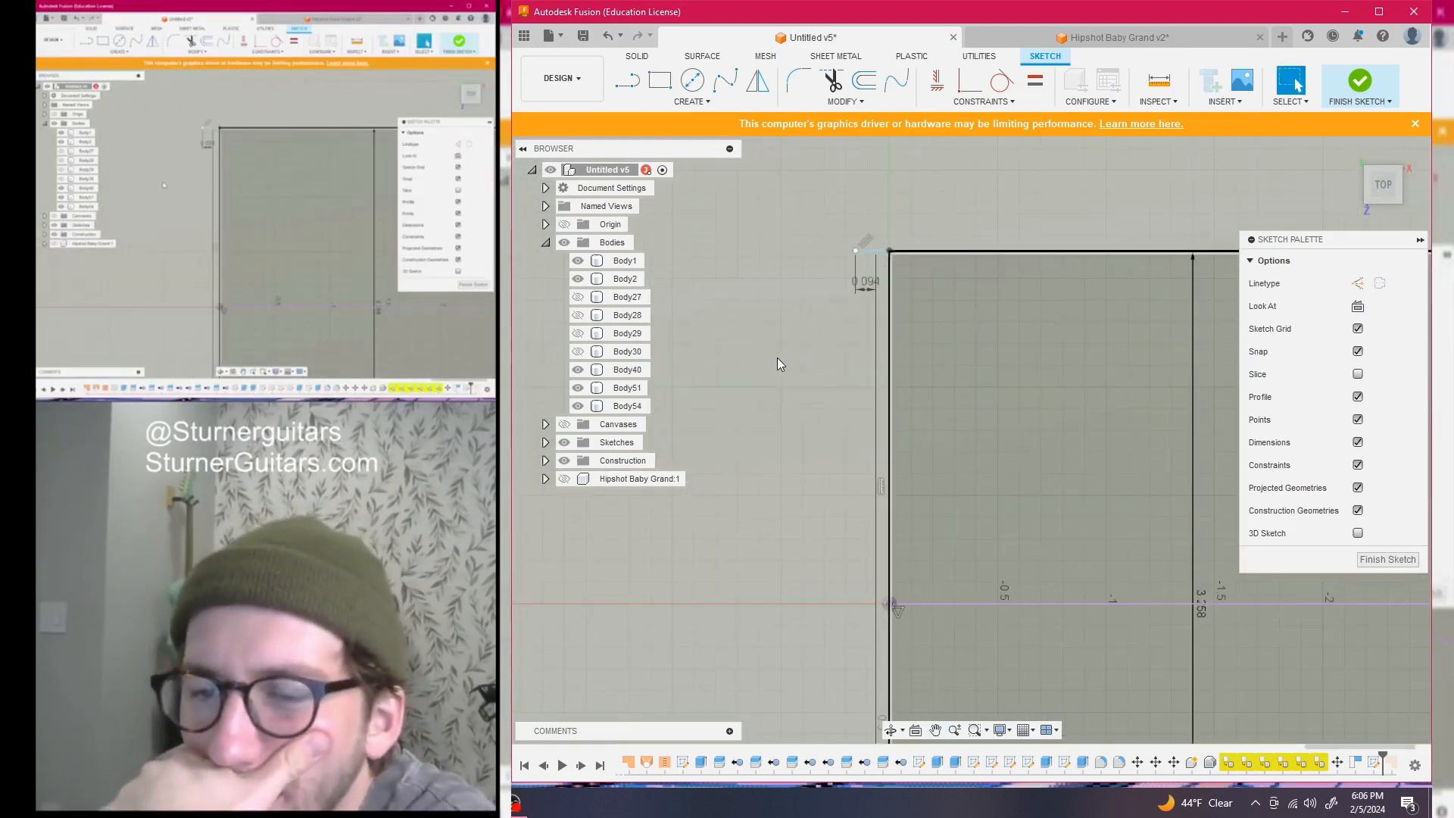
{"action": "scroll", "coordinate": [777, 357], "scroll_direction": "down", "scroll_amount": 3}
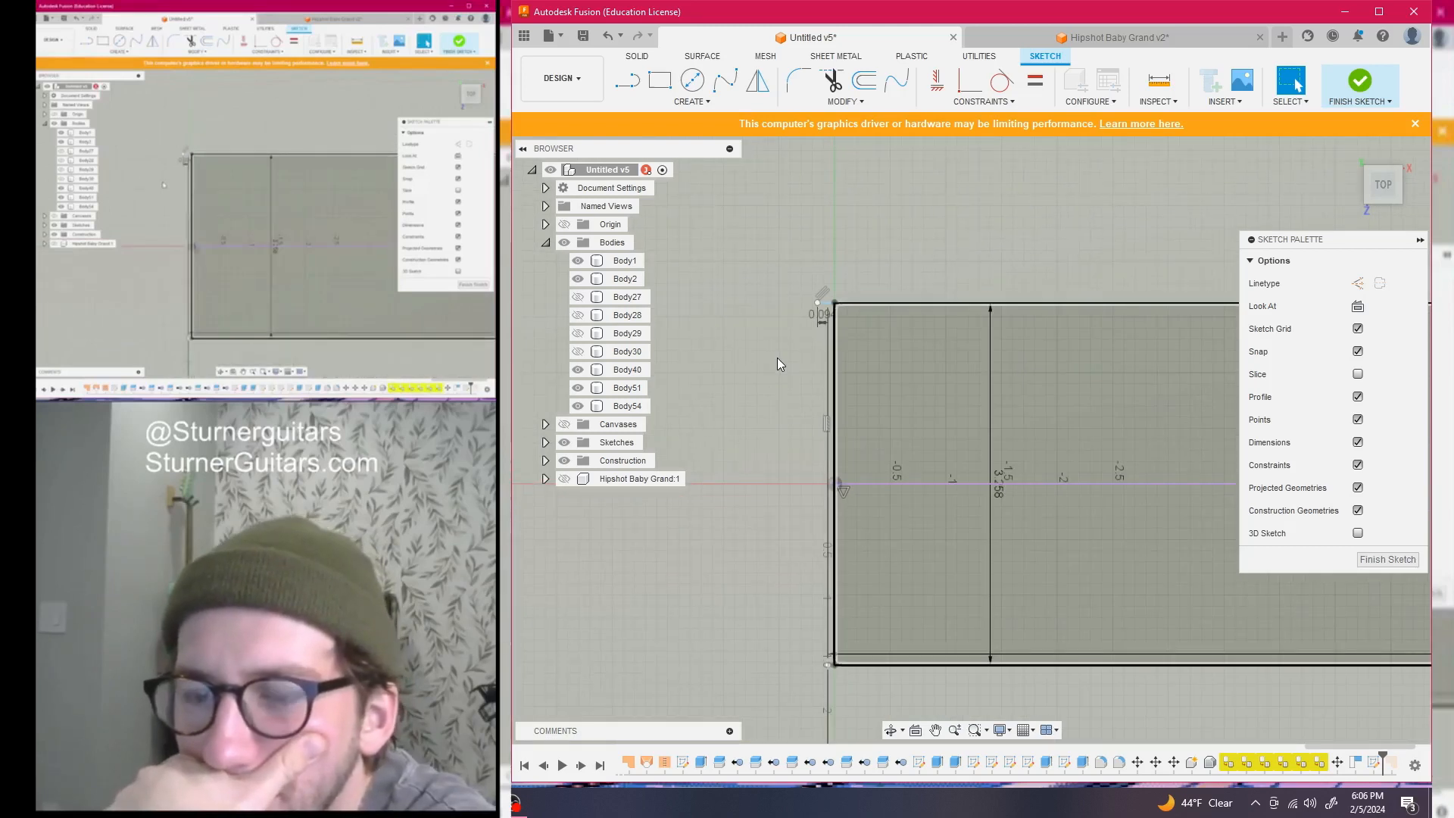
{"action": "scroll", "coordinate": [778, 346], "scroll_direction": "down", "scroll_amount": 2}
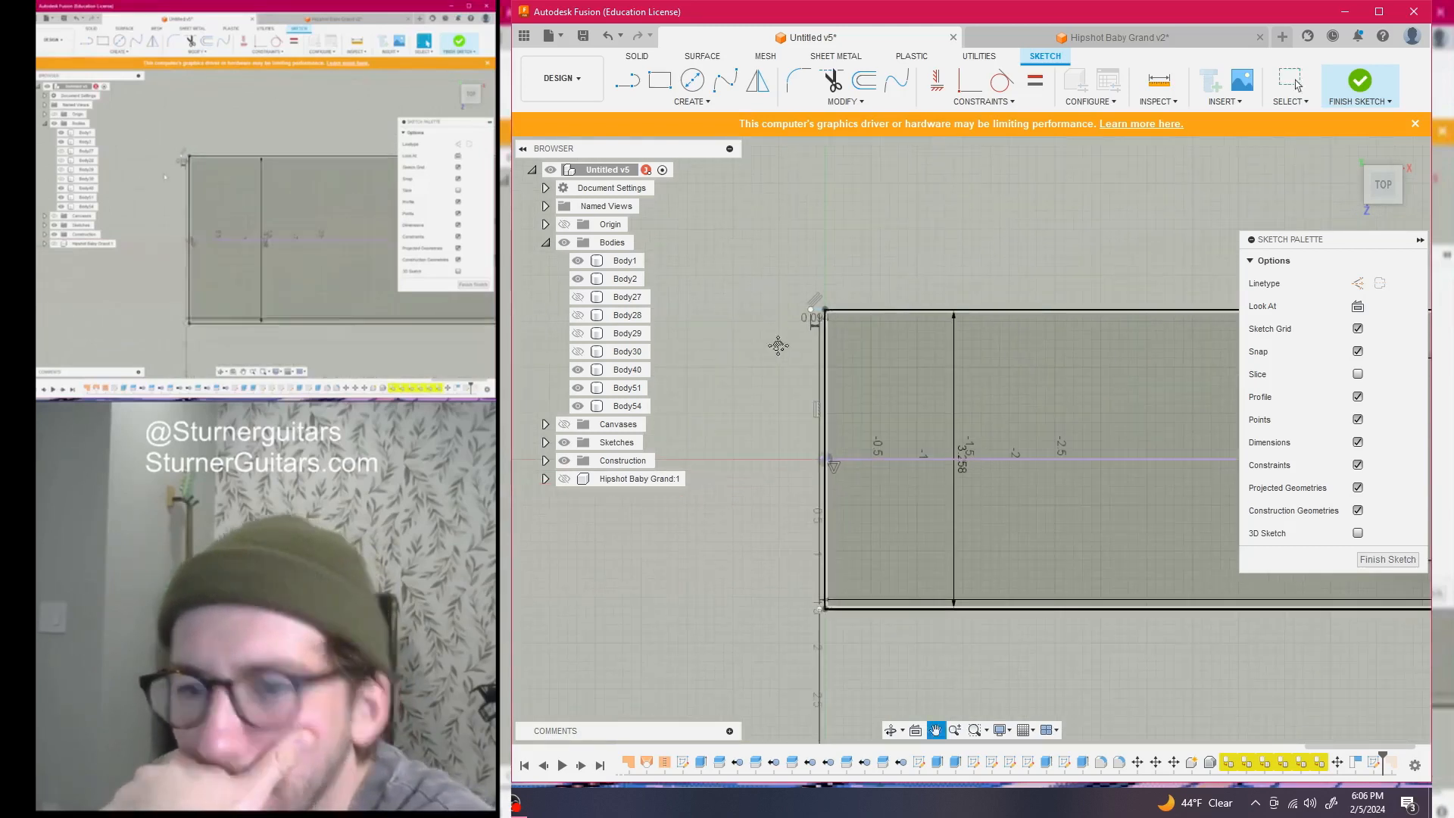
{"action": "middle_click_drag", "start_coordinate": [779, 345], "coordinate": [852, 294]}
{"action": "scroll", "coordinate": [872, 383], "scroll_direction": "up", "scroll_amount": 3}
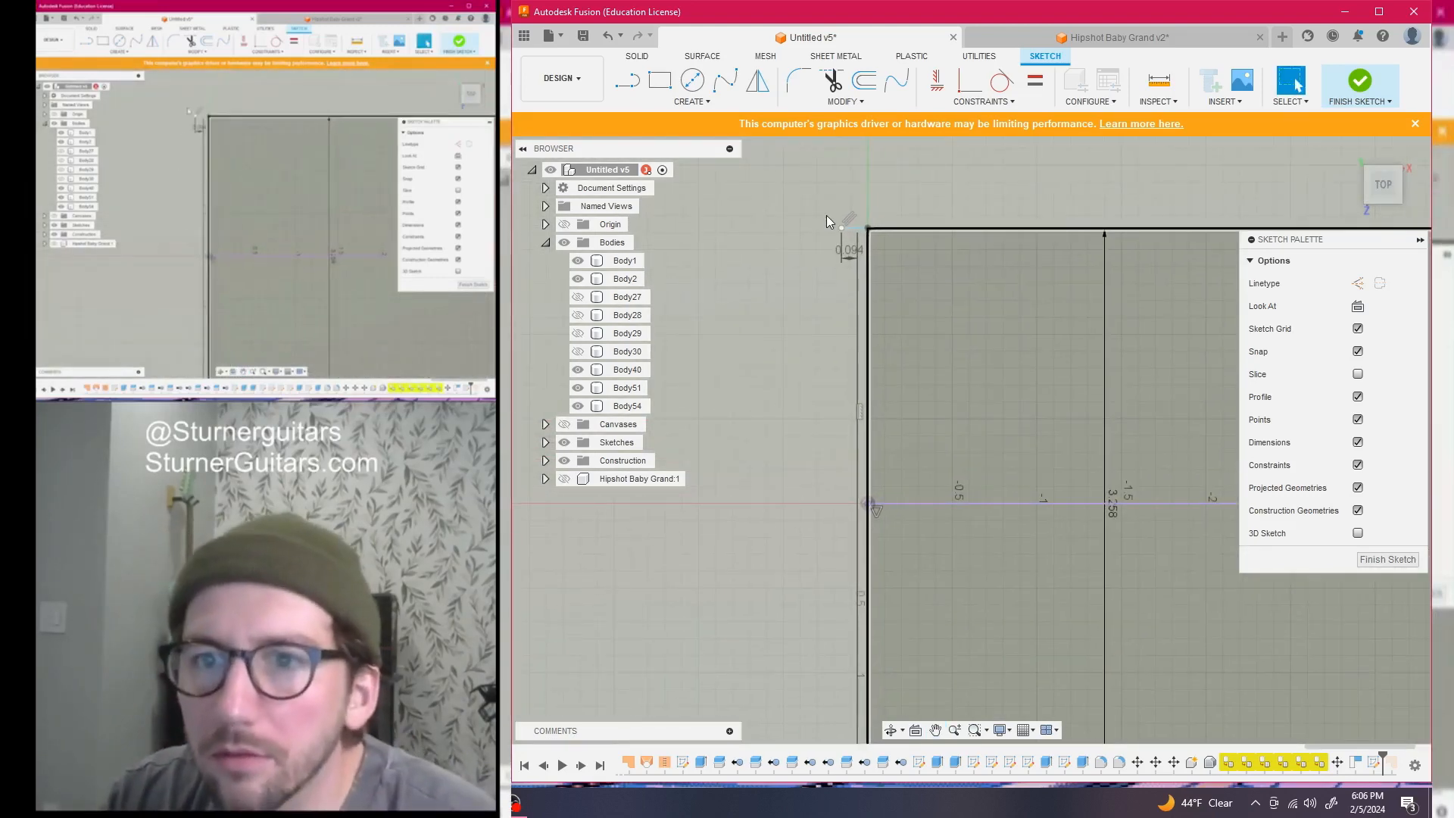
{"action": "key", "text": "l"}
{"action": "scroll", "coordinate": [860, 217], "scroll_direction": "up", "scroll_amount": 2}
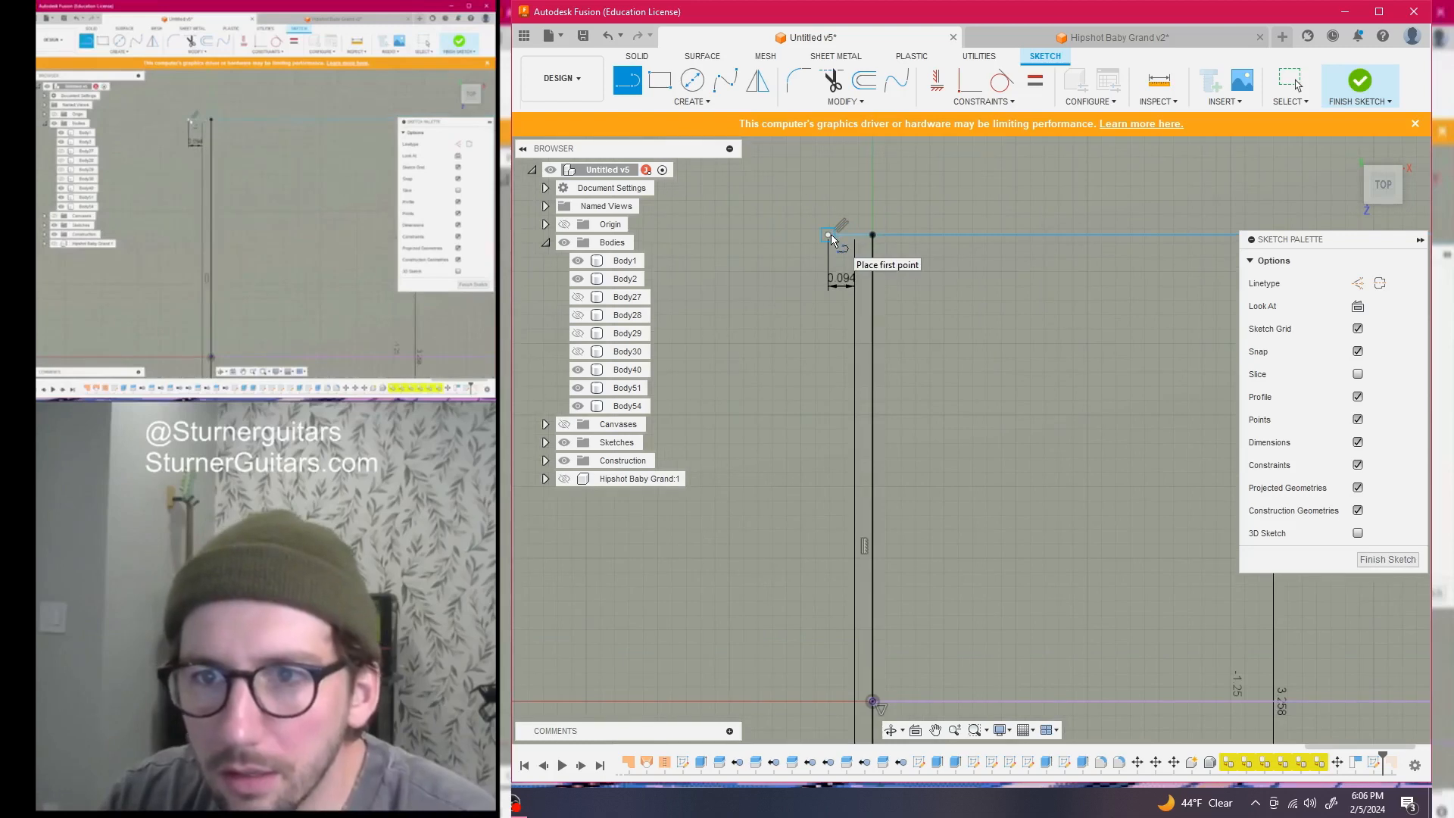
{"action": "scroll", "coordinate": [808, 485], "scroll_direction": "down", "scroll_amount": 5}
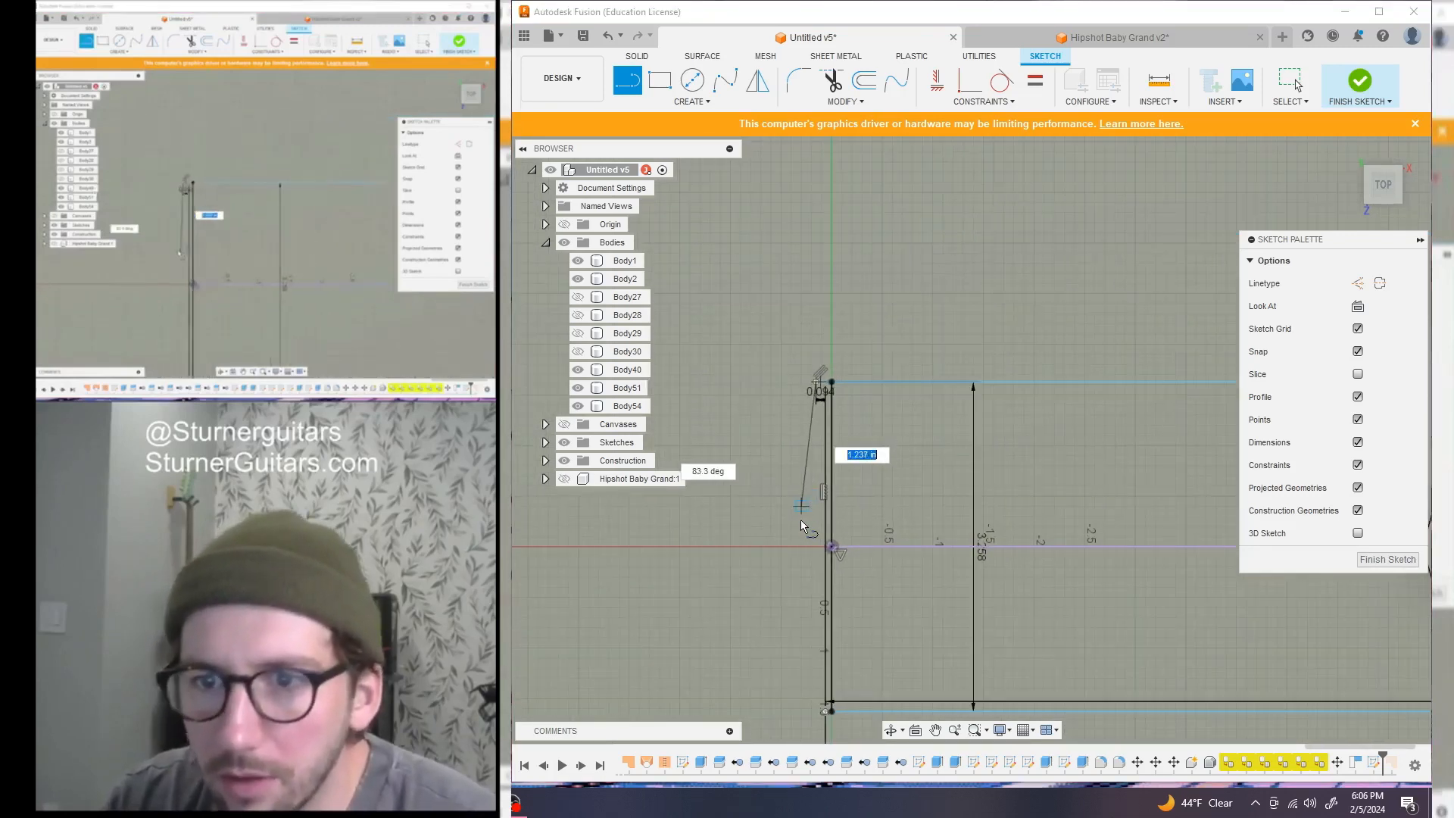
{"action": "scroll", "coordinate": [802, 517], "scroll_direction": "up", "scroll_amount": 5}
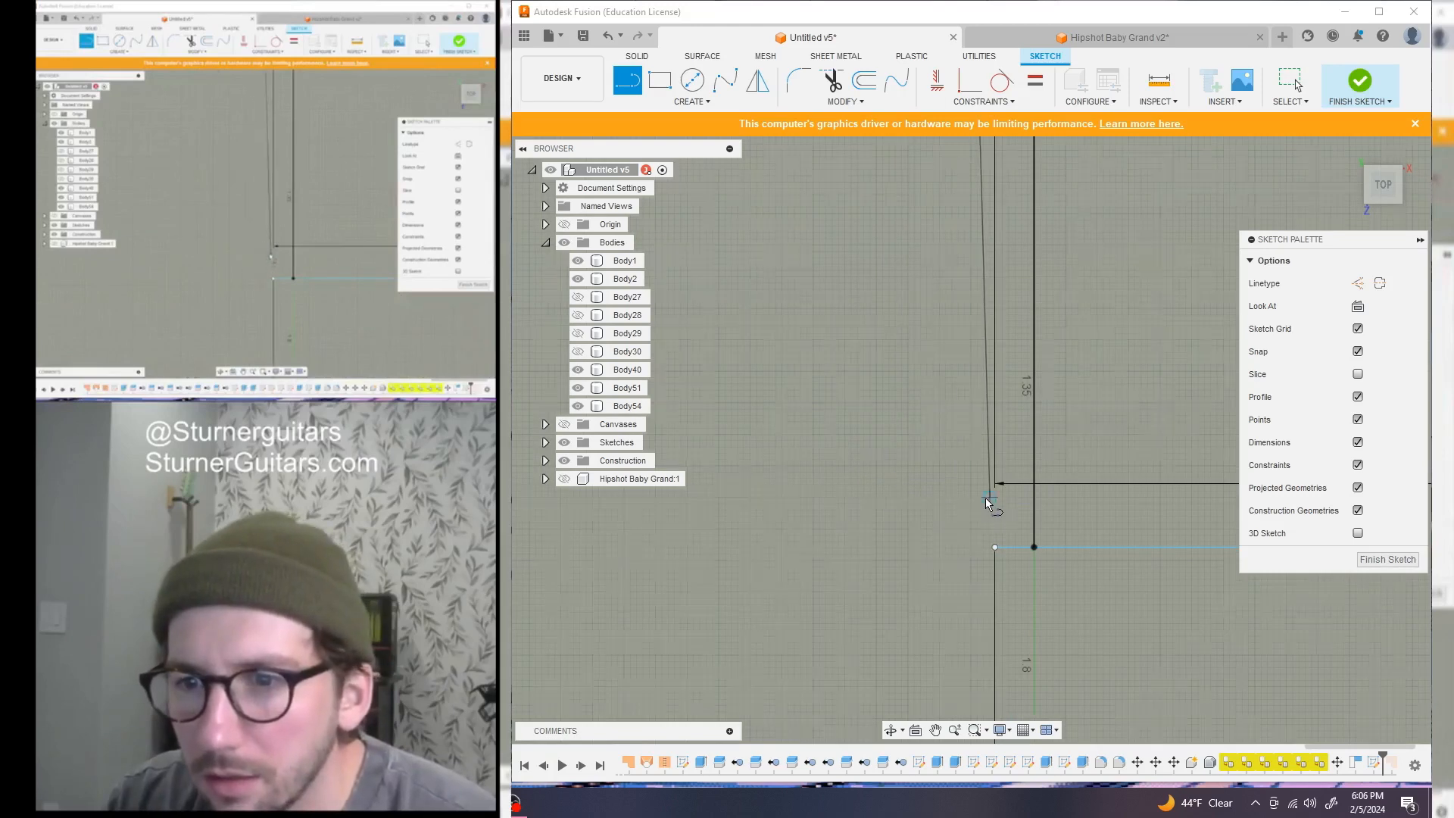
{"action": "scroll", "coordinate": [985, 498], "scroll_direction": "down", "scroll_amount": 3}
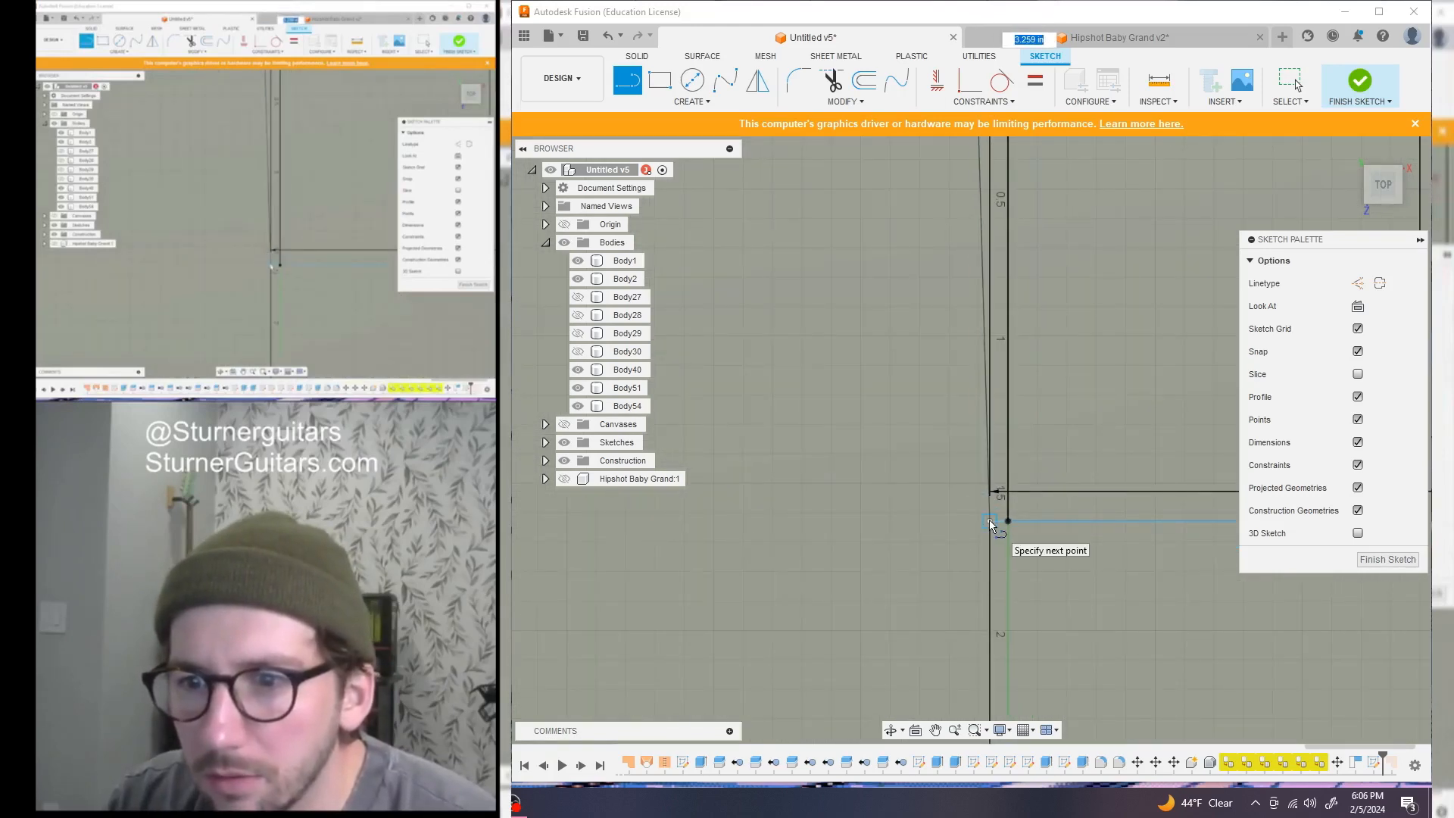
{"action": "left_click", "coordinate": [989, 520]}
Open the Measure tool
{"action": "scroll", "coordinate": [983, 516], "scroll_direction": "down", "scroll_amount": 4}
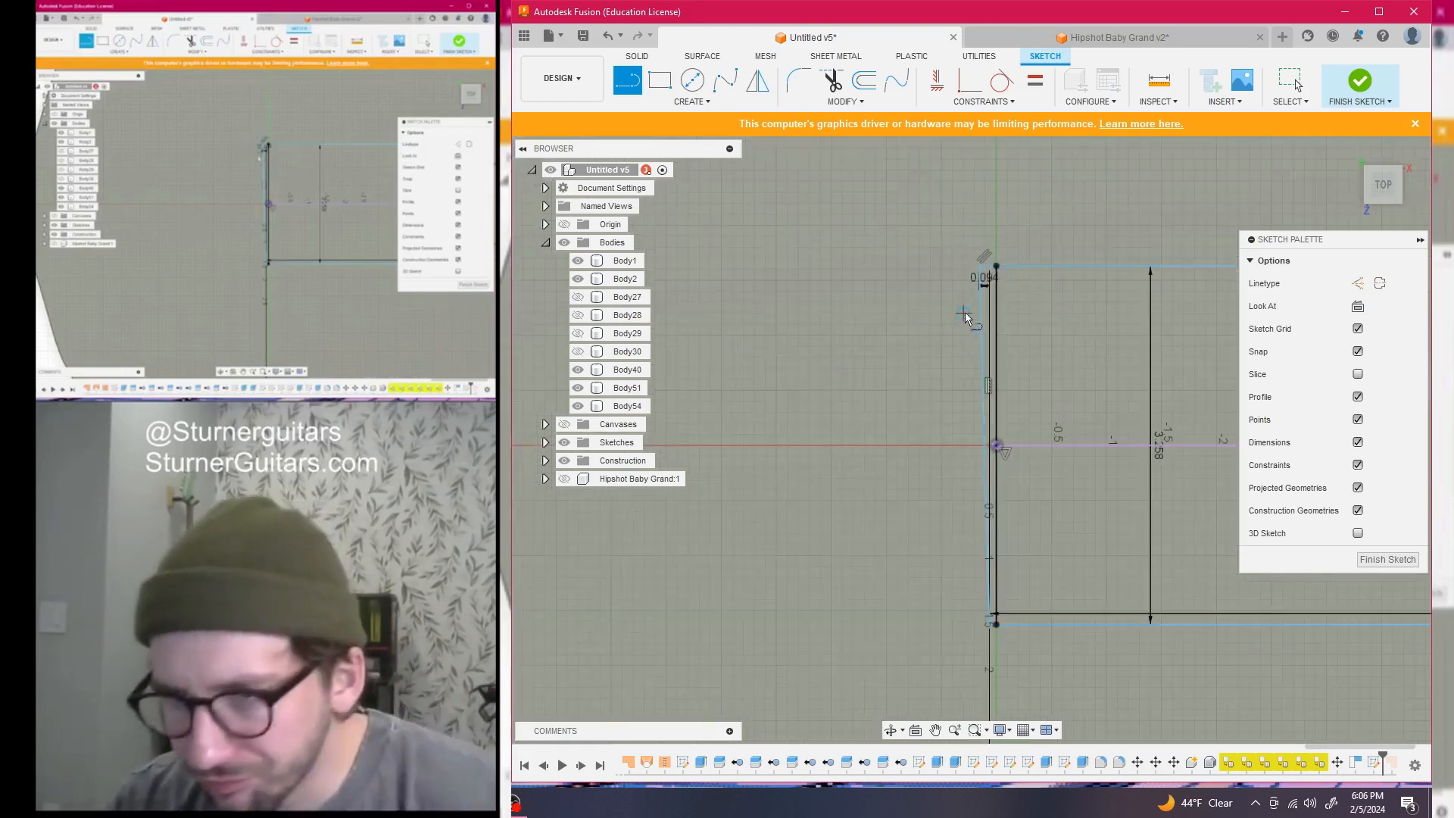
{"action": "scroll", "coordinate": [961, 303], "scroll_direction": "up", "scroll_amount": 2}
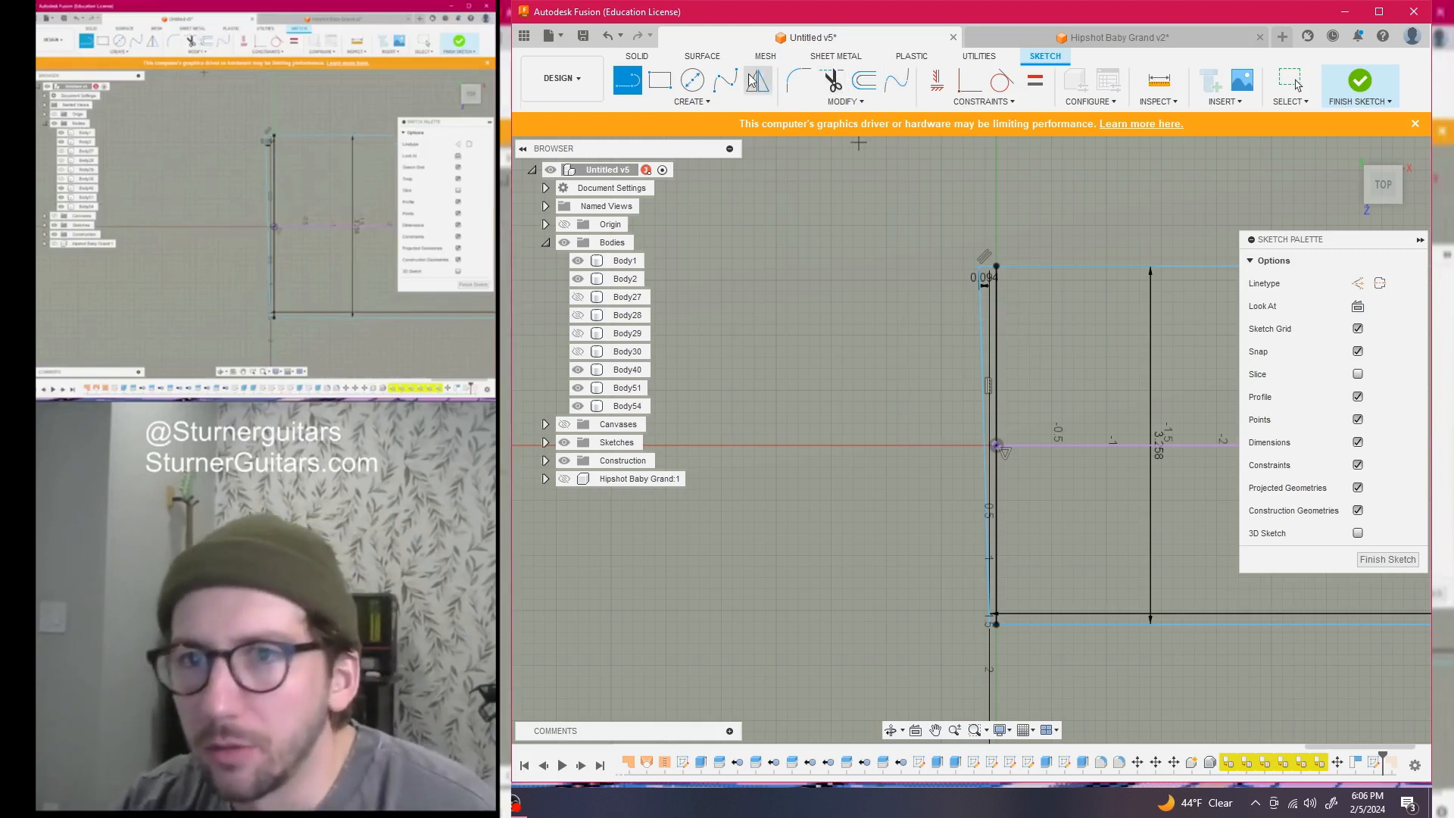
{"action": "left_click", "coordinate": [1159, 80]}
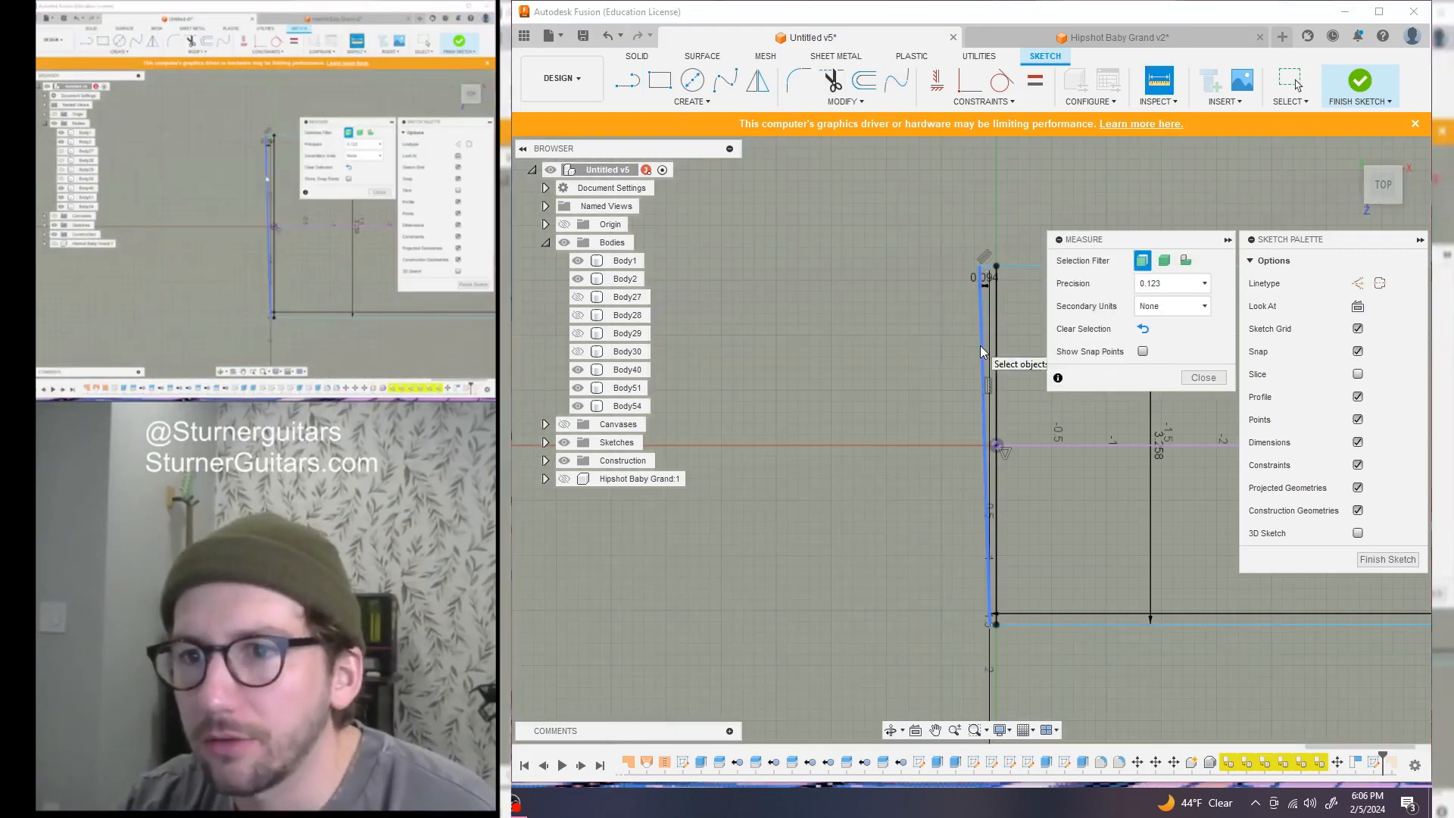
Measure the sloped line and check the Hipshot Baby Grand v2 drawing
{"action": "left_click", "coordinate": [984, 347]}
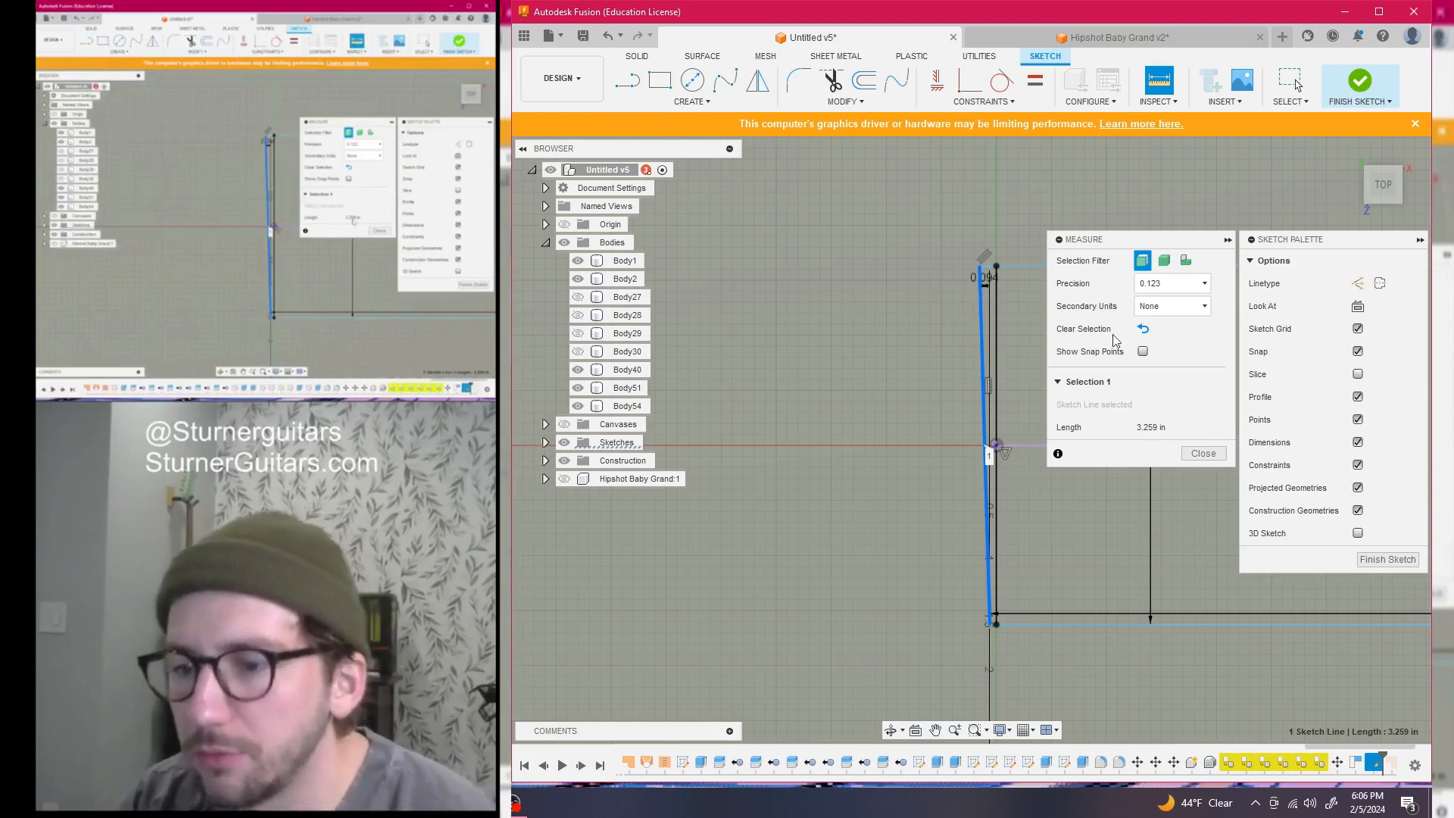
{"action": "left_click", "coordinate": [1103, 32]}
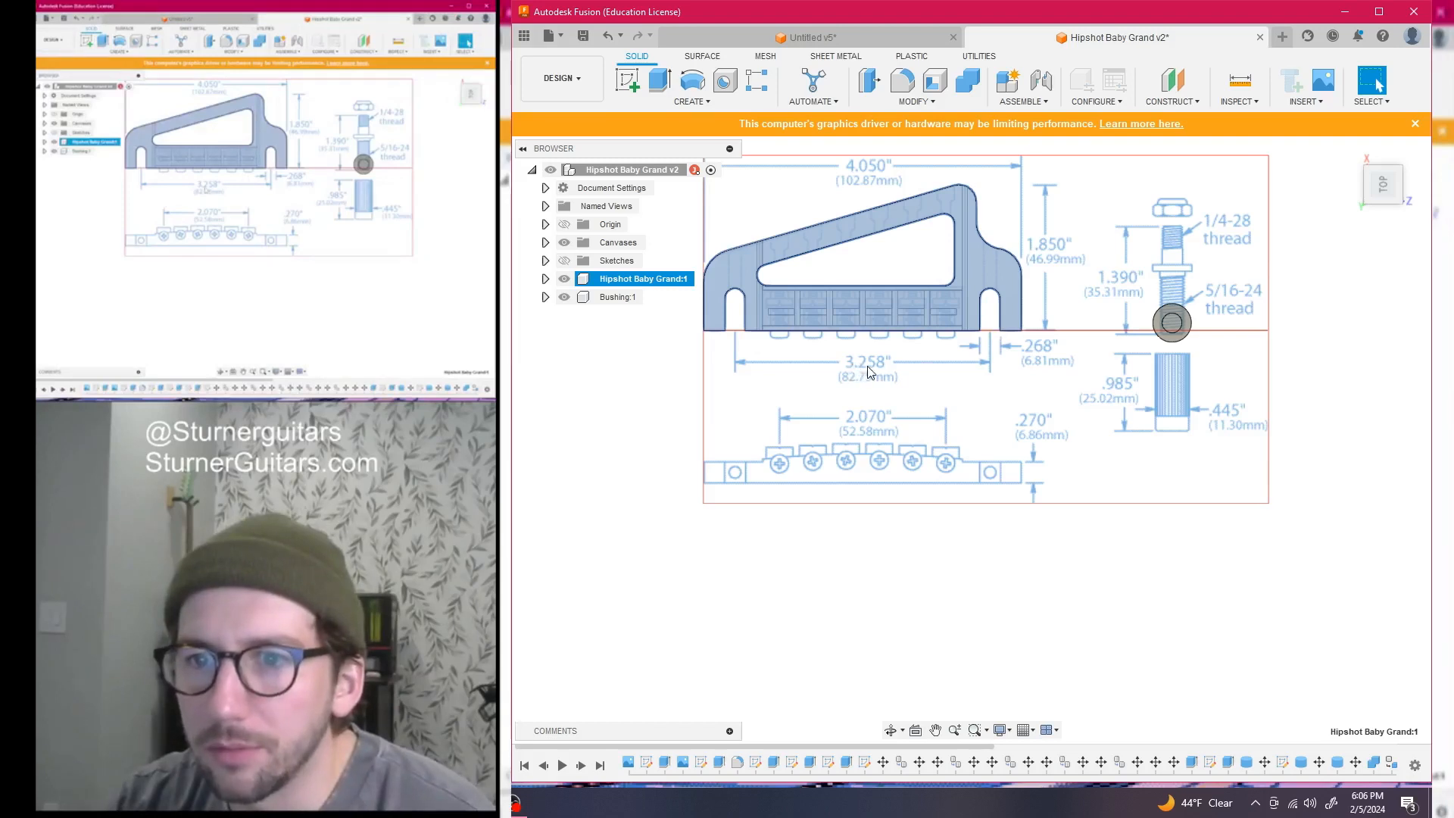
{"action": "left_click", "coordinate": [872, 38]}
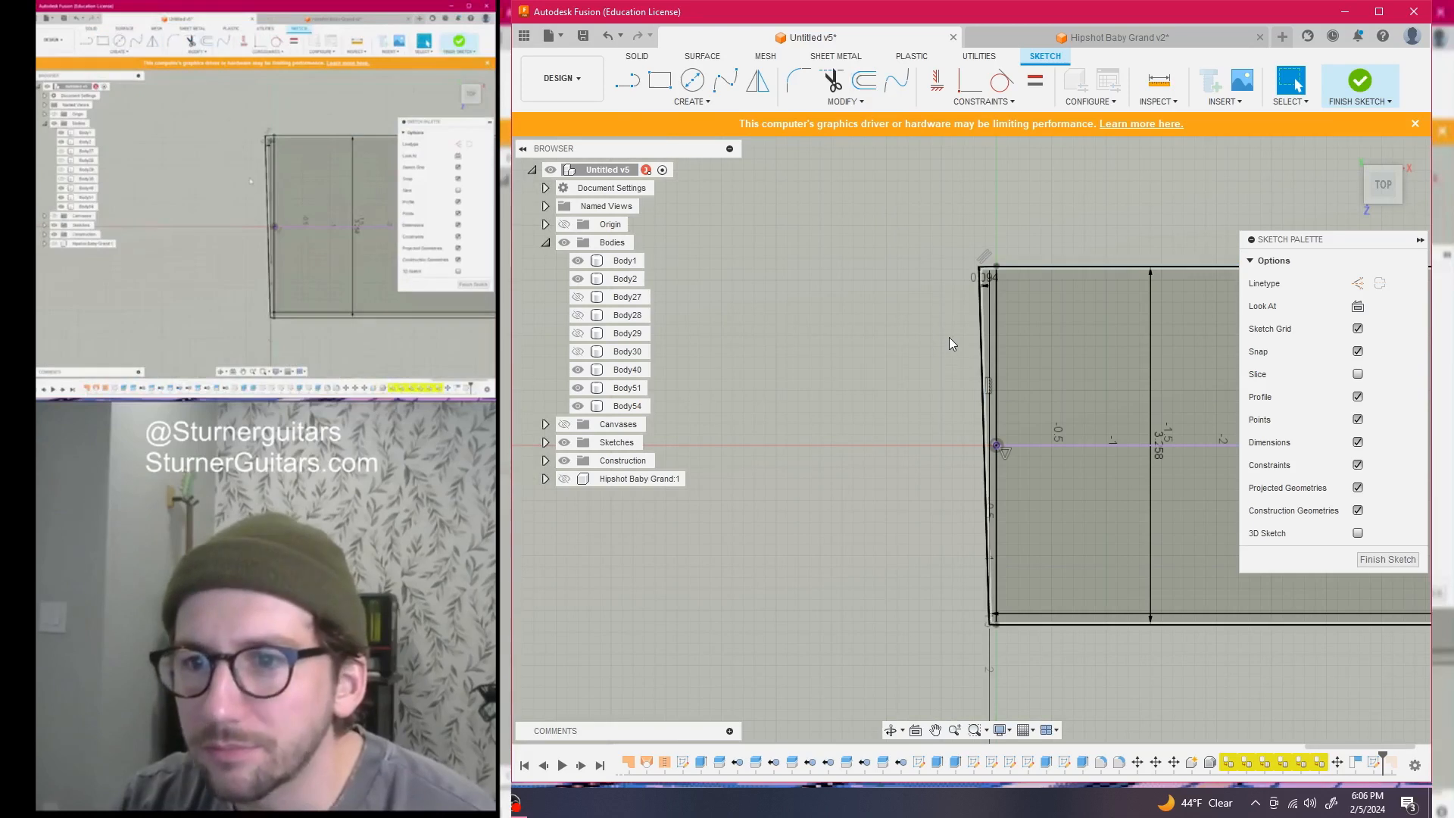
{"action": "scroll", "coordinate": [951, 337], "scroll_direction": "down", "scroll_amount": 3}
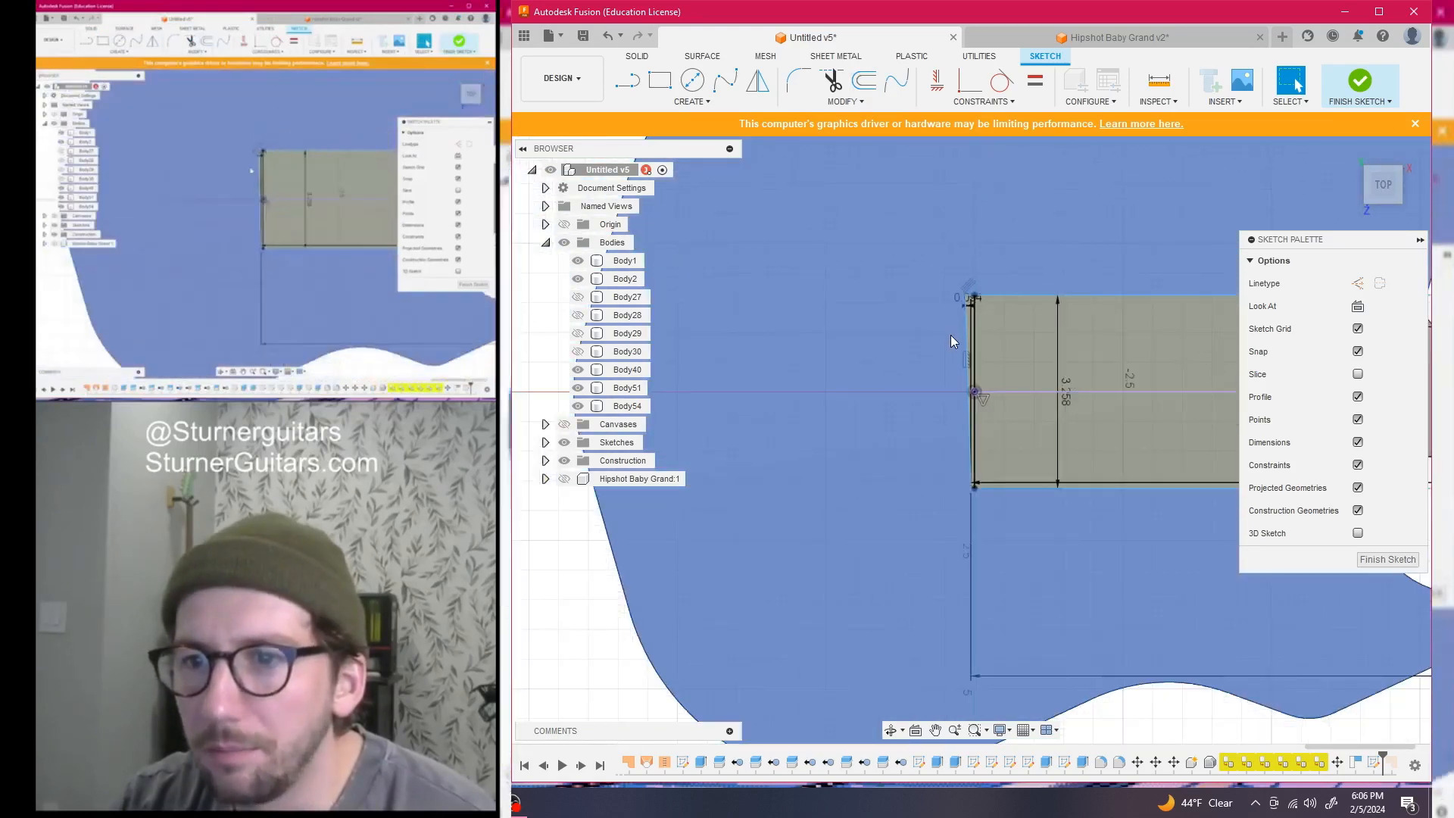
{"action": "scroll", "coordinate": [952, 339], "scroll_direction": "down", "scroll_amount": 3}
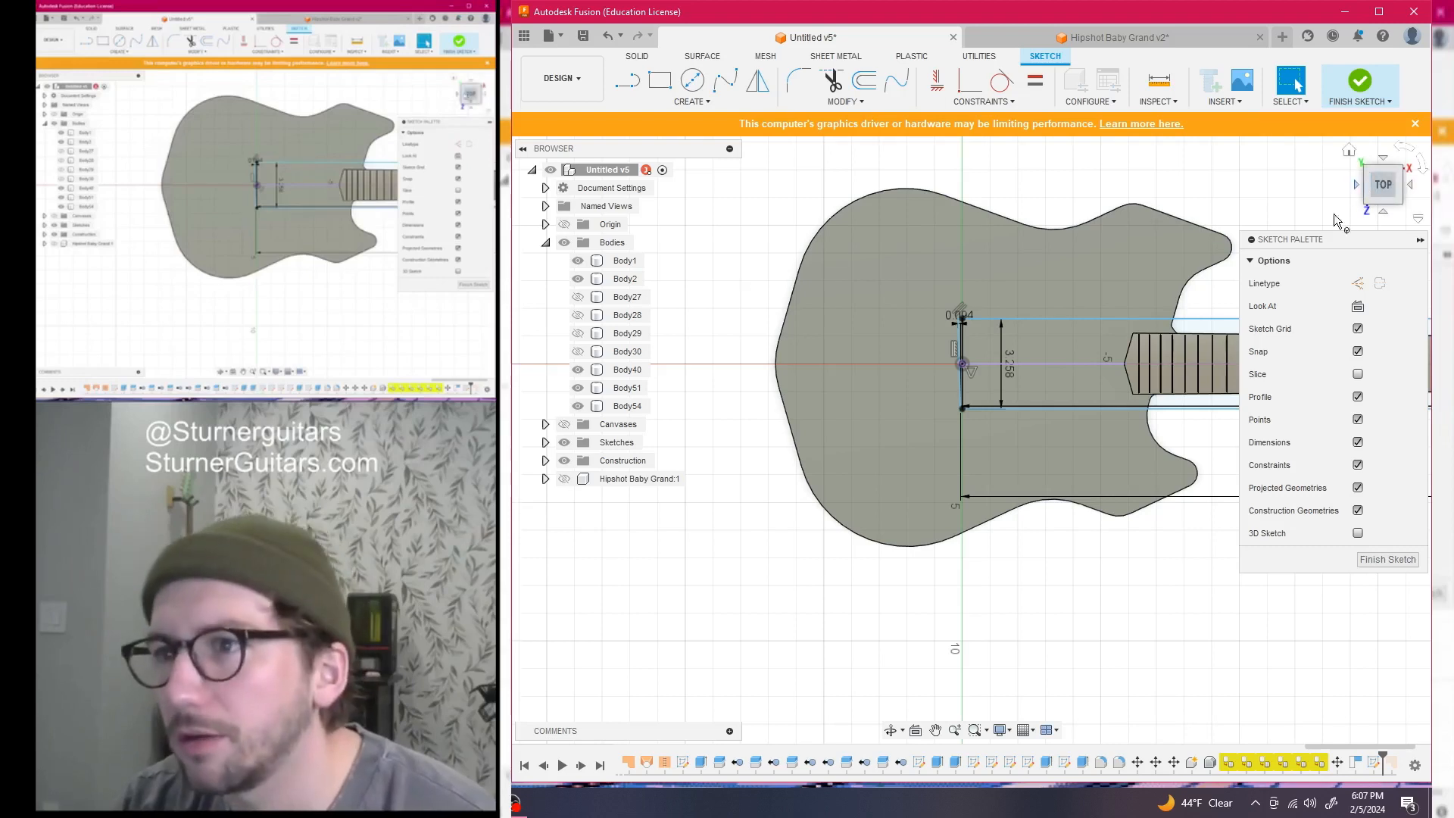
{"action": "scroll", "coordinate": [714, 324], "scroll_direction": "up", "scroll_amount": 1}
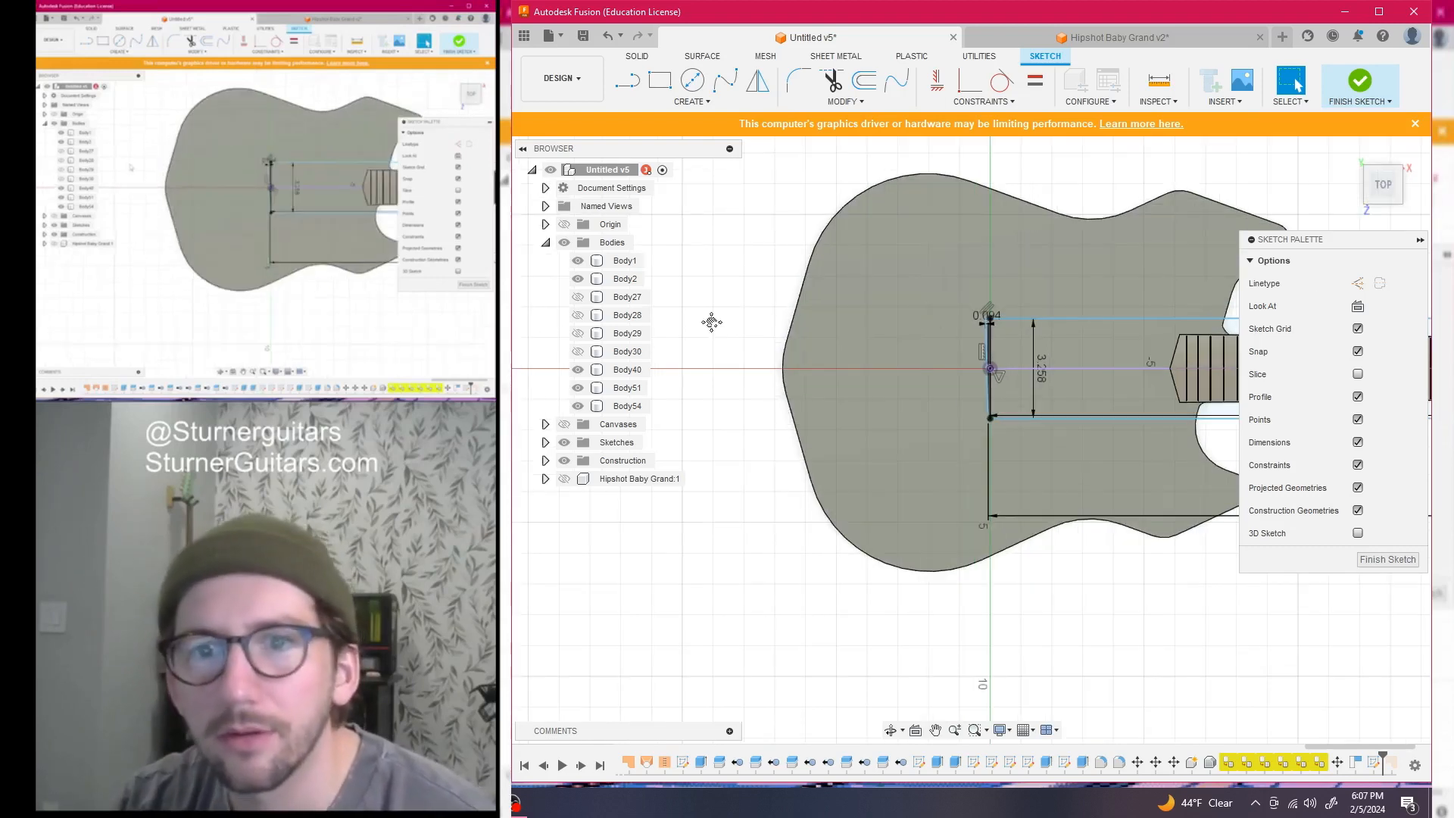
{"action": "middle_click_drag", "start_coordinate": [714, 323], "coordinate": [769, 323]}
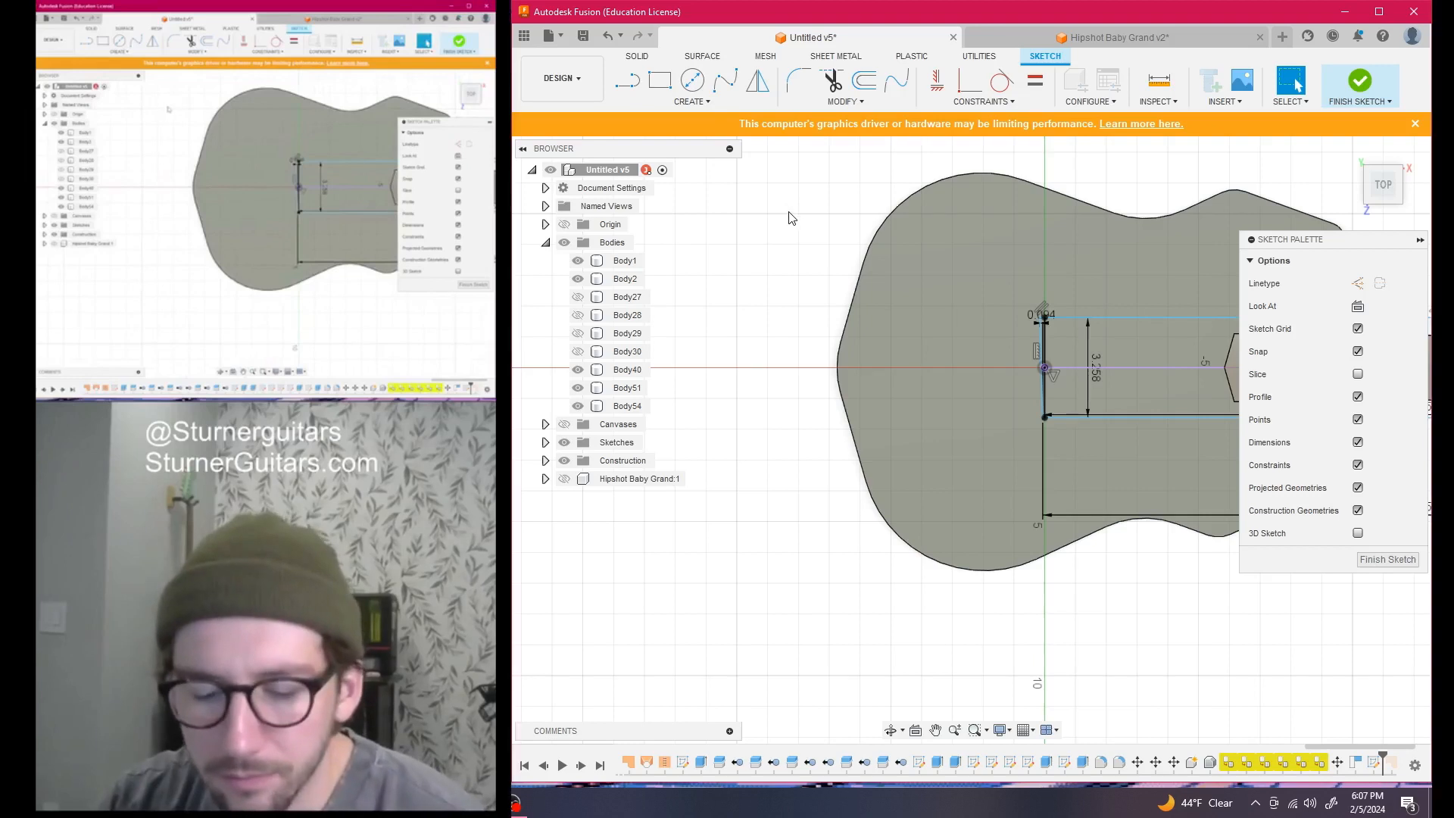
Start the Line tool, recheck the Hipshot drawing, and return to Untitled v5
{"action": "key", "text": "l"}
{"action": "left_click", "coordinate": [1128, 39]}
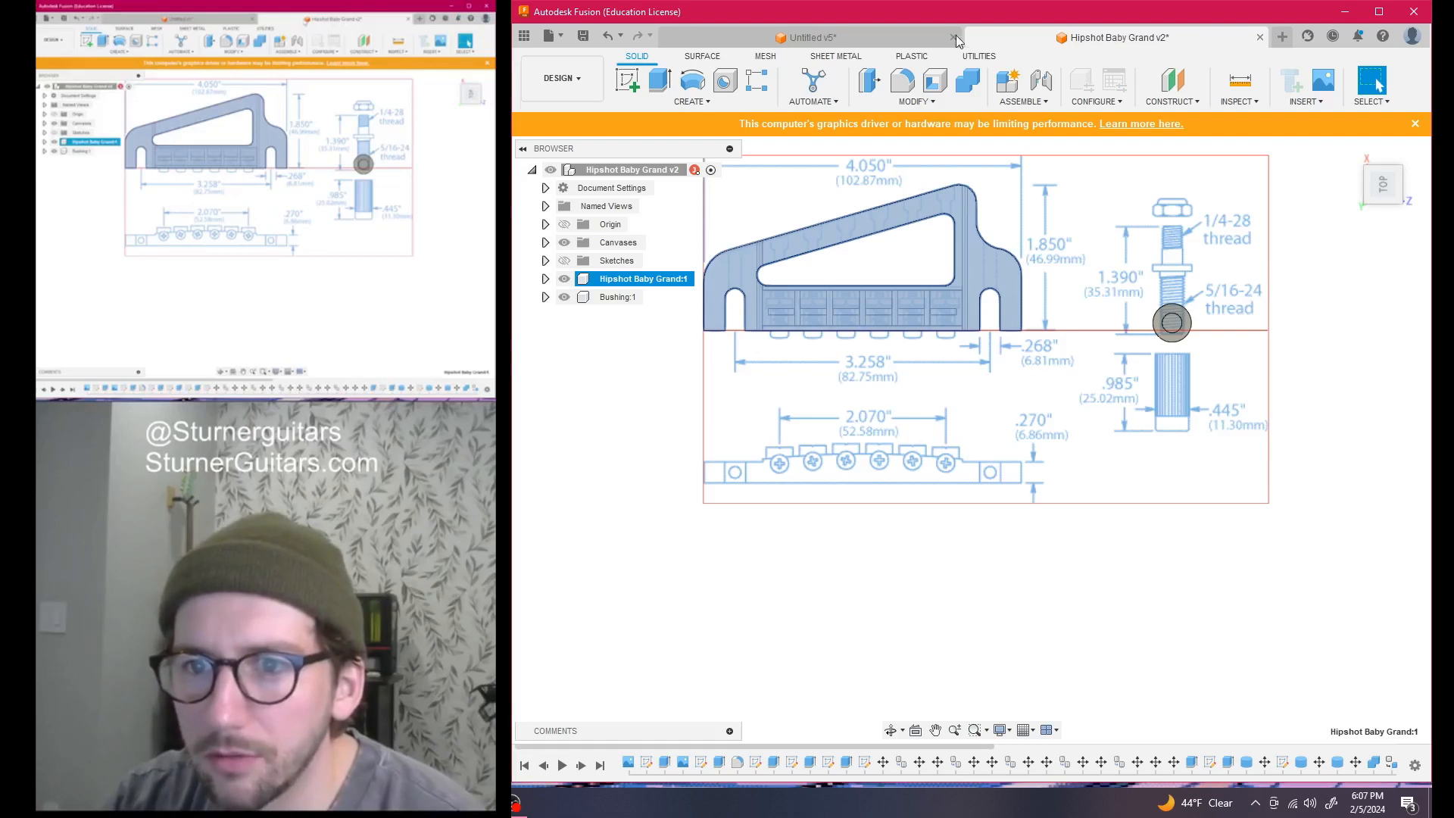
{"action": "left_click", "coordinate": [830, 32]}
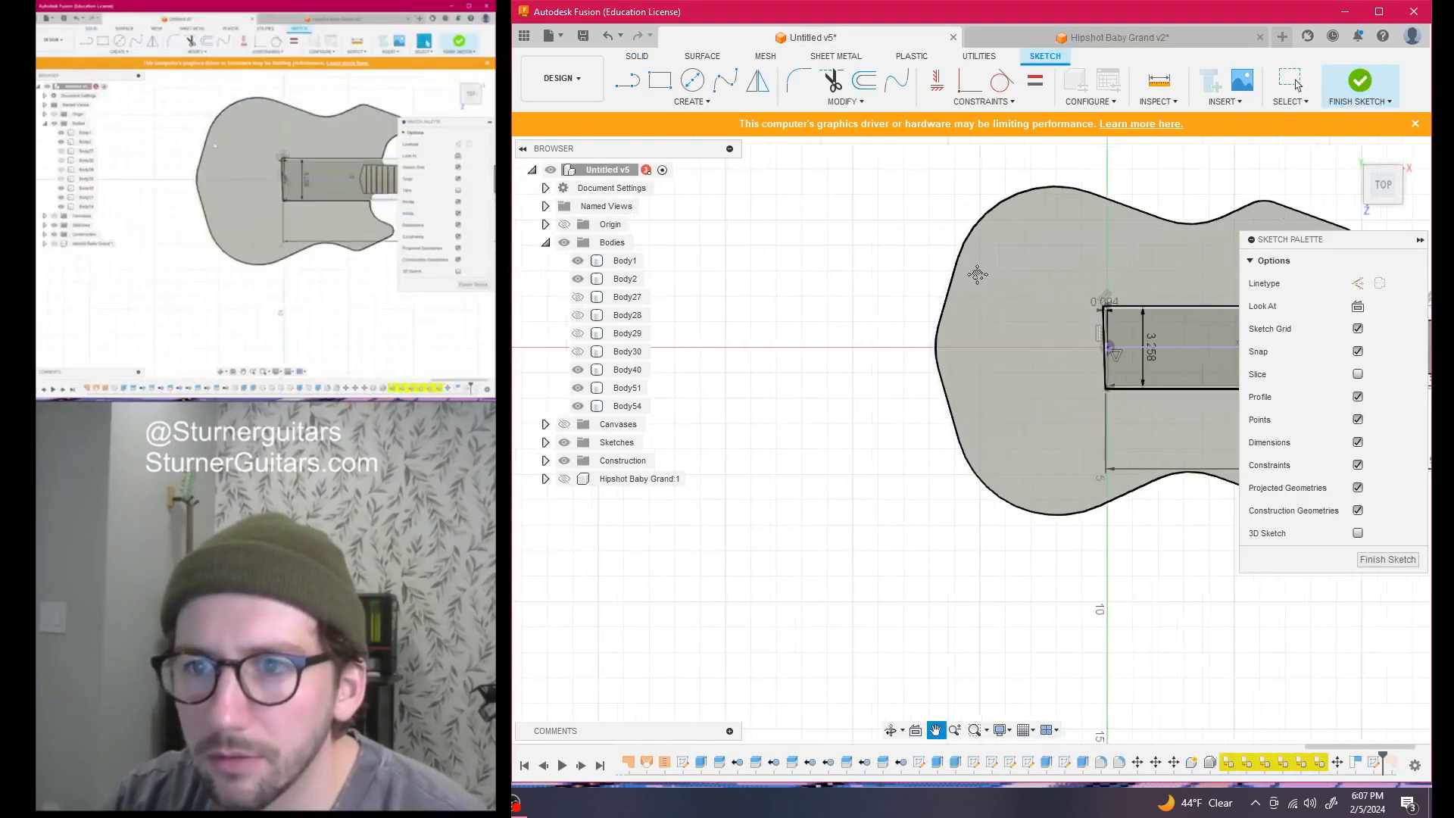
{"action": "key", "text": "Escape"}
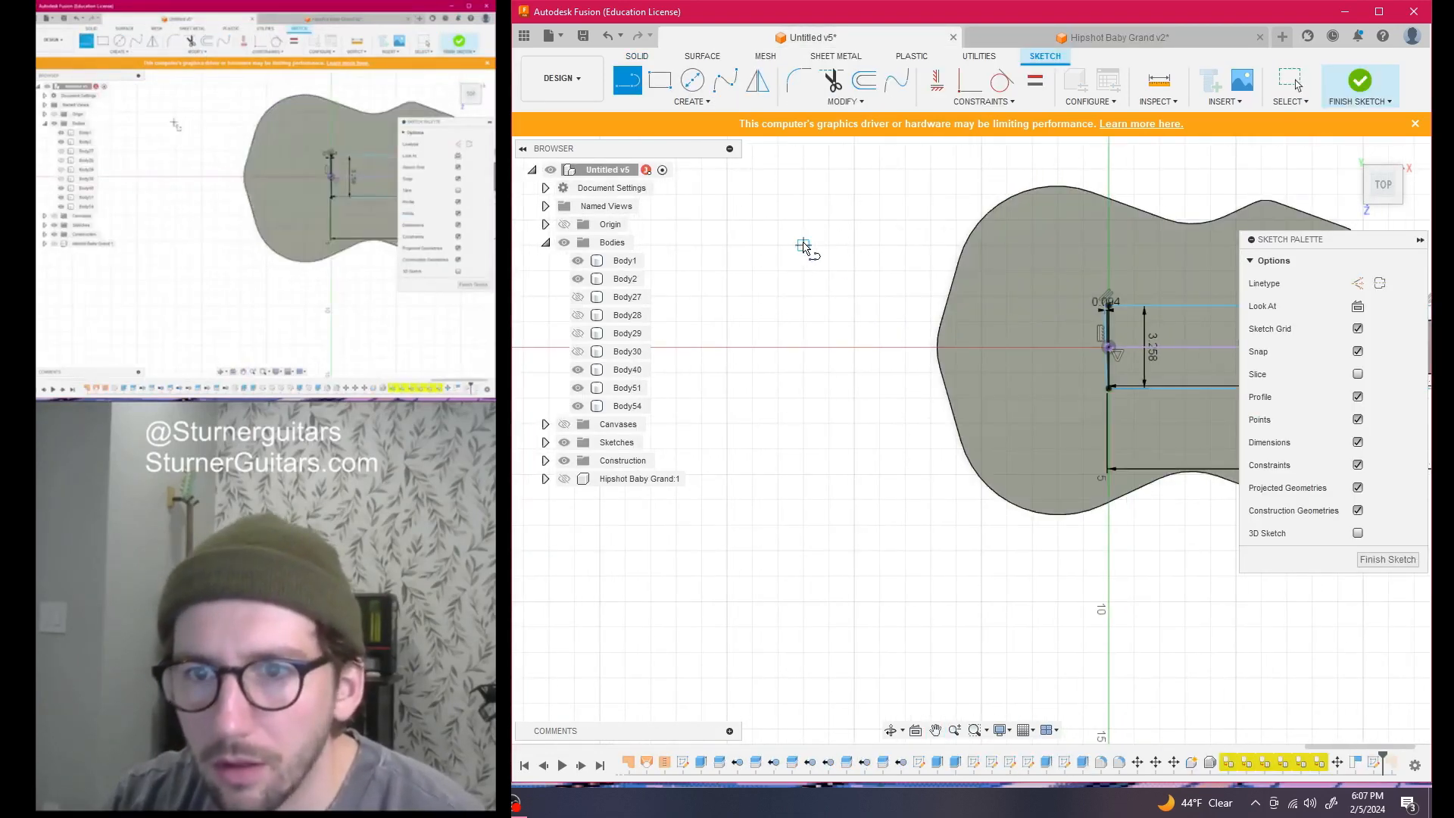
Draw an 82.75 mm vertical line left of the body, matching the Hipshot bridge width
{"action": "left_click", "coordinate": [805, 246]}
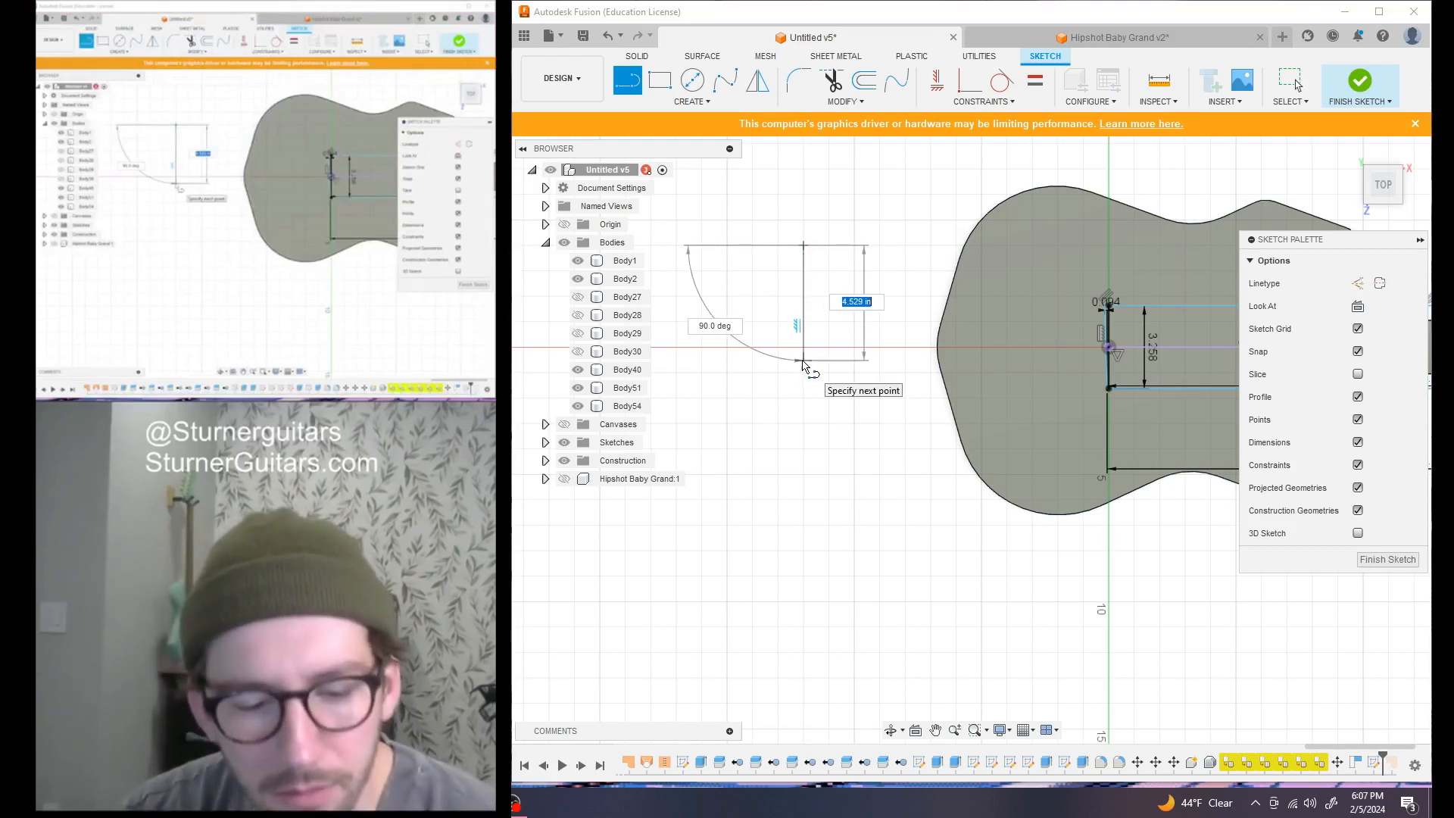
{"action": "left_click", "coordinate": [1077, 31]}
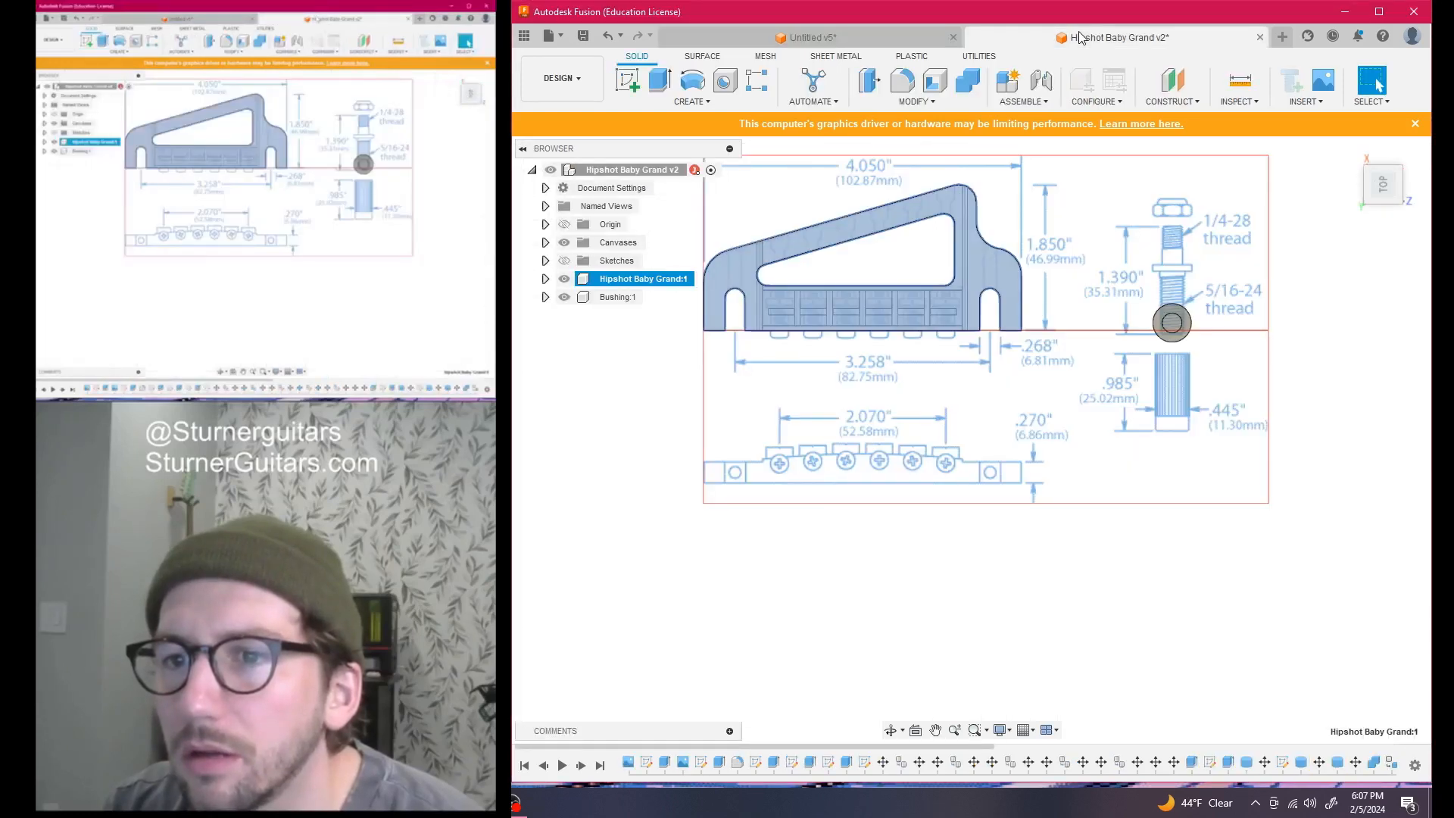
{"action": "left_click", "coordinate": [884, 33]}
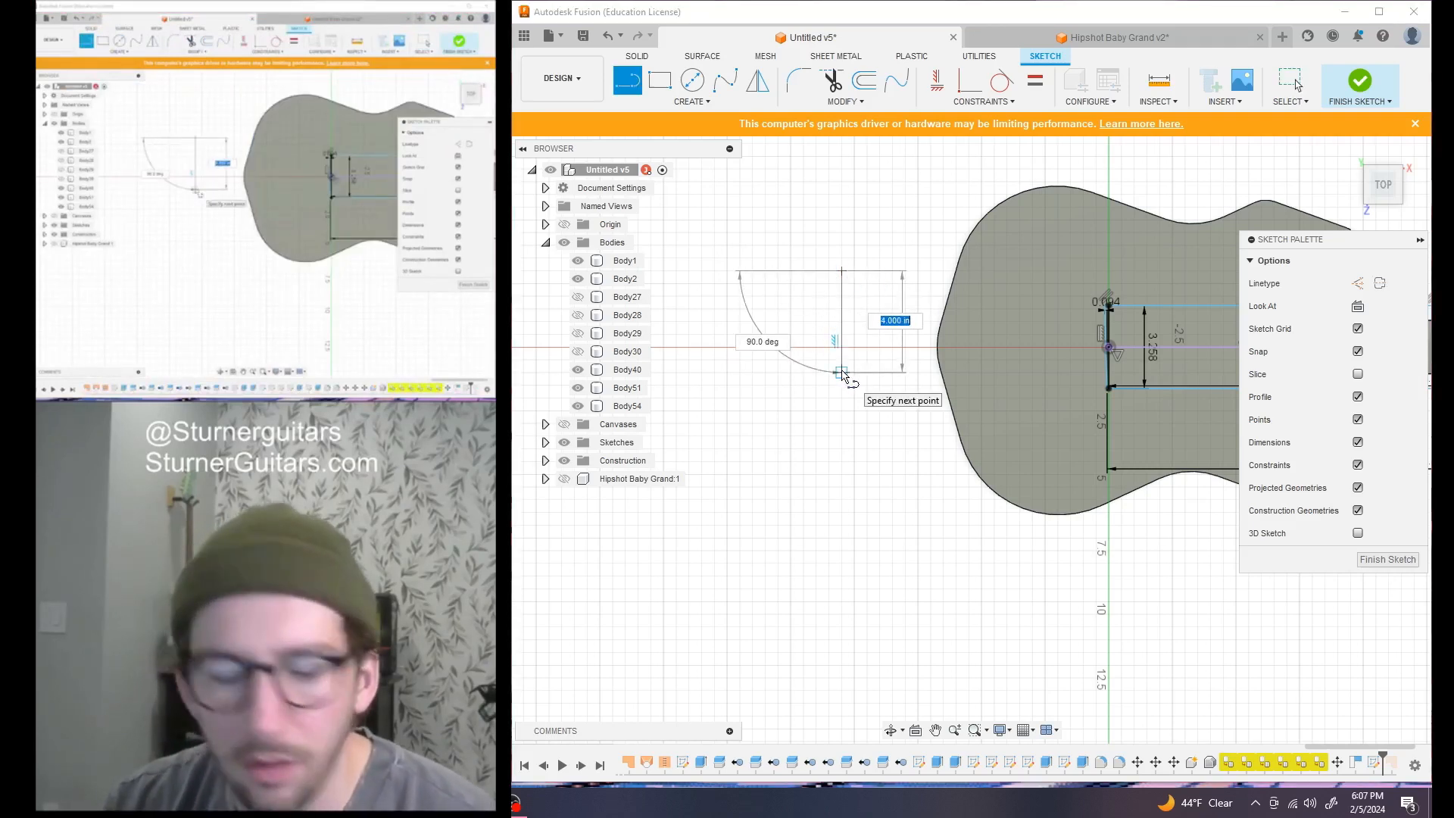
{"action": "key", "text": "Tab"}
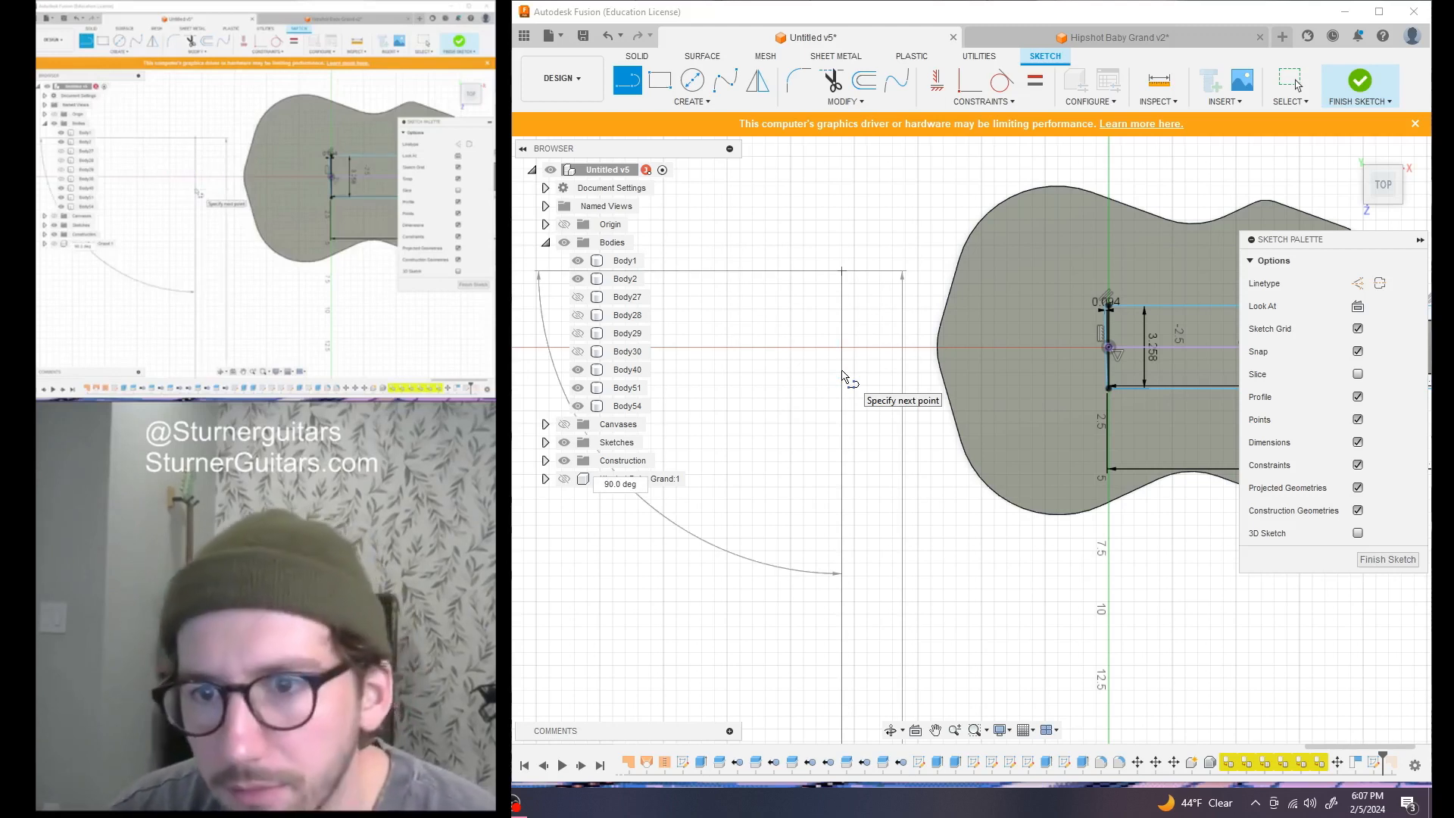
{"action": "type", "text": "mm"}
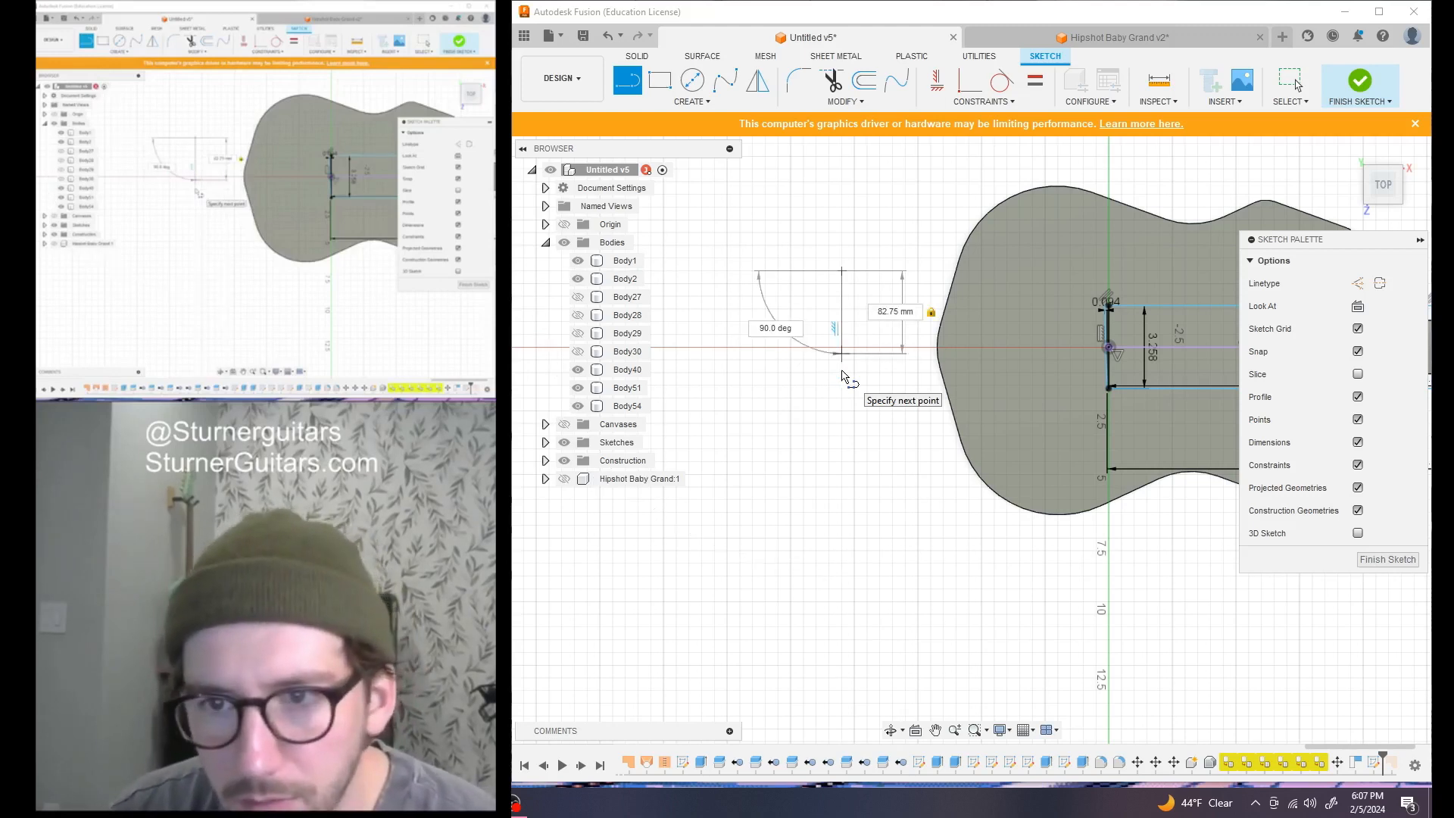
{"action": "key", "text": "Return"}
{"action": "key", "text": "Escape"}
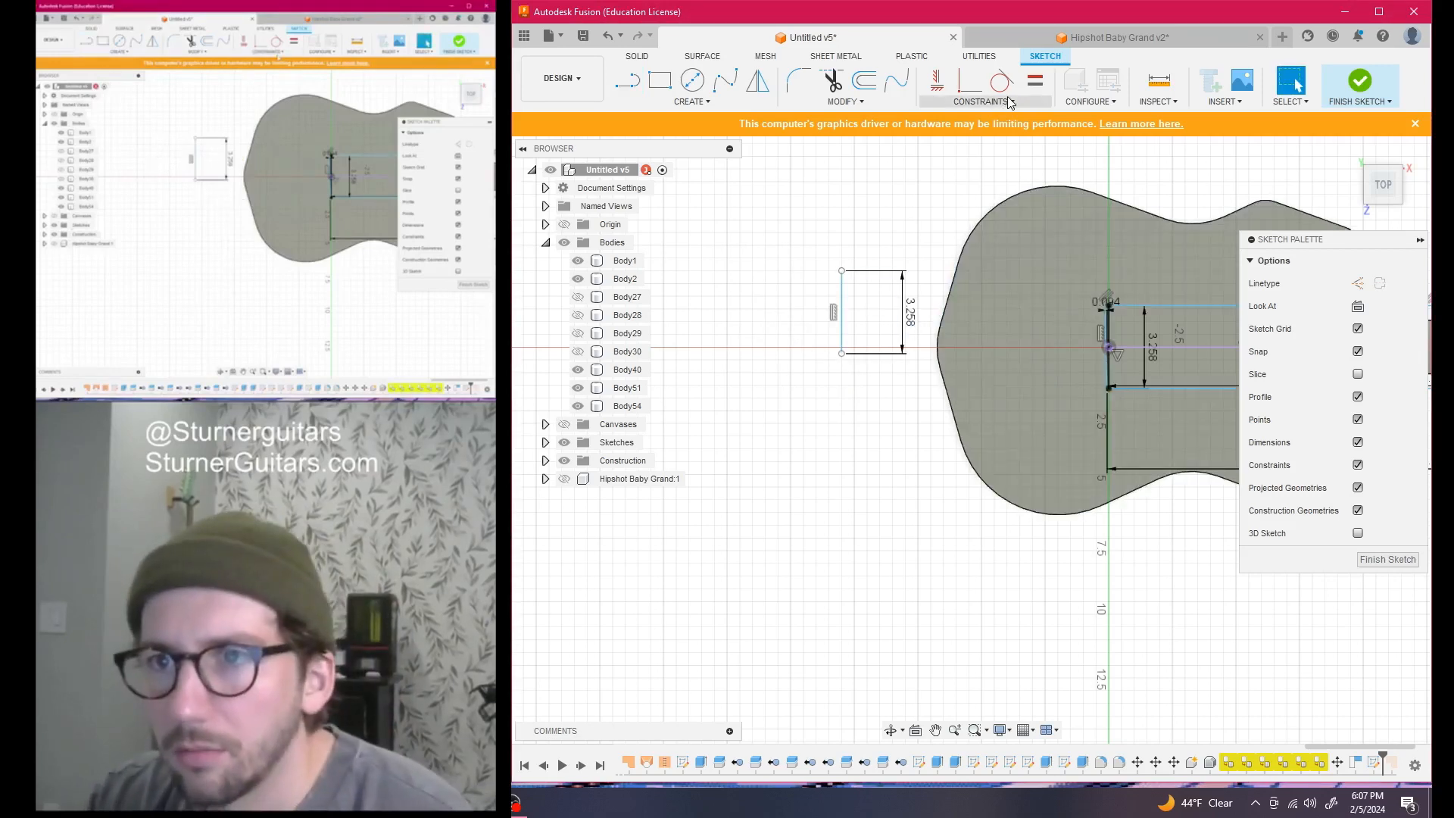
Apply a Parallel constraint between the new vertical line and the rectangle's left edge
{"action": "left_click", "coordinate": [1009, 103]}
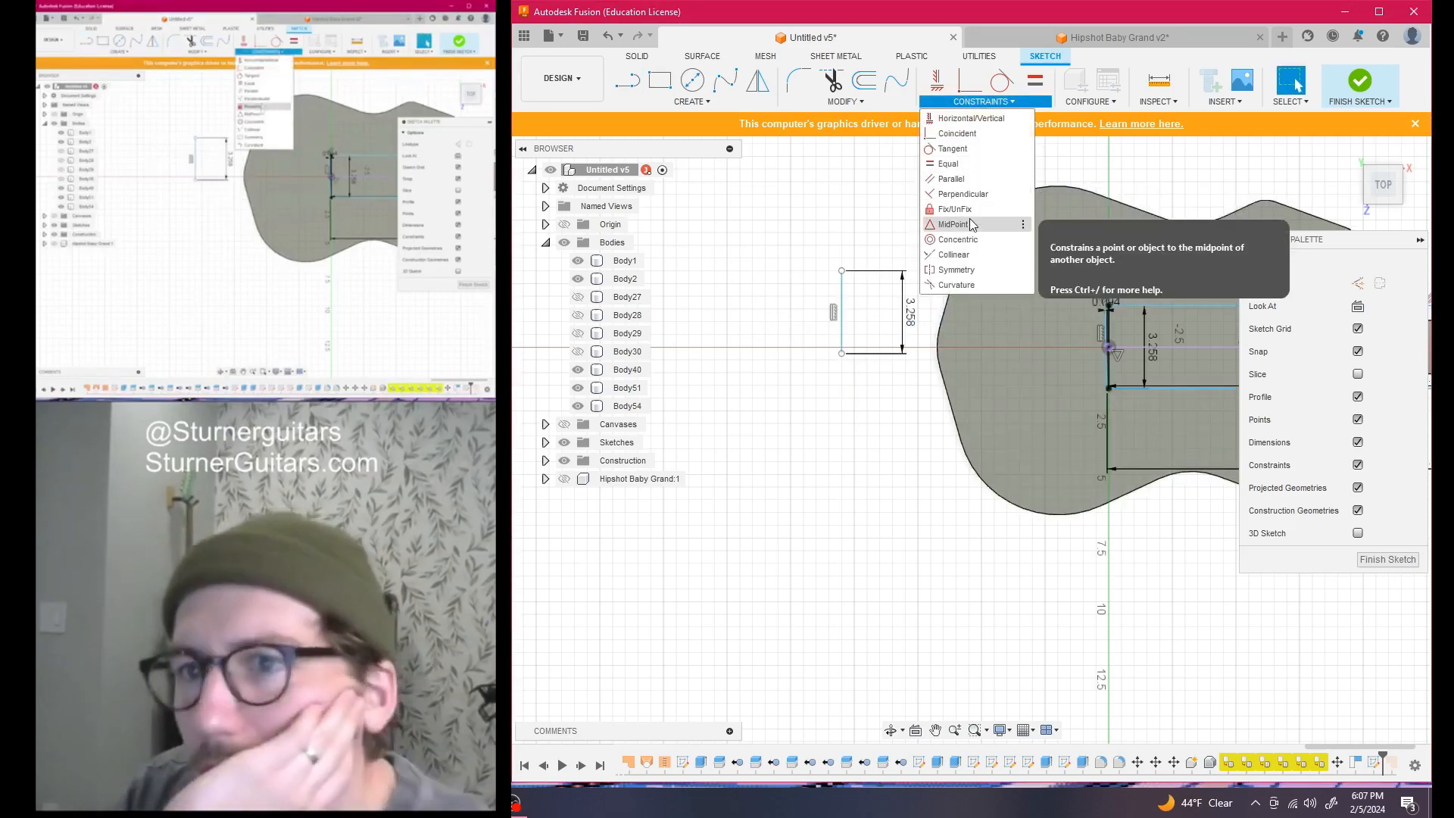
{"action": "left_click", "coordinate": [953, 179]}
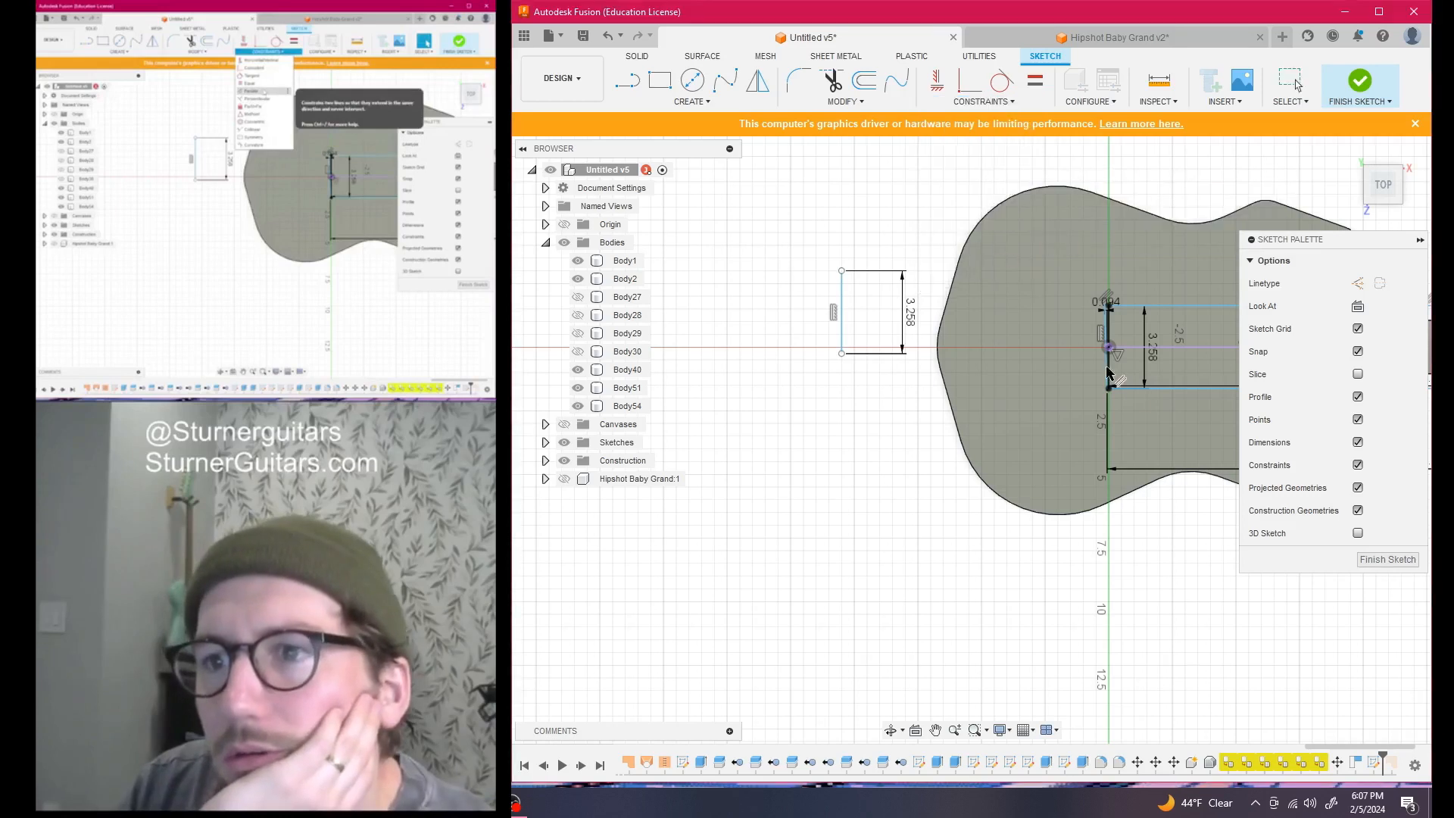
{"action": "scroll", "coordinate": [1107, 373], "scroll_direction": "up", "scroll_amount": 5}
{"action": "left_click", "coordinate": [1070, 241]}
{"action": "scroll", "coordinate": [939, 439], "scroll_direction": "down", "scroll_amount": 5}
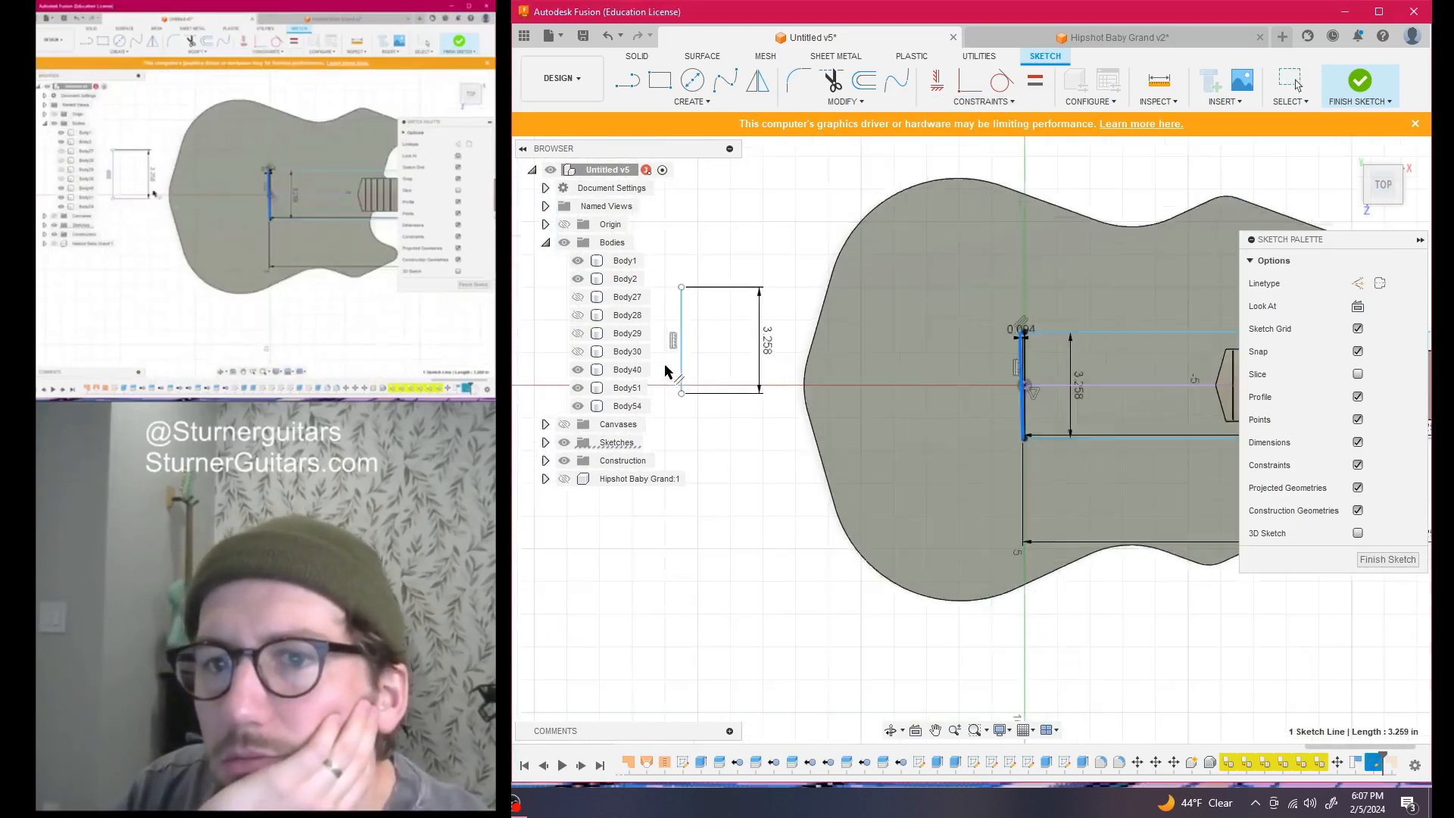
{"action": "scroll", "coordinate": [699, 373], "scroll_direction": "up", "scroll_amount": 5}
{"action": "middle_click_drag", "start_coordinate": [699, 372], "coordinate": [928, 409]}
{"action": "scroll", "coordinate": [924, 415], "scroll_direction": "up", "scroll_amount": 3}
{"action": "scroll", "coordinate": [924, 415], "scroll_direction": "up", "scroll_amount": 2}
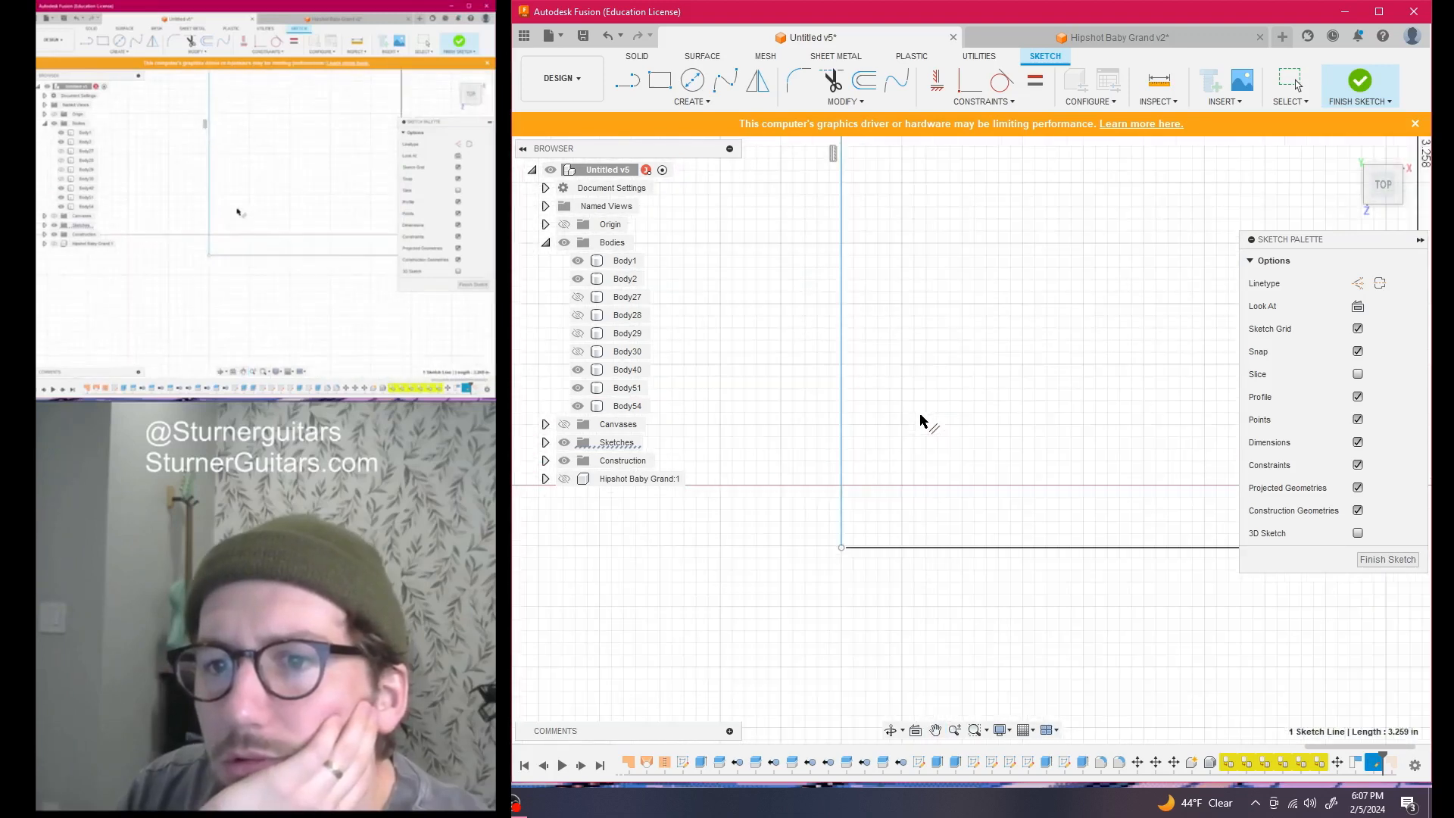
{"action": "left_click", "coordinate": [839, 424]}
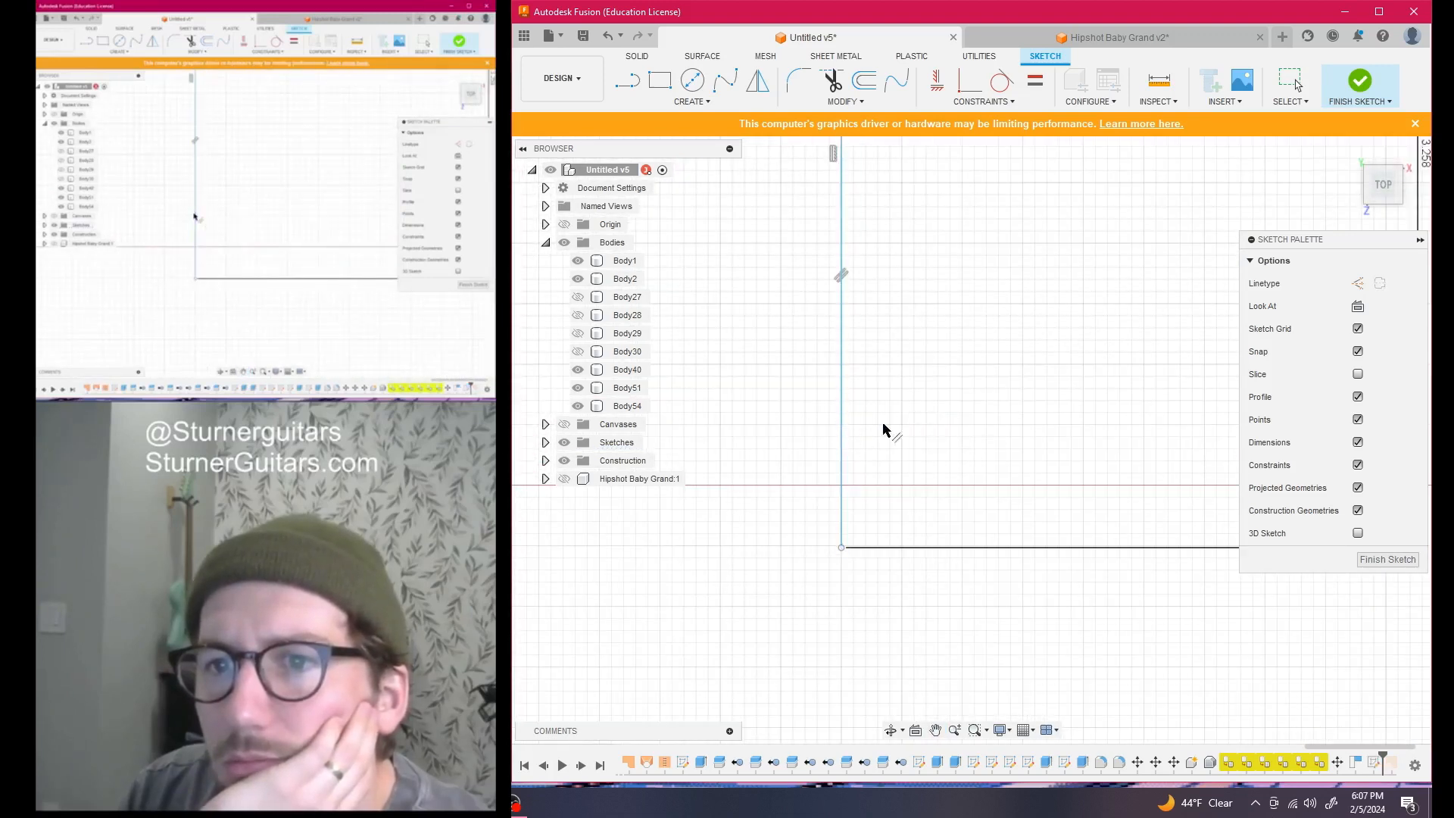
Bring the body's vertical line and rectangle into view and reopen the constraints list
{"action": "scroll", "coordinate": [883, 425], "scroll_direction": "down", "scroll_amount": 5}
{"action": "scroll", "coordinate": [1007, 502], "scroll_direction": "down", "scroll_amount": 2}
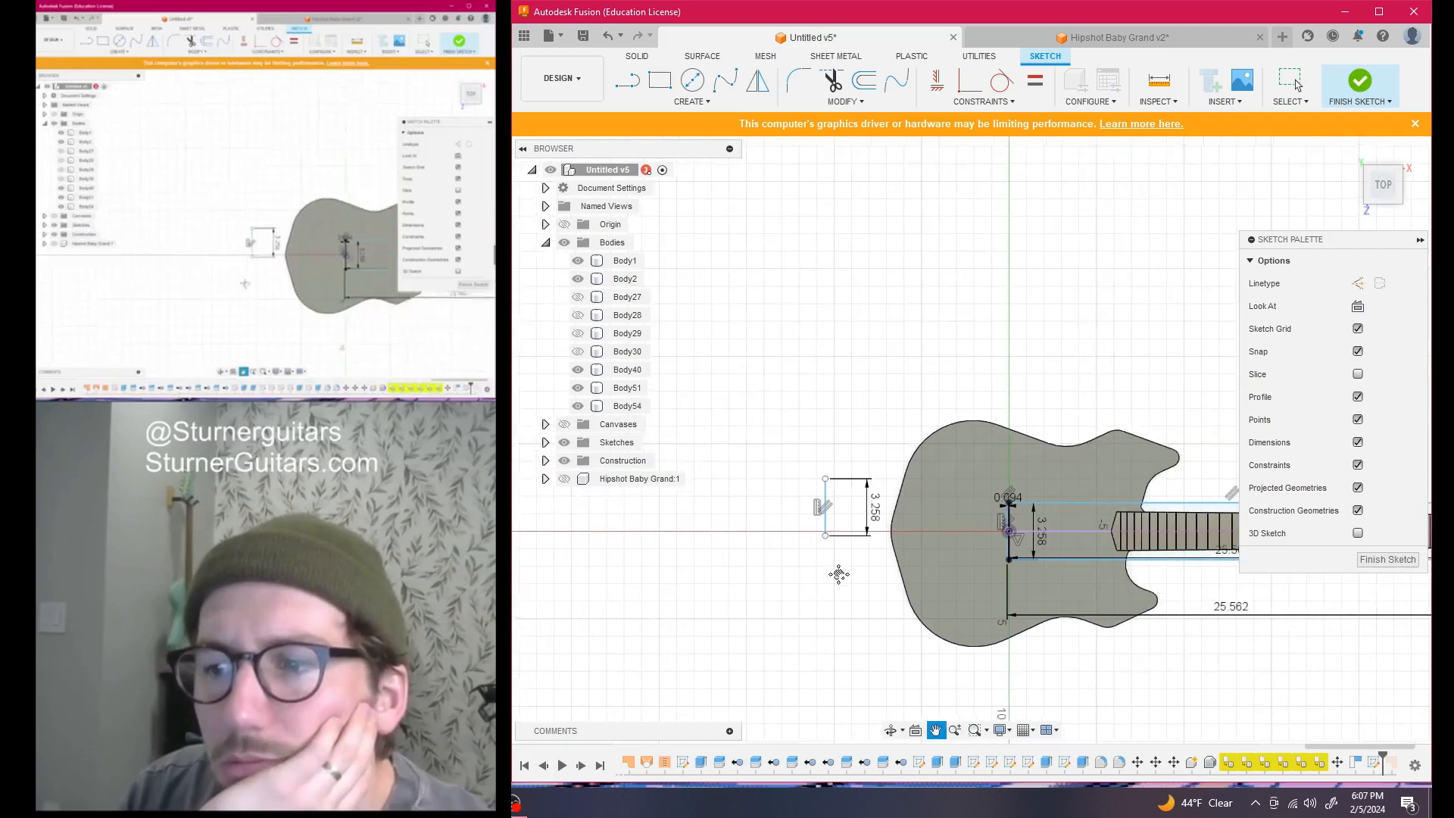
{"action": "scroll", "coordinate": [1003, 530], "scroll_direction": "up", "scroll_amount": 10}
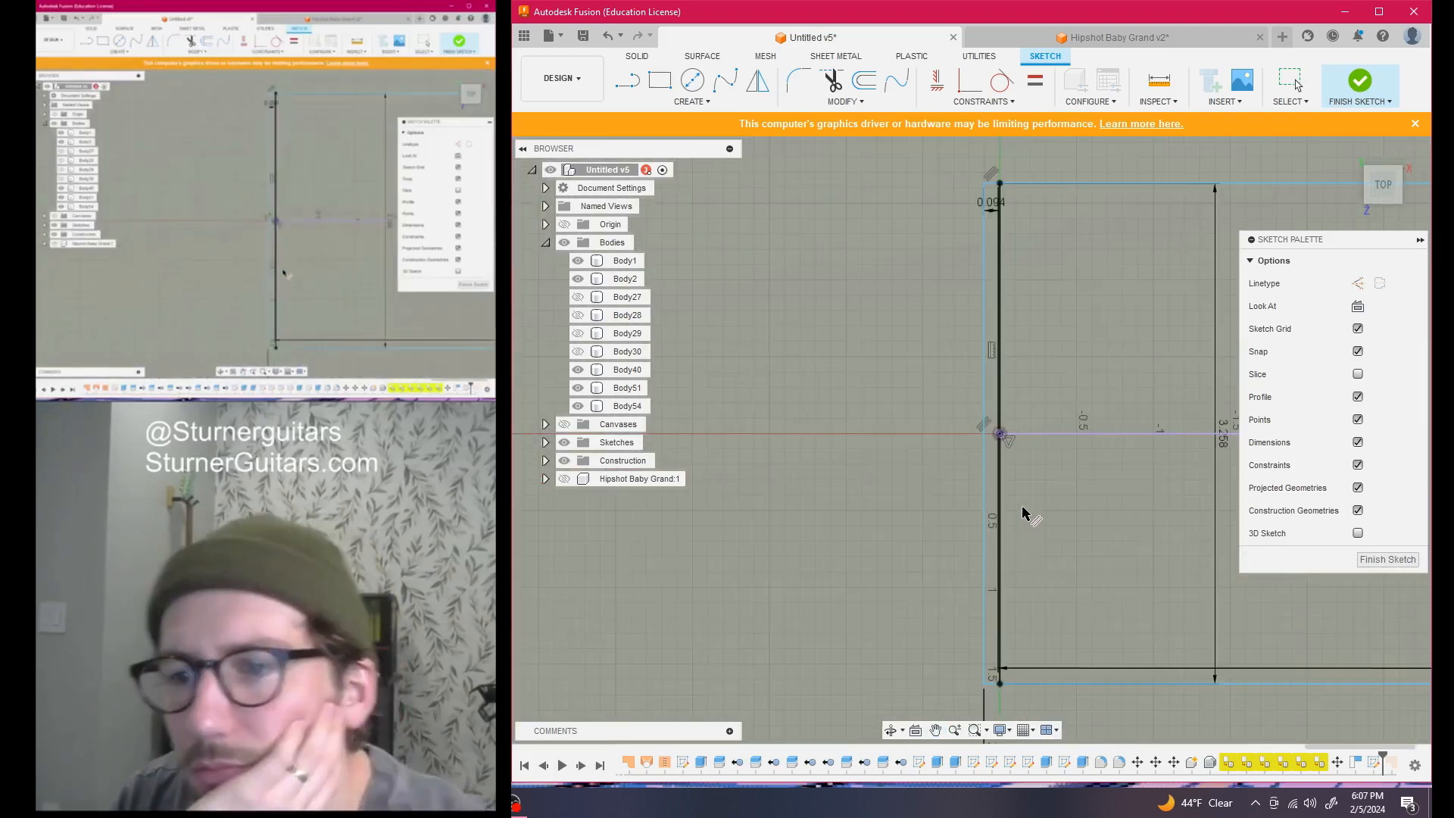
{"action": "left_click", "coordinate": [1025, 503]}
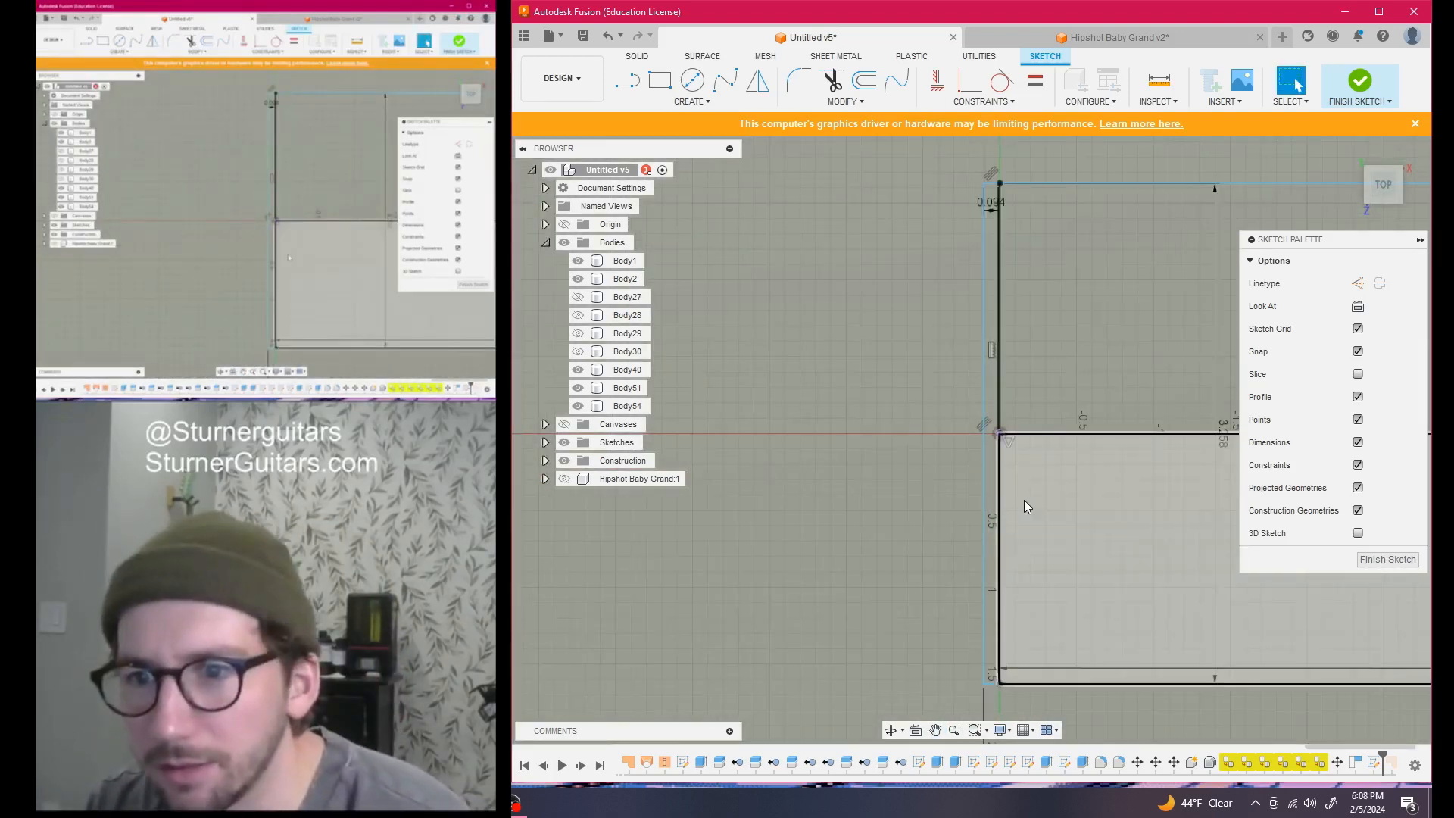
{"action": "scroll", "coordinate": [822, 495], "scroll_direction": "down", "scroll_amount": 4}
{"action": "middle_click_drag", "start_coordinate": [822, 495], "coordinate": [1339, 507]}
{"action": "scroll", "coordinate": [1090, 485], "scroll_direction": "down", "scroll_amount": 2}
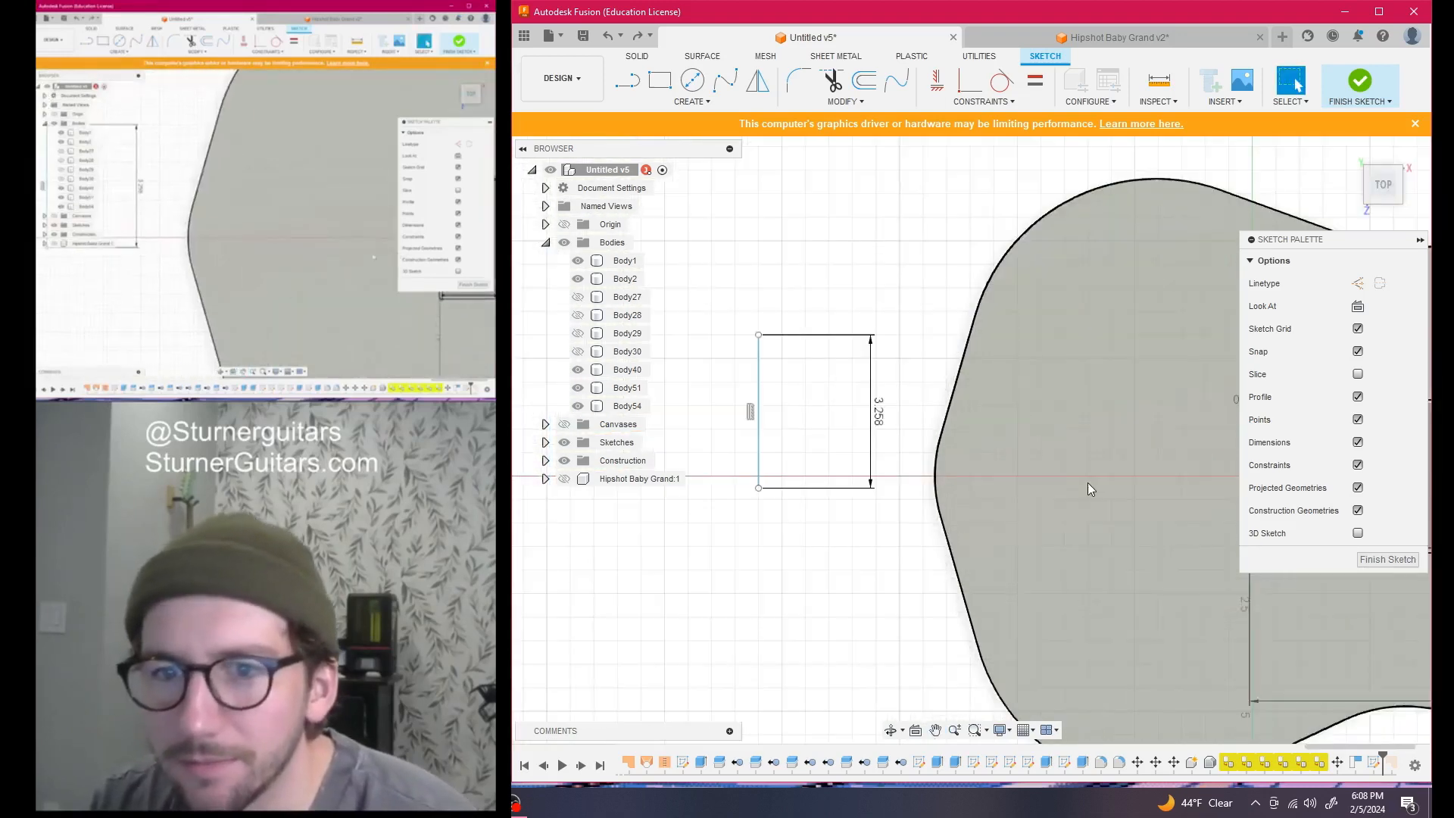
{"action": "middle_click_drag", "start_coordinate": [1083, 483], "coordinate": [1018, 480]}
{"action": "left_click", "coordinate": [1007, 103]}
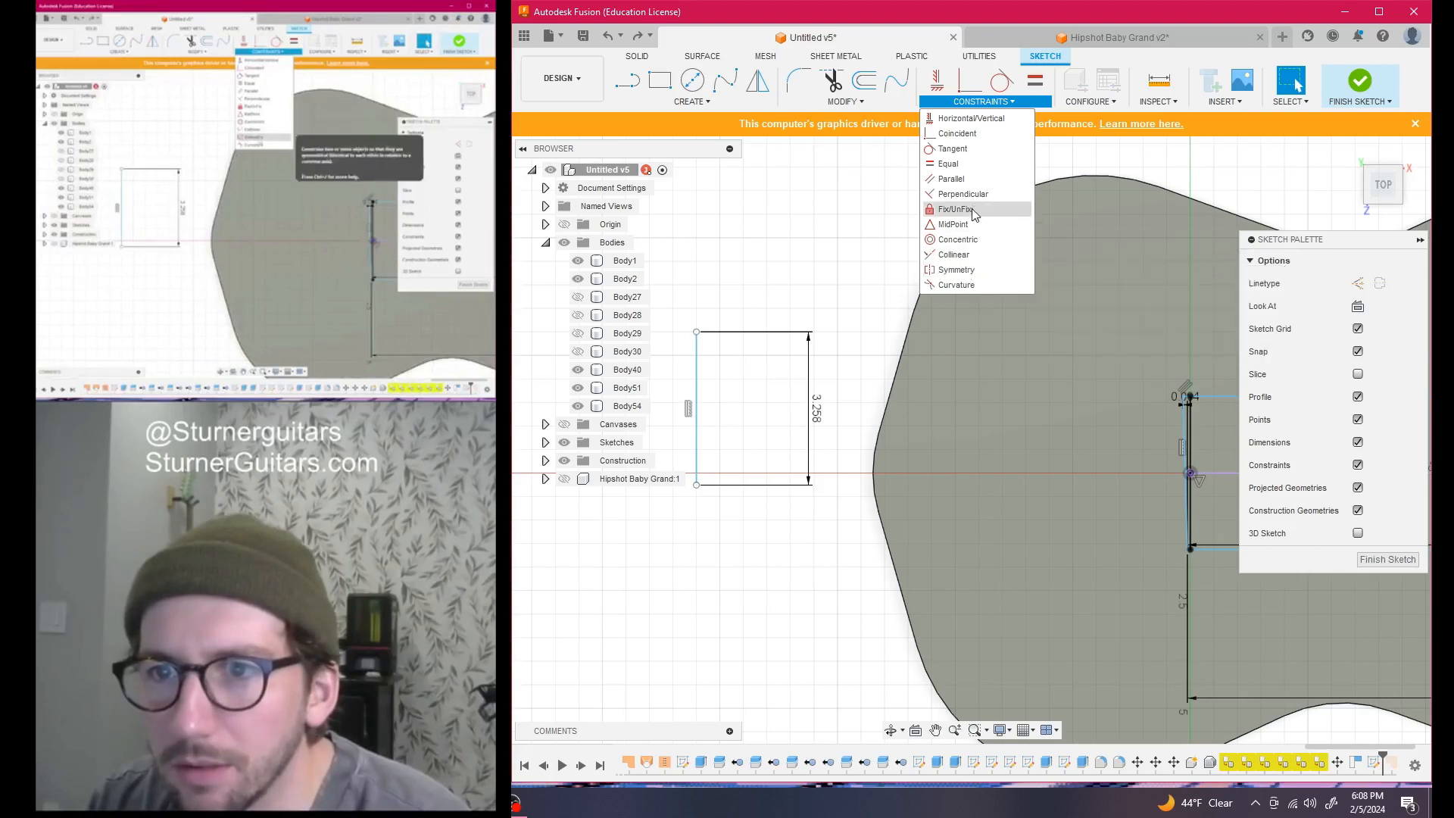
Attempt a parallel constraint on the side rectangle, undo the collapsed change, and fix a point
{"action": "left_click", "coordinate": [953, 178]}
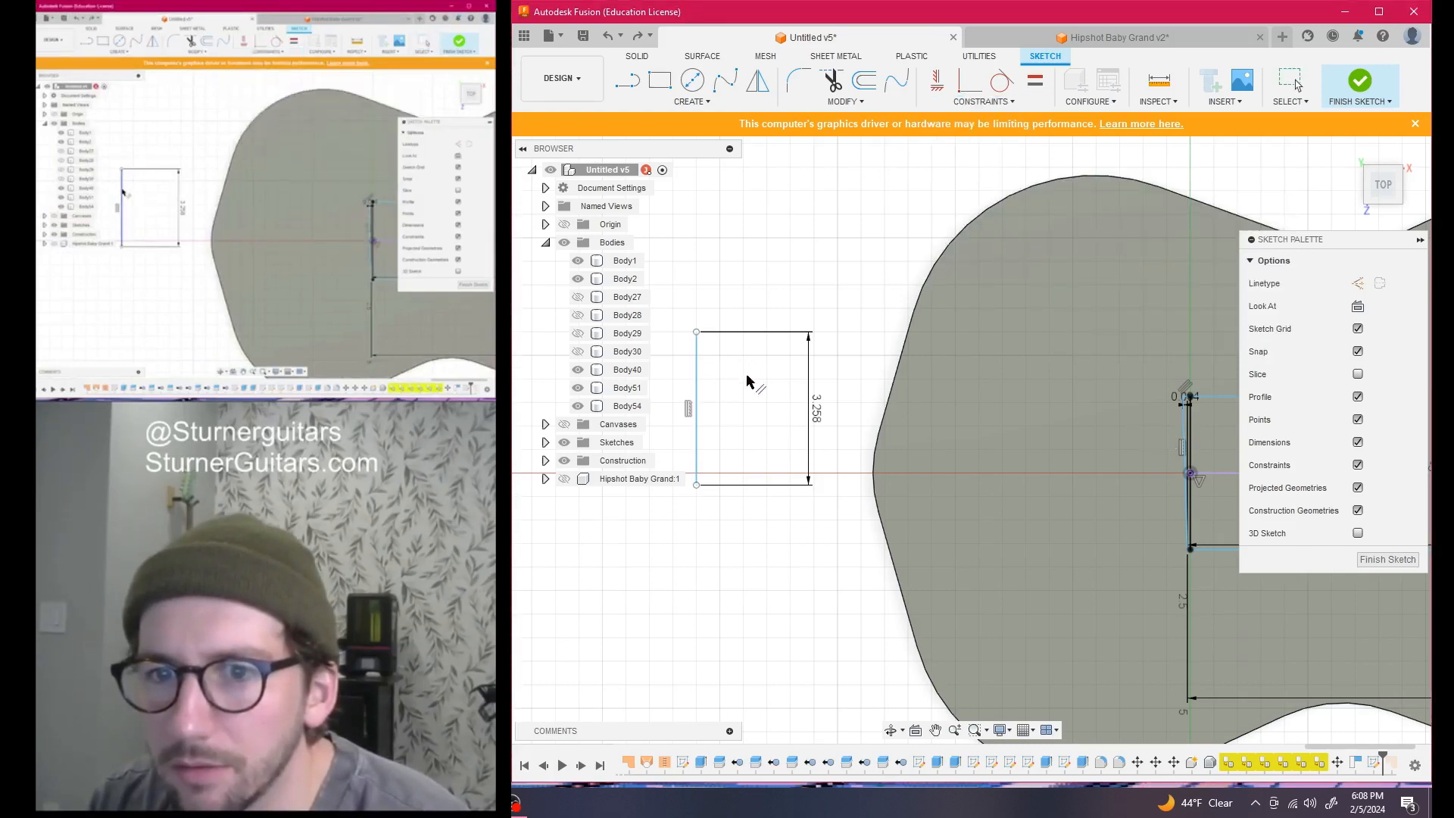
{"action": "left_click", "coordinate": [1186, 448]}
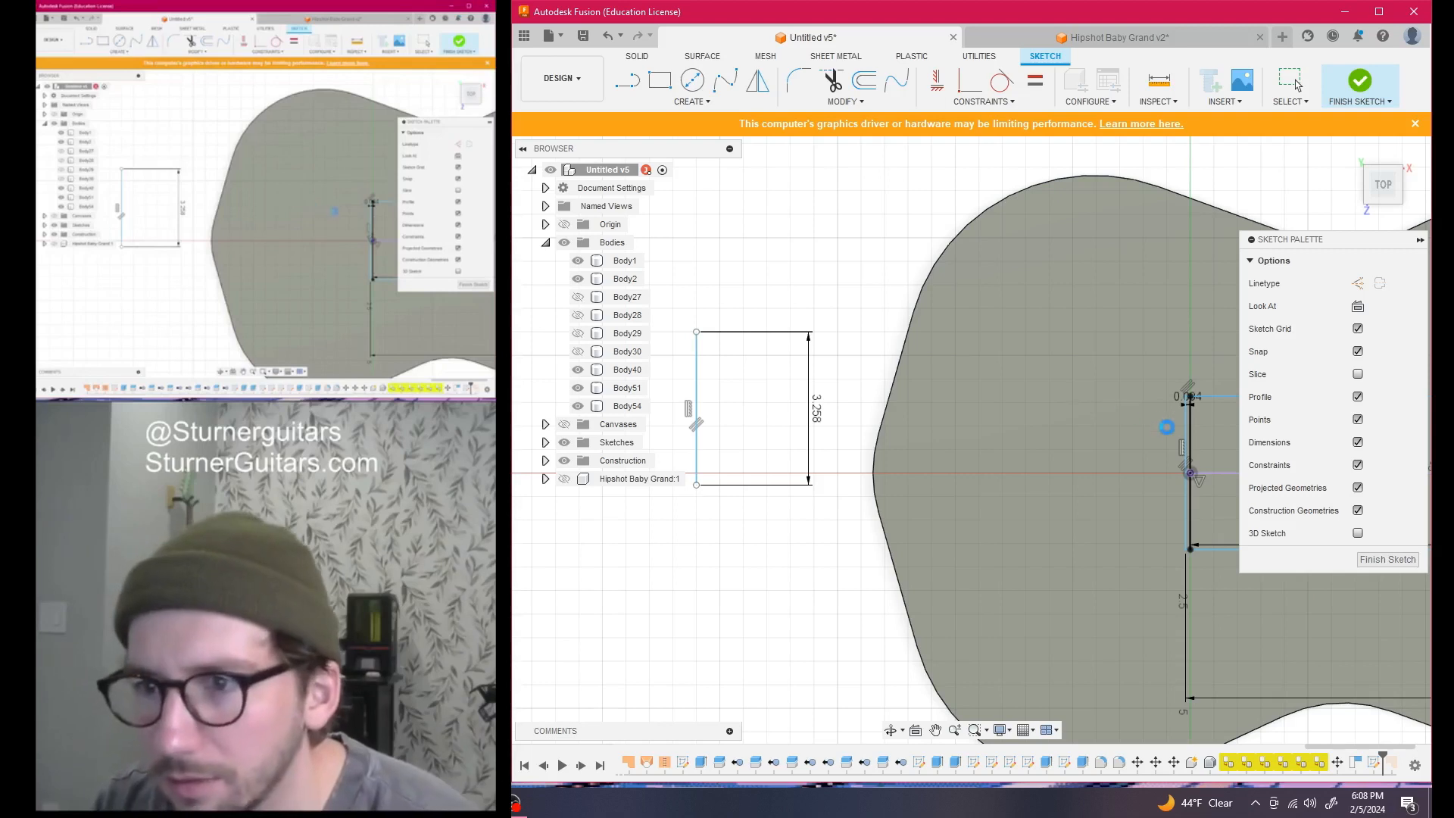
{"action": "key", "text": "Escape"}
{"action": "scroll", "coordinate": [1171, 437], "scroll_direction": "down", "scroll_amount": 2}
{"action": "middle_click_drag", "start_coordinate": [1171, 437], "coordinate": [1008, 369]}
{"action": "scroll", "coordinate": [1051, 374], "scroll_direction": "up", "scroll_amount": 3}
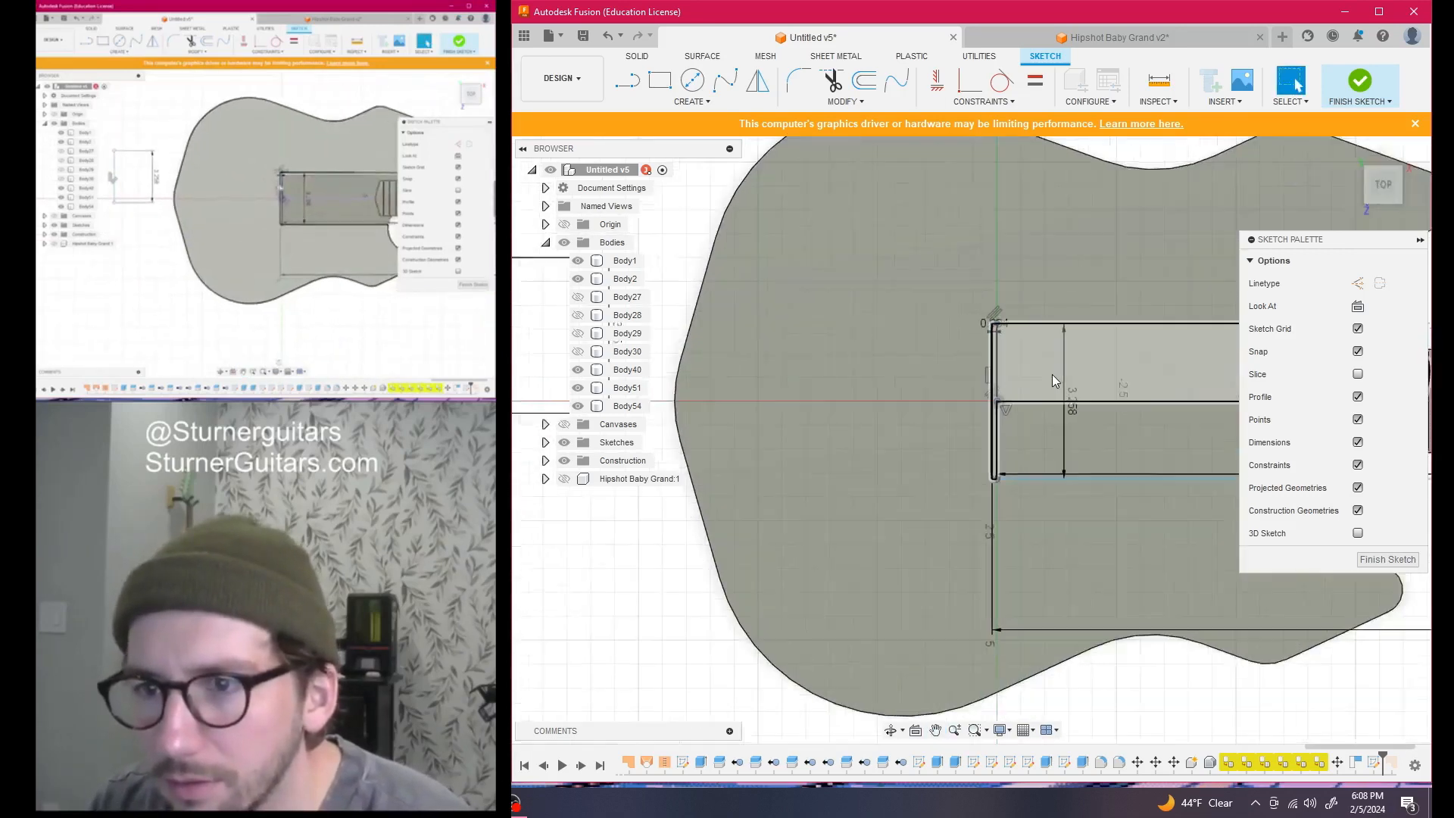
{"action": "scroll", "coordinate": [1052, 374], "scroll_direction": "up", "scroll_amount": 2}
{"action": "key", "text": "ctrl+z"}
{"action": "key", "text": "ctrl+z"}
{"action": "scroll", "coordinate": [834, 282], "scroll_direction": "down", "scroll_amount": 2}
{"action": "middle_click_drag", "start_coordinate": [835, 282], "coordinate": [1037, 311]}
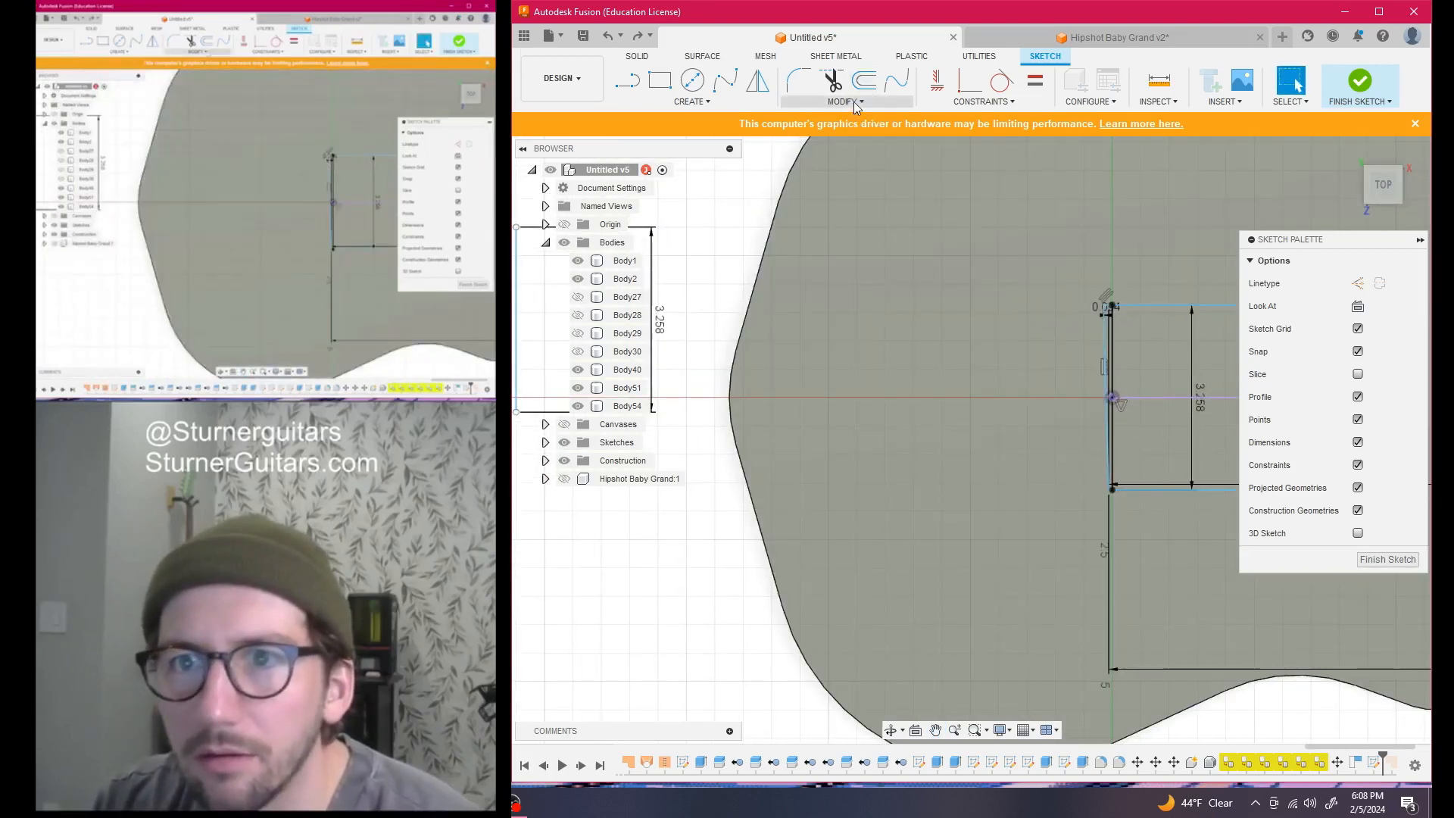
{"action": "left_click", "coordinate": [983, 101]}
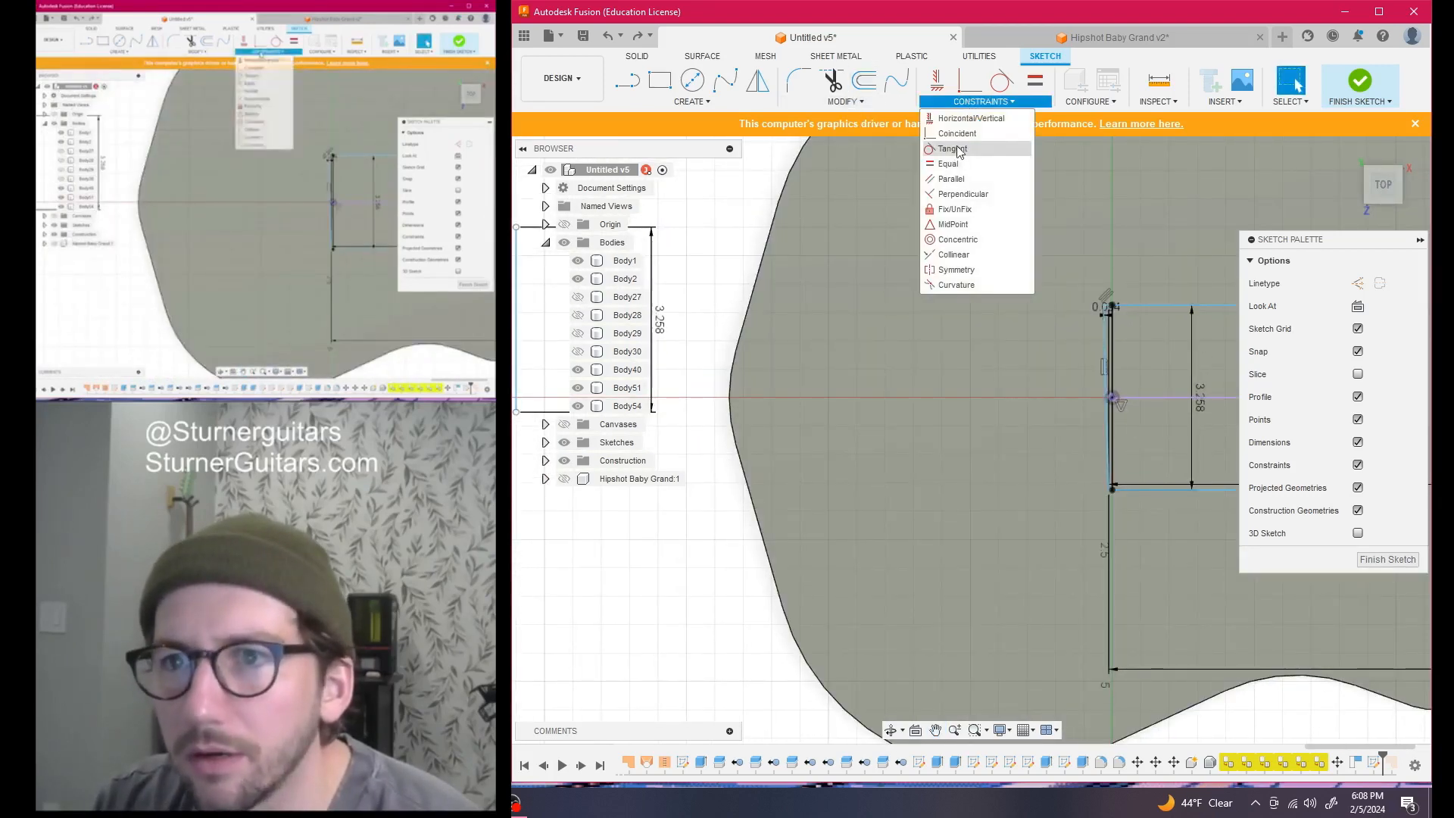
{"action": "left_click", "coordinate": [965, 216]}
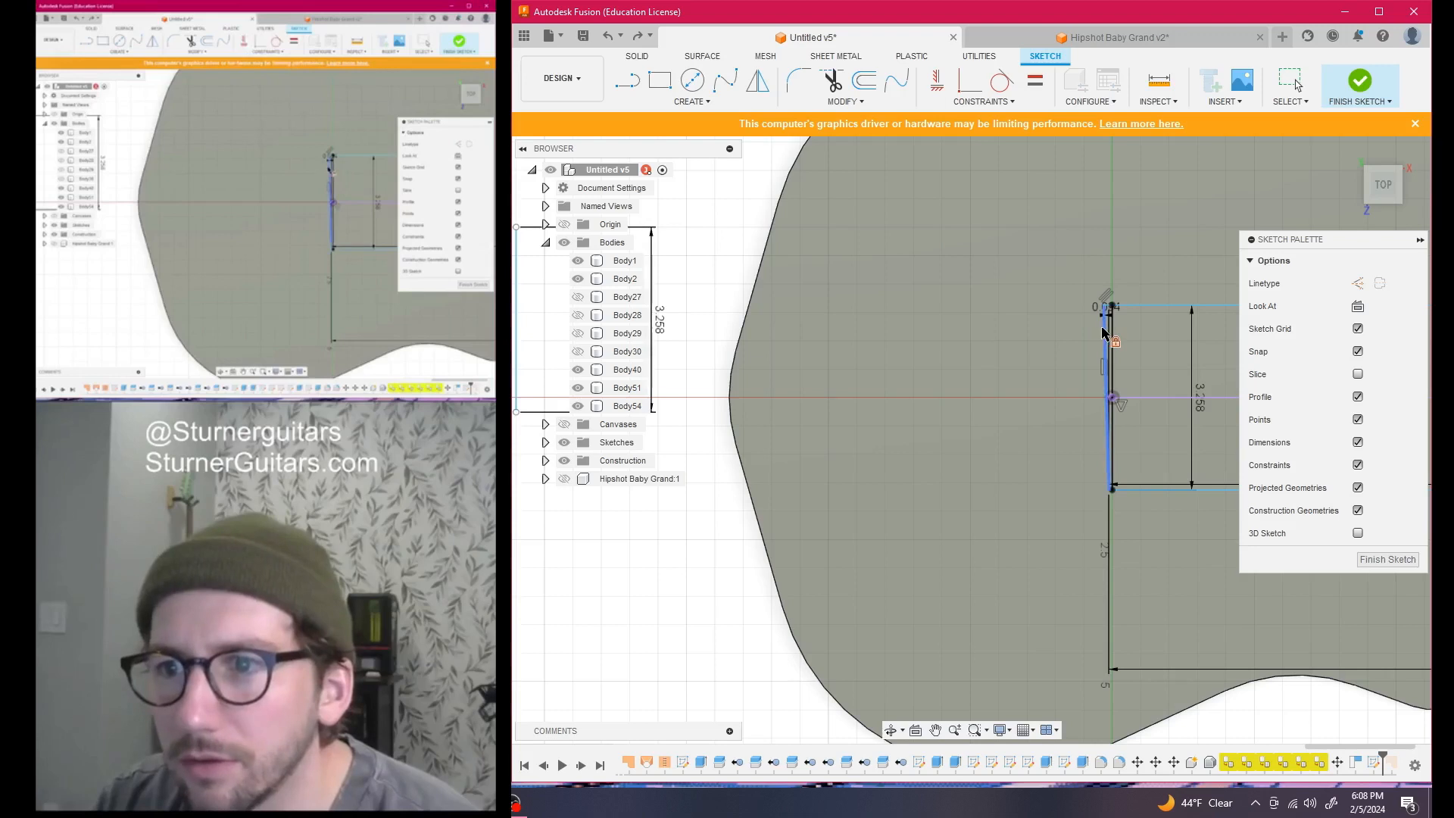
Retry the parallel constraint, then cancel it and delete the 3.258-tall side rectangle line
{"action": "left_click", "coordinate": [980, 102]}
{"action": "left_click", "coordinate": [966, 179]}
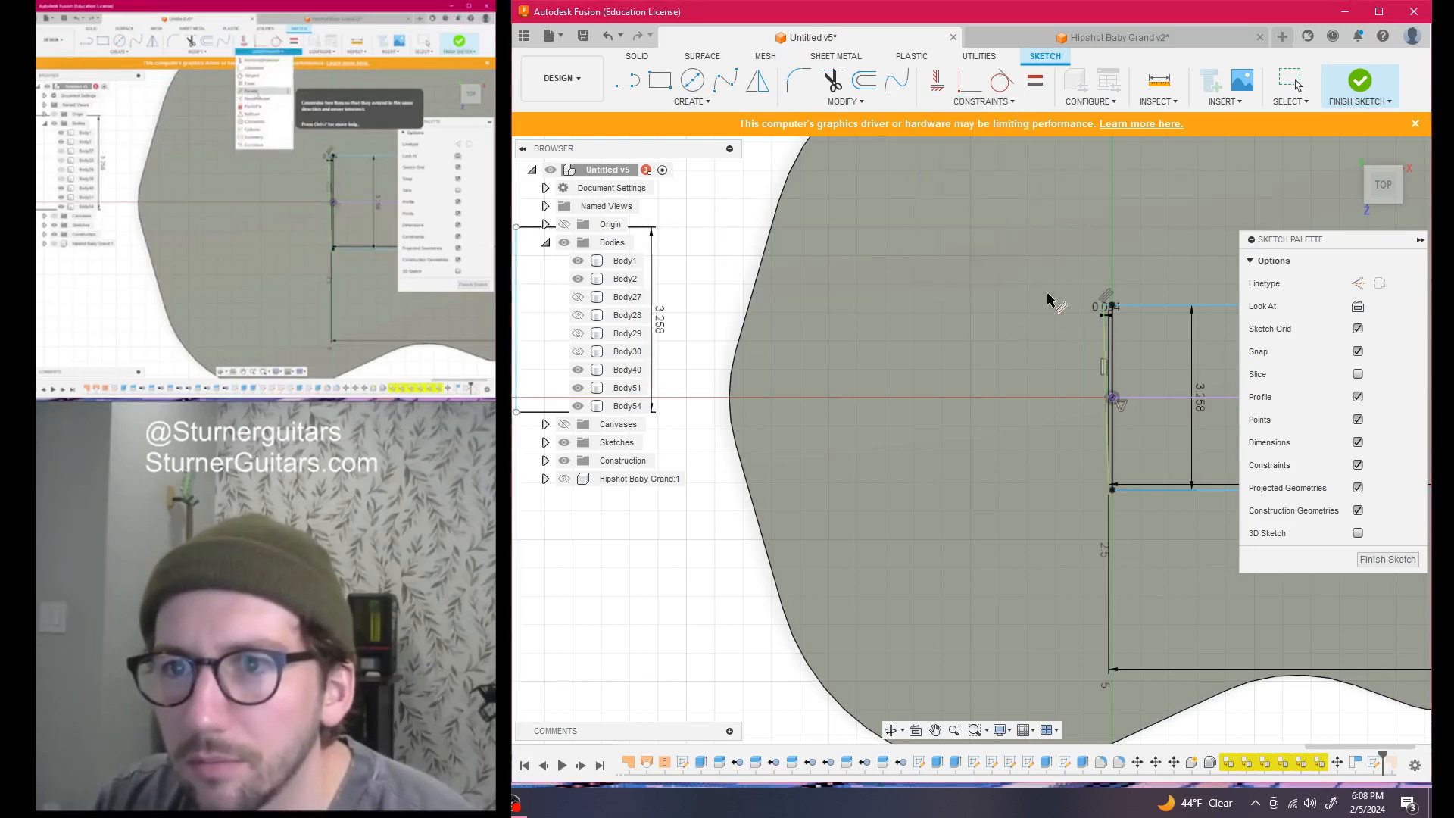
{"action": "scroll", "coordinate": [987, 360], "scroll_direction": "down", "scroll_amount": 2}
{"action": "middle_click_drag", "start_coordinate": [931, 370], "coordinate": [1020, 369]}
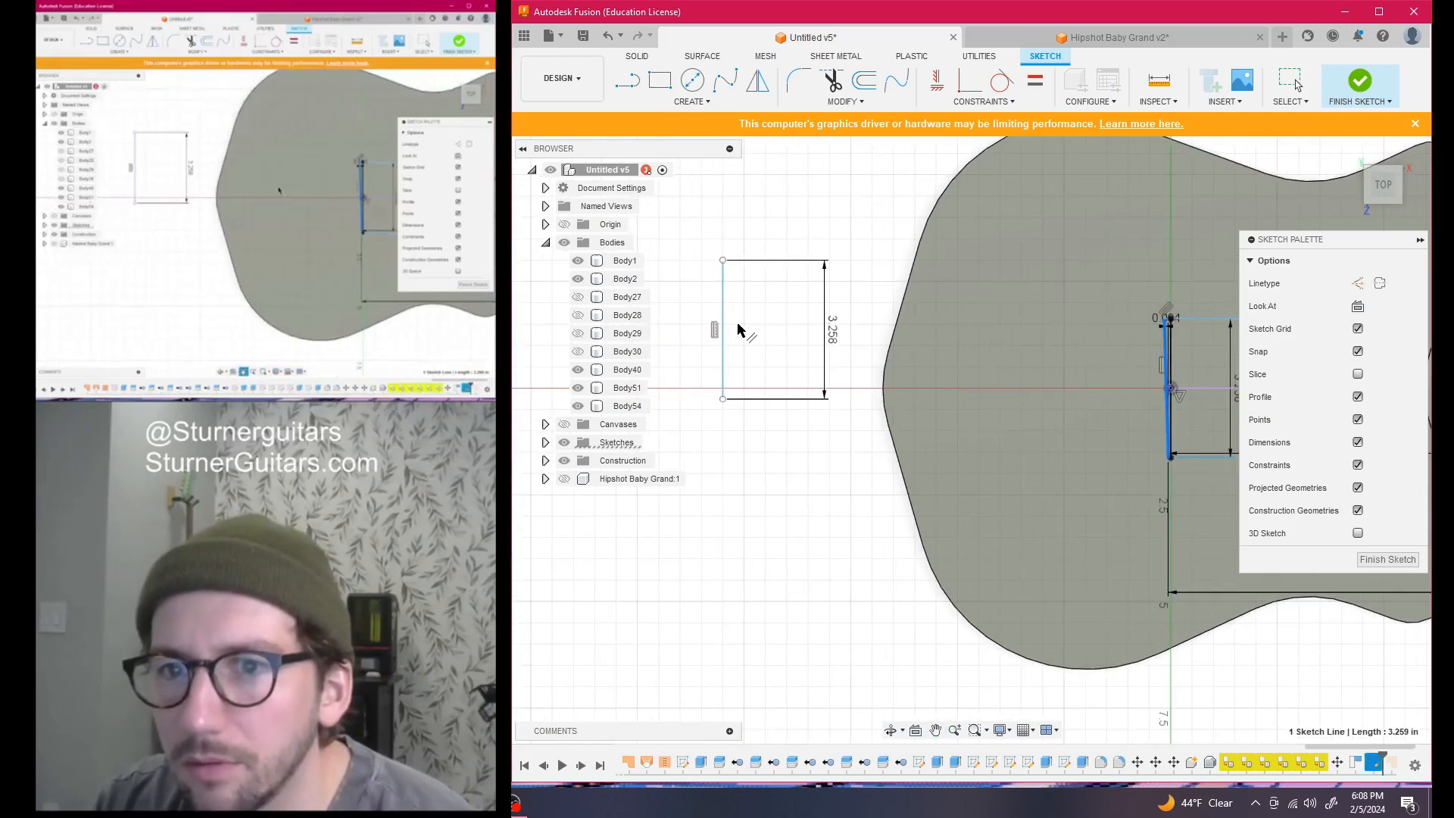
{"action": "left_click", "coordinate": [724, 327]}
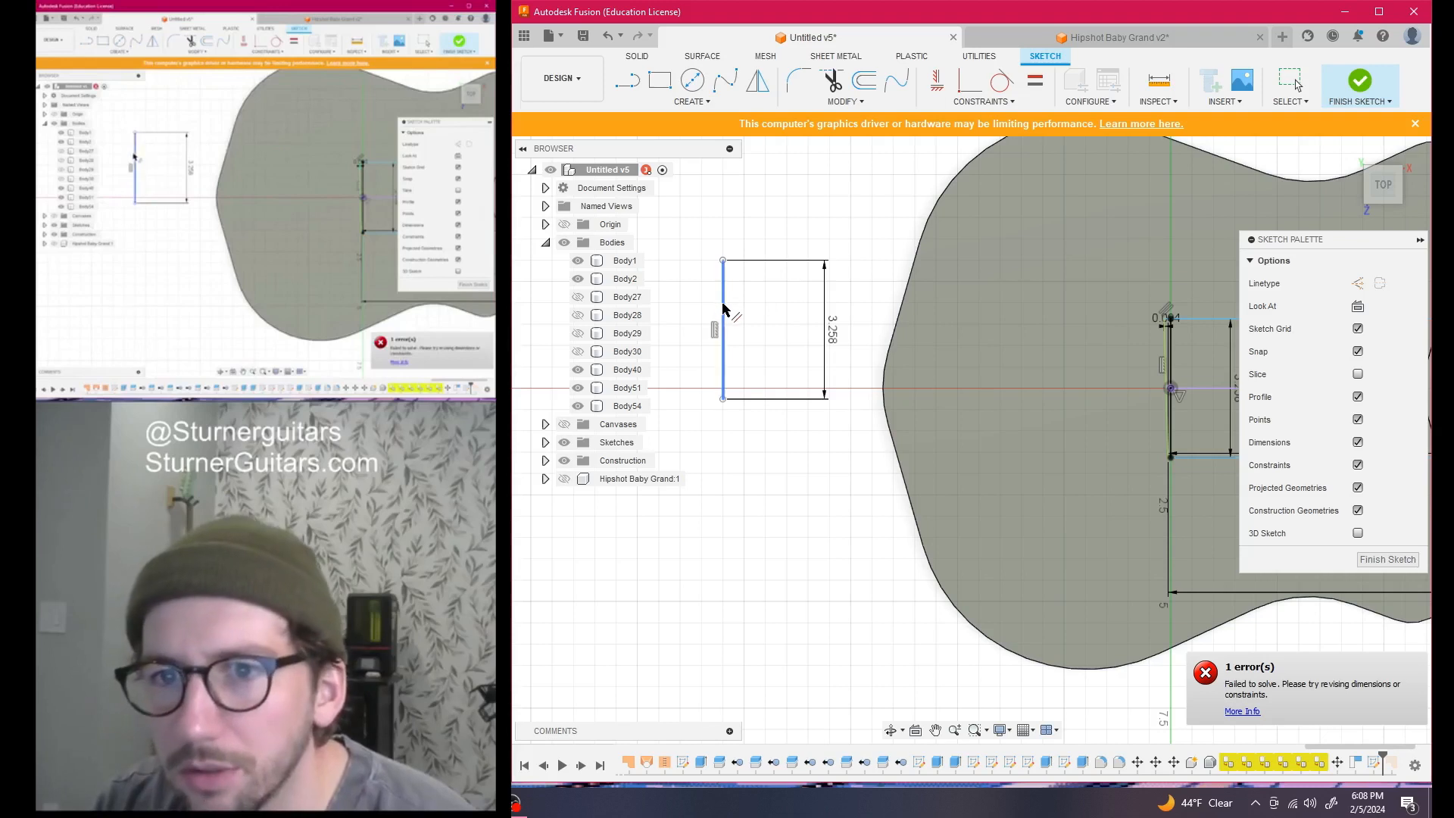
{"action": "left_click", "coordinate": [1166, 387]}
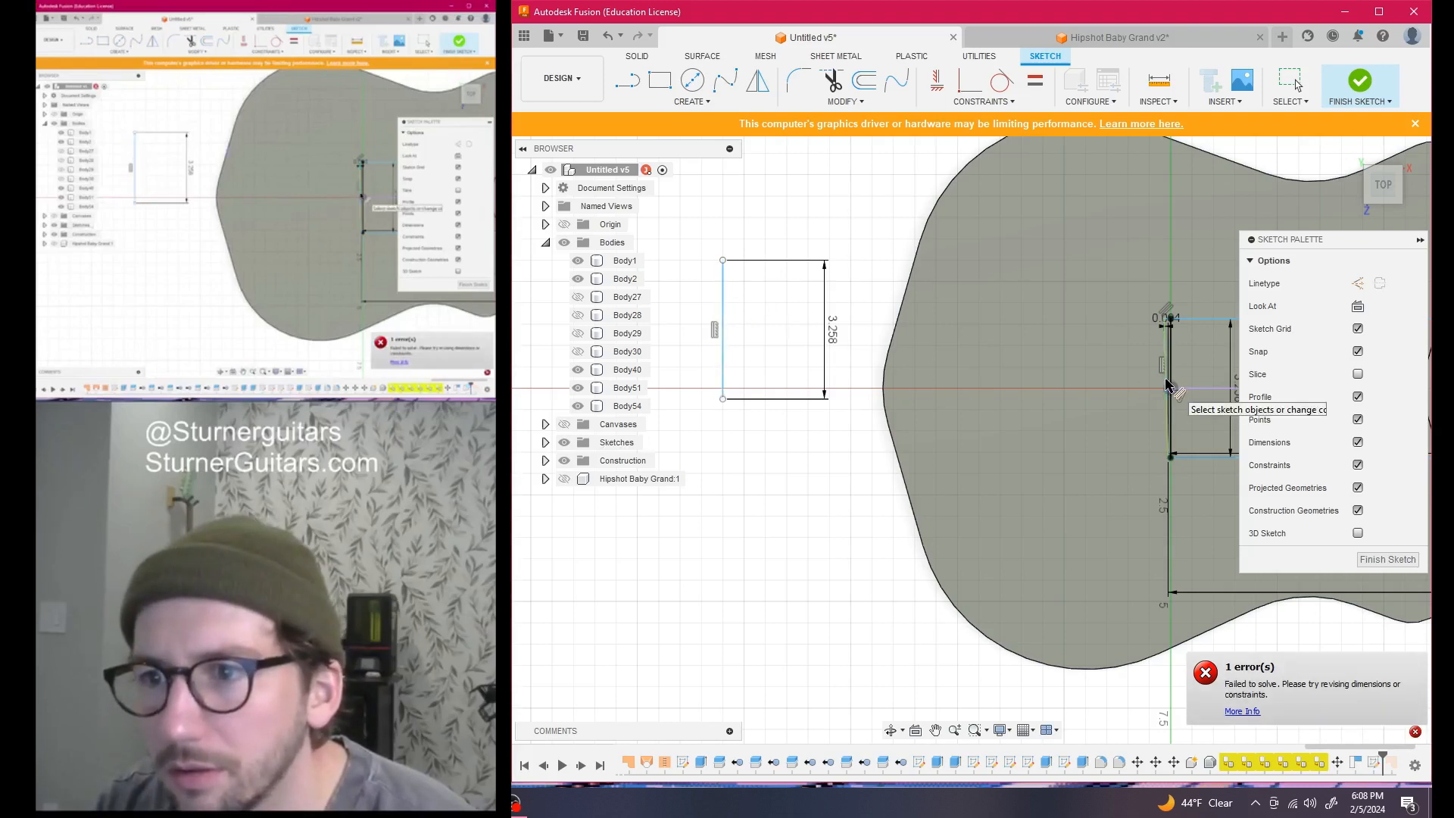
{"action": "scroll", "coordinate": [1070, 373], "scroll_direction": "down", "scroll_amount": 2}
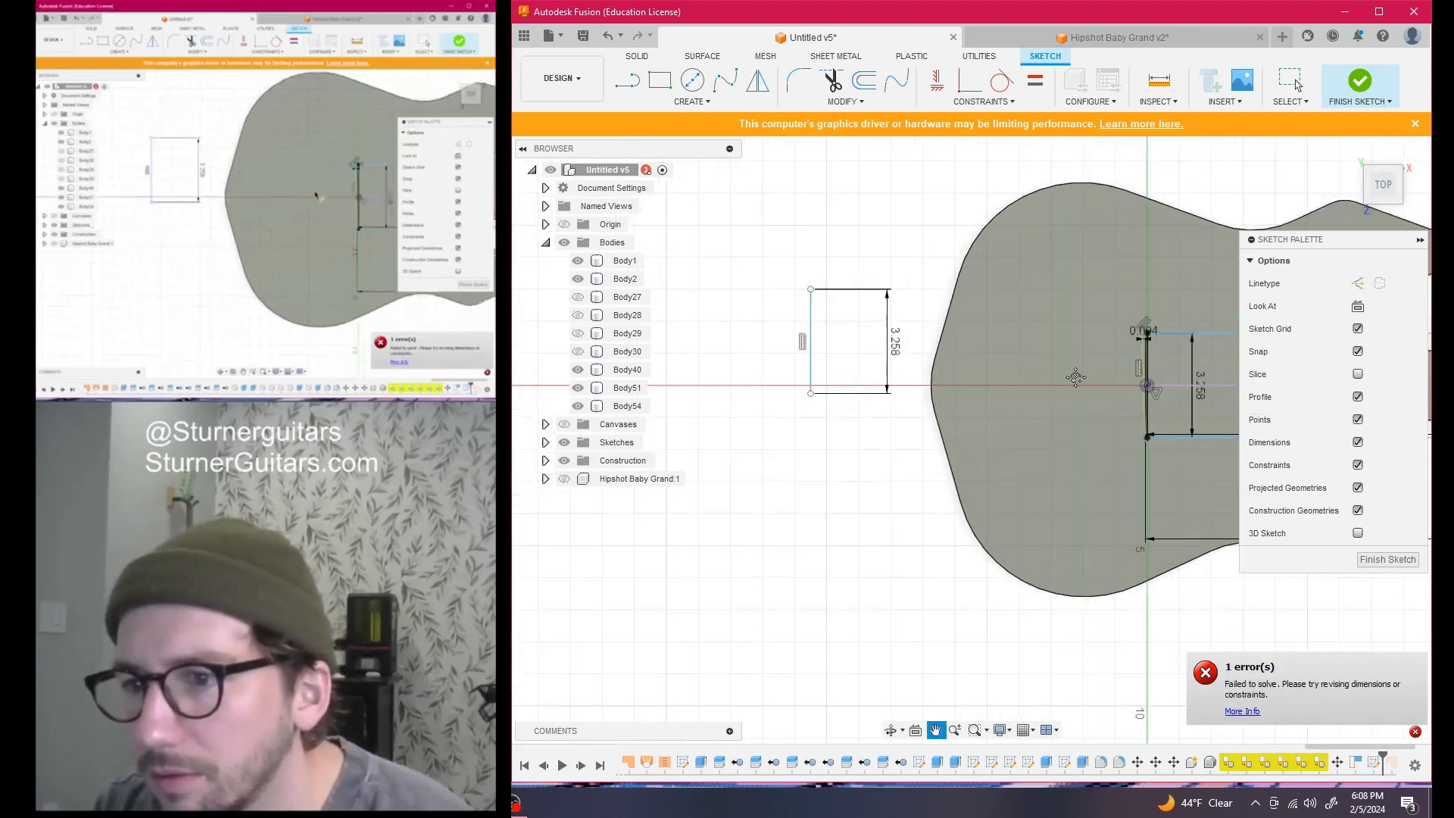
{"action": "scroll", "coordinate": [1007, 341], "scroll_direction": "up", "scroll_amount": 5}
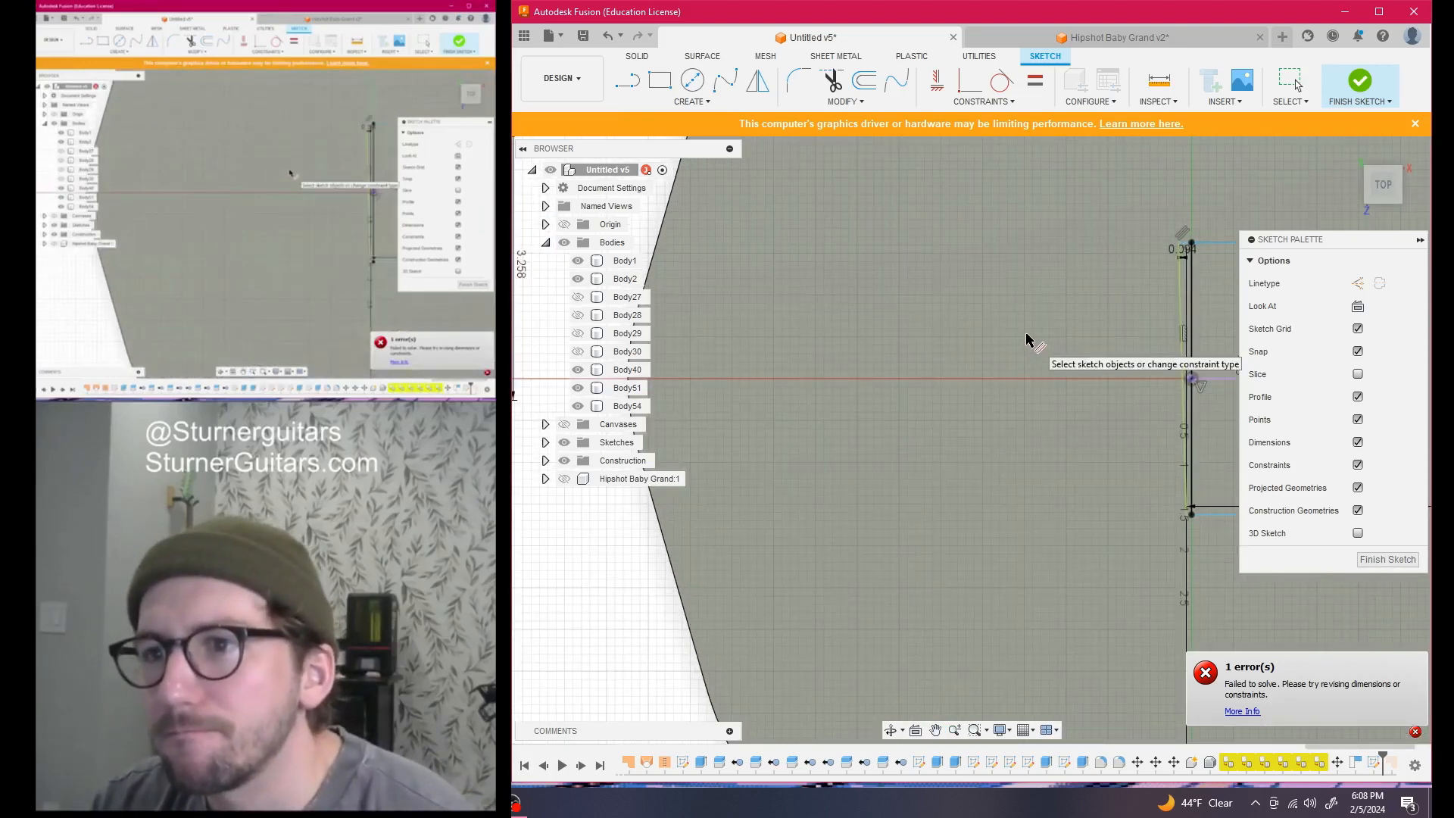
{"action": "scroll", "coordinate": [1007, 303], "scroll_direction": "down", "scroll_amount": 4}
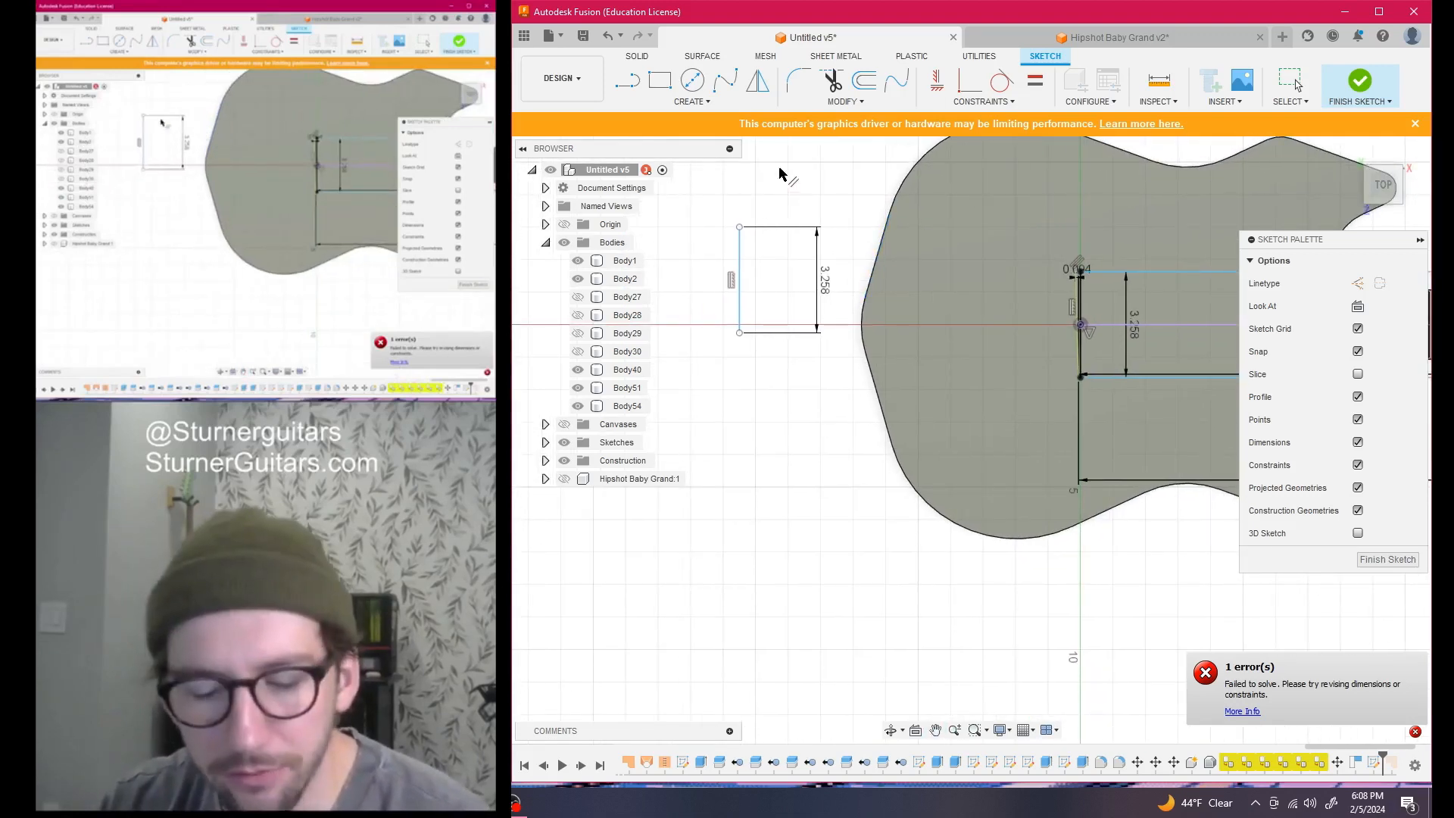
{"action": "key", "text": "Escape"}
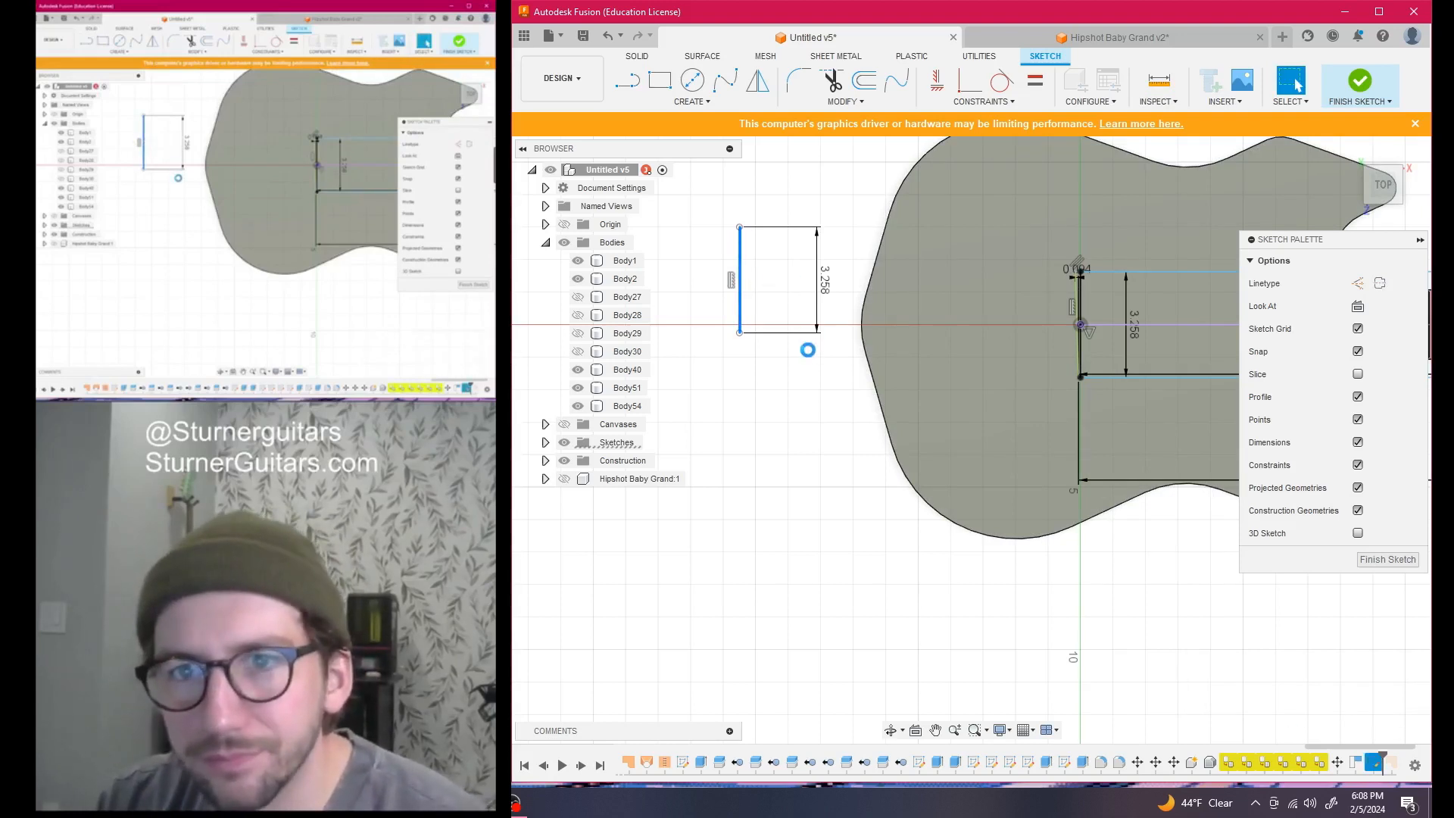
{"action": "key", "text": "Delete"}
{"action": "scroll", "coordinate": [808, 350], "scroll_direction": "down", "scroll_amount": 1}
{"action": "middle_click_drag", "start_coordinate": [810, 355], "coordinate": [704, 438]}
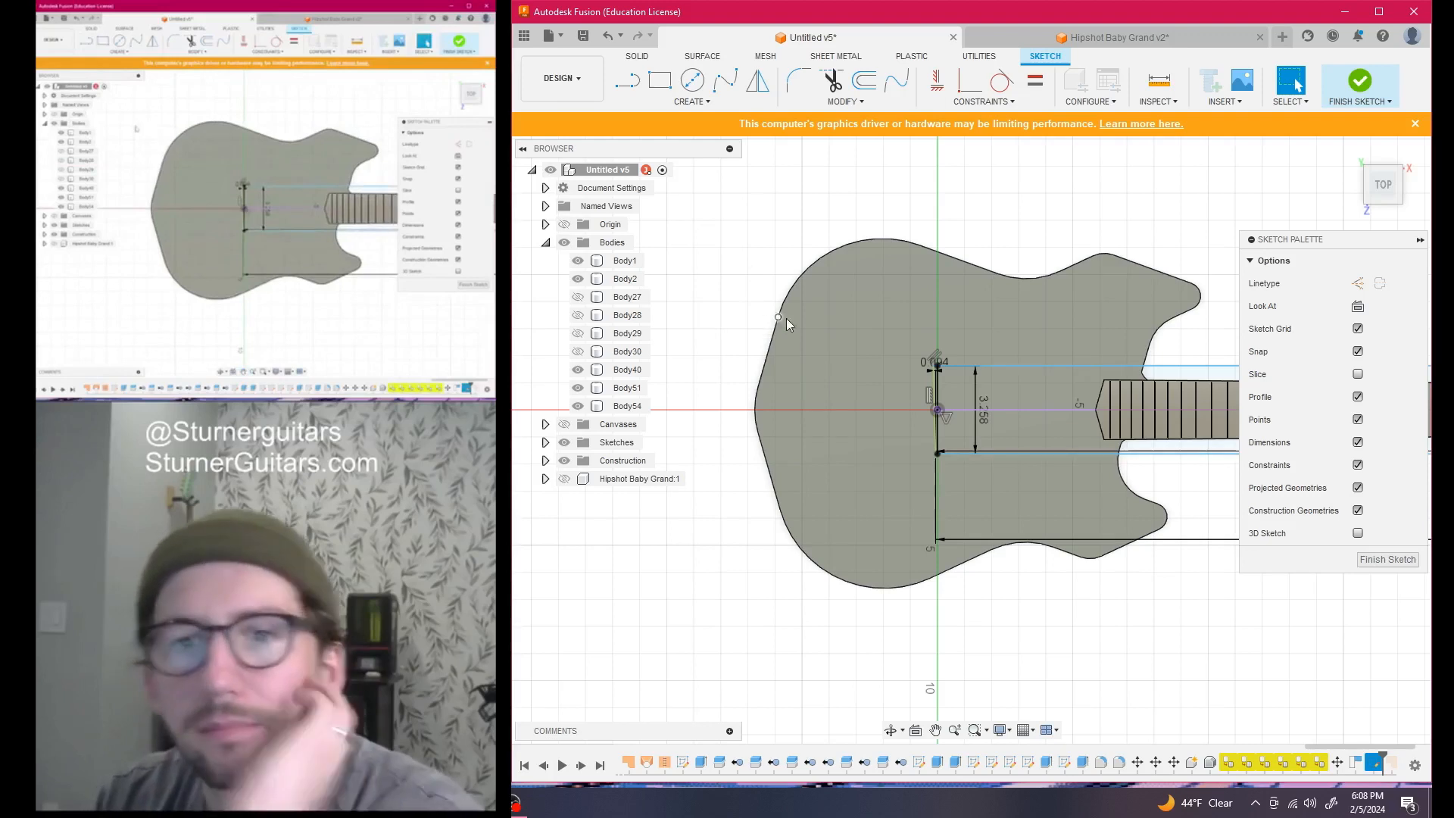
{"action": "scroll", "coordinate": [920, 428], "scroll_direction": "up", "scroll_amount": 5}
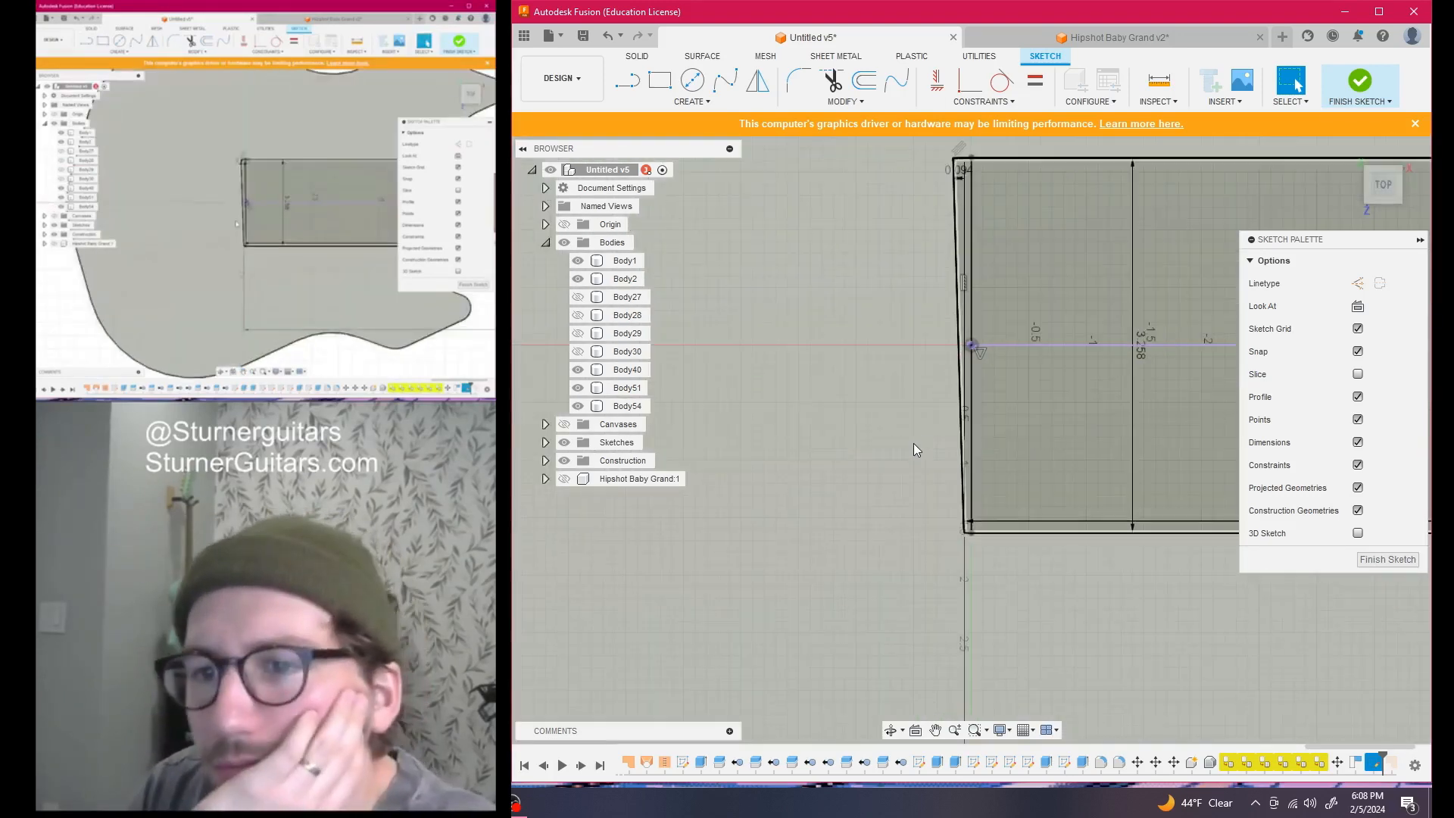
{"action": "scroll", "coordinate": [929, 443], "scroll_direction": "down", "scroll_amount": 2}
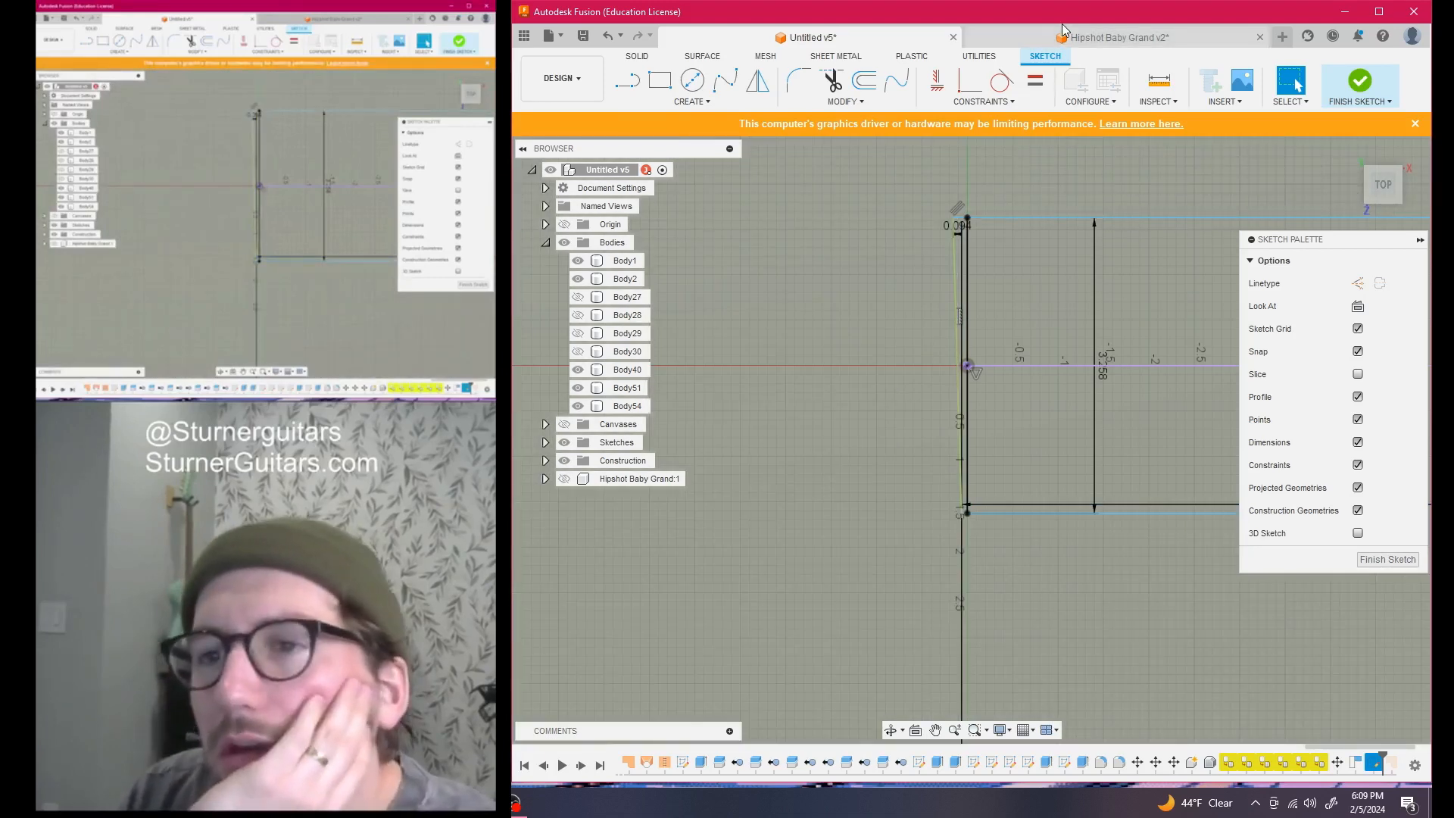
Copy Bushing:1 from the Hipshot Baby Grand v2 design
{"action": "left_click", "coordinate": [1081, 40]}
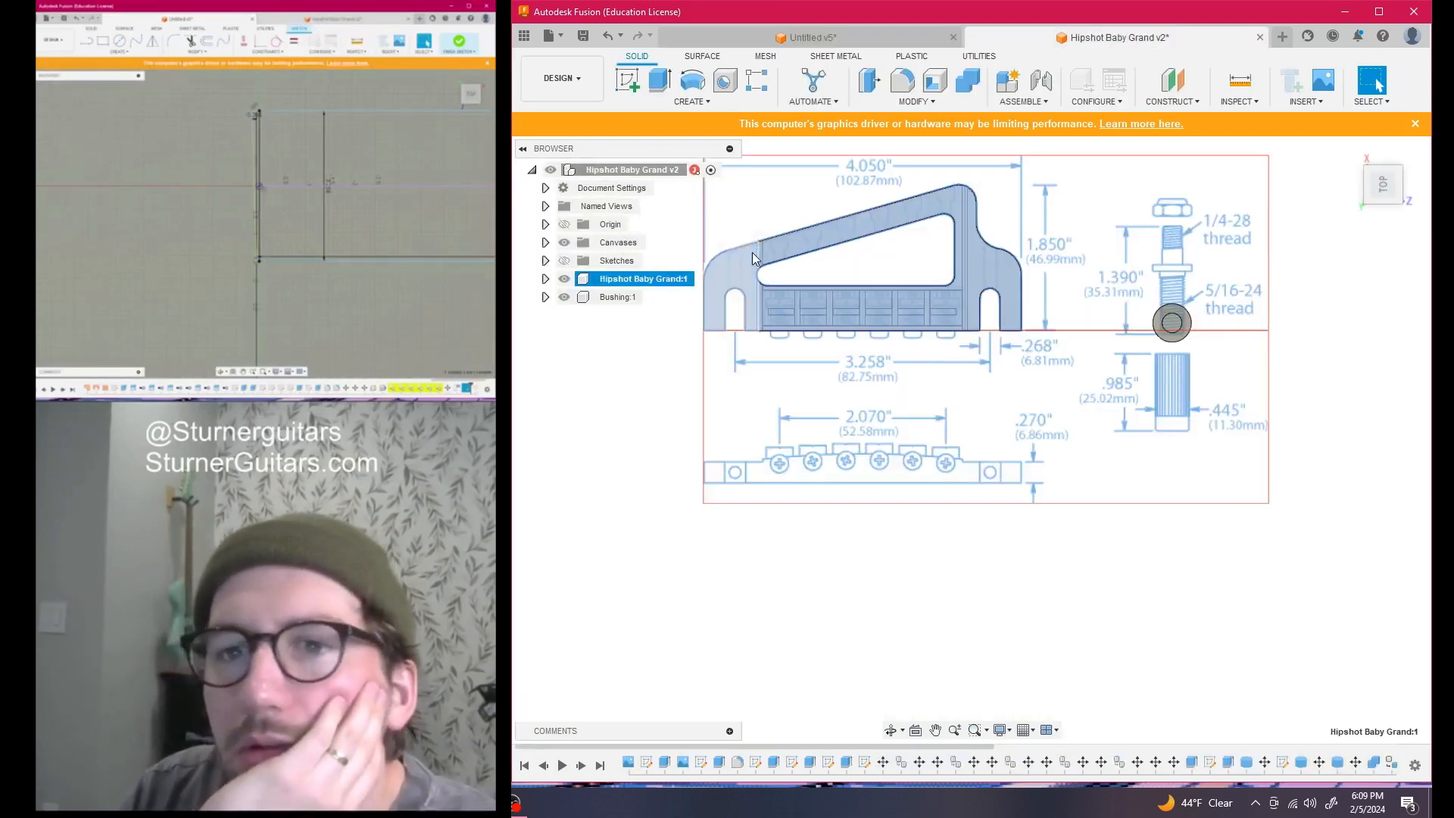
{"action": "left_click", "coordinate": [583, 298]}
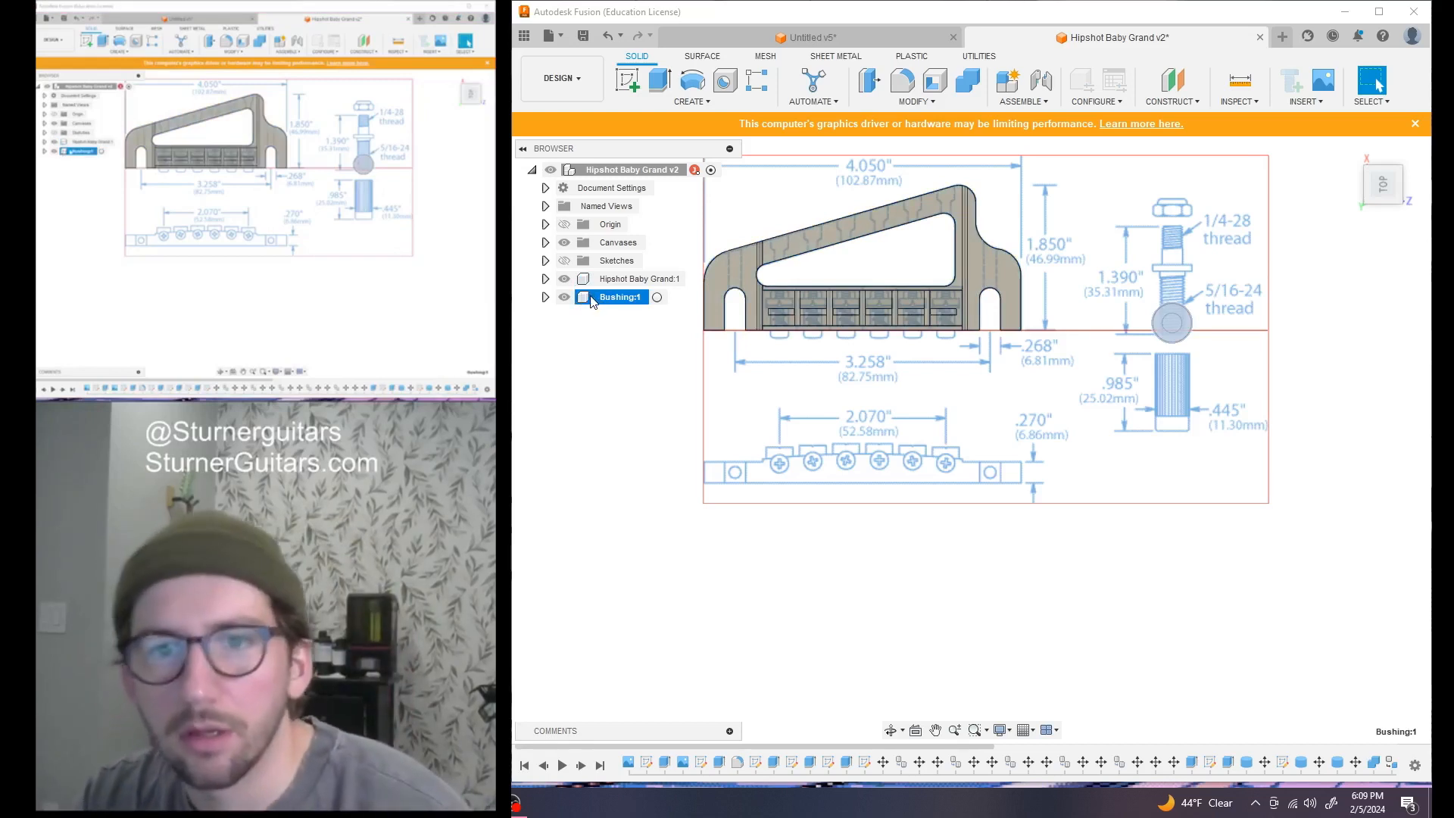
{"action": "right_click", "coordinate": [593, 302]}
{"action": "left_click", "coordinate": [660, 549]}
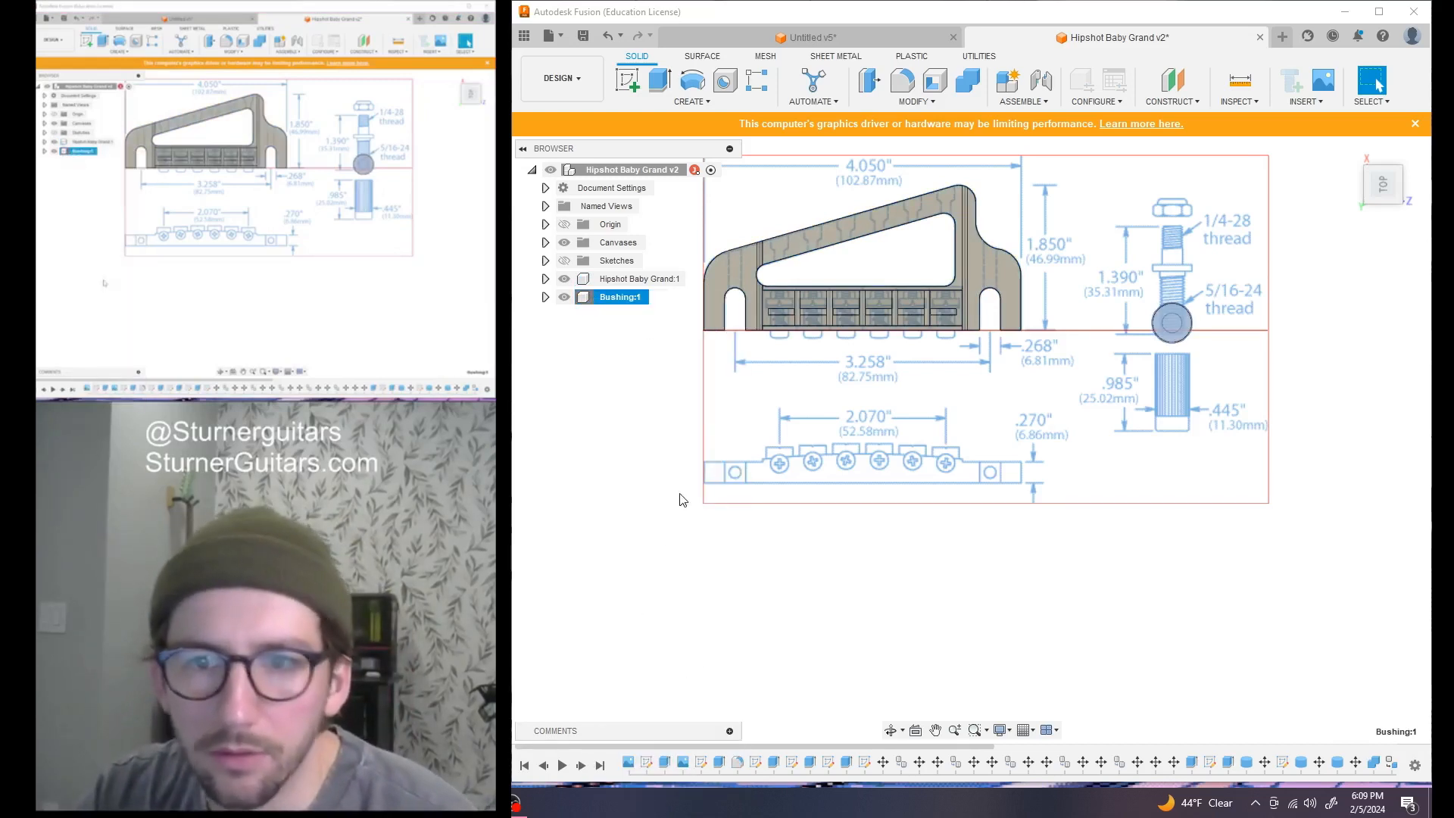
Paste the bushing into the Untitled v5 root, finish the sketch, and Paste New another copy
{"action": "left_click", "coordinate": [842, 38]}
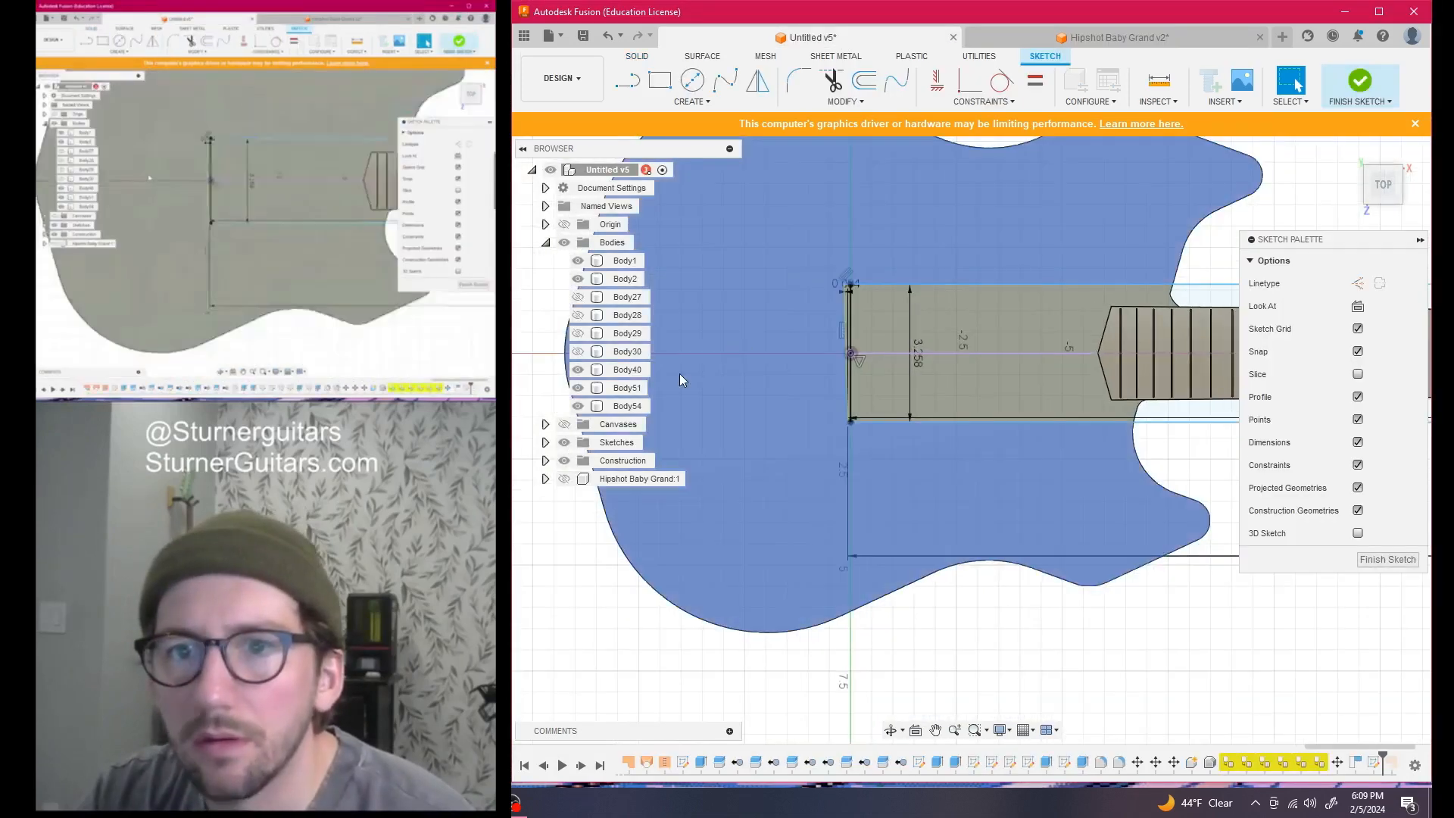
{"action": "middle_click_drag", "start_coordinate": [697, 418], "coordinate": [896, 394]}
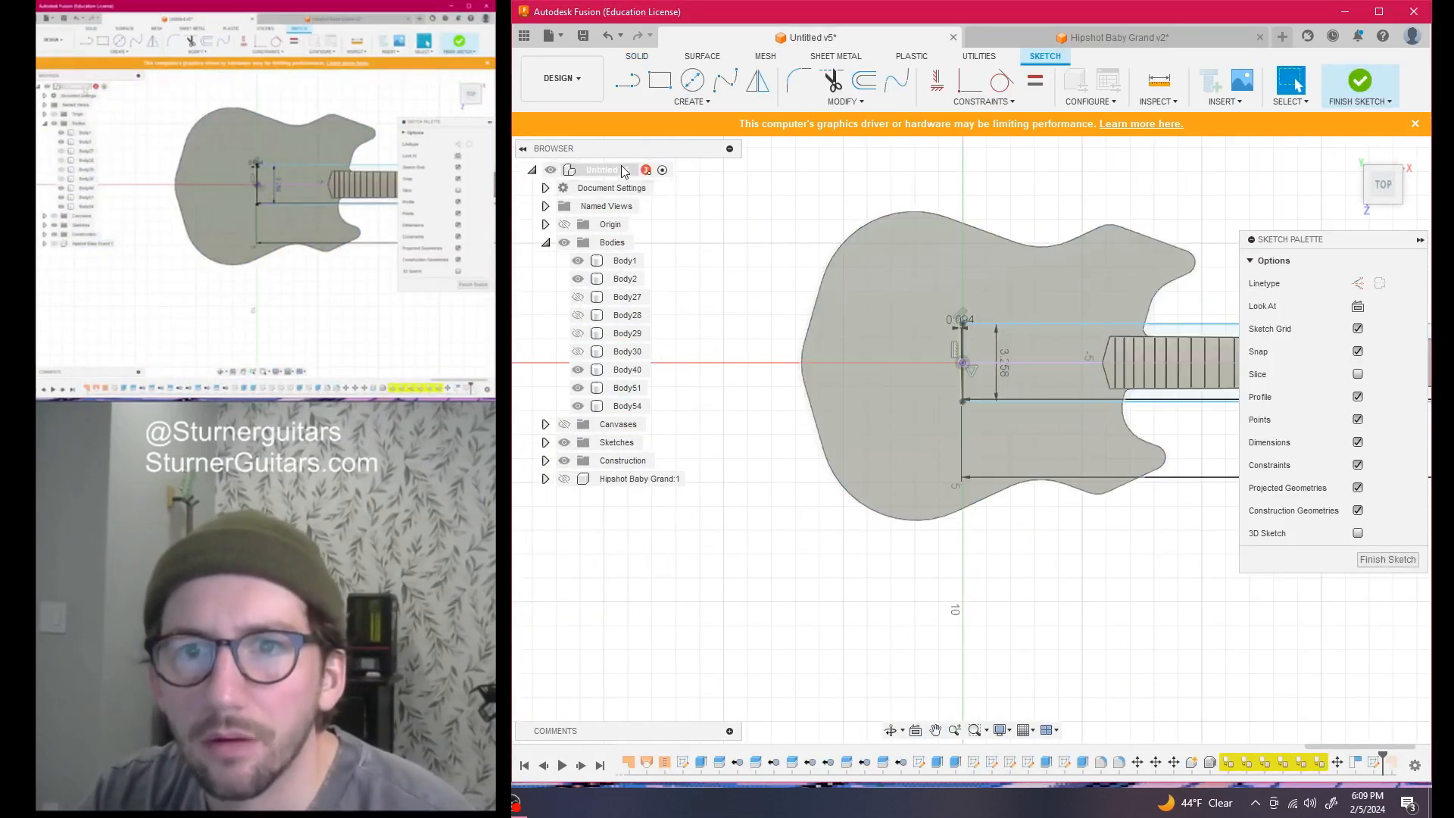
{"action": "right_click", "coordinate": [623, 172]}
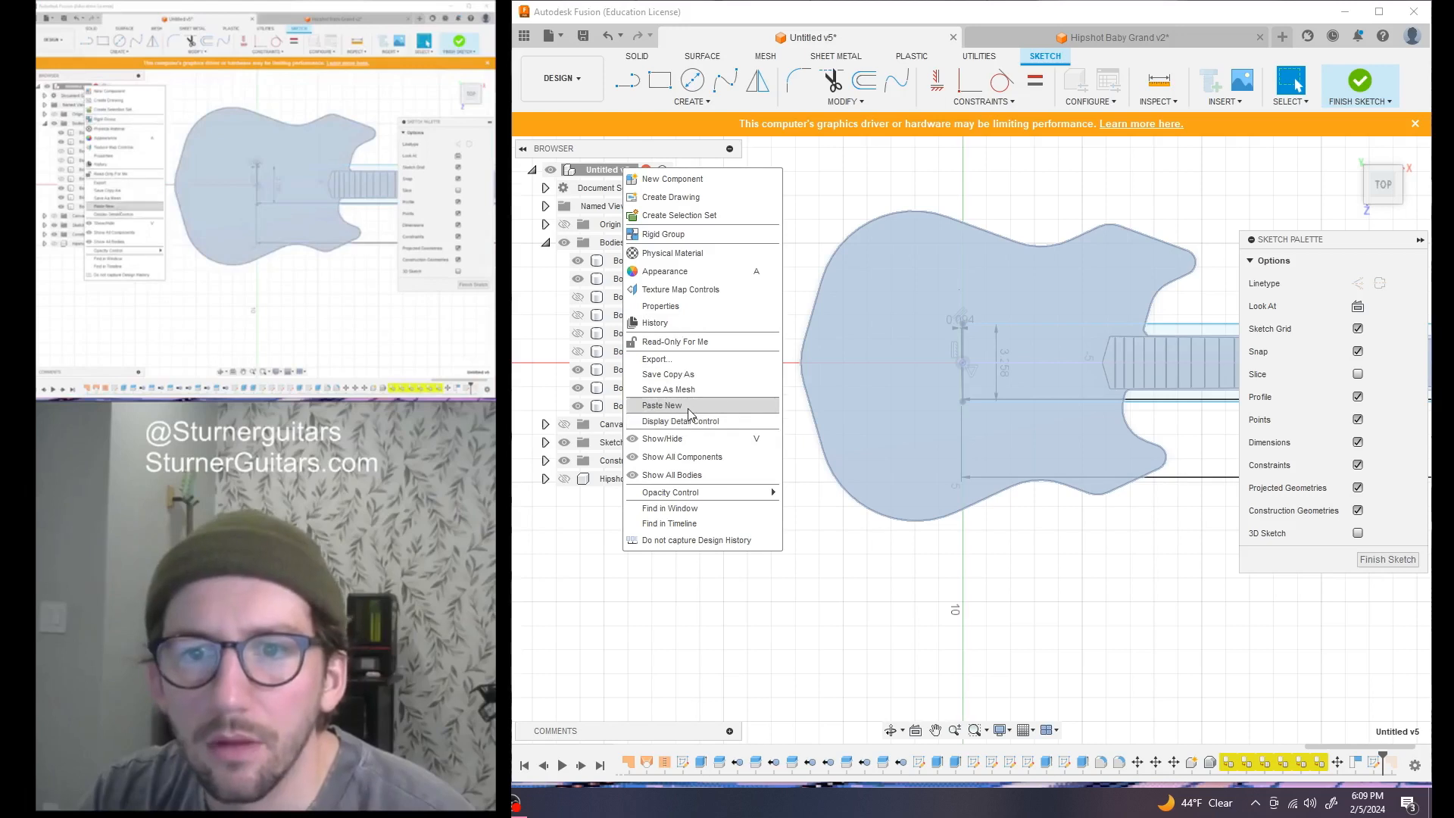
{"action": "left_click", "coordinate": [753, 412]}
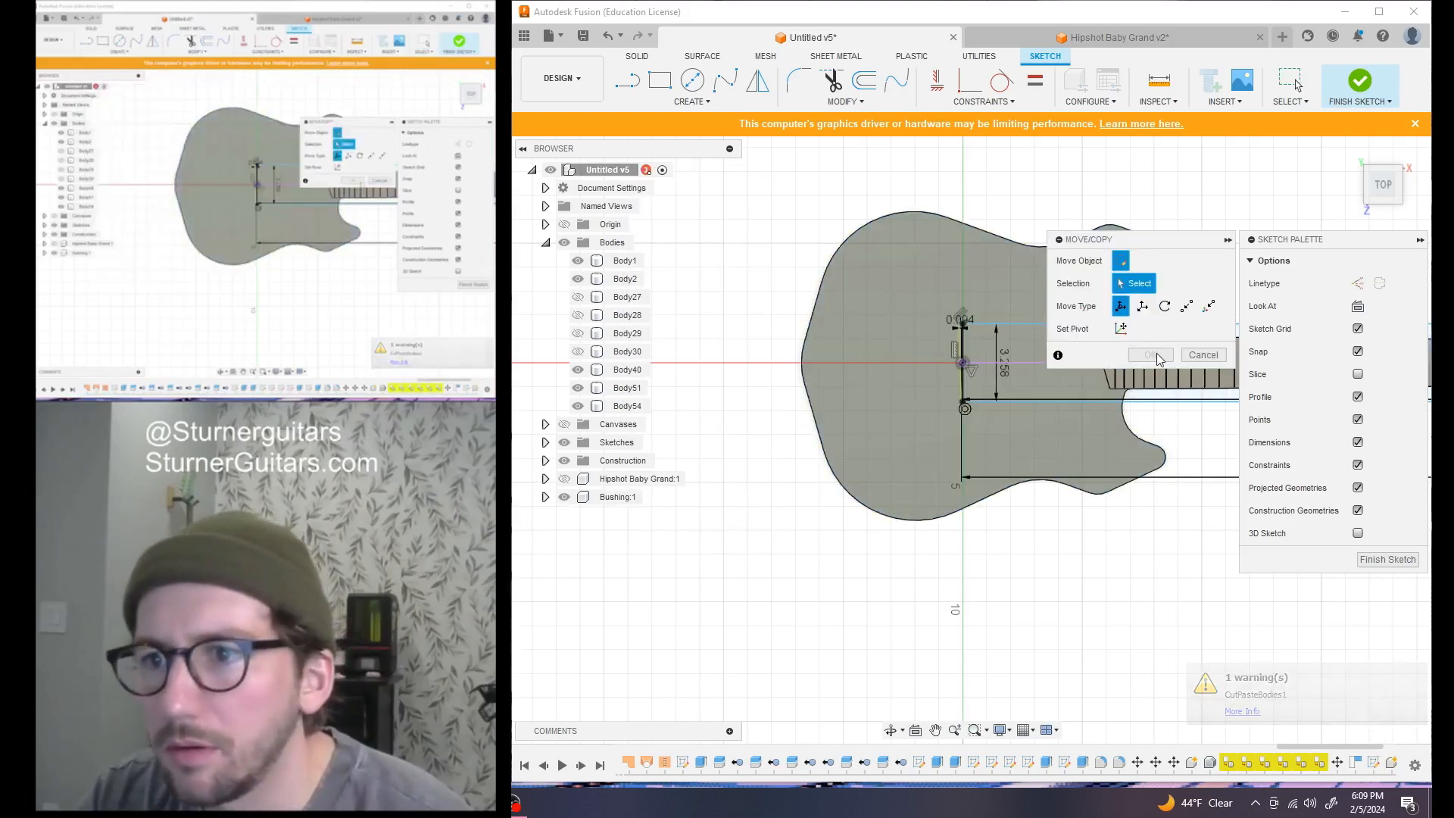
{"action": "scroll", "coordinate": [947, 419], "scroll_direction": "down", "scroll_amount": 3}
{"action": "left_click", "coordinate": [1201, 356]}
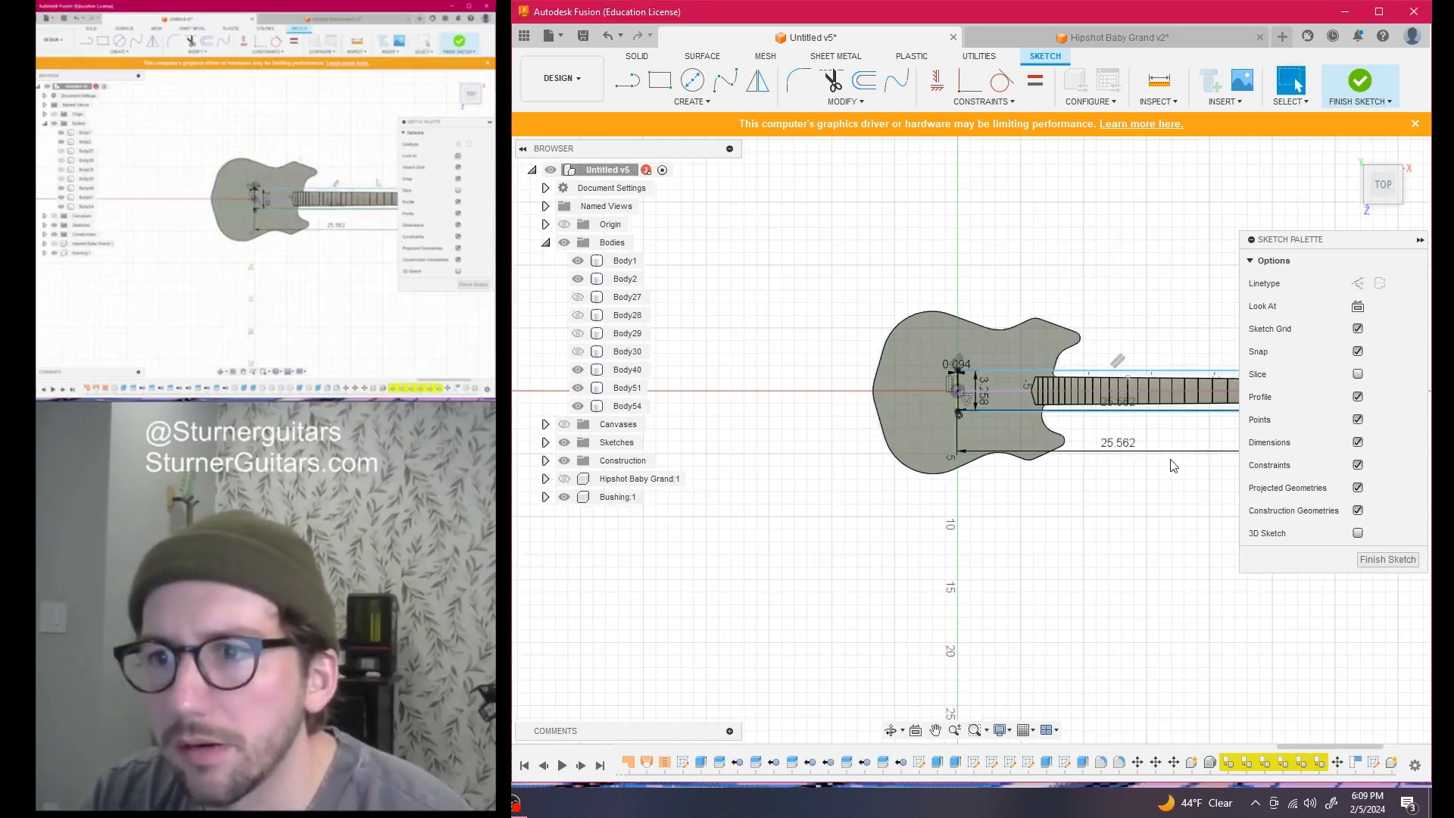
{"action": "left_click", "coordinate": [1393, 564]}
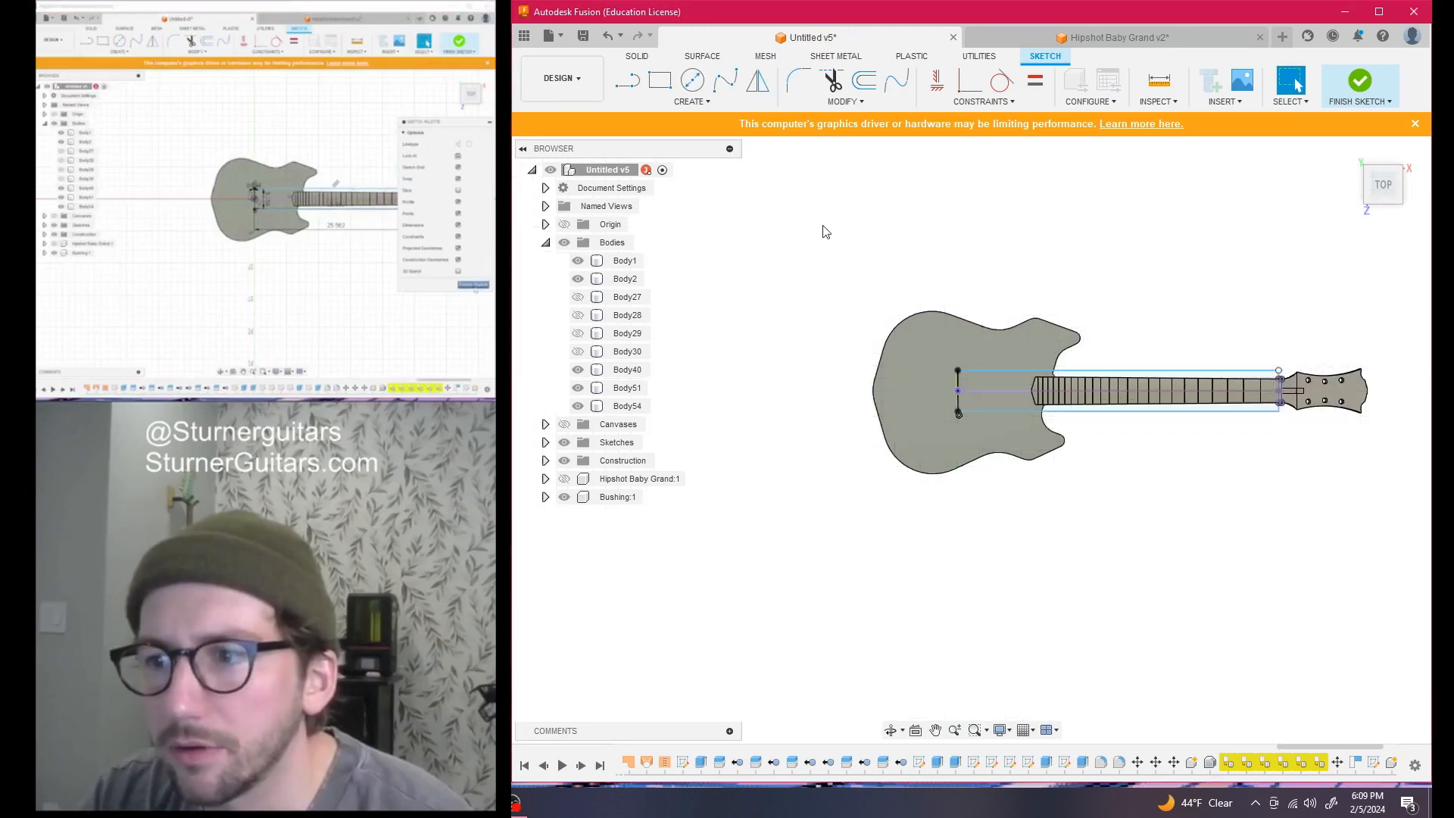
{"action": "right_click", "coordinate": [586, 175]}
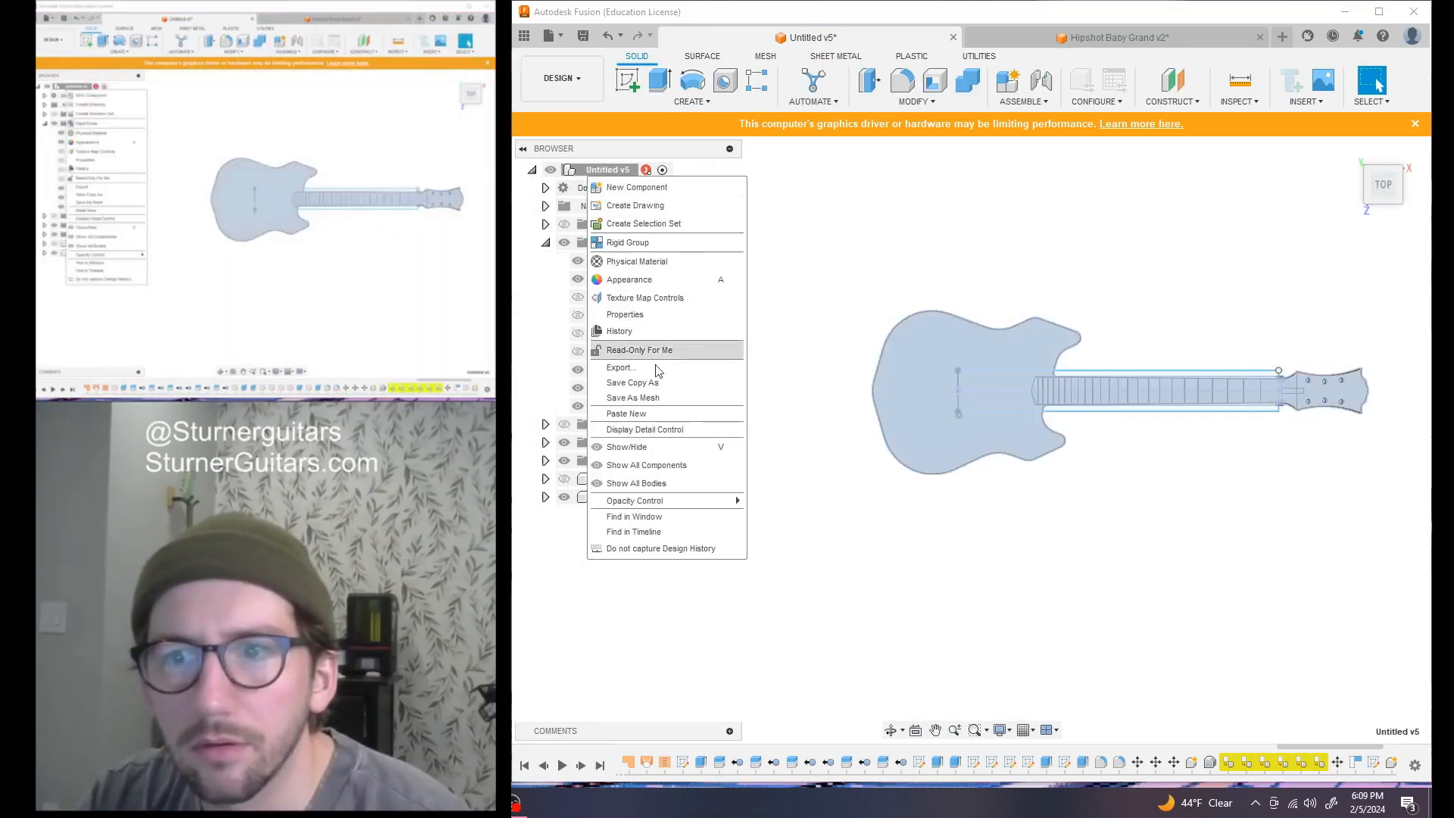
{"action": "left_click", "coordinate": [672, 414]}
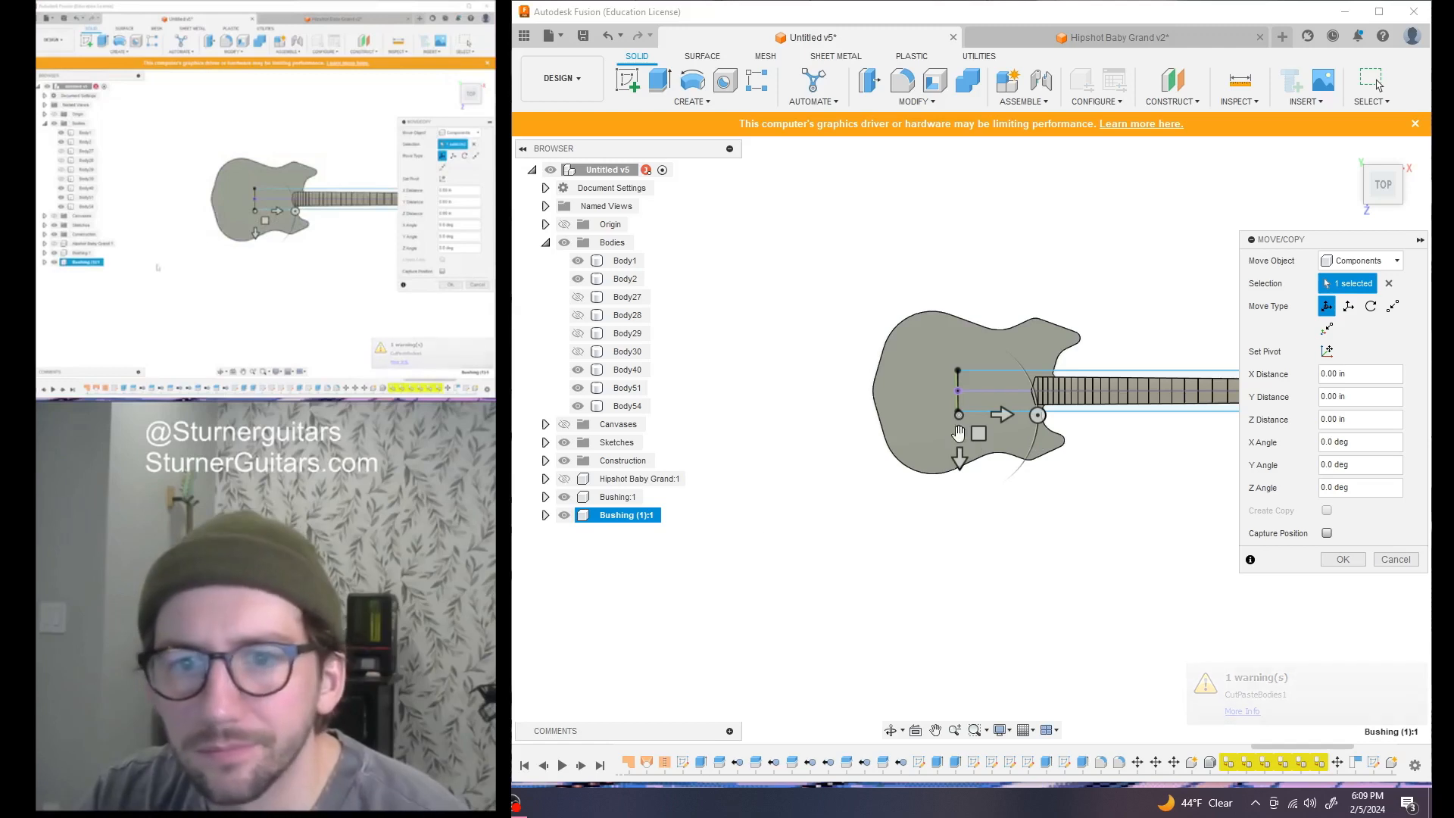
Lift the new bushing copy 8.00 in upward from the Front view and confirm
{"action": "left_click_drag", "start_coordinate": [1390, 184], "coordinate": [1388, 135]}
{"action": "left_click_drag", "start_coordinate": [957, 398], "coordinate": [957, 304]}
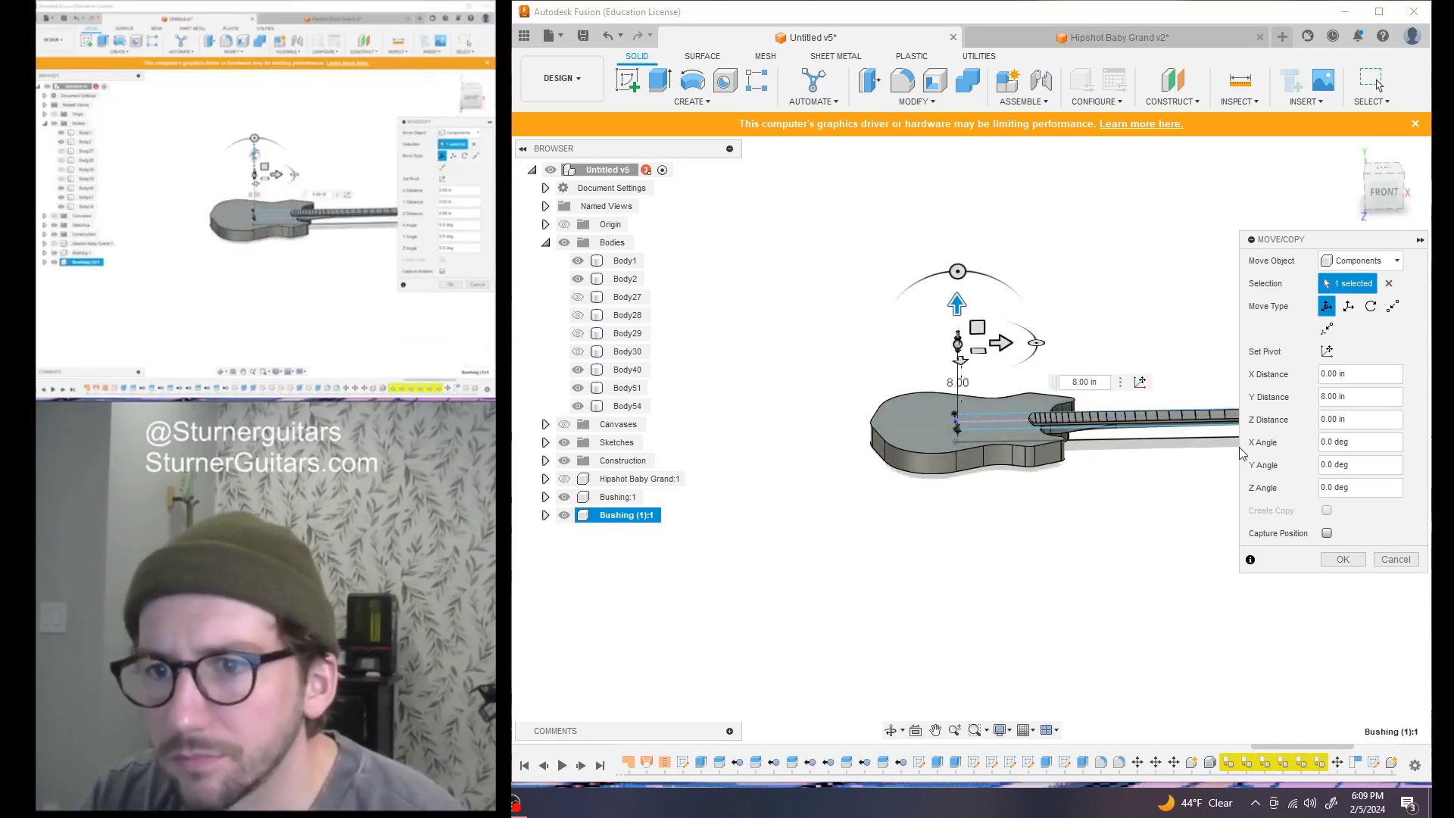
{"action": "left_click", "coordinate": [1343, 559]}
Frame and inspect the raised Bushing (1):1 above the guitar body
{"action": "scroll", "coordinate": [985, 383], "scroll_direction": "up", "scroll_amount": 6}
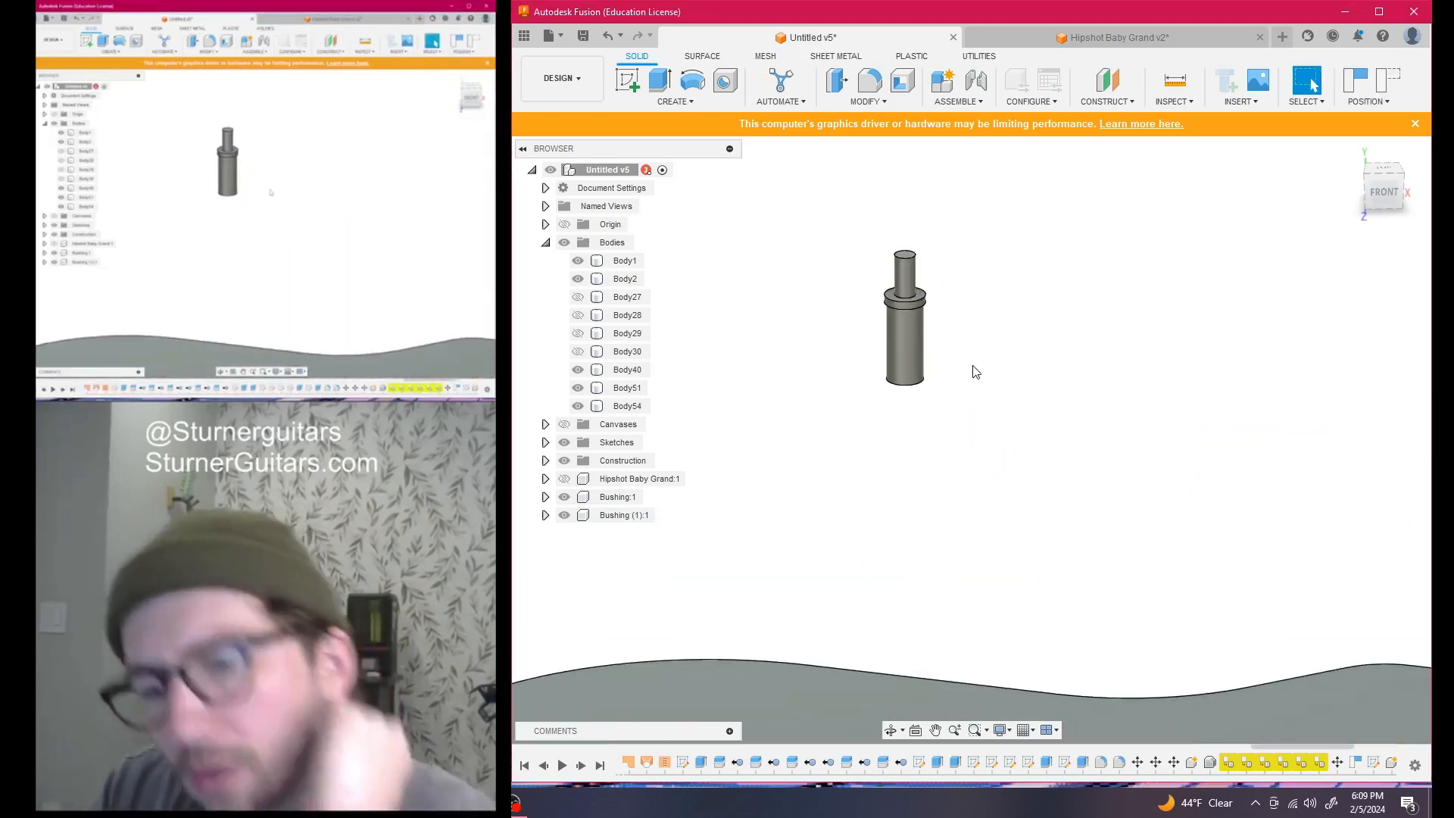
{"action": "scroll", "coordinate": [943, 348], "scroll_direction": "up", "scroll_amount": 2}
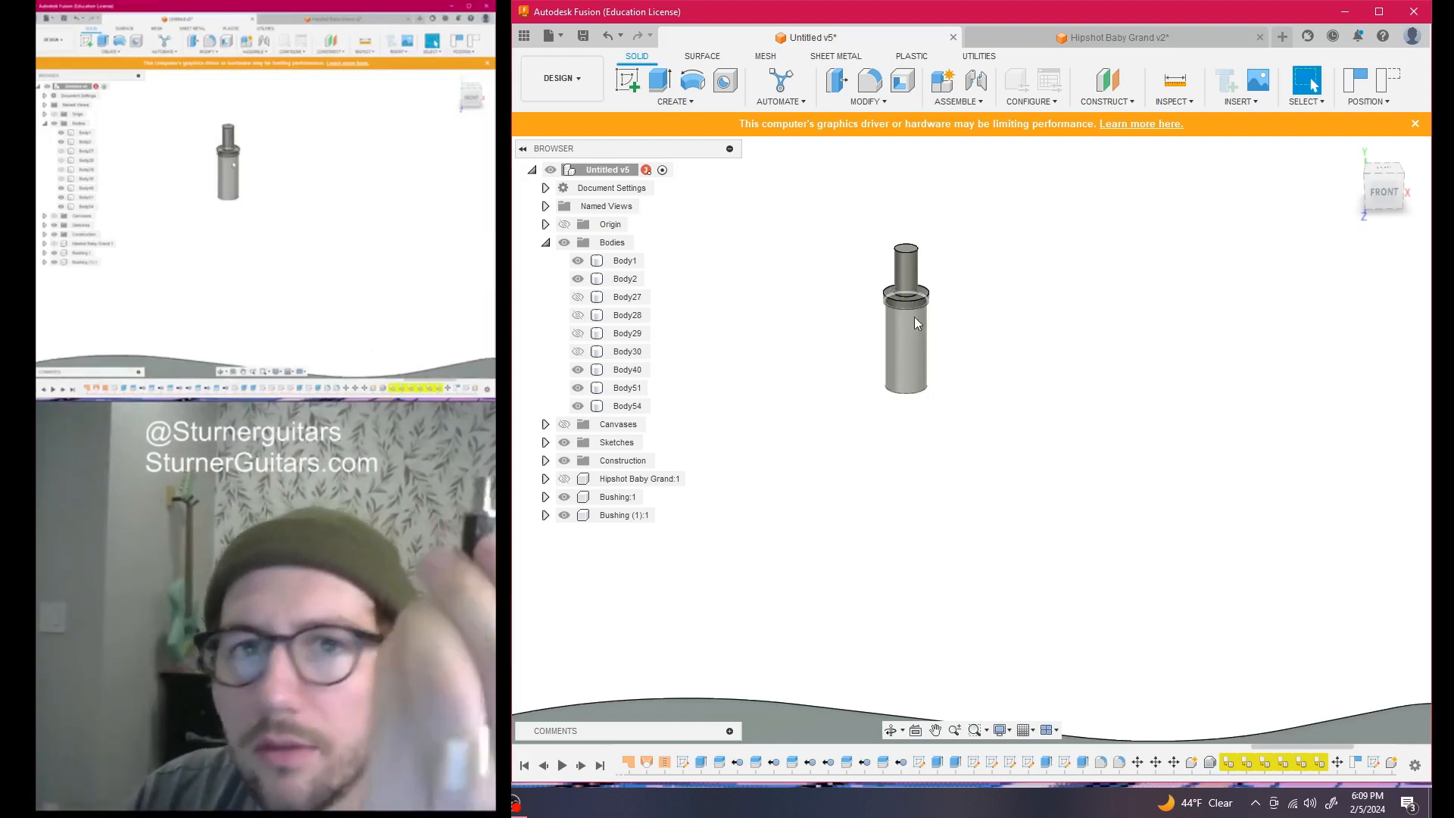
{"action": "scroll", "coordinate": [951, 584], "scroll_direction": "down", "scroll_amount": 8}
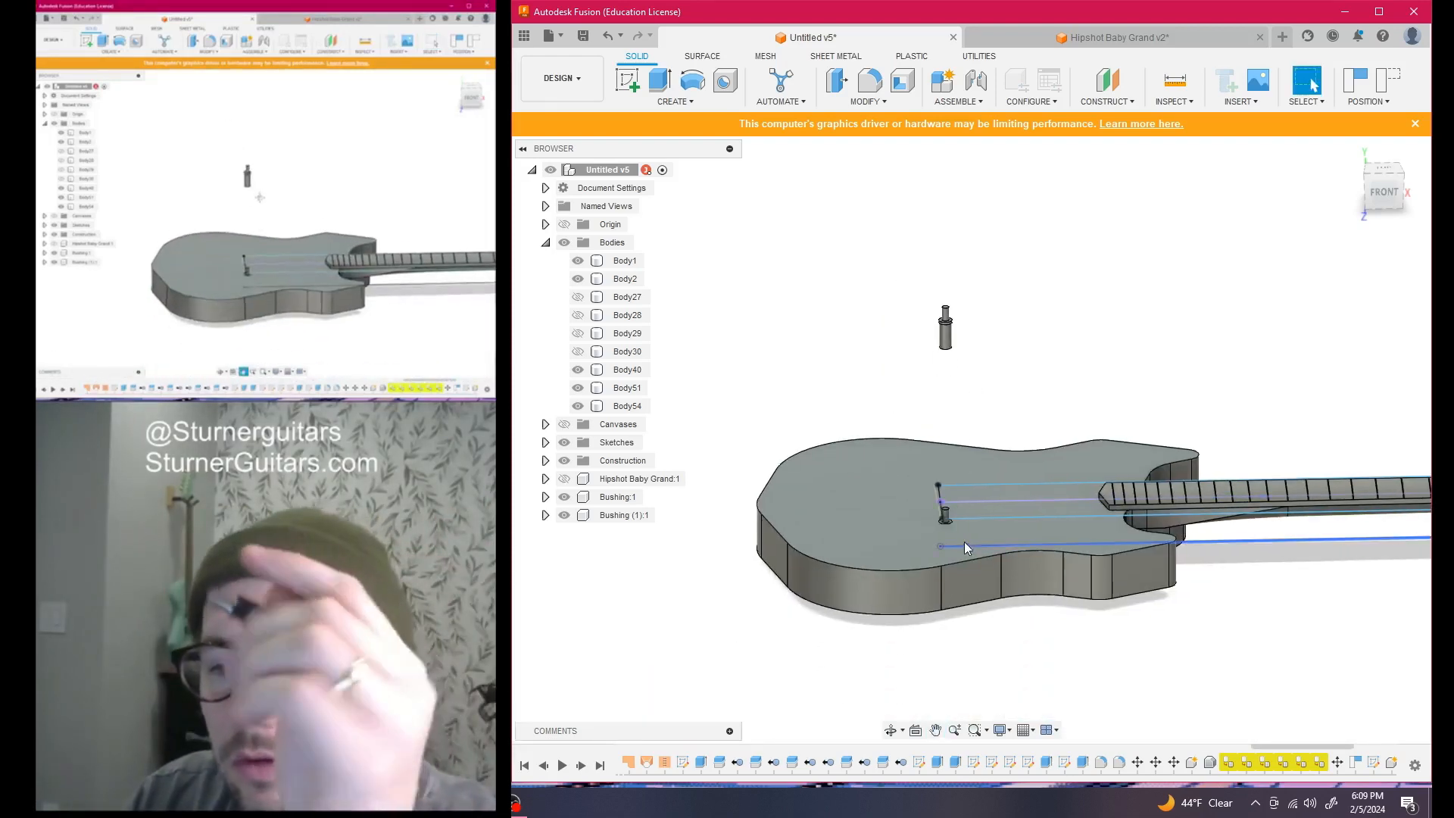
{"action": "scroll", "coordinate": [948, 503], "scroll_direction": "up", "scroll_amount": 4}
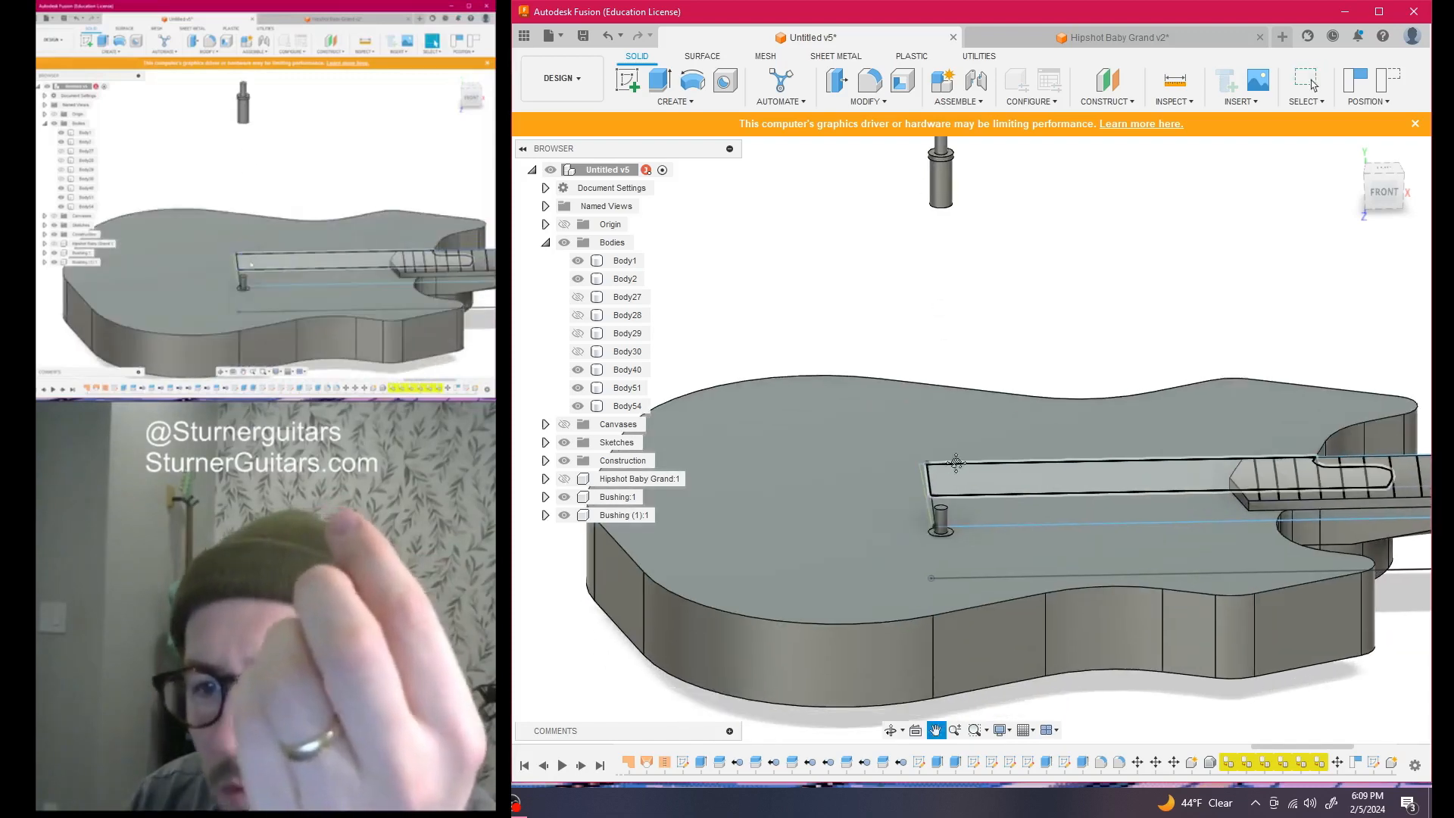
{"action": "middle_click_drag", "start_coordinate": [955, 463], "coordinate": [962, 418]}
{"action": "scroll", "coordinate": [963, 418], "scroll_direction": "down", "scroll_amount": 1}
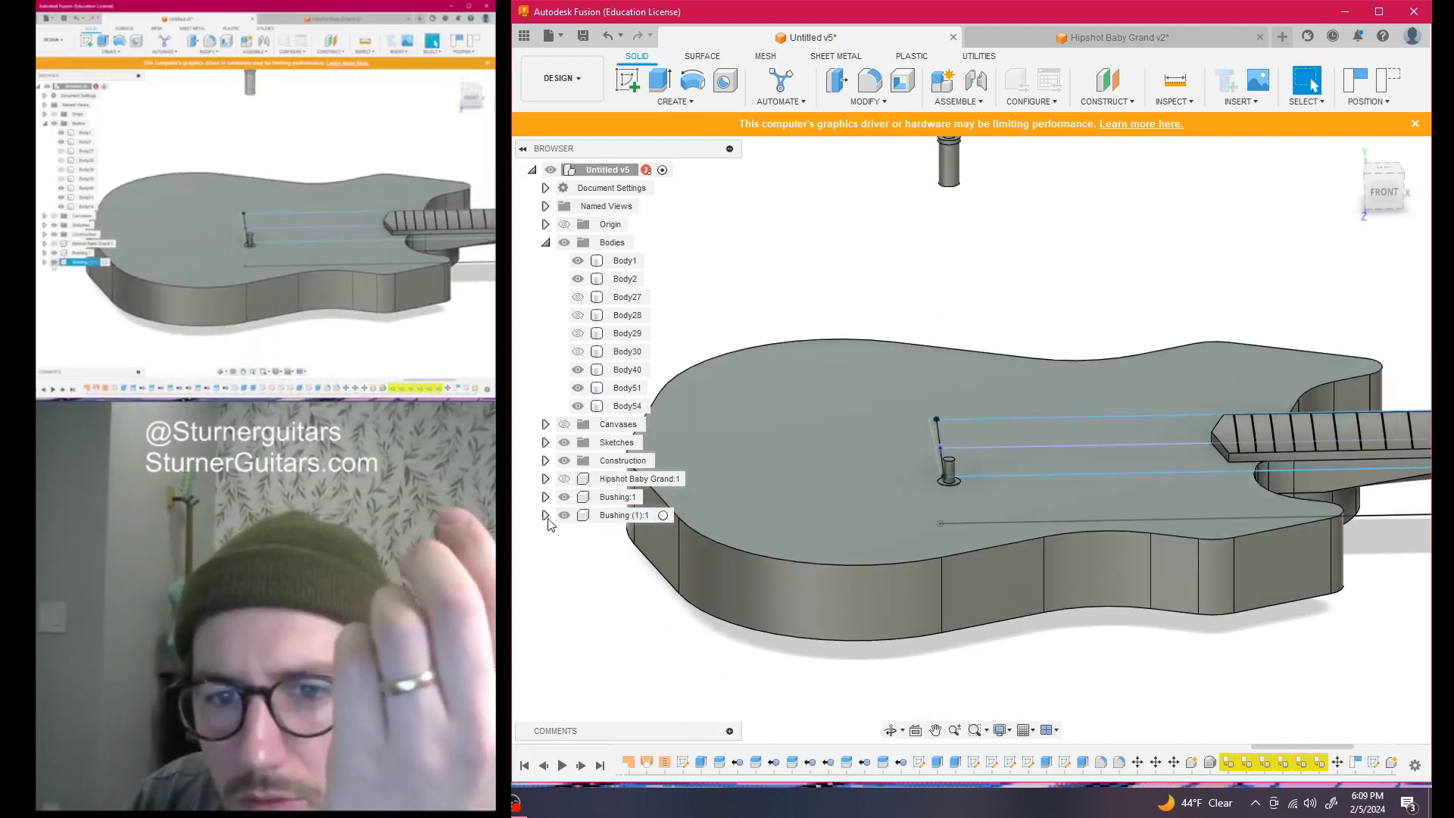
{"action": "left_click", "coordinate": [584, 521]}
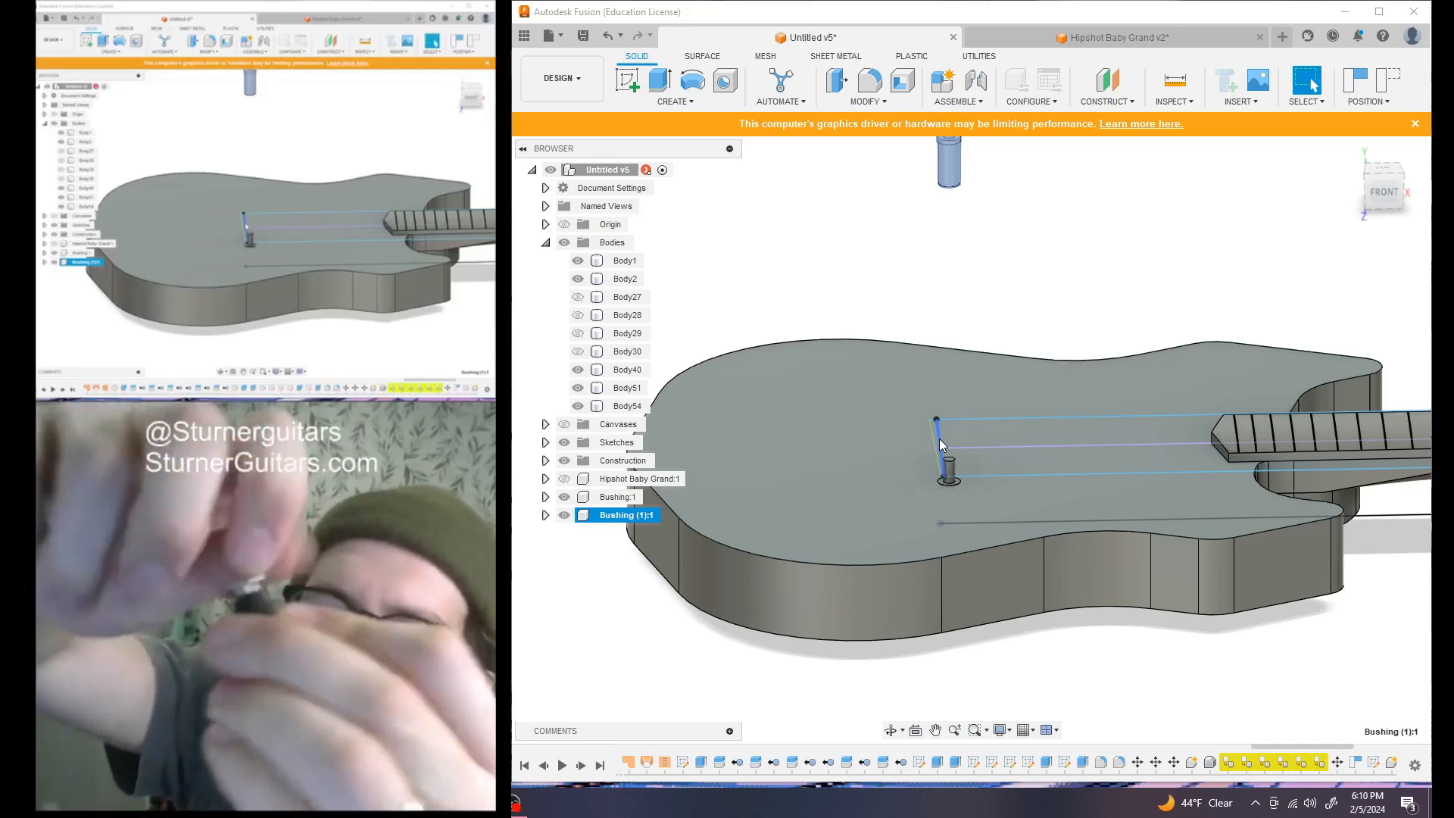
{"action": "scroll", "coordinate": [1015, 349], "scroll_direction": "down", "scroll_amount": 1}
{"action": "middle_click_drag", "start_coordinate": [1012, 346], "coordinate": [1065, 488]}
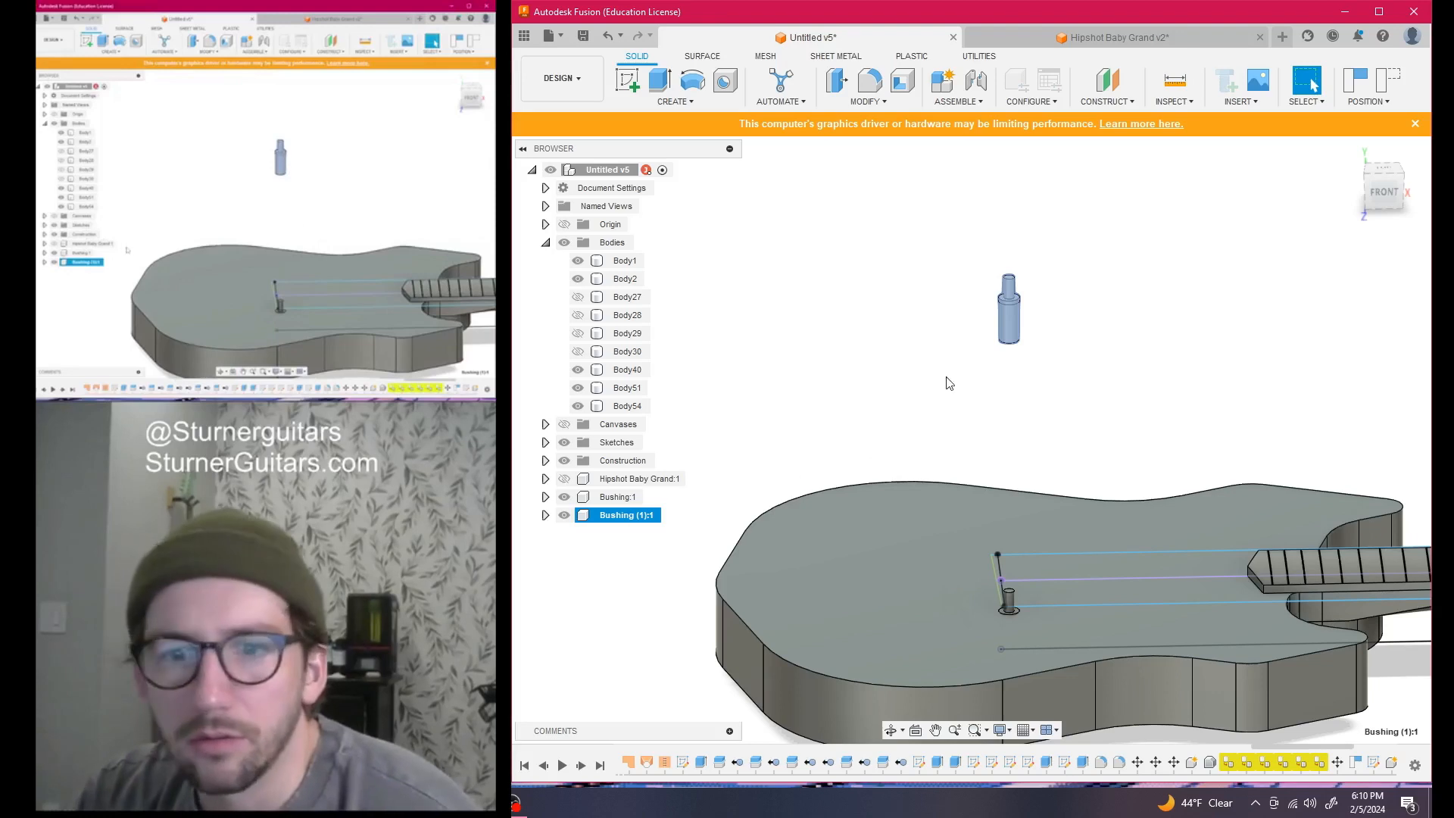
{"action": "left_click", "coordinate": [801, 433]}
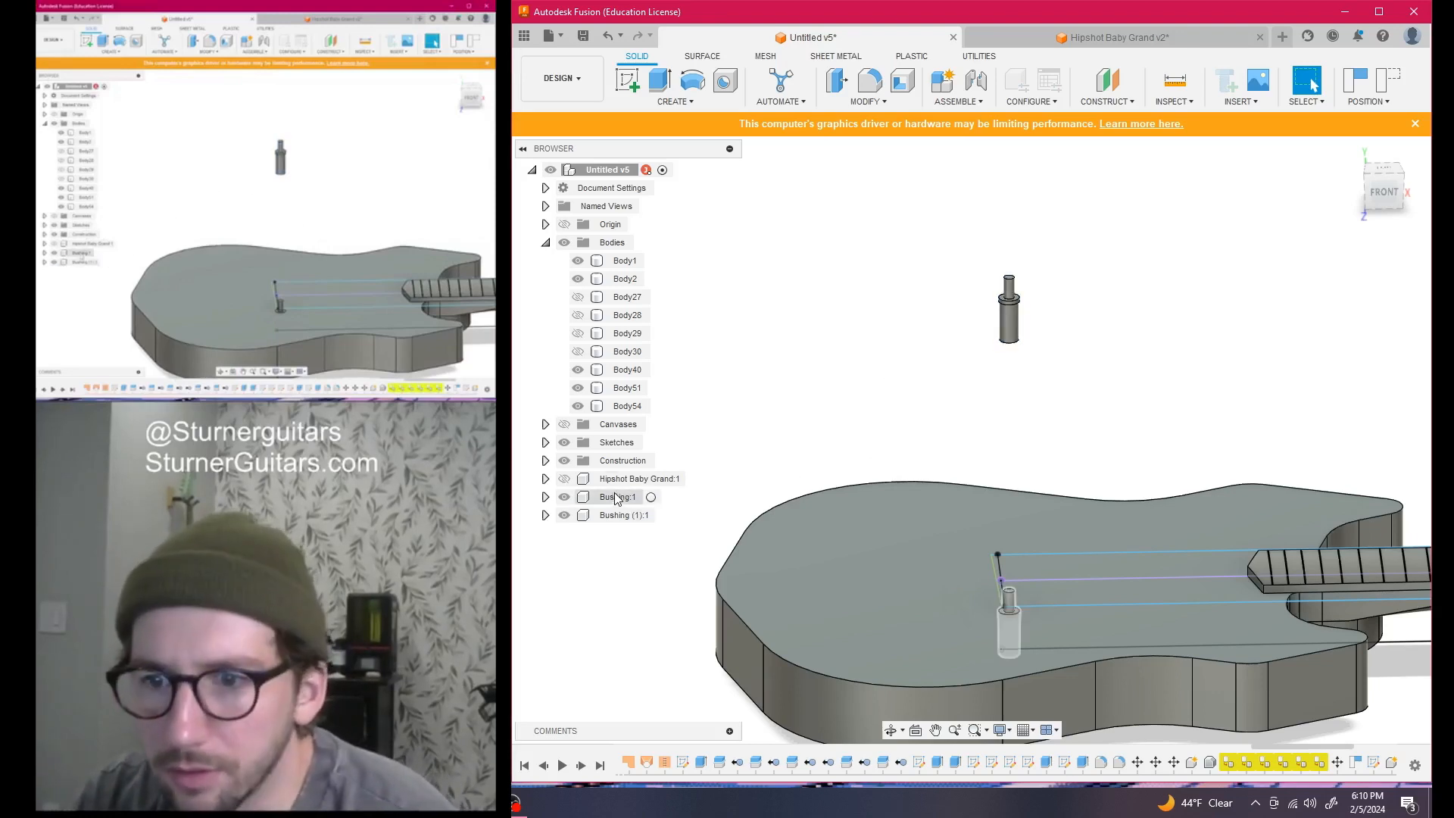
Move the Bushing:1 component freely off the body beside the other bushing
{"action": "key", "text": "m"}
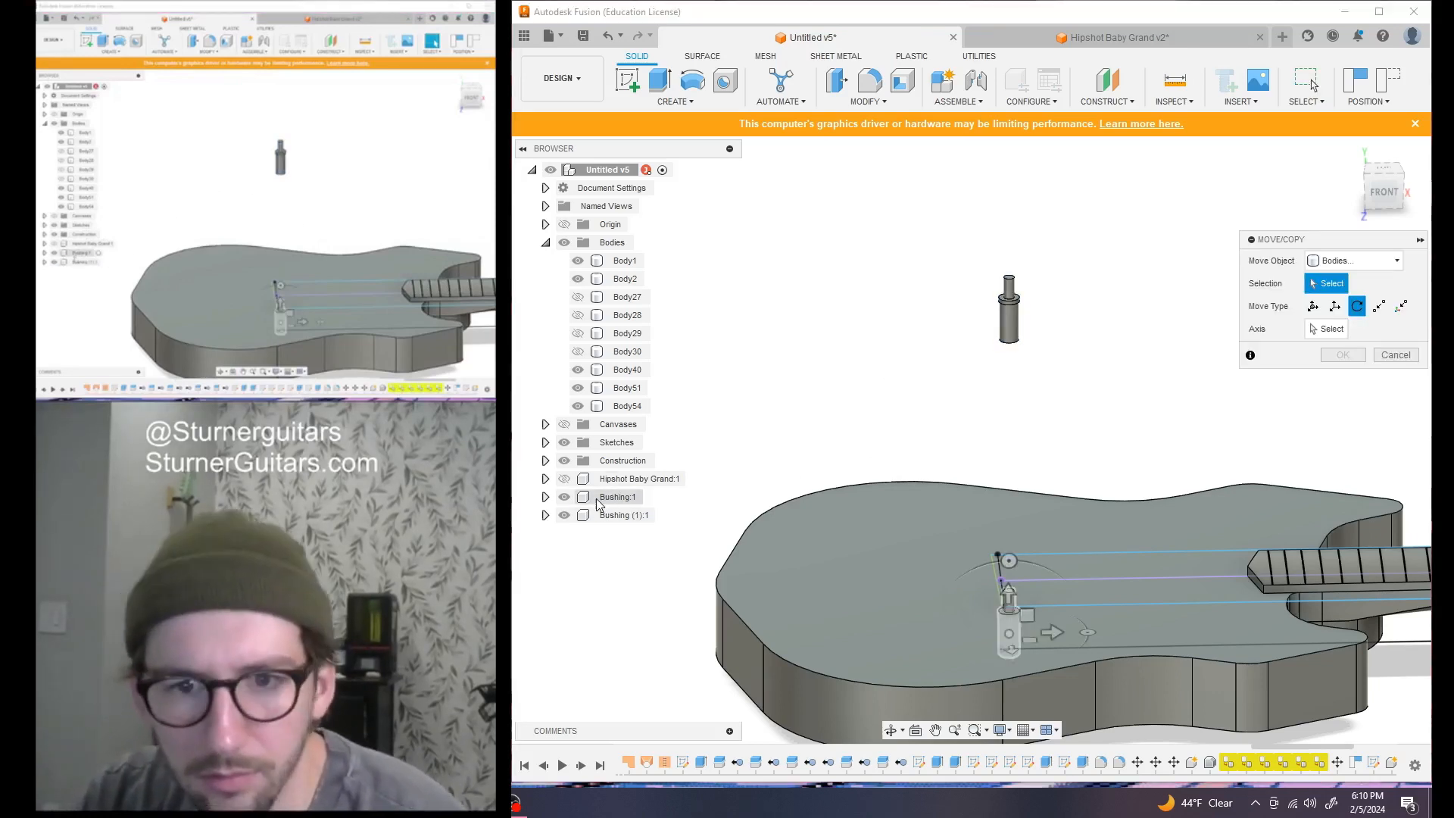
{"action": "left_click", "coordinate": [1397, 262]}
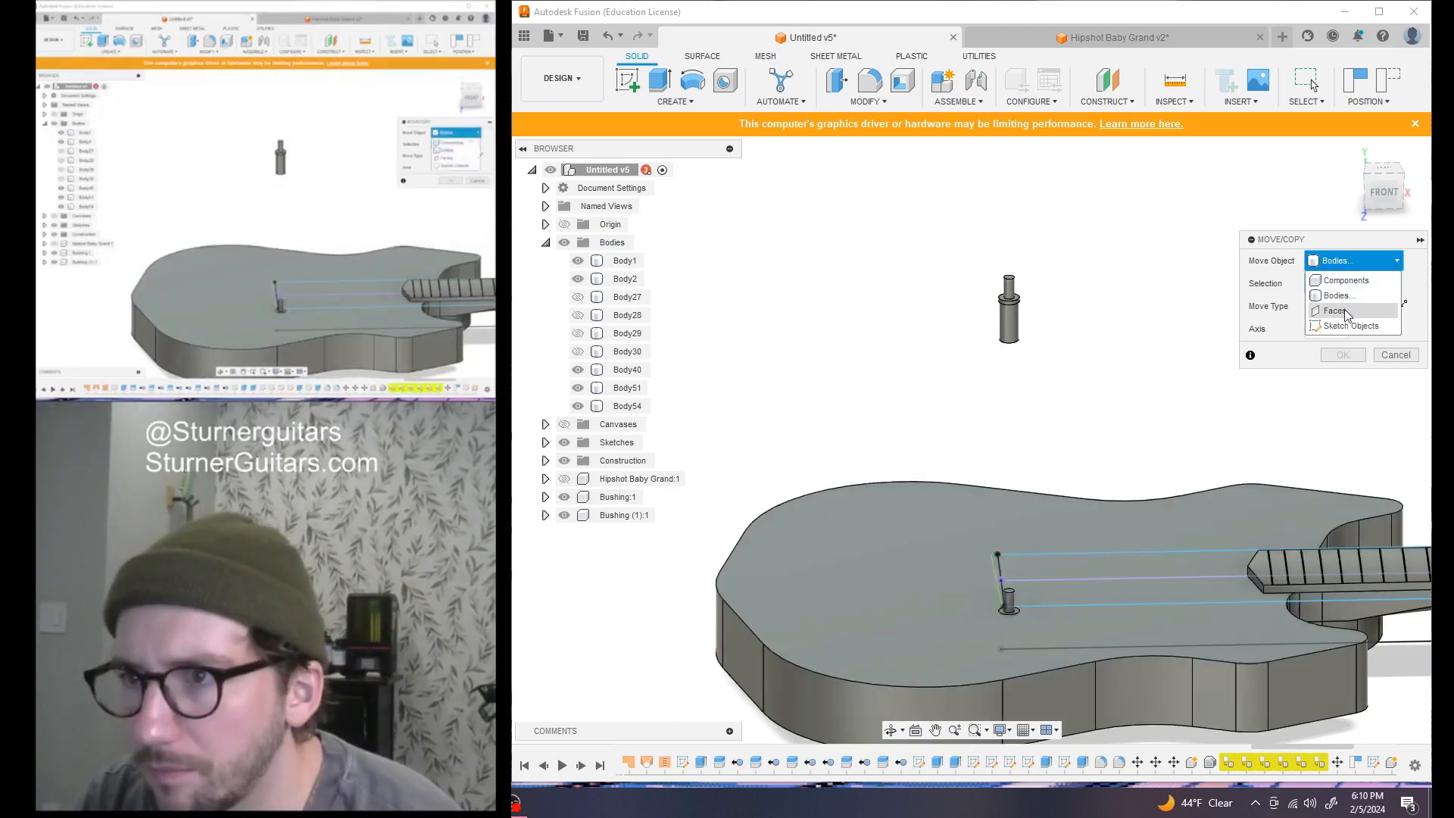
{"action": "left_click", "coordinate": [1366, 282]}
{"action": "left_click", "coordinate": [585, 501]}
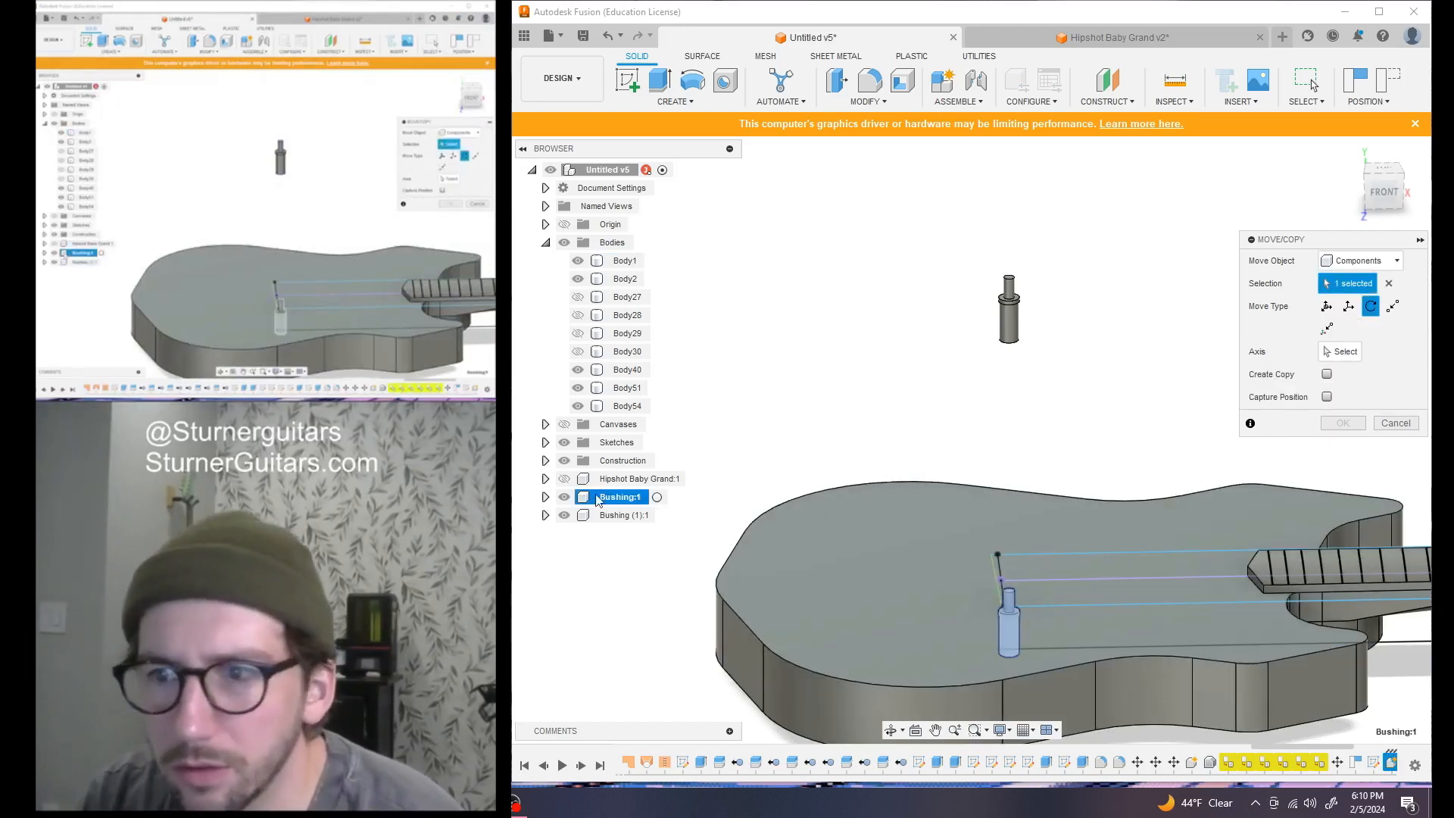
{"action": "left_click", "coordinate": [1327, 307]}
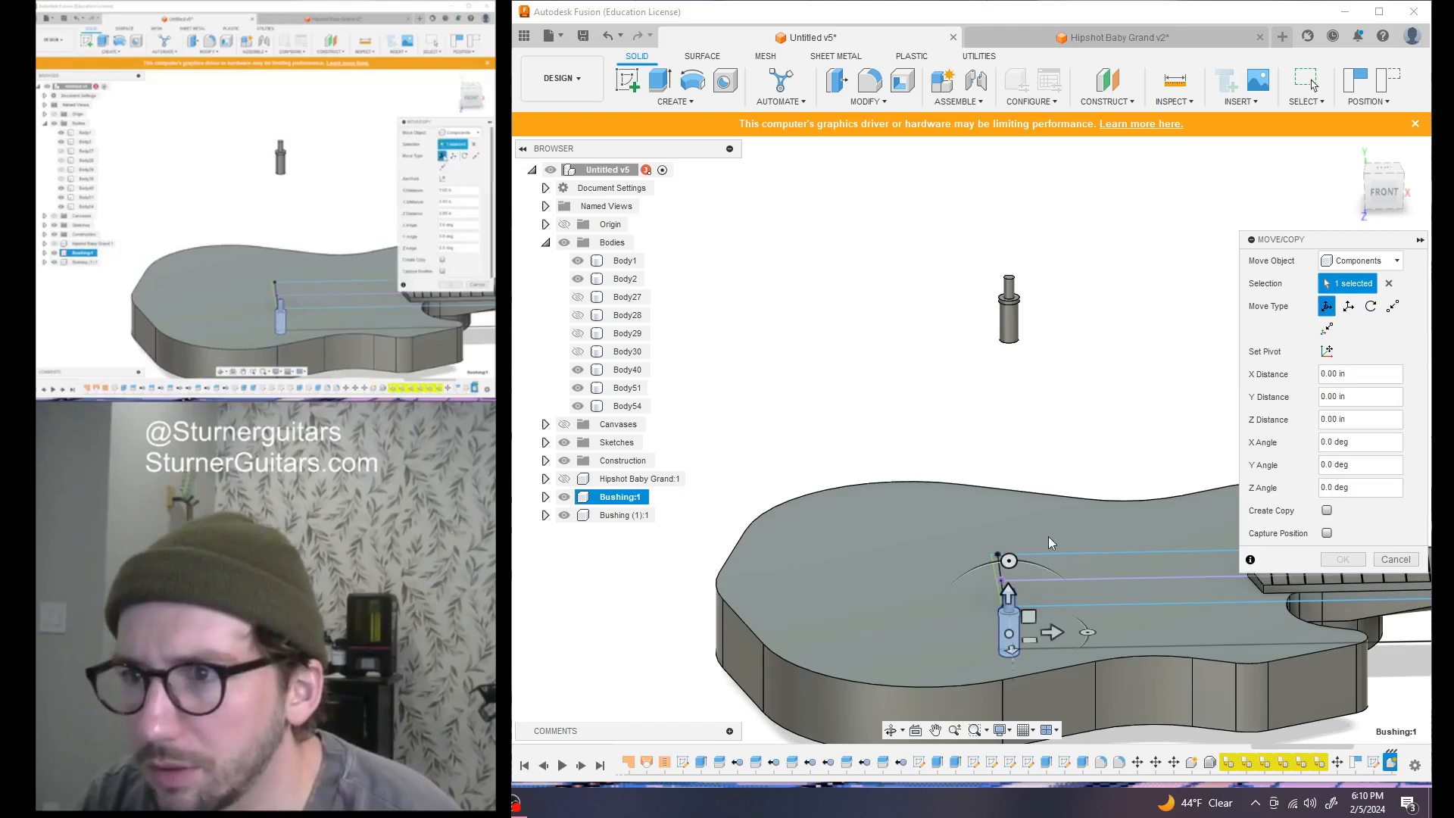
{"action": "left_click_drag", "start_coordinate": [1005, 589], "coordinate": [1175, 305]}
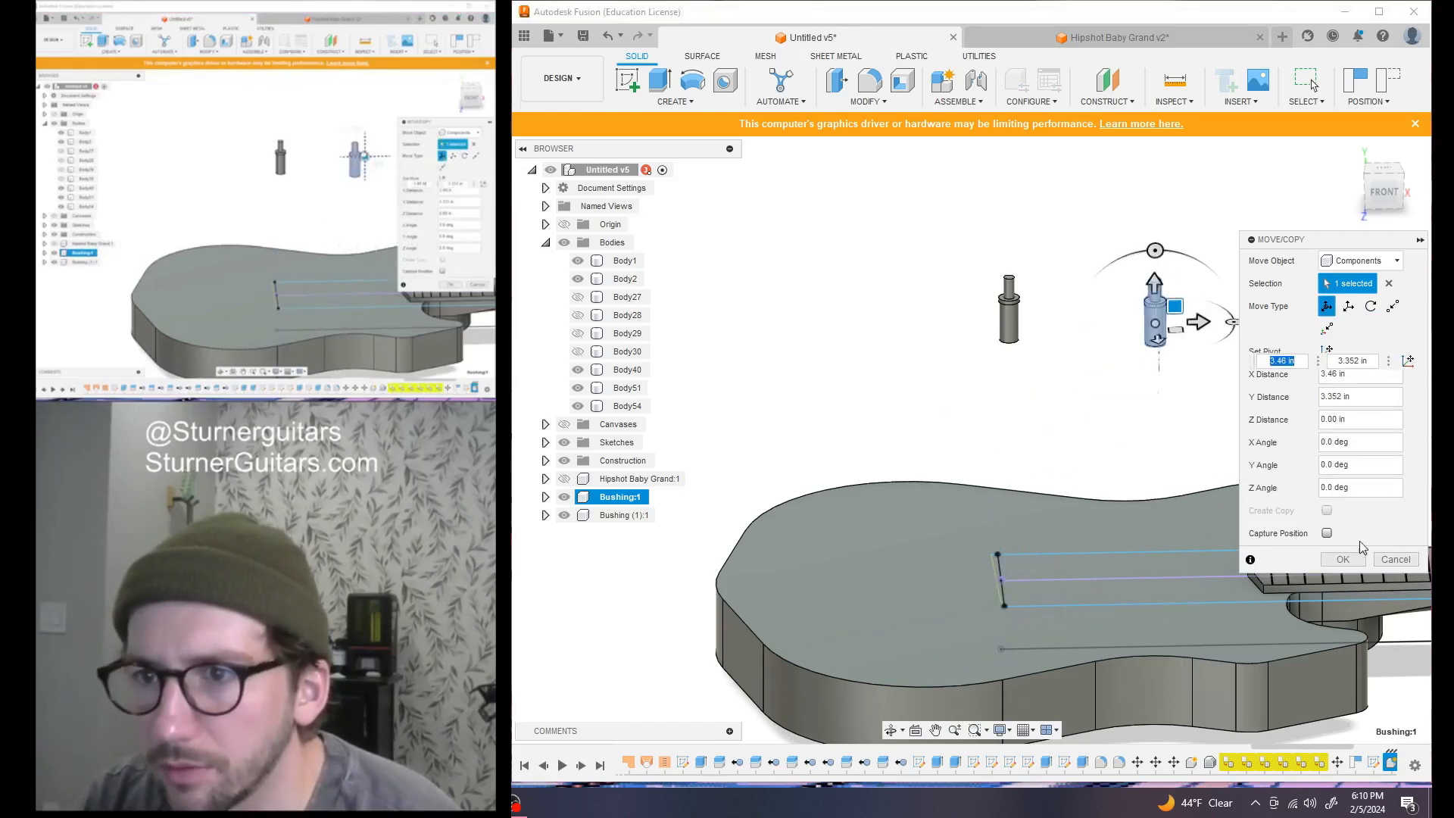
{"action": "left_click", "coordinate": [1342, 560]}
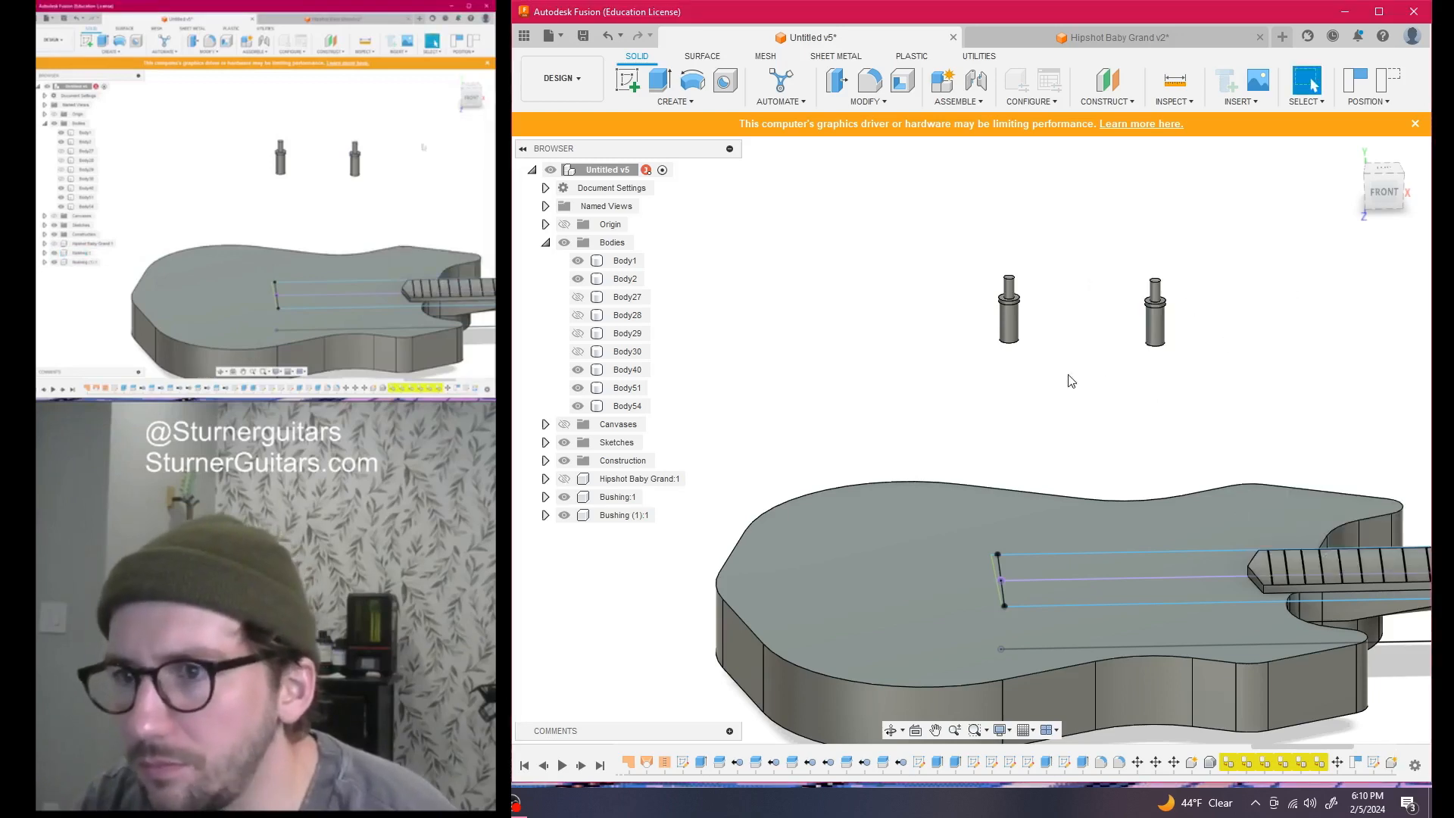
Move the bushing point-to-point from its top edge onto the bridge line's end point
{"action": "key", "text": "m"}
{"action": "left_click", "coordinate": [1154, 311]}
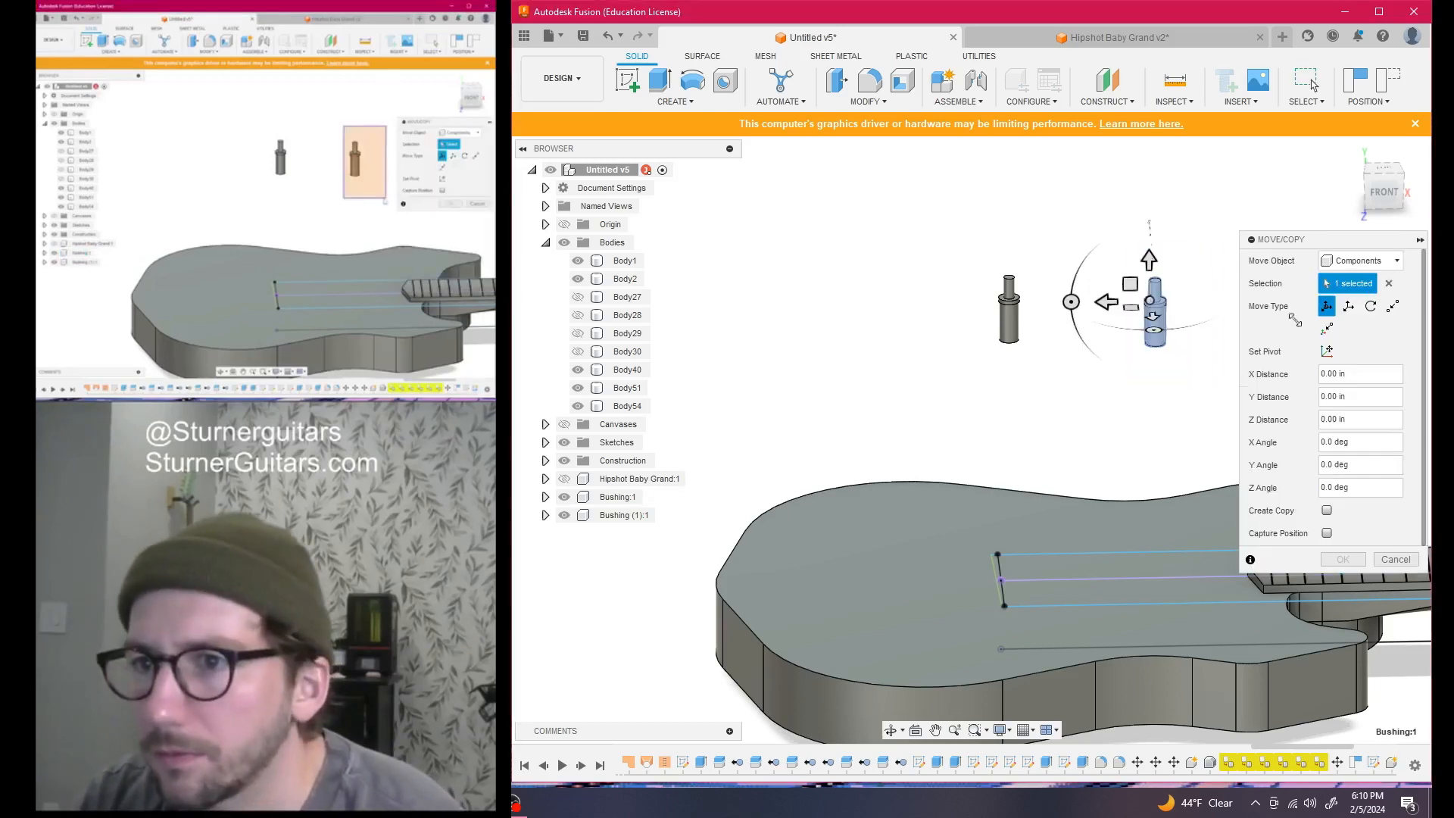
{"action": "left_click", "coordinate": [1392, 307]}
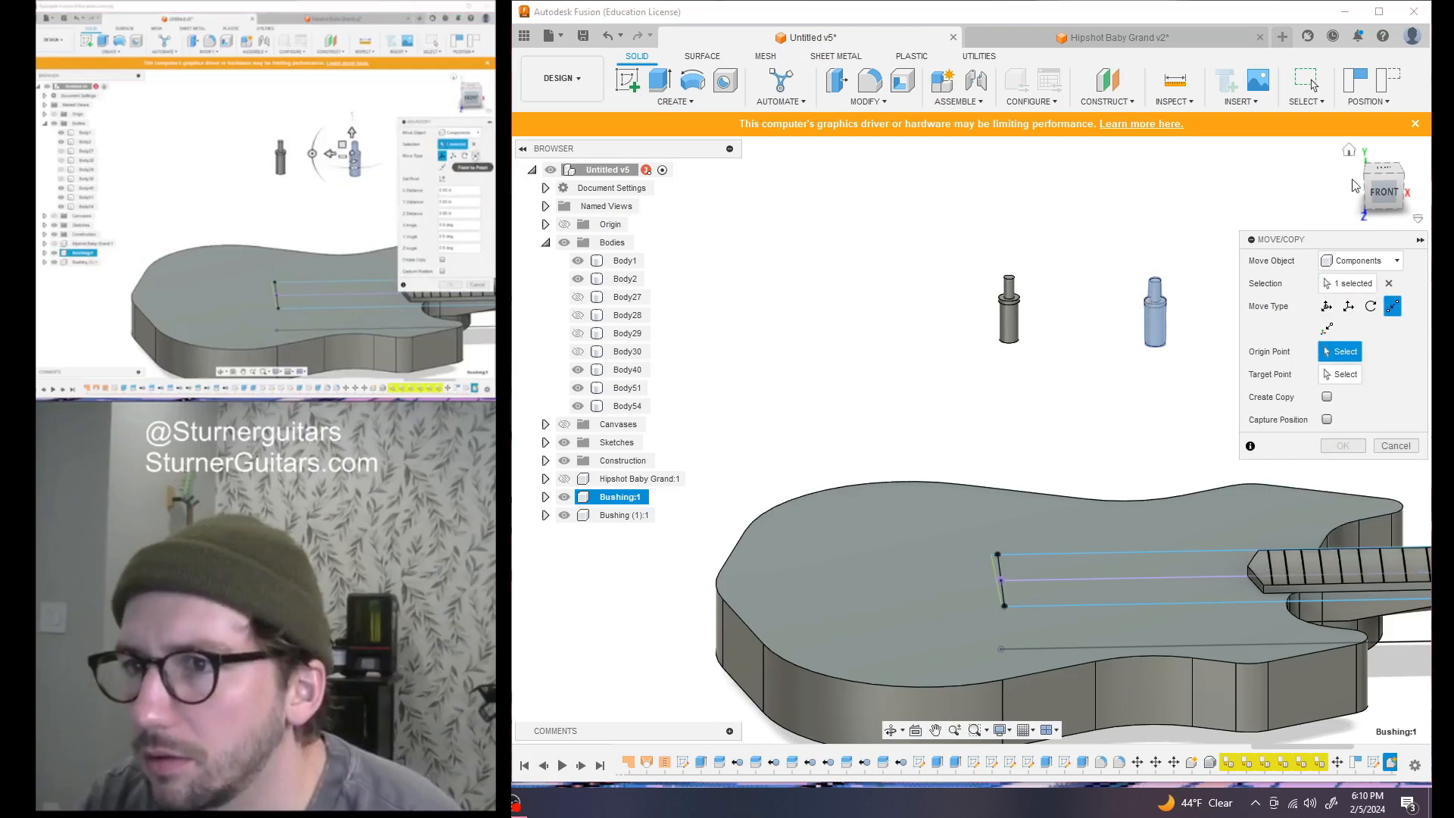
{"action": "middle_click_drag", "start_coordinate": [1136, 356], "coordinate": [1131, 384], "text": "shift"}
{"action": "scroll", "coordinate": [1153, 344], "scroll_direction": "up", "scroll_amount": 6}
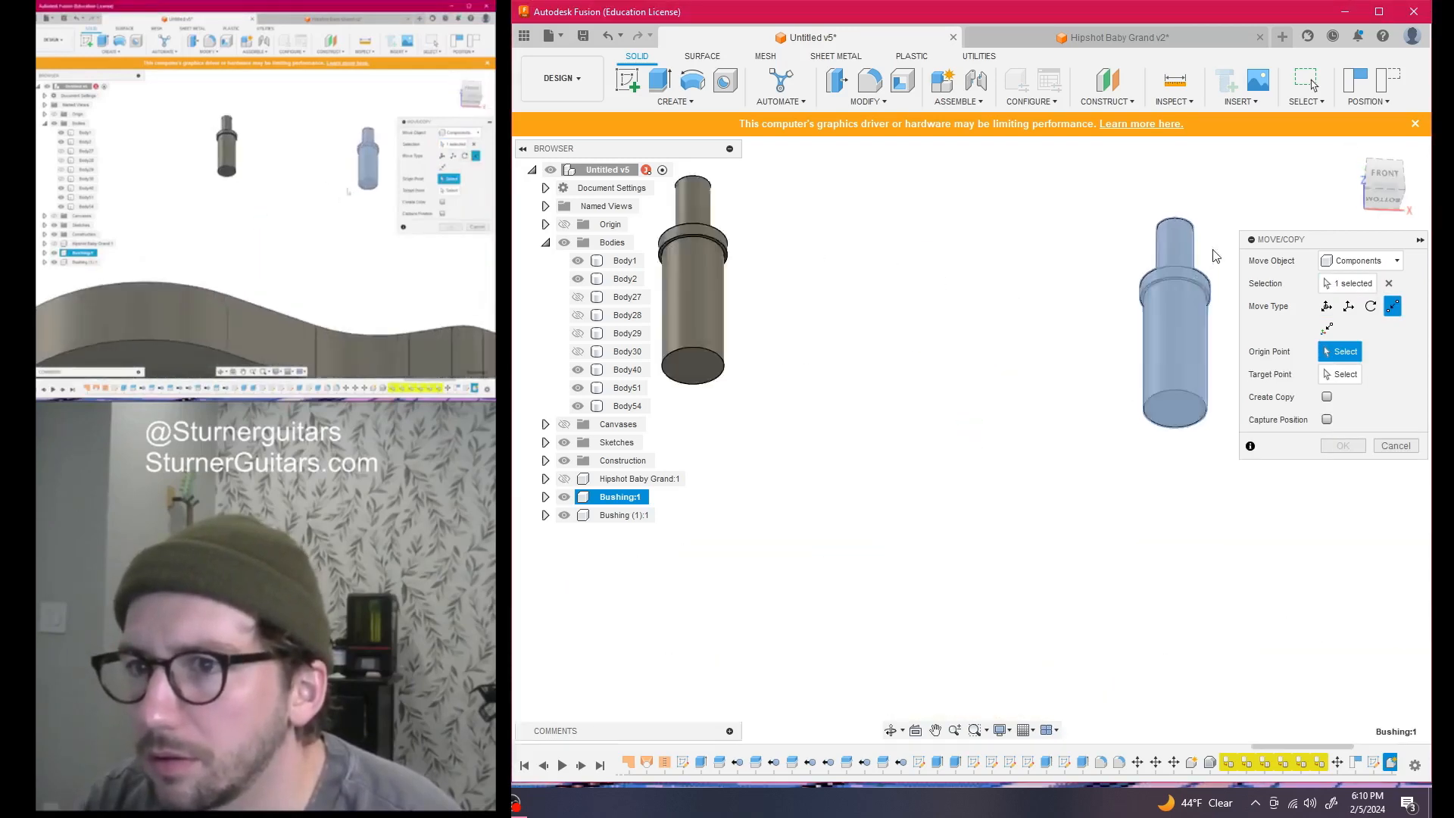
{"action": "left_click", "coordinate": [1196, 331]}
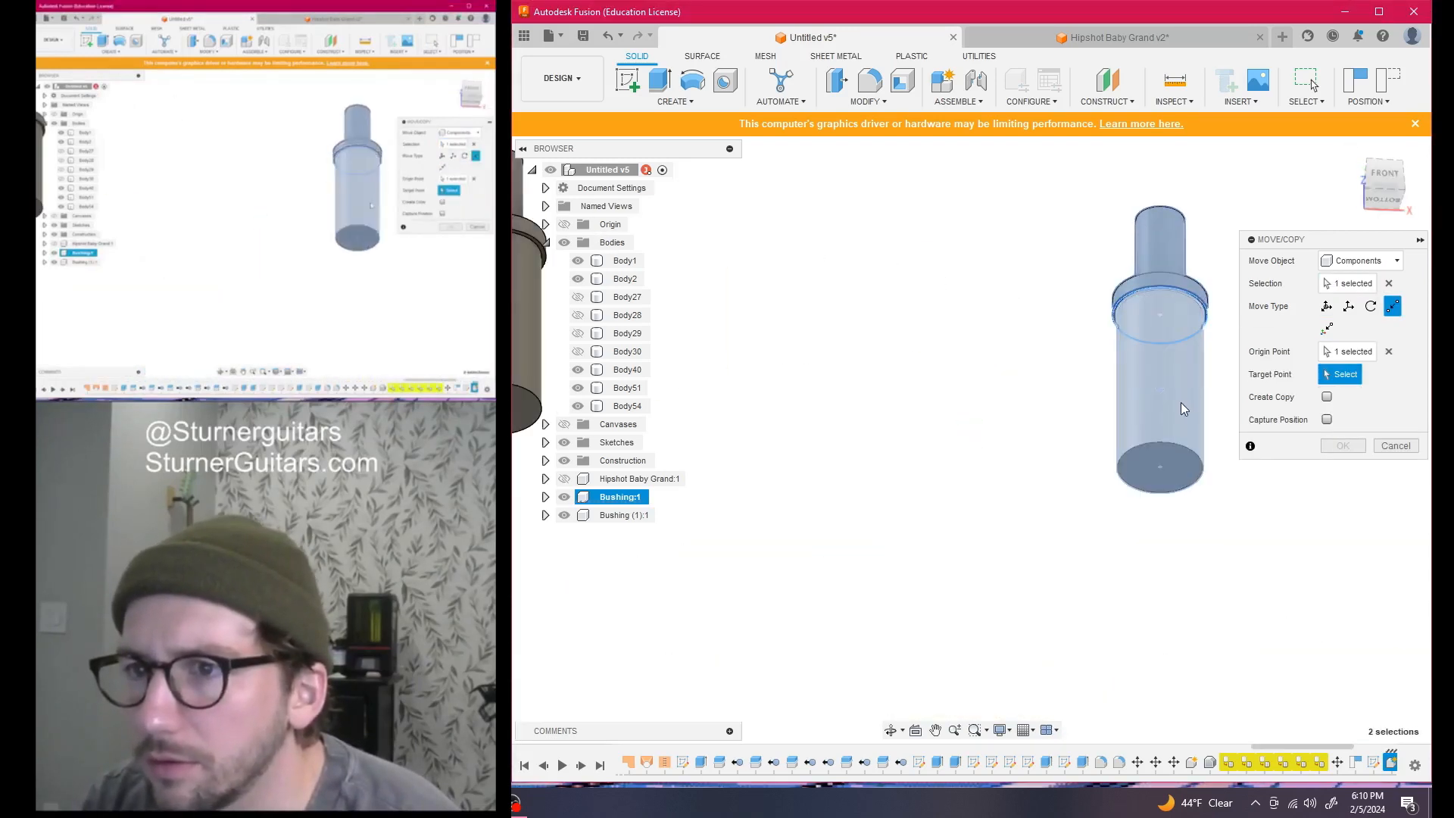
{"action": "scroll", "coordinate": [1180, 402], "scroll_direction": "down", "scroll_amount": 10}
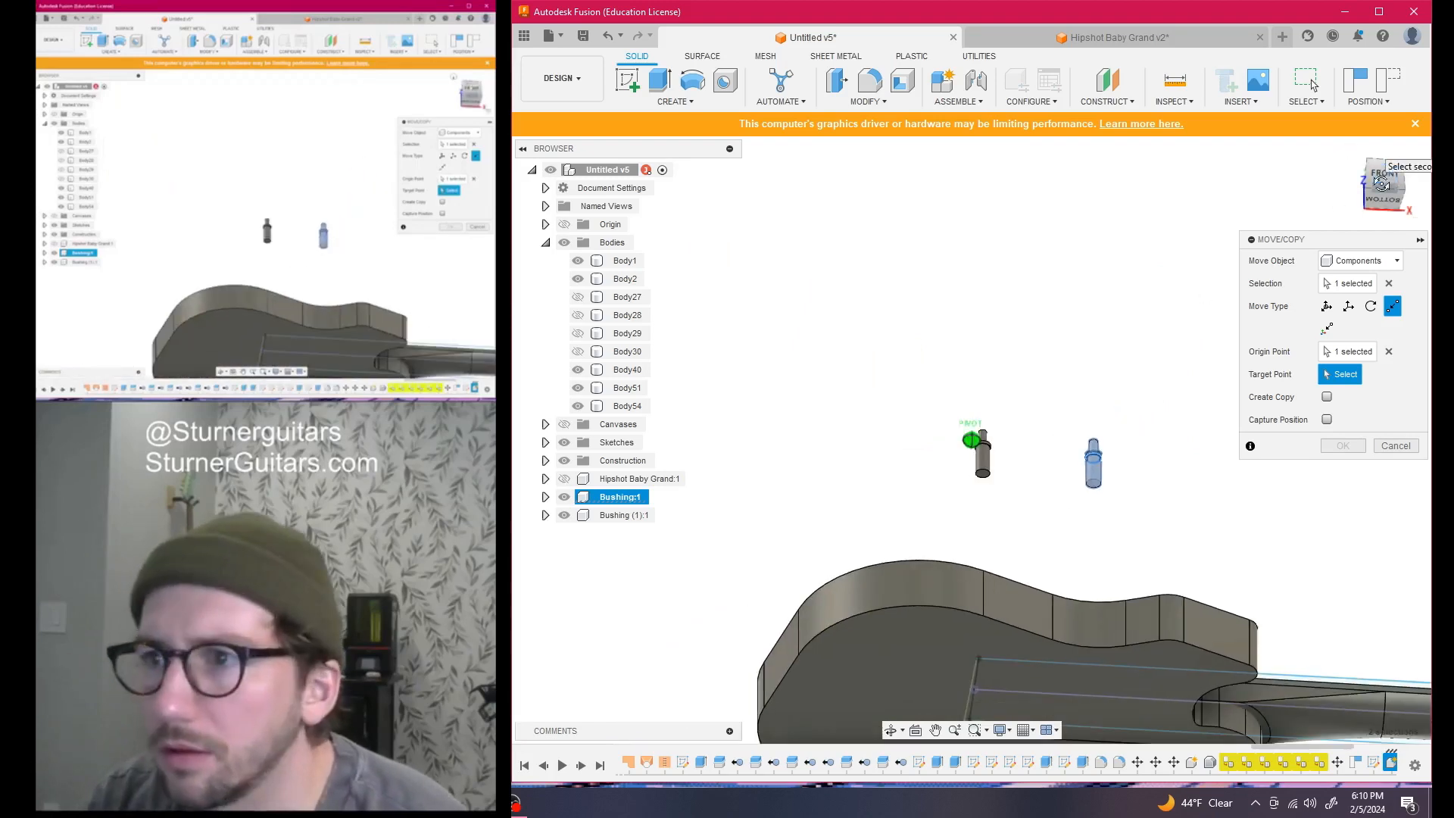
{"action": "left_click", "coordinate": [1383, 181]}
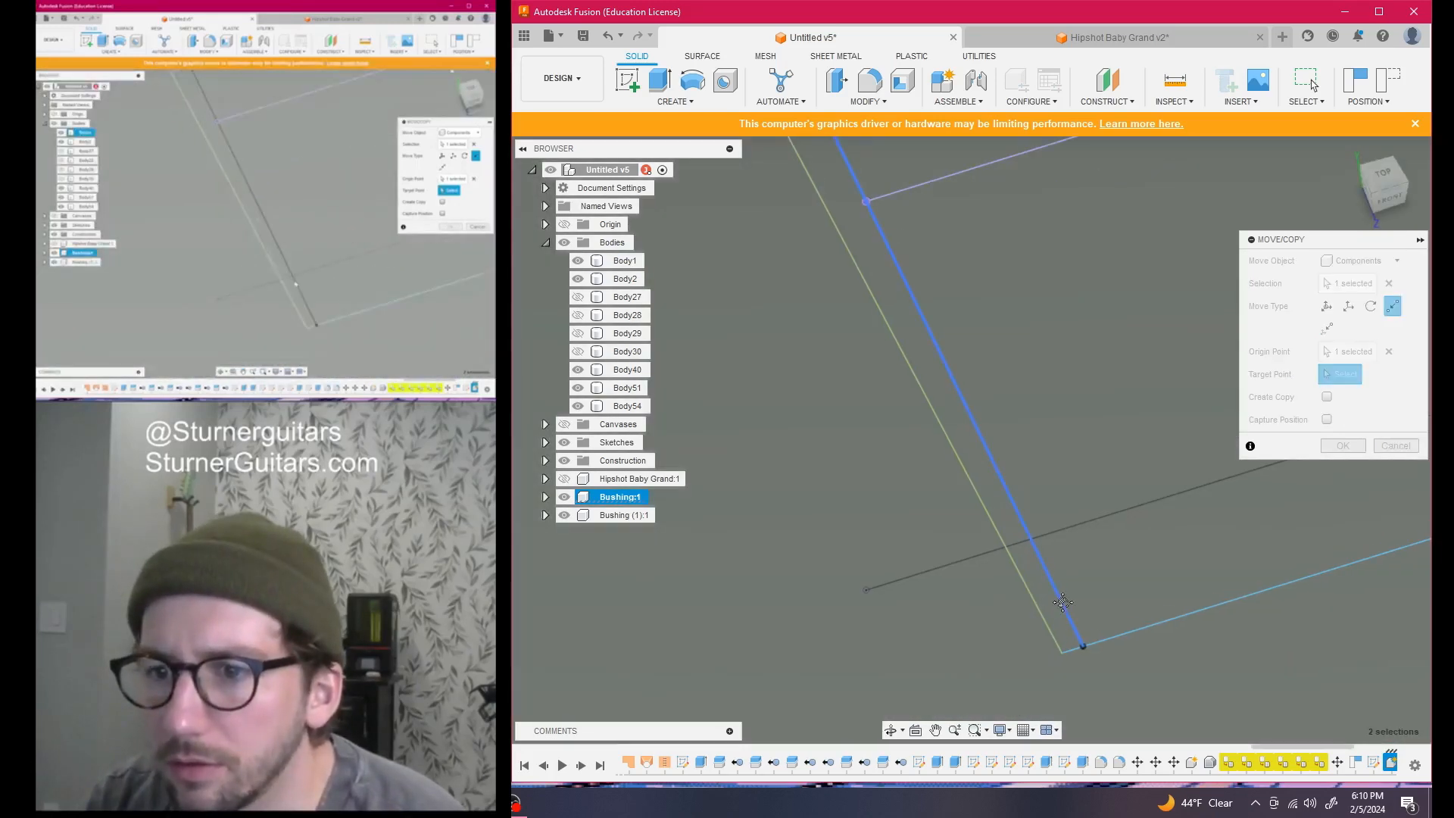
{"action": "middle_click_drag", "start_coordinate": [1068, 640], "coordinate": [1047, 434]}
{"action": "left_click", "coordinate": [1051, 443]}
{"action": "scroll", "coordinate": [1049, 454], "scroll_direction": "down", "scroll_amount": 6}
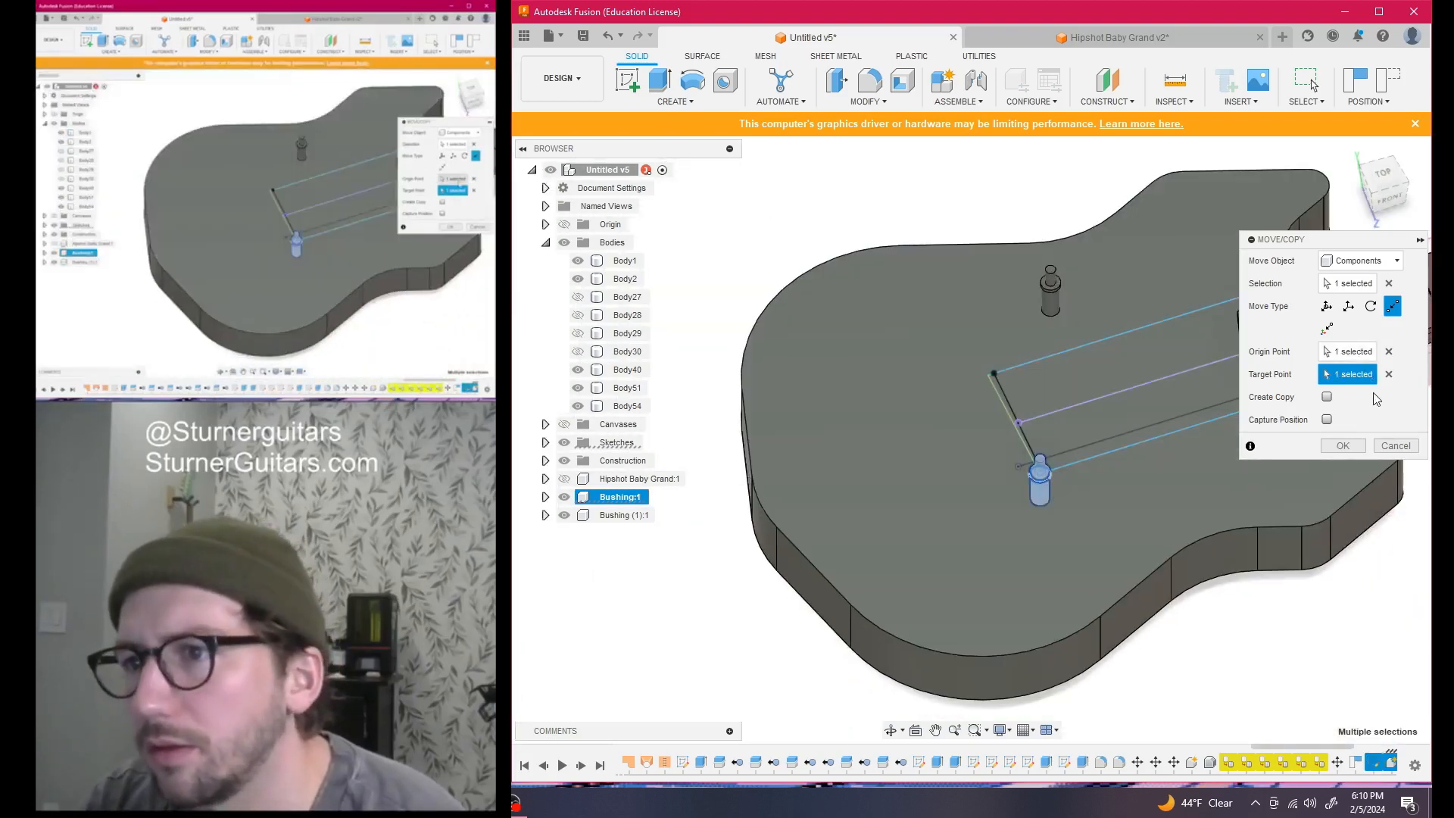
{"action": "left_click", "coordinate": [1352, 447]}
{"action": "scroll", "coordinate": [1188, 442], "scroll_direction": "down", "scroll_amount": 3}
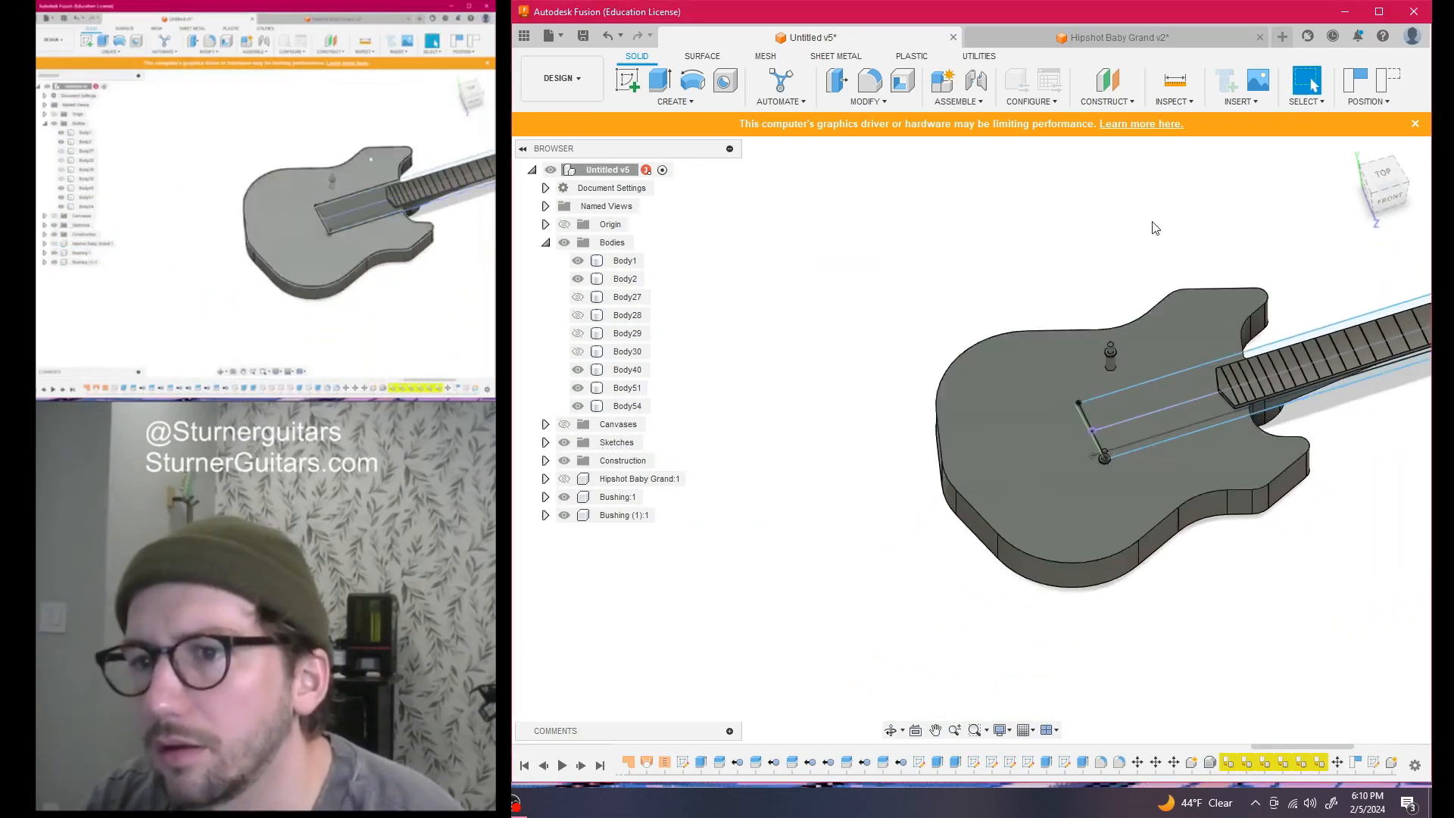
{"action": "middle_click_drag", "start_coordinate": [1152, 227], "coordinate": [1015, 253]}
{"action": "left_click", "coordinate": [1384, 186]}
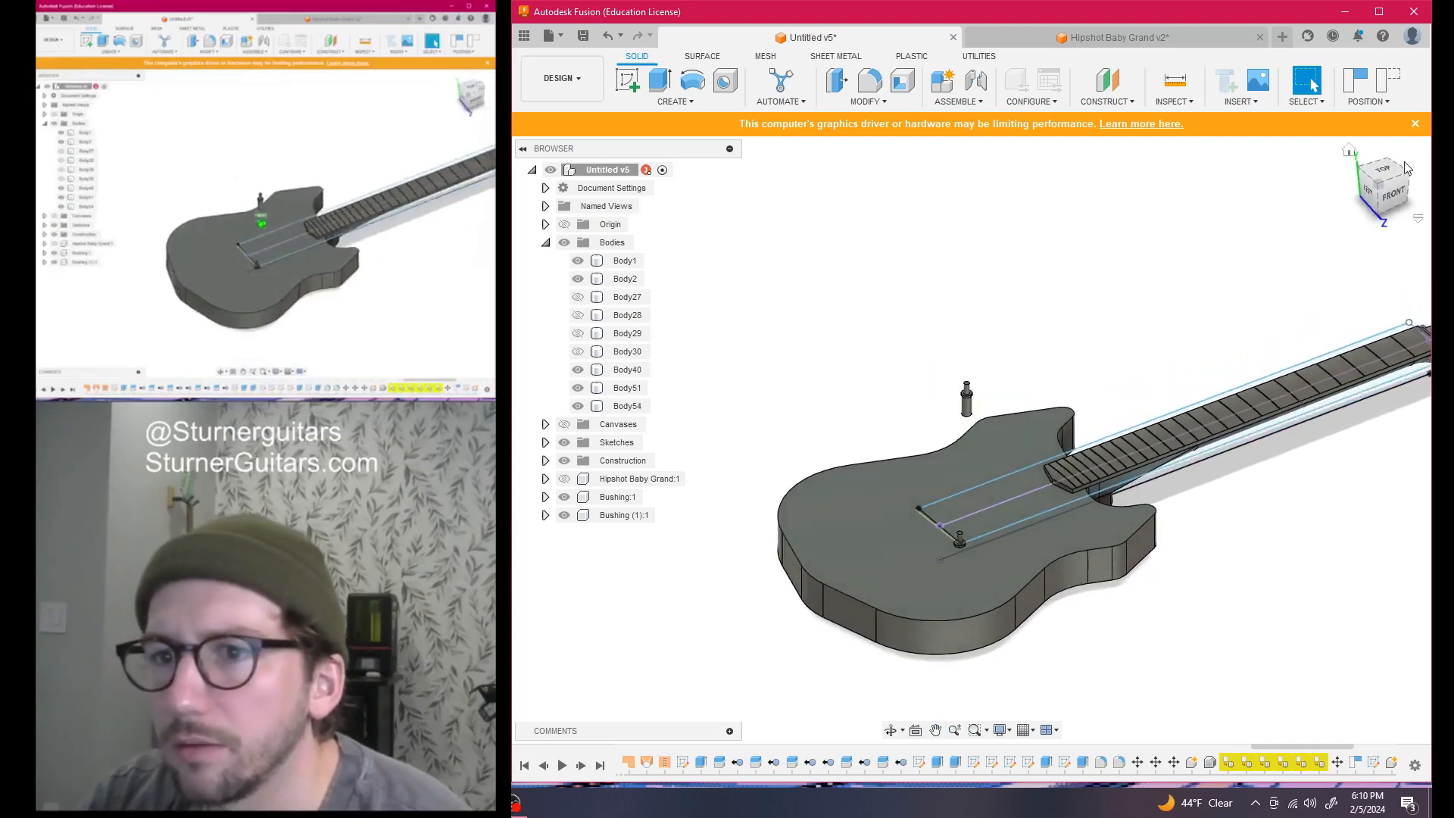
{"action": "key", "text": "m"}
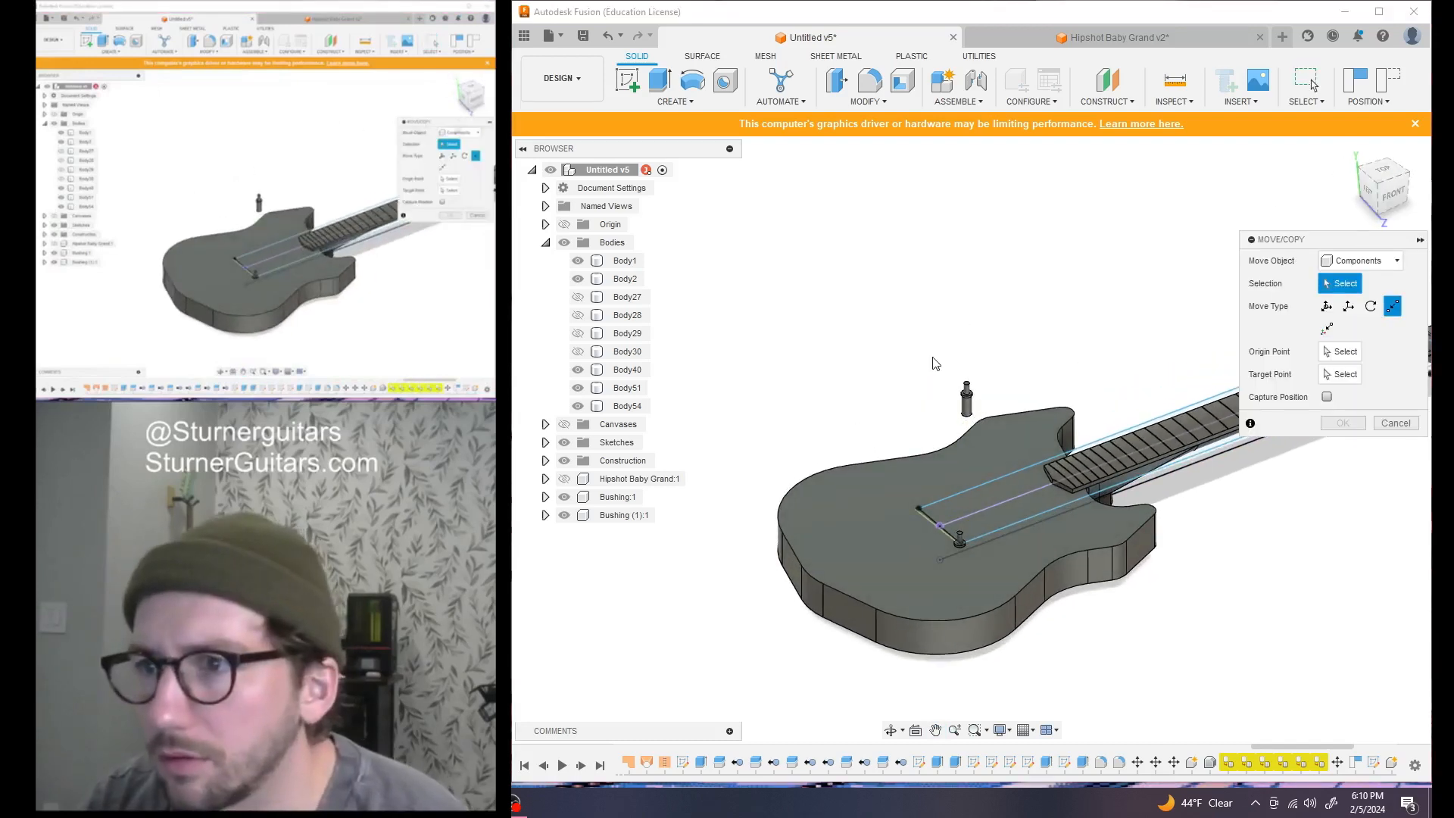
Move Bushing (1):1 point-to-point from its collar edge to the other bridge-line end
{"action": "left_click", "coordinate": [975, 424]}
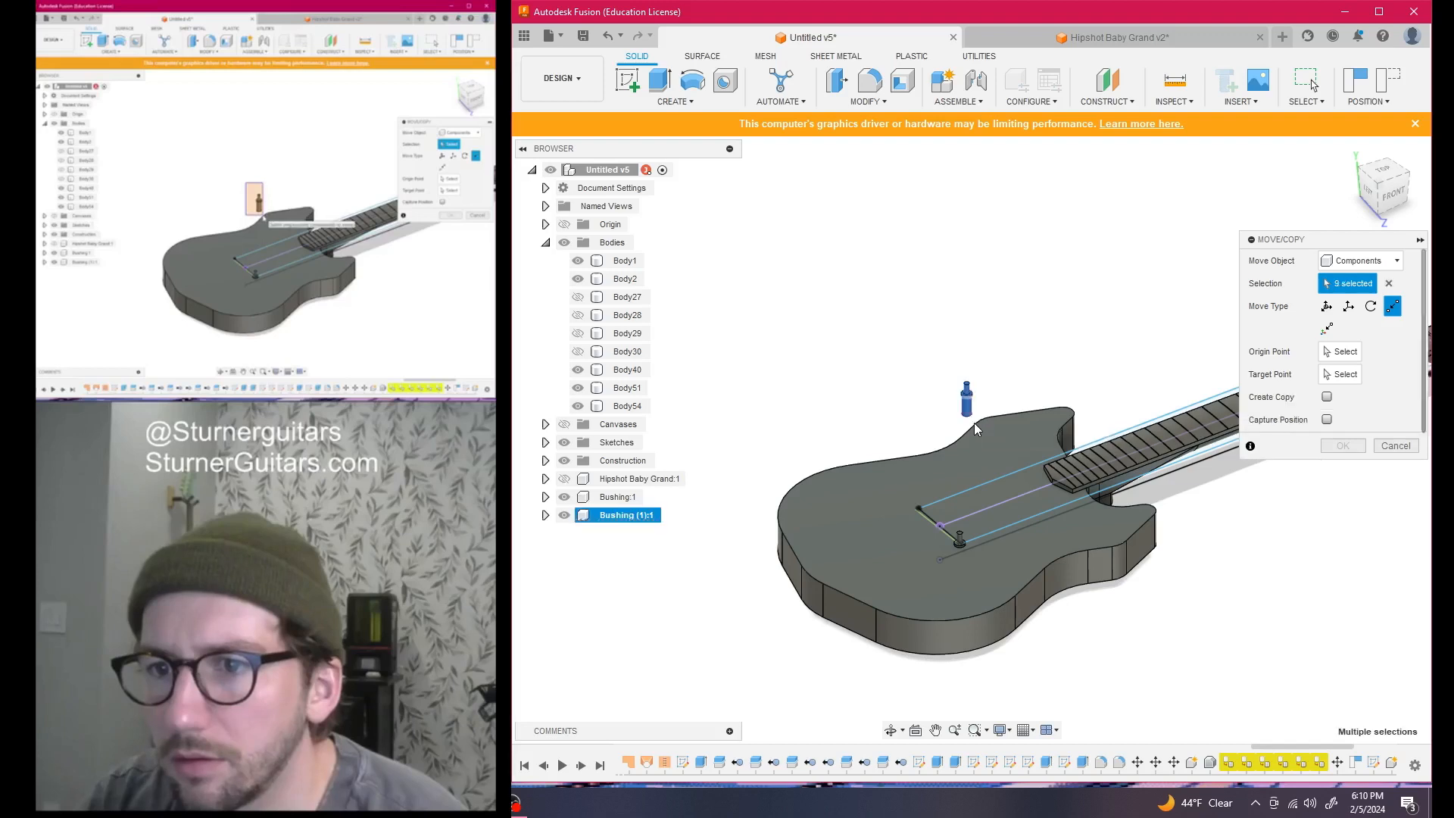
{"action": "scroll", "coordinate": [967, 399], "scroll_direction": "up", "scroll_amount": 4}
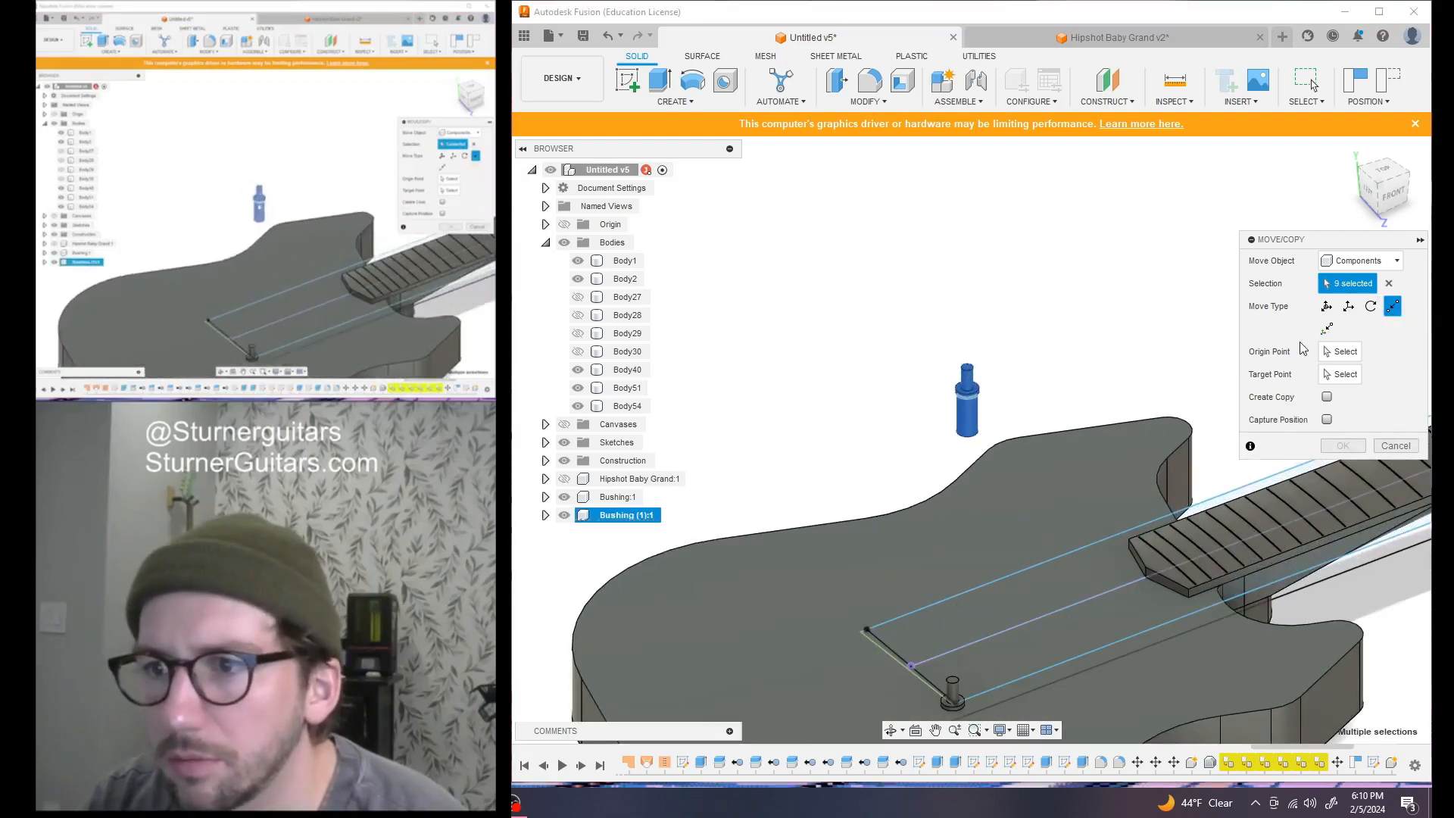
{"action": "left_click", "coordinate": [1378, 195]}
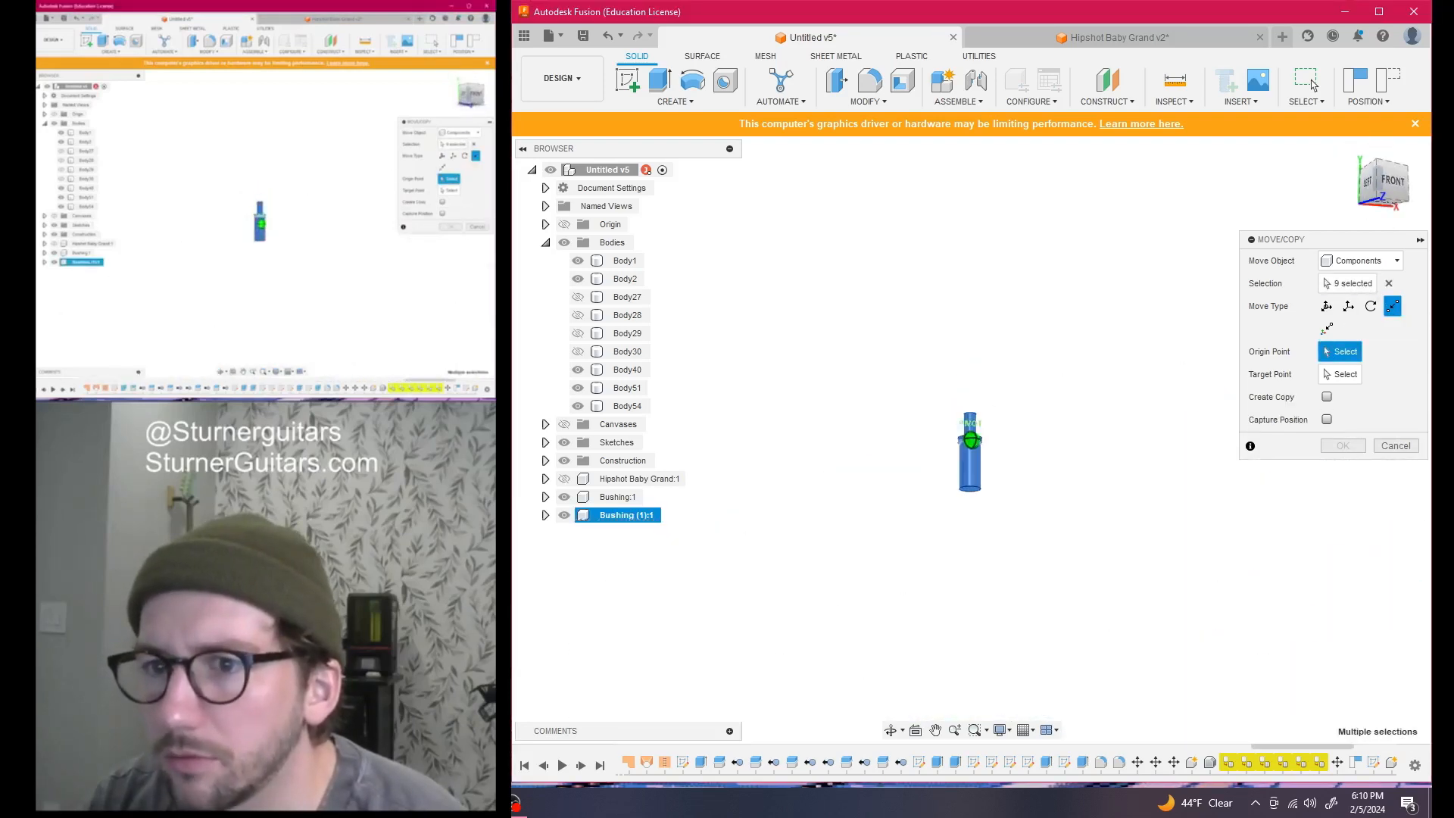
{"action": "scroll", "coordinate": [976, 463], "scroll_direction": "up", "scroll_amount": 5}
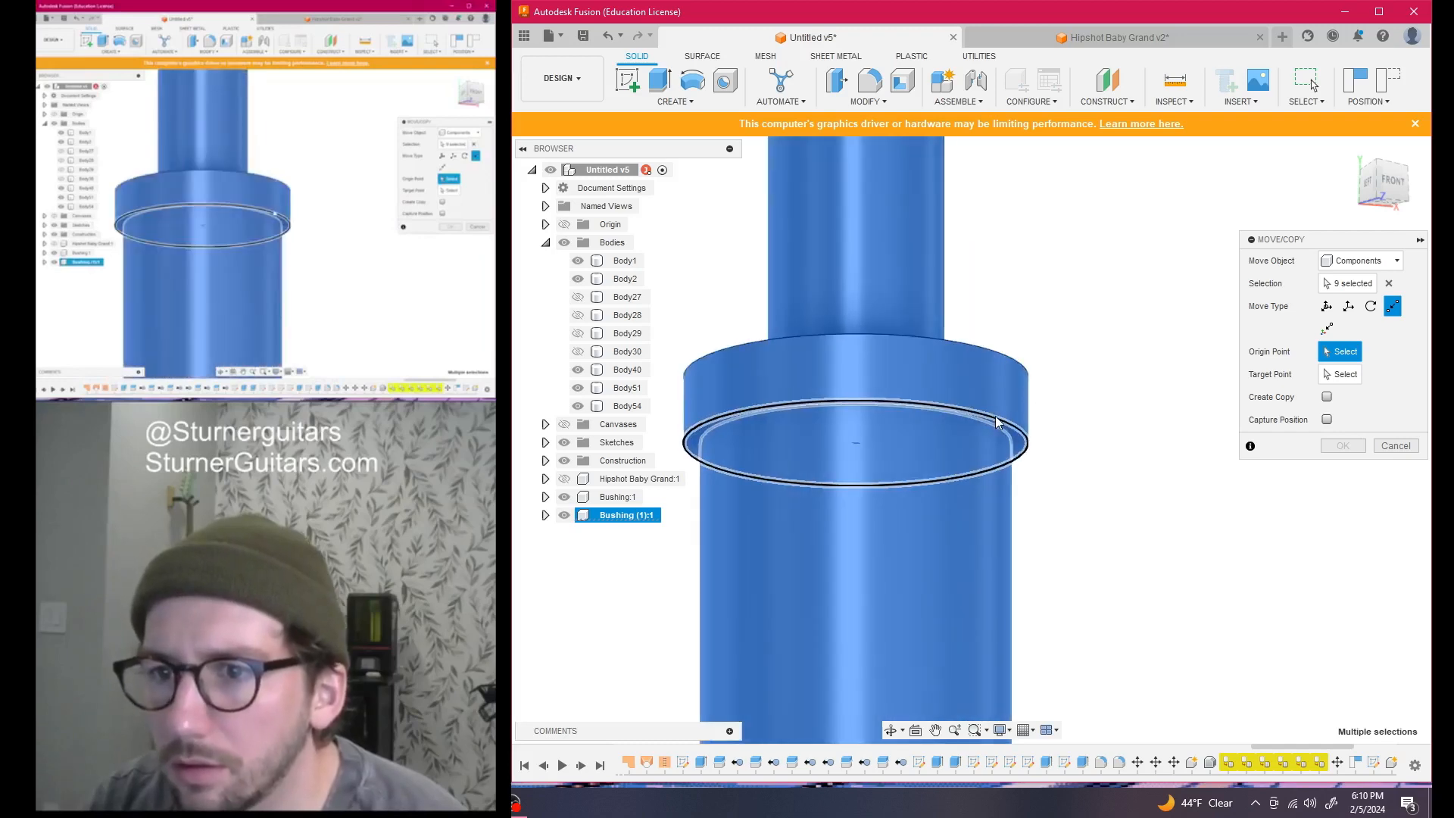
{"action": "left_click", "coordinate": [1001, 475]}
{"action": "scroll", "coordinate": [1003, 594], "scroll_direction": "down", "scroll_amount": 10}
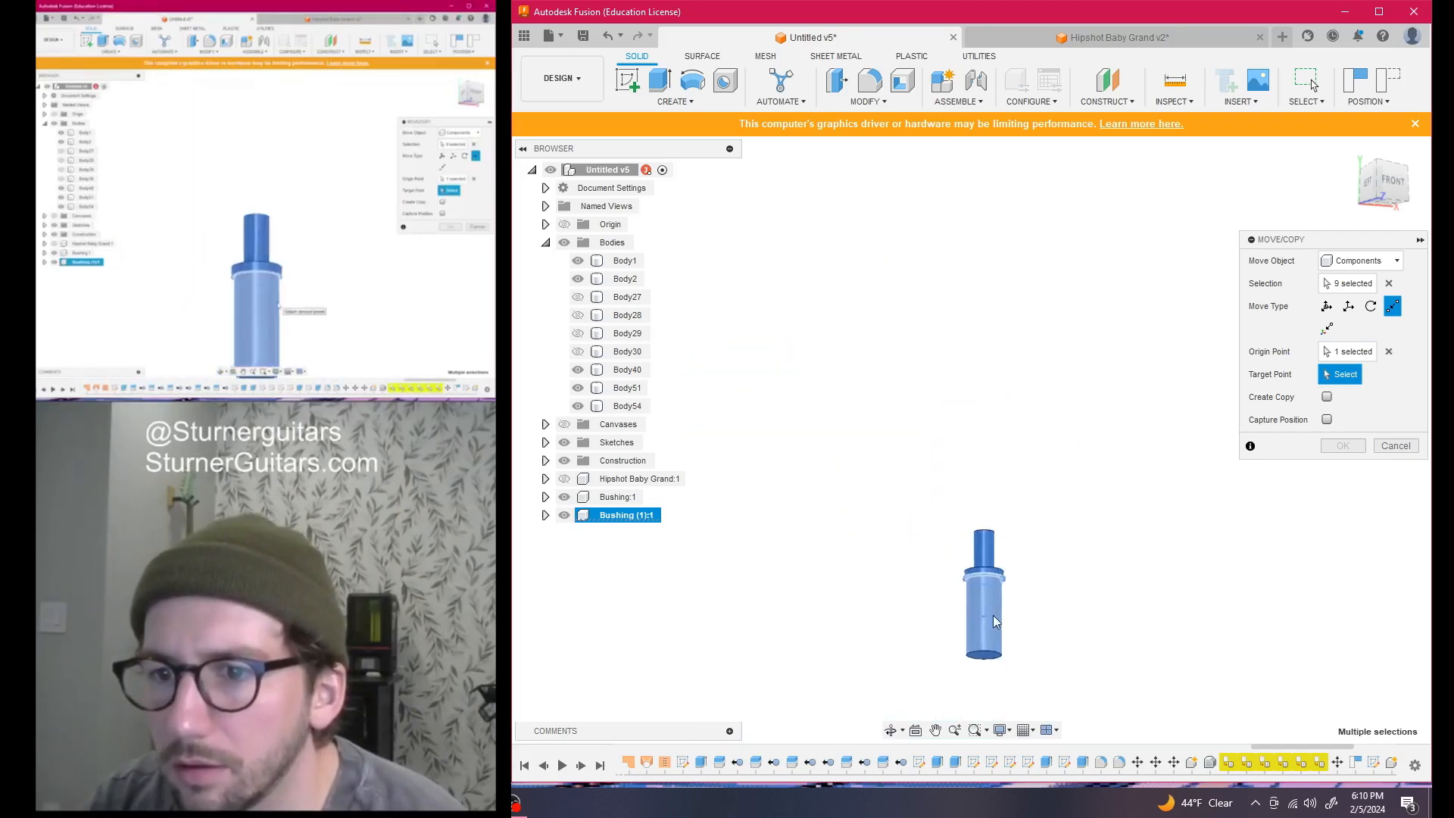
{"action": "left_click", "coordinate": [1381, 195]}
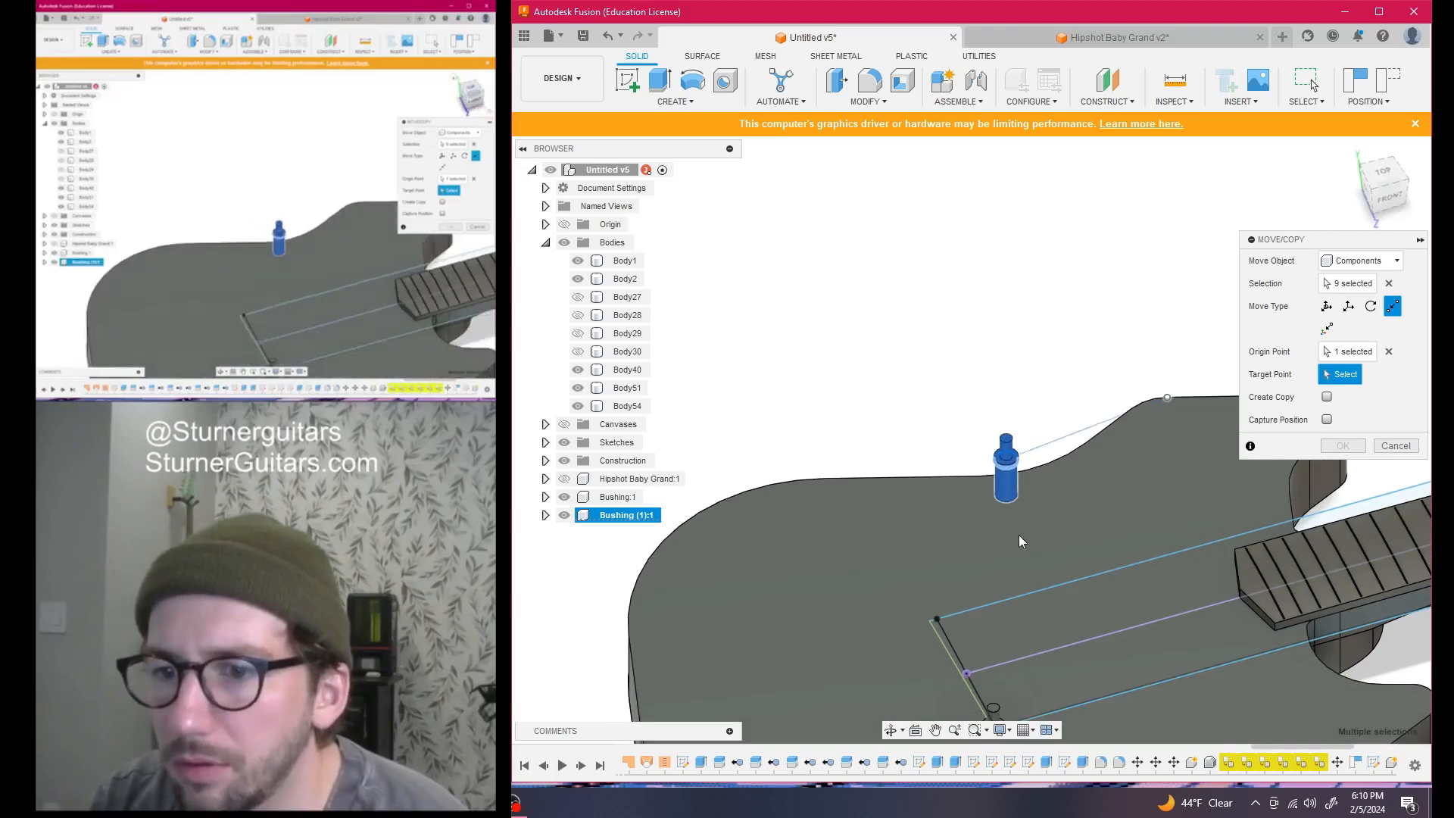
{"action": "scroll", "coordinate": [920, 626], "scroll_direction": "up", "scroll_amount": 5}
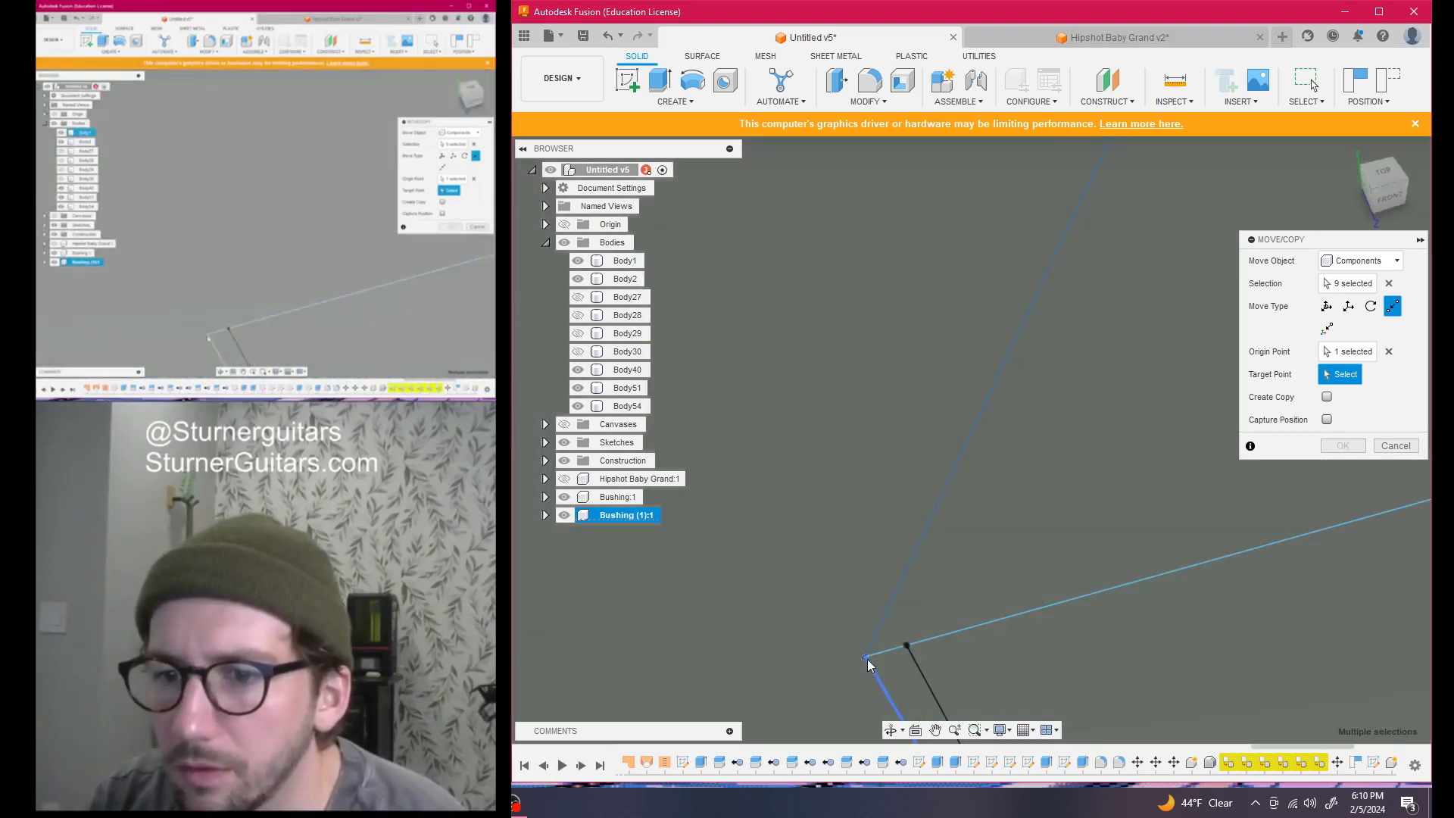
{"action": "left_click", "coordinate": [867, 658]}
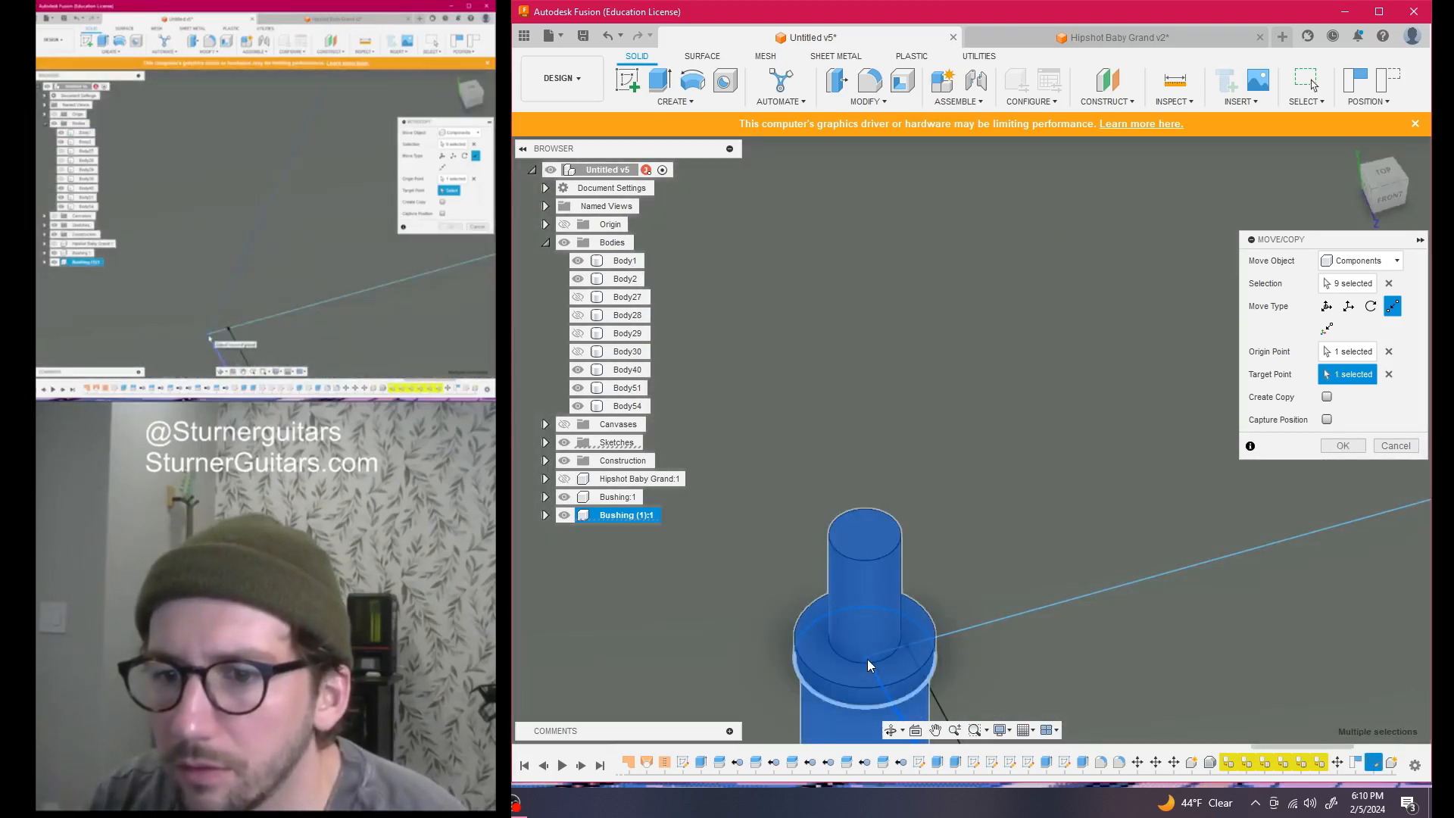
{"action": "scroll", "coordinate": [871, 644], "scroll_direction": "down", "scroll_amount": 5}
{"action": "scroll", "coordinate": [880, 631], "scroll_direction": "down", "scroll_amount": 4}
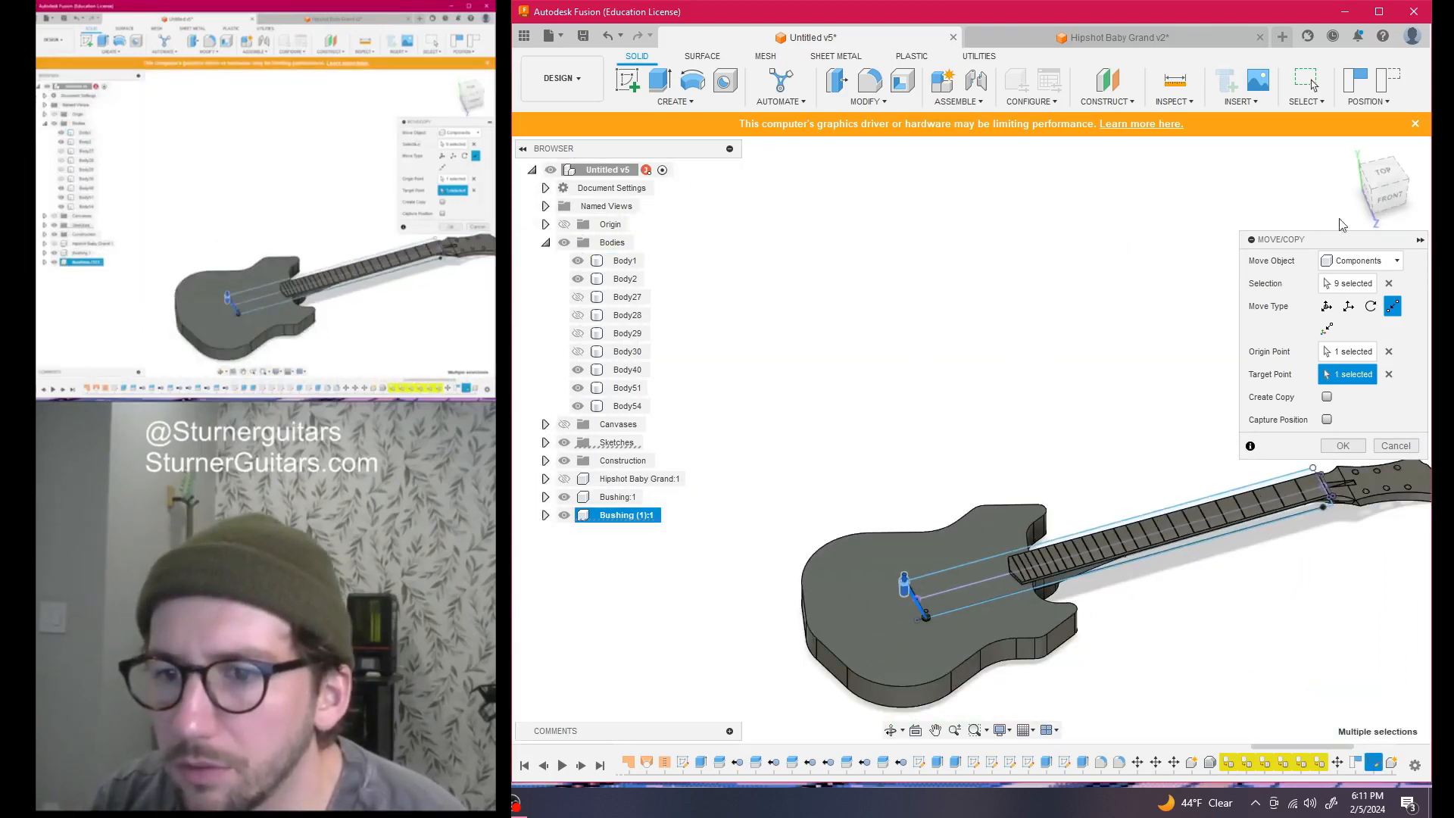
{"action": "left_click", "coordinate": [1384, 177]}
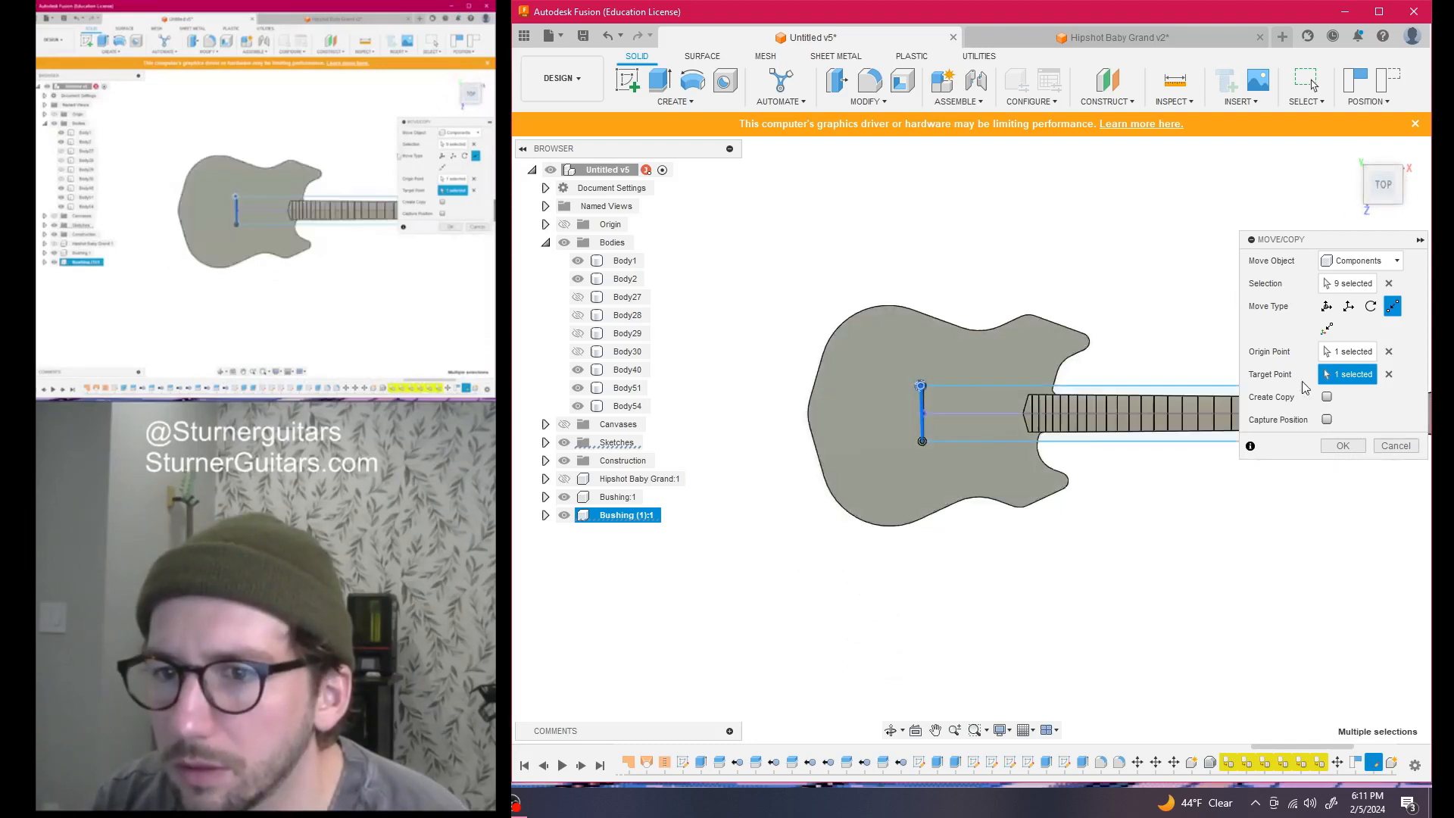
{"action": "left_click", "coordinate": [1342, 446]}
Orbit into a 3-D view of the body and neck to check both bushings
{"action": "scroll", "coordinate": [859, 481], "scroll_direction": "up", "scroll_amount": 5}
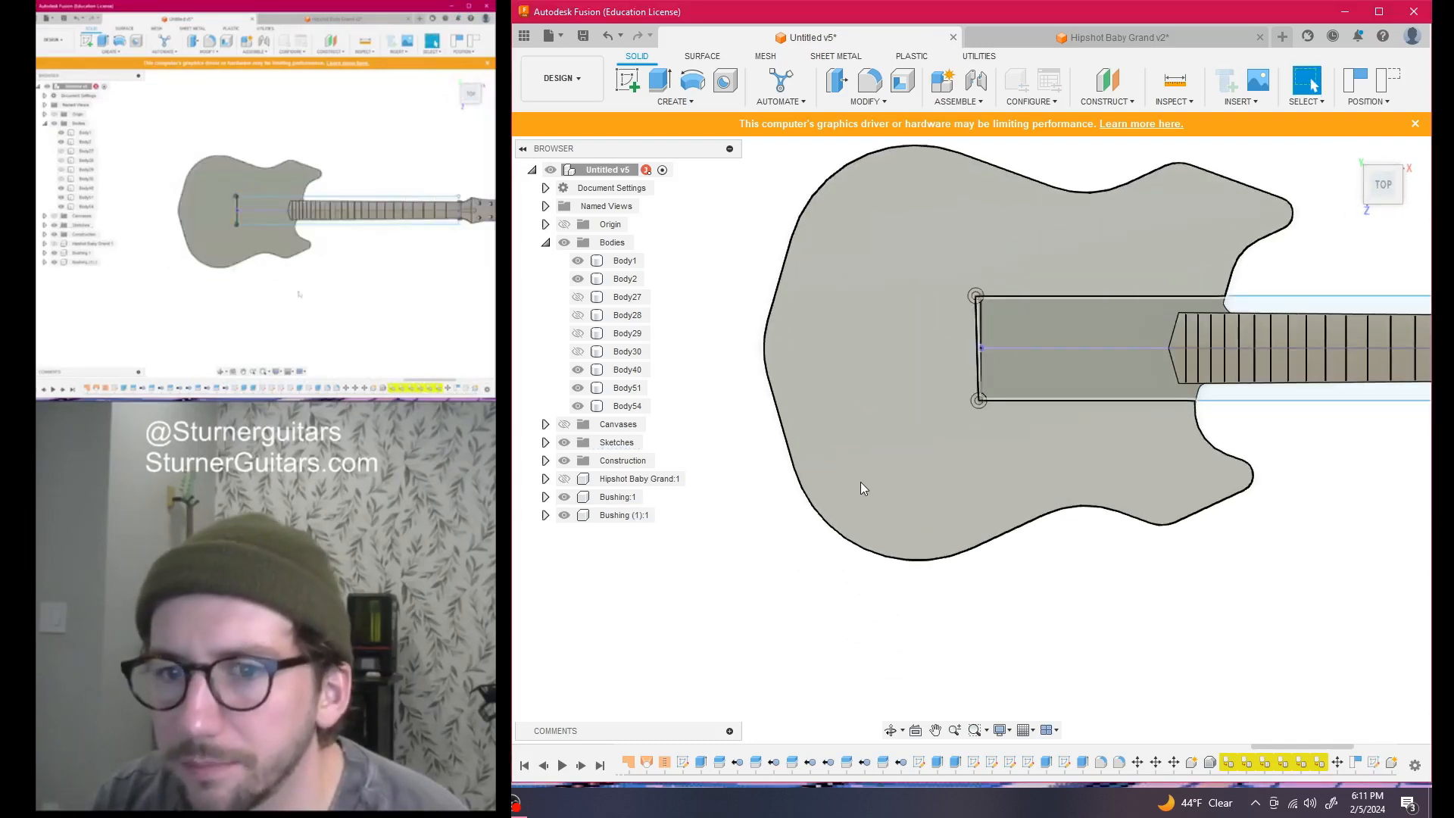
{"action": "middle_click_drag", "start_coordinate": [874, 457], "coordinate": [757, 607]}
{"action": "scroll", "coordinate": [795, 586], "scroll_direction": "up", "scroll_amount": 1}
{"action": "scroll", "coordinate": [1107, 556], "scroll_direction": "down", "scroll_amount": 4}
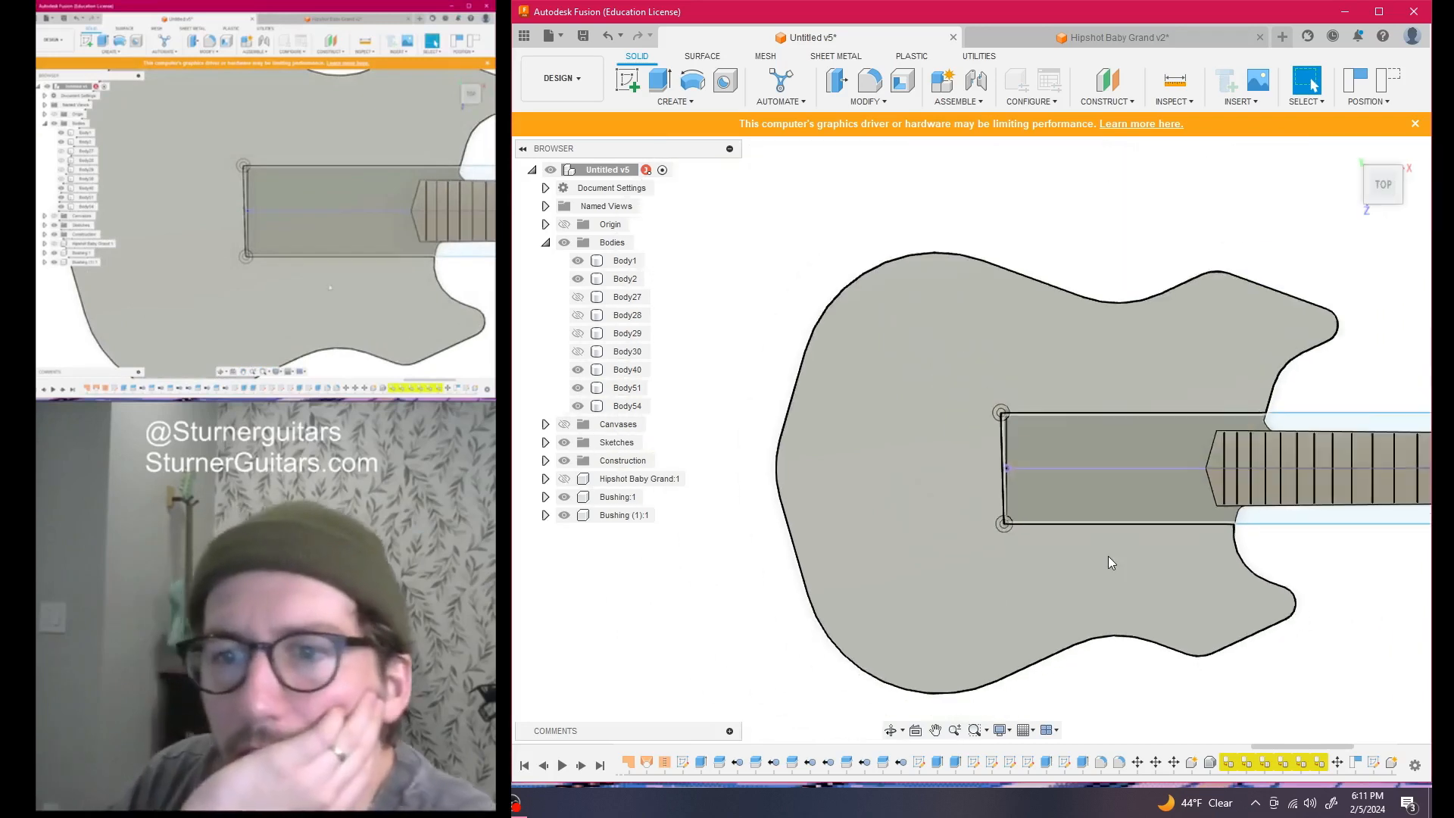
{"action": "left_click_drag", "start_coordinate": [1385, 194], "coordinate": [1380, 174]}
{"action": "mouse_move", "coordinate": [971, 440]}
{"action": "middle_mouse_down", "text": "shift"}
{"action": "mouse_move", "coordinate": [1077, 308]}
{"action": "mouse_move", "coordinate": [945, 409]}
{"action": "middle_mouse_up", "text": "shift"}
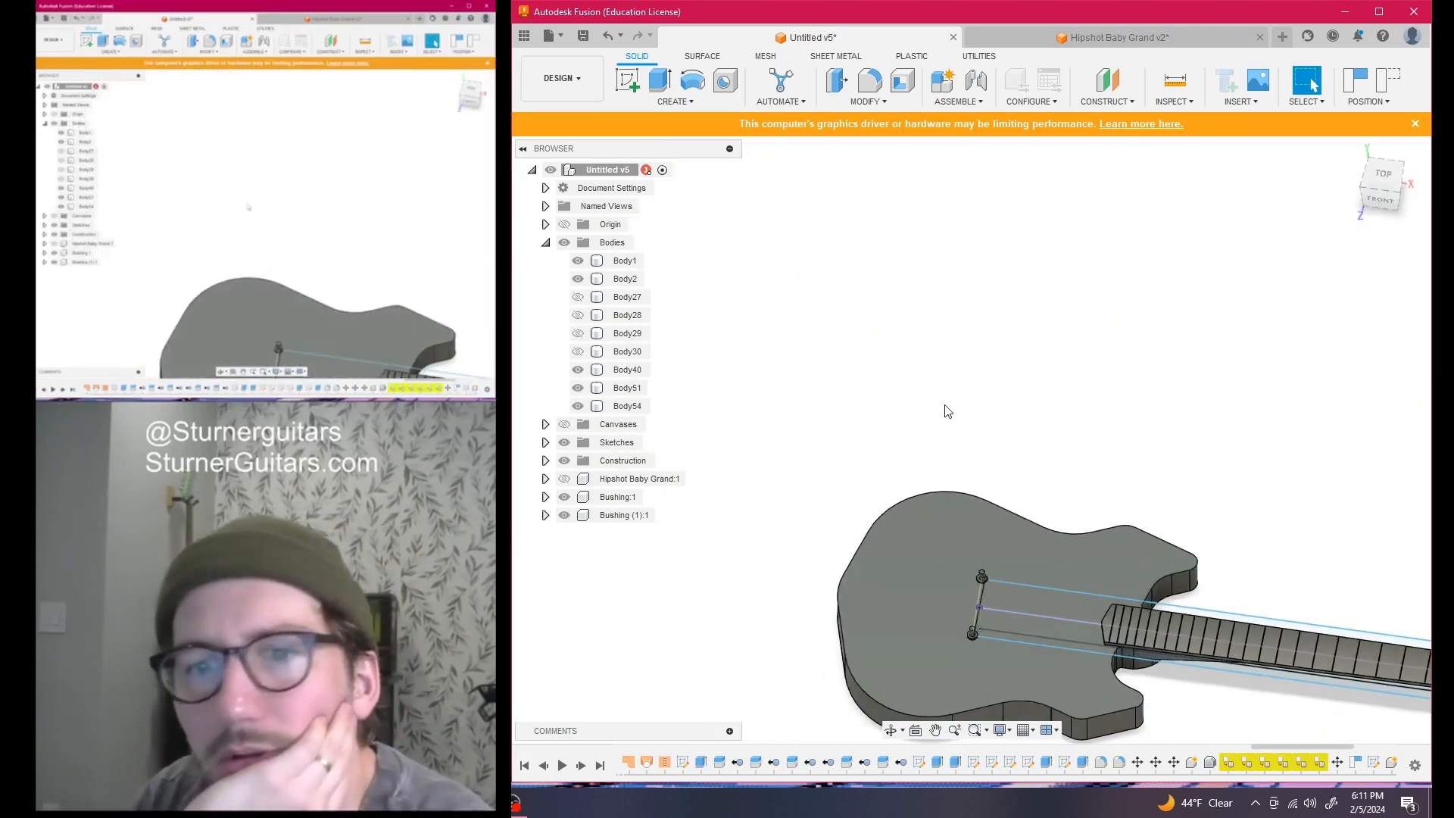
Show the Hipshot Baby Grand bridge and snap its mounting hole onto the bushing post
{"action": "left_click", "coordinate": [566, 480]}
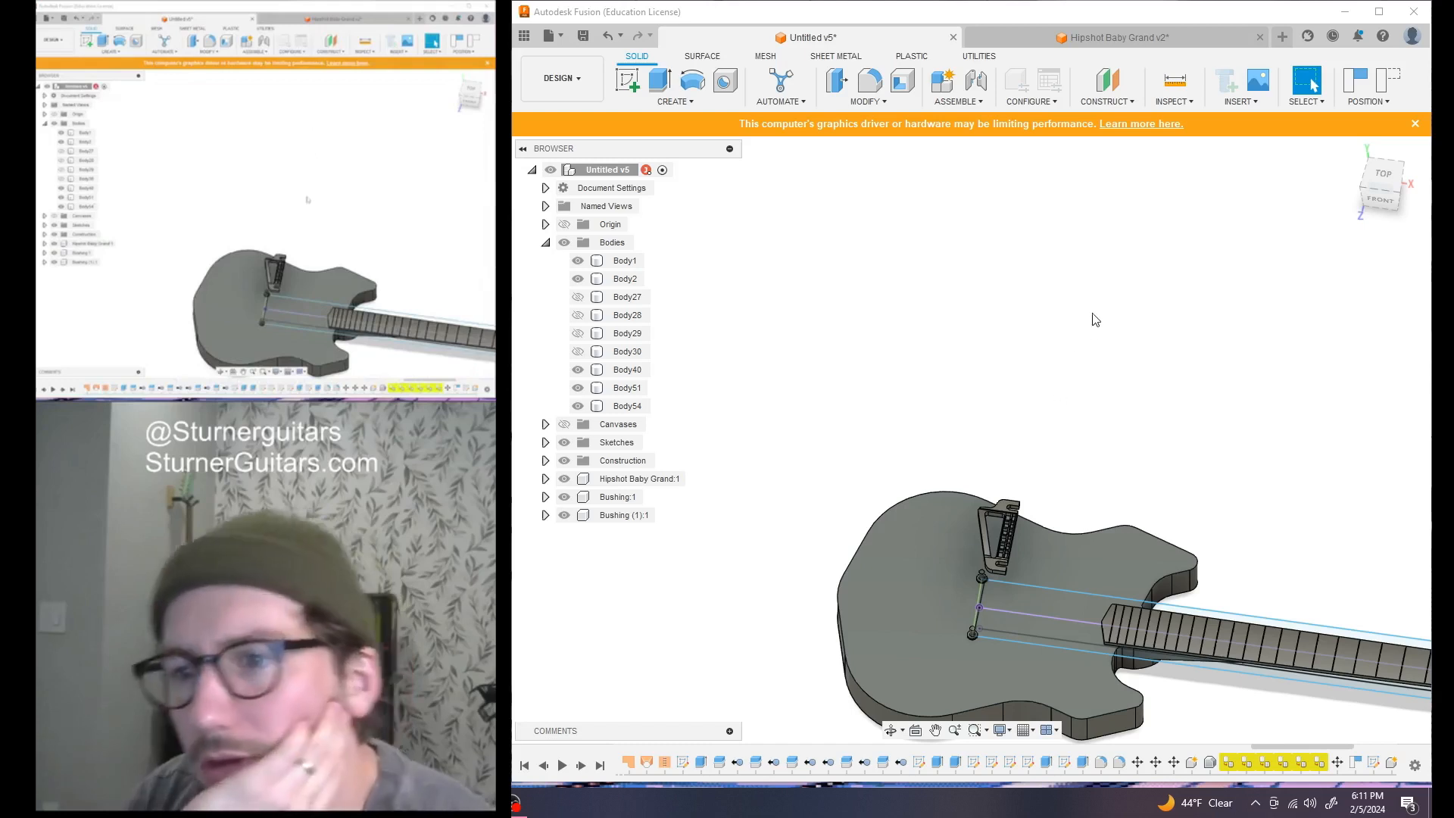
{"action": "key", "text": "m"}
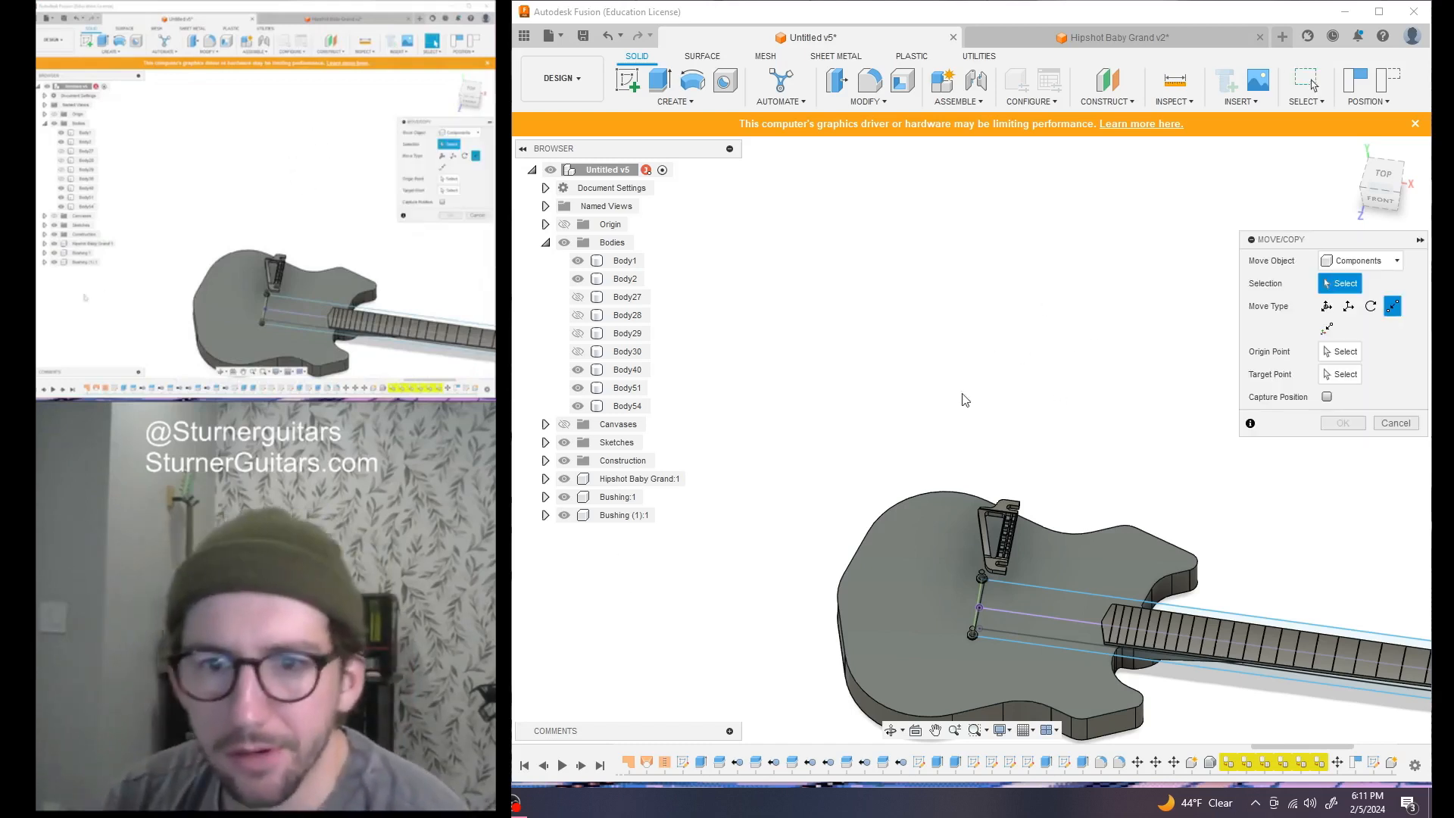
{"action": "left_click", "coordinate": [631, 479]}
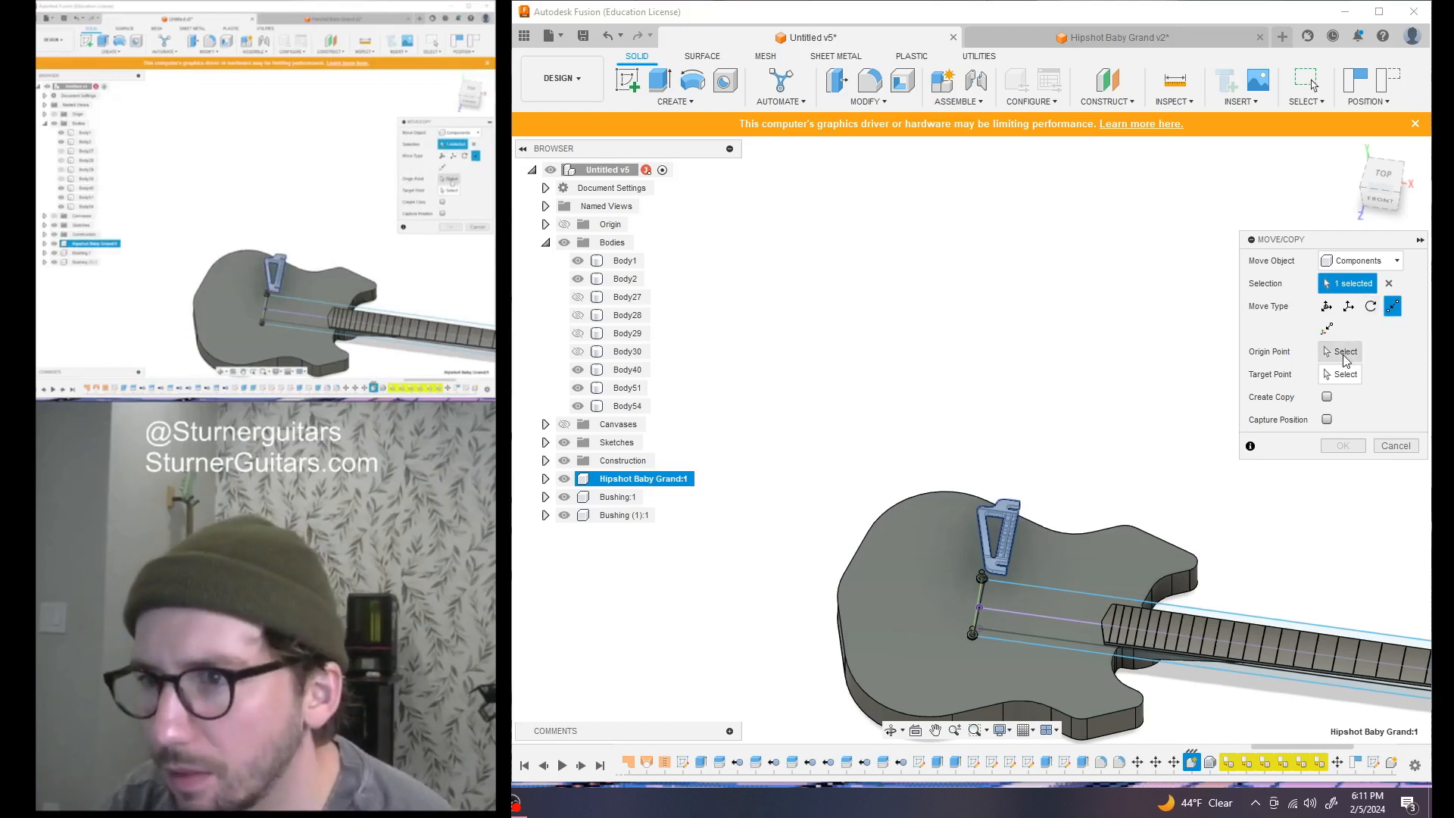
{"action": "left_click_drag", "start_coordinate": [1381, 199], "coordinate": [1279, 136]}
{"action": "scroll", "coordinate": [980, 598], "scroll_direction": "up", "scroll_amount": 6}
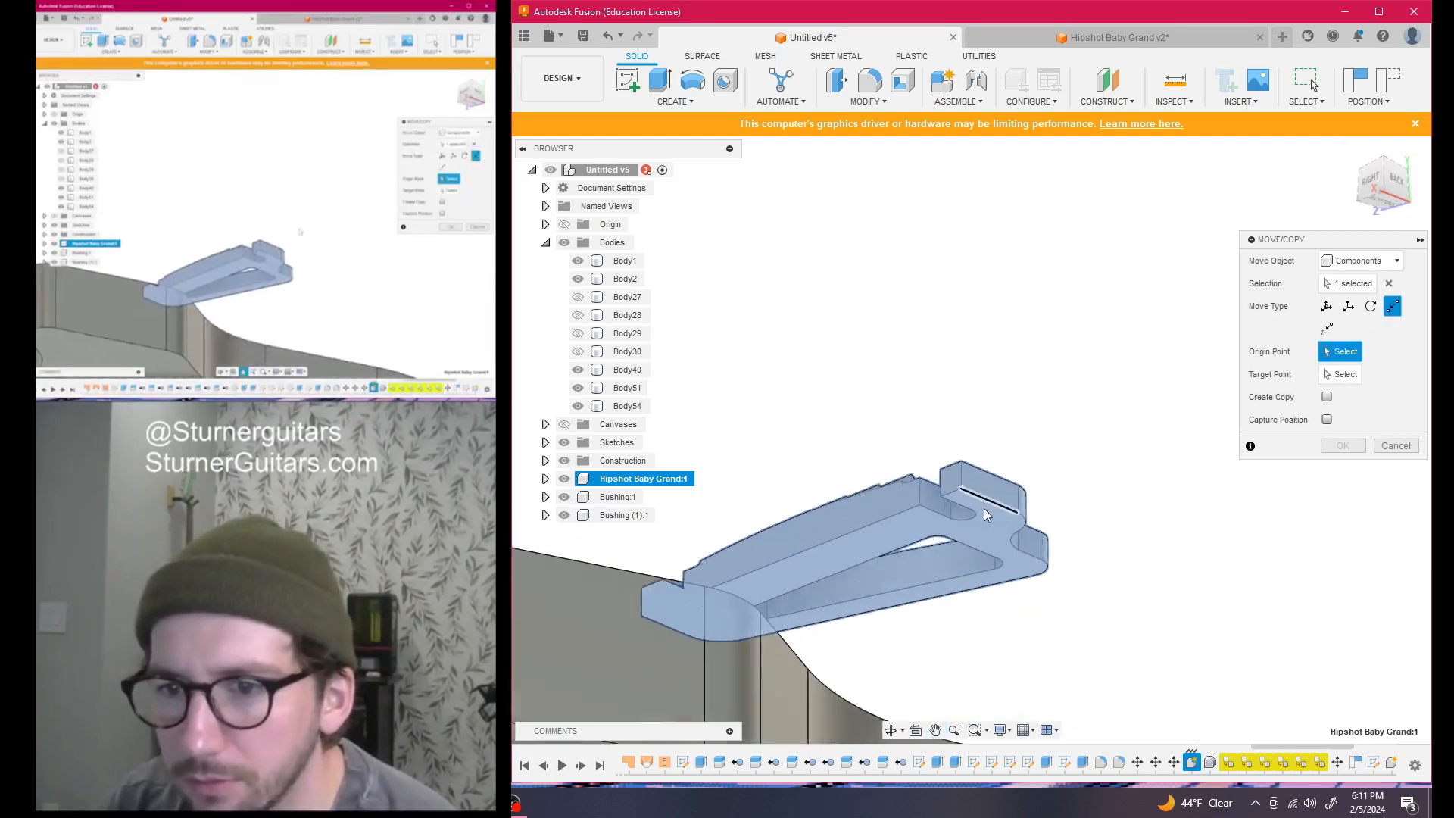
{"action": "scroll", "coordinate": [977, 513], "scroll_direction": "up", "scroll_amount": 3}
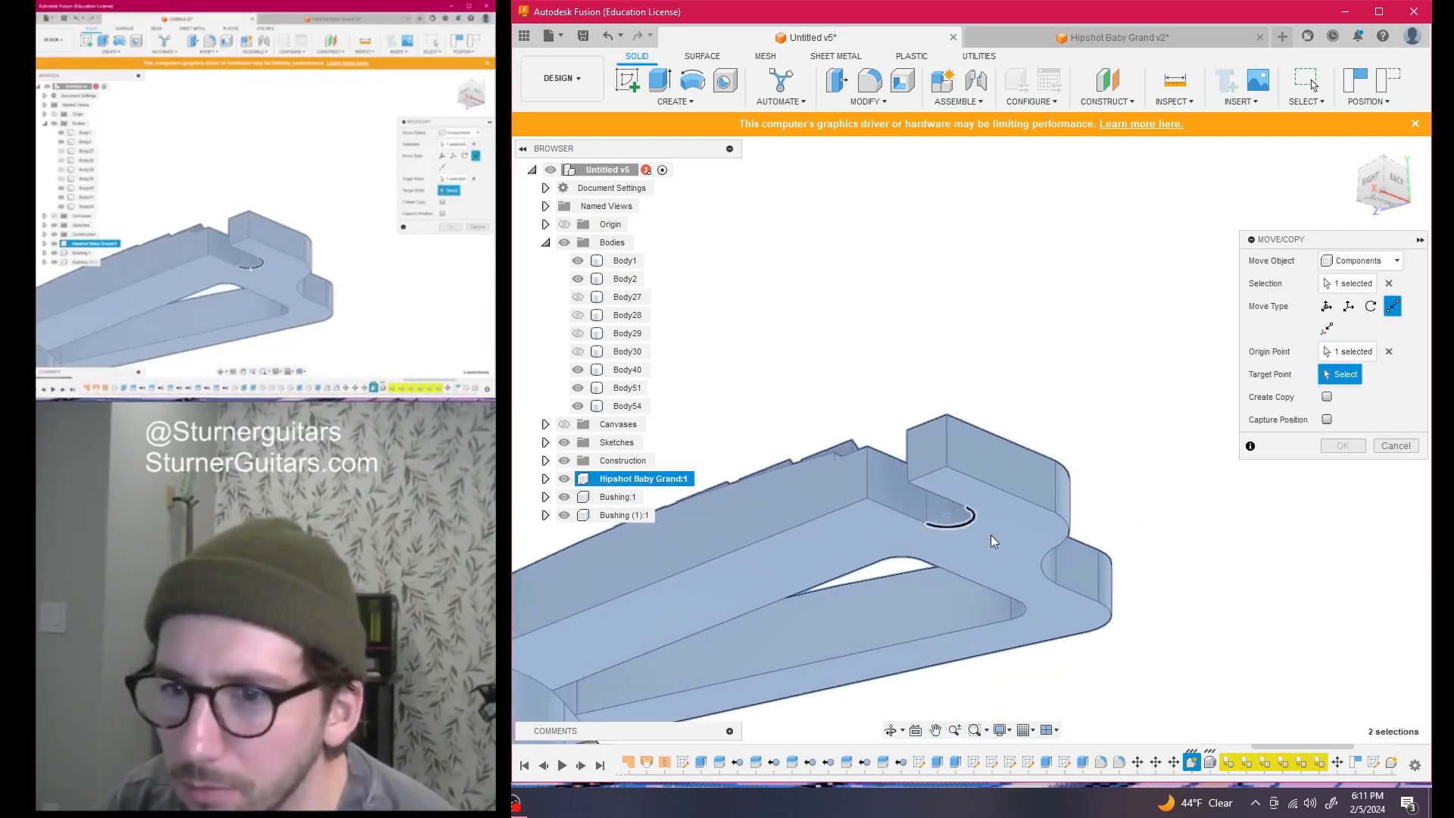
{"action": "scroll", "coordinate": [977, 536], "scroll_direction": "down", "scroll_amount": 5}
{"action": "left_click_drag", "start_coordinate": [1391, 196], "coordinate": [1364, 244]}
{"action": "scroll", "coordinate": [1123, 509], "scroll_direction": "down", "scroll_amount": 5}
{"action": "middle_click_drag", "start_coordinate": [1115, 530], "coordinate": [1095, 213]}
{"action": "scroll", "coordinate": [971, 470], "scroll_direction": "up", "scroll_amount": 6}
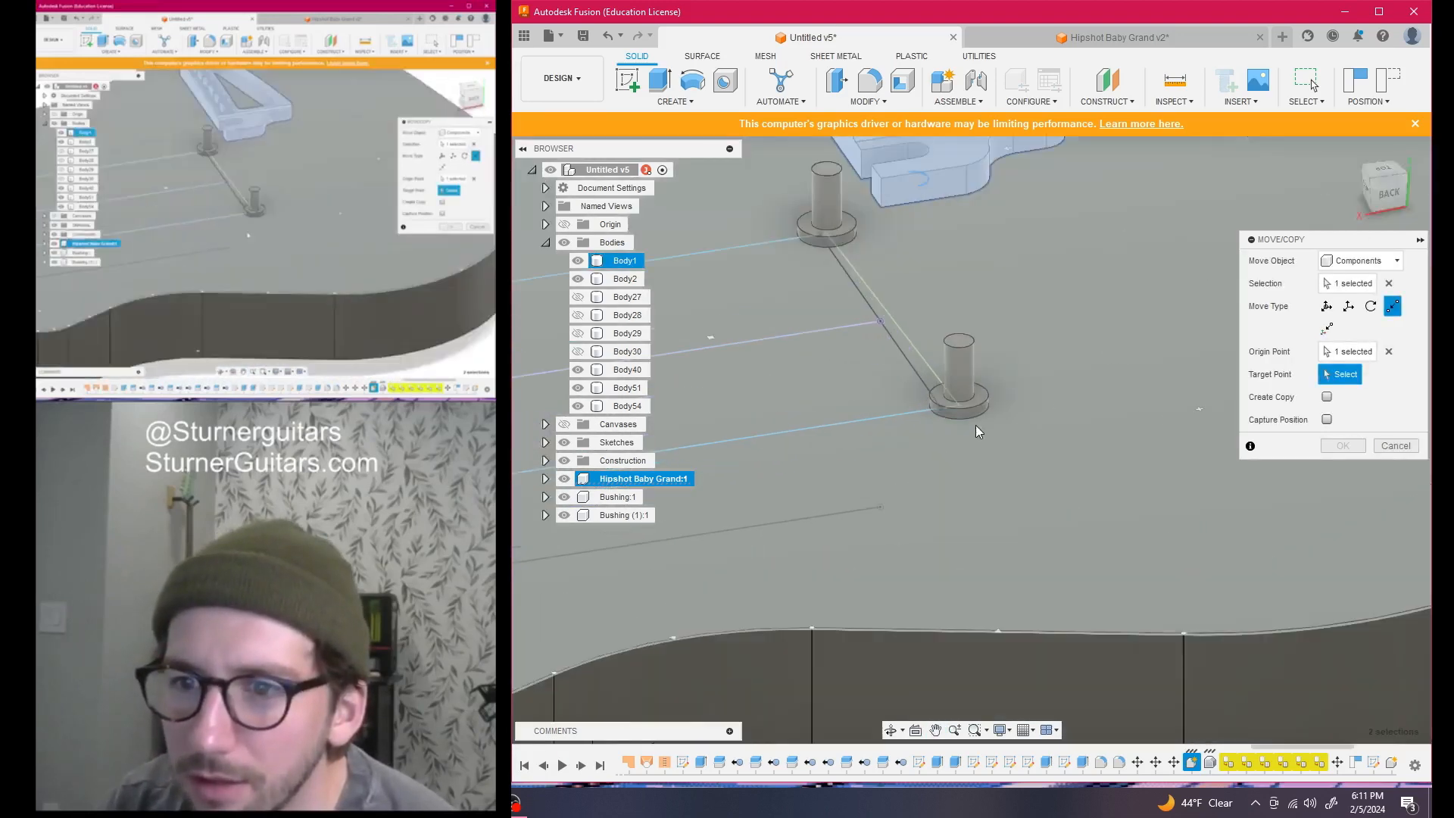
{"action": "left_click", "coordinate": [983, 388]}
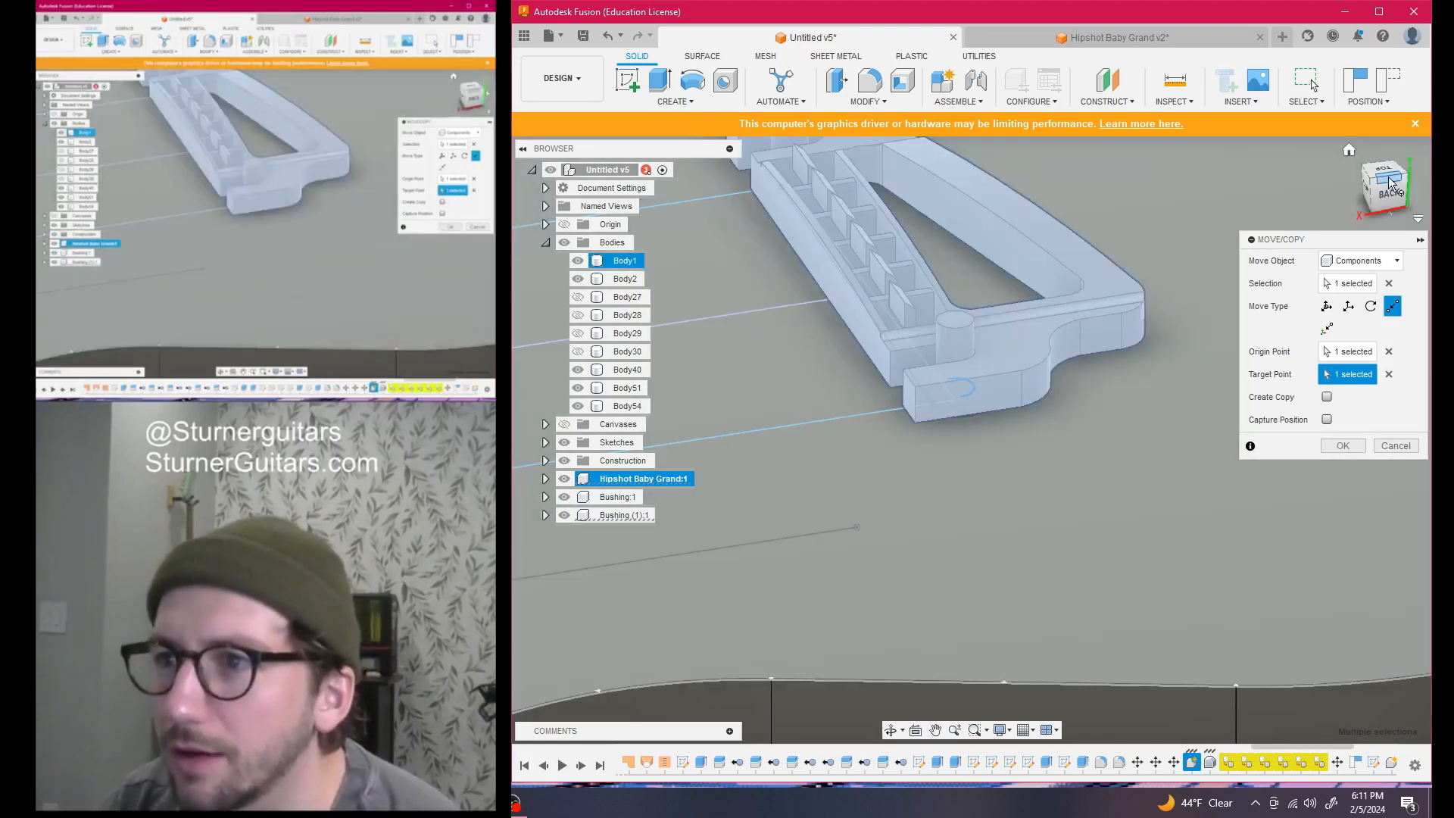
Switch the bridge's Move/Copy type to Rotate
{"action": "left_click_drag", "start_coordinate": [1389, 184], "coordinate": [1317, 229]}
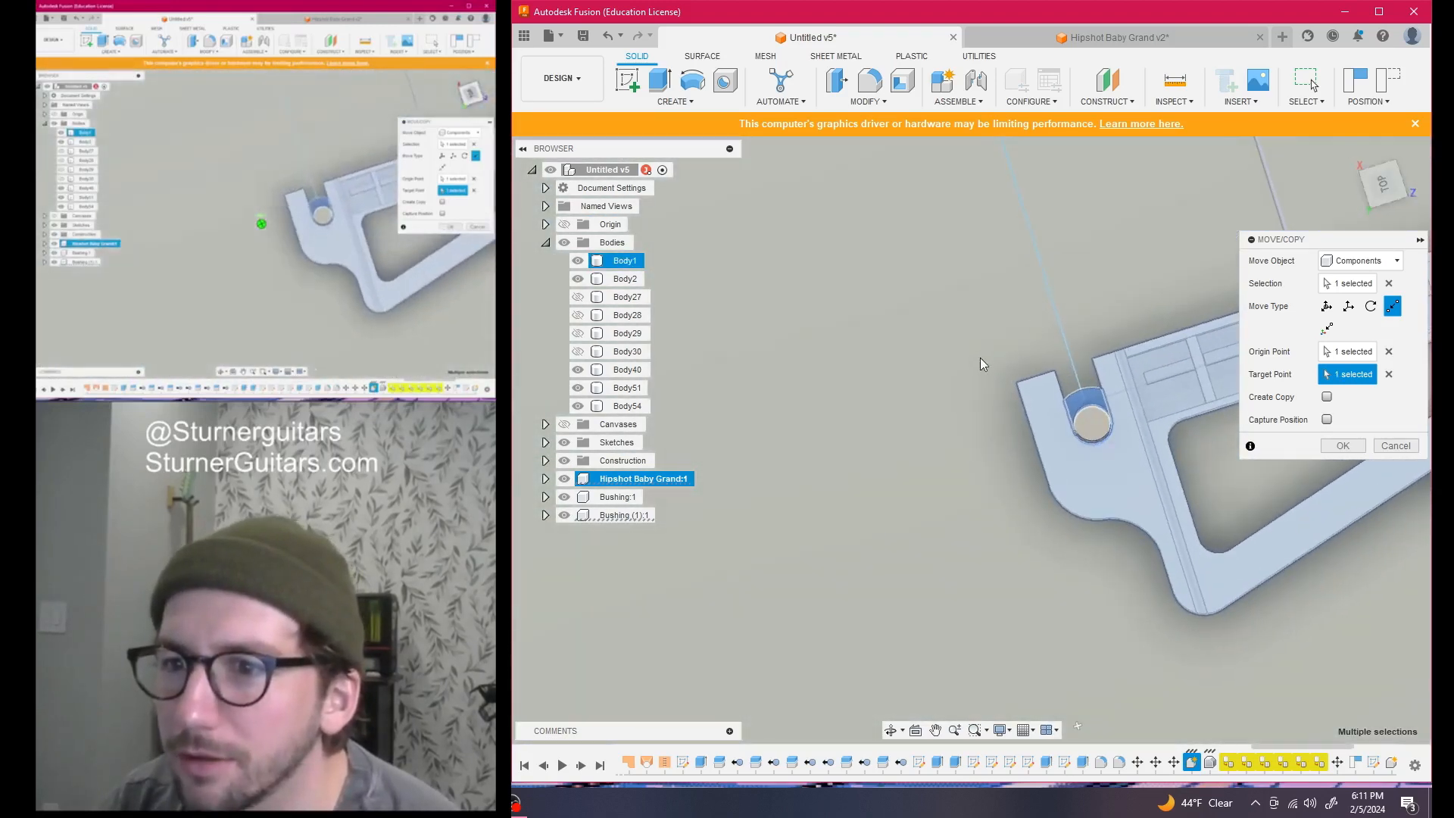
{"action": "scroll", "coordinate": [984, 379], "scroll_direction": "down", "scroll_amount": 6}
{"action": "scroll", "coordinate": [984, 382], "scroll_direction": "up", "scroll_amount": 6}
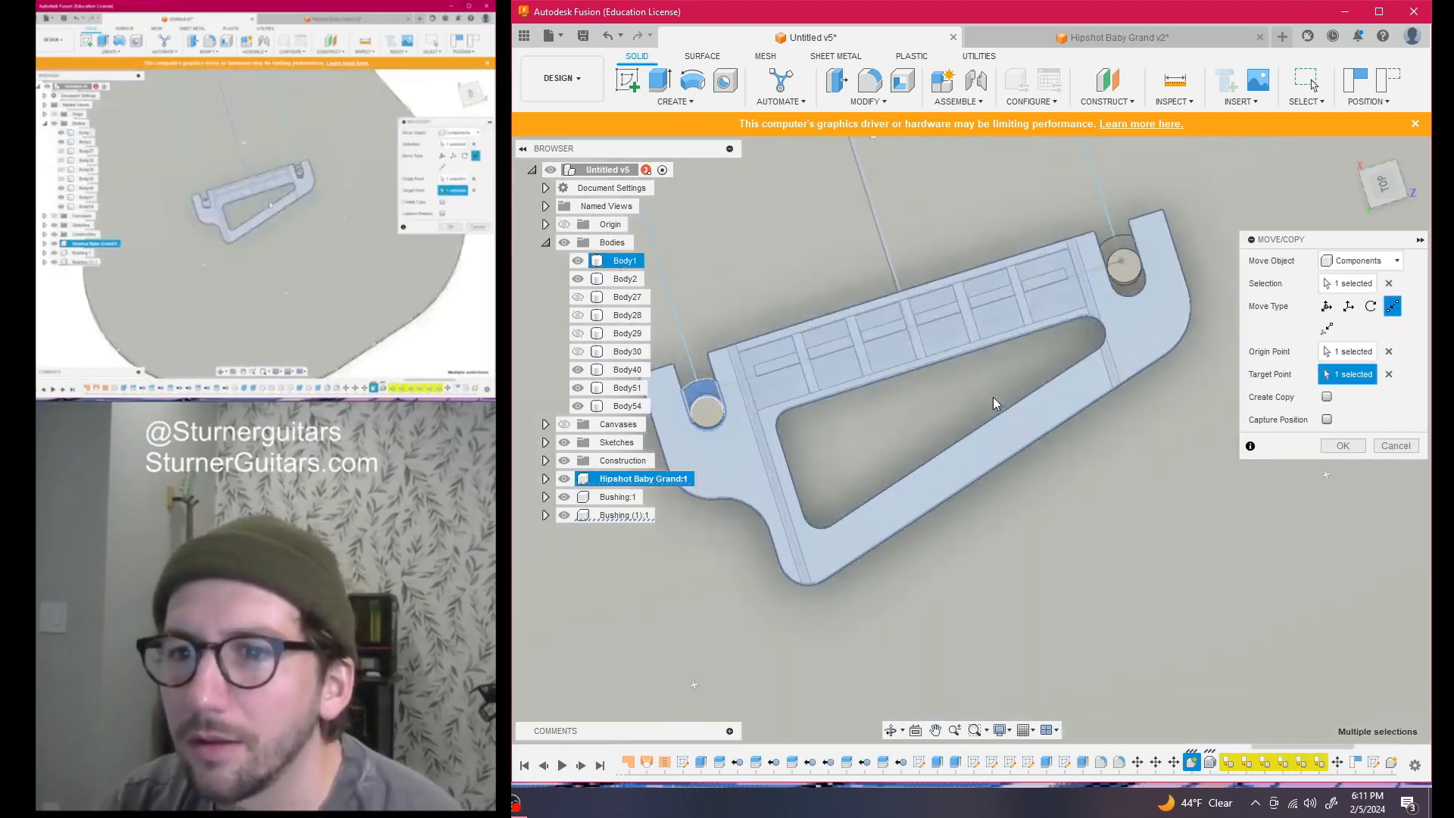
{"action": "scroll", "coordinate": [1007, 380], "scroll_direction": "down", "scroll_amount": 2}
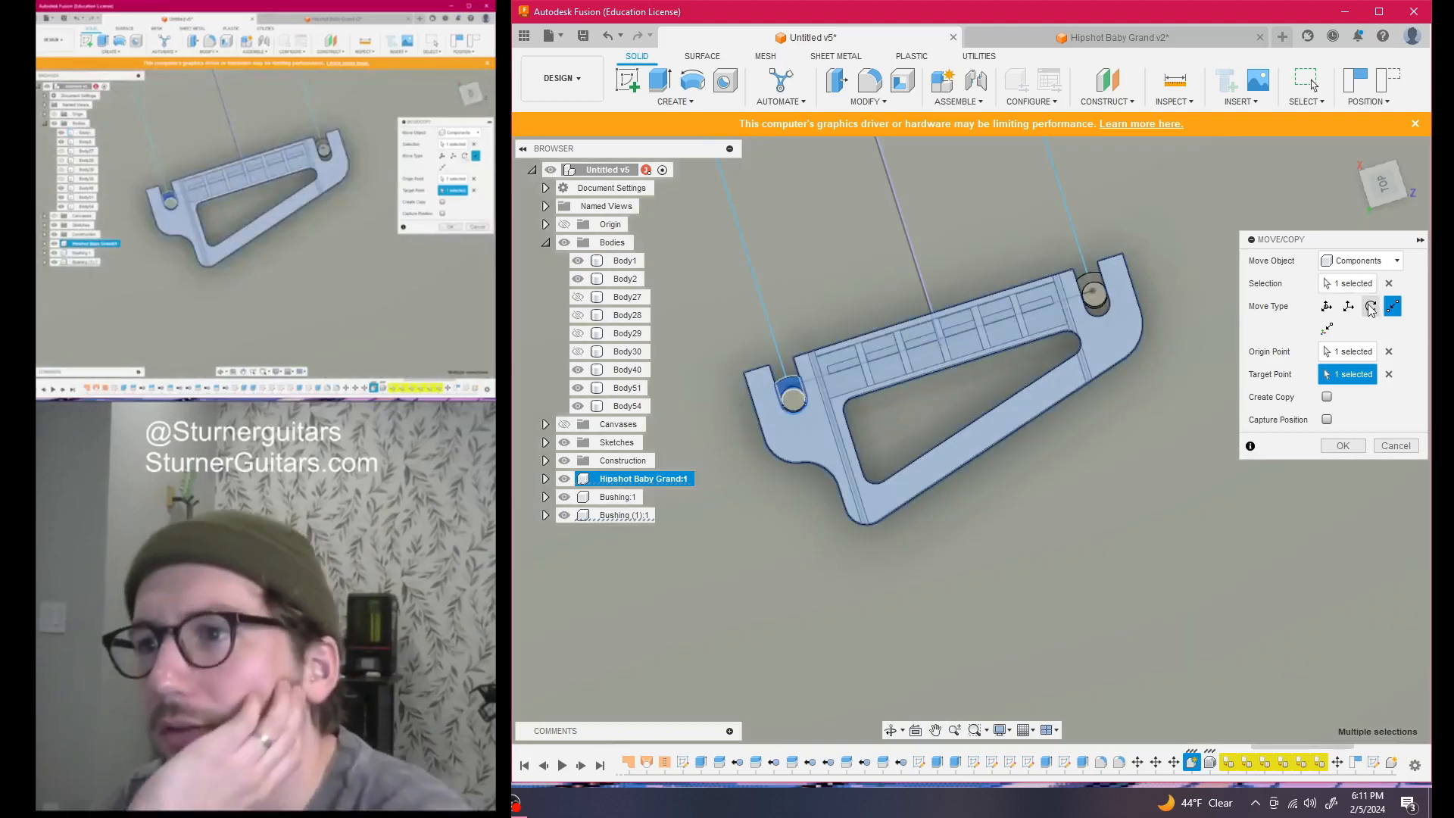
{"action": "left_click", "coordinate": [1370, 308]}
{"action": "left_click_drag", "start_coordinate": [1385, 182], "coordinate": [1437, 139]}
{"action": "scroll", "coordinate": [768, 590], "scroll_direction": "up", "scroll_amount": 3}
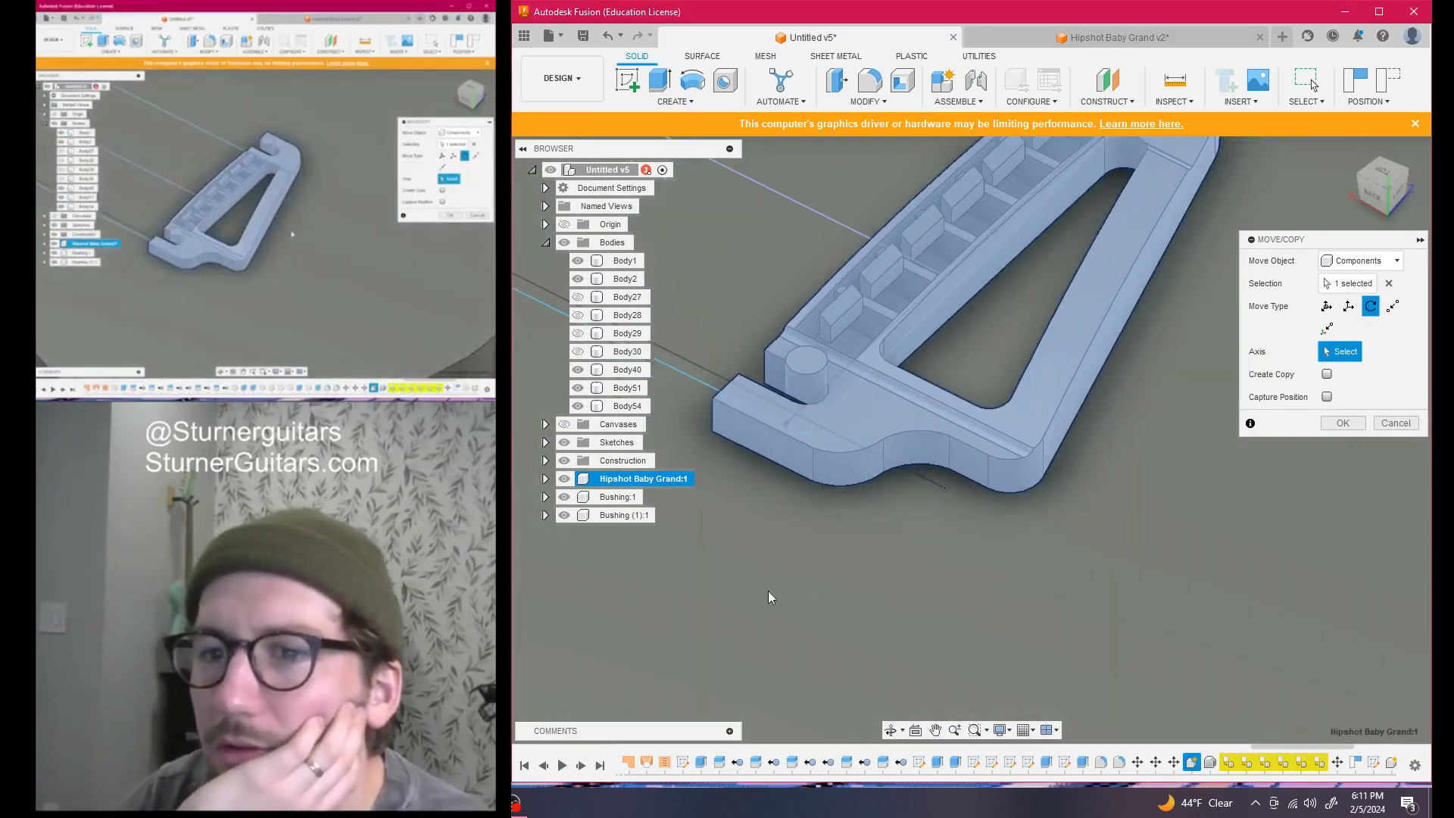
Pick the rotation axis for the bridge and view the body from the top
{"action": "left_click", "coordinate": [814, 384]}
{"action": "scroll", "coordinate": [851, 503], "scroll_direction": "down", "scroll_amount": 5}
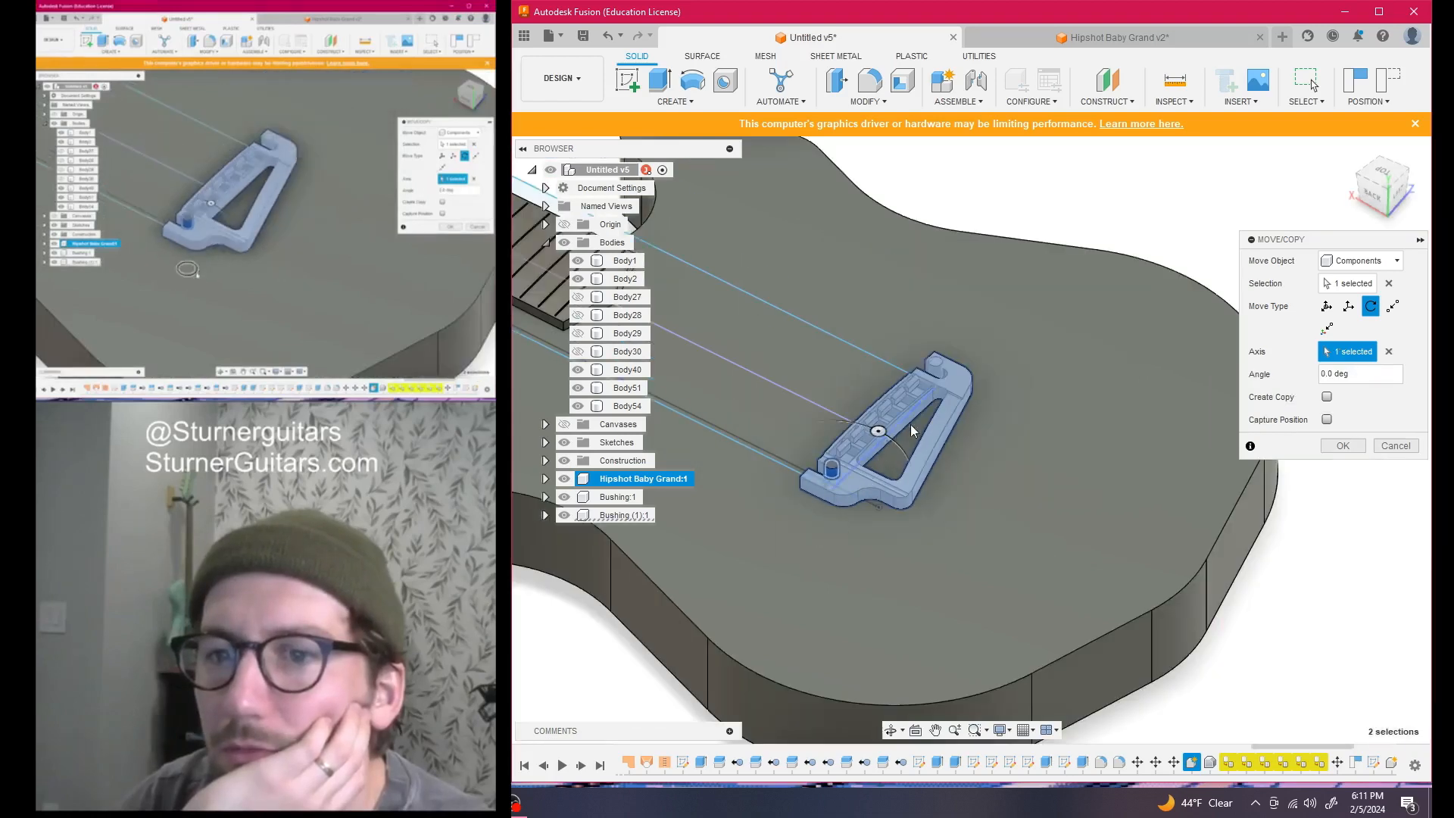
{"action": "left_click", "coordinate": [1382, 173]}
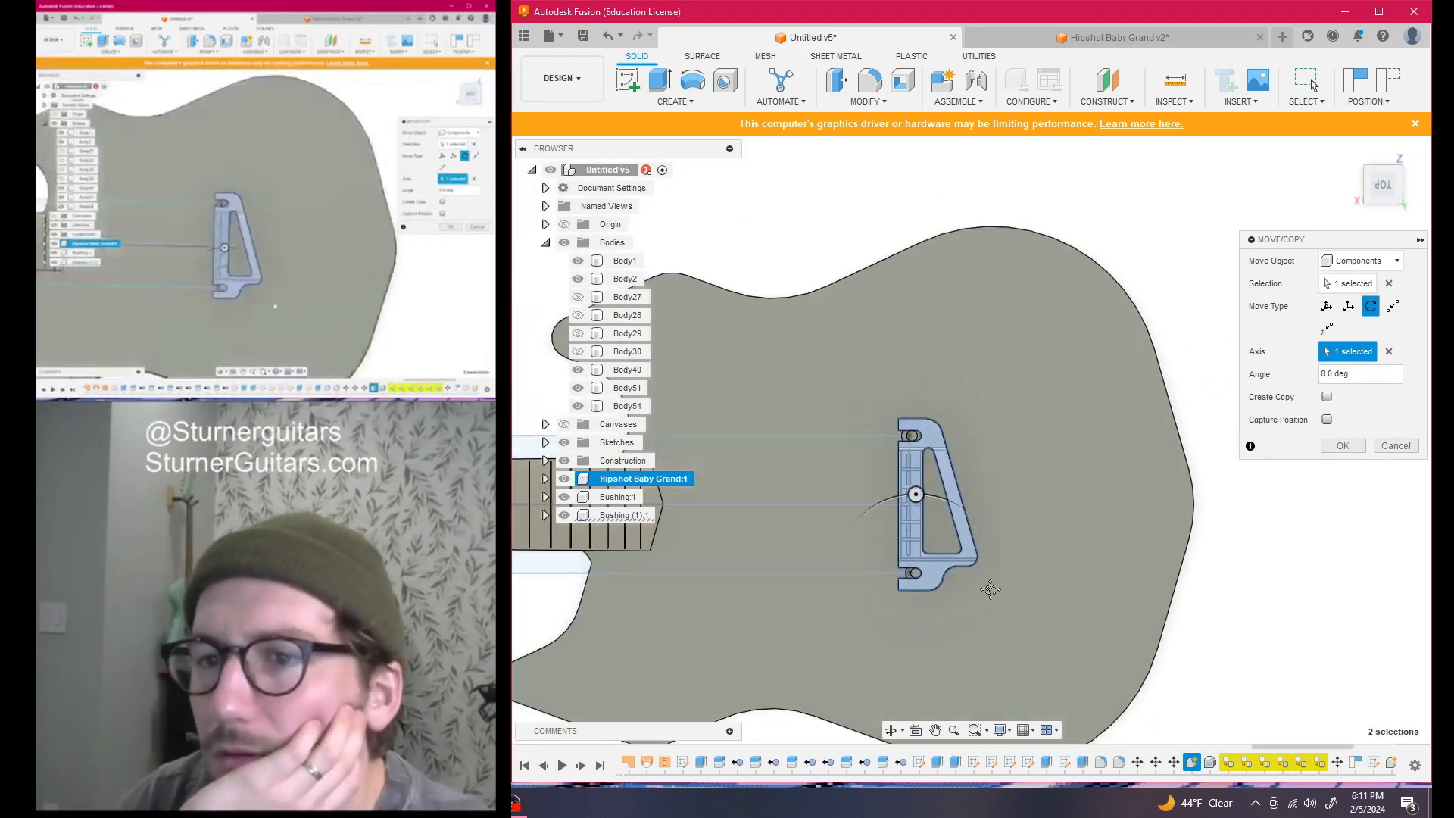
{"action": "scroll", "coordinate": [1088, 493], "scroll_direction": "up", "scroll_amount": 6}
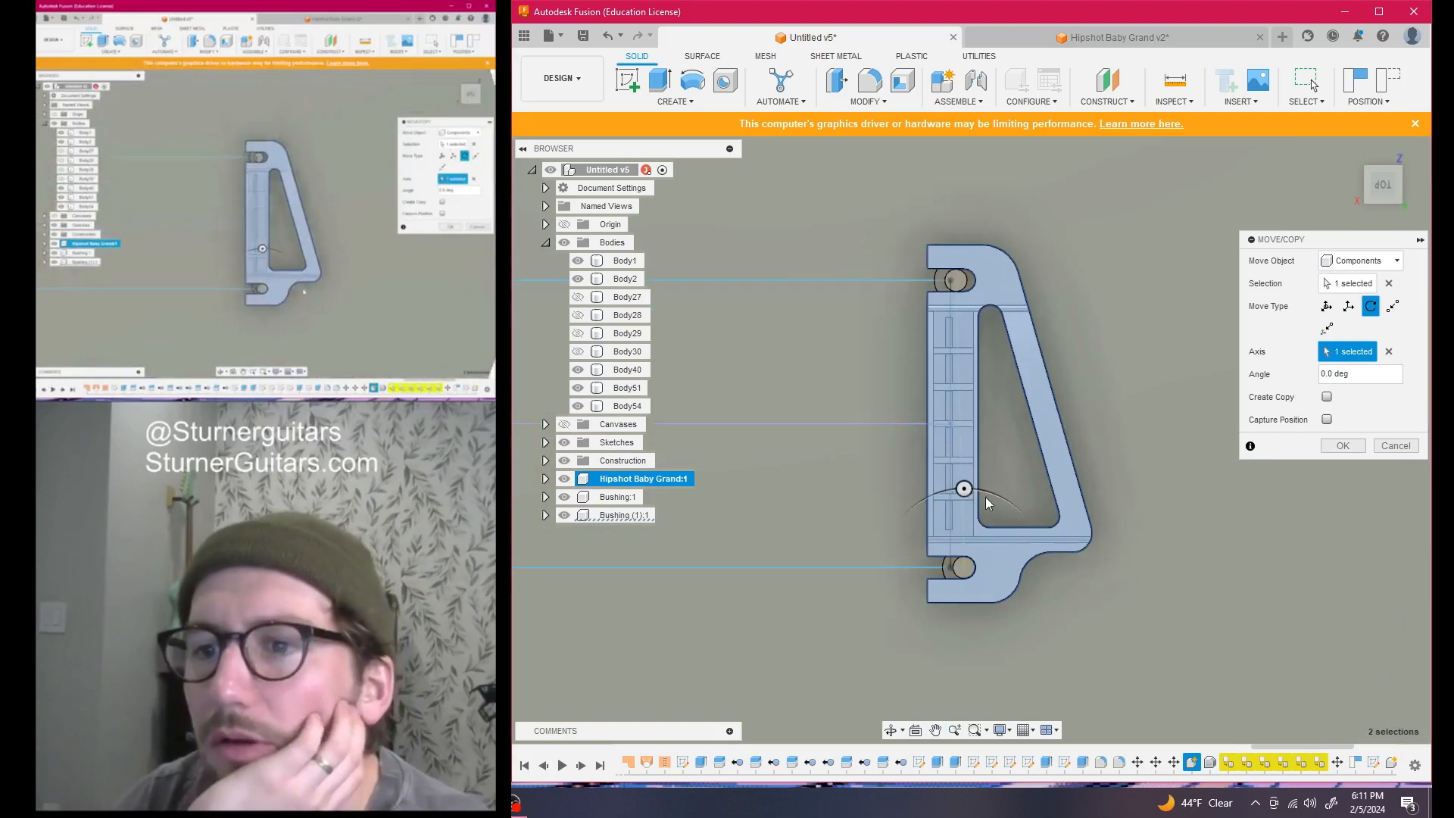
{"action": "scroll", "coordinate": [984, 493], "scroll_direction": "up", "scroll_amount": 2}
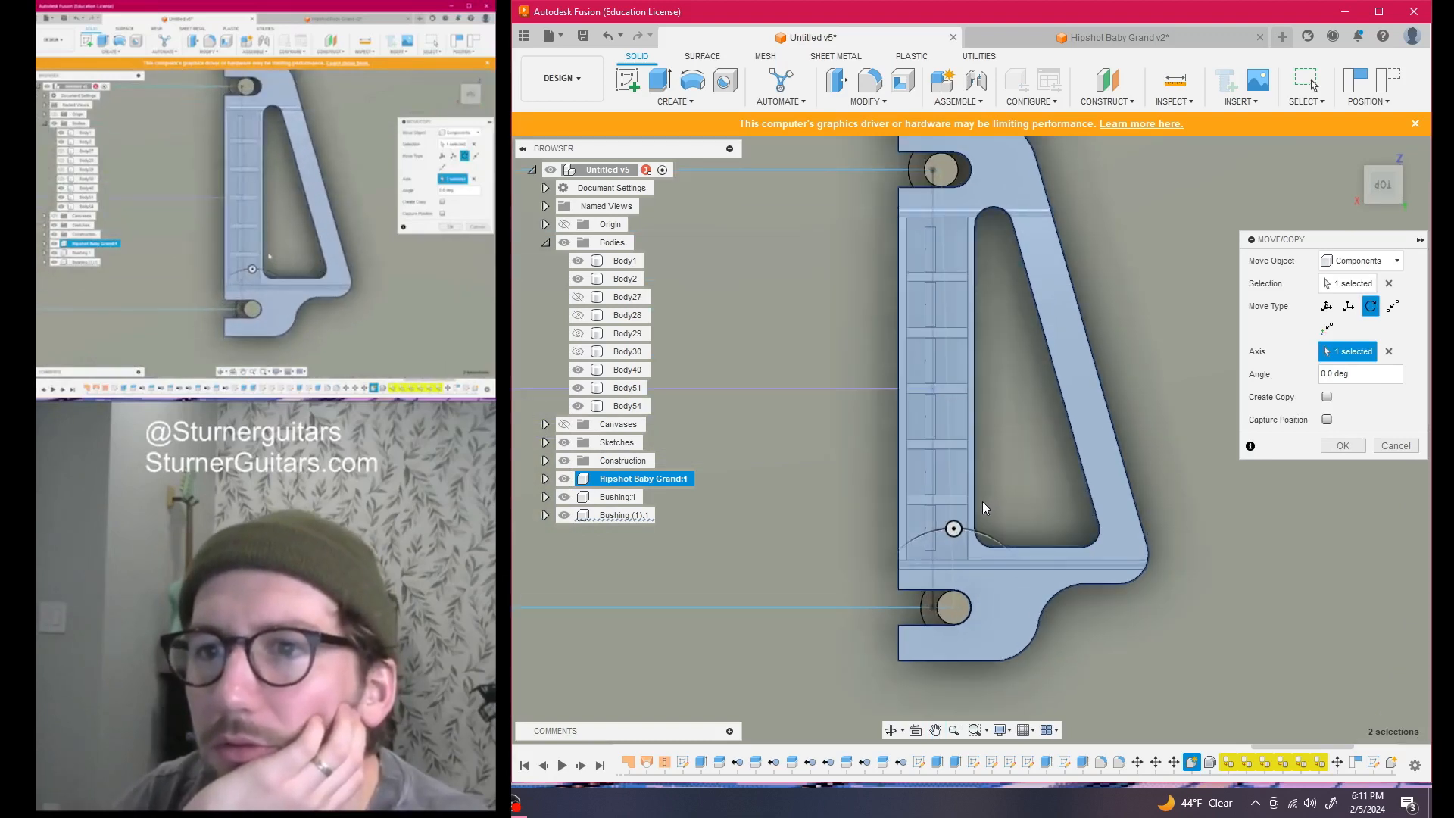
{"action": "left_click", "coordinate": [954, 528]}
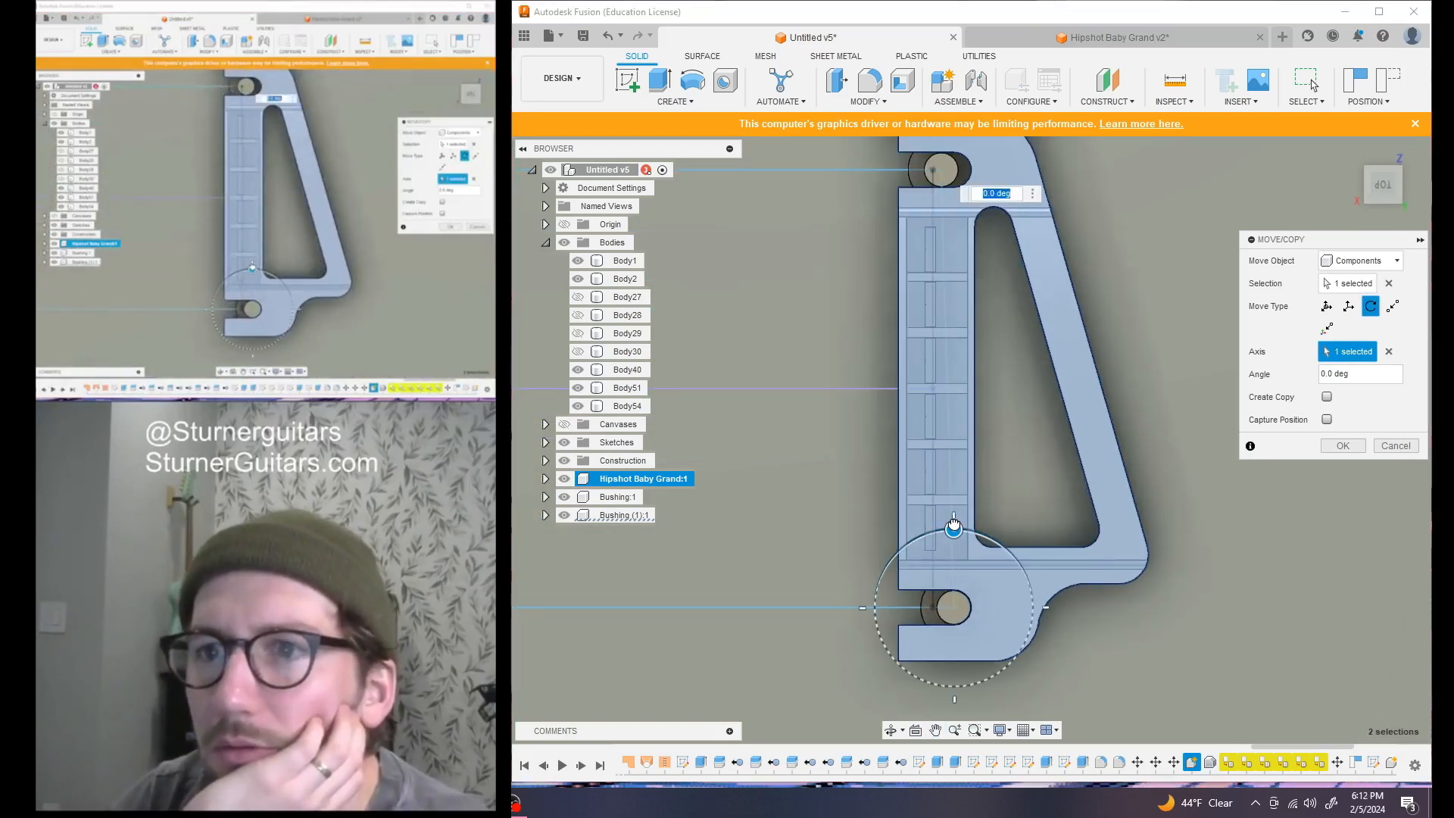
{"action": "left_click_drag", "start_coordinate": [952, 524], "coordinate": [955, 523]}
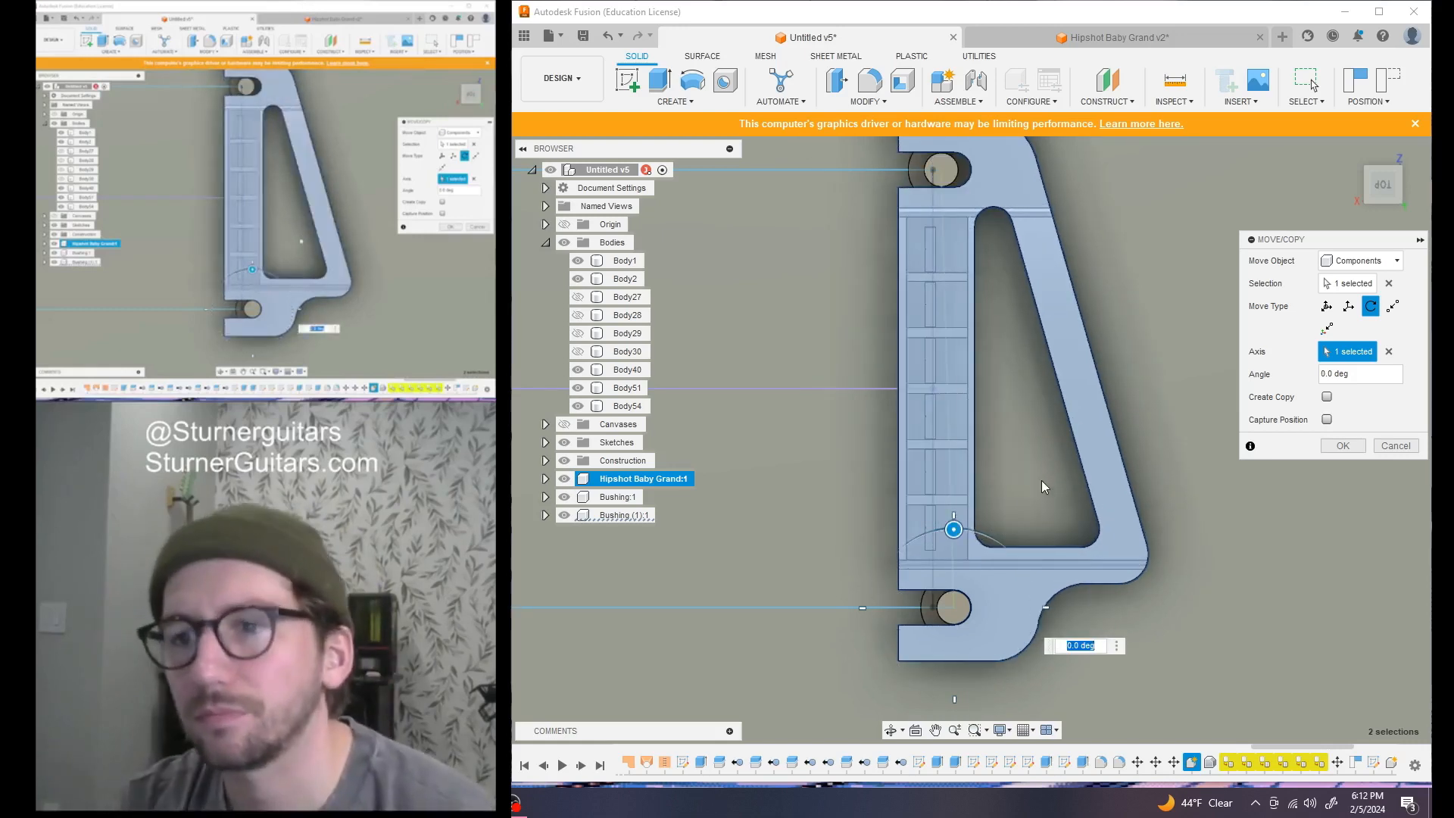
{"action": "scroll", "coordinate": [1042, 484], "scroll_direction": "up", "scroll_amount": 1}
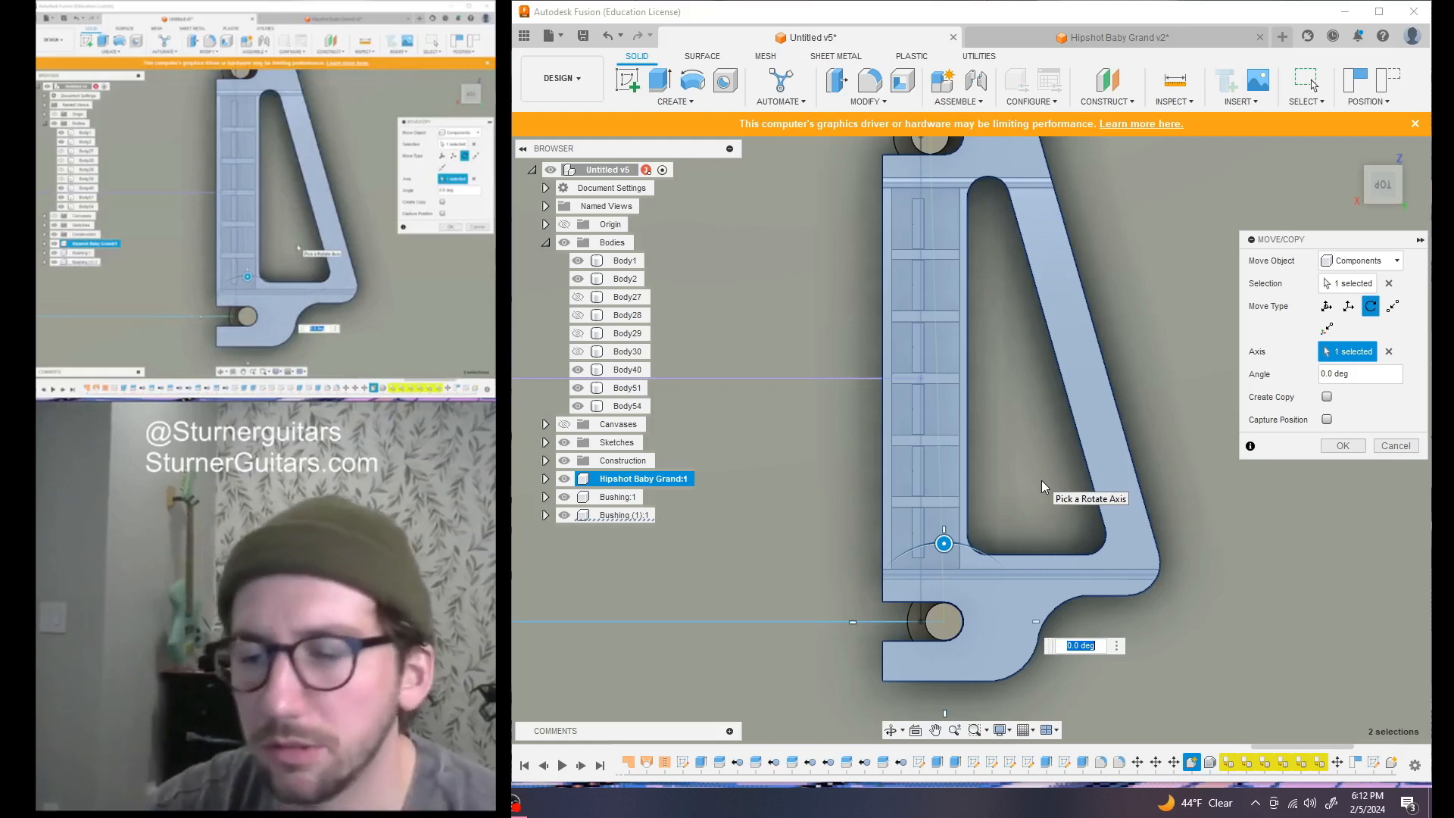
Enter a 1.7 deg rotation angle and apply it to the bridge
{"action": "key", "text": "Right"}
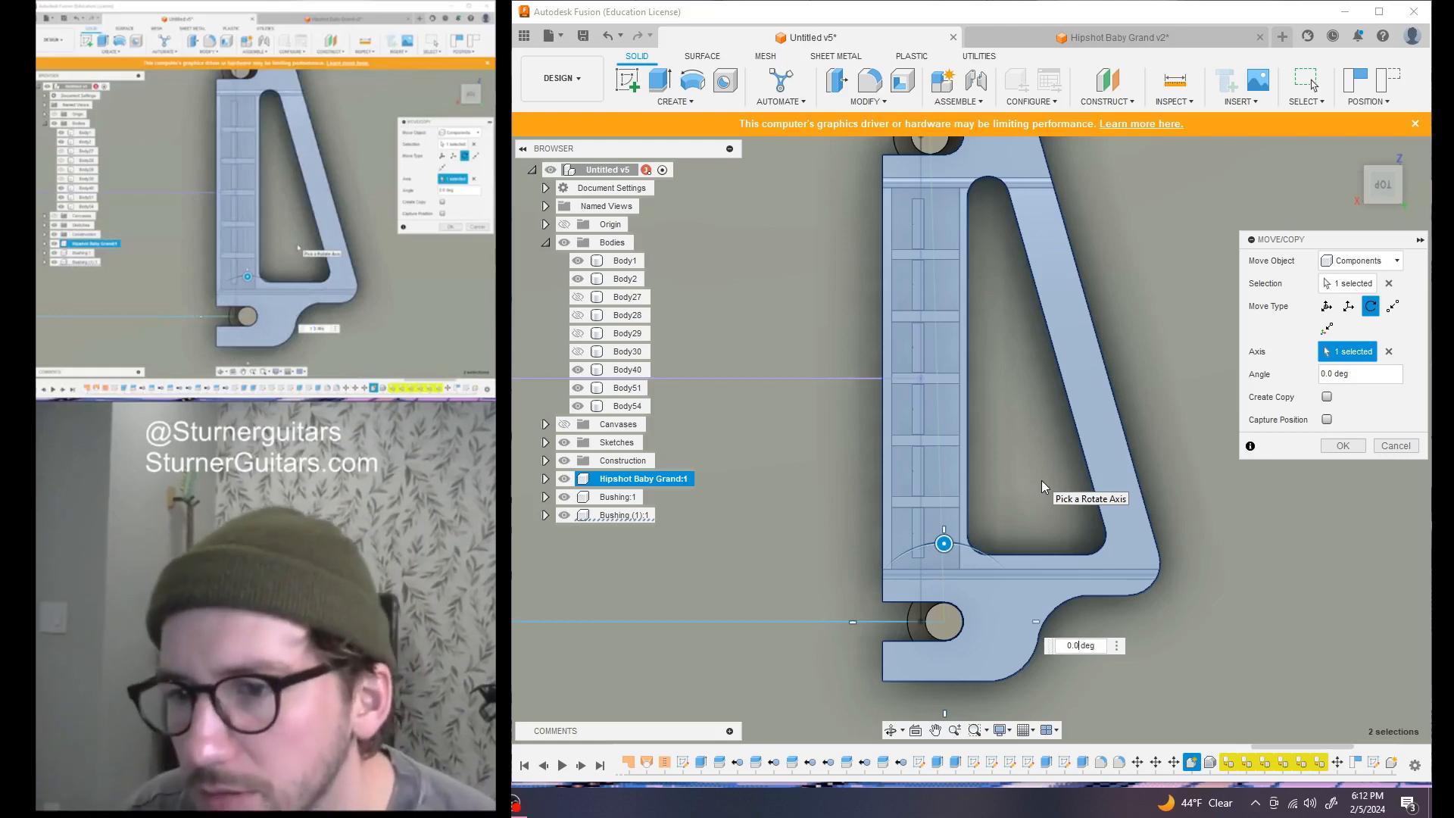
{"action": "key", "text": "BackSpace"}
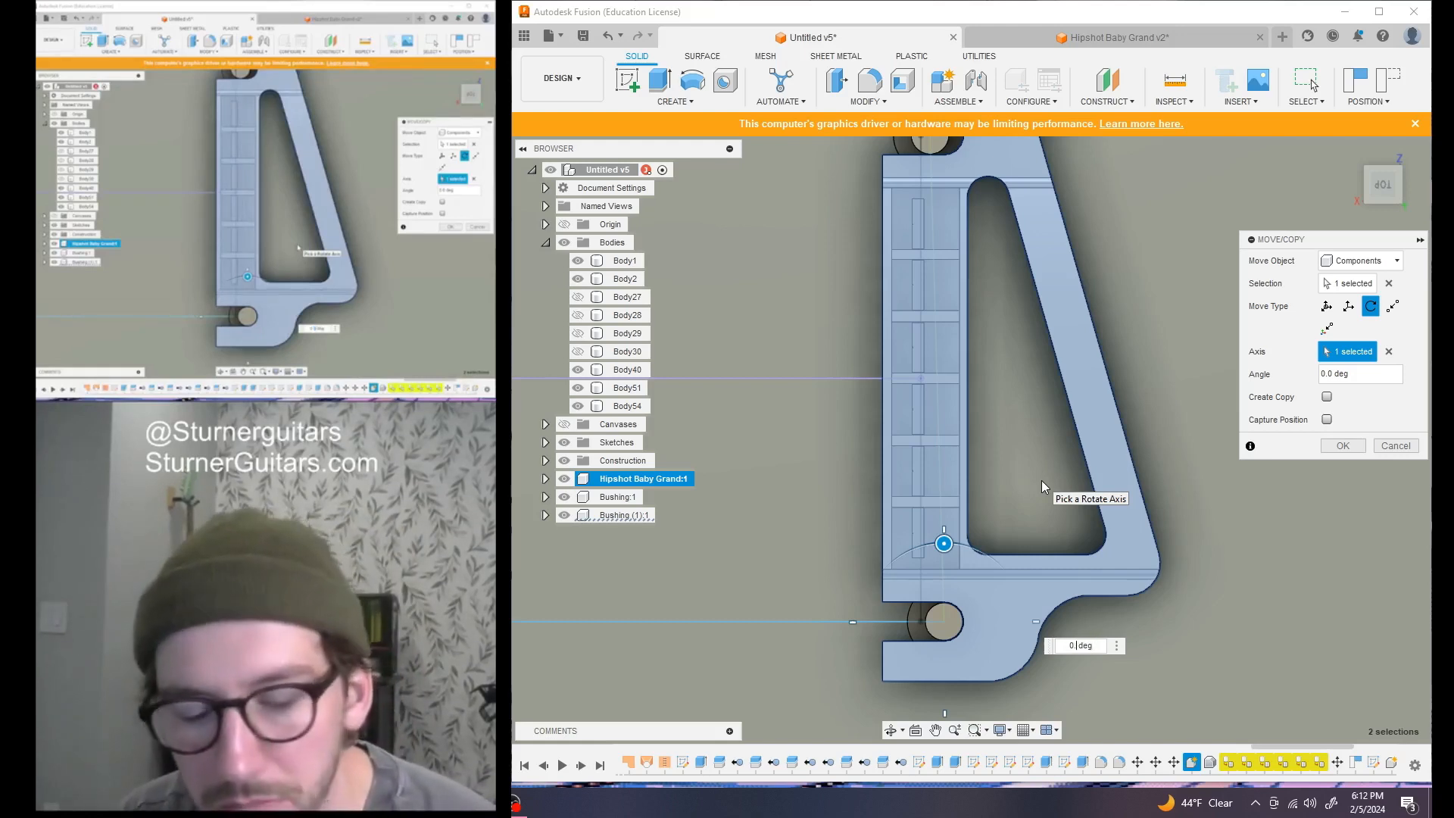
{"action": "type", "text": "2"}
{"action": "key", "text": "BackSpace"}
{"action": "key", "text": "BackSpace"}
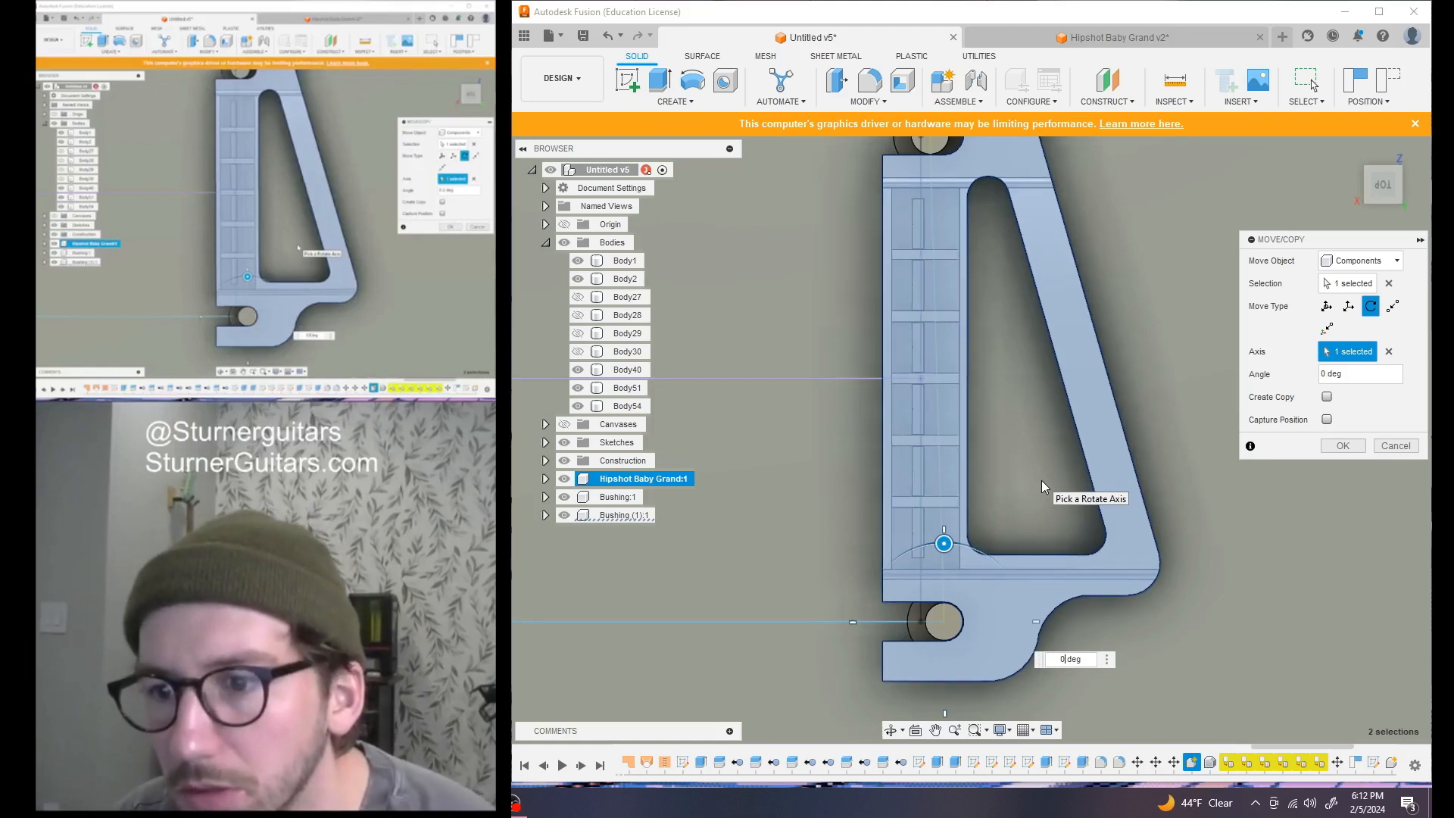
{"action": "key", "text": "BackSpace"}
{"action": "type", "text": "1"}
{"action": "key", "text": "BackSpace"}
{"action": "type", "text": "2"}
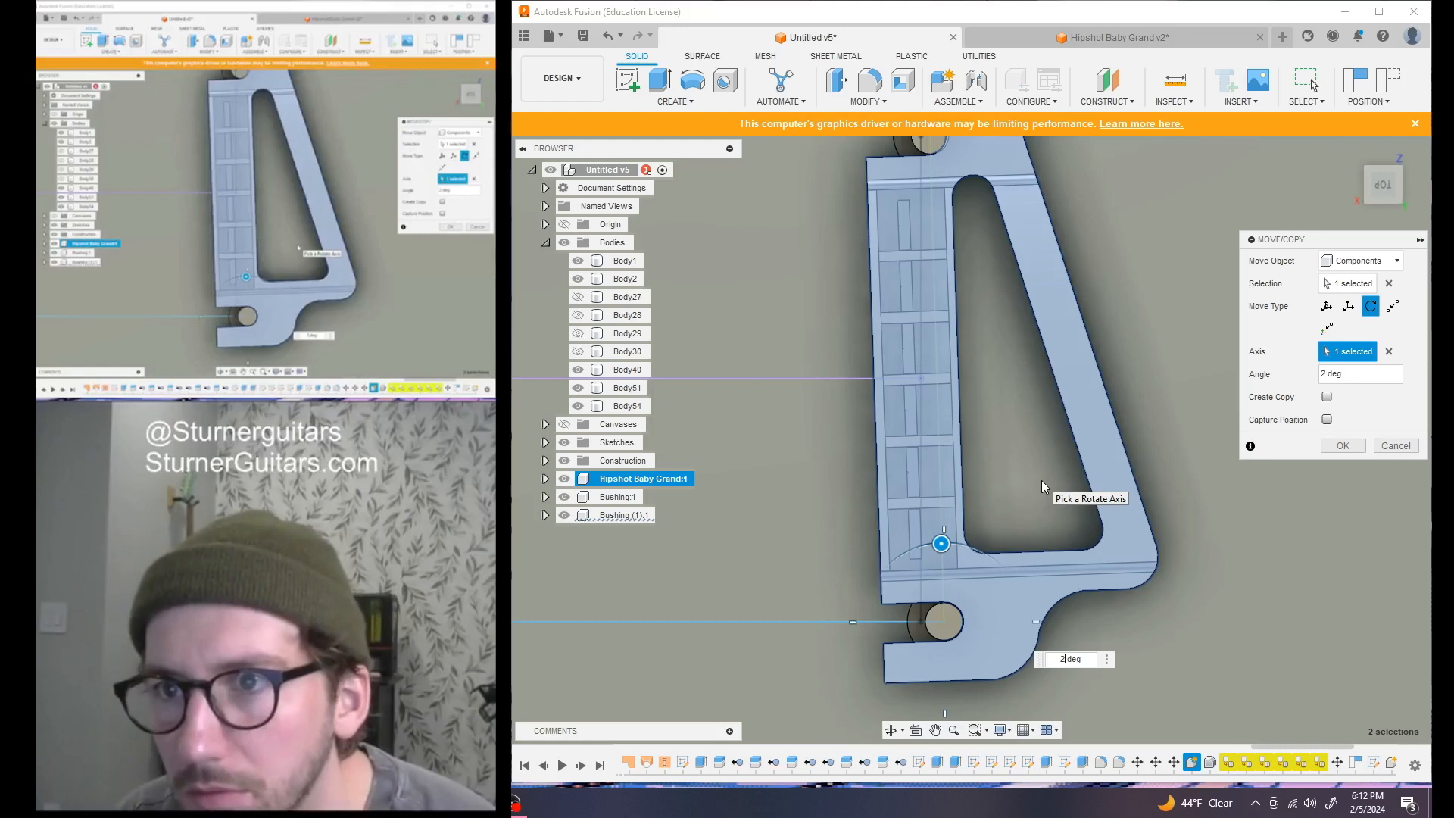
{"action": "key", "text": "BackSpace"}
{"action": "type", "text": "1.8"}
{"action": "key", "text": "BackSpace"}
{"action": "type", "text": "7"}
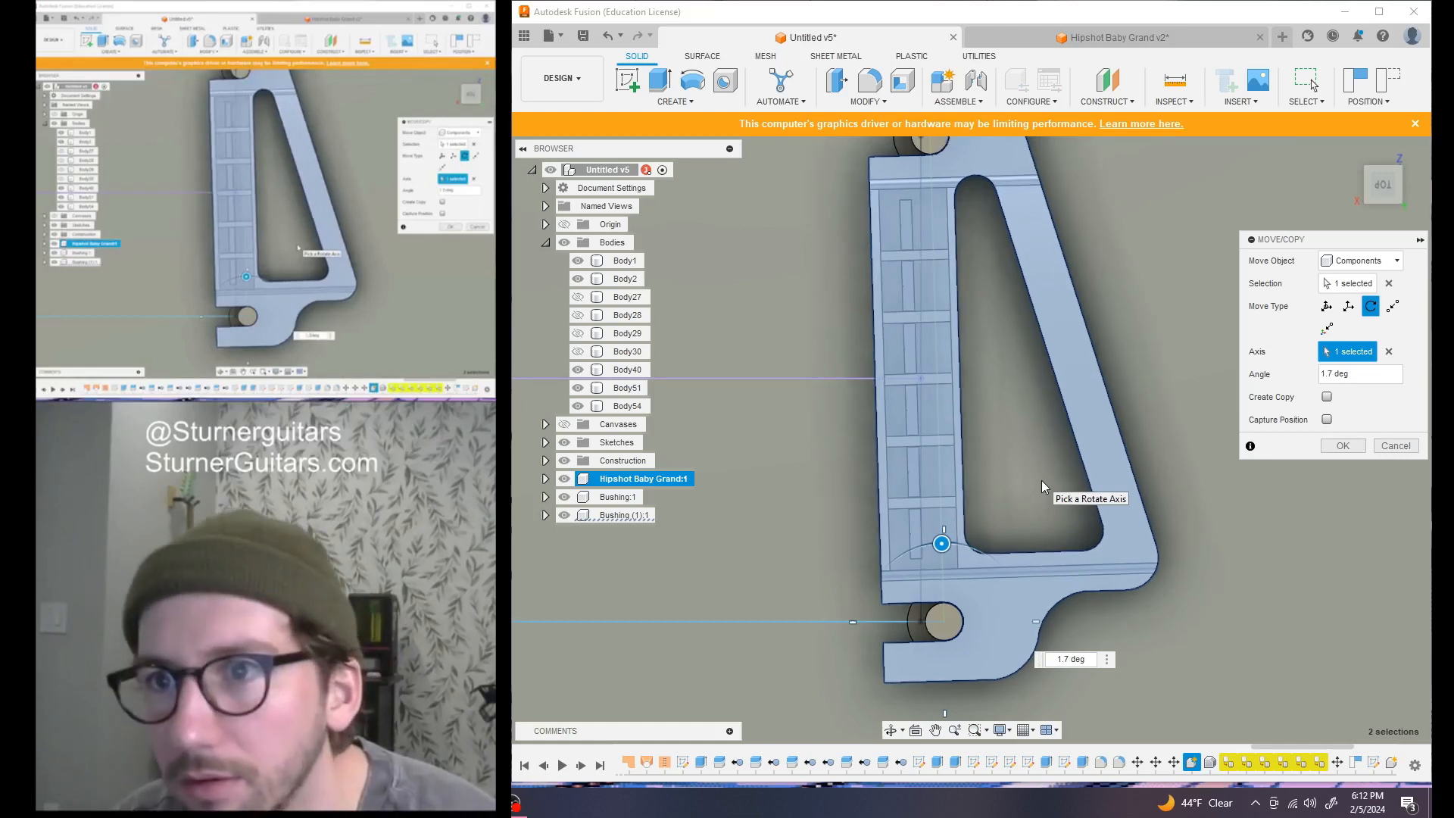
{"action": "key", "text": "Return"}
{"action": "scroll", "coordinate": [889, 383], "scroll_direction": "down", "scroll_amount": 5}
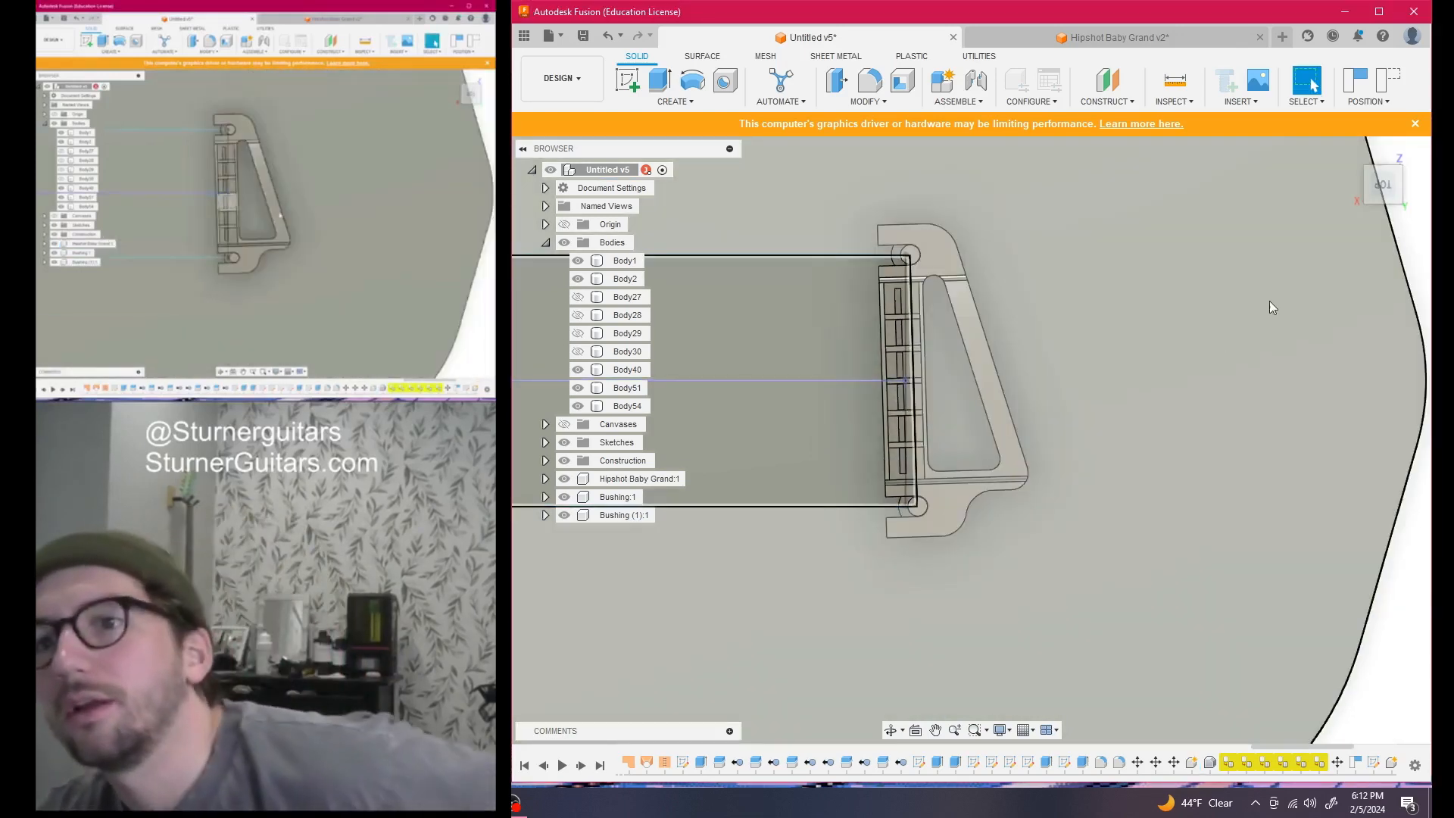
{"action": "scroll", "coordinate": [901, 382], "scroll_direction": "up", "scroll_amount": 5}
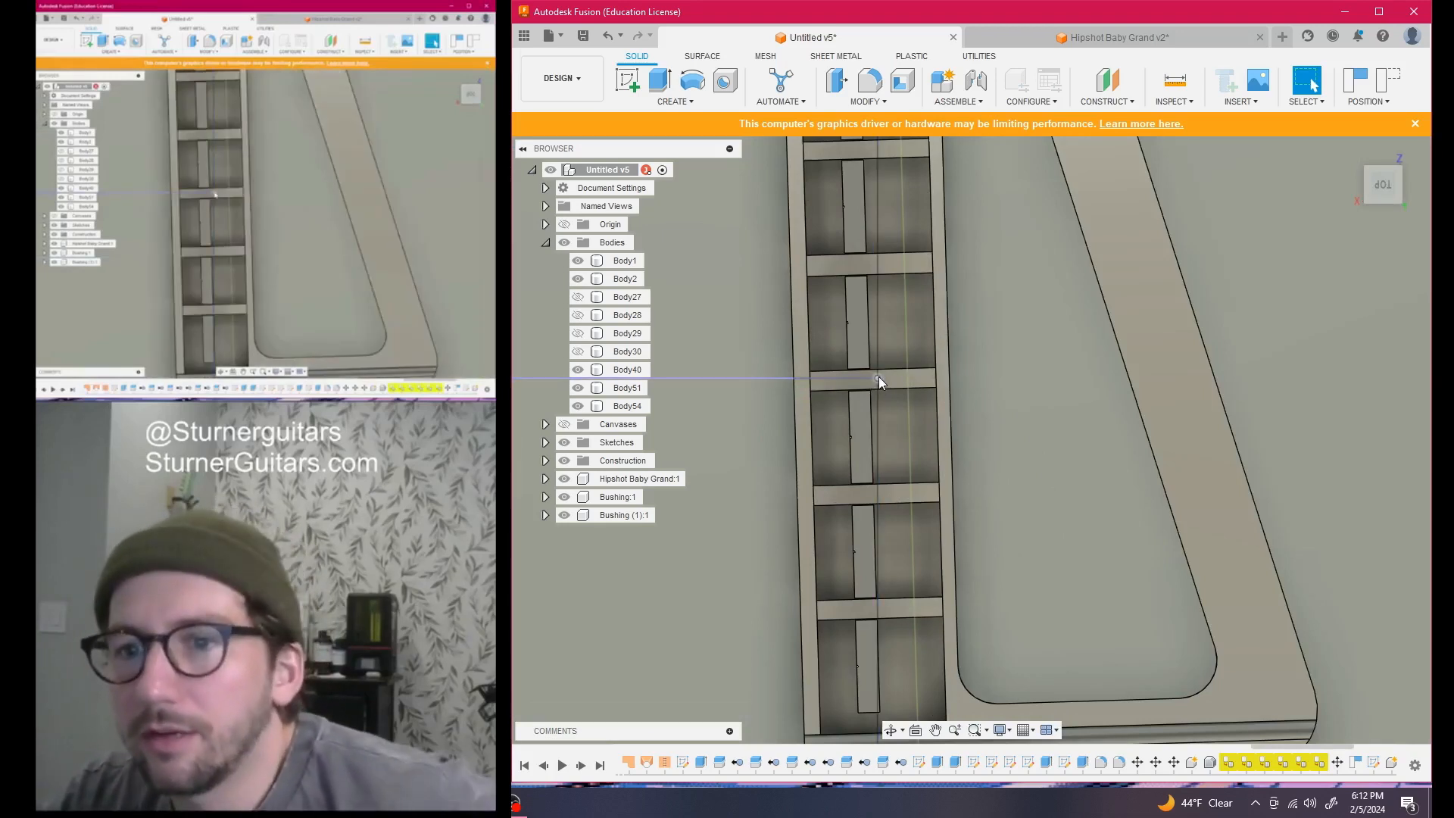
{"action": "scroll", "coordinate": [878, 376], "scroll_direction": "down", "scroll_amount": 5}
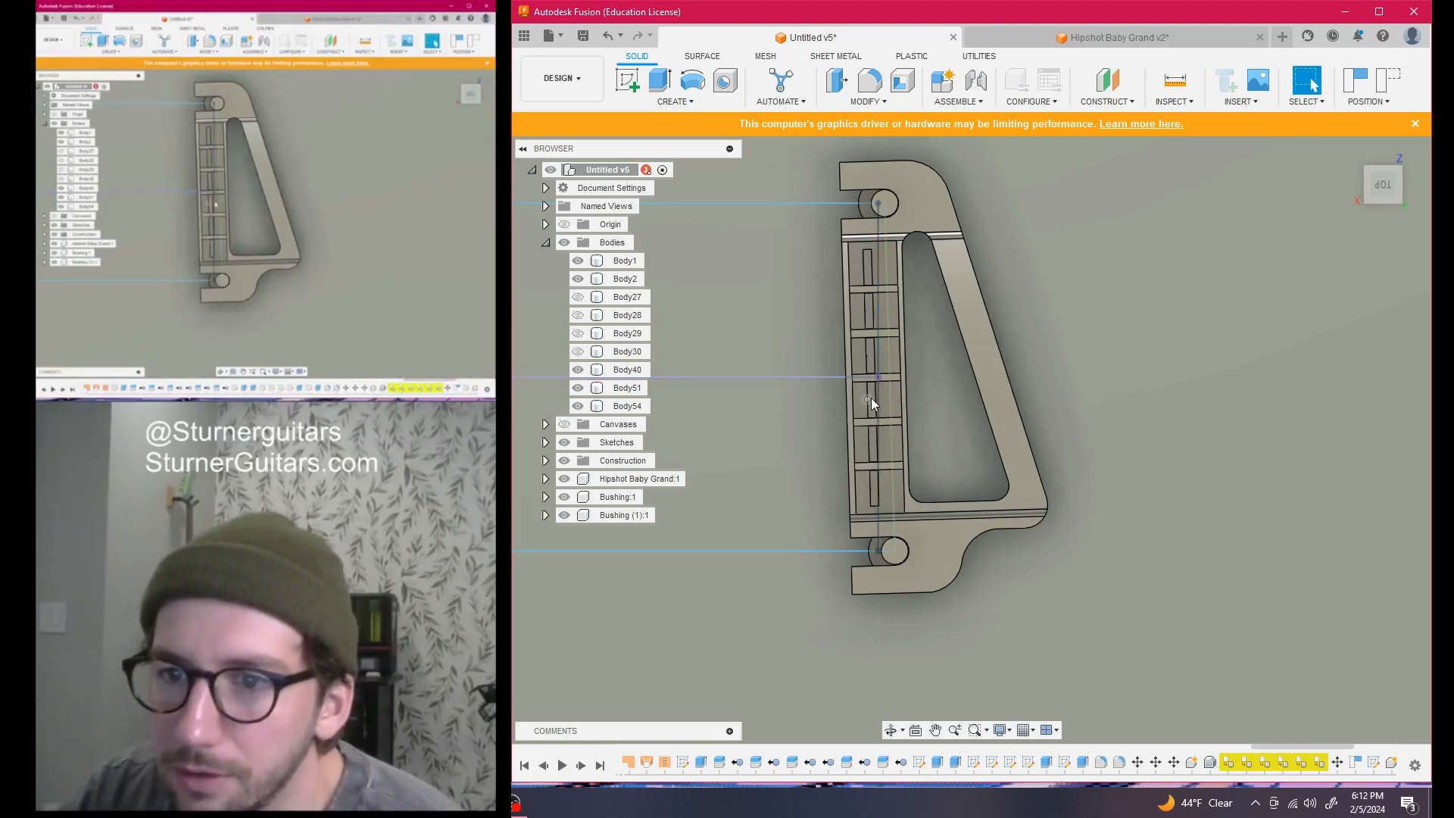
{"action": "scroll", "coordinate": [899, 402], "scroll_direction": "down", "scroll_amount": 10}
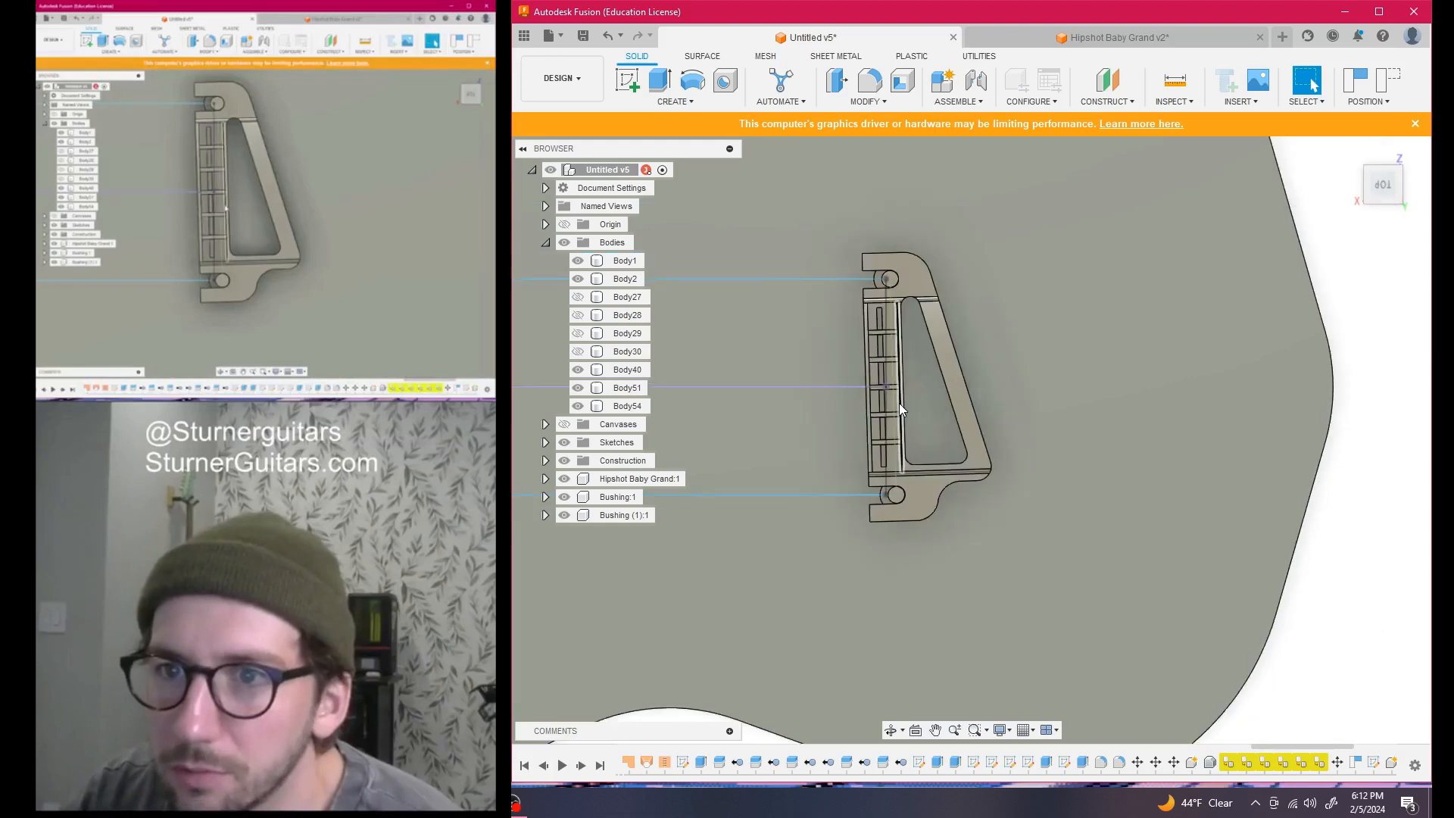
{"action": "middle_click_drag", "start_coordinate": [1260, 406], "coordinate": [1267, 375]}
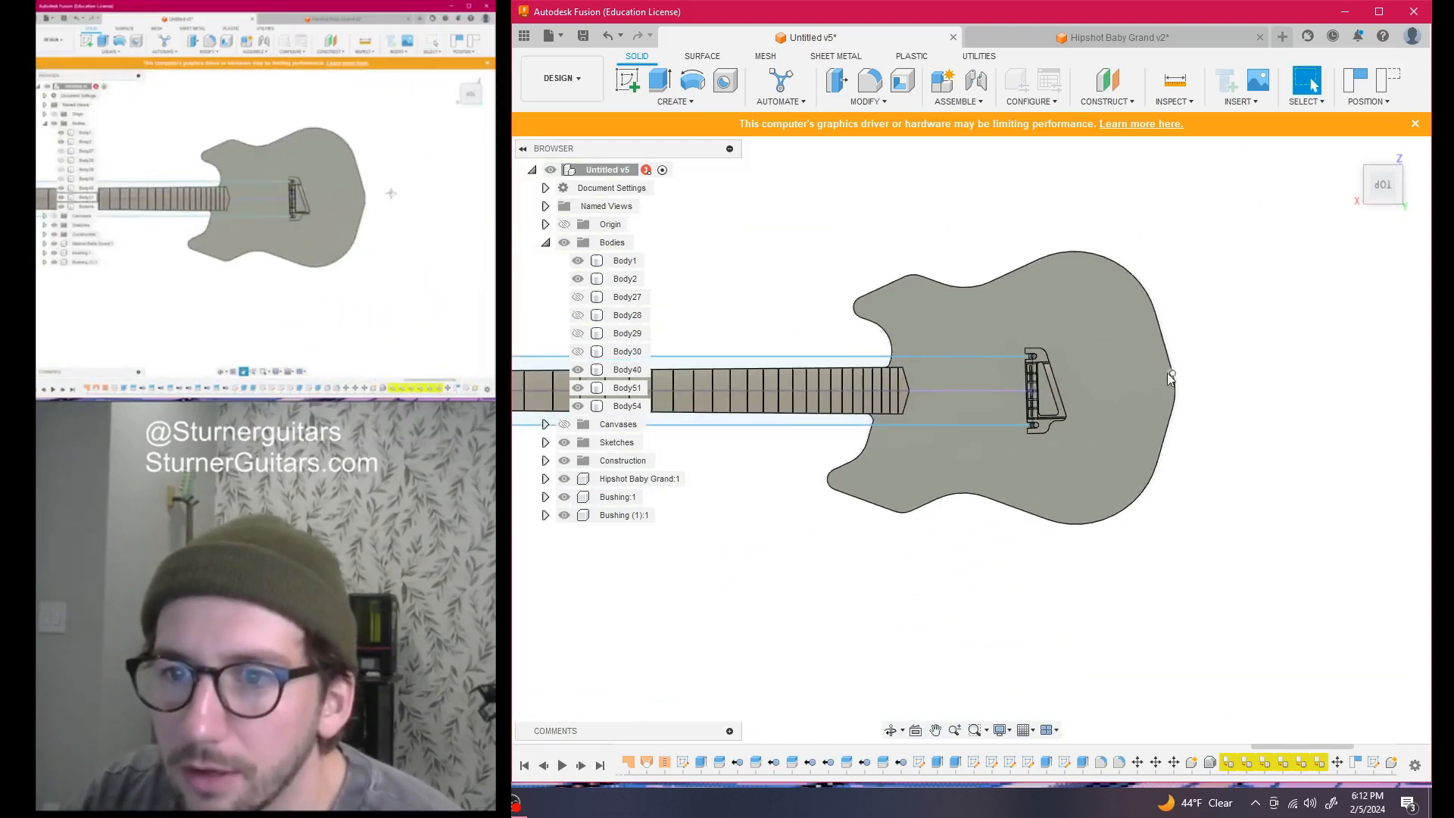
{"action": "mouse_move", "coordinate": [1387, 200]}
{"action": "left_mouse_down"}
{"action": "mouse_move", "coordinate": [1260, 173]}
{"action": "mouse_move", "coordinate": [1251, 154]}
{"action": "mouse_move", "coordinate": [755, 471]}
{"action": "left_mouse_up"}
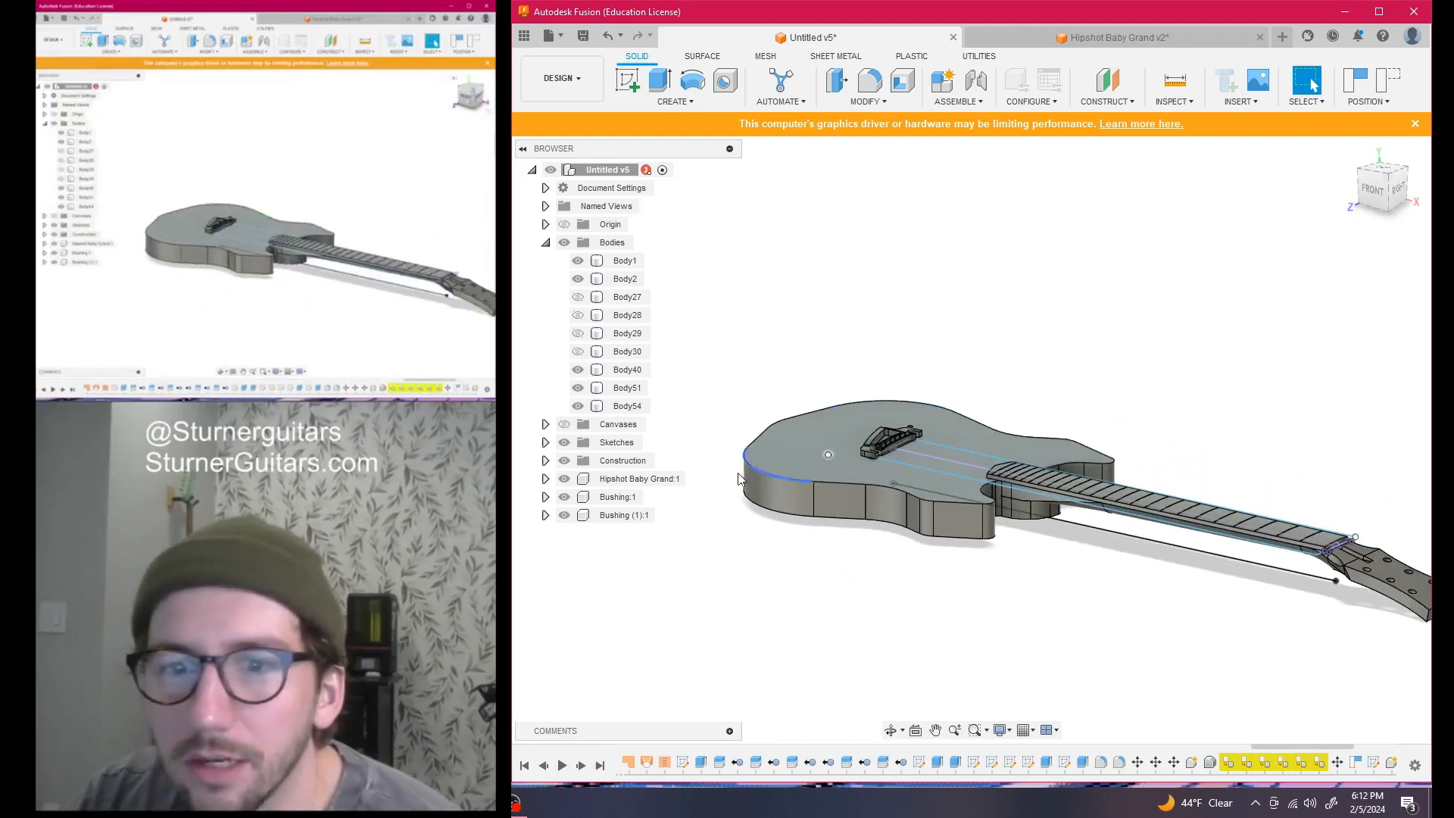
{"action": "scroll", "coordinate": [788, 464], "scroll_direction": "down", "scroll_amount": 2}
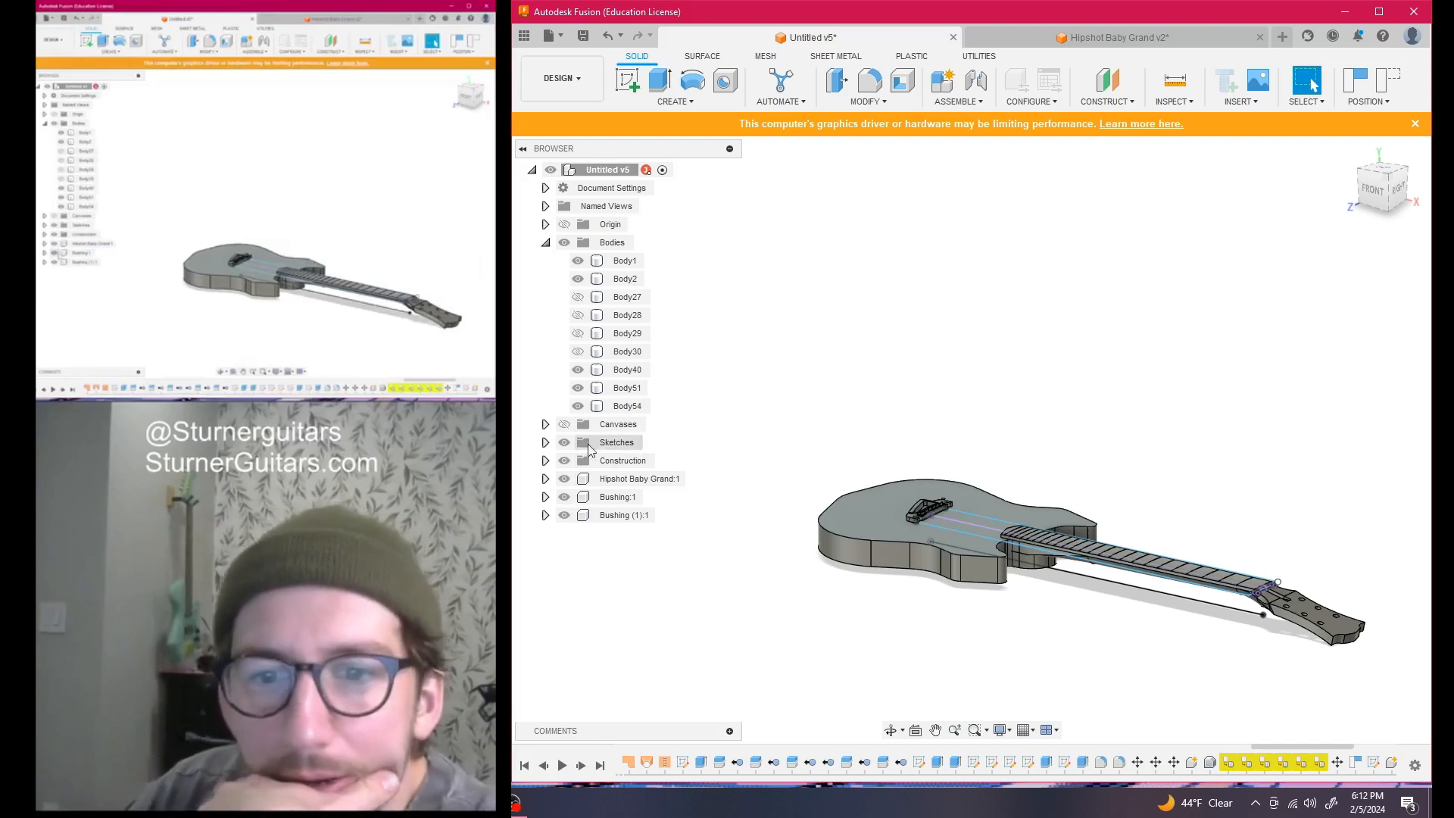
{"action": "left_click", "coordinate": [564, 442]}
{"action": "scroll", "coordinate": [947, 530], "scroll_direction": "down", "scroll_amount": 2}
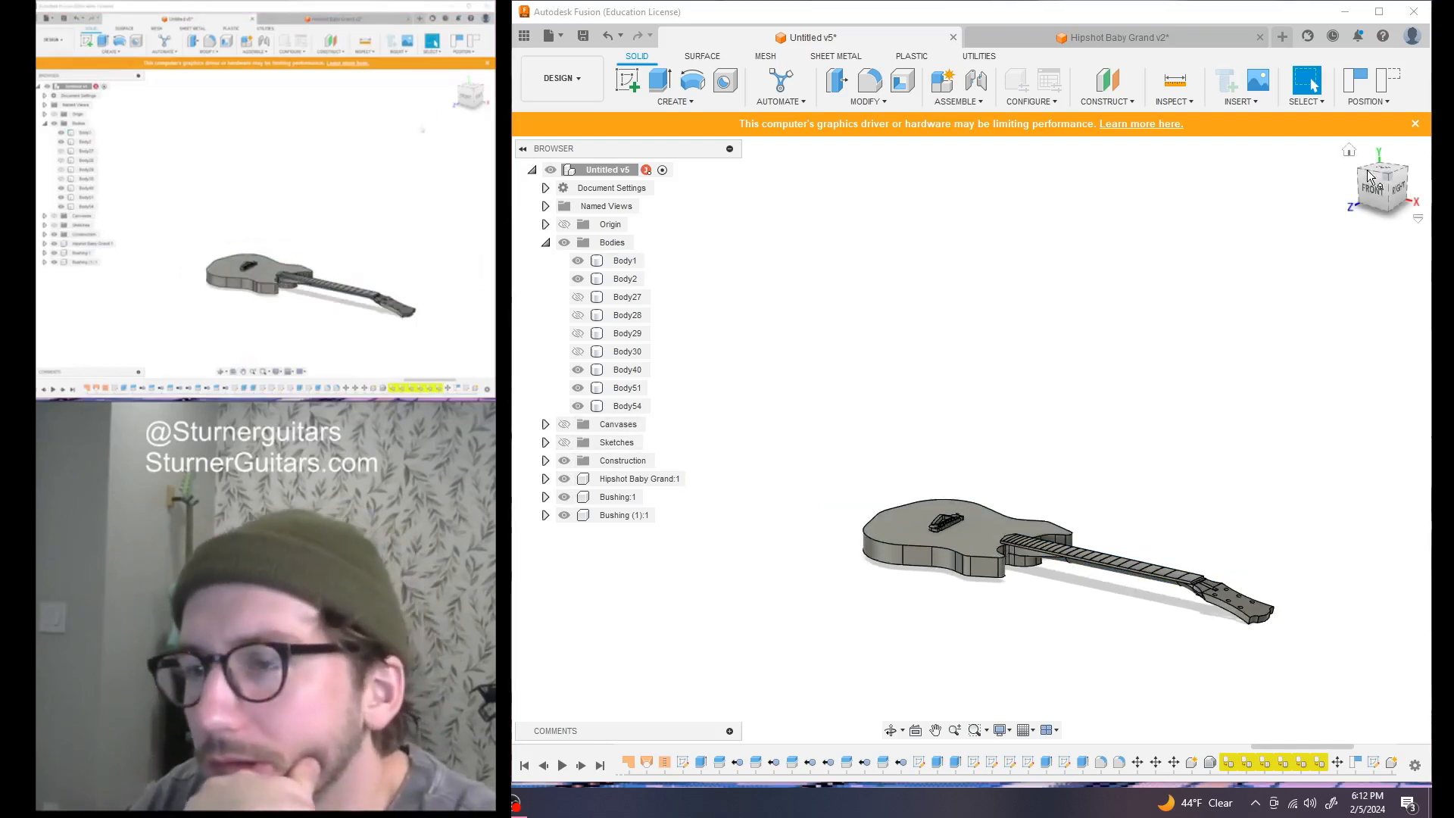
{"action": "mouse_move", "coordinate": [1374, 189]}
{"action": "left_mouse_down"}
{"action": "mouse_move", "coordinate": [1369, 157]}
{"action": "mouse_move", "coordinate": [1265, 204]}
{"action": "mouse_move", "coordinate": [1102, 201]}
{"action": "mouse_move", "coordinate": [1087, 216]}
{"action": "mouse_move", "coordinate": [1092, 202]}
{"action": "left_mouse_up"}
{"action": "left_click", "coordinate": [1377, 197]}
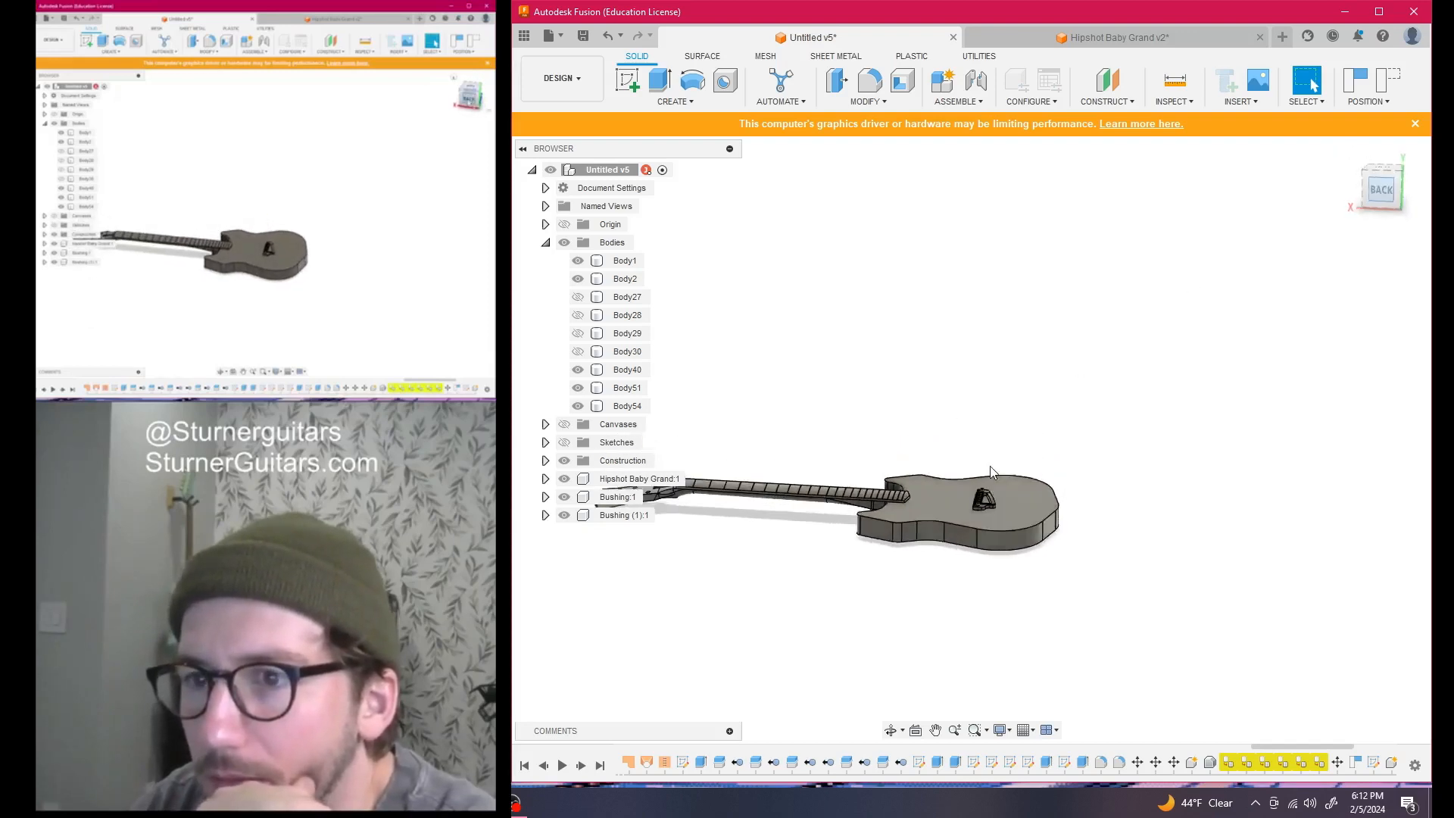
{"action": "scroll", "coordinate": [1004, 471], "scroll_direction": "up", "scroll_amount": 6}
{"action": "key", "text": "Escape"}
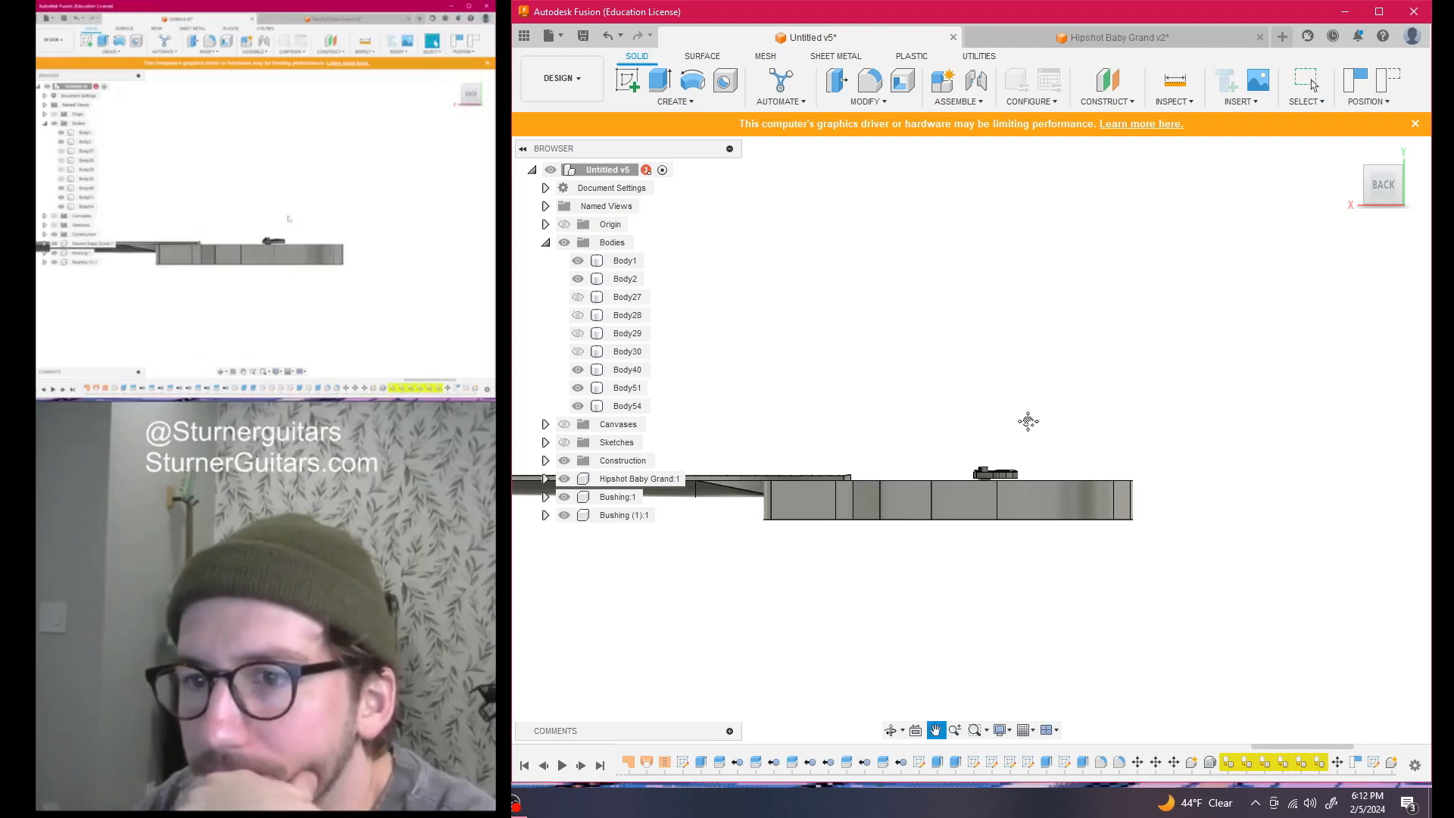
{"action": "middle_click_drag", "start_coordinate": [1119, 402], "coordinate": [1279, 386]}
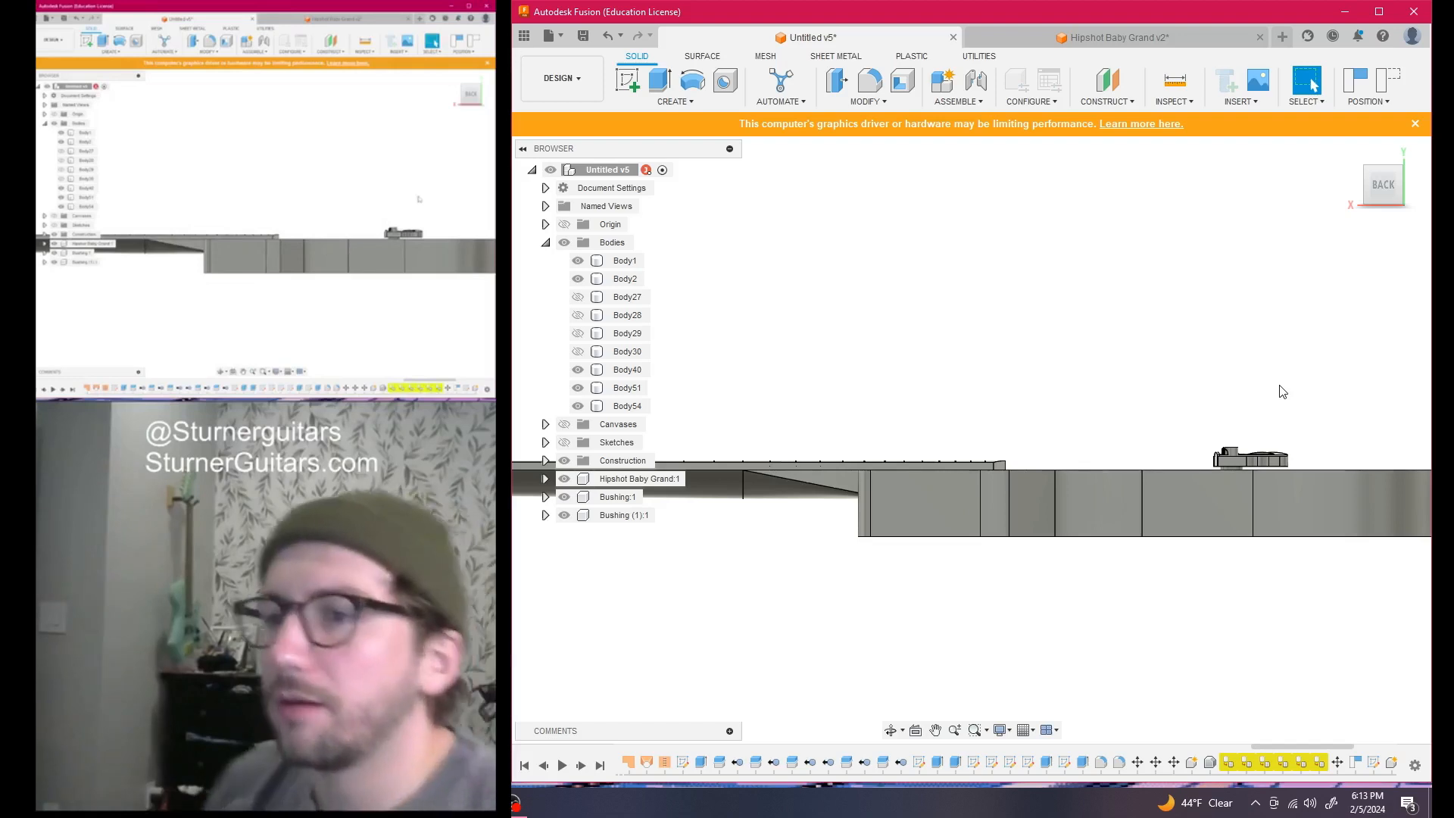
{"action": "middle_click_drag", "start_coordinate": [1200, 425], "coordinate": [1418, 396]}
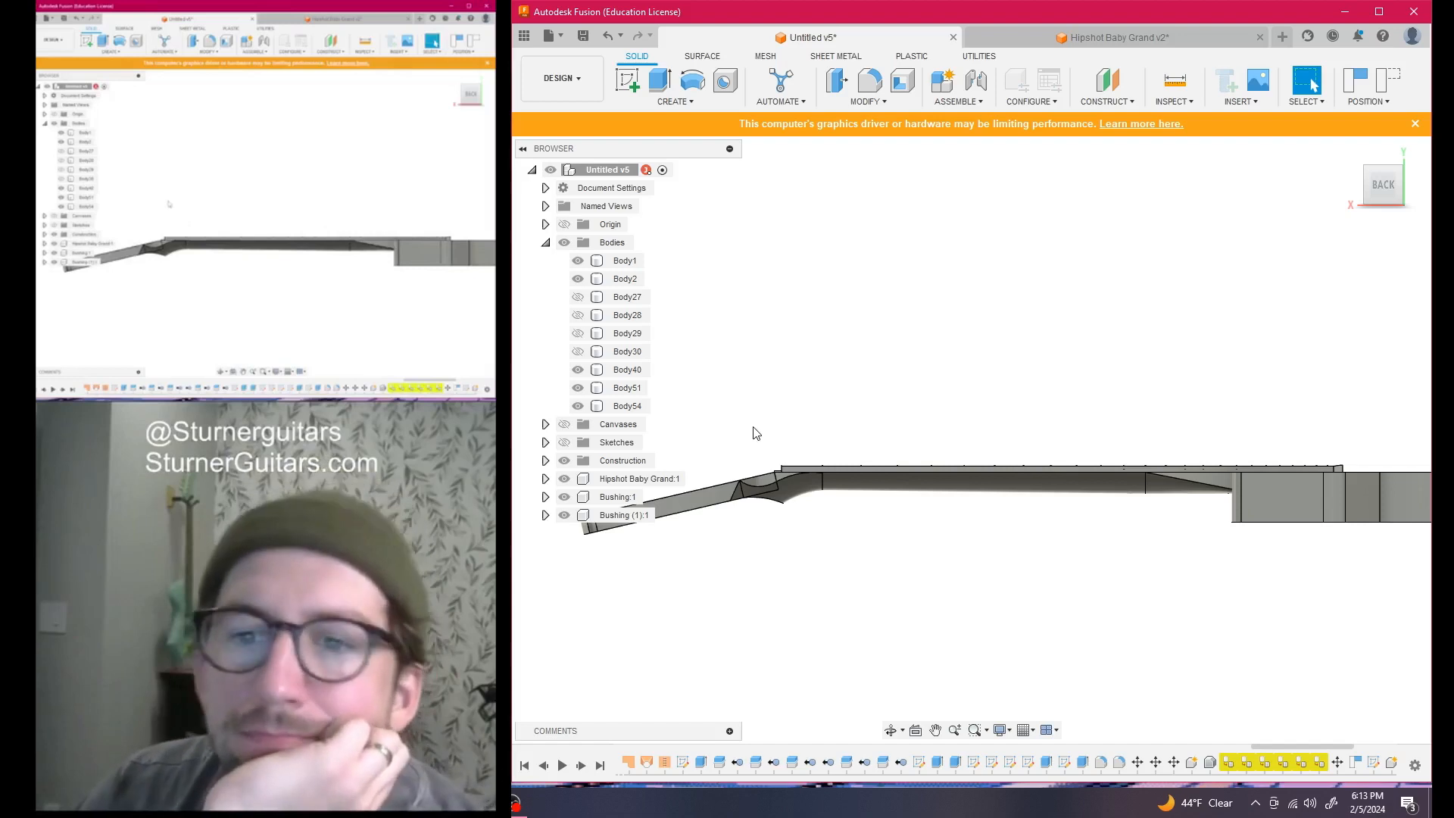
{"action": "scroll", "coordinate": [757, 433], "scroll_direction": "up", "scroll_amount": 2}
{"action": "scroll", "coordinate": [785, 426], "scroll_direction": "down", "scroll_amount": 1}
{"action": "middle_click_drag", "start_coordinate": [785, 427], "coordinate": [892, 442]}
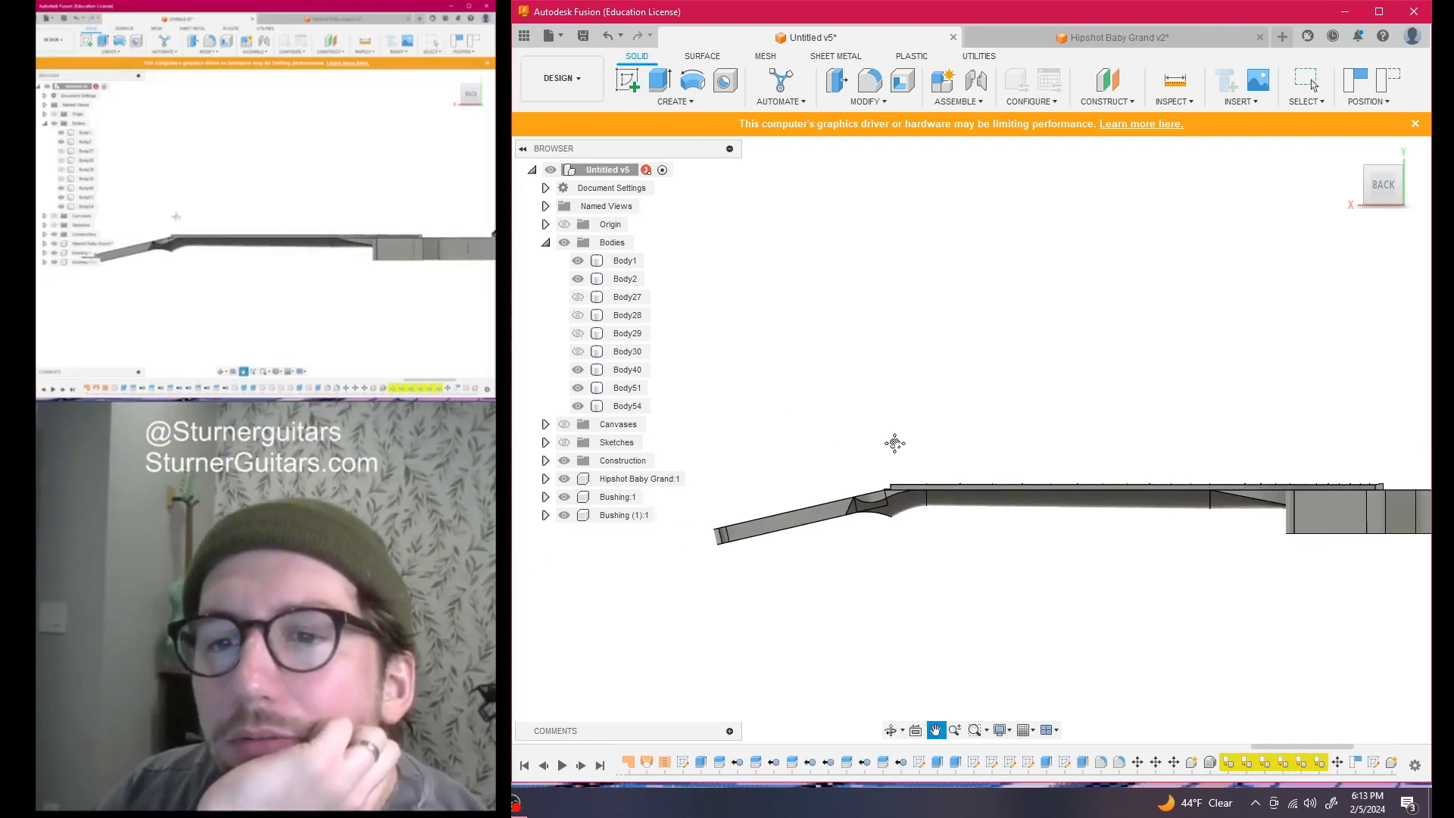
{"action": "left_click_drag", "start_coordinate": [1387, 191], "coordinate": [1392, 211]}
{"action": "scroll", "coordinate": [878, 435], "scroll_direction": "up", "scroll_amount": 4}
{"action": "middle_click_drag", "start_coordinate": [901, 423], "coordinate": [905, 394]}
{"action": "scroll", "coordinate": [970, 458], "scroll_direction": "down", "scroll_amount": 6}
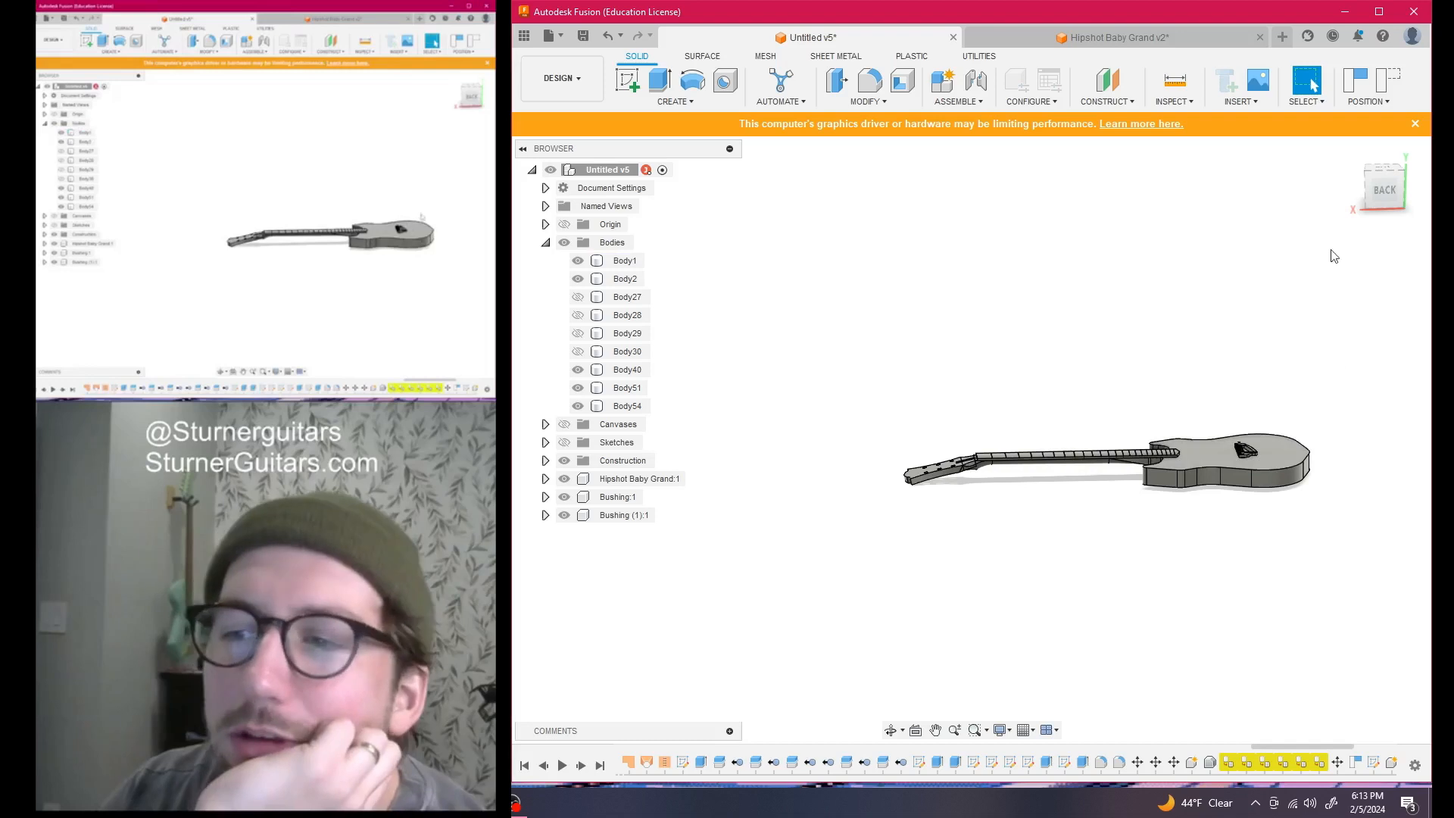
{"action": "mouse_move", "coordinate": [1371, 192]}
{"action": "left_mouse_down"}
{"action": "mouse_move", "coordinate": [1336, 226]}
{"action": "mouse_move", "coordinate": [1382, 226]}
{"action": "left_mouse_up"}
{"action": "scroll", "coordinate": [1011, 496], "scroll_direction": "up", "scroll_amount": 4}
{"action": "middle_click_drag", "start_coordinate": [1026, 391], "coordinate": [1000, 631]}
{"action": "scroll", "coordinate": [1002, 517], "scroll_direction": "up", "scroll_amount": 2}
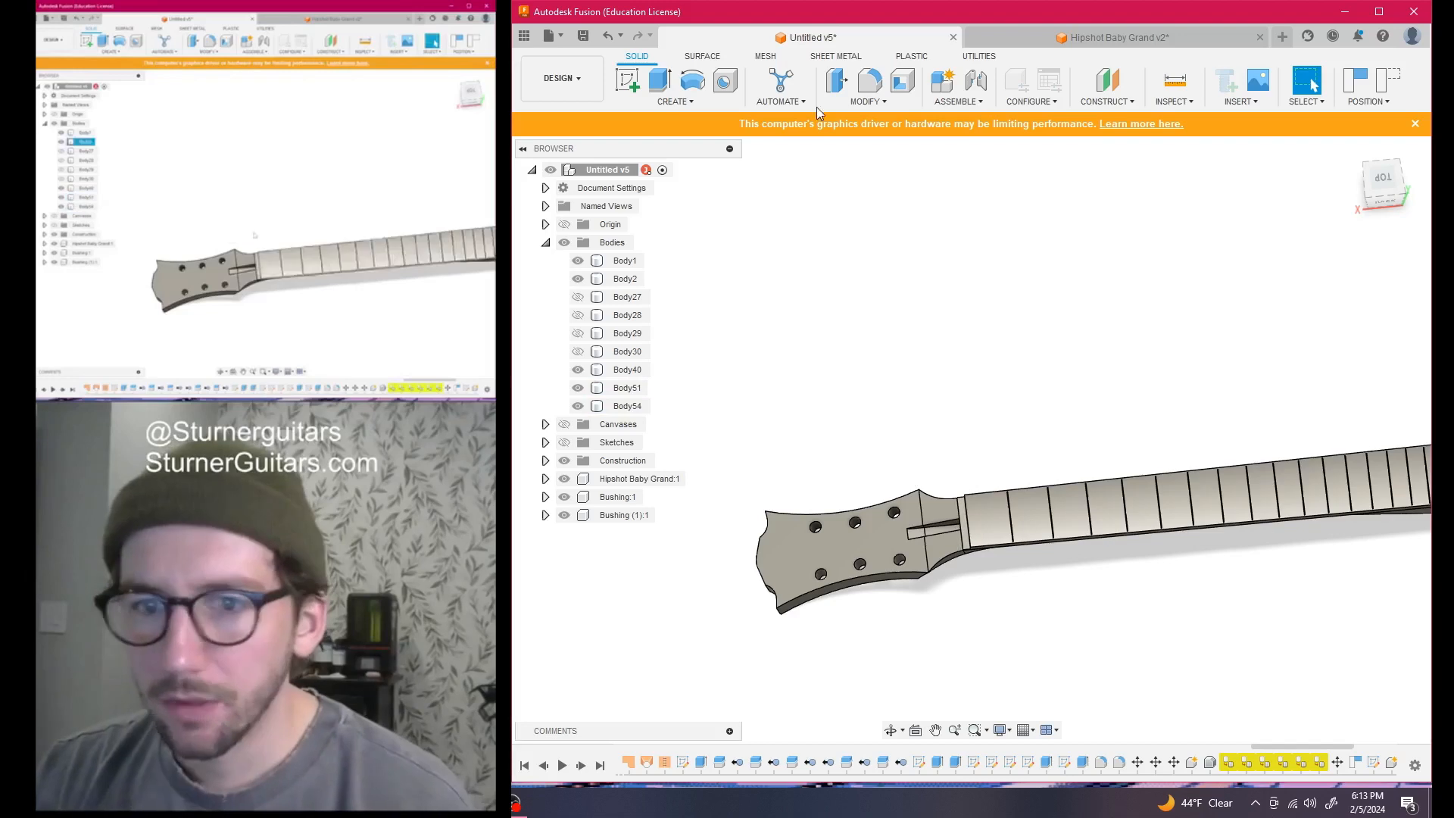
Start a sketch on the nut-slot face, capturing the moved component positions
{"action": "left_click", "coordinate": [629, 79]}
{"action": "scroll", "coordinate": [917, 473], "scroll_direction": "up", "scroll_amount": 3}
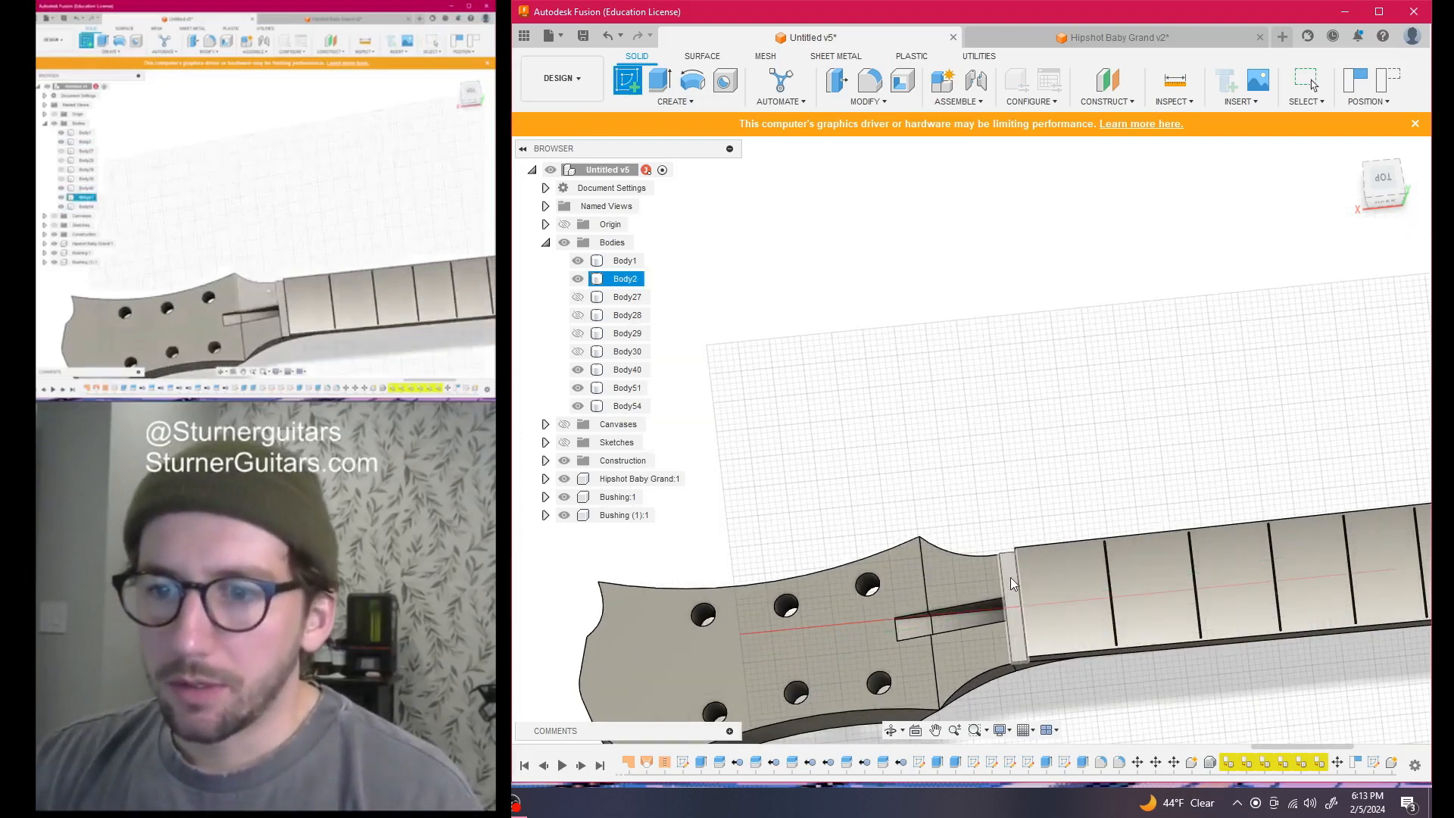
{"action": "left_click", "coordinate": [1011, 575]}
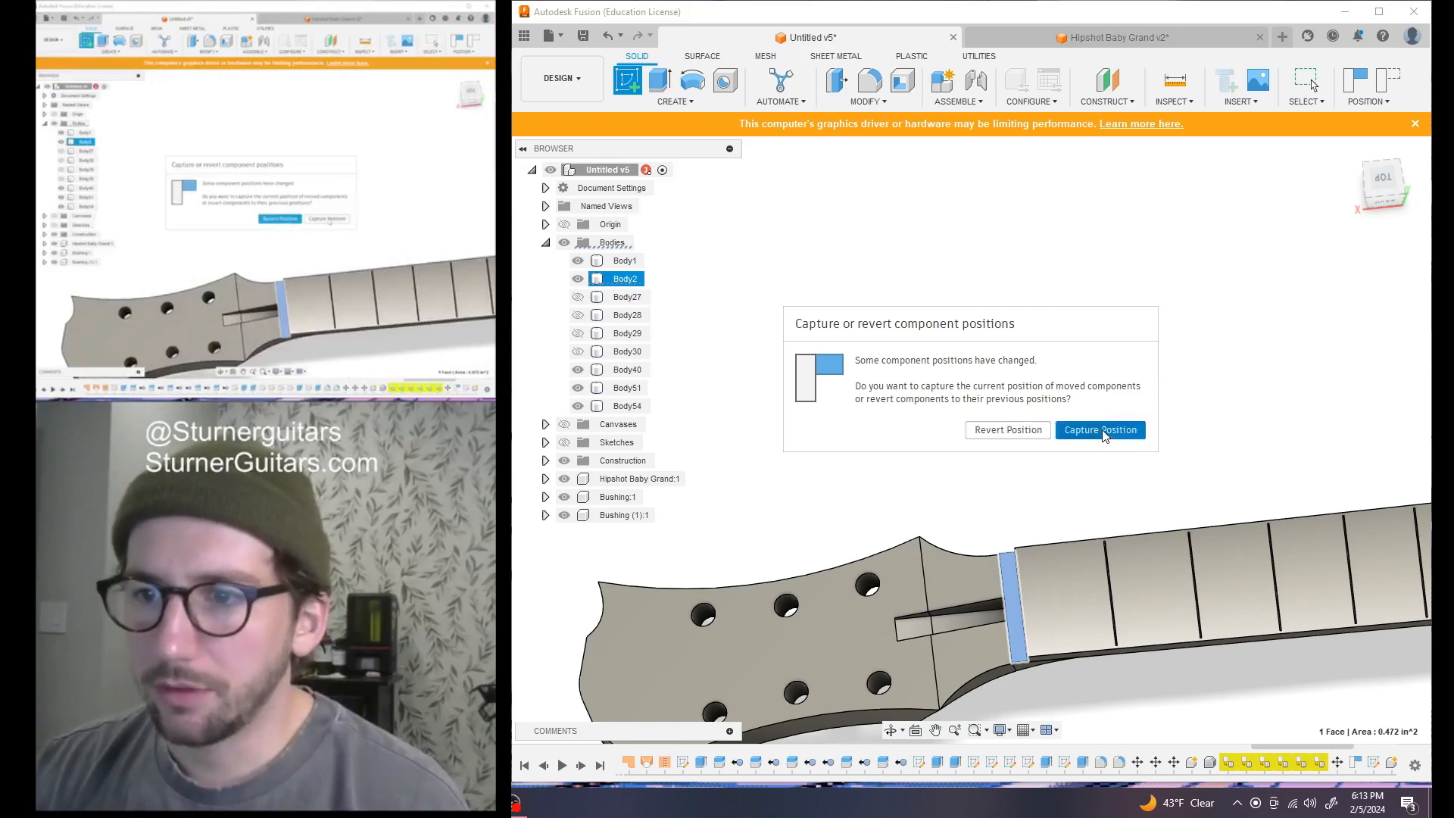
{"action": "left_click", "coordinate": [1103, 430]}
Zoom to the nut, begin offsetting its end face, cancel, and finish the sketch
{"action": "scroll", "coordinate": [902, 501], "scroll_direction": "down", "scroll_amount": 5}
{"action": "middle_click_drag", "start_coordinate": [805, 561], "coordinate": [1140, 478]}
{"action": "middle_click_drag", "start_coordinate": [795, 502], "coordinate": [927, 511]}
{"action": "scroll", "coordinate": [928, 464], "scroll_direction": "up", "scroll_amount": 5}
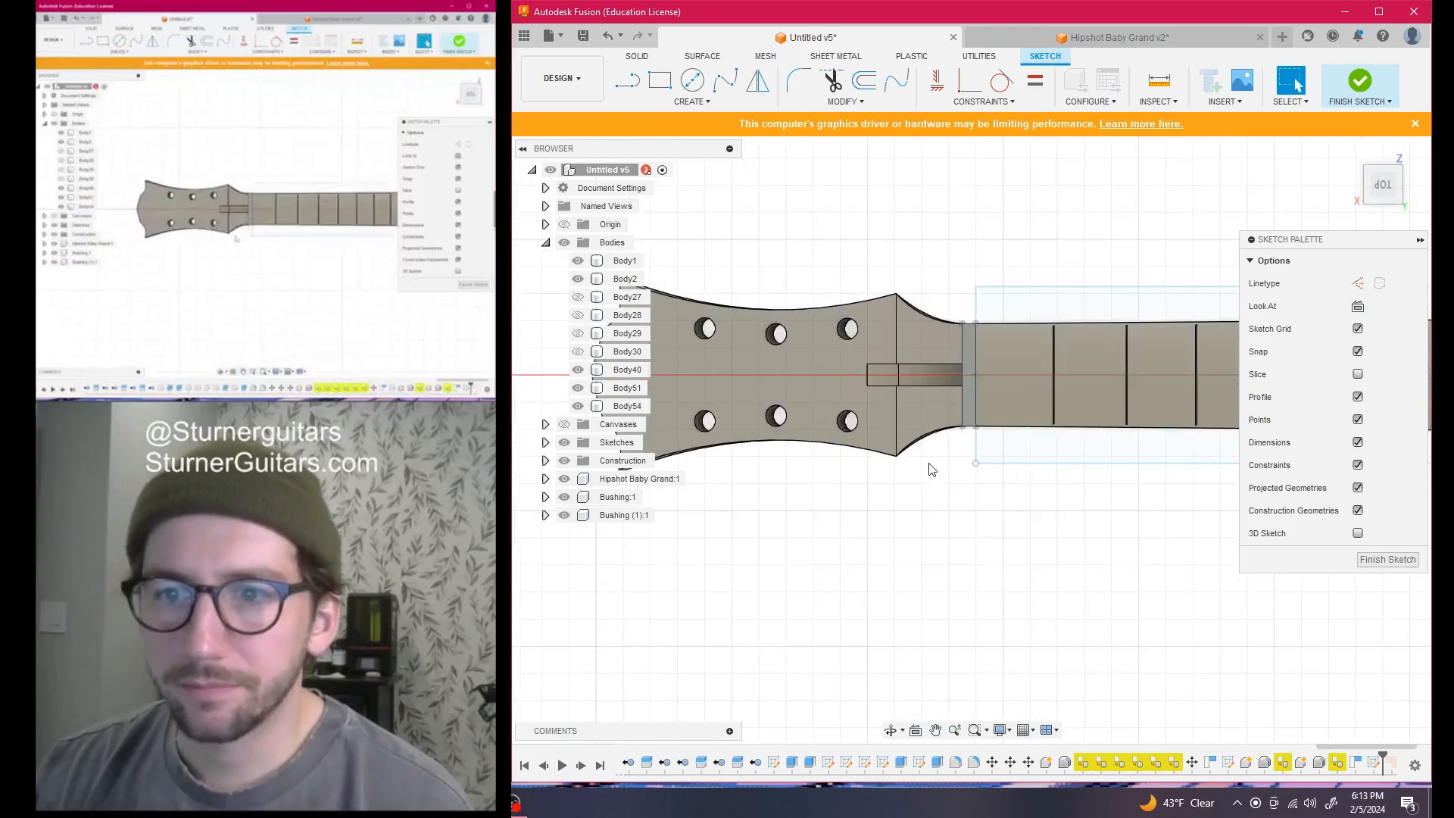
{"action": "middle_click_drag", "start_coordinate": [968, 388], "coordinate": [943, 497]}
{"action": "scroll", "coordinate": [943, 497], "scroll_direction": "up", "scroll_amount": 3}
{"action": "key", "text": "q"}
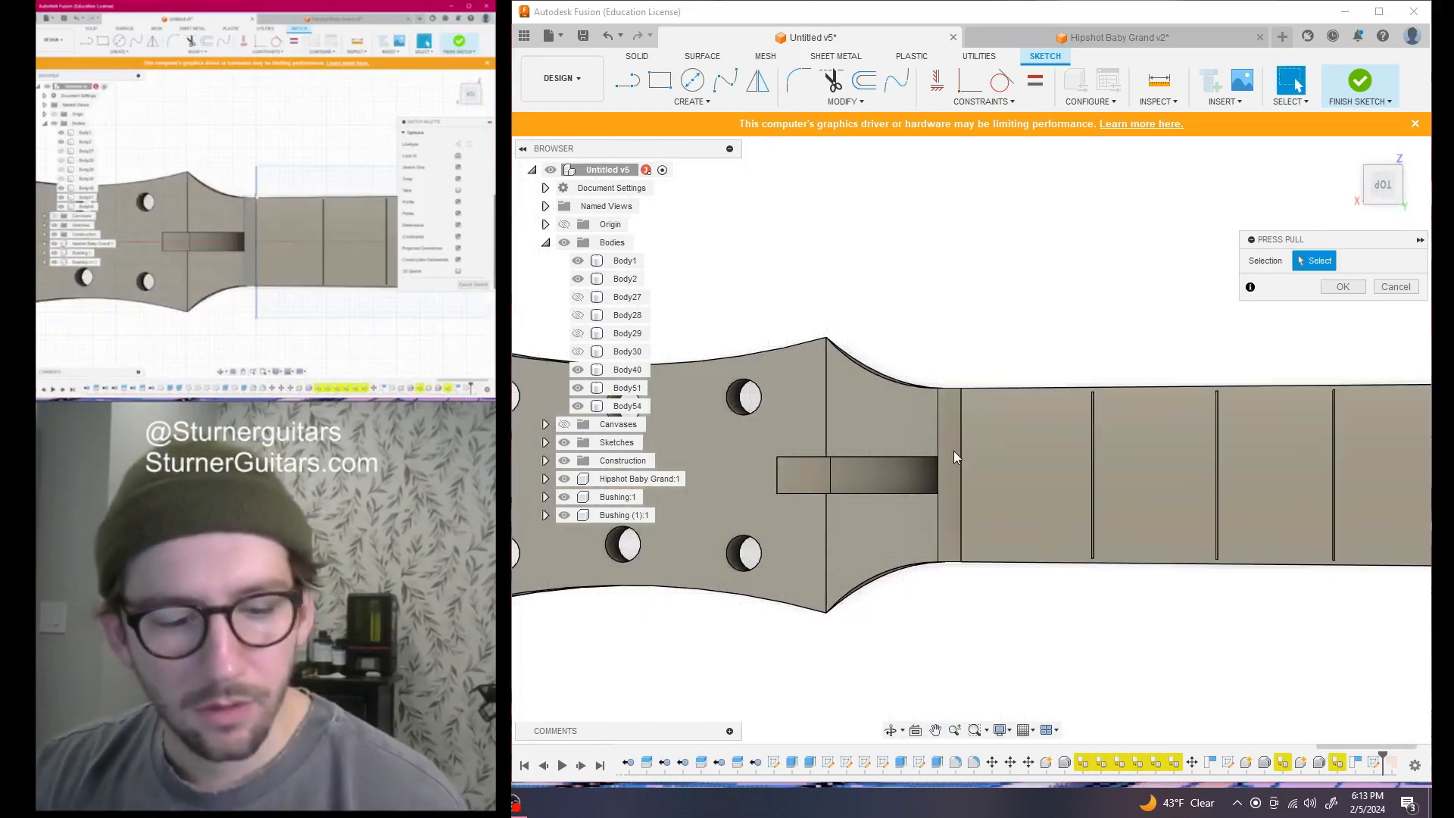
{"action": "left_click", "coordinate": [953, 442]}
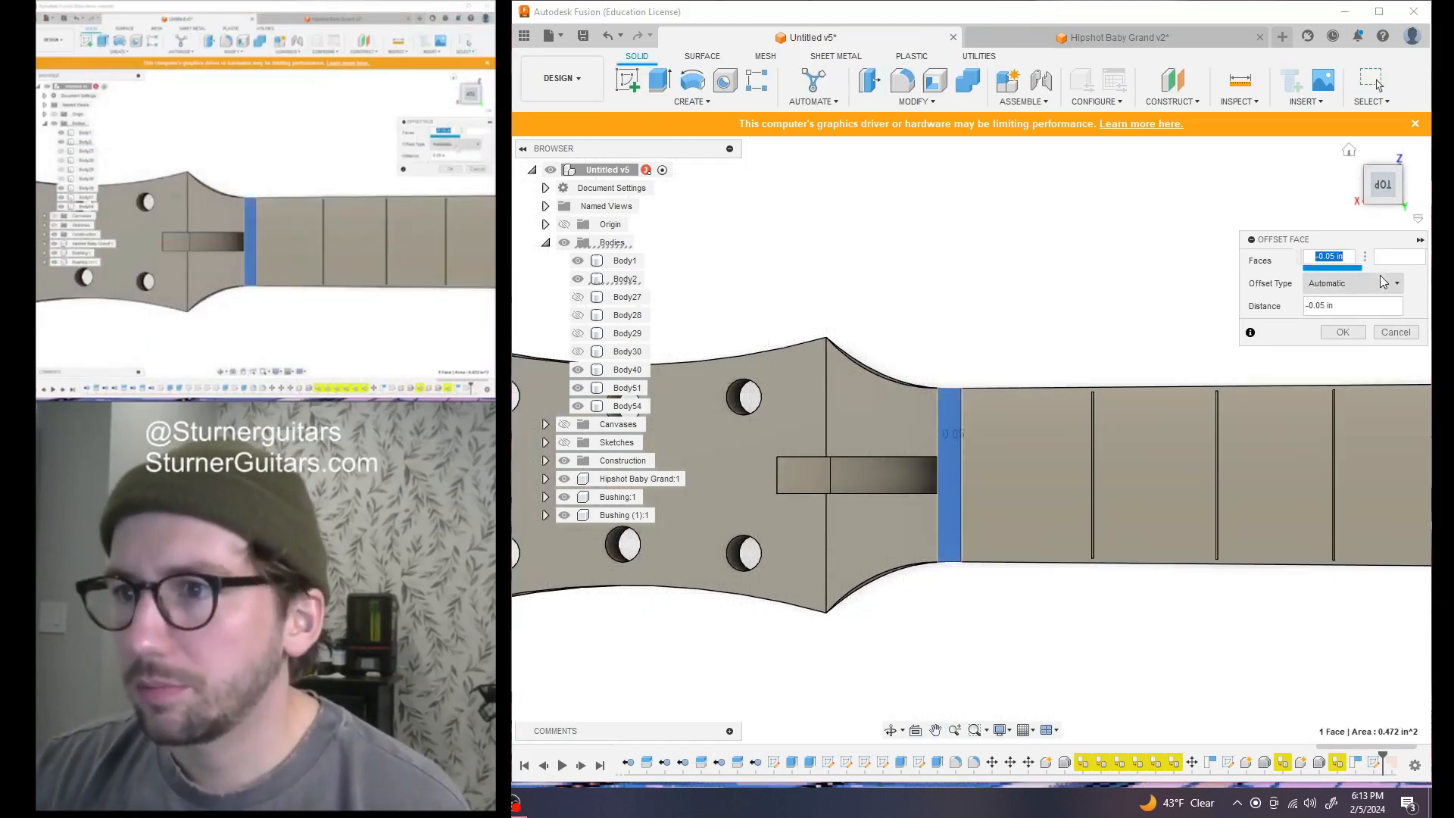
{"action": "left_click", "coordinate": [1393, 335]}
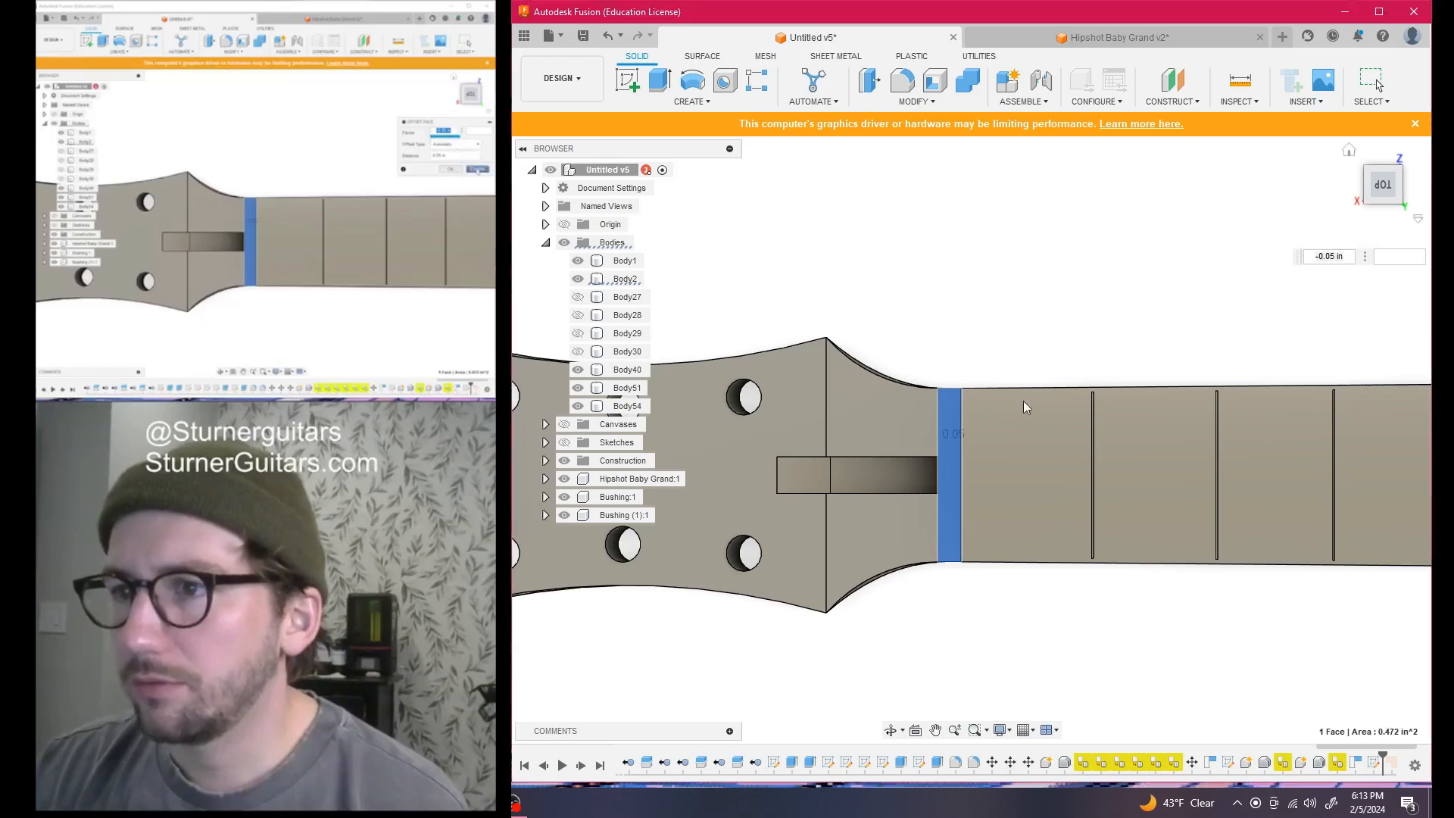
{"action": "left_click", "coordinate": [1381, 555]}
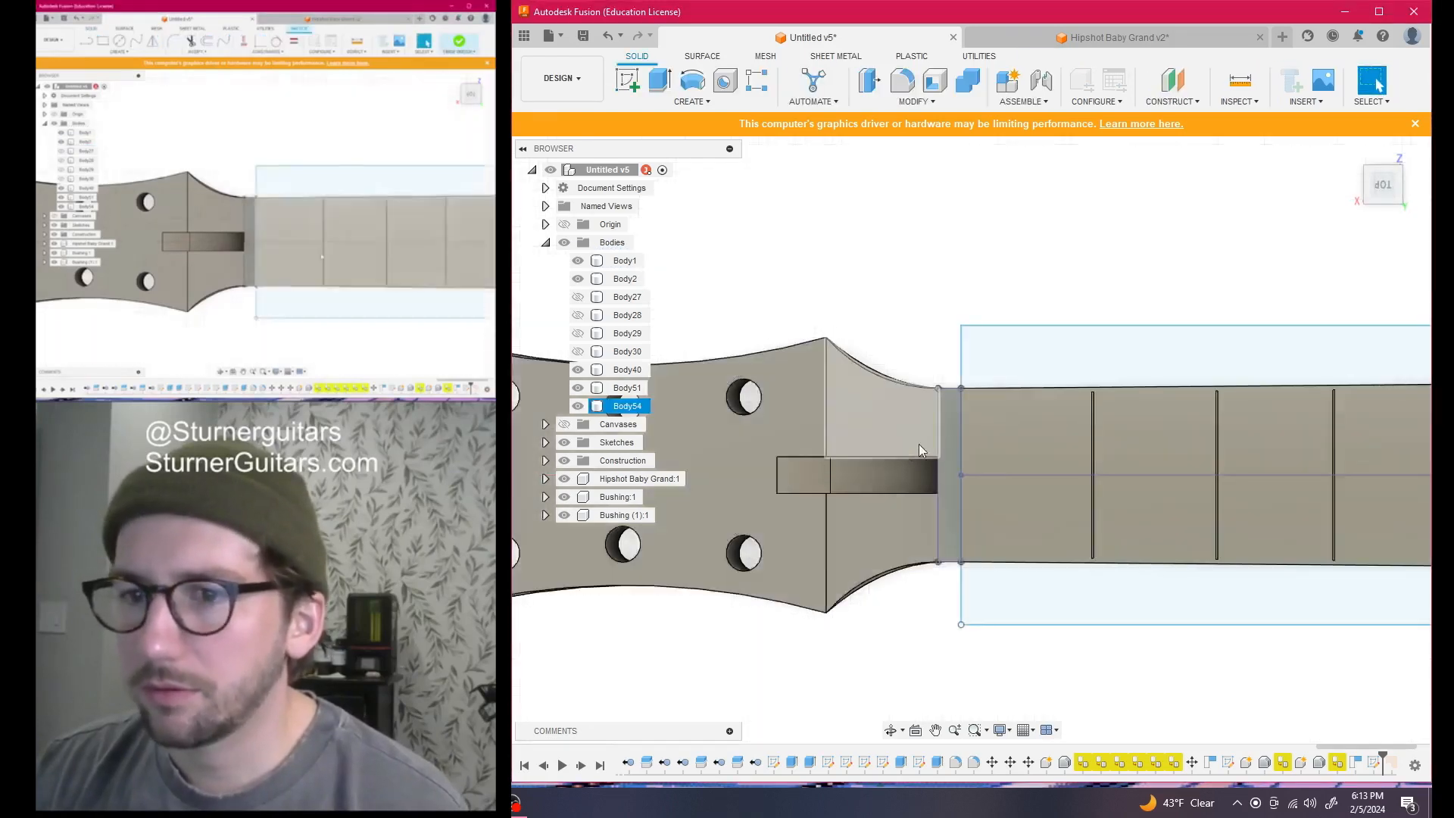
Hide Sketch36 and extrude the nut profile 0.50 in upward as a new body
{"action": "key", "text": "q"}
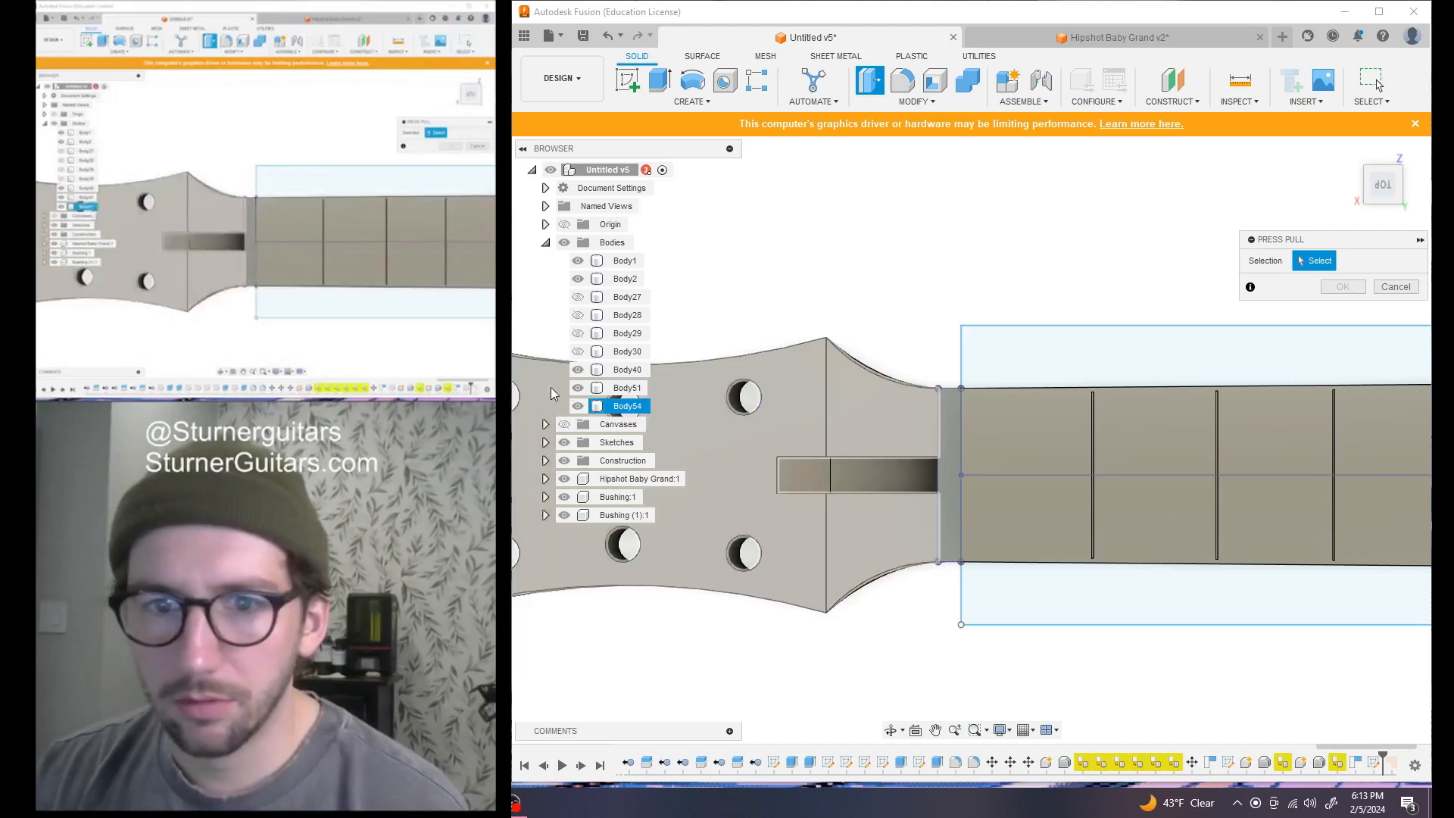
{"action": "left_click", "coordinate": [545, 443]}
{"action": "scroll", "coordinate": [613, 606], "scroll_direction": "down", "scroll_amount": 10}
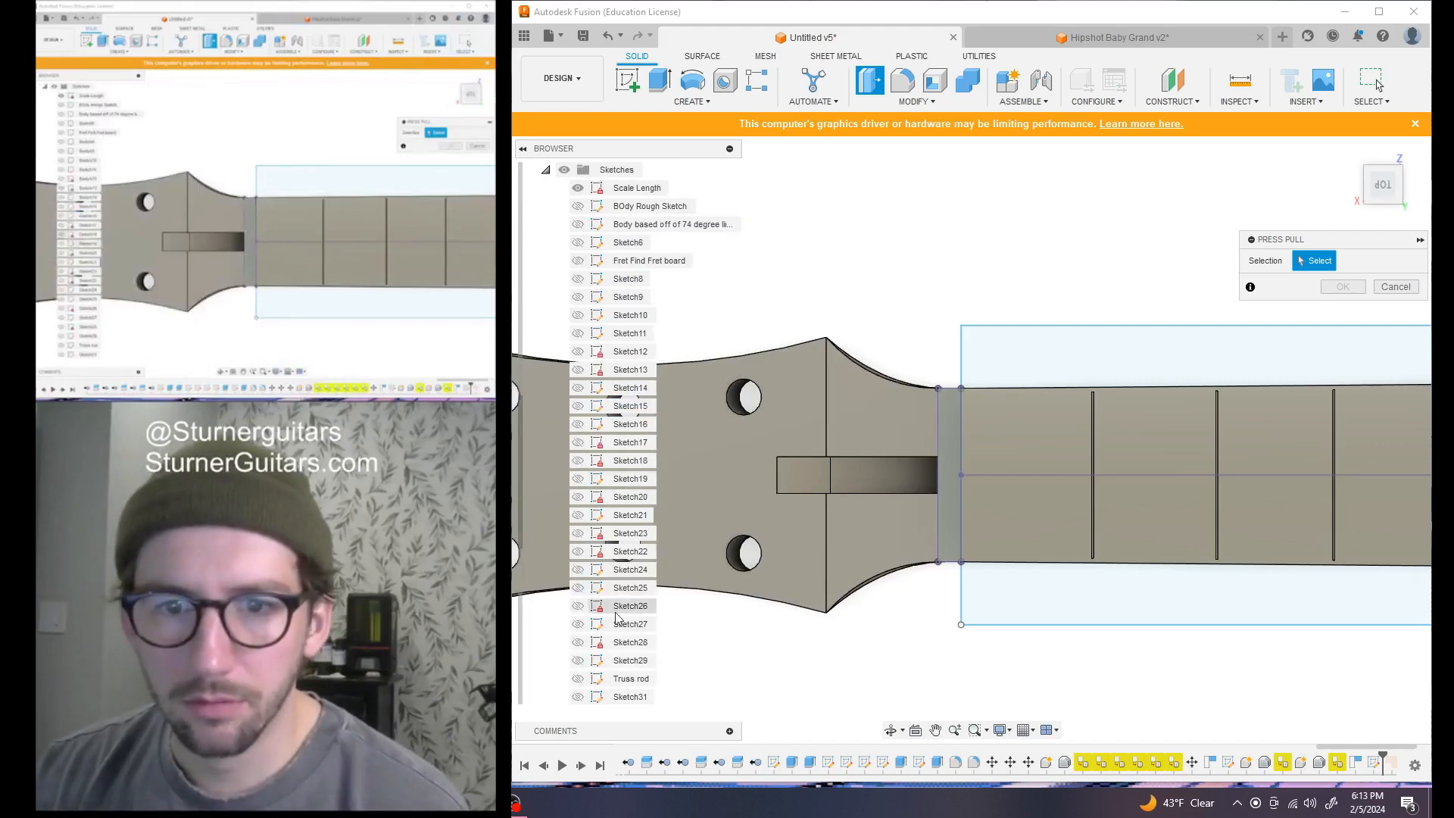
{"action": "left_click", "coordinate": [578, 607]}
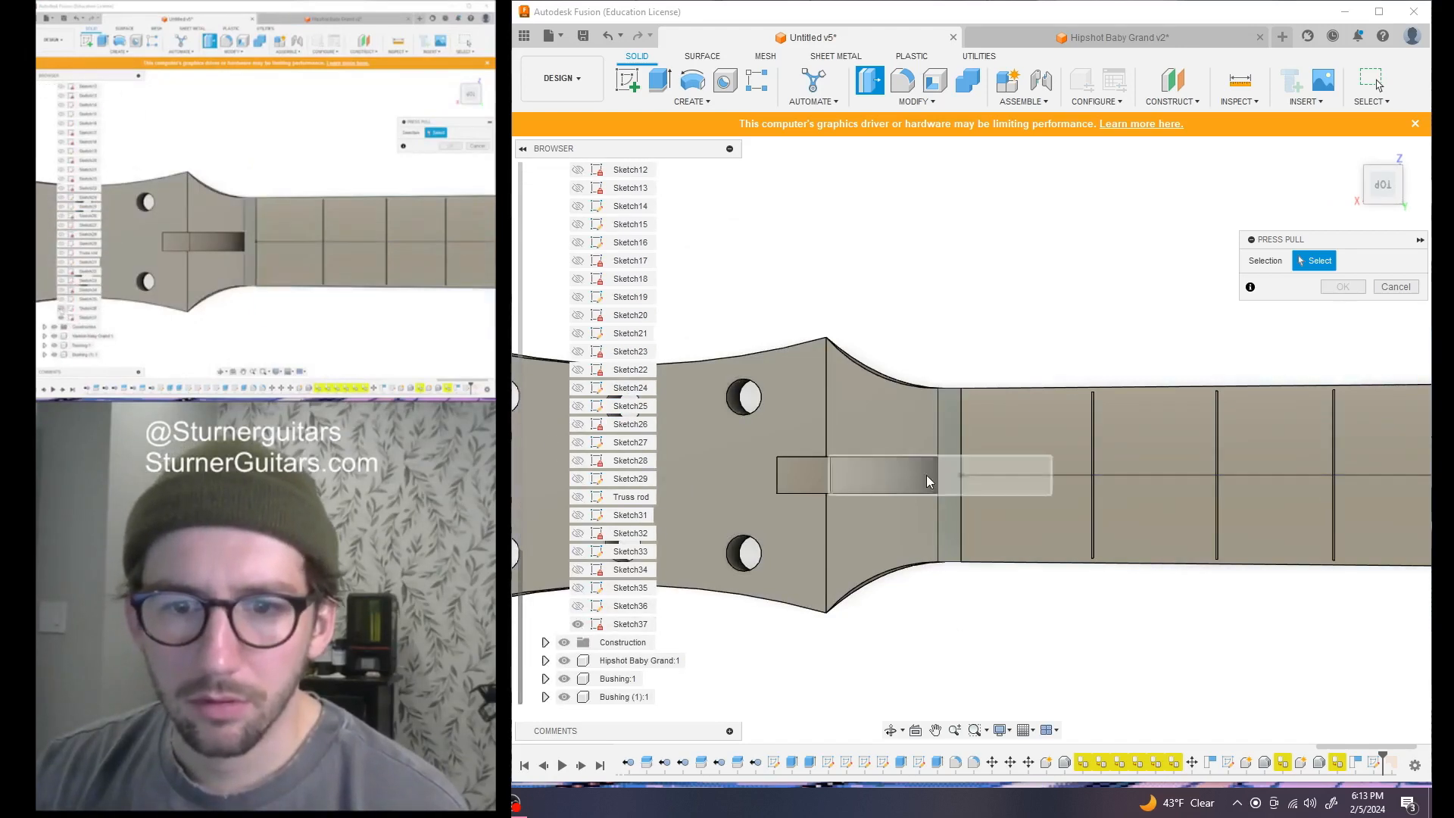
{"action": "left_click", "coordinate": [948, 447]}
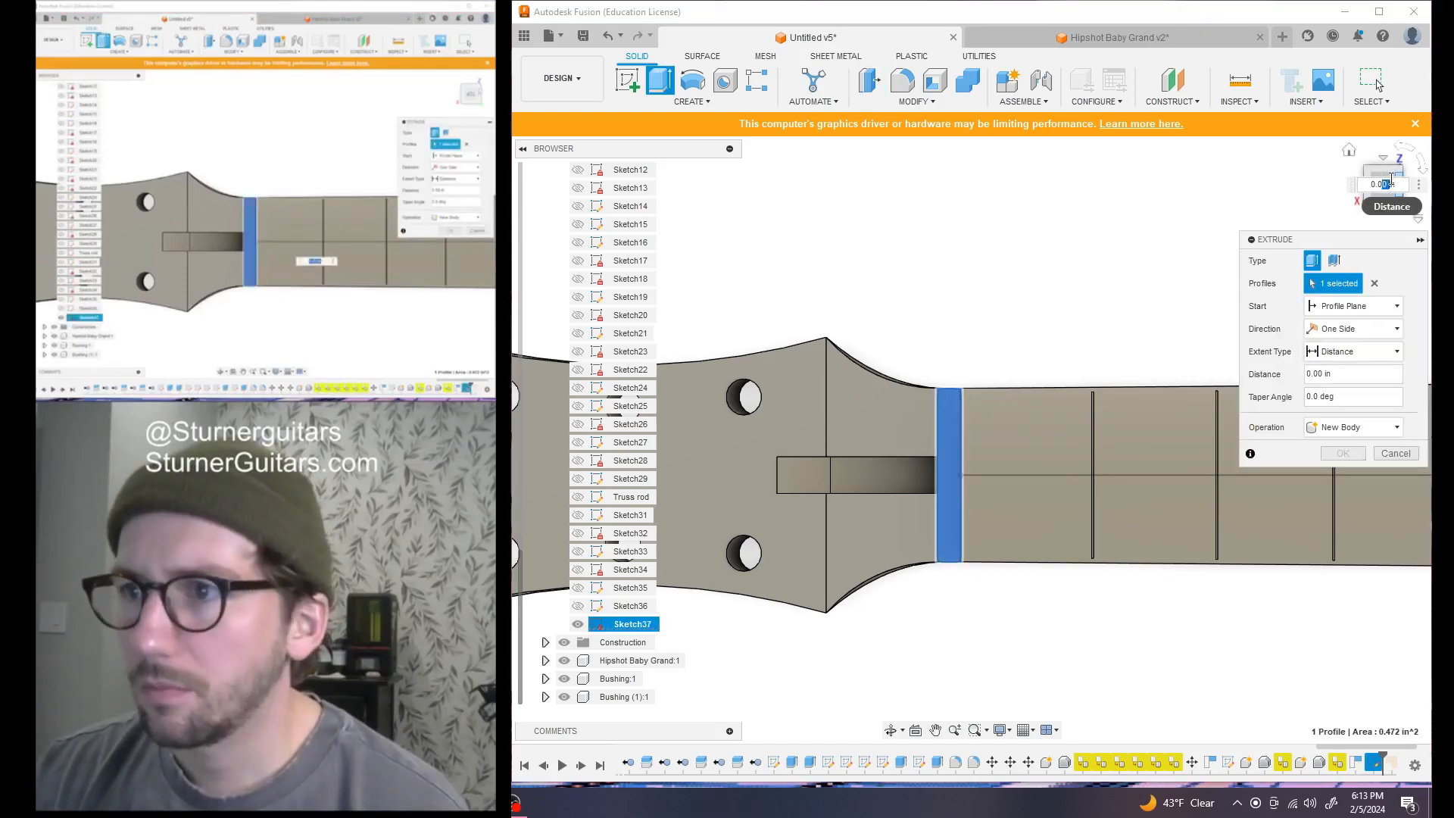
{"action": "left_click", "coordinate": [1391, 168]}
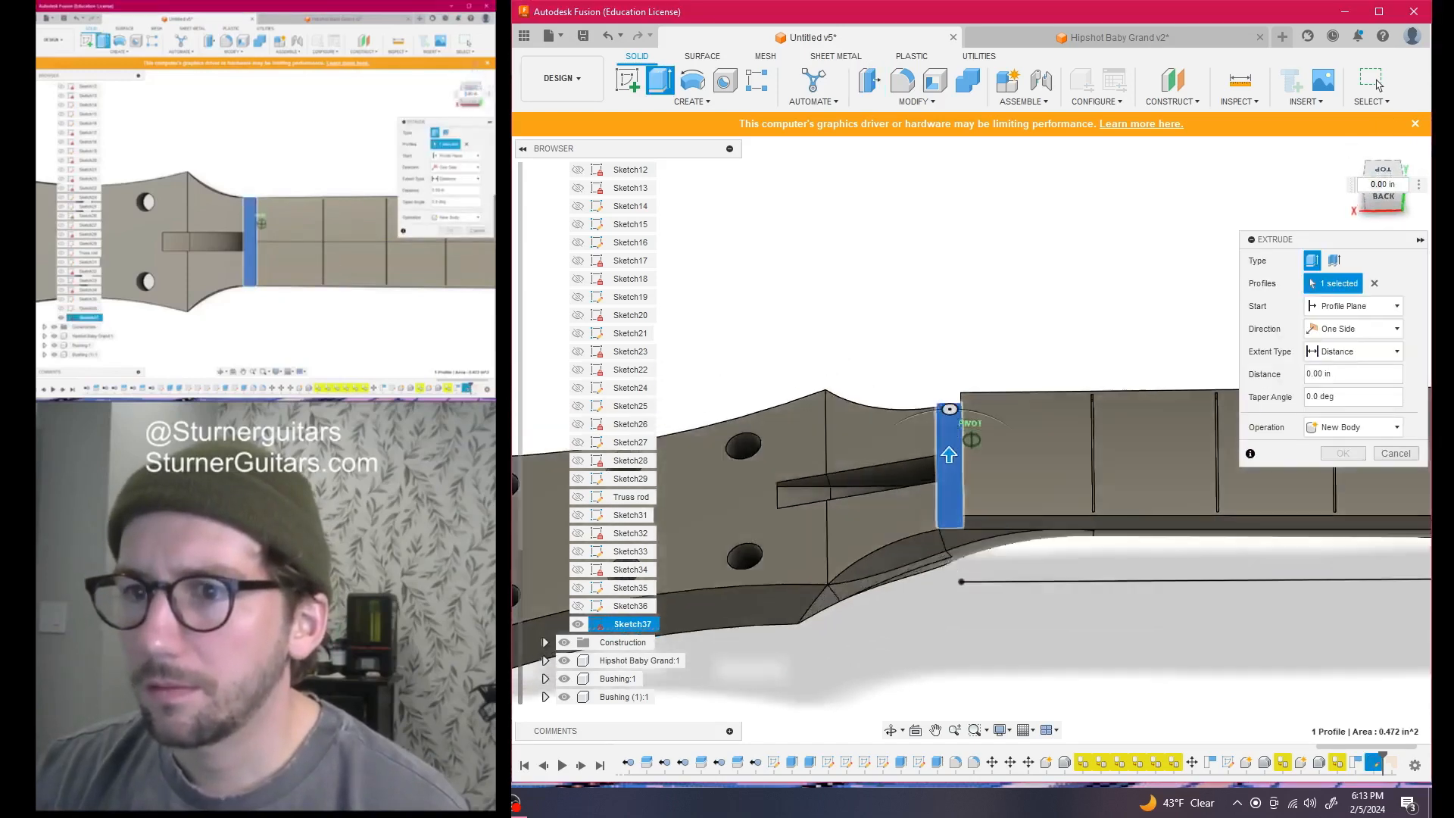
{"action": "left_click_drag", "start_coordinate": [946, 426], "coordinate": [949, 378]}
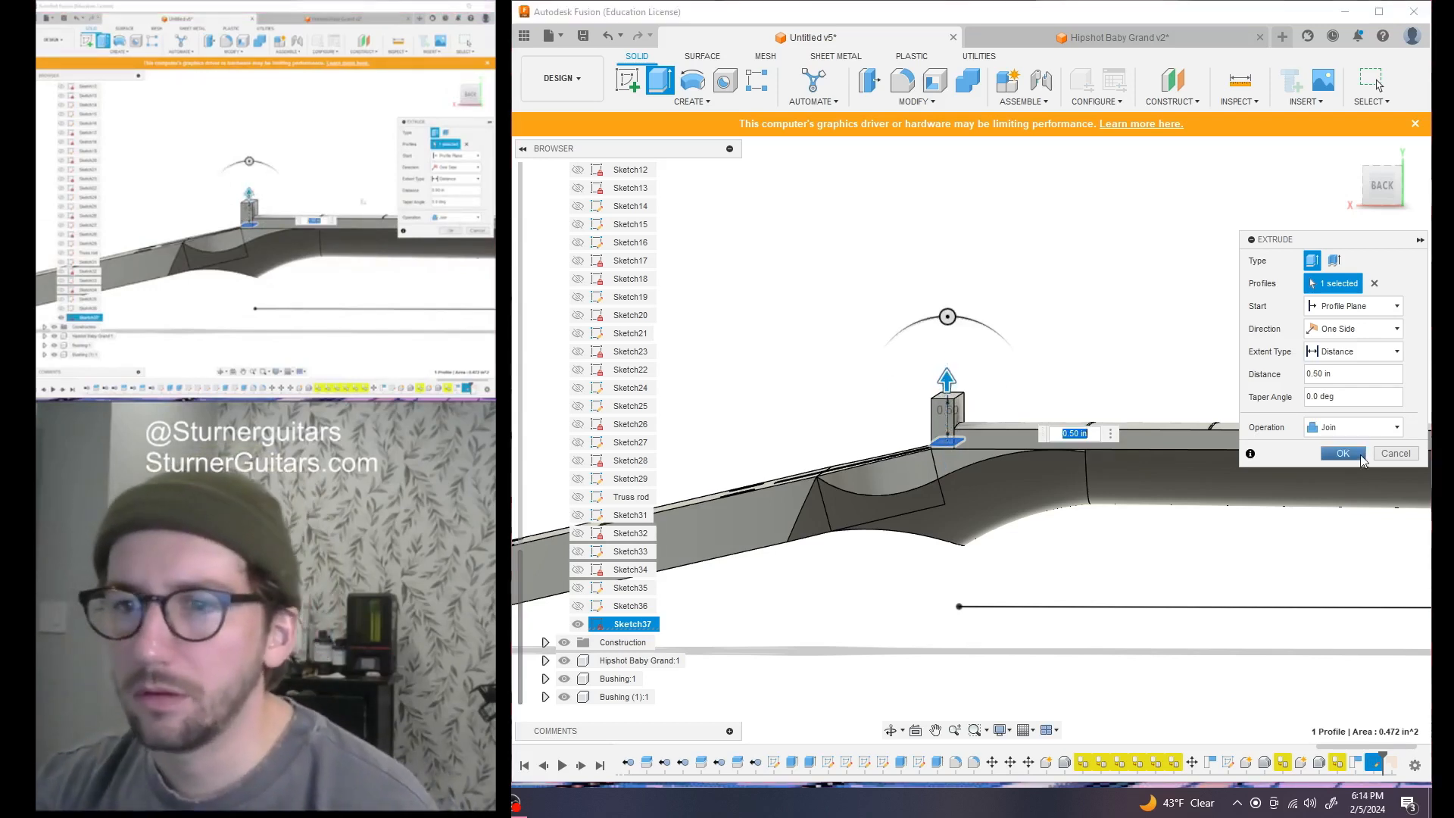
{"action": "left_click", "coordinate": [1353, 427]}
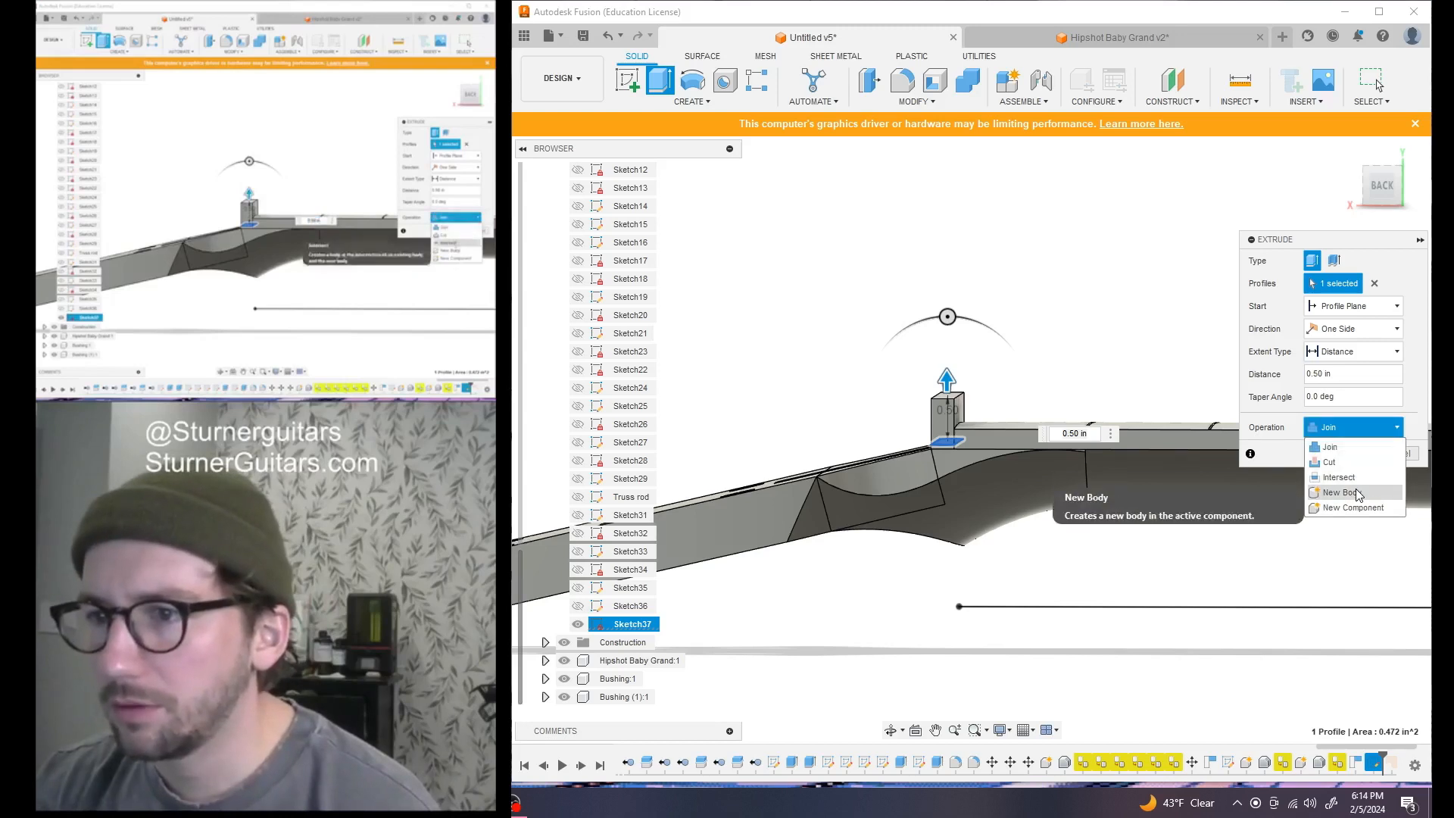
{"action": "left_click", "coordinate": [1354, 492]}
{"action": "left_click", "coordinate": [1356, 453]}
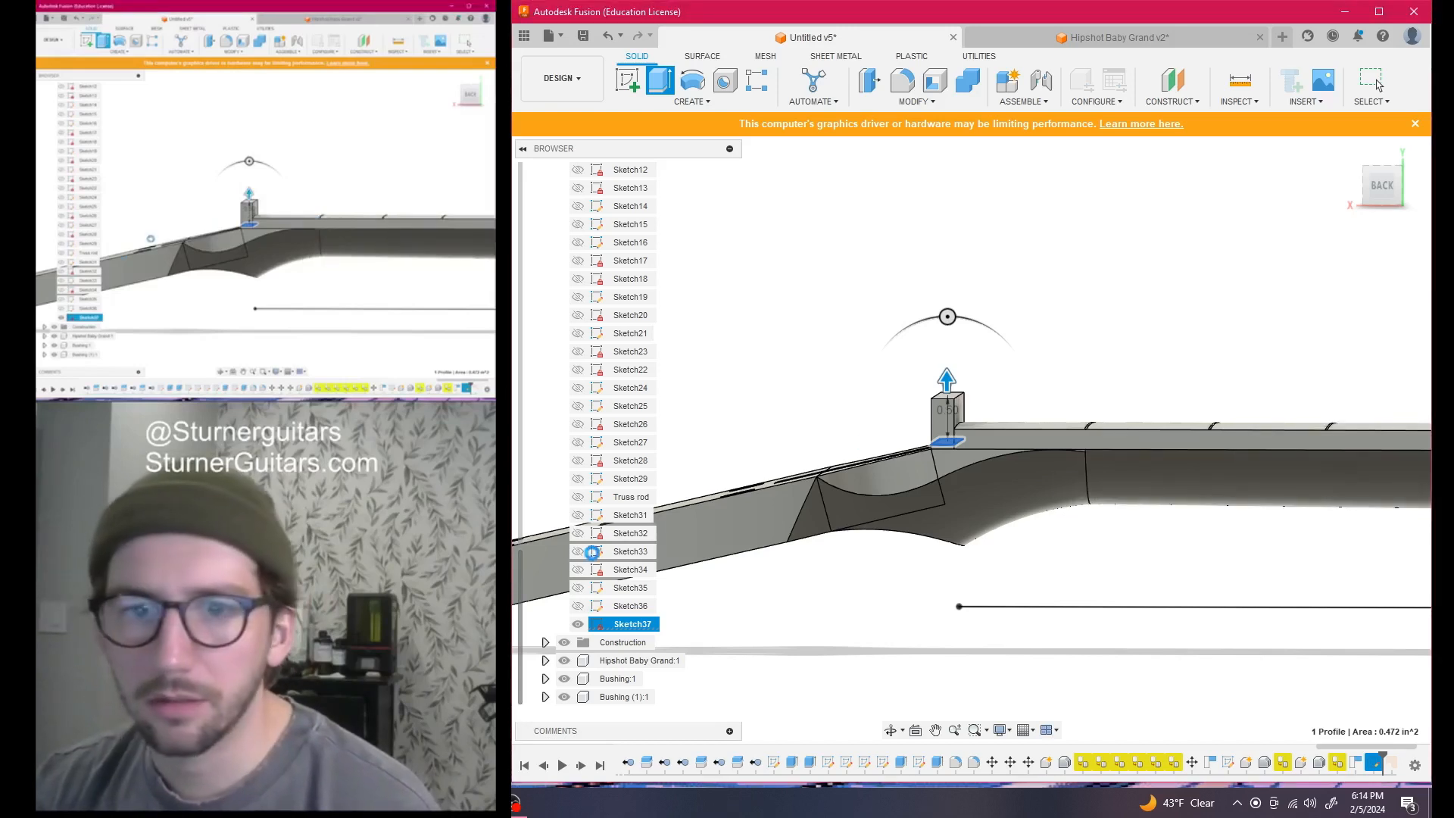
{"action": "scroll", "coordinate": [602, 543], "scroll_direction": "up", "scroll_amount": 9}
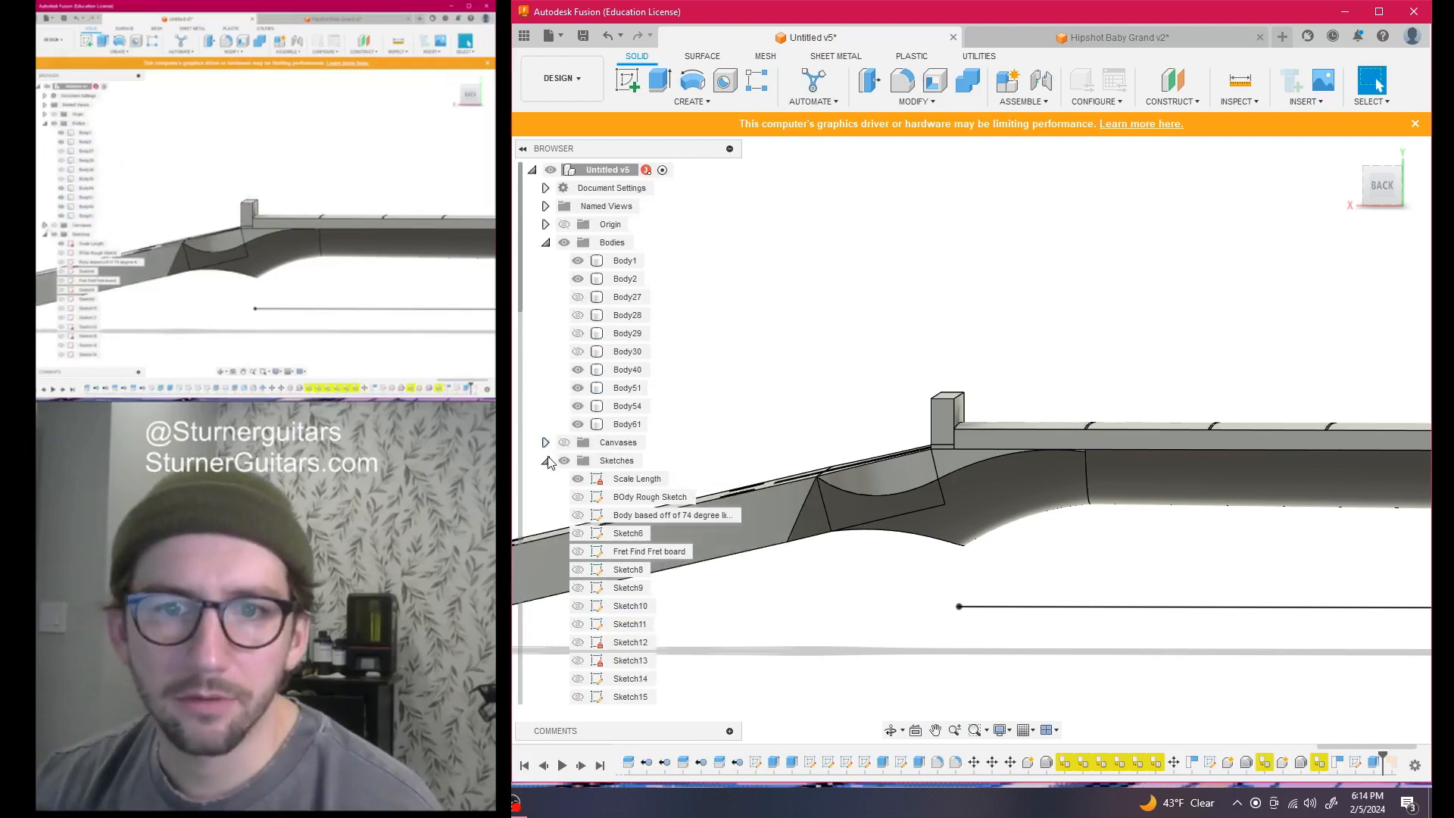
Rename the new body to Nut and orbit to the right-side view
{"action": "double_click", "coordinate": [615, 426]}
{"action": "type", "text": "Nut"}
{"action": "key", "text": "Return"}
{"action": "mouse_move", "coordinate": [1384, 189]}
{"action": "left_mouse_down"}
{"action": "mouse_move", "coordinate": [1279, 236]}
{"action": "mouse_move", "coordinate": [1136, 241]}
{"action": "left_mouse_up"}
{"action": "left_click_drag", "start_coordinate": [1417, 241], "coordinate": [1360, 203]}
{"action": "left_click", "coordinate": [1392, 194]}
{"action": "left_click", "coordinate": [1163, 275]}
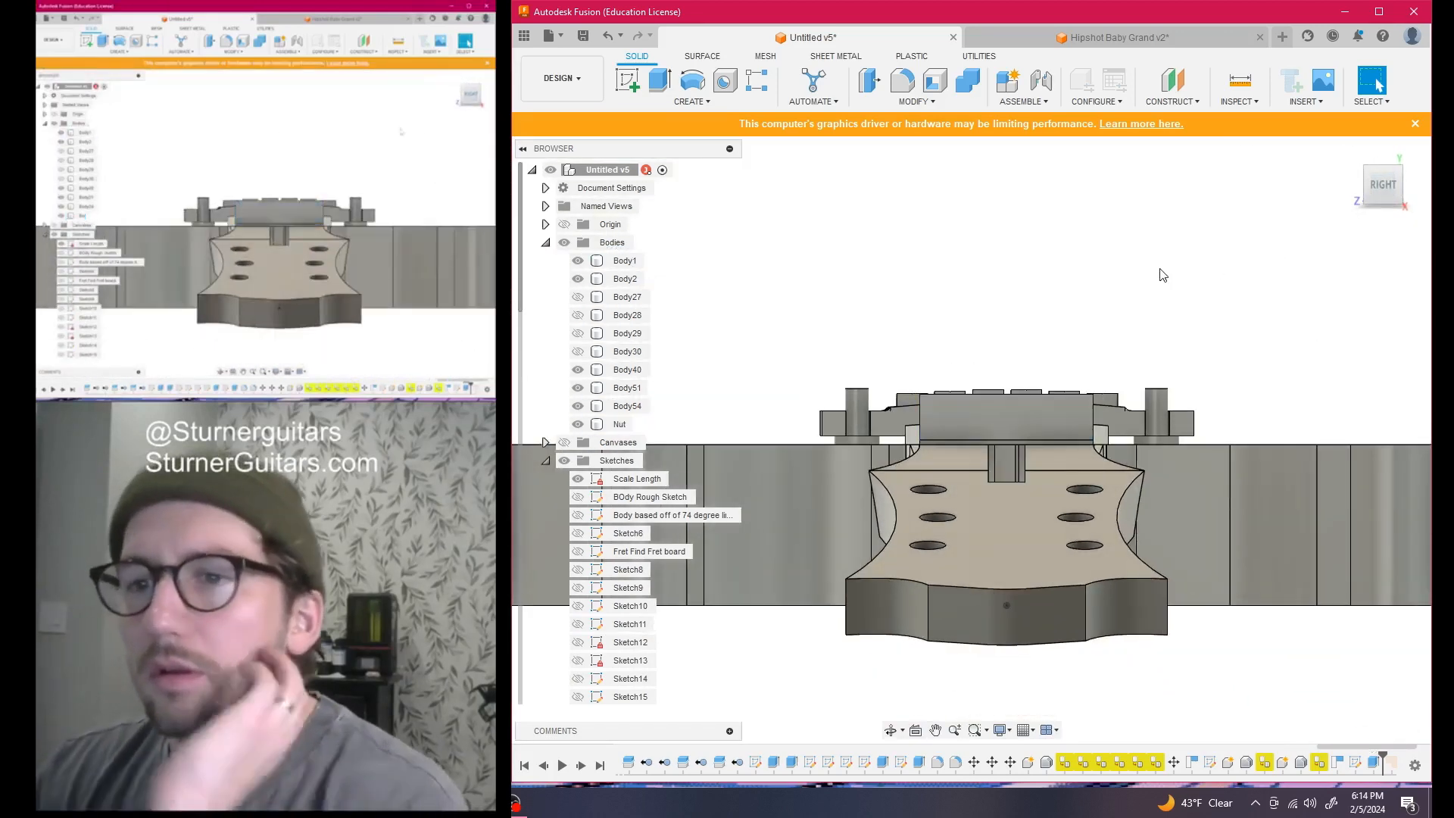
{"action": "left_click_drag", "start_coordinate": [1390, 190], "coordinate": [1367, 223]}
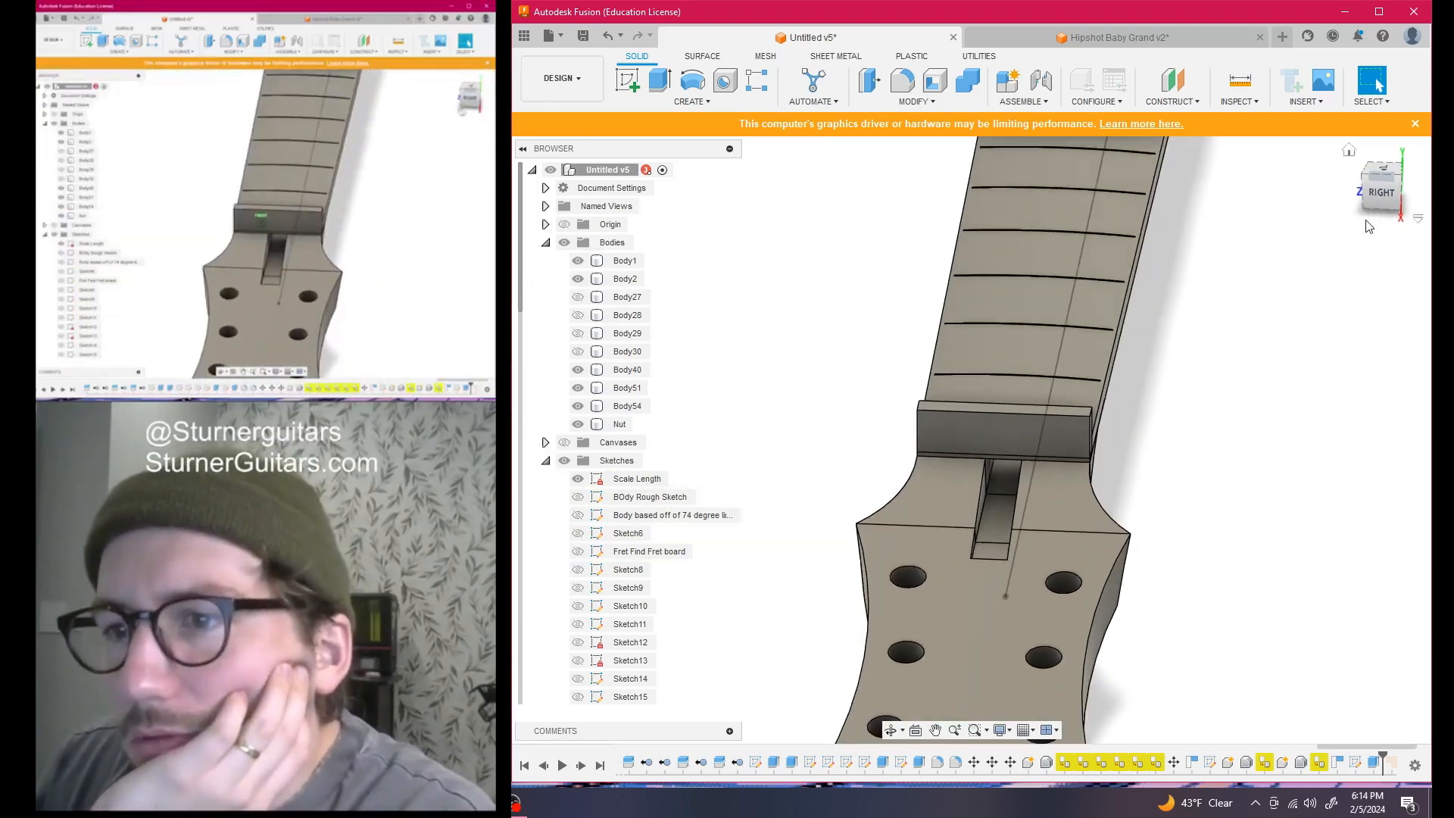
Measure the fretboard's curved top face, confirming a 14.00 in radius and 28.00 in diameter
{"action": "left_click", "coordinate": [1166, 88]}
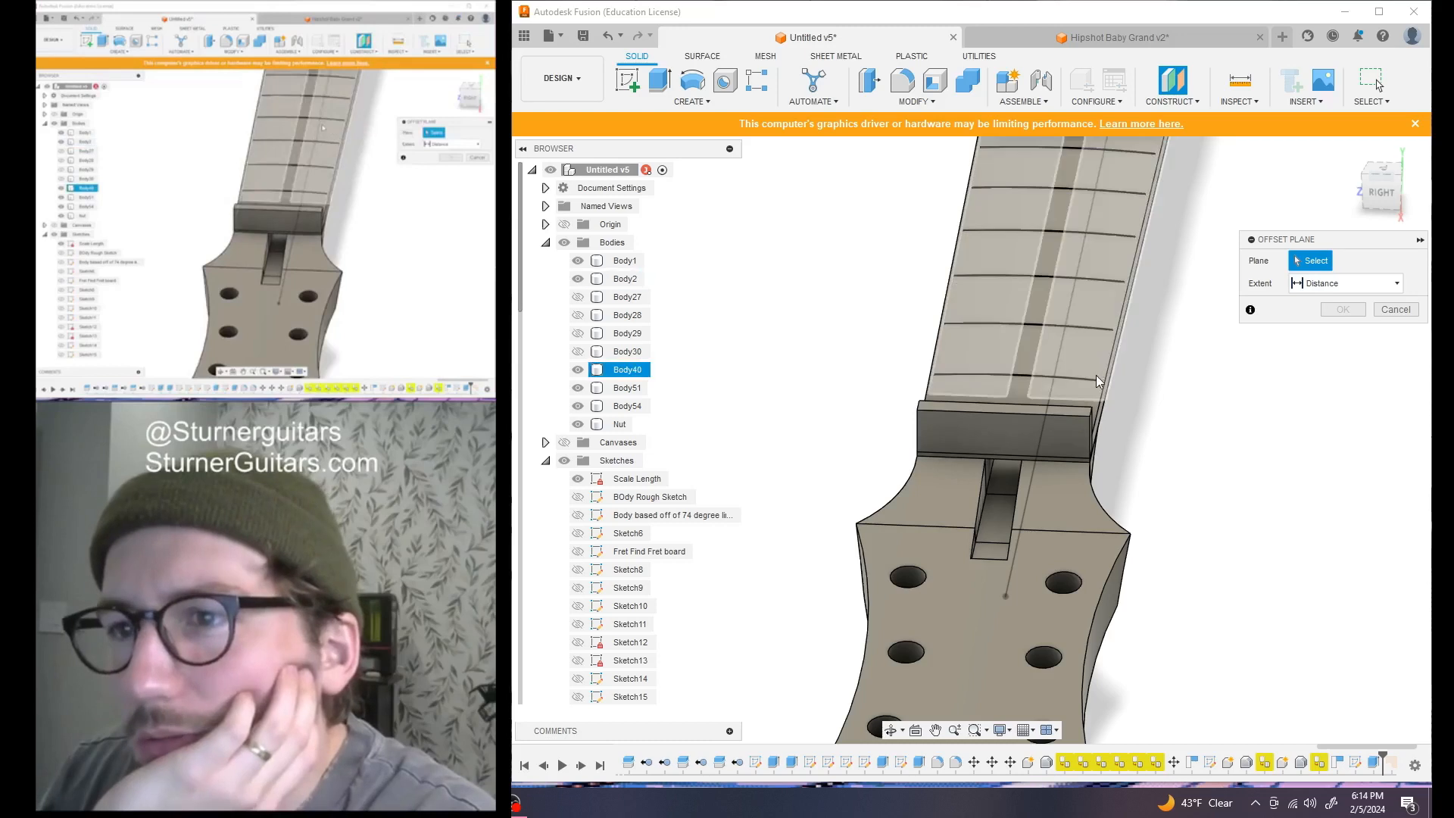
{"action": "scroll", "coordinate": [1088, 410], "scroll_direction": "up", "scroll_amount": 3}
{"action": "scroll", "coordinate": [1101, 415], "scroll_direction": "down", "scroll_amount": 6}
{"action": "scroll", "coordinate": [1112, 411], "scroll_direction": "down", "scroll_amount": 3}
{"action": "scroll", "coordinate": [946, 443], "scroll_direction": "up", "scroll_amount": 6}
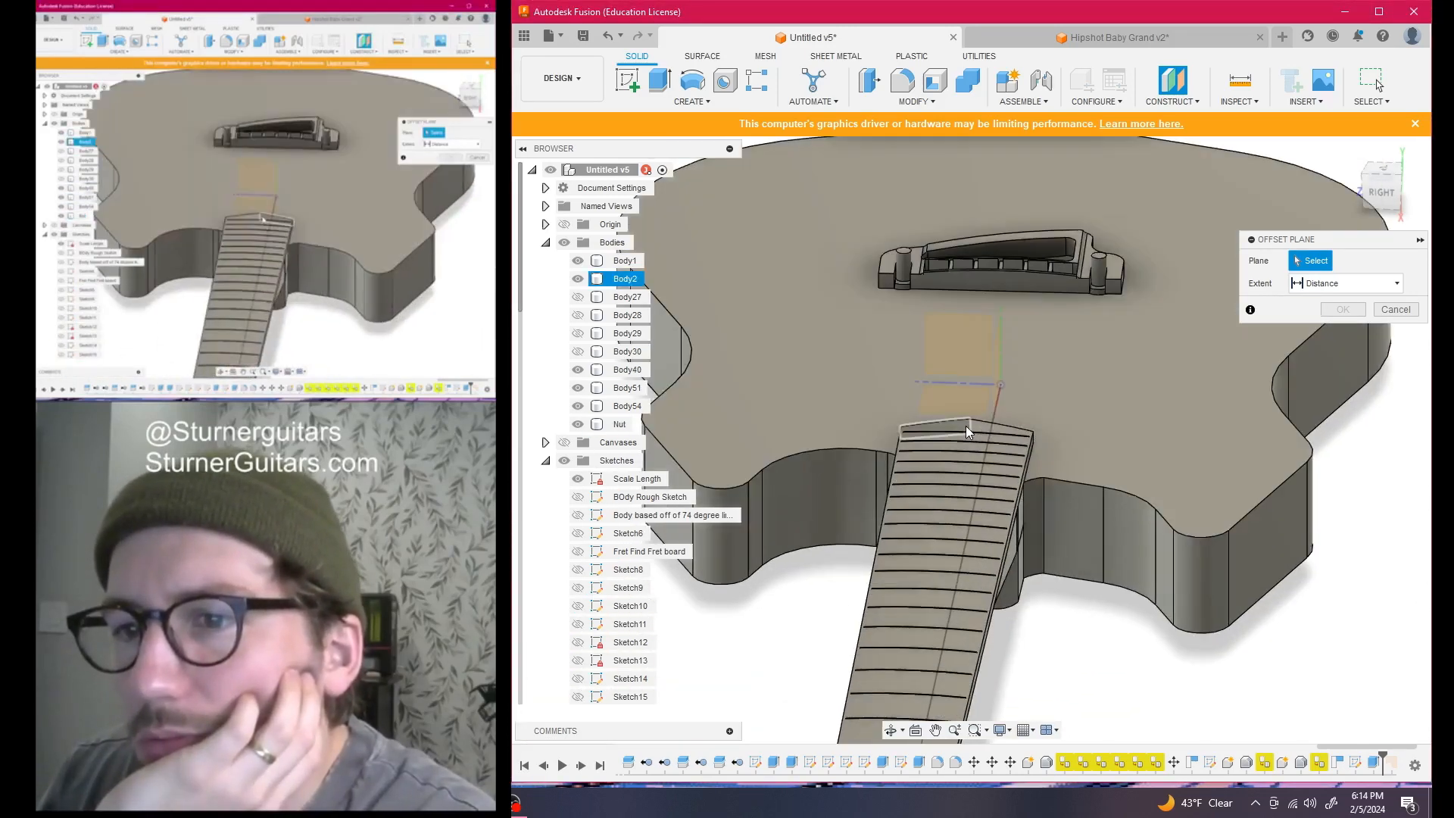
{"action": "scroll", "coordinate": [963, 426], "scroll_direction": "up", "scroll_amount": 5}
{"action": "scroll", "coordinate": [1158, 462], "scroll_direction": "down", "scroll_amount": 5}
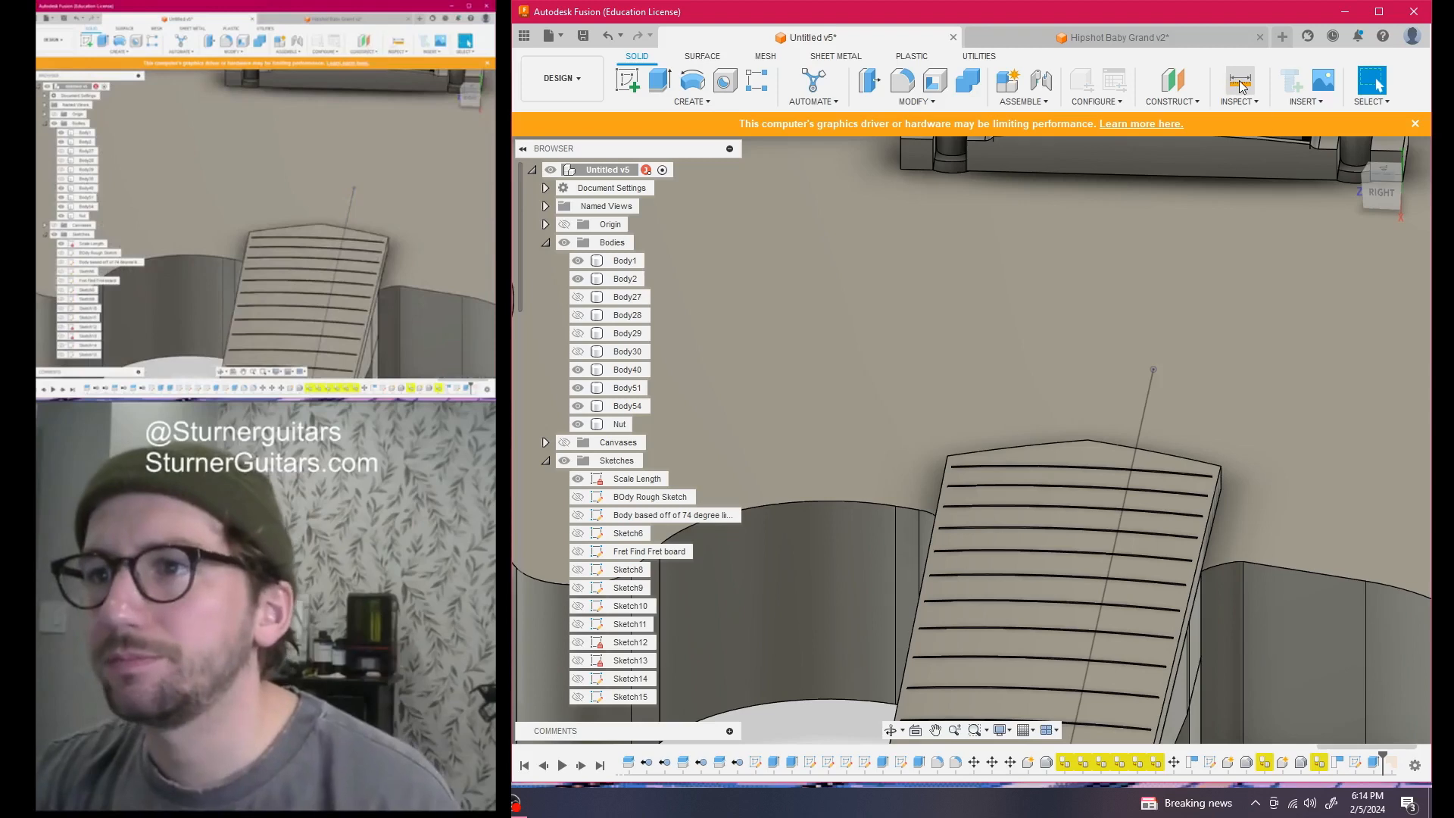
{"action": "left_click", "coordinate": [1240, 83]}
{"action": "left_click", "coordinate": [1079, 452]}
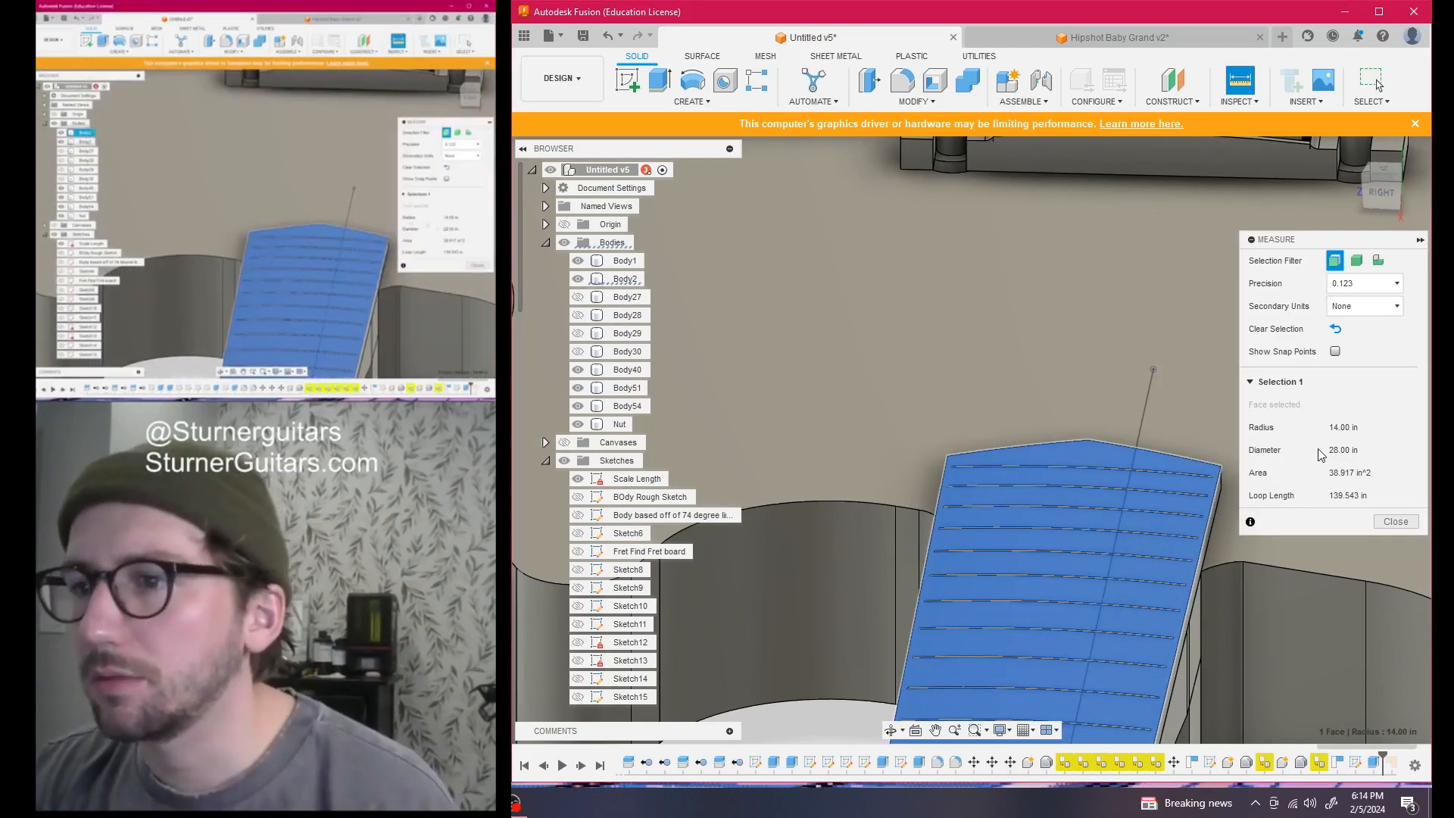
{"action": "left_click", "coordinate": [1347, 432]}
{"action": "scroll", "coordinate": [1147, 574], "scroll_direction": "down", "scroll_amount": 8}
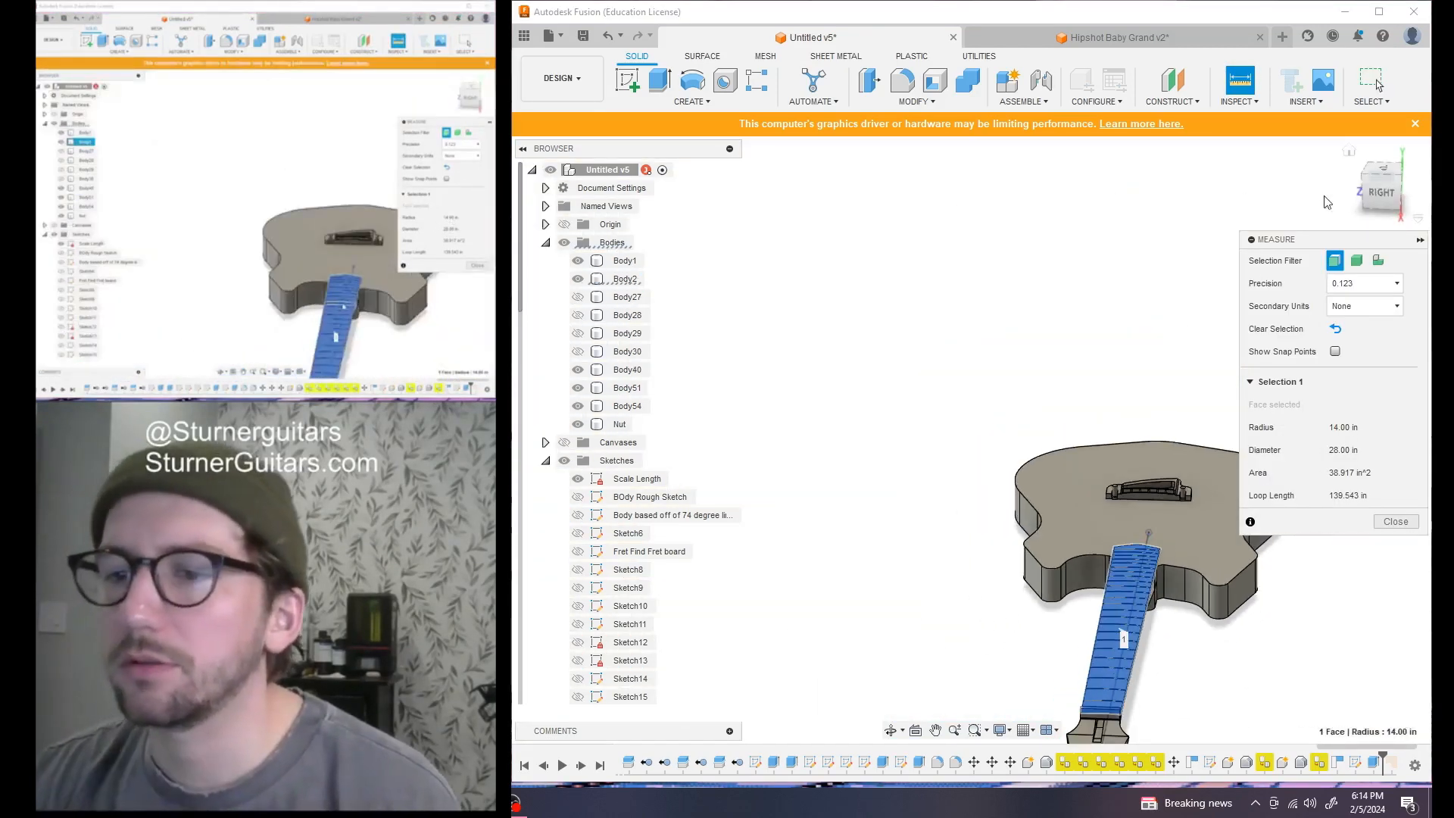
{"action": "left_click", "coordinate": [1377, 193]}
{"action": "middle_click_drag", "start_coordinate": [1097, 459], "coordinate": [1012, 296]}
{"action": "scroll", "coordinate": [1012, 295], "scroll_direction": "up", "scroll_amount": 4}
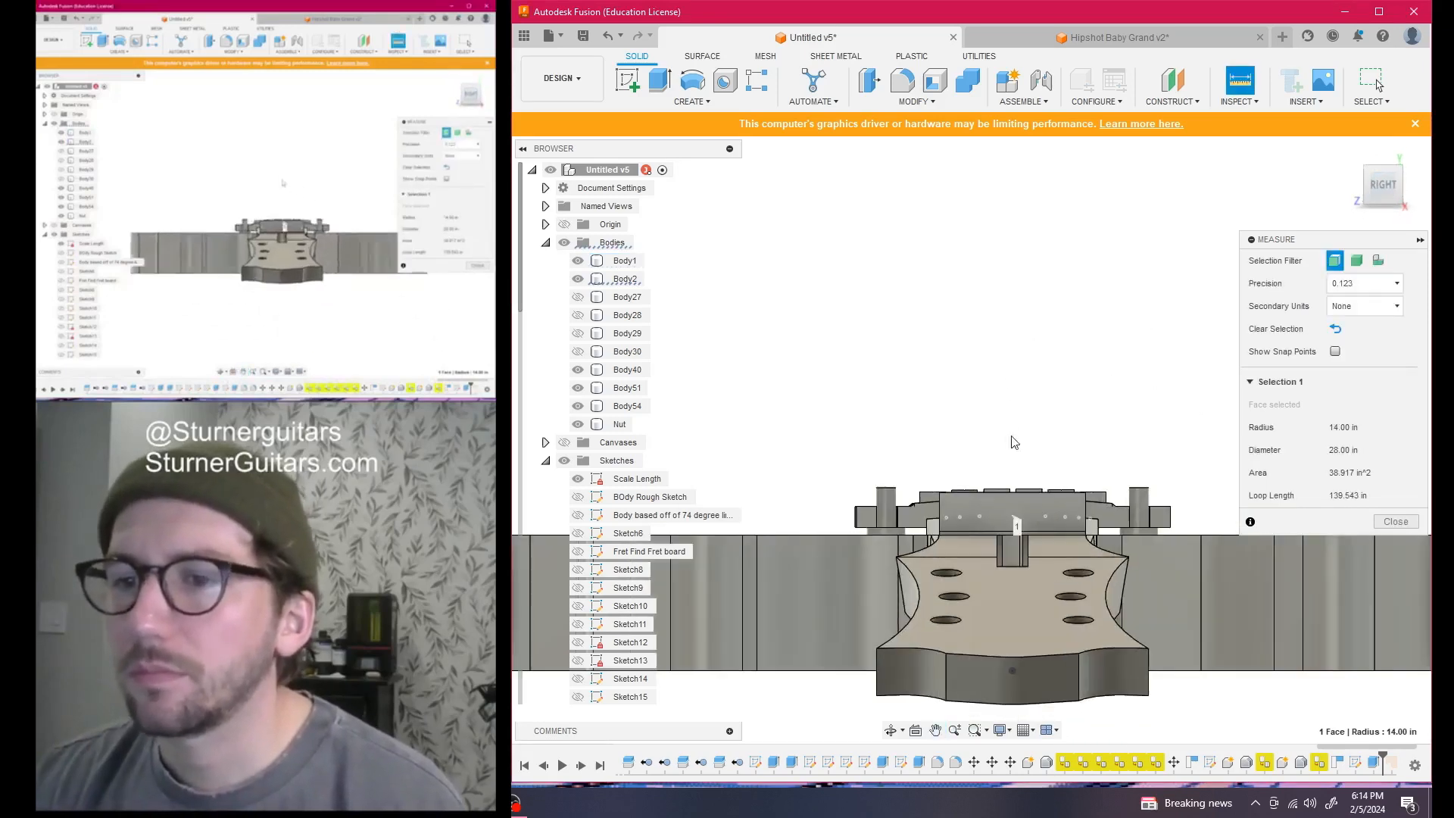
Start a sketch on the nut's face and orbit to an angled back view
{"action": "left_click", "coordinate": [633, 81]}
{"action": "scroll", "coordinate": [1021, 512], "scroll_direction": "up", "scroll_amount": 4}
{"action": "left_click", "coordinate": [1015, 512]}
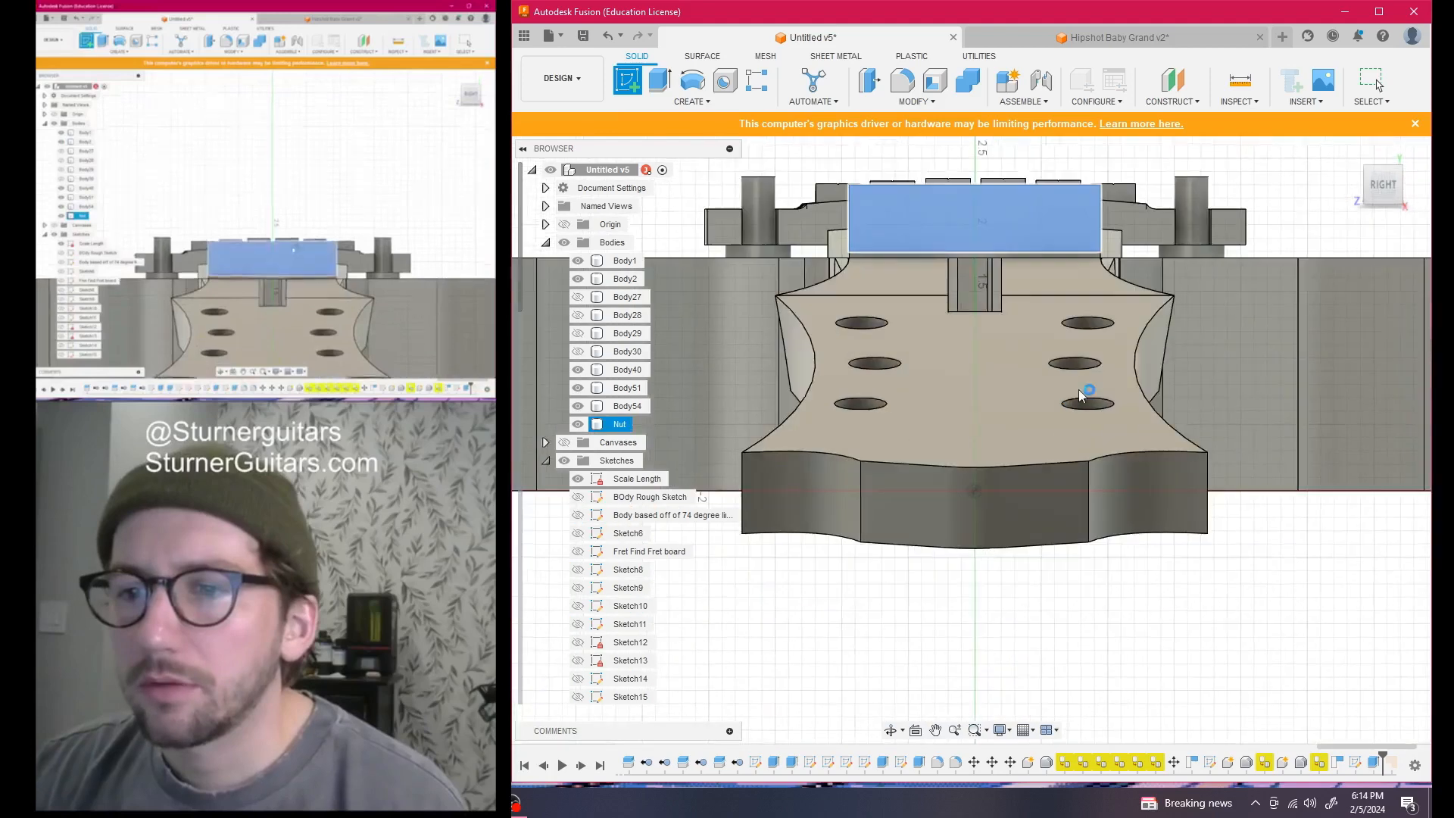
{"action": "scroll", "coordinate": [1150, 625], "scroll_direction": "down", "scroll_amount": 1}
{"action": "middle_click_drag", "start_coordinate": [1147, 618], "coordinate": [1146, 684]}
{"action": "scroll", "coordinate": [1035, 261], "scroll_direction": "up", "scroll_amount": 3}
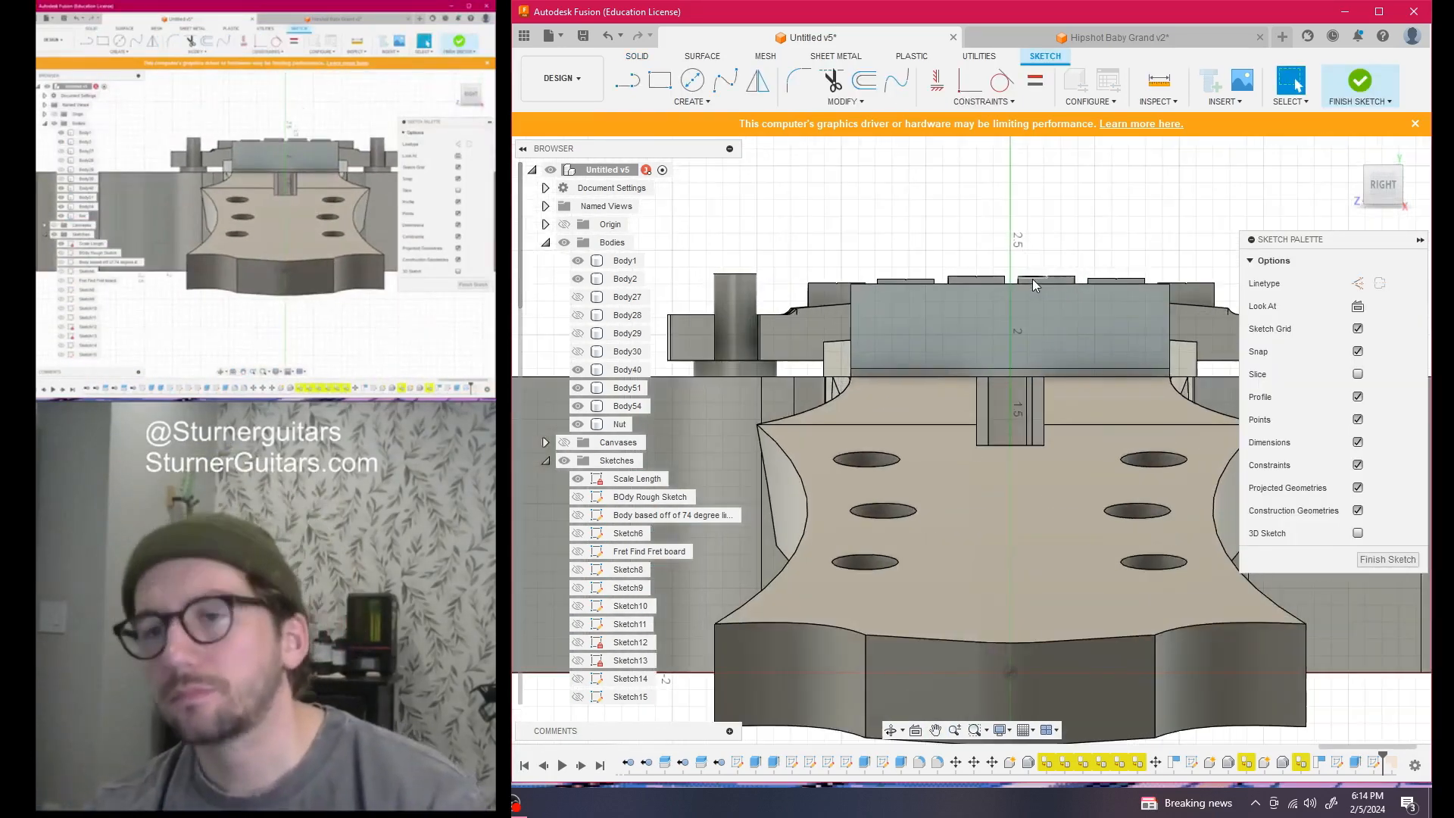
{"action": "middle_click_drag", "start_coordinate": [1033, 278], "coordinate": [1008, 292]}
{"action": "mouse_move", "coordinate": [1387, 192]}
{"action": "left_mouse_down"}
{"action": "mouse_move", "coordinate": [1340, 216]}
{"action": "mouse_move", "coordinate": [1296, 201]}
{"action": "left_mouse_up"}
Project the fretboard's top face into the nut sketch
{"action": "key", "text": "p"}
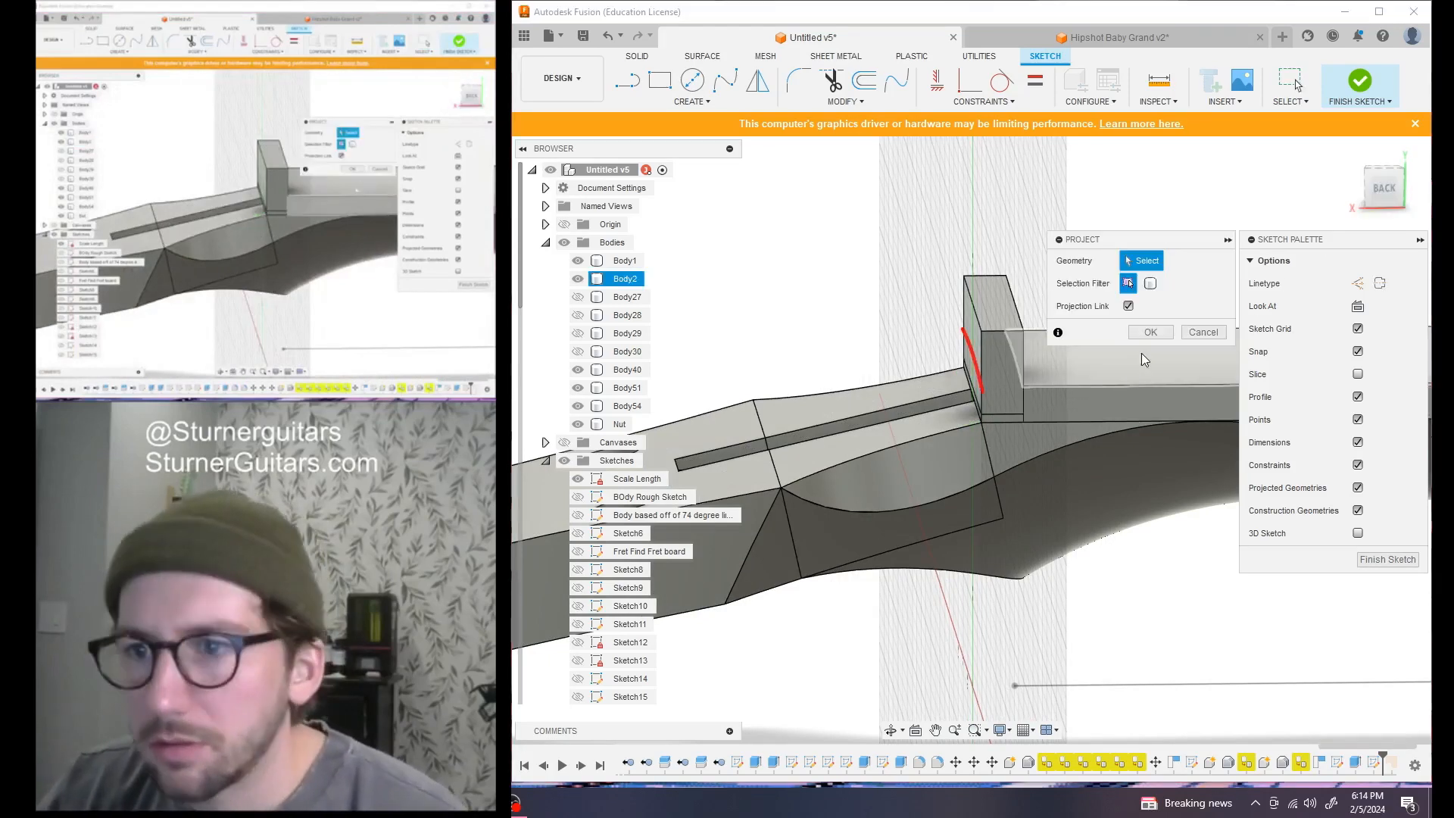
{"action": "left_click", "coordinate": [1128, 380]}
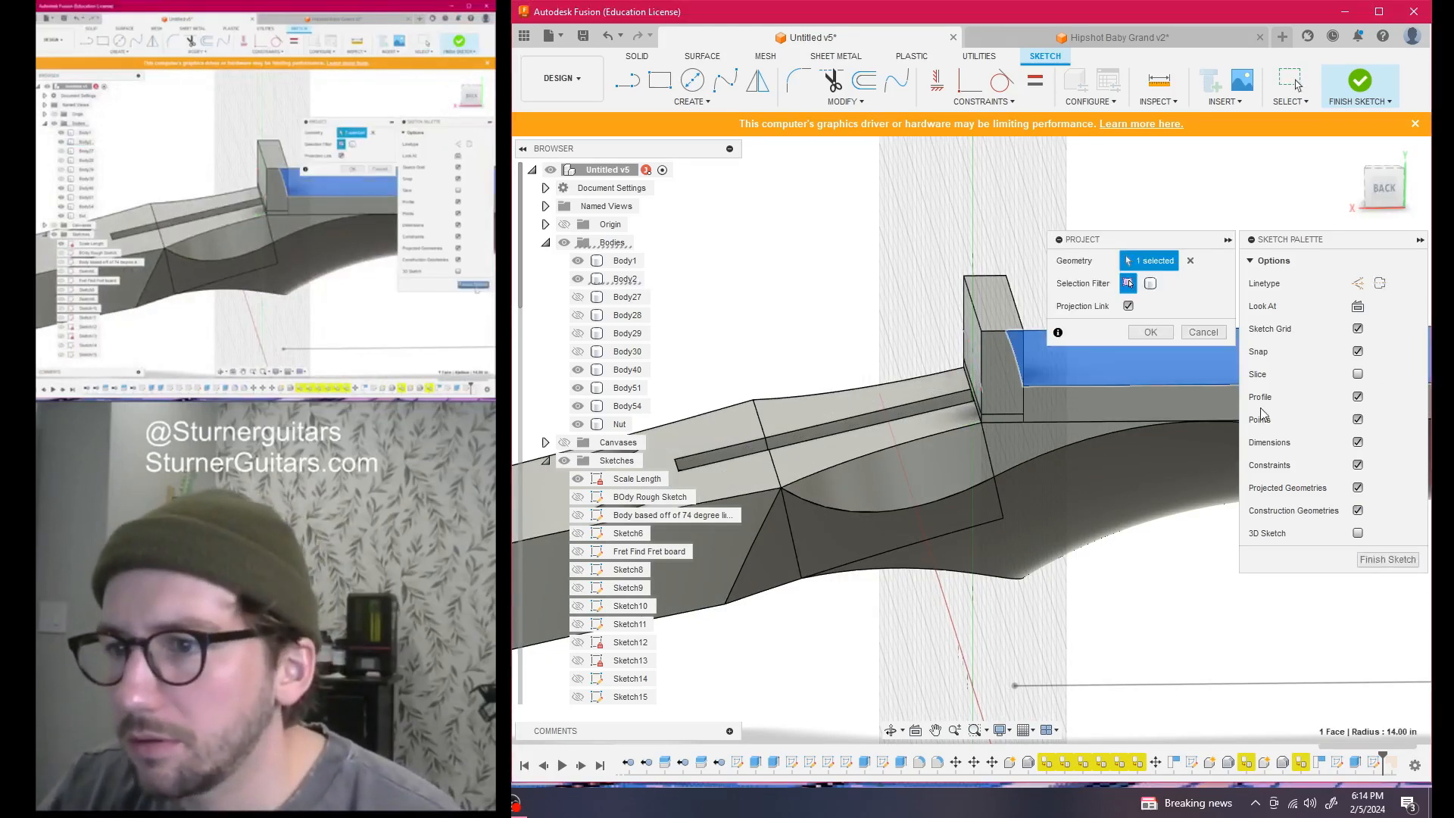
{"action": "left_click", "coordinate": [1150, 333]}
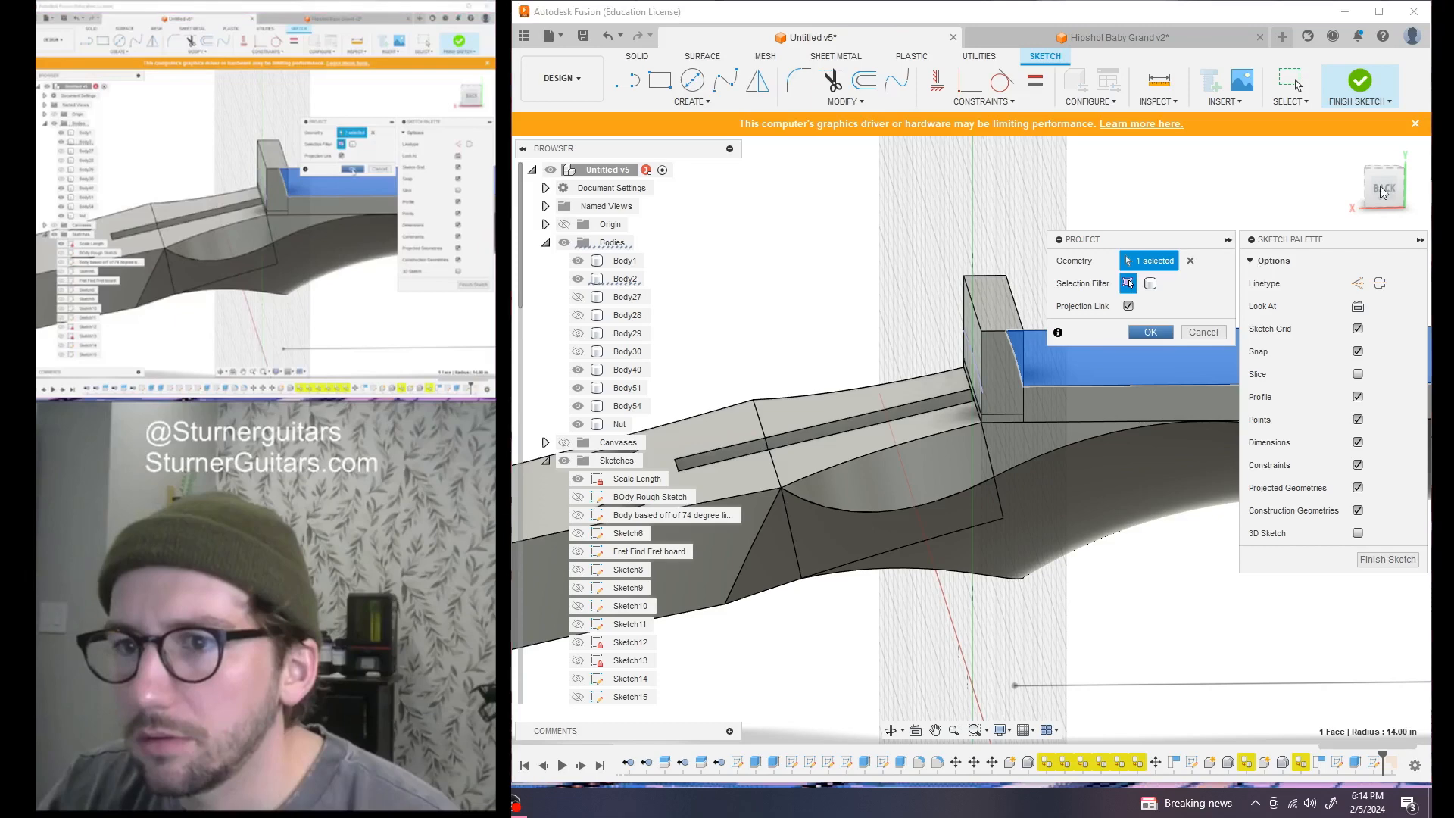
{"action": "left_click", "coordinate": [1384, 189]}
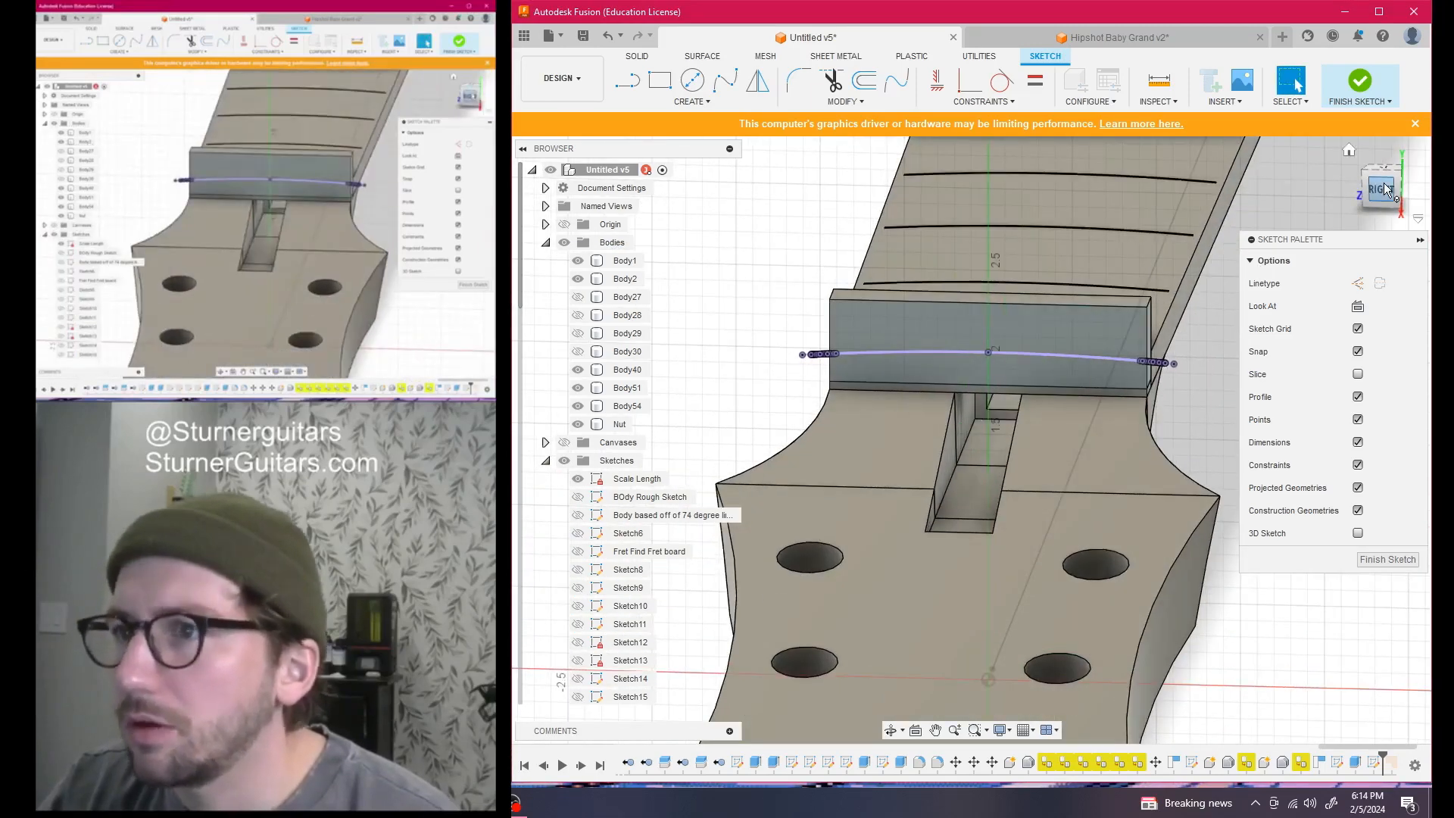
{"action": "scroll", "coordinate": [989, 350], "scroll_direction": "up", "scroll_amount": 6}
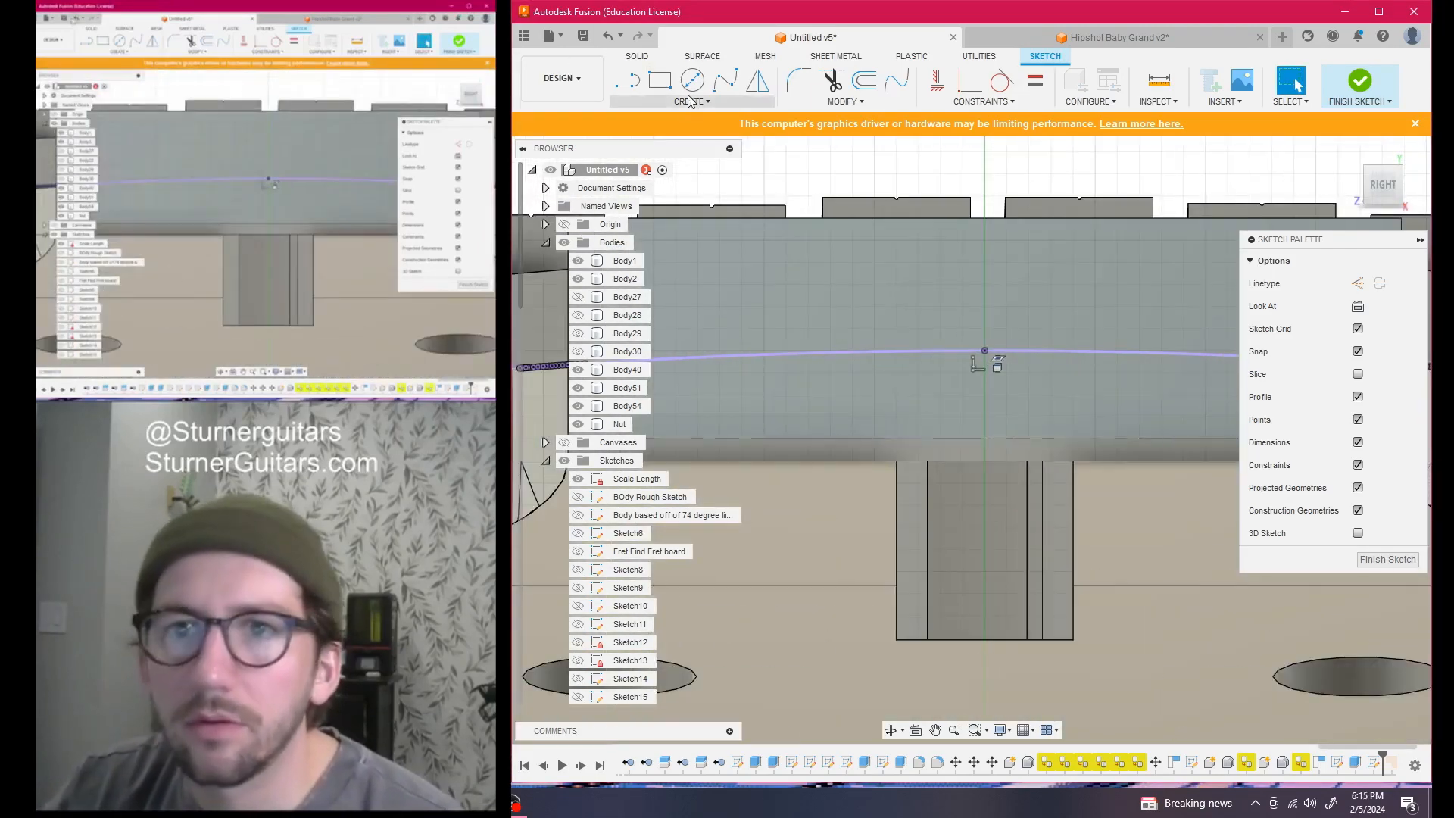
Offset the projected fretboard arc 0.125 in above itself and finish the sketch
{"action": "left_click", "coordinate": [867, 82]}
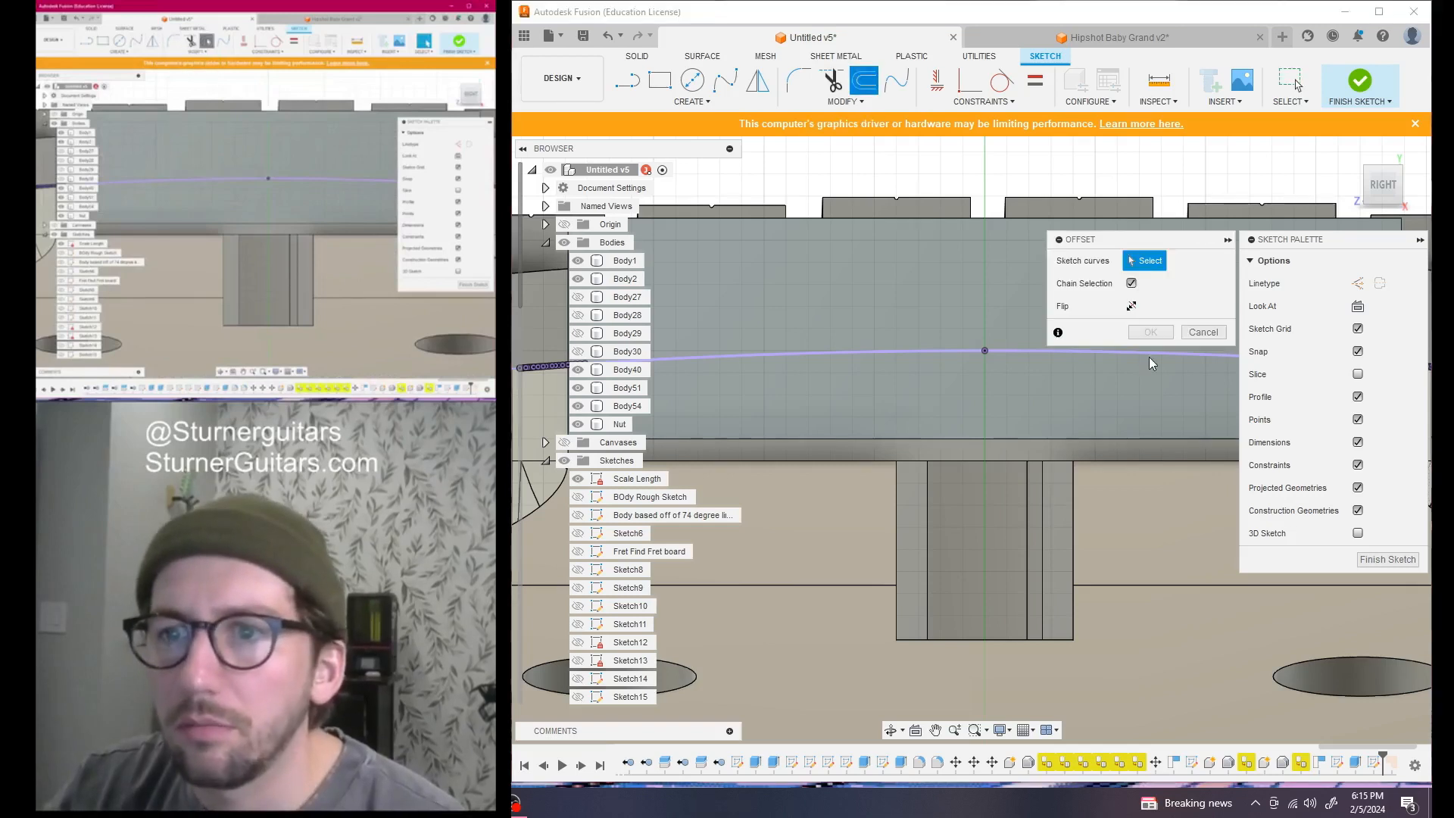
{"action": "left_click", "coordinate": [1015, 357]}
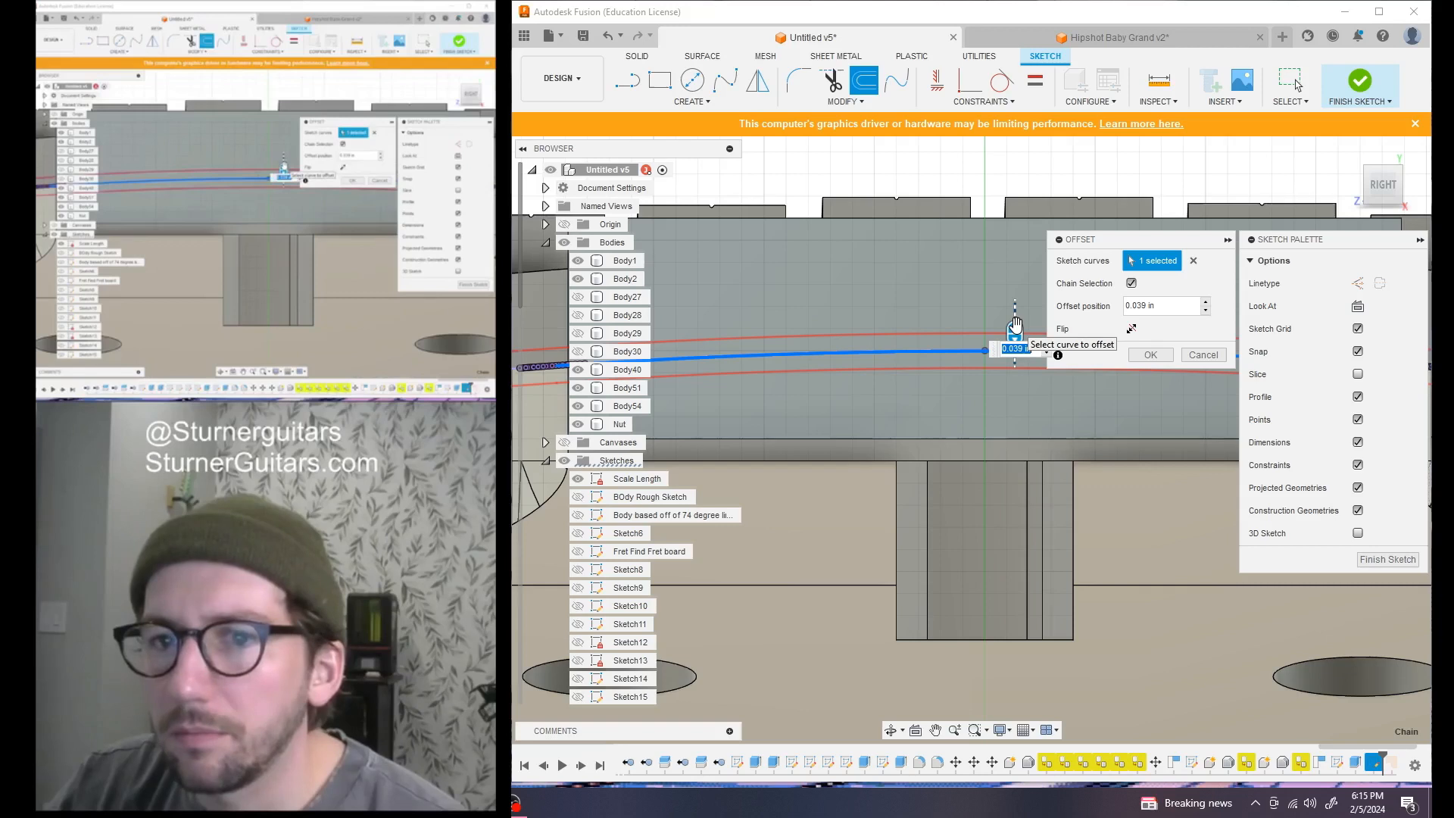
{"action": "scroll", "coordinate": [1005, 332], "scroll_direction": "down", "scroll_amount": 3}
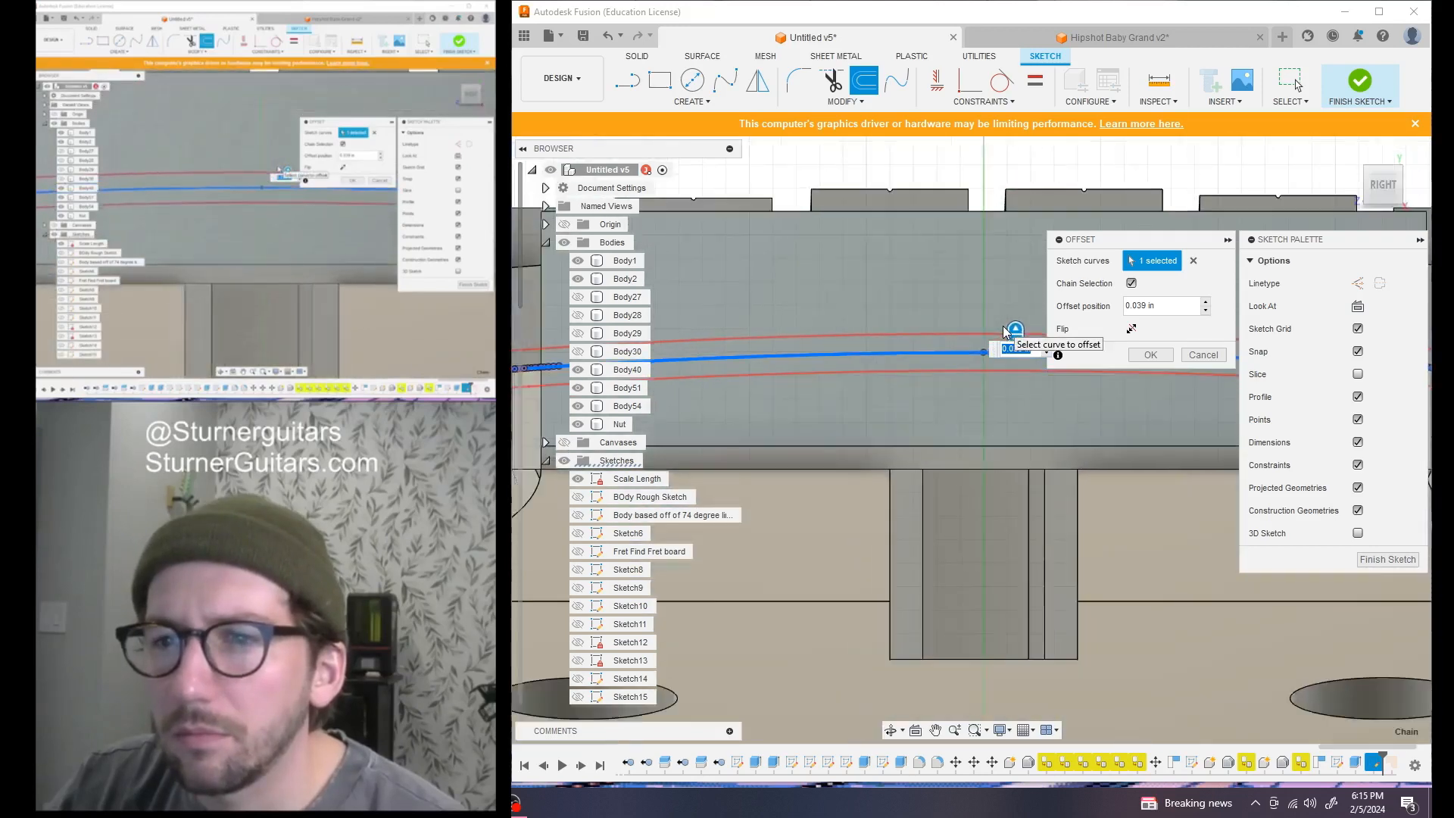
{"action": "left_click_drag", "start_coordinate": [1010, 328], "coordinate": [1012, 327]}
{"action": "key", "text": "Left"}
{"action": "key", "text": "Left"}
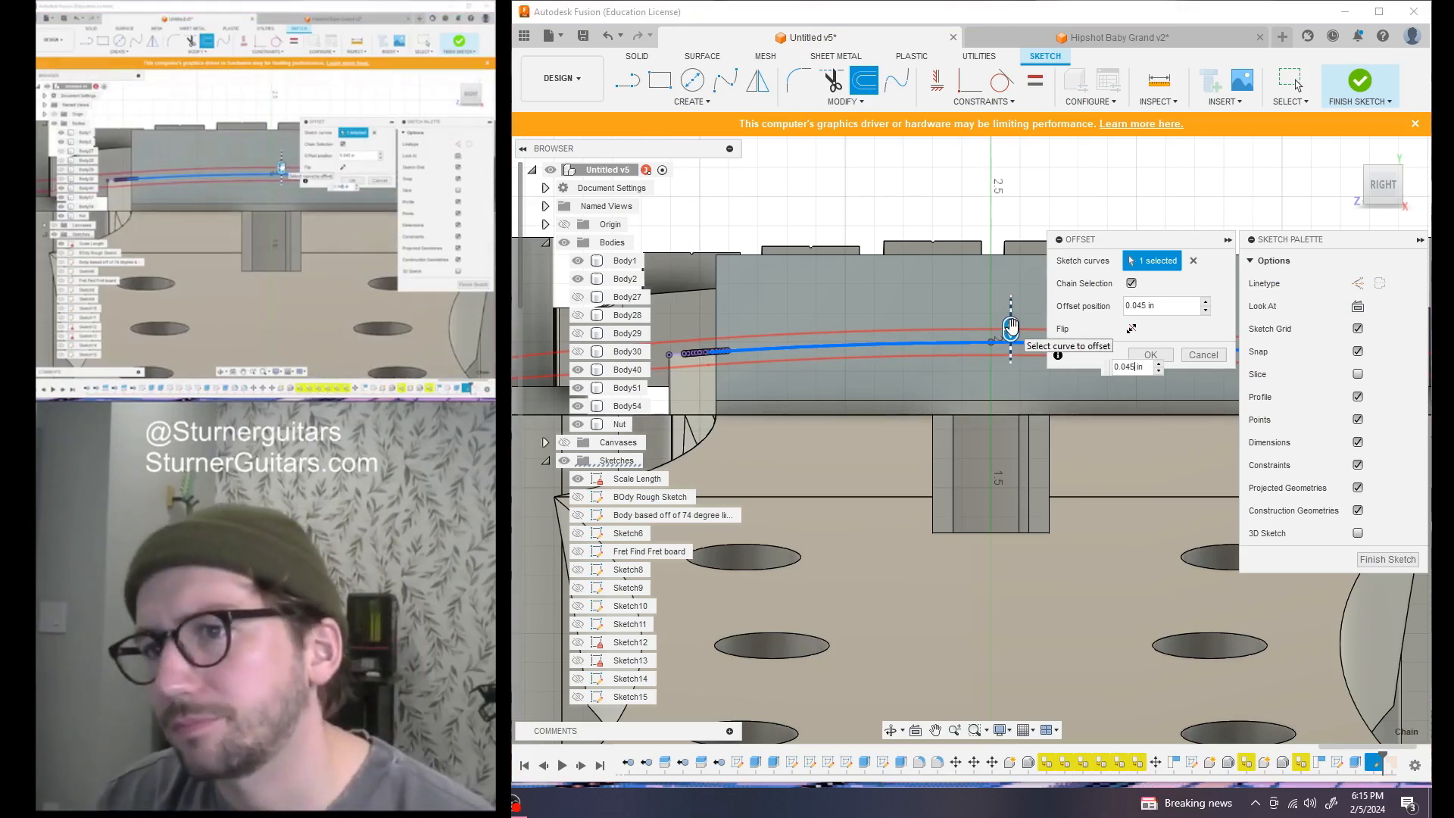
{"action": "type", "text": ".2"}
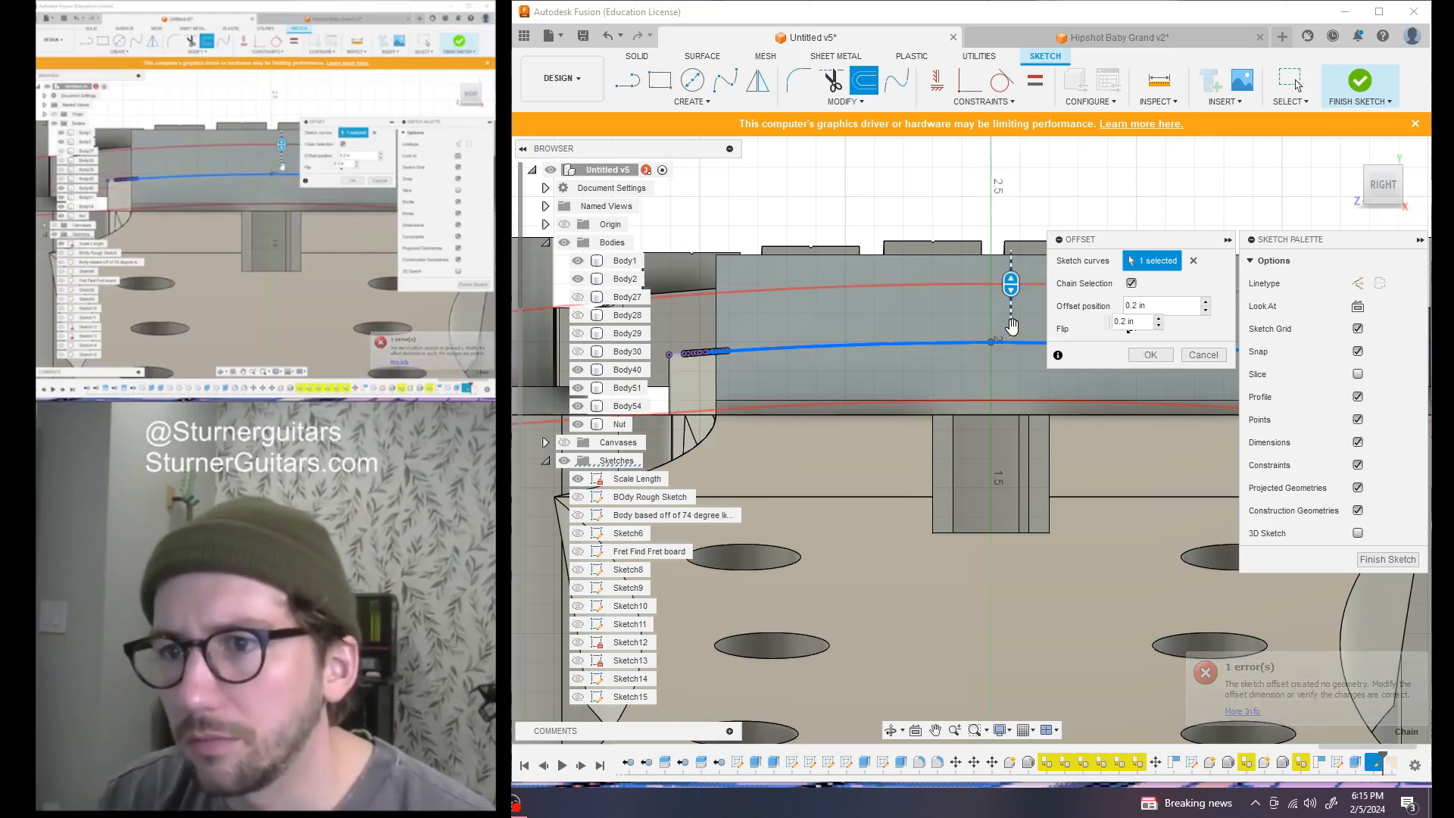
{"action": "key", "text": "BackSpace"}
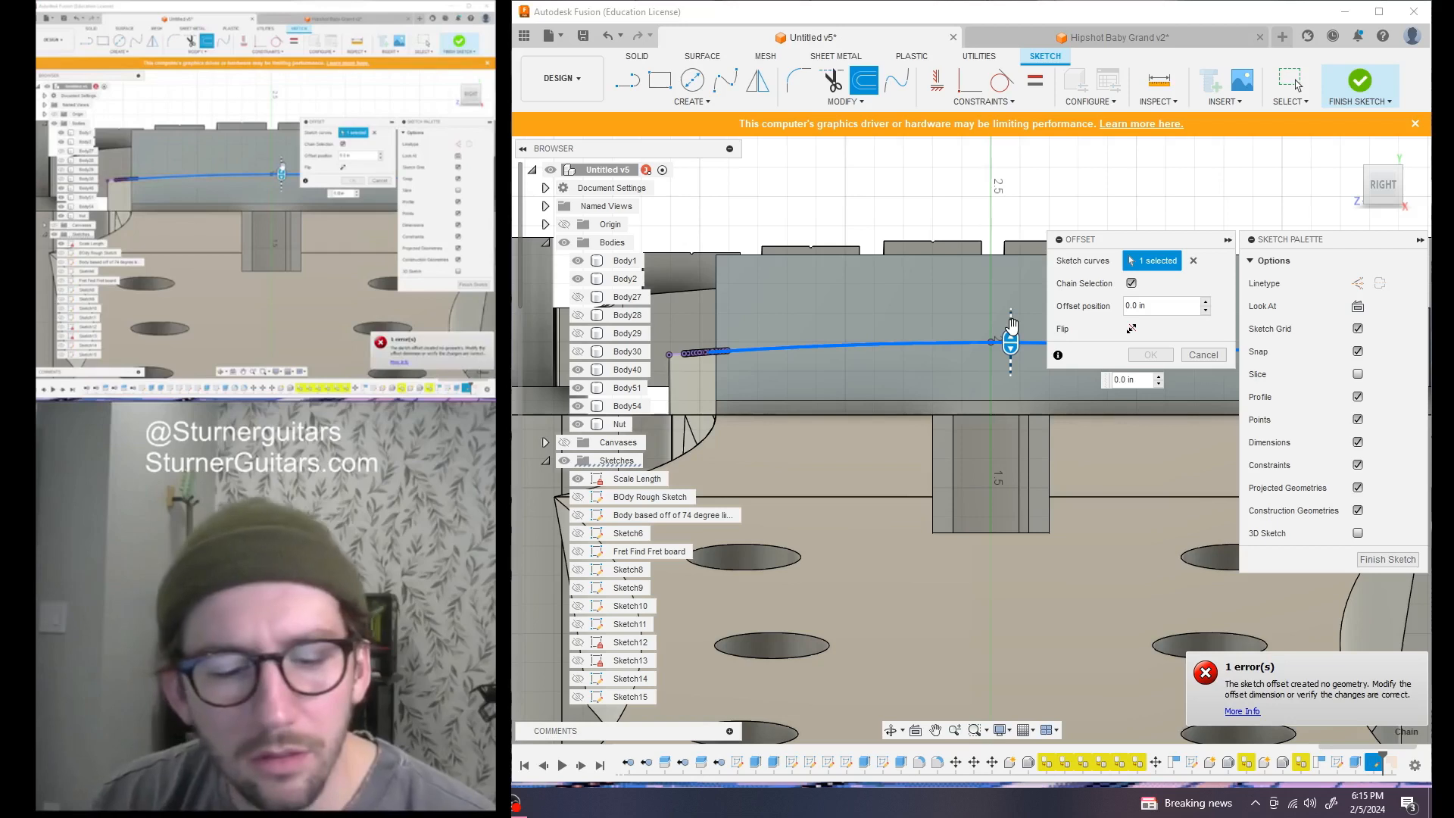
{"action": "left_click_drag", "start_coordinate": [1018, 336], "coordinate": [1013, 294]}
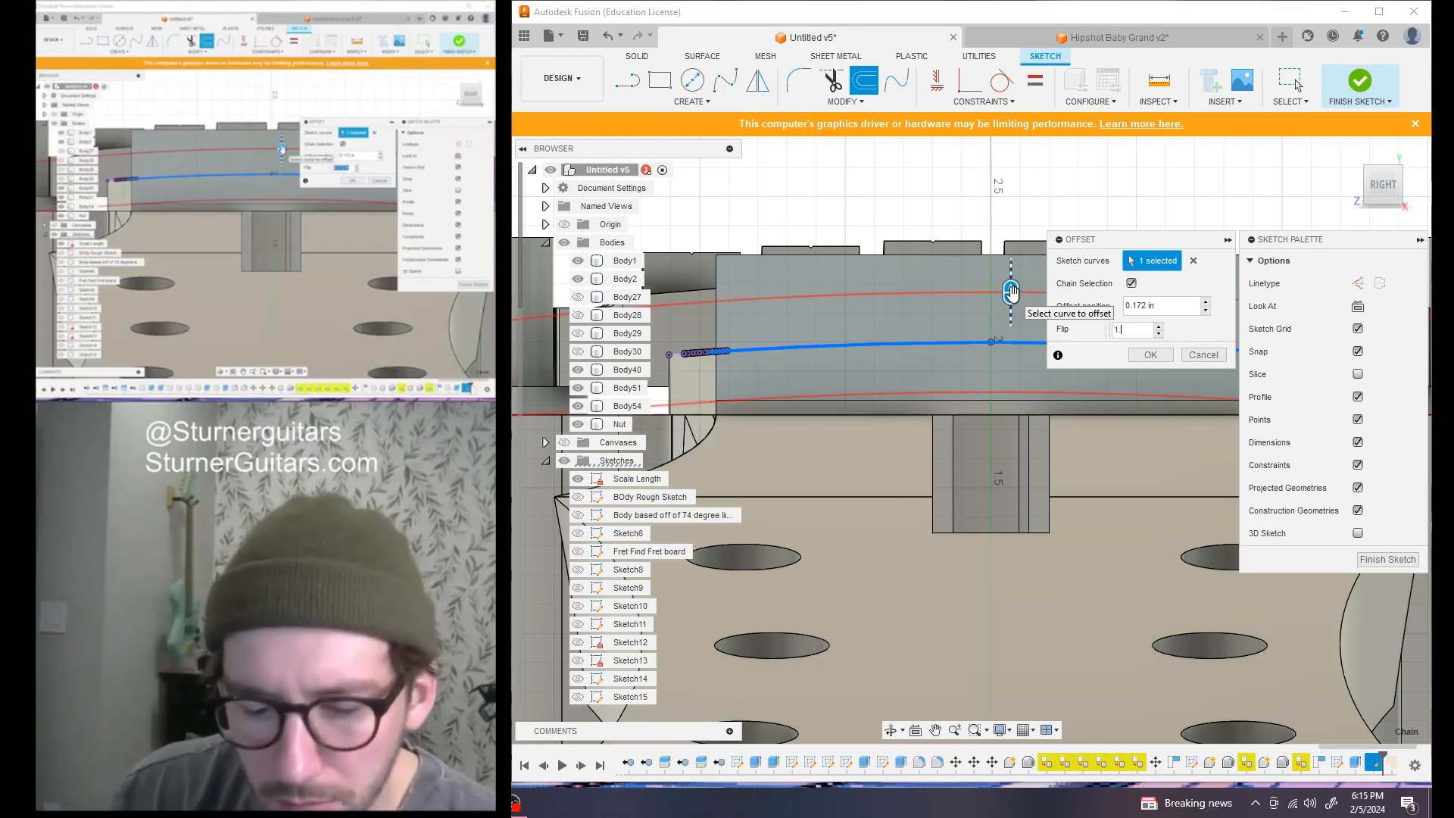
{"action": "type", "text": "1.2"}
{"action": "key", "text": "Return"}
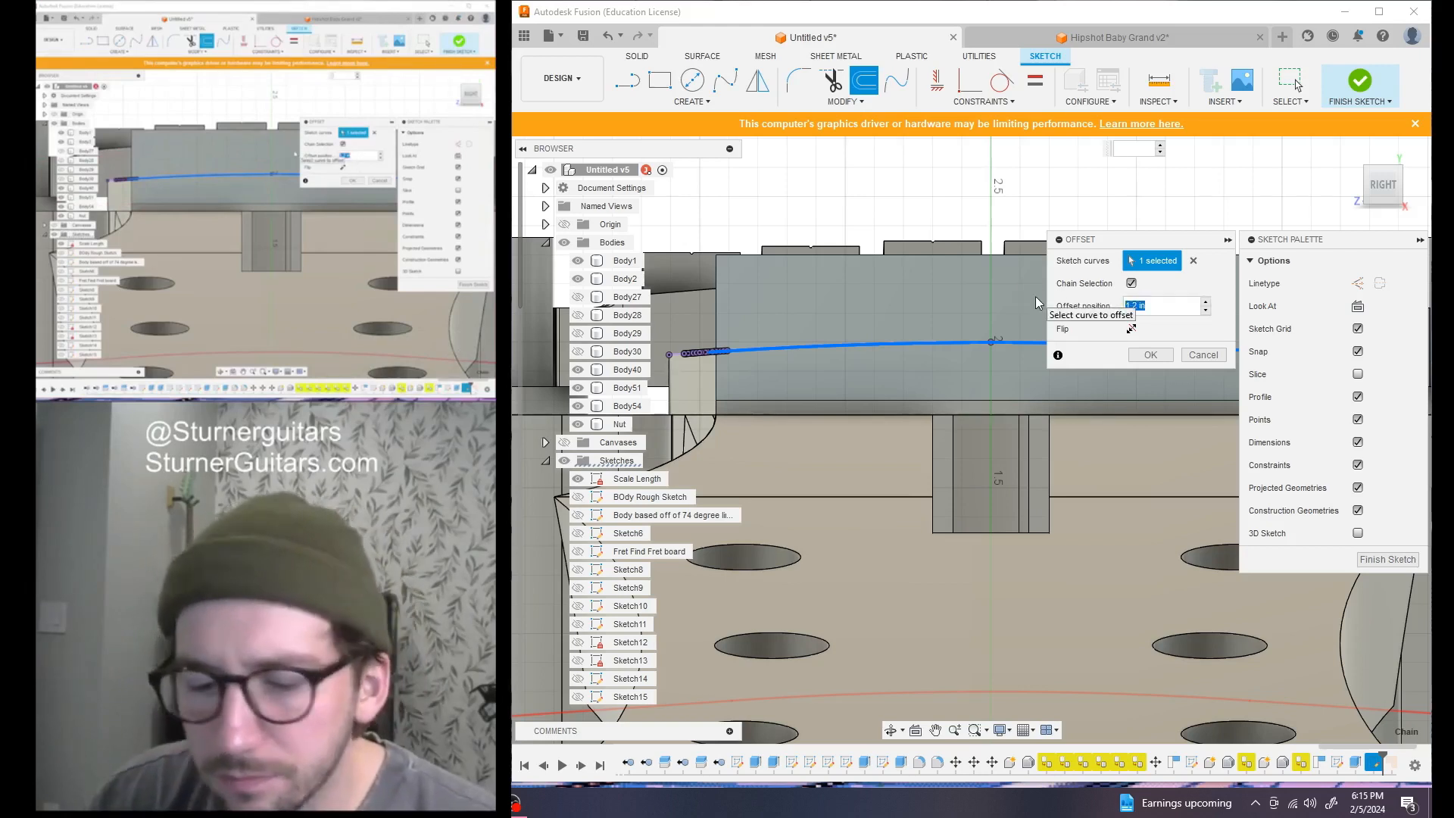
{"action": "key", "text": "Return"}
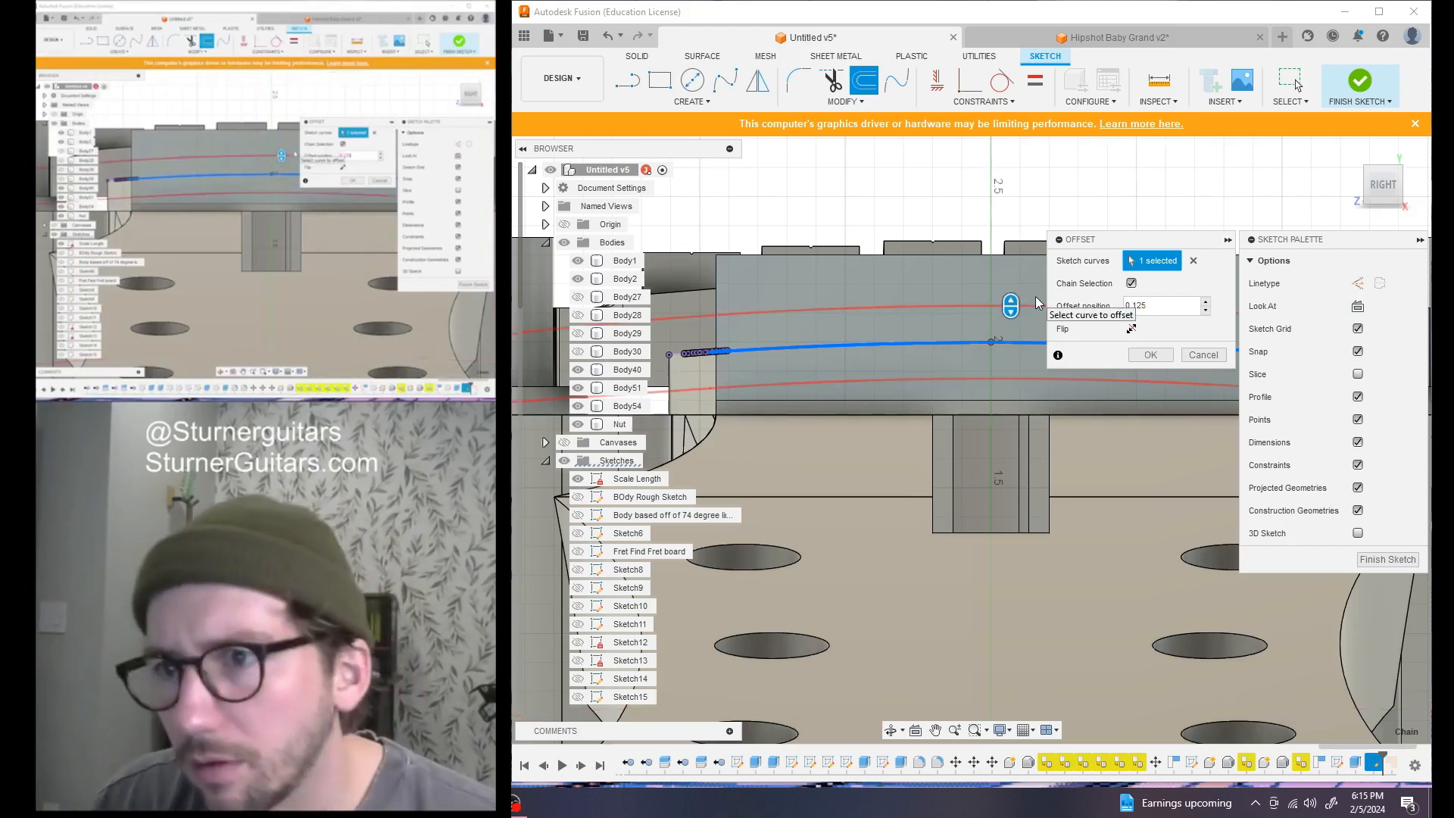
{"action": "key", "text": "Return"}
{"action": "scroll", "coordinate": [1011, 330], "scroll_direction": "down", "scroll_amount": 3}
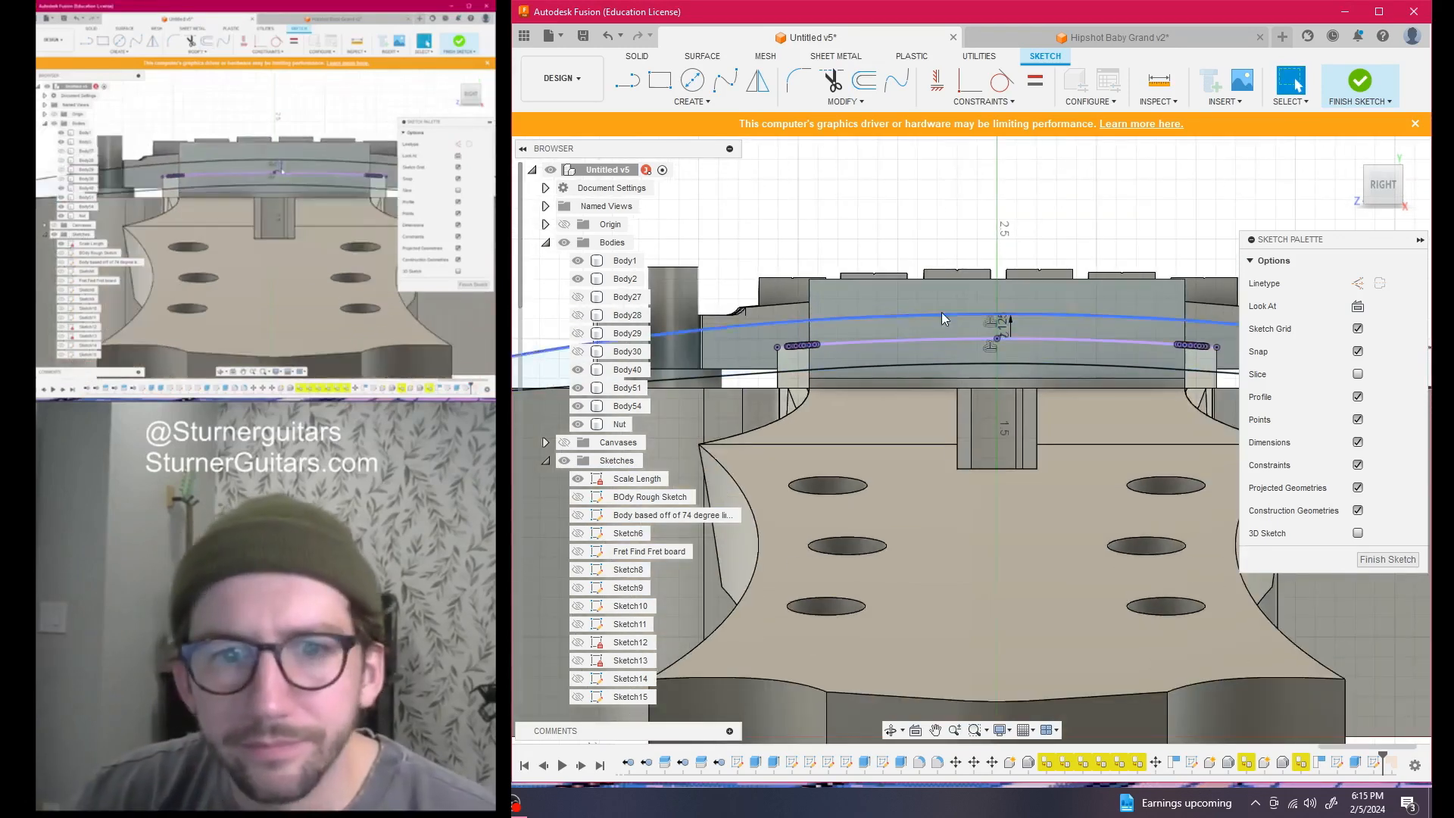
{"action": "left_click", "coordinate": [1377, 561]}
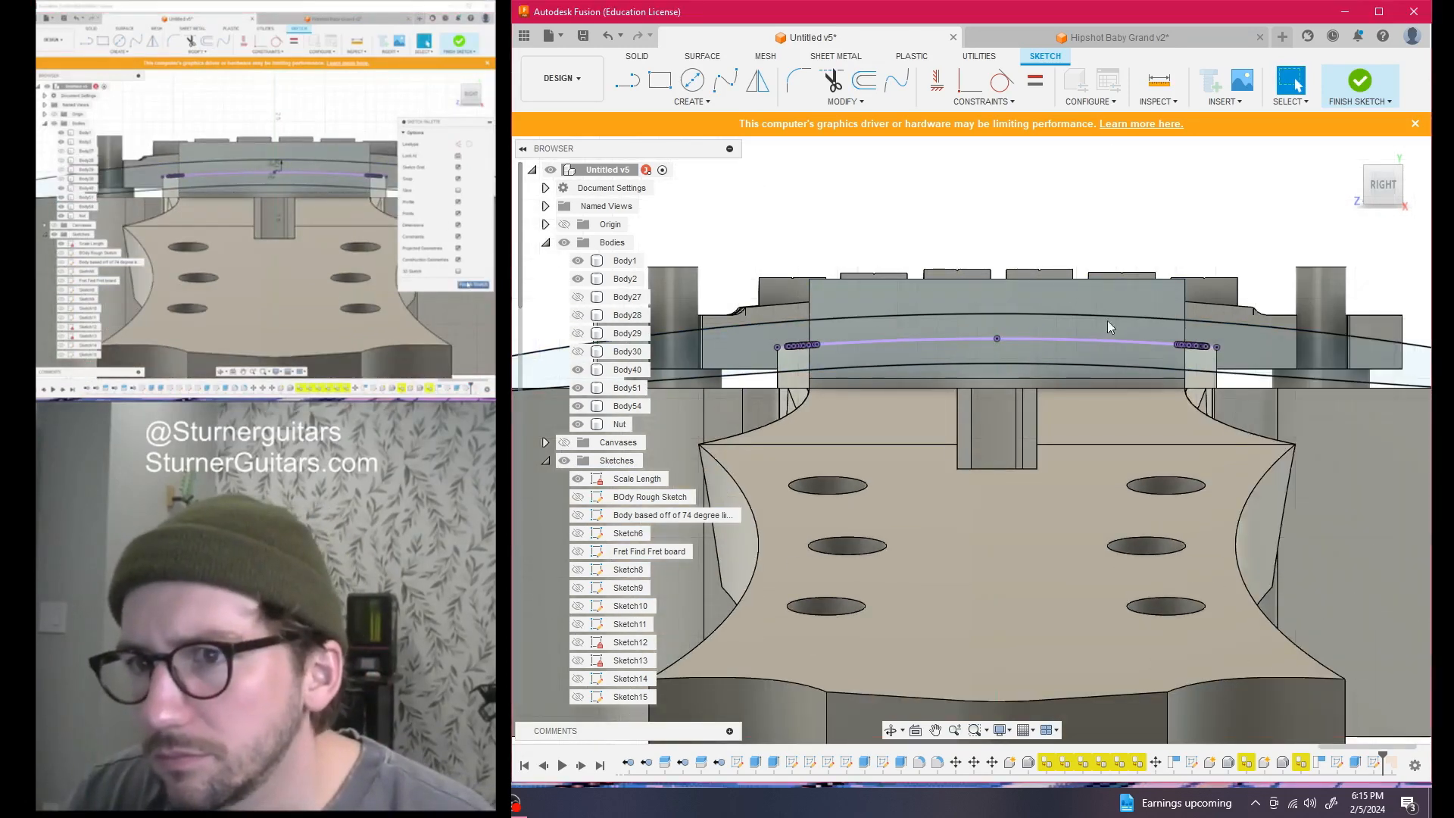
Cut the nut's top band above the offset arc 0.60 in deep
{"action": "key", "text": "q"}
{"action": "left_click", "coordinate": [1061, 297]}
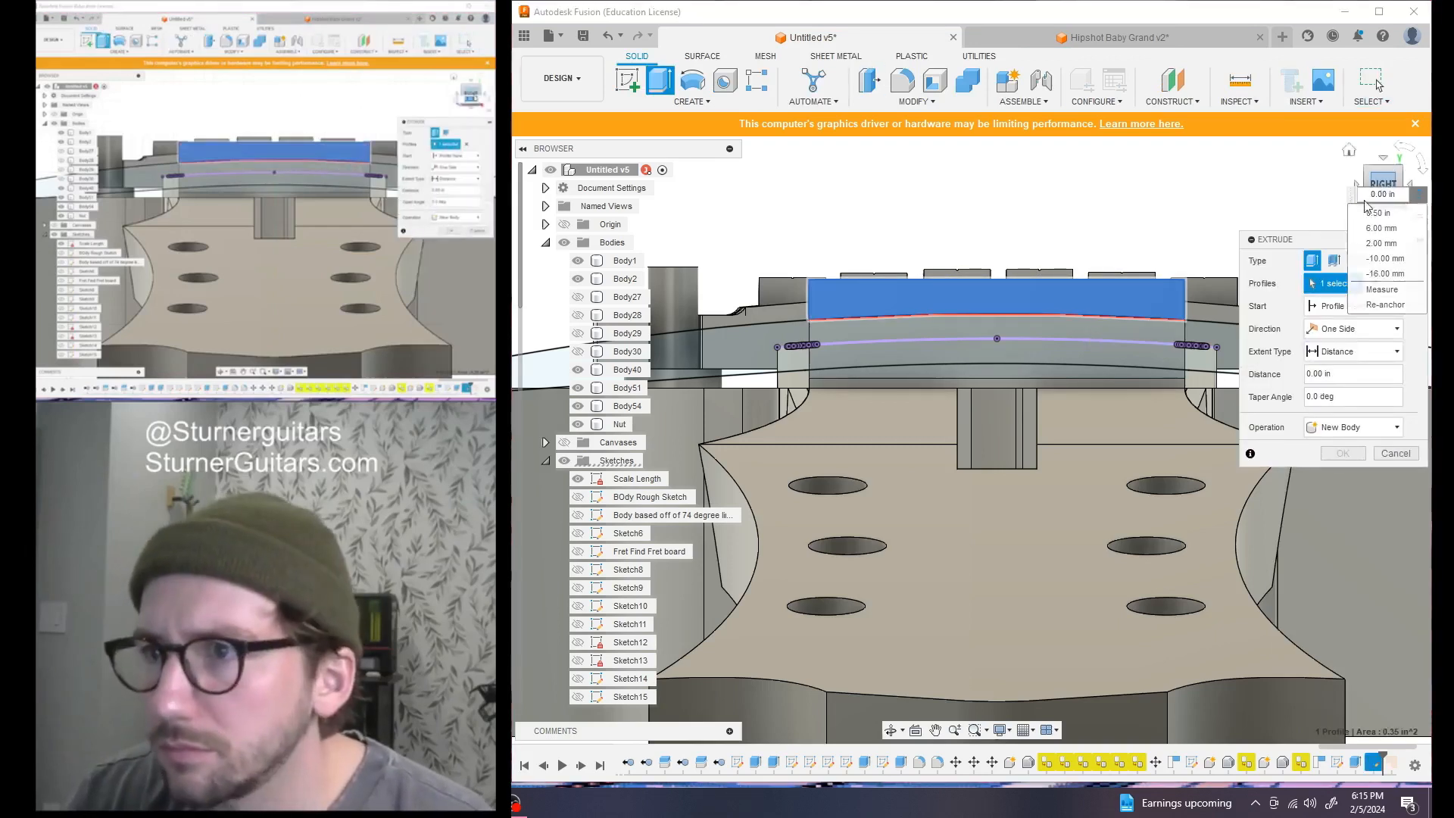
{"action": "left_click_drag", "start_coordinate": [1382, 180], "coordinate": [1345, 209]}
{"action": "left_click_drag", "start_coordinate": [977, 345], "coordinate": [1091, 291]}
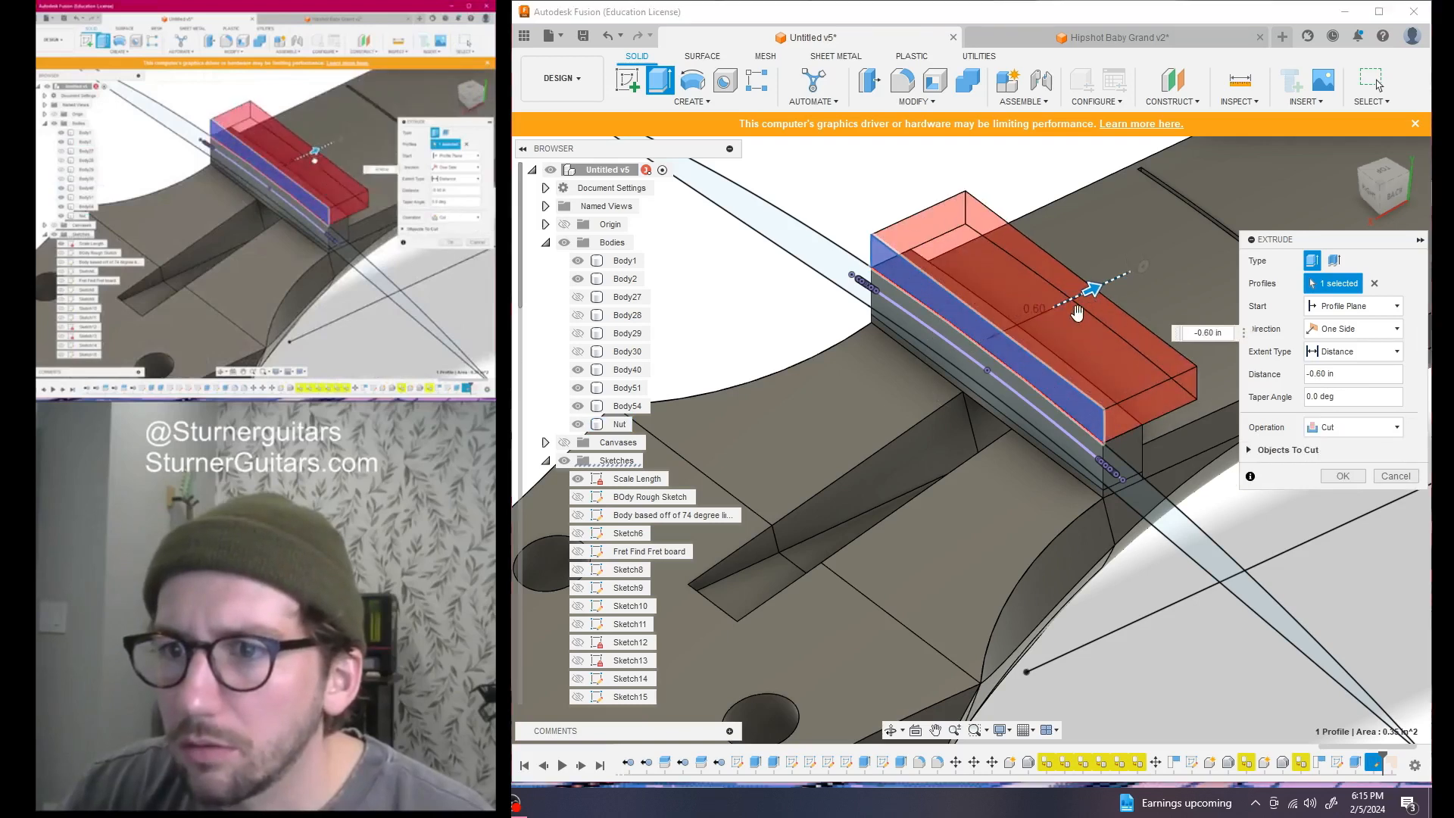
{"action": "left_click", "coordinate": [1343, 475]}
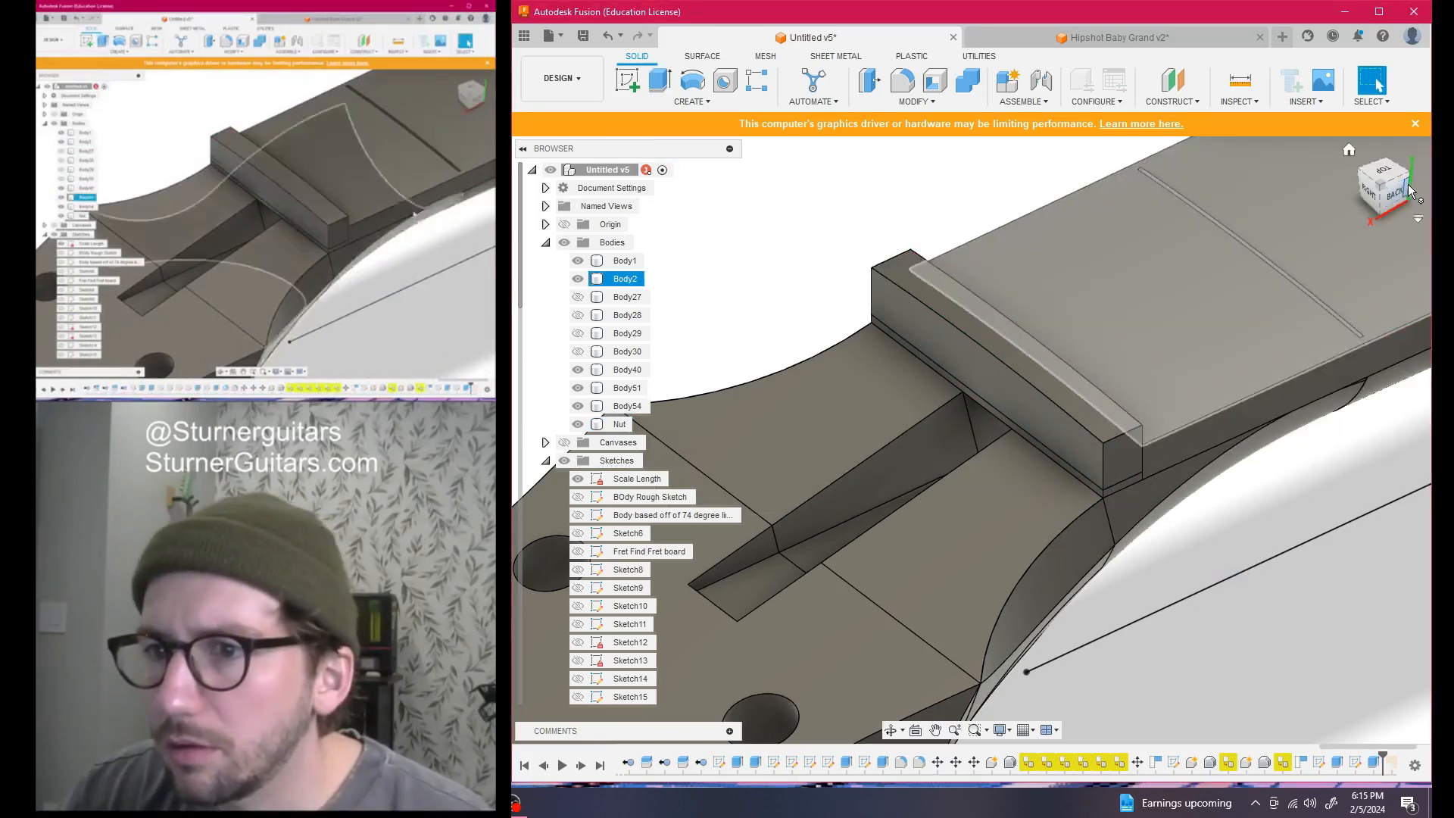
{"action": "left_click", "coordinate": [1397, 196]}
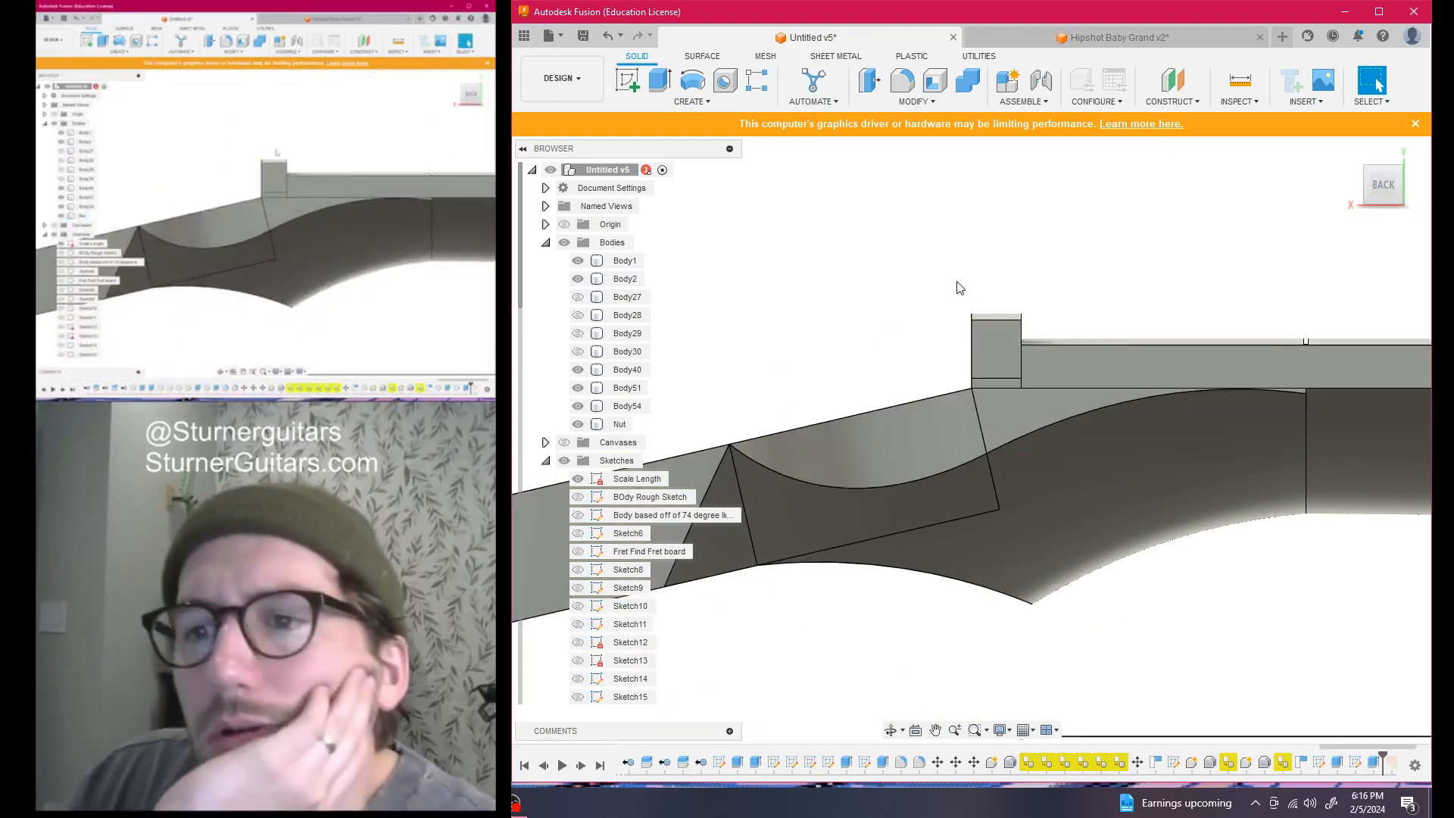
On the nut's side face, sketch a line from its top-right corner to its left edge
{"action": "left_click", "coordinate": [638, 86]}
{"action": "left_click", "coordinate": [1002, 347]}
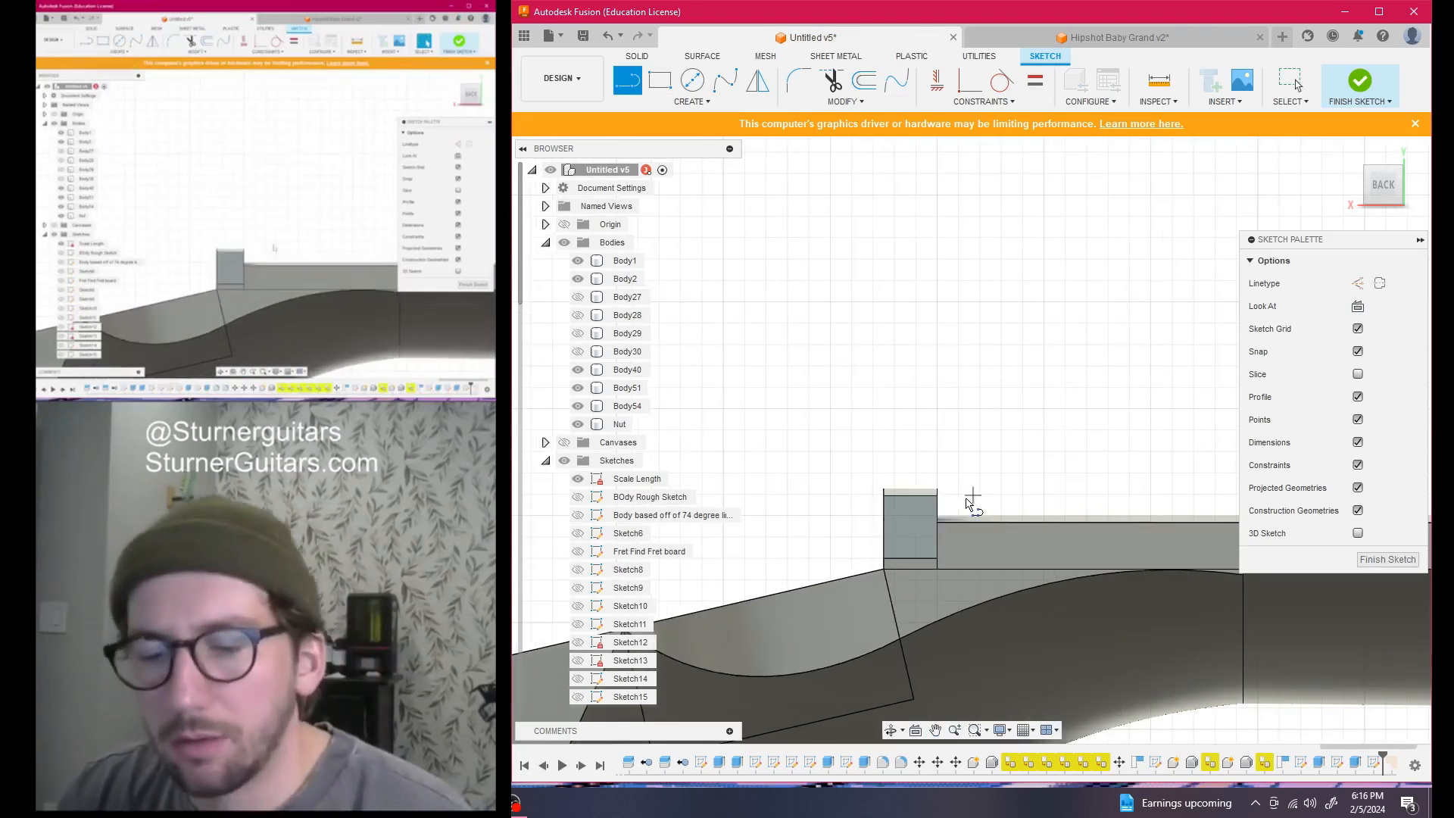
{"action": "left_click", "coordinate": [938, 498]}
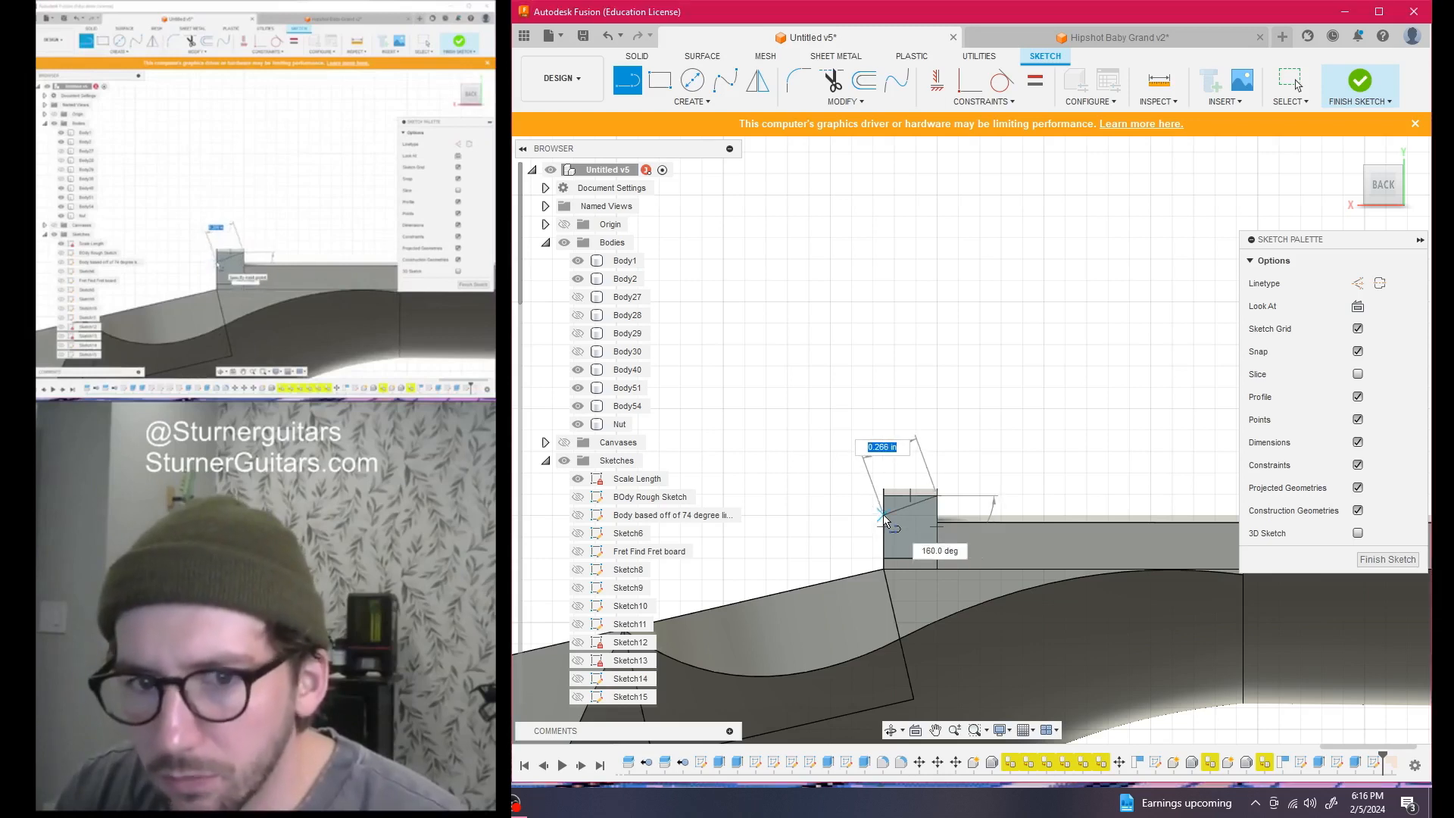
{"action": "left_click", "coordinate": [885, 517]}
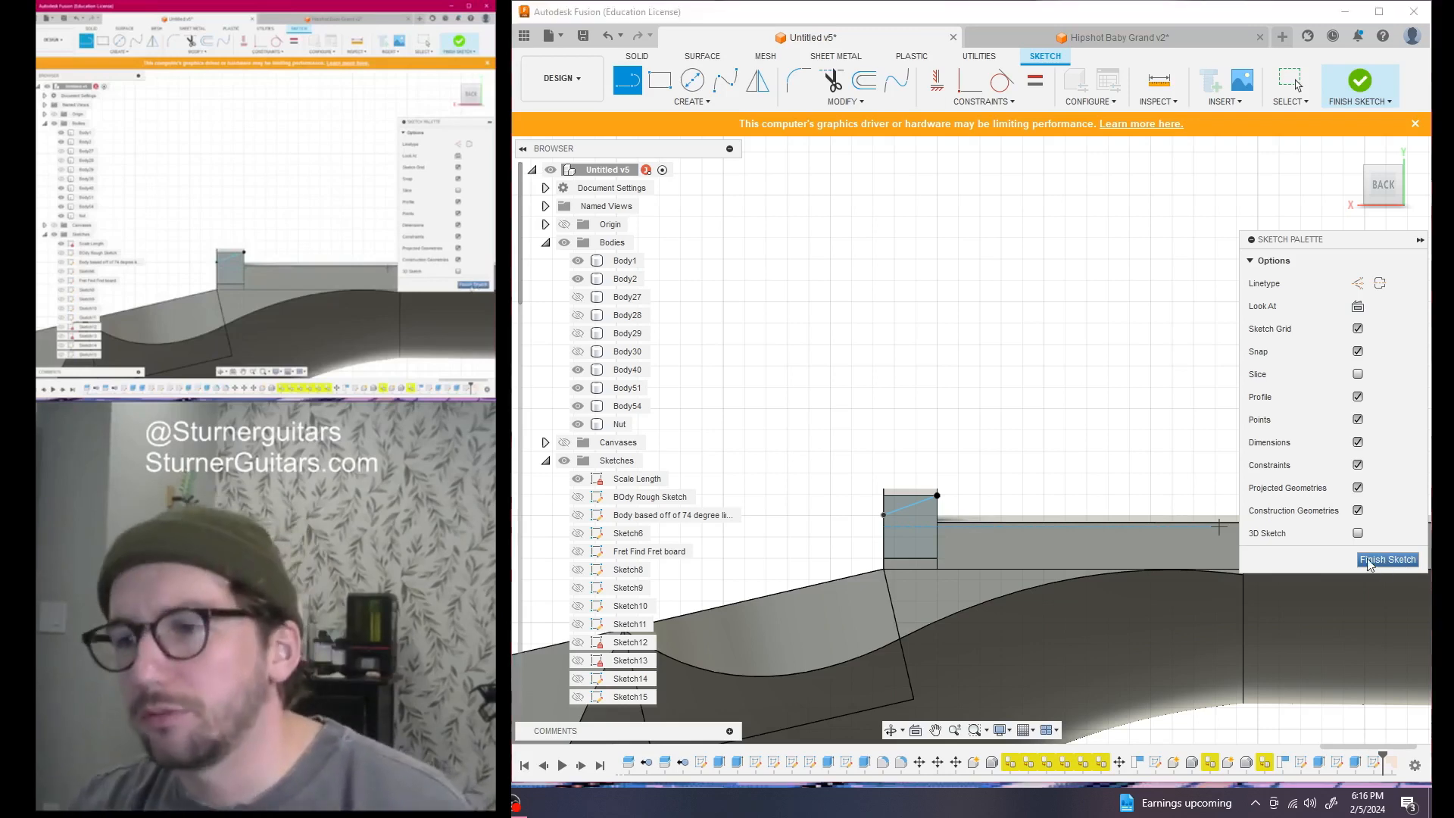
{"action": "left_click", "coordinate": [1387, 560]}
{"action": "scroll", "coordinate": [892, 503], "scroll_direction": "up", "scroll_amount": 2}
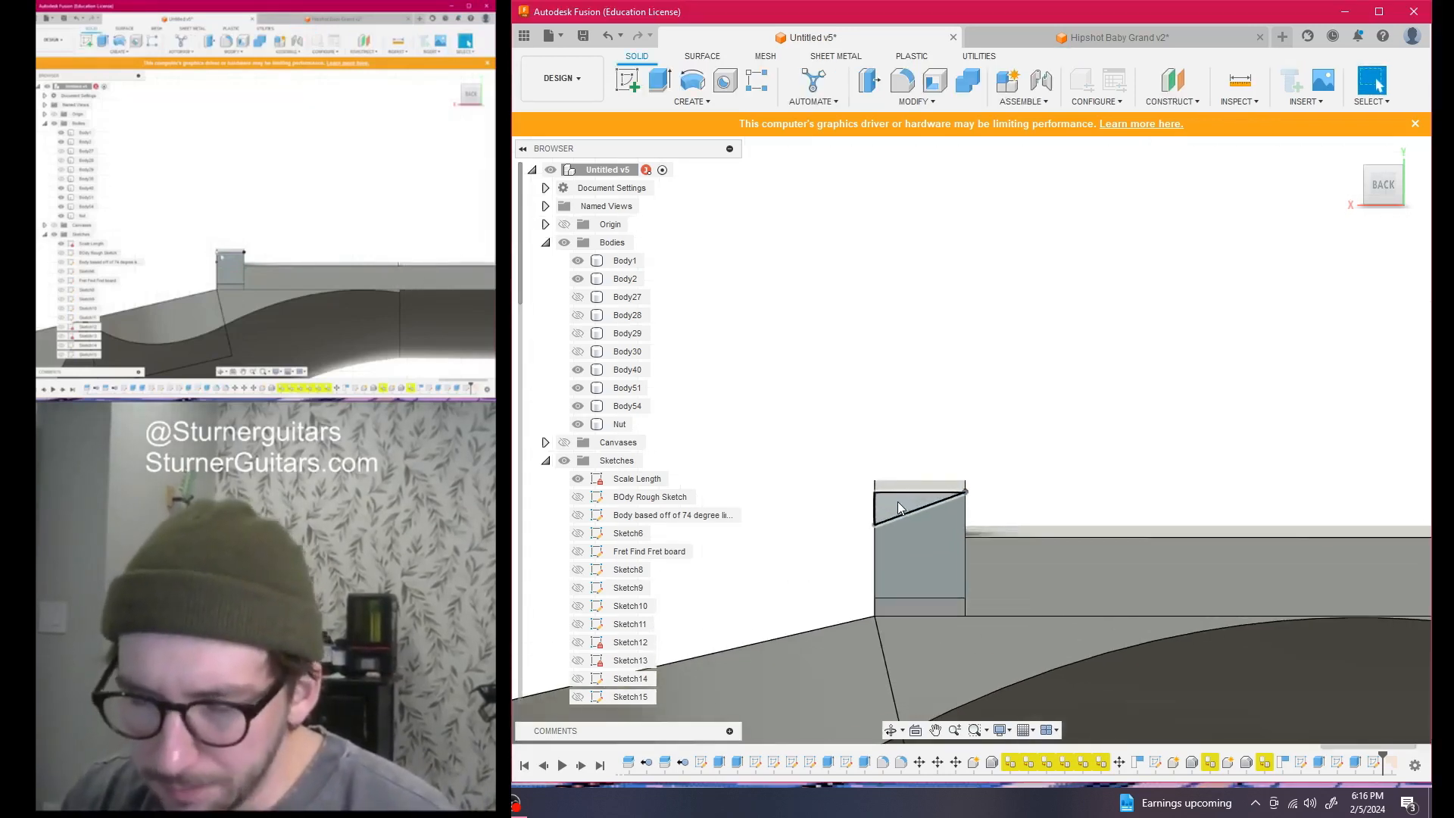
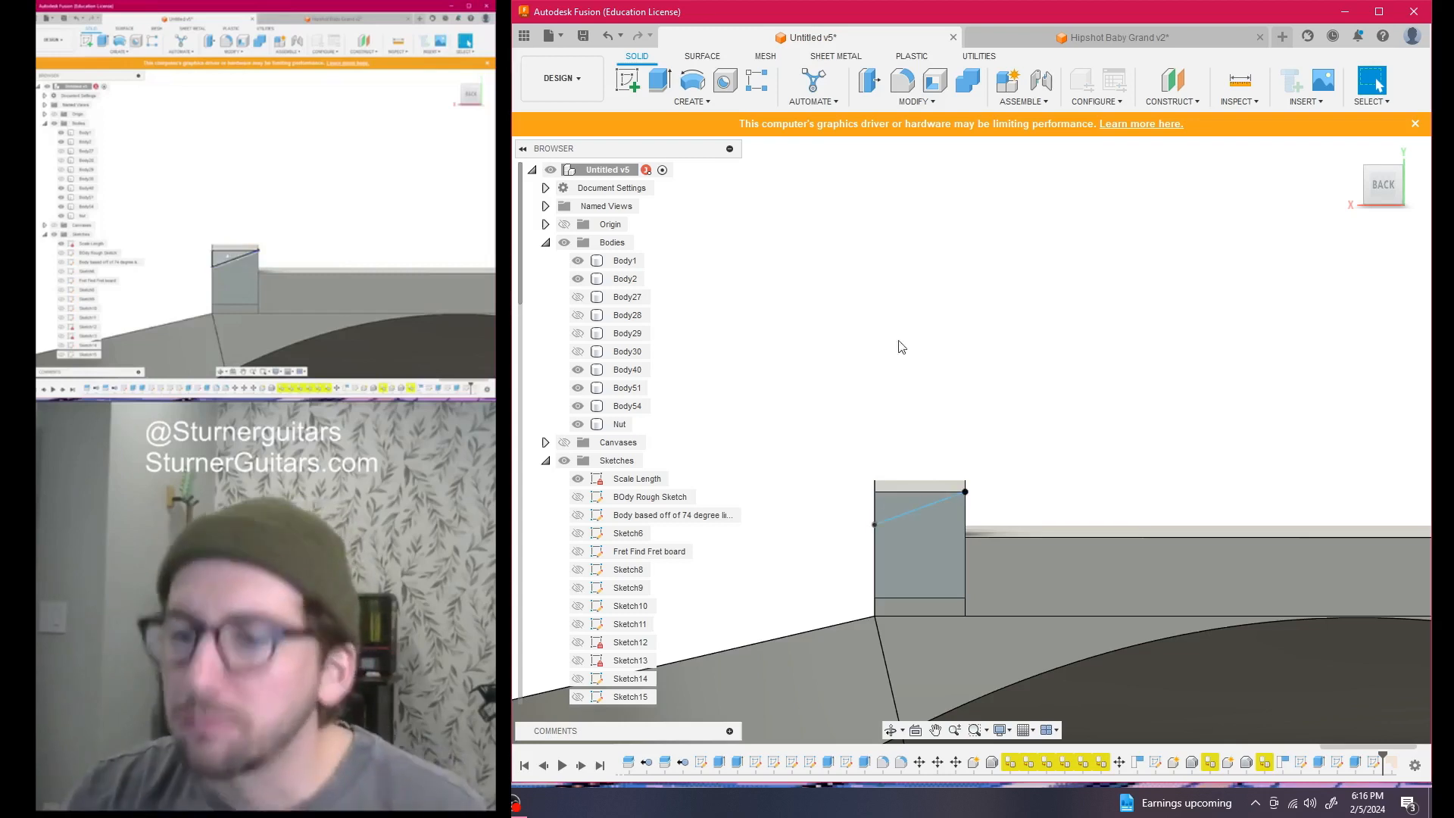
Try a surface sweep of the nut's end triangle along its top edge, then cancel it
{"action": "left_click", "coordinate": [703, 57]}
{"action": "left_click", "coordinate": [695, 103]}
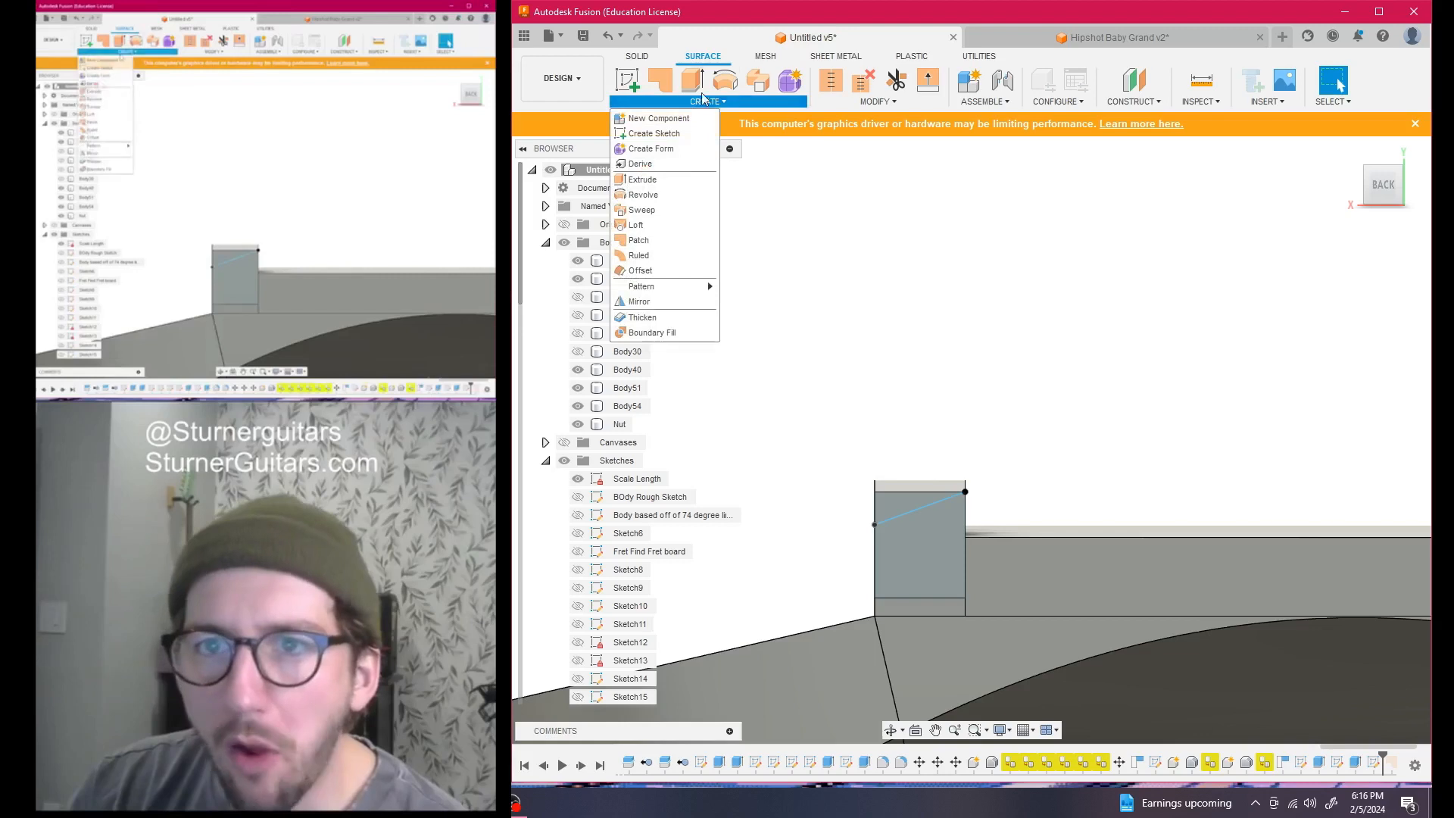
{"action": "left_click", "coordinate": [758, 79]}
{"action": "left_click", "coordinate": [911, 510]}
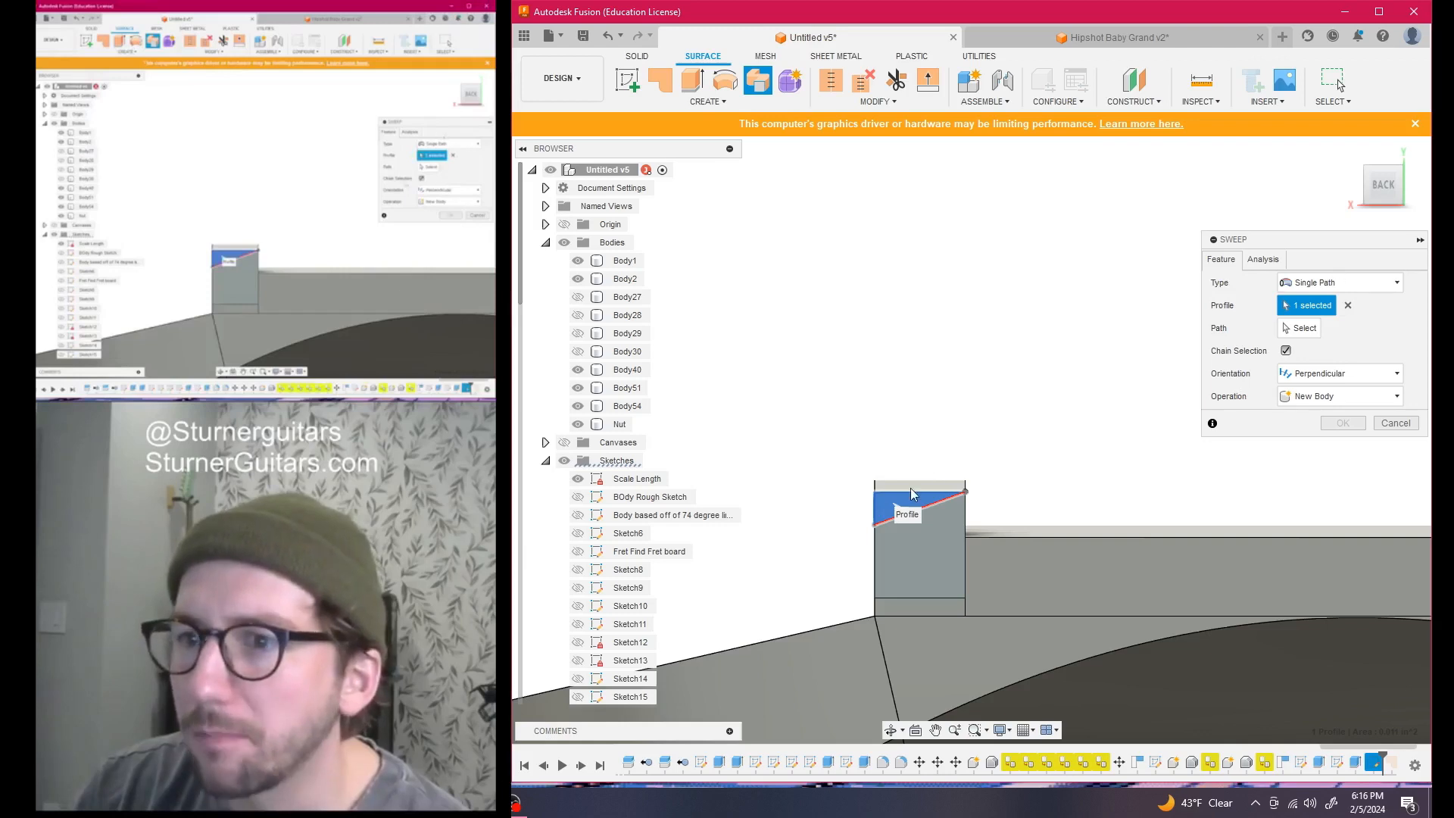
{"action": "left_click_drag", "start_coordinate": [1391, 189], "coordinate": [1384, 203]}
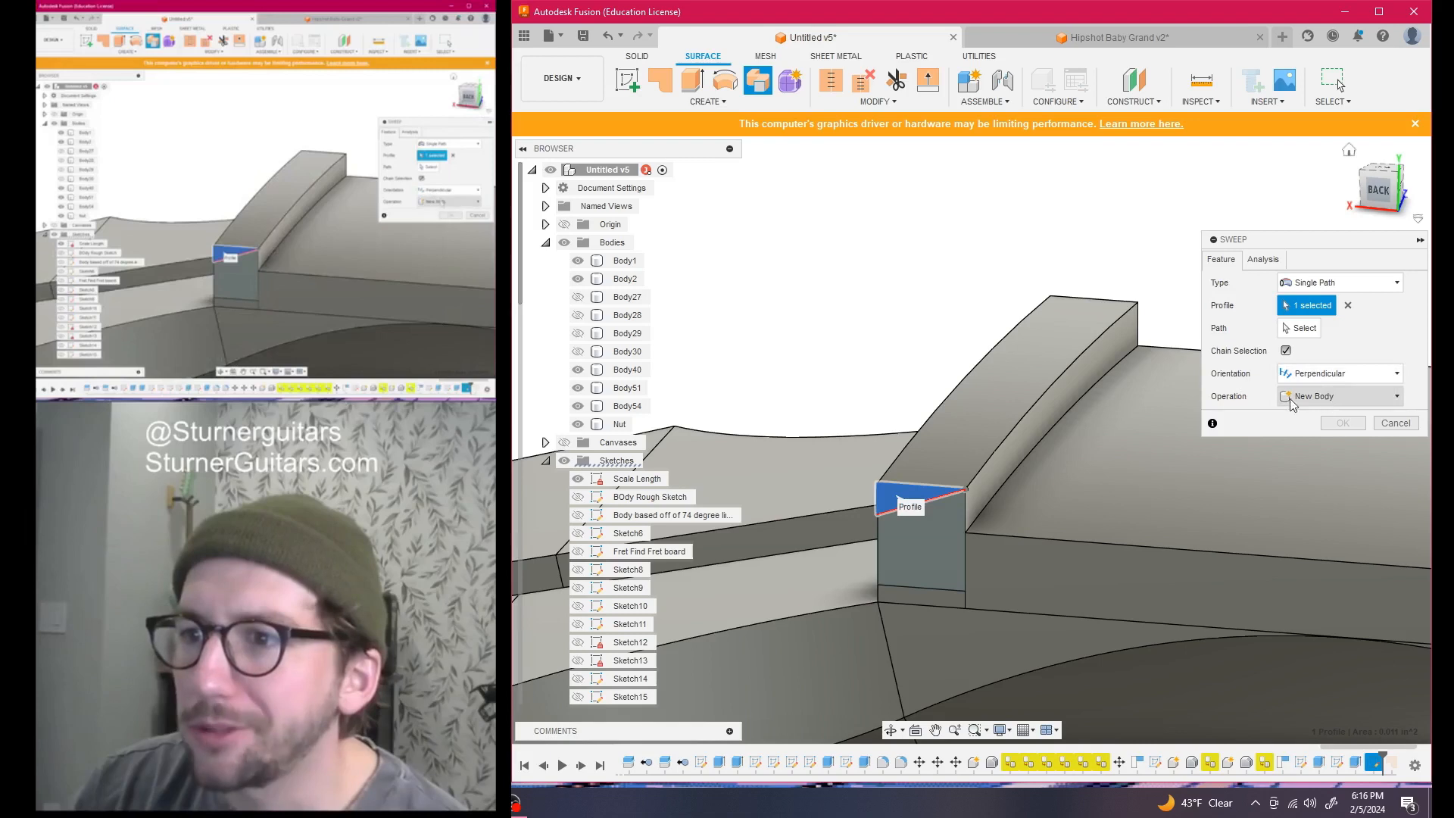
{"action": "left_click", "coordinate": [1298, 330]}
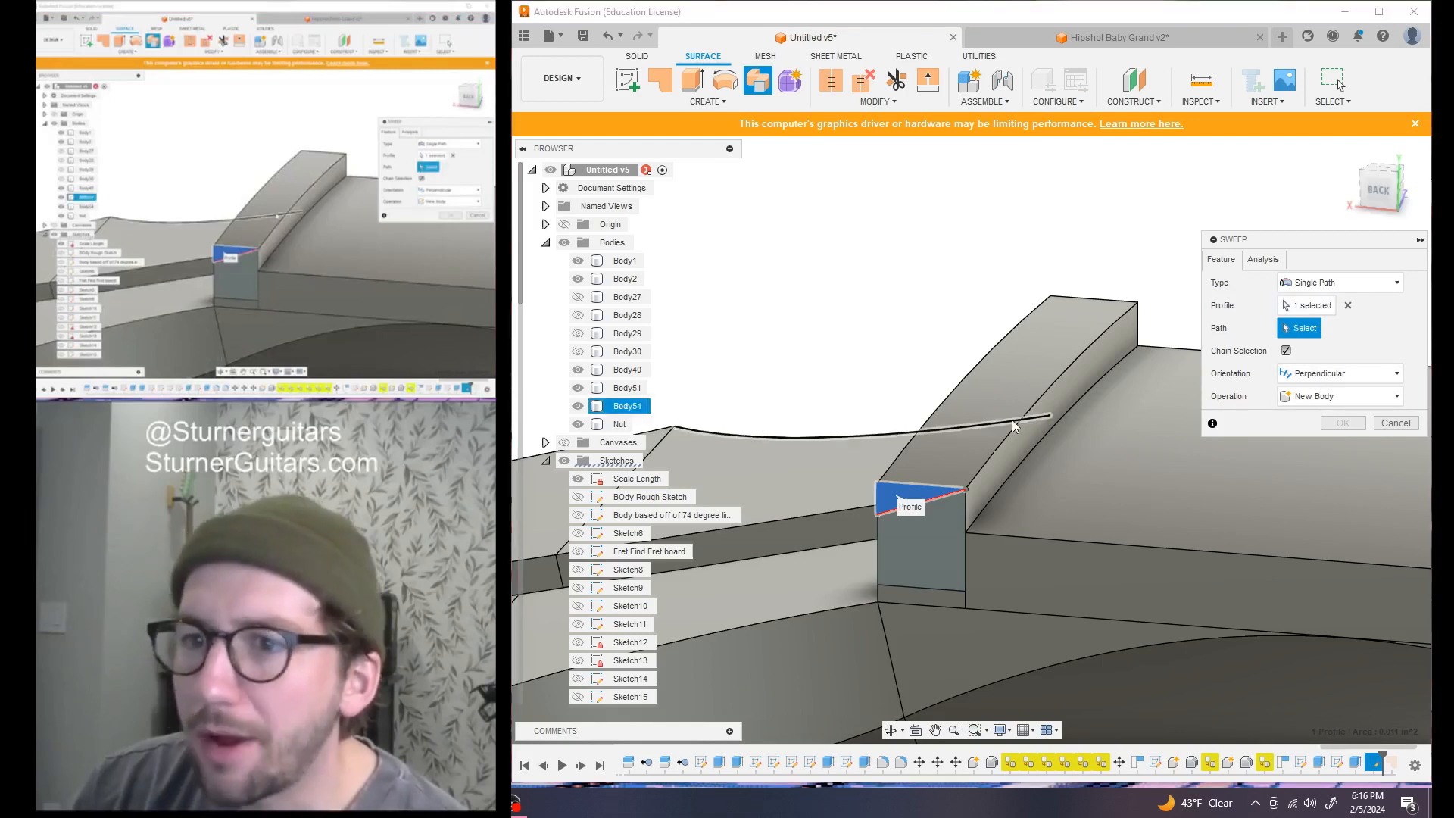
{"action": "left_click", "coordinate": [995, 458]}
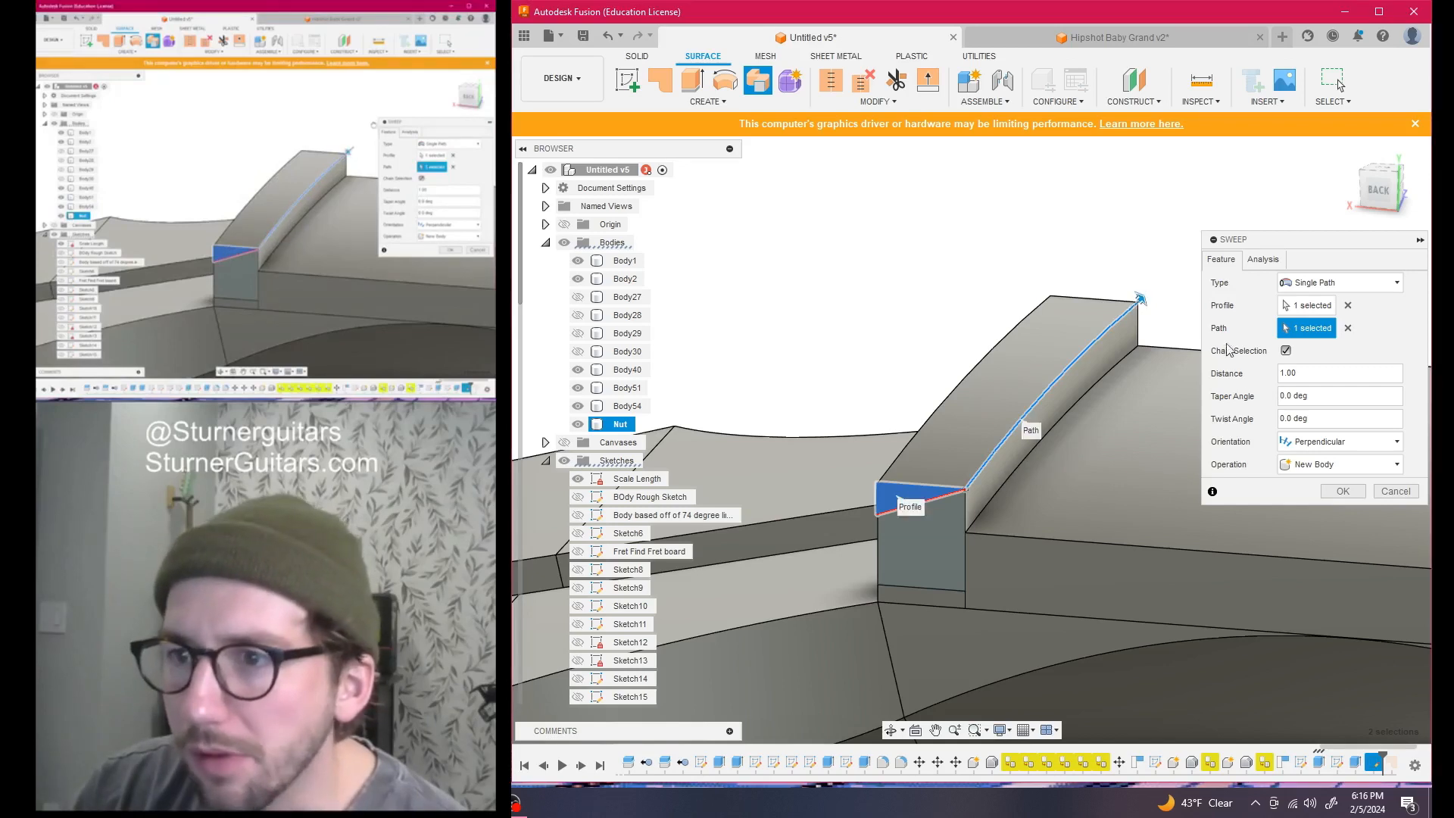
{"action": "left_click", "coordinate": [1326, 465]}
{"action": "left_click", "coordinate": [1322, 484]}
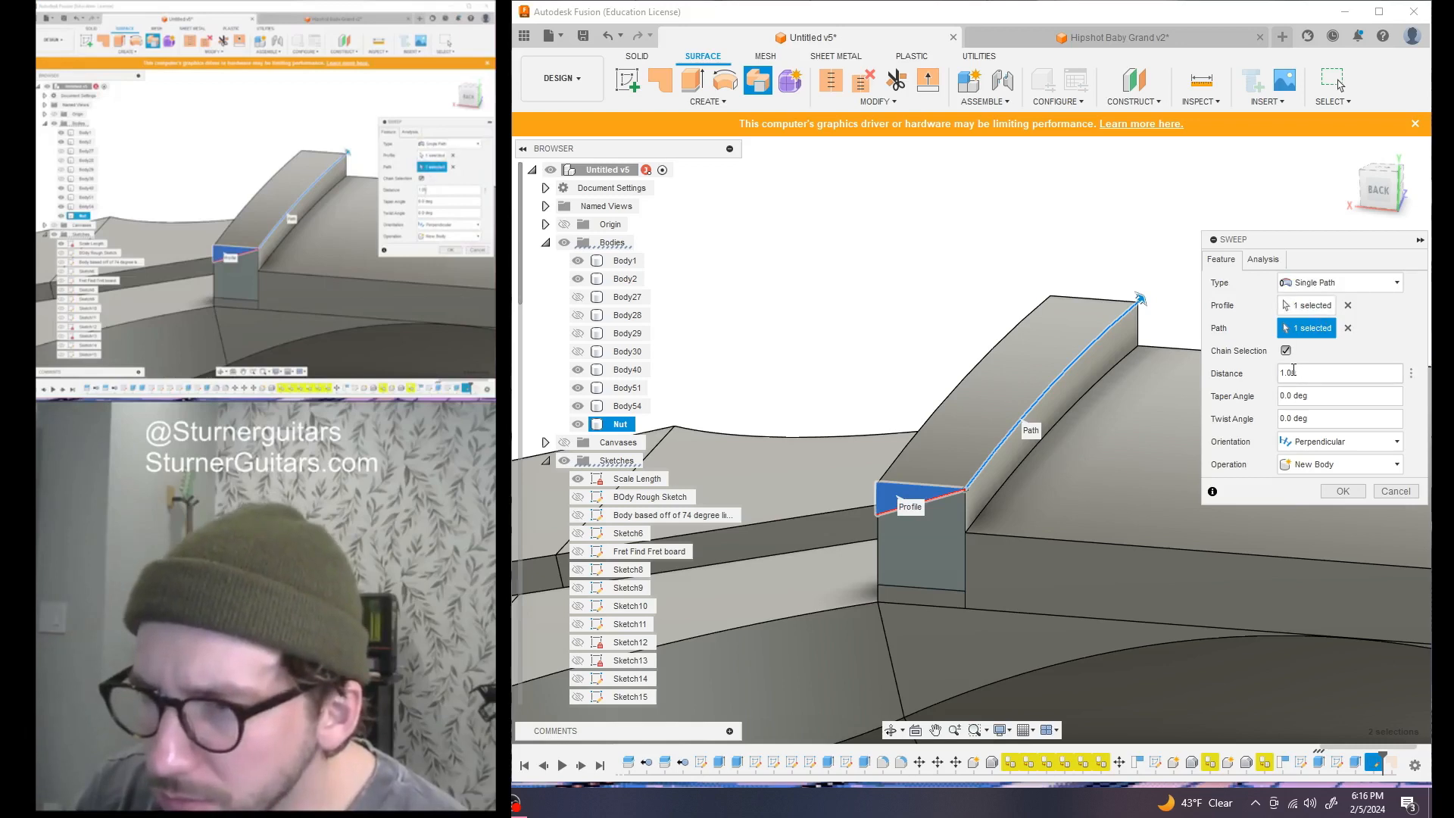
{"action": "left_click", "coordinate": [1396, 491]}
Sweep-cut the nut's end triangle along the nut's top edge, then reopen the sweep for editing
{"action": "left_click", "coordinate": [647, 57]}
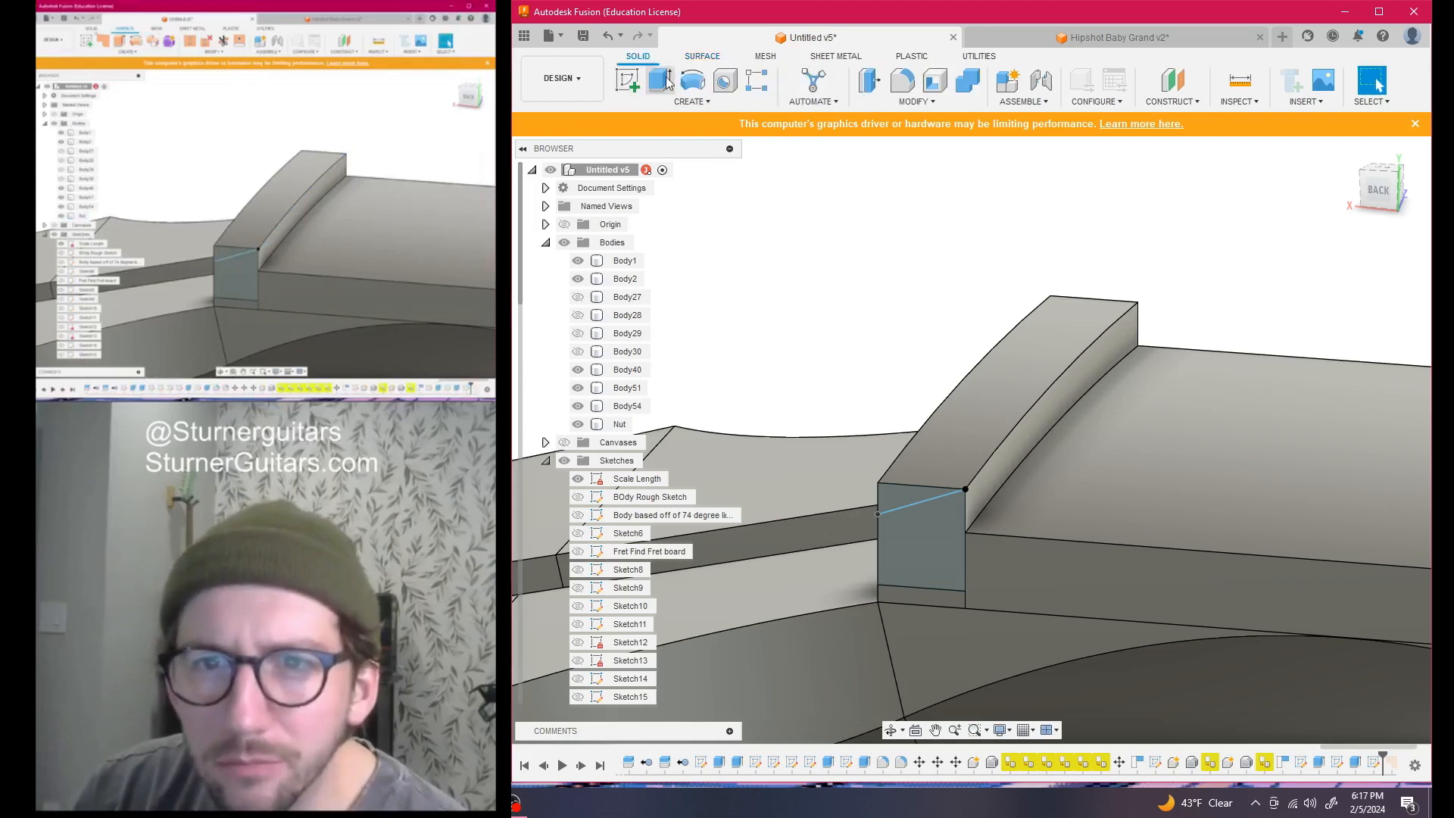
{"action": "left_click", "coordinate": [697, 101]}
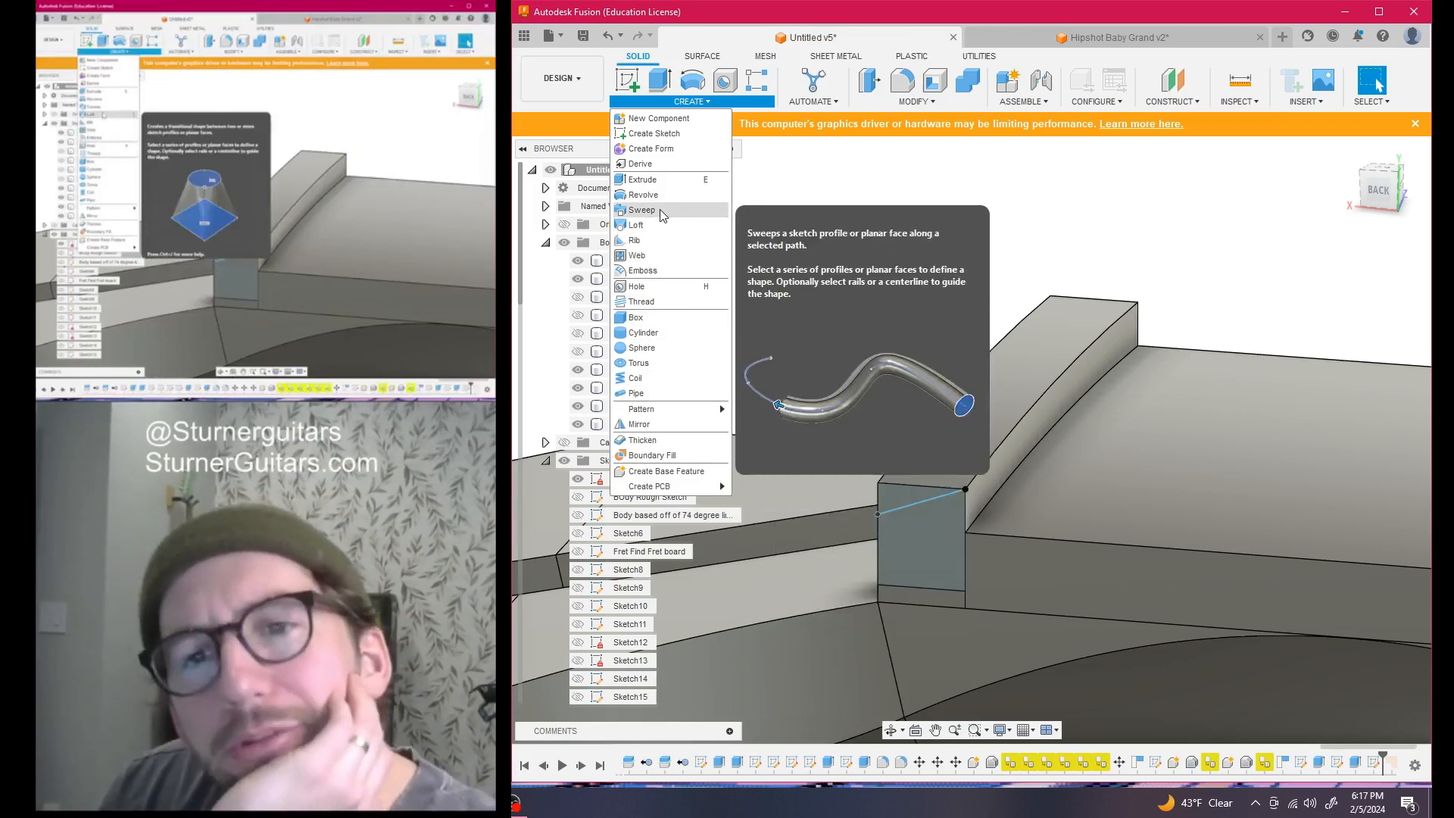
{"action": "left_click", "coordinate": [652, 209]}
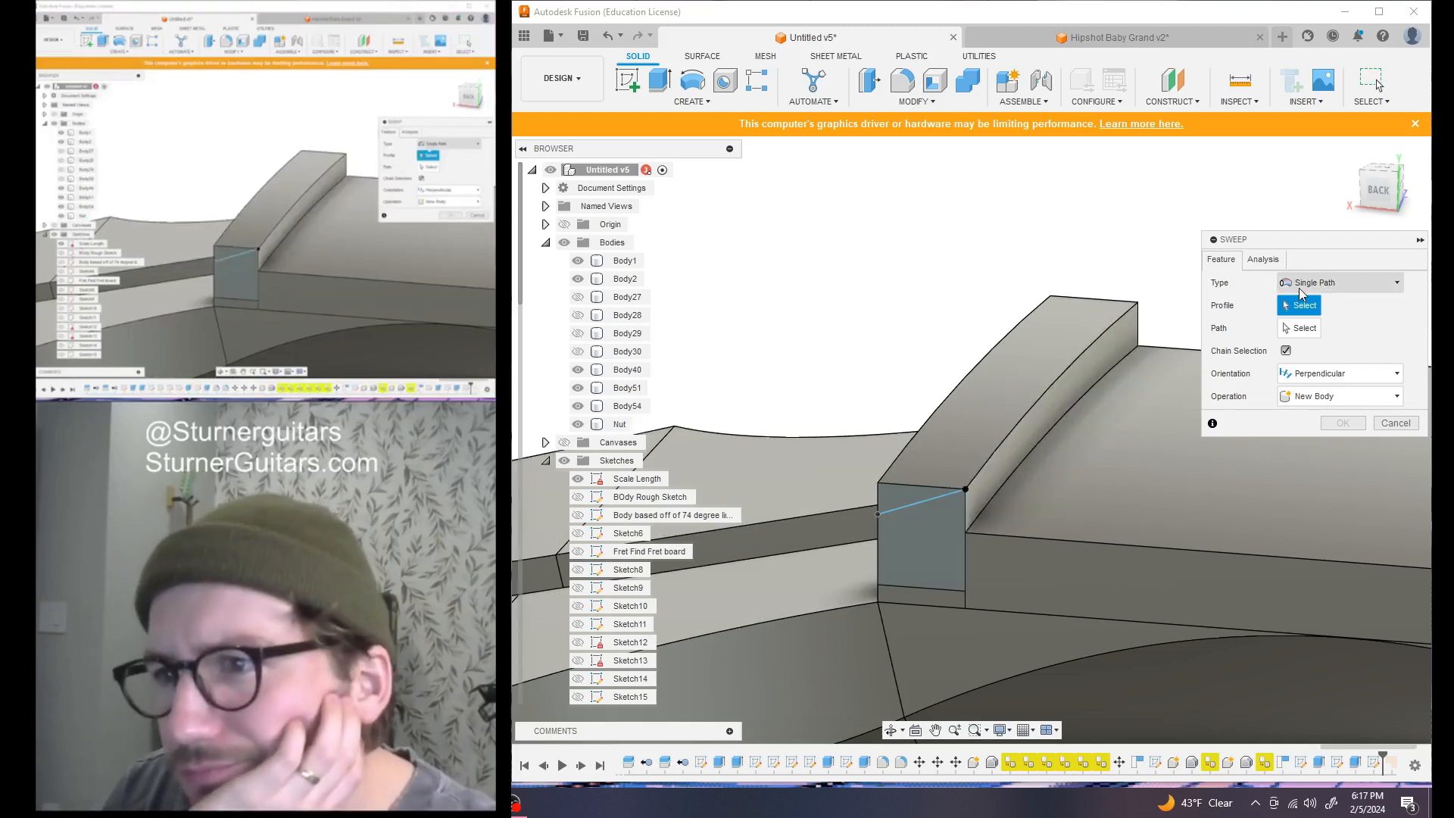
{"action": "left_click", "coordinate": [1312, 328]}
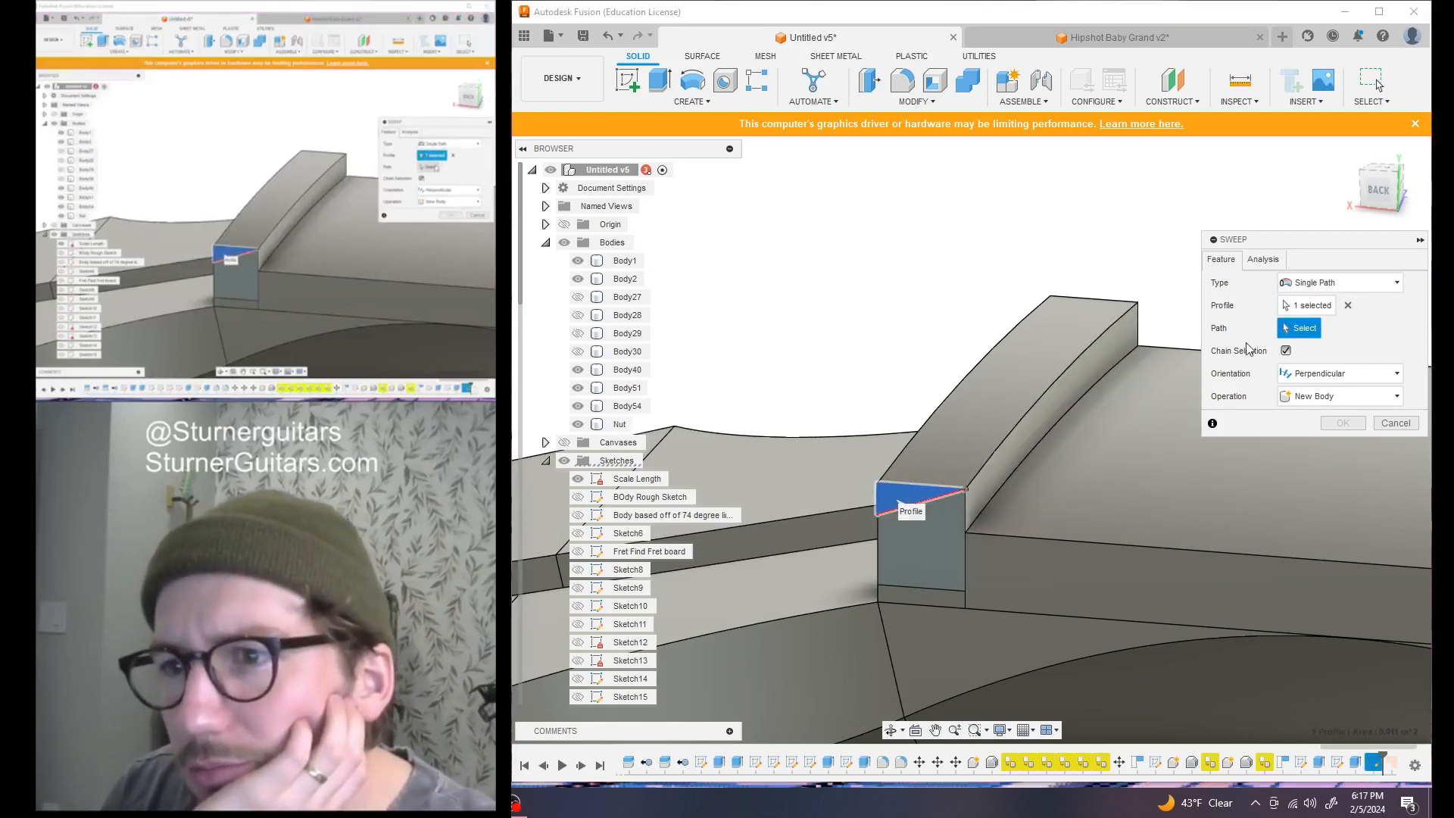
{"action": "left_click", "coordinate": [1060, 372]}
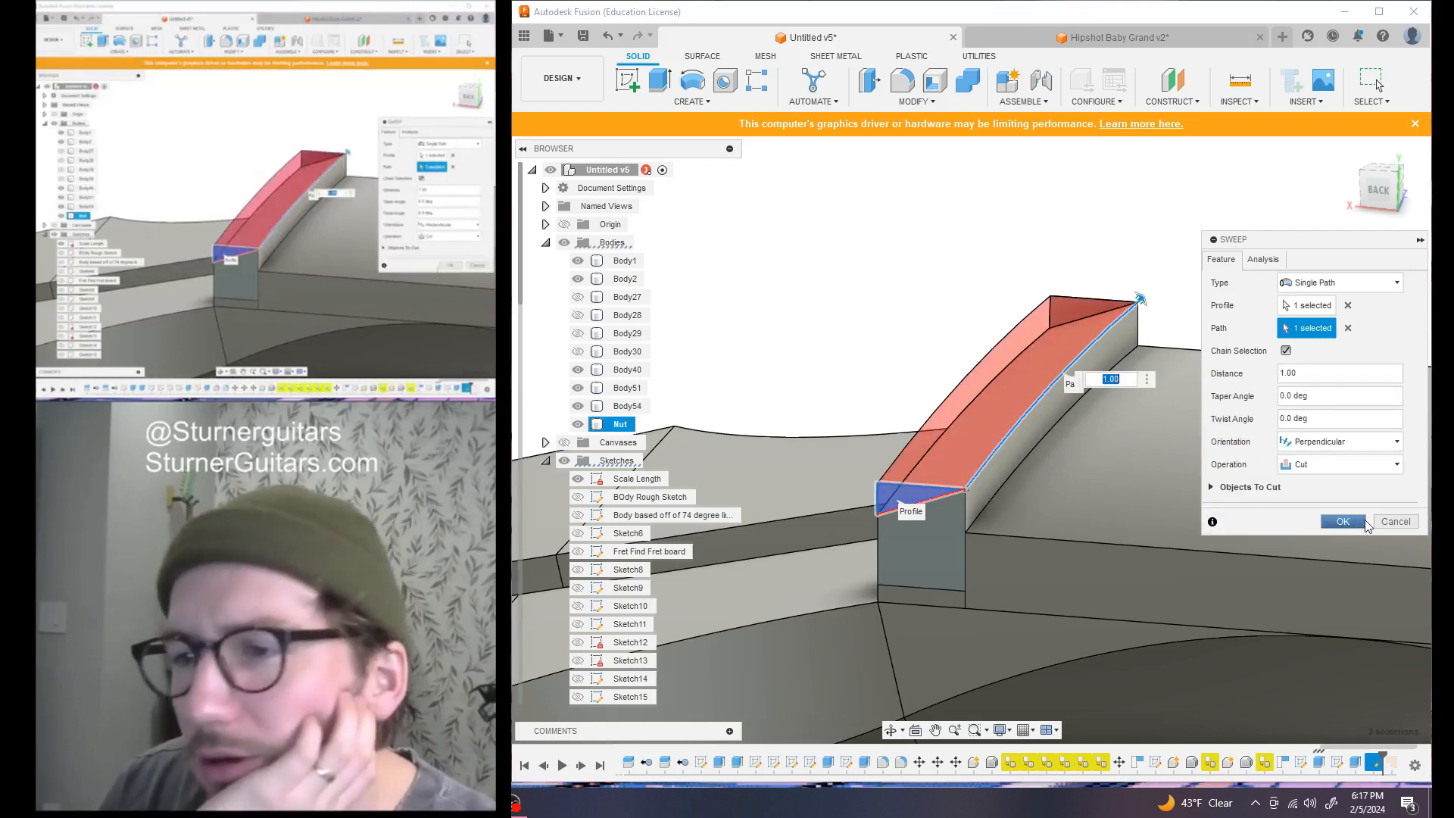
{"action": "left_click", "coordinate": [1355, 524]}
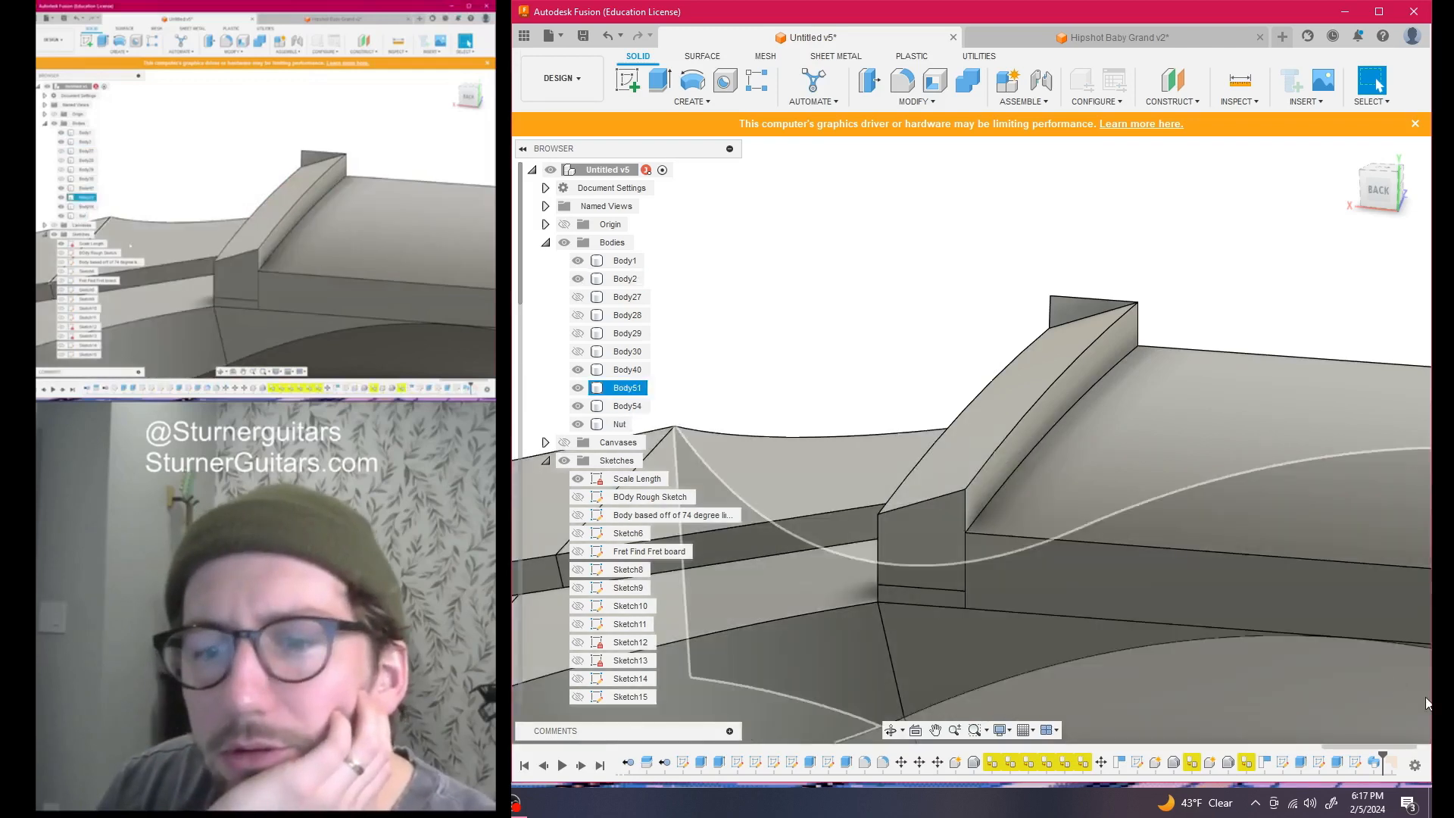
{"action": "double_click", "coordinate": [1355, 762]}
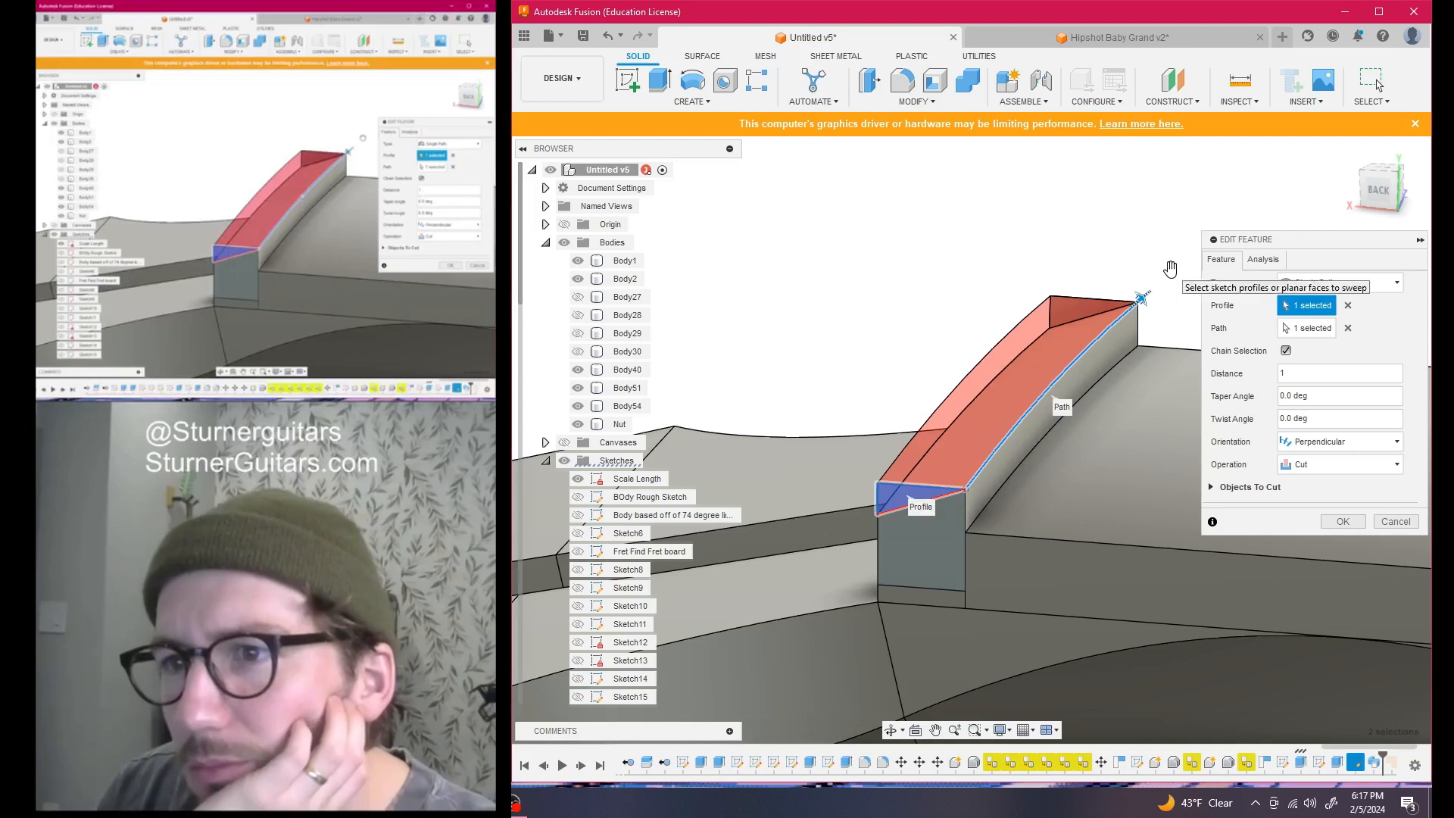
Confirm the edited nut sweep cut, viewed from the left side
{"action": "left_click_drag", "start_coordinate": [1396, 196], "coordinate": [806, 445]}
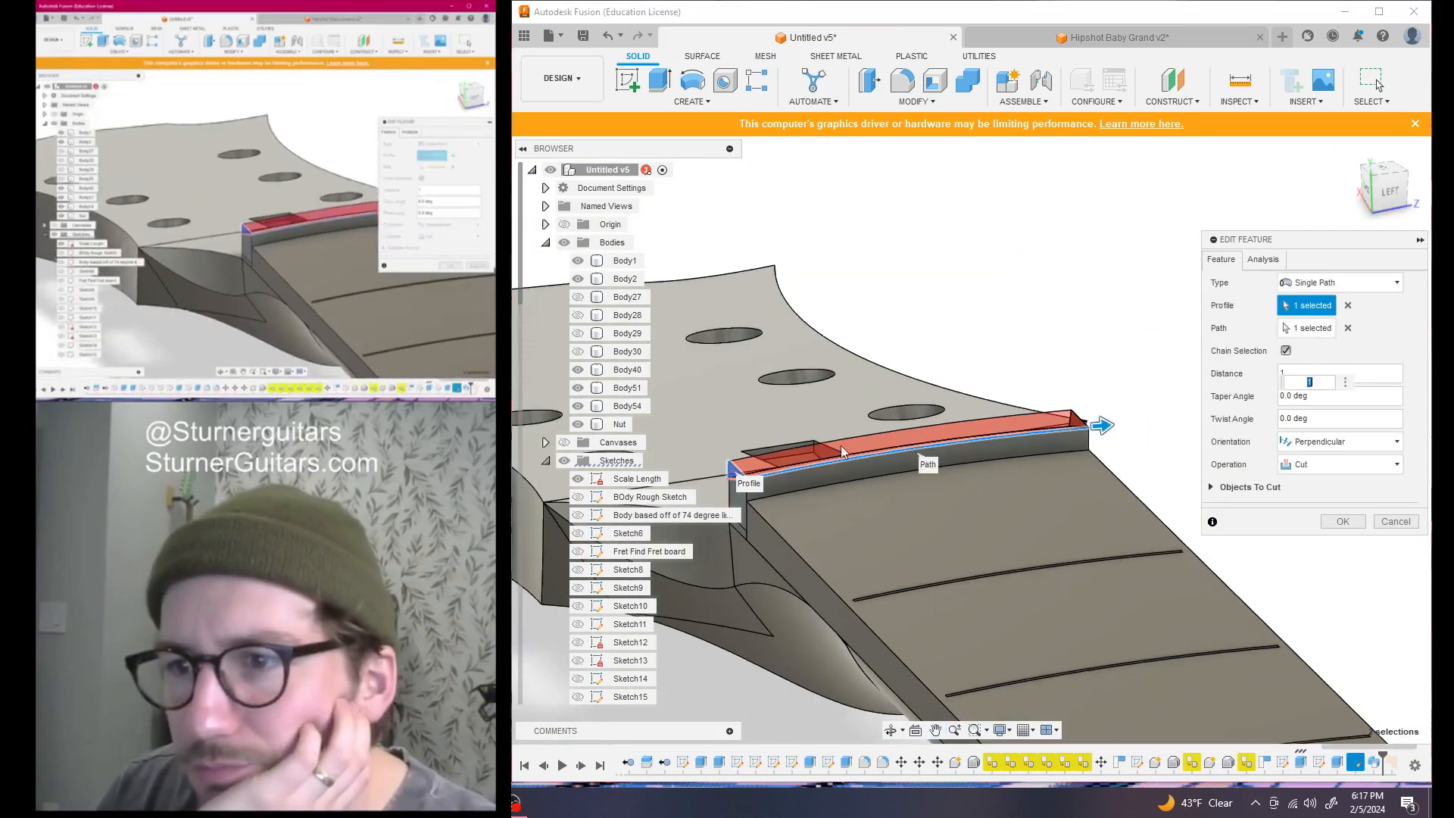
{"action": "left_click", "coordinate": [1387, 193]}
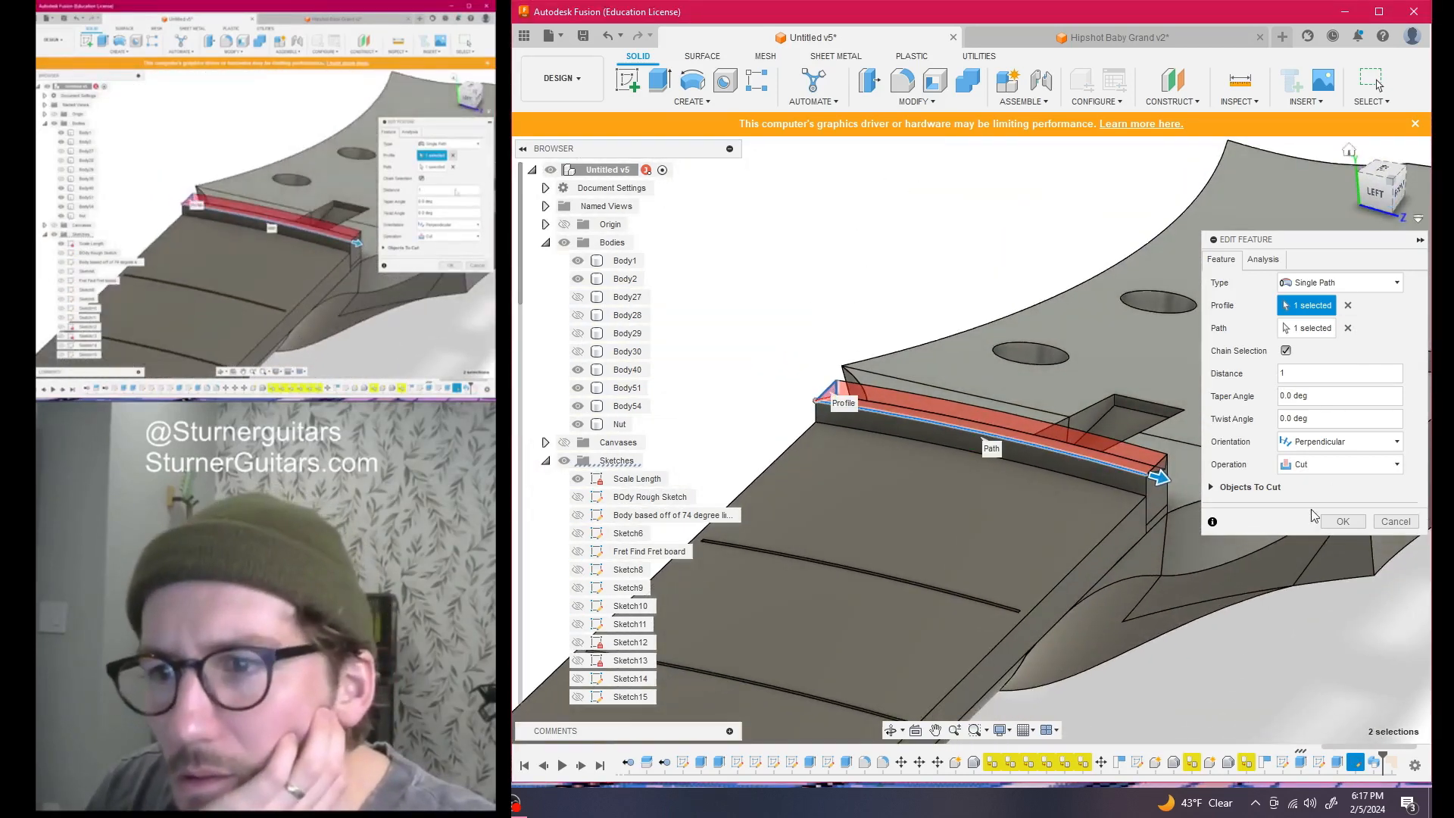
{"action": "left_click", "coordinate": [1339, 521]}
Delete the leftover face at the nut's end, triggering a DeleteFace1 error on the sweep
{"action": "left_click", "coordinate": [1139, 469]}
{"action": "scroll", "coordinate": [1160, 471], "scroll_direction": "up", "scroll_amount": 5}
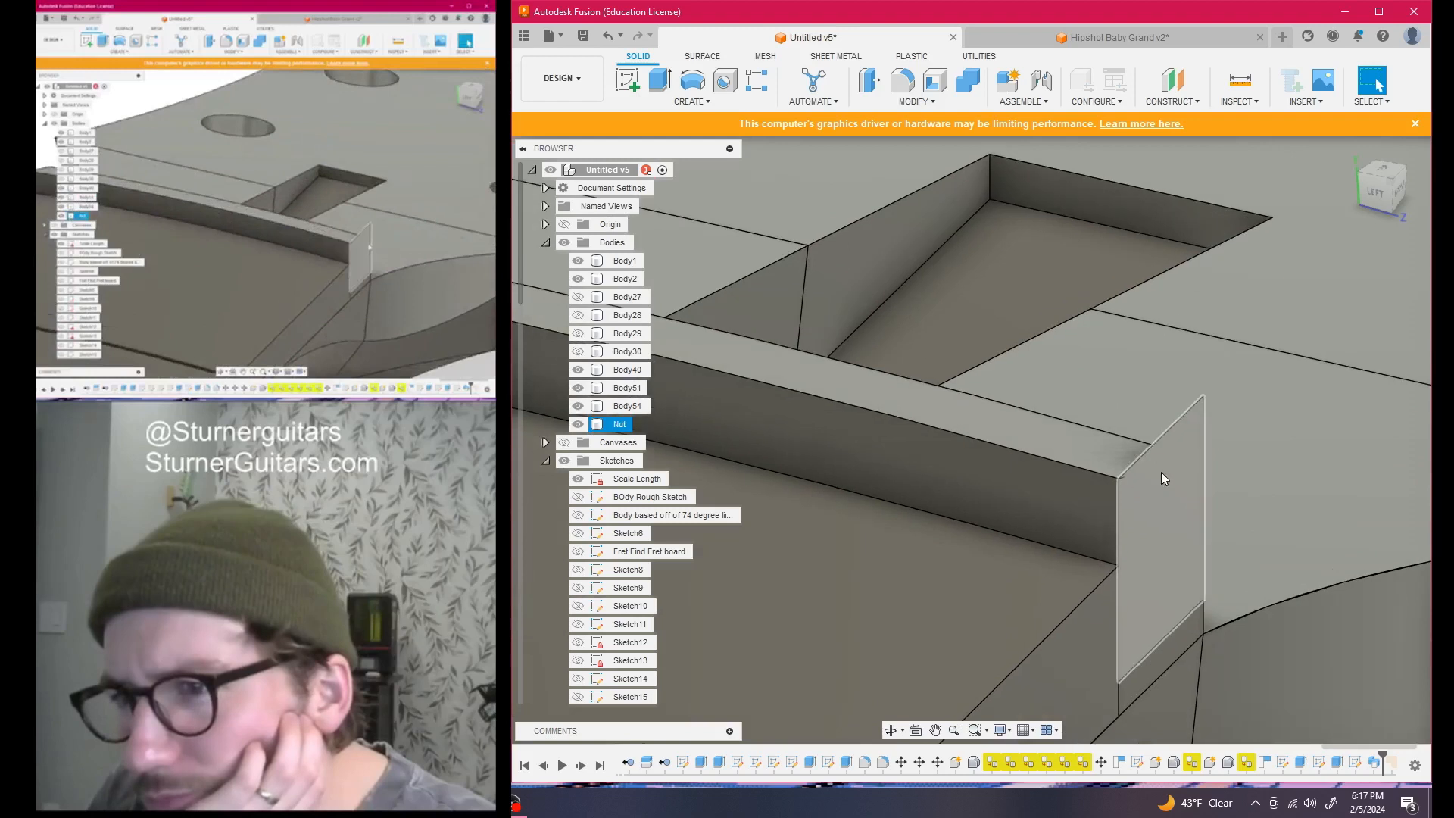
{"action": "left_click", "coordinate": [1174, 450]}
{"action": "key", "text": "Delete"}
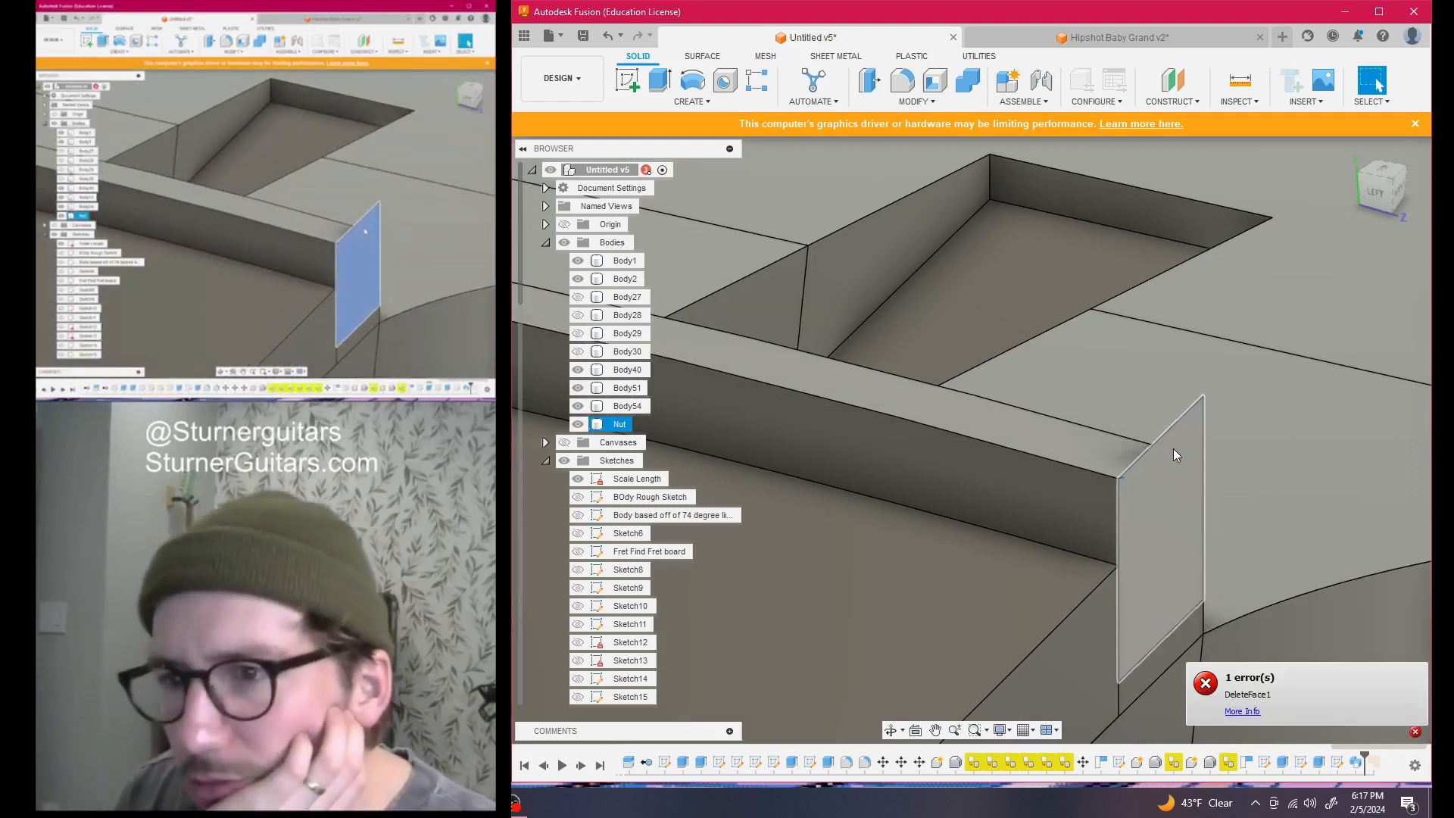
{"action": "scroll", "coordinate": [1184, 516], "scroll_direction": "down", "scroll_amount": 4}
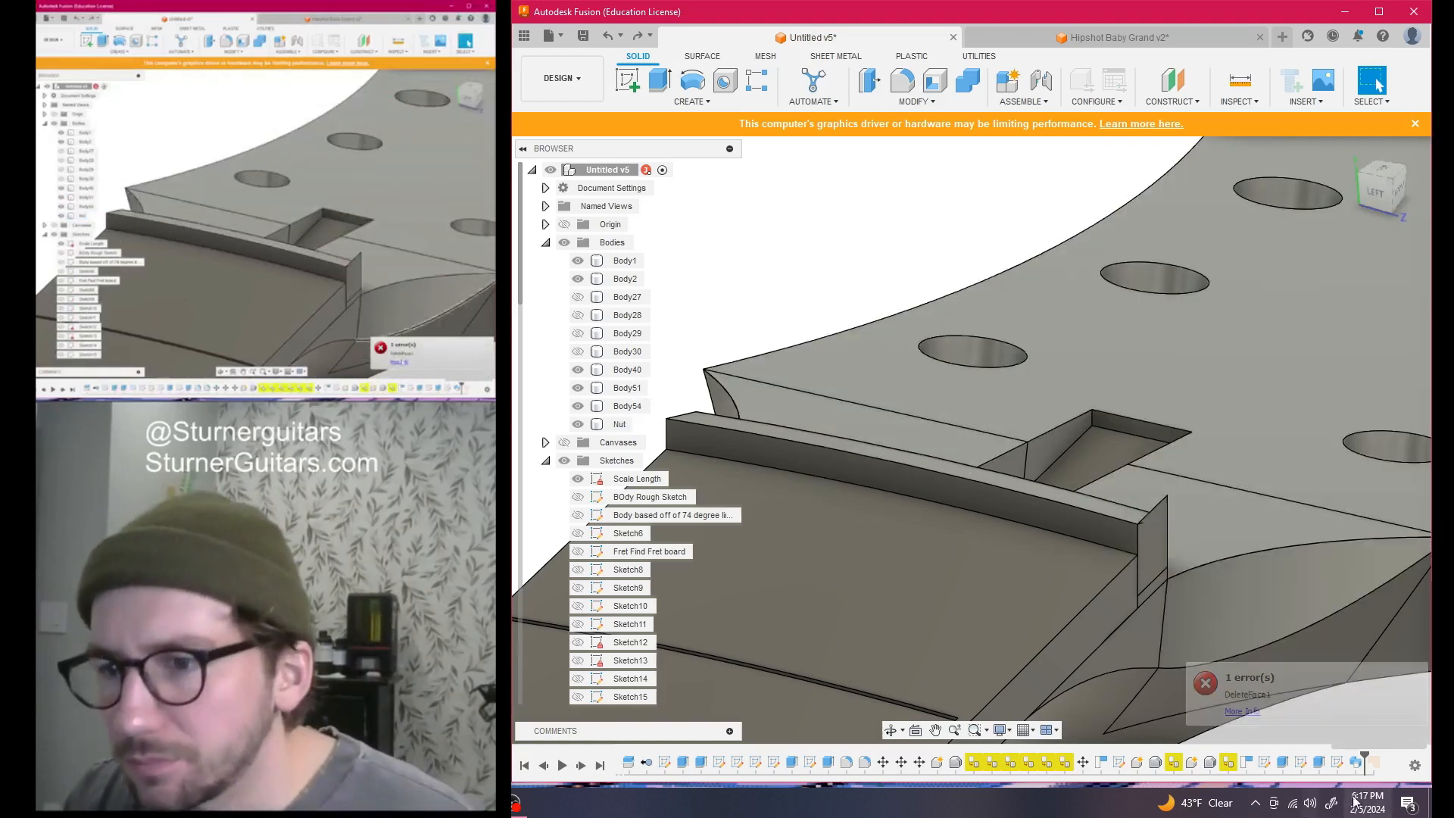
{"action": "double_click", "coordinate": [1337, 762]}
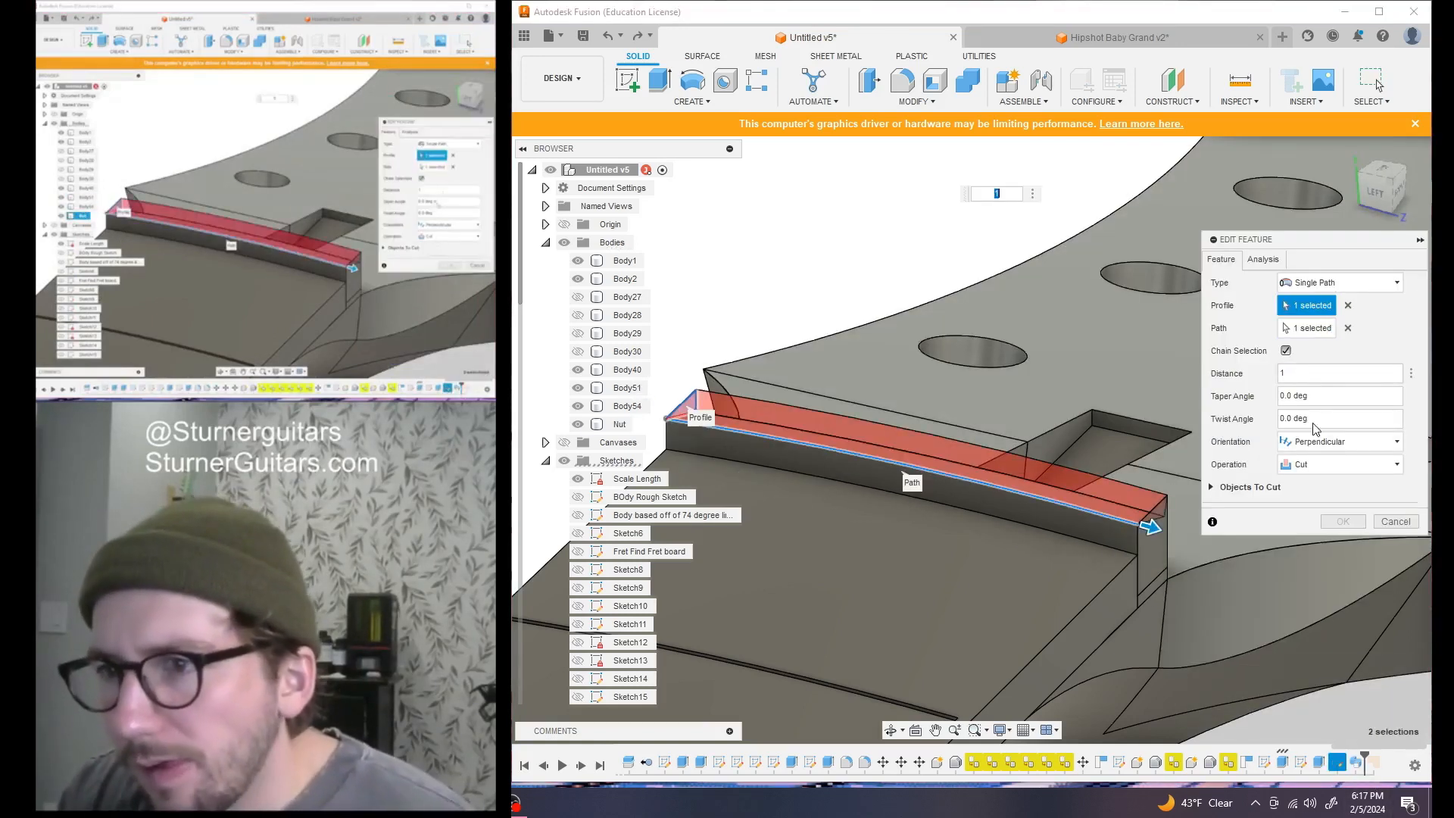
Try the nut sweep as New Body, then switch its operation back to Cut and apply it
{"action": "left_click", "coordinate": [1337, 463]}
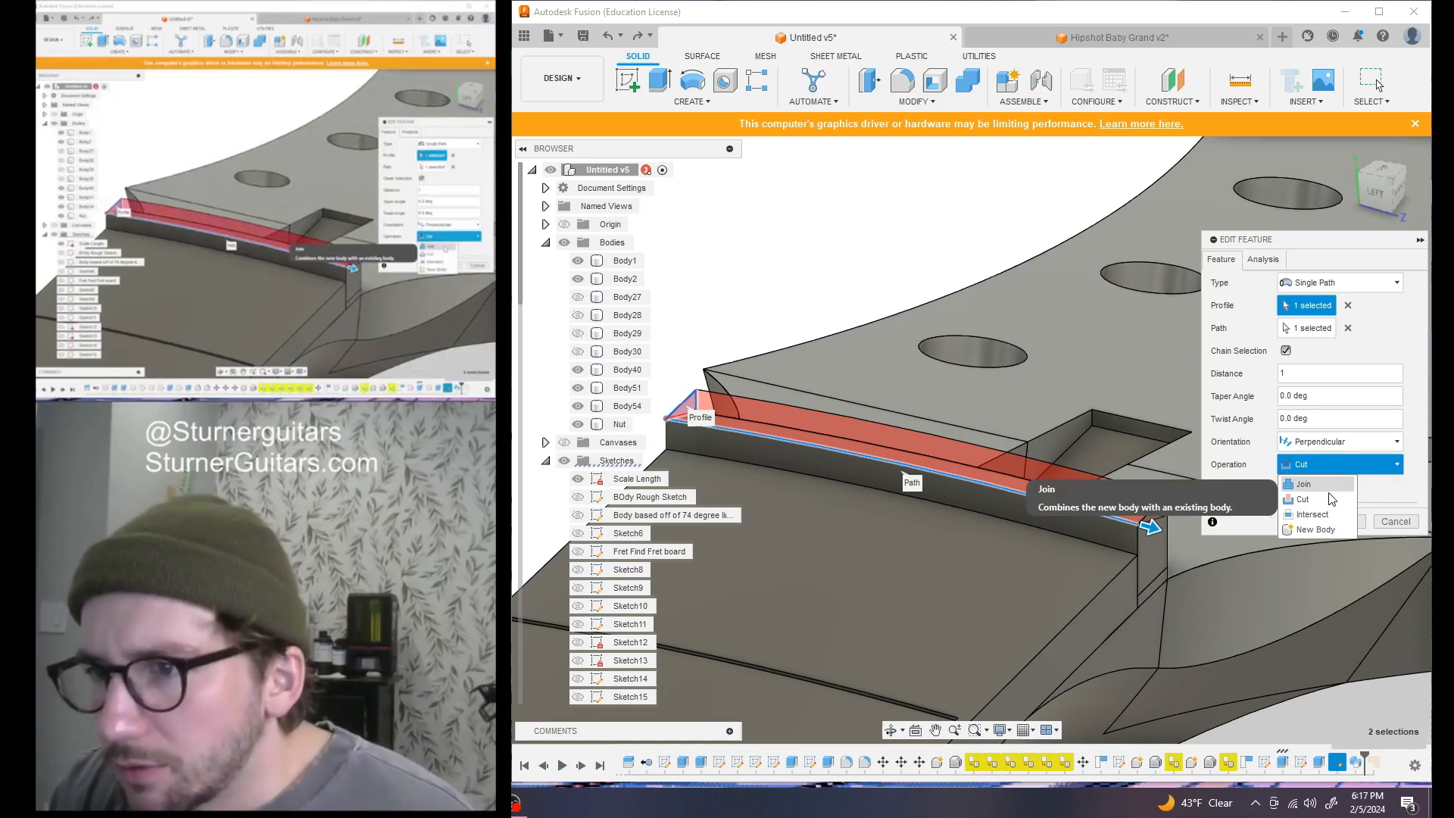
{"action": "left_click", "coordinate": [1317, 529]}
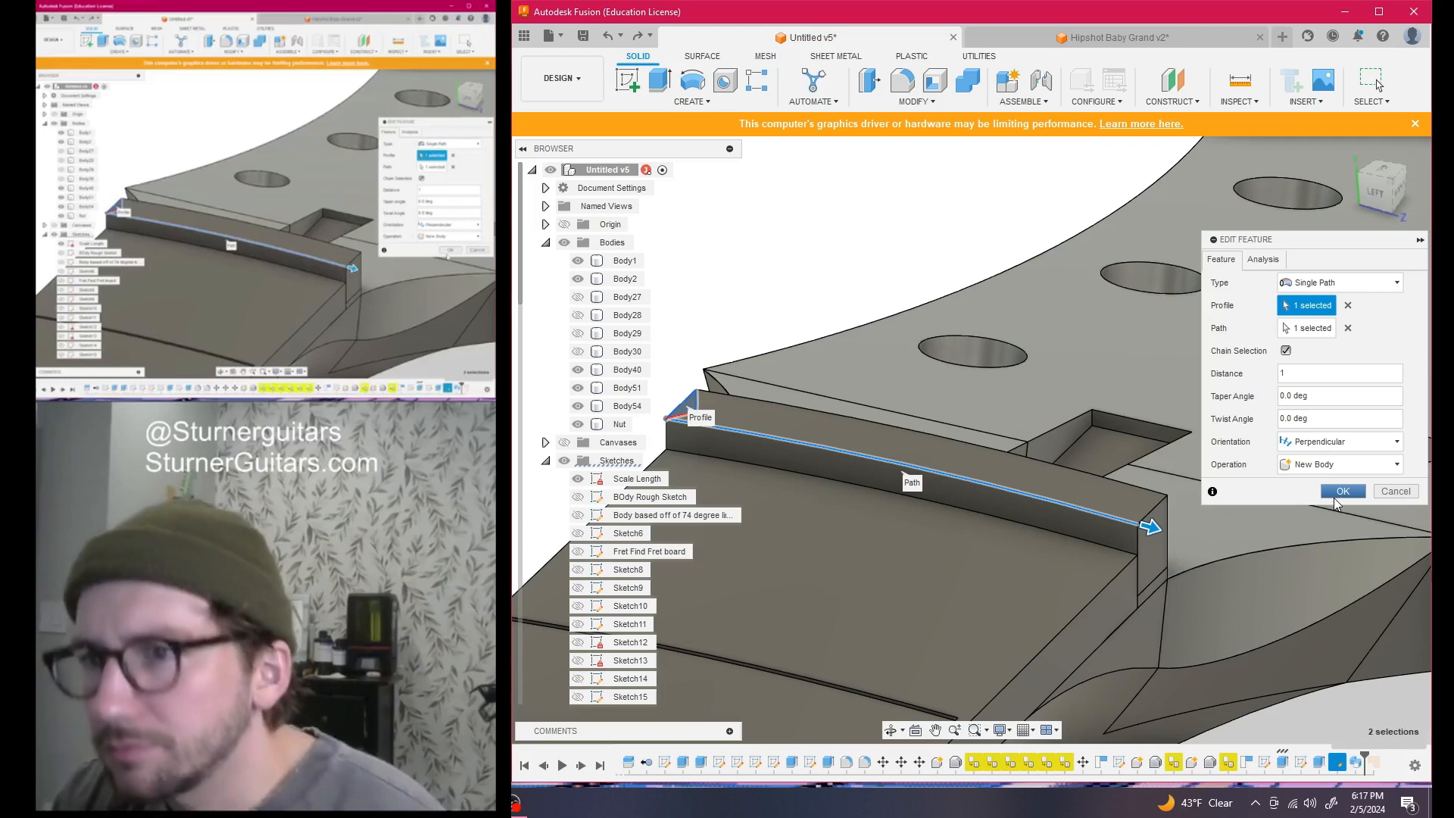
{"action": "left_click", "coordinate": [1333, 497]}
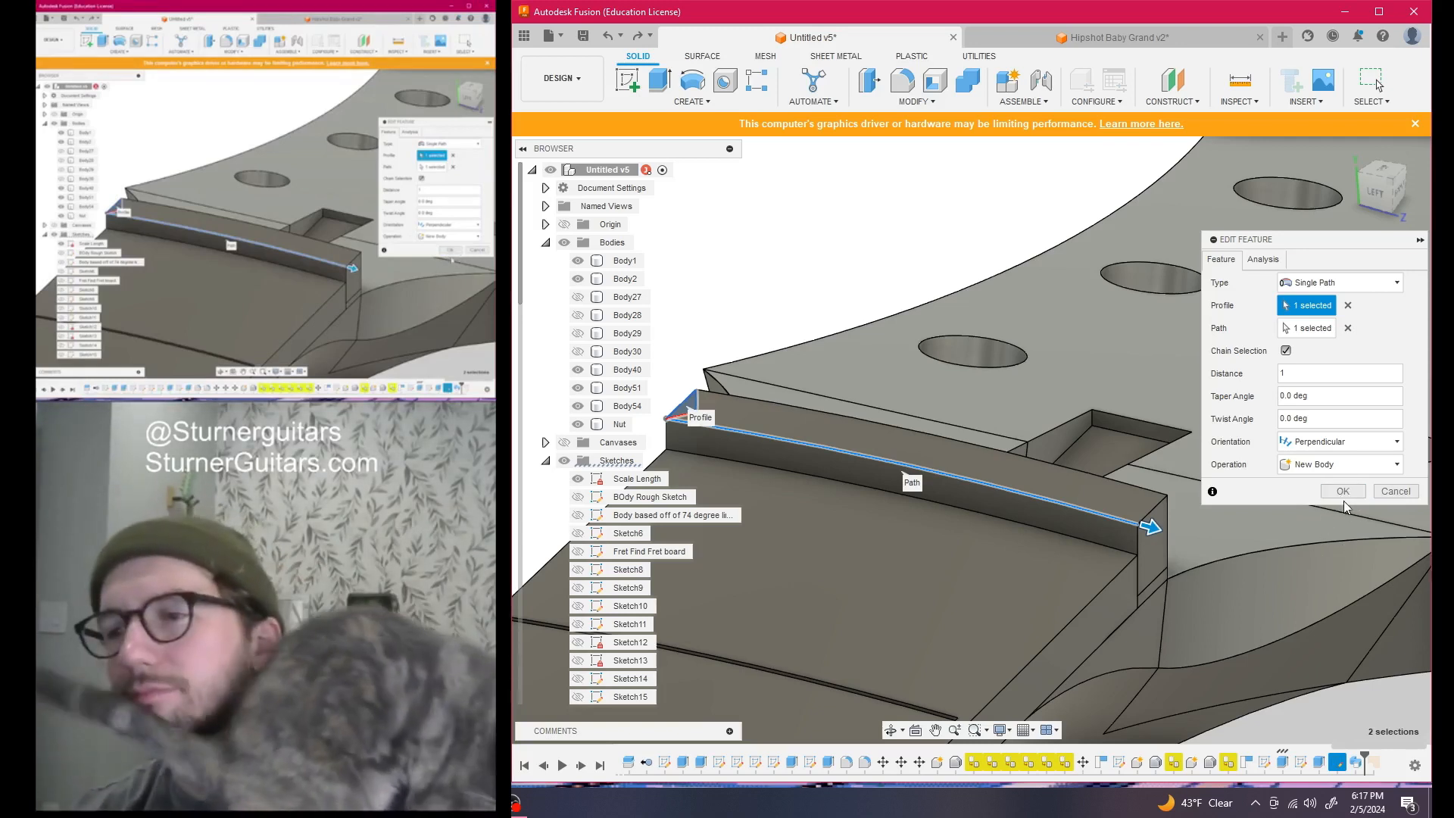
{"action": "left_click", "coordinate": [1355, 468]}
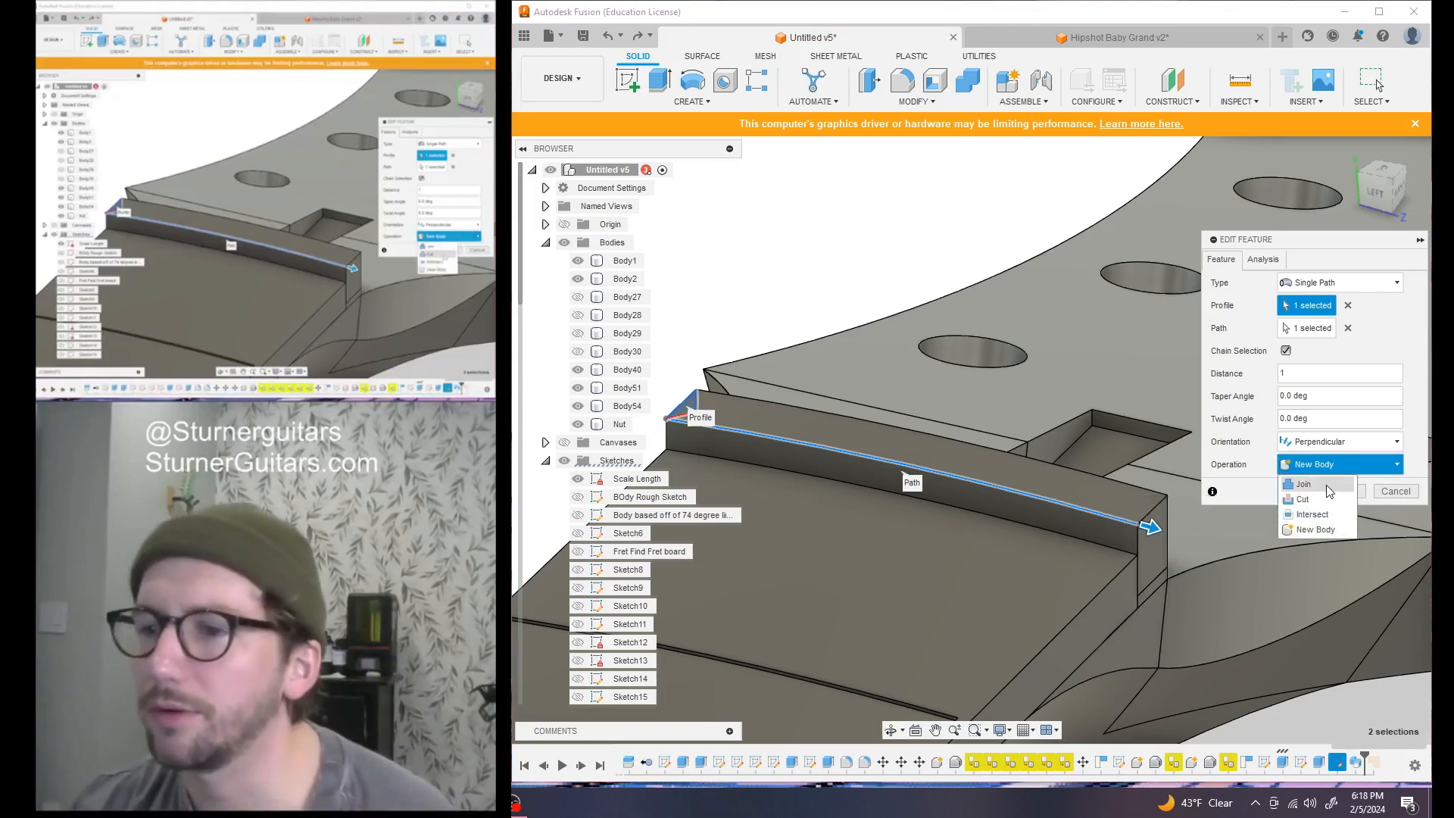
{"action": "left_click", "coordinate": [1329, 500]}
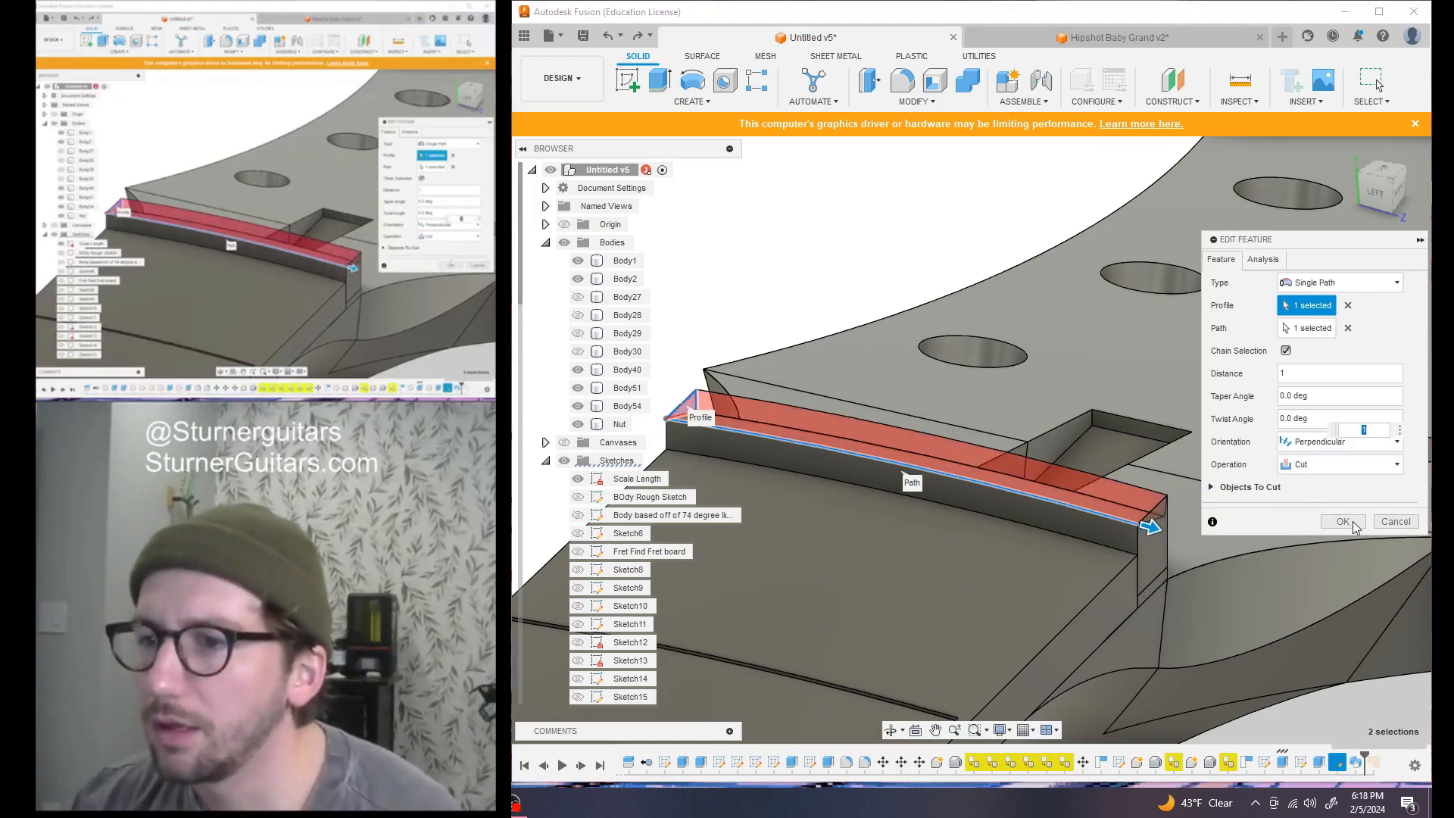
{"action": "left_click", "coordinate": [1343, 521]}
{"action": "scroll", "coordinate": [1012, 648], "scroll_direction": "down", "scroll_amount": 10}
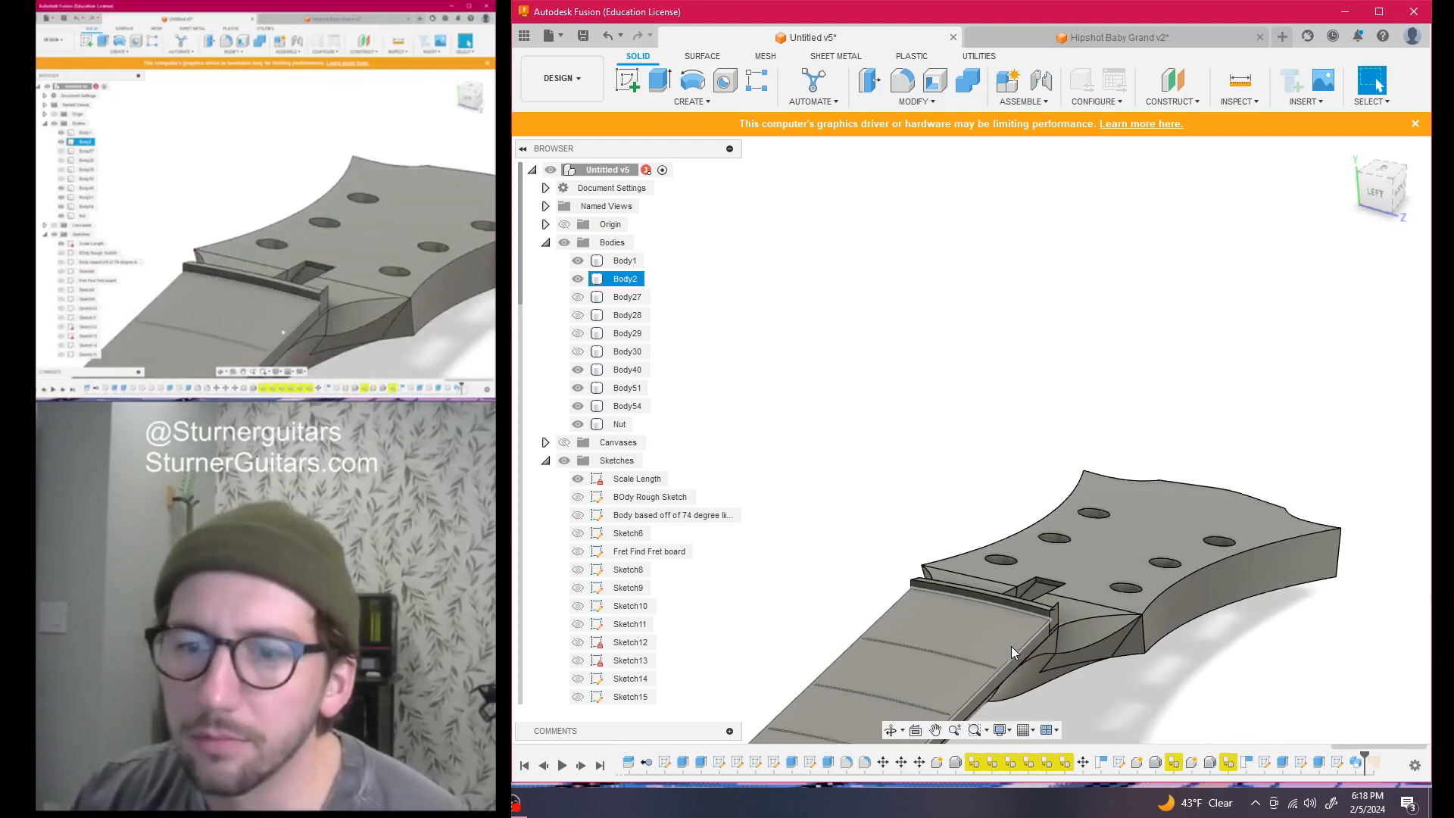
{"action": "left_click", "coordinate": [867, 512]}
{"action": "middle_click_drag", "start_coordinate": [866, 512], "coordinate": [1145, 260]}
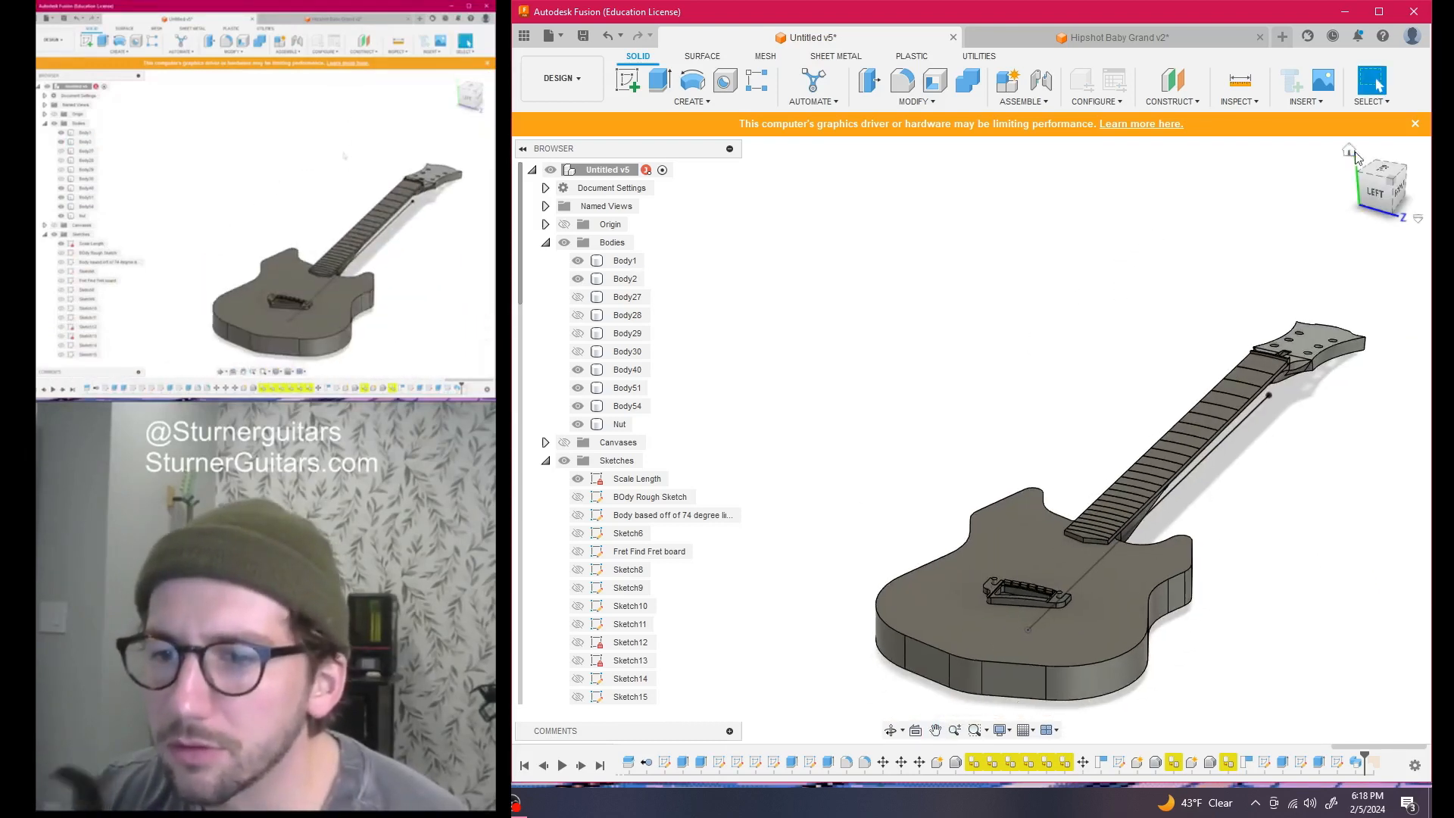
{"action": "left_click_drag", "start_coordinate": [1384, 191], "coordinate": [1193, 192]}
{"action": "scroll", "coordinate": [939, 423], "scroll_direction": "down", "scroll_amount": 3}
{"action": "middle_click_drag", "start_coordinate": [966, 451], "coordinate": [1093, 492]}
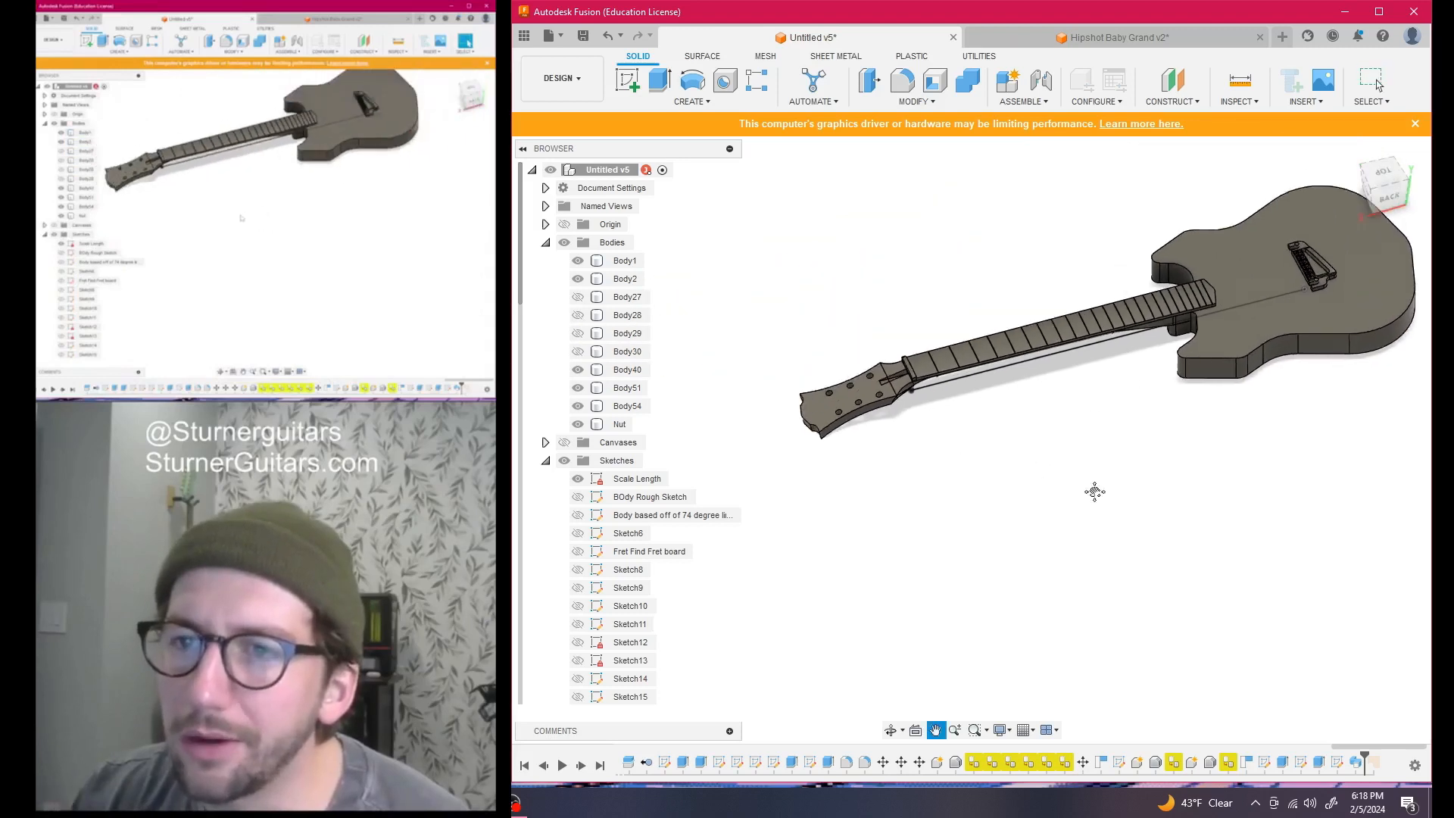
{"action": "scroll", "coordinate": [973, 377], "scroll_direction": "up", "scroll_amount": 4}
{"action": "scroll", "coordinate": [973, 377], "scroll_direction": "up", "scroll_amount": 4}
{"action": "scroll", "coordinate": [1191, 496], "scroll_direction": "down", "scroll_amount": 3}
{"action": "middle_click_drag", "start_coordinate": [1191, 496], "coordinate": [1060, 539]}
{"action": "mouse_move", "coordinate": [1380, 190]}
{"action": "left_mouse_down"}
{"action": "mouse_move", "coordinate": [1332, 215]}
{"action": "mouse_move", "coordinate": [1246, 220]}
{"action": "mouse_move", "coordinate": [1219, 140]}
{"action": "mouse_move", "coordinate": [1275, 76]}
{"action": "left_mouse_up"}
{"action": "scroll", "coordinate": [1240, 387], "scroll_direction": "down", "scroll_amount": 3}
{"action": "middle_click_drag", "start_coordinate": [1214, 380], "coordinate": [1013, 322]}
{"action": "scroll", "coordinate": [1151, 379], "scroll_direction": "down", "scroll_amount": 1}
{"action": "middle_click_drag", "start_coordinate": [1160, 390], "coordinate": [1109, 368]}
{"action": "mouse_move", "coordinate": [1385, 194]}
{"action": "left_mouse_down"}
{"action": "mouse_move", "coordinate": [1418, 219]}
{"action": "mouse_move", "coordinate": [1447, 199]}
{"action": "left_mouse_up"}
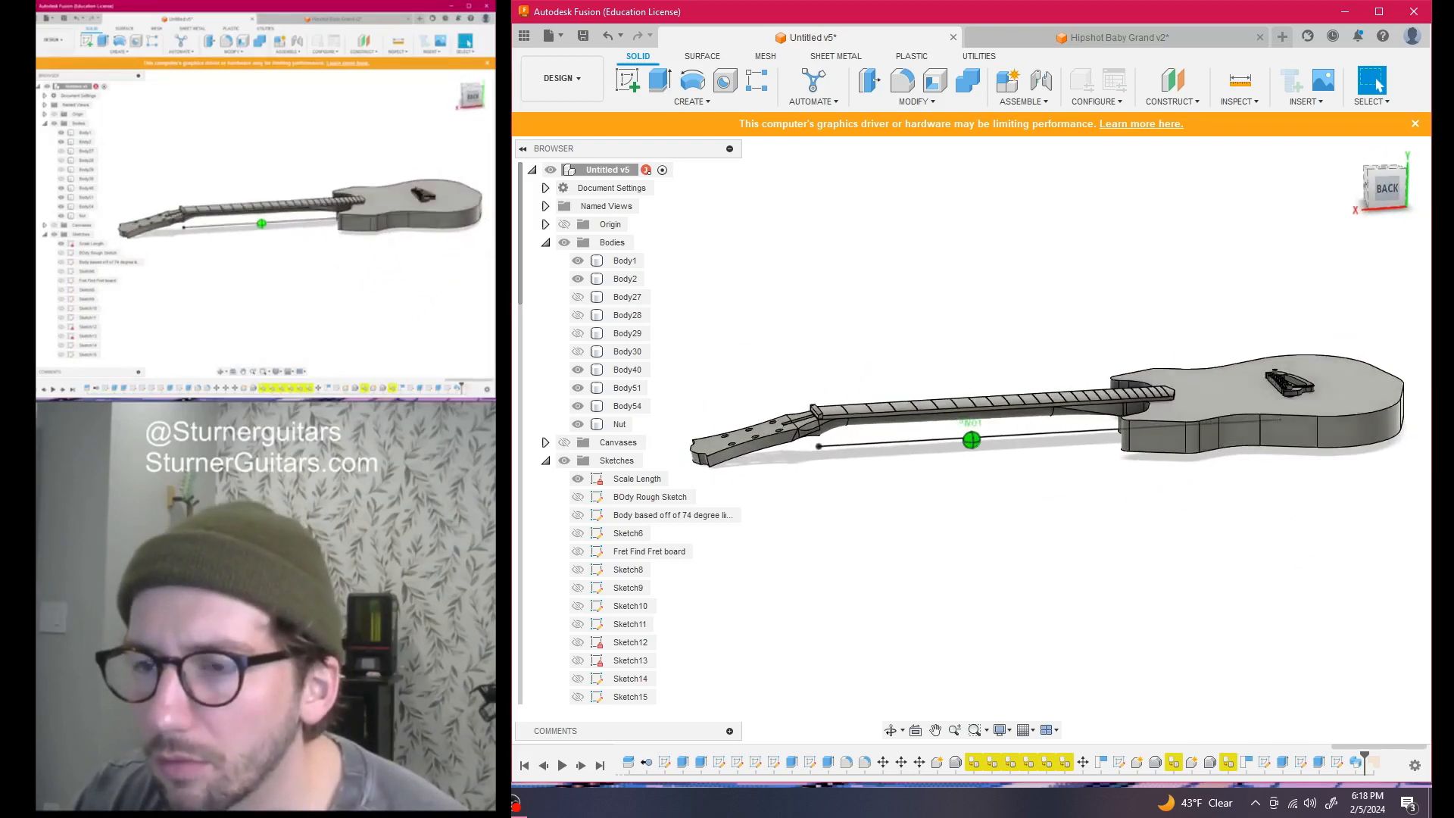
{"action": "scroll", "coordinate": [916, 396], "scroll_direction": "up", "scroll_amount": 4}
{"action": "scroll", "coordinate": [915, 395], "scroll_direction": "down", "scroll_amount": 1}
{"action": "middle_click_drag", "start_coordinate": [916, 394], "coordinate": [987, 370]}
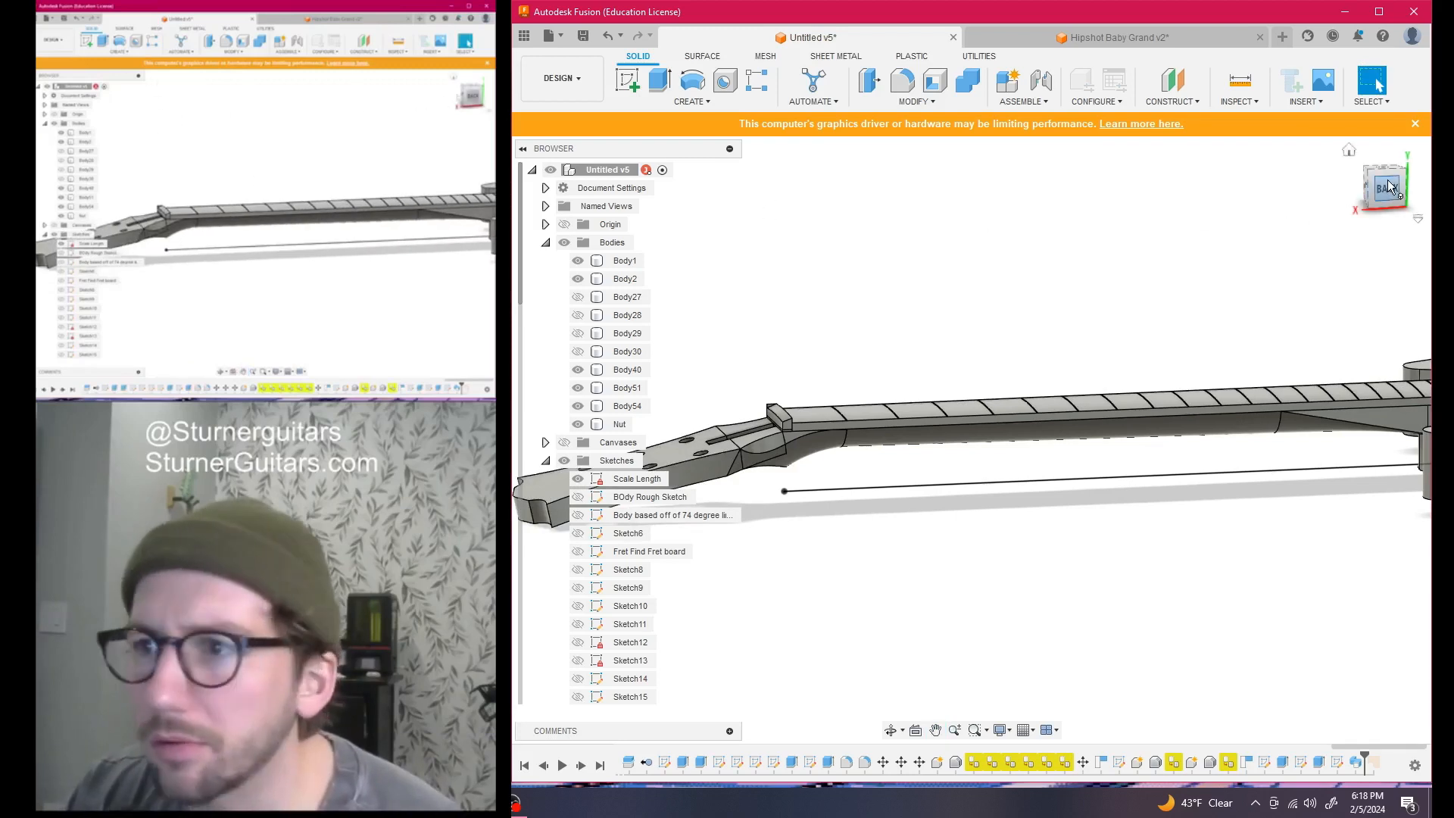
{"action": "mouse_move", "coordinate": [1387, 180]}
{"action": "left_mouse_down"}
{"action": "mouse_move", "coordinate": [1337, 220]}
{"action": "mouse_move", "coordinate": [1314, 203]}
{"action": "left_mouse_up"}
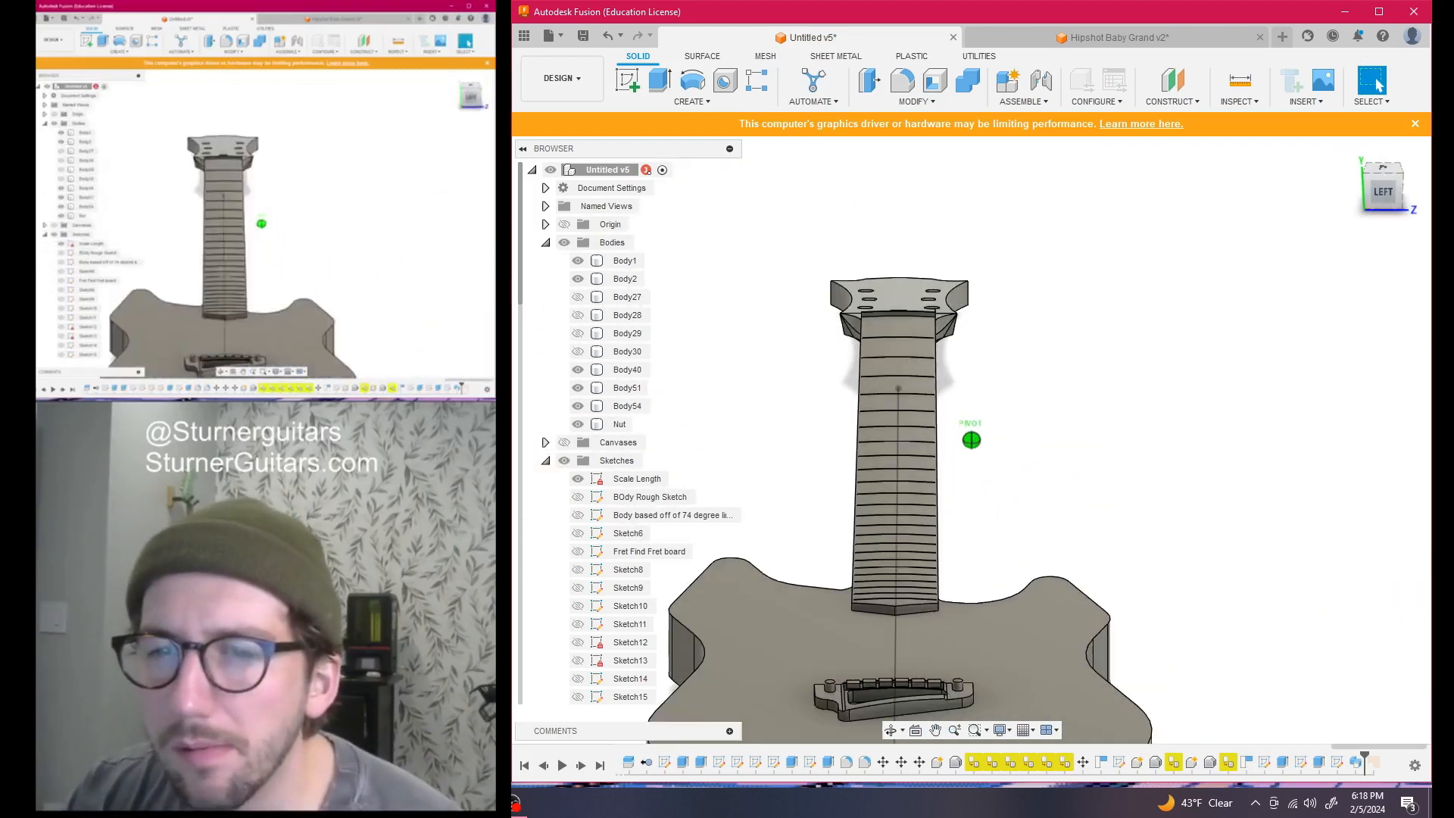
{"action": "scroll", "coordinate": [852, 307], "scroll_direction": "up", "scroll_amount": 10}
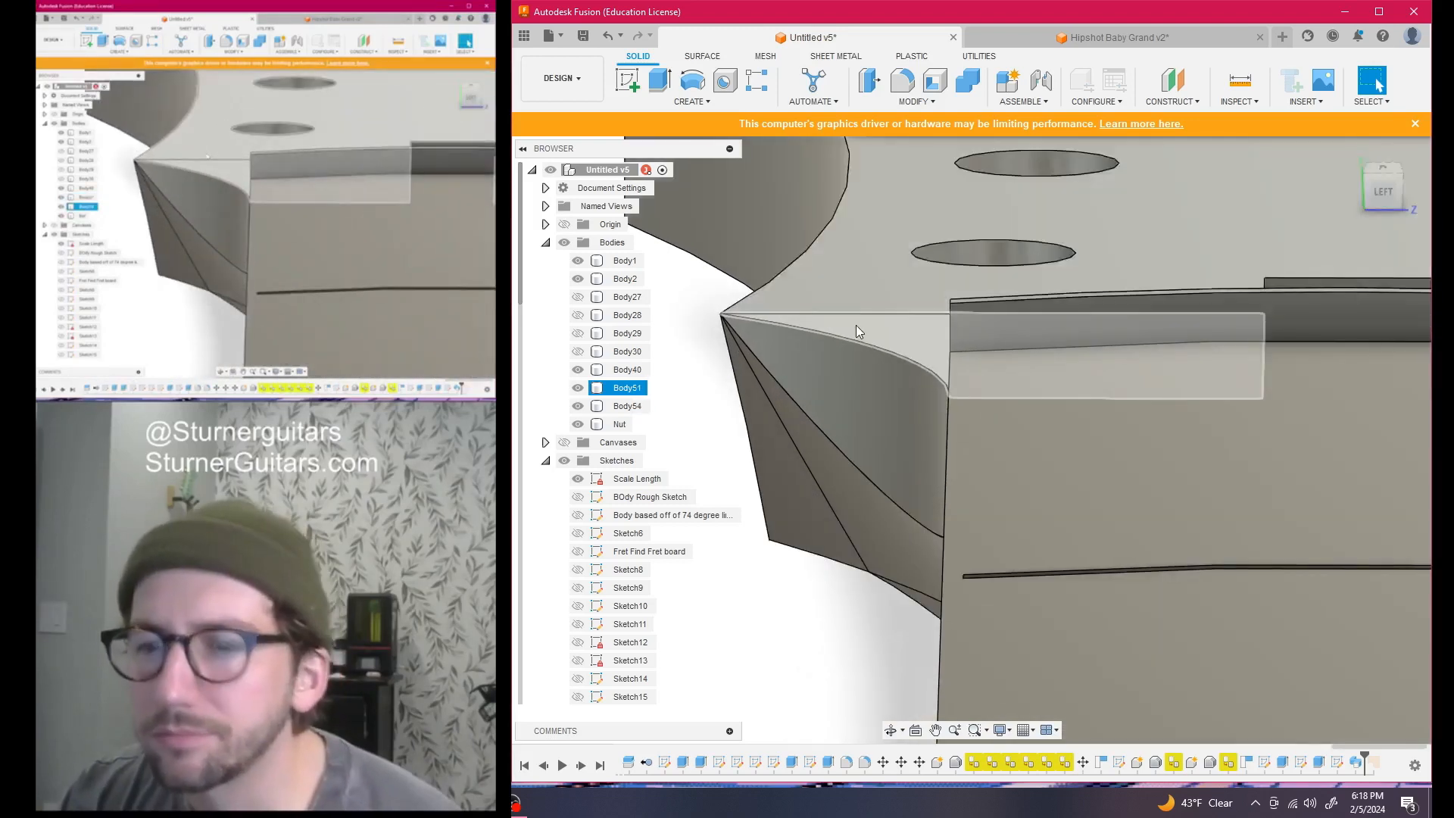
{"action": "left_click", "coordinate": [856, 331]}
{"action": "scroll", "coordinate": [1052, 370], "scroll_direction": "up", "scroll_amount": 2}
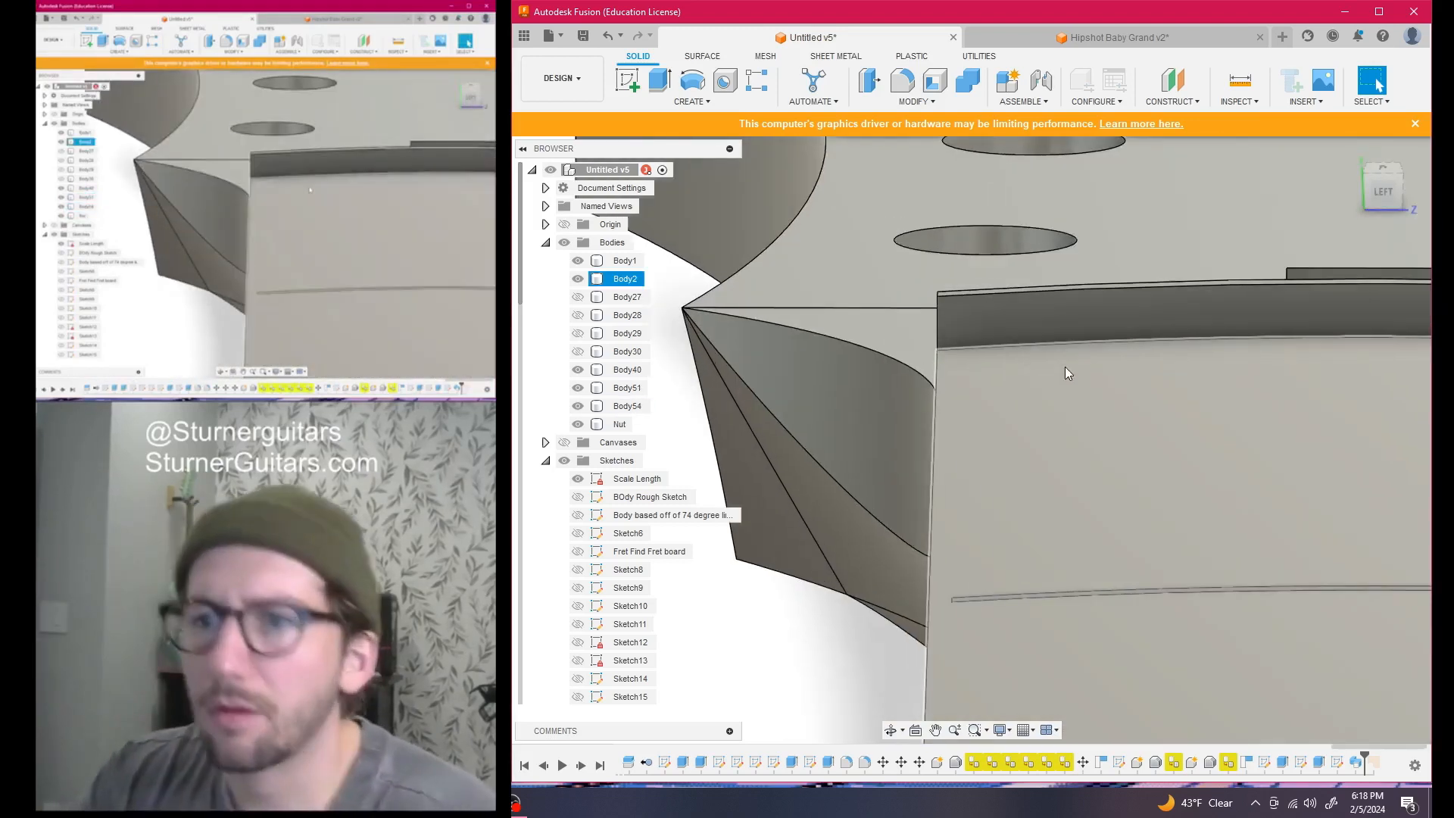
{"action": "scroll", "coordinate": [1060, 367], "scroll_direction": "down", "scroll_amount": 5}
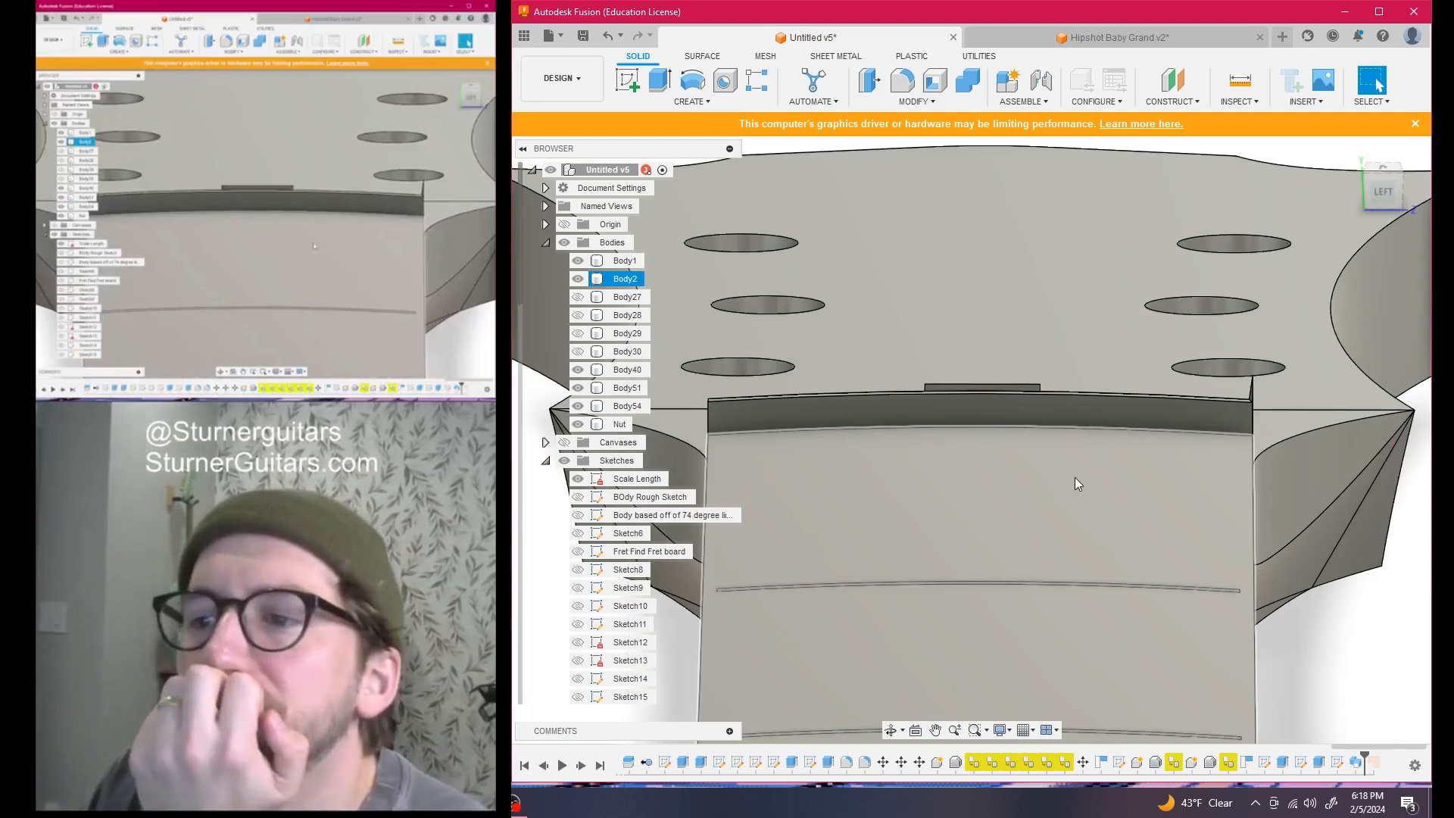
{"action": "scroll", "coordinate": [1075, 477], "scroll_direction": "down", "scroll_amount": 10}
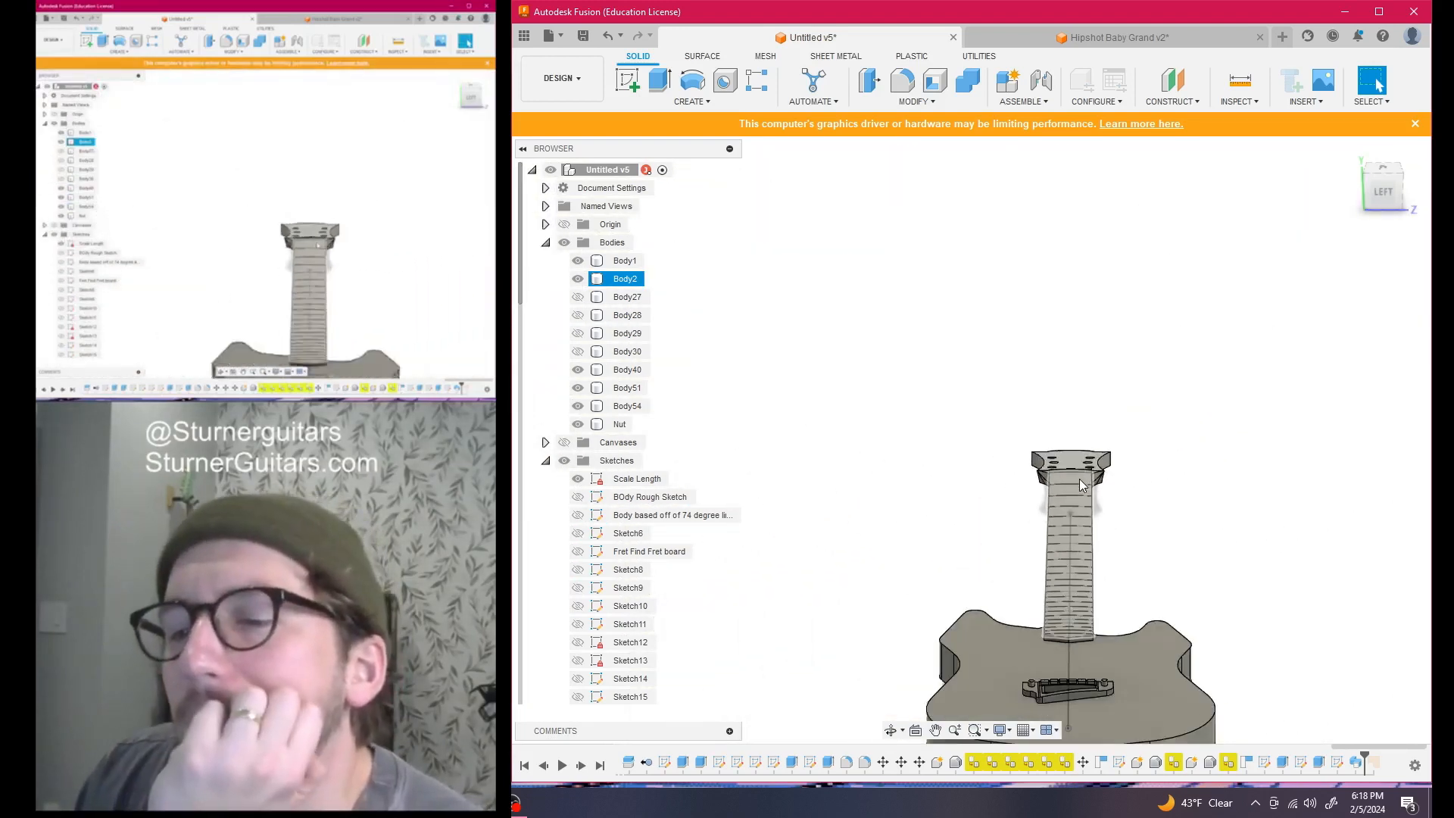
{"action": "scroll", "coordinate": [1079, 485], "scroll_direction": "down", "scroll_amount": 3}
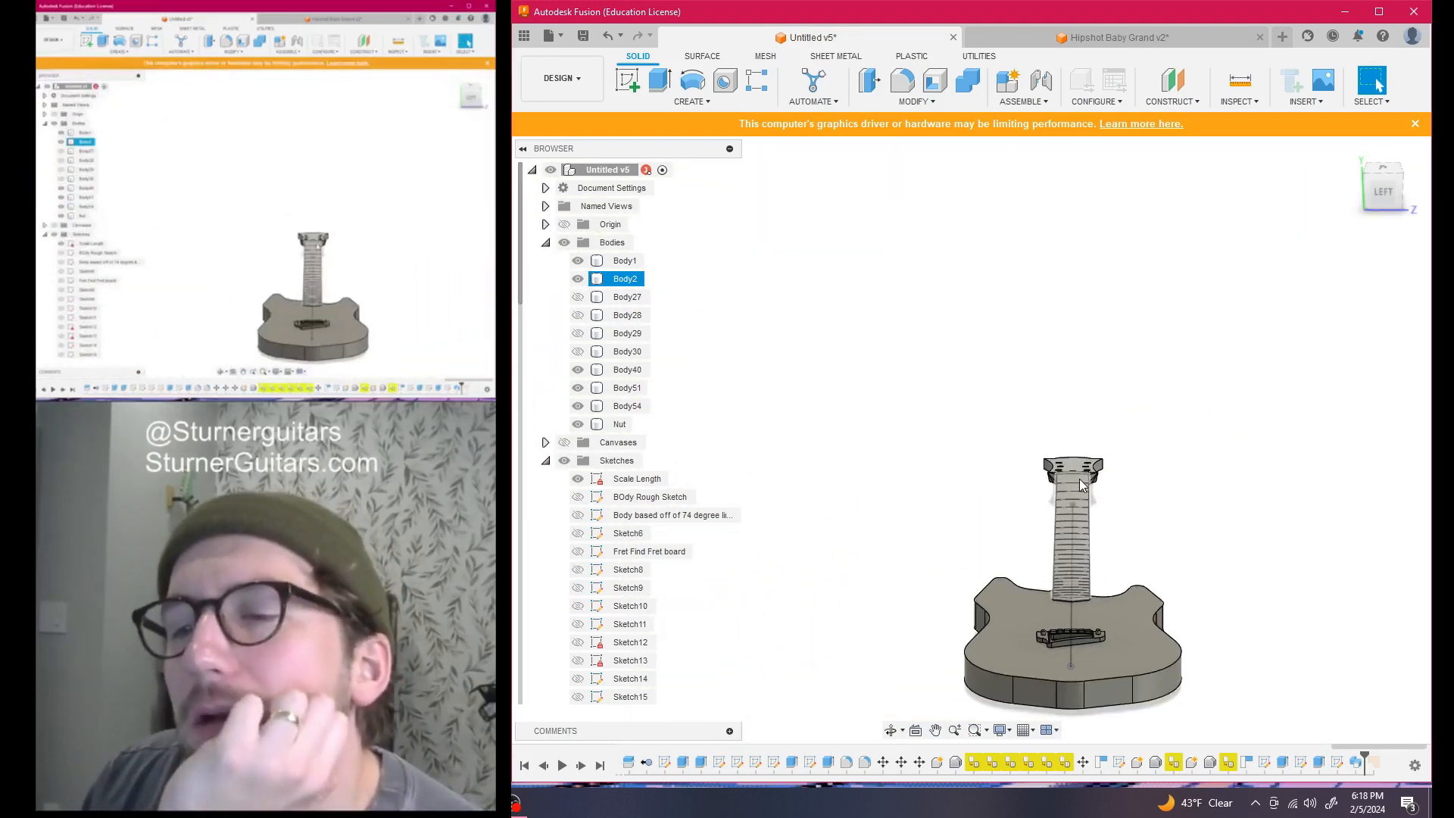
{"action": "scroll", "coordinate": [1079, 478], "scroll_direction": "up", "scroll_amount": 3}
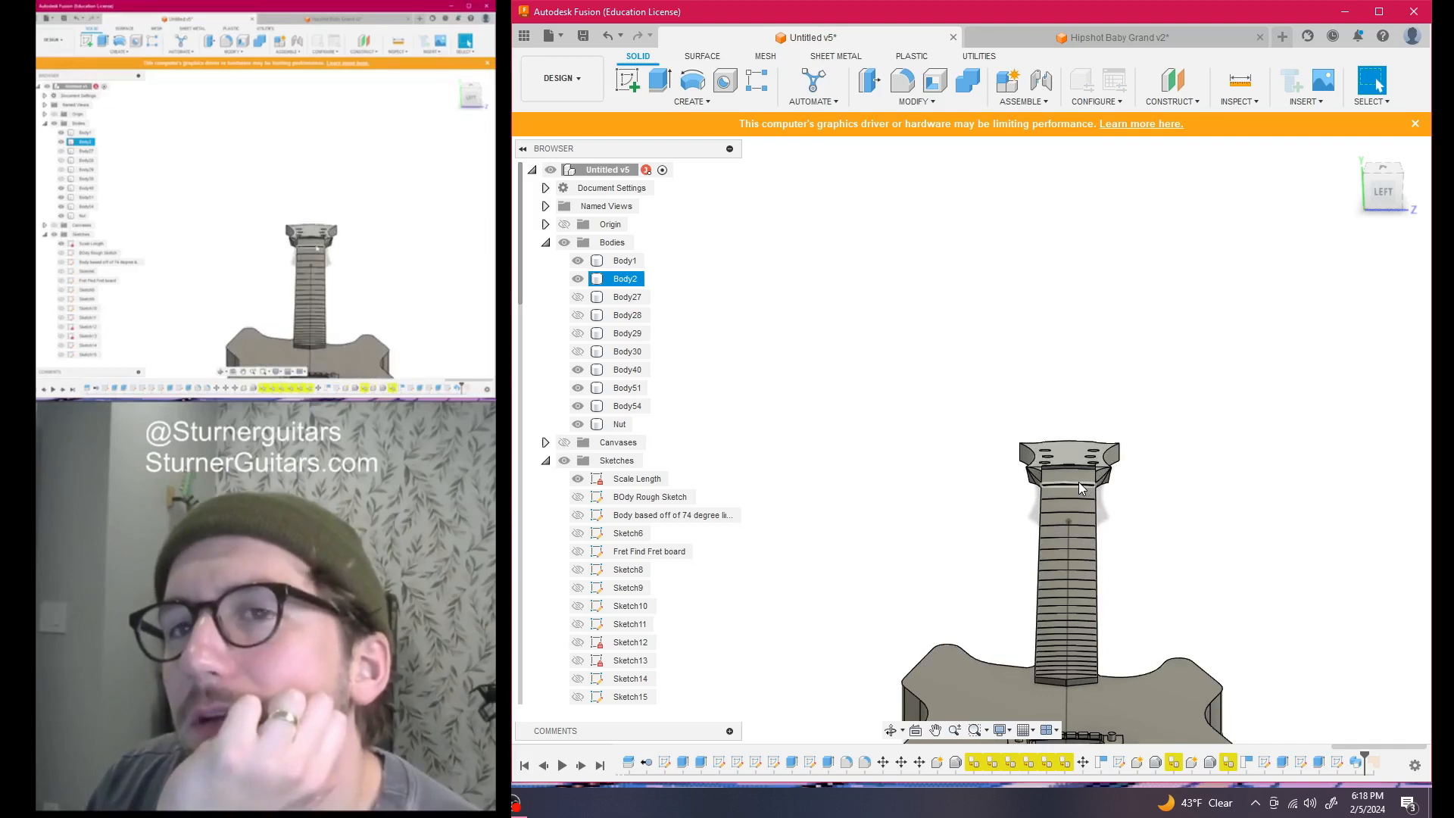
{"action": "scroll", "coordinate": [1078, 483], "scroll_direction": "up", "scroll_amount": 3}
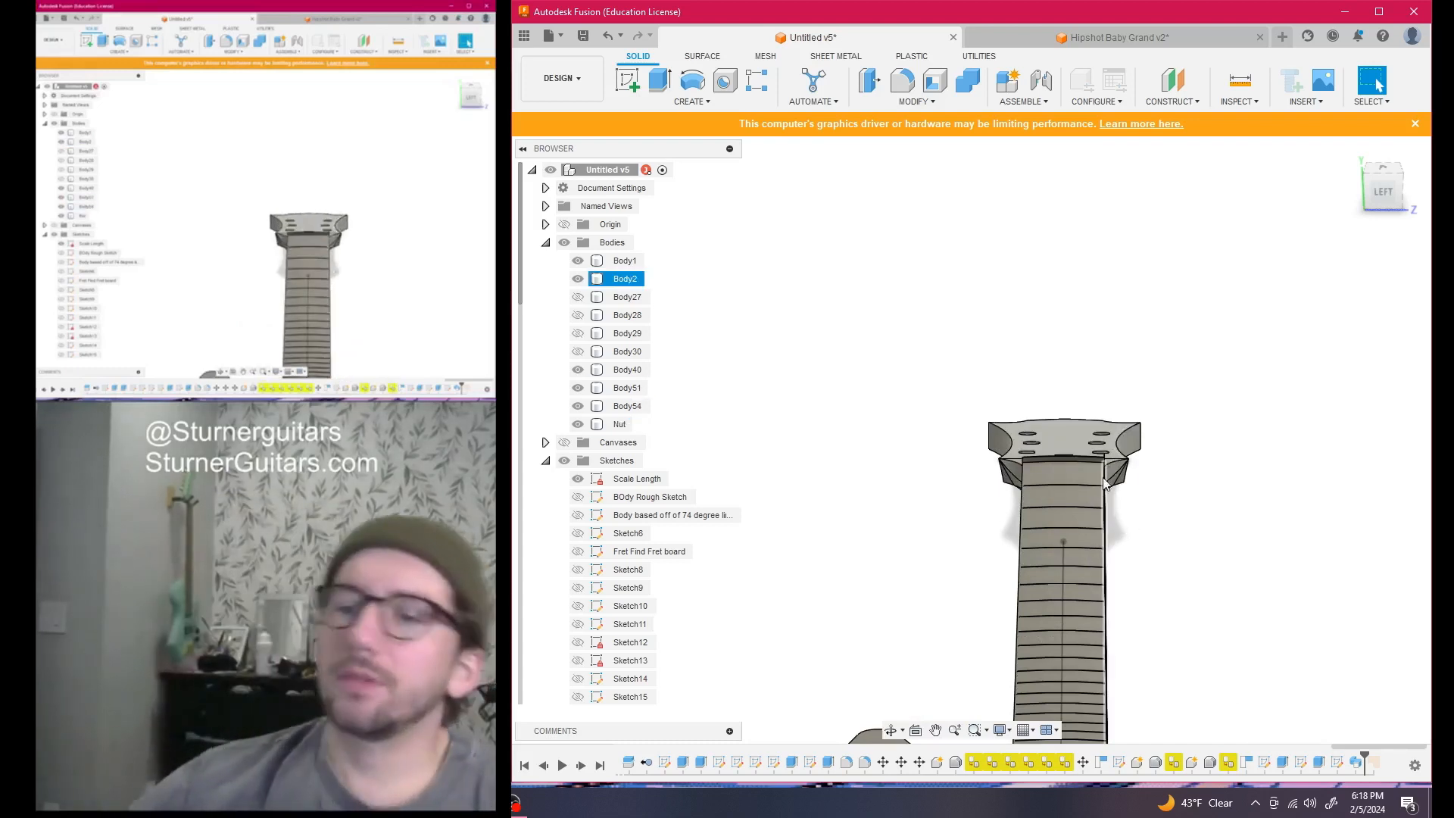
{"action": "scroll", "coordinate": [1196, 413], "scroll_direction": "down", "scroll_amount": 4}
{"action": "middle_click_drag", "start_coordinate": [1201, 408], "coordinate": [1264, 250]}
{"action": "mouse_move", "coordinate": [1378, 187]}
{"action": "left_mouse_down"}
{"action": "mouse_move", "coordinate": [1388, 209]}
{"action": "mouse_move", "coordinate": [1427, 213]}
{"action": "left_mouse_up"}
{"action": "scroll", "coordinate": [1129, 288], "scroll_direction": "down", "scroll_amount": 3}
{"action": "middle_click_drag", "start_coordinate": [1127, 288], "coordinate": [1051, 255]}
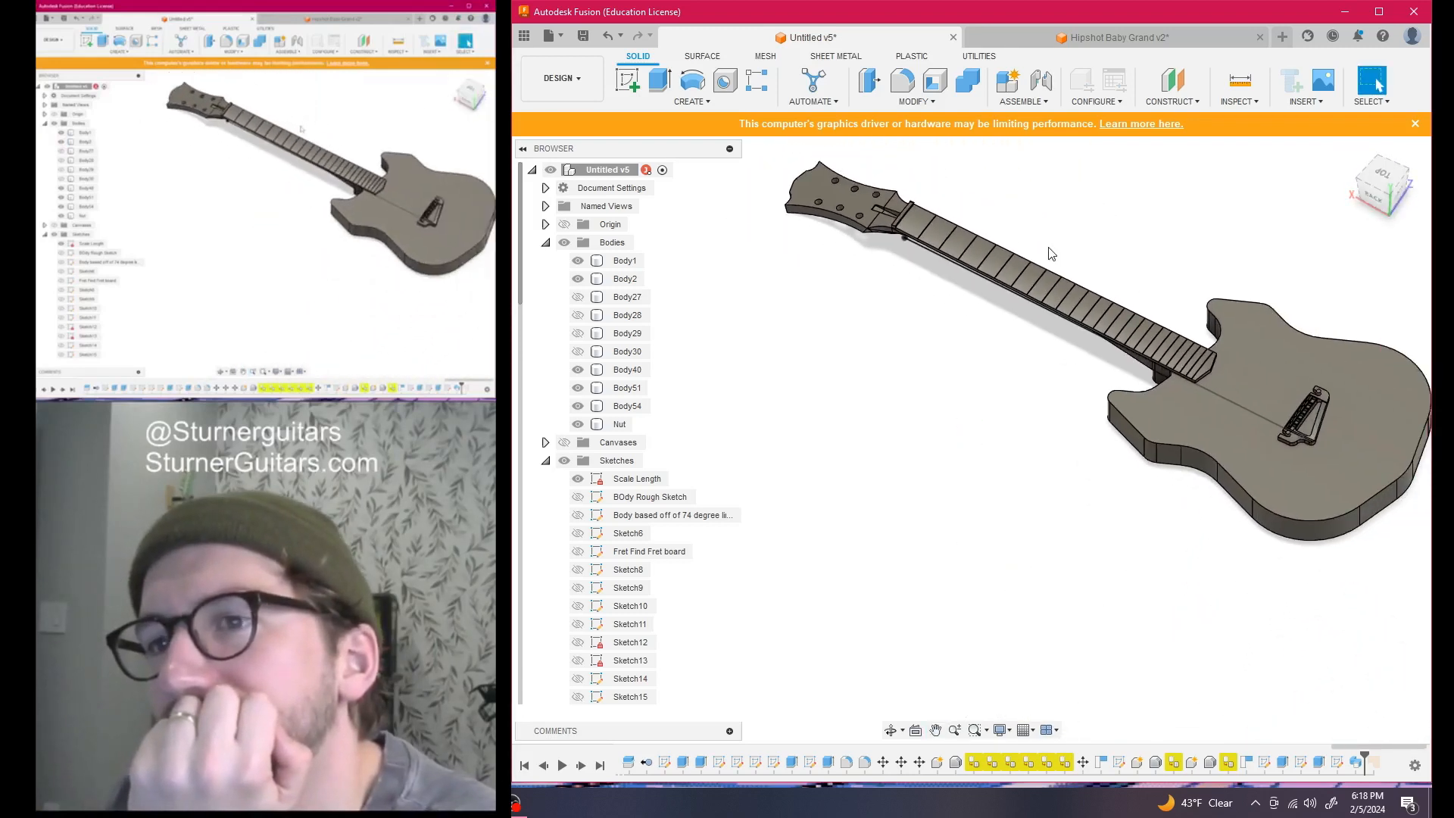
{"action": "scroll", "coordinate": [1051, 253], "scroll_direction": "up", "scroll_amount": 4}
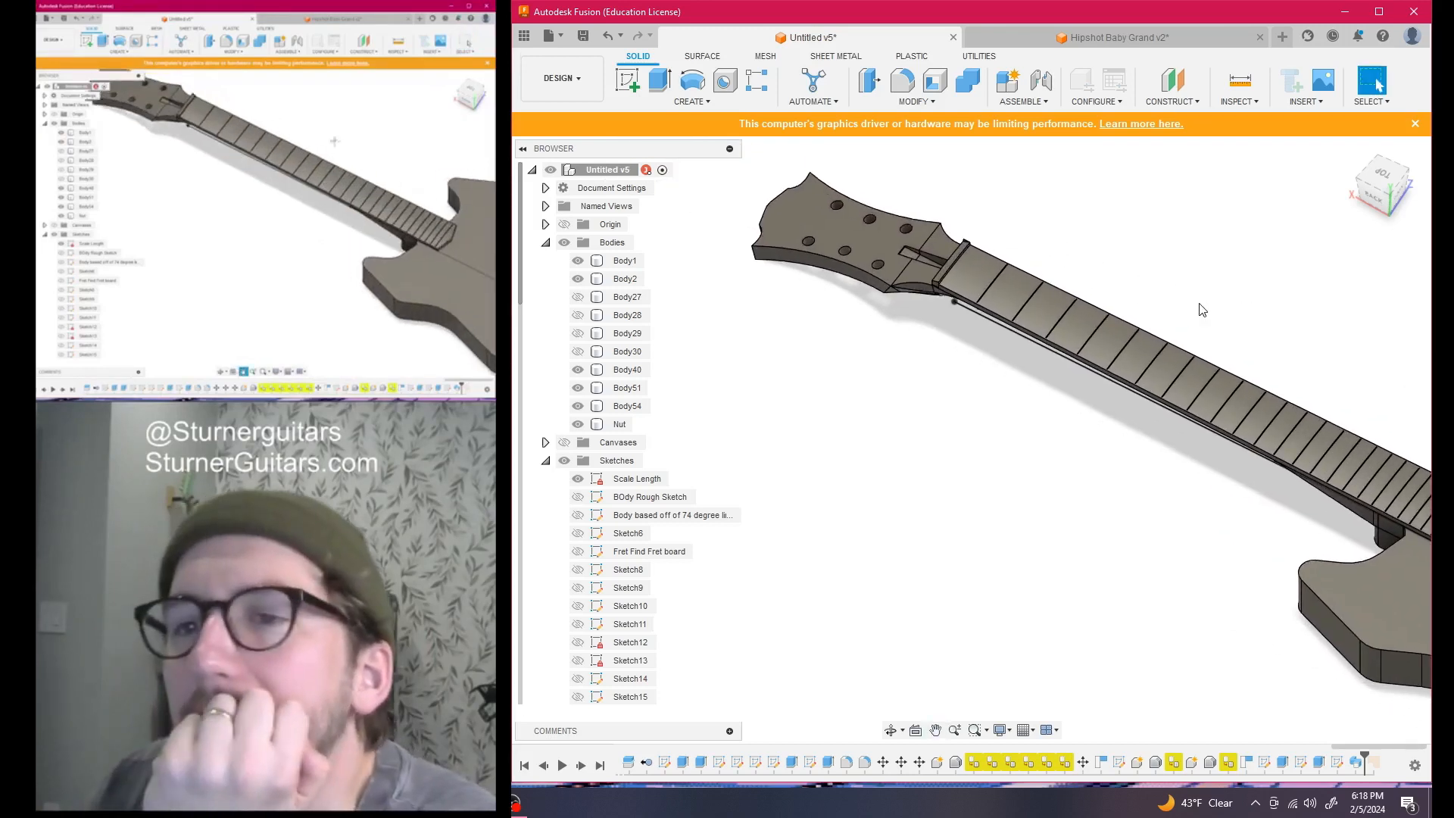
{"action": "left_click", "coordinate": [1383, 169]}
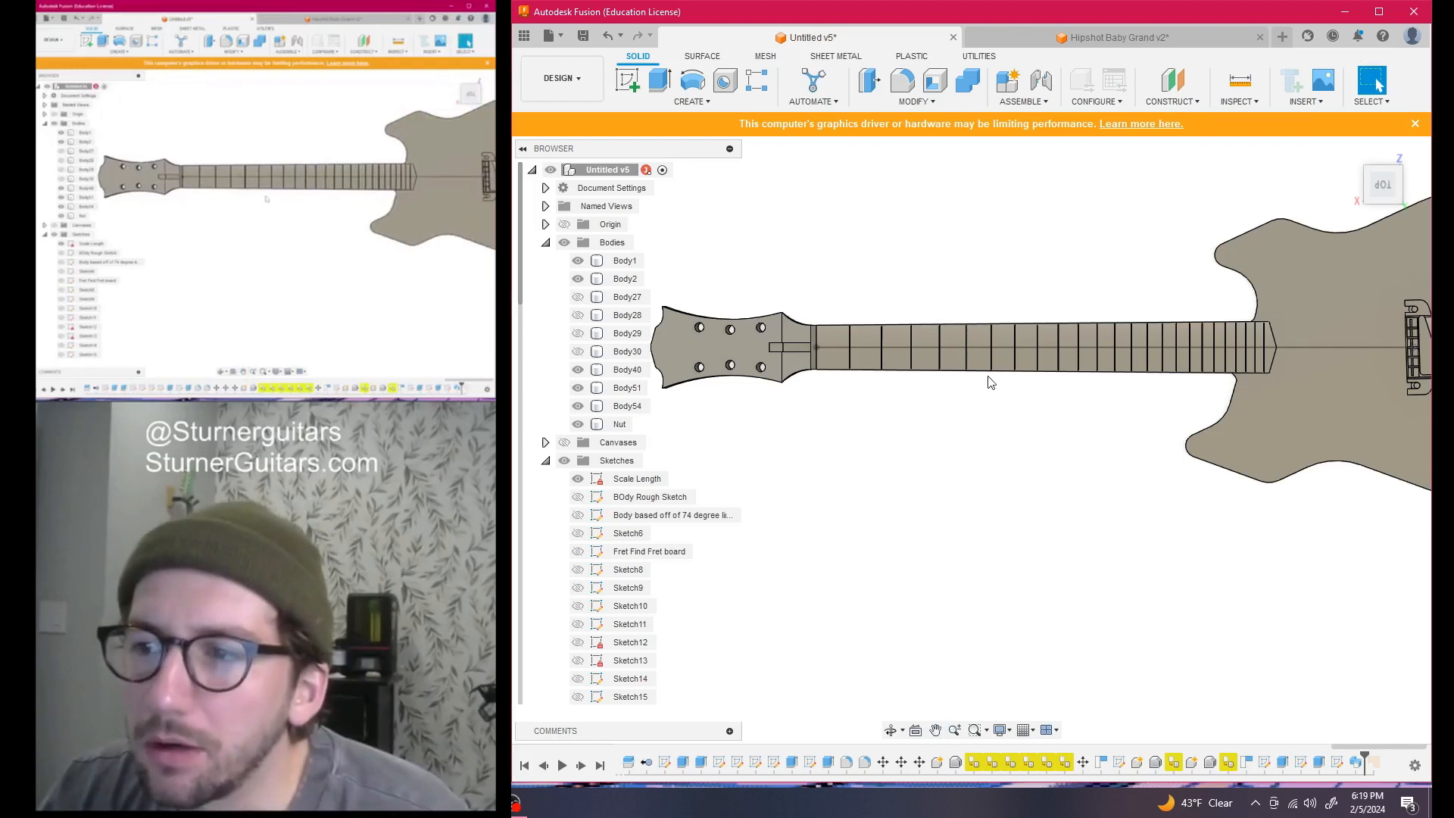
{"action": "left_click", "coordinate": [1410, 324]}
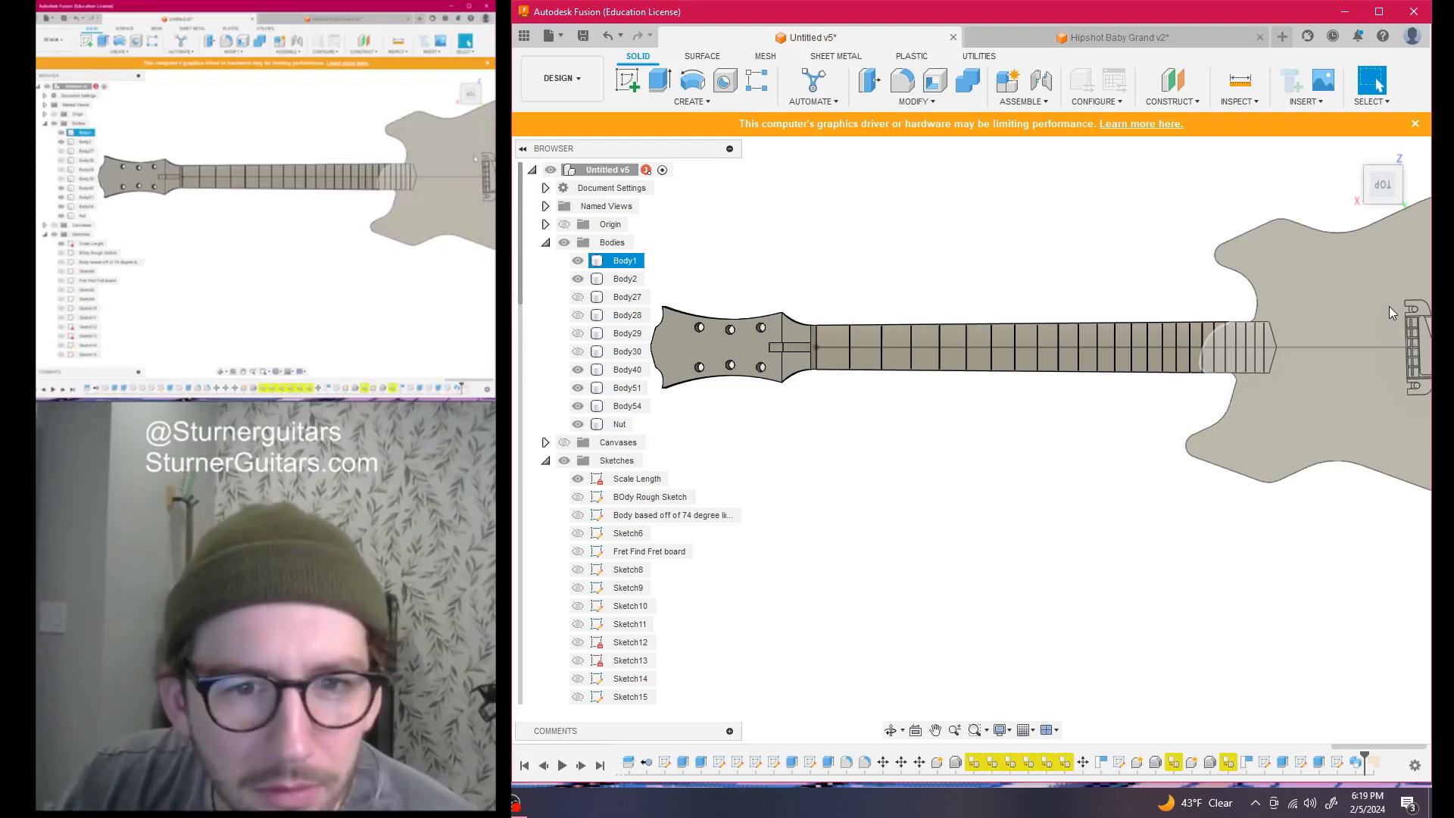
{"action": "left_click", "coordinate": [888, 397]}
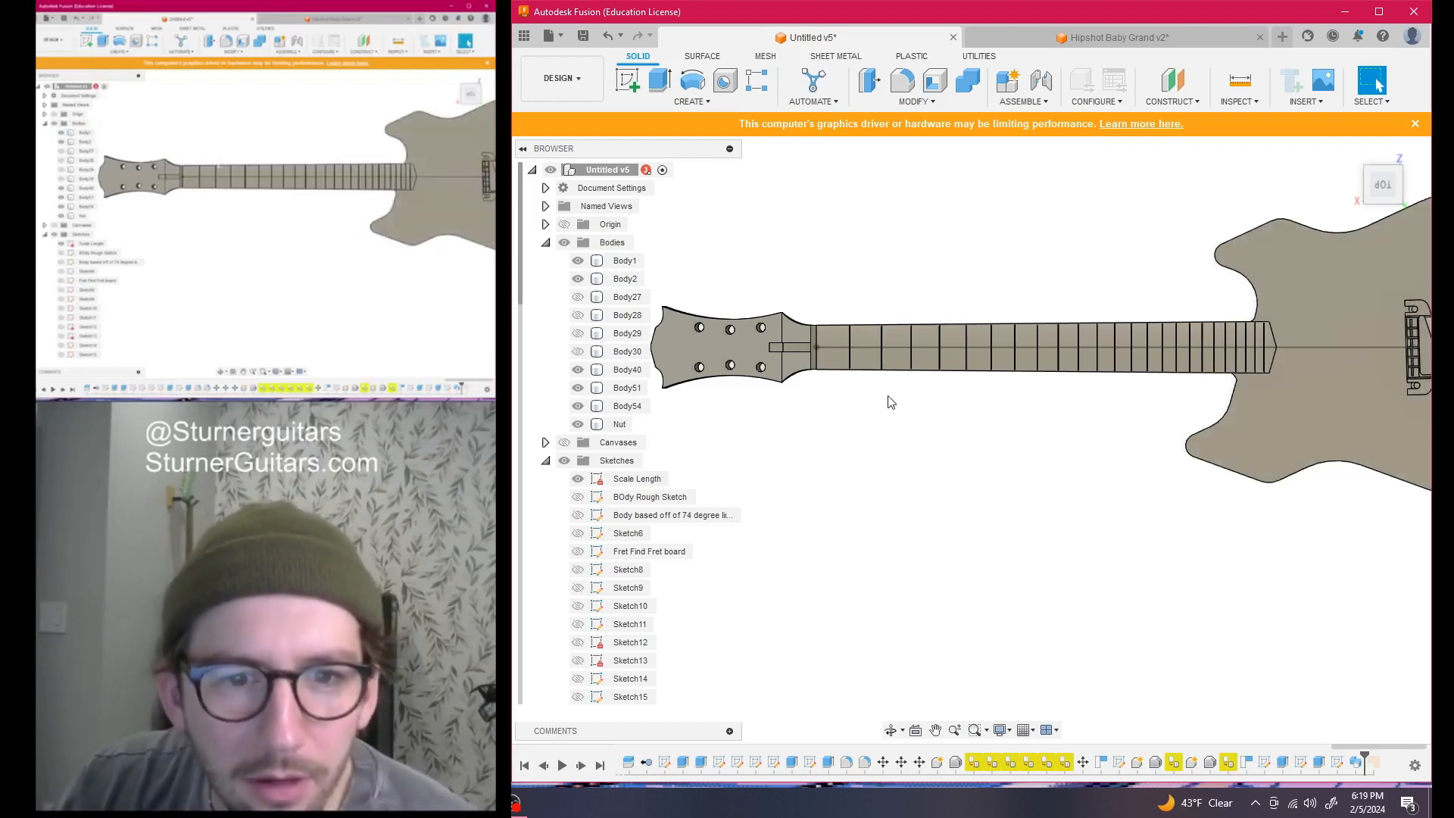
{"action": "scroll", "coordinate": [920, 435], "scroll_direction": "down", "scroll_amount": 1}
{"action": "middle_click_drag", "start_coordinate": [920, 435], "coordinate": [894, 476]}
{"action": "scroll", "coordinate": [915, 422], "scroll_direction": "up", "scroll_amount": 1}
{"action": "scroll", "coordinate": [914, 438], "scroll_direction": "up", "scroll_amount": 1}
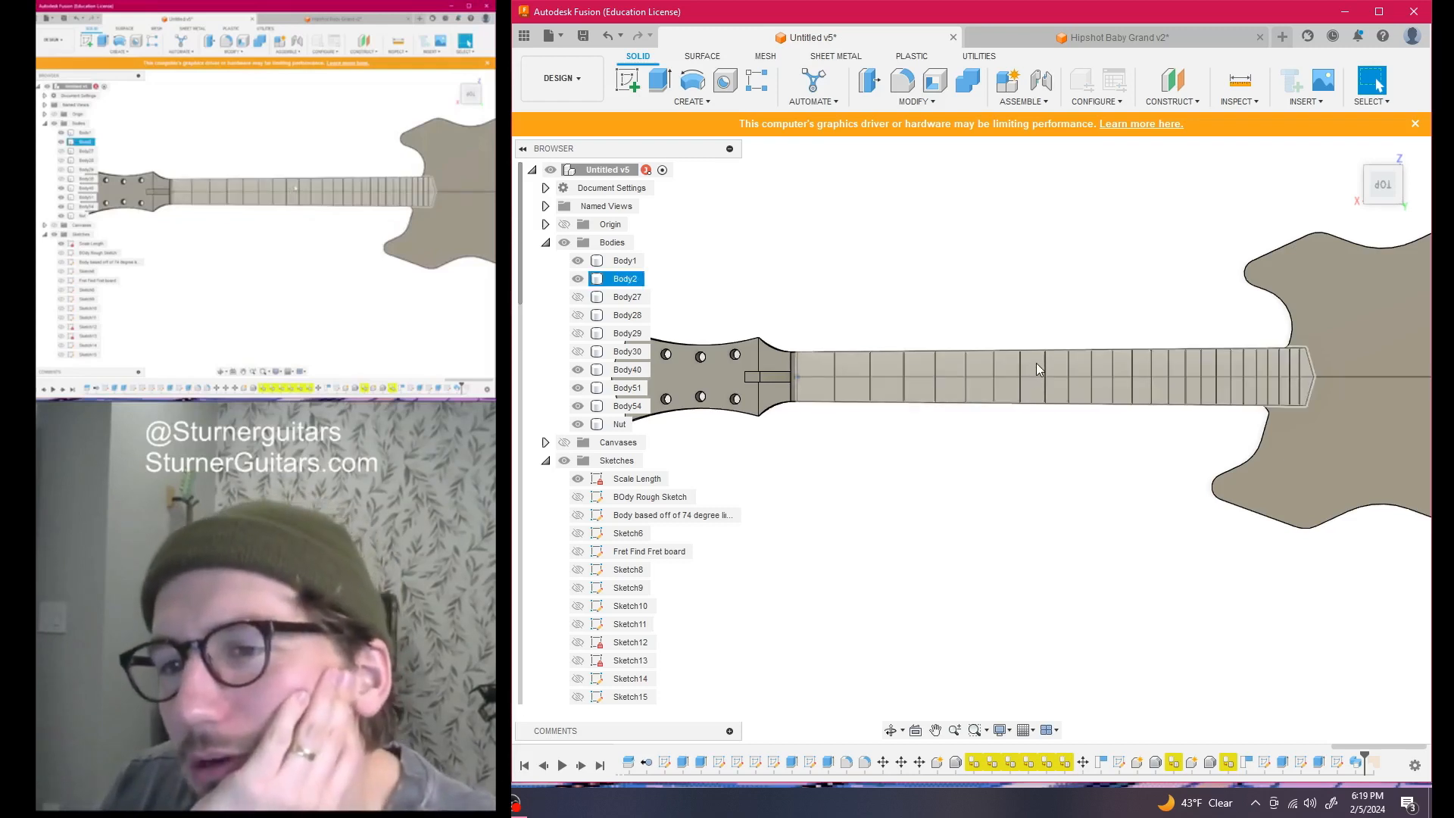
{"action": "scroll", "coordinate": [1083, 443], "scroll_direction": "down", "scroll_amount": 2}
{"action": "middle_click_drag", "start_coordinate": [1083, 448], "coordinate": [965, 499]}
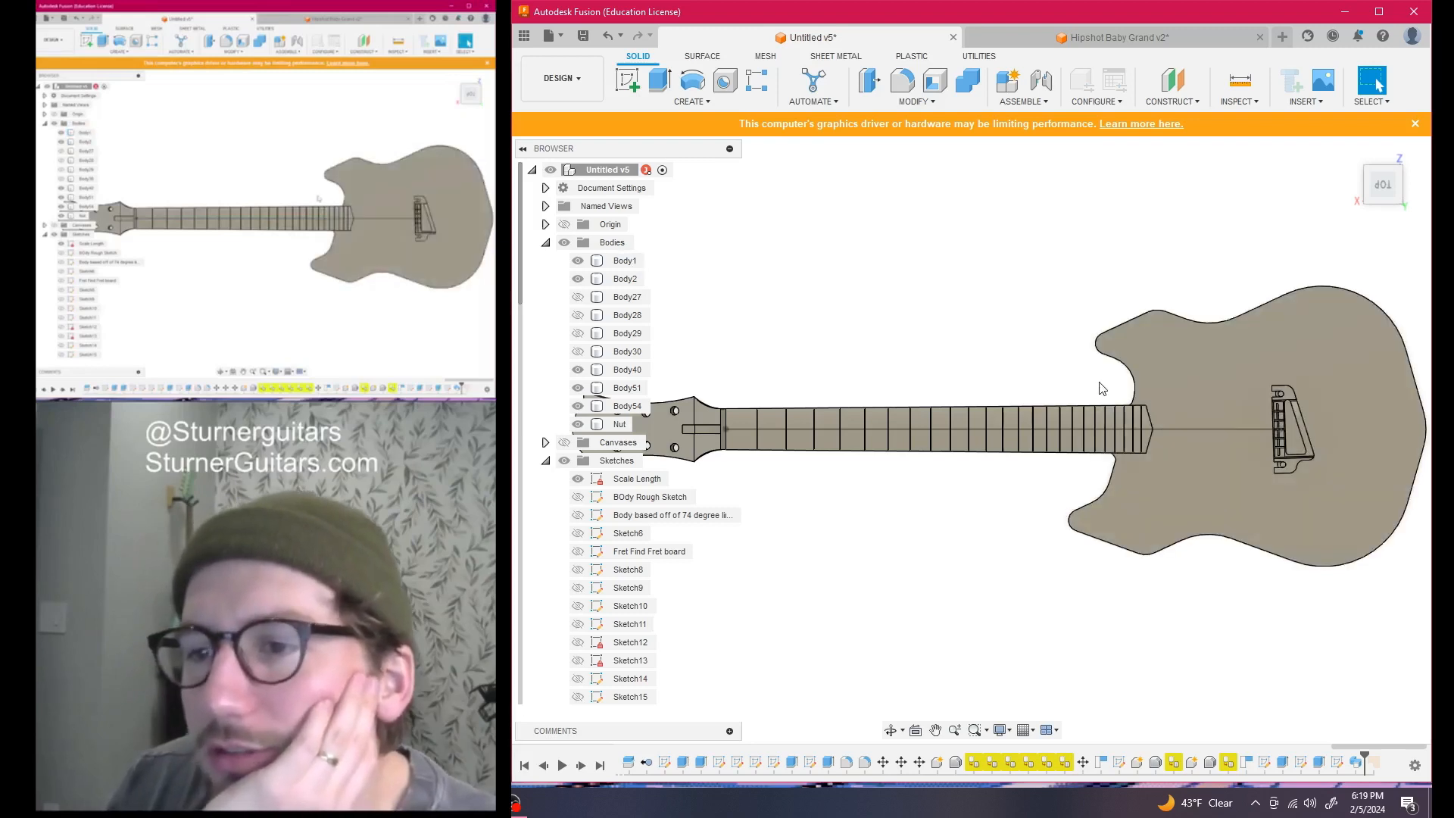
{"action": "scroll", "coordinate": [915, 362], "scroll_direction": "down", "scroll_amount": 1}
{"action": "middle_click_drag", "start_coordinate": [915, 362], "coordinate": [1073, 359]}
{"action": "scroll", "coordinate": [1073, 360], "scroll_direction": "up", "scroll_amount": 1}
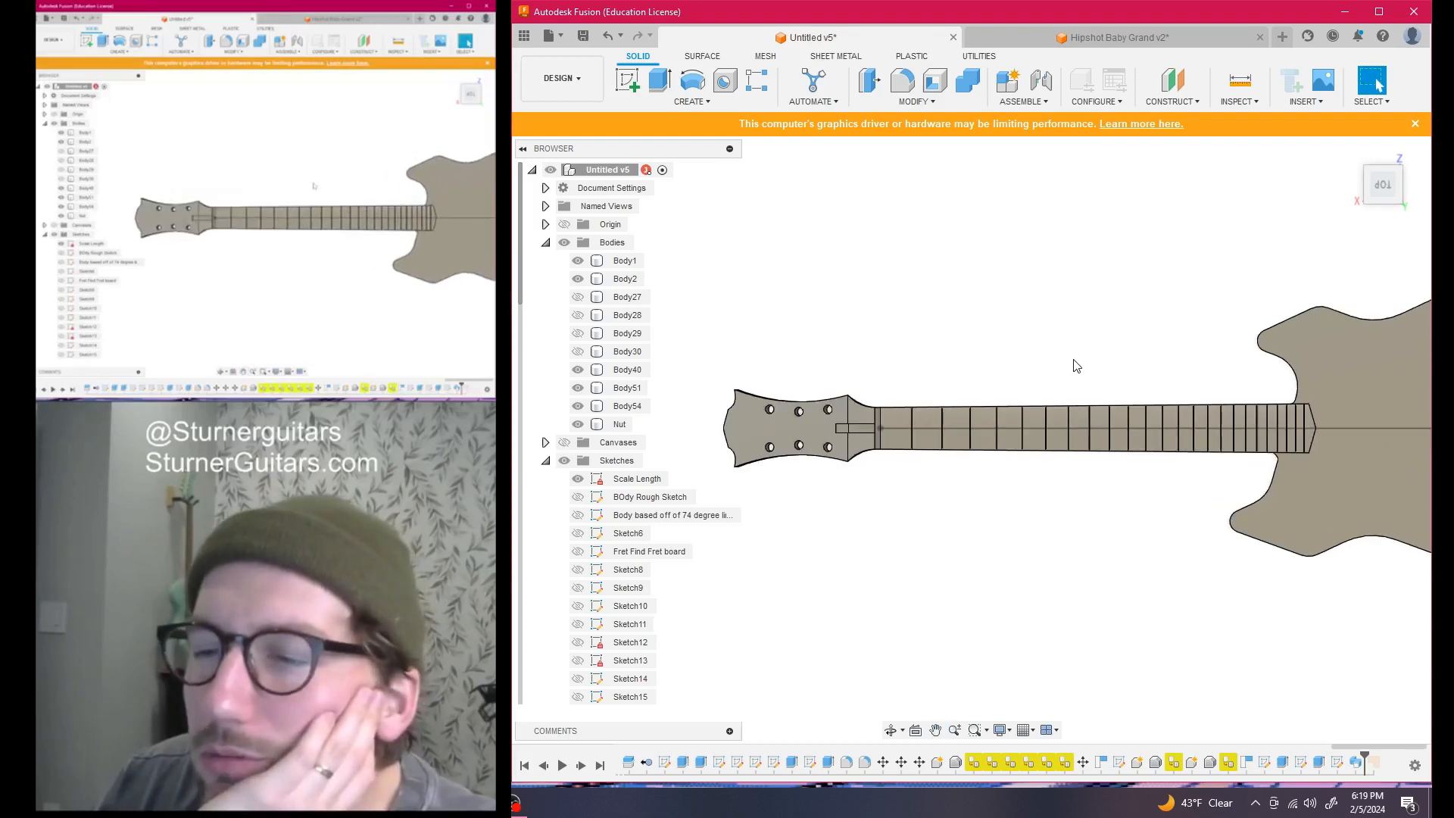
{"action": "left_click_drag", "start_coordinate": [1383, 193], "coordinate": [1389, 174]}
{"action": "middle_click_drag", "start_coordinate": [1046, 309], "coordinate": [1042, 232]}
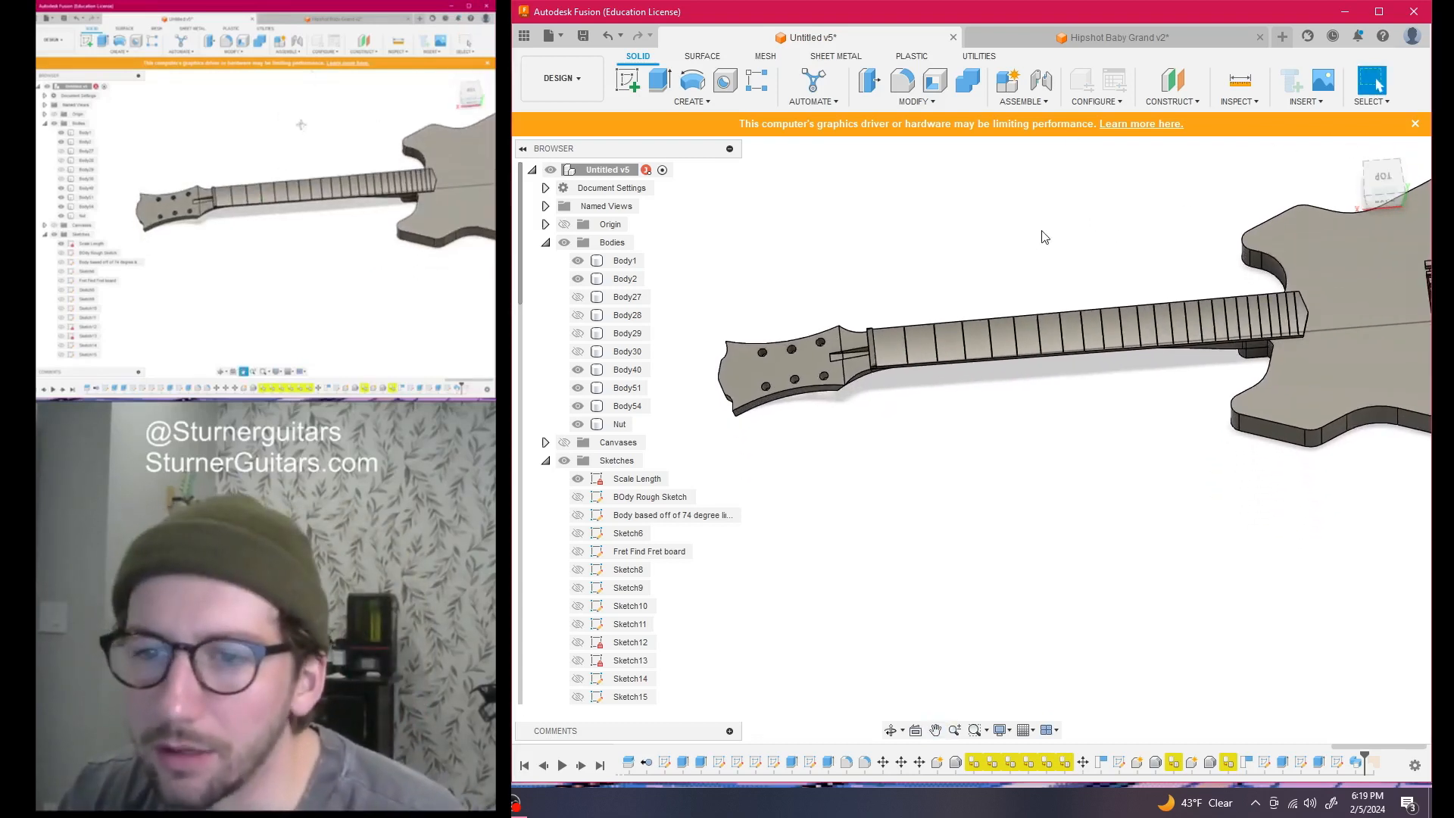
{"action": "scroll", "coordinate": [1005, 273], "scroll_direction": "up", "scroll_amount": 2}
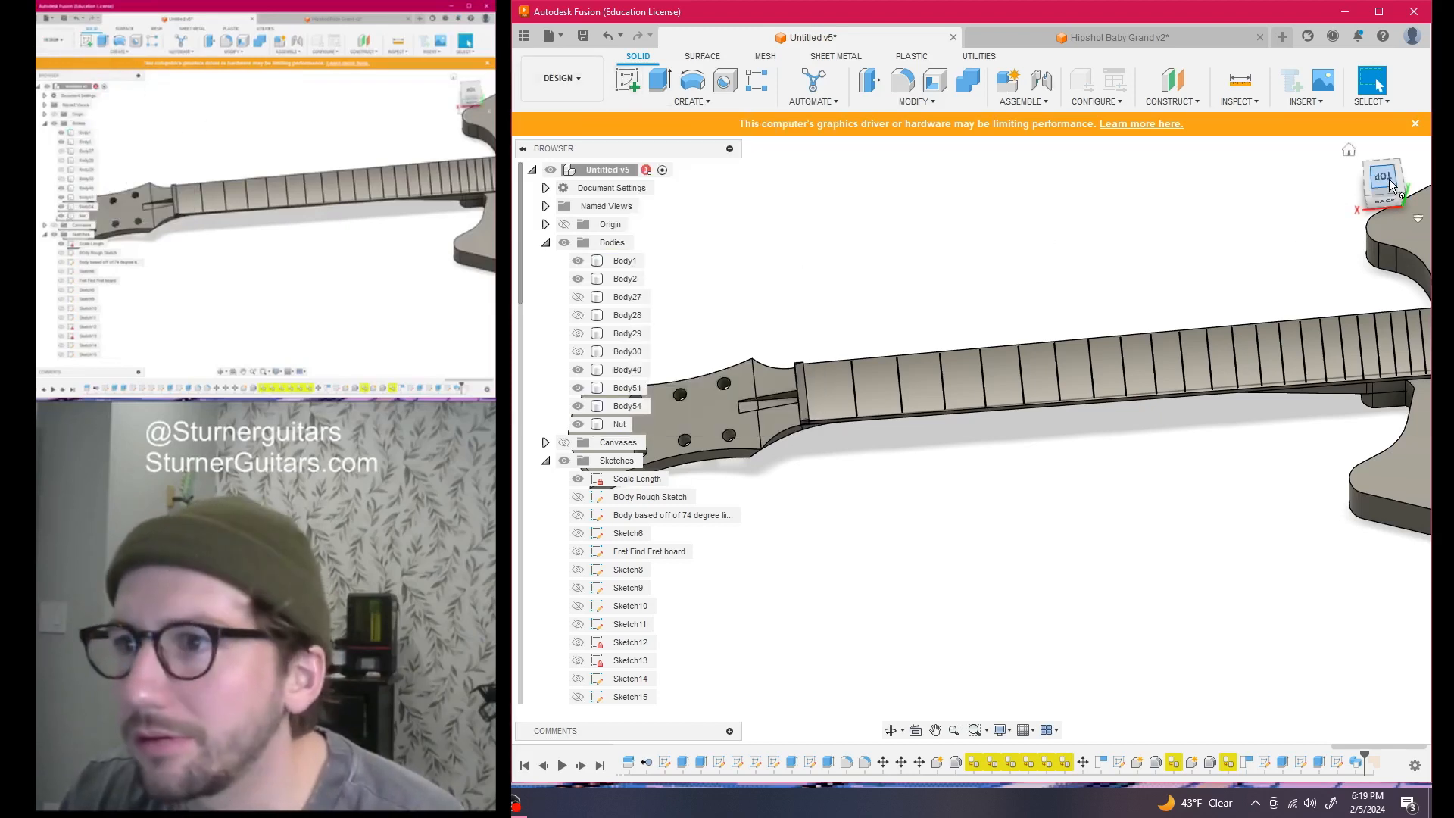
{"action": "left_click_drag", "start_coordinate": [1390, 189], "coordinate": [1334, 153]}
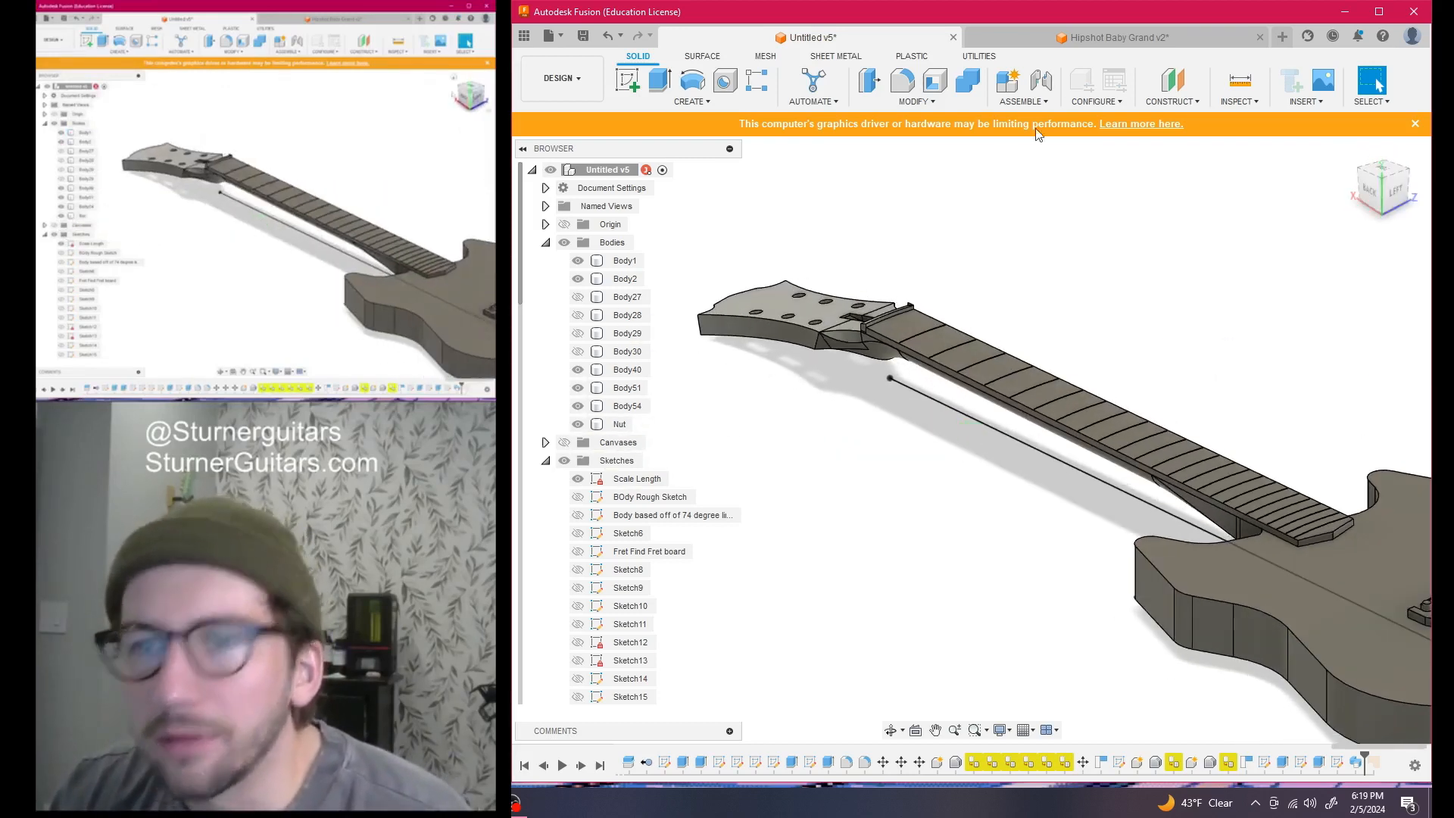
Create an offset construction plane 0.125 in above the guitar body's top face
{"action": "left_click", "coordinate": [1187, 84]}
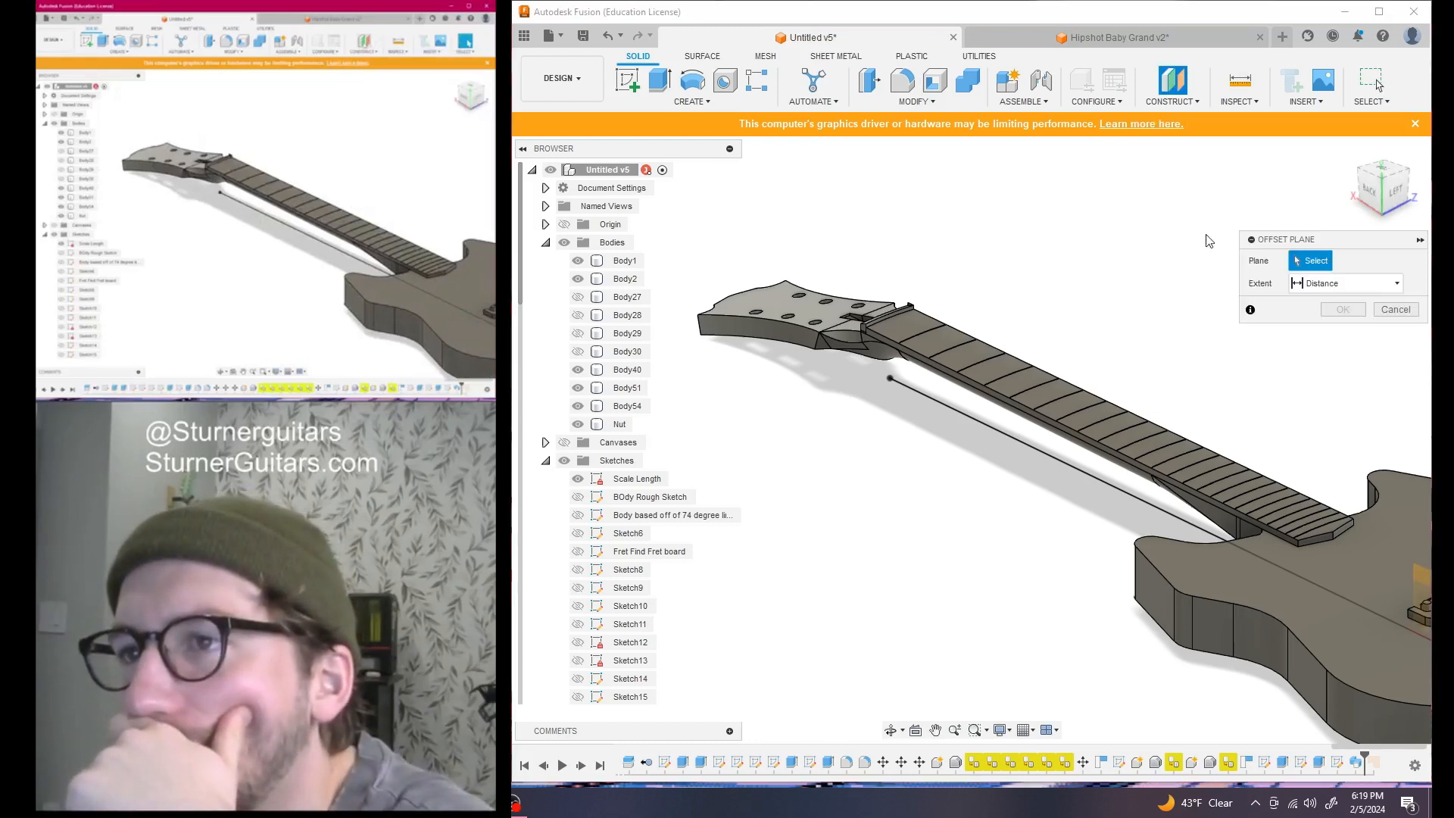
{"action": "left_click", "coordinate": [1282, 570]}
{"action": "scroll", "coordinate": [1272, 545], "scroll_direction": "up", "scroll_amount": 1}
{"action": "scroll", "coordinate": [1270, 539], "scroll_direction": "up", "scroll_amount": 3}
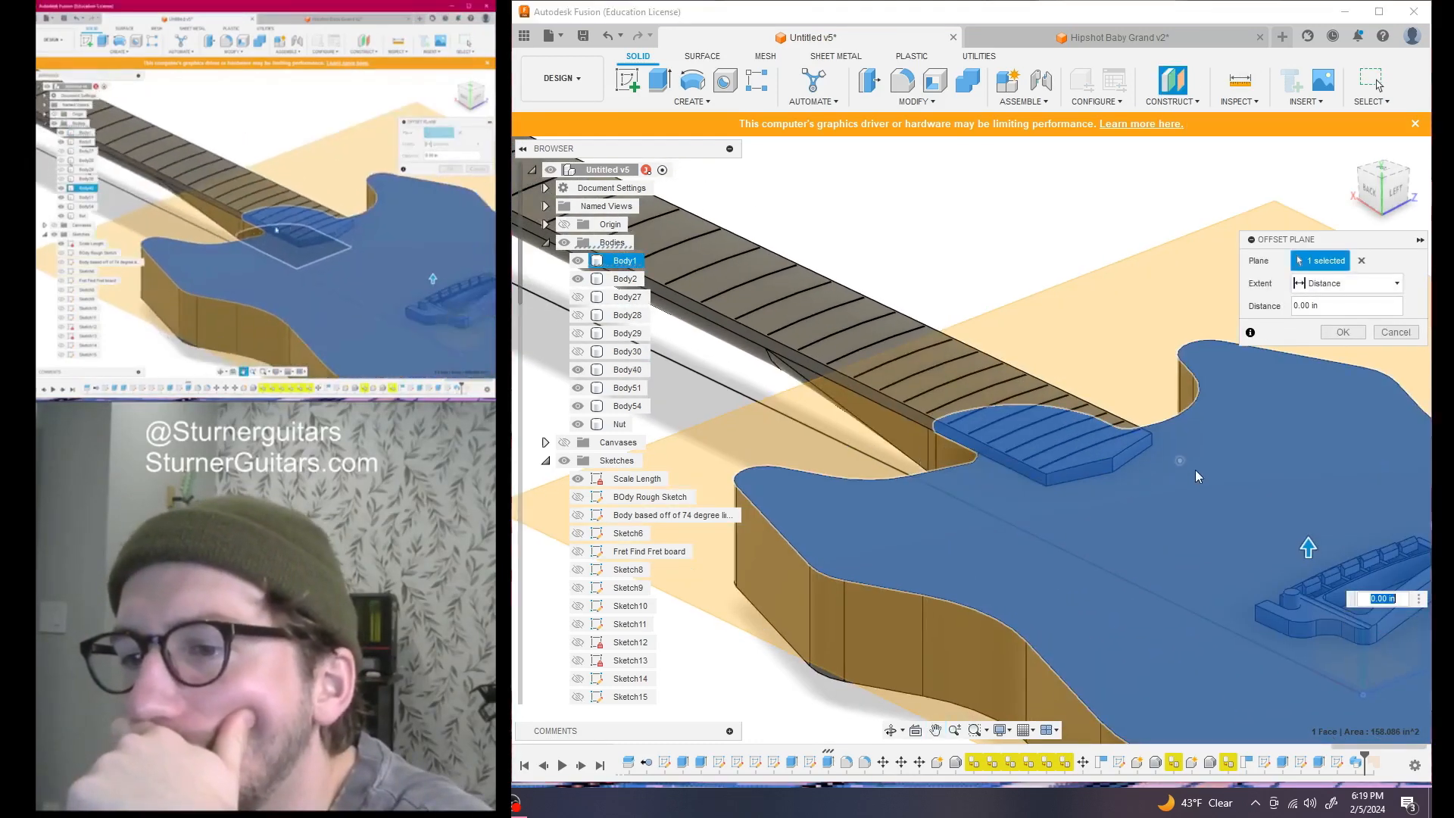
{"action": "scroll", "coordinate": [1016, 506], "scroll_direction": "up", "scroll_amount": 3}
{"action": "scroll", "coordinate": [1016, 506], "scroll_direction": "up", "scroll_amount": 2}
{"action": "scroll", "coordinate": [1009, 484], "scroll_direction": "down", "scroll_amount": 2}
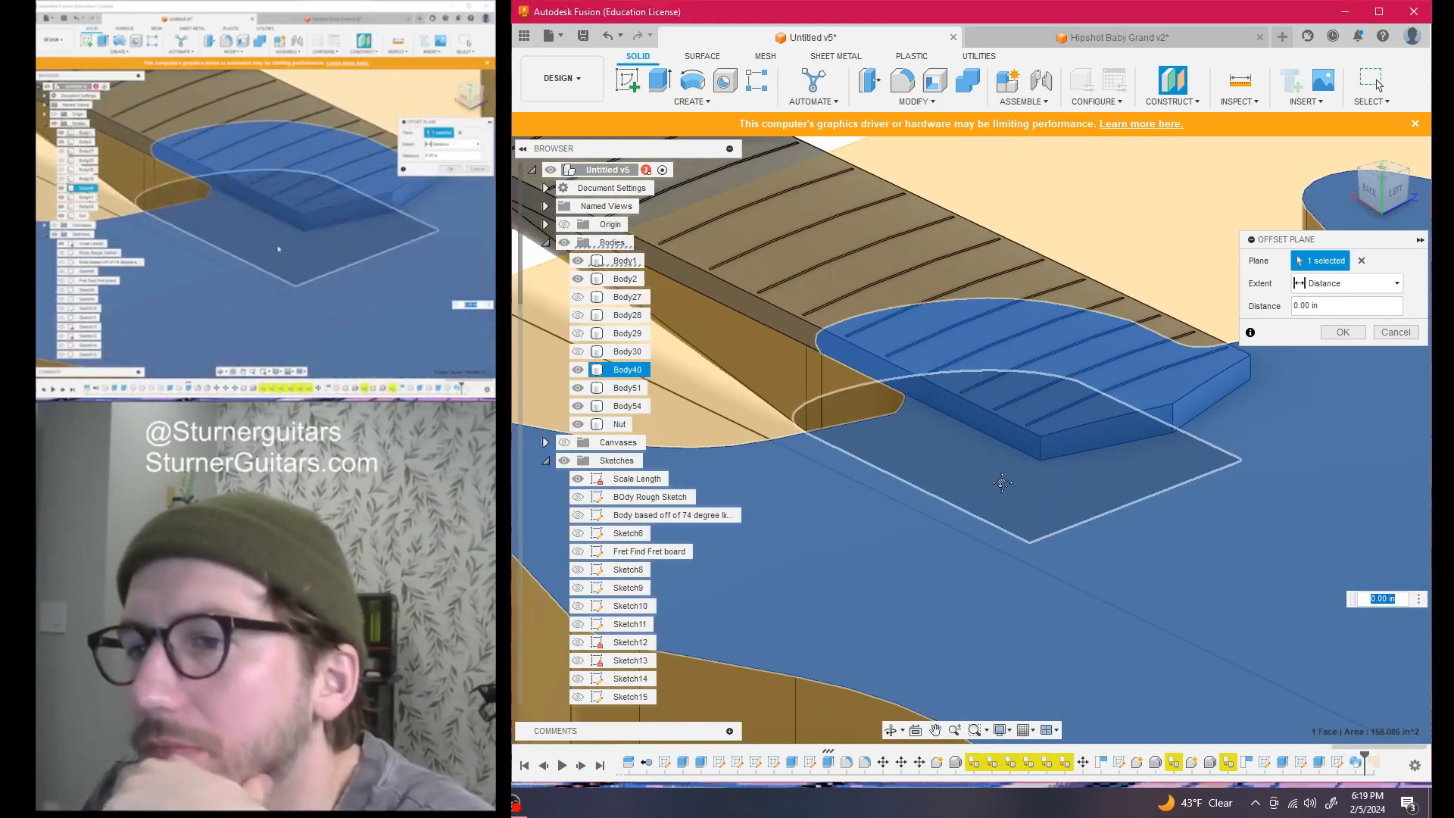
{"action": "middle_click_drag", "start_coordinate": [1009, 485], "coordinate": [856, 514]}
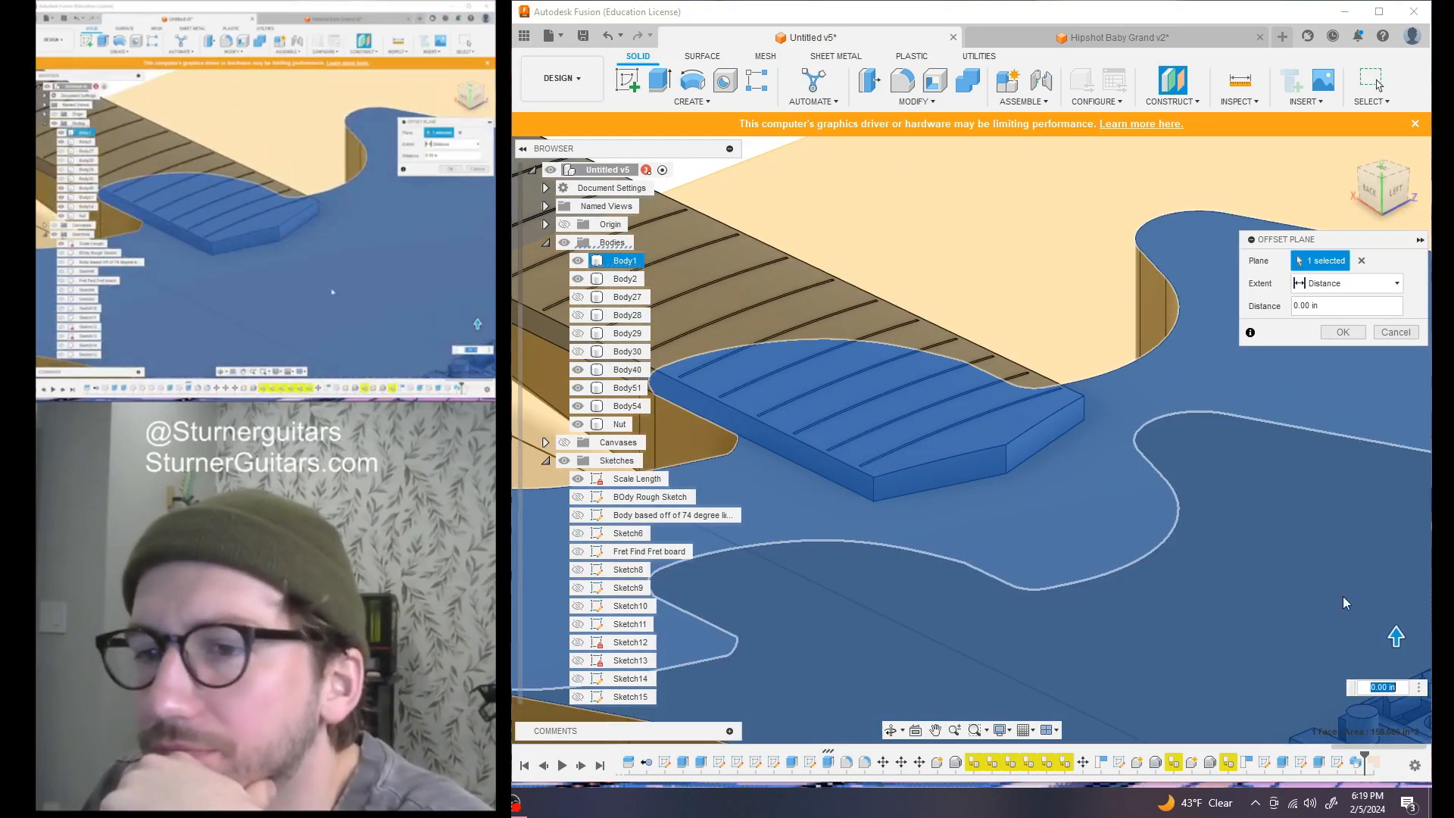
{"action": "left_click_drag", "start_coordinate": [1395, 637], "coordinate": [1399, 620]}
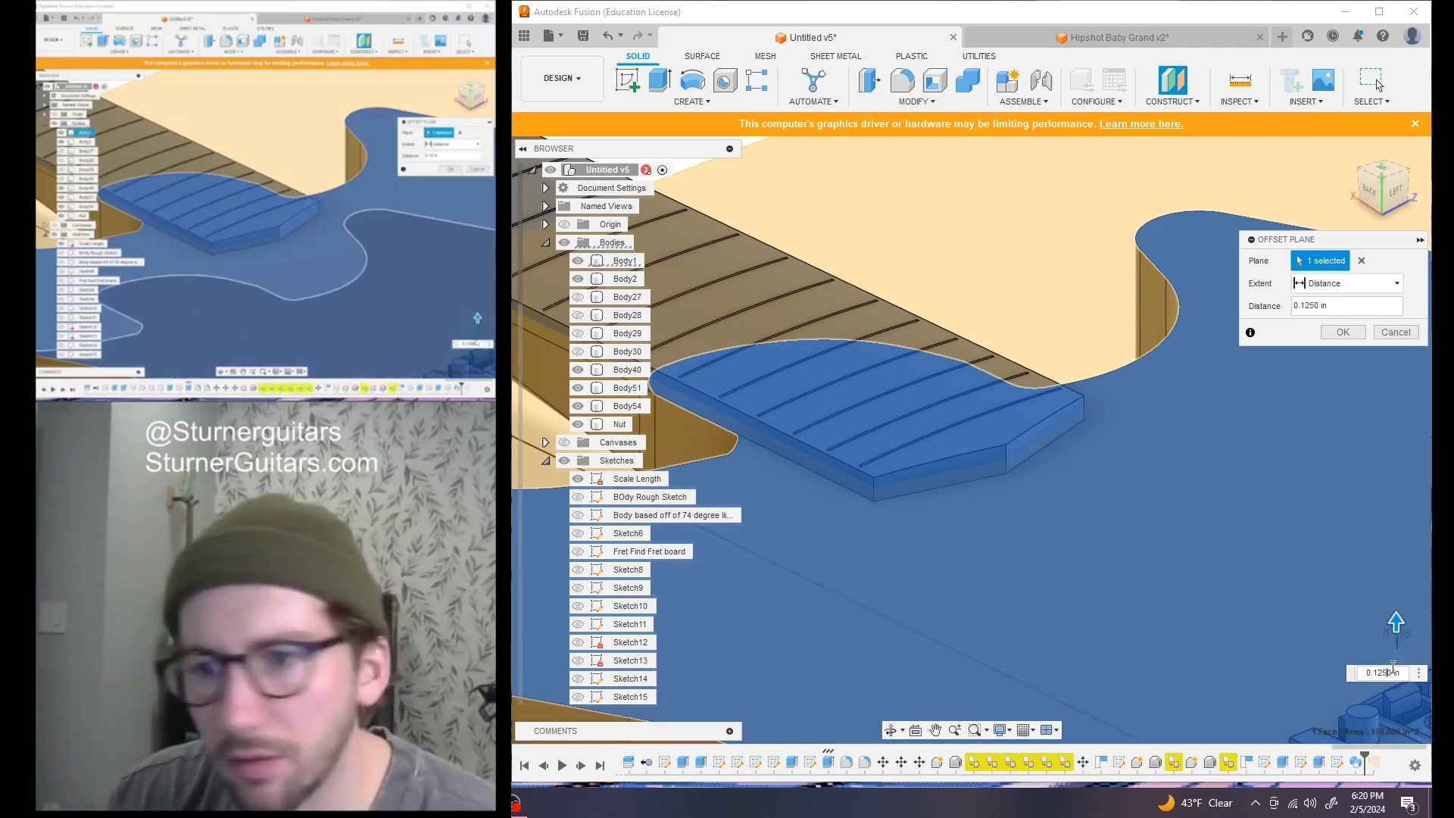
{"action": "key", "text": "Return"}
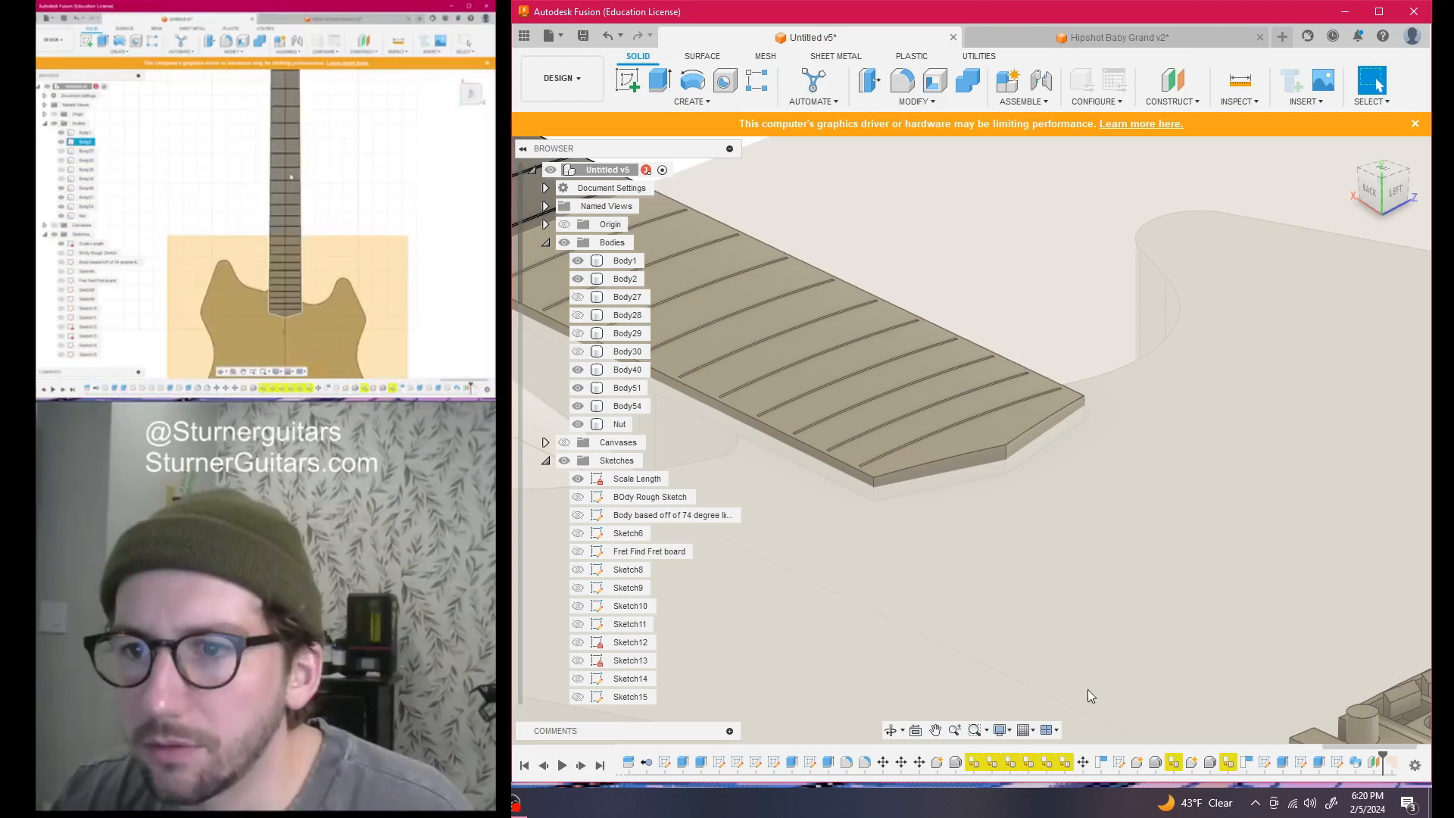
Start a sketch on the offset plane and project the neck face outline into it
{"action": "scroll", "coordinate": [932, 502], "scroll_direction": "down", "scroll_amount": 5}
{"action": "middle_click_drag", "start_coordinate": [909, 543], "coordinate": [1211, 592]}
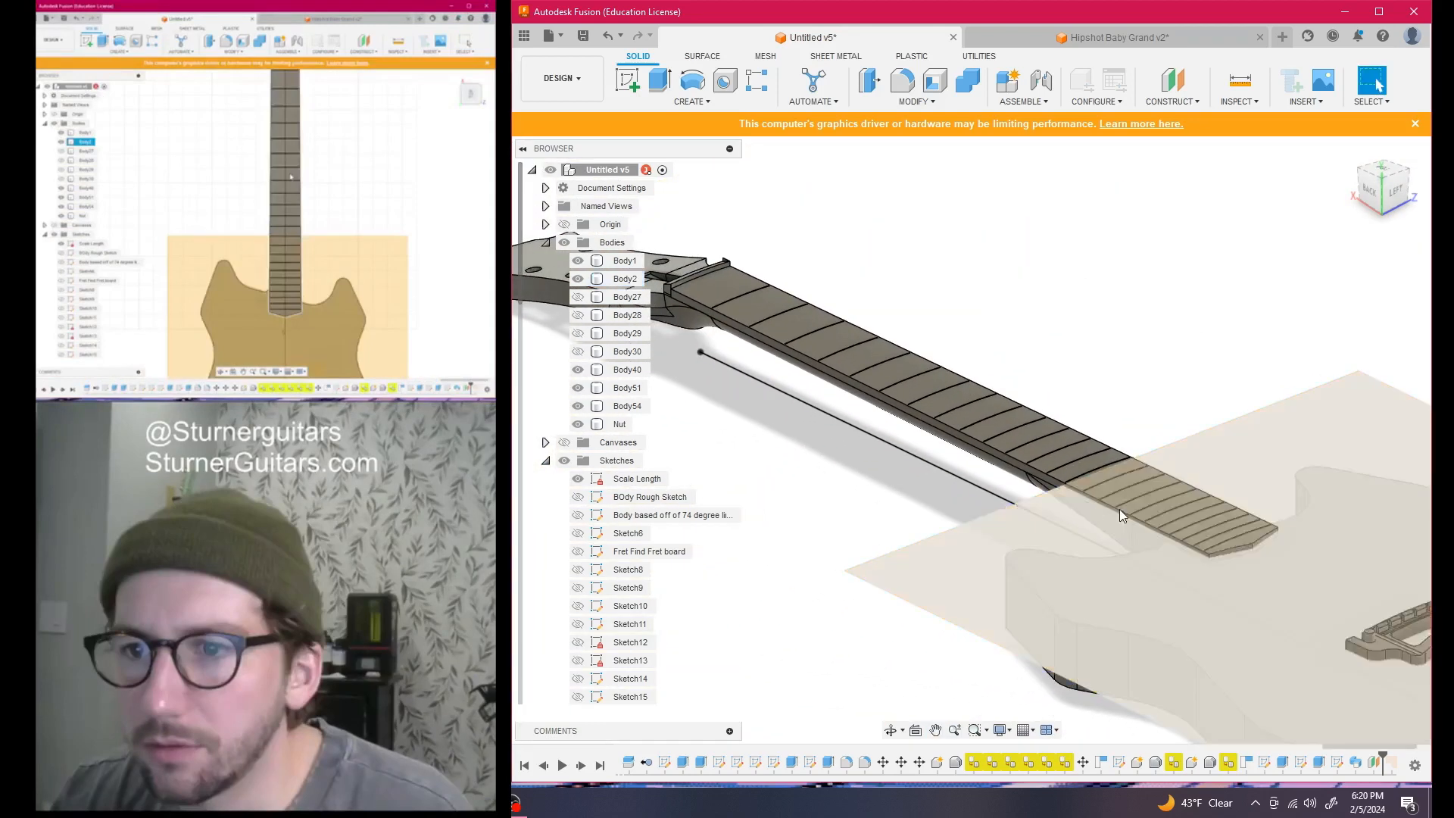
{"action": "left_click", "coordinate": [1382, 173]}
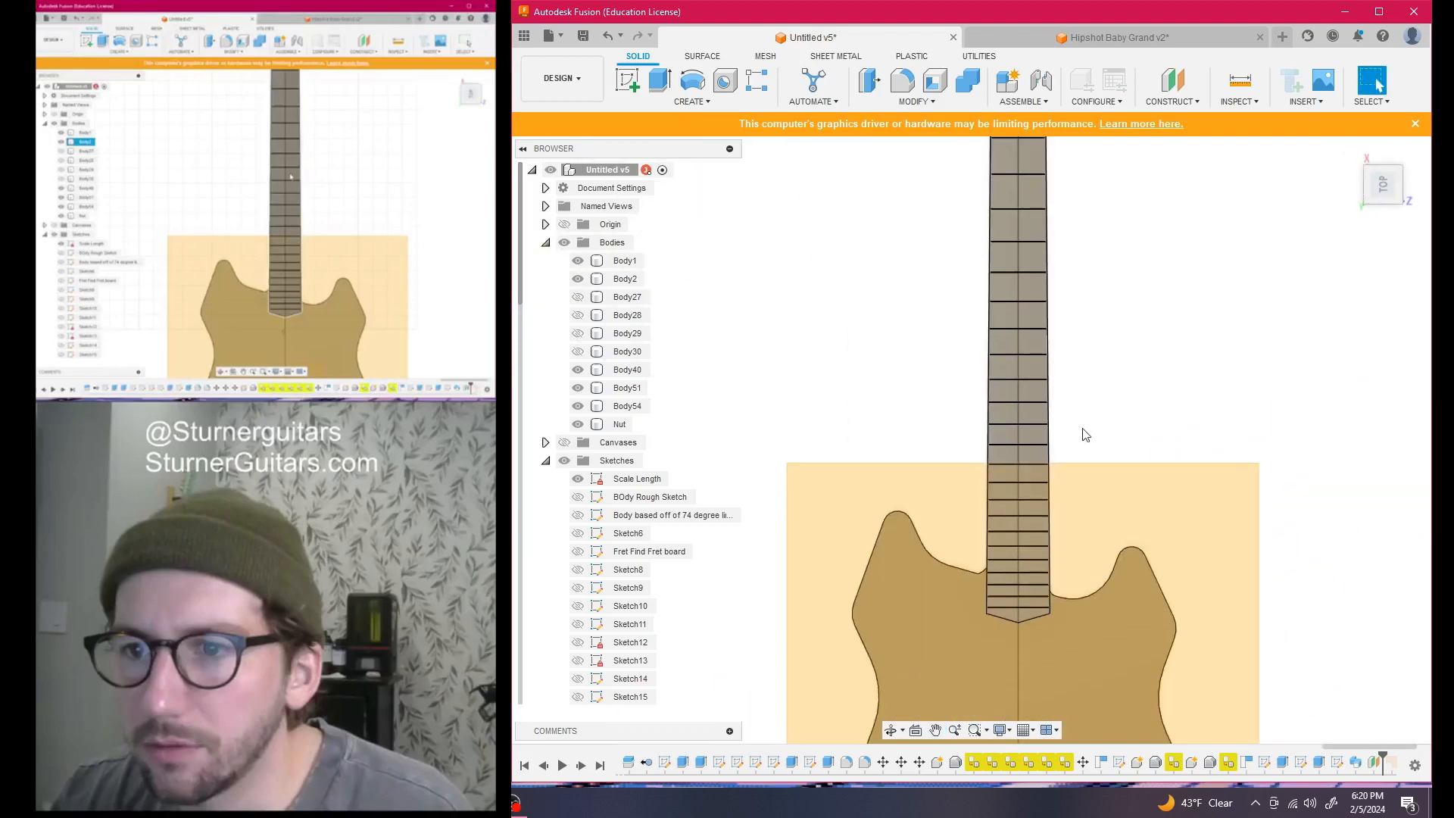
{"action": "key", "text": "shift+s"}
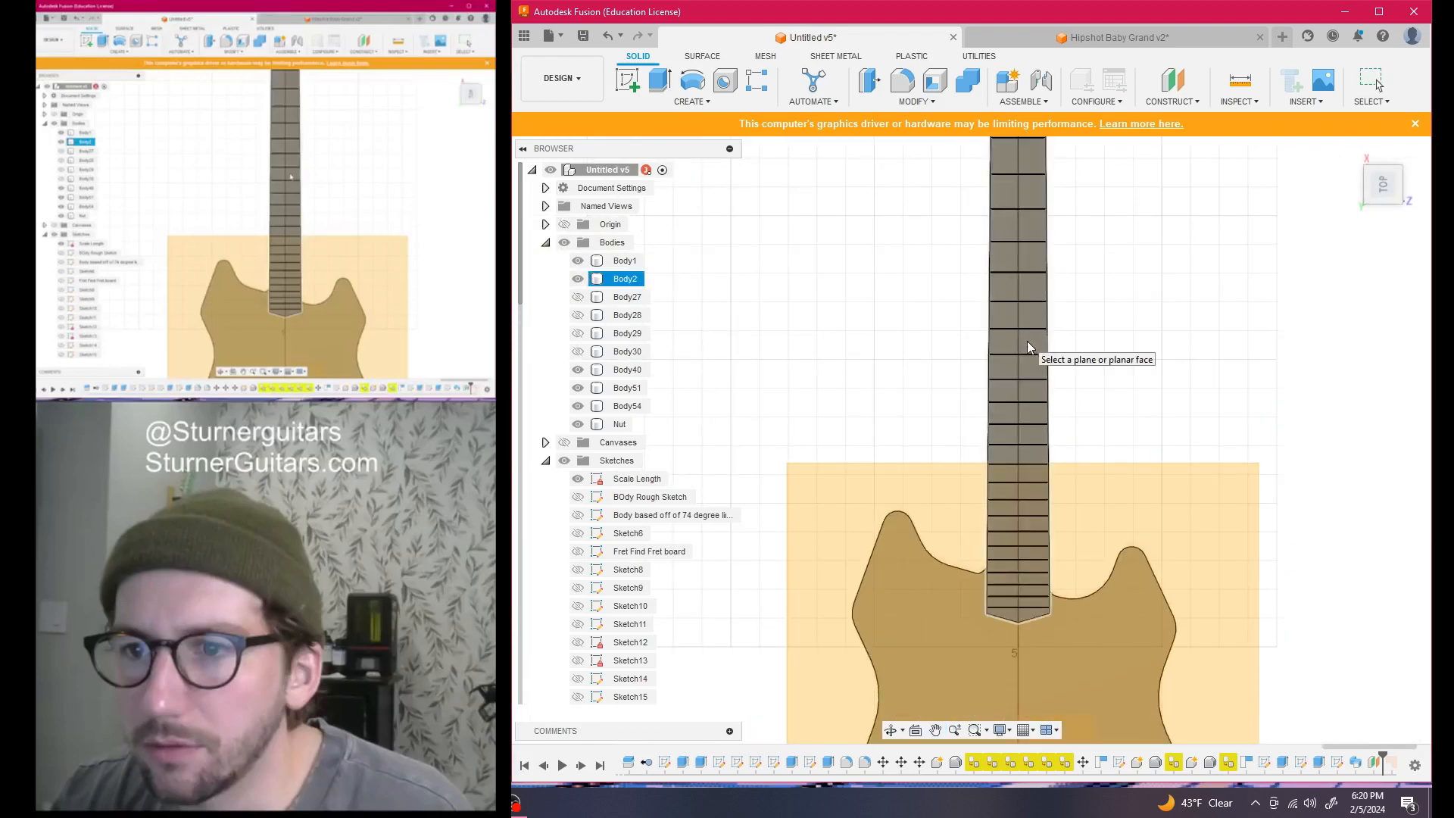
{"action": "left_click", "coordinate": [1027, 341]}
{"action": "key", "text": "p"}
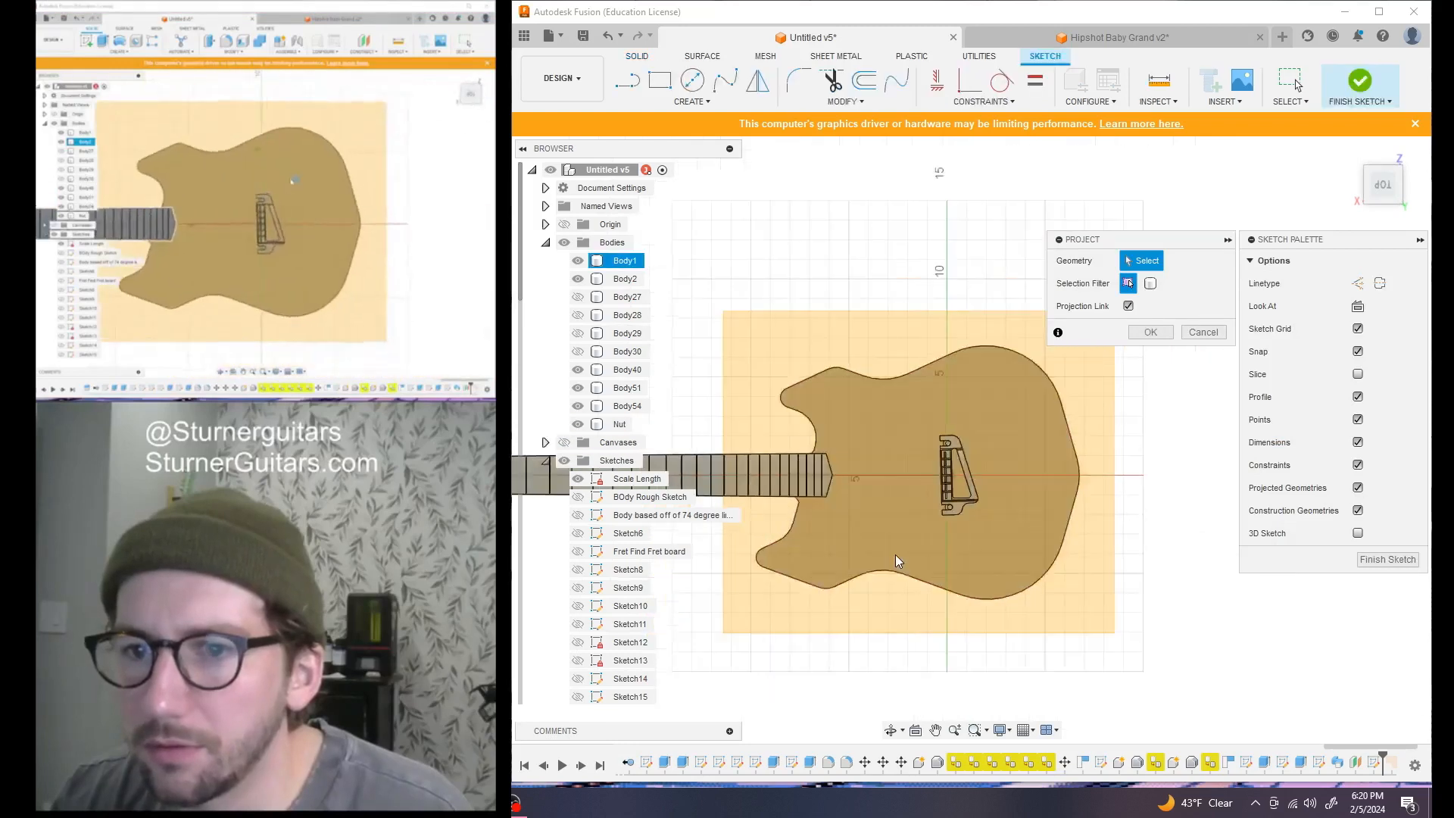
{"action": "scroll", "coordinate": [897, 559], "scroll_direction": "down", "scroll_amount": 3}
{"action": "middle_click_drag", "start_coordinate": [848, 606], "coordinate": [1113, 558]}
{"action": "scroll", "coordinate": [1005, 479], "scroll_direction": "up", "scroll_amount": 5}
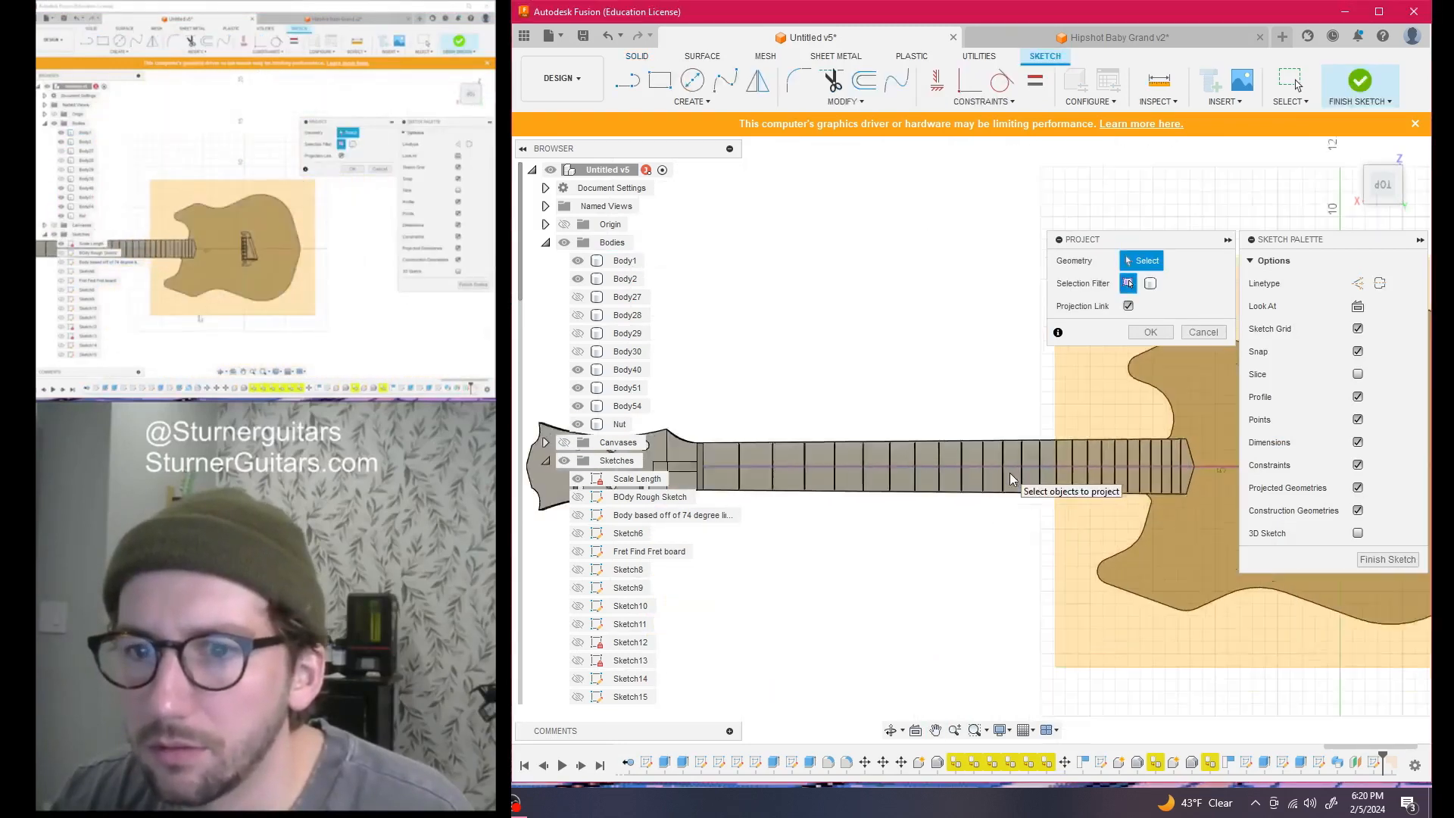
{"action": "left_click", "coordinate": [1057, 463]}
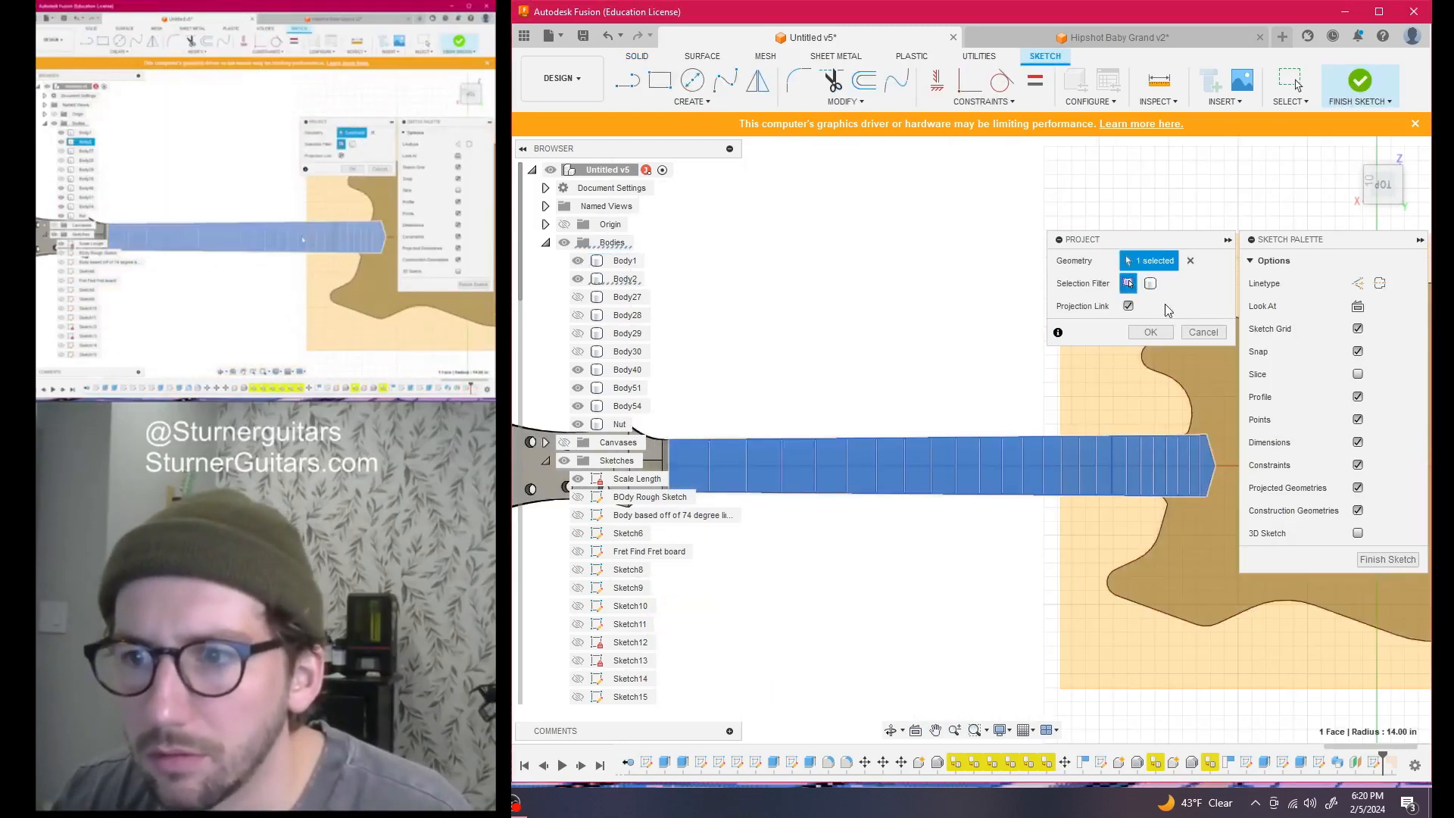
{"action": "left_click", "coordinate": [1150, 331]}
Inspect the projection along the fretboard in 3D, then undo the unfinished sketch
{"action": "scroll", "coordinate": [1137, 430], "scroll_direction": "down", "scroll_amount": 3}
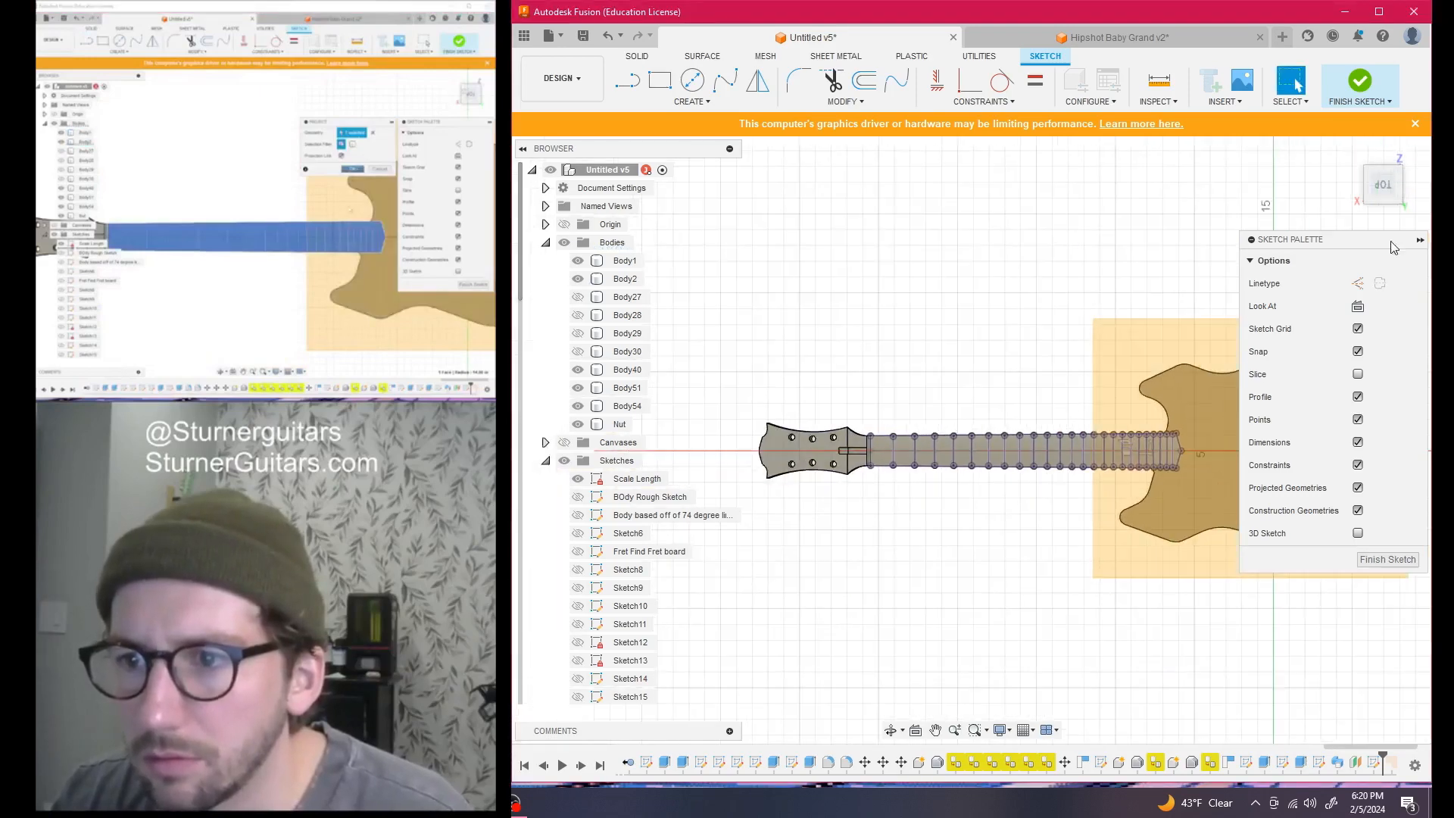
{"action": "left_click_drag", "start_coordinate": [1382, 186], "coordinate": [1361, 140]}
{"action": "scroll", "coordinate": [1090, 450], "scroll_direction": "up", "scroll_amount": 4}
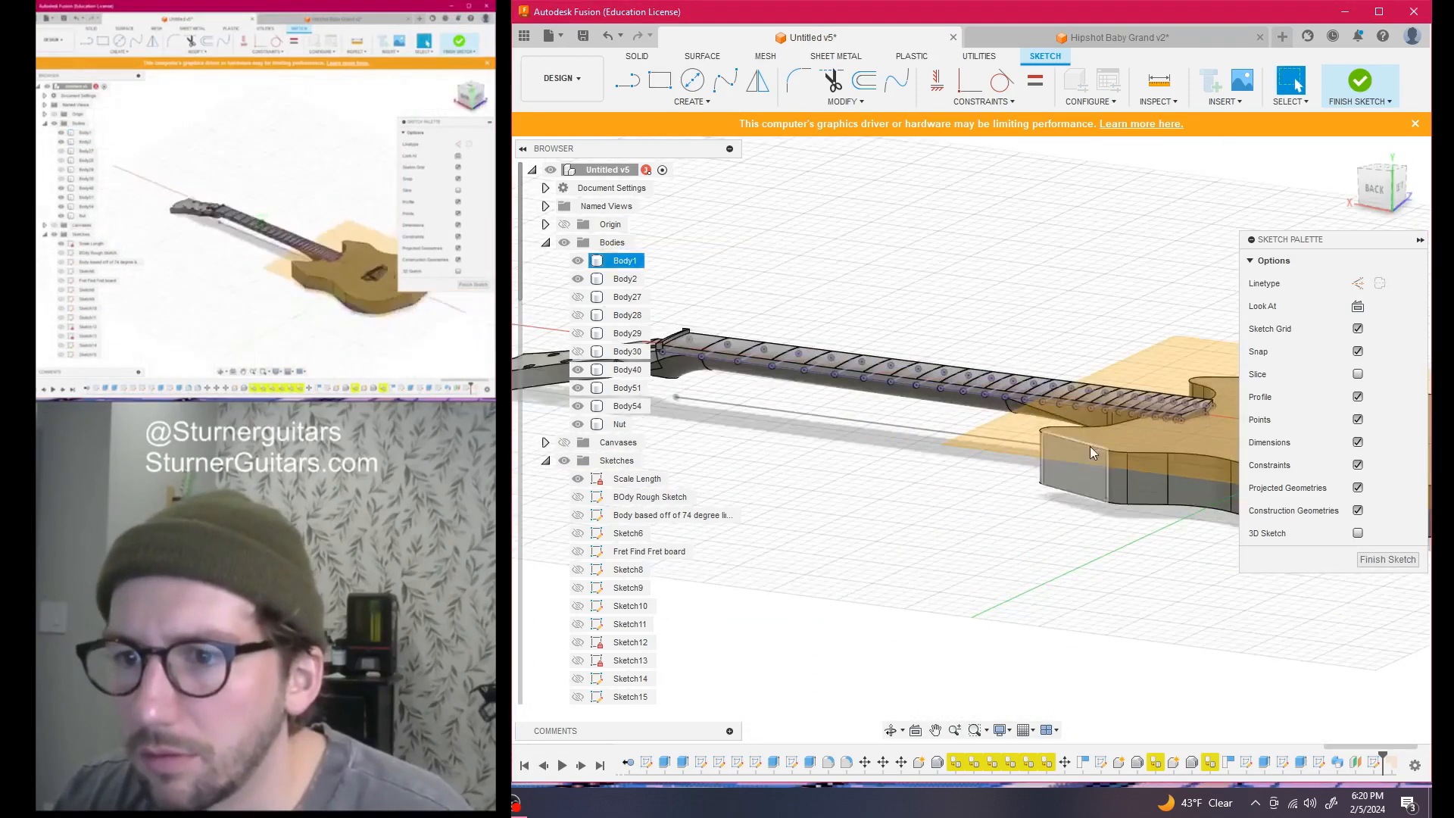
{"action": "scroll", "coordinate": [1089, 447], "scroll_direction": "up", "scroll_amount": 5}
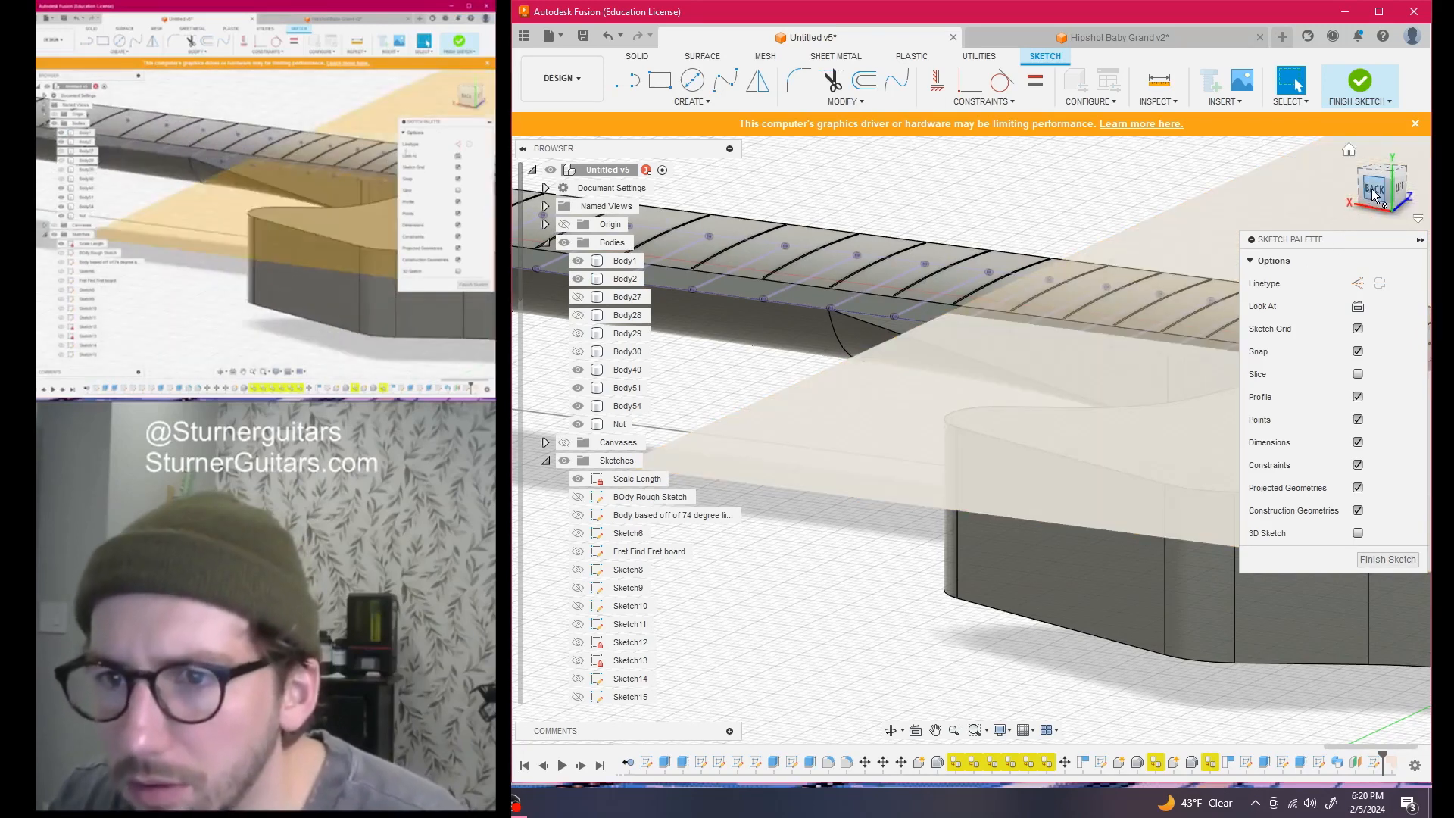
{"action": "left_click", "coordinate": [1374, 193]}
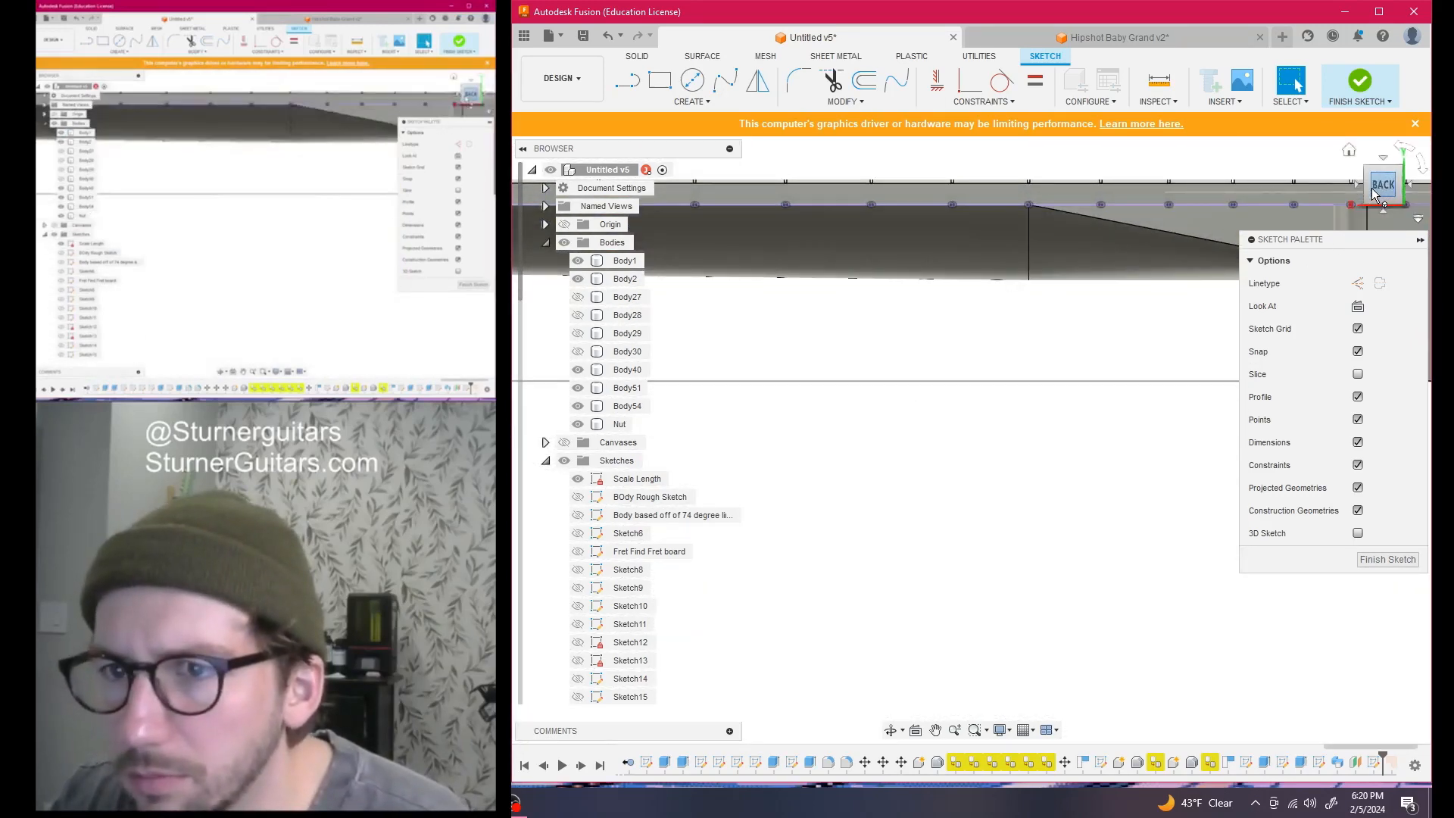
{"action": "left_click_drag", "start_coordinate": [1370, 191], "coordinate": [1368, 199]}
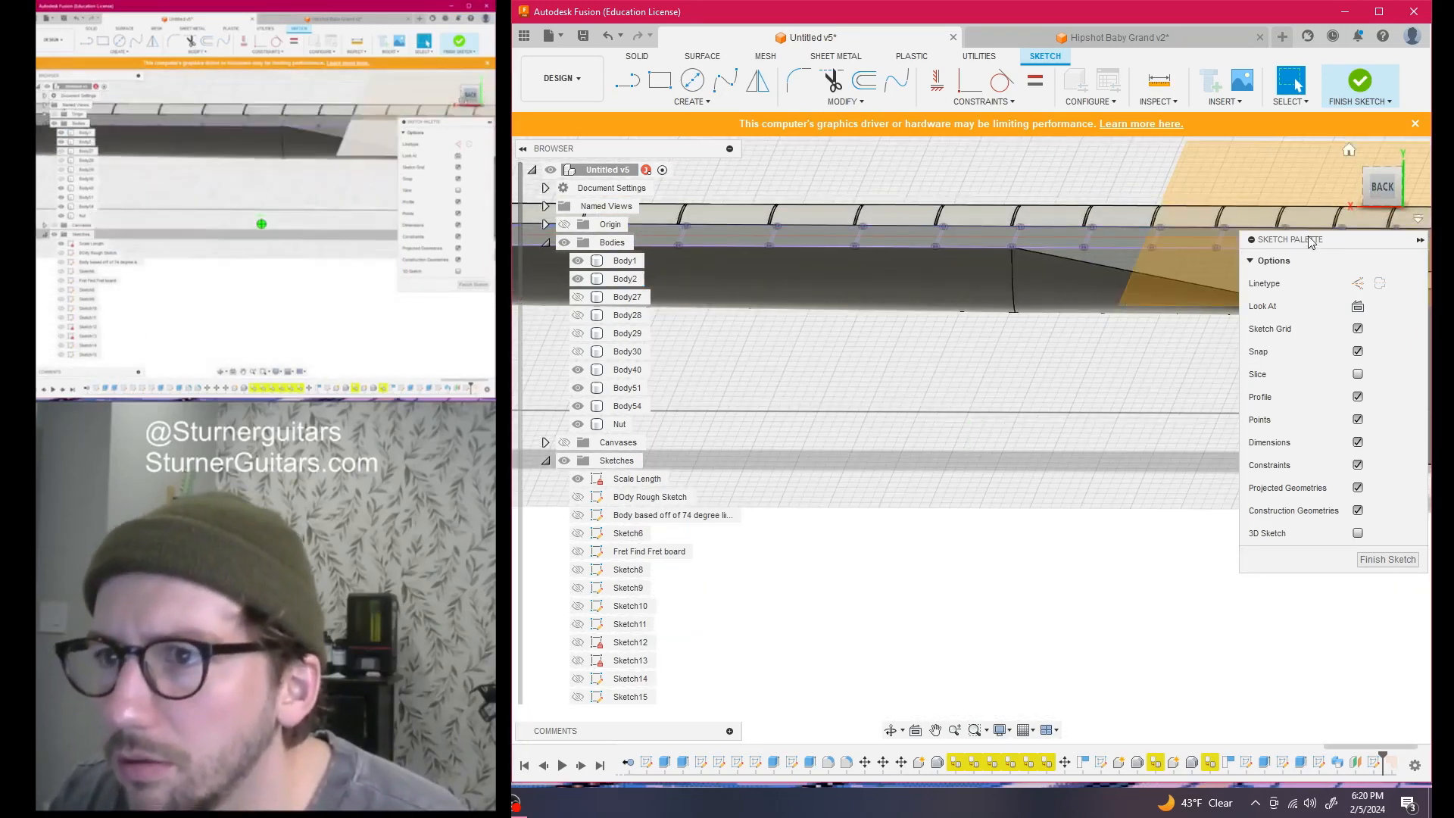
{"action": "key", "text": "ctrl+z"}
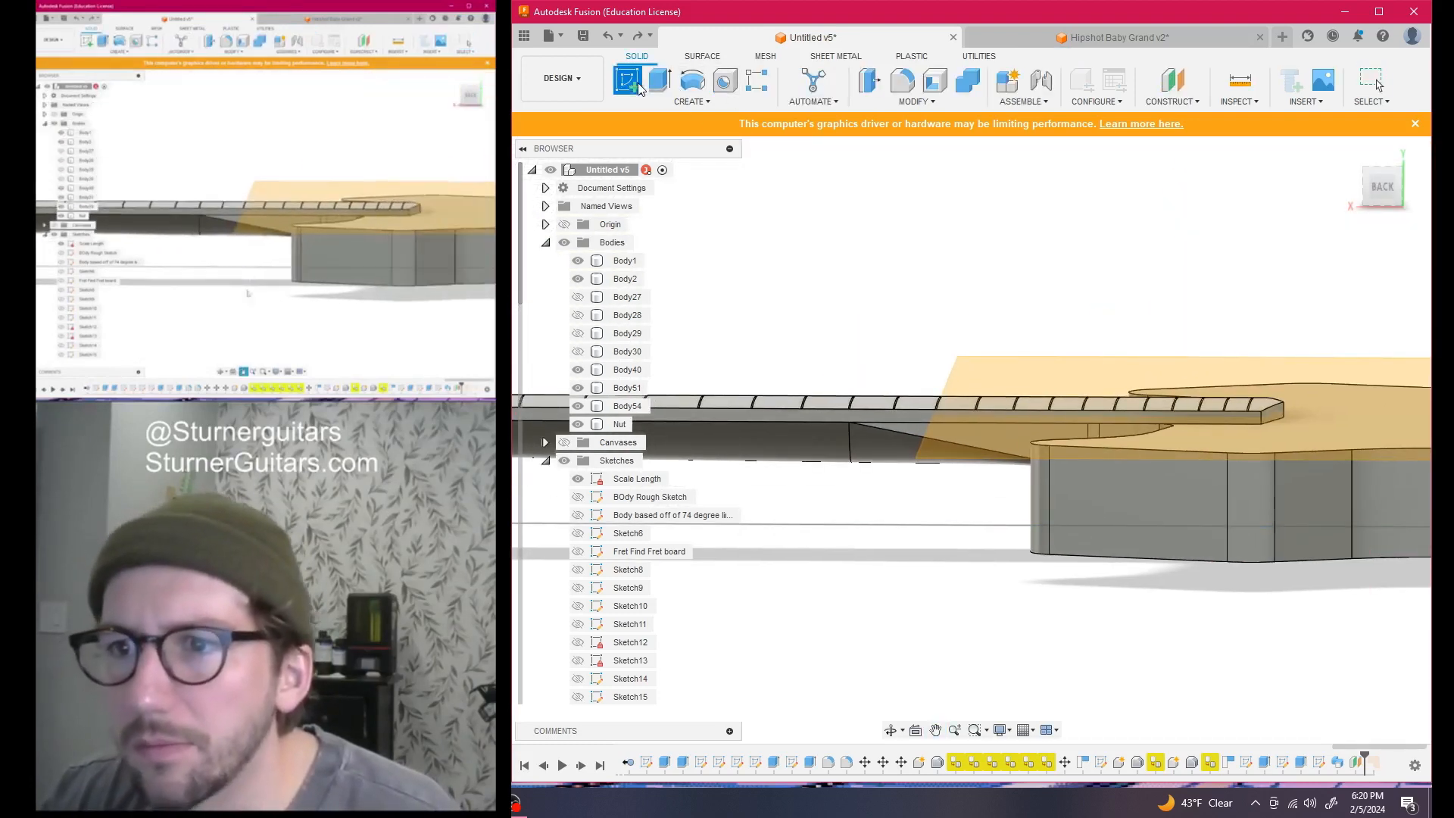
Start a sketch on the flat face and project the fretboard into it
{"action": "left_click", "coordinate": [638, 83]}
{"action": "left_click", "coordinate": [1298, 374]}
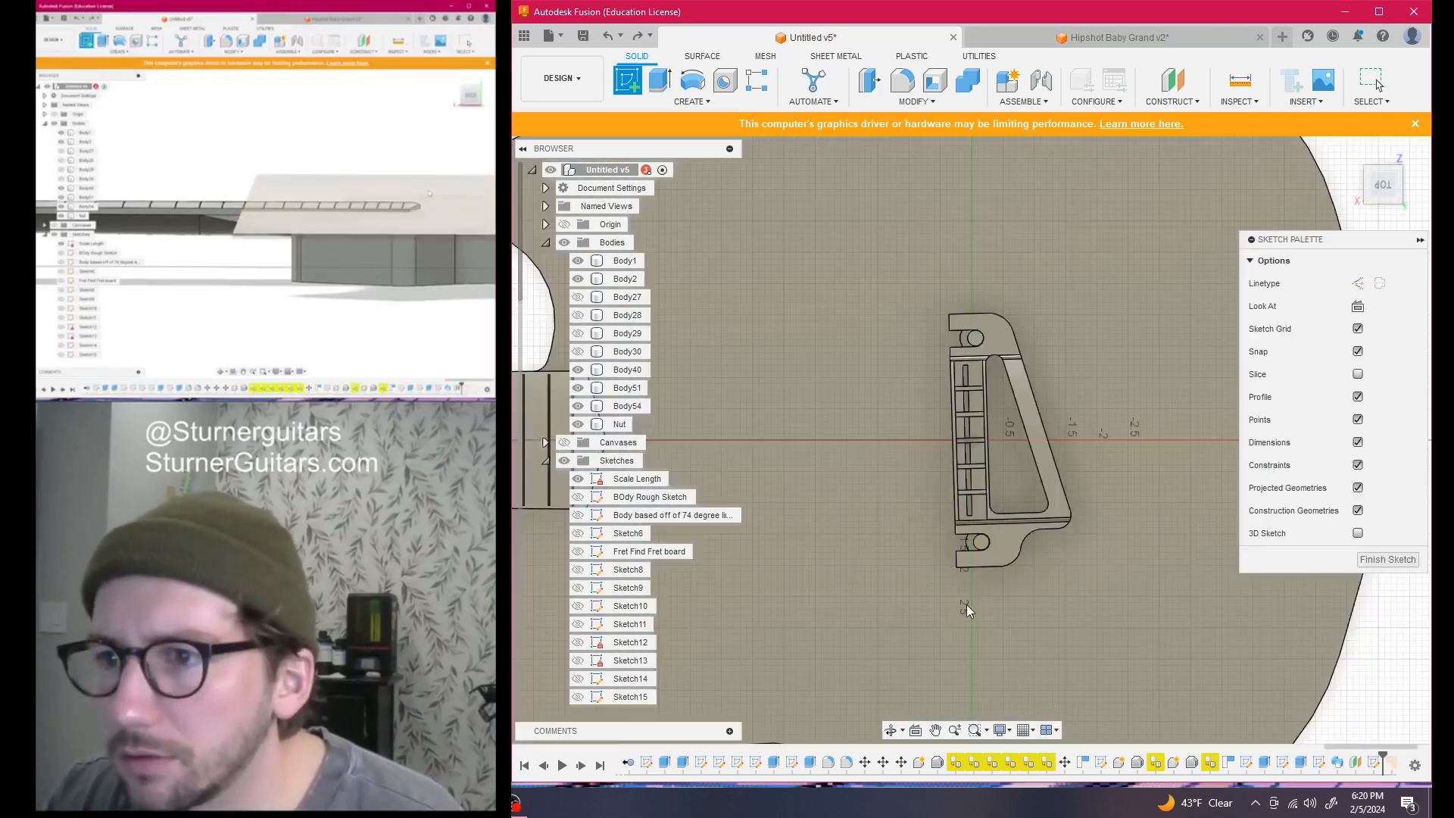
{"action": "scroll", "coordinate": [971, 589], "scroll_direction": "down", "scroll_amount": 5}
{"action": "middle_click_drag", "start_coordinate": [915, 569], "coordinate": [1169, 557]}
{"action": "scroll", "coordinate": [821, 536], "scroll_direction": "up", "scroll_amount": 2}
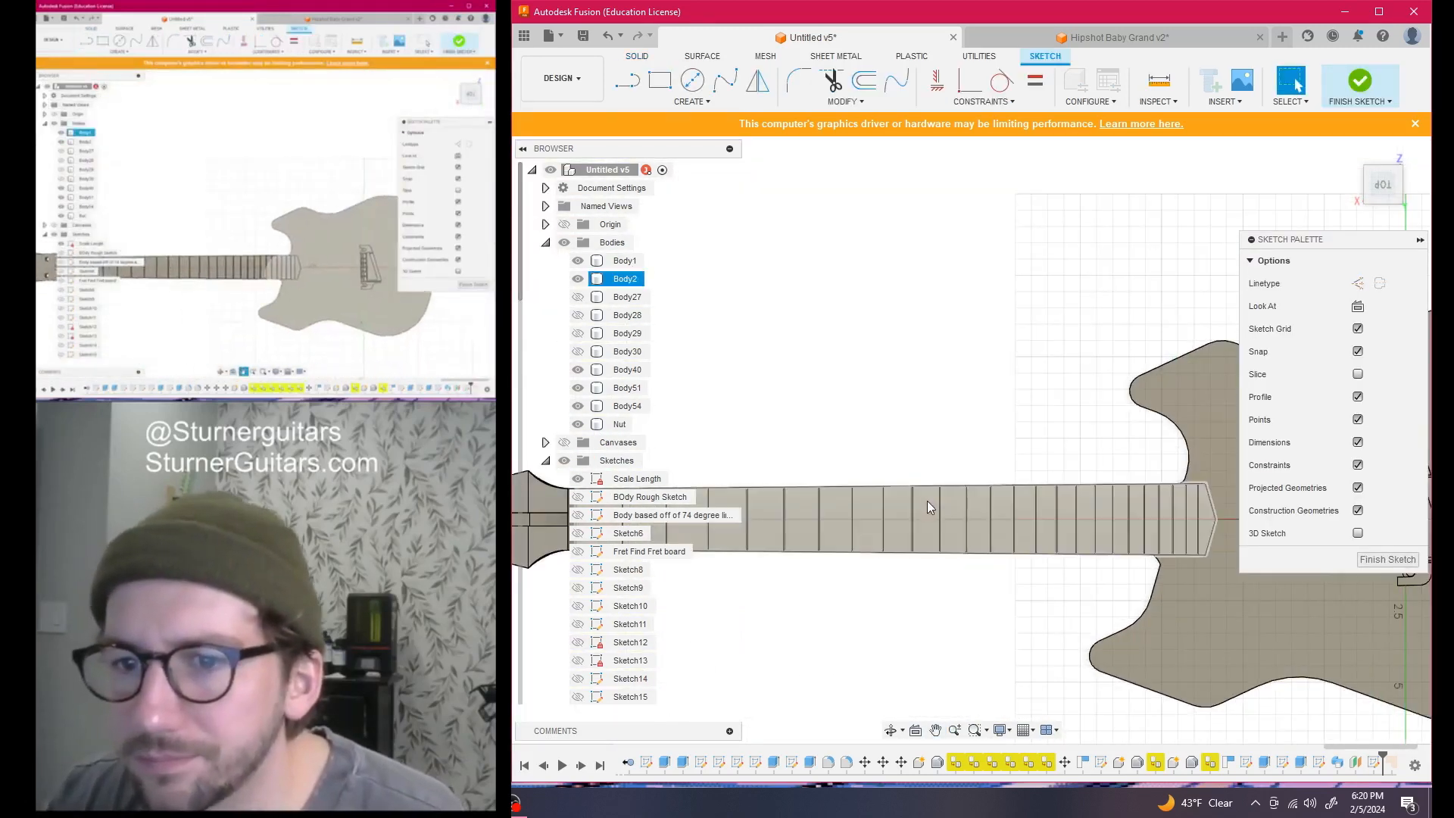
{"action": "key", "text": "p"}
{"action": "left_click", "coordinate": [956, 500]}
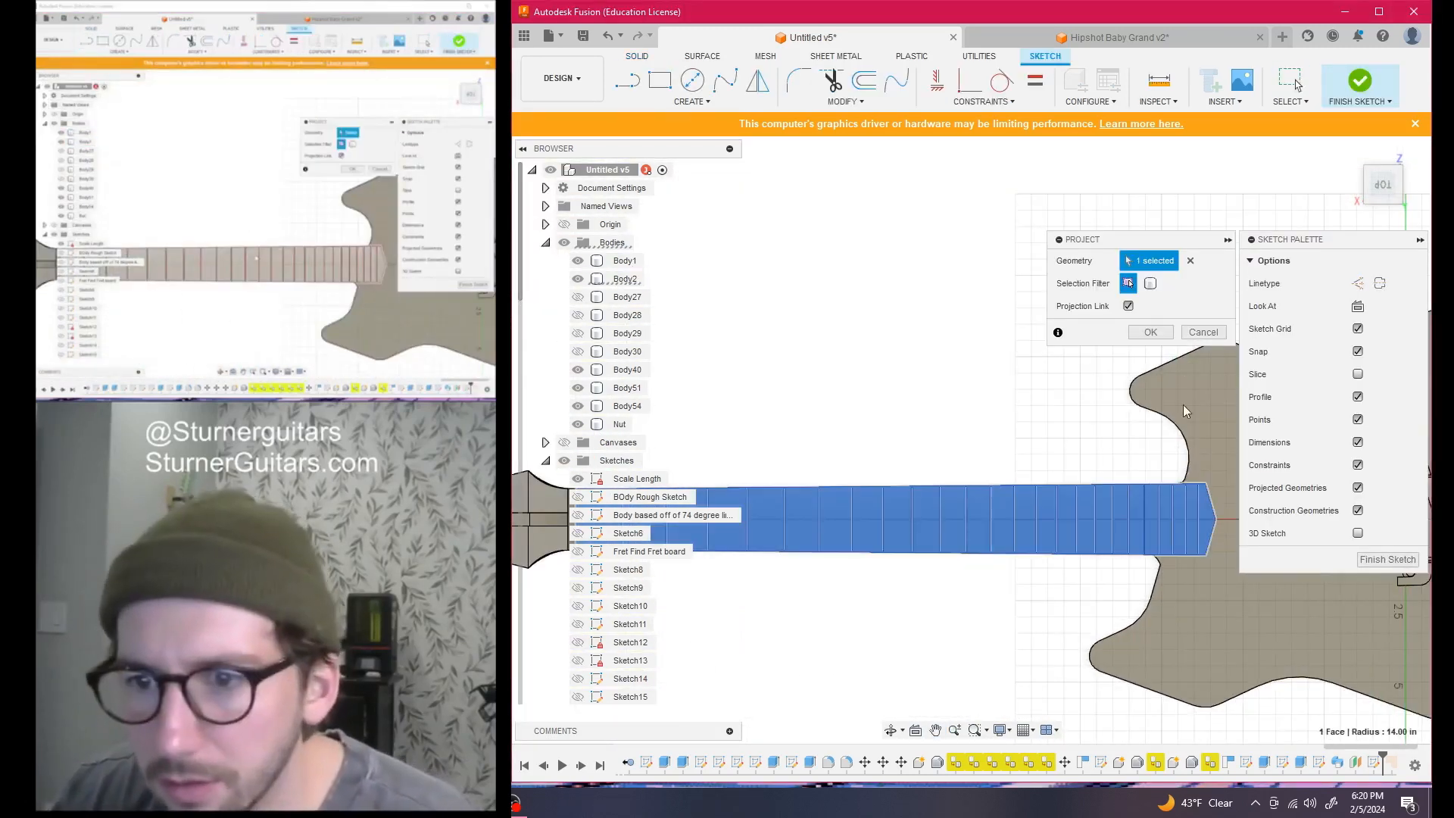
{"action": "left_click", "coordinate": [1150, 332]}
{"action": "scroll", "coordinate": [910, 475], "scroll_direction": "up", "scroll_amount": 3}
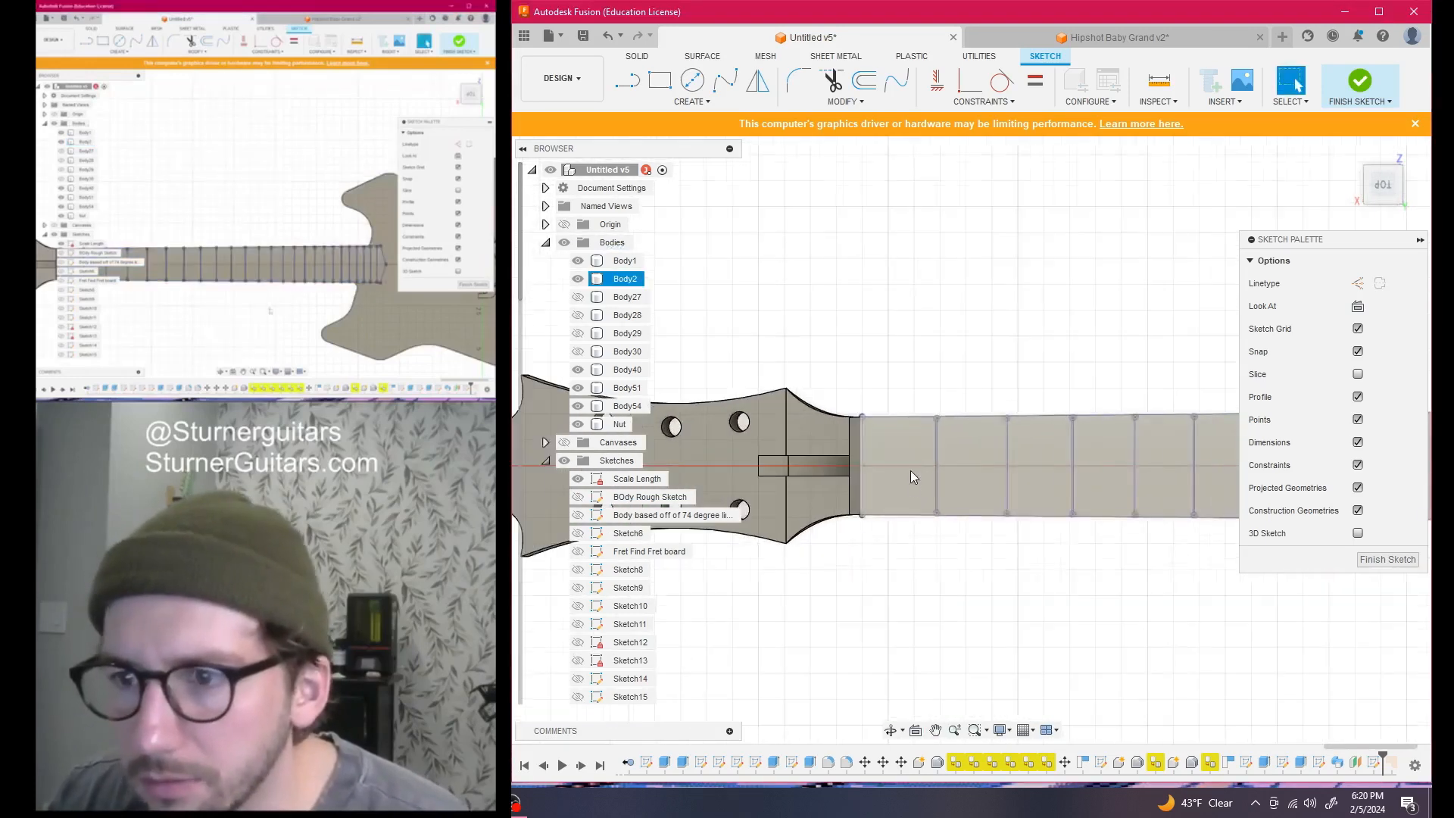
{"action": "scroll", "coordinate": [977, 481], "scroll_direction": "up", "scroll_amount": 4}
{"action": "middle_click_drag", "start_coordinate": [995, 446], "coordinate": [948, 419]}
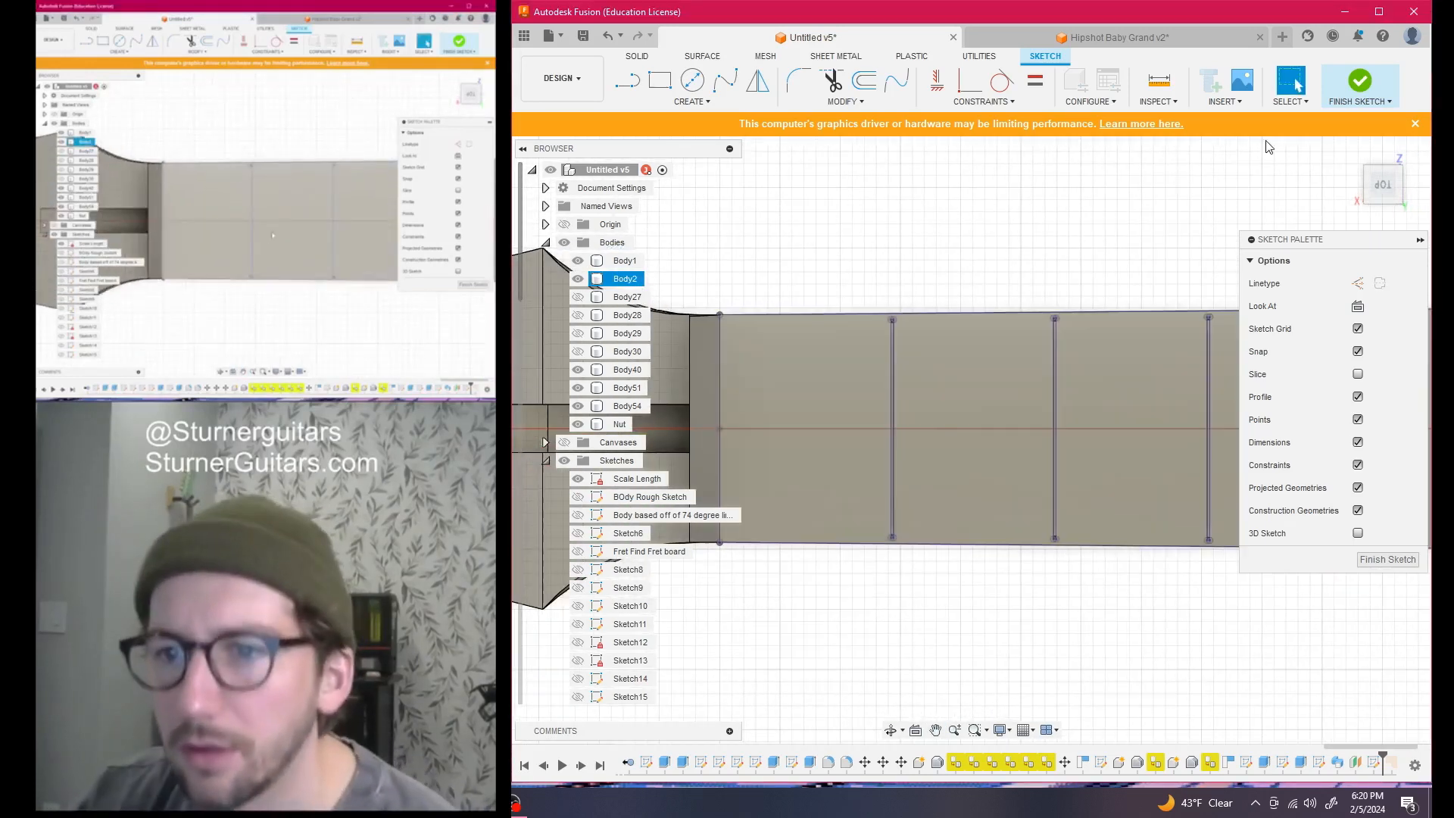
Offset the first two fret lines by 0.048 in
{"action": "left_click", "coordinate": [872, 87]}
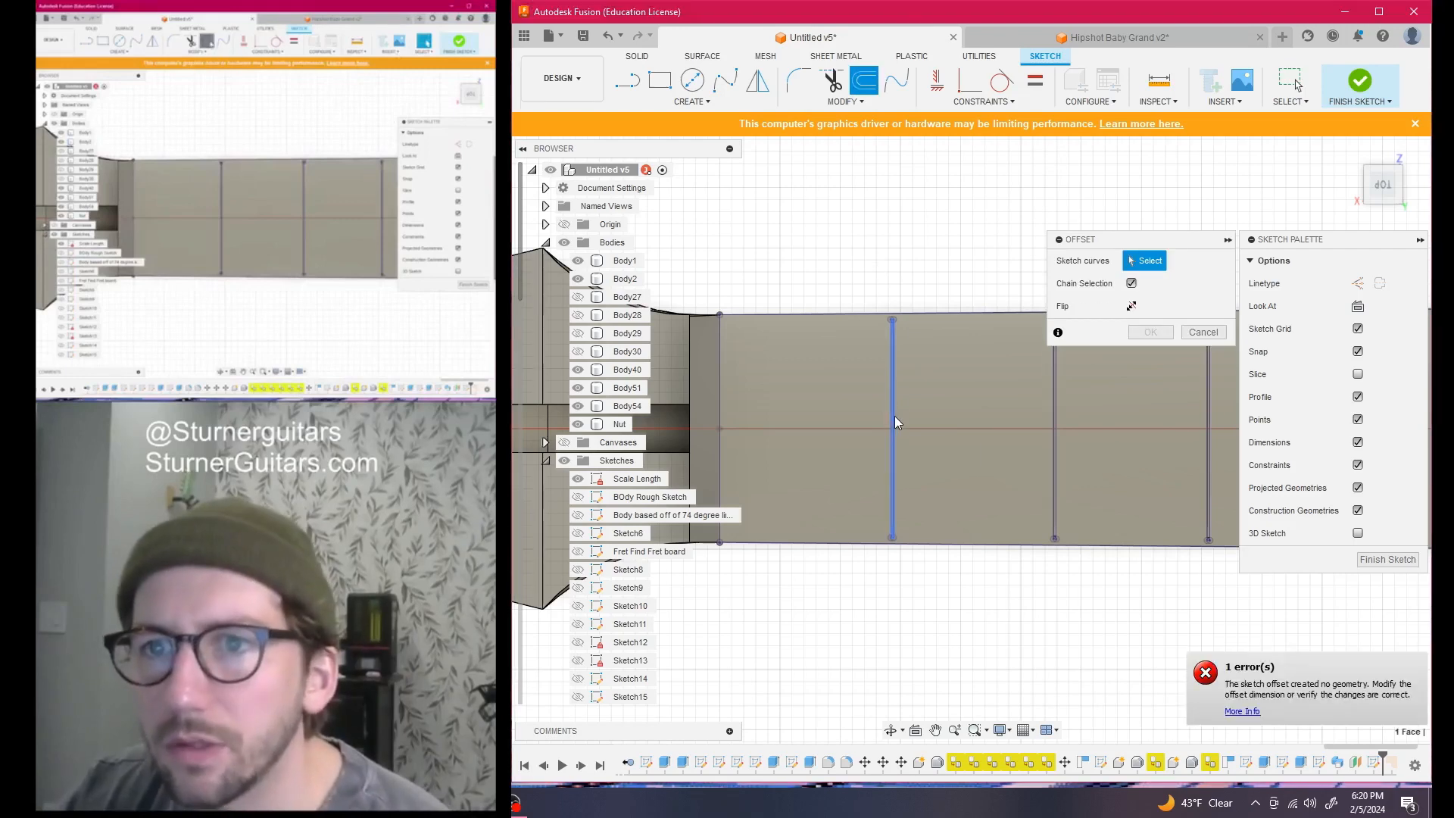
{"action": "left_click", "coordinate": [894, 416]}
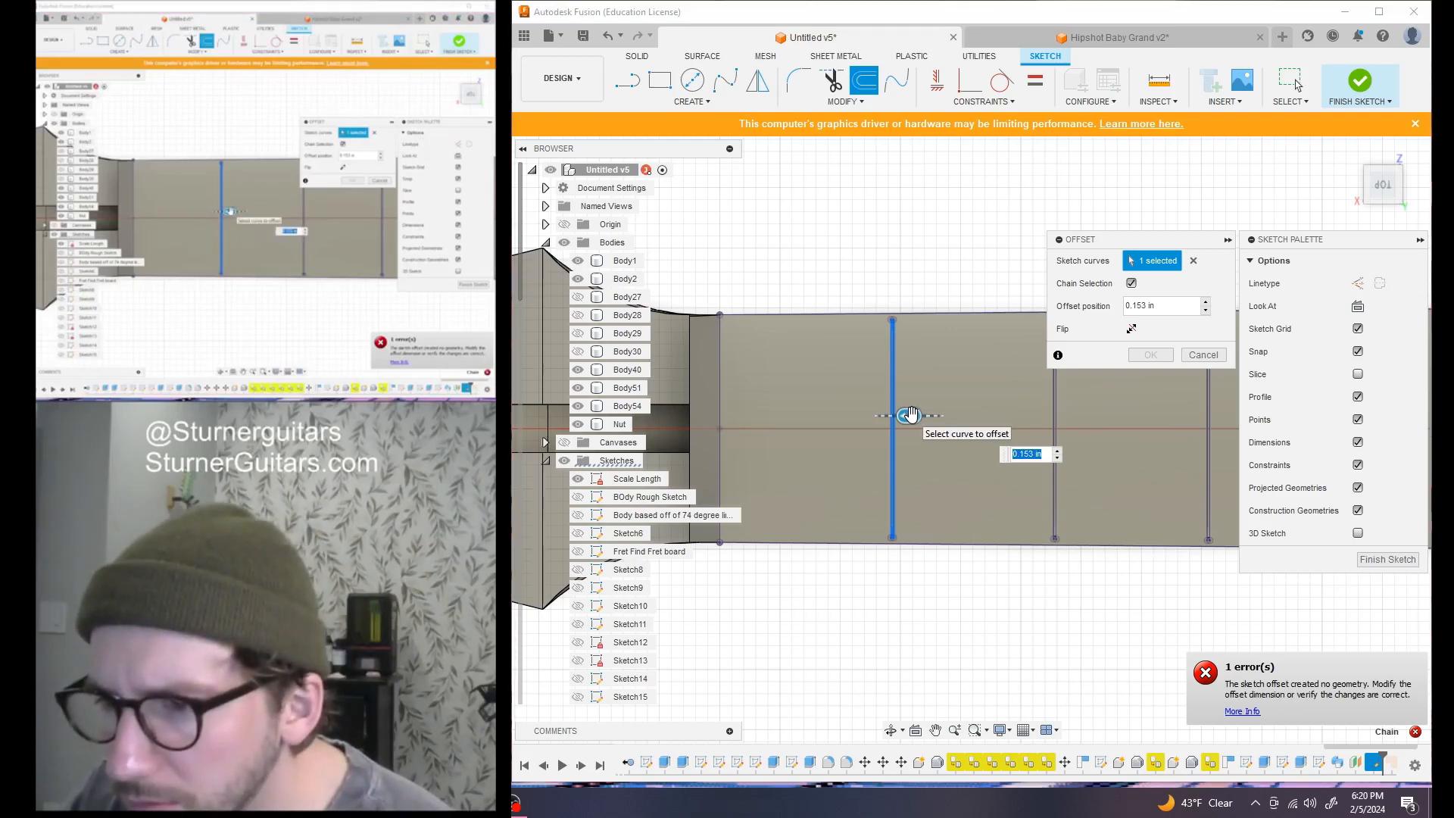
{"action": "left_click_drag", "start_coordinate": [908, 414], "coordinate": [882, 416]}
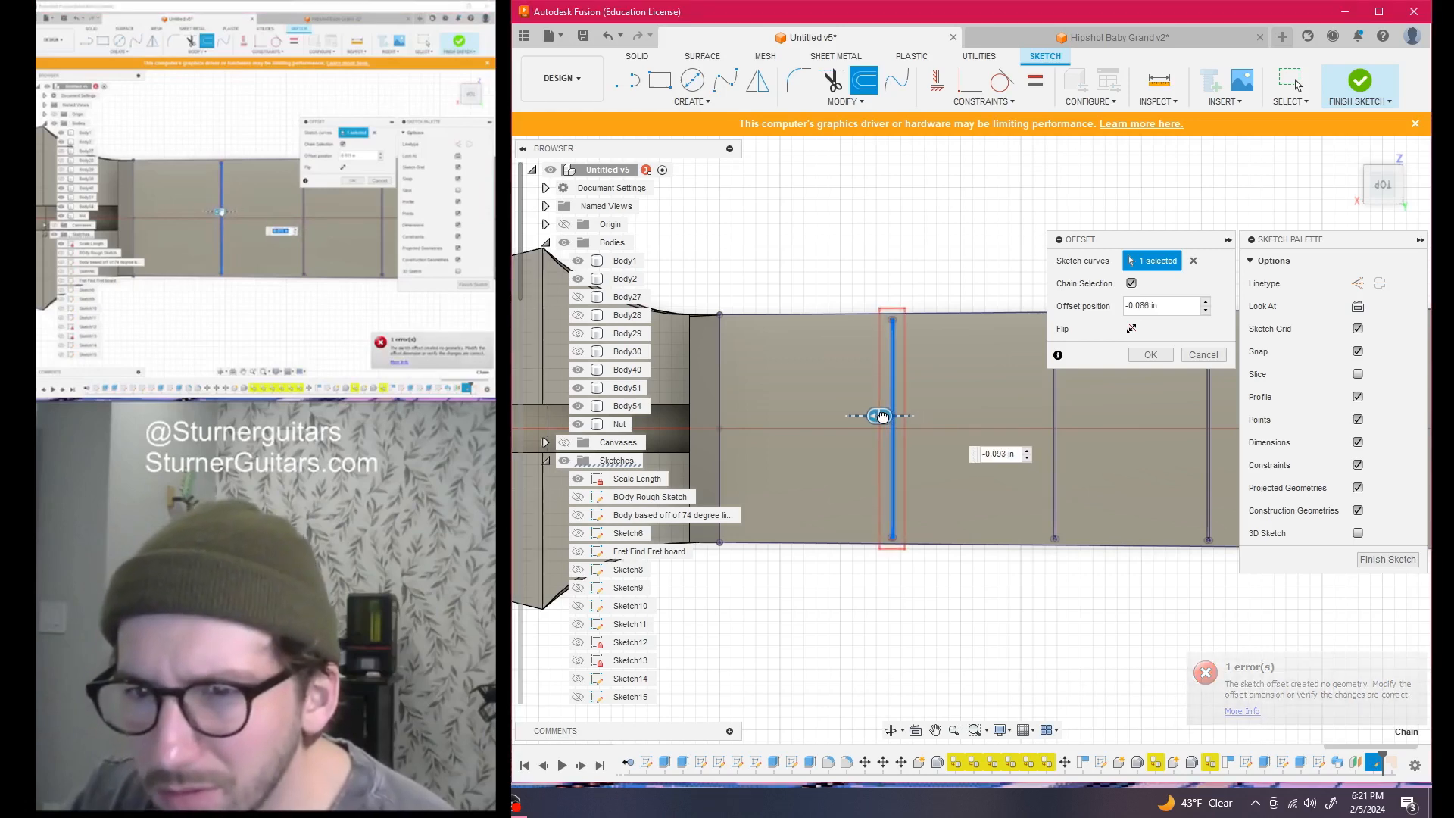
{"action": "scroll", "coordinate": [890, 414], "scroll_direction": "up", "scroll_amount": 3}
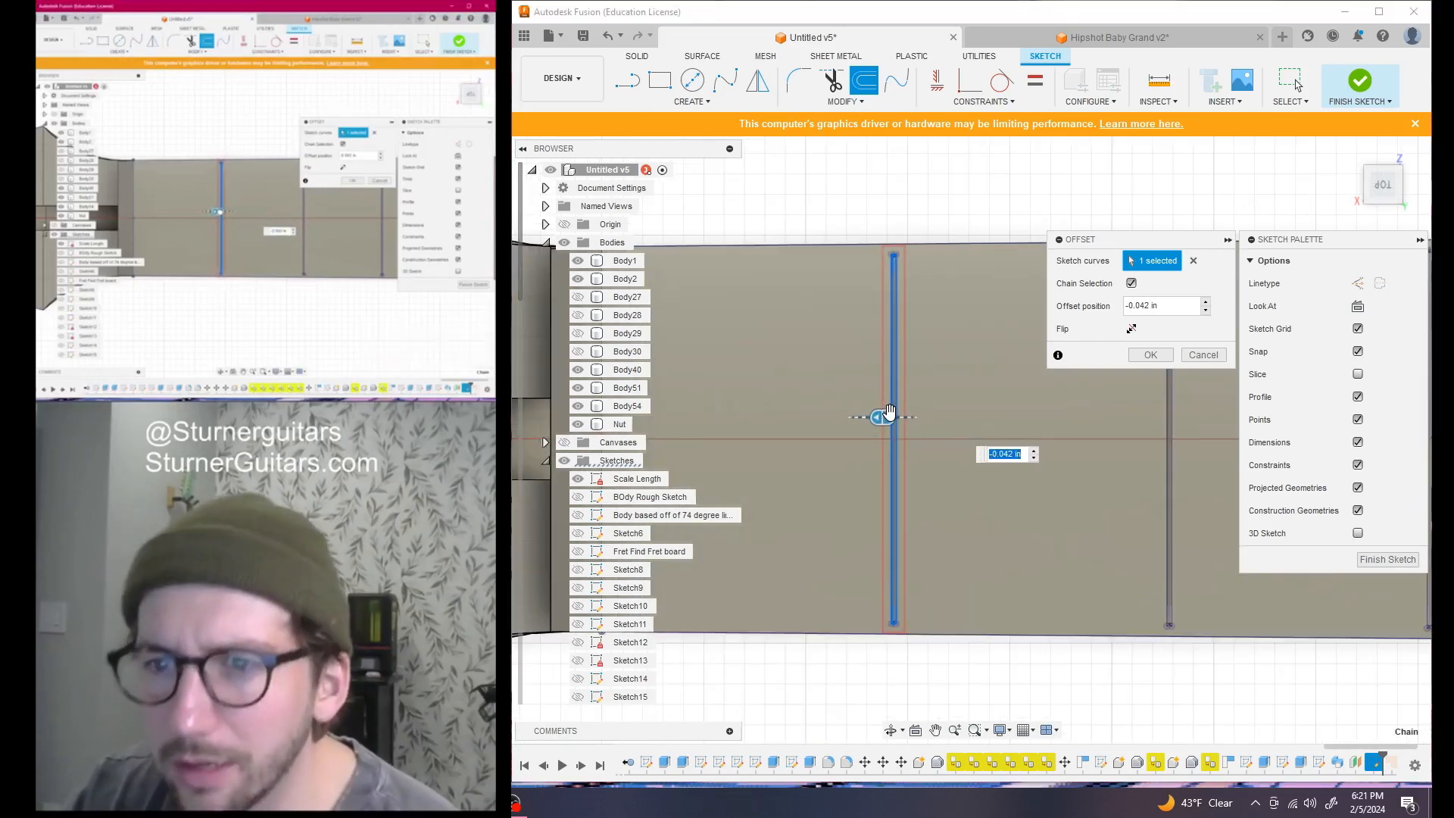
{"action": "scroll", "coordinate": [942, 413], "scroll_direction": "up", "scroll_amount": 4}
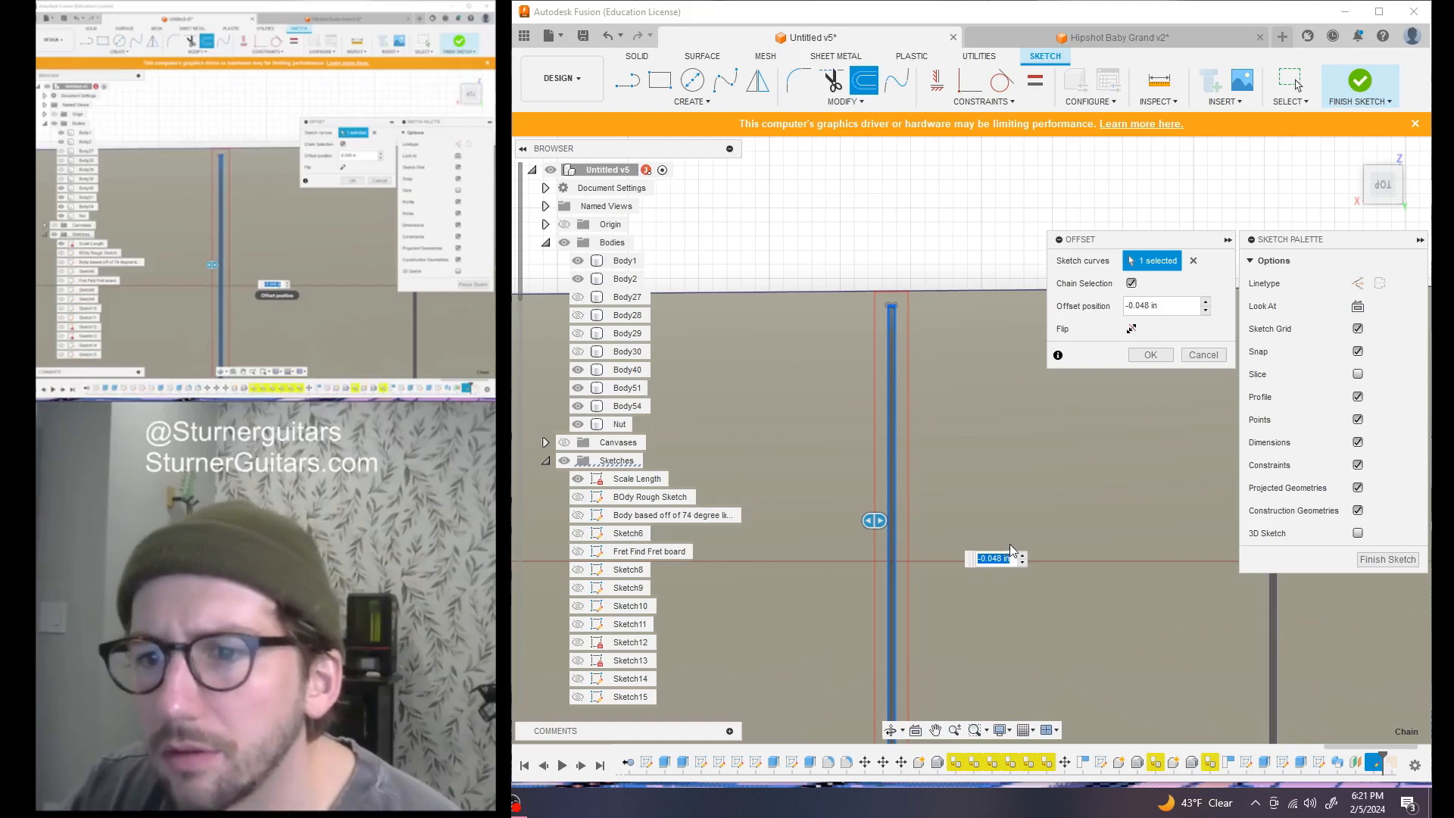
{"action": "key", "text": "Return"}
{"action": "scroll", "coordinate": [1019, 538], "scroll_direction": "down", "scroll_amount": 3}
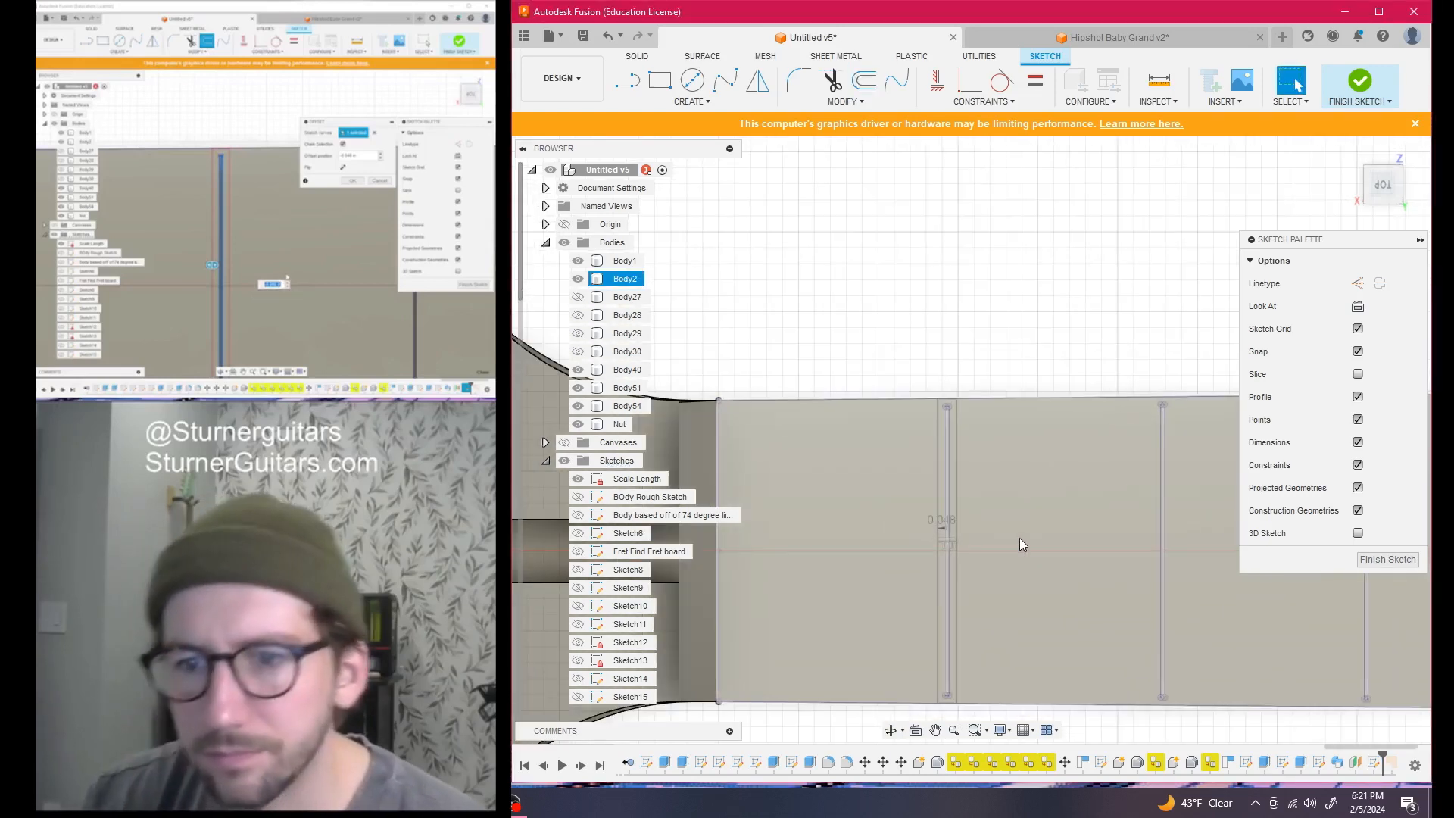
{"action": "left_click", "coordinate": [864, 80]}
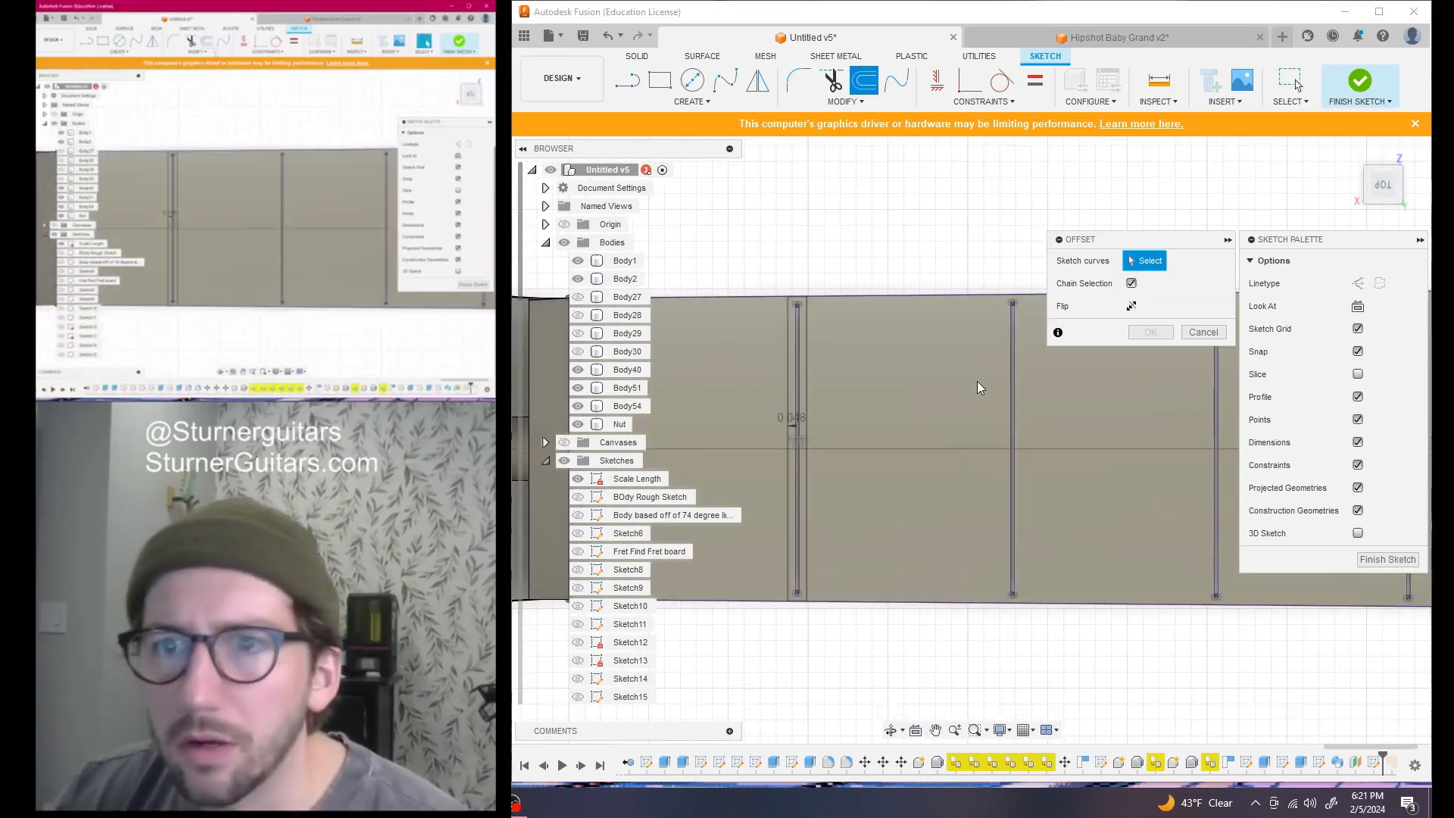
{"action": "left_click", "coordinate": [1014, 403]}
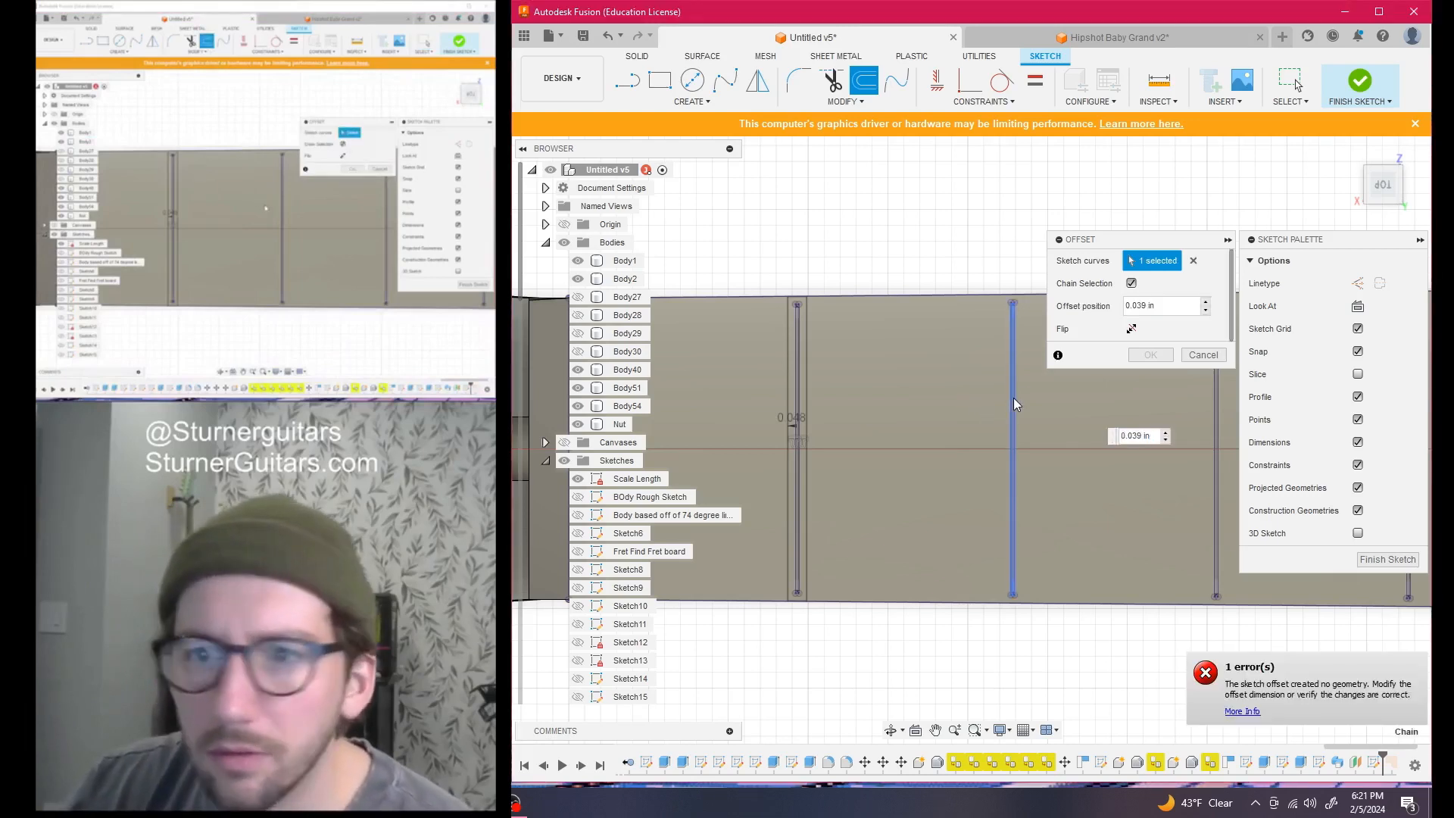
{"action": "key", "text": "Return"}
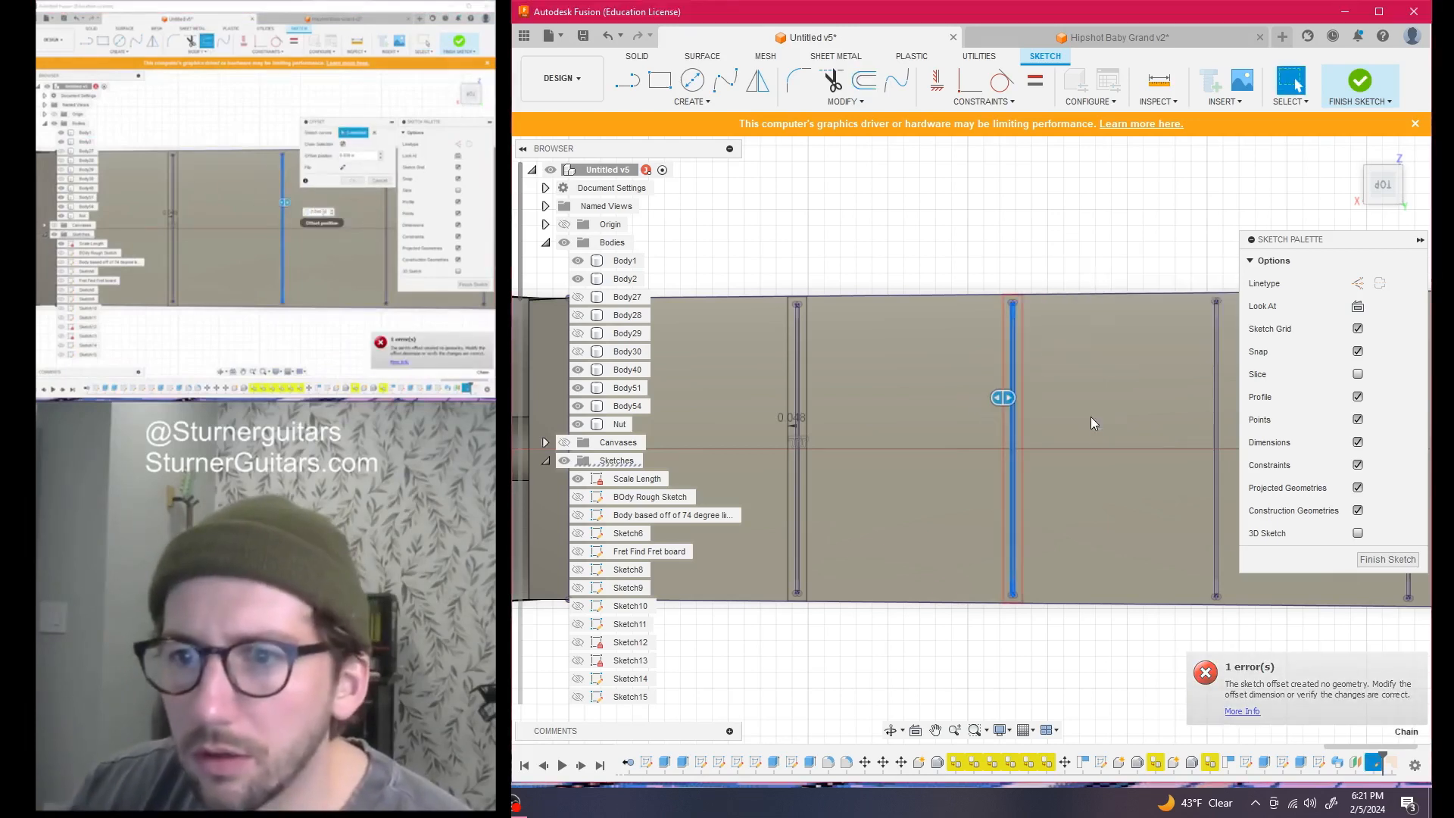
{"action": "scroll", "coordinate": [1090, 416], "scroll_direction": "down", "scroll_amount": 2}
{"action": "middle_click_drag", "start_coordinate": [1098, 415], "coordinate": [902, 416]}
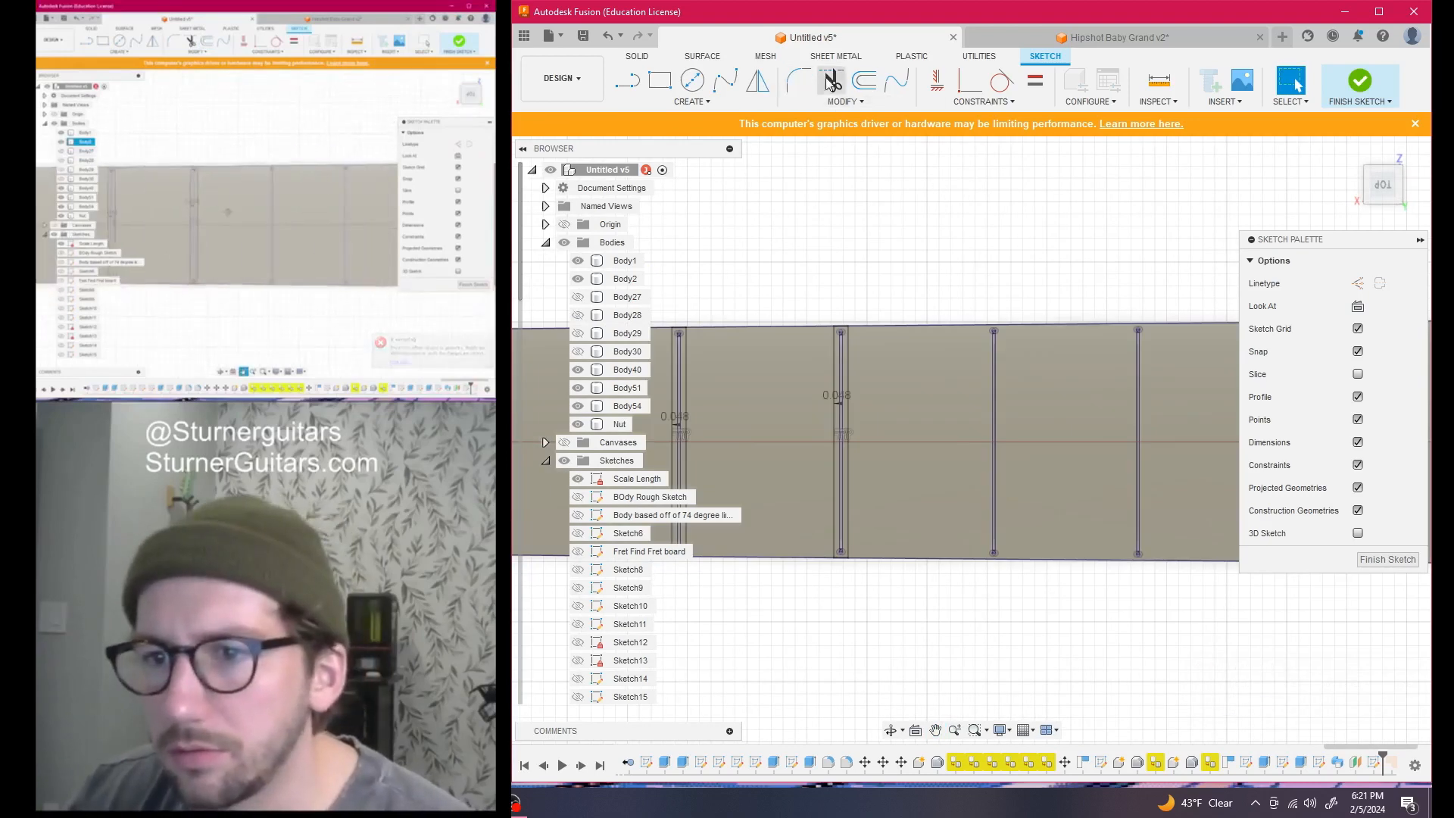
Add 0.048 in offset copies to the next two fret lines
{"action": "left_click", "coordinate": [866, 78]}
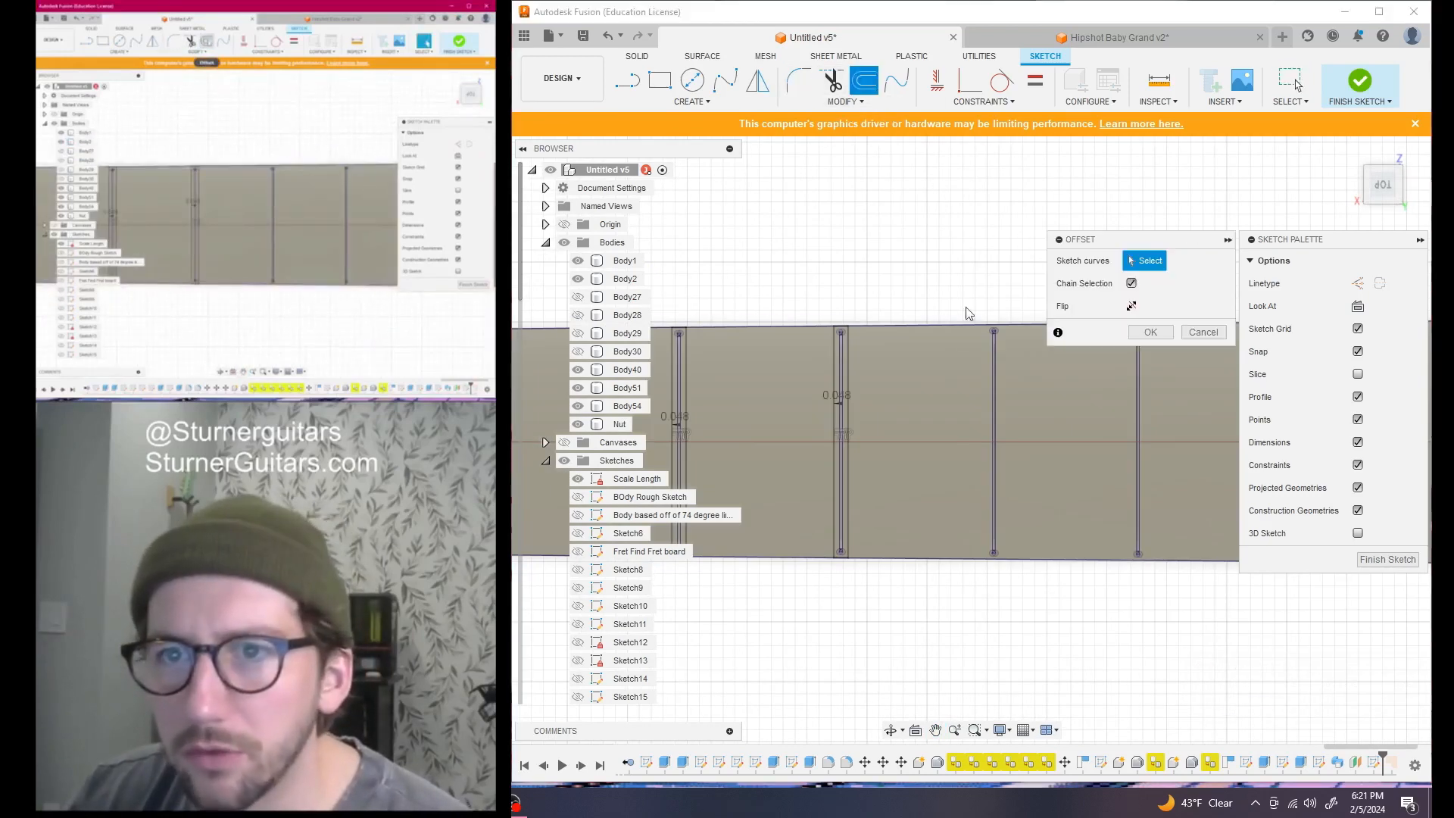
{"action": "left_click", "coordinate": [991, 388]}
{"action": "key", "text": "Return"}
{"action": "scroll", "coordinate": [1037, 377], "scroll_direction": "down", "scroll_amount": 1}
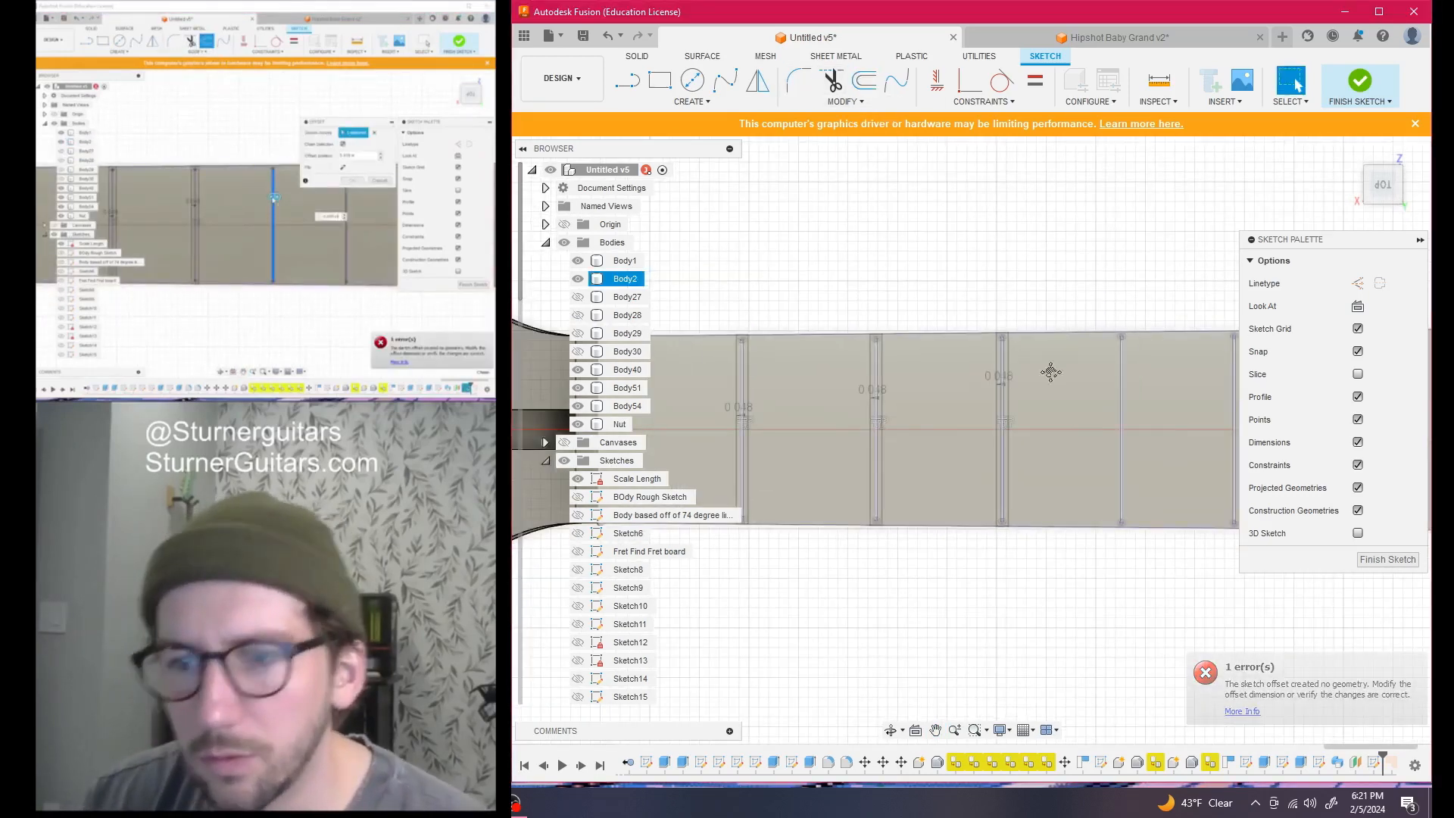
{"action": "middle_click_drag", "start_coordinate": [1060, 381], "coordinate": [848, 333]}
{"action": "key", "text": "o"}
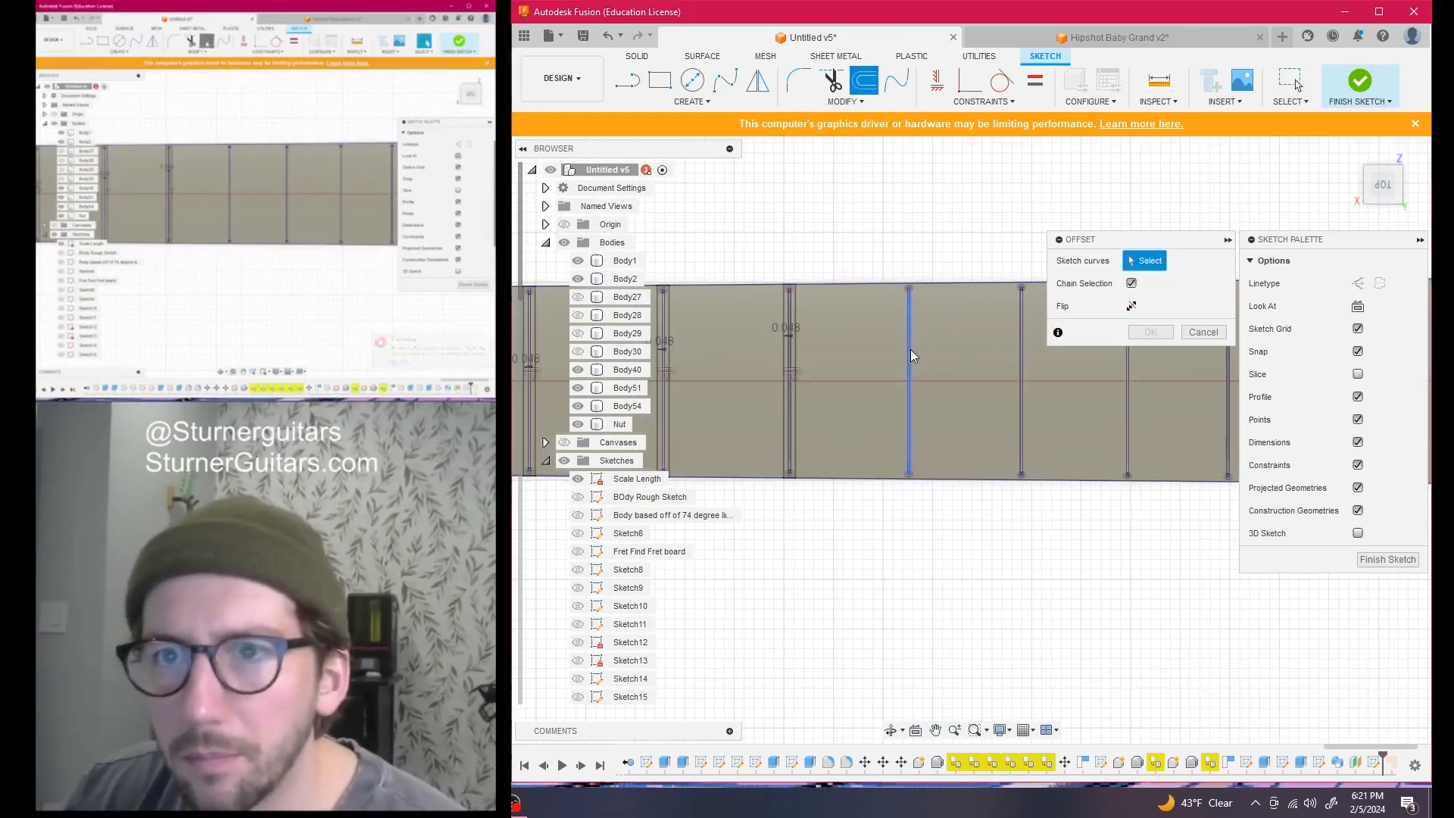
{"action": "left_click", "coordinate": [910, 350]}
{"action": "key", "text": "Return"}
{"action": "scroll", "coordinate": [946, 340], "scroll_direction": "down", "scroll_amount": 1}
{"action": "middle_click_drag", "start_coordinate": [931, 339], "coordinate": [831, 334]}
Offset the following three fret lines by 0.048 in
{"action": "key", "text": "o"}
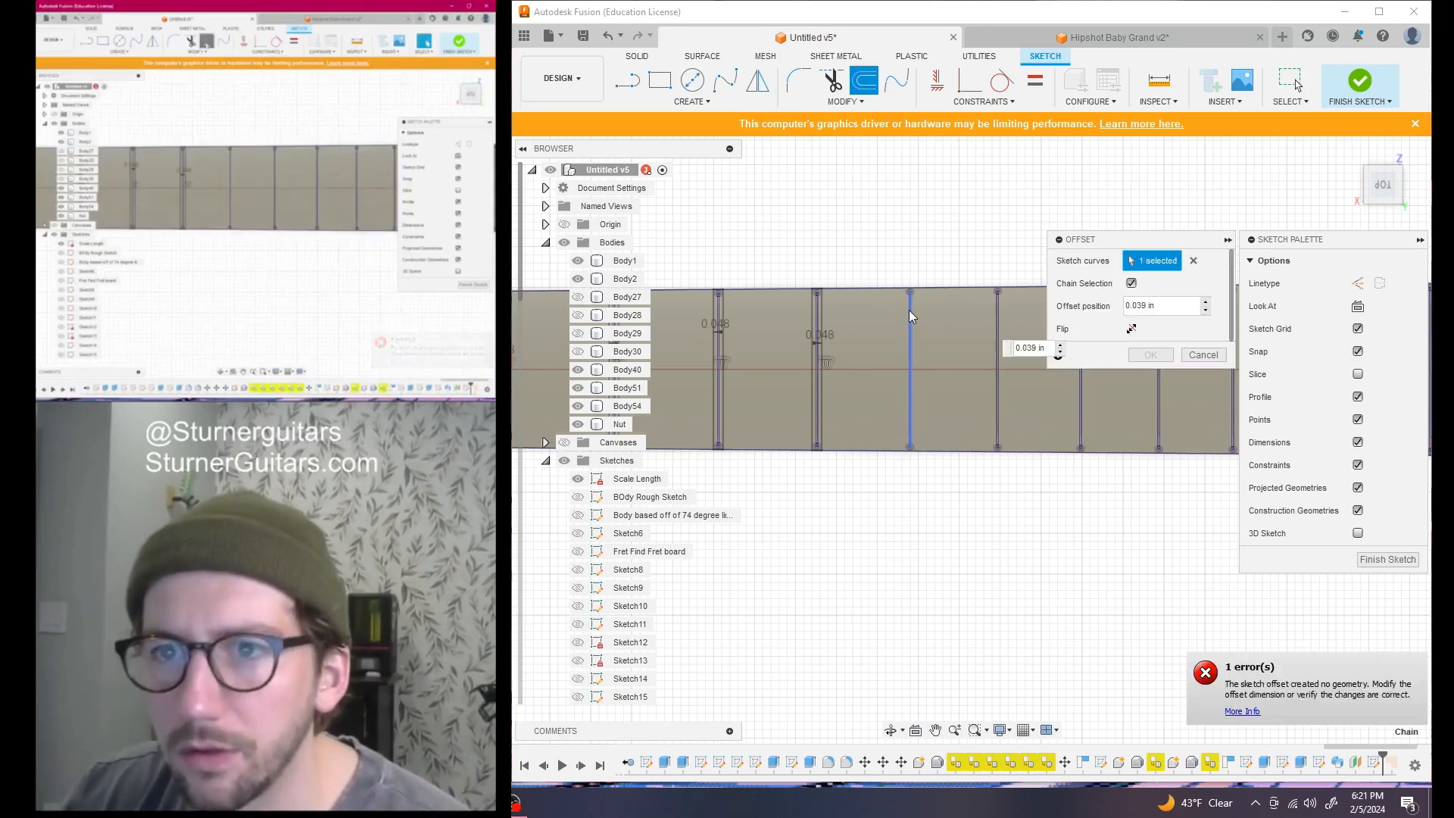
{"action": "key", "text": "Return"}
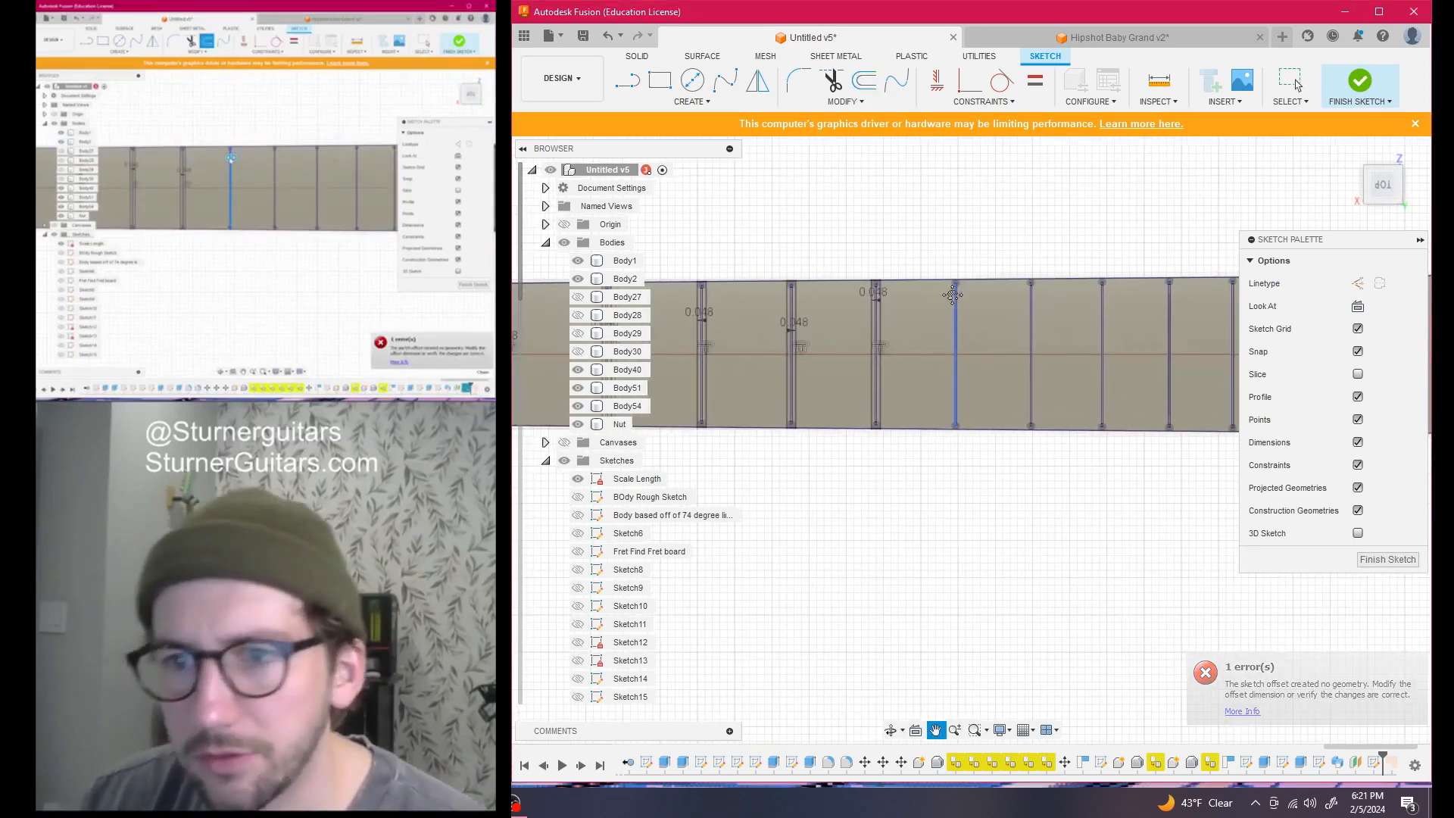
{"action": "scroll", "coordinate": [952, 316], "scroll_direction": "up", "scroll_amount": 5}
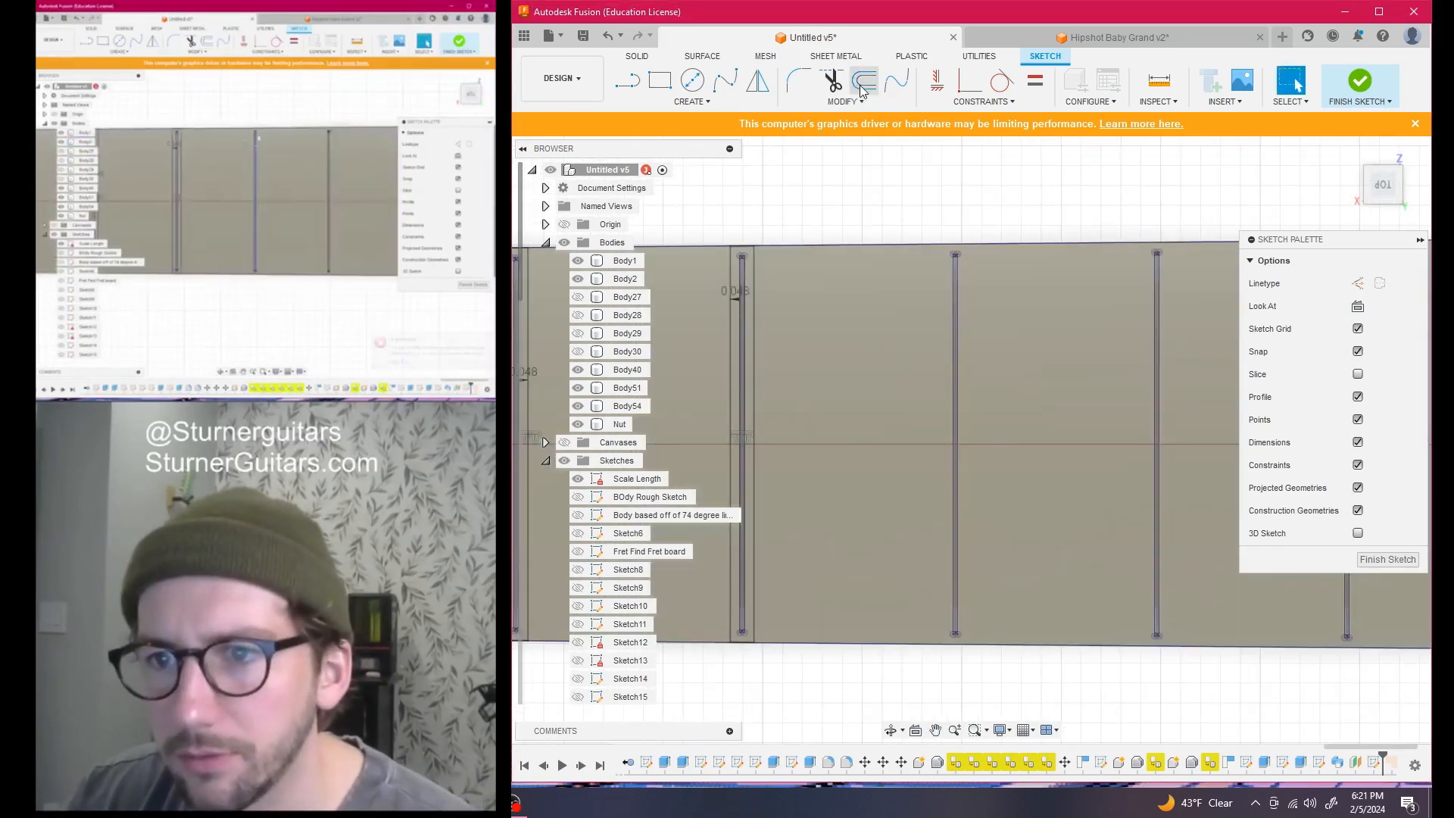
{"action": "left_click", "coordinate": [864, 80]}
{"action": "left_click", "coordinate": [956, 326]}
{"action": "type", "text": "-0.048 in"}
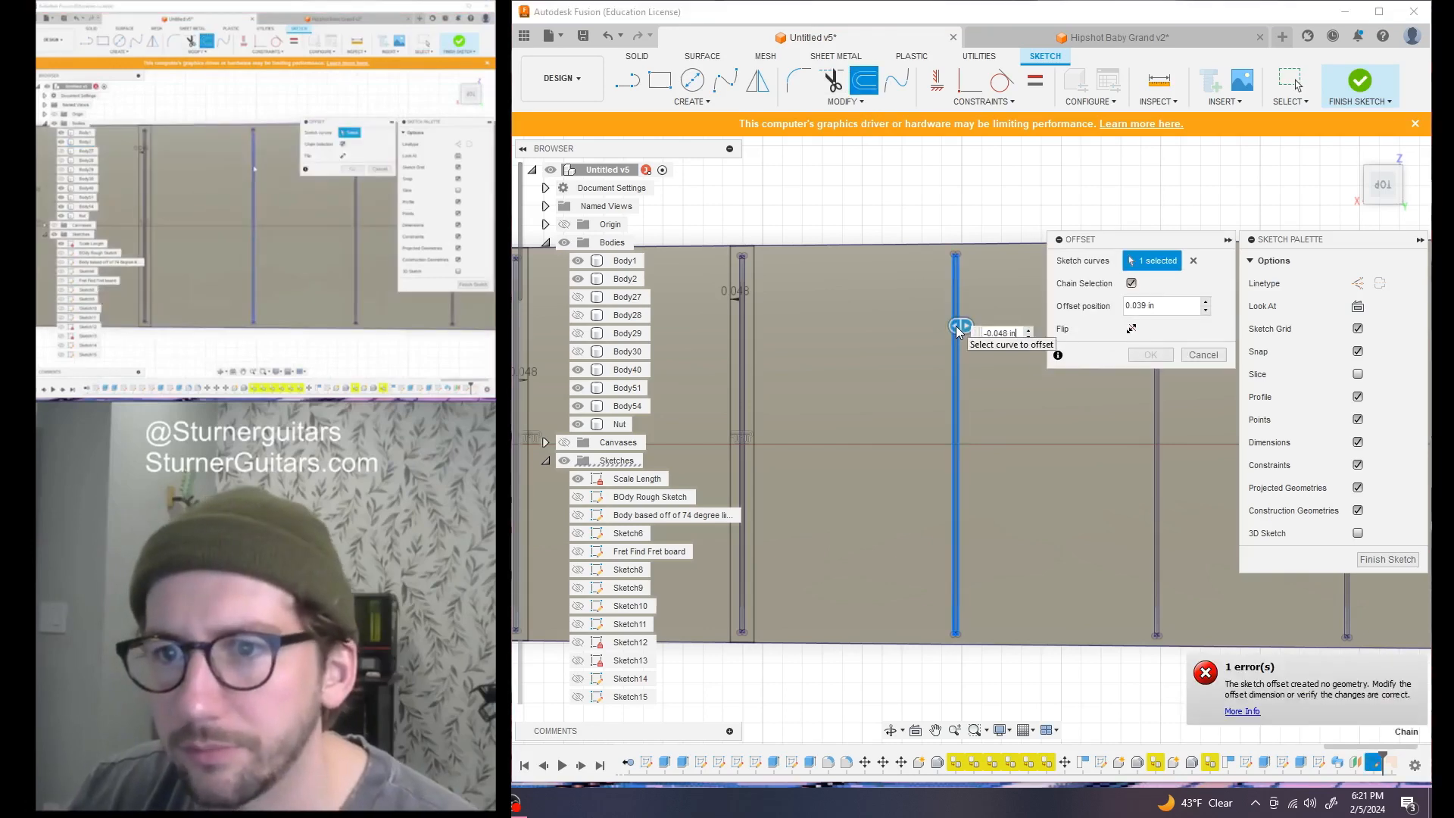
{"action": "key", "text": "Return"}
{"action": "scroll", "coordinate": [966, 330], "scroll_direction": "down", "scroll_amount": 2}
{"action": "middle_click_drag", "start_coordinate": [1032, 345], "coordinate": [889, 325]}
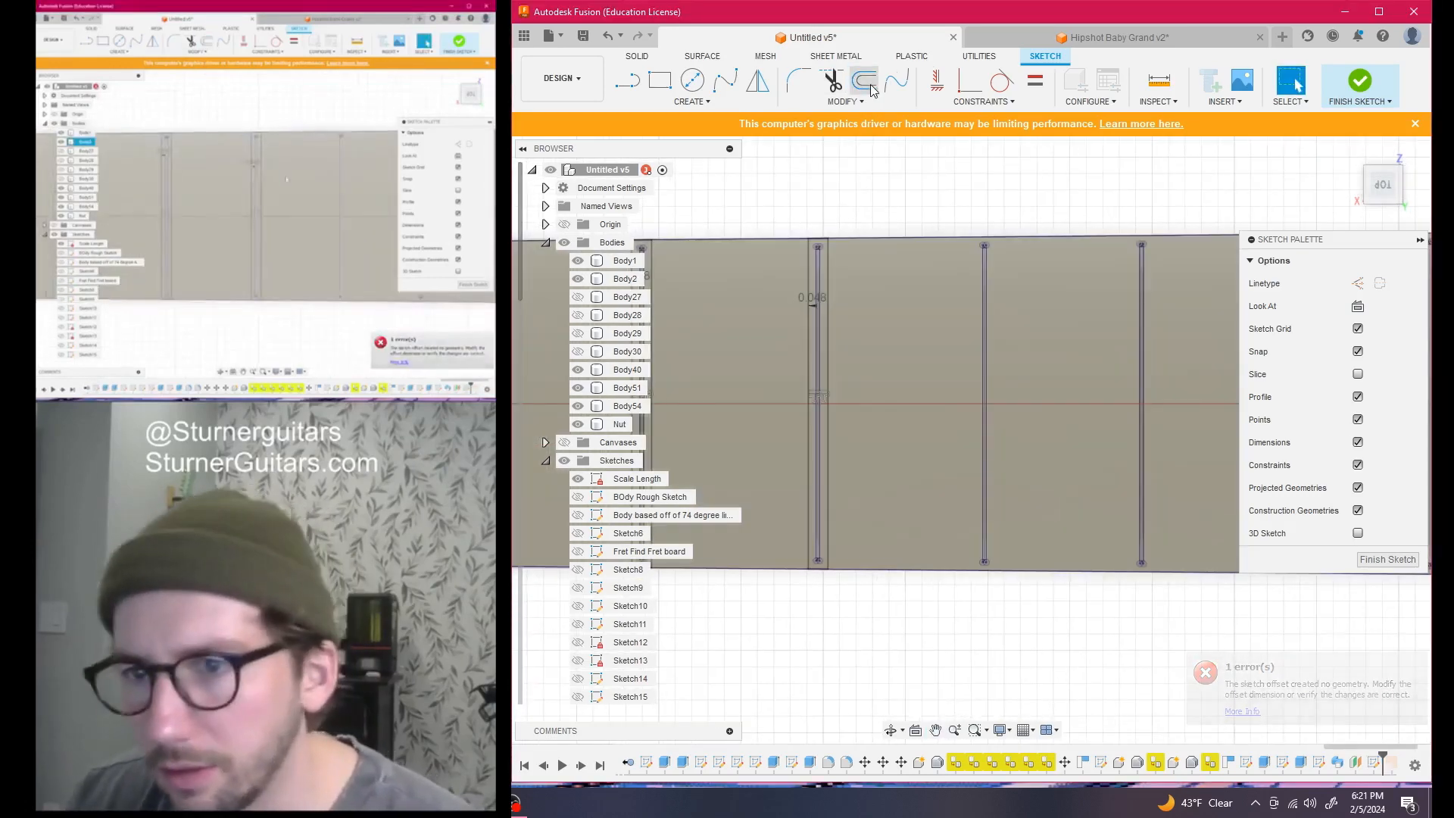
{"action": "key", "text": "o"}
{"action": "left_click", "coordinate": [985, 298]}
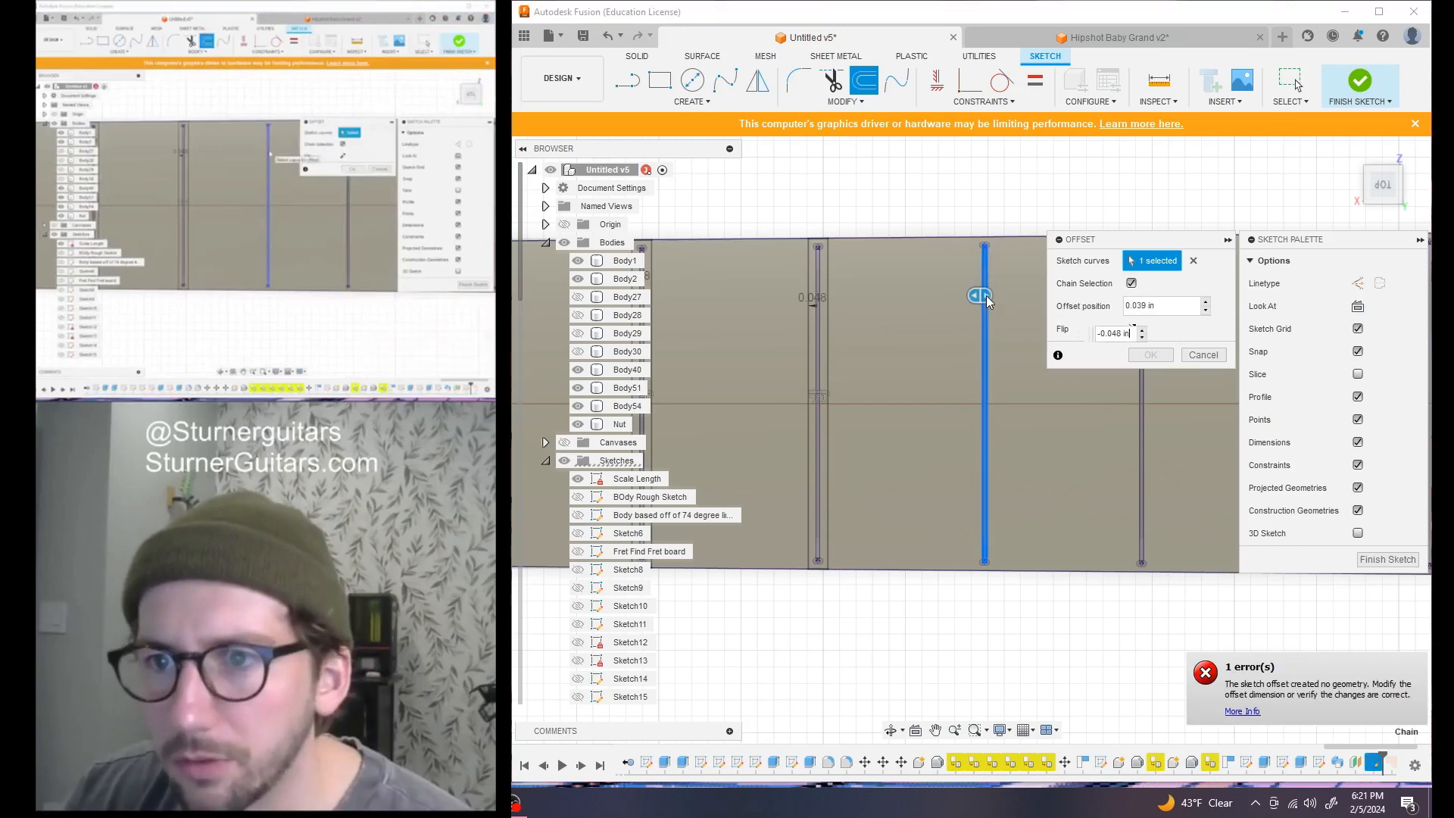
{"action": "key", "text": "Return"}
{"action": "scroll", "coordinate": [960, 329], "scroll_direction": "down", "scroll_amount": 2}
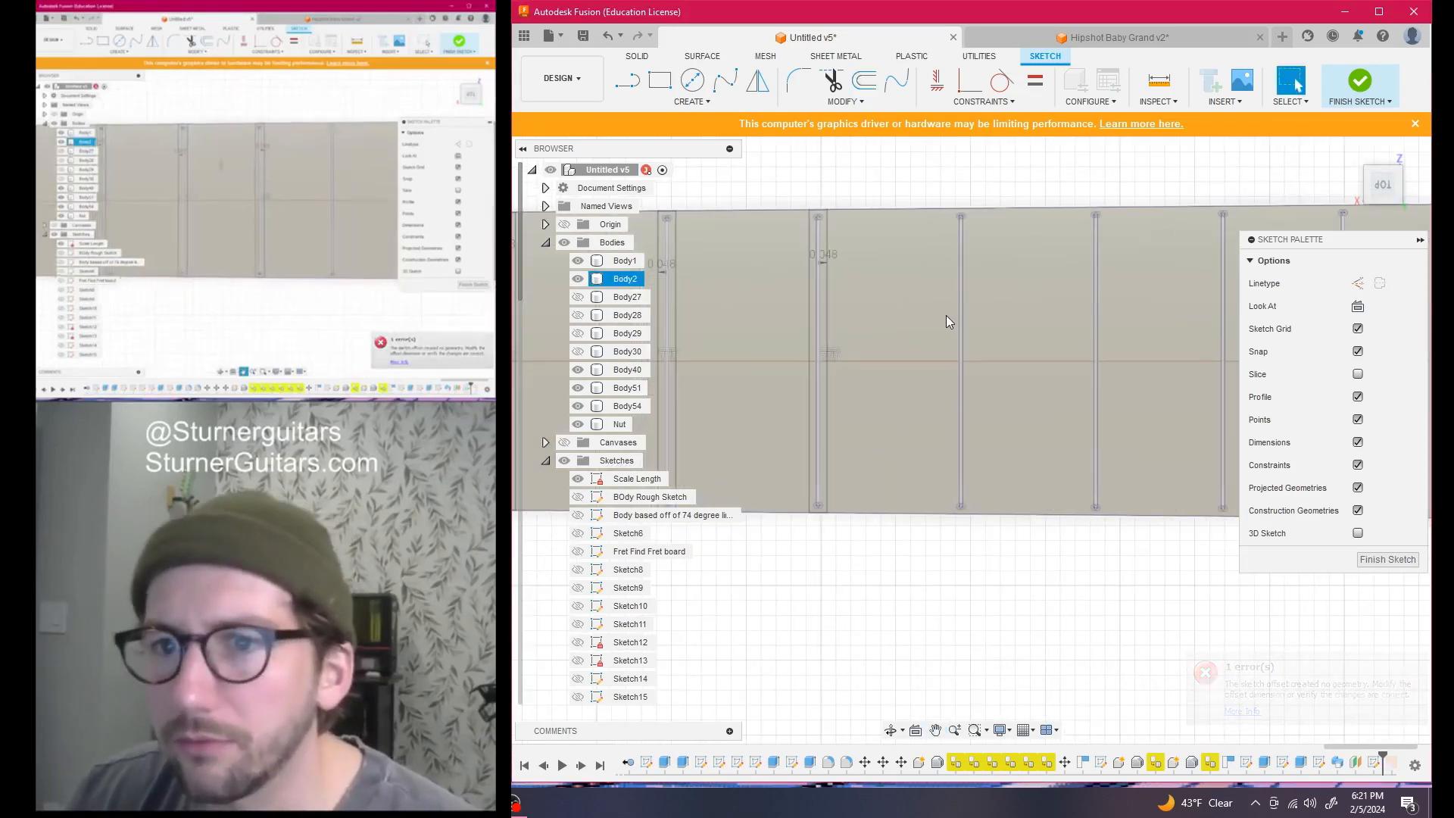
Give two more fret lines a 0.048 in offset
{"action": "left_click", "coordinate": [863, 78]}
{"action": "left_click", "coordinate": [957, 262]}
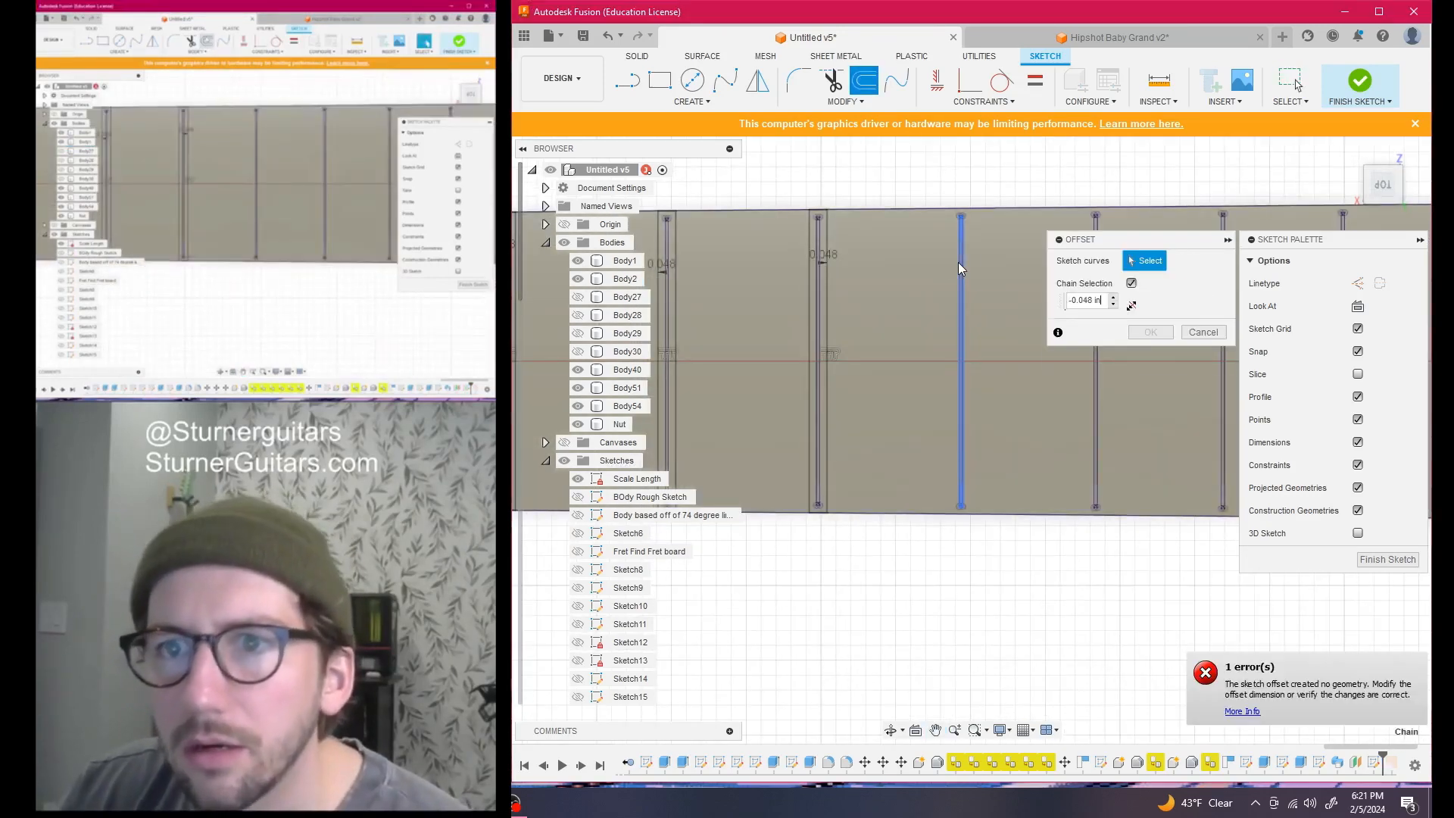
{"action": "key", "text": "Return"}
{"action": "scroll", "coordinate": [1006, 290], "scroll_direction": "down", "scroll_amount": 2}
{"action": "middle_click_drag", "start_coordinate": [1005, 289], "coordinate": [895, 284]}
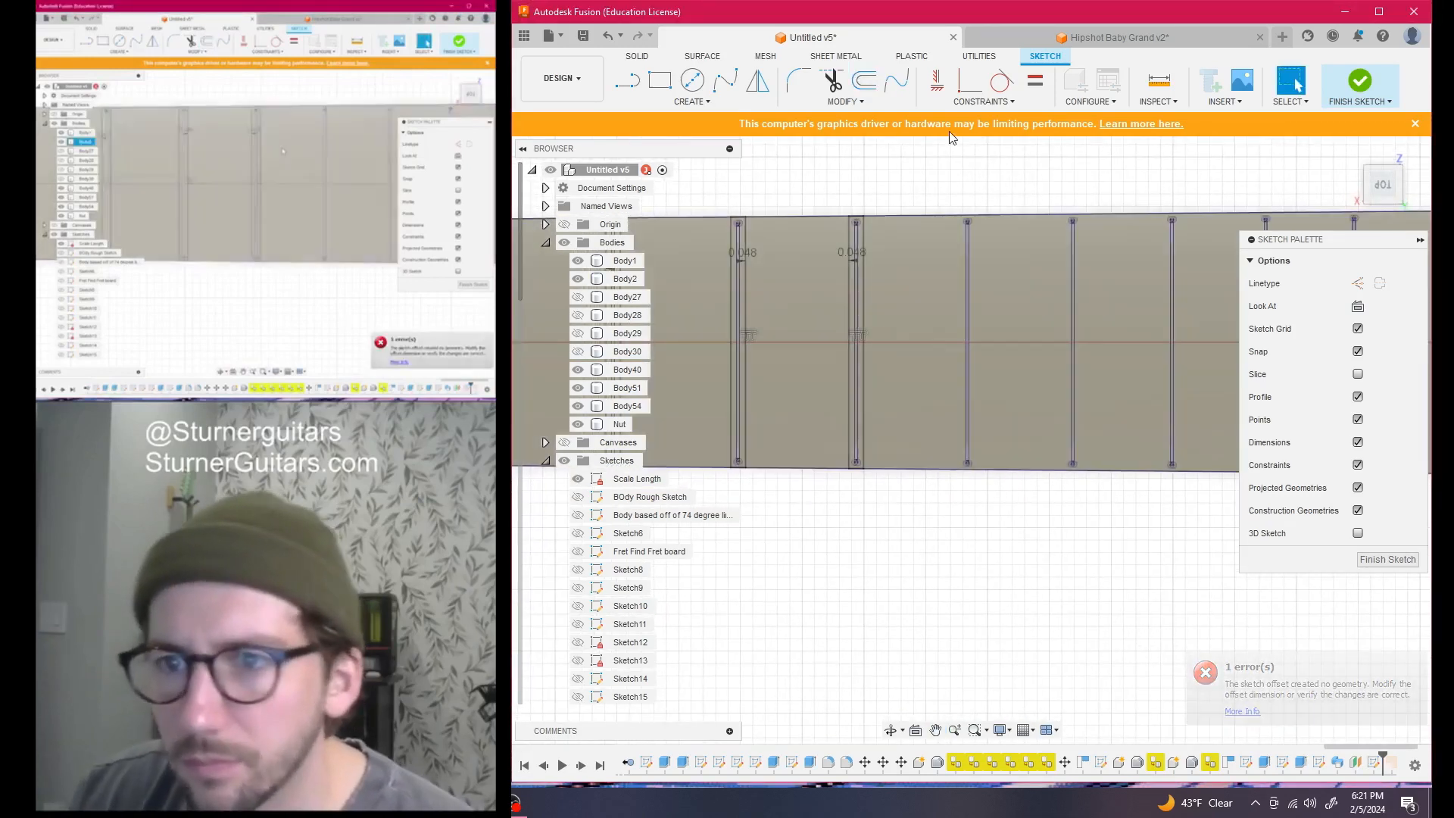
{"action": "left_click", "coordinate": [863, 81]}
{"action": "left_click", "coordinate": [965, 253]}
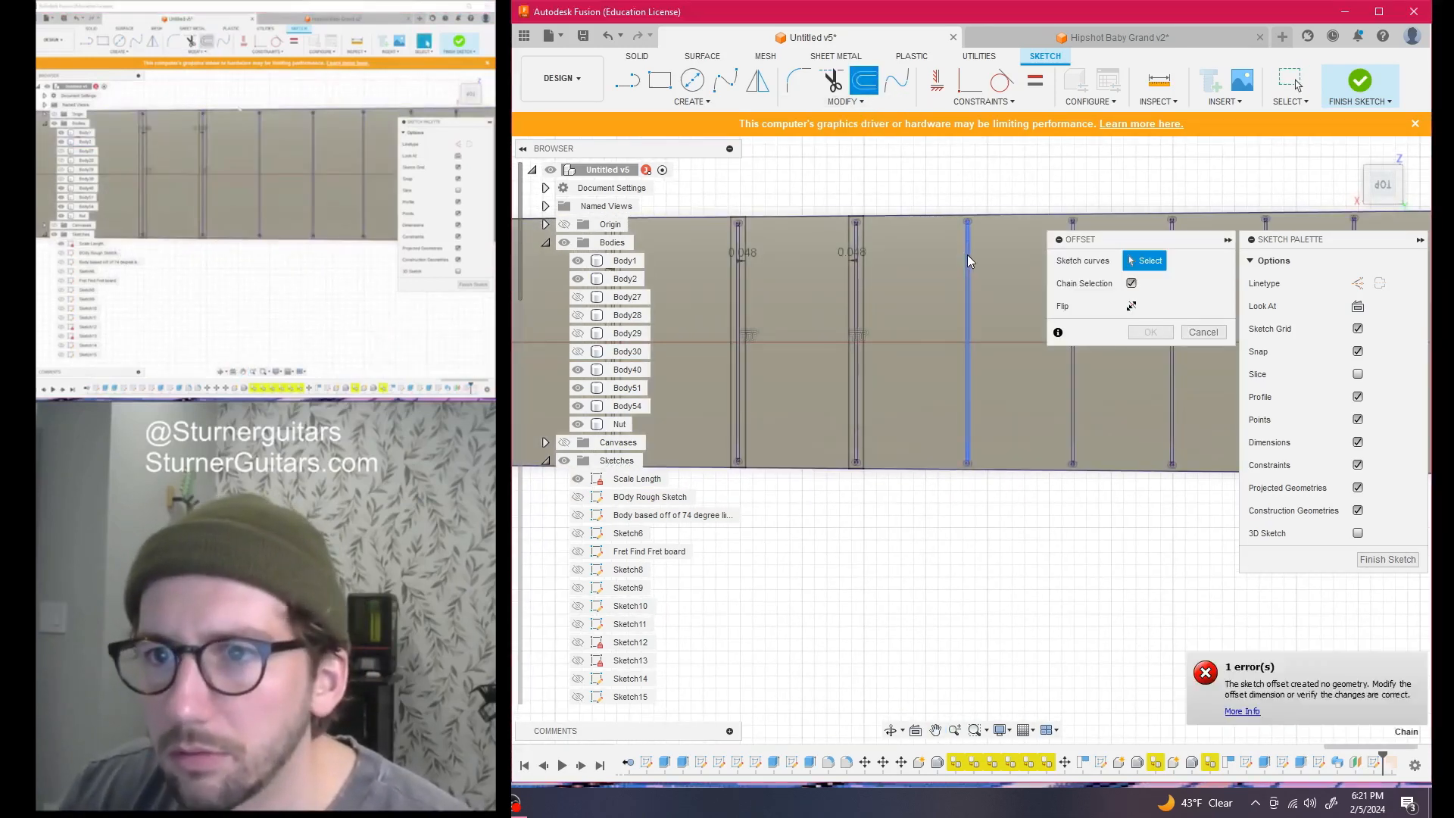
{"action": "key", "text": "Return"}
{"action": "scroll", "coordinate": [1059, 325], "scroll_direction": "down", "scroll_amount": 1}
{"action": "middle_click_drag", "start_coordinate": [995, 324], "coordinate": [913, 301]}
{"action": "scroll", "coordinate": [965, 271], "scroll_direction": "up", "scroll_amount": 1}
{"action": "scroll", "coordinate": [965, 271], "scroll_direction": "up", "scroll_amount": 1}
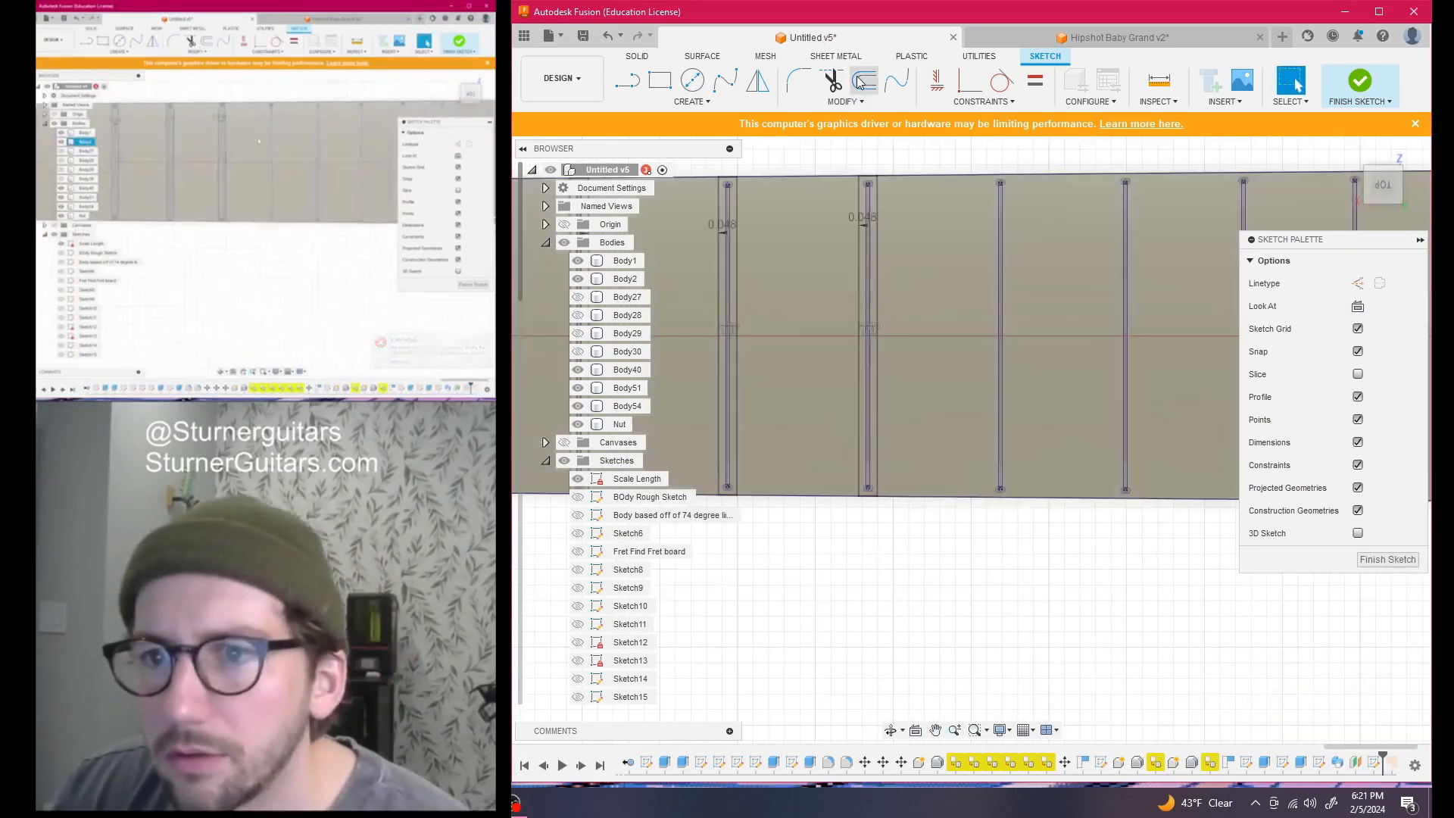
Offset the next pair of fret lines further along the fretboard by 0.048 in
{"action": "left_click", "coordinate": [864, 81]}
{"action": "left_click", "coordinate": [999, 234]}
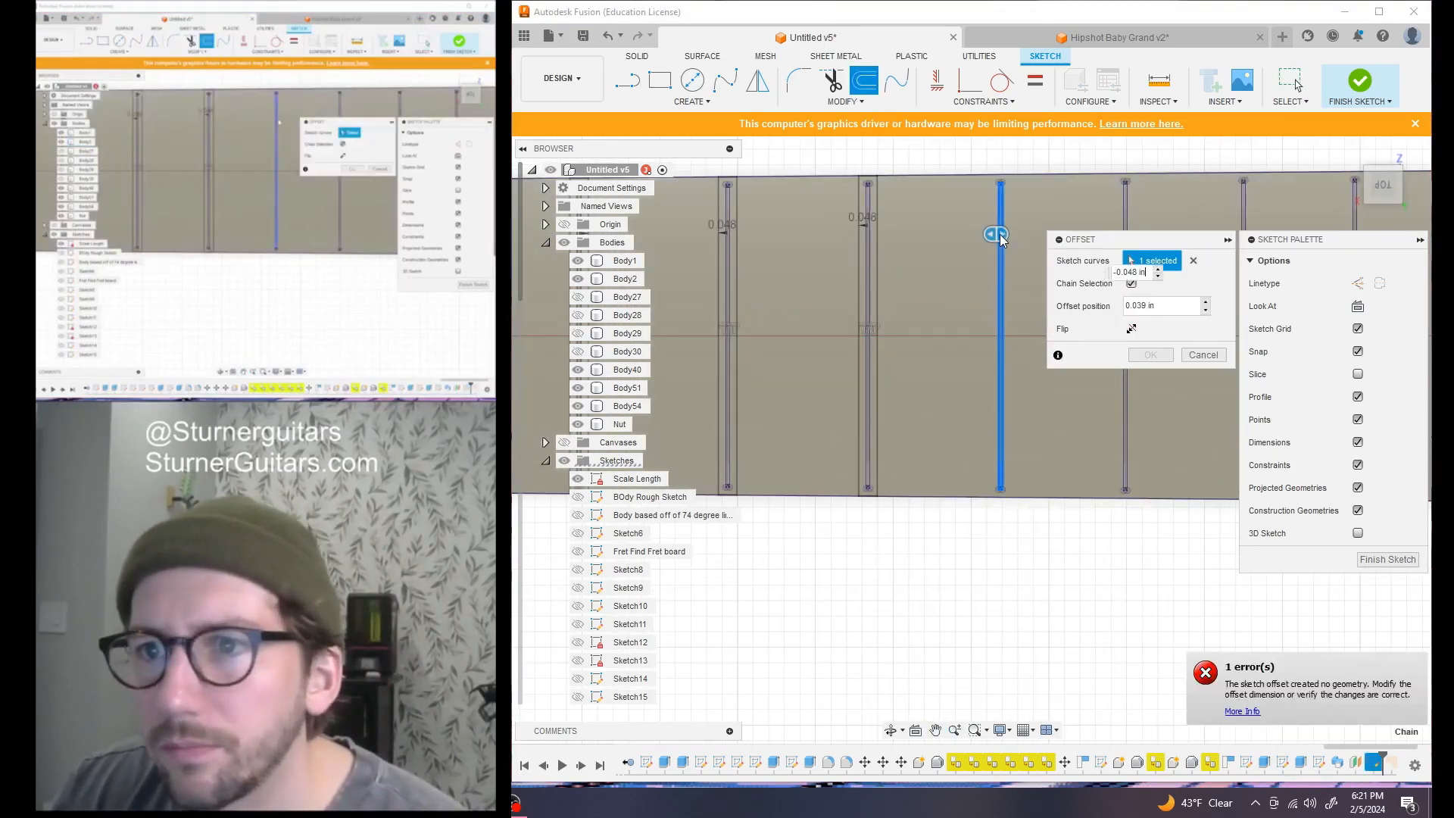
{"action": "key", "text": "Return"}
{"action": "scroll", "coordinate": [986, 235], "scroll_direction": "down", "scroll_amount": 1}
{"action": "middle_click_drag", "start_coordinate": [985, 234], "coordinate": [870, 203]}
{"action": "left_click", "coordinate": [863, 81]}
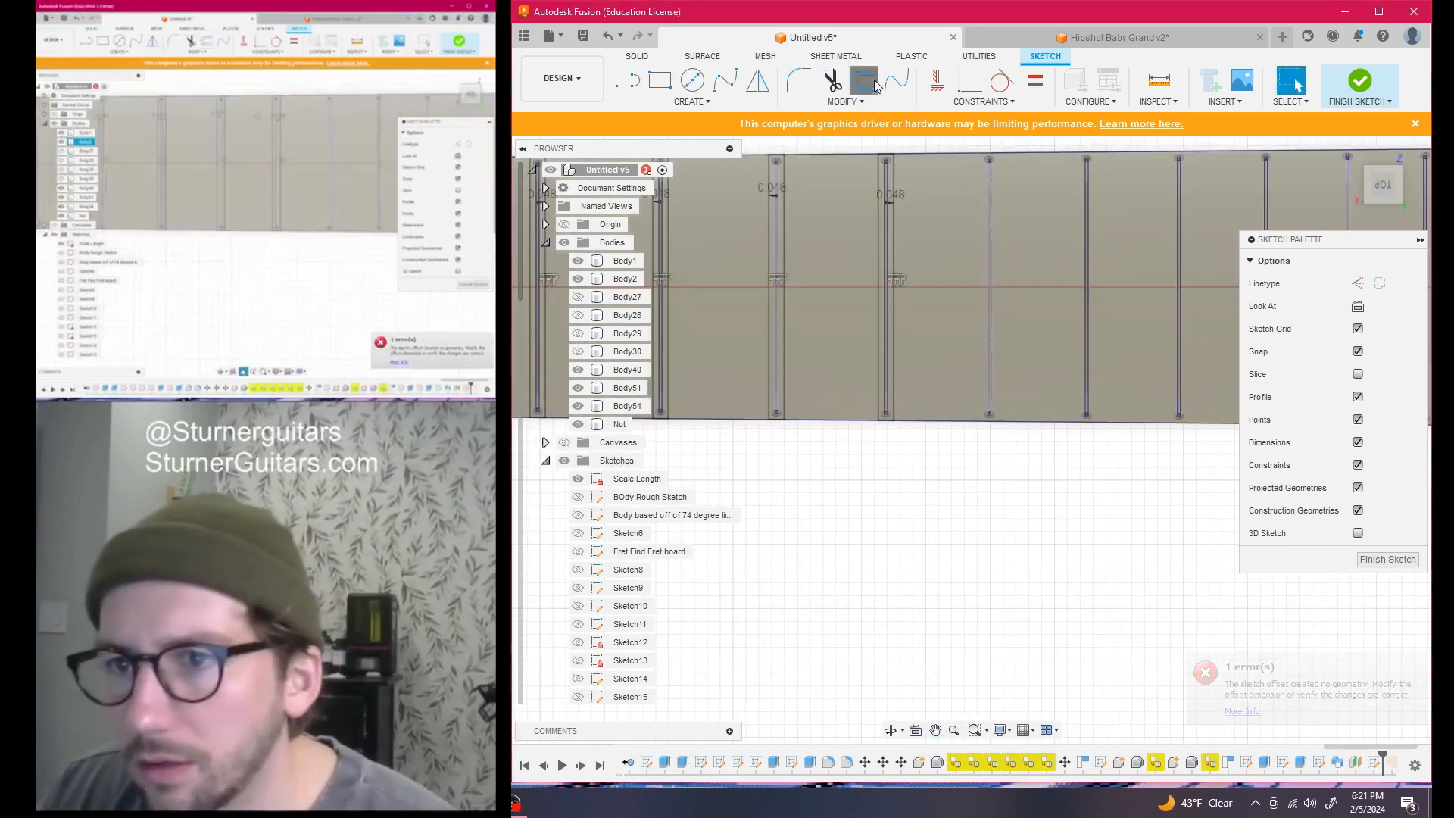
{"action": "left_click", "coordinate": [987, 183]}
{"action": "key", "text": "Return"}
{"action": "scroll", "coordinate": [1075, 209], "scroll_direction": "down", "scroll_amount": 1}
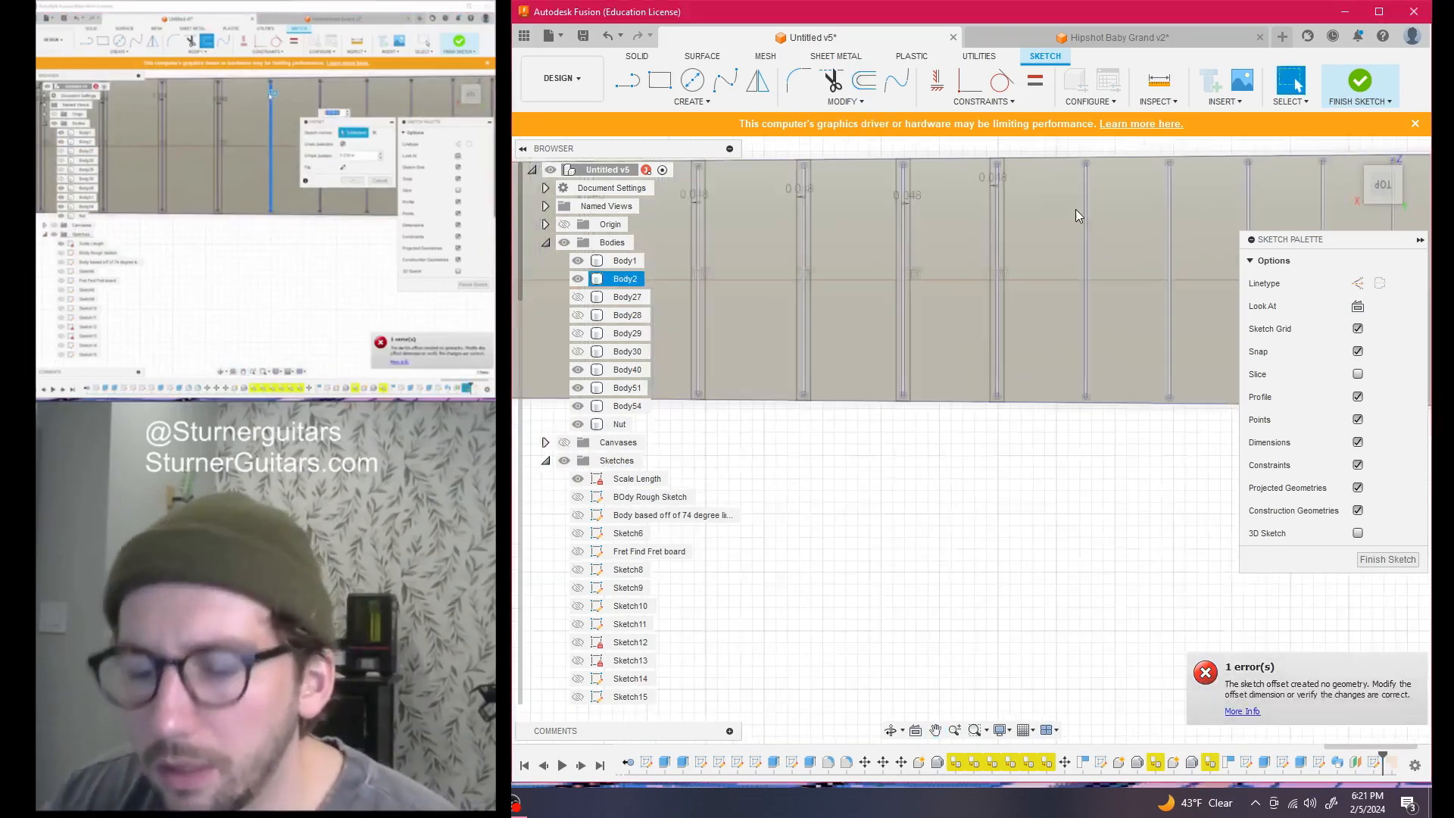
Add 0.048 in offsets to three more fret lines
{"action": "left_click", "coordinate": [864, 79]}
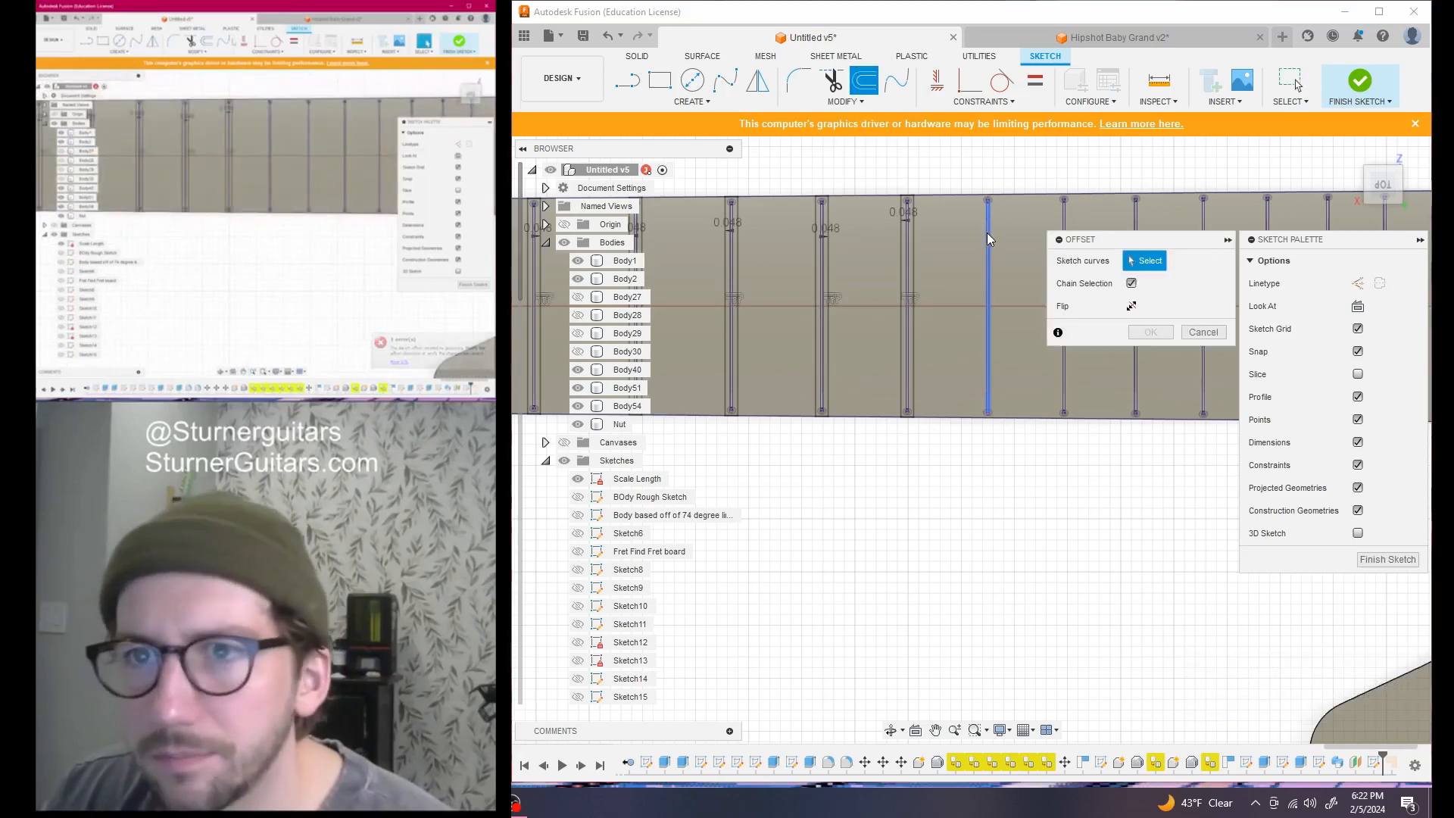
{"action": "left_click", "coordinate": [987, 239]}
{"action": "key", "text": "Return"}
{"action": "scroll", "coordinate": [1074, 298], "scroll_direction": "up", "scroll_amount": 2}
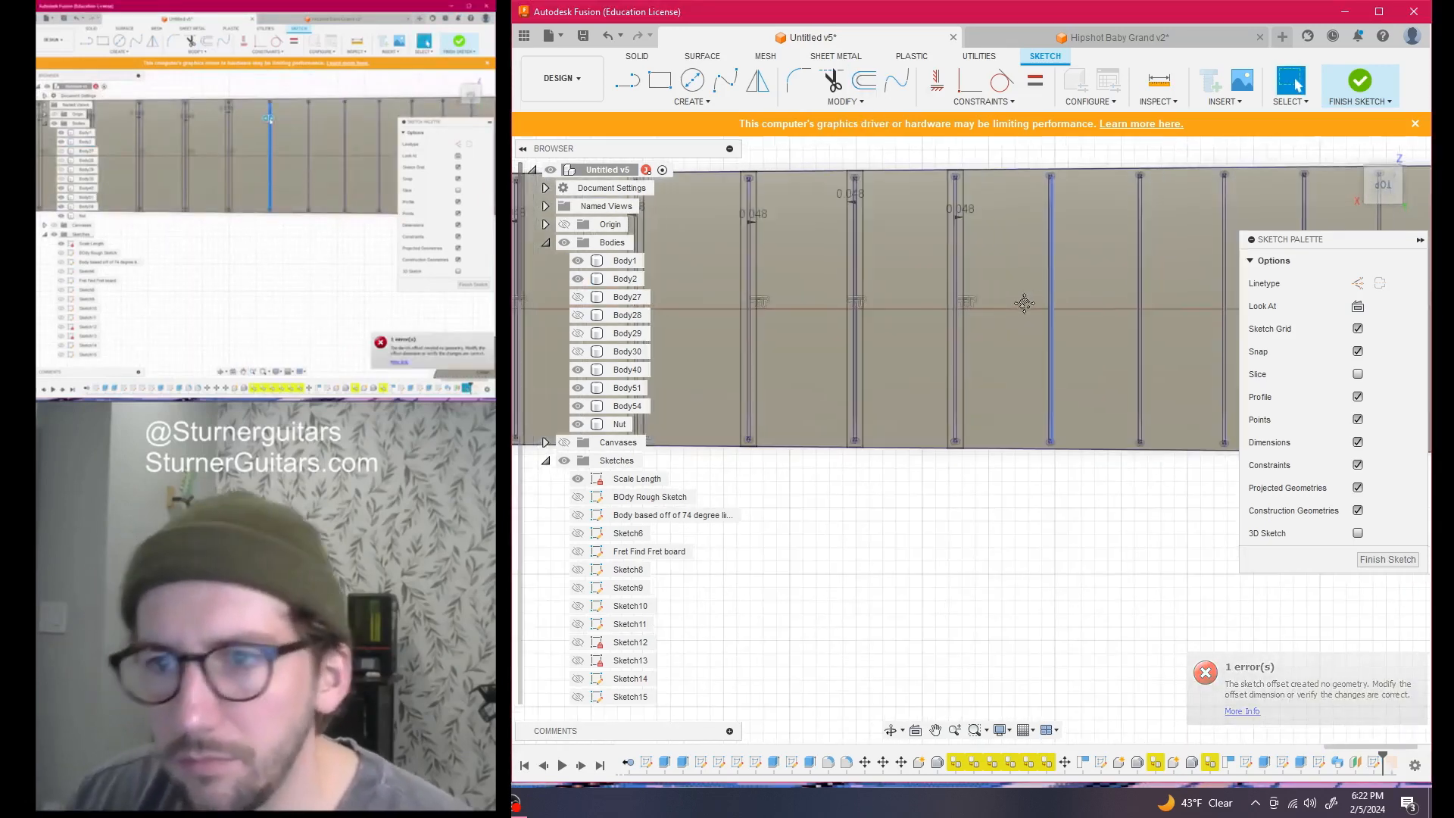
{"action": "left_click", "coordinate": [862, 80]}
{"action": "left_click", "coordinate": [1001, 214]}
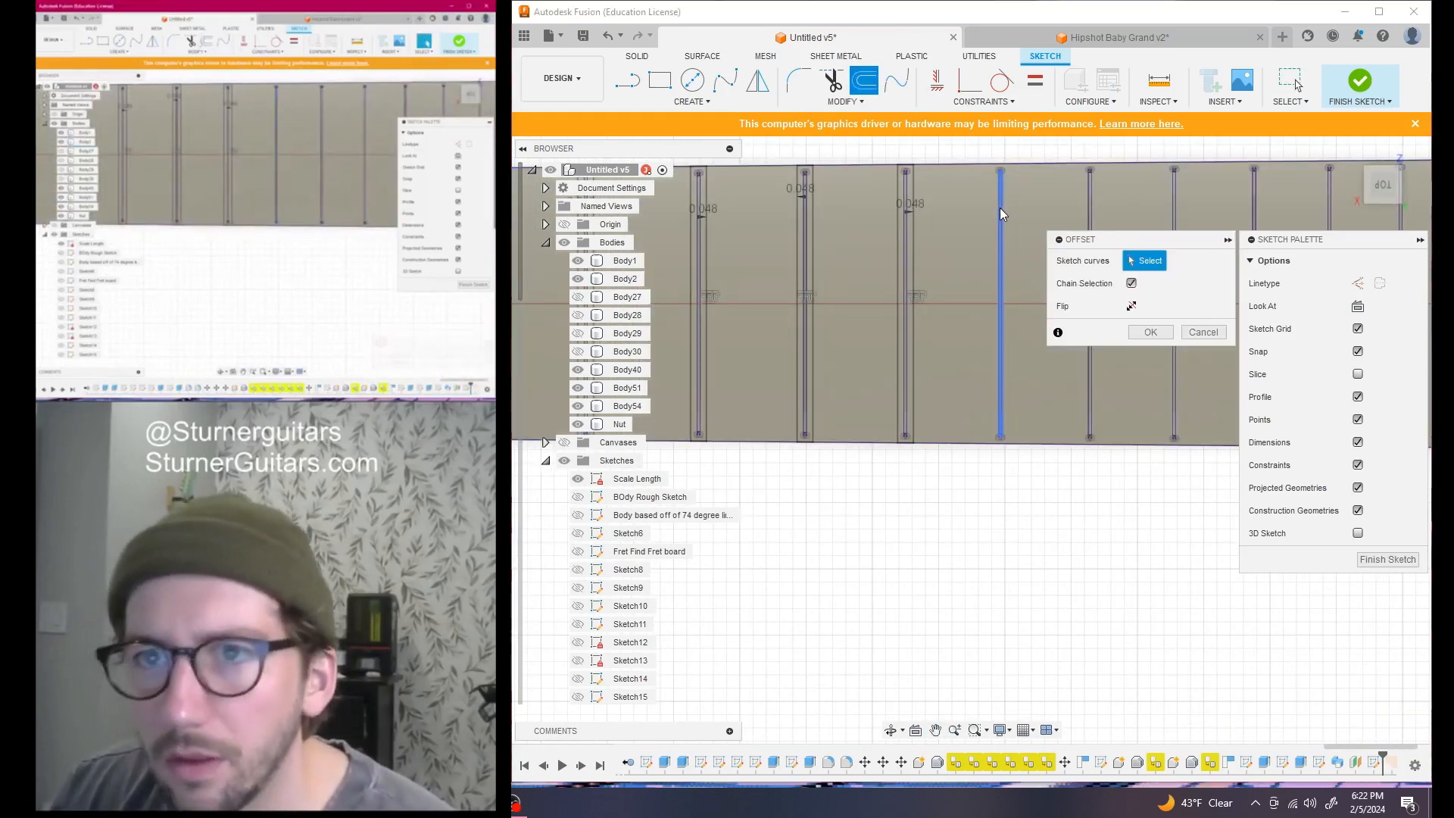
{"action": "key", "text": "Return"}
{"action": "middle_click_drag", "start_coordinate": [1066, 243], "coordinate": [922, 234]}
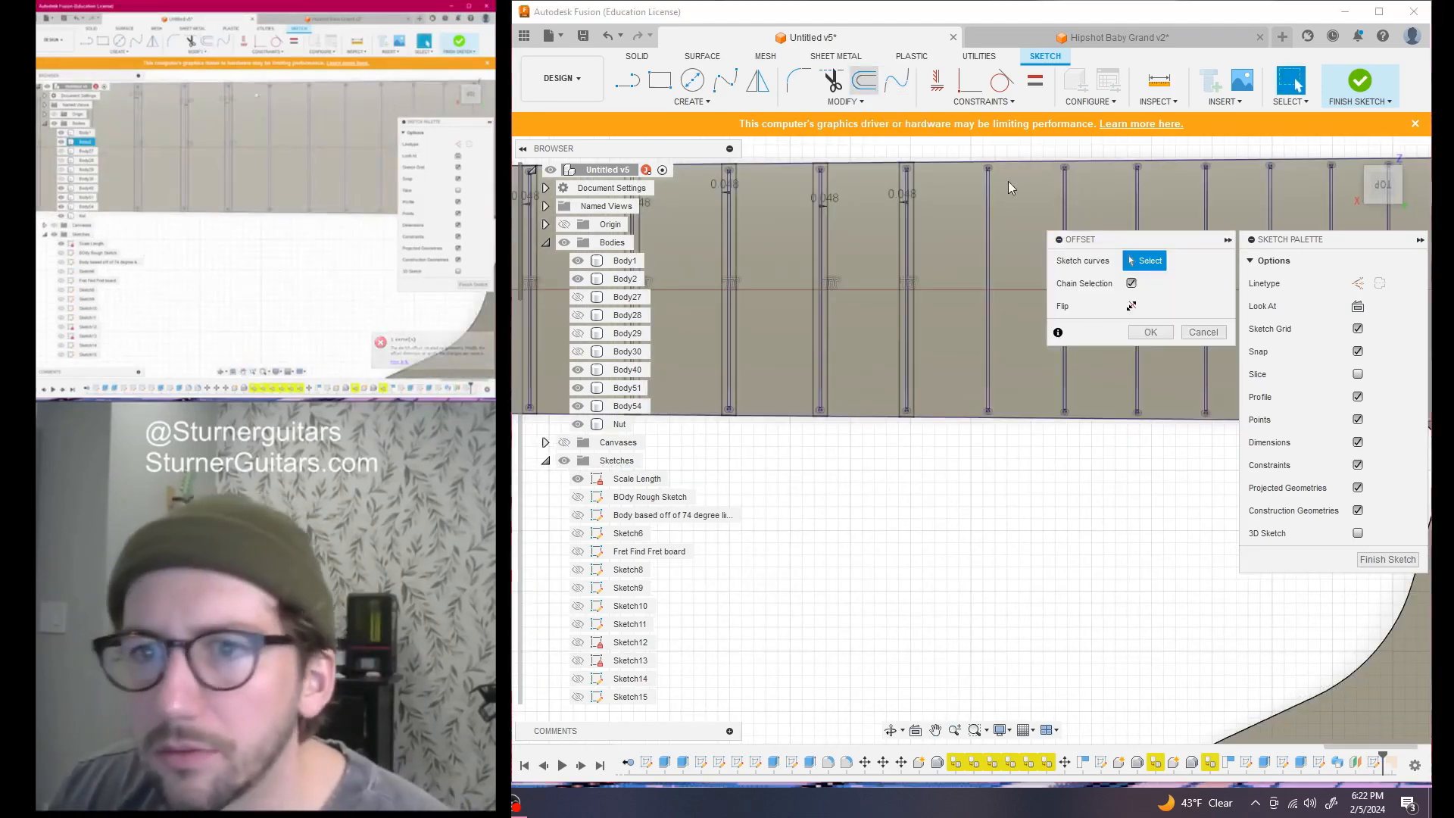
{"action": "left_click", "coordinate": [990, 193]}
{"action": "key", "text": "Return"}
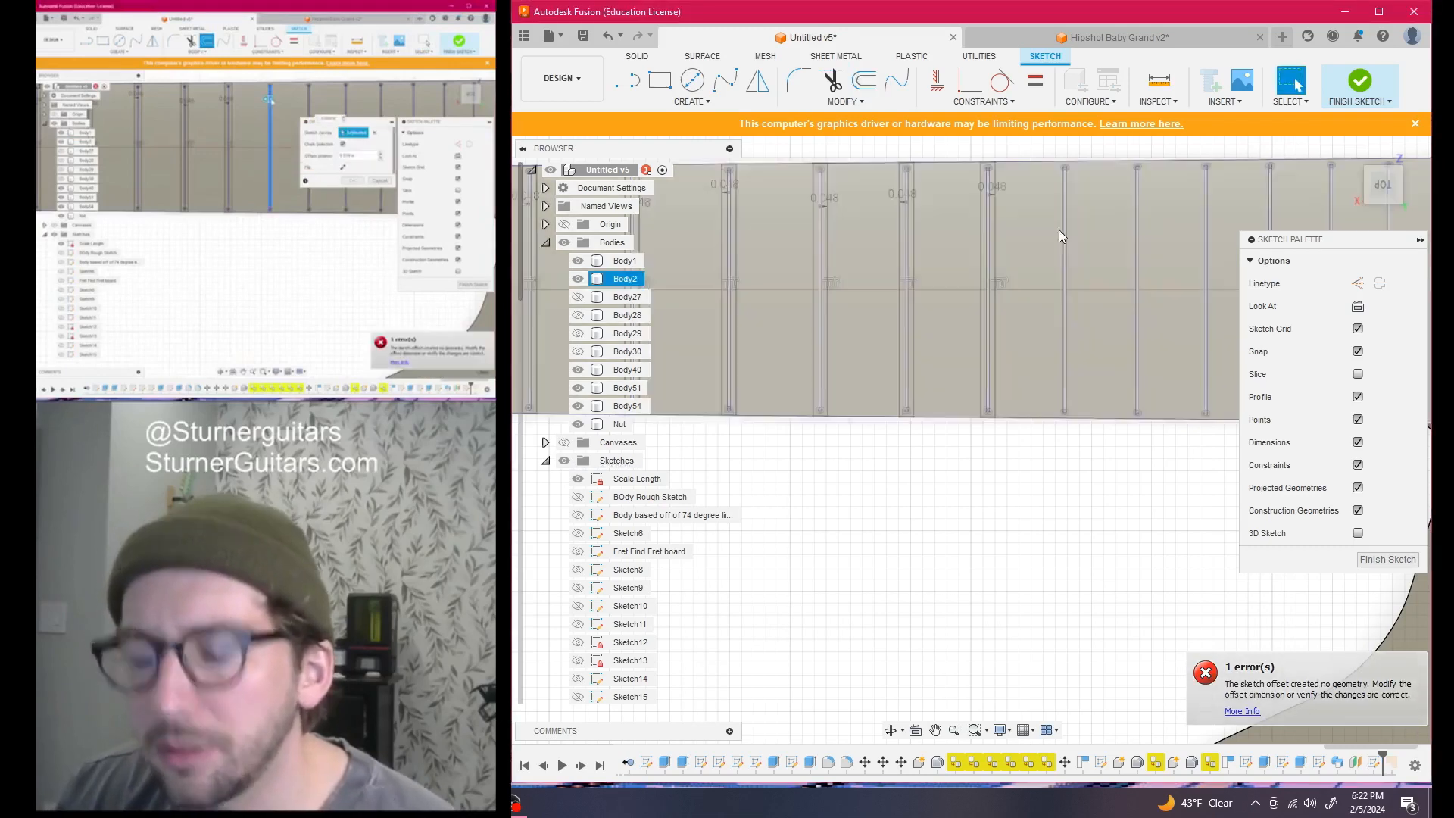
{"action": "scroll", "coordinate": [1059, 230], "scroll_direction": "up", "scroll_amount": 3}
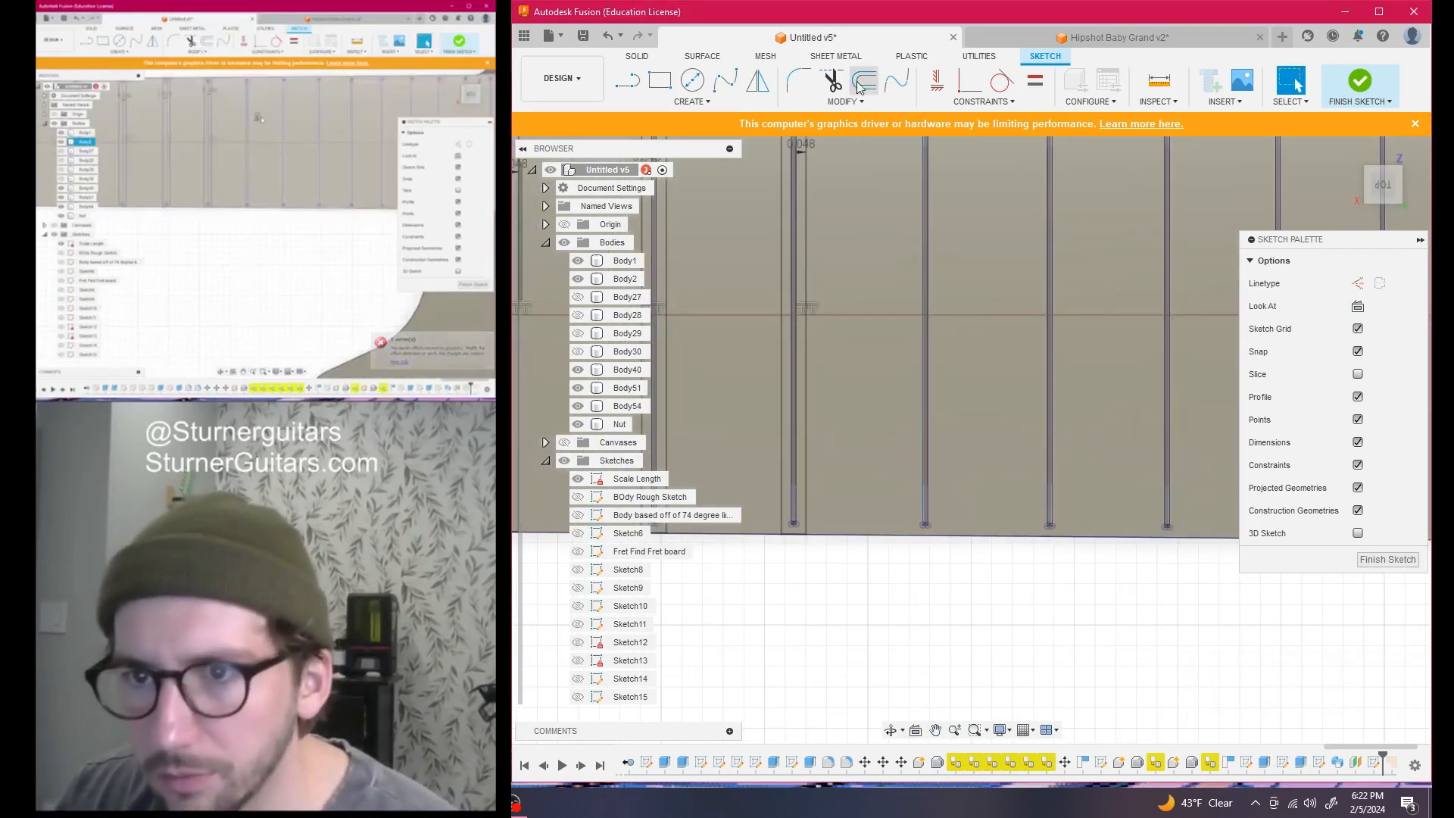
Offset three further fret lines by 0.048 in toward the body end
{"action": "left_click", "coordinate": [853, 79]}
{"action": "left_click", "coordinate": [927, 190]}
{"action": "key", "text": "Return"}
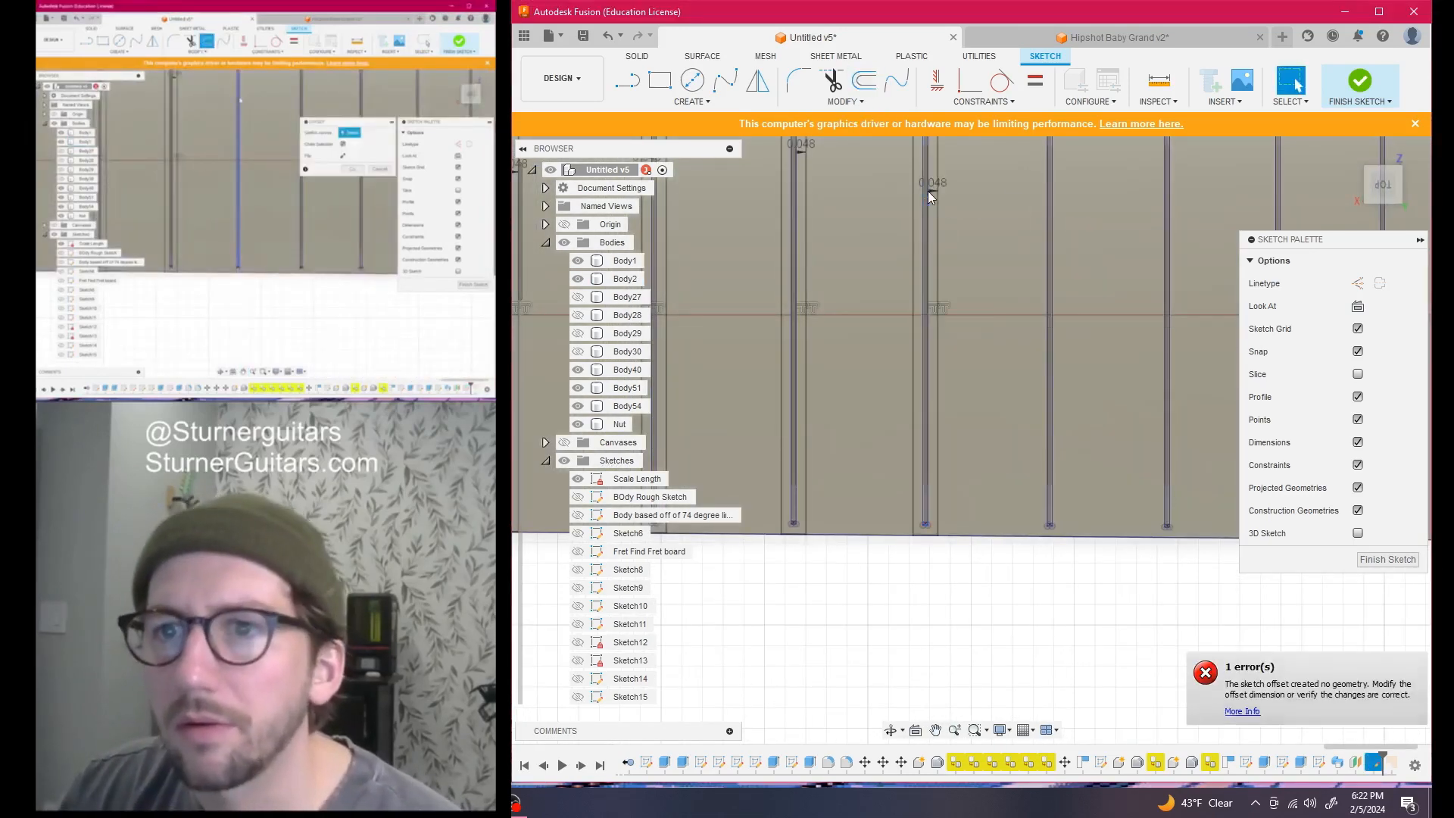
{"action": "left_click", "coordinate": [864, 80]}
{"action": "left_click", "coordinate": [1058, 212]}
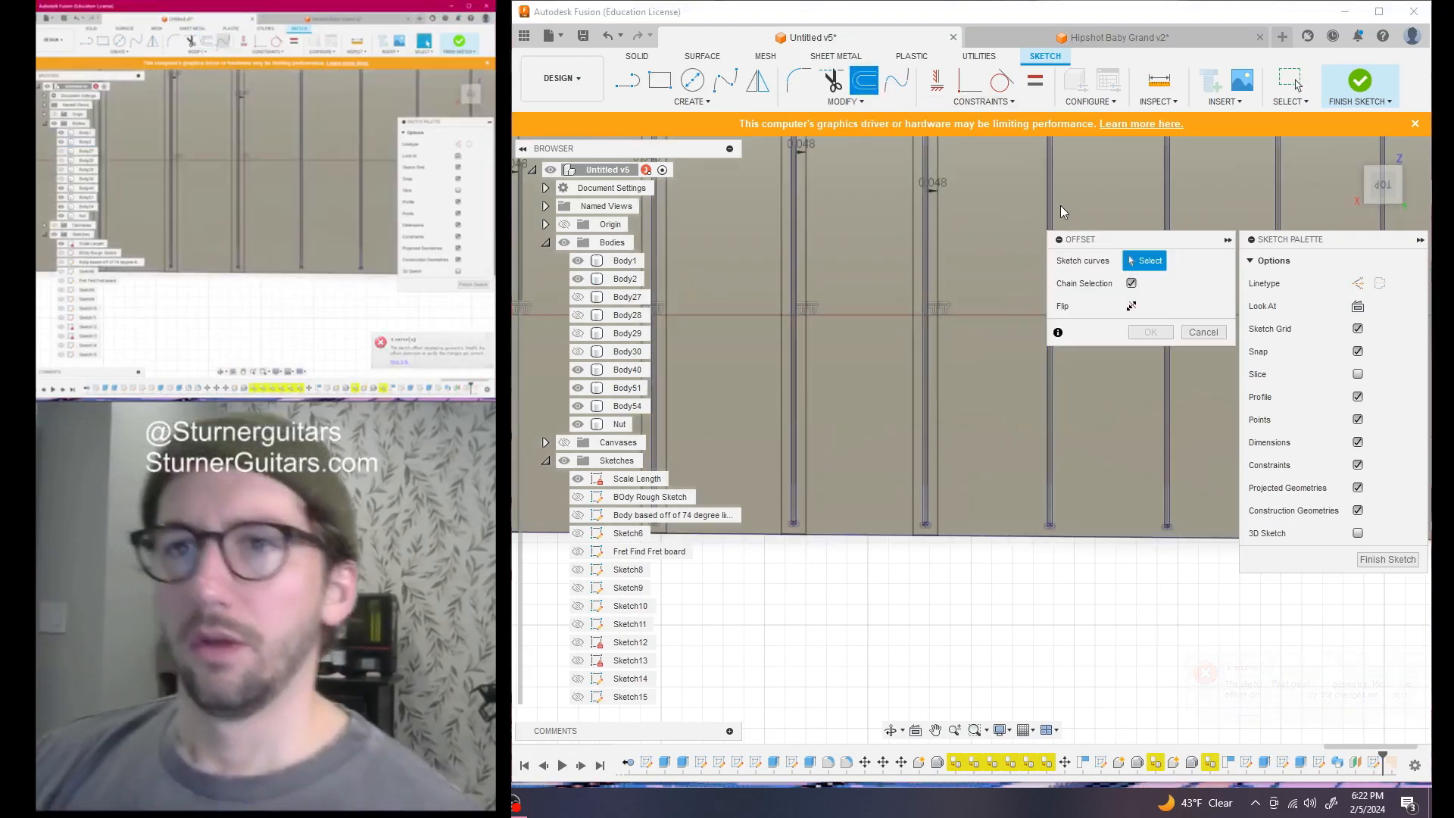
{"action": "left_click", "coordinate": [1052, 204]}
{"action": "key", "text": "Return"}
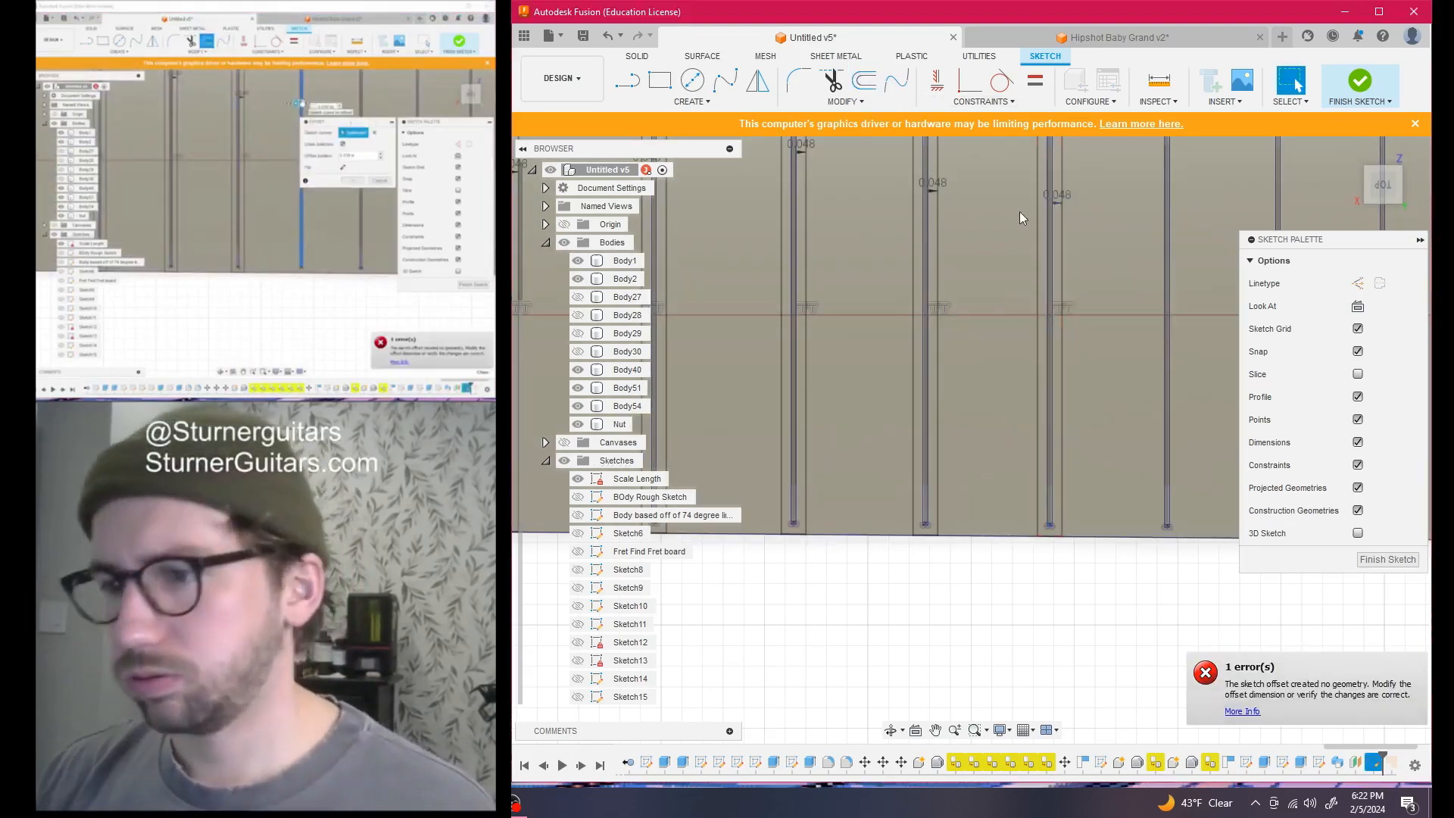
{"action": "scroll", "coordinate": [1089, 292], "scroll_direction": "down", "scroll_amount": 2}
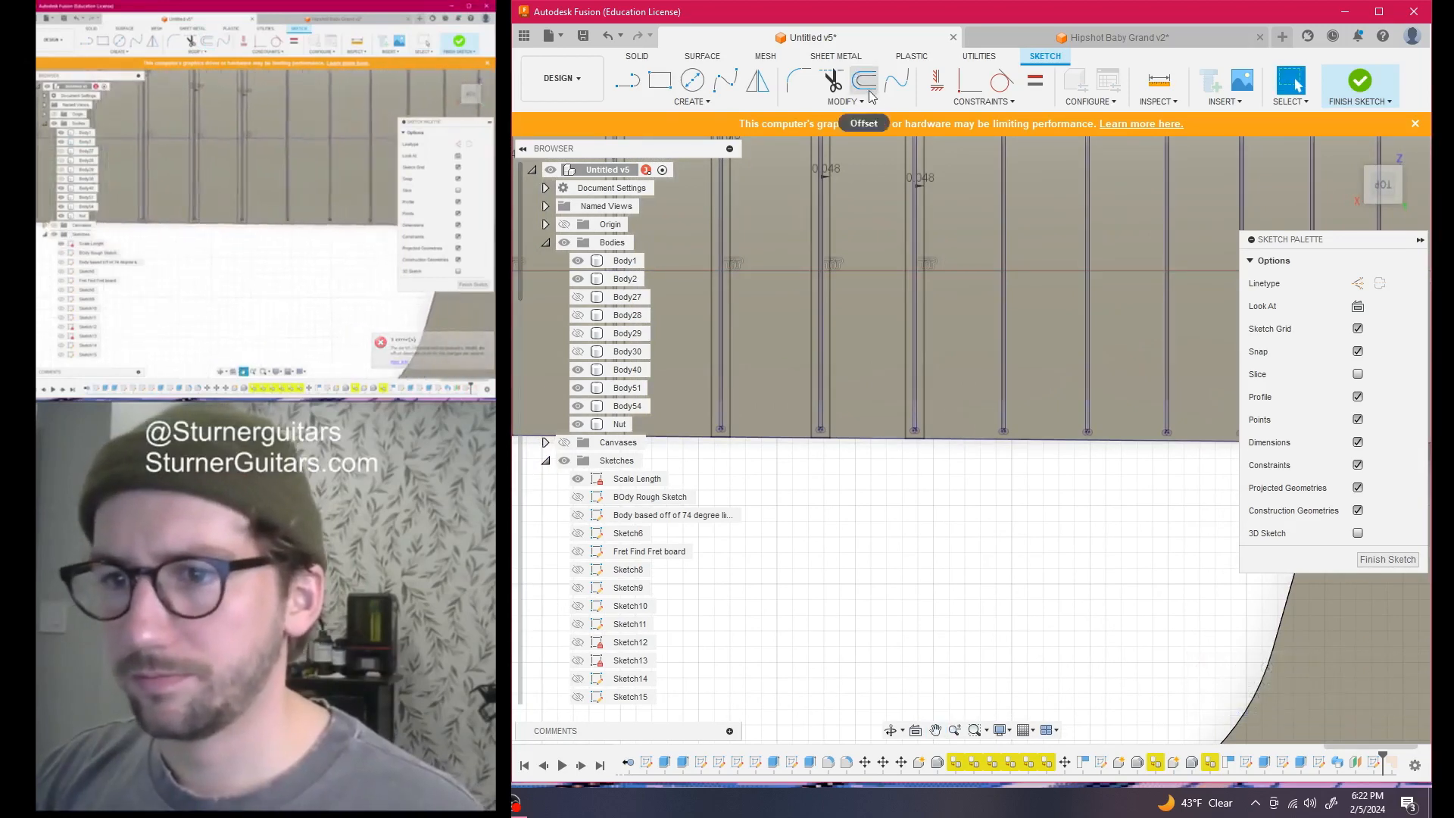
{"action": "left_click", "coordinate": [864, 79]}
{"action": "left_click", "coordinate": [1006, 195]}
{"action": "key", "text": "Return"}
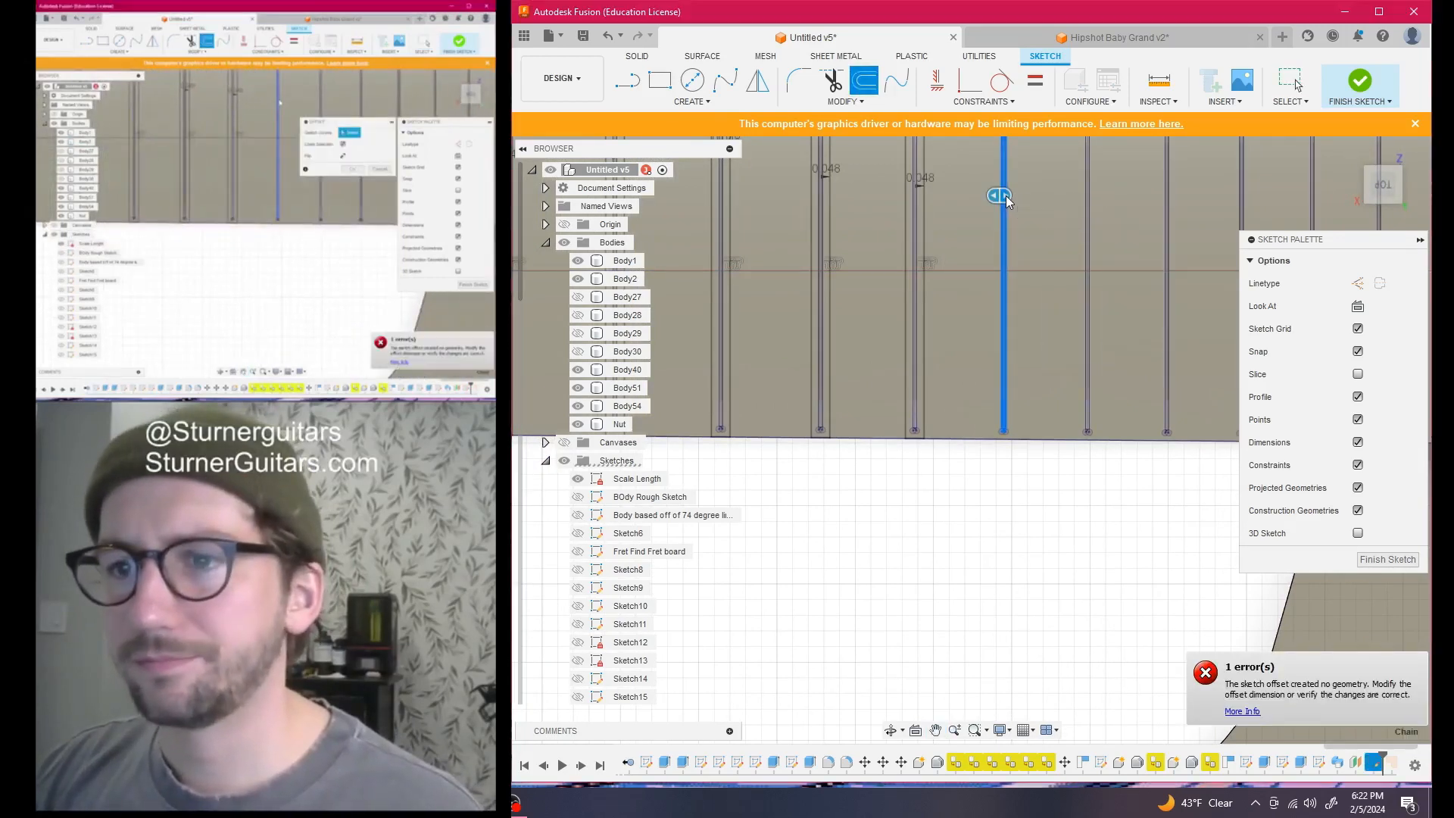
{"action": "scroll", "coordinate": [1085, 230], "scroll_direction": "down", "scroll_amount": 2}
{"action": "middle_click_drag", "start_coordinate": [1086, 231], "coordinate": [813, 247]}
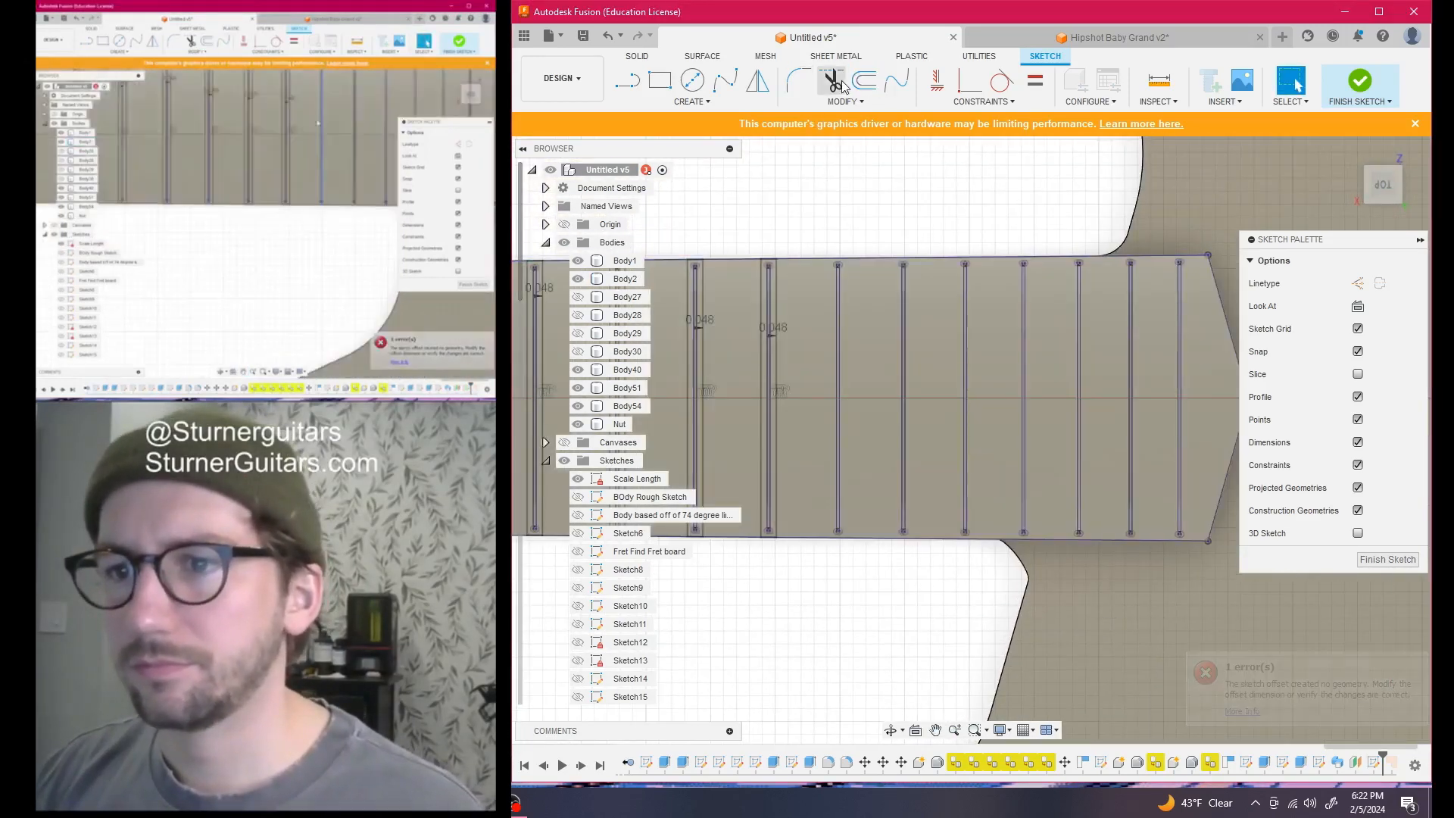
Offset three fret lines near the body end by 0.048 in
{"action": "left_click", "coordinate": [864, 79]}
{"action": "left_click", "coordinate": [840, 312]}
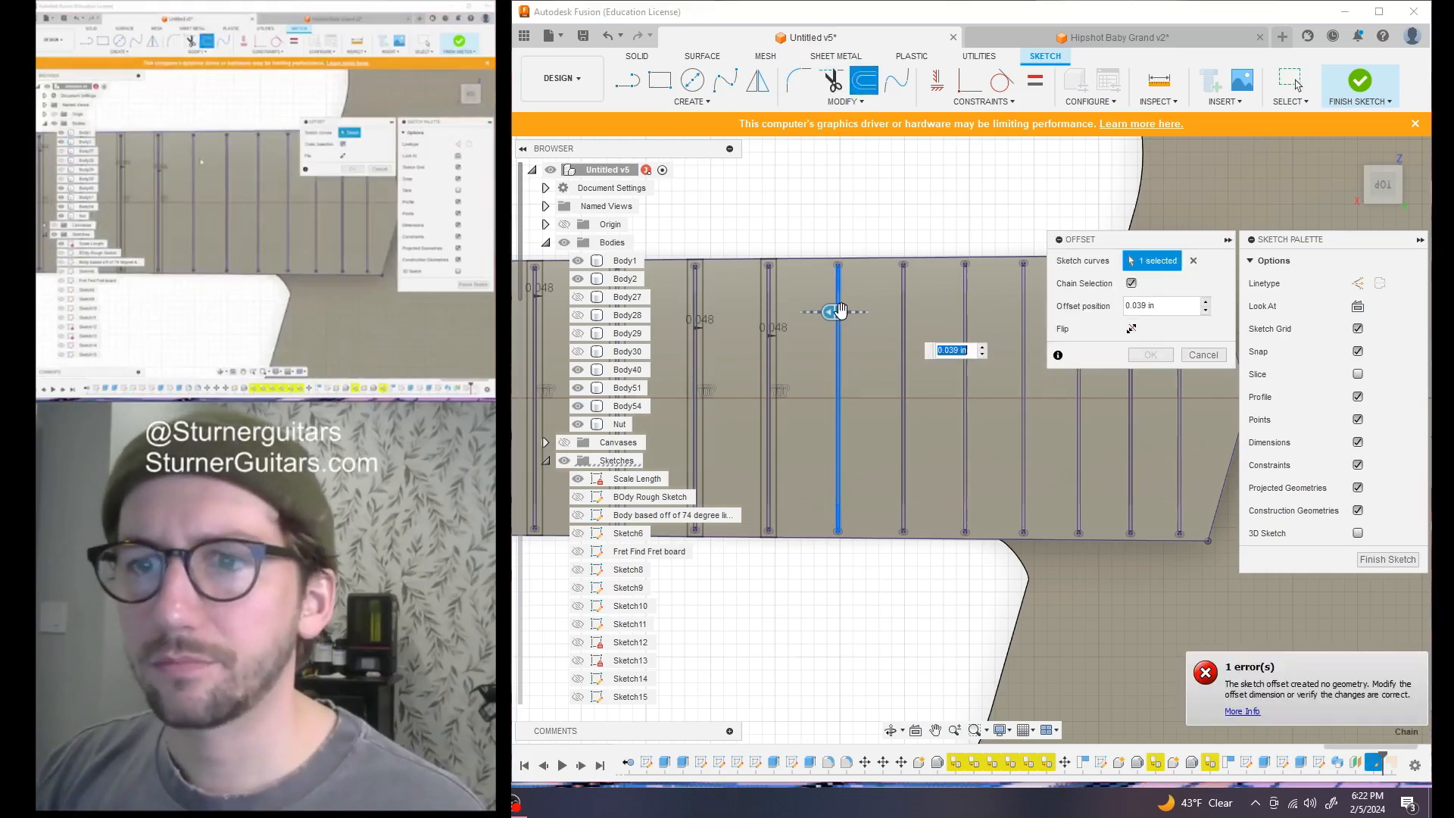
{"action": "key", "text": "Return"}
{"action": "left_click", "coordinate": [865, 82]}
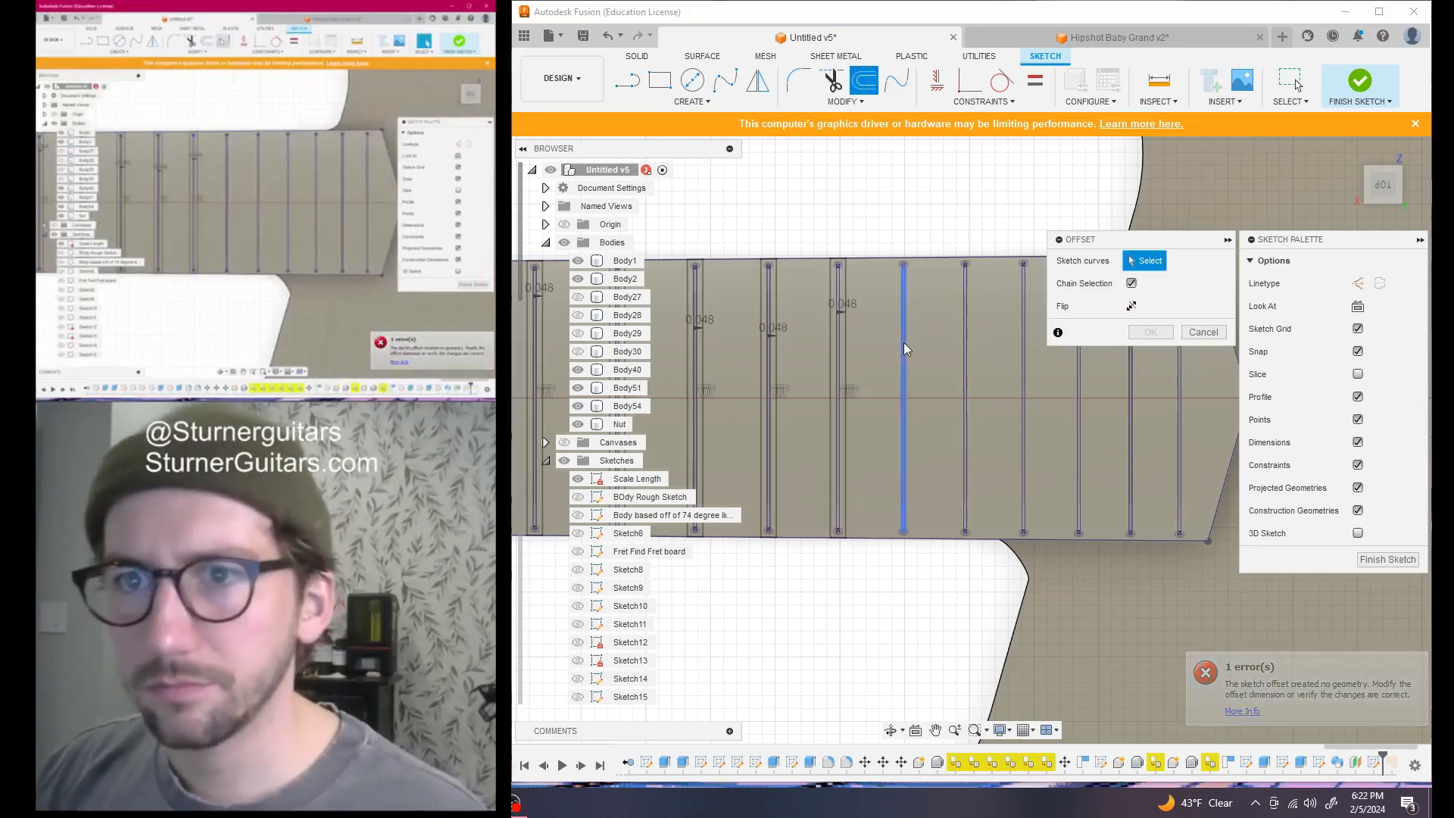
{"action": "left_click", "coordinate": [904, 344]}
{"action": "key", "text": "Return"}
{"action": "left_click", "coordinate": [864, 81]}
{"action": "left_click", "coordinate": [963, 343]}
{"action": "key", "text": "Return"}
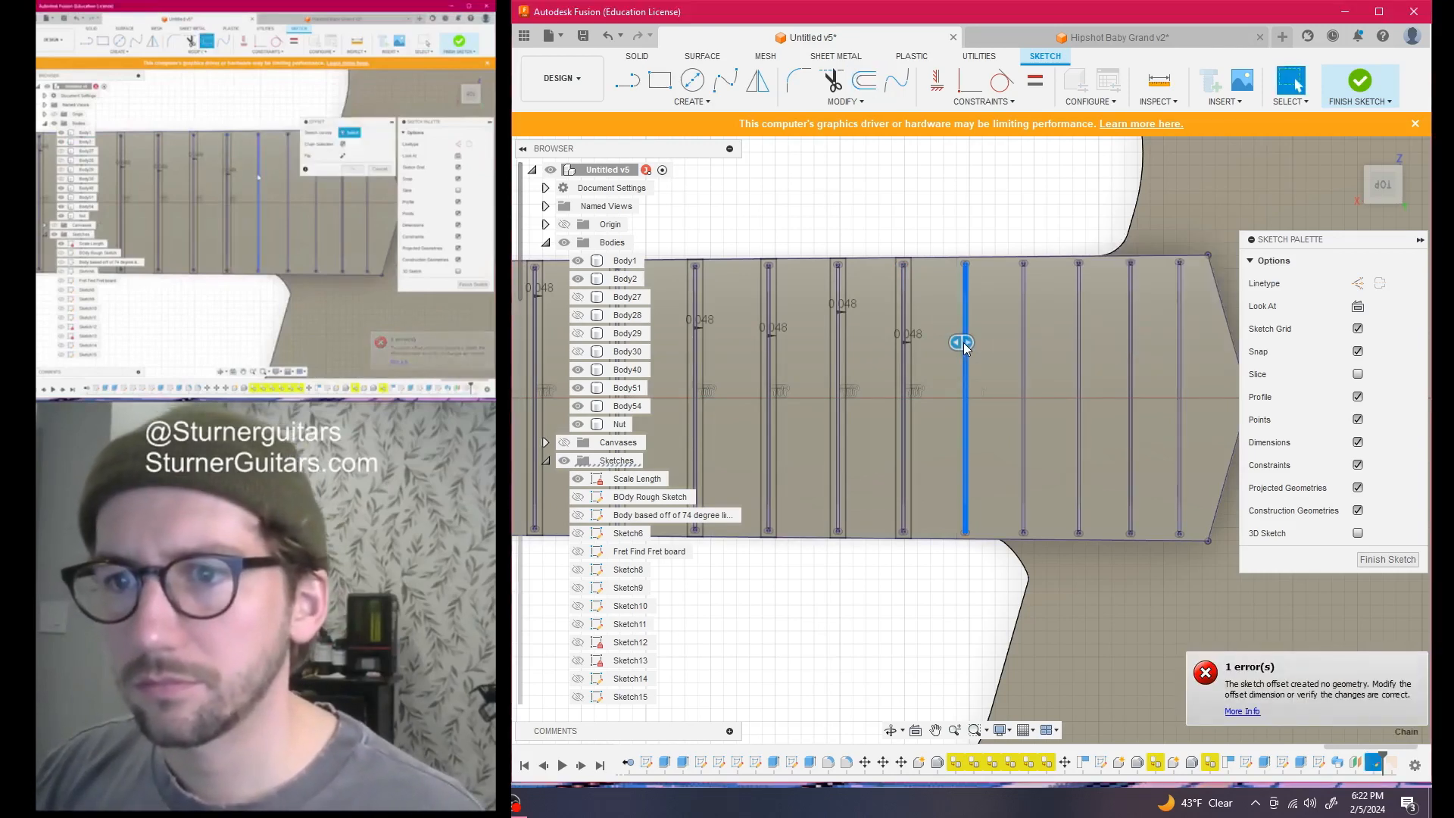
Give the next fret line its 0.048 in offset, cancelling an unwanted offset
{"action": "left_click", "coordinate": [867, 79]}
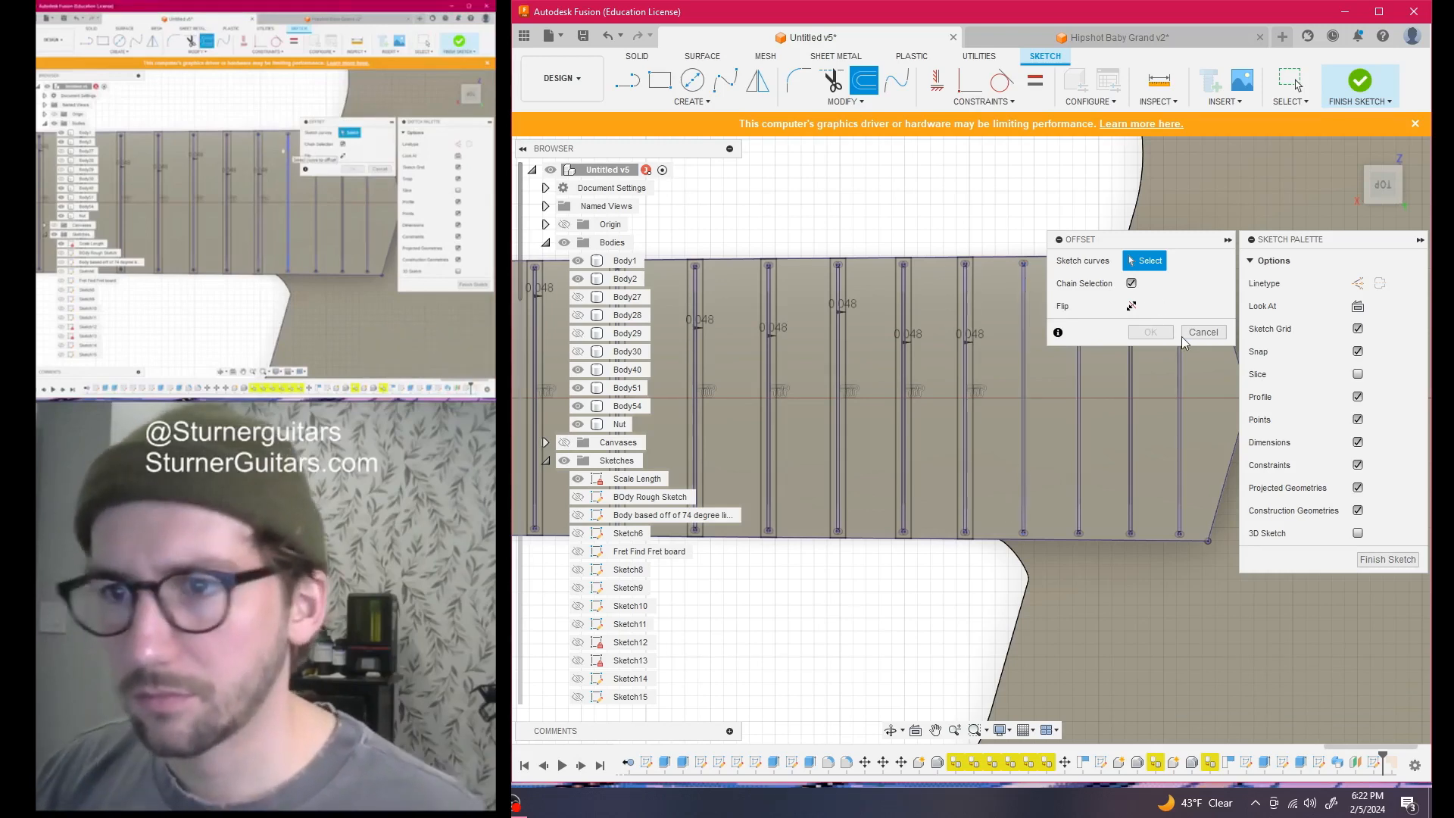
{"action": "left_click", "coordinate": [1026, 366]}
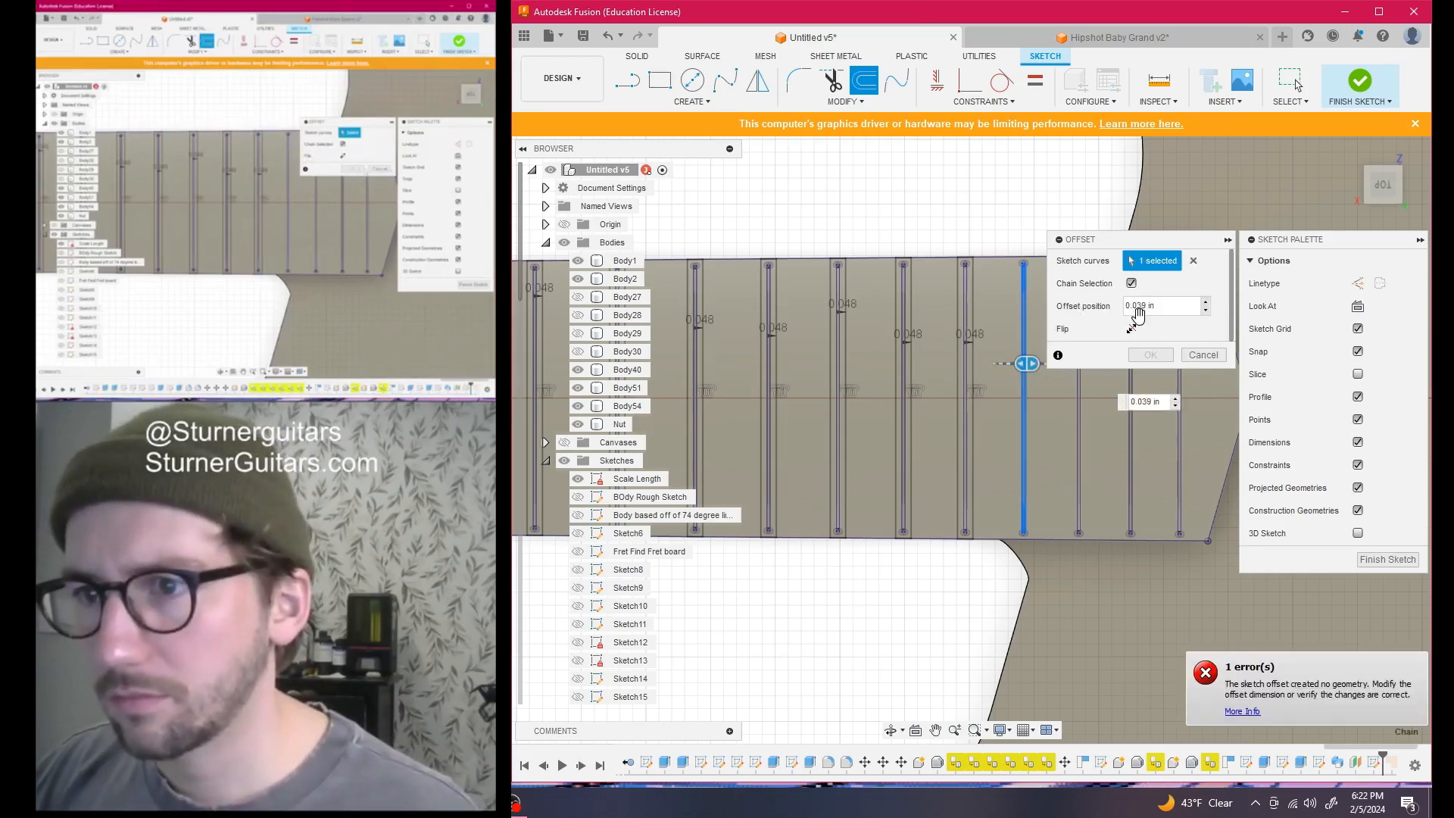
{"action": "left_click", "coordinate": [1150, 355]}
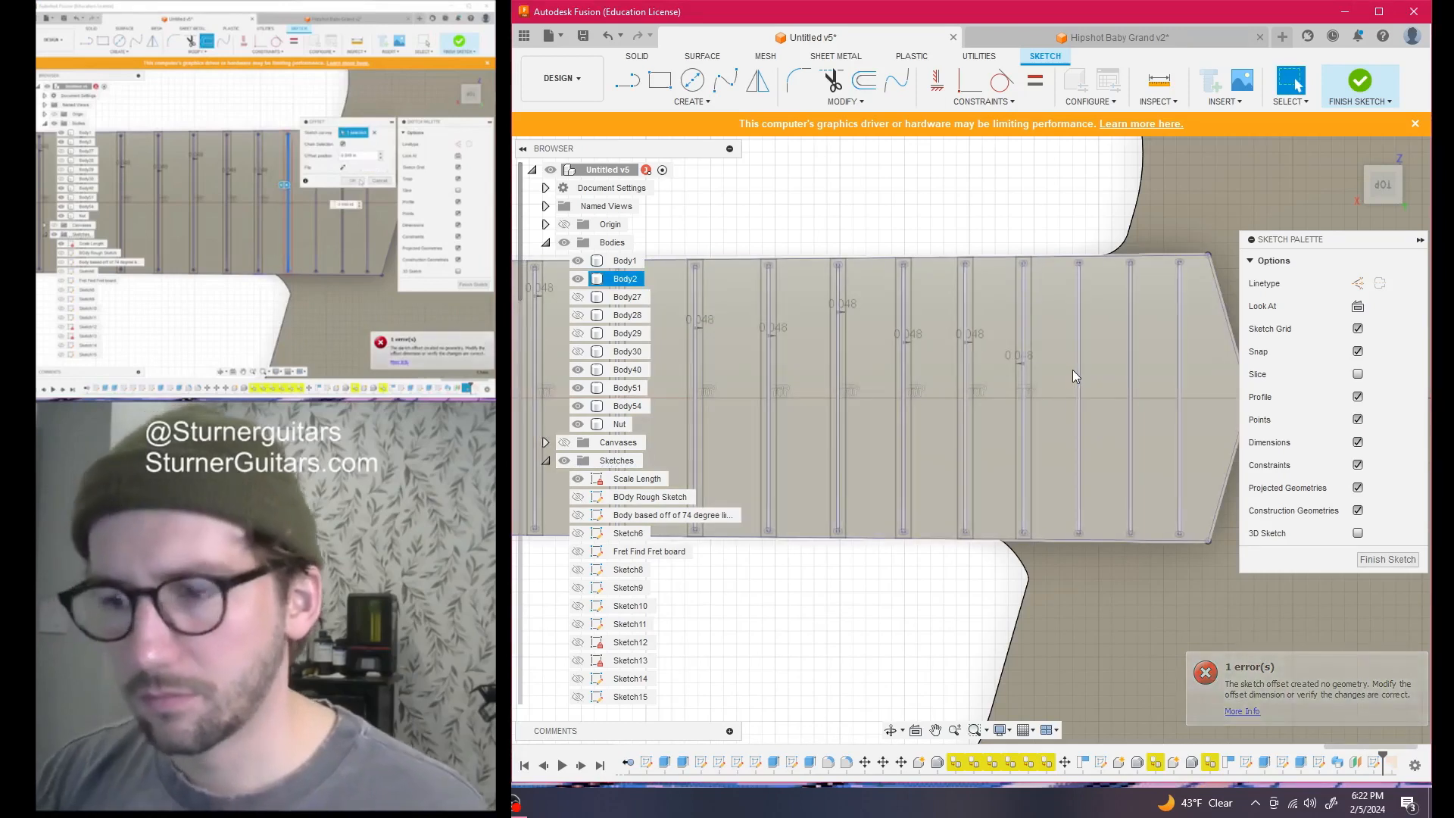
{"action": "left_click", "coordinate": [1078, 372]}
{"action": "left_click", "coordinate": [864, 79]}
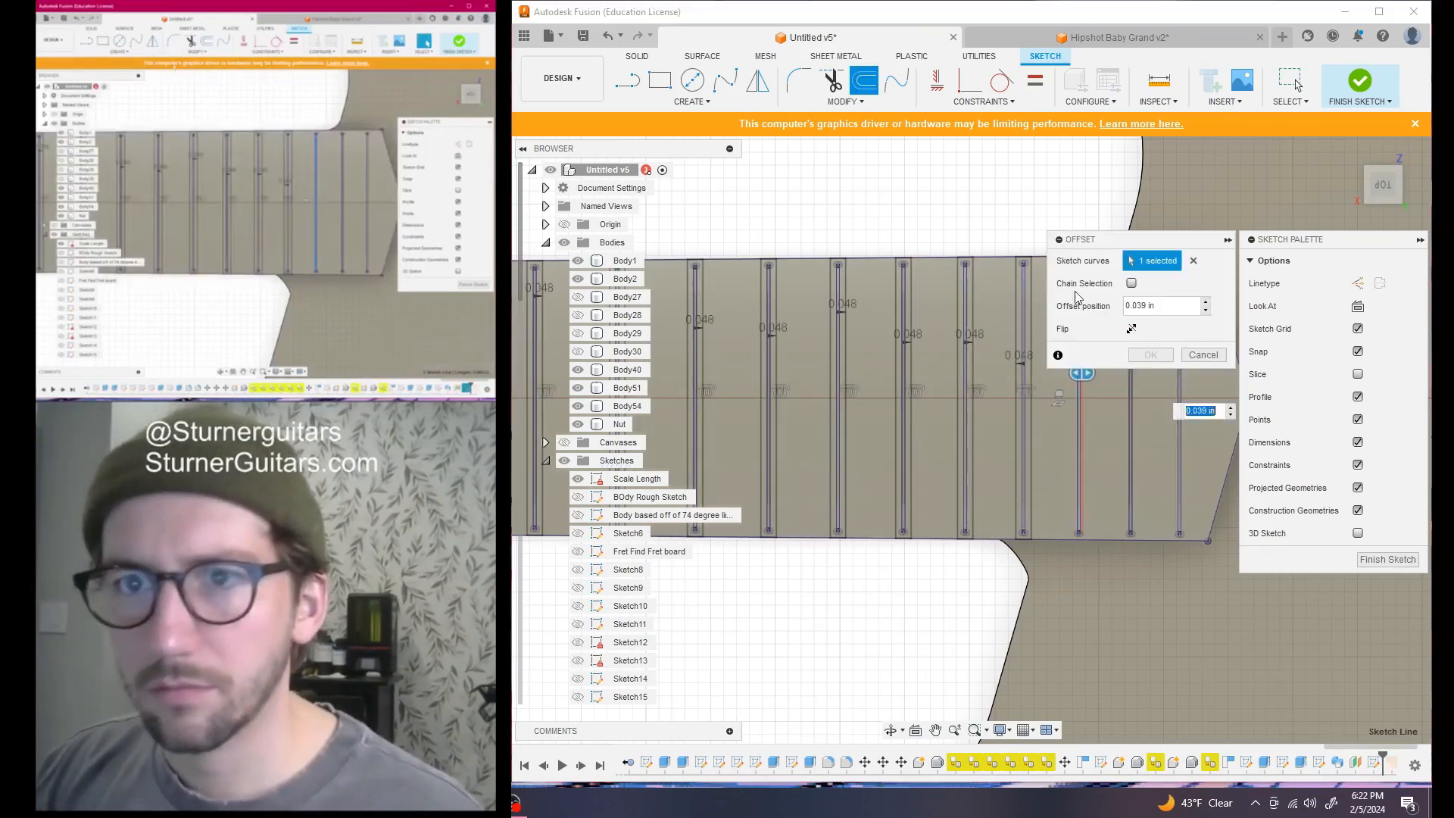
{"action": "left_click", "coordinate": [1204, 356]}
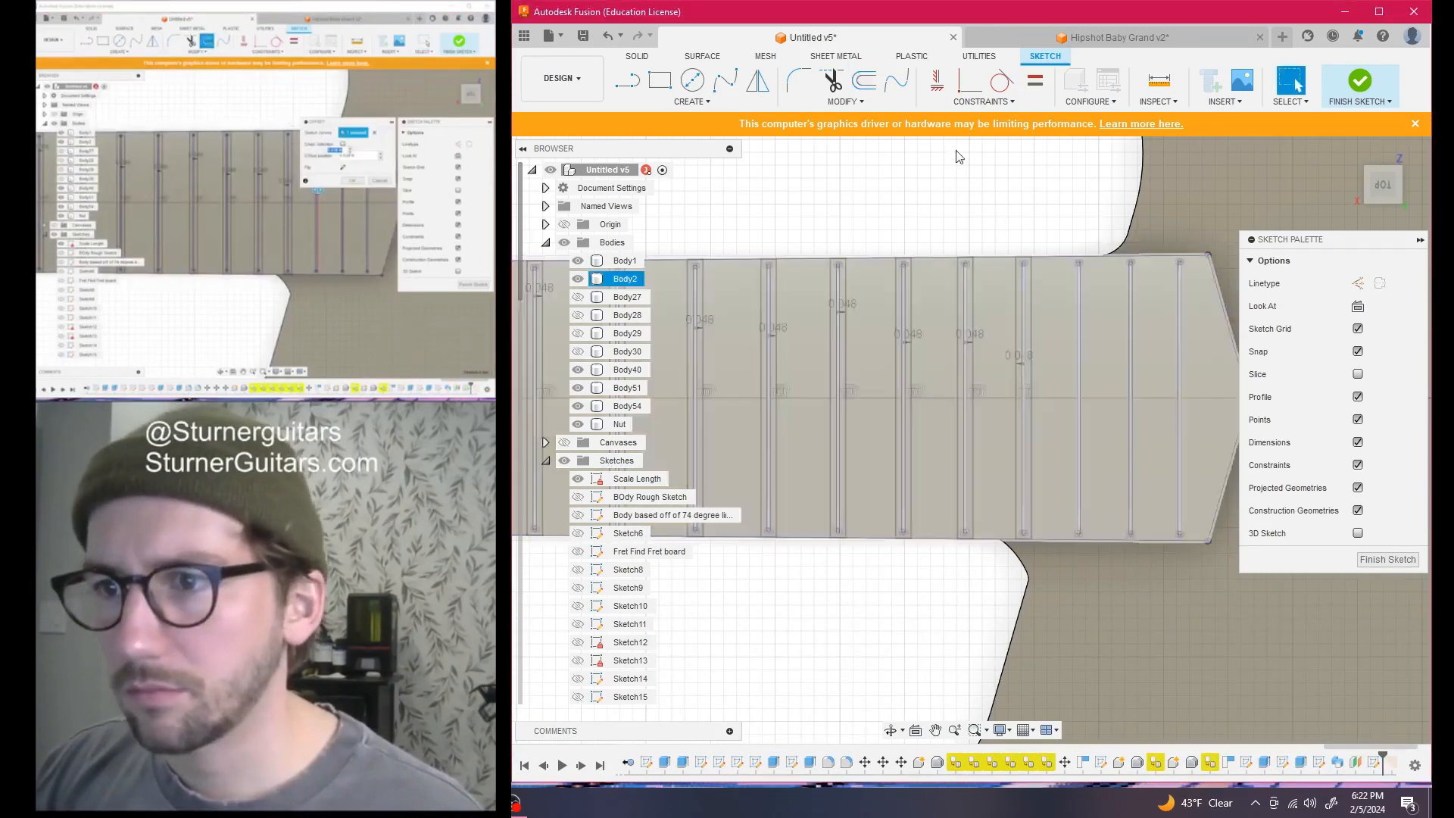
{"action": "left_click", "coordinate": [864, 80]}
{"action": "left_click", "coordinate": [1081, 389]}
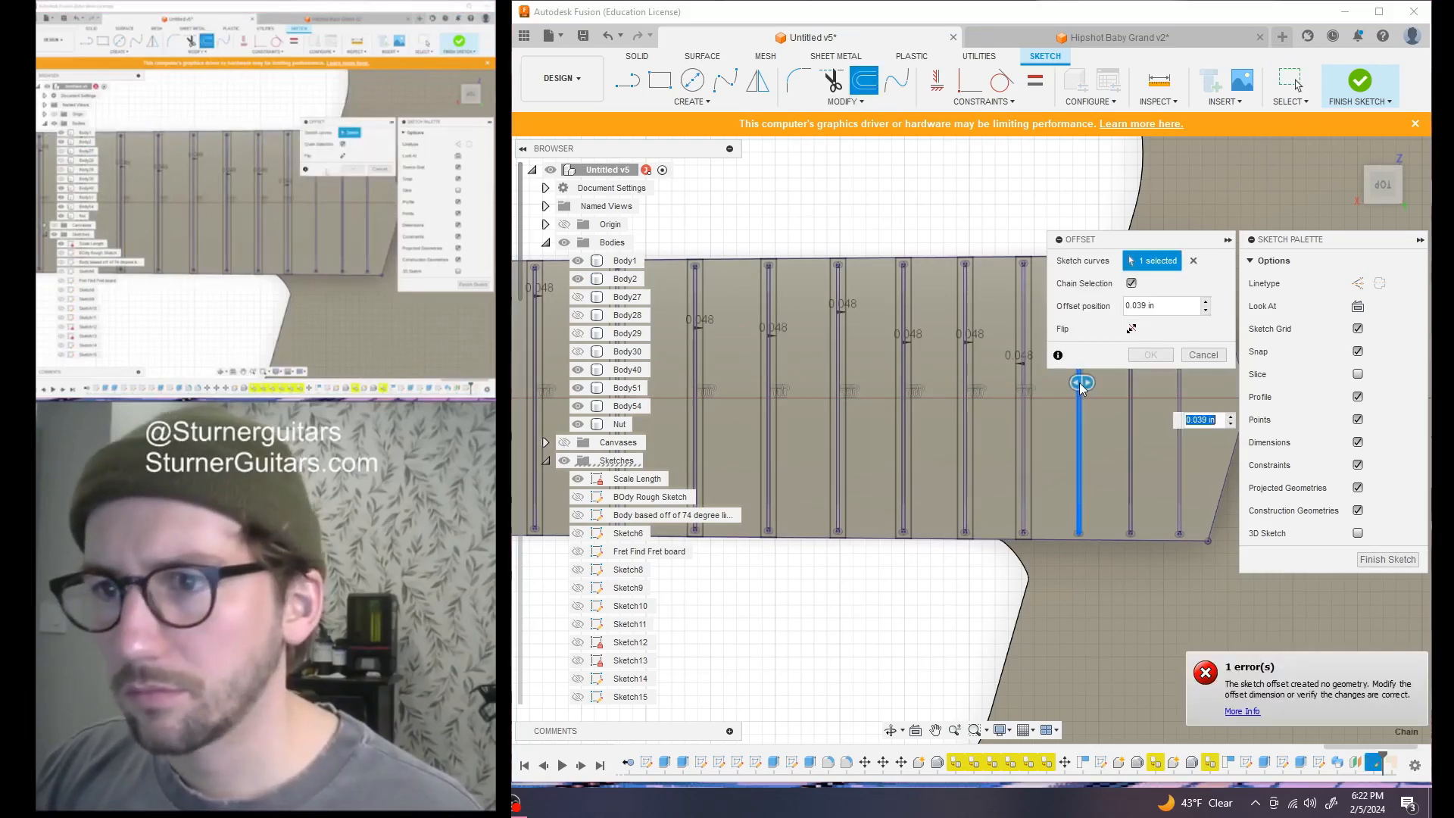
{"action": "key", "text": "Return"}
Offset the last two fret lines by 0.048 in and finish the sketch
{"action": "scroll", "coordinate": [1079, 385], "scroll_direction": "down", "scroll_amount": 1}
{"action": "middle_click_drag", "start_coordinate": [1076, 387], "coordinate": [882, 383]}
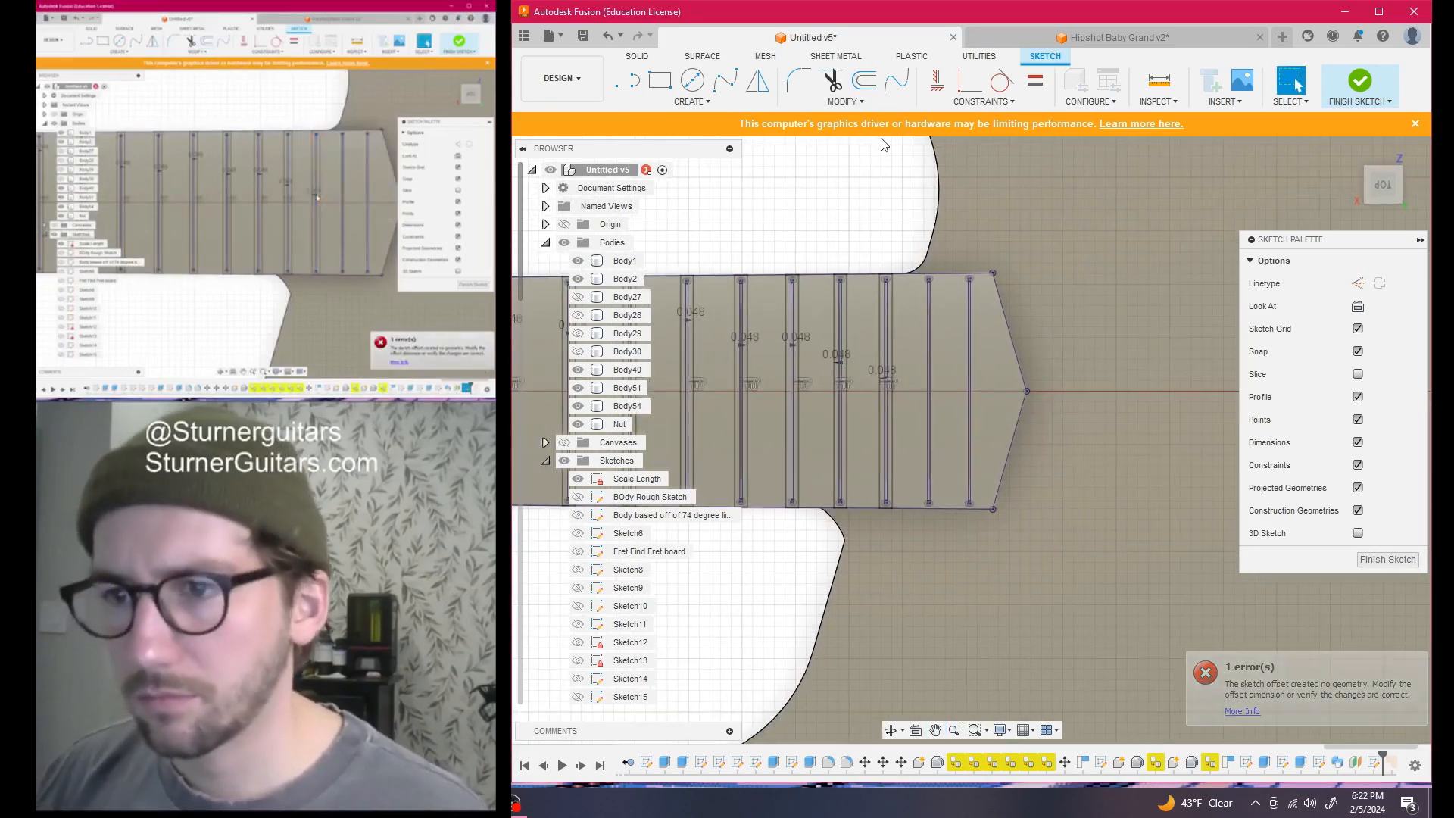
{"action": "left_click", "coordinate": [863, 80]}
{"action": "left_click", "coordinate": [927, 318]}
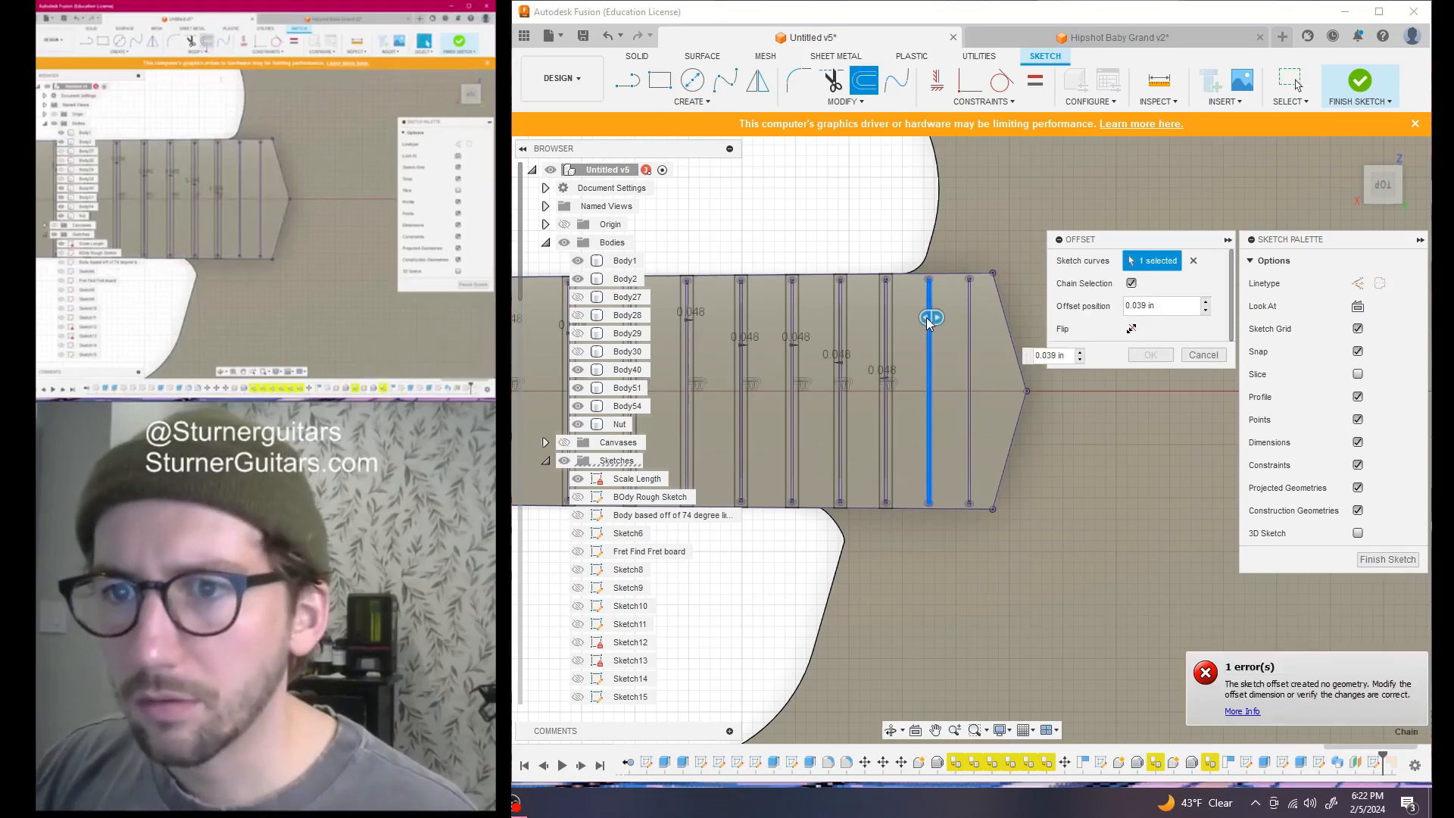
{"action": "key", "text": "Return"}
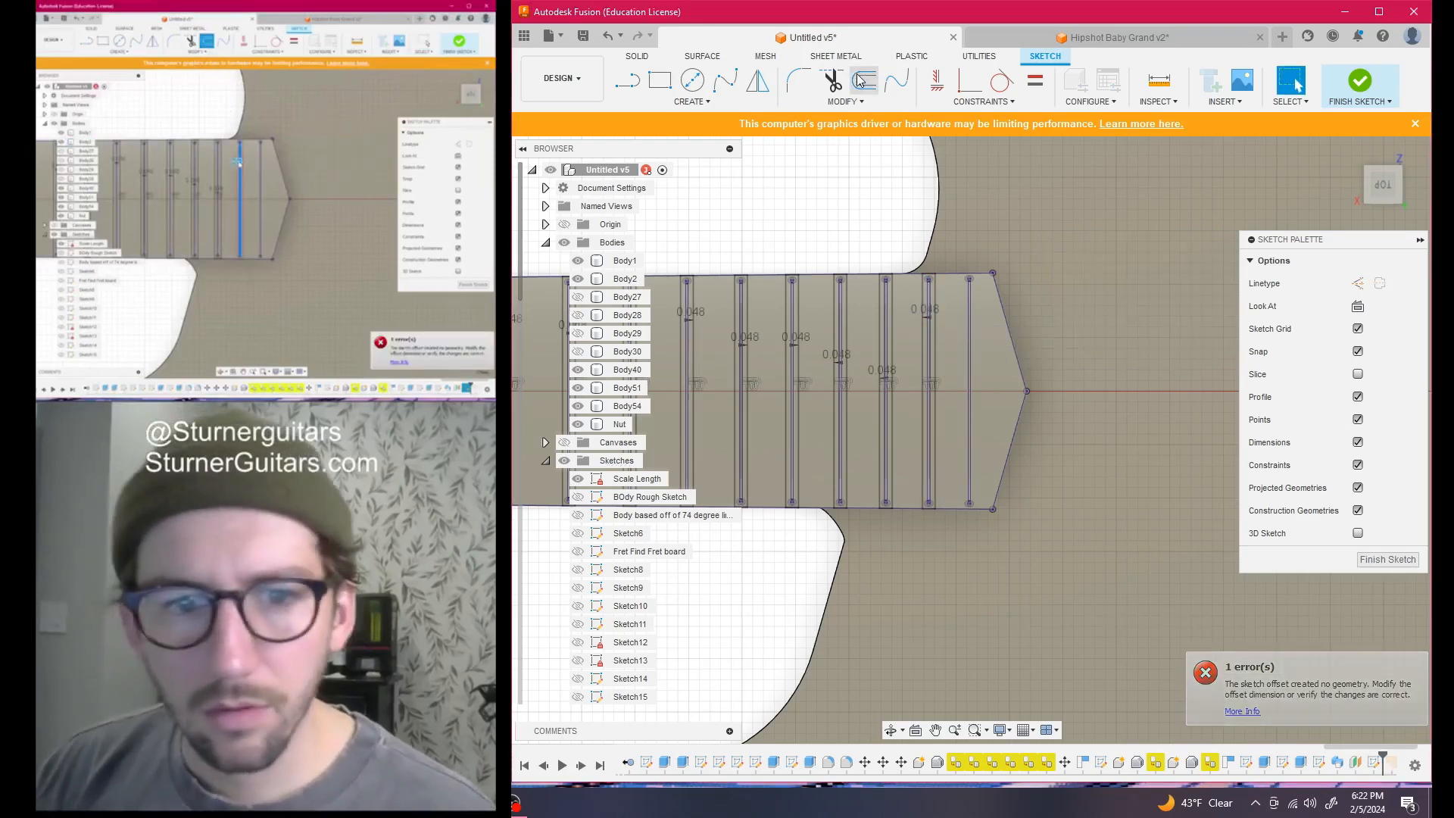
{"action": "left_click", "coordinate": [862, 80]}
{"action": "left_click", "coordinate": [973, 326]}
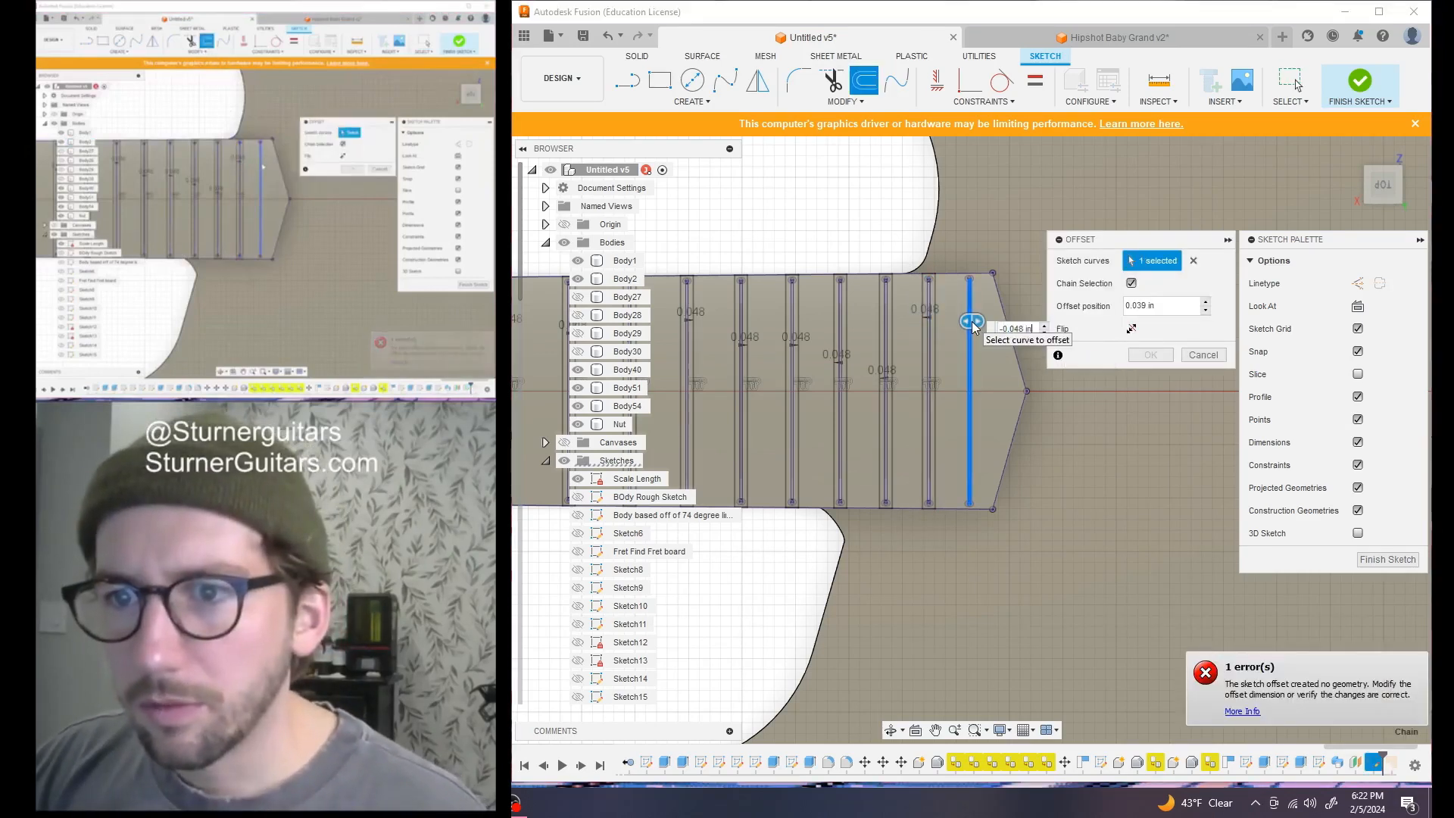
{"action": "key", "text": "Return"}
{"action": "scroll", "coordinate": [880, 433], "scroll_direction": "down", "scroll_amount": 5}
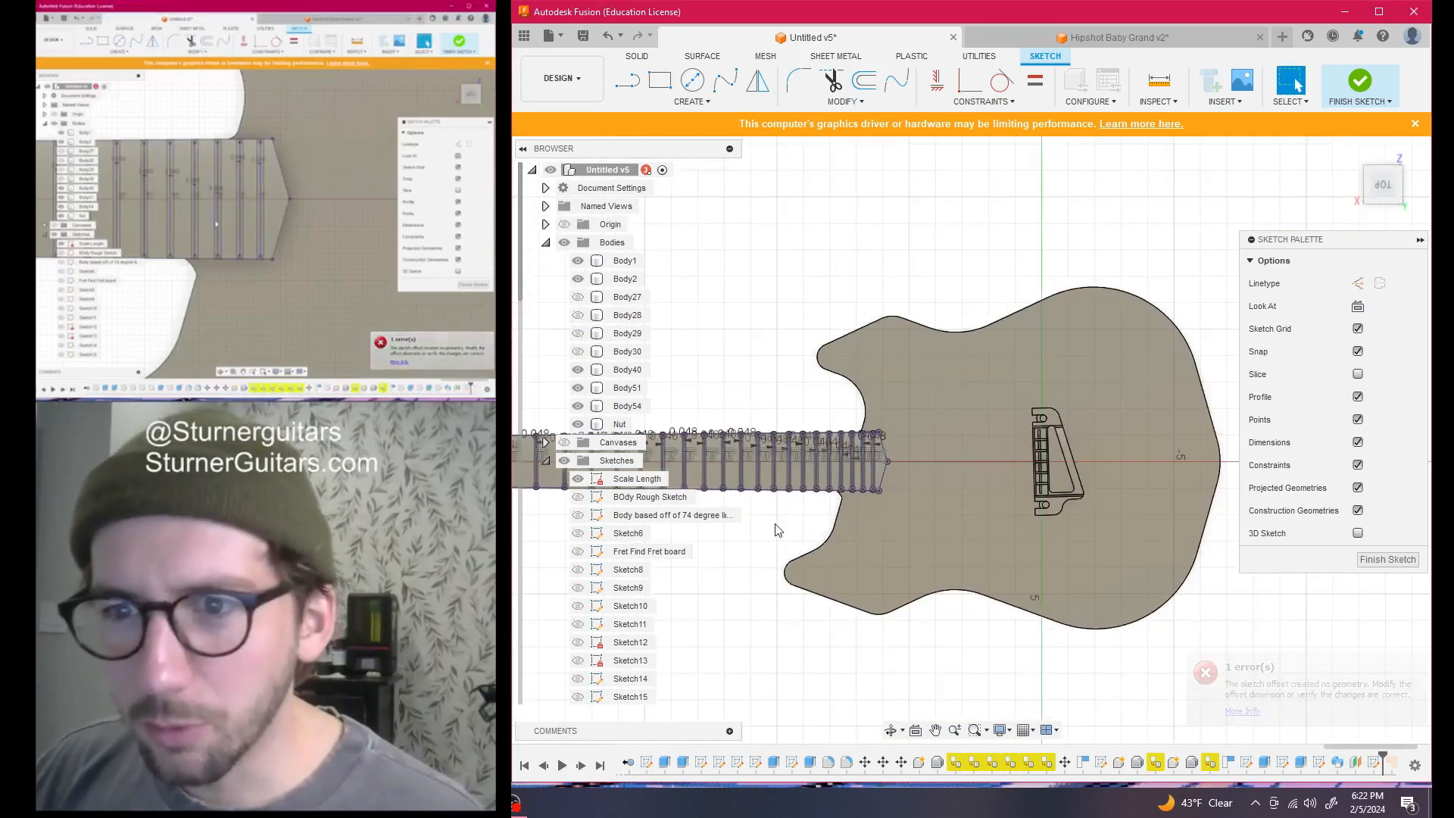
{"action": "scroll", "coordinate": [780, 530], "scroll_direction": "up", "scroll_amount": 8}
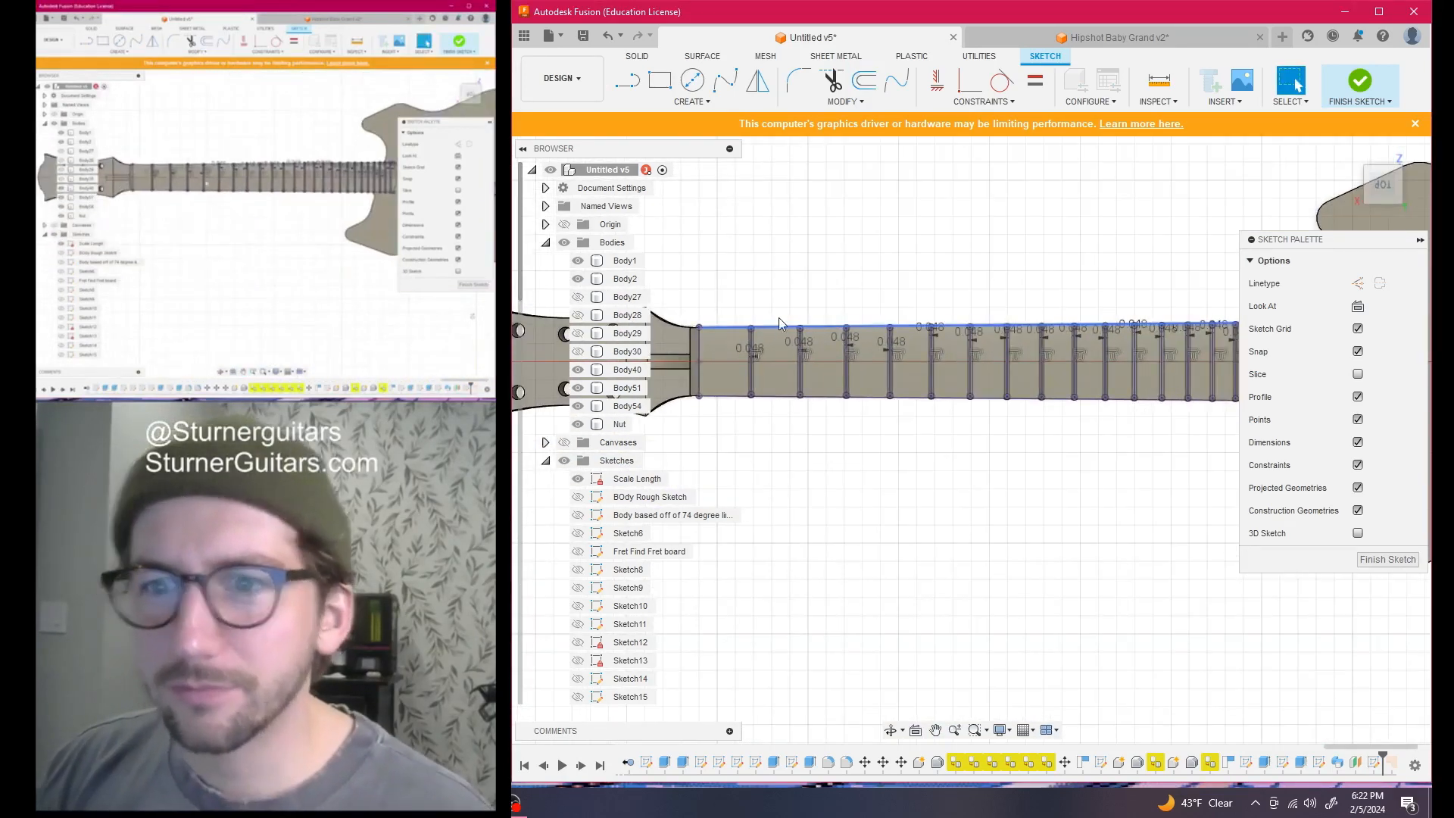
{"action": "middle_click_drag", "start_coordinate": [776, 327], "coordinate": [934, 224]}
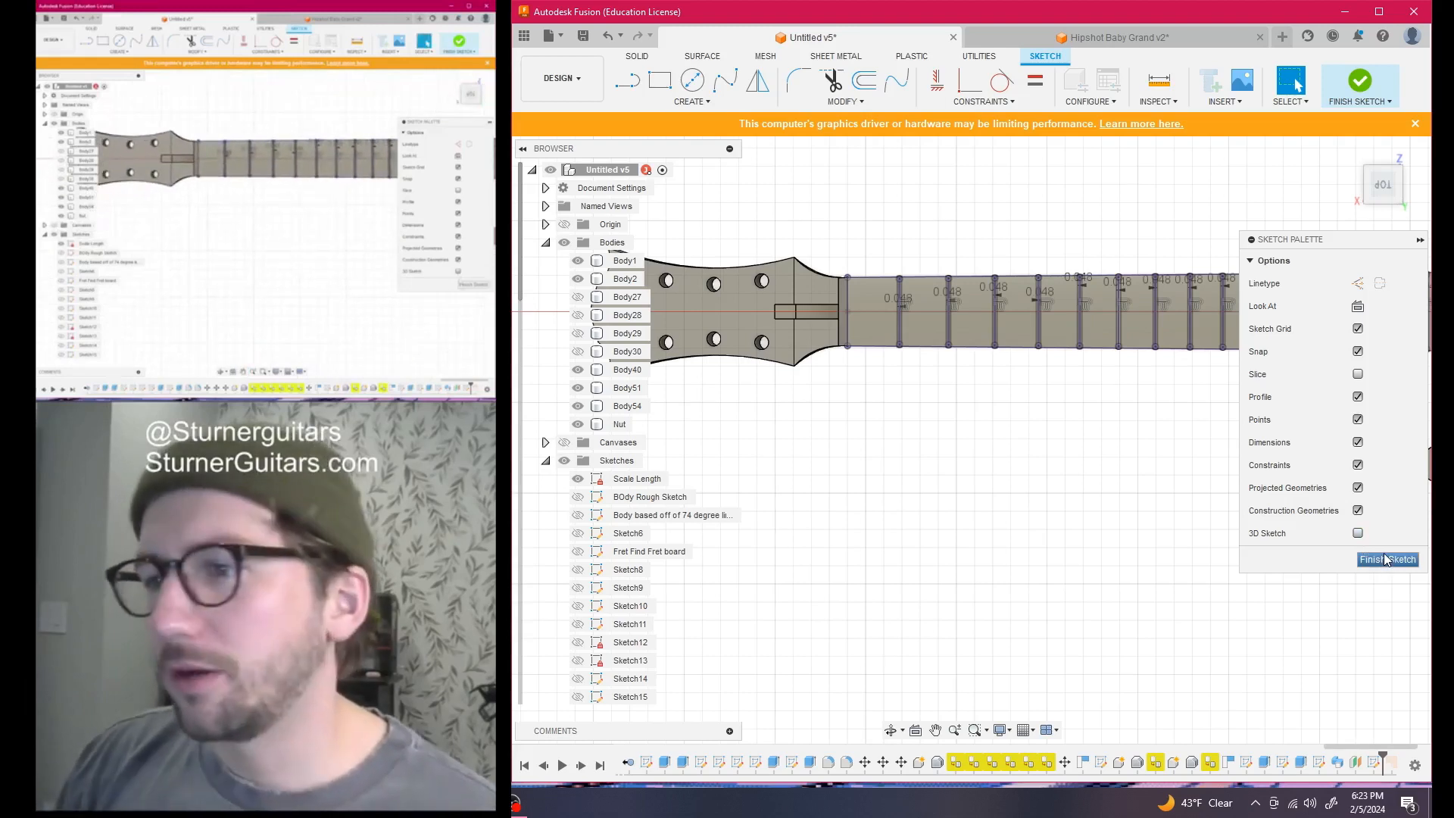
{"action": "left_click", "coordinate": [1387, 559]}
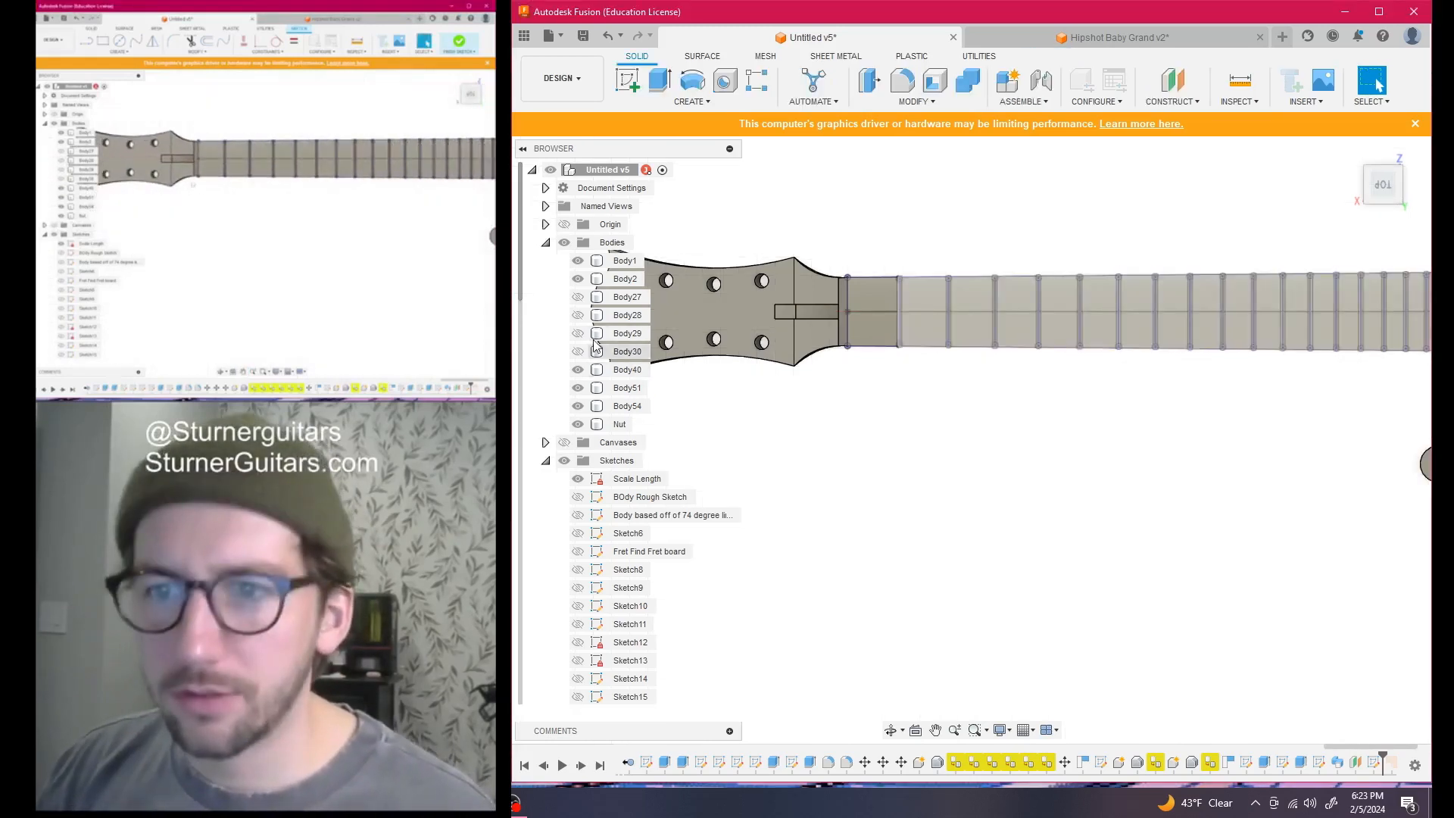
Start an extrude and select the first fret slot's outer and inner profiles
{"action": "scroll", "coordinate": [924, 348], "scroll_direction": "up", "scroll_amount": 8}
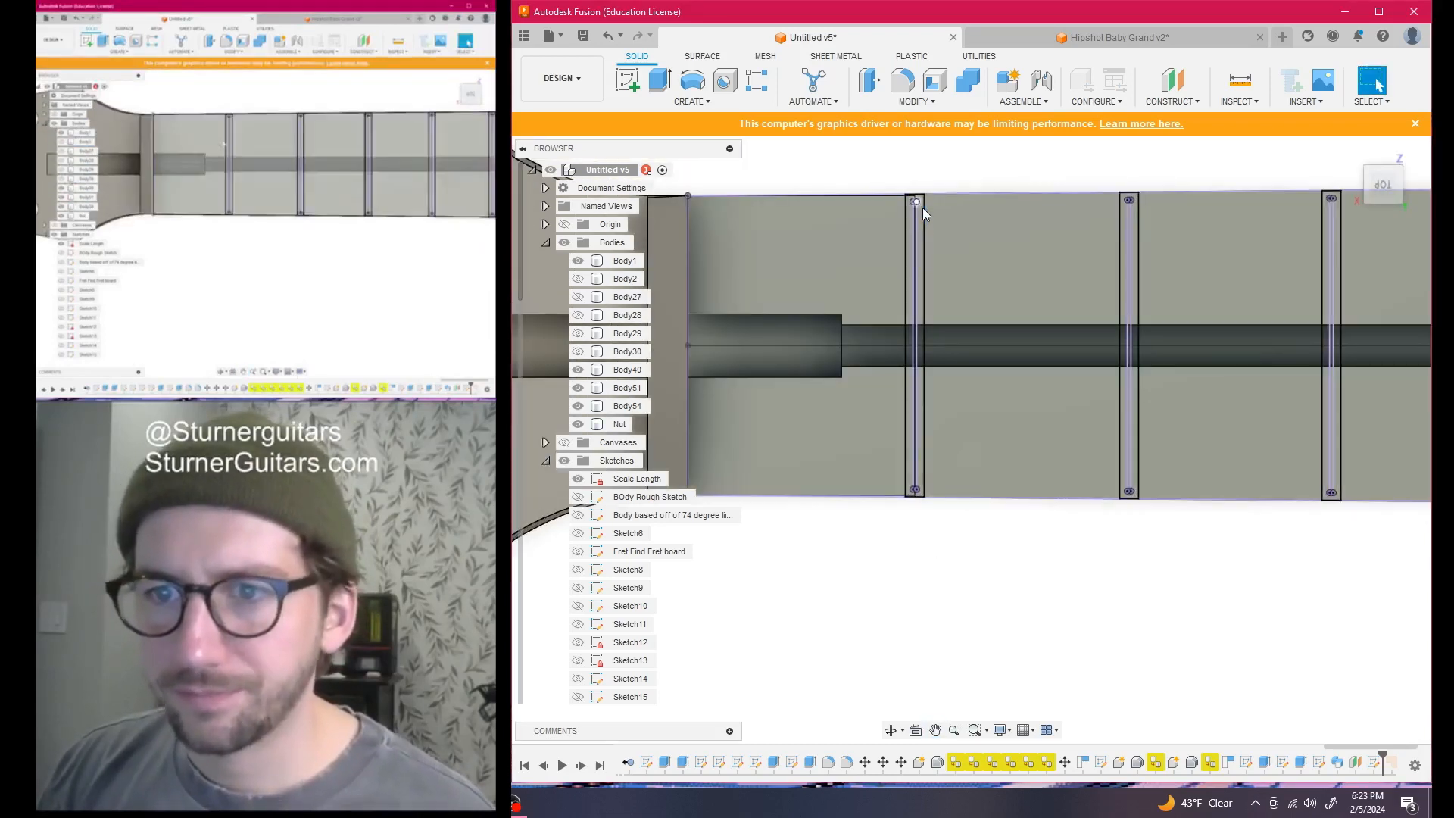
{"action": "key", "text": "q"}
{"action": "scroll", "coordinate": [923, 221], "scroll_direction": "up", "scroll_amount": 2}
{"action": "left_click", "coordinate": [907, 230]}
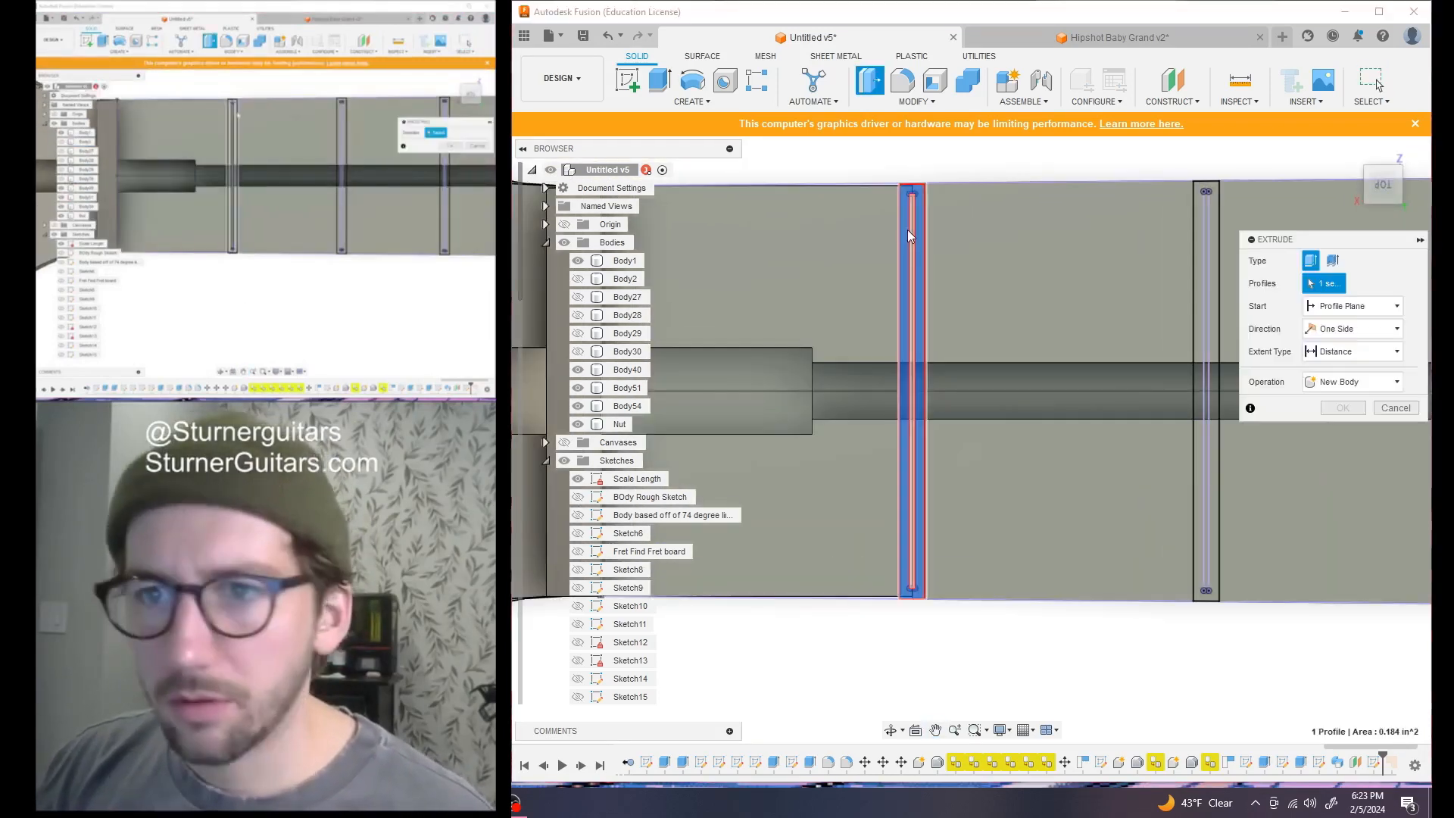
{"action": "scroll", "coordinate": [913, 230], "scroll_direction": "up", "scroll_amount": 3}
{"action": "left_click", "coordinate": [913, 230]}
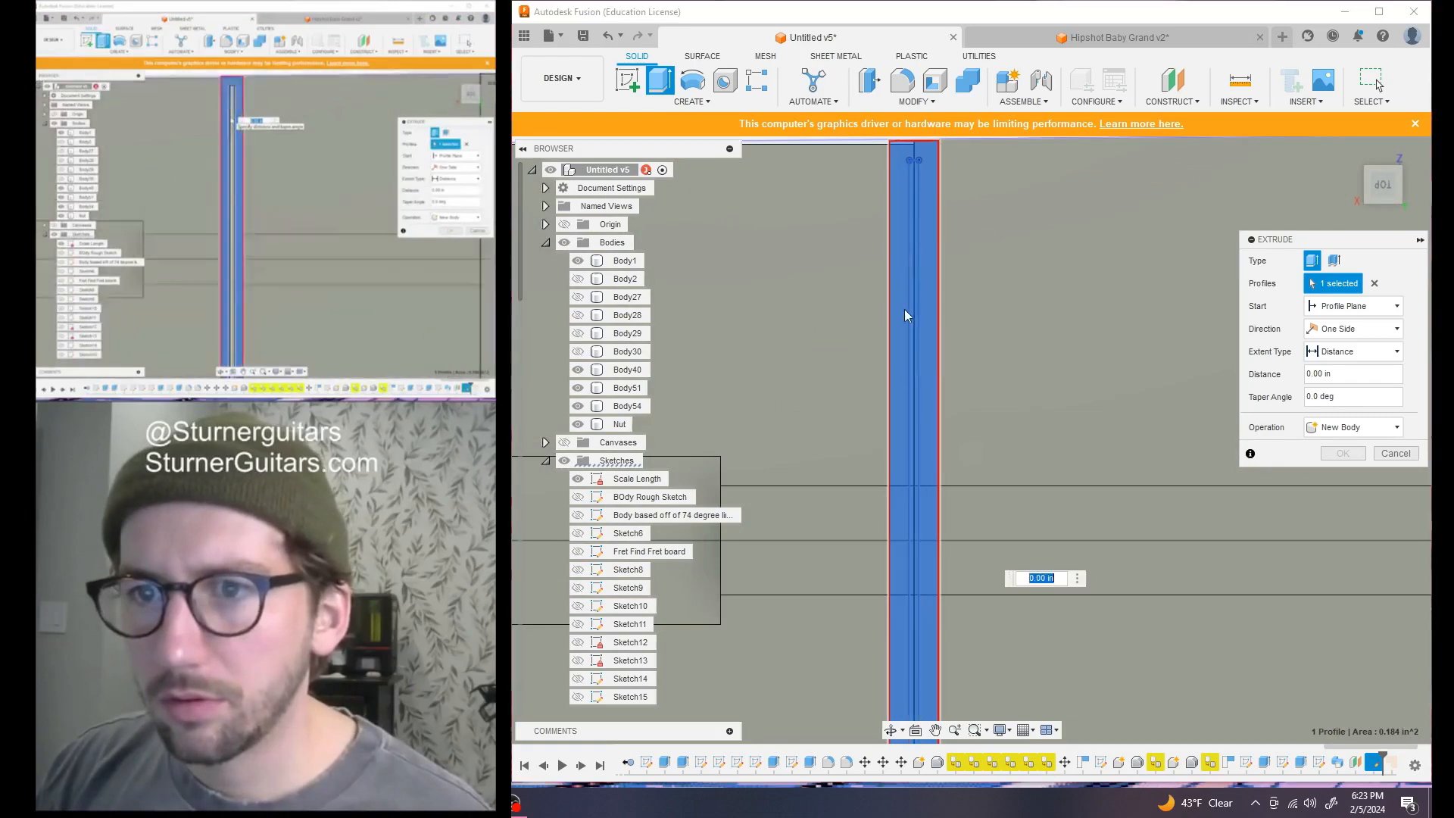
Add the next several fret slot profiles, moving along the neck
{"action": "scroll", "coordinate": [914, 400], "scroll_direction": "down", "scroll_amount": 4}
{"action": "middle_click_drag", "start_coordinate": [933, 390], "coordinate": [773, 363]}
{"action": "scroll", "coordinate": [998, 290], "scroll_direction": "up", "scroll_amount": 3}
{"action": "left_click", "coordinate": [1006, 291]}
{"action": "left_click", "coordinate": [1016, 284]}
{"action": "scroll", "coordinate": [1025, 404], "scroll_direction": "down", "scroll_amount": 3}
{"action": "scroll", "coordinate": [1133, 516], "scroll_direction": "down", "scroll_amount": 1}
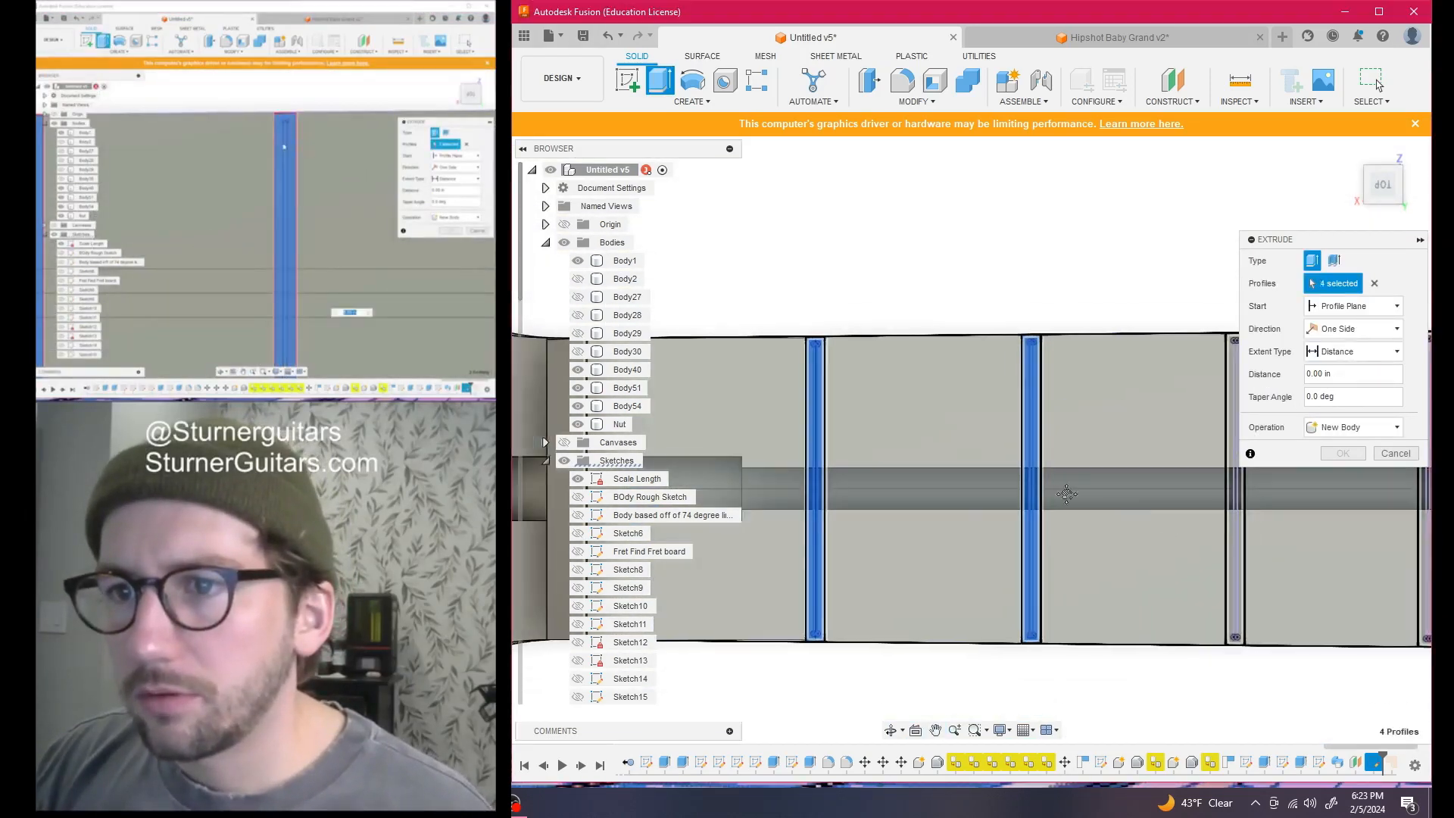
{"action": "middle_click_drag", "start_coordinate": [1132, 516], "coordinate": [932, 421]}
{"action": "scroll", "coordinate": [956, 345], "scroll_direction": "down", "scroll_amount": 1}
{"action": "middle_click_drag", "start_coordinate": [954, 344], "coordinate": [870, 401]}
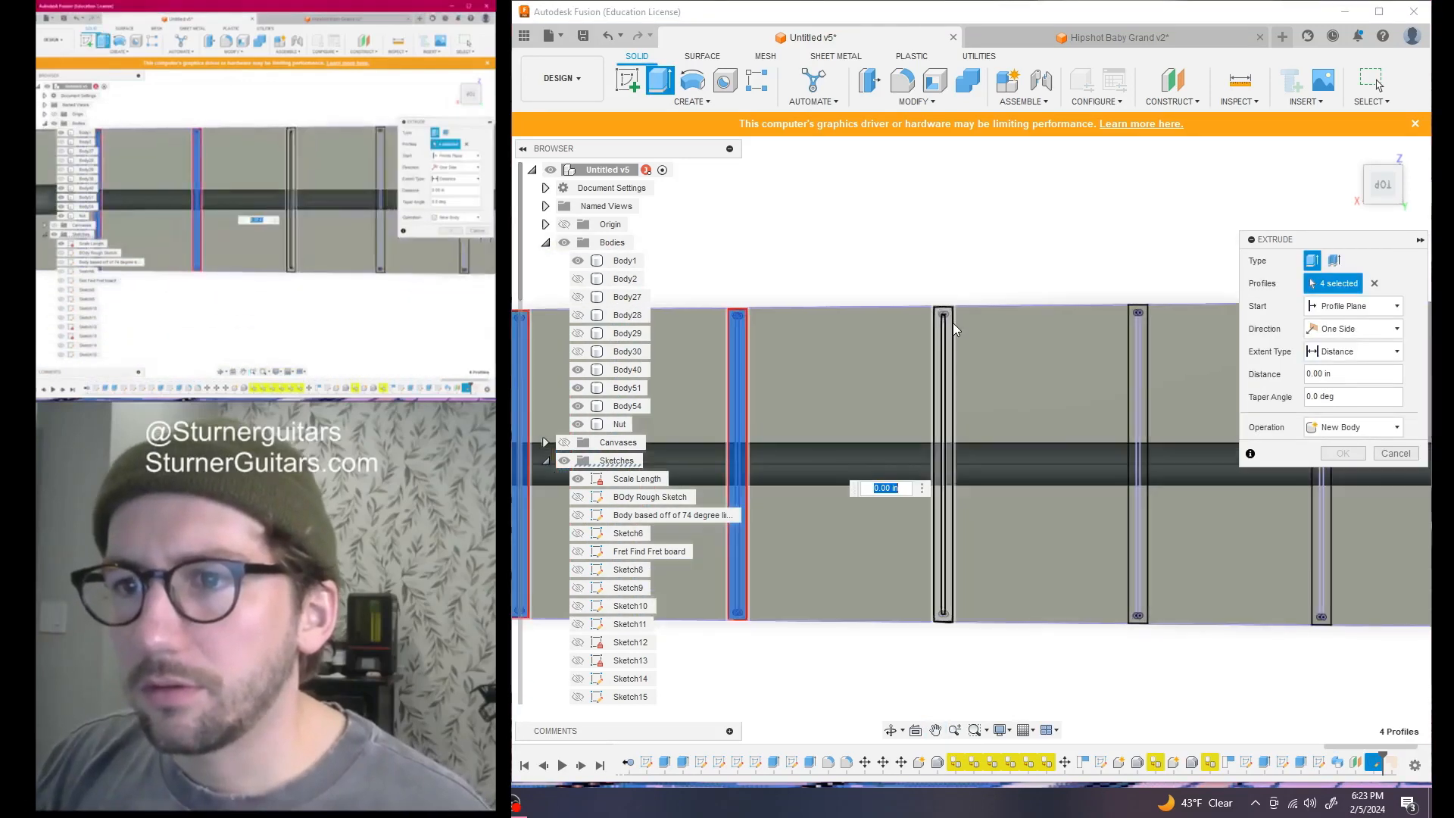
{"action": "scroll", "coordinate": [948, 321], "scroll_direction": "up", "scroll_amount": 3}
{"action": "left_click", "coordinate": [937, 326]}
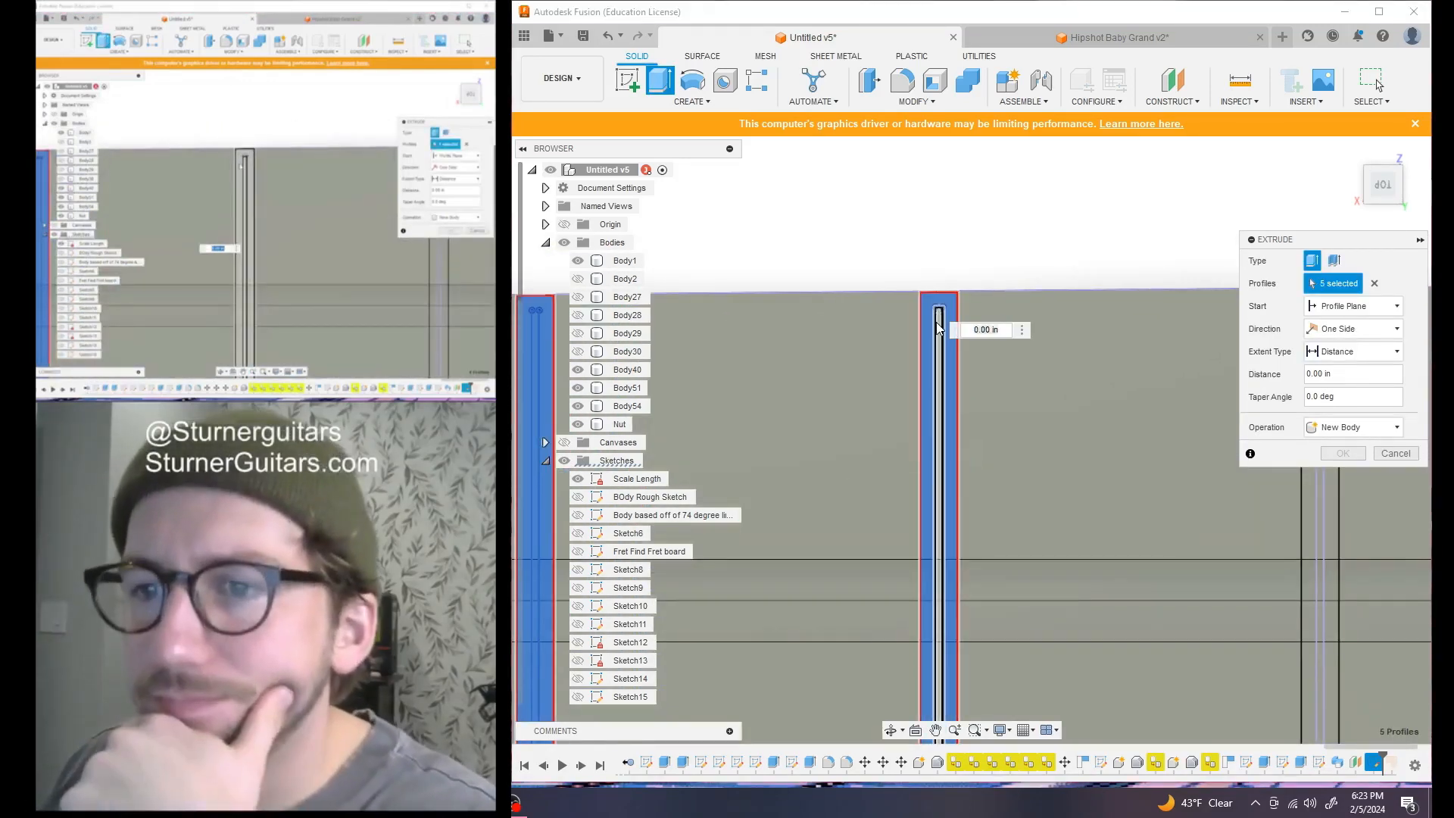
{"action": "left_click", "coordinate": [943, 333]}
{"action": "scroll", "coordinate": [1015, 379], "scroll_direction": "down", "scroll_amount": 2}
{"action": "middle_click_drag", "start_coordinate": [1019, 328], "coordinate": [803, 267]}
{"action": "left_click", "coordinate": [983, 302]}
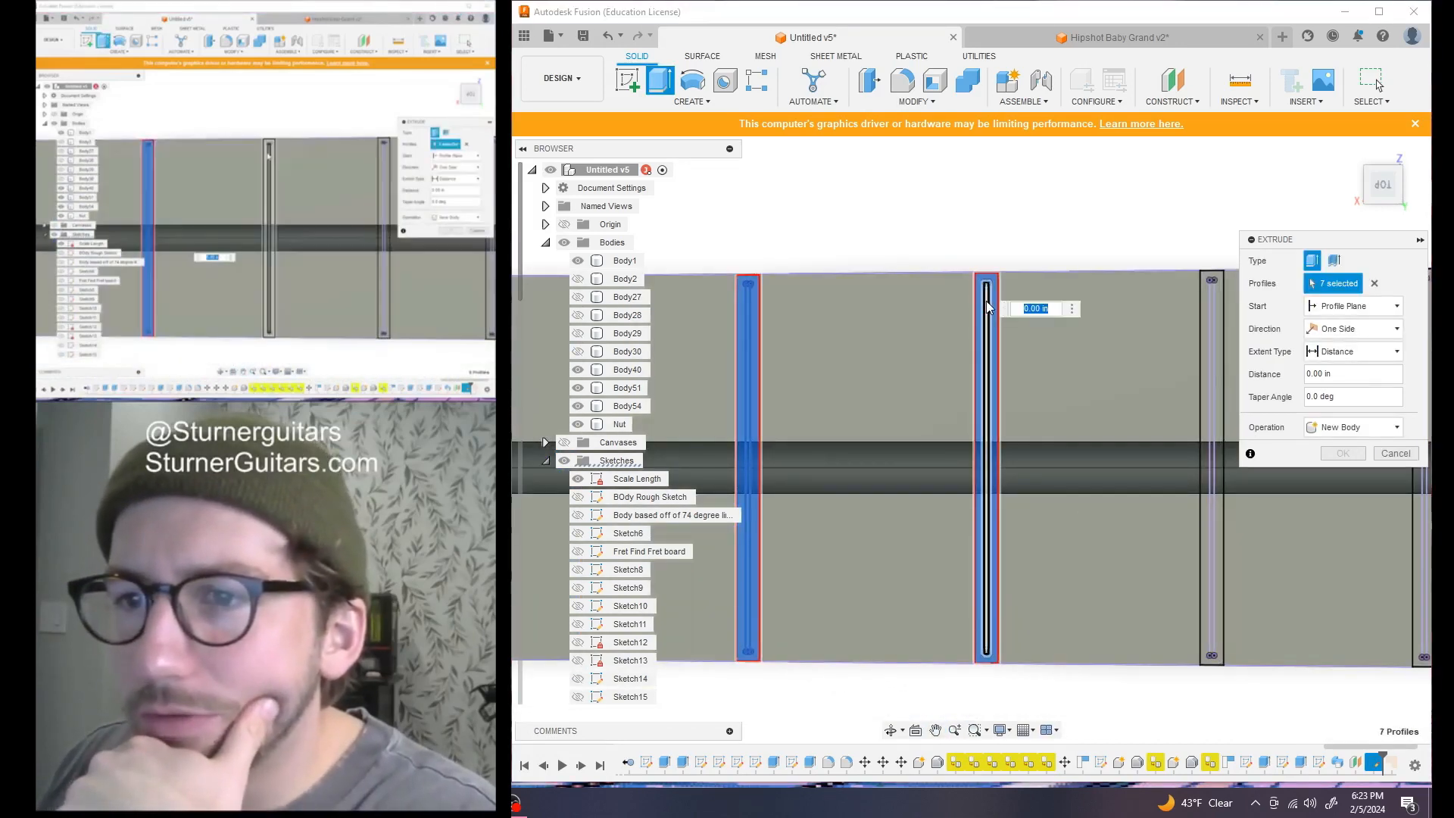
{"action": "left_click", "coordinate": [1208, 288]}
{"action": "left_click", "coordinate": [1204, 281]}
{"action": "scroll", "coordinate": [1174, 306], "scroll_direction": "down", "scroll_amount": 2}
{"action": "middle_click_drag", "start_coordinate": [1147, 330], "coordinate": [899, 298]}
{"action": "scroll", "coordinate": [929, 250], "scroll_direction": "up", "scroll_amount": 4}
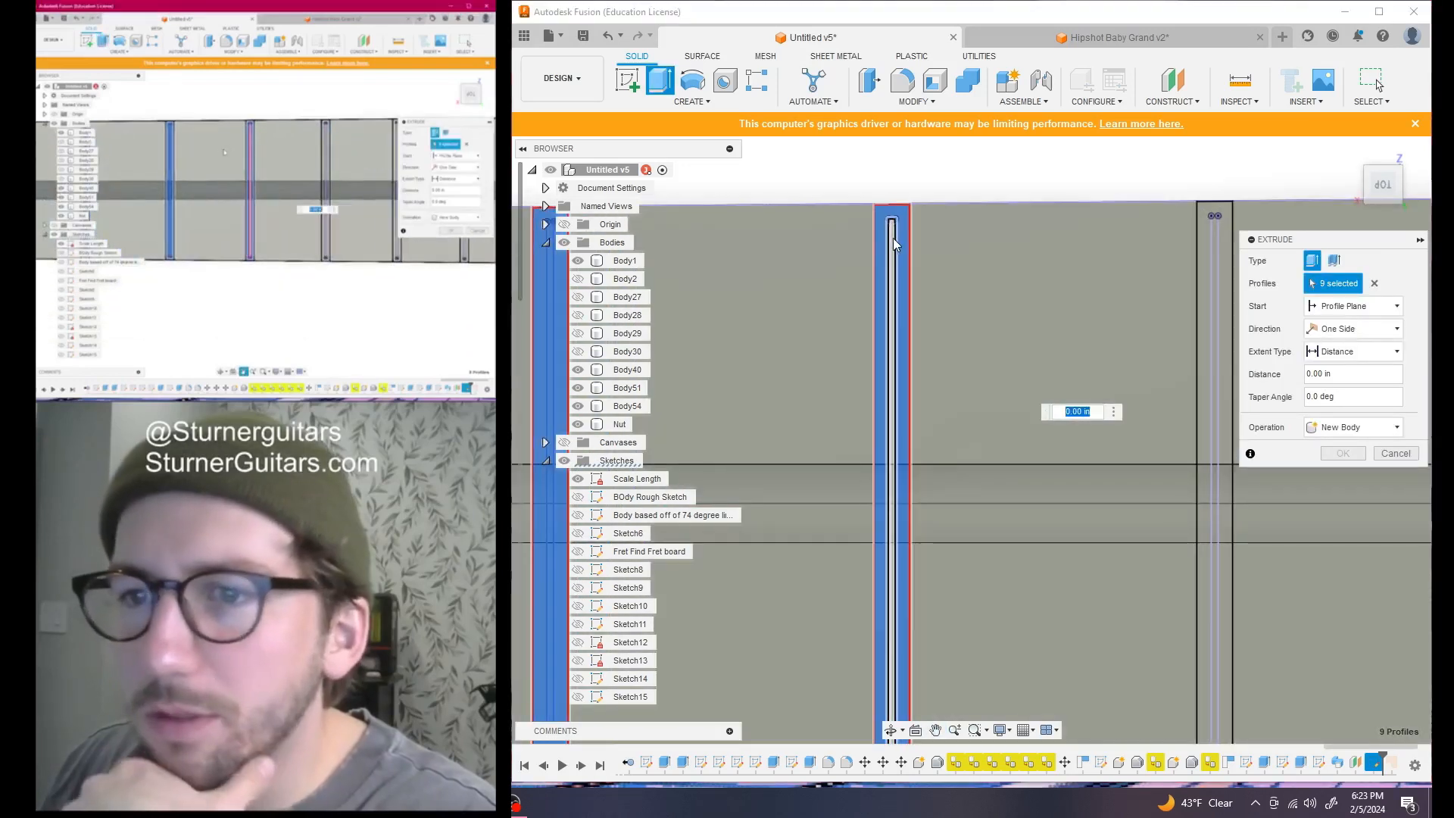
{"action": "left_click", "coordinate": [892, 238]}
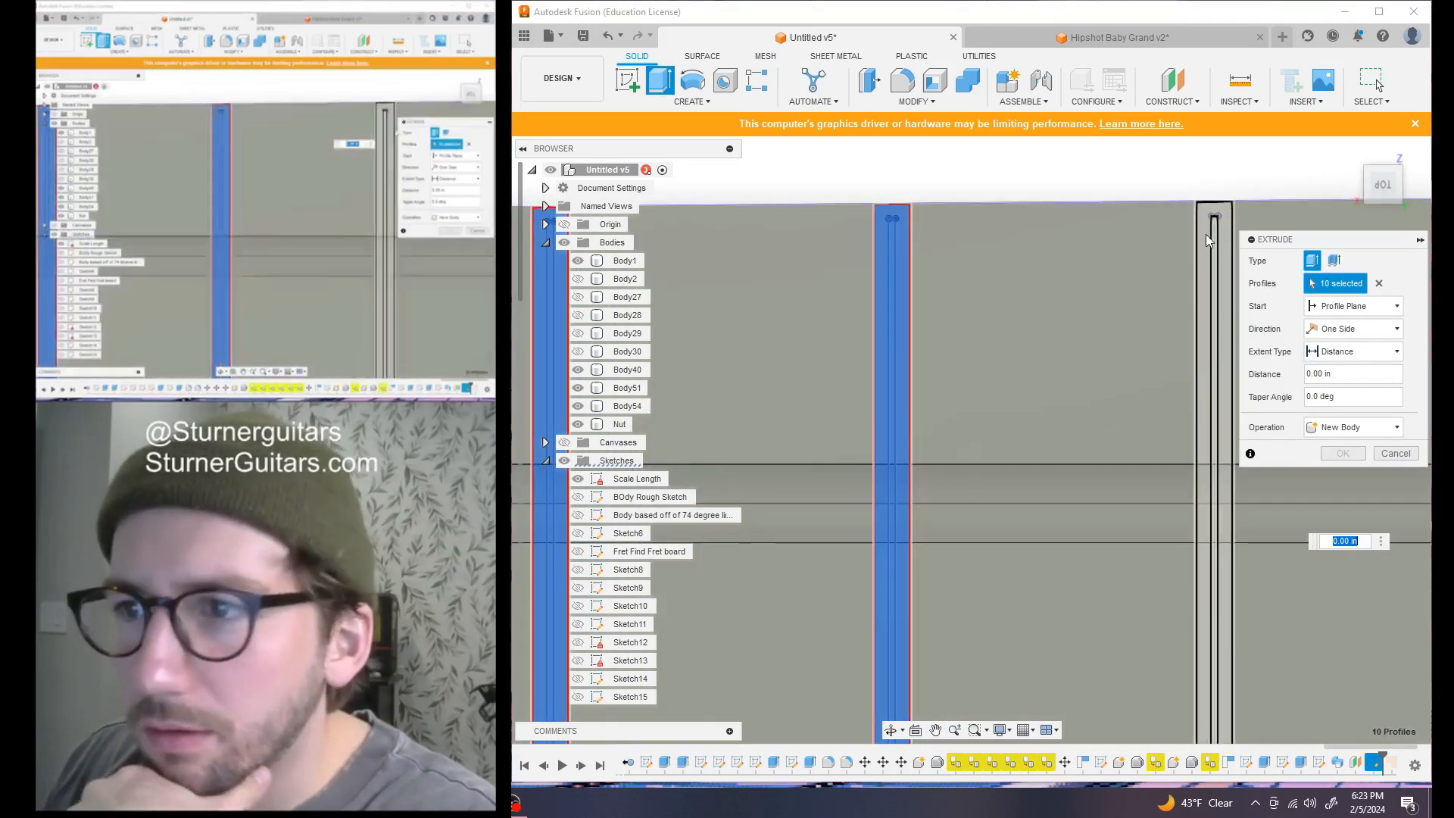
{"action": "left_click", "coordinate": [1207, 240]}
Continue adding fret slot profiles further along the fretboard
{"action": "scroll", "coordinate": [1147, 426], "scroll_direction": "down", "scroll_amount": 2}
{"action": "scroll", "coordinate": [860, 399], "scroll_direction": "down", "scroll_amount": 2}
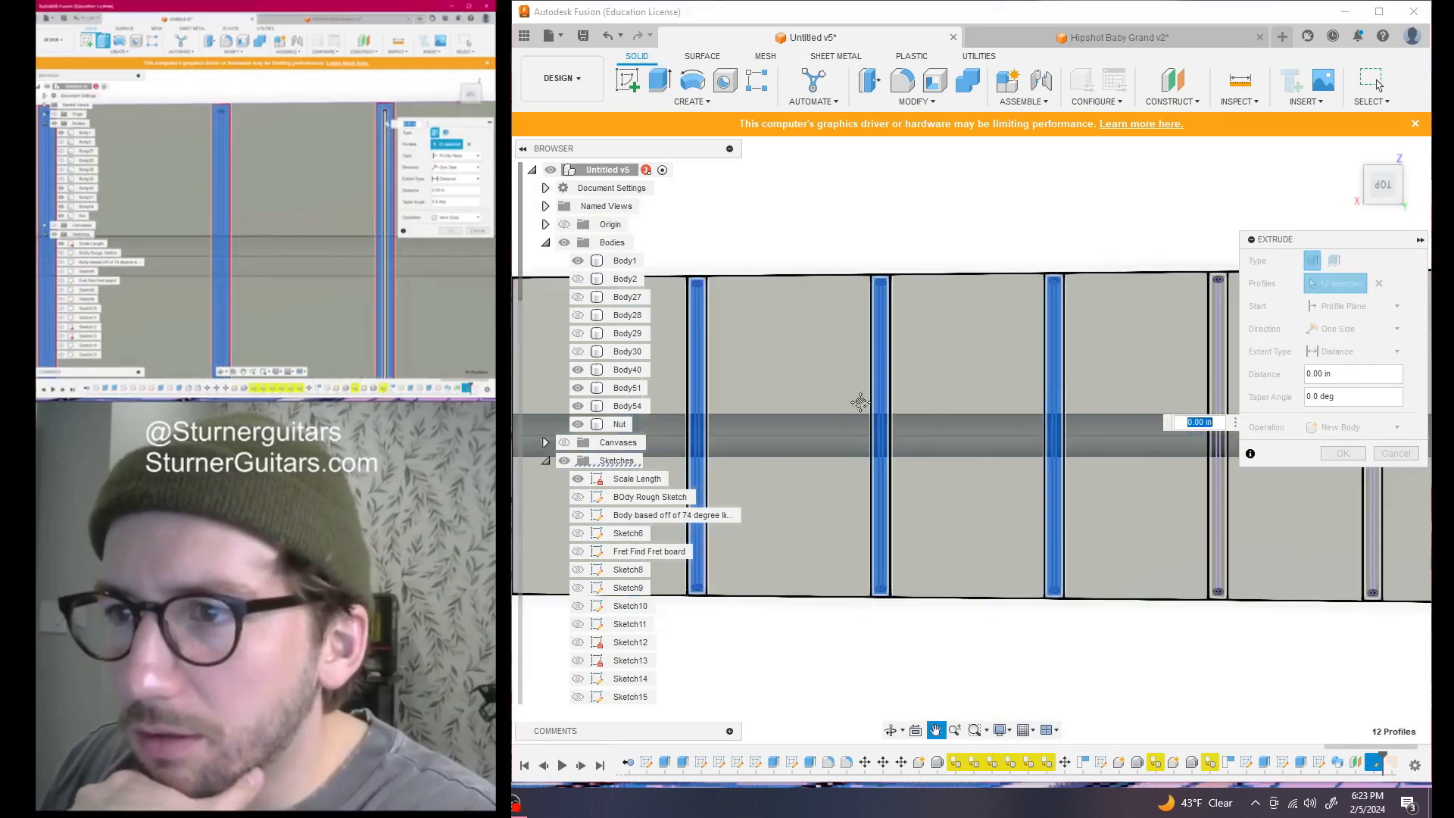
{"action": "scroll", "coordinate": [948, 315], "scroll_direction": "up", "scroll_amount": 5}
{"action": "left_click", "coordinate": [976, 295]}
{"action": "left_click", "coordinate": [983, 293]}
{"action": "scroll", "coordinate": [1095, 451], "scroll_direction": "down", "scroll_amount": 4}
{"action": "scroll", "coordinate": [939, 356], "scroll_direction": "up", "scroll_amount": 5}
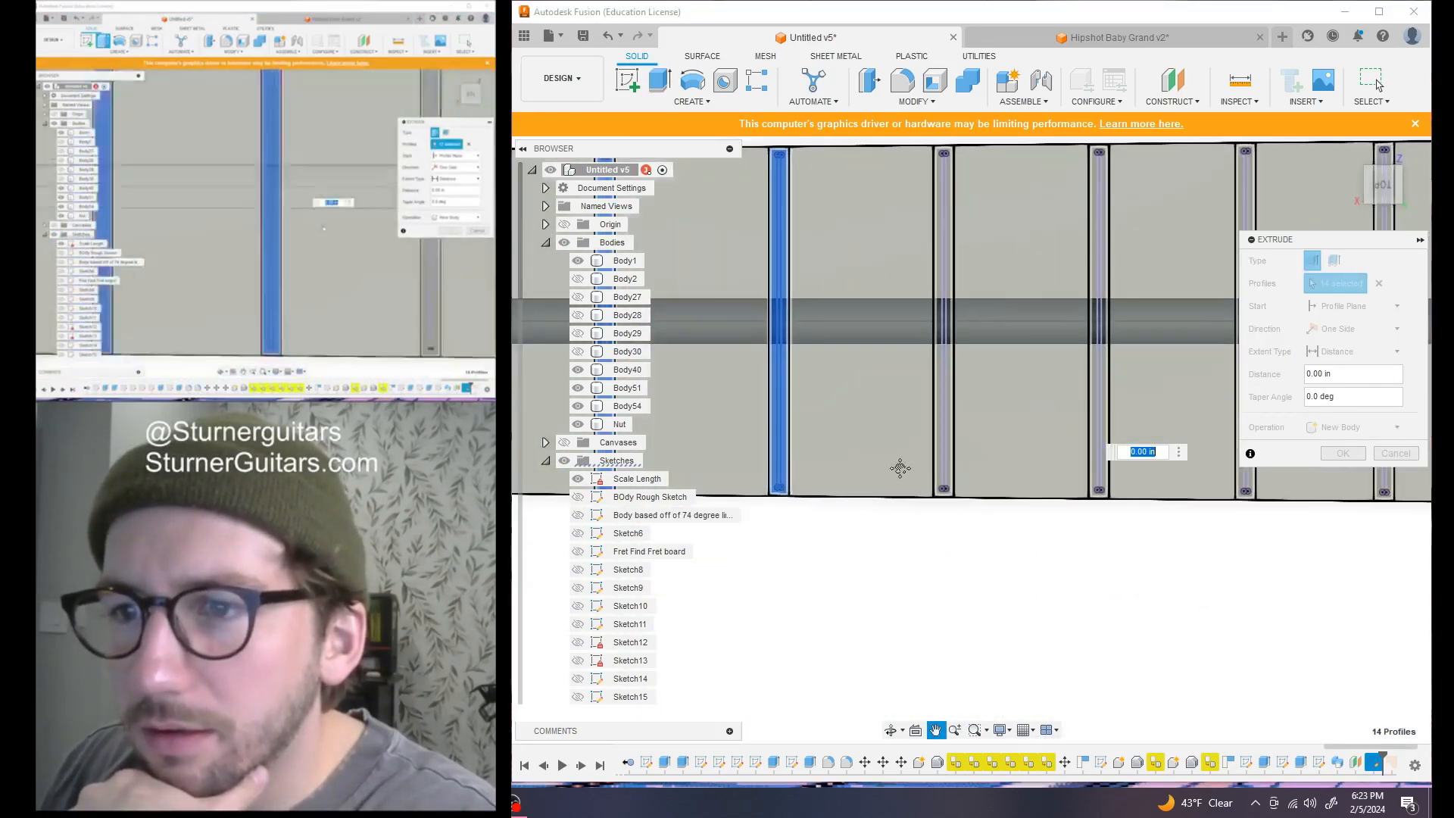
{"action": "left_click", "coordinate": [924, 305]}
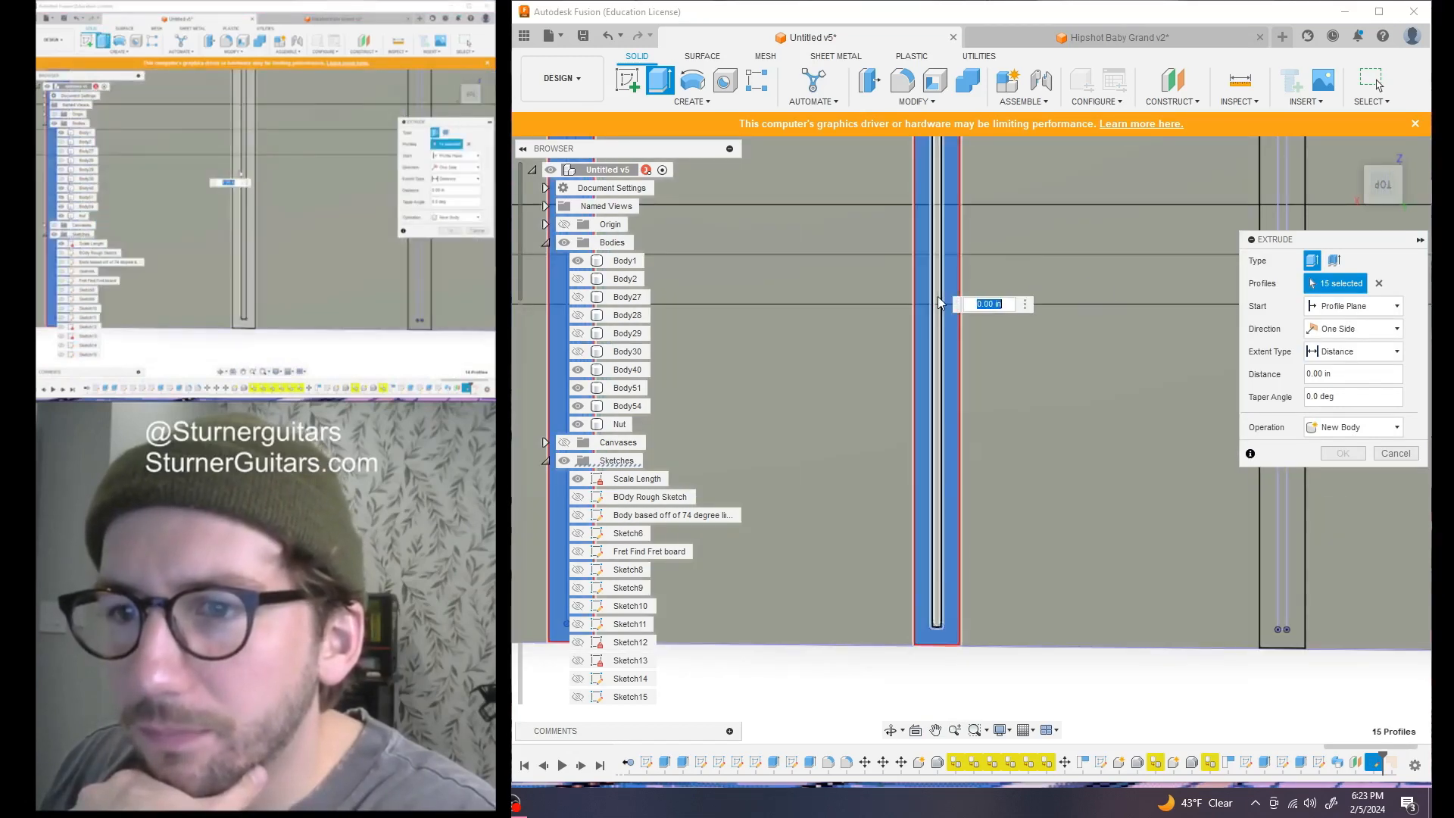
{"action": "scroll", "coordinate": [1104, 402], "scroll_direction": "down", "scroll_amount": 4}
{"action": "scroll", "coordinate": [984, 341], "scroll_direction": "up", "scroll_amount": 3}
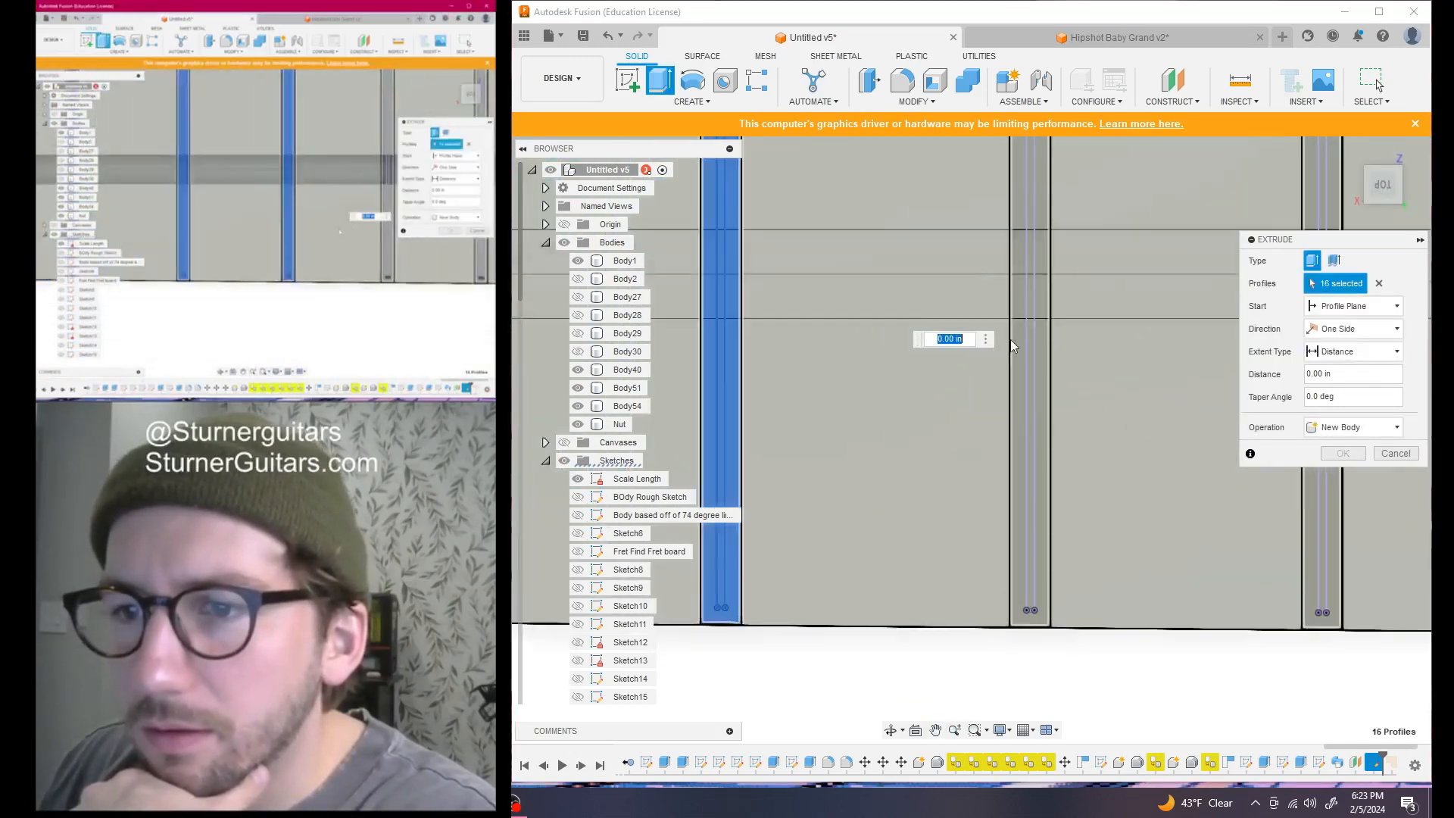
{"action": "left_click", "coordinate": [1030, 339]}
{"action": "left_click", "coordinate": [1030, 339]}
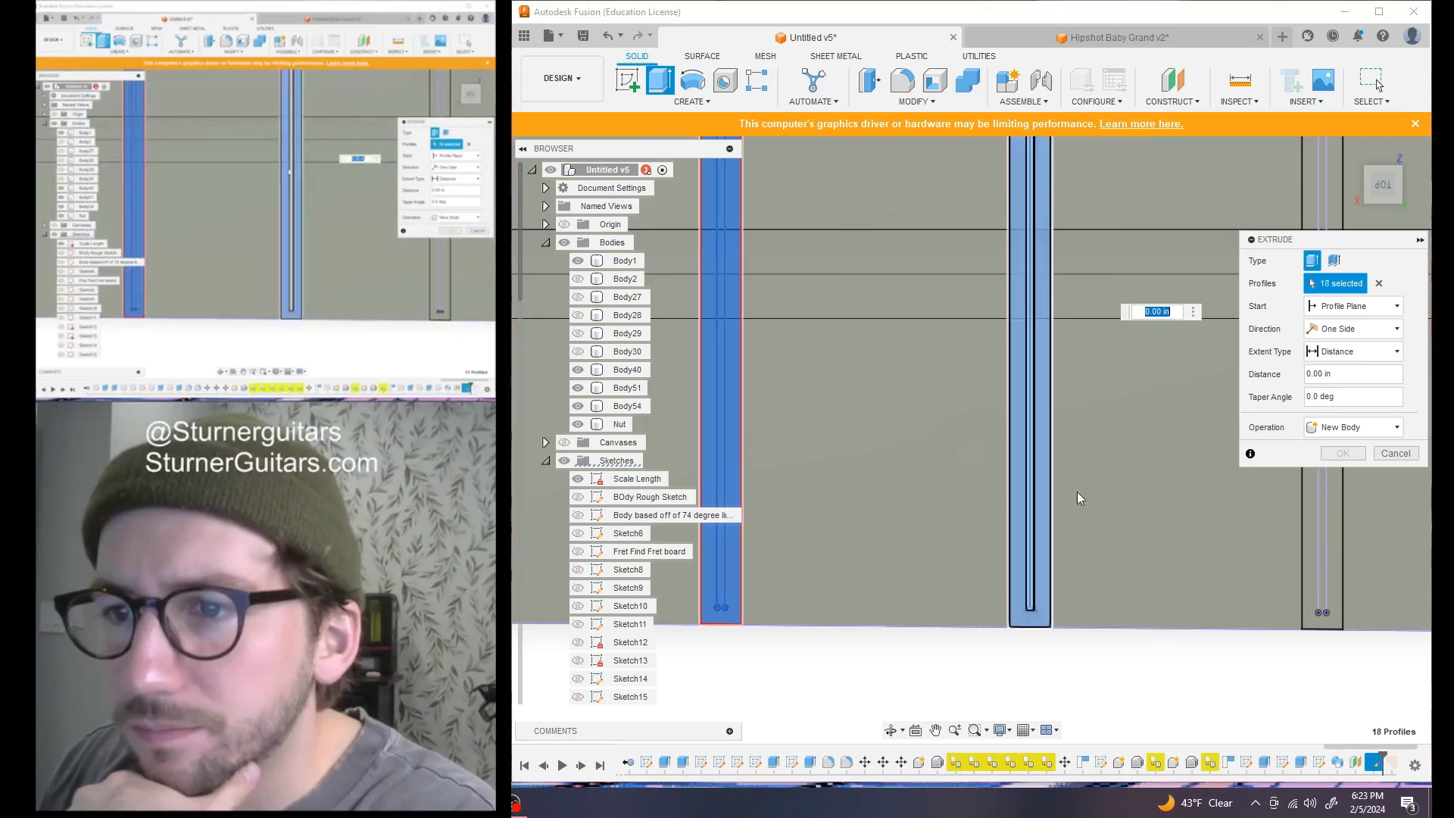
{"action": "scroll", "coordinate": [1137, 566], "scroll_direction": "down", "scroll_amount": 1}
{"action": "middle_click_drag", "start_coordinate": [1107, 413], "coordinate": [795, 468]}
{"action": "scroll", "coordinate": [987, 380], "scroll_direction": "up", "scroll_amount": 1}
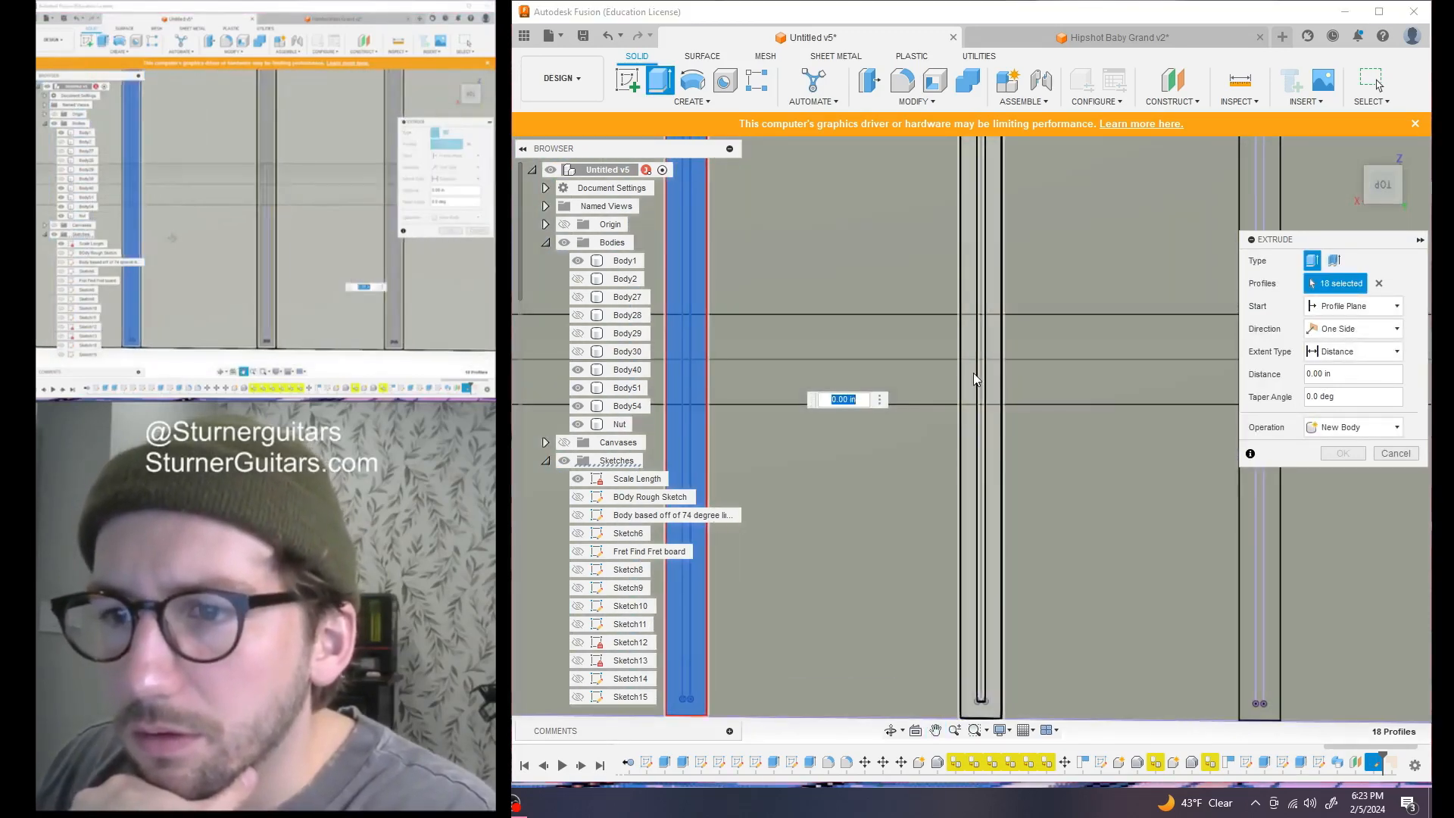
{"action": "left_click", "coordinate": [974, 373]}
{"action": "left_click", "coordinate": [979, 373]}
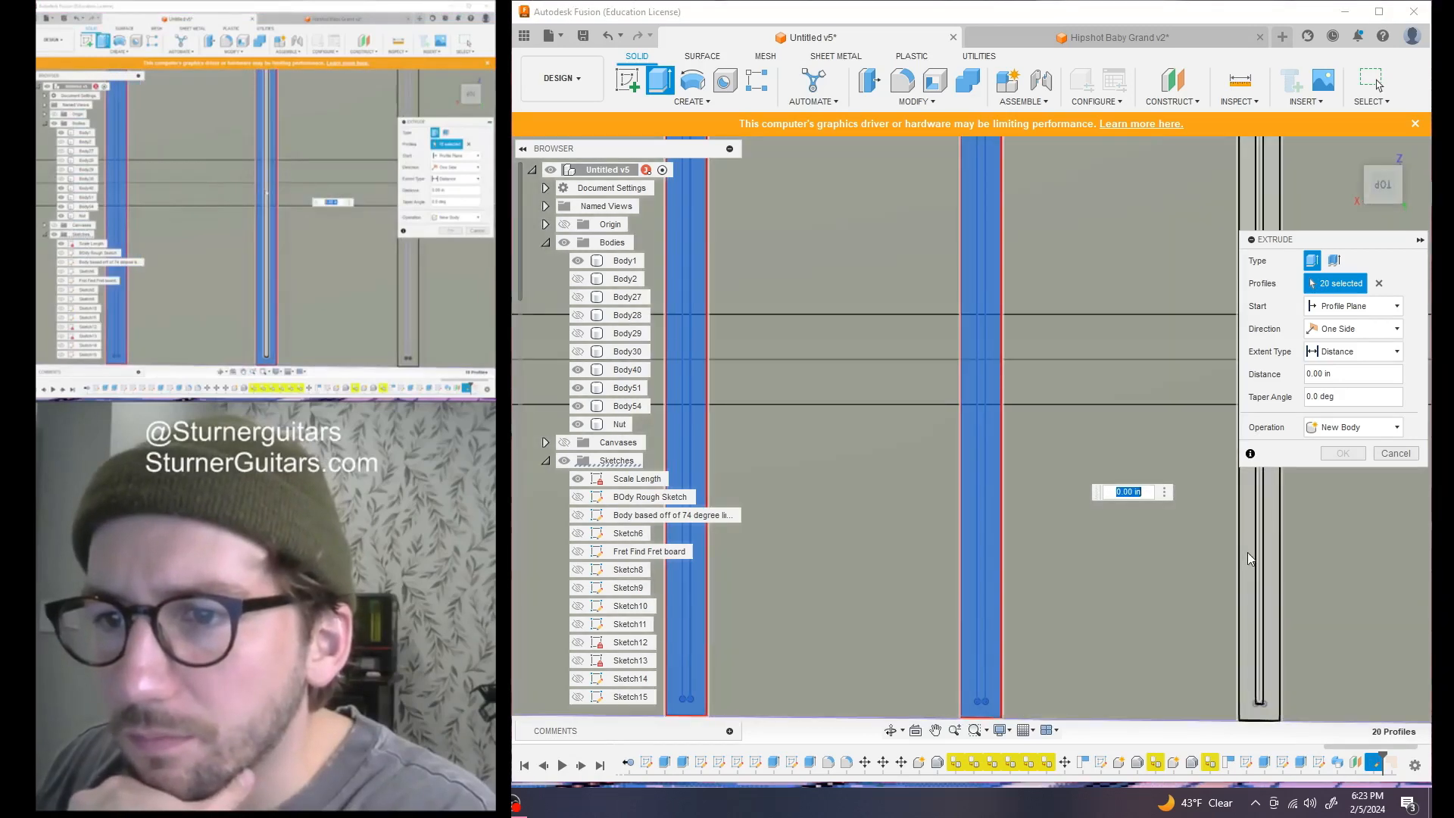
{"action": "left_click", "coordinate": [1247, 552]}
{"action": "left_click", "coordinate": [1260, 552]}
{"action": "scroll", "coordinate": [1120, 429], "scroll_direction": "down", "scroll_amount": 2}
{"action": "middle_click_drag", "start_coordinate": [1116, 424], "coordinate": [698, 462]}
{"action": "left_click", "coordinate": [974, 293]}
{"action": "scroll", "coordinate": [977, 292], "scroll_direction": "up", "scroll_amount": 3}
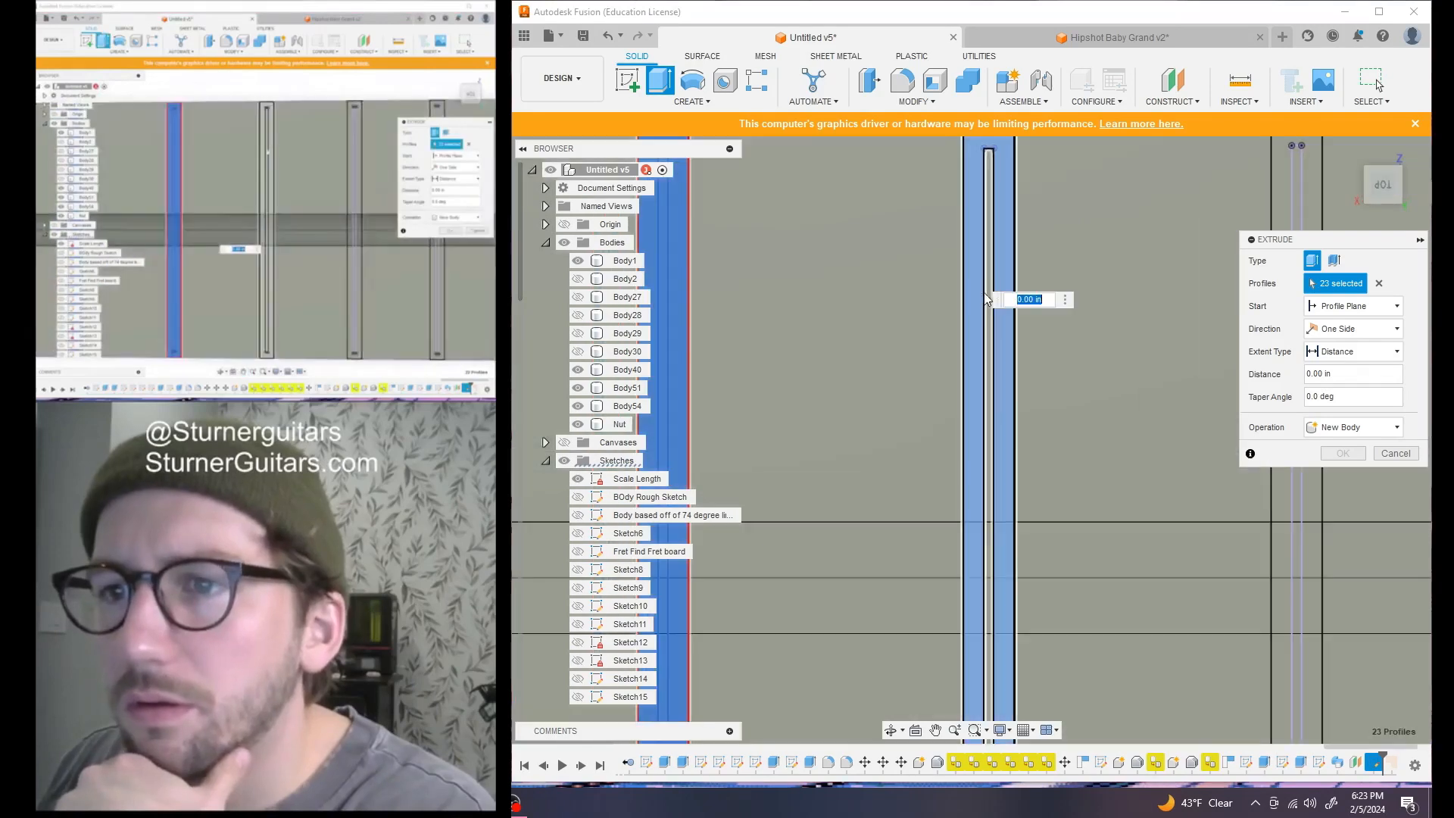
{"action": "scroll", "coordinate": [1193, 538], "scroll_direction": "down", "scroll_amount": 1}
{"action": "middle_click_drag", "start_coordinate": [1198, 536], "coordinate": [870, 399]}
{"action": "left_click", "coordinate": [906, 297]}
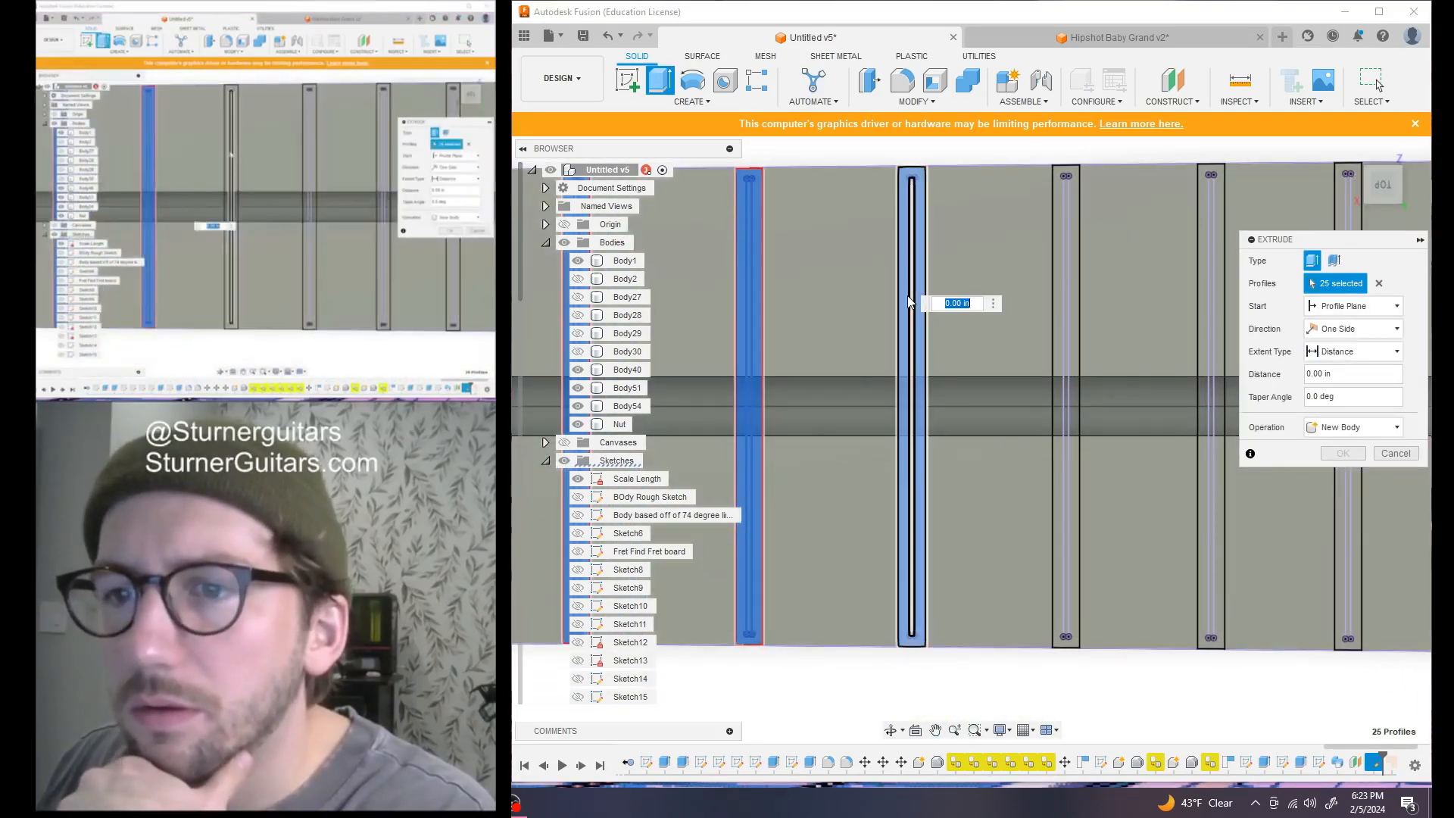
{"action": "left_click", "coordinate": [1064, 297]}
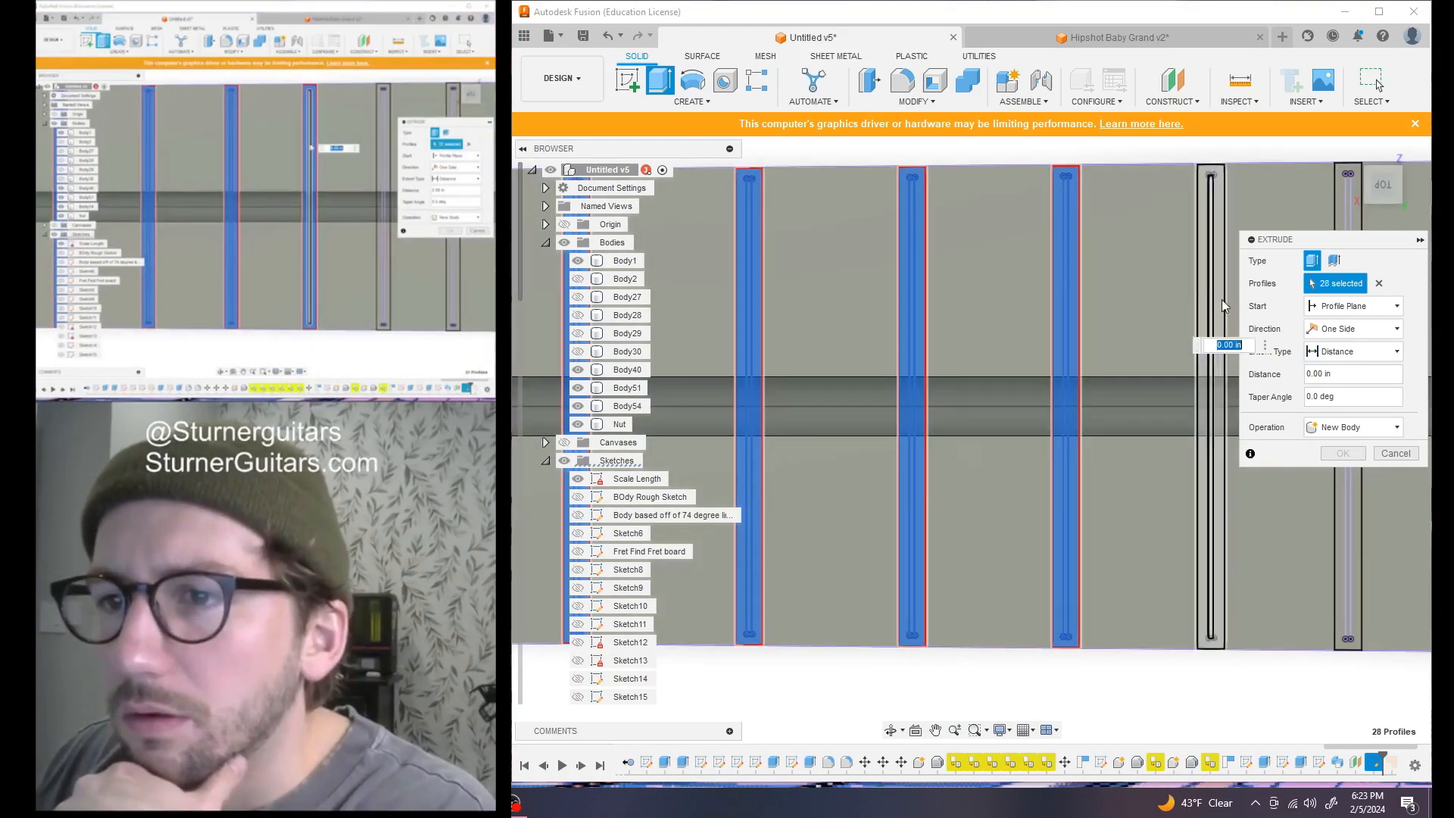
{"action": "left_click", "coordinate": [1208, 239]}
Add the remaining fret slots toward the body until 48 profiles are selected
{"action": "scroll", "coordinate": [1167, 455], "scroll_direction": "down", "scroll_amount": 2}
{"action": "scroll", "coordinate": [1167, 452], "scroll_direction": "down", "scroll_amount": 1}
{"action": "middle_click_drag", "start_coordinate": [1166, 452], "coordinate": [883, 443]}
{"action": "scroll", "coordinate": [975, 306], "scroll_direction": "up", "scroll_amount": 5}
{"action": "left_click", "coordinate": [975, 309]}
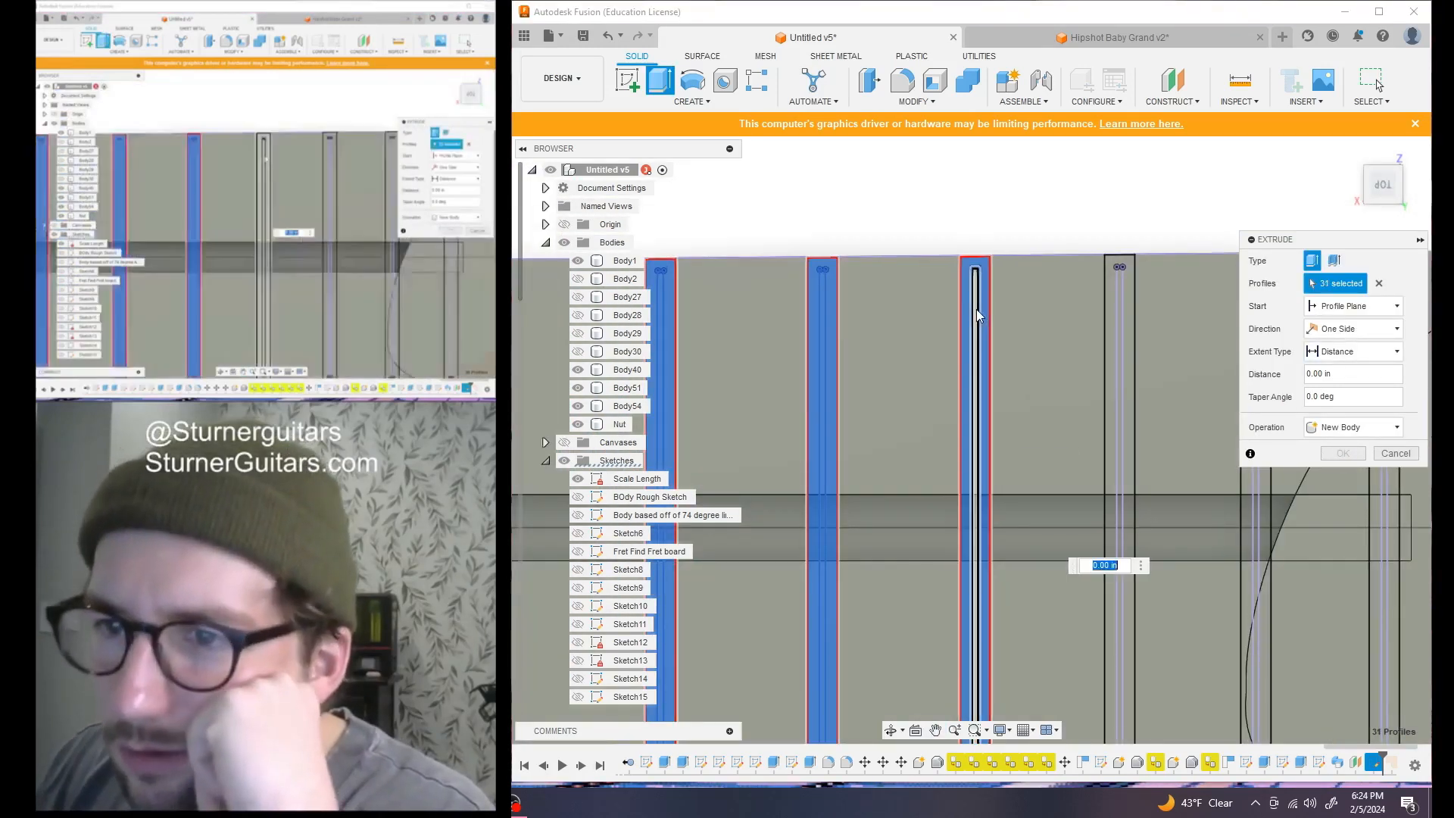
{"action": "left_click", "coordinate": [1113, 306]}
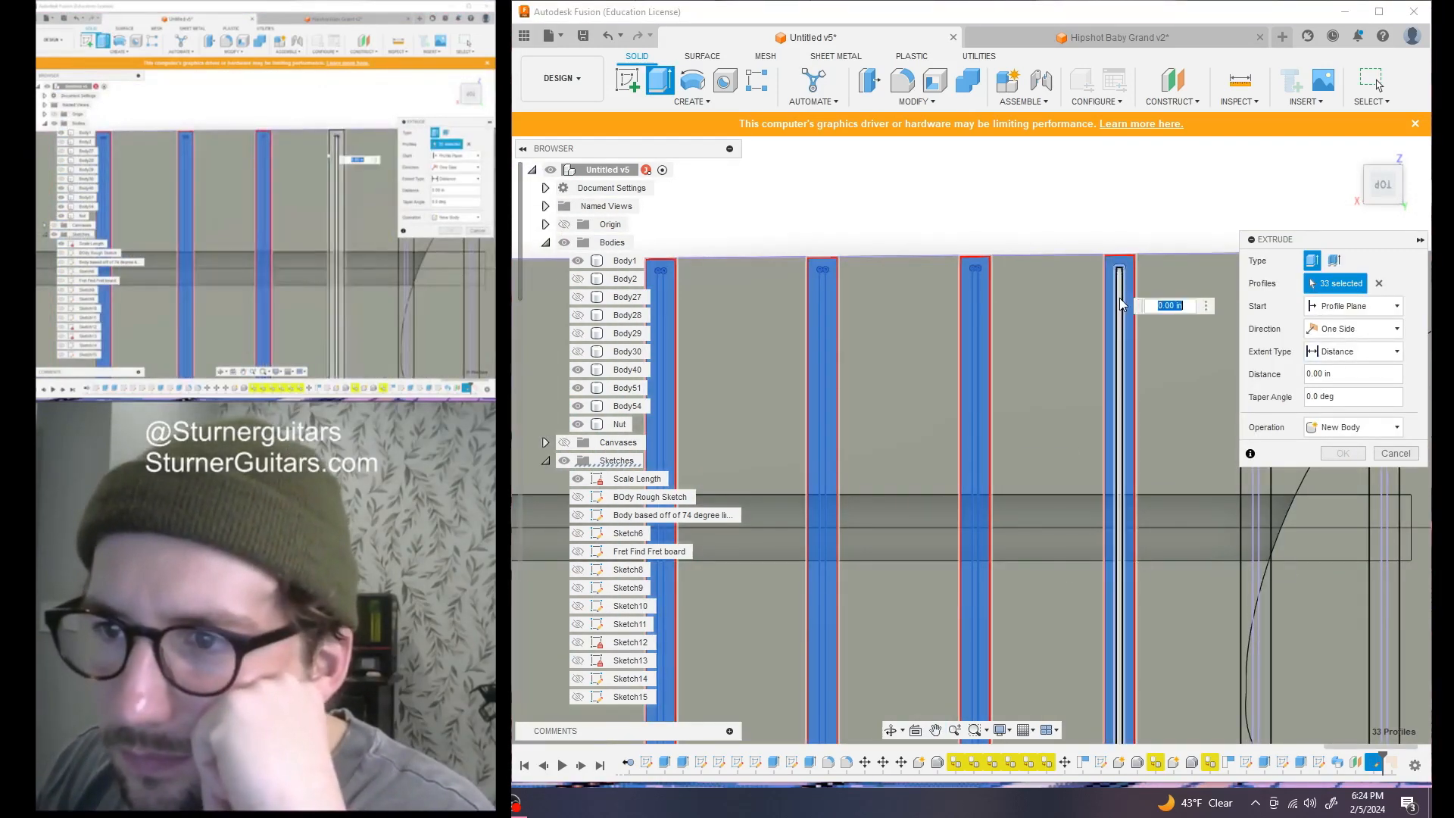
{"action": "scroll", "coordinate": [988, 482], "scroll_direction": "down", "scroll_amount": 3}
{"action": "scroll", "coordinate": [1015, 359], "scroll_direction": "up", "scroll_amount": 5}
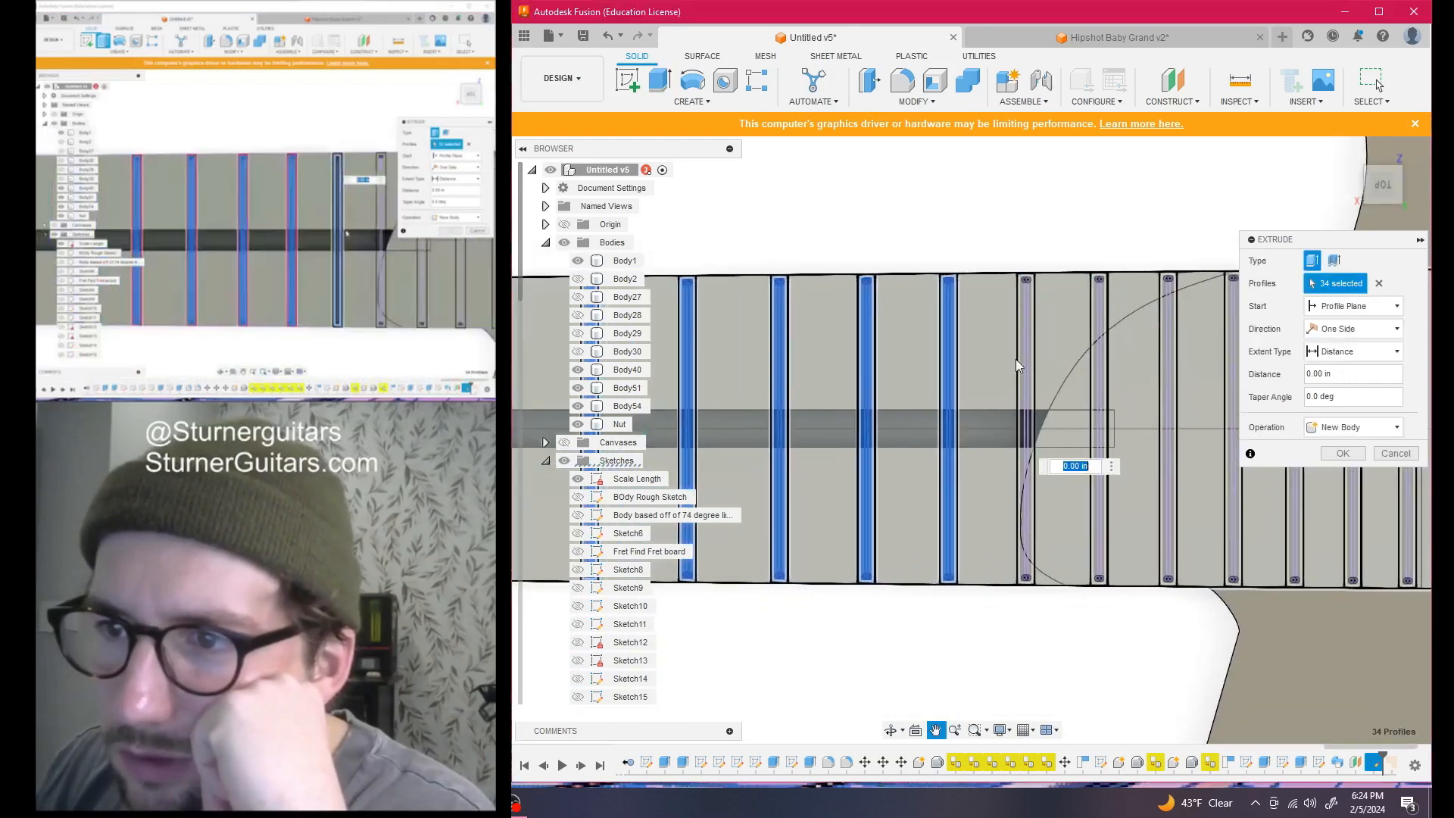
{"action": "left_click", "coordinate": [1030, 339]}
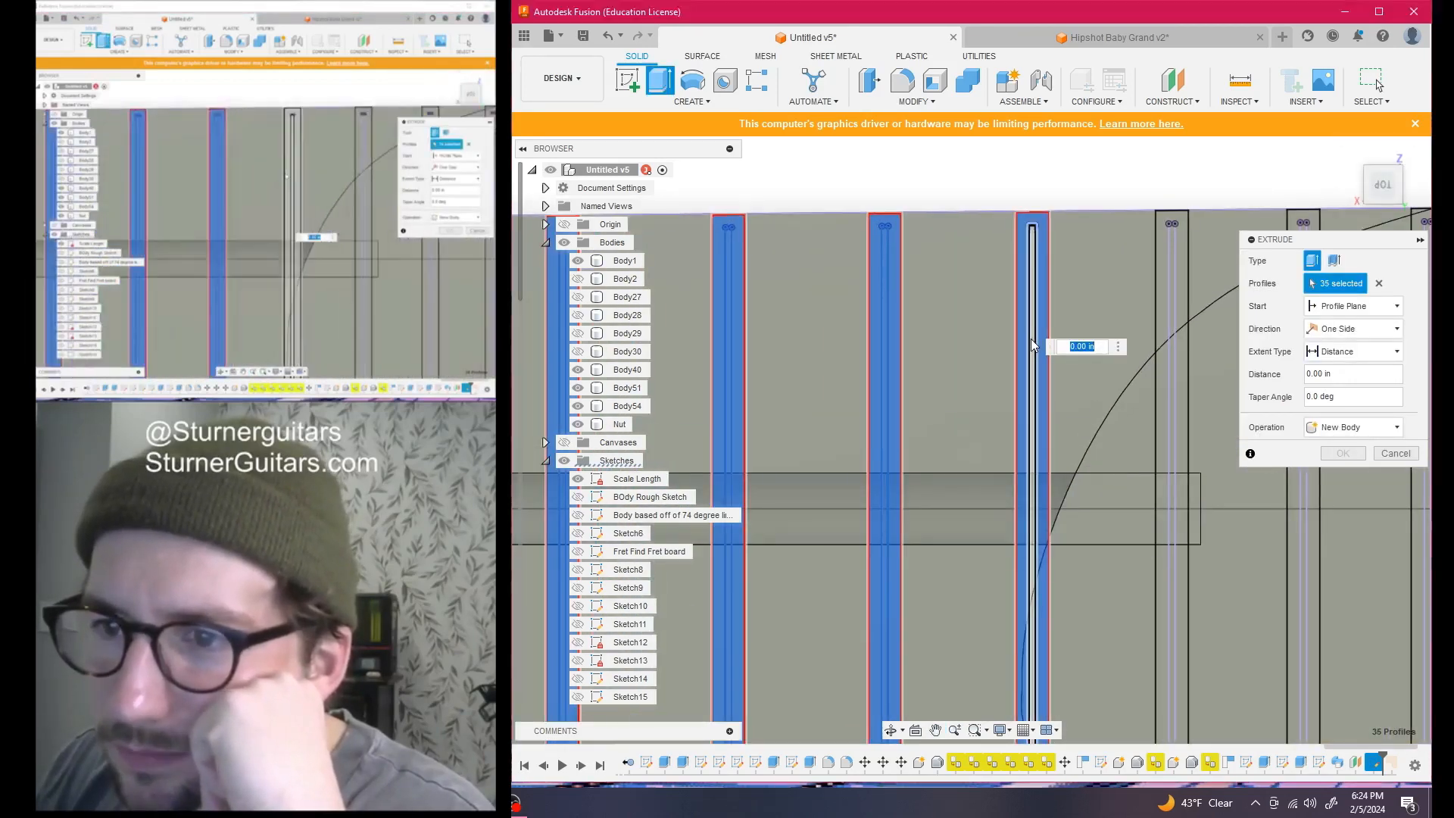
{"action": "left_click", "coordinate": [1170, 284]}
{"action": "left_click", "coordinate": [1174, 285]}
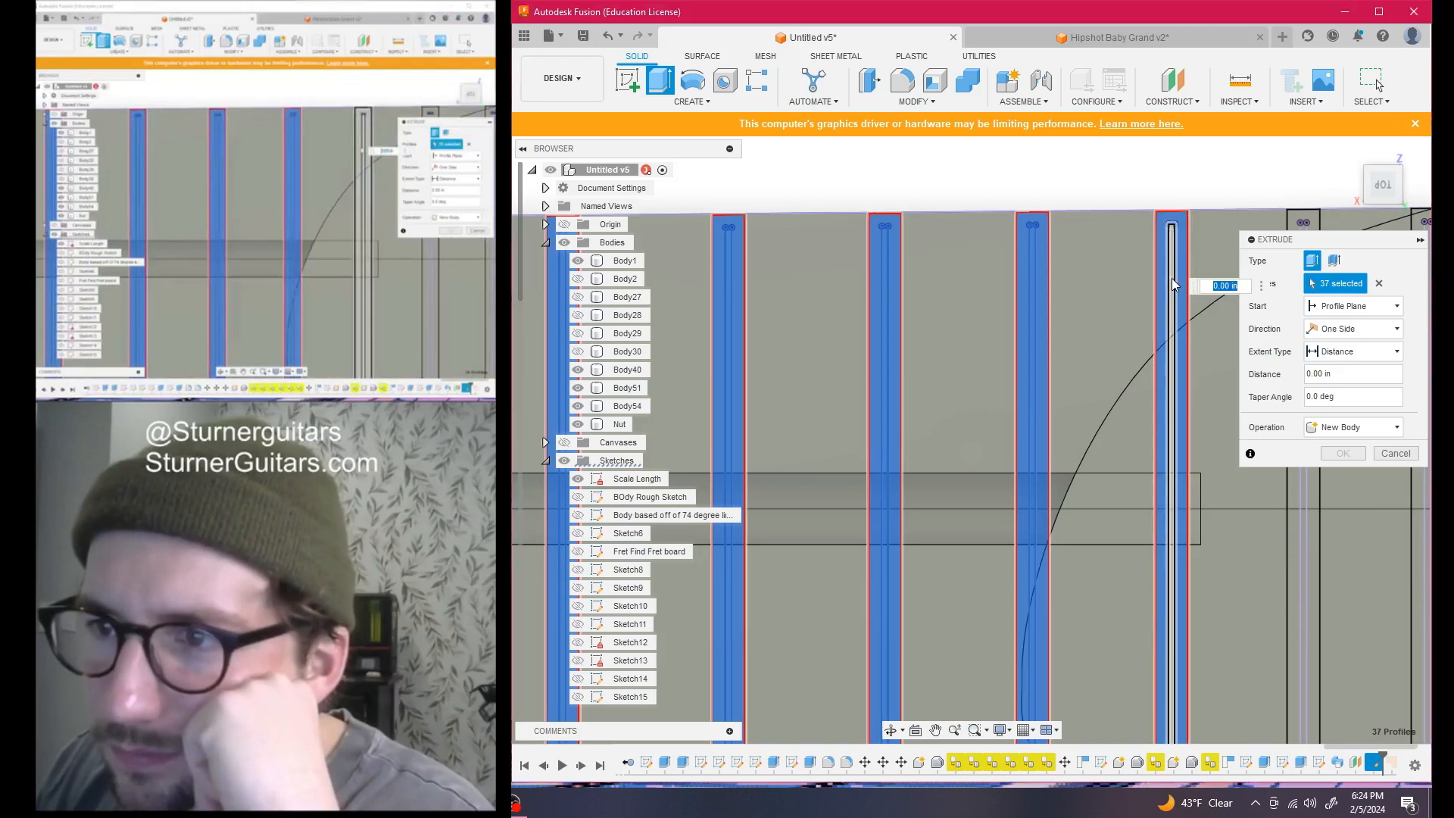
{"action": "scroll", "coordinate": [1161, 456], "scroll_direction": "down", "scroll_amount": 3}
{"action": "middle_click_drag", "start_coordinate": [1161, 456], "coordinate": [910, 395]}
{"action": "scroll", "coordinate": [1001, 333], "scroll_direction": "up", "scroll_amount": 3}
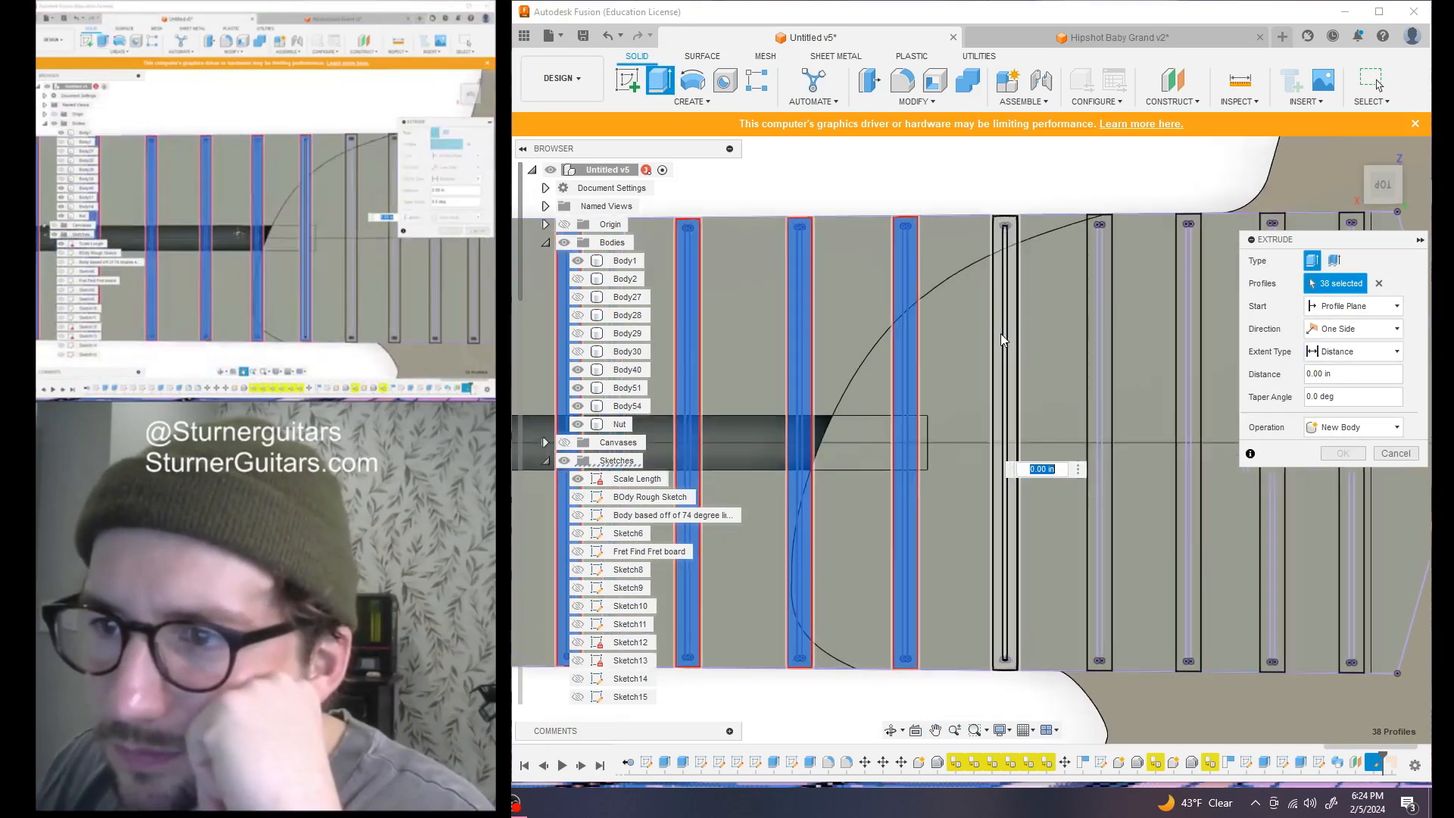
{"action": "left_click", "coordinate": [1002, 333]}
{"action": "left_click", "coordinate": [1007, 333]}
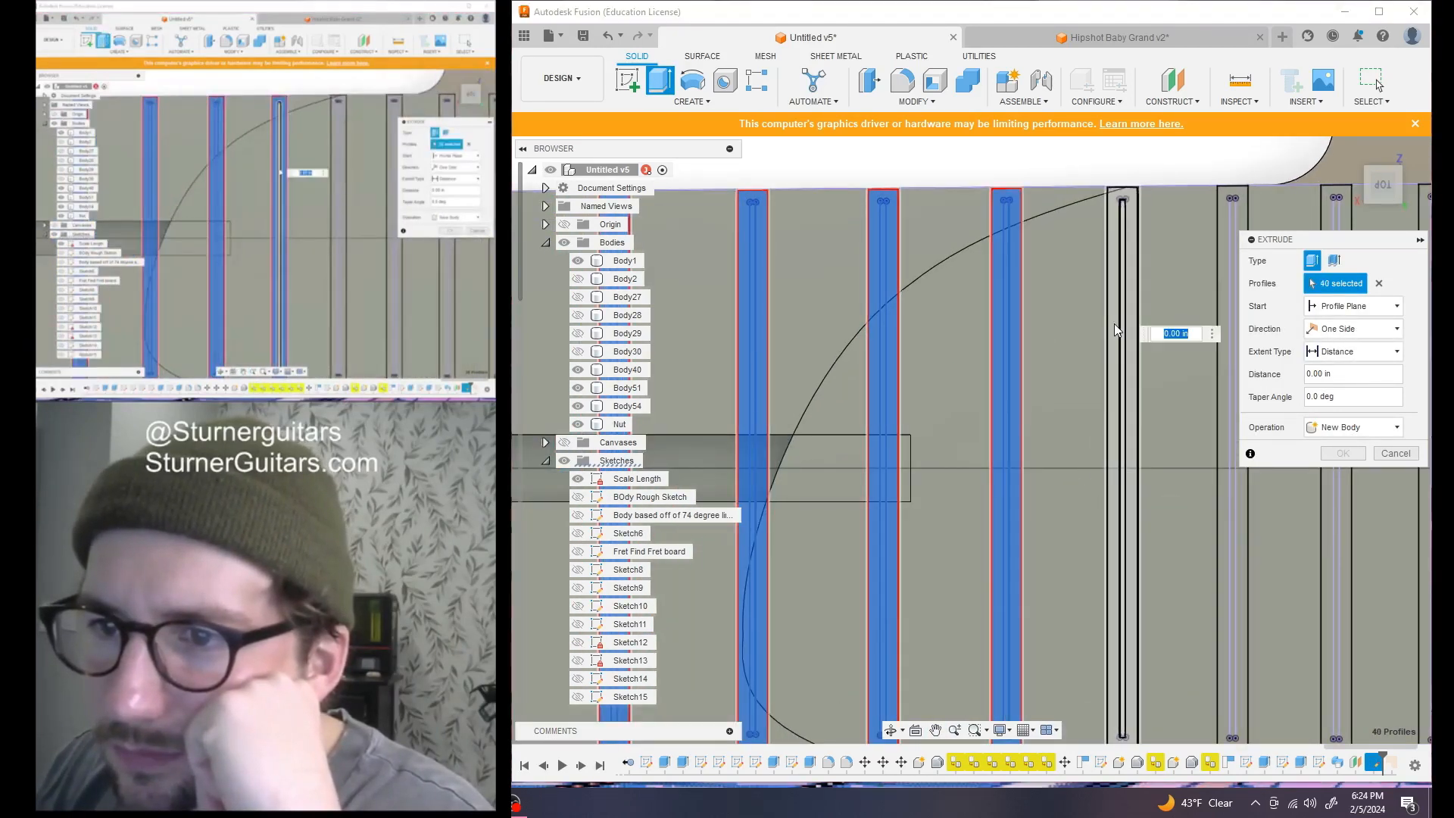
{"action": "left_click", "coordinate": [1114, 330]}
{"action": "left_click", "coordinate": [1122, 330]}
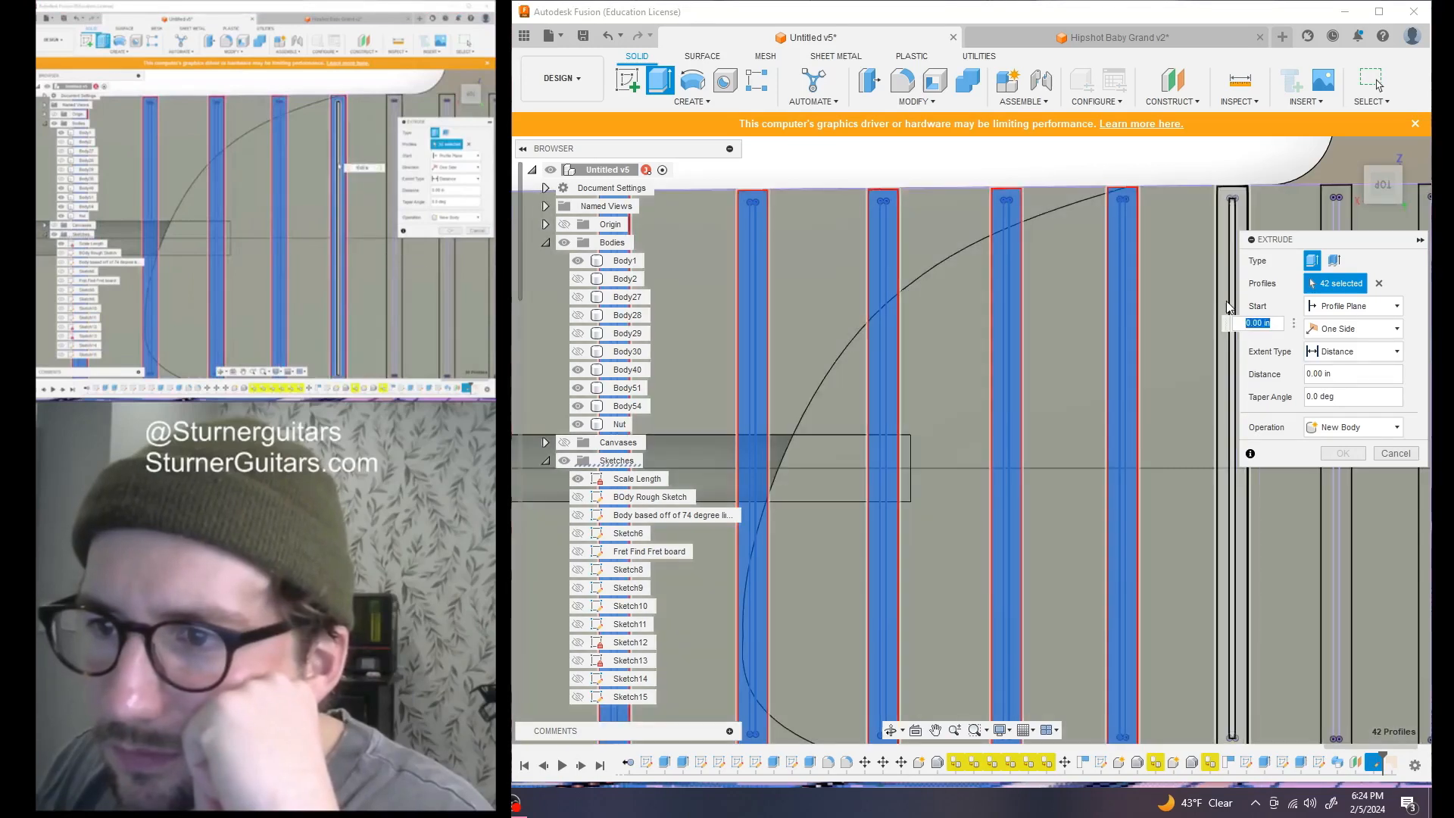
{"action": "left_click", "coordinate": [1225, 306]}
{"action": "left_click", "coordinate": [1232, 307]}
{"action": "scroll", "coordinate": [1163, 393], "scroll_direction": "down", "scroll_amount": 2}
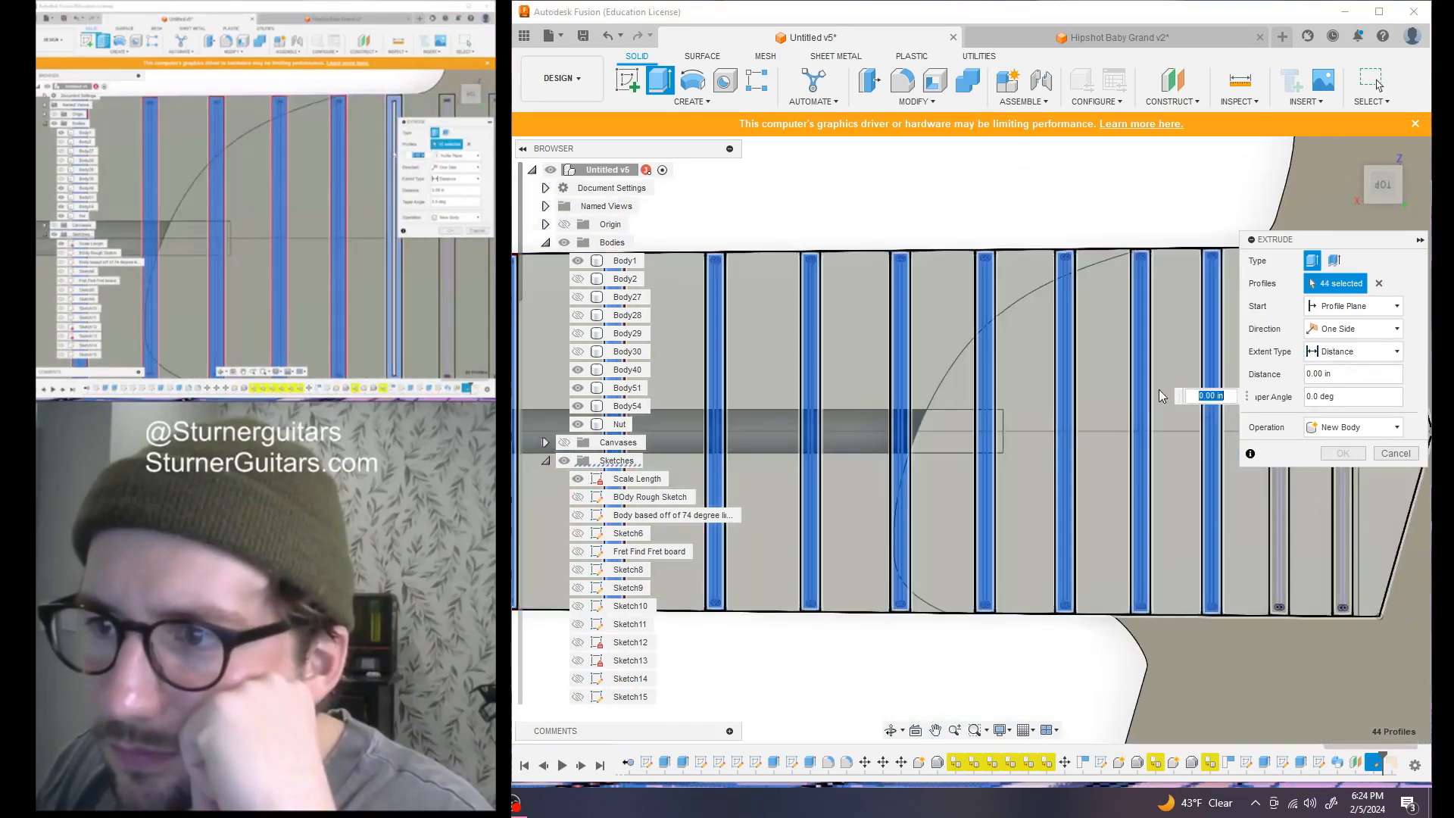
{"action": "scroll", "coordinate": [883, 429], "scroll_direction": "down", "scroll_amount": 3}
{"action": "scroll", "coordinate": [997, 322], "scroll_direction": "up", "scroll_amount": 6}
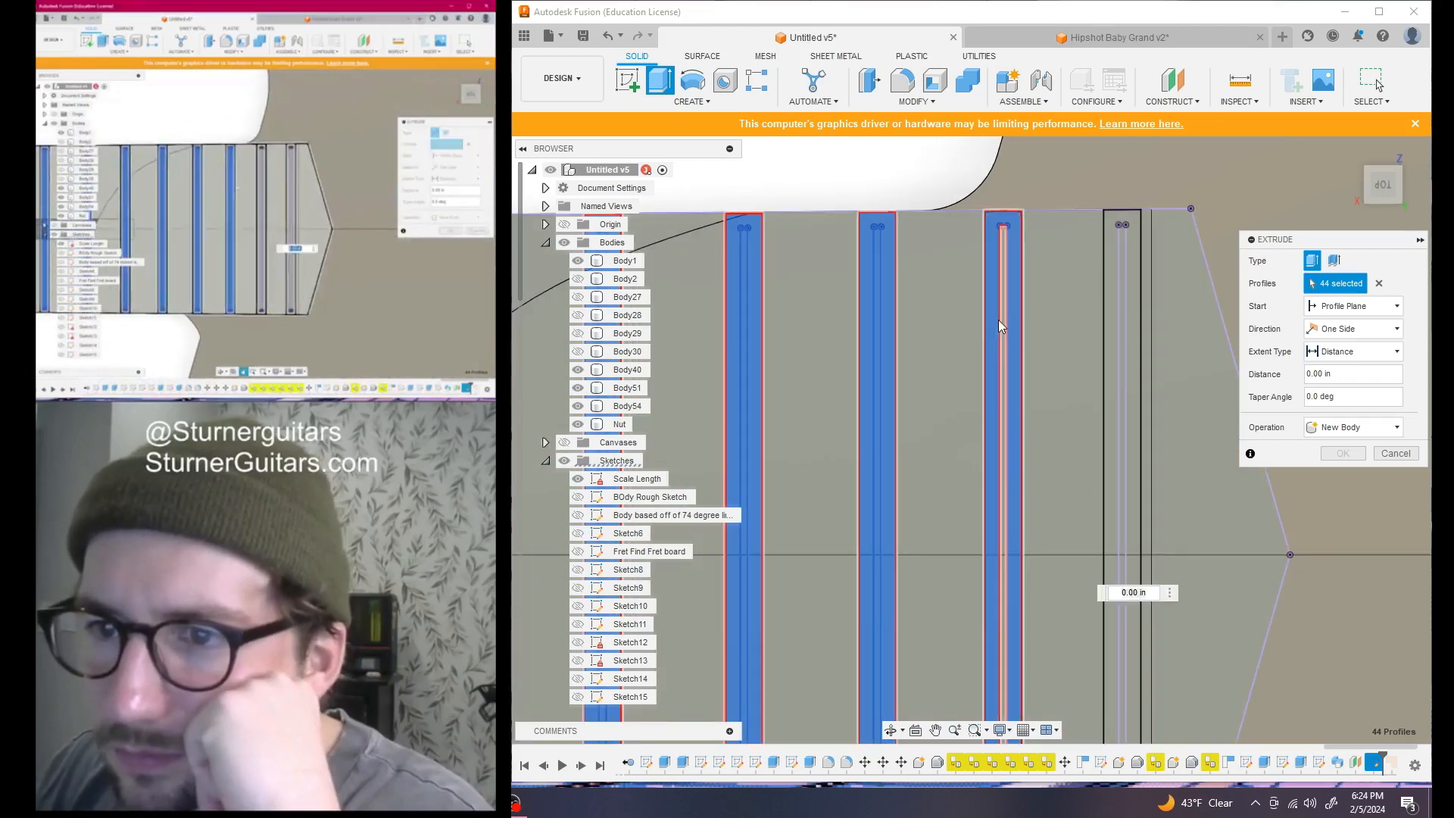
{"action": "left_click", "coordinate": [1003, 324]}
{"action": "left_click", "coordinate": [1119, 296]}
{"action": "scroll", "coordinate": [1055, 396], "scroll_direction": "down", "scroll_amount": 6}
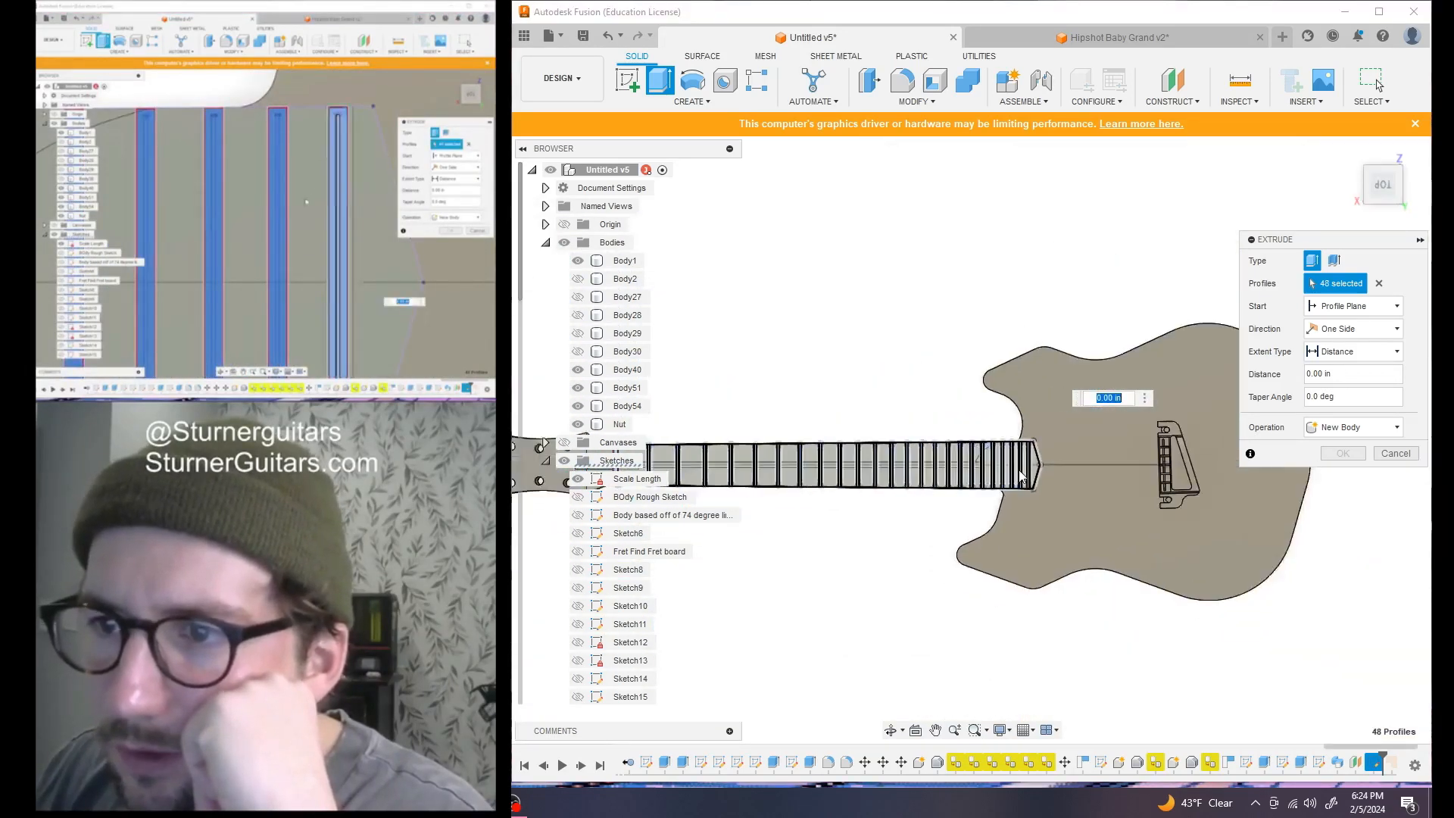
Extrude the 48 fret profiles 0.50 in as new bodies from the back view
{"action": "scroll", "coordinate": [1020, 476], "scroll_direction": "down", "scroll_amount": 3}
{"action": "left_click_drag", "start_coordinate": [1384, 192], "coordinate": [1395, 163]}
{"action": "scroll", "coordinate": [963, 371], "scroll_direction": "up", "scroll_amount": 4}
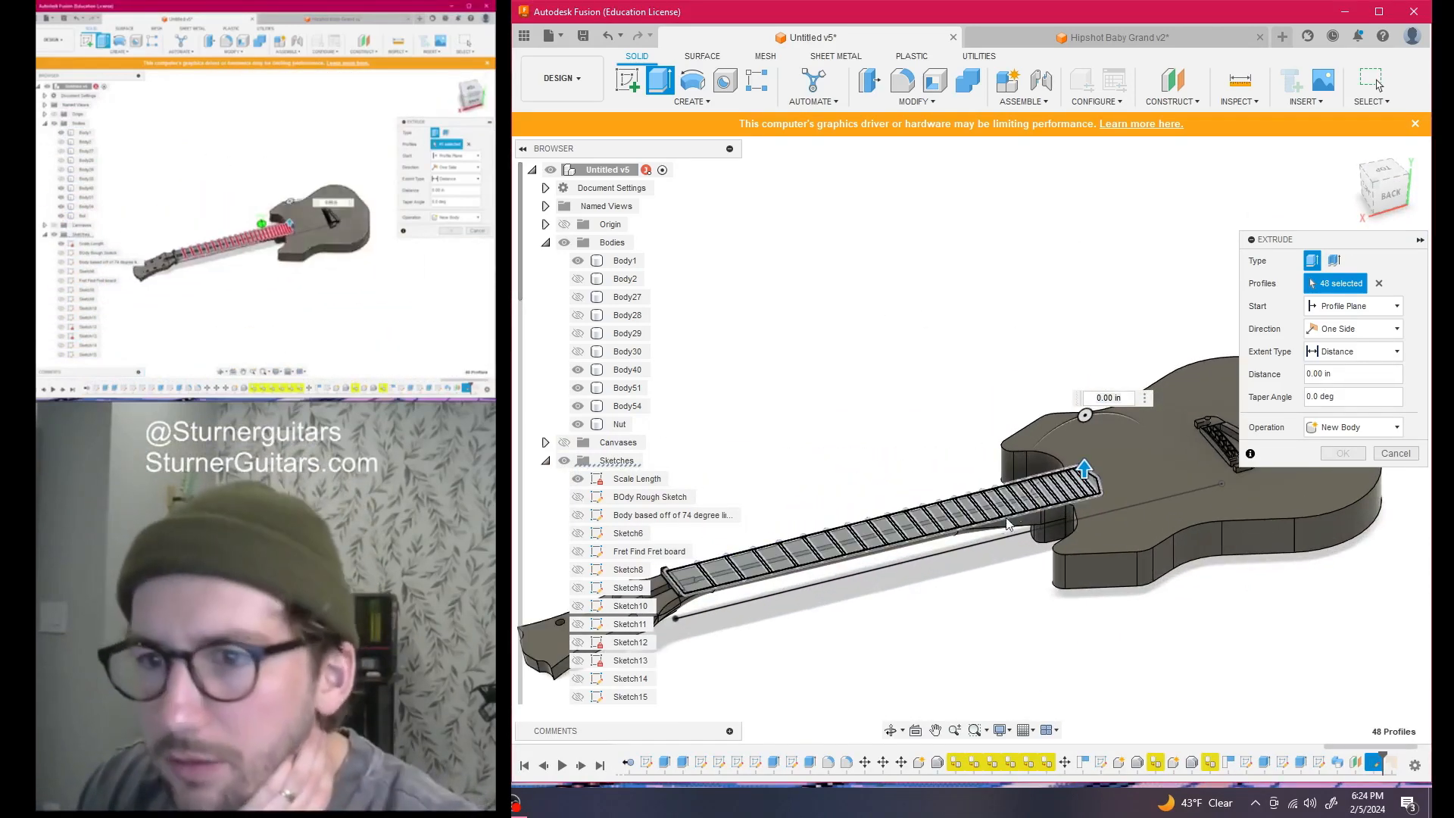
{"action": "left_click", "coordinate": [1384, 193]}
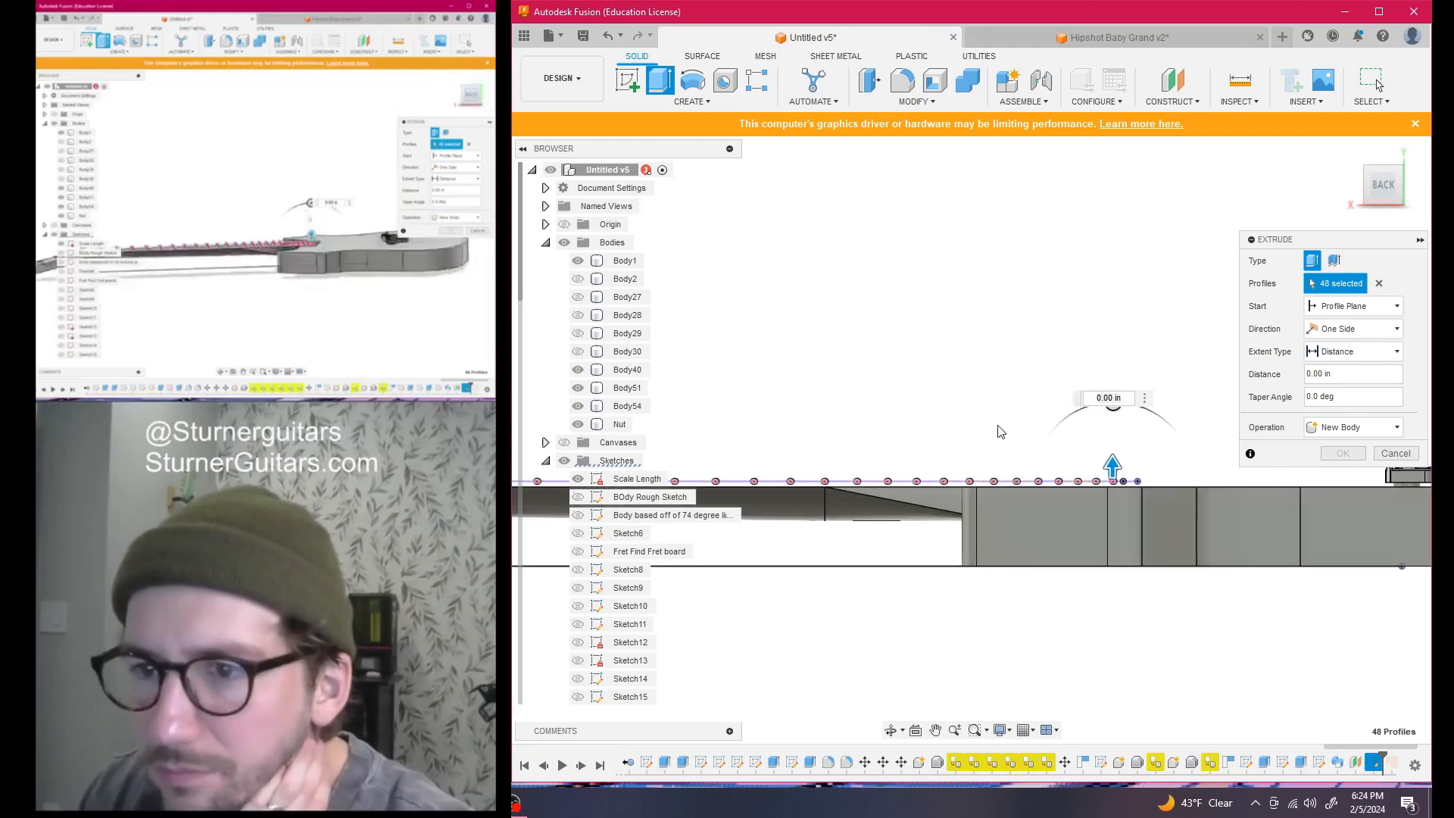
{"action": "middle_click_drag", "start_coordinate": [1002, 438], "coordinate": [1070, 396]}
{"action": "left_click_drag", "start_coordinate": [1180, 405], "coordinate": [1079, 409]}
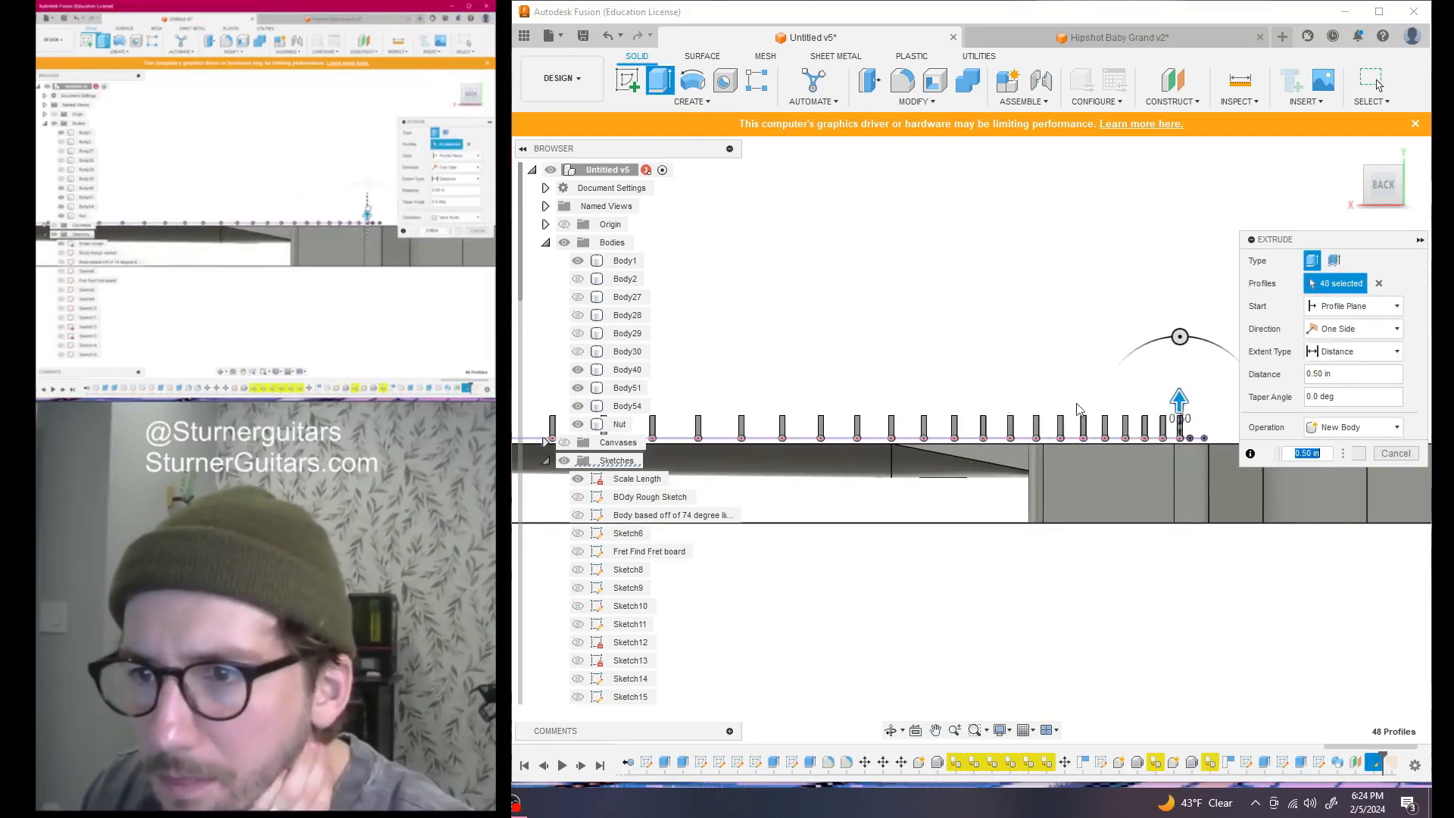
{"action": "left_click", "coordinate": [1342, 454]}
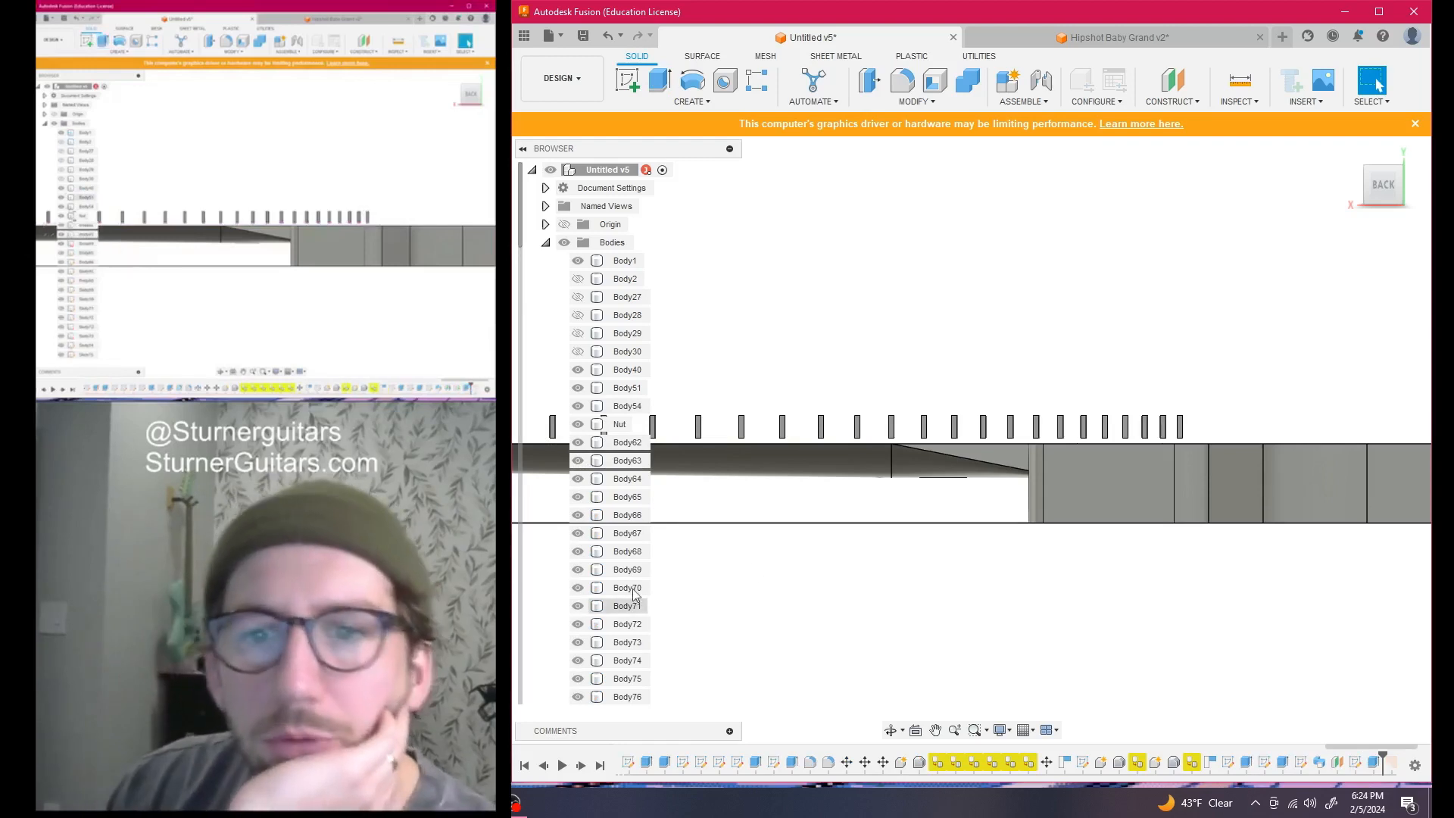
Orbit back to a 3D view and unhide Body2 in the Browser
{"action": "scroll", "coordinate": [837, 633], "scroll_direction": "down", "scroll_amount": 6}
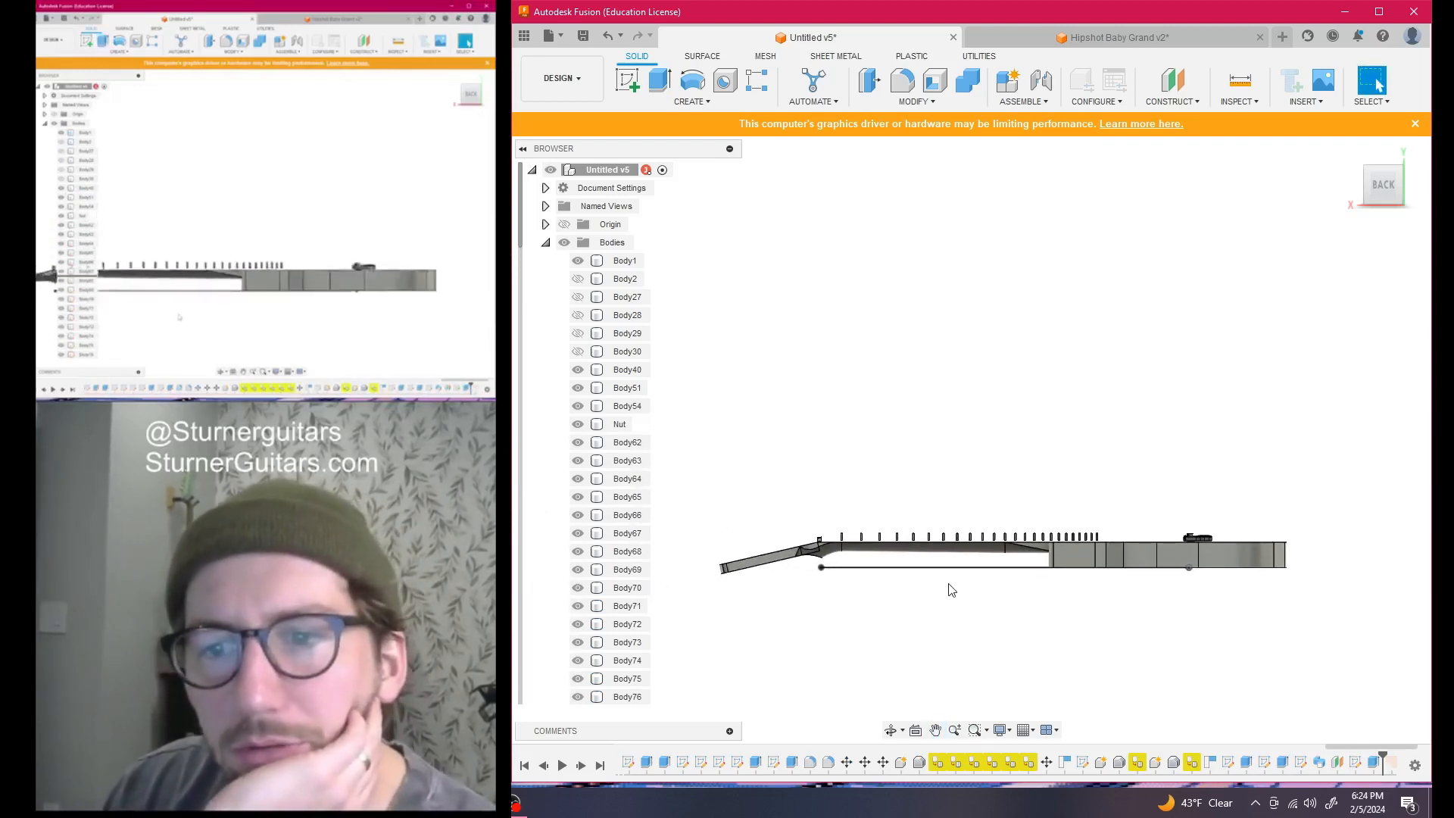
{"action": "left_click_drag", "start_coordinate": [1392, 192], "coordinate": [1426, 219]}
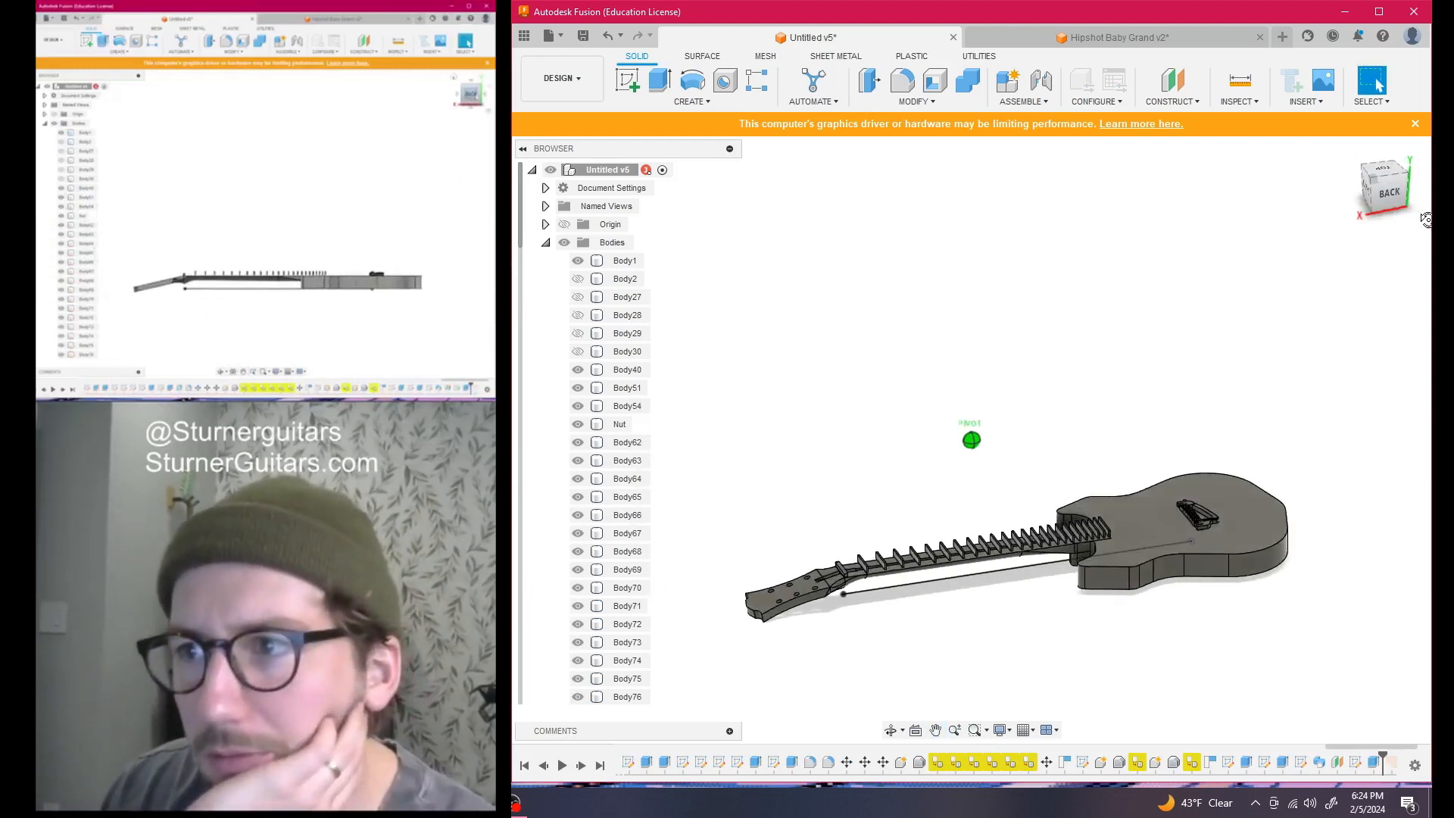
{"action": "left_click", "coordinate": [580, 280]}
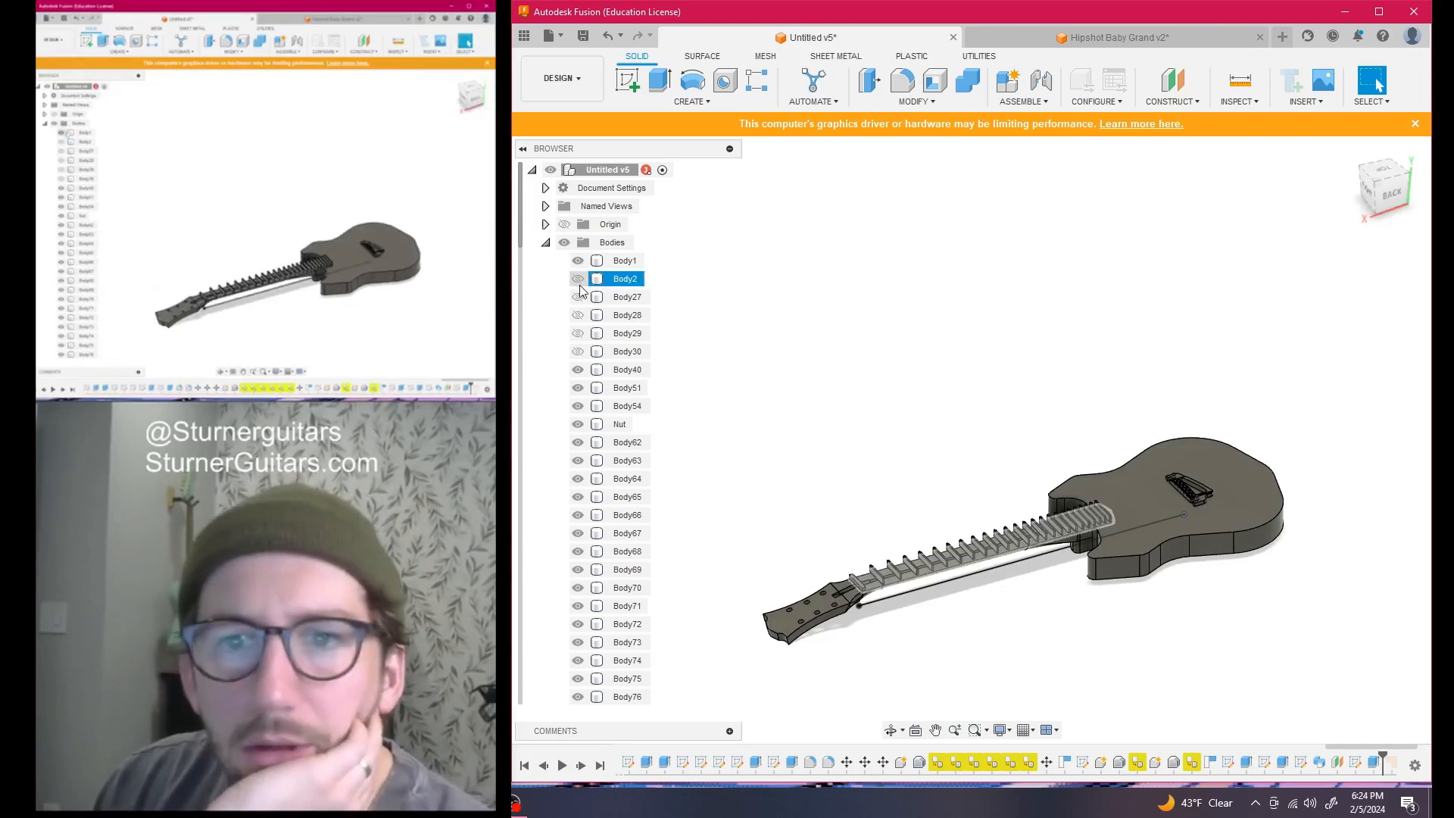
{"action": "left_click", "coordinate": [578, 280]}
Select a fret near the guitar body and open the Appearance dialog
{"action": "scroll", "coordinate": [918, 509], "scroll_direction": "up", "scroll_amount": 4}
{"action": "scroll", "coordinate": [1051, 471], "scroll_direction": "up", "scroll_amount": 4}
{"action": "scroll", "coordinate": [958, 576], "scroll_direction": "down", "scroll_amount": 3}
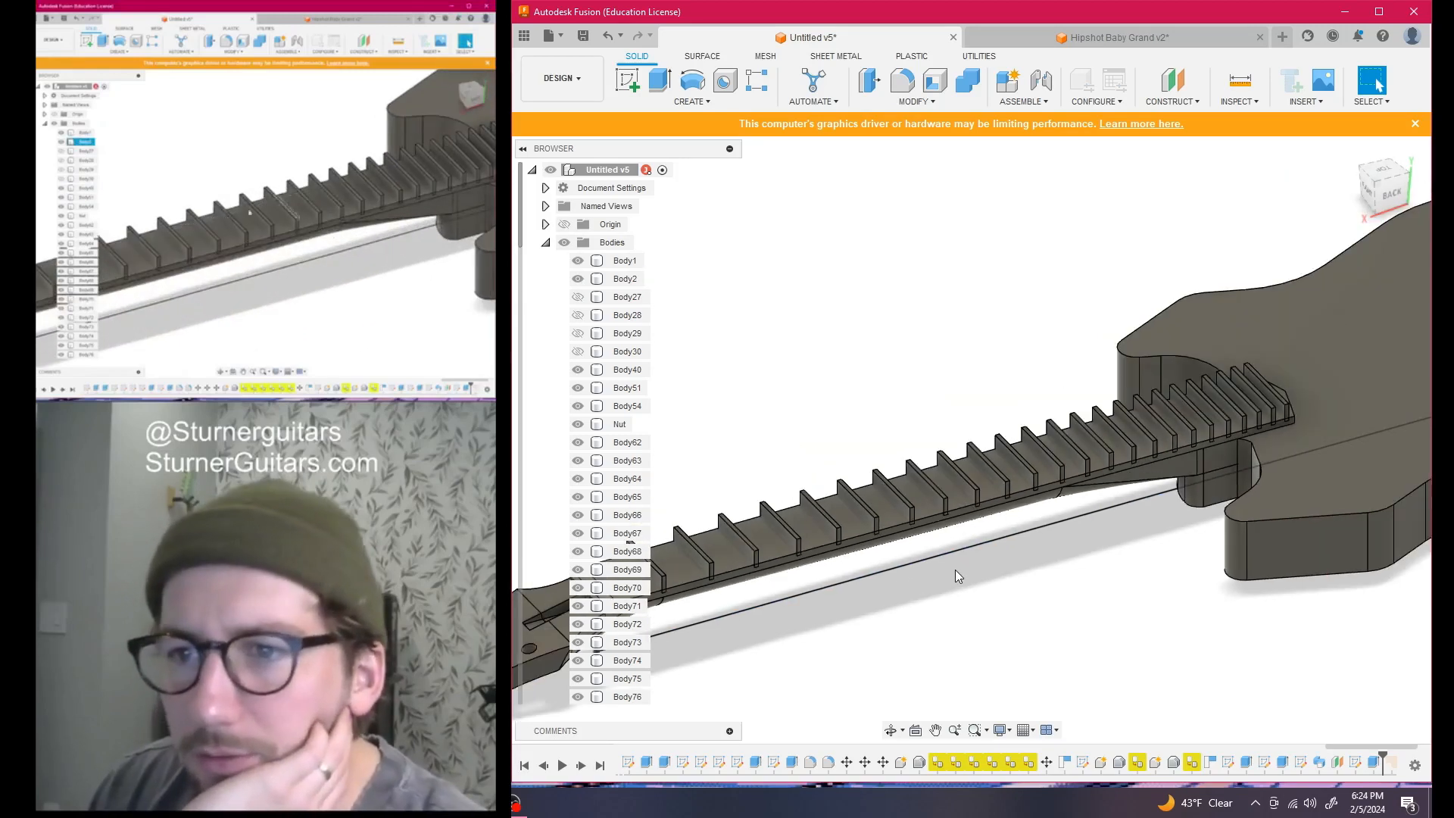
{"action": "scroll", "coordinate": [958, 576], "scroll_direction": "down", "scroll_amount": 5}
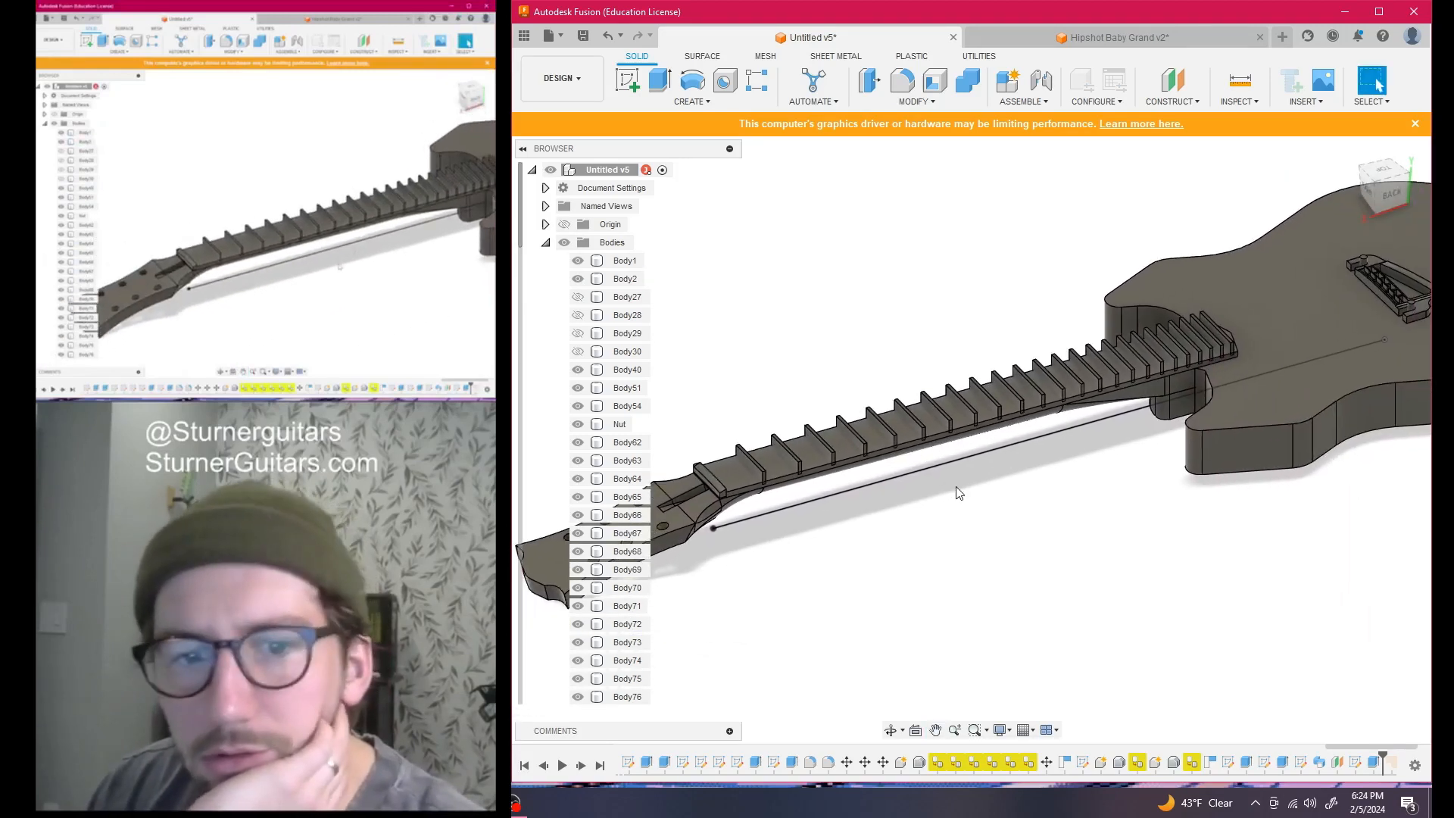
{"action": "scroll", "coordinate": [958, 496], "scroll_direction": "down", "scroll_amount": 3}
{"action": "scroll", "coordinate": [974, 521], "scroll_direction": "up", "scroll_amount": 2}
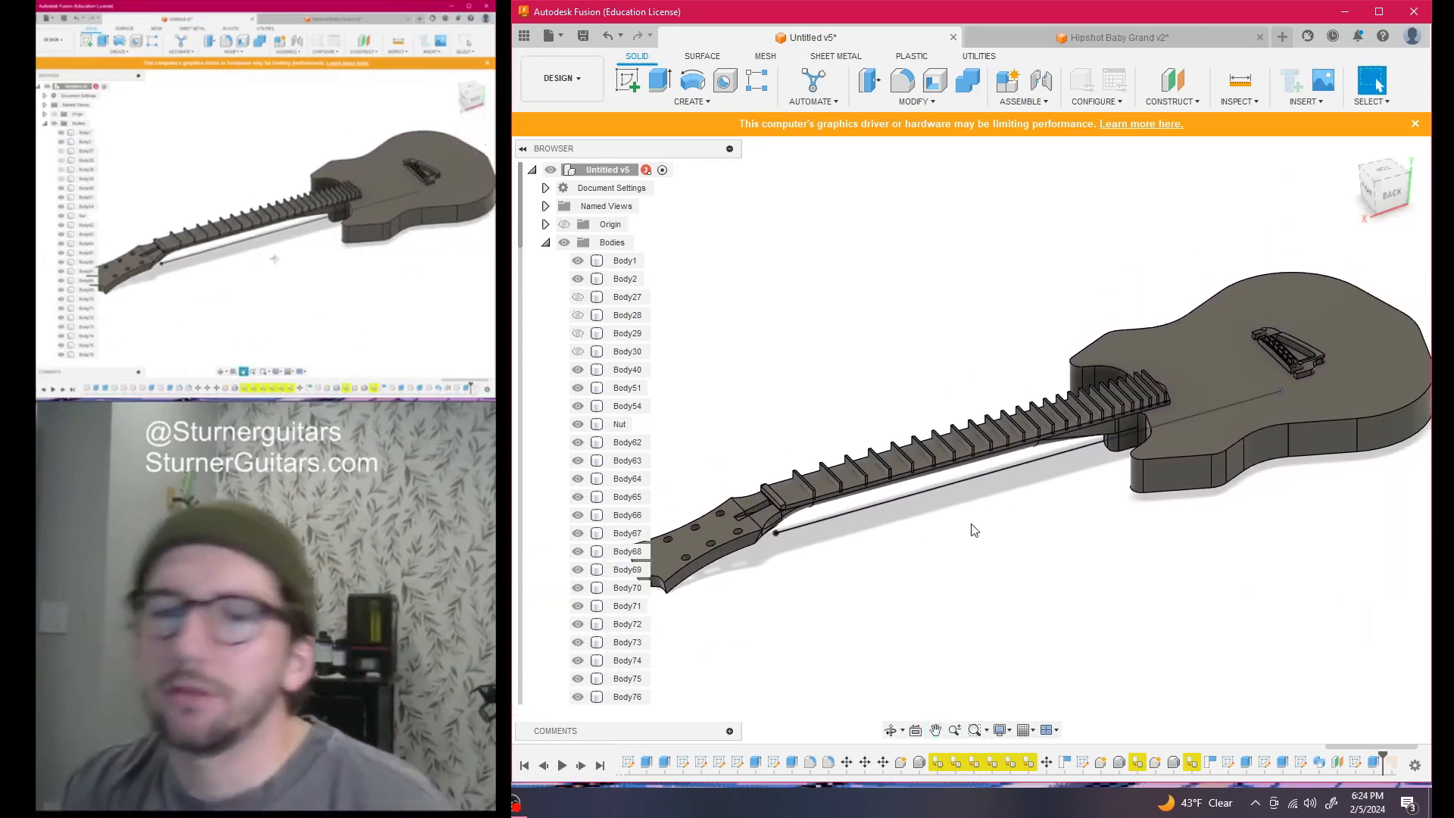
{"action": "left_click", "coordinate": [1099, 397]}
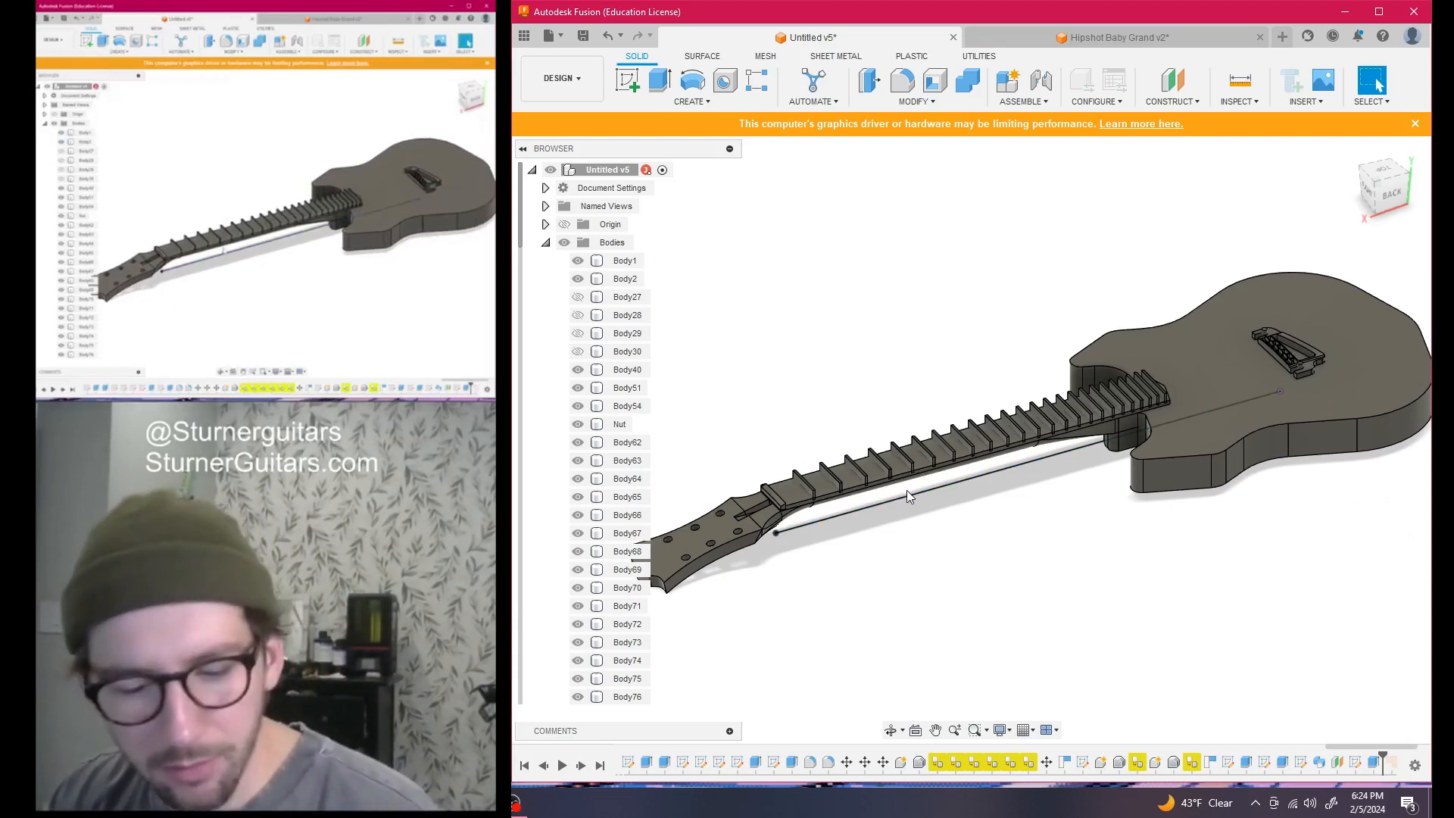
{"action": "key", "text": "a"}
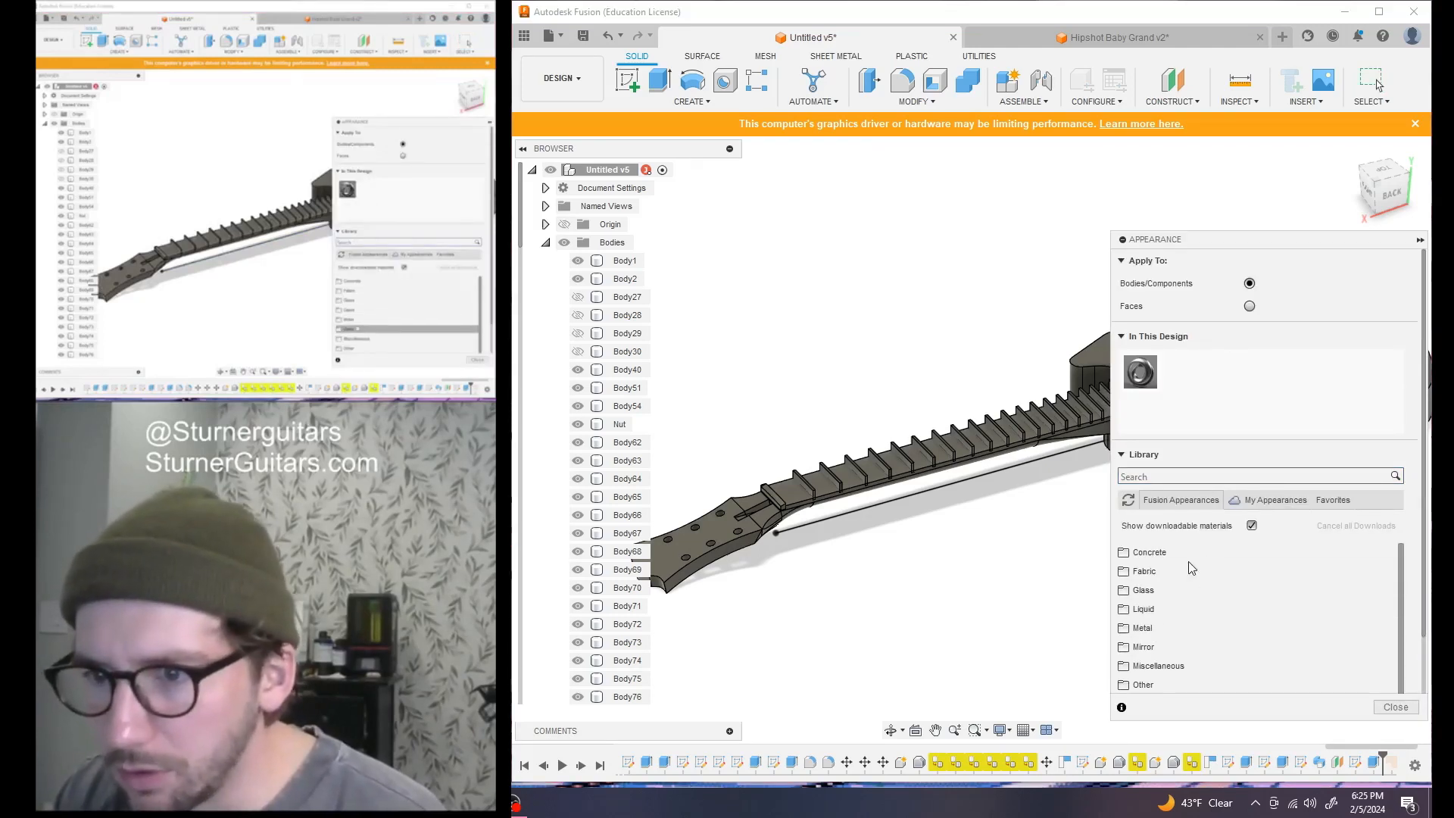
Apply 3D Mahogany - Semigloss from Wood (Solid) > Finished to the fretboard and close Appearance
{"action": "scroll", "coordinate": [1175, 646], "scroll_direction": "down", "scroll_amount": 3}
{"action": "scroll", "coordinate": [1175, 646], "scroll_direction": "down", "scroll_amount": 3}
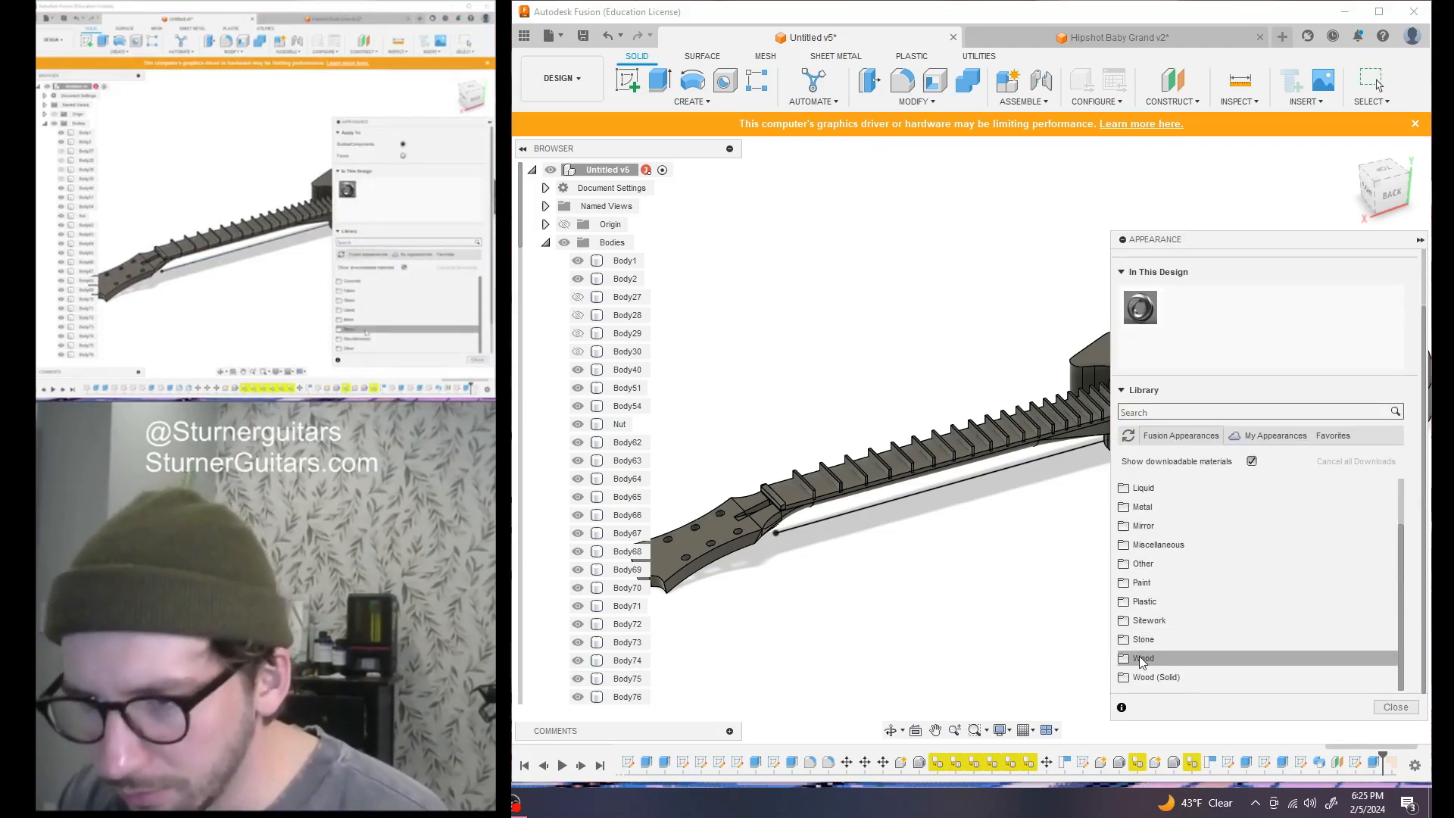
{"action": "left_click", "coordinate": [1181, 677]}
{"action": "scroll", "coordinate": [1181, 667], "scroll_direction": "down", "scroll_amount": 4}
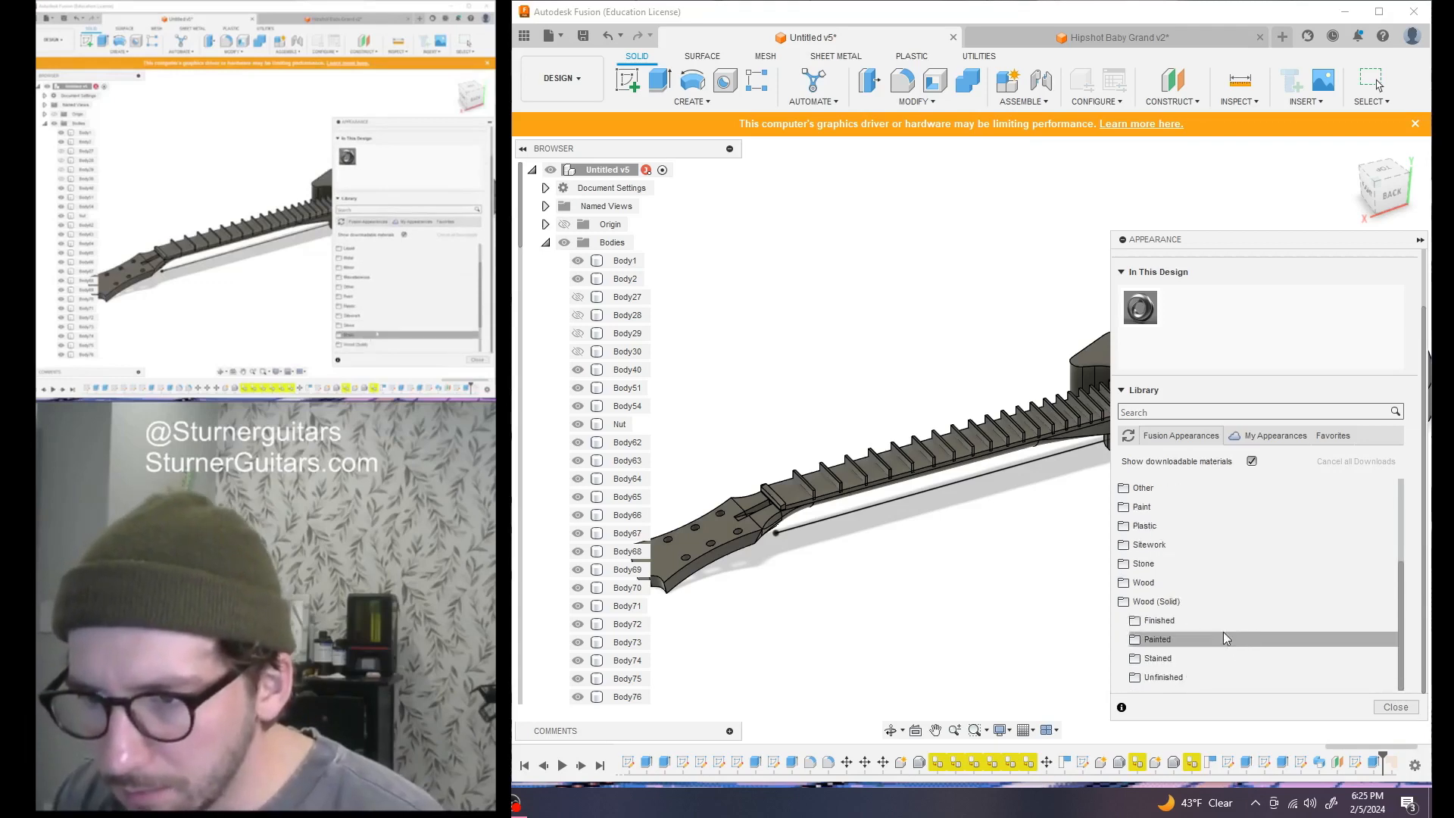
{"action": "left_click", "coordinate": [1140, 625]}
{"action": "scroll", "coordinate": [1147, 627], "scroll_direction": "down", "scroll_amount": 5}
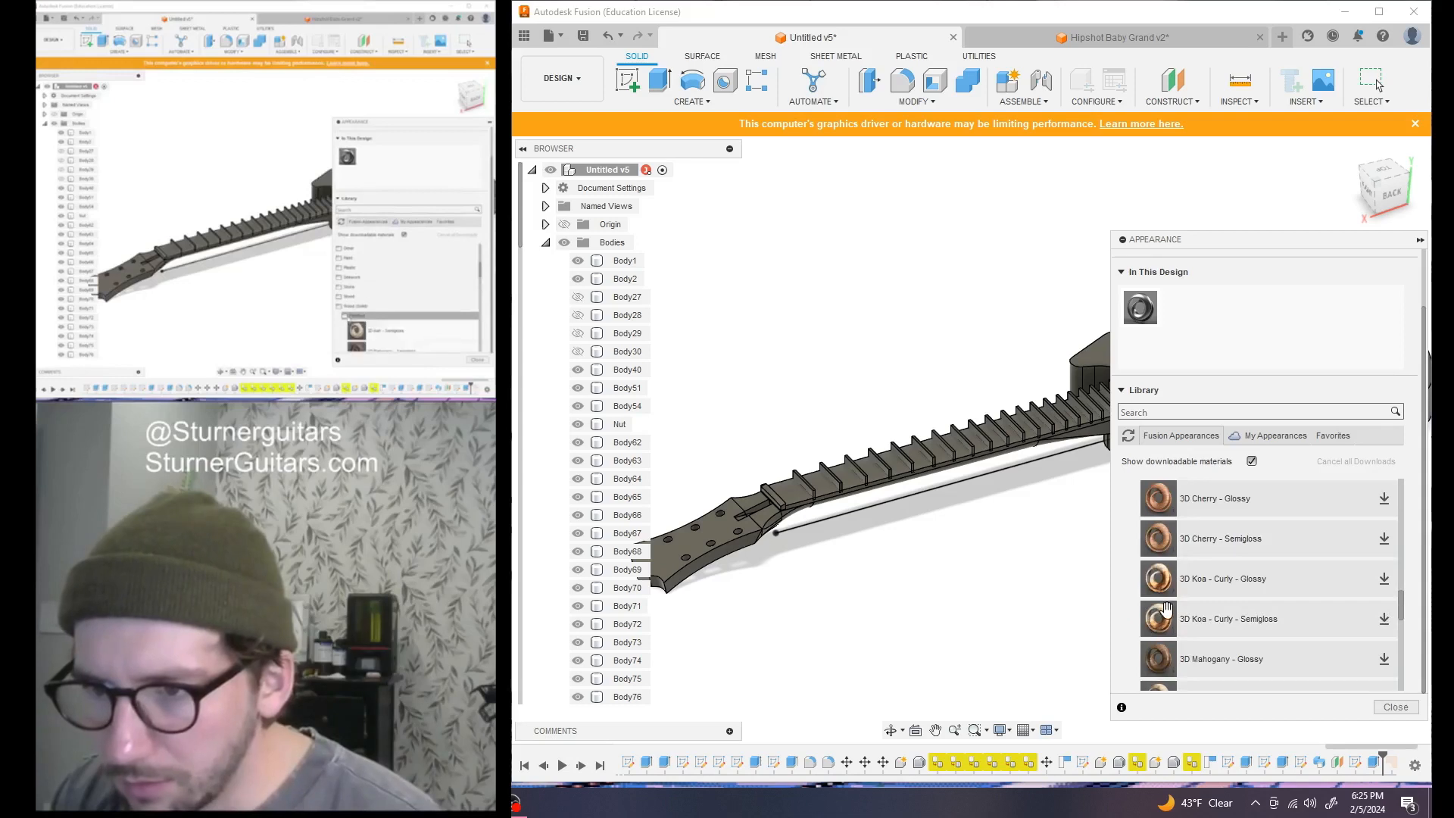
{"action": "scroll", "coordinate": [1300, 646], "scroll_direction": "up", "scroll_amount": 3}
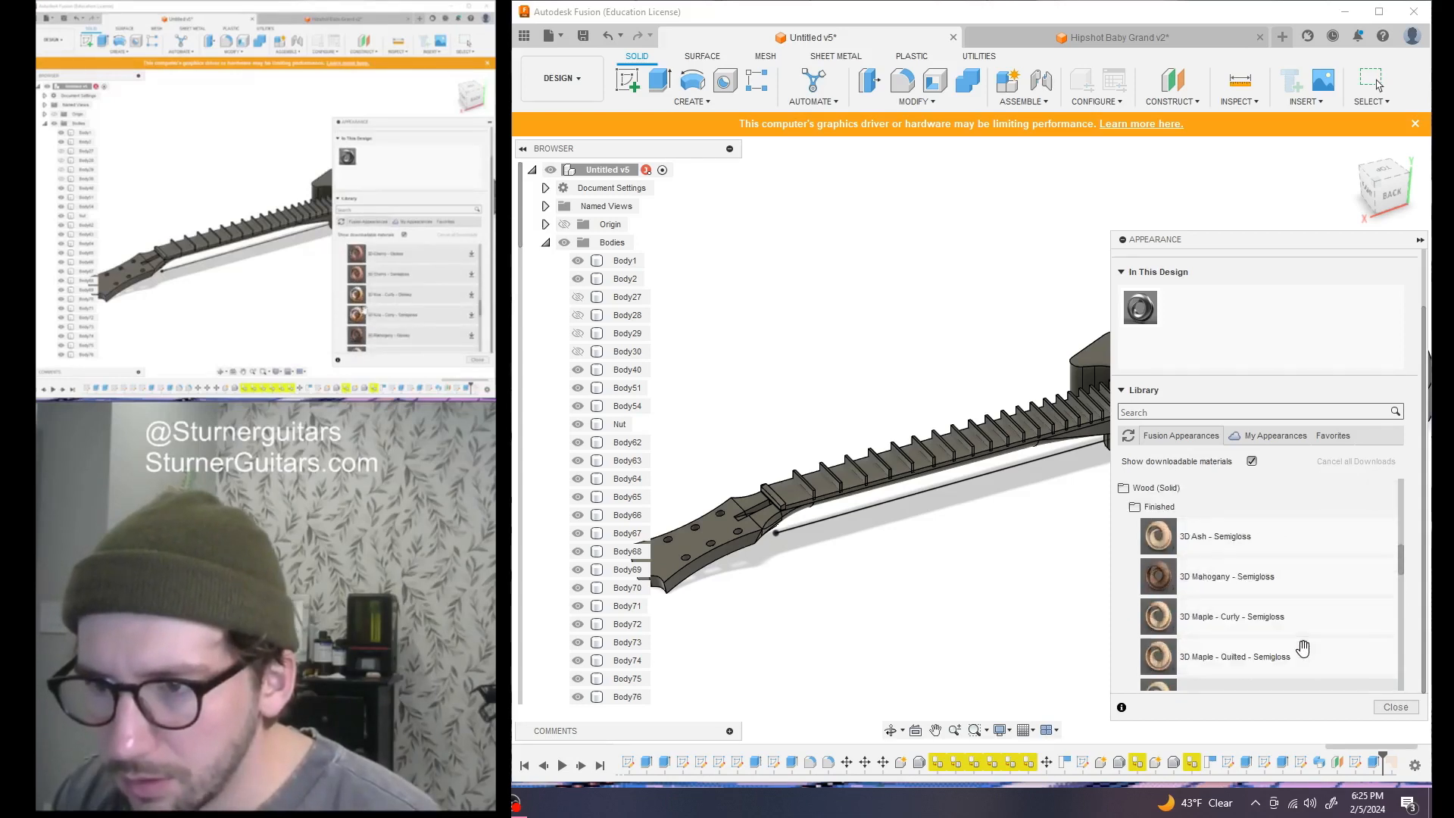
{"action": "left_click_drag", "start_coordinate": [1166, 577], "coordinate": [965, 458]}
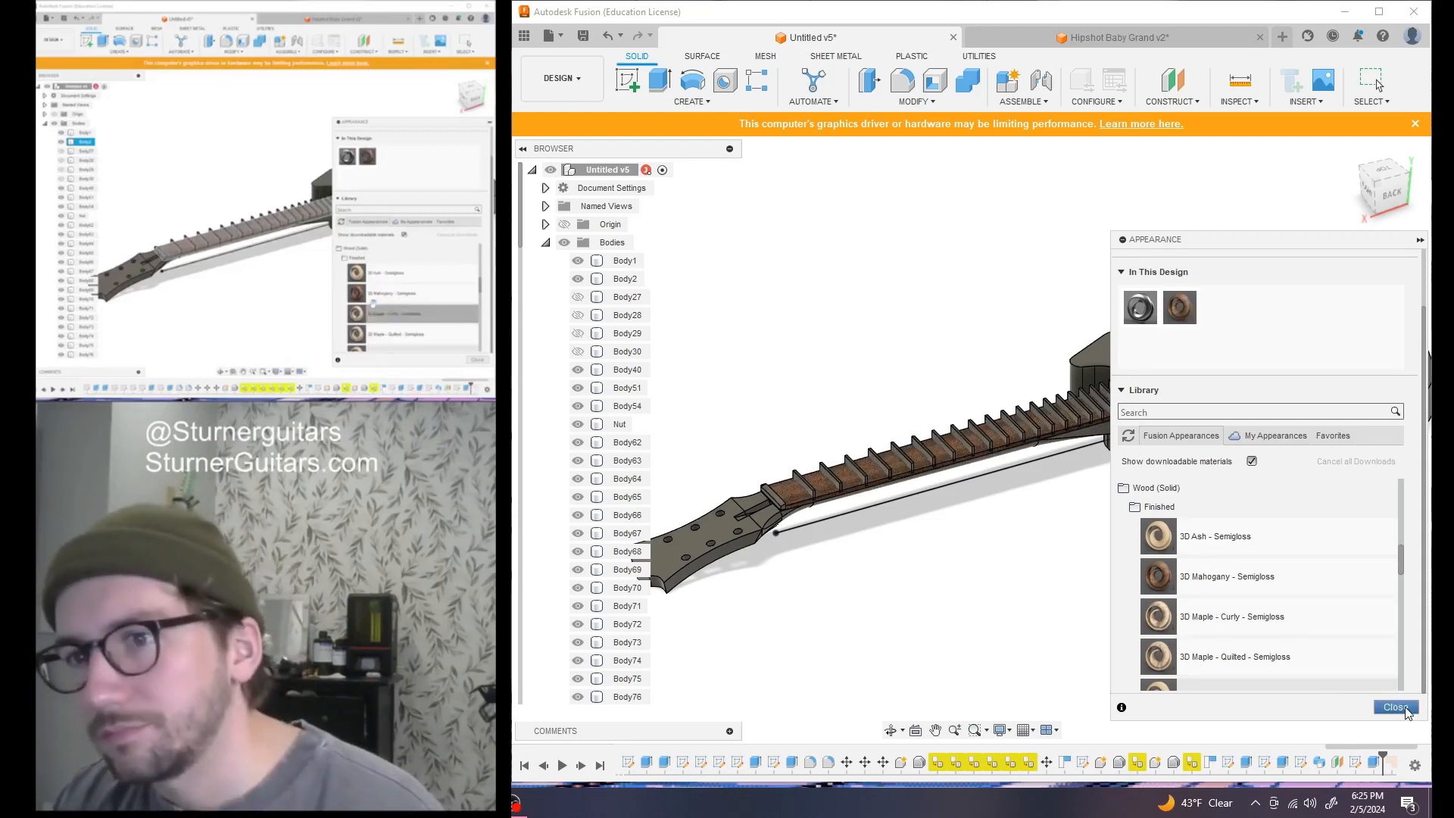
{"action": "left_click", "coordinate": [1404, 708]}
Reframe the neck, then minimize Fusion to show the desktop
{"action": "scroll", "coordinate": [956, 536], "scroll_direction": "up", "scroll_amount": 1}
{"action": "middle_click_drag", "start_coordinate": [954, 537], "coordinate": [1115, 619]}
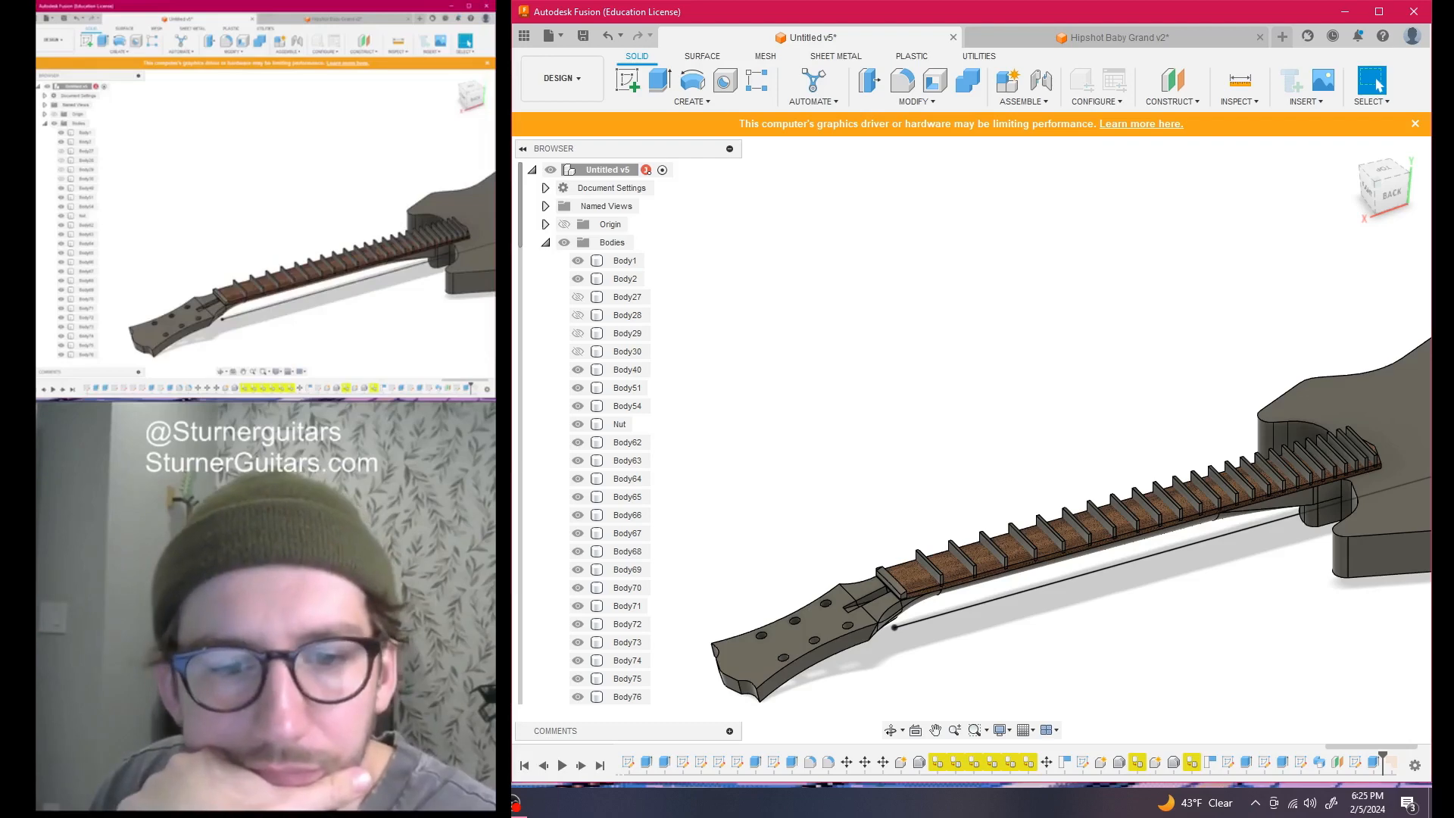
{"action": "key", "text": "super+d"}
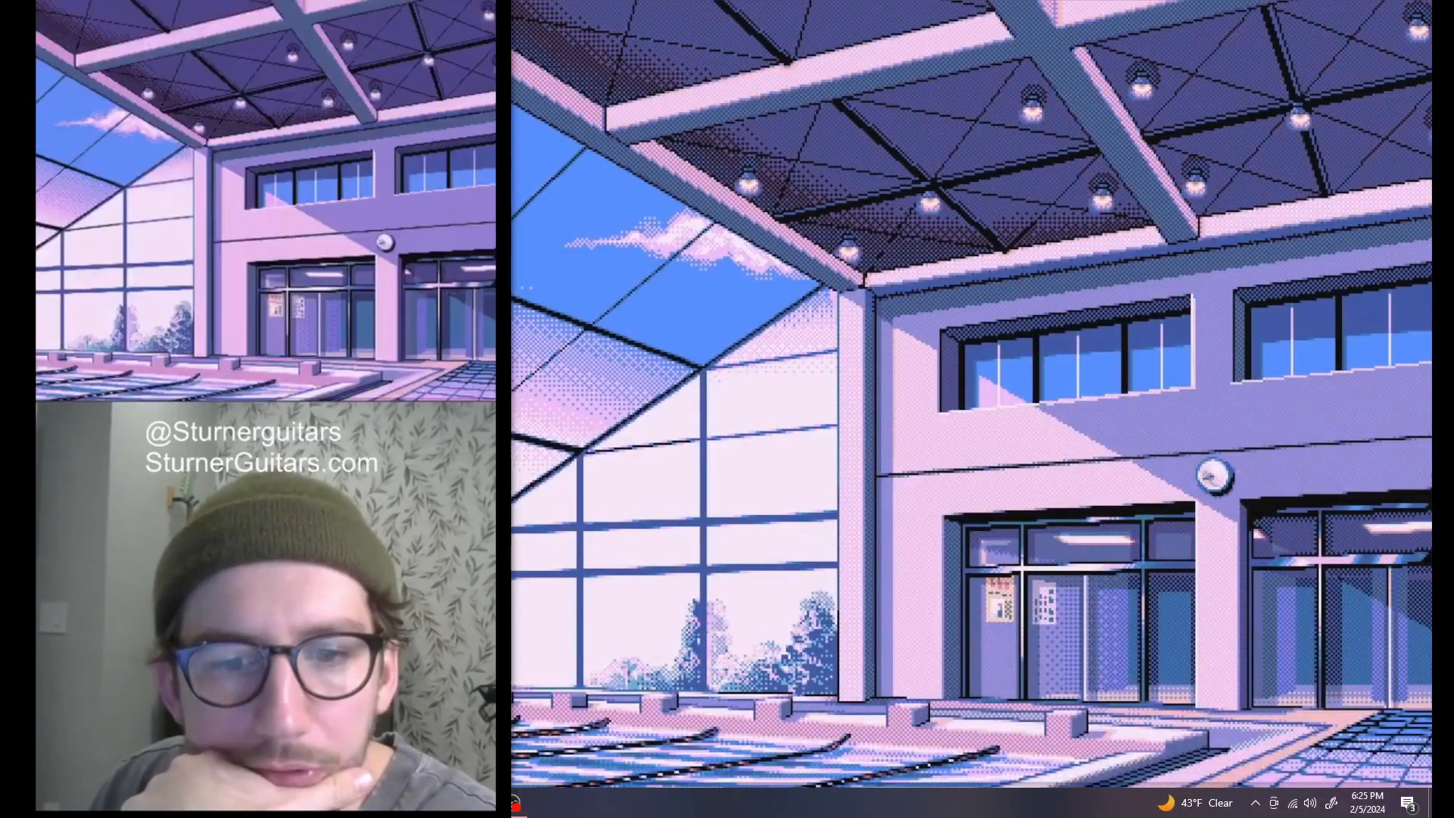
Snap the StewMac browser to the right half and search the site for 'fretwire'
{"action": "key", "text": "super+d"}
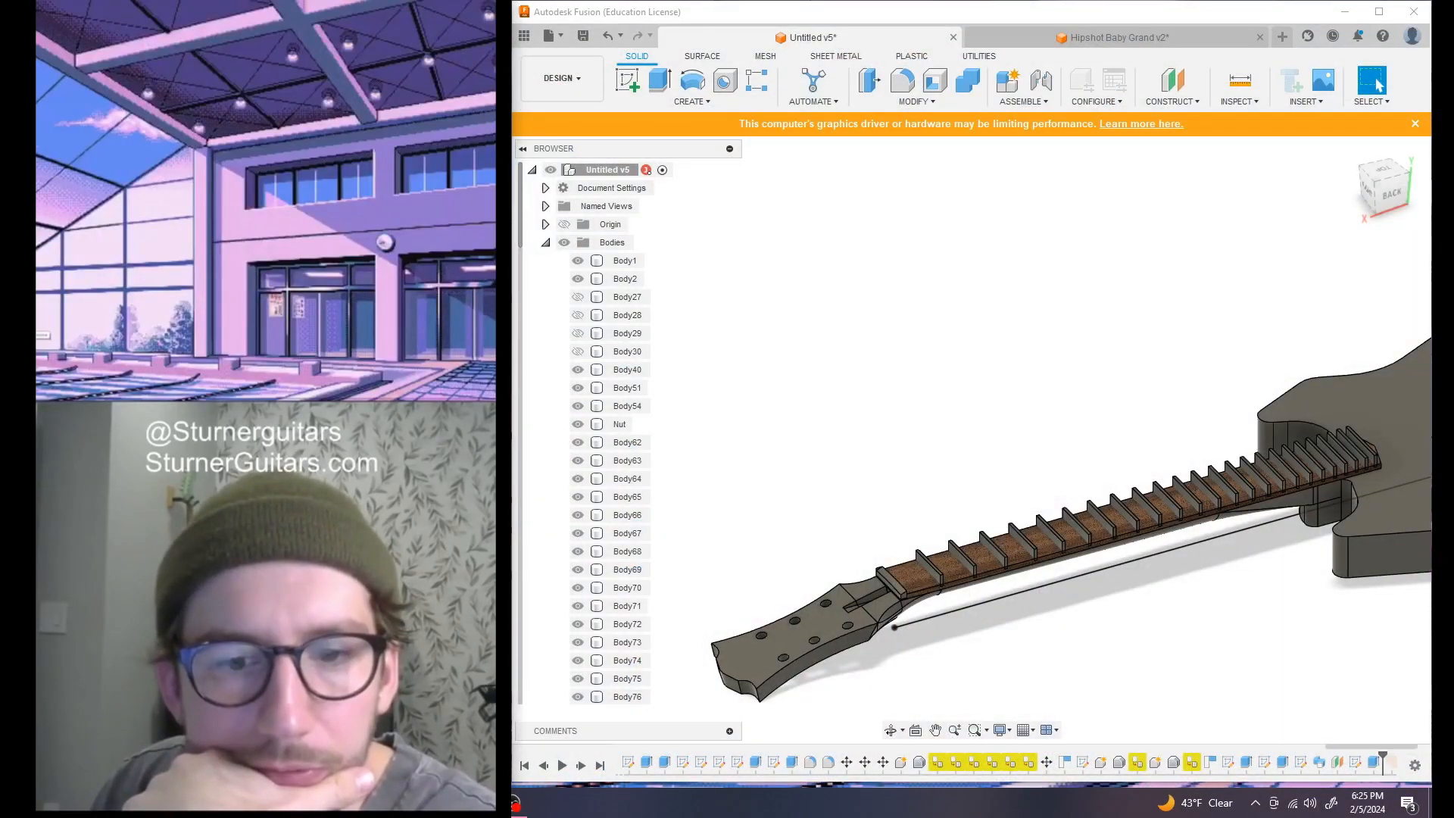
{"action": "left_click_drag", "start_coordinate": [522, 23], "coordinate": [1430, 99]}
{"action": "left_click", "coordinate": [932, 88]}
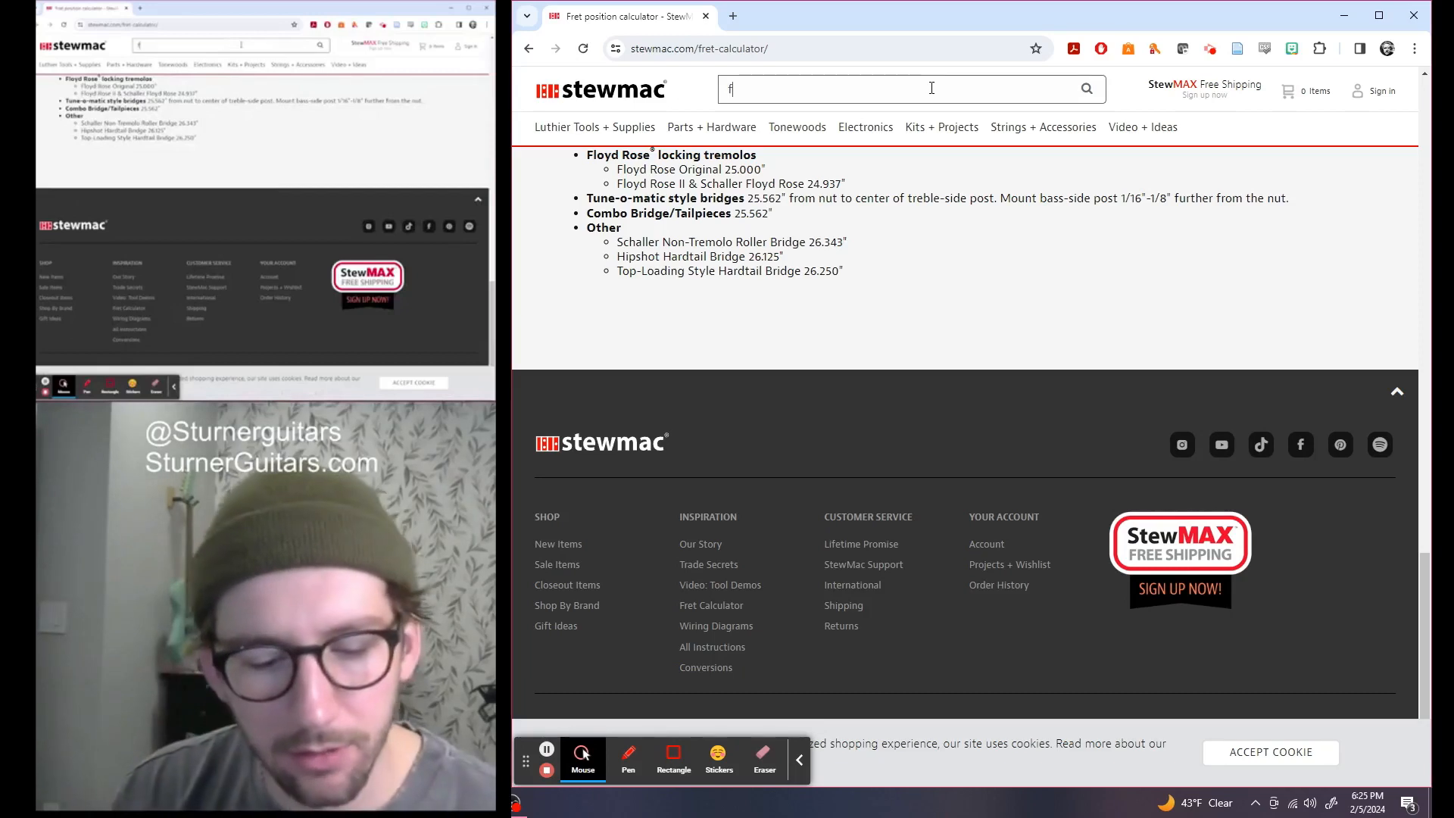
{"action": "type", "text": "fretwire"}
{"action": "key", "text": "Return"}
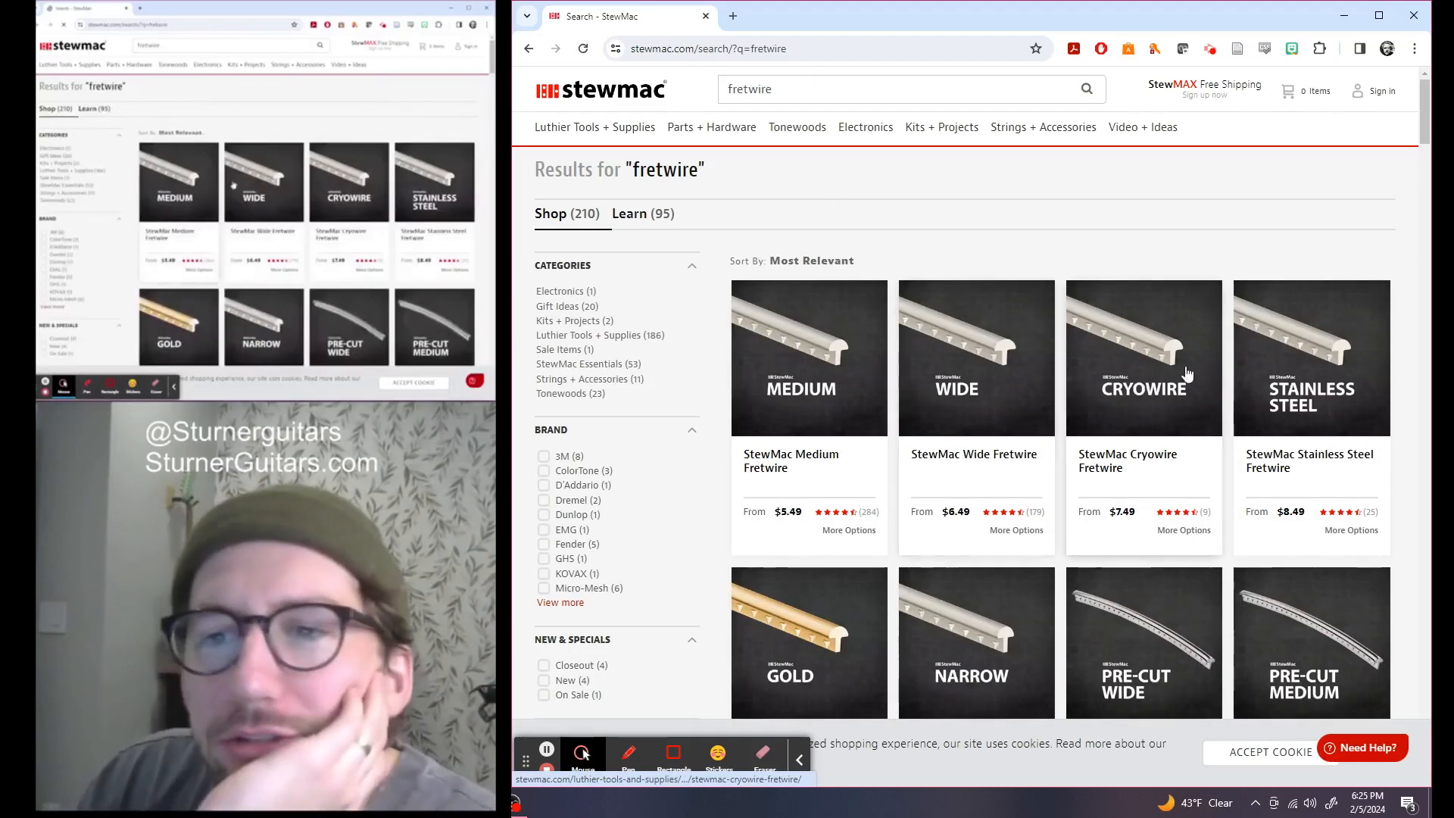
Review the Wide Fretwire size variants and their dimensions, then return to Fusion
{"action": "scroll", "coordinate": [1233, 369], "scroll_direction": "down", "scroll_amount": 2}
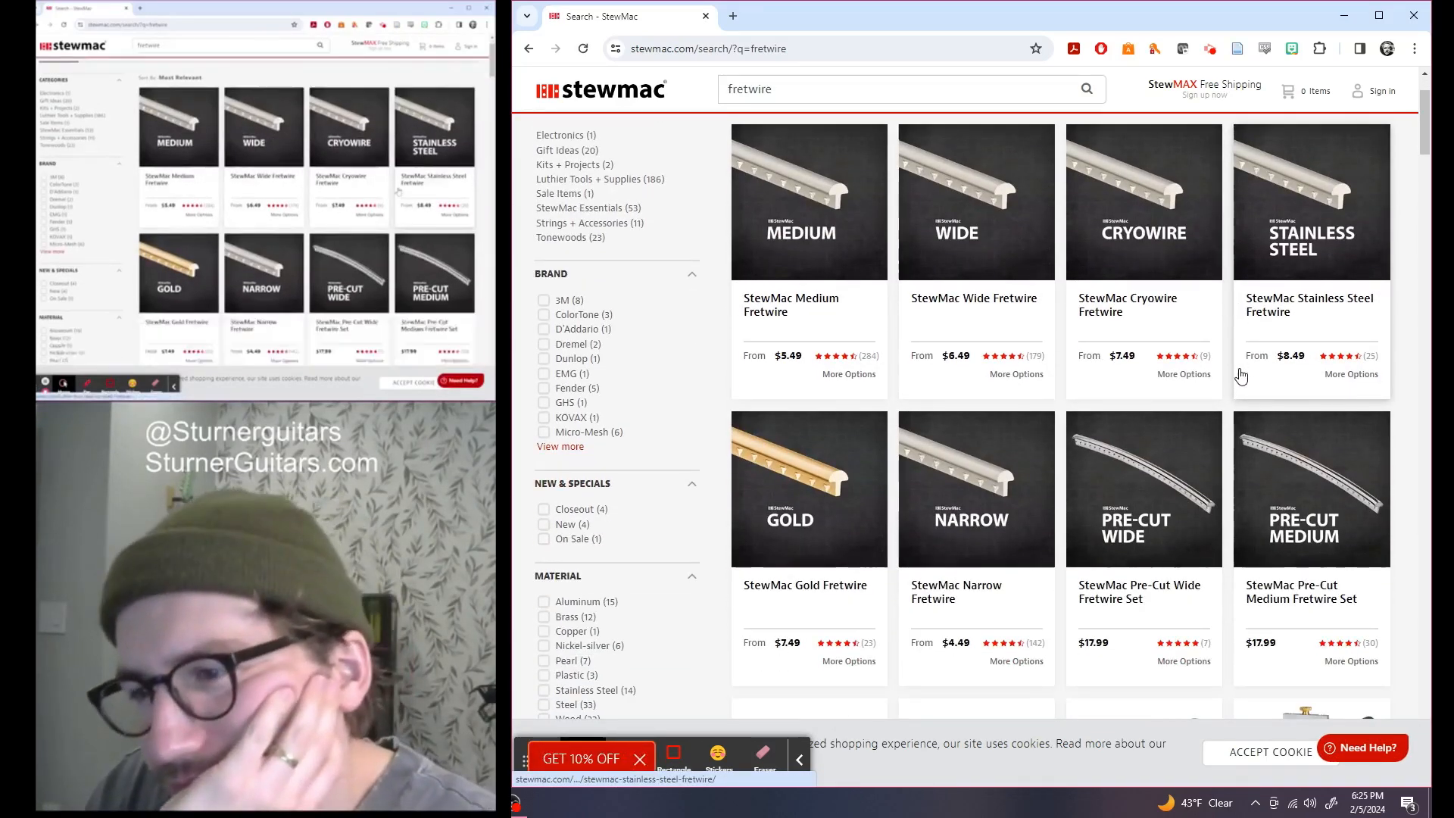
{"action": "scroll", "coordinate": [833, 500], "scroll_direction": "up", "scroll_amount": 2}
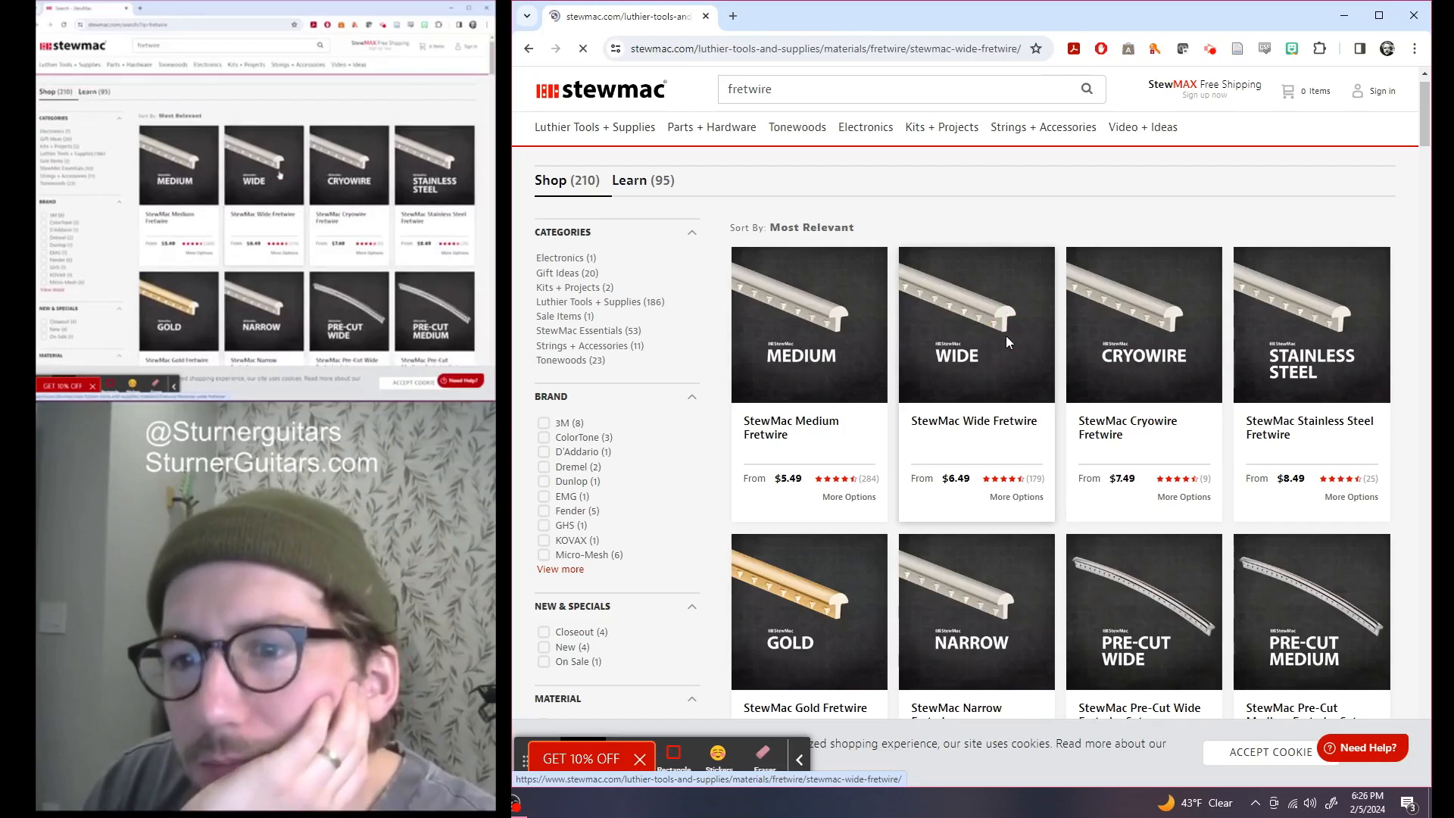
{"action": "scroll", "coordinate": [939, 435], "scroll_direction": "down", "scroll_amount": 6}
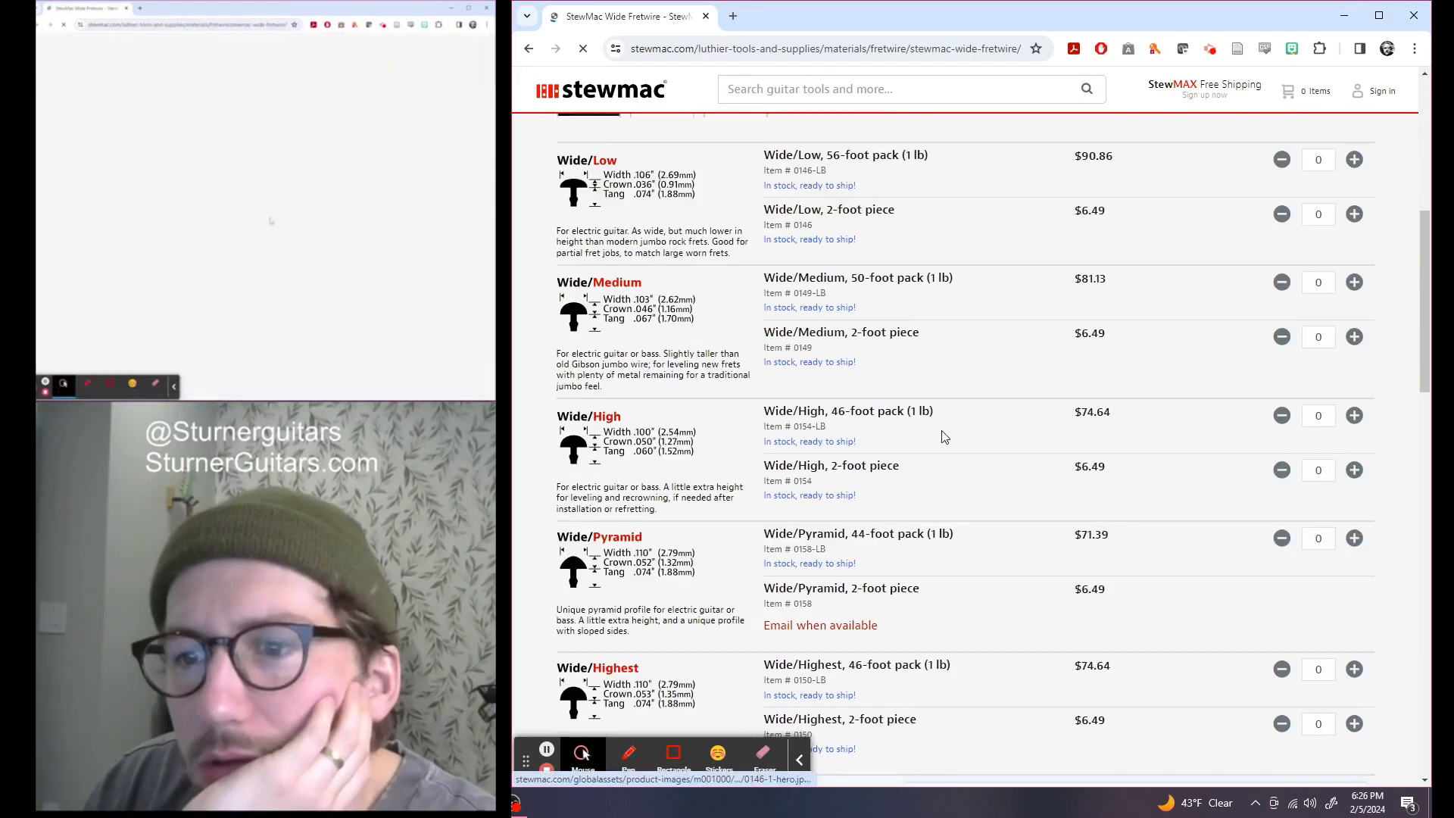
{"action": "scroll", "coordinate": [943, 437], "scroll_direction": "down", "scroll_amount": 3}
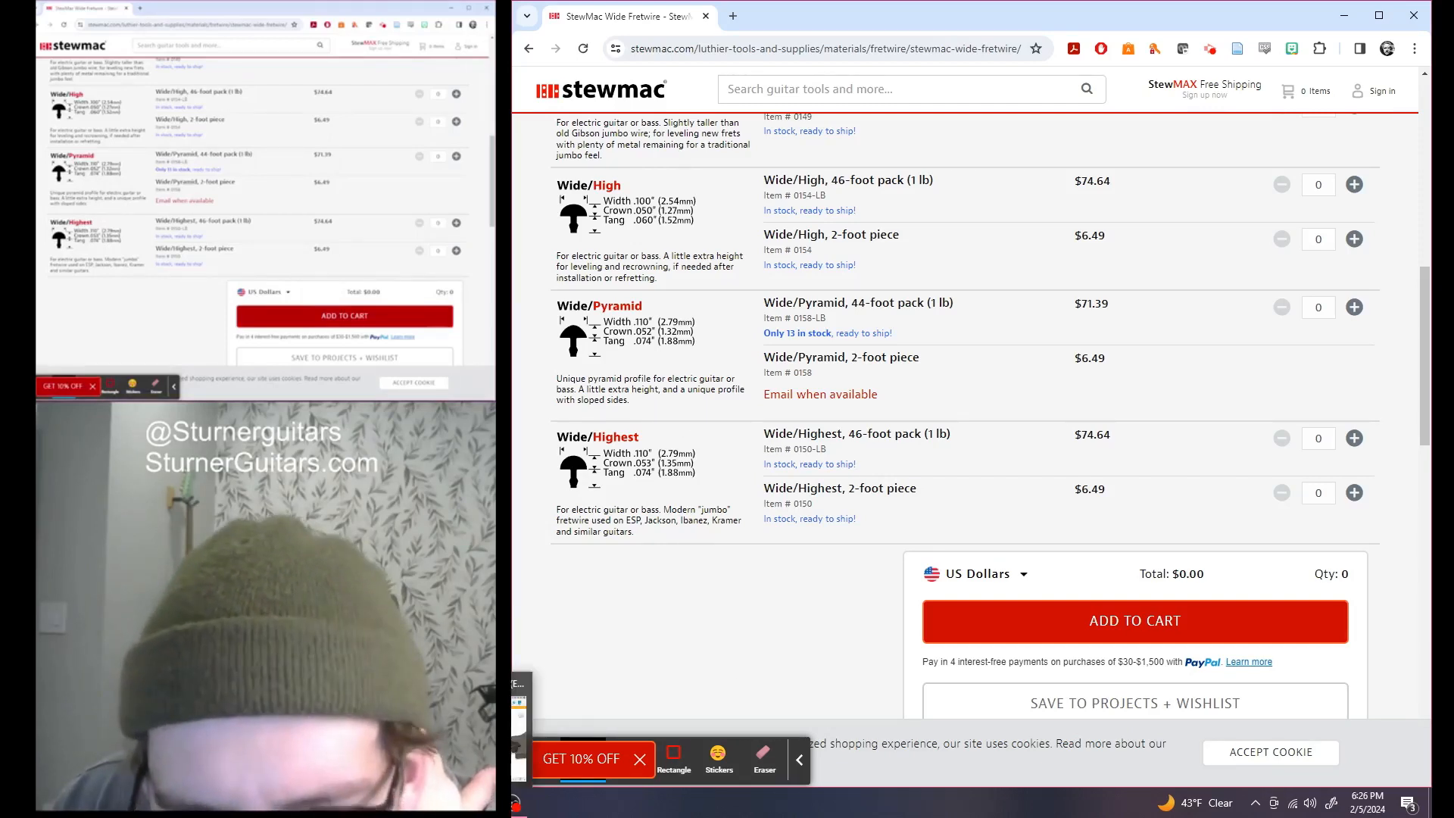
{"action": "left_click", "coordinate": [522, 731]}
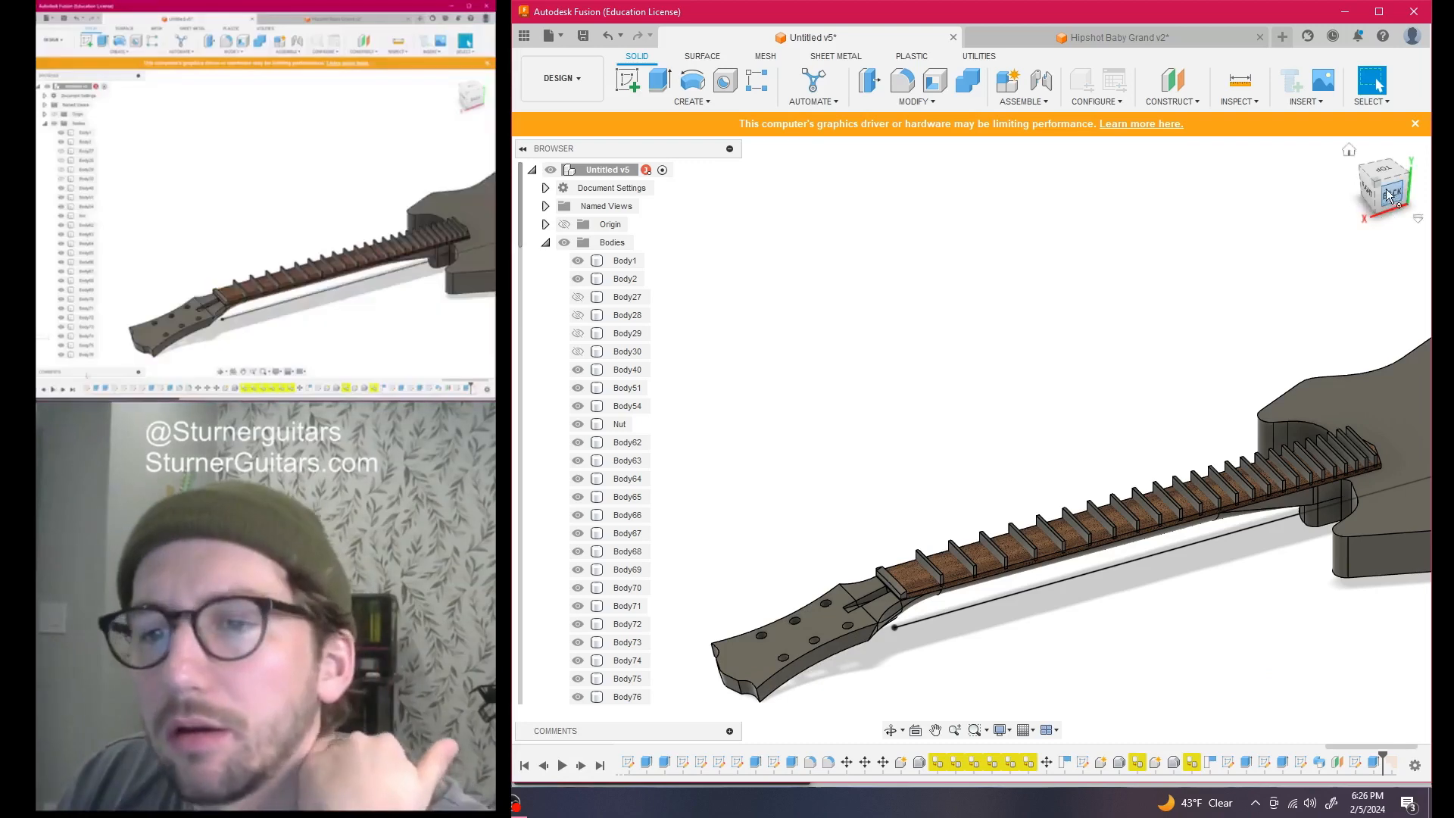
View the neck from the right, frame the nut, and sketch on the face there
{"action": "left_click", "coordinate": [1367, 189]}
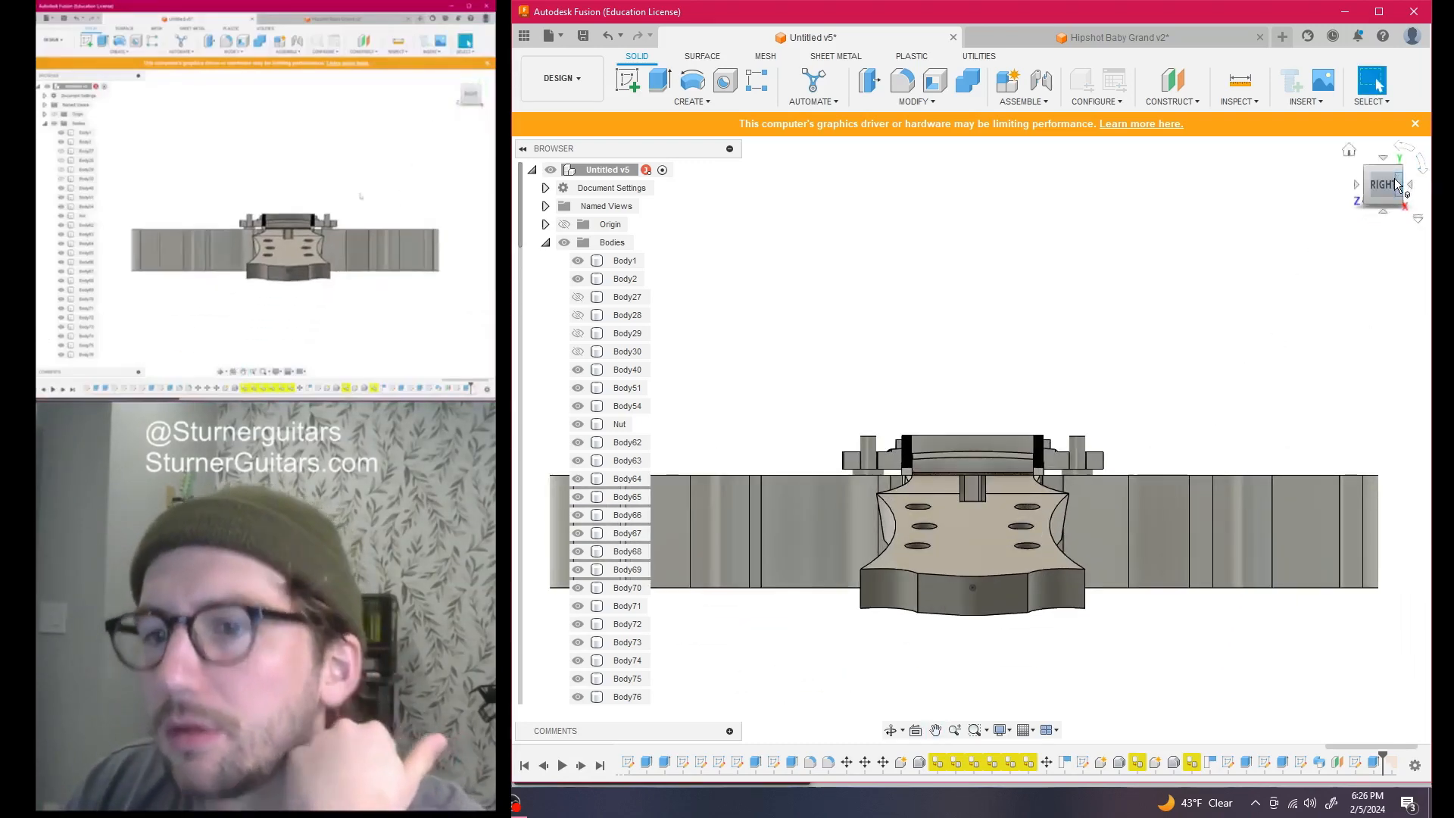
{"action": "middle_click_drag", "start_coordinate": [1317, 236], "coordinate": [1254, 264]}
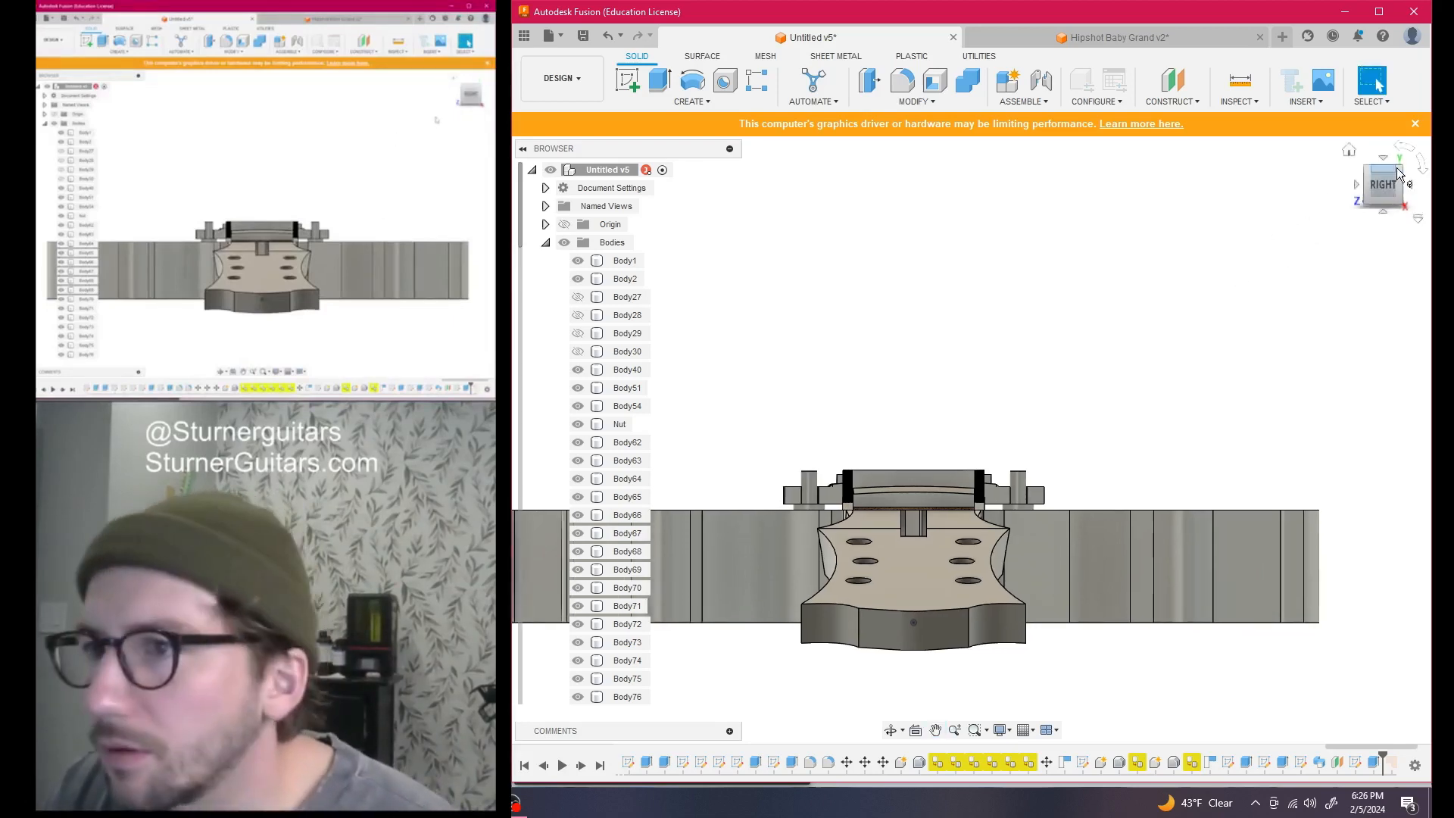
{"action": "left_click_drag", "start_coordinate": [1388, 181], "coordinate": [1343, 222]}
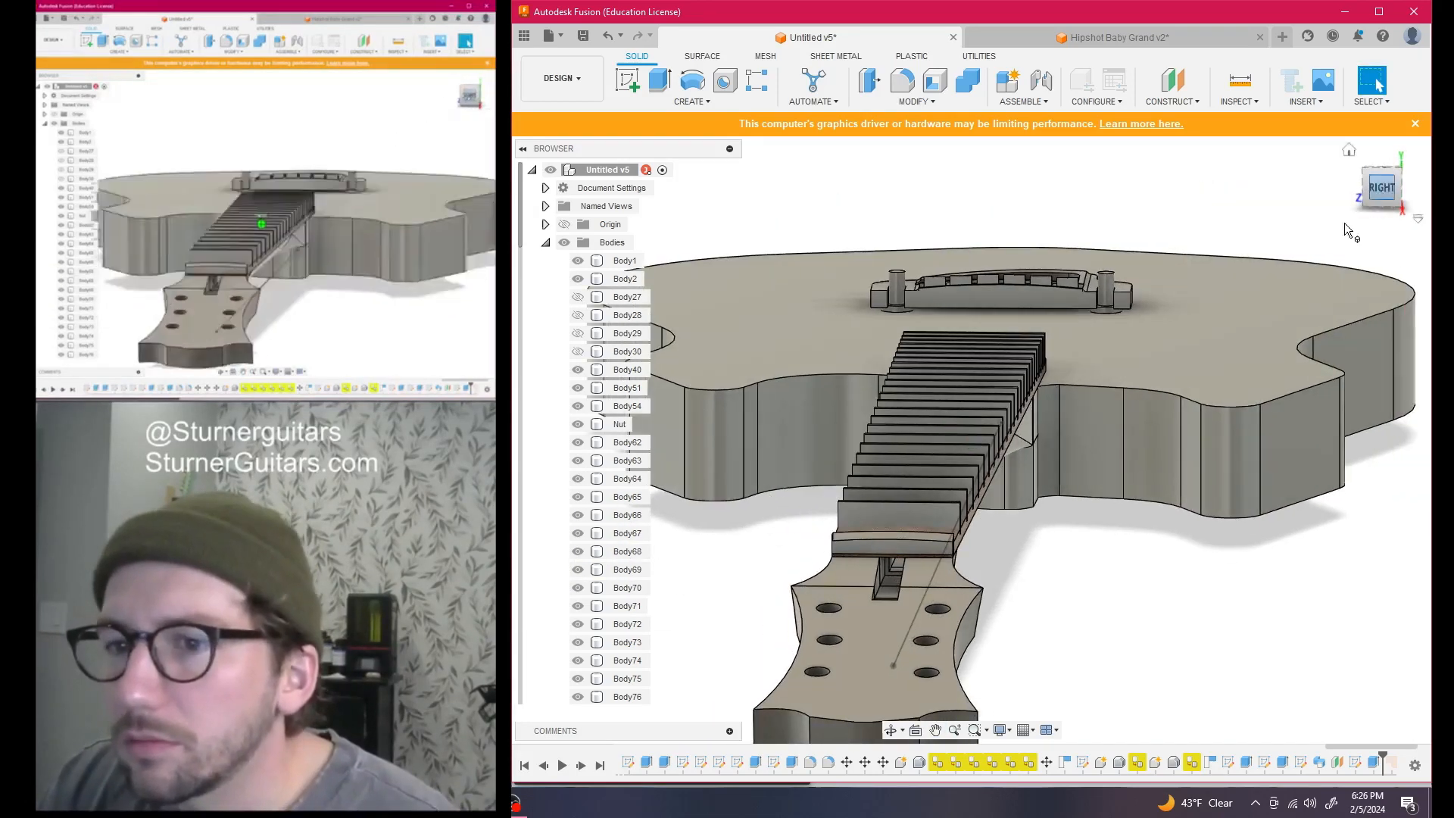
{"action": "scroll", "coordinate": [910, 535], "scroll_direction": "up", "scroll_amount": 4}
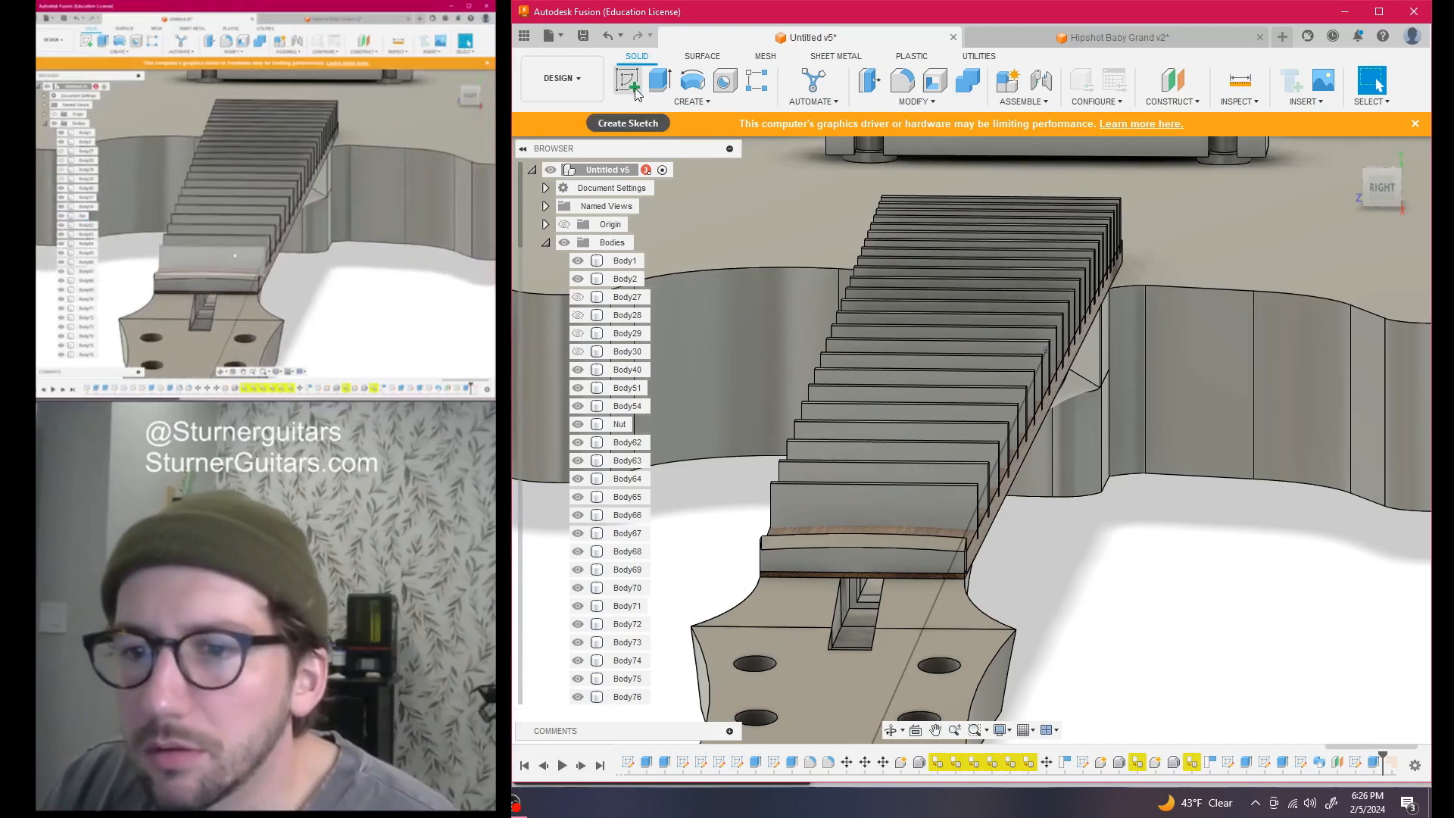
{"action": "left_click", "coordinate": [635, 89]}
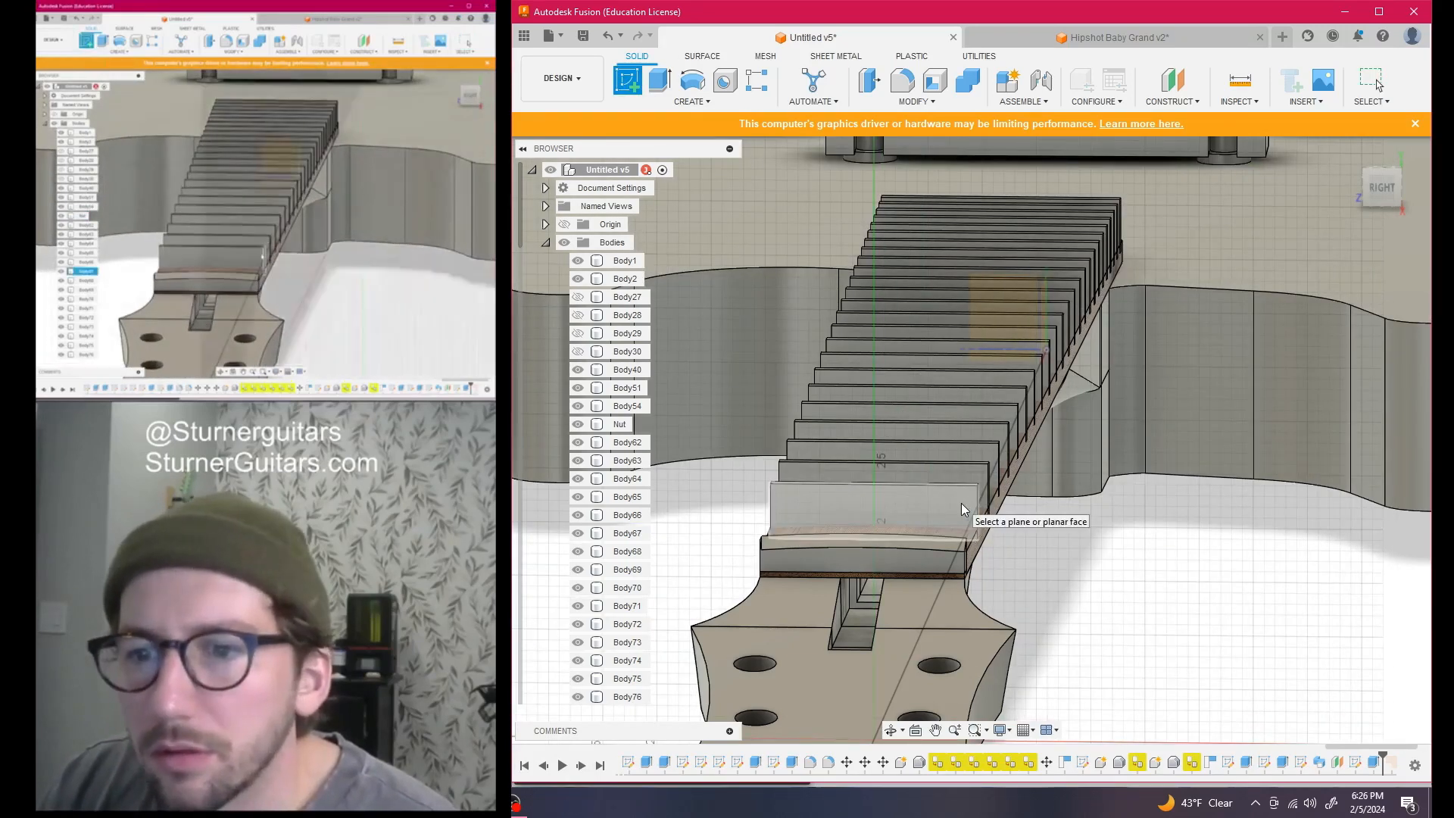
{"action": "left_click", "coordinate": [984, 501]}
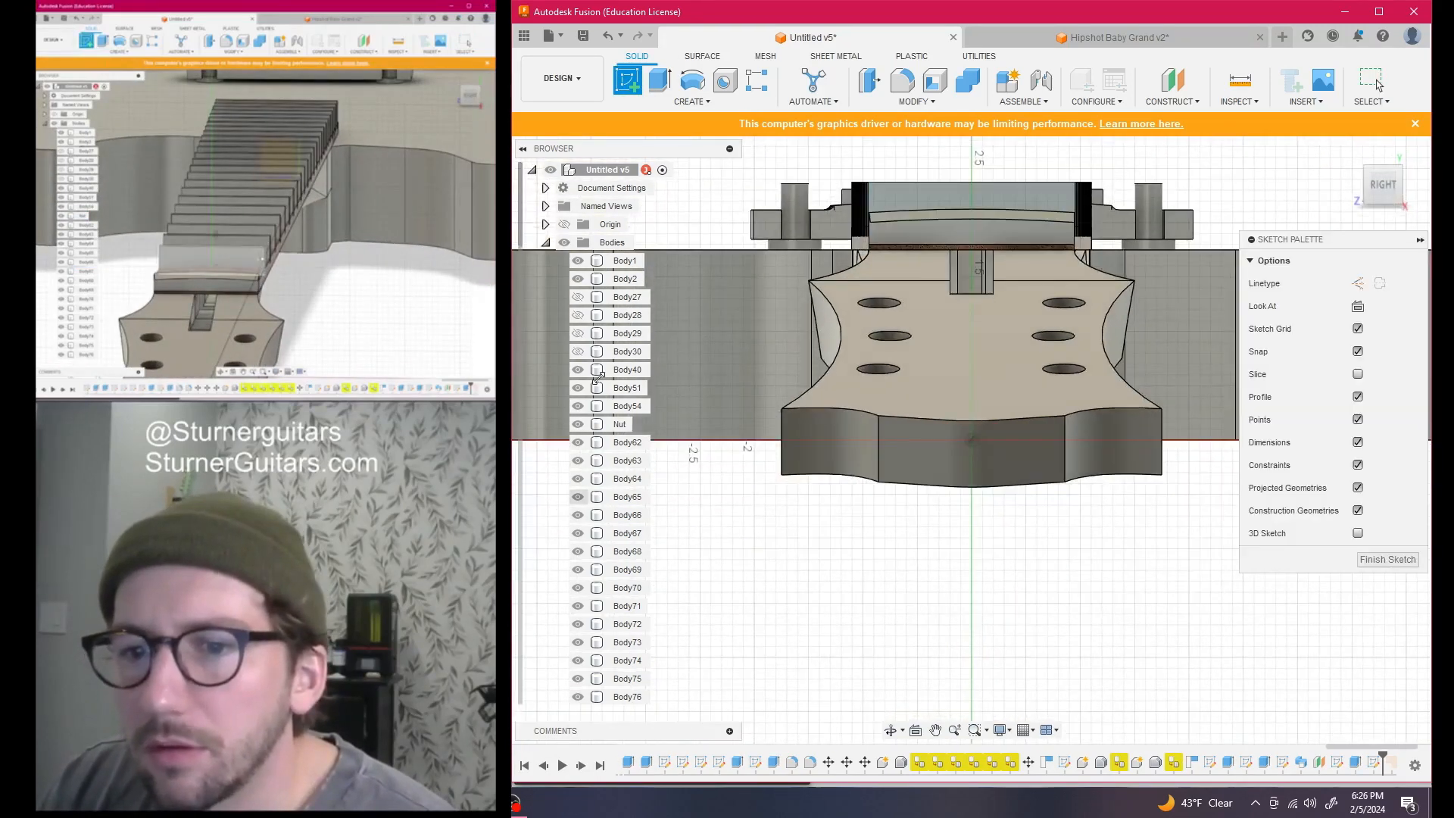
Hide the Nut body and project the fretboard body into the sketch
{"action": "scroll", "coordinate": [600, 573], "scroll_direction": "down", "scroll_amount": 6}
{"action": "scroll", "coordinate": [597, 535], "scroll_direction": "up", "scroll_amount": 5}
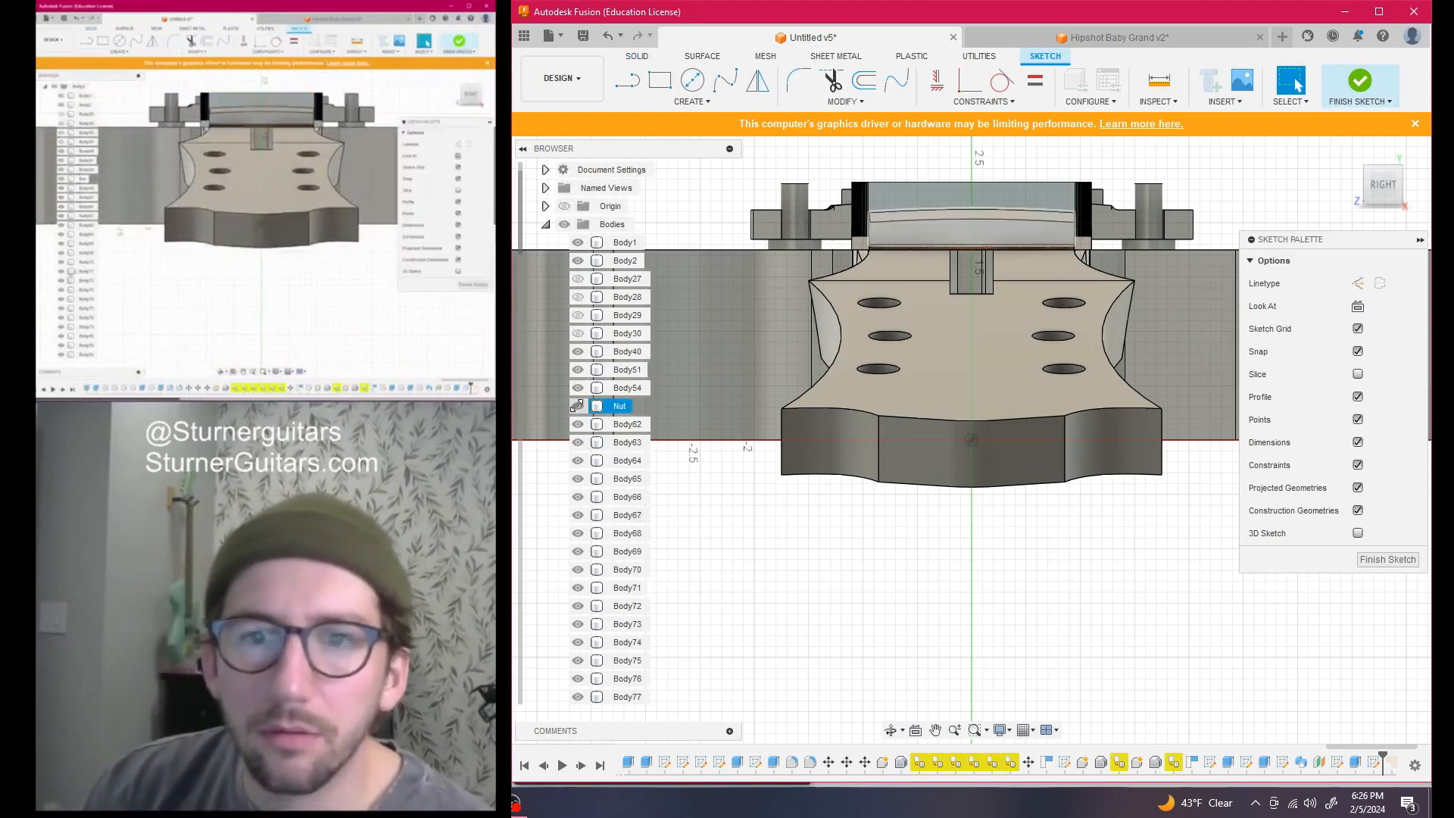
{"action": "left_click", "coordinate": [577, 406]}
{"action": "scroll", "coordinate": [1007, 451], "scroll_direction": "up", "scroll_amount": 5}
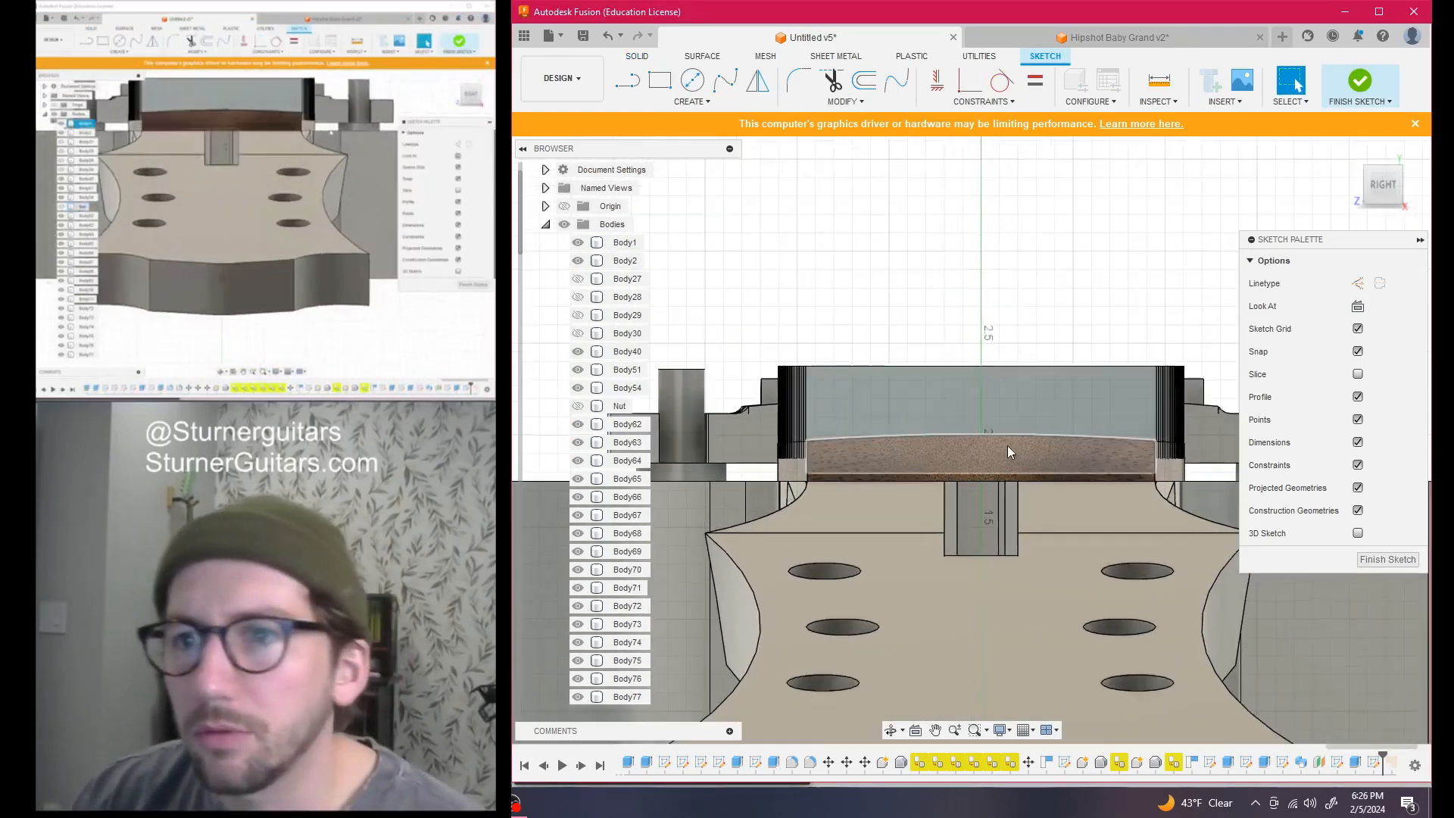
{"action": "scroll", "coordinate": [1007, 451], "scroll_direction": "up", "scroll_amount": 3}
{"action": "key", "text": "p"}
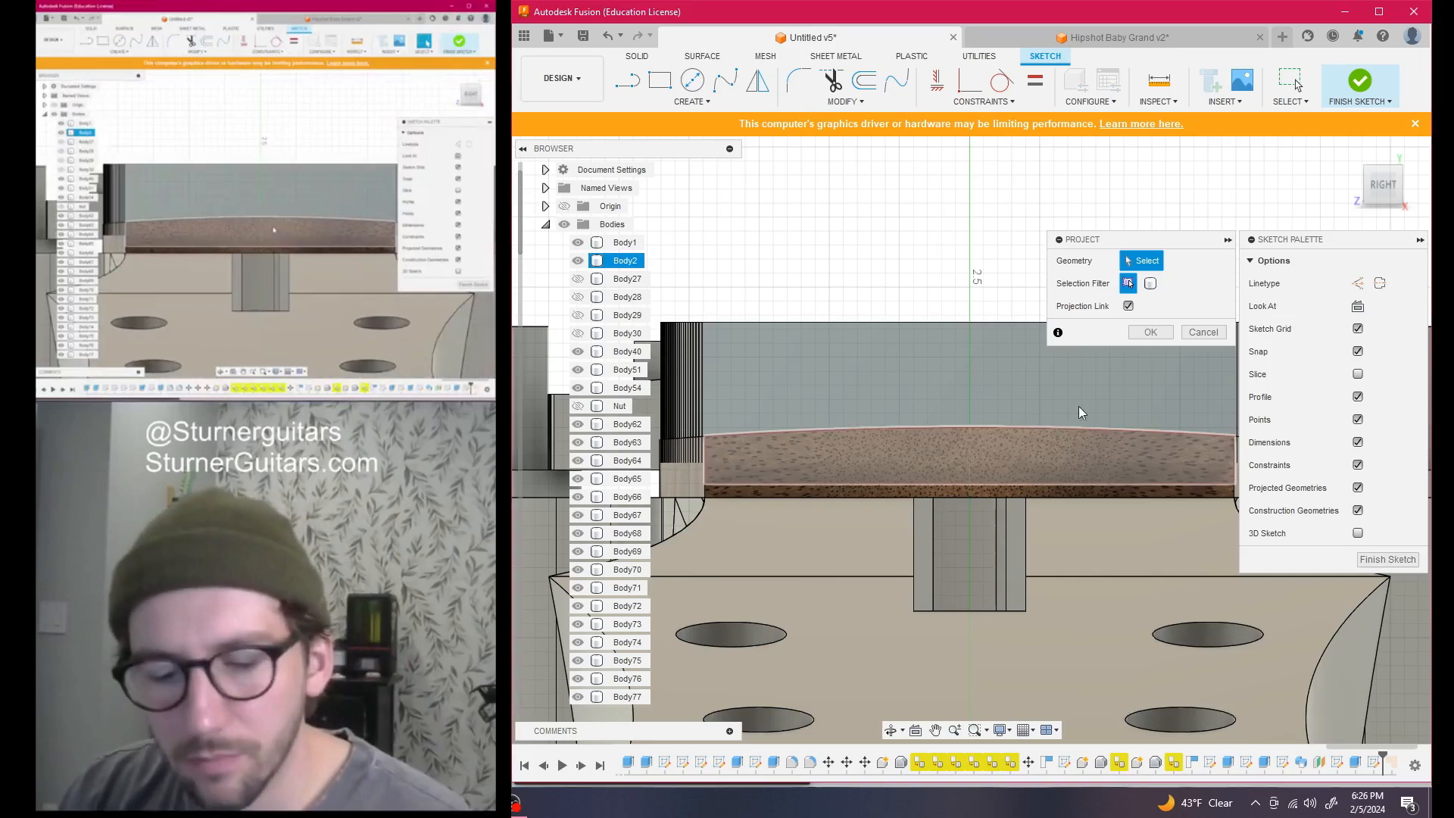
{"action": "left_click", "coordinate": [1016, 454]}
{"action": "key", "text": "Return"}
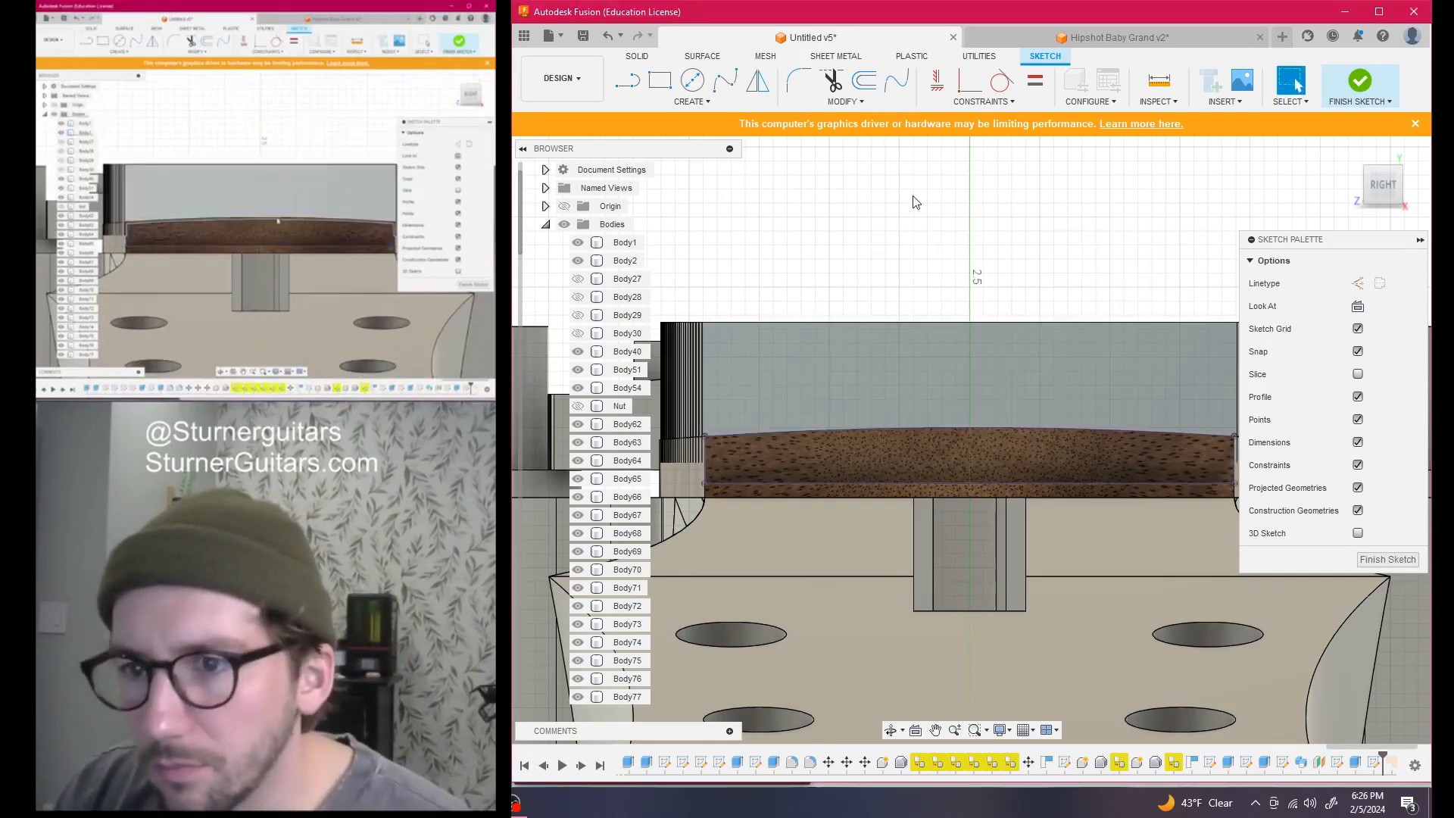
Draw a 1.35 mm vertical fret-height line up from the fretboard curve's midpoint
{"action": "key", "text": "l"}
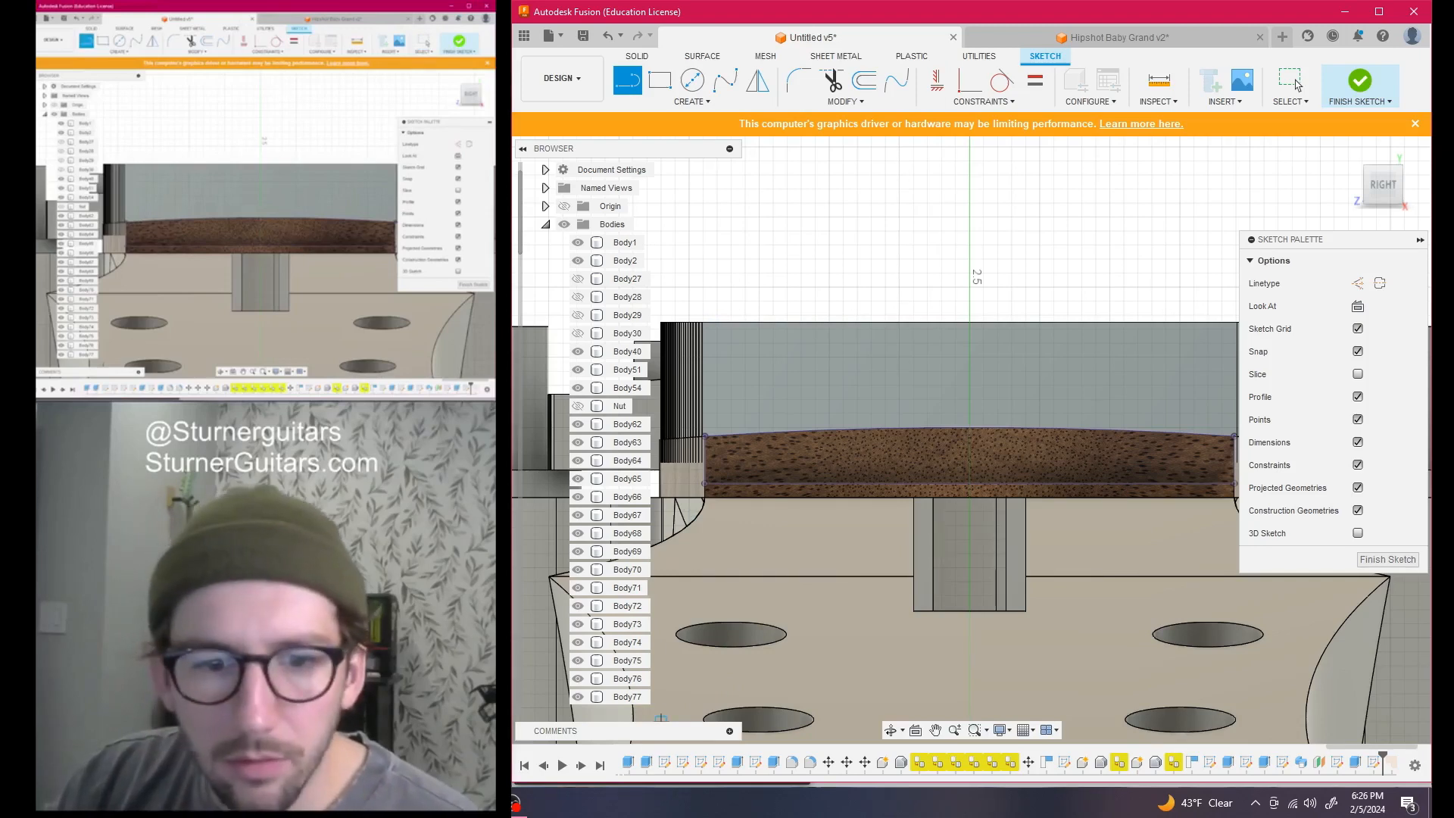
{"action": "key", "text": "alt+Tab"}
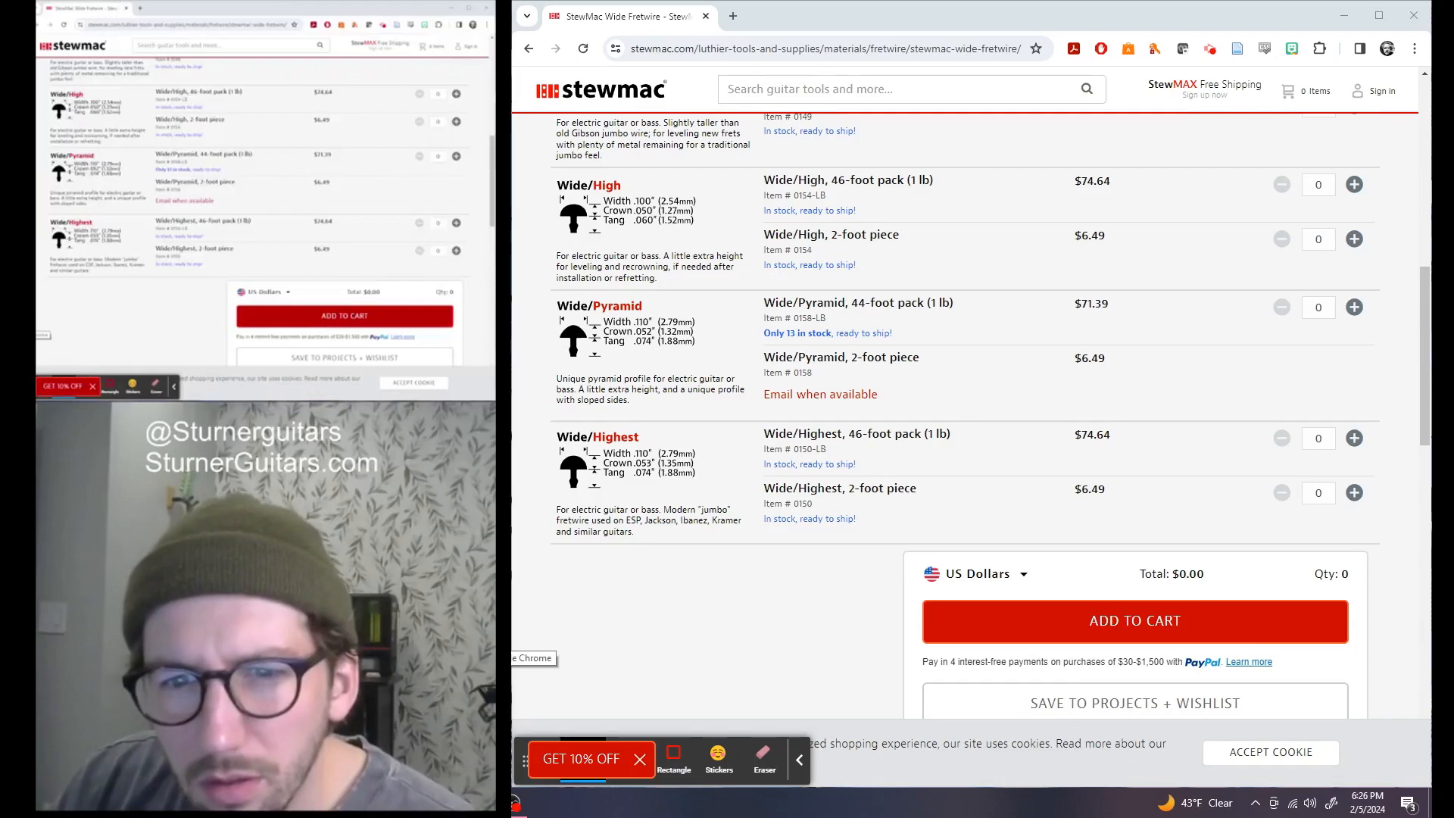
{"action": "key", "text": "alt+Tab"}
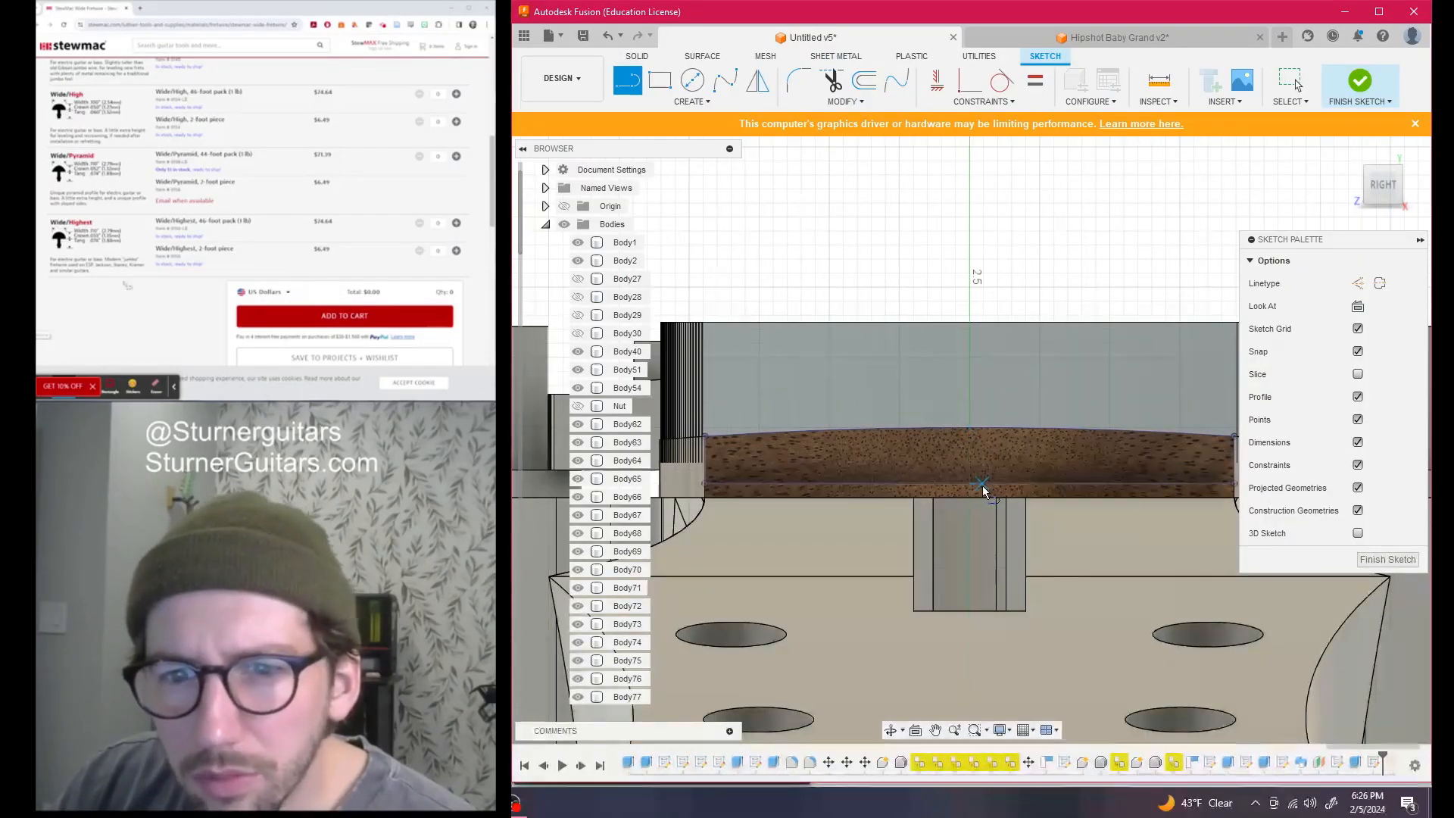
{"action": "left_click", "coordinate": [973, 471]}
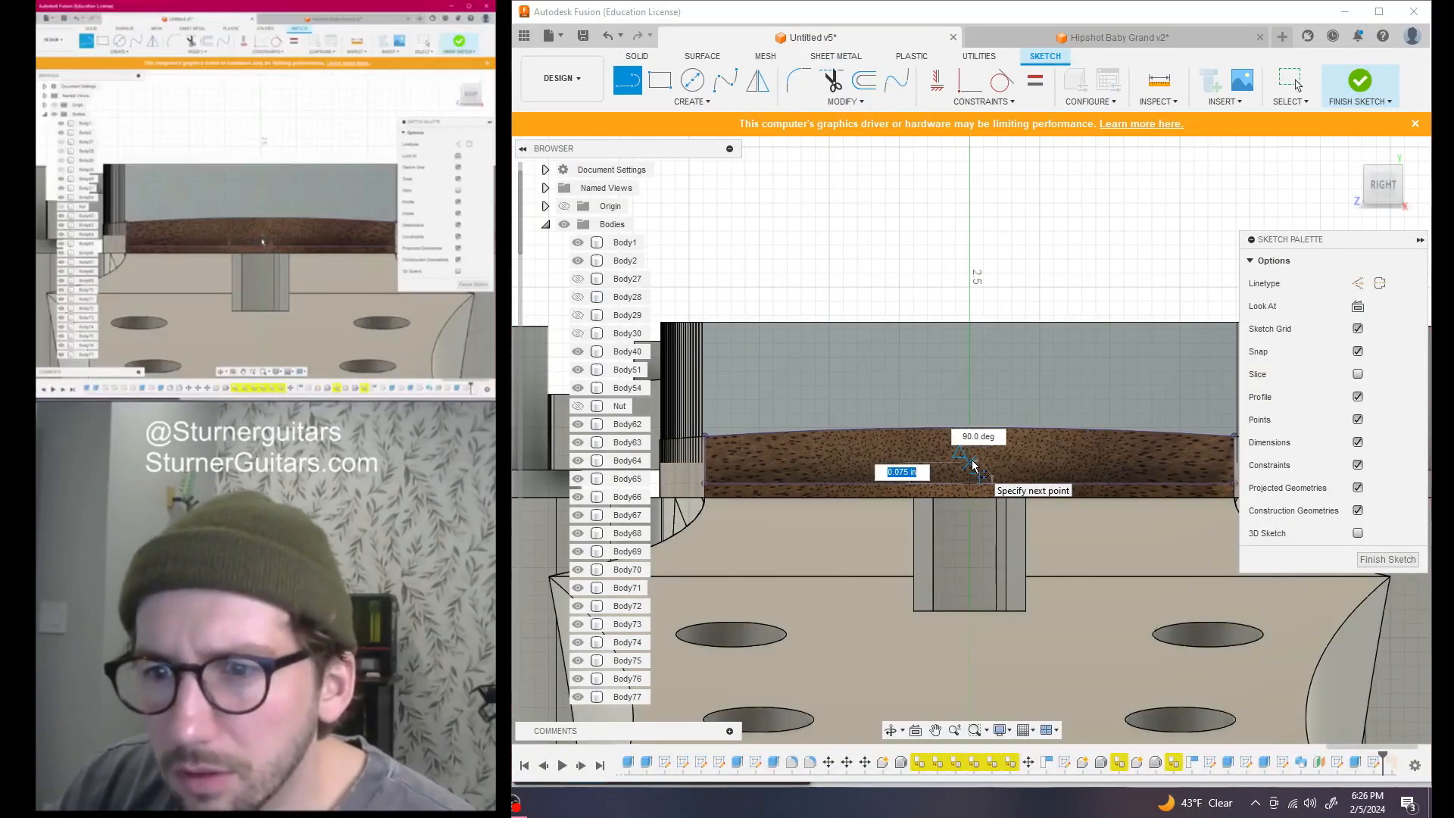
{"action": "key", "text": "Escape"}
{"action": "key", "text": "l"}
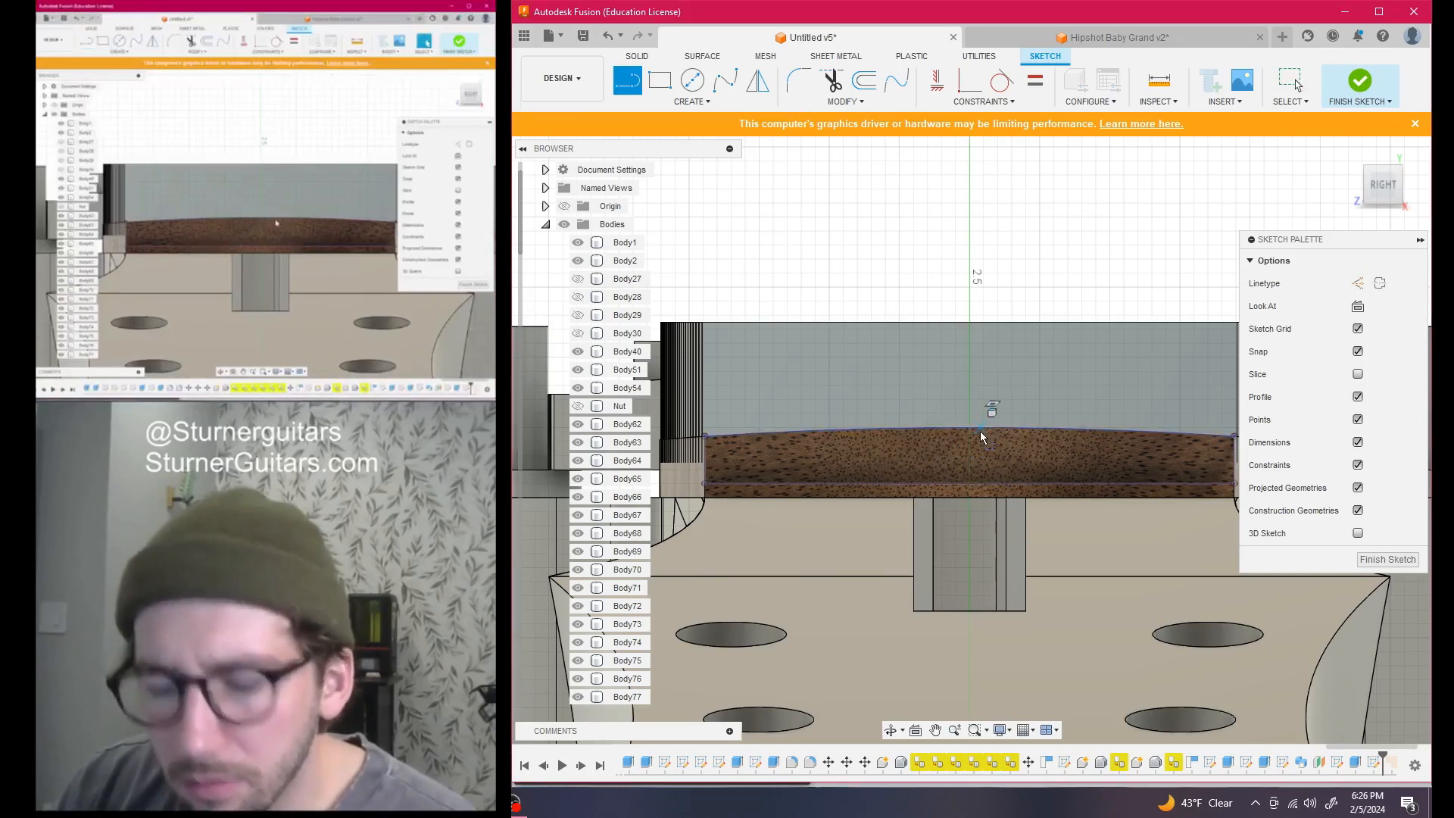
{"action": "left_click", "coordinate": [968, 429]}
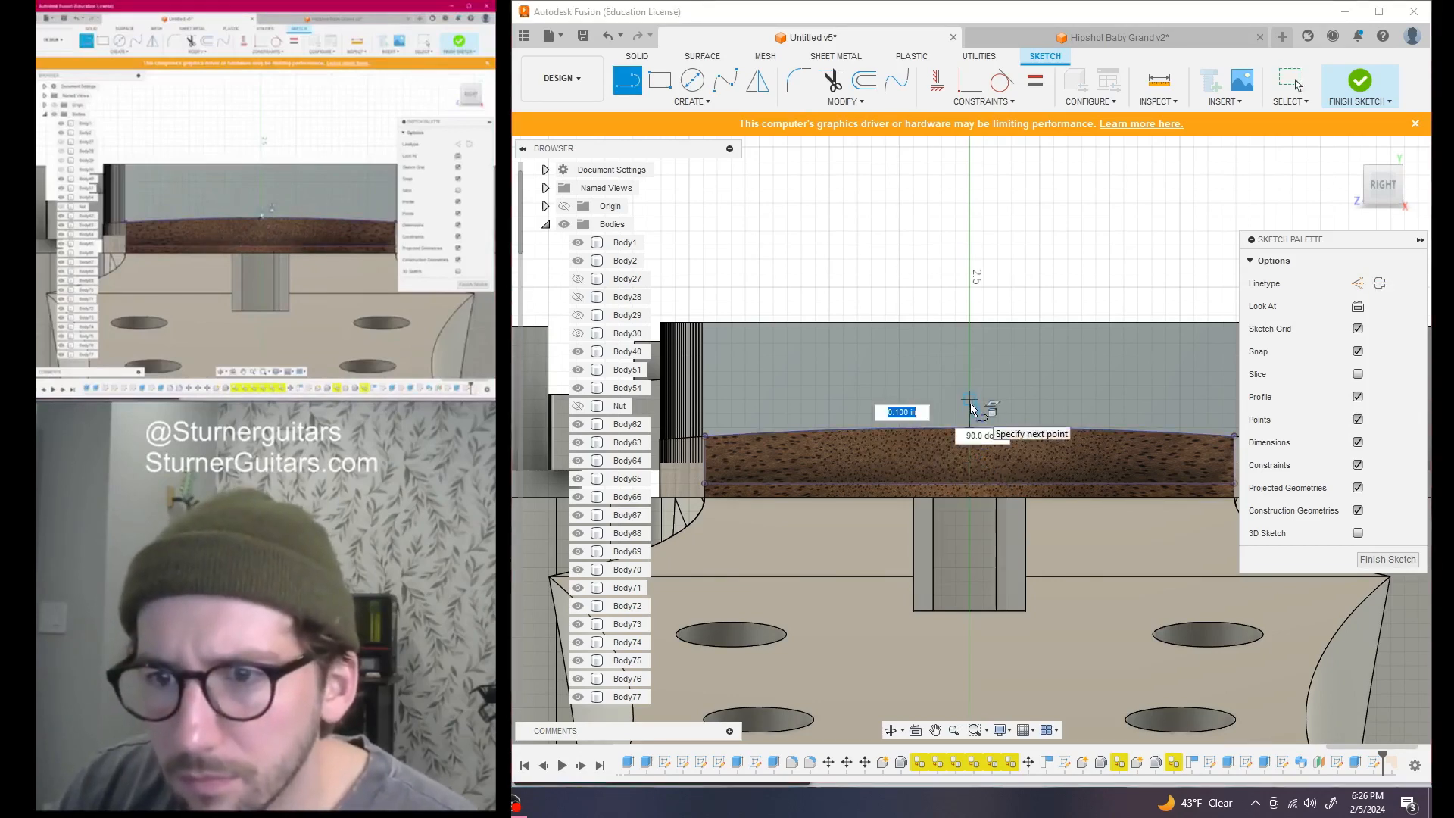
{"action": "type", "text": "1.35"}
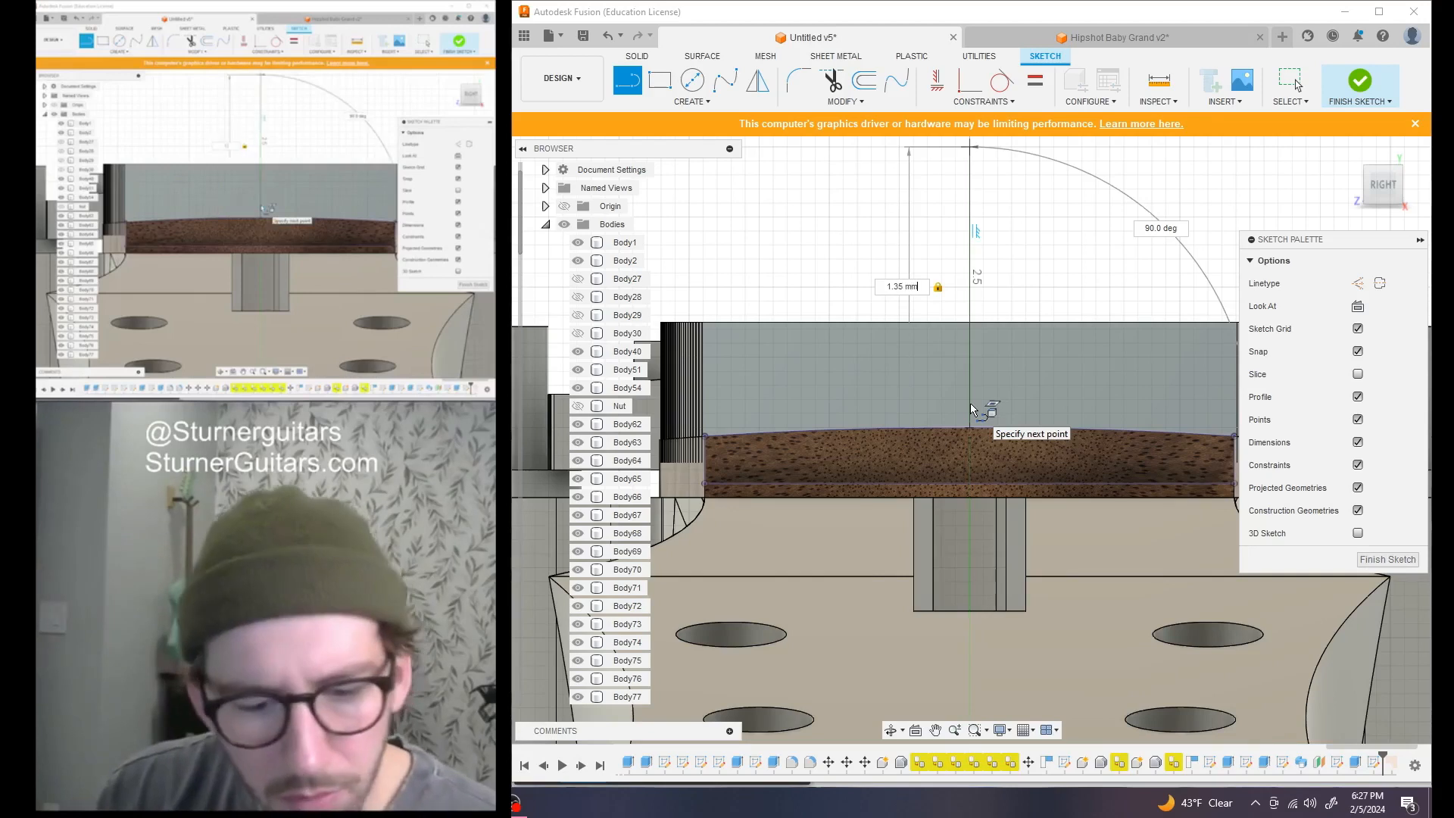
{"action": "key", "text": "Return"}
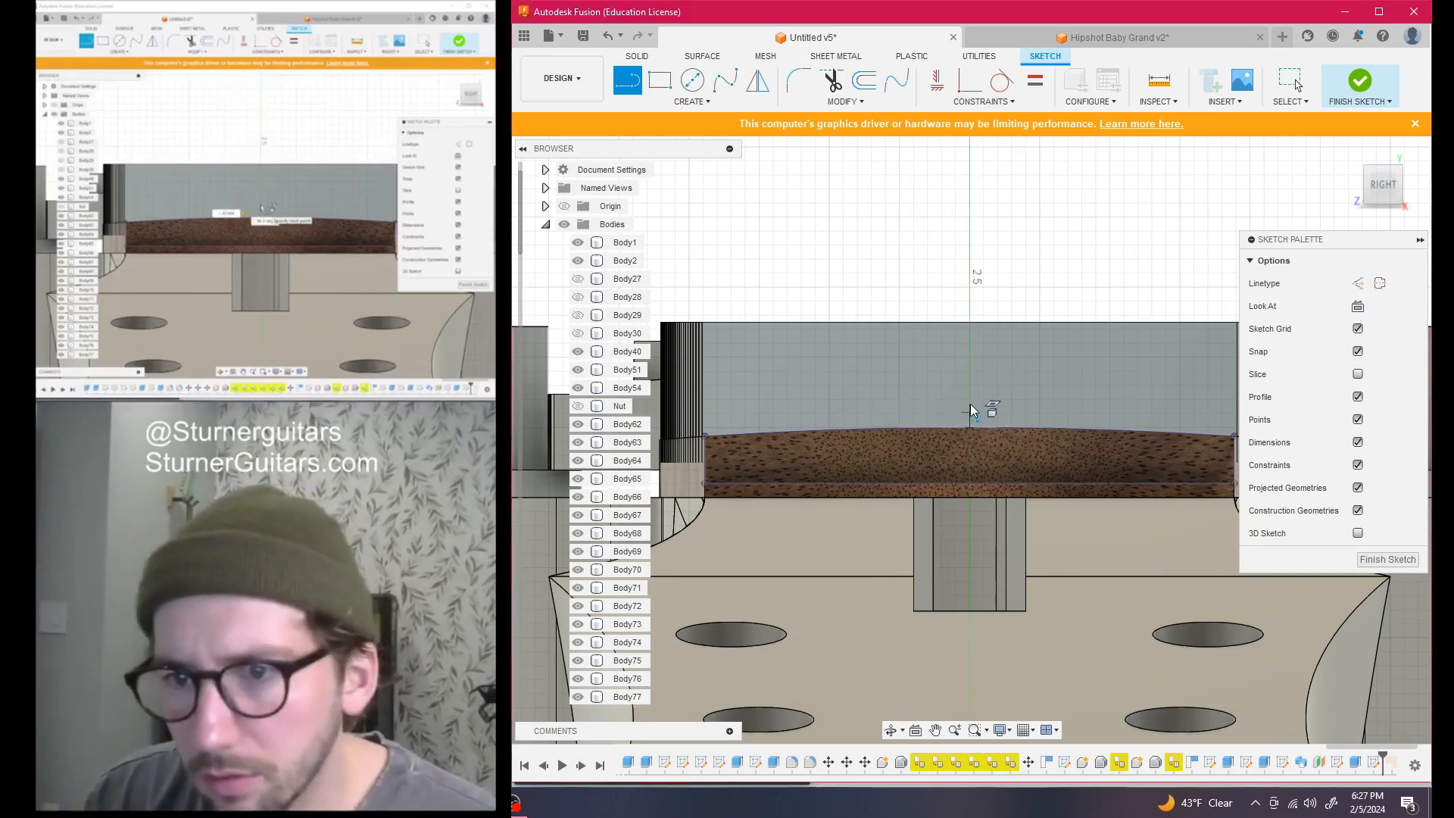
{"action": "key", "text": "Escape"}
Check that the fret-height dimension reads 1.35 mm and leave it unchanged
{"action": "scroll", "coordinate": [957, 398], "scroll_direction": "down", "scroll_amount": 4}
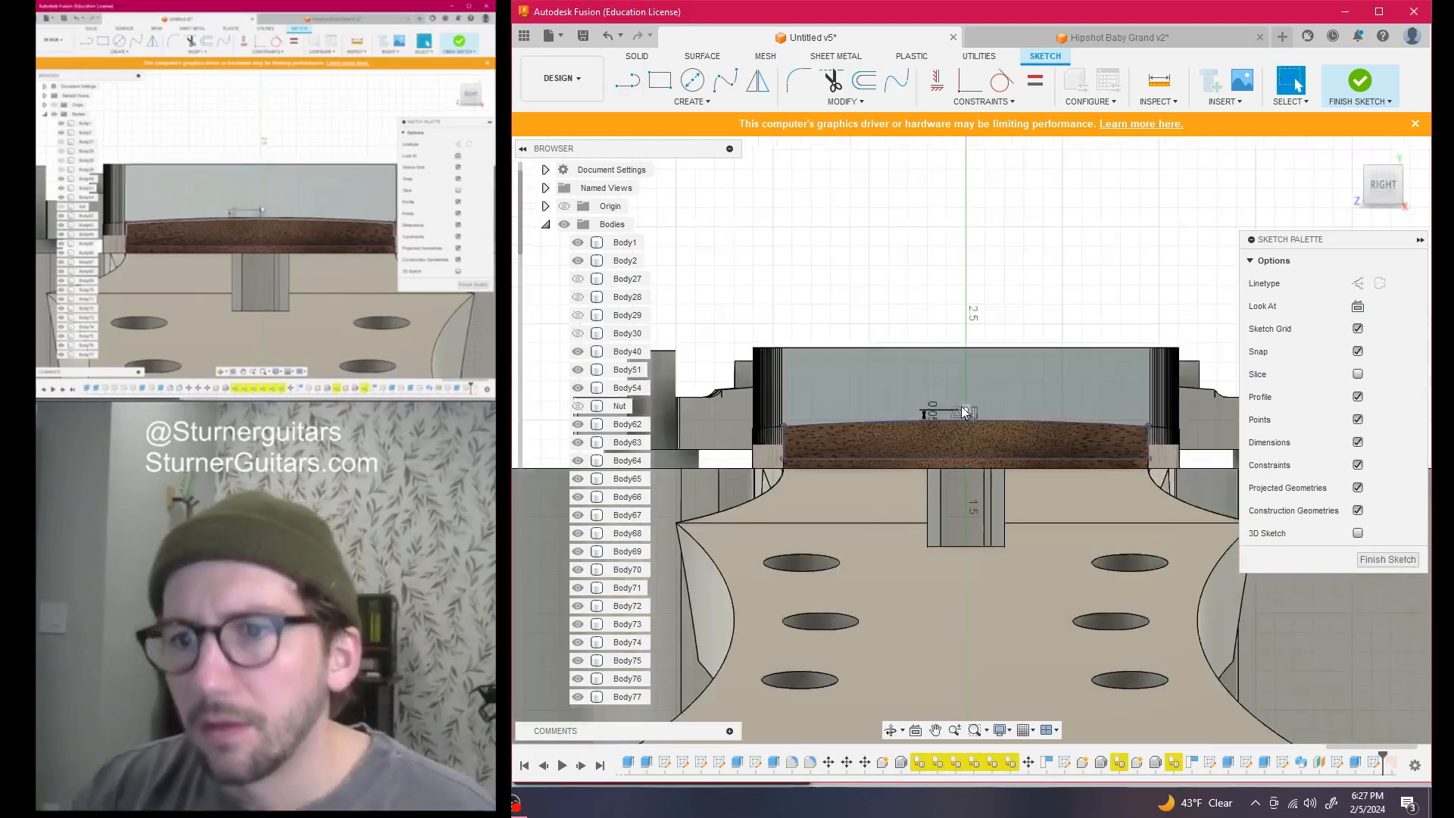
{"action": "scroll", "coordinate": [954, 349], "scroll_direction": "up", "scroll_amount": 6}
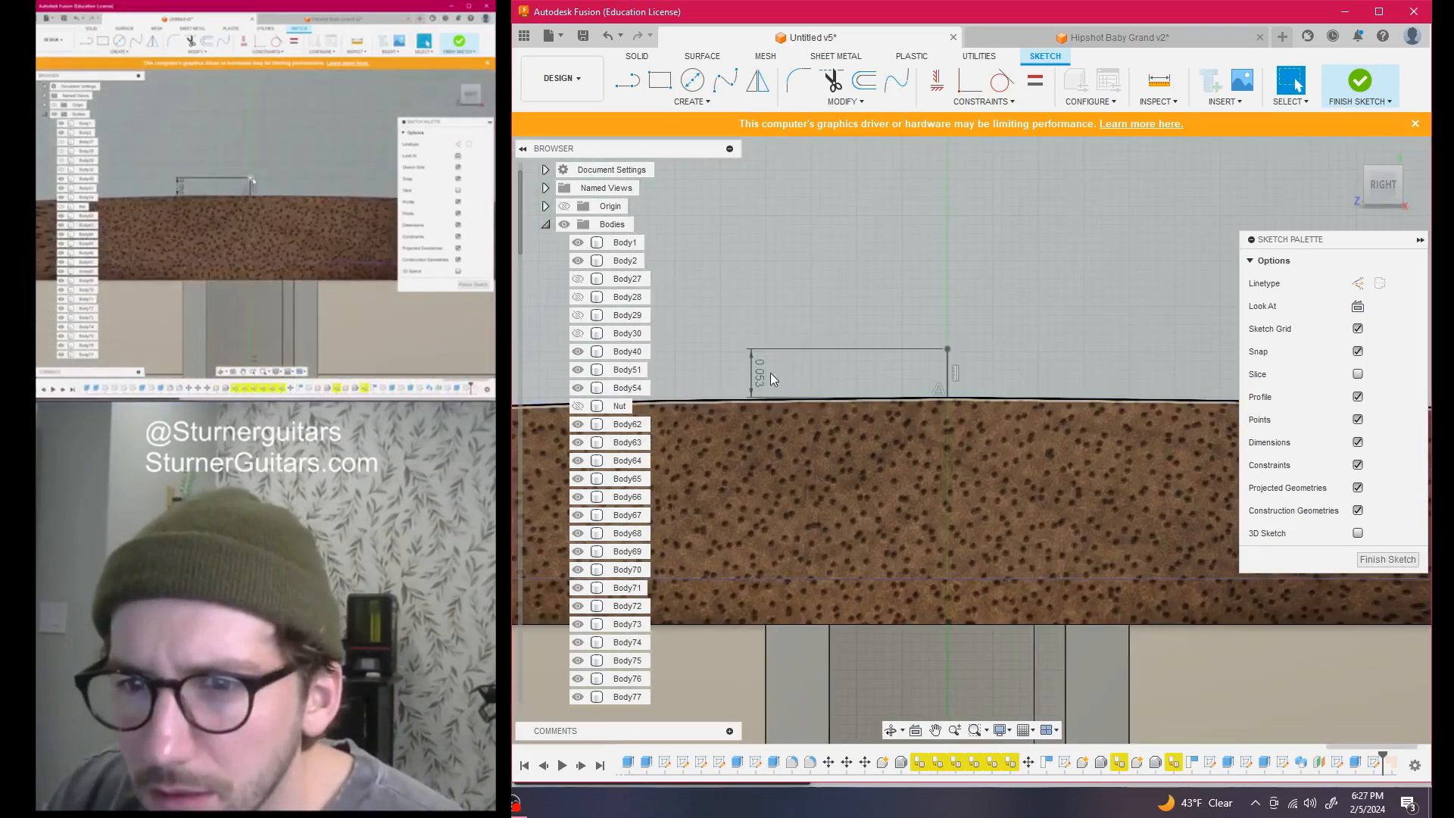
{"action": "double_click", "coordinate": [760, 372]}
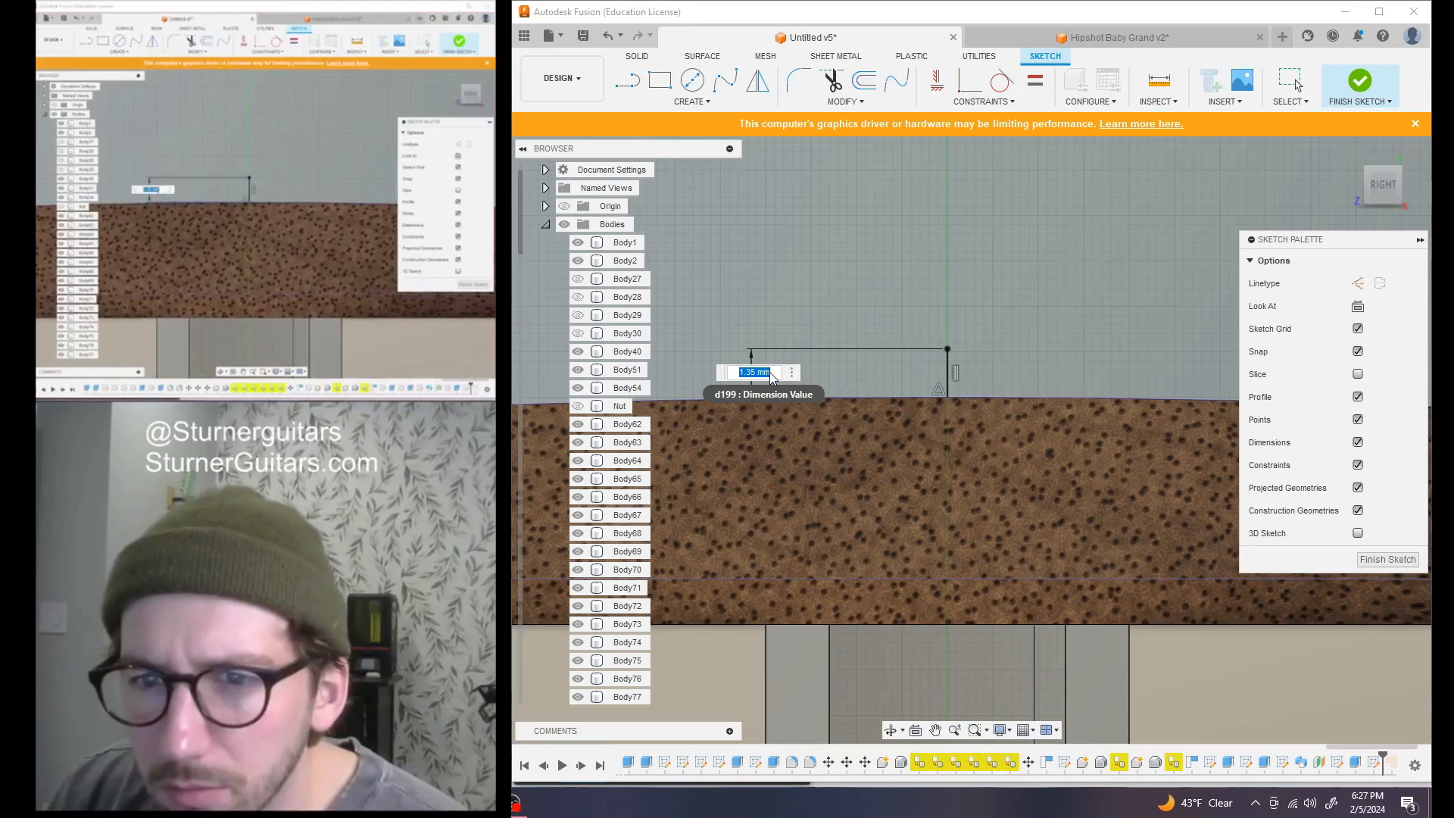
{"action": "key", "text": "Escape"}
{"action": "scroll", "coordinate": [894, 409], "scroll_direction": "down", "scroll_amount": 5}
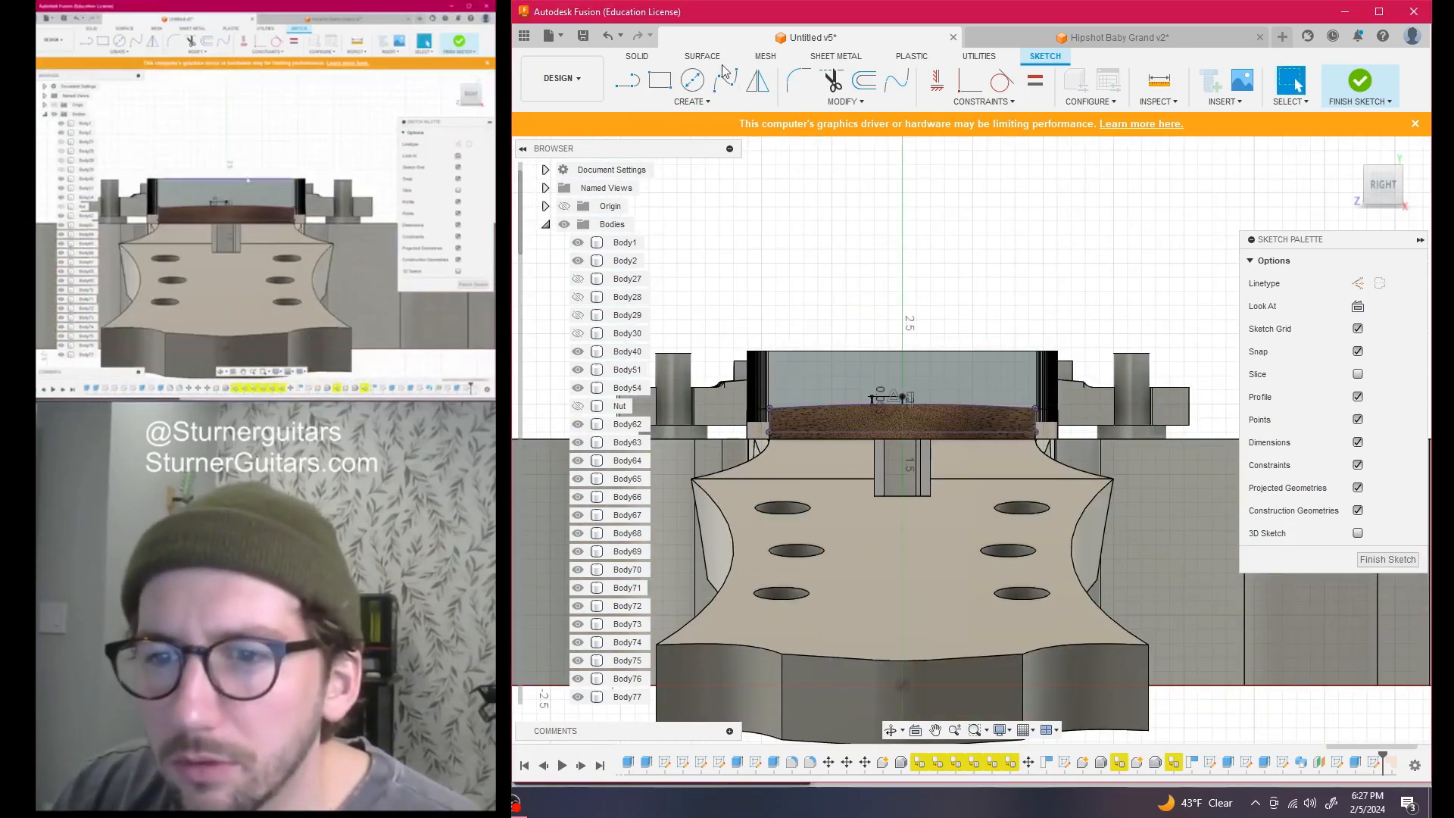
Draw a 28 in diameter two-point circle starting at the top of the fret-height line
{"action": "left_click", "coordinate": [690, 101]}
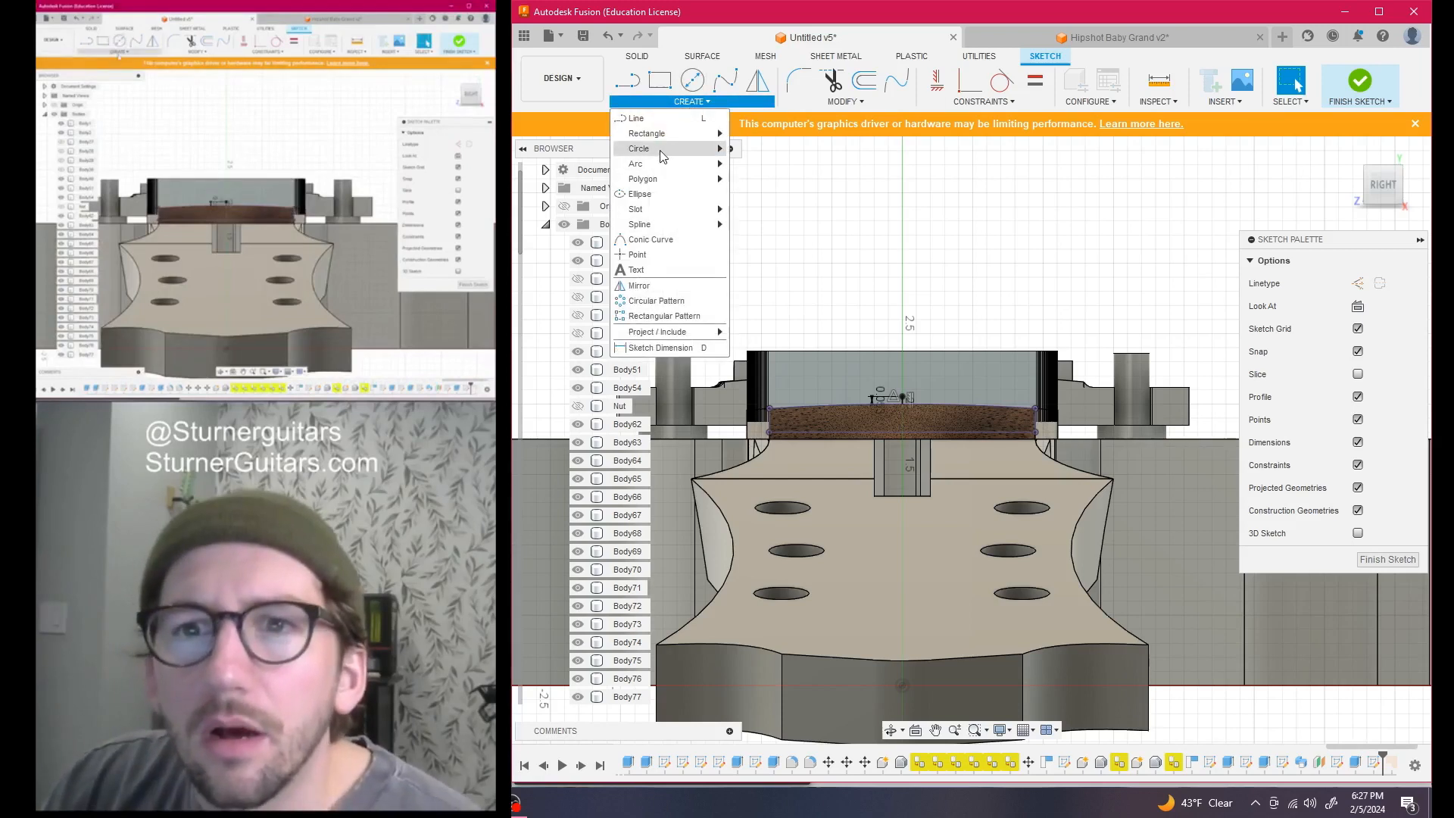
{"action": "left_click", "coordinate": [766, 163]}
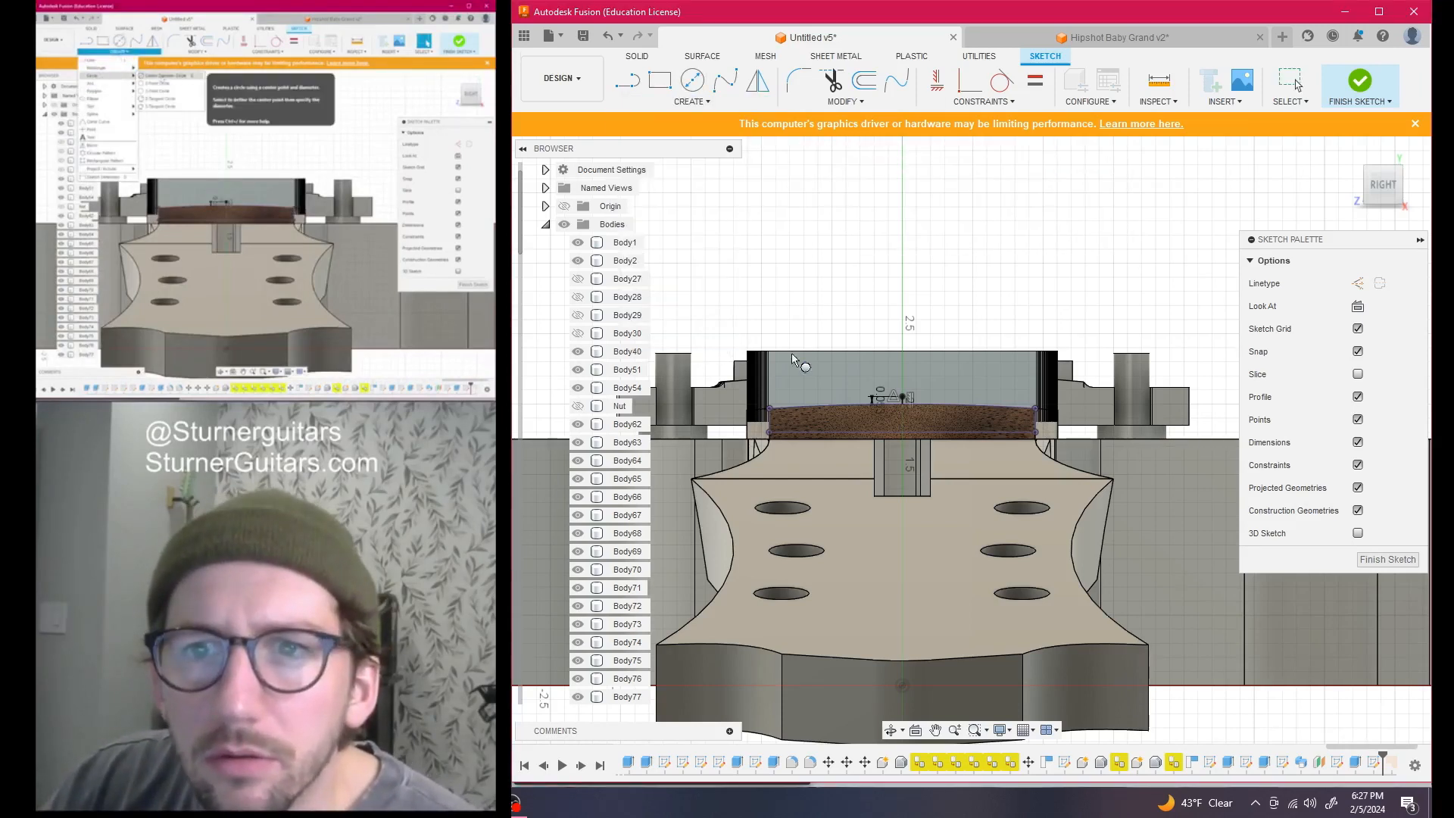
{"action": "scroll", "coordinate": [872, 483], "scroll_direction": "down", "scroll_amount": 3}
{"action": "scroll", "coordinate": [882, 424], "scroll_direction": "down", "scroll_amount": 3}
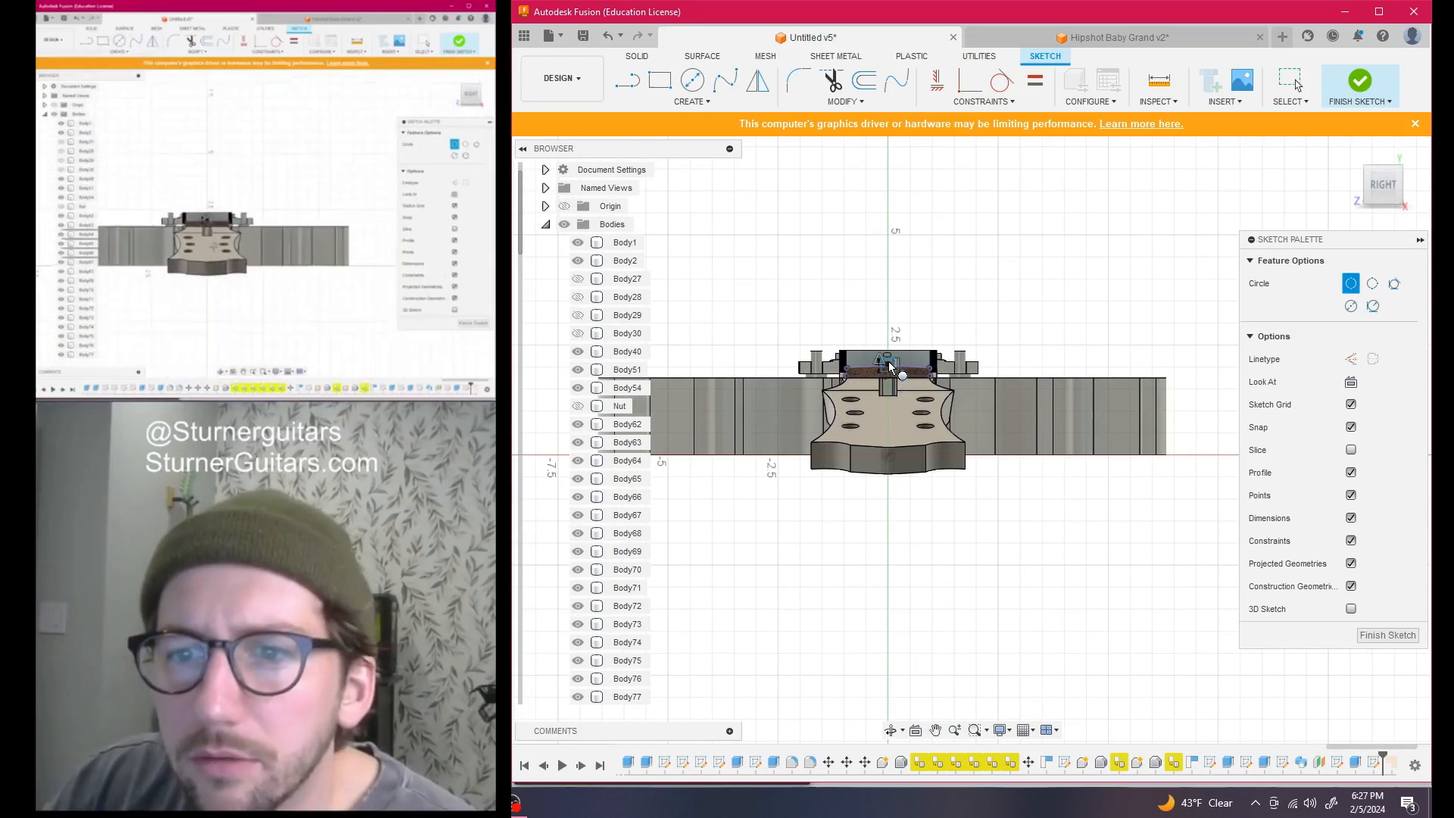
{"action": "scroll", "coordinate": [891, 368], "scroll_direction": "up", "scroll_amount": 6}
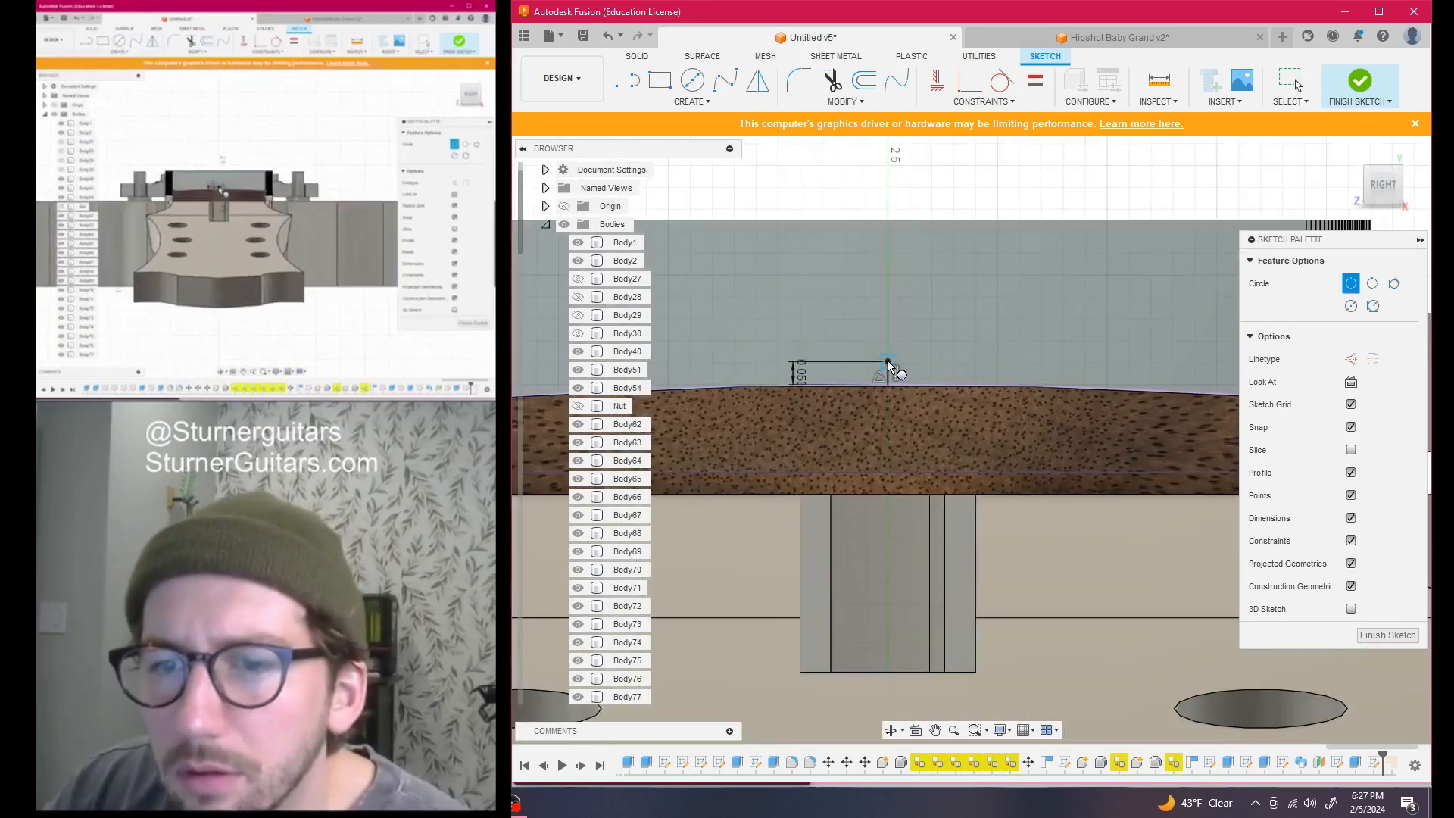
{"action": "left_click", "coordinate": [887, 366]}
{"action": "scroll", "coordinate": [882, 484], "scroll_direction": "down", "scroll_amount": 8}
{"action": "middle_click_drag", "start_coordinate": [870, 693], "coordinate": [897, 312]}
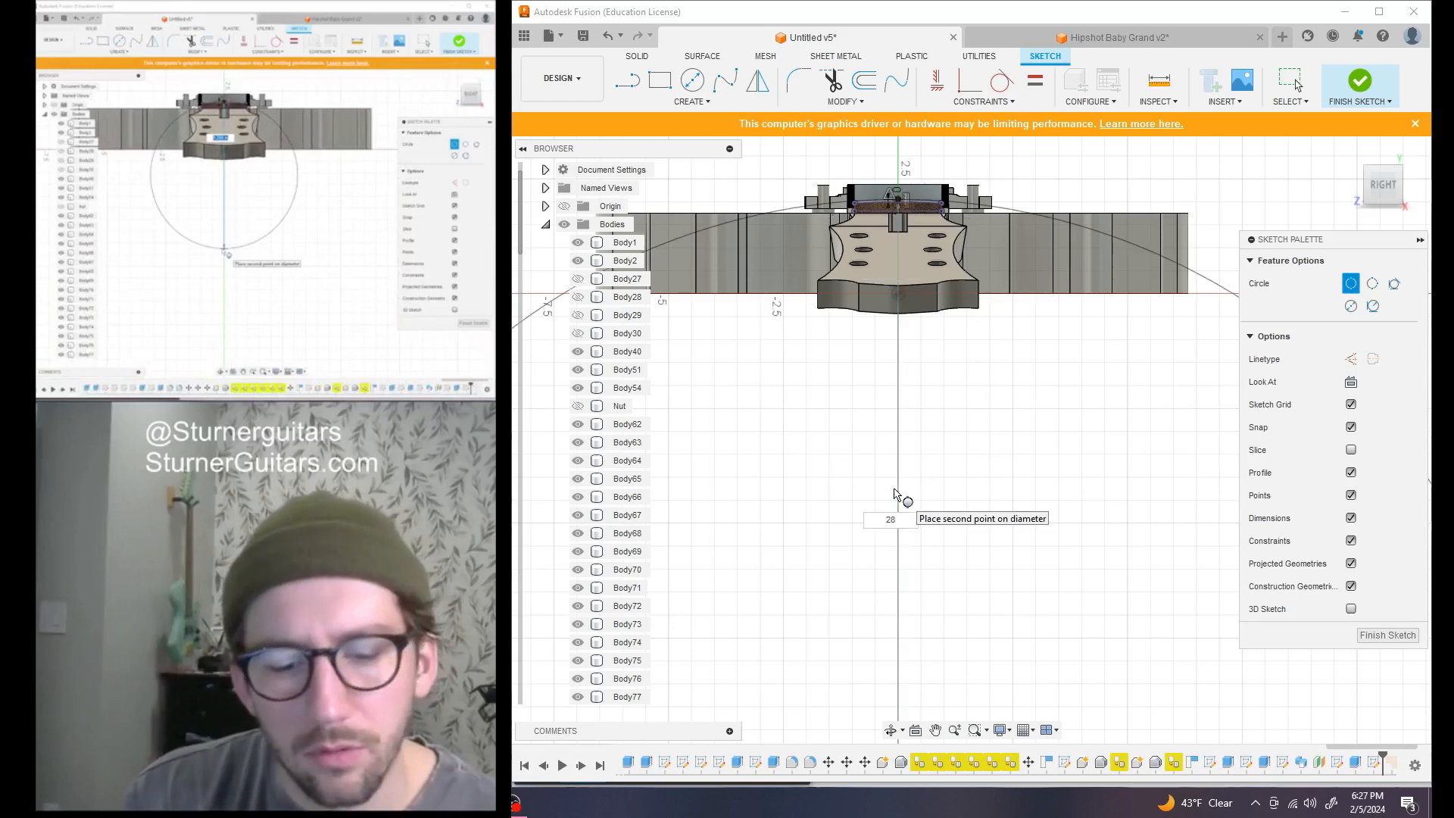
{"action": "key", "text": "Return"}
{"action": "scroll", "coordinate": [972, 258], "scroll_direction": "up", "scroll_amount": 3}
{"action": "middle_click_drag", "start_coordinate": [984, 258], "coordinate": [1038, 450]}
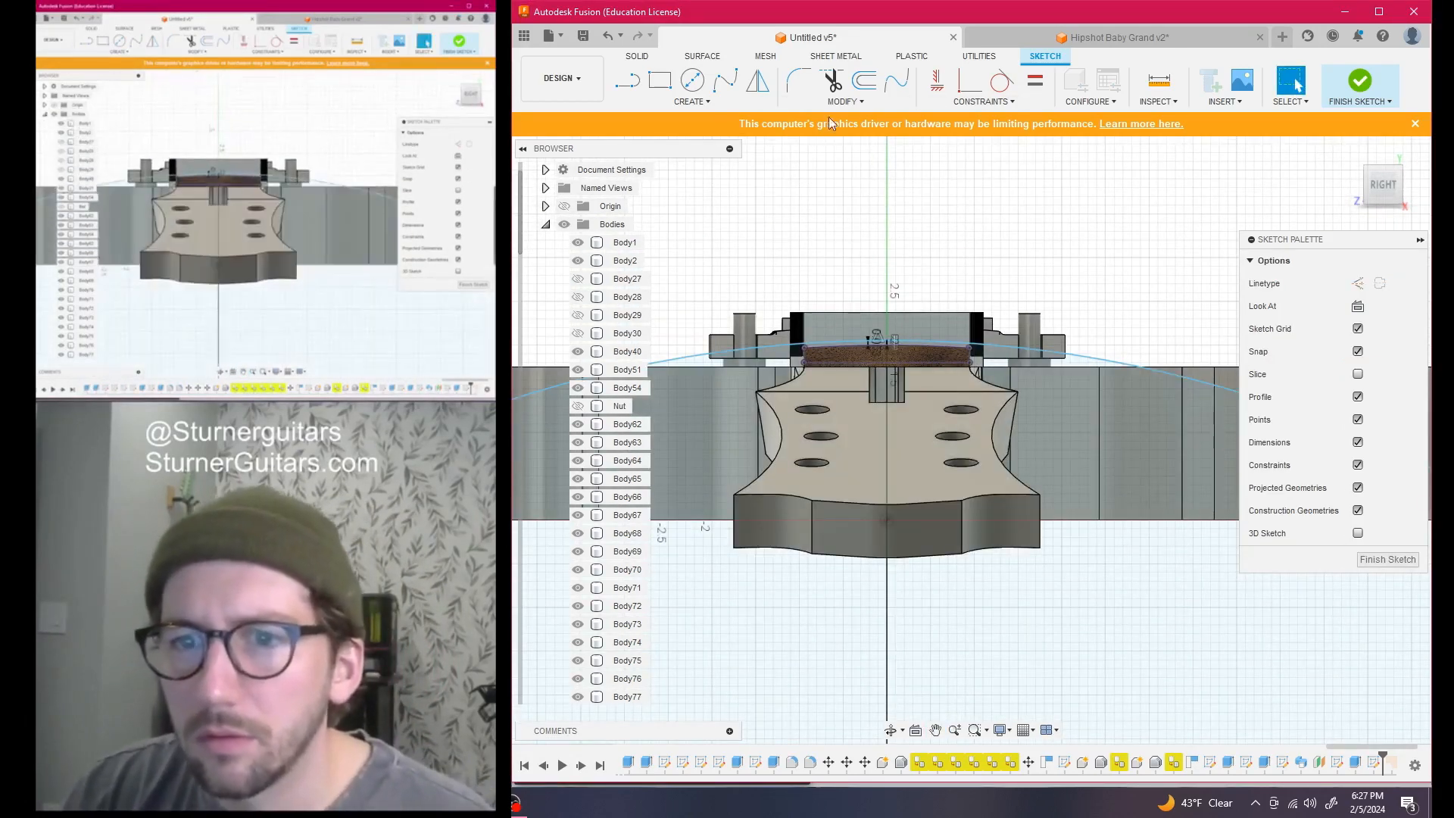
Close the trim region above the arc with three lines and finish the sketch
{"action": "left_click", "coordinate": [767, 344]}
{"action": "left_click", "coordinate": [774, 241]}
{"action": "left_click", "coordinate": [1026, 266]}
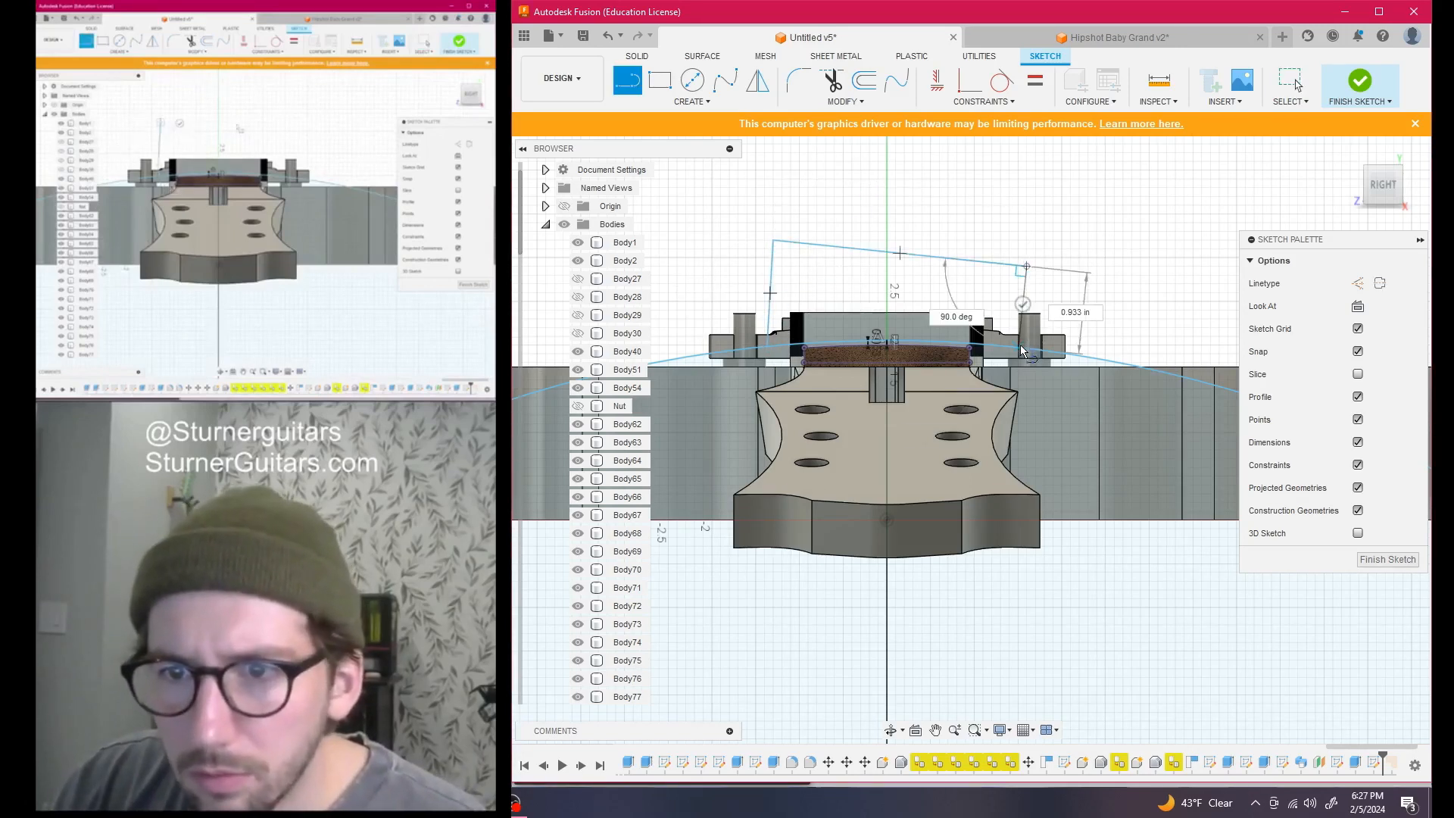
{"action": "left_click", "coordinate": [1388, 560]}
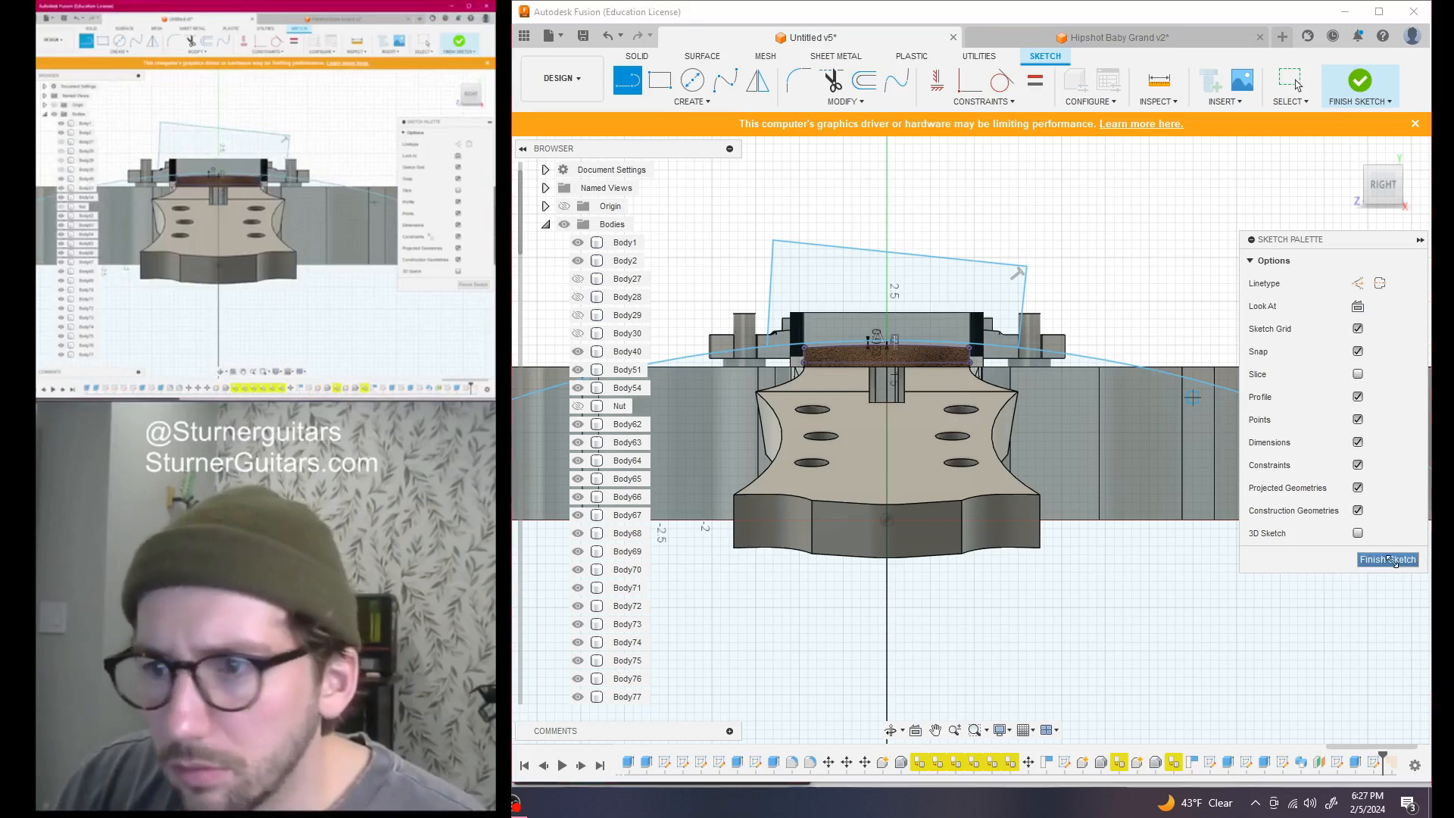
Extrude-cut the trim region -20 in along the neck toward the body
{"action": "key", "text": "q"}
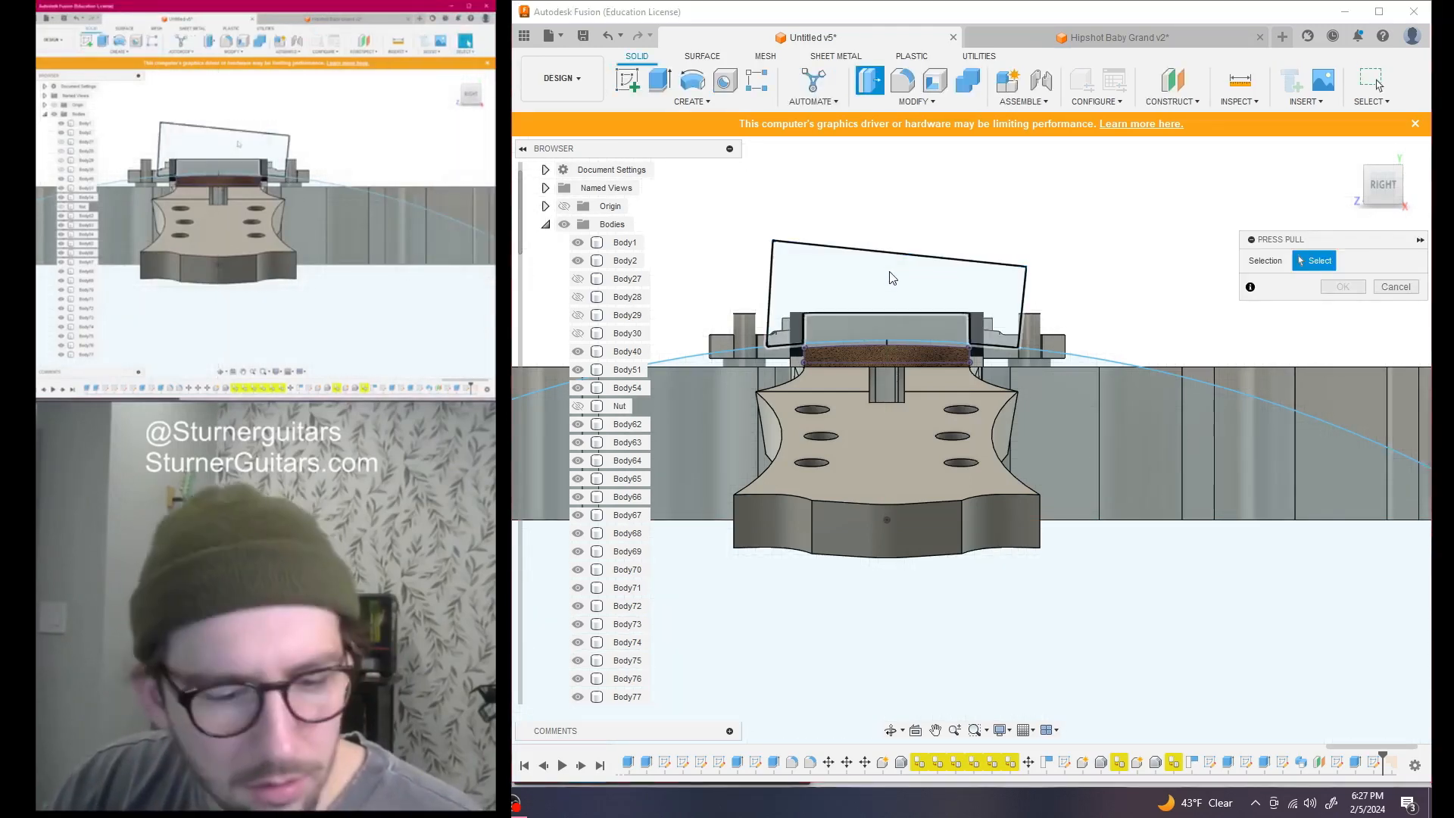
{"action": "left_click", "coordinate": [892, 278]}
{"action": "scroll", "coordinate": [911, 325], "scroll_direction": "down", "scroll_amount": 3}
{"action": "middle_click_drag", "start_coordinate": [915, 318], "coordinate": [1228, 210], "text": "shift"}
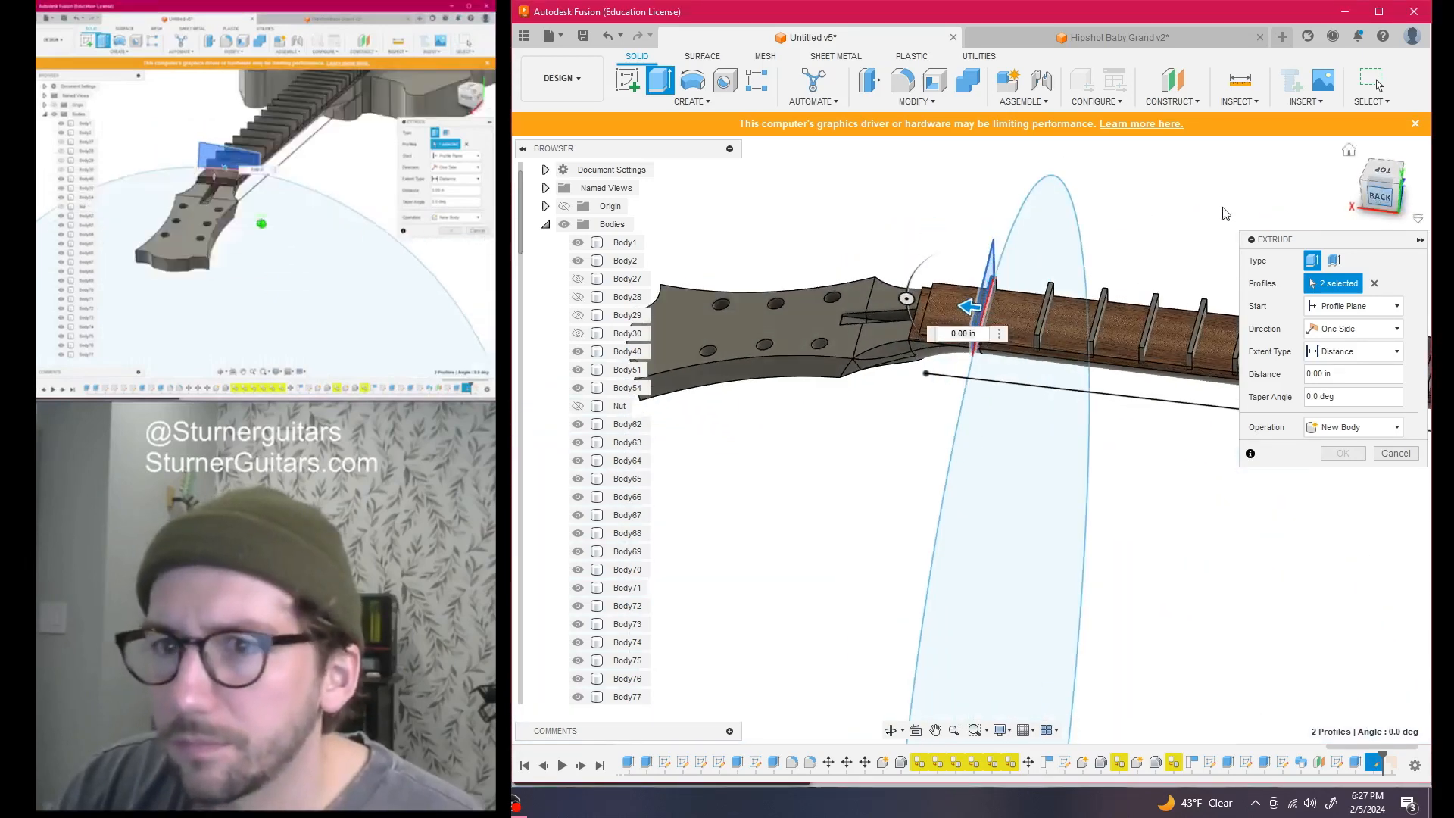
{"action": "scroll", "coordinate": [1182, 200], "scroll_direction": "down", "scroll_amount": 5}
{"action": "middle_click_drag", "start_coordinate": [1133, 189], "coordinate": [903, 209]}
{"action": "left_click_drag", "start_coordinate": [803, 299], "coordinate": [1086, 331]}
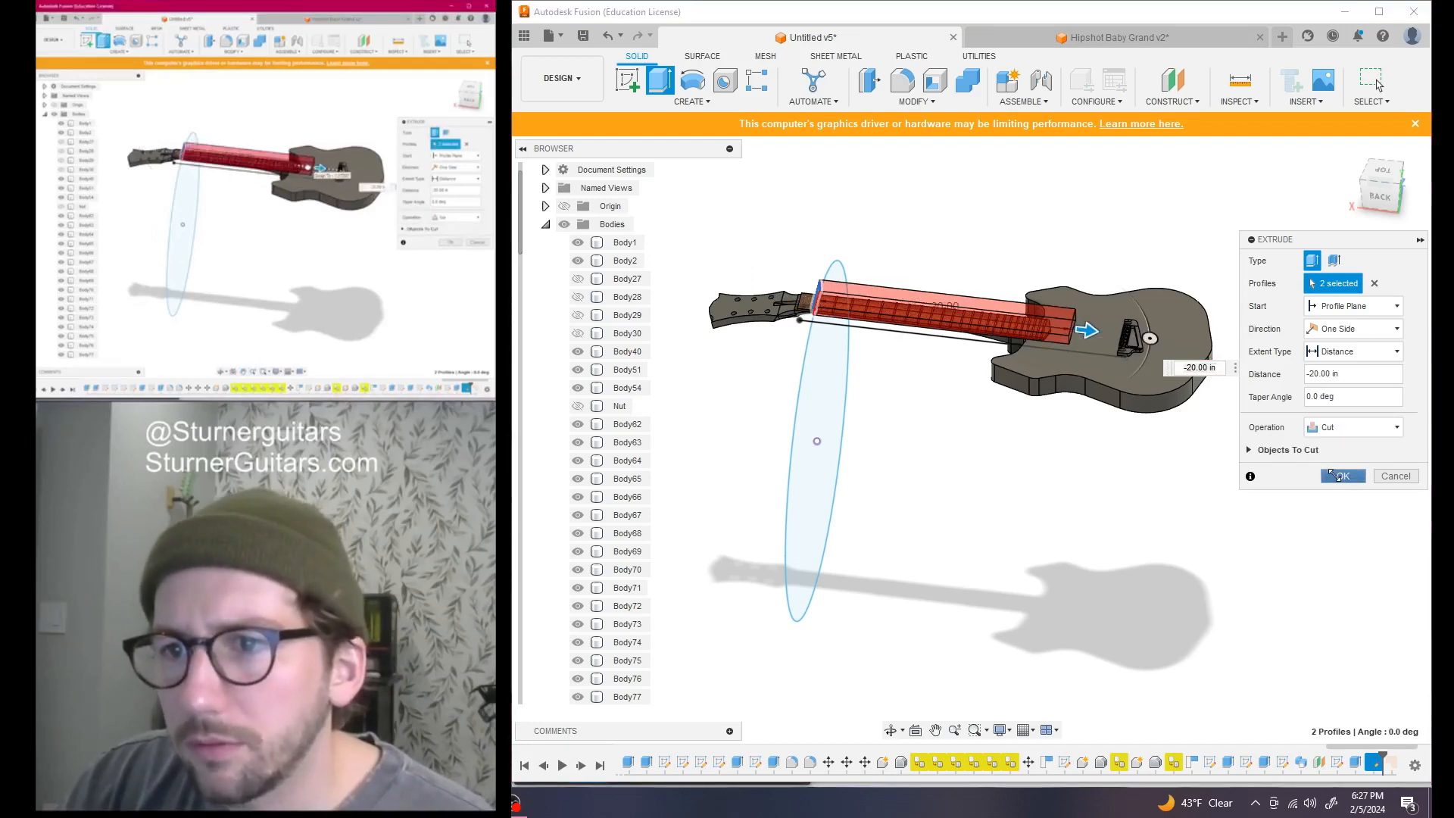
{"action": "left_click", "coordinate": [1337, 475]}
Orbit the guitar to inspect the radius-trimmed frets
{"action": "scroll", "coordinate": [933, 326], "scroll_direction": "up", "scroll_amount": 8}
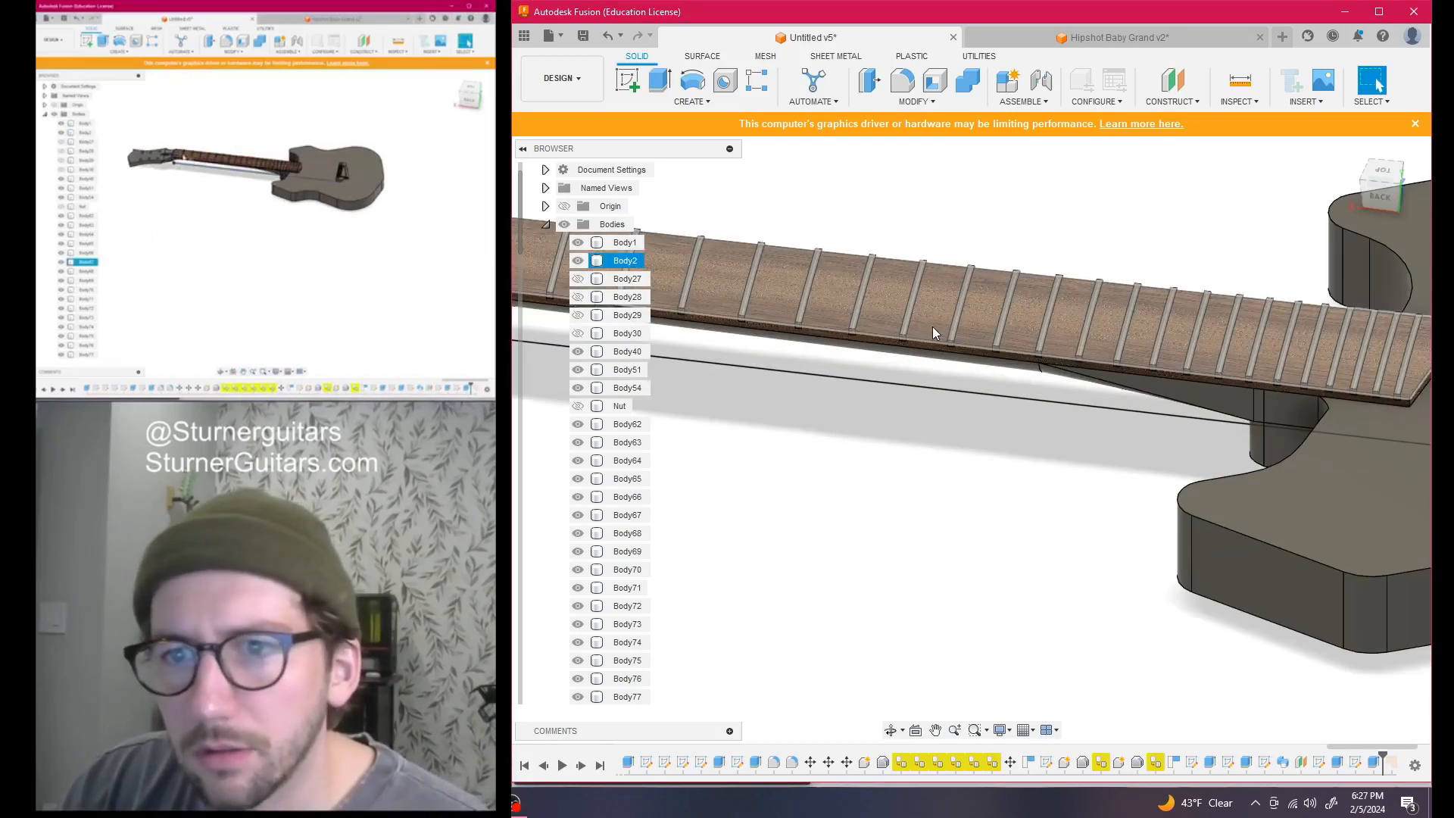
{"action": "scroll", "coordinate": [933, 326], "scroll_direction": "down", "scroll_amount": 4}
{"action": "left_click_drag", "start_coordinate": [1381, 196], "coordinate": [1079, 189]}
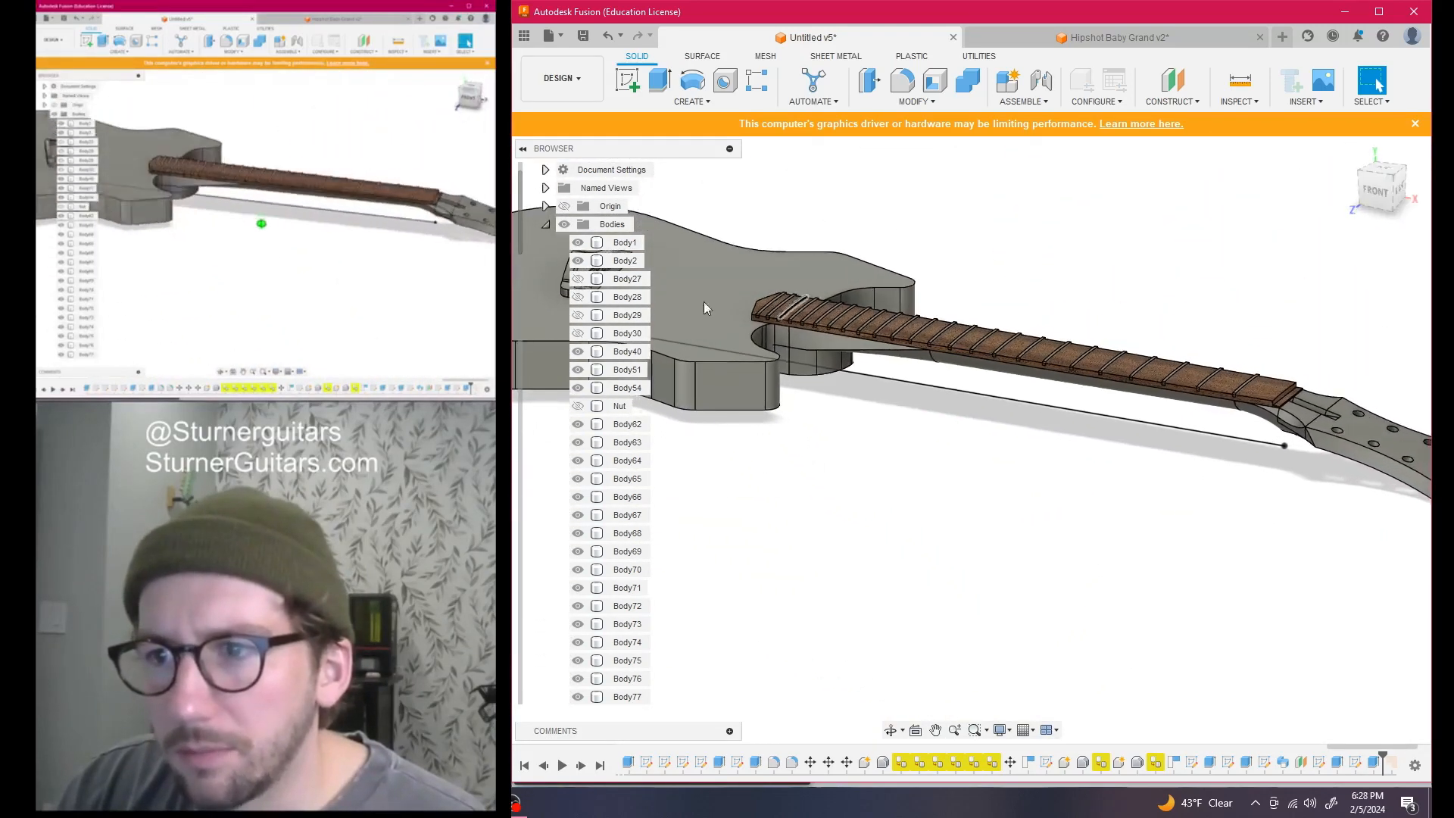
Make the Nut body visible again
{"action": "left_click", "coordinate": [576, 407]}
{"action": "scroll", "coordinate": [1088, 433], "scroll_direction": "down", "scroll_amount": 3}
{"action": "middle_click_drag", "start_coordinate": [1097, 456], "coordinate": [1131, 536]}
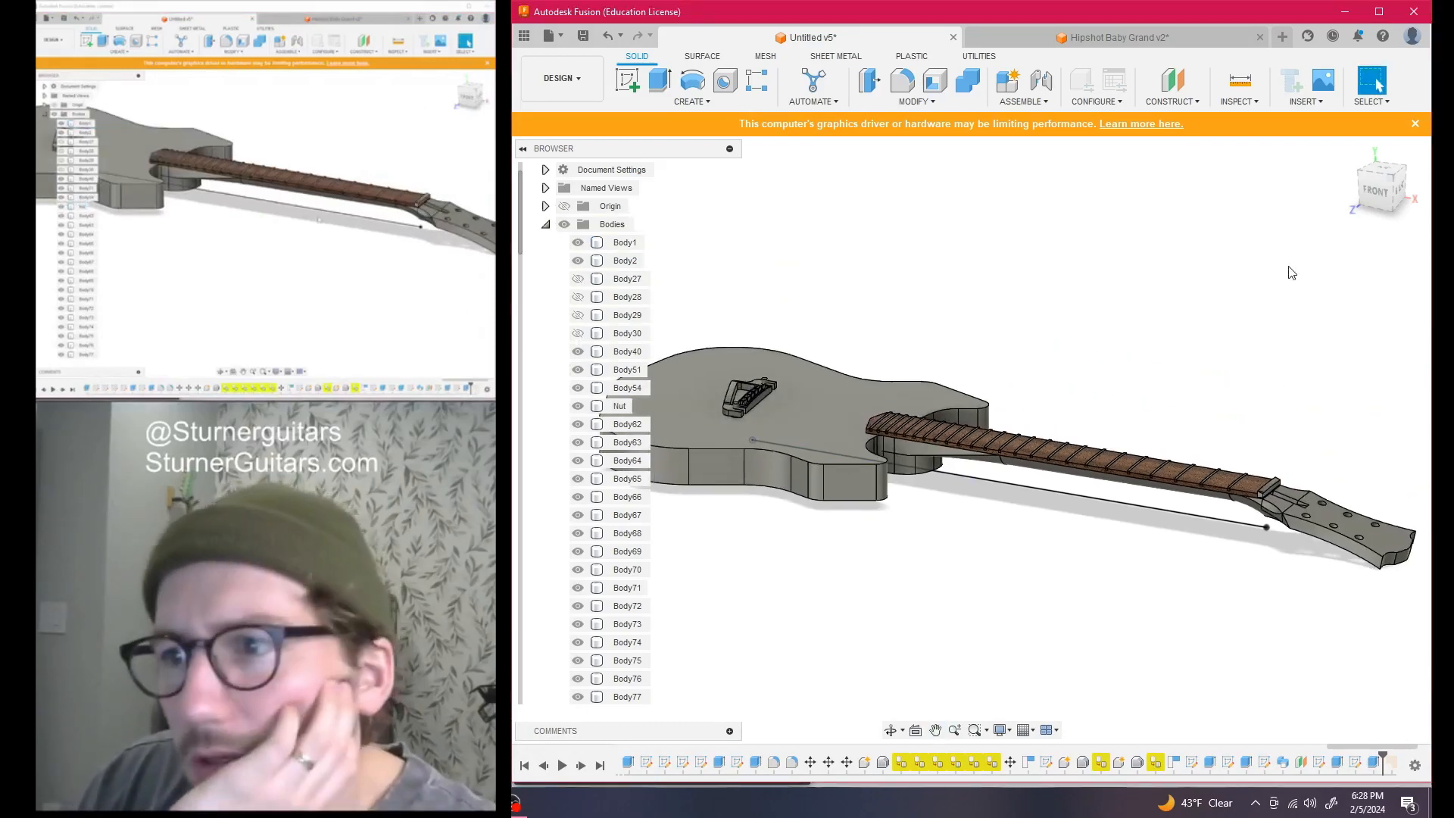
Orbit the guitar and settle on a flat top view from the ViewCube
{"action": "mouse_move", "coordinate": [1378, 182]}
{"action": "left_mouse_down"}
{"action": "mouse_move", "coordinate": [1380, 212]}
{"action": "mouse_move", "coordinate": [1409, 240]}
{"action": "mouse_move", "coordinate": [1427, 189]}
{"action": "mouse_move", "coordinate": [1404, 208]}
{"action": "left_mouse_up"}
{"action": "mouse_move", "coordinate": [1085, 246]}
{"action": "middle_mouse_down", "text": "shift"}
{"action": "mouse_move", "coordinate": [1051, 302]}
{"action": "mouse_move", "coordinate": [1053, 235]}
{"action": "middle_mouse_up", "text": "shift"}
{"action": "scroll", "coordinate": [1042, 294], "scroll_direction": "down", "scroll_amount": 1}
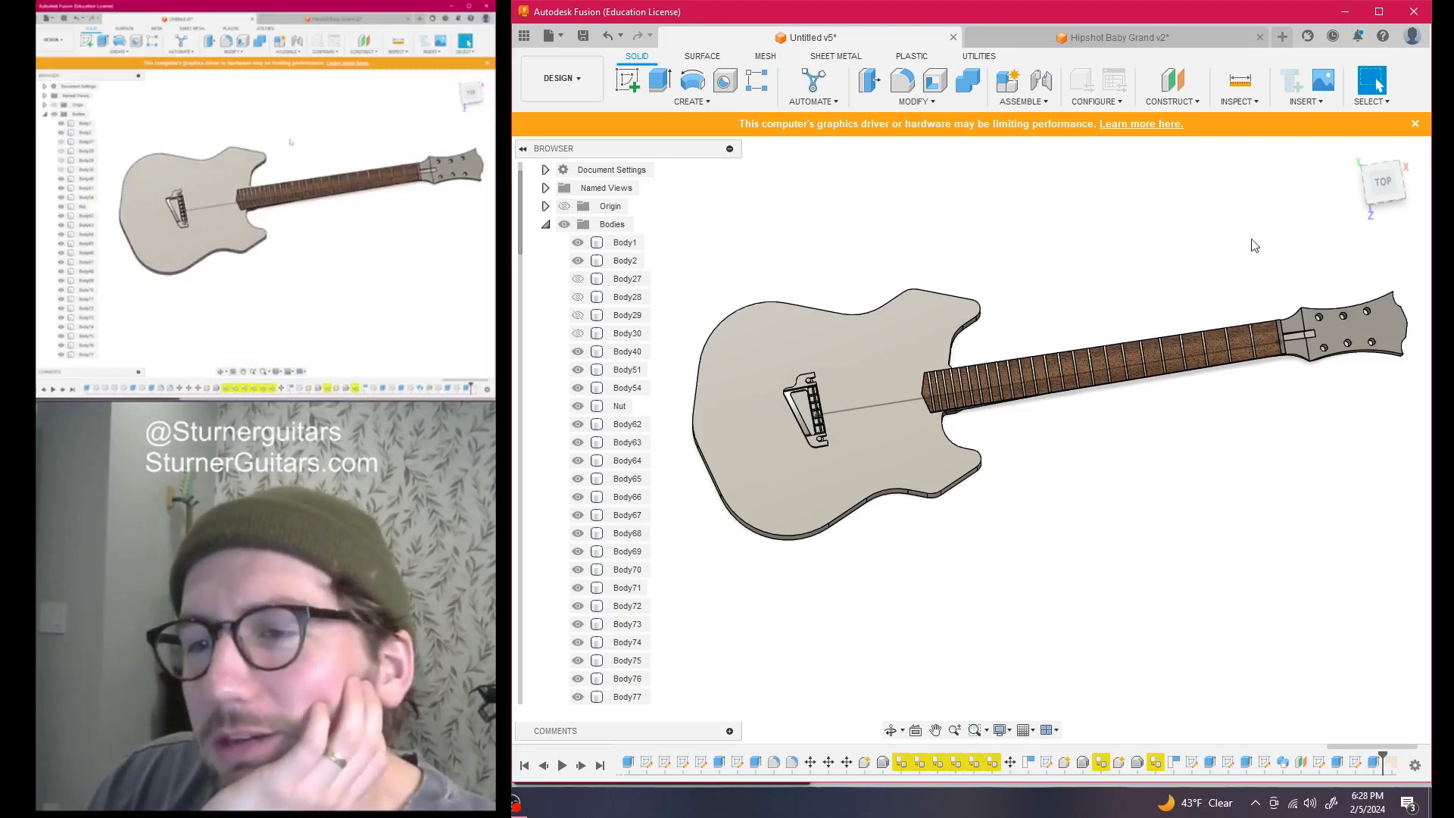
{"action": "mouse_move", "coordinate": [1375, 203]}
{"action": "left_mouse_down"}
{"action": "mouse_move", "coordinate": [1222, 203]}
{"action": "mouse_move", "coordinate": [1140, 181]}
{"action": "left_mouse_up"}
{"action": "left_click", "coordinate": [1386, 181]}
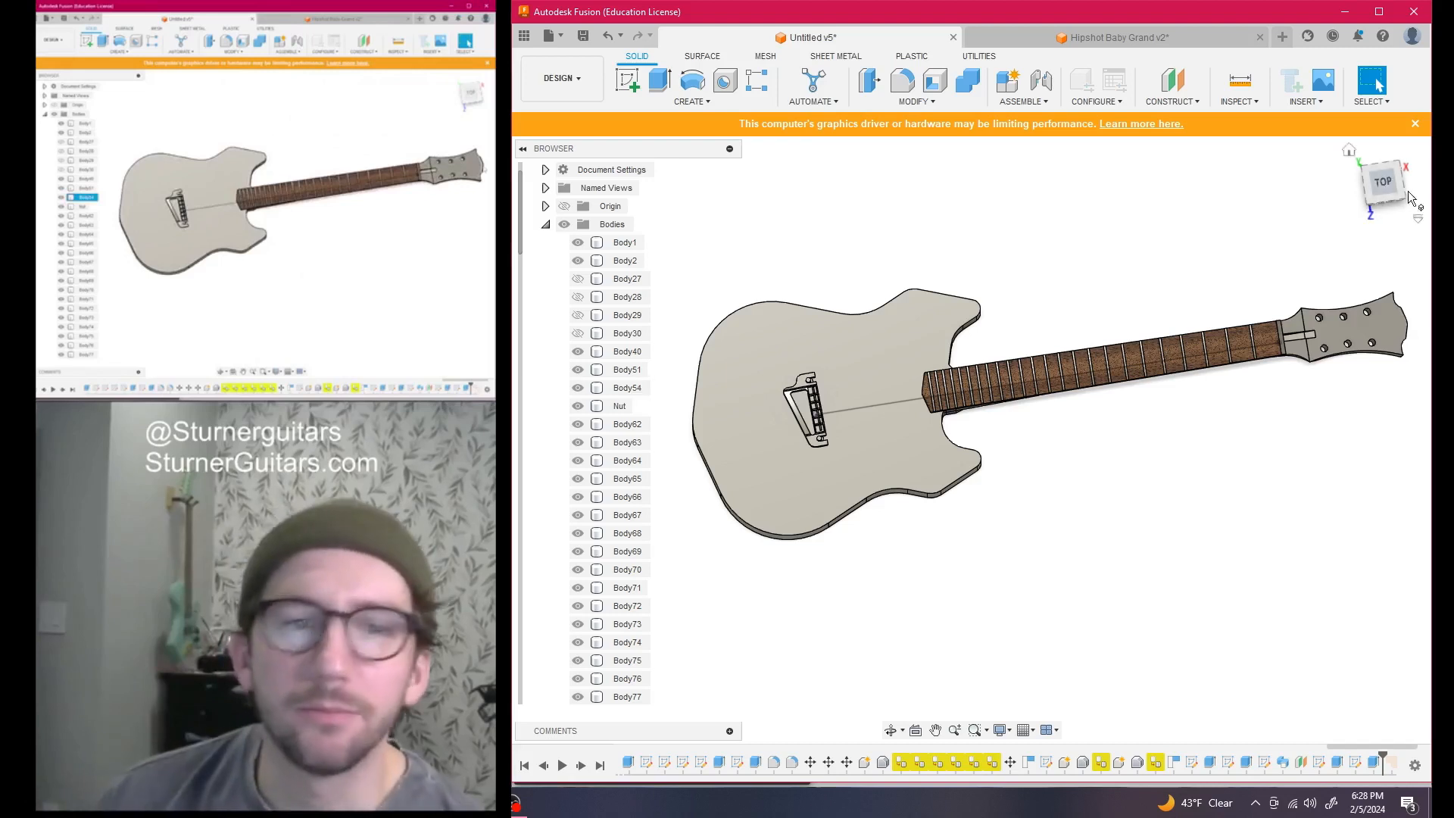
{"action": "left_click", "coordinate": [1384, 186]}
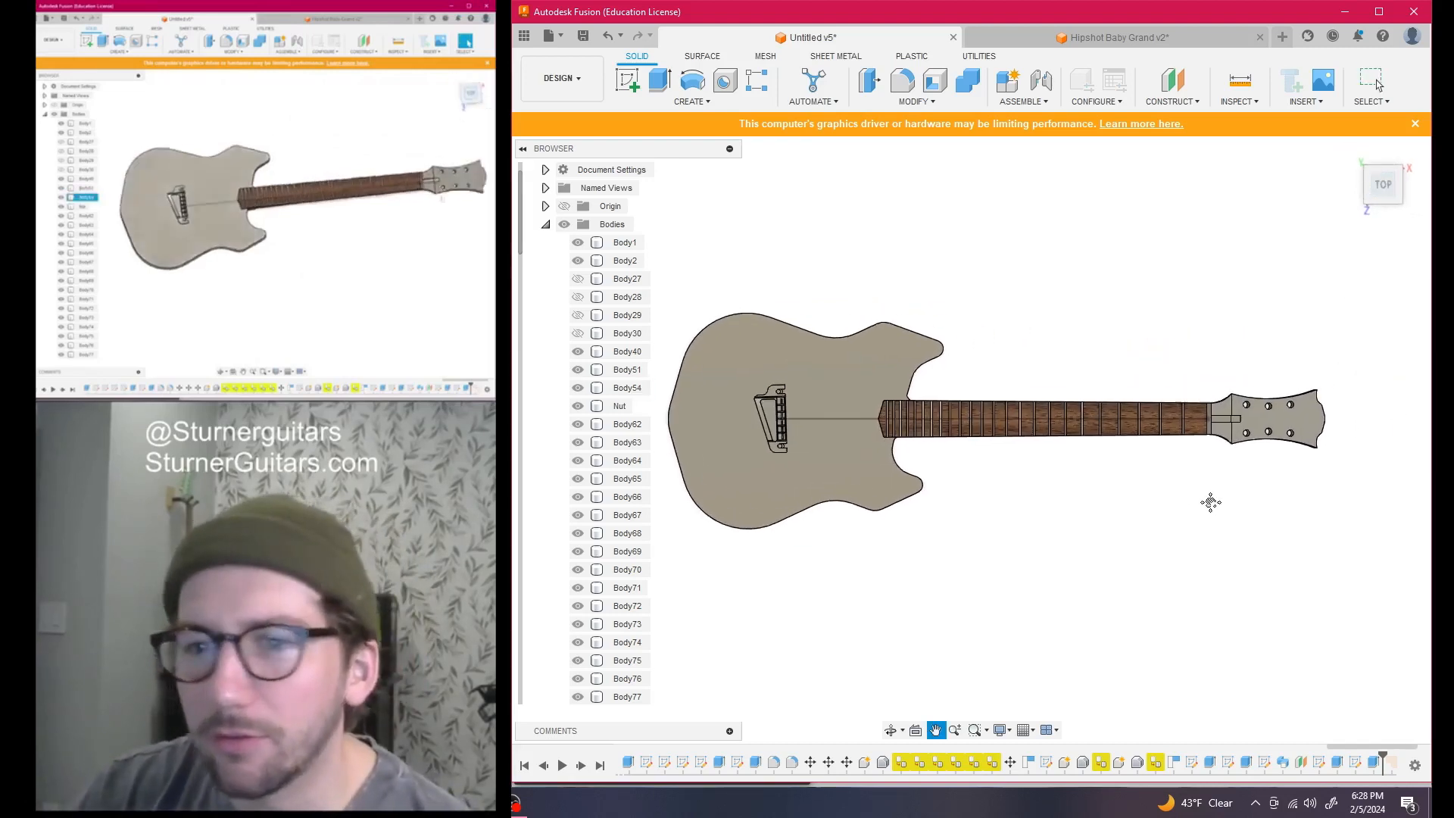